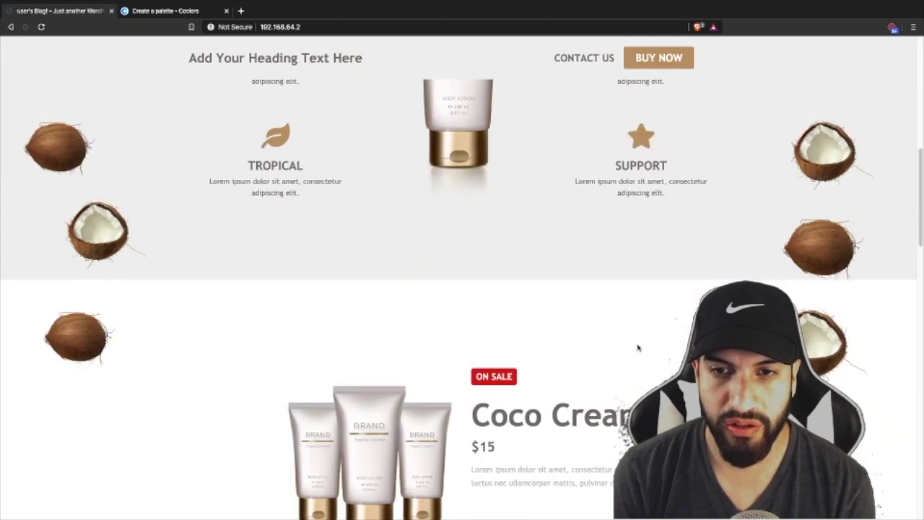
scroll(638, 347, down, 10)
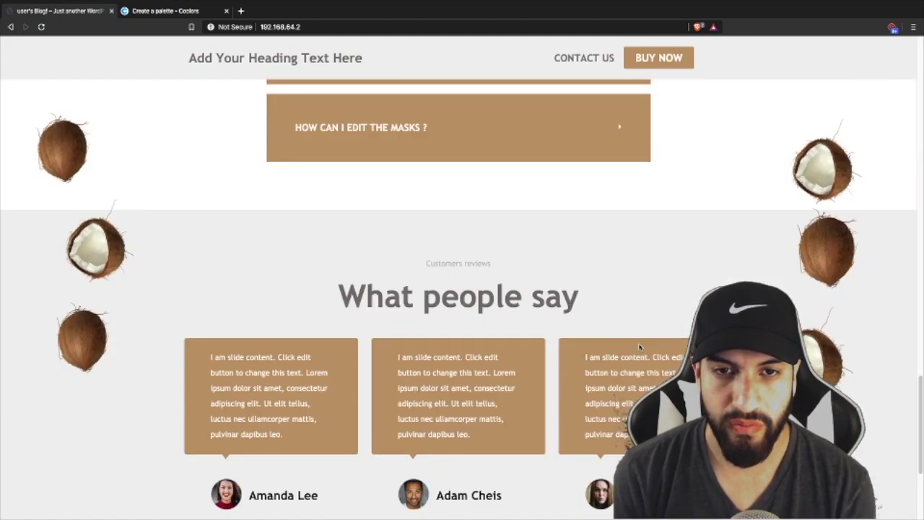
- Browse the Coco Cream landing page, then use the hero's BUY NOW button to reach the $15 ON SALE section
scroll(638, 347, up, 12)
scroll(639, 345, up, 10)
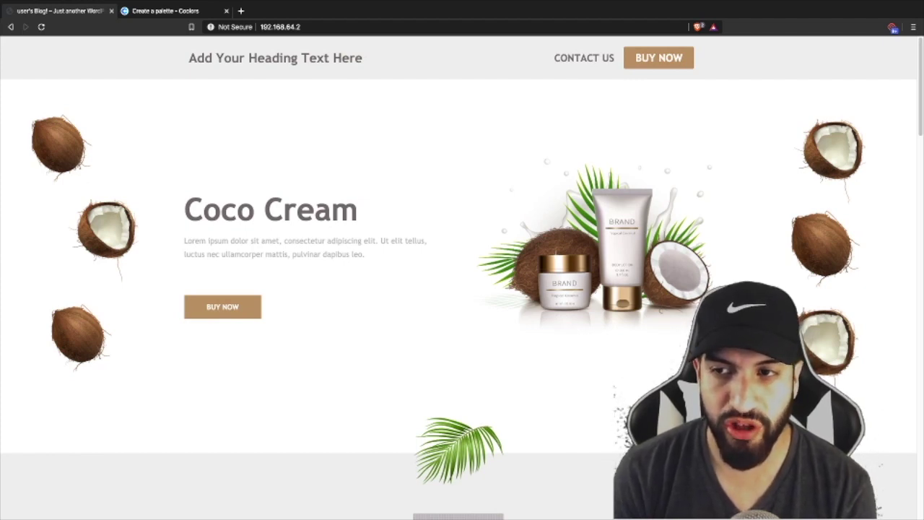
scroll(839, 329, down, 10)
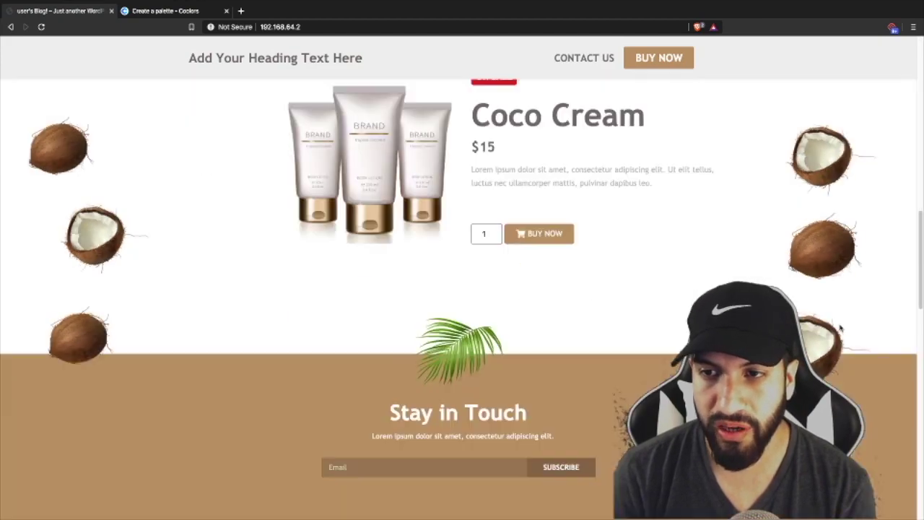
scroll(839, 329, down, 10)
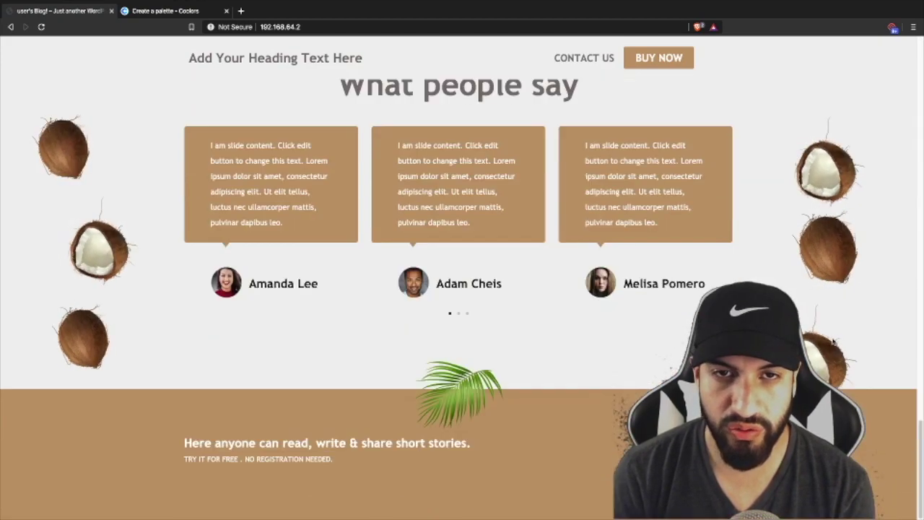
scroll(833, 342, up, 20)
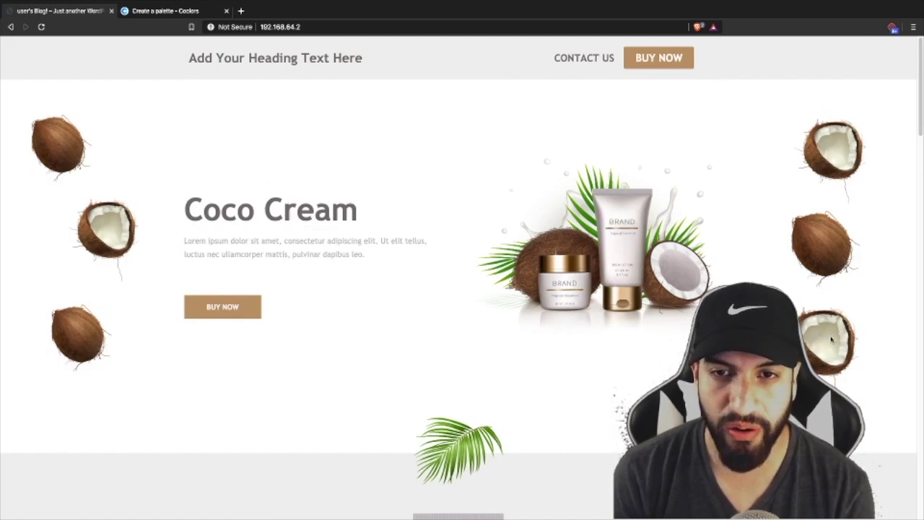
scroll(832, 339, down, 10)
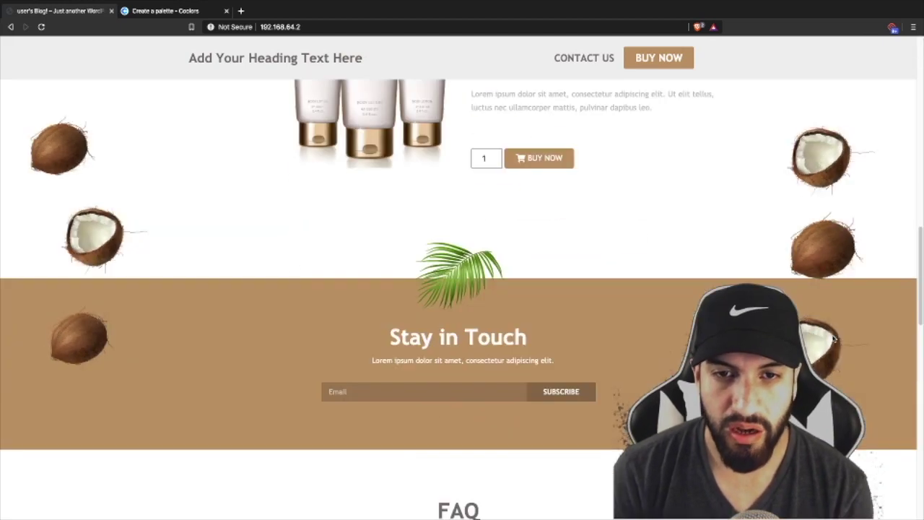
scroll(834, 339, down, 2)
scroll(834, 339, up, 5)
scroll(833, 339, down, 4)
scroll(833, 339, up, 3)
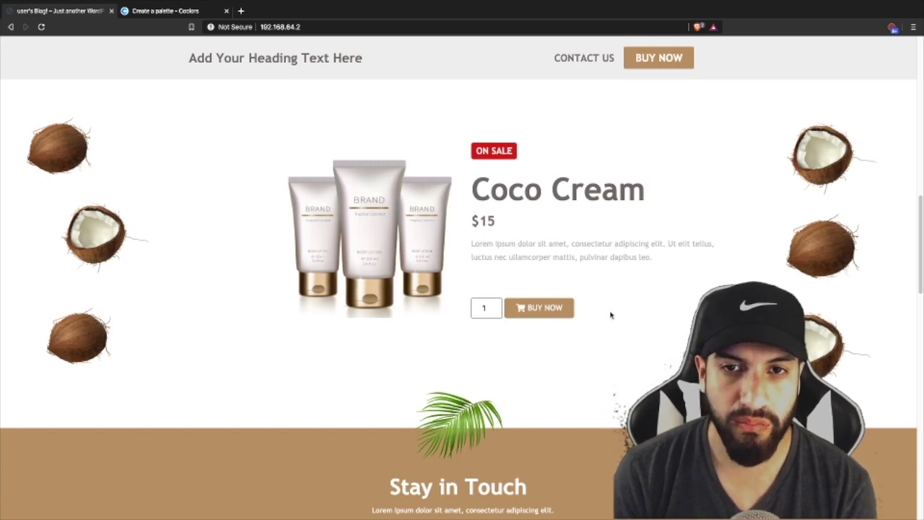
scroll(612, 313, up, 2)
scroll(661, 327, down, 2)
scroll(579, 306, up, 5)
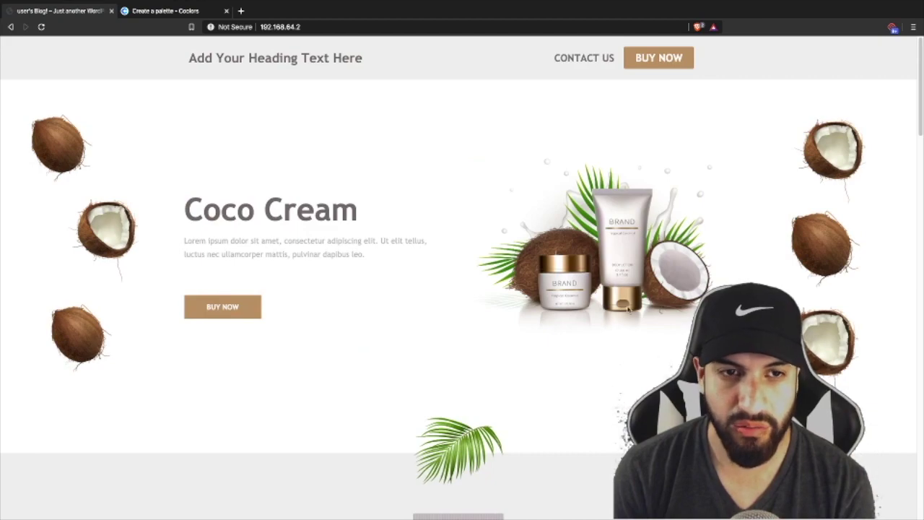
scroll(482, 302, down, 10)
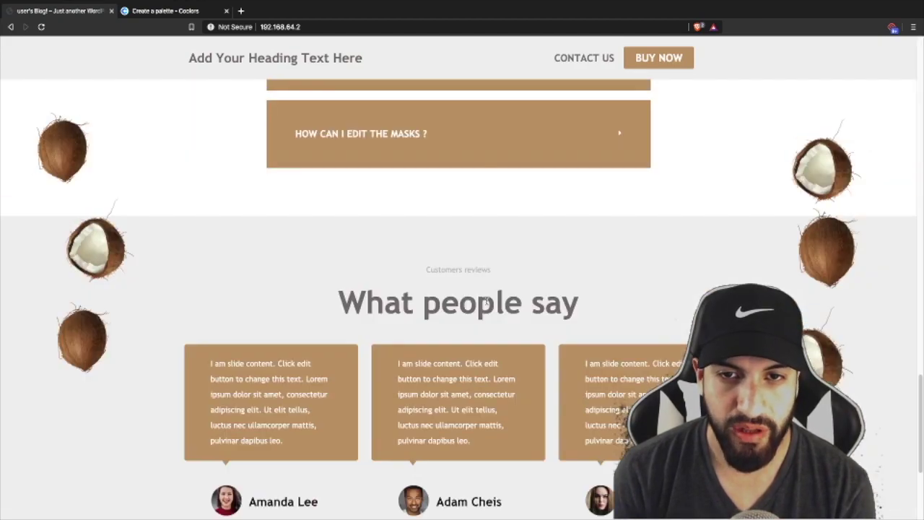
scroll(489, 299, up, 8)
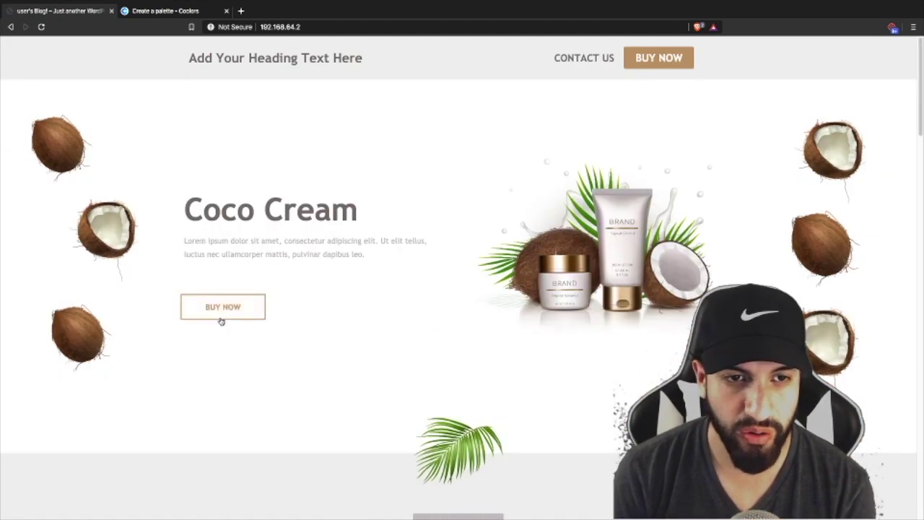
click(228, 309)
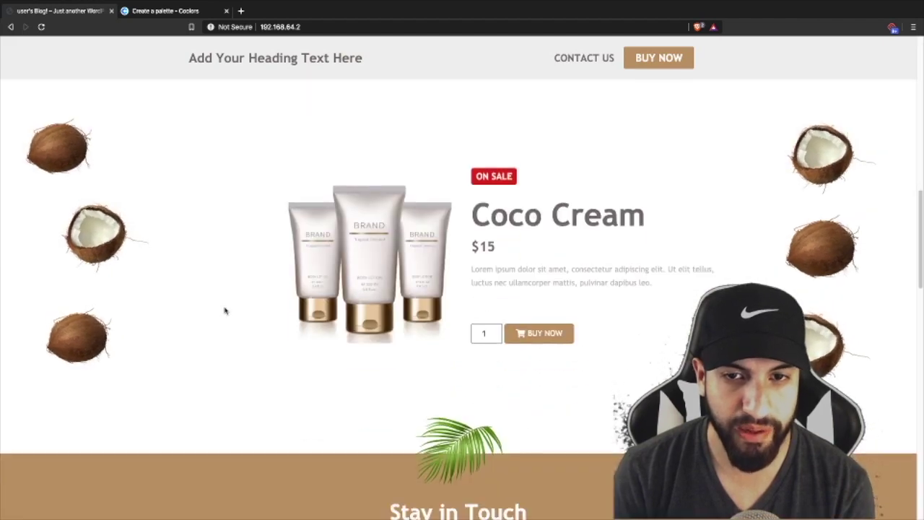
- Buy 5 Coco Cream and review the resulting $75.00 checkout page
click(491, 331)
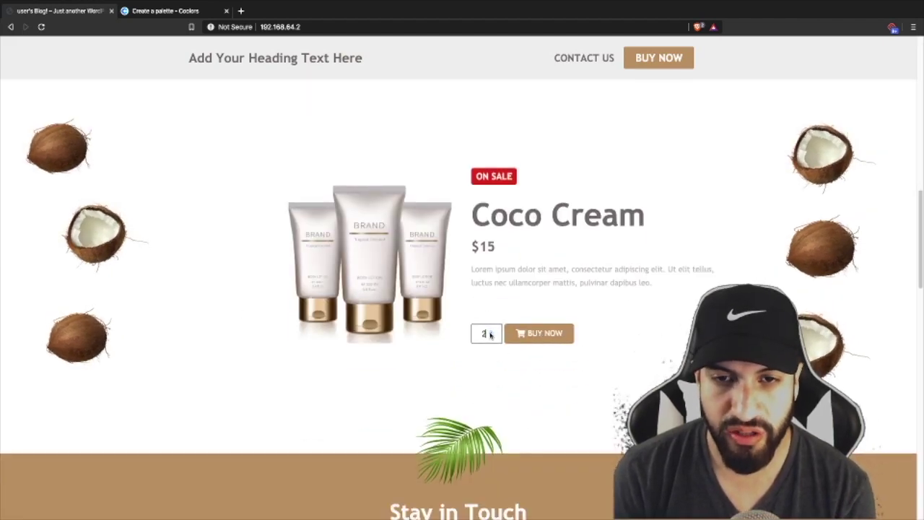
click(547, 339)
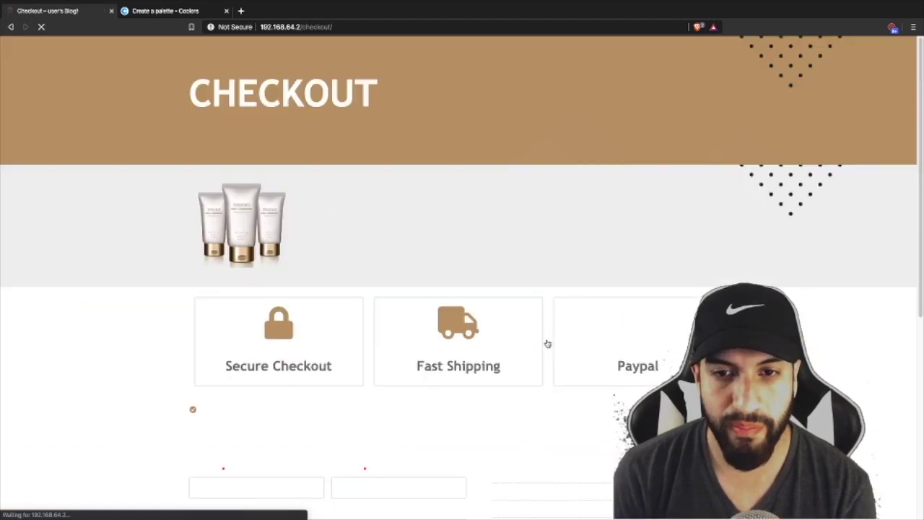
scroll(505, 288, up, 1)
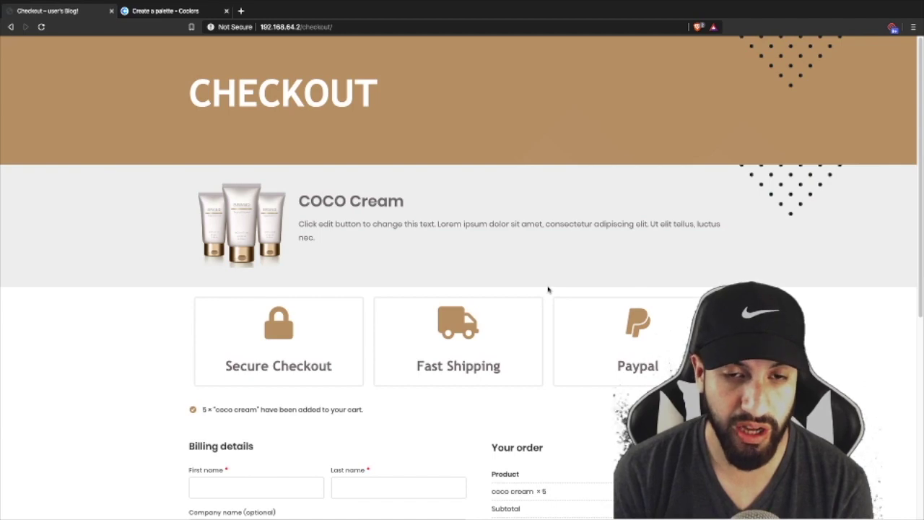
scroll(570, 289, down, 3)
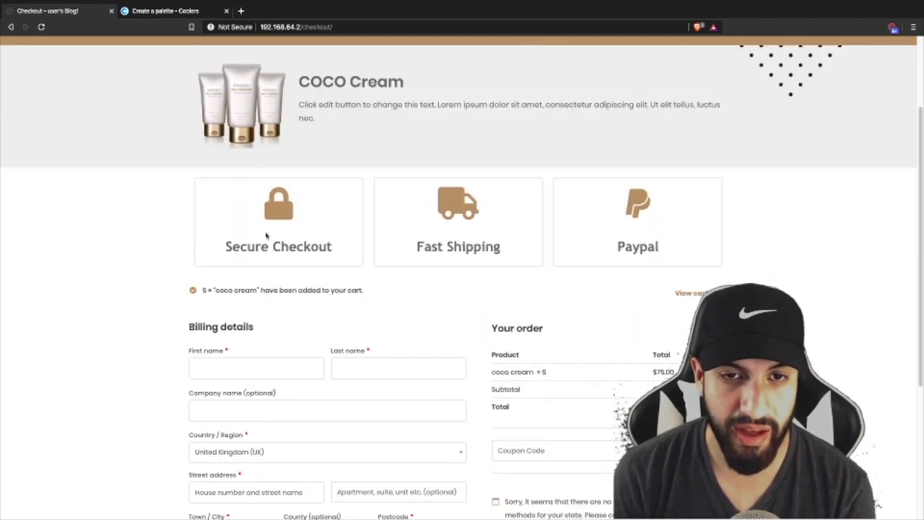
scroll(561, 252, down, 5)
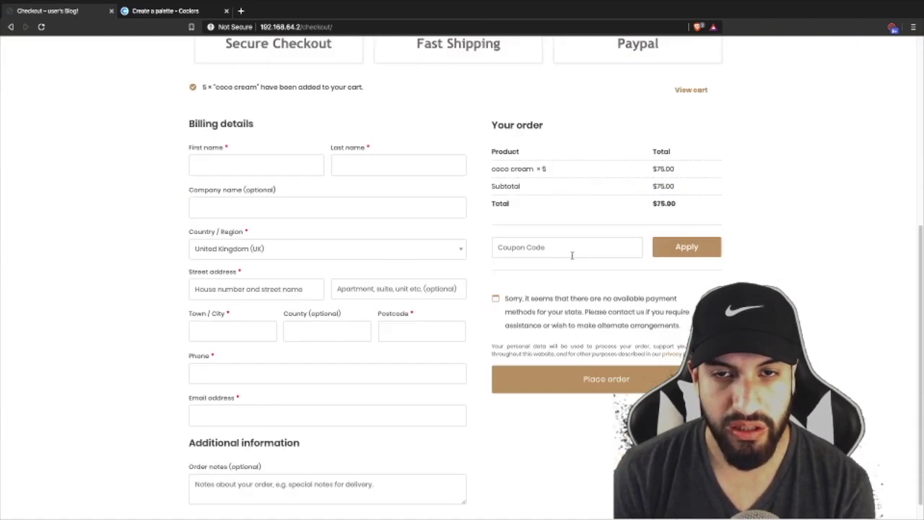
scroll(511, 173, up, 5)
scroll(513, 173, down, 5)
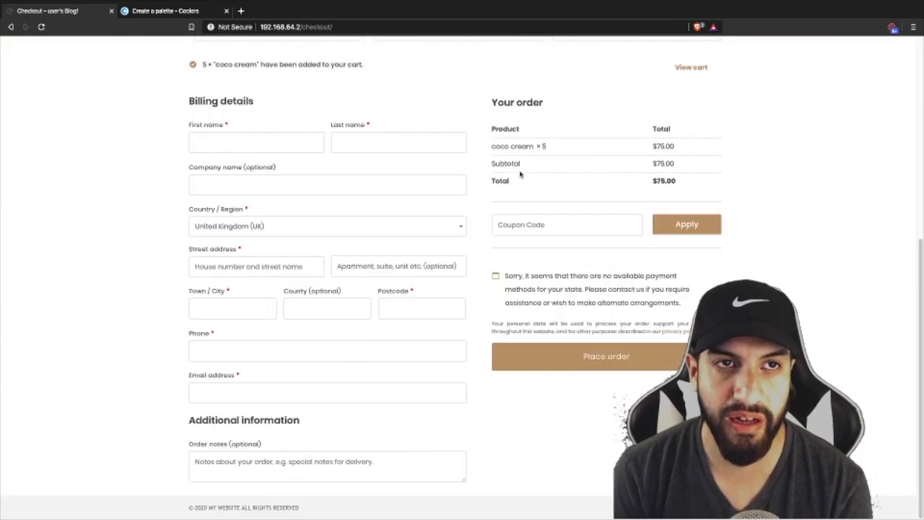
scroll(520, 174, up, 1)
scroll(518, 173, down, 1)
scroll(518, 173, up, 3)
scroll(519, 173, down, 3)
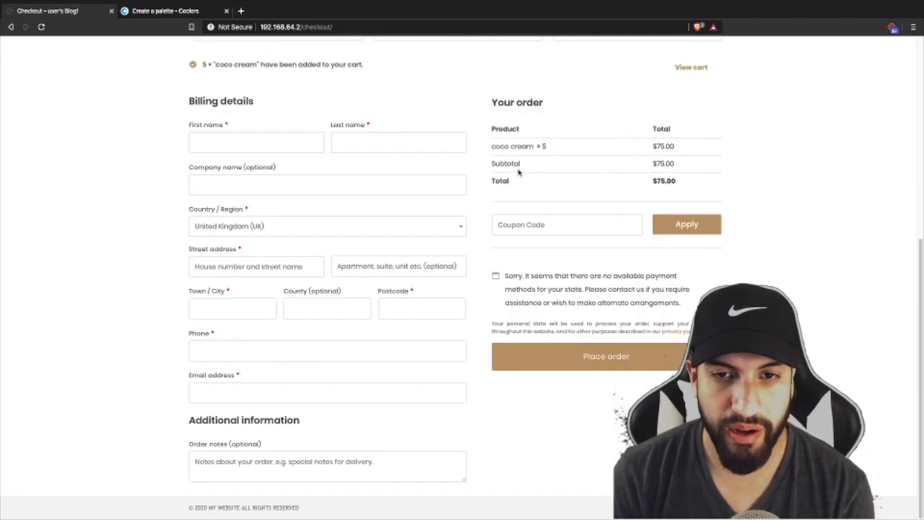
- Highlight the no-payment-methods notice, then select 'checkout/' in the page address
drag(676, 302, 502, 271)
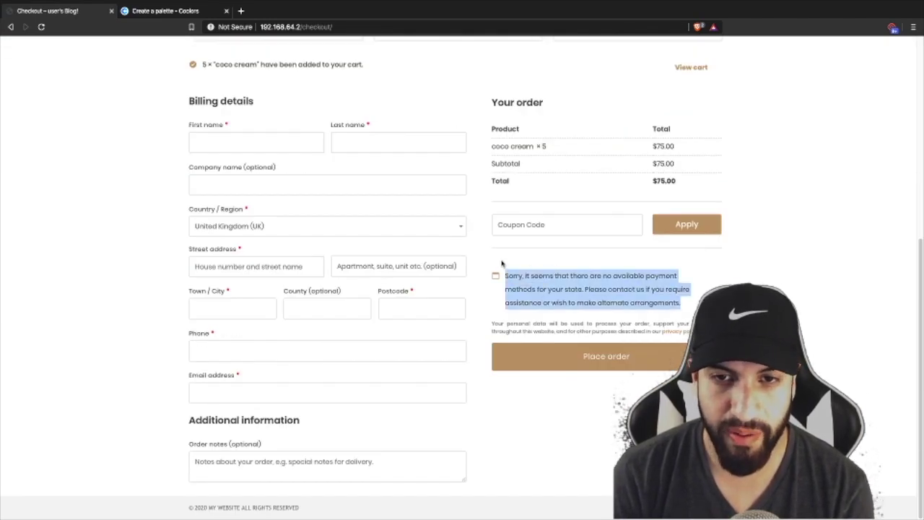
scroll(622, 302, up, 1)
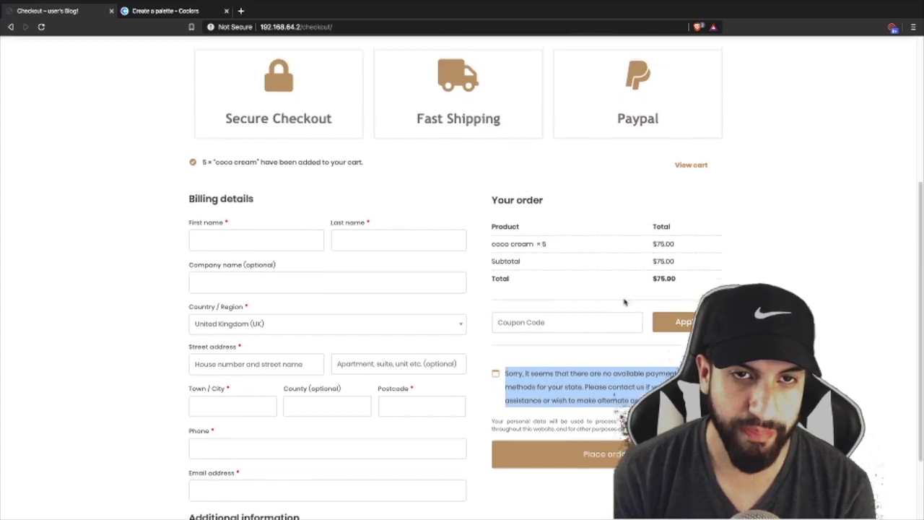
scroll(624, 299, down, 1)
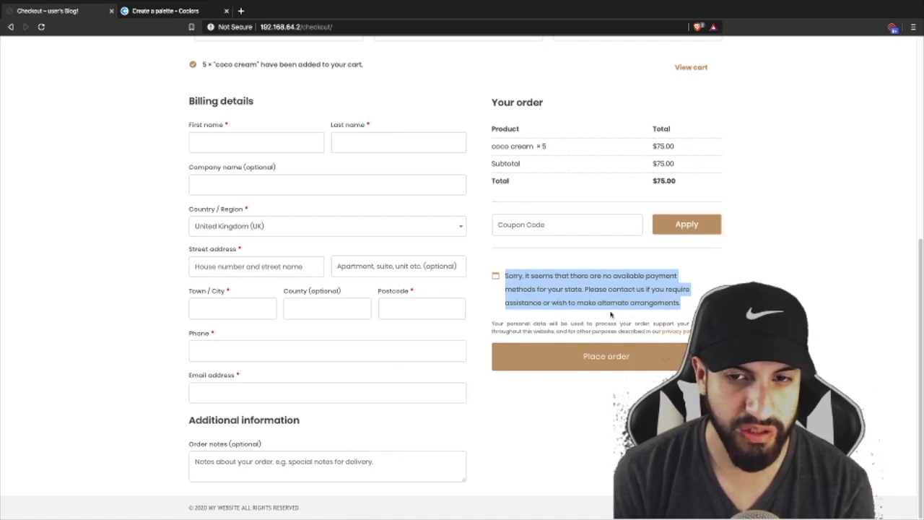
scroll(506, 267, up, 5)
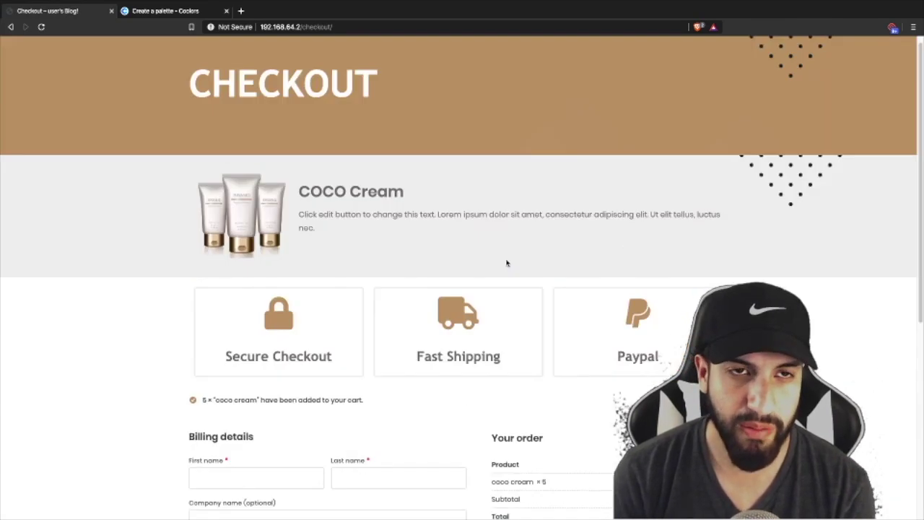
scroll(524, 265, down, 5)
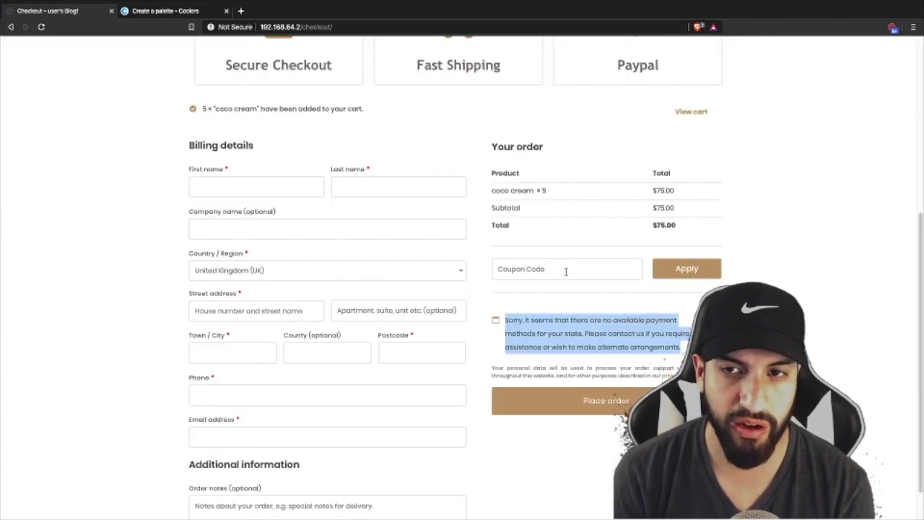
scroll(555, 274, up, 4)
scroll(433, 261, down, 4)
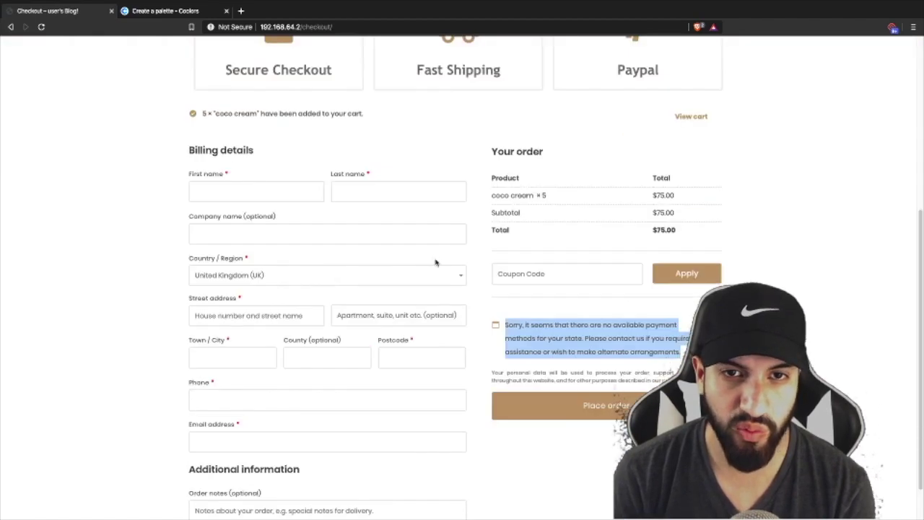
scroll(436, 261, up, 2)
scroll(436, 261, up, 3)
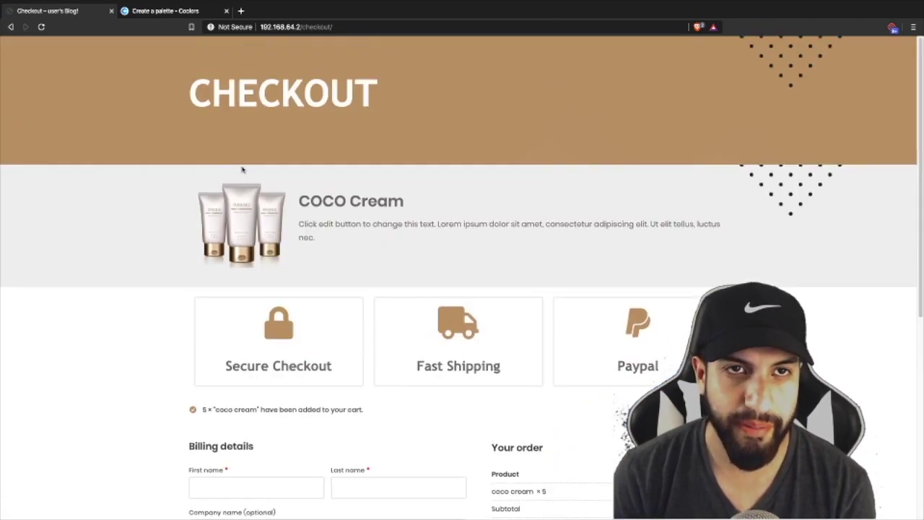
scroll(495, 188, down, 4)
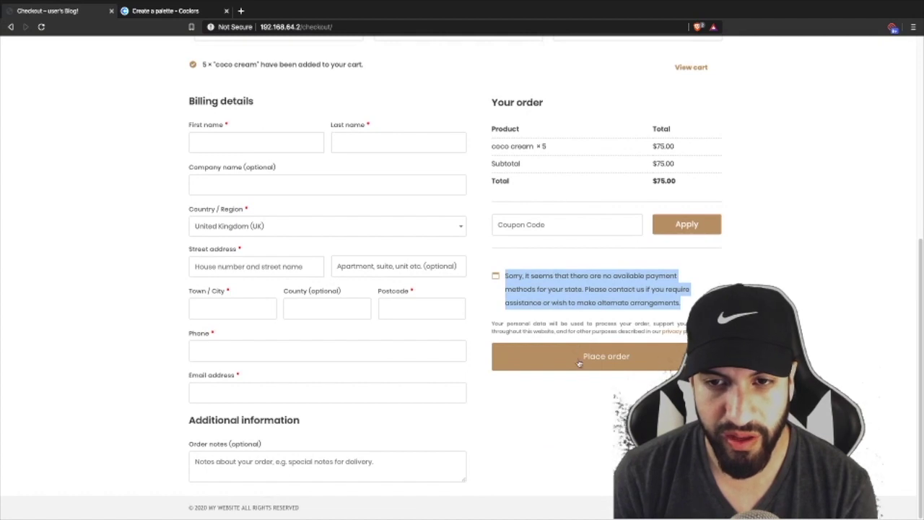
scroll(456, 254, up, 2)
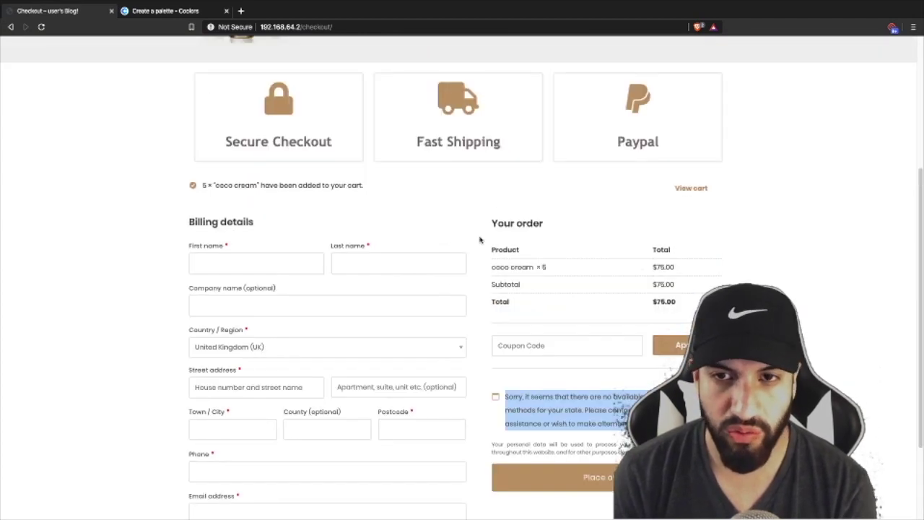
scroll(485, 228, up, 4)
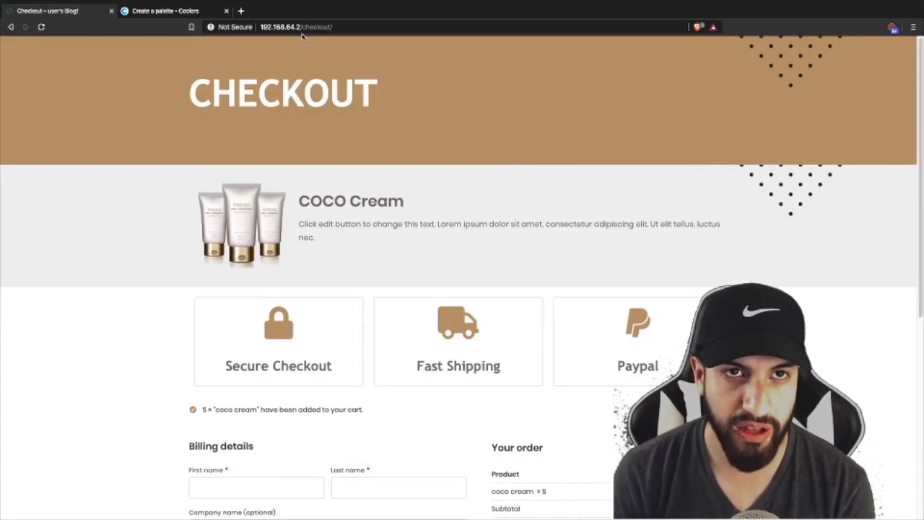
drag(298, 26, 397, 28)
key(BackSpace)
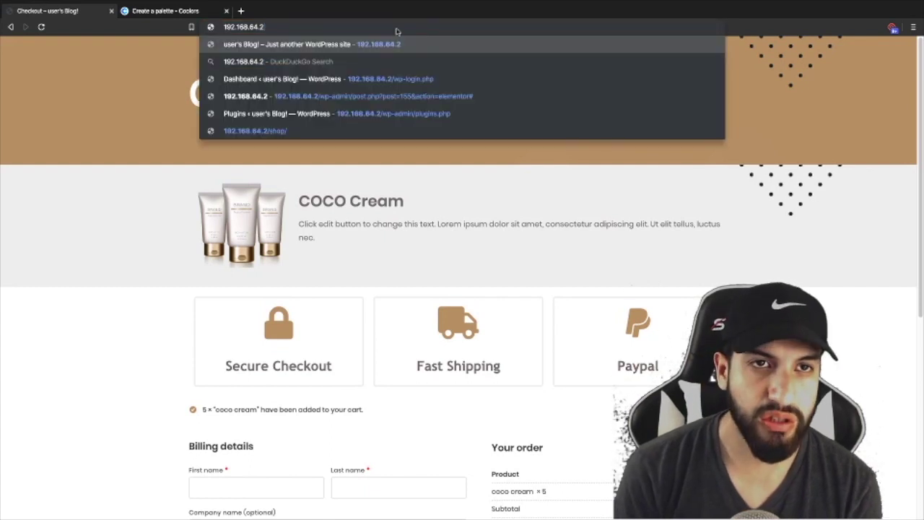
key(Return)
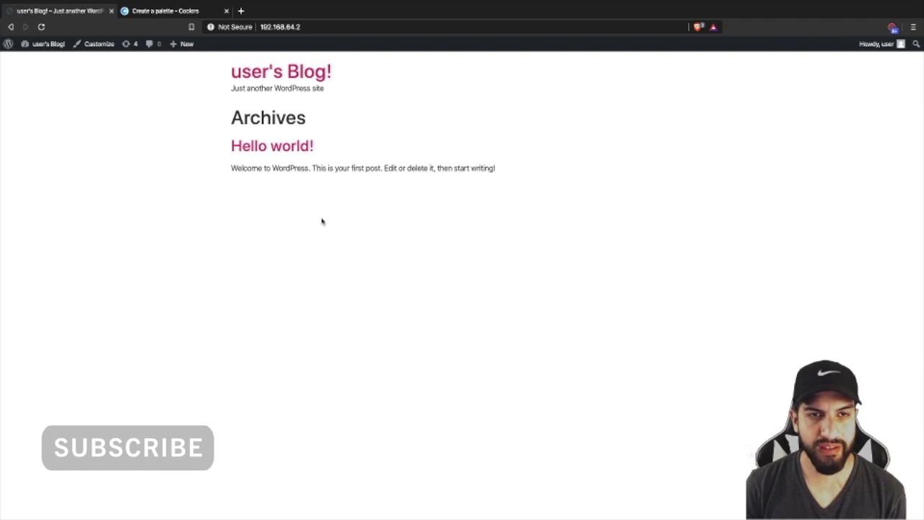
mouse_move(43, 44)
click(37, 61)
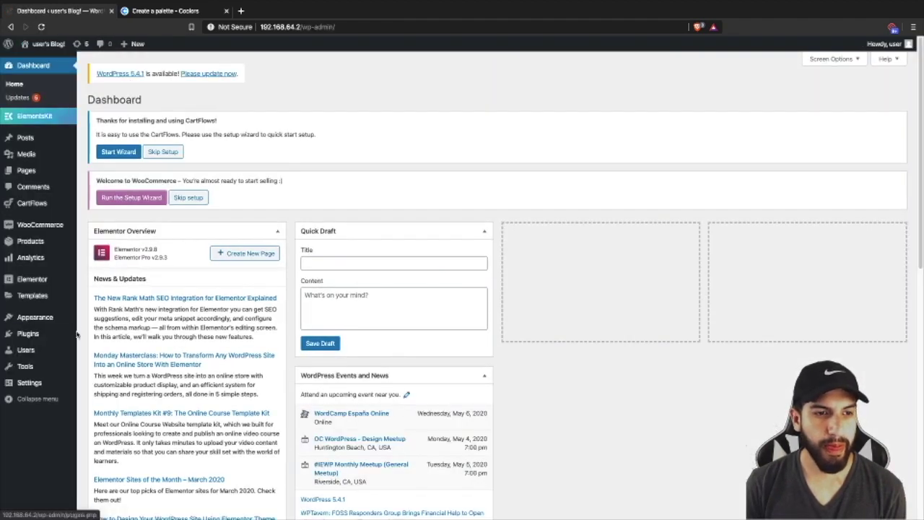
mouse_move(36, 334)
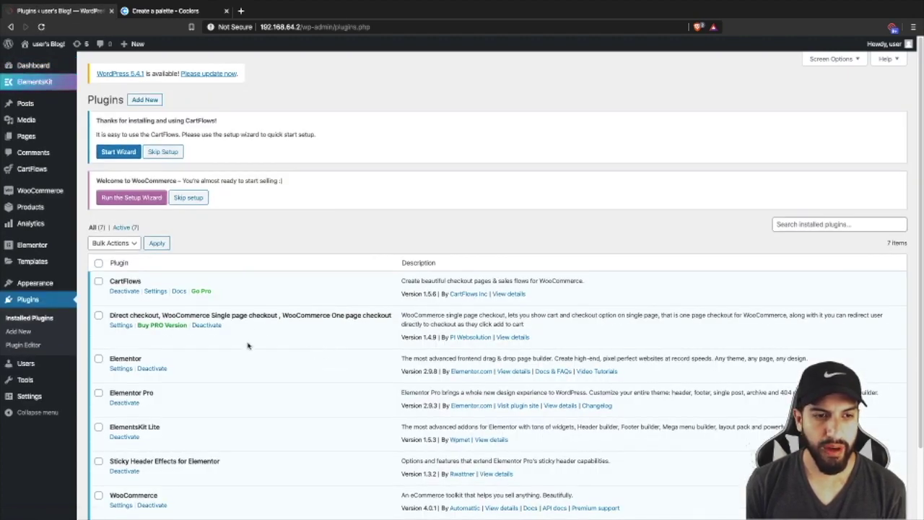
scroll(313, 292, down, 2)
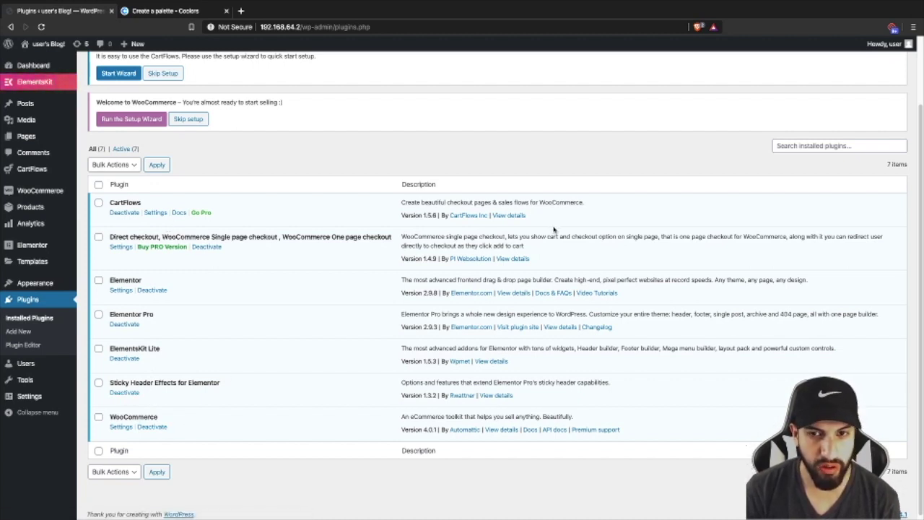
click(518, 215)
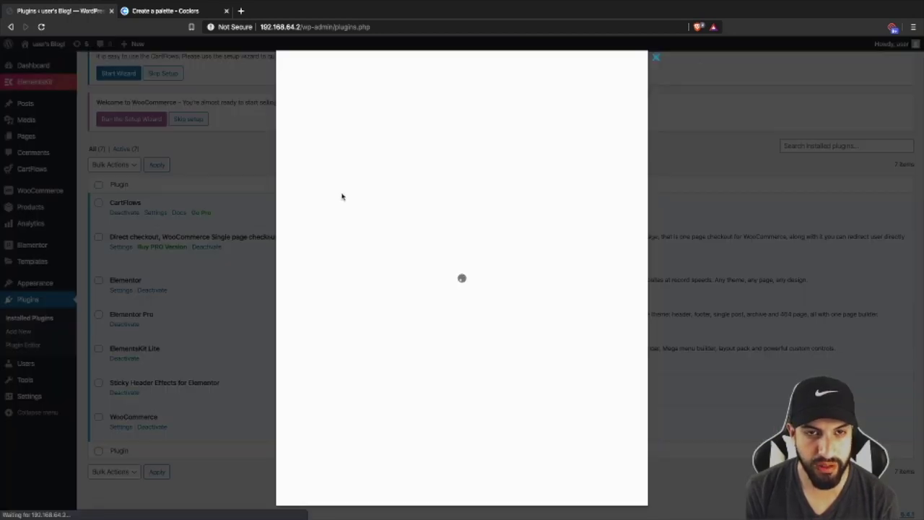
click(716, 212)
click(513, 258)
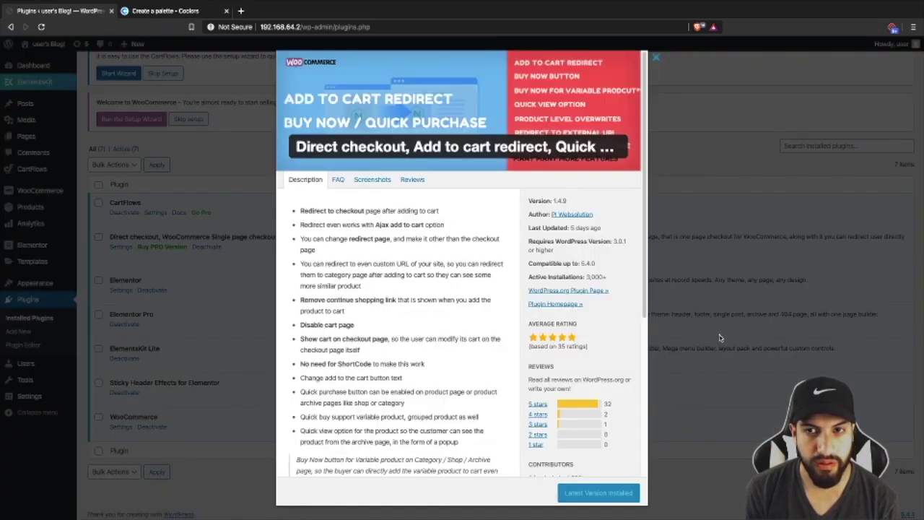
click(656, 57)
click(491, 361)
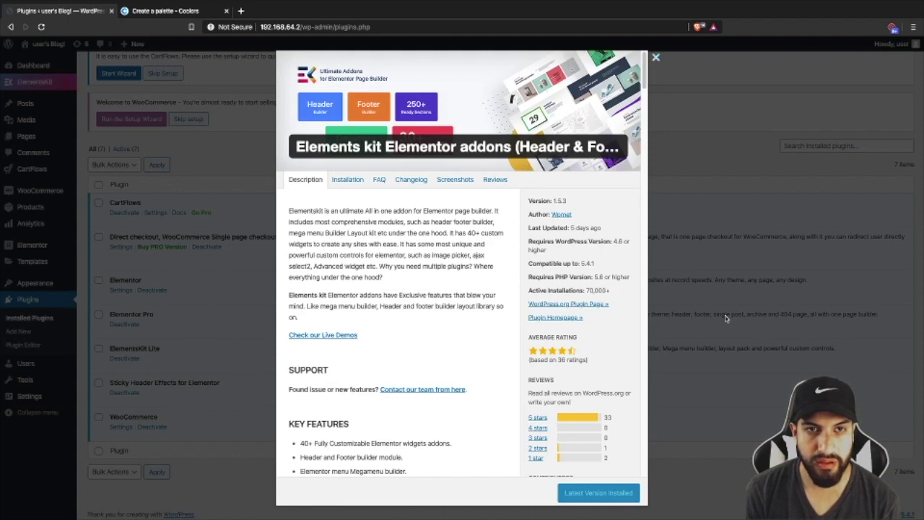
click(655, 57)
click(504, 392)
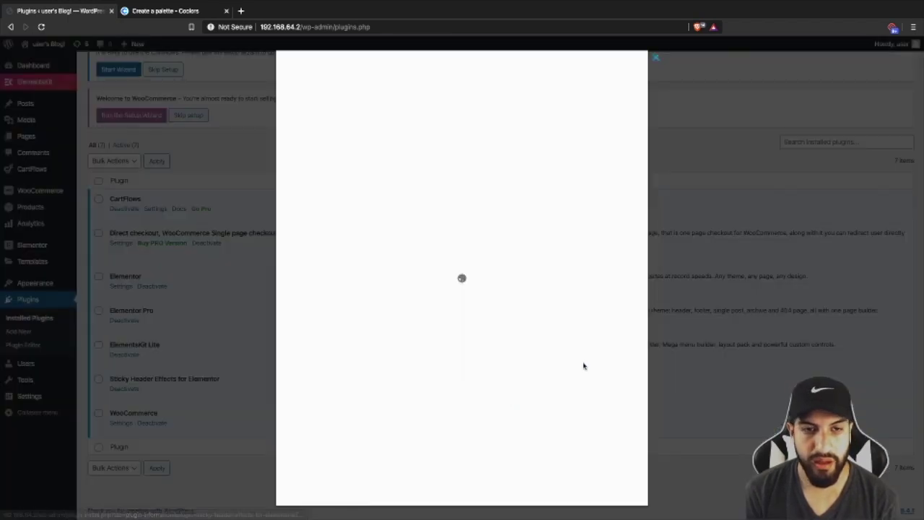
key(Escape)
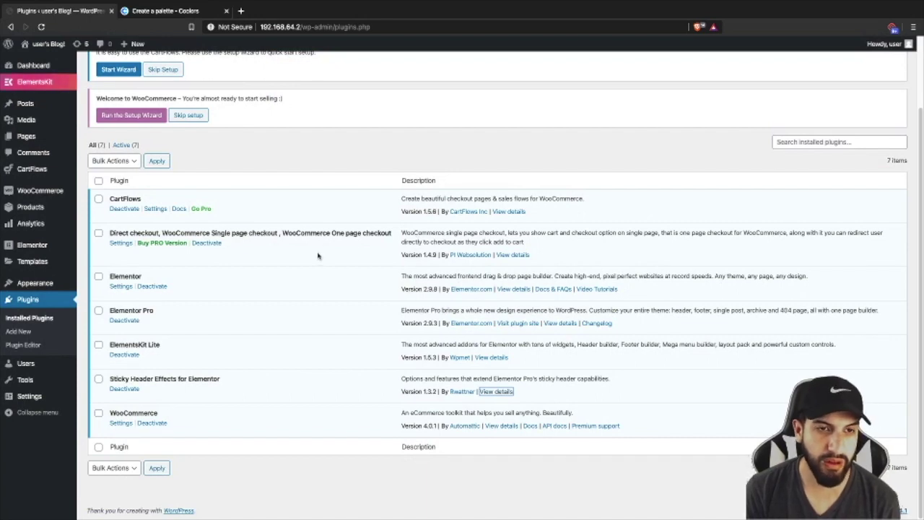
- Go to Appearance > Themes to check that Hello Elementor is the active theme
scroll(268, 254, up, 2)
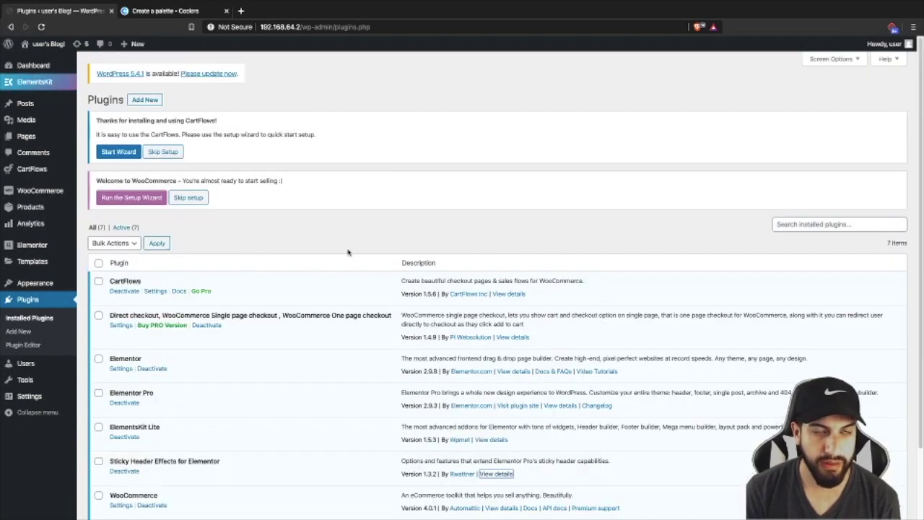
scroll(464, 265, down, 2)
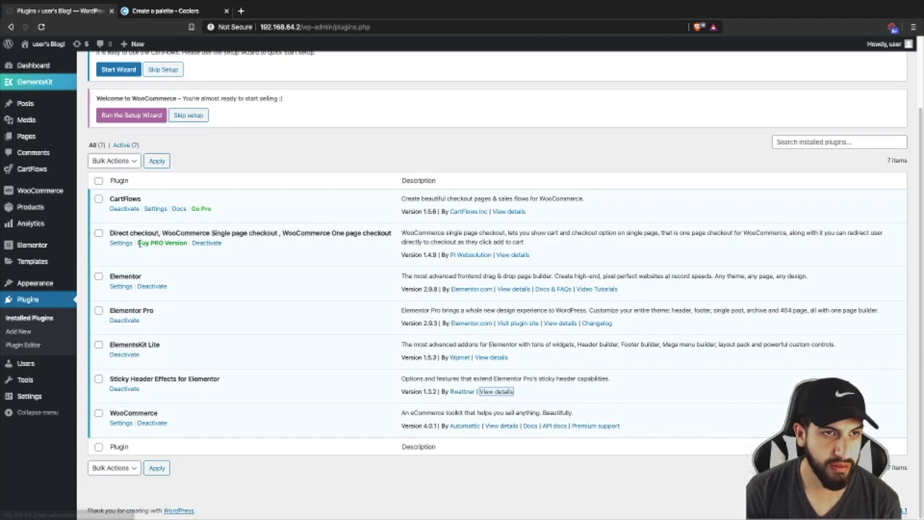
mouse_move(36, 282)
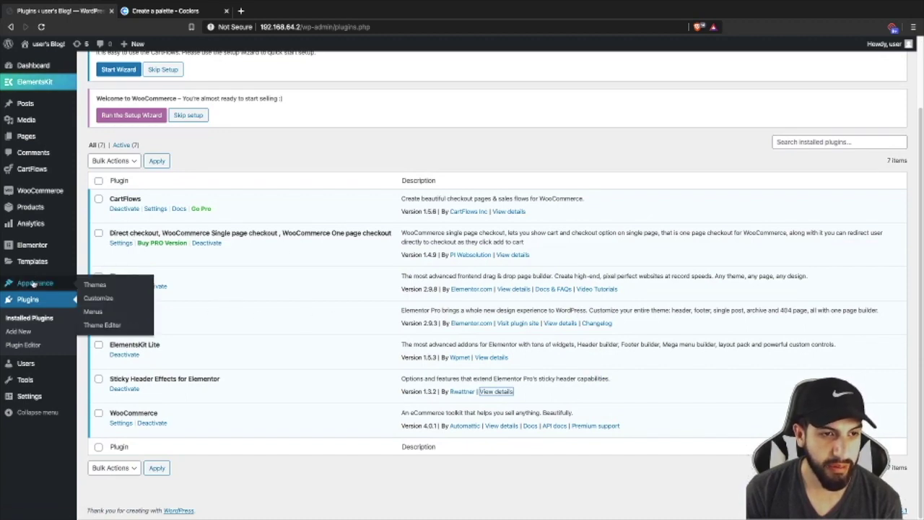
click(92, 285)
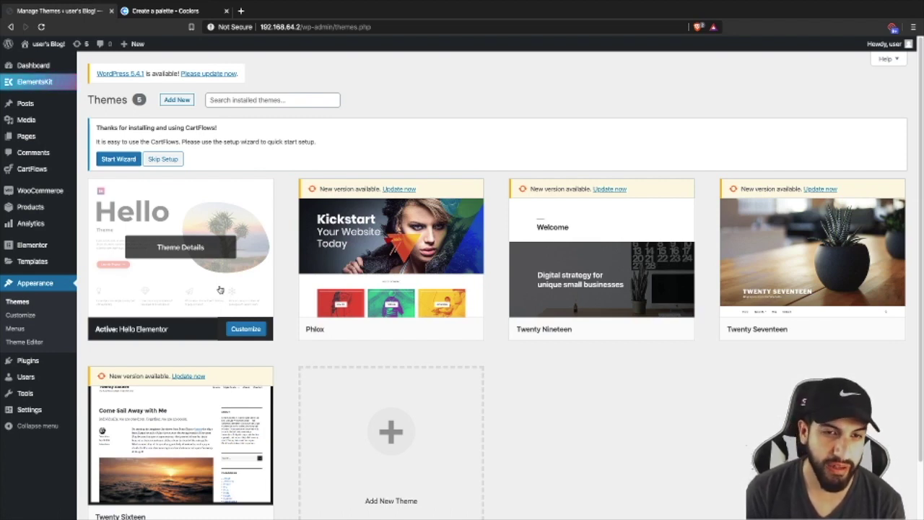
- Add a new page titled 'Home' under Pages and publish it
click(29, 137)
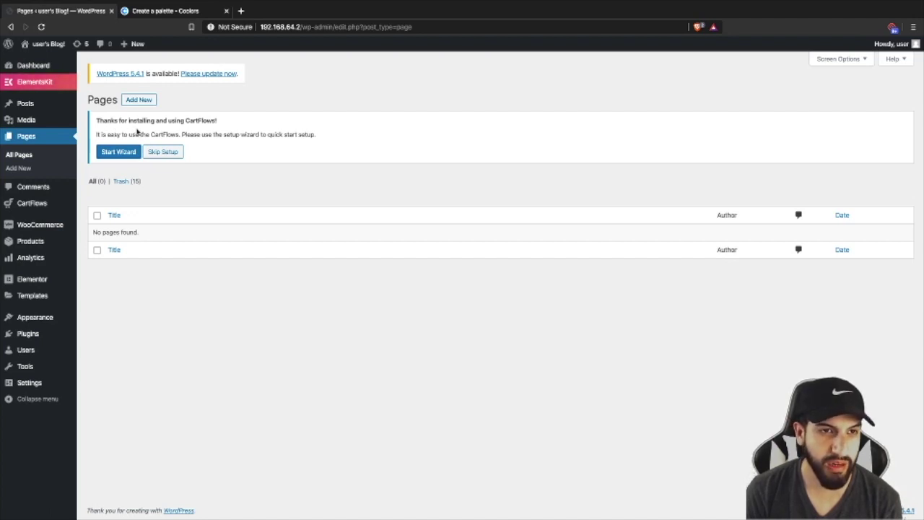
click(140, 101)
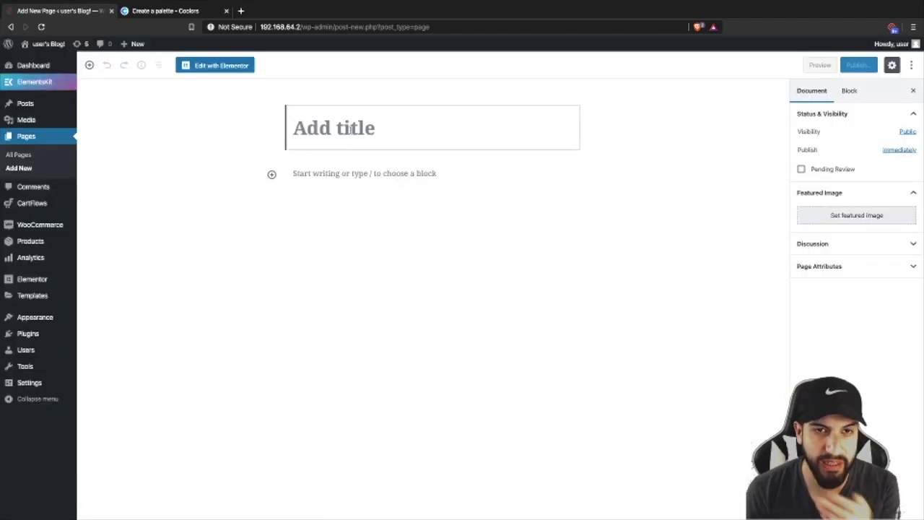
text(Home)
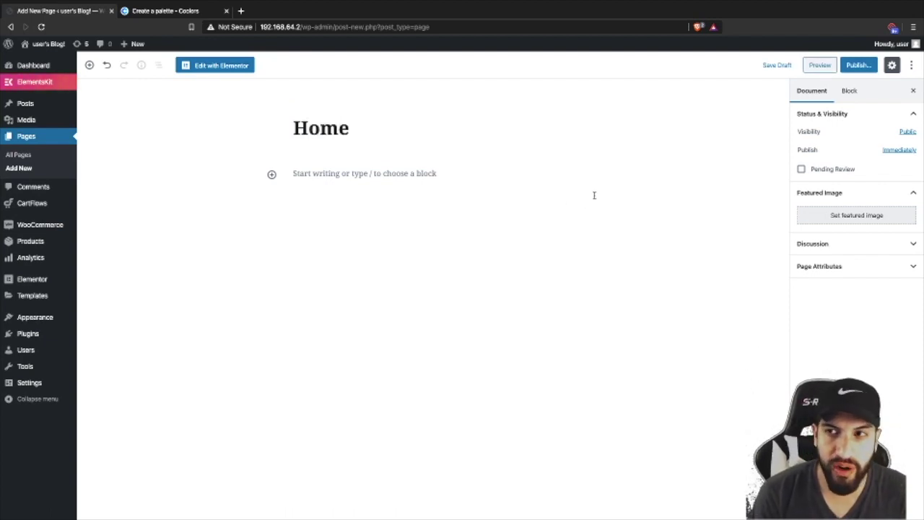
click(857, 66)
click(858, 67)
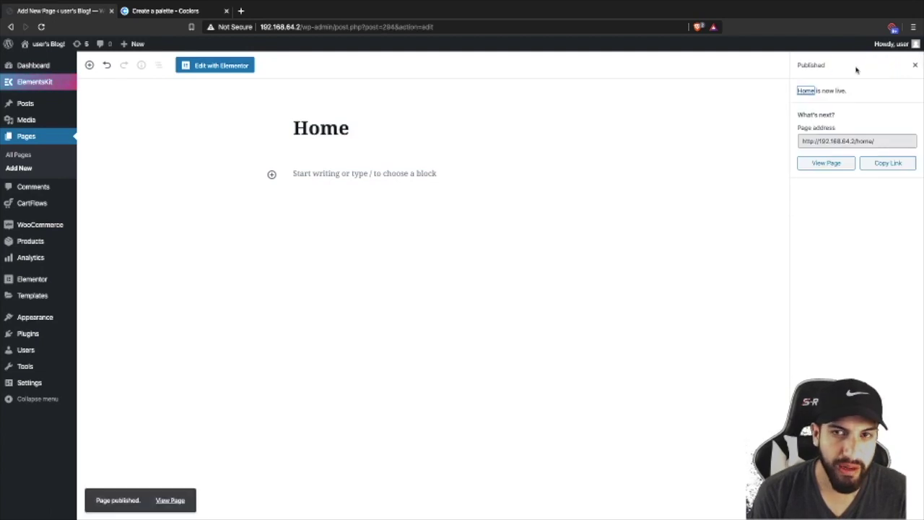
- In Reading settings, set the homepage to the static page Home and save
click(29, 382)
click(87, 412)
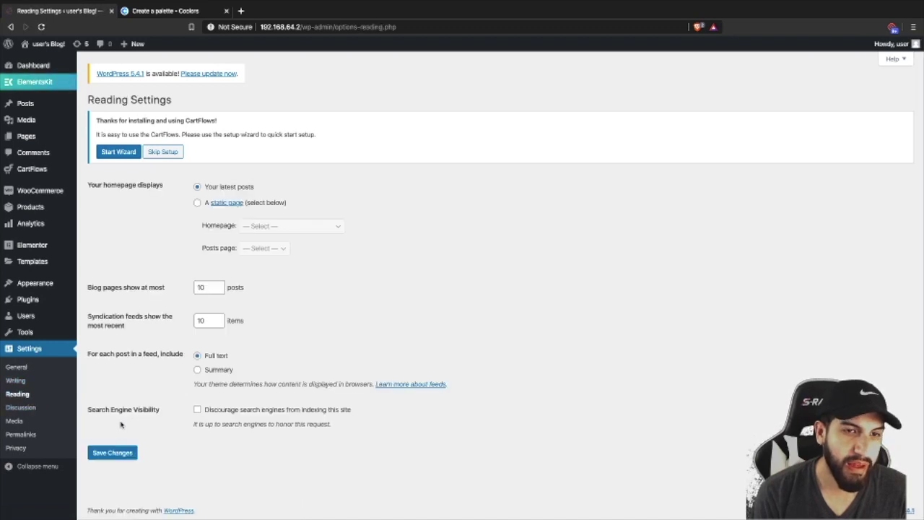
click(198, 203)
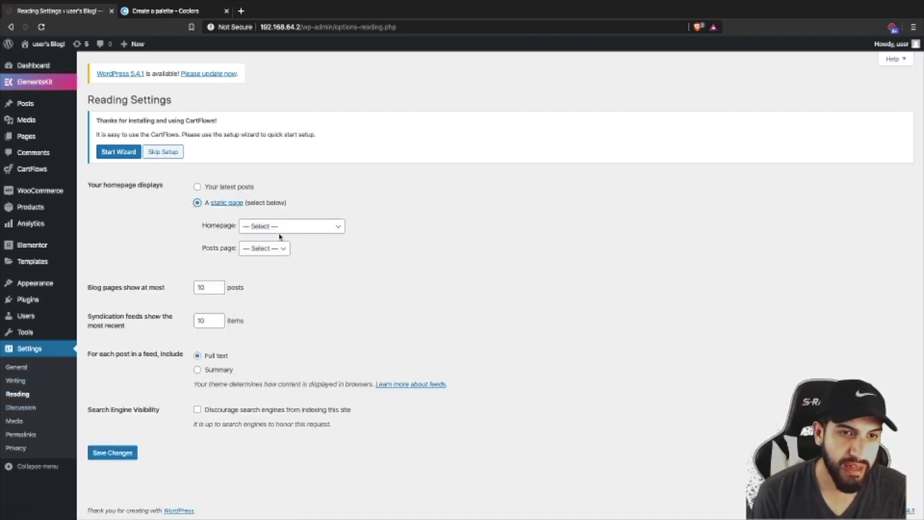
click(281, 227)
click(254, 235)
click(110, 451)
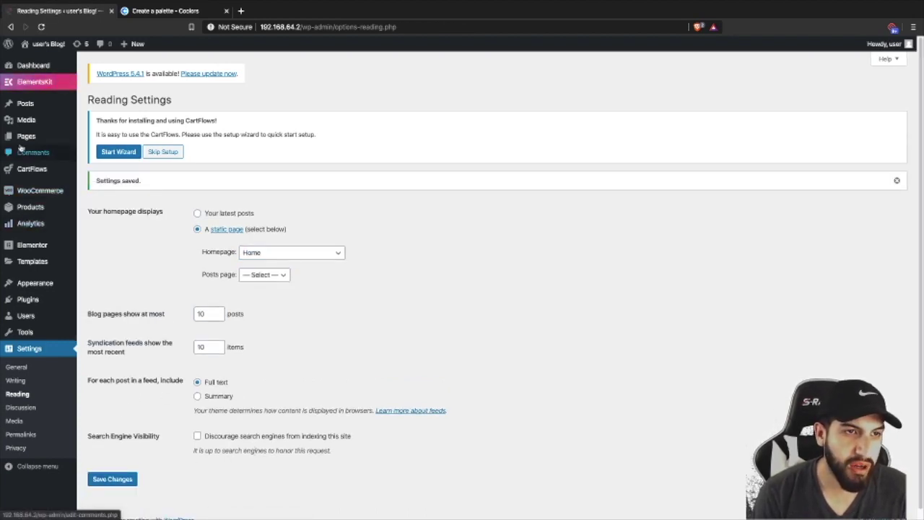
mouse_move(30, 139)
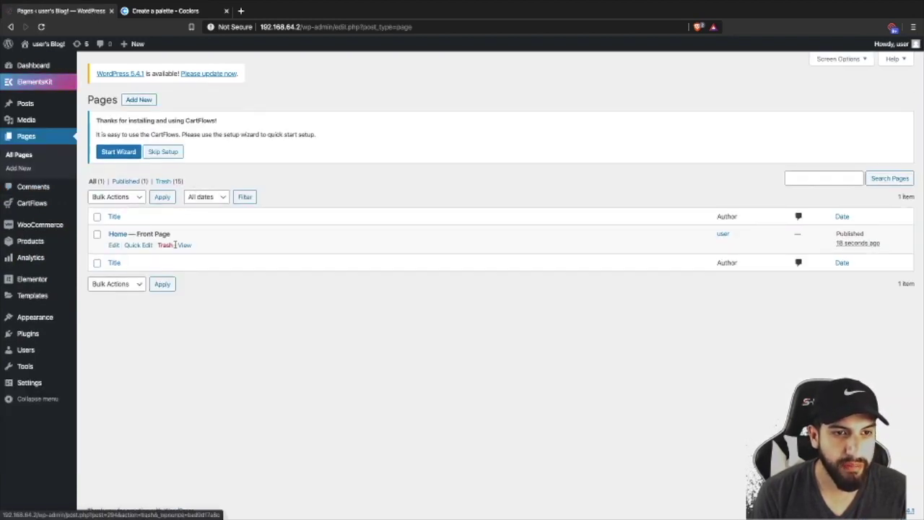
- Edit Home with Elementor and set its Page Layout to Elementor Canvas
click(116, 245)
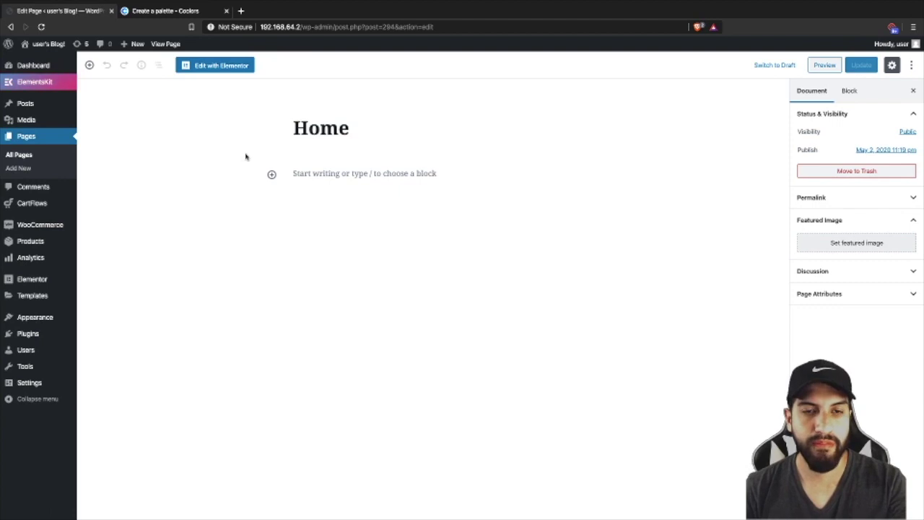
click(214, 65)
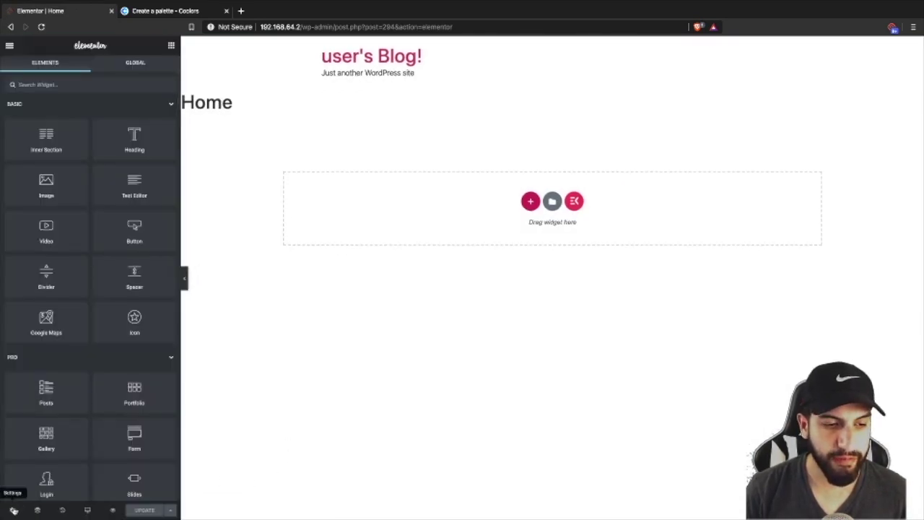
click(12, 509)
click(137, 294)
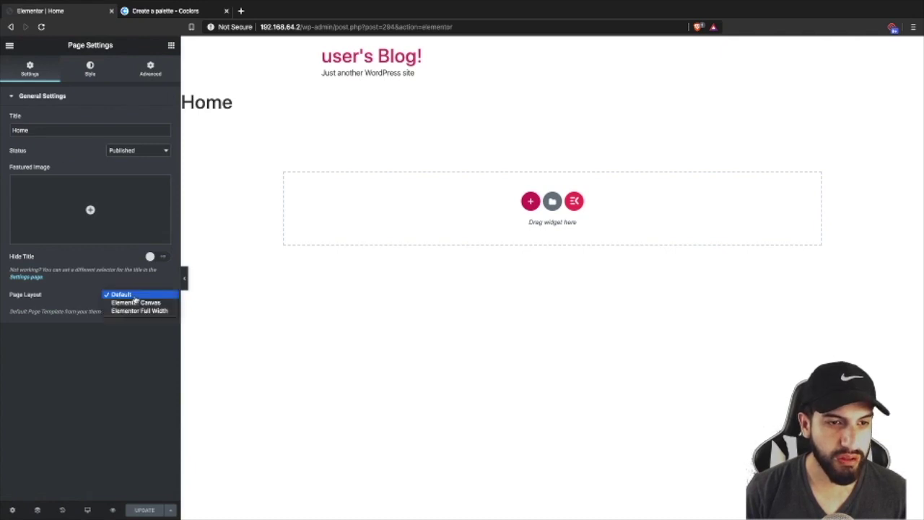
click(136, 302)
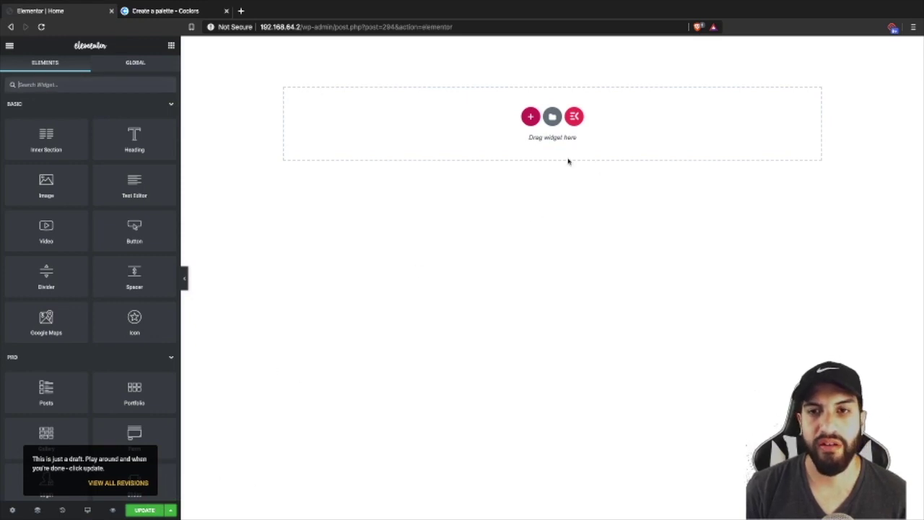
- Insert the 'We Build Websites' block from the Library's Blocks tab onto the Home page
click(552, 117)
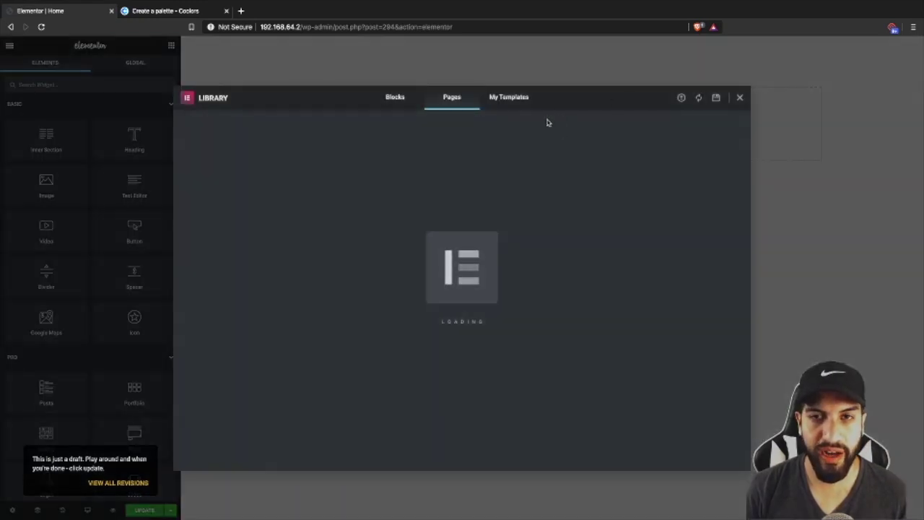
click(739, 99)
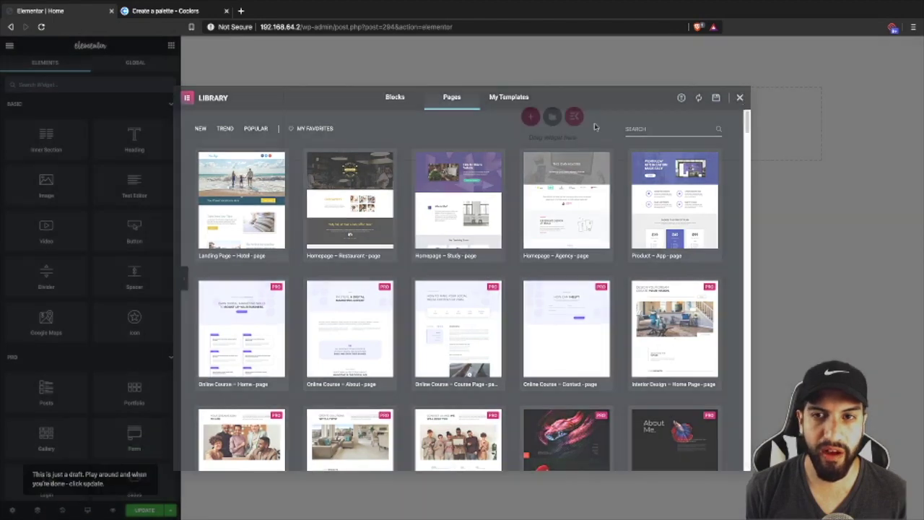
click(552, 117)
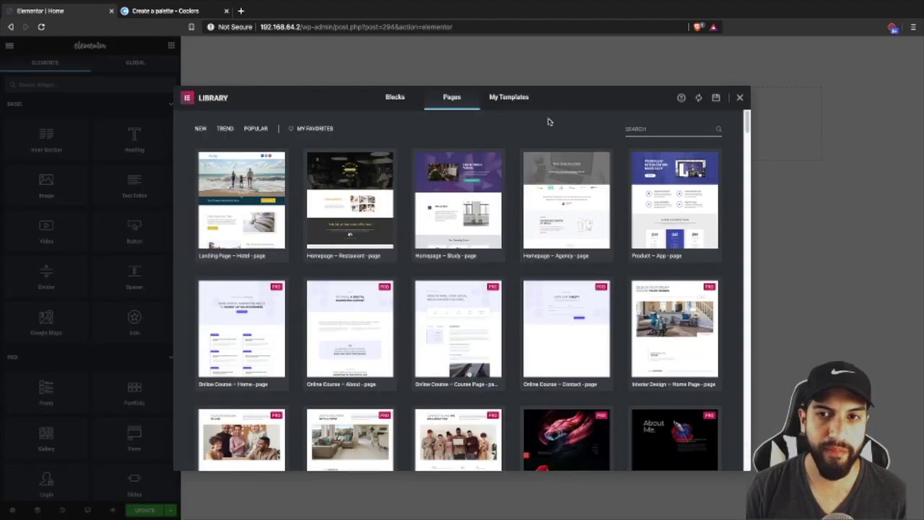
click(389, 101)
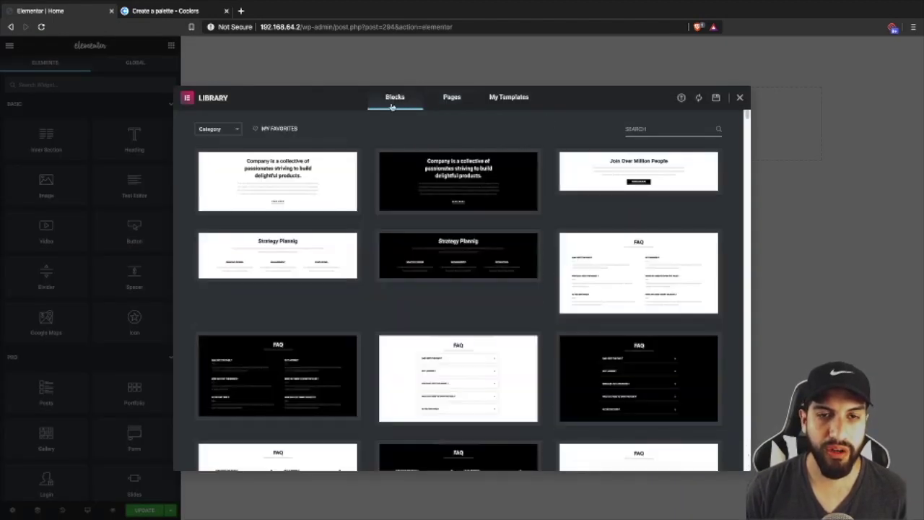
scroll(527, 269, down, 1)
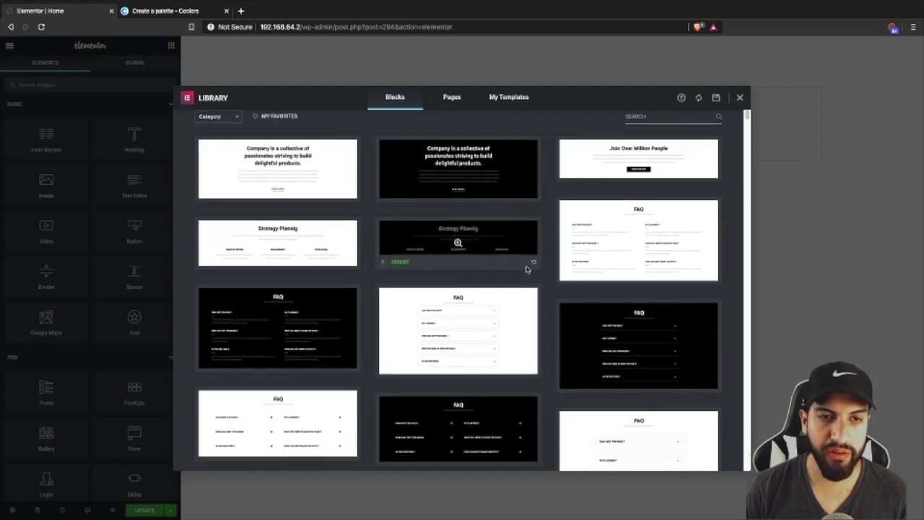
scroll(524, 268, up, 1)
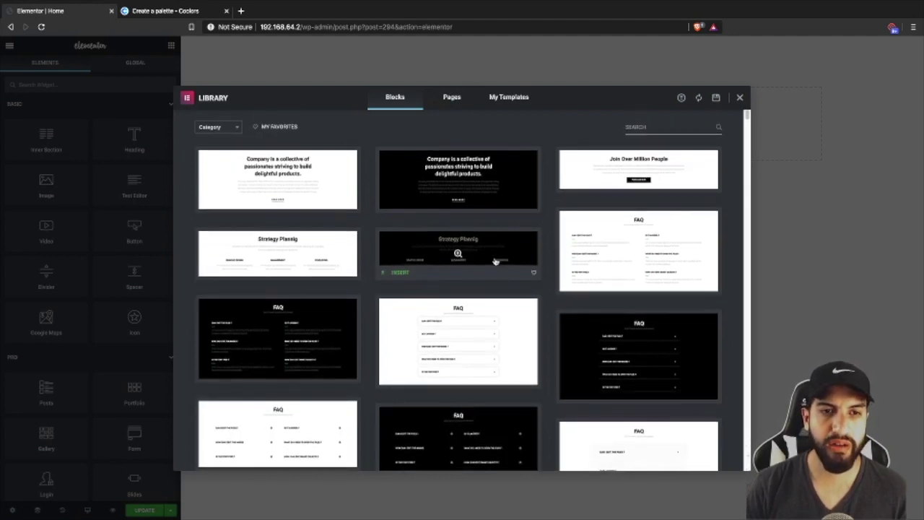
scroll(525, 265, down, 5)
scroll(448, 285, down, 5)
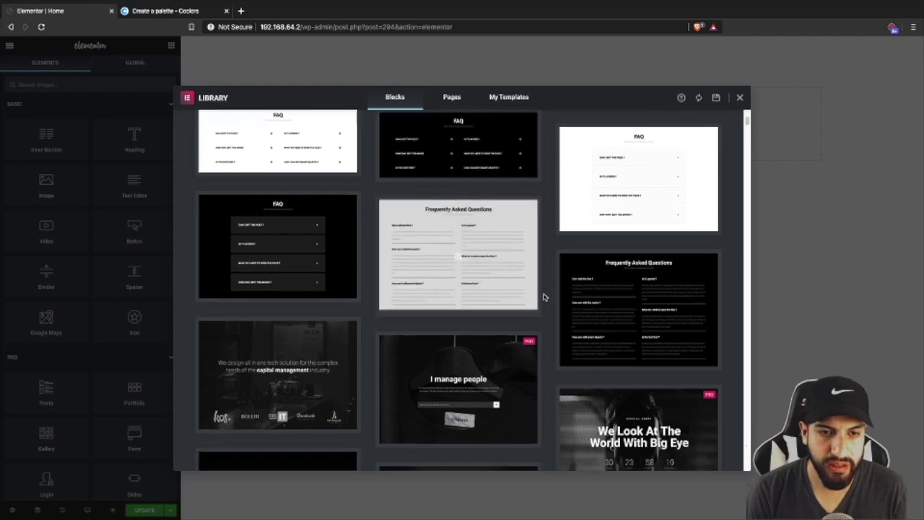
scroll(293, 342, down, 1)
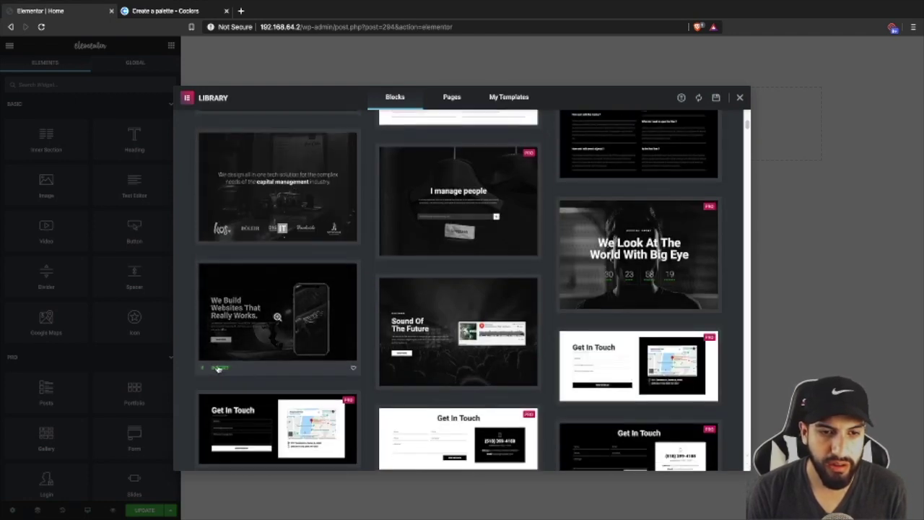
click(220, 368)
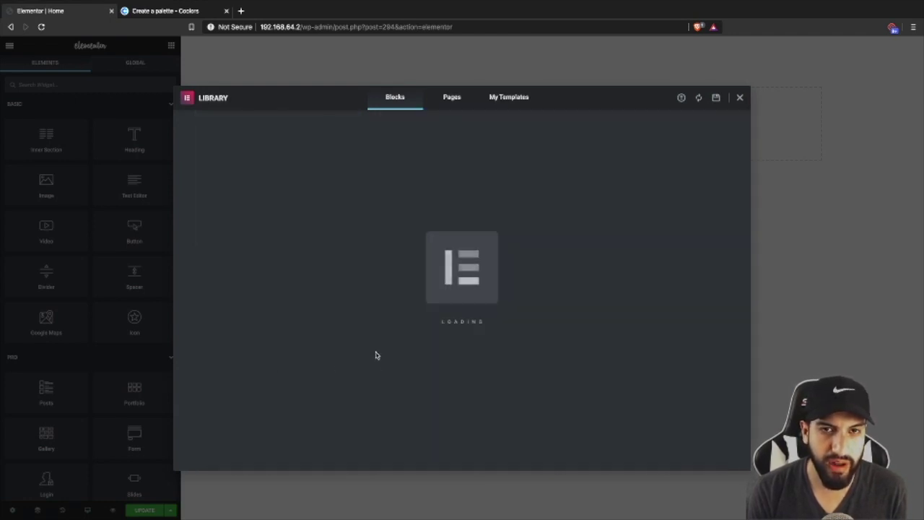
scroll(522, 344, down, 2)
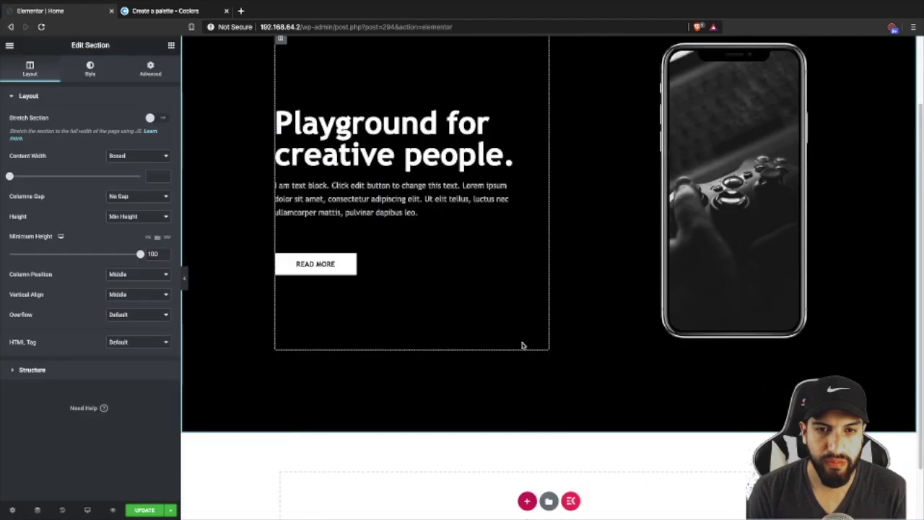
scroll(522, 344, up, 2)
scroll(486, 320, down, 2)
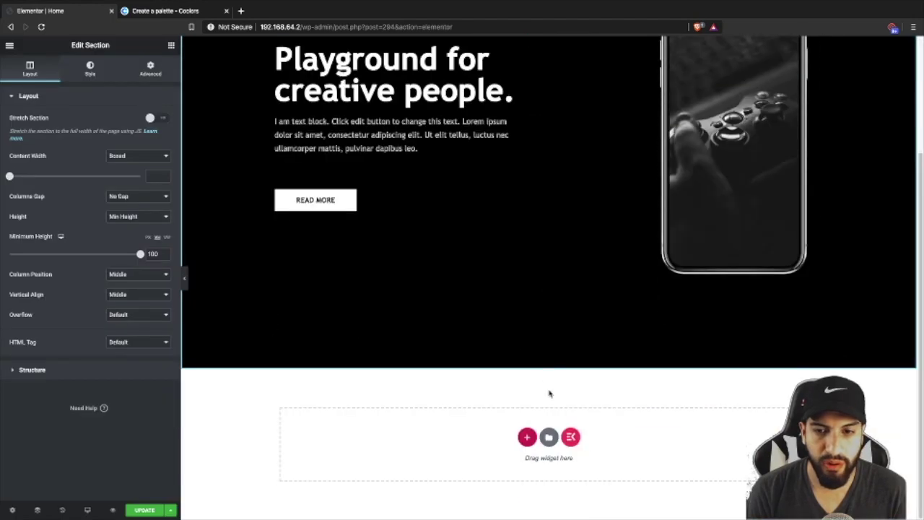
- Insert the dark features block with Design, Dev System, Marketing and Support around a phone
click(548, 437)
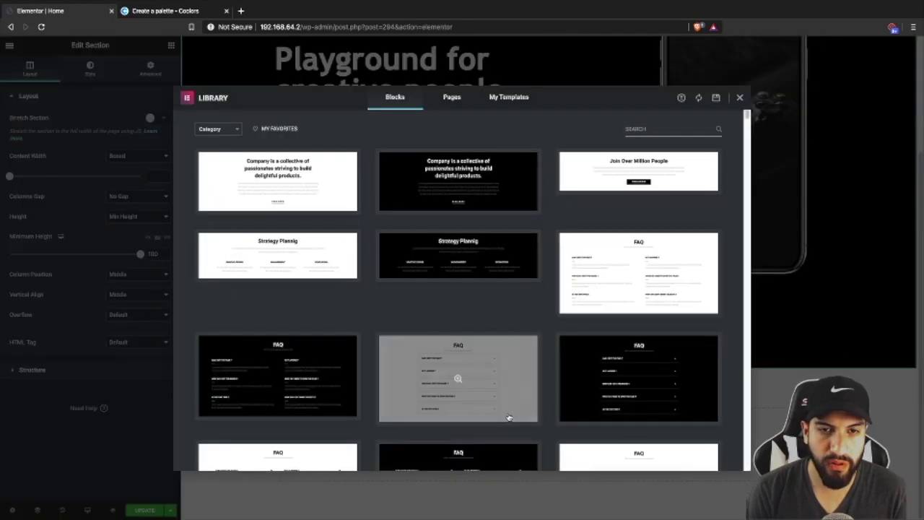
scroll(515, 313, down, 2)
scroll(515, 313, down, 6)
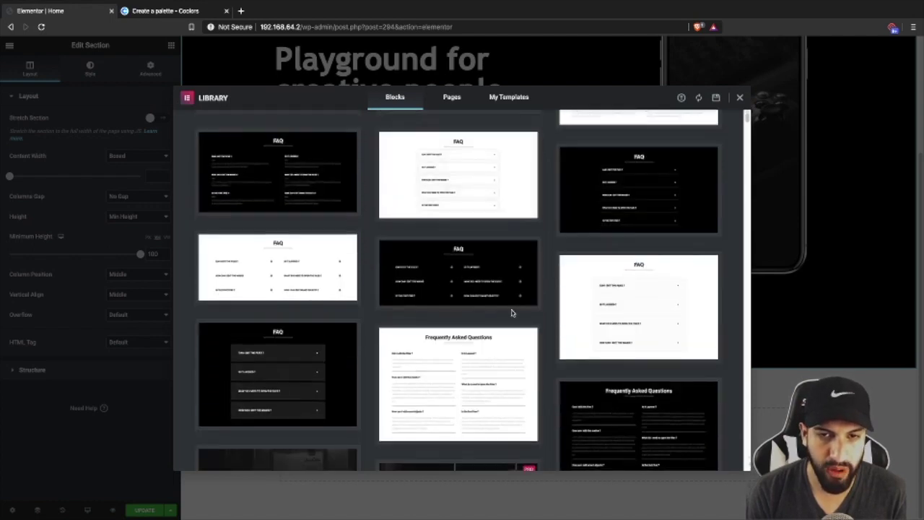
scroll(516, 316, down, 12)
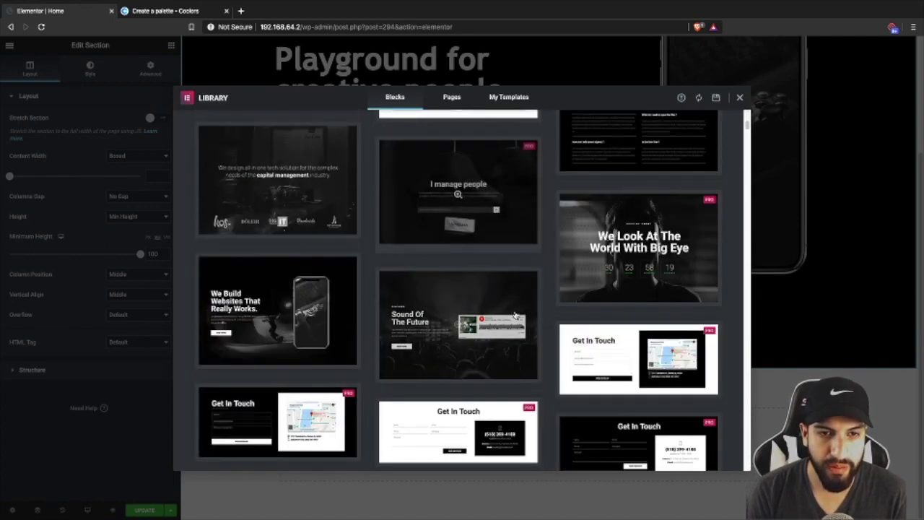
scroll(550, 324, down, 6)
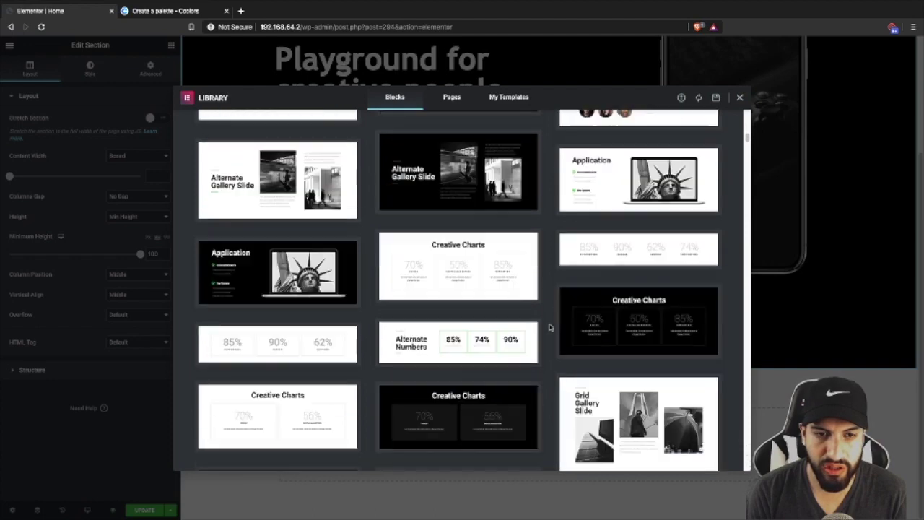
scroll(551, 324, up, 2)
scroll(550, 324, down, 9)
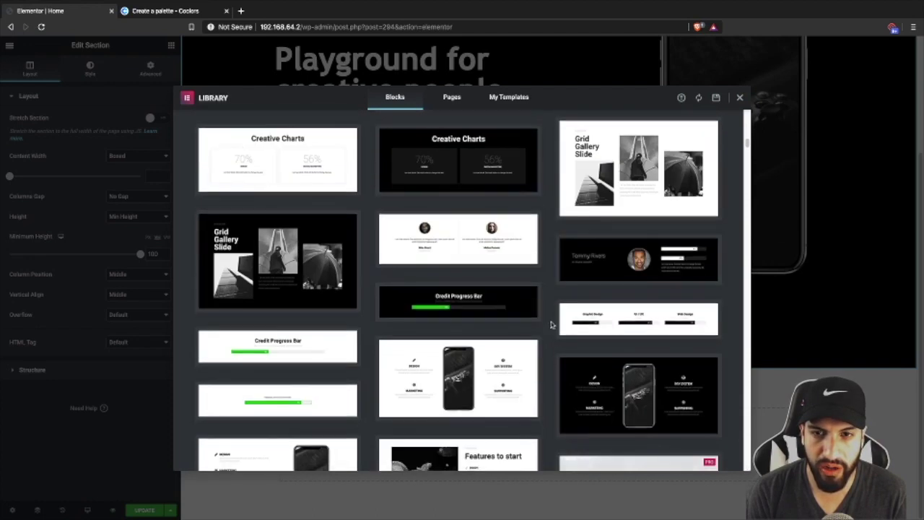
scroll(578, 320, up, 2)
click(578, 320)
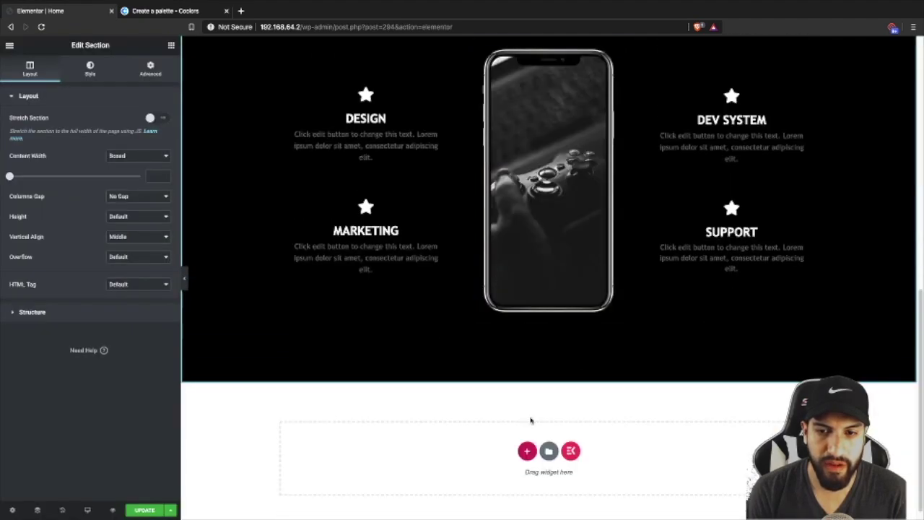
- Insert another 'We Build Websites That Really Works' block from the Library below the features
click(549, 450)
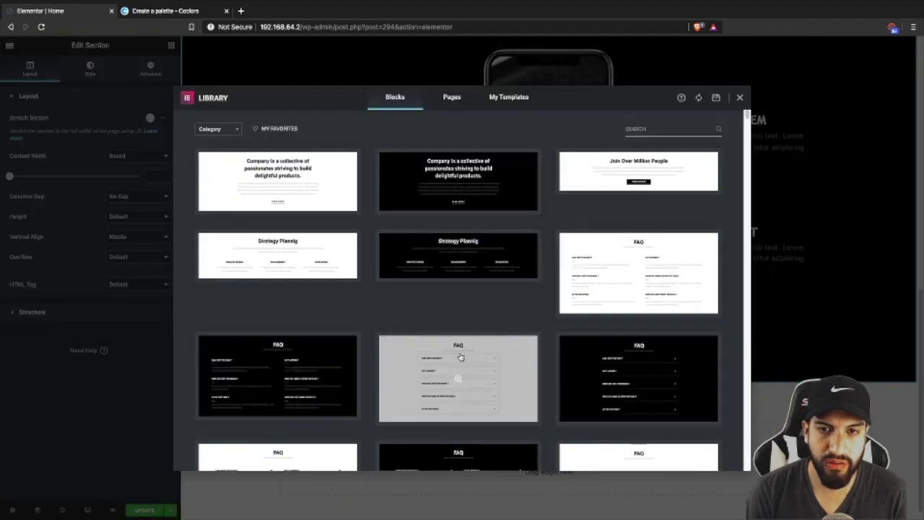
scroll(367, 308, down, 5)
scroll(426, 311, down, 1)
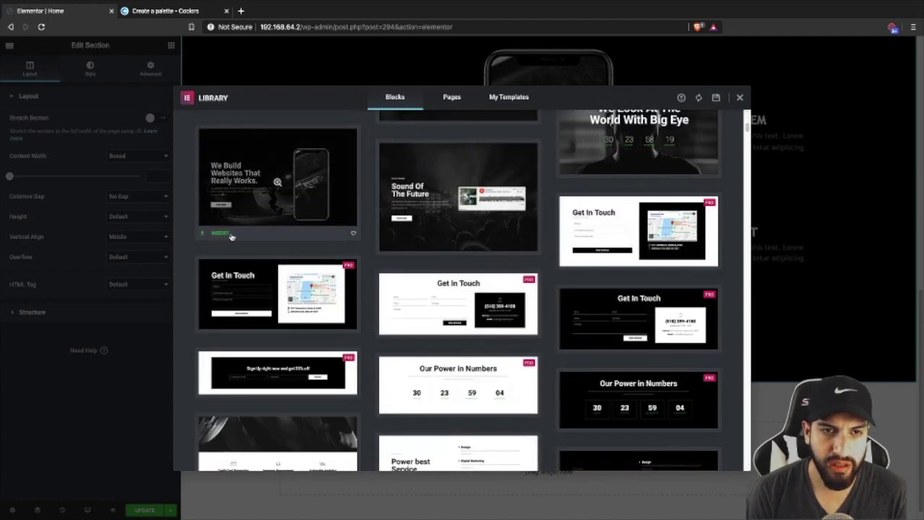
scroll(231, 237, up, 1)
click(219, 330)
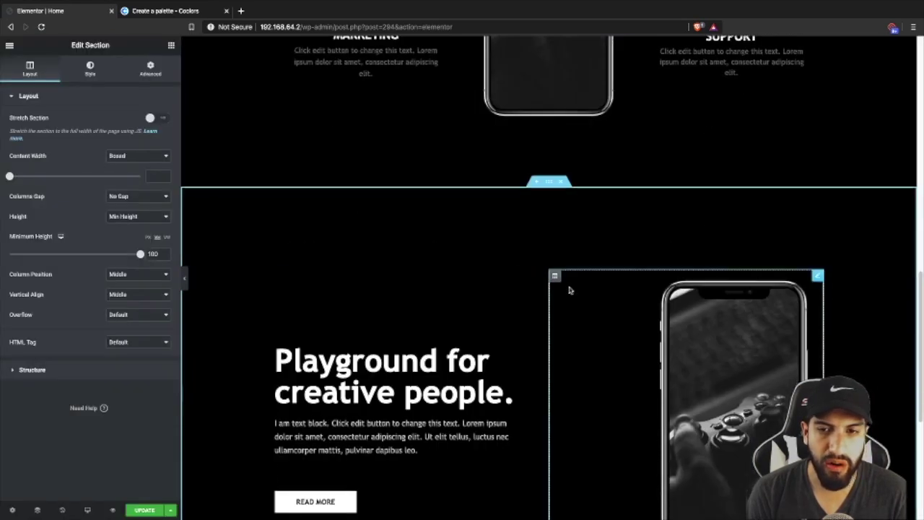
- Move the phone image column to the left of the text column
scroll(563, 274, down, 1)
drag(554, 233, 368, 265)
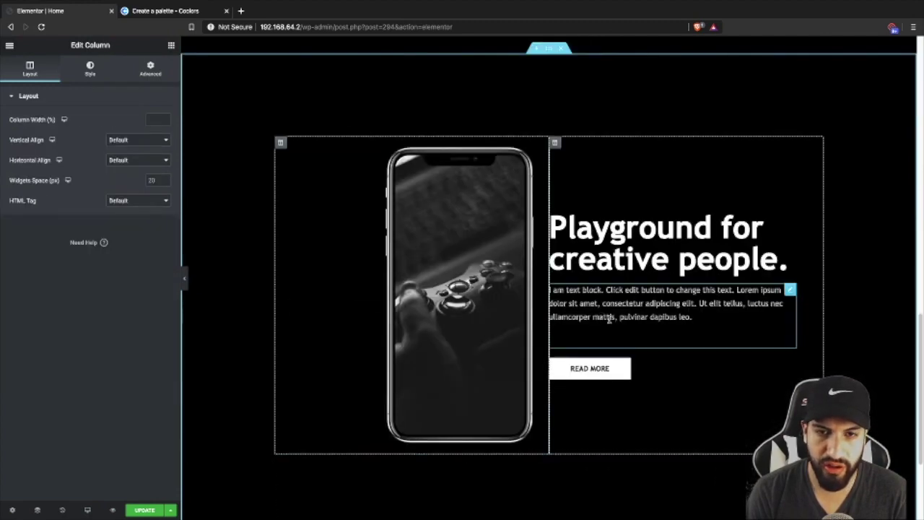
scroll(629, 268, down, 2)
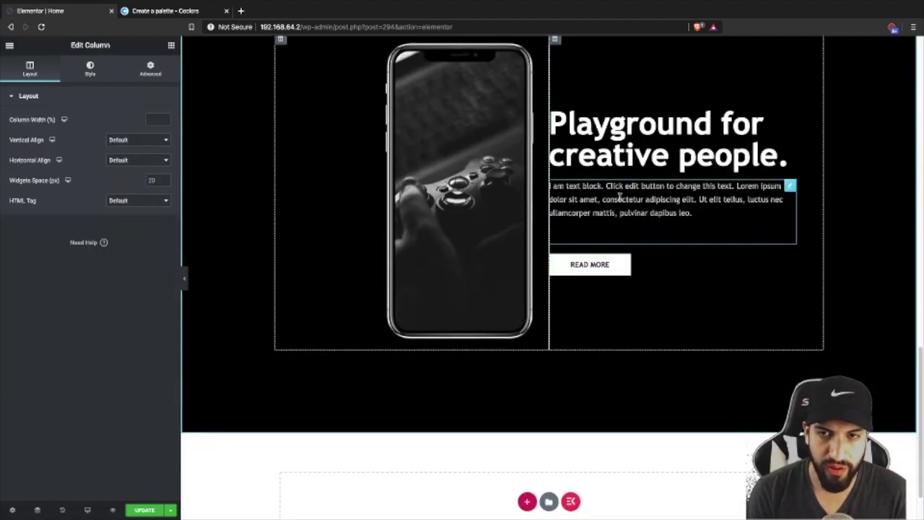
scroll(621, 332, down, 1)
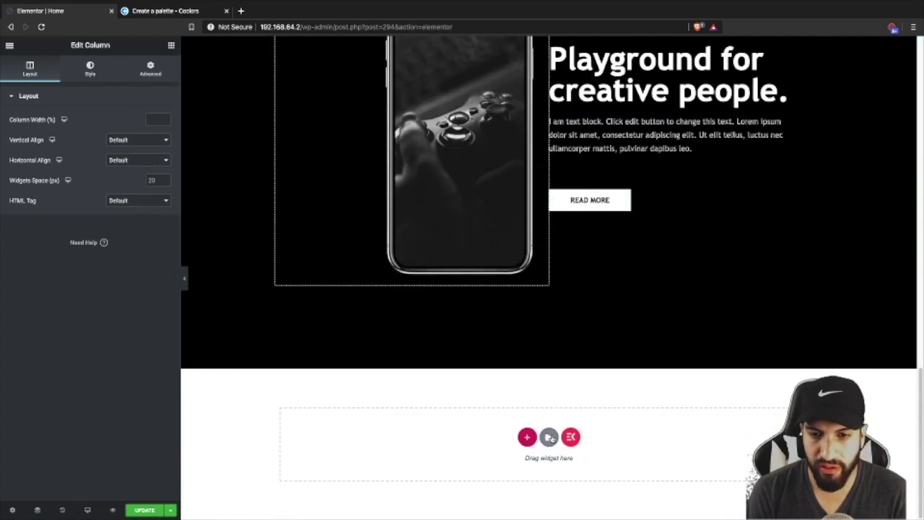
- Insert the Stay in Touch block with Email field, Subscribe button and copyright footer from the Library
click(548, 441)
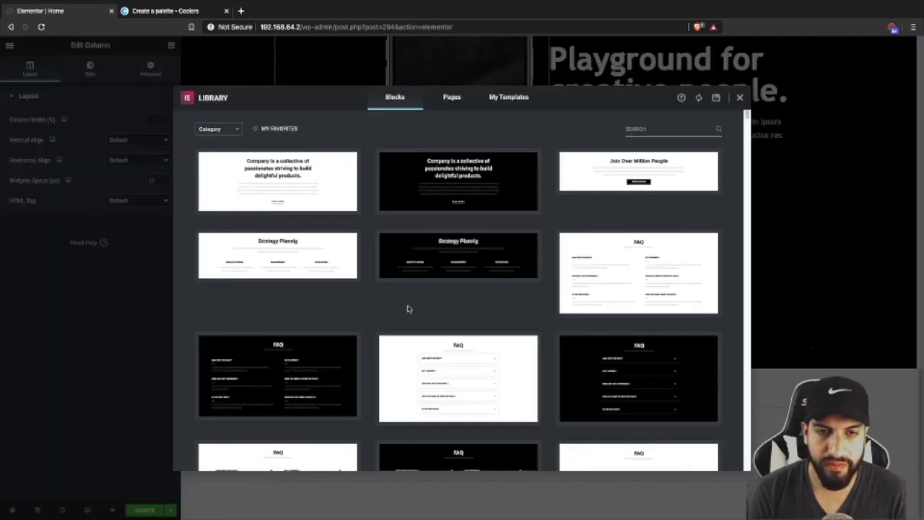
scroll(464, 266, down, 8)
scroll(464, 267, up, 10)
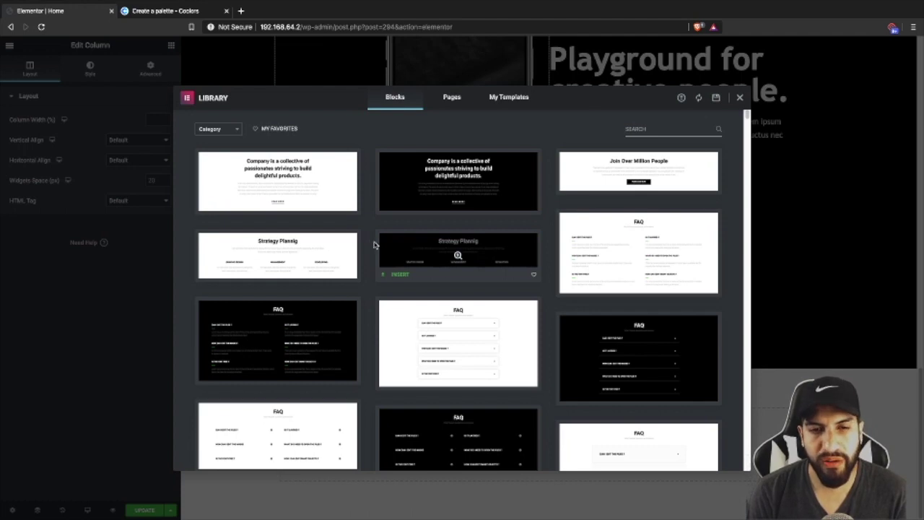
click(216, 128)
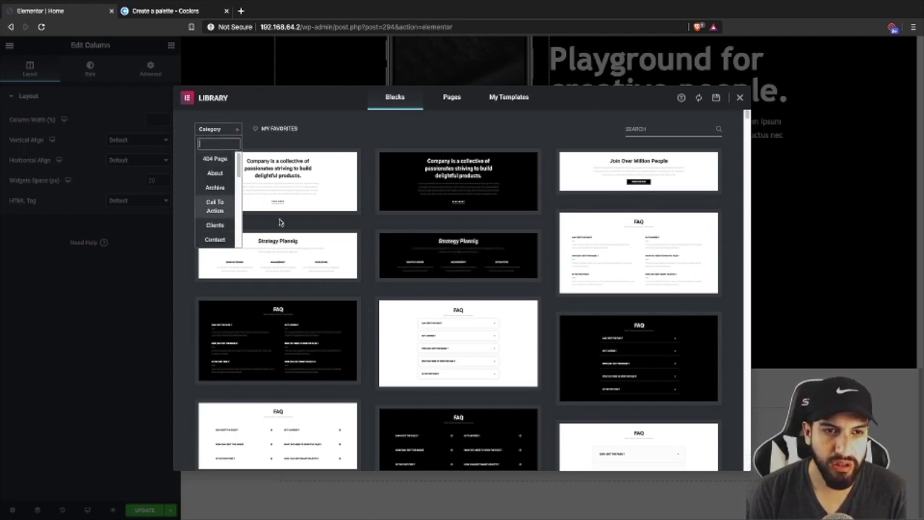
click(214, 206)
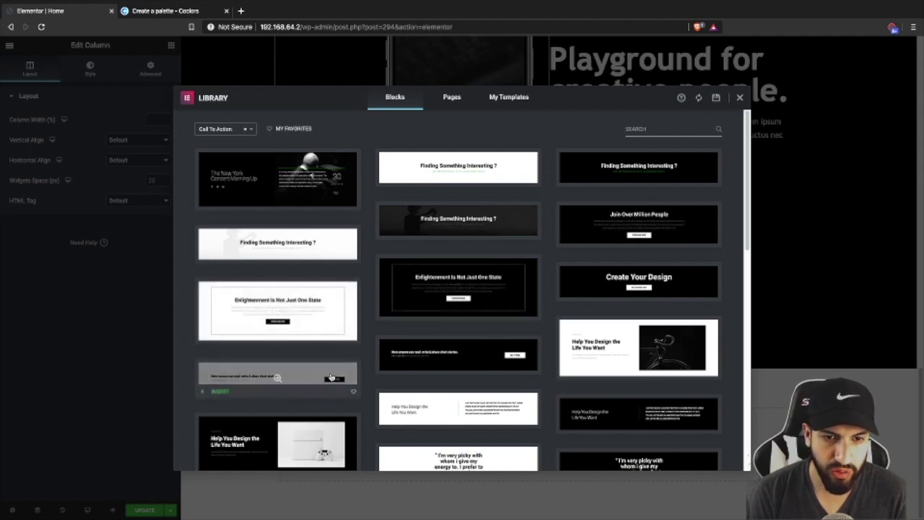
click(226, 128)
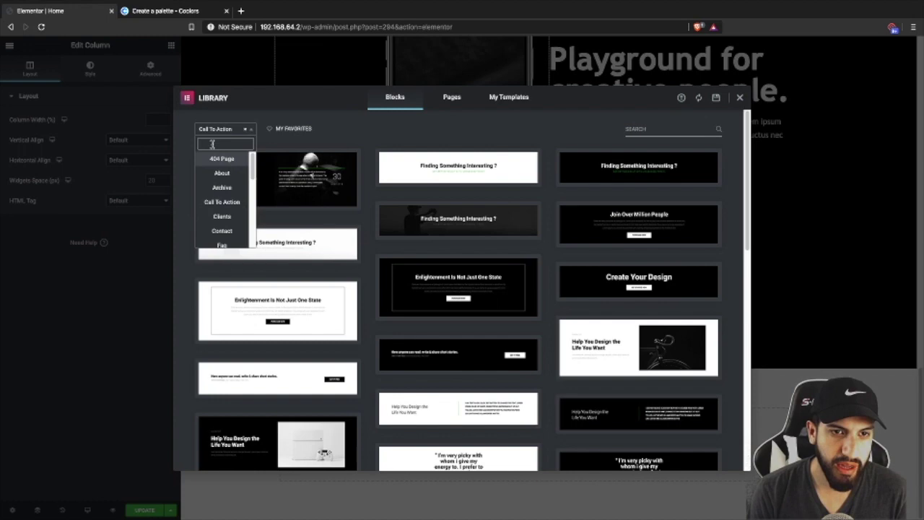
click(245, 132)
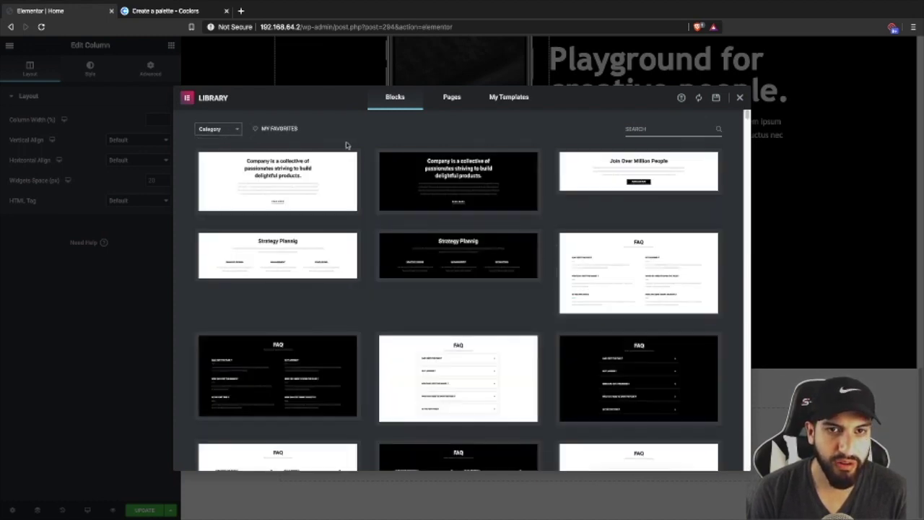
scroll(530, 220, down, 10)
scroll(530, 220, down, 3)
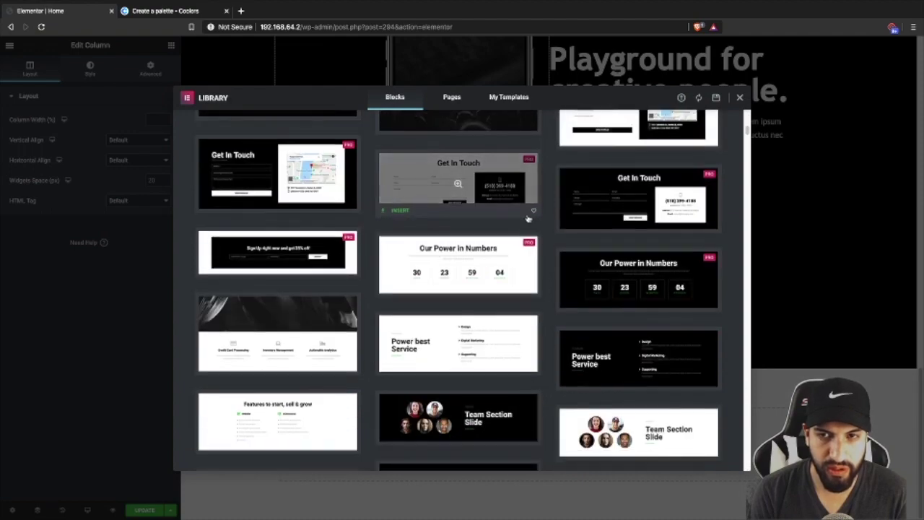
scroll(527, 217, down, 5)
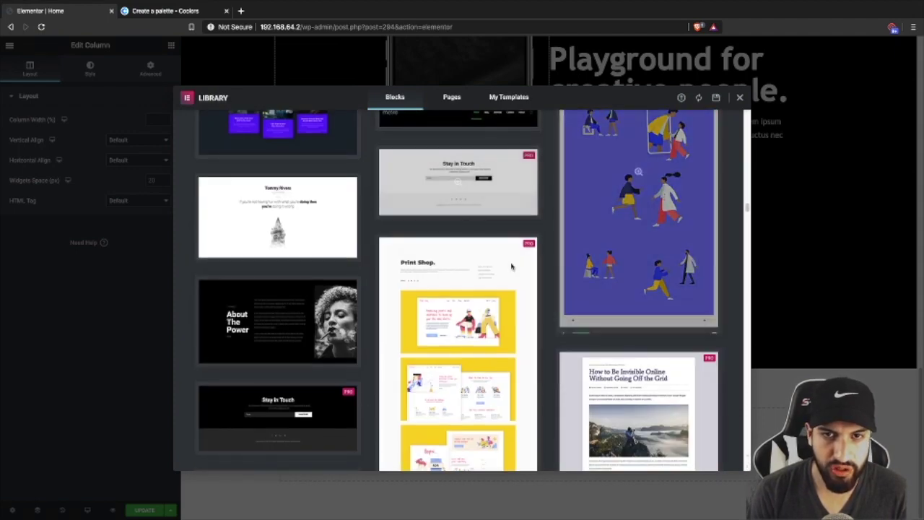
click(400, 212)
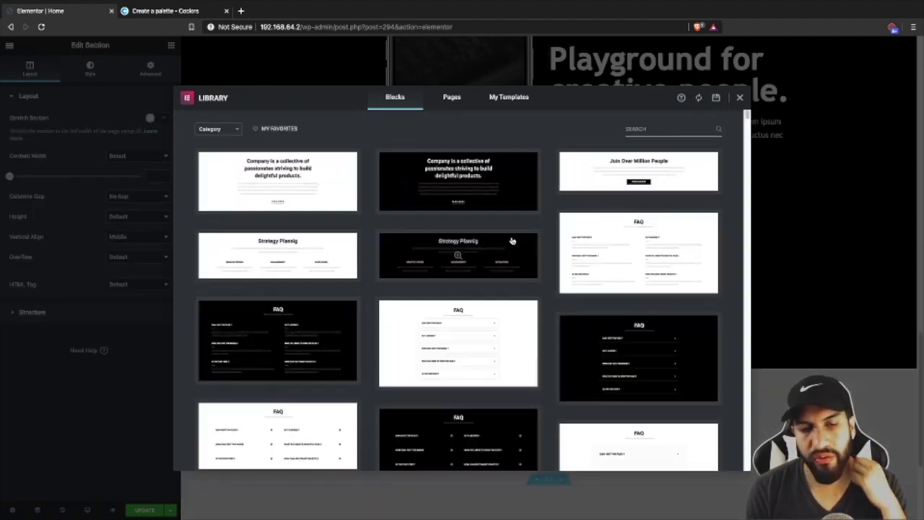
scroll(692, 265, down, 4)
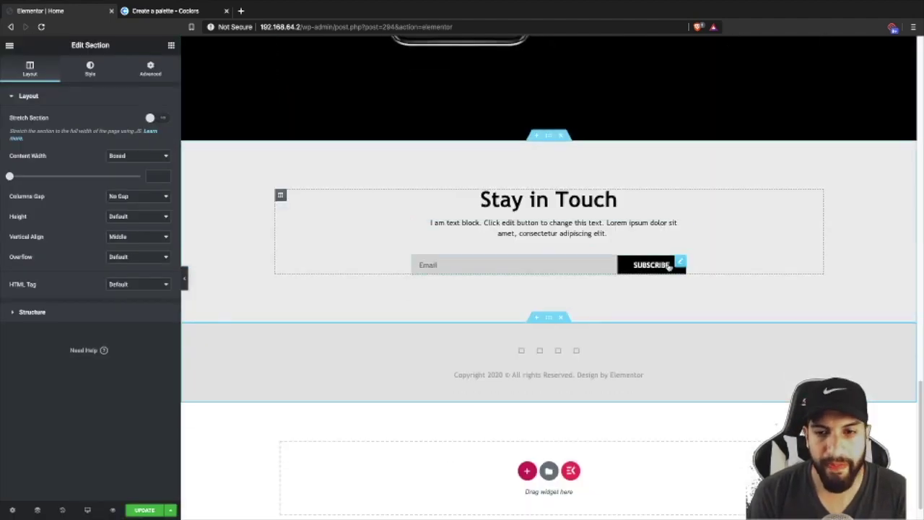
- Delete the copyright footer section and browse the ready-made block library
click(560, 319)
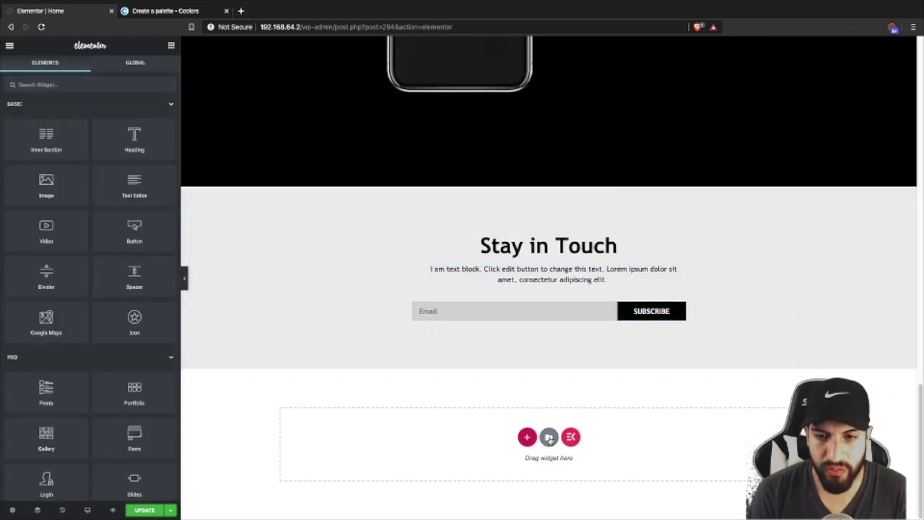
key(ctrl+shift+l)
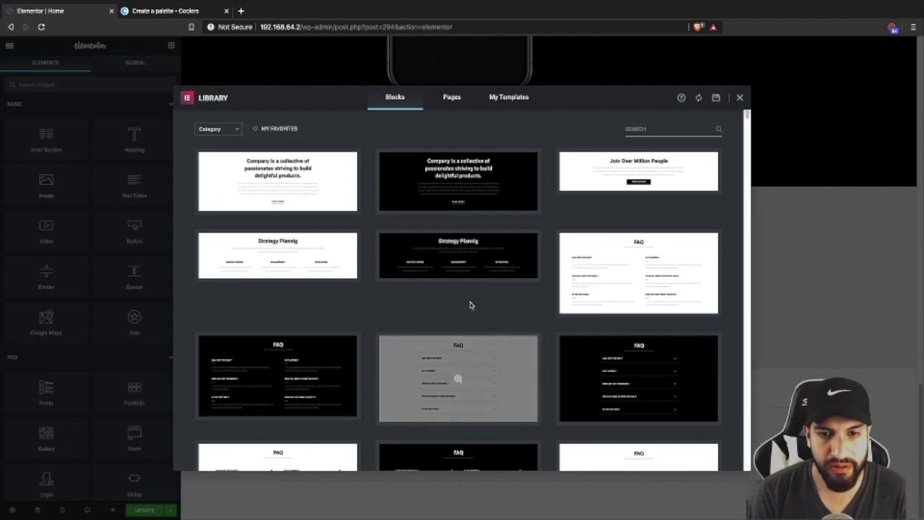
scroll(476, 303, down, 5)
scroll(477, 303, down, 15)
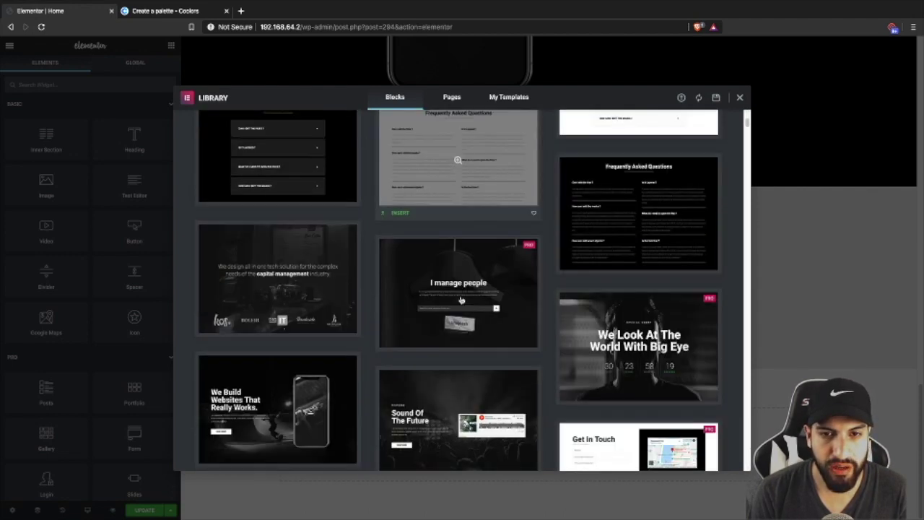
scroll(456, 303, down, 5)
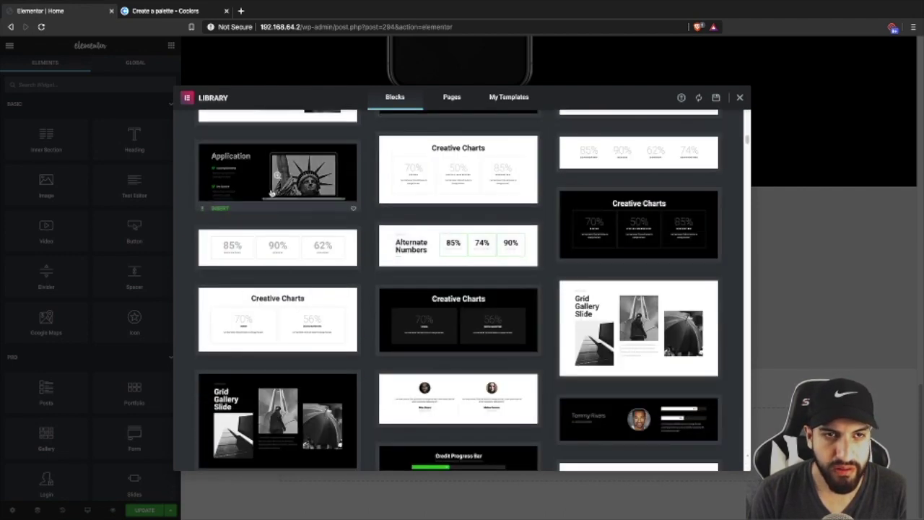
scroll(271, 188, up, 20)
- Filter the library to the Faq category and insert the dark FAQ block
click(220, 129)
scroll(216, 210, down, 5)
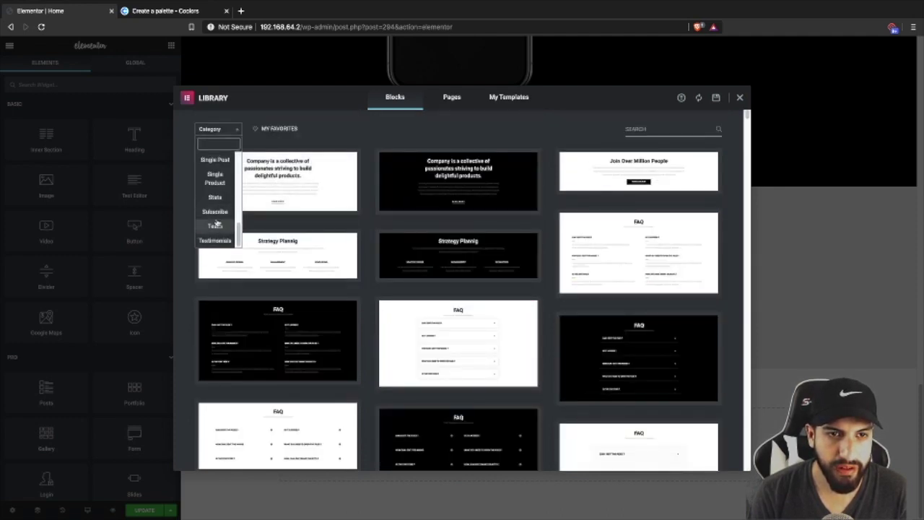
scroll(219, 216, up, 3)
scroll(219, 211, up, 3)
scroll(220, 210, down, 2)
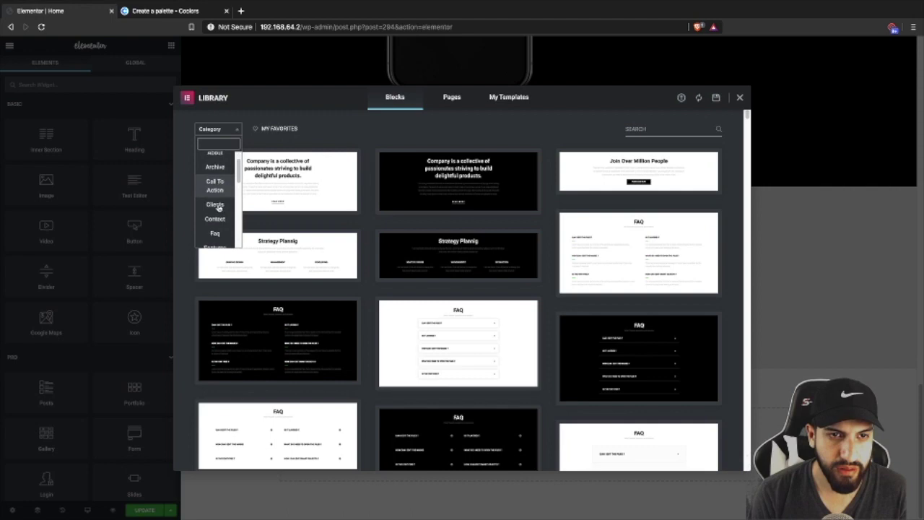
scroll(217, 202, down, 5)
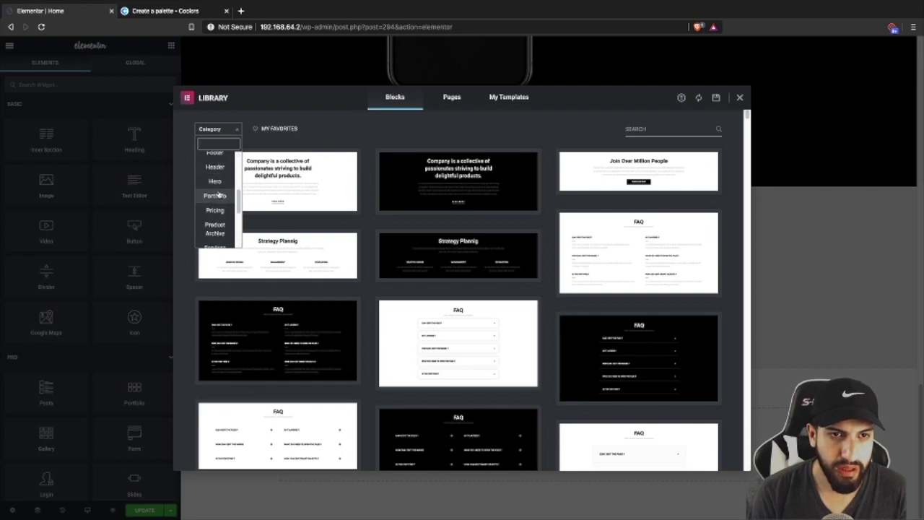
scroll(218, 191, up, 10)
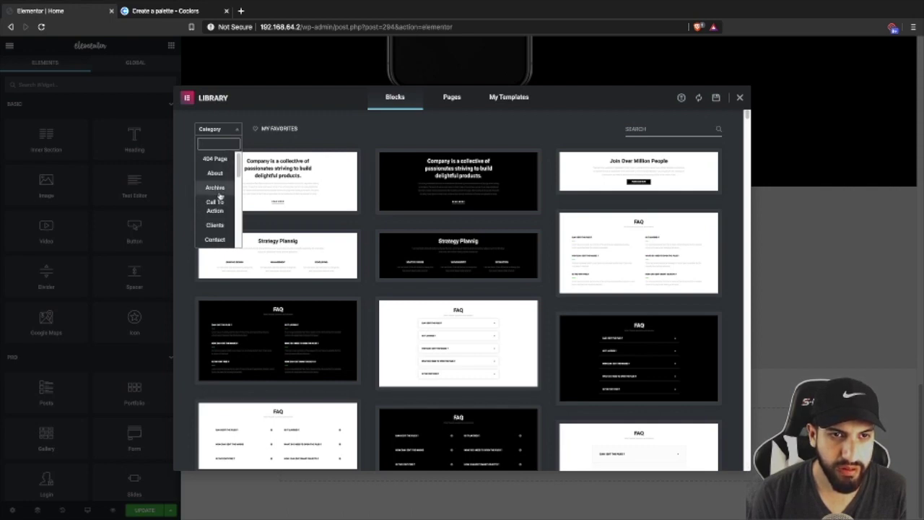
text(fa)
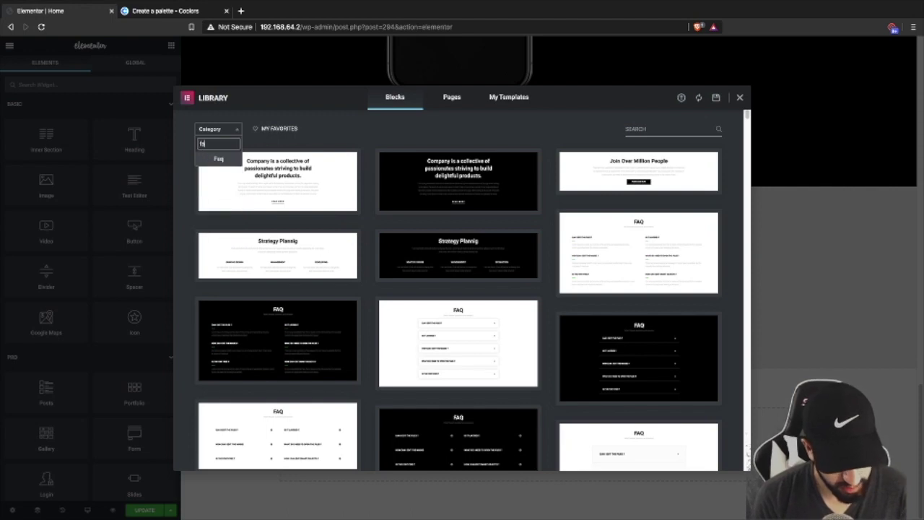
text(q)
click(218, 158)
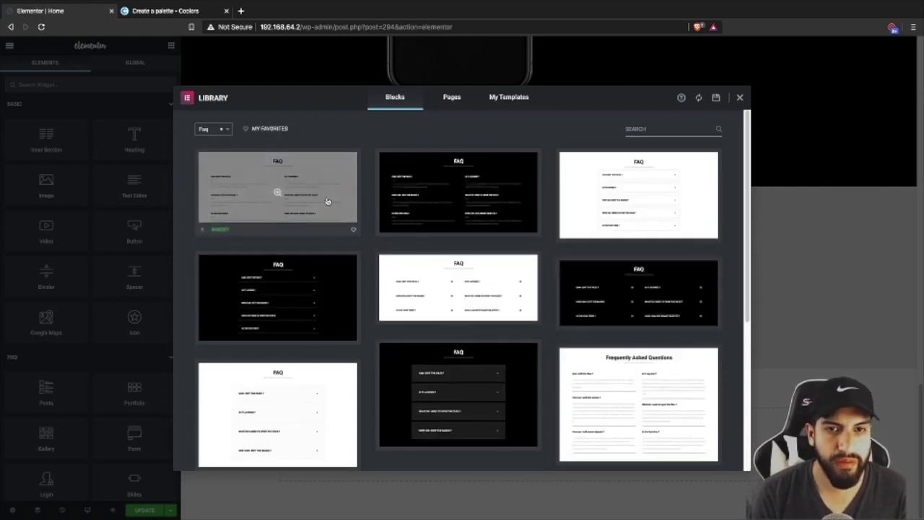
scroll(462, 255, down, 4)
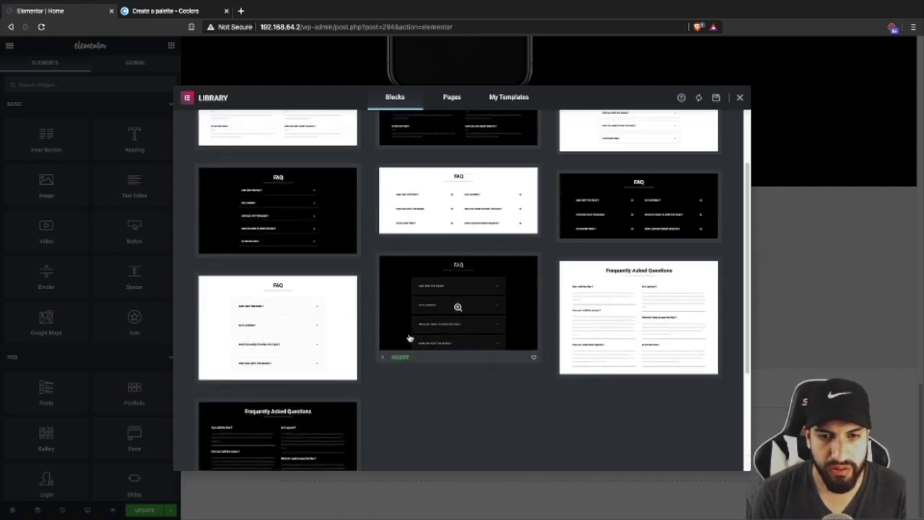
click(403, 356)
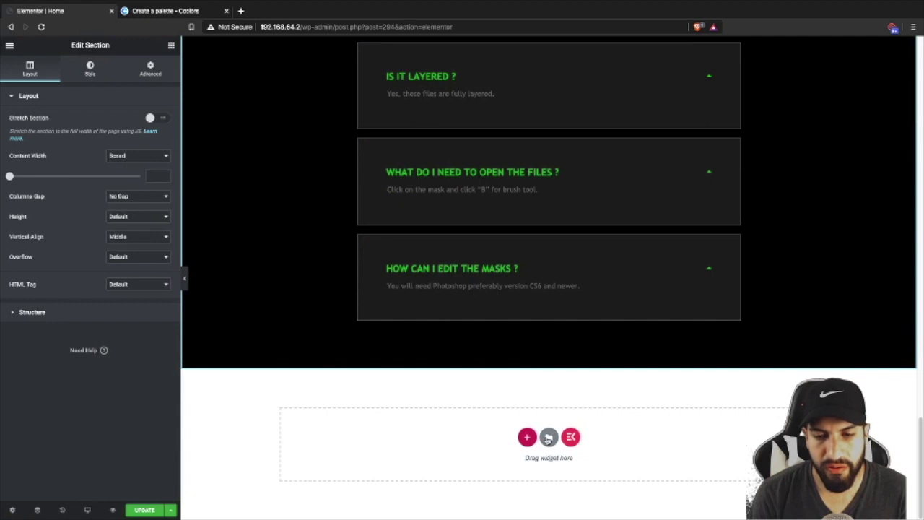
- Insert a Testimonials block with three black review cards from the template library
key(ctrl+shift+l)
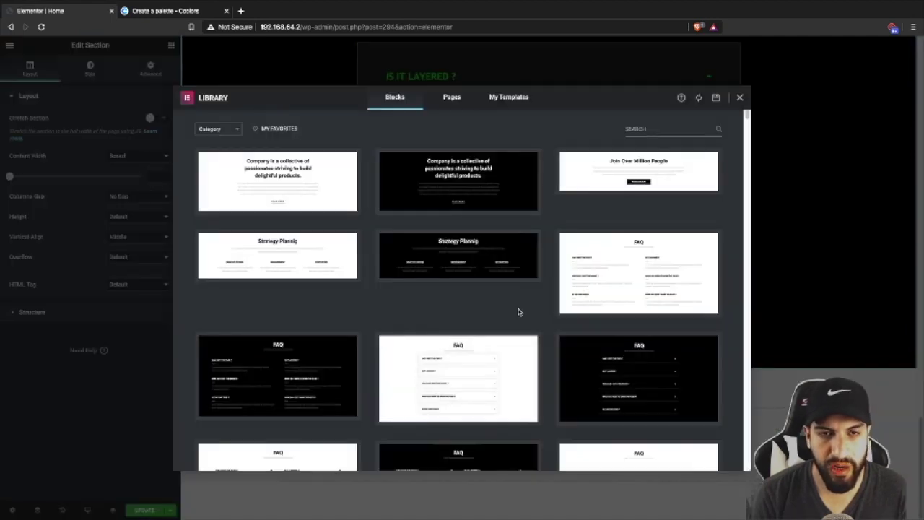
click(213, 128)
scroll(224, 217, down, 10)
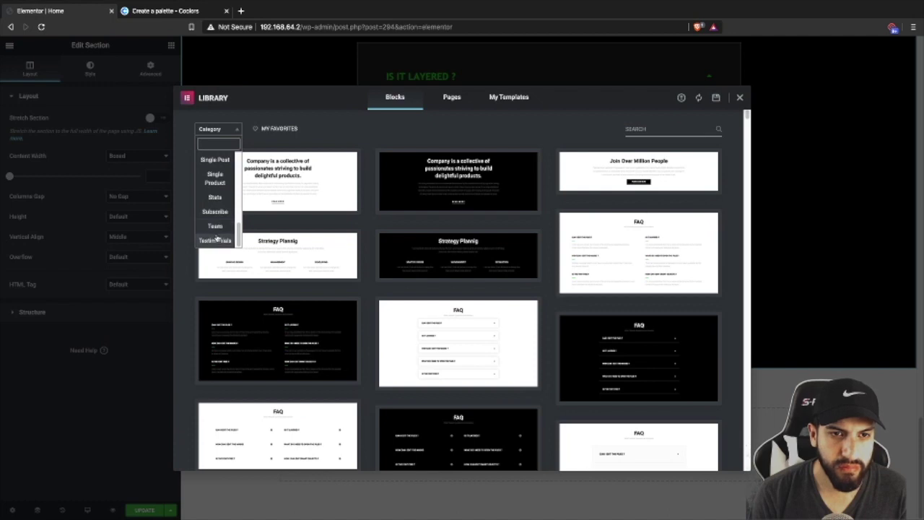
click(216, 240)
scroll(464, 267, down, 10)
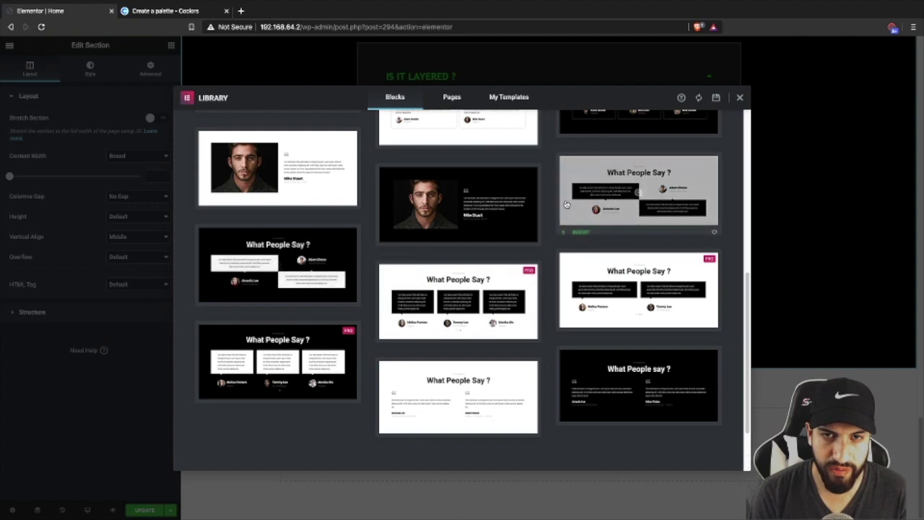
scroll(310, 274, up, 2)
scroll(395, 199, up, 2)
scroll(395, 199, down, 5)
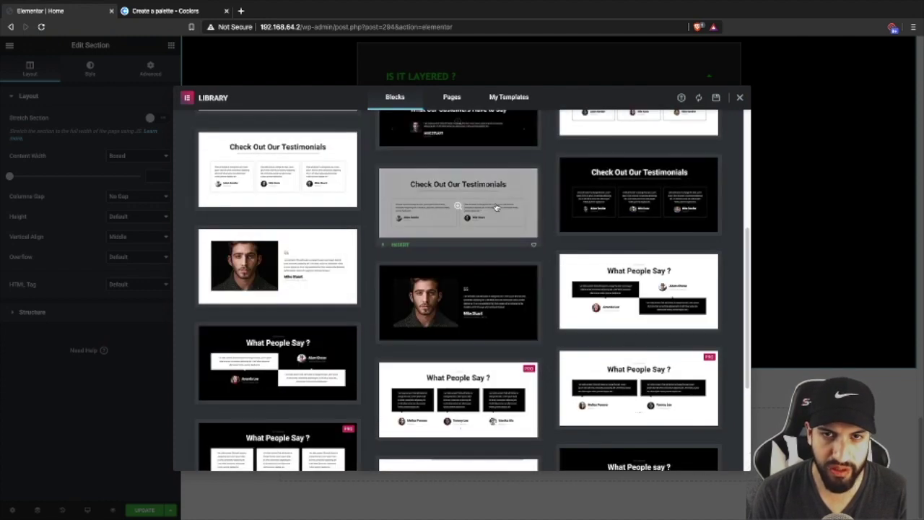
click(403, 257)
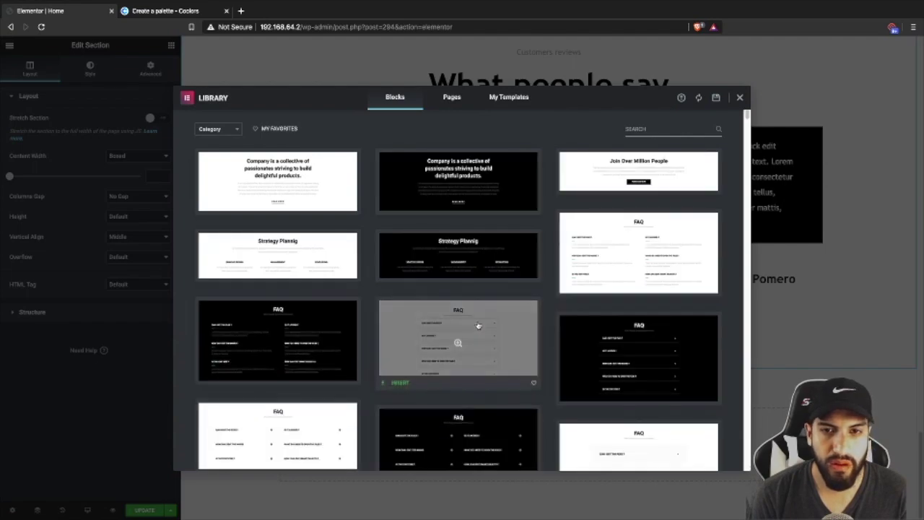
- Insert the dark Call To Action block with the GET IT FREE button below the testimonials
scroll(478, 326, down, 10)
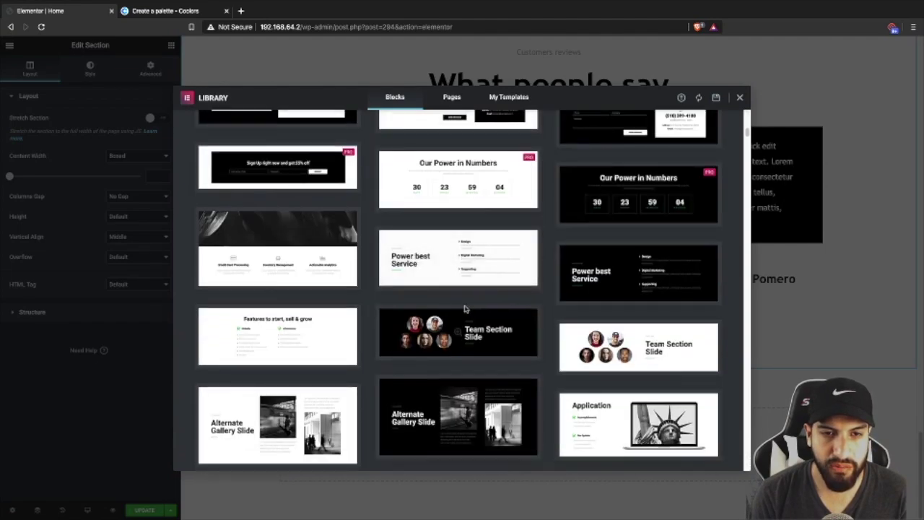
scroll(468, 308, up, 10)
click(217, 129)
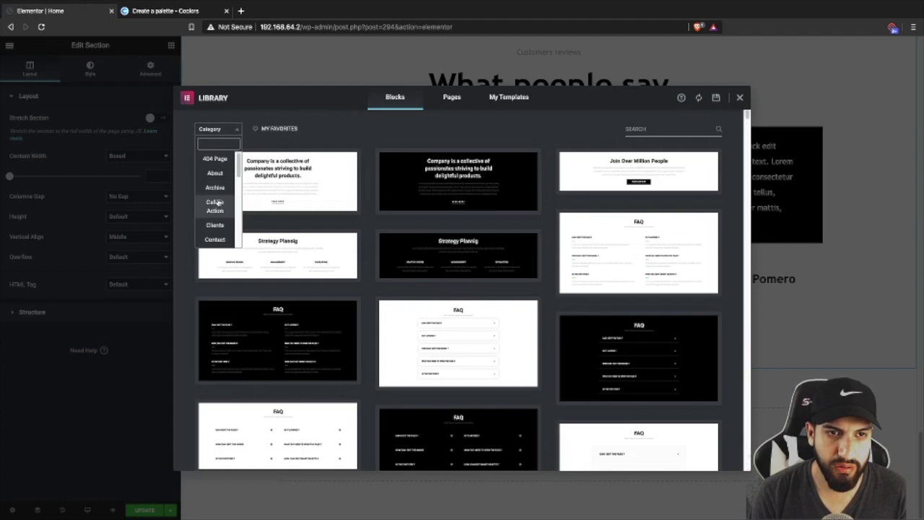
click(214, 206)
scroll(288, 361, down, 1)
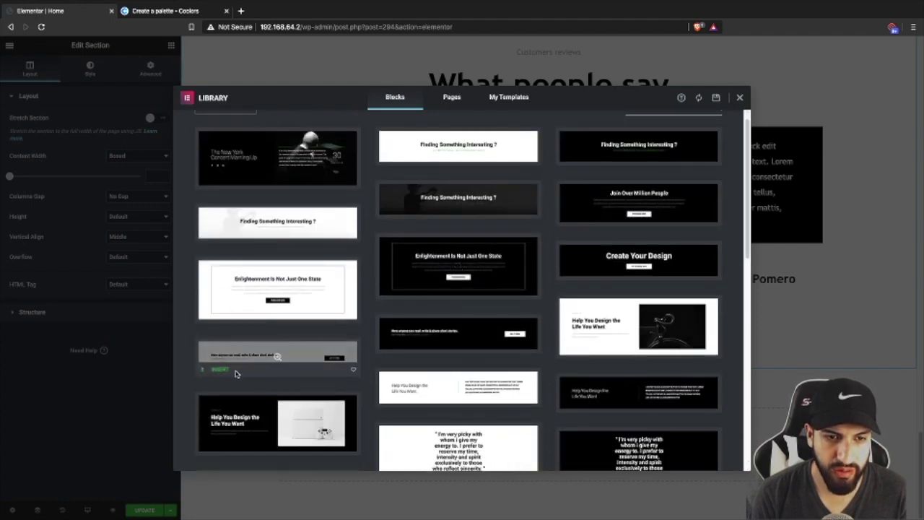
click(347, 383)
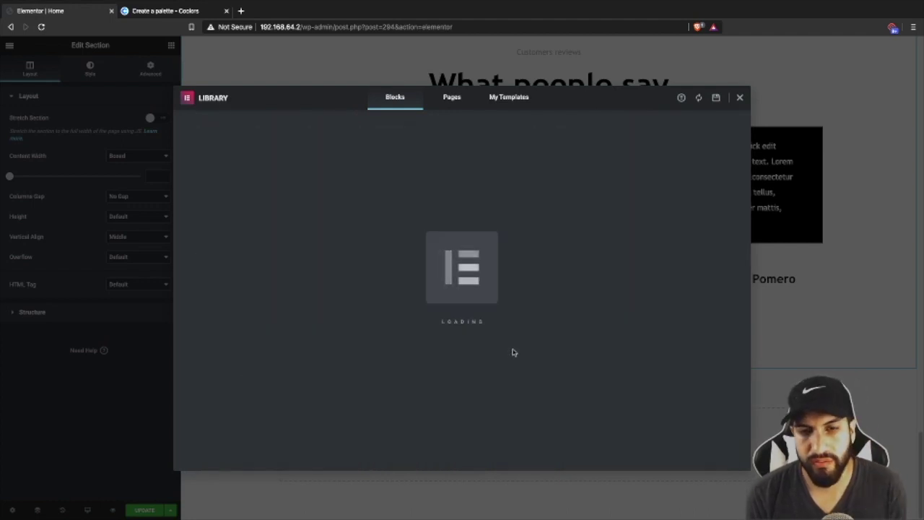
click(514, 354)
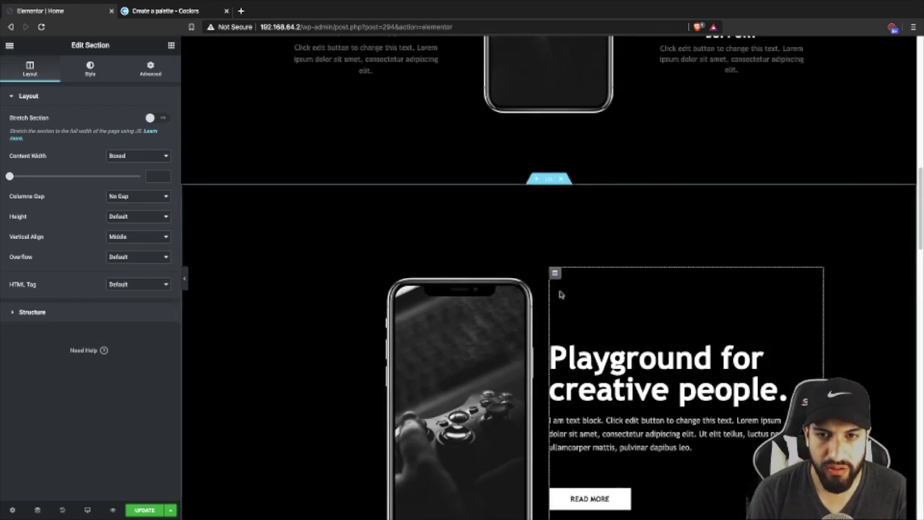
scroll(560, 294, down, 10)
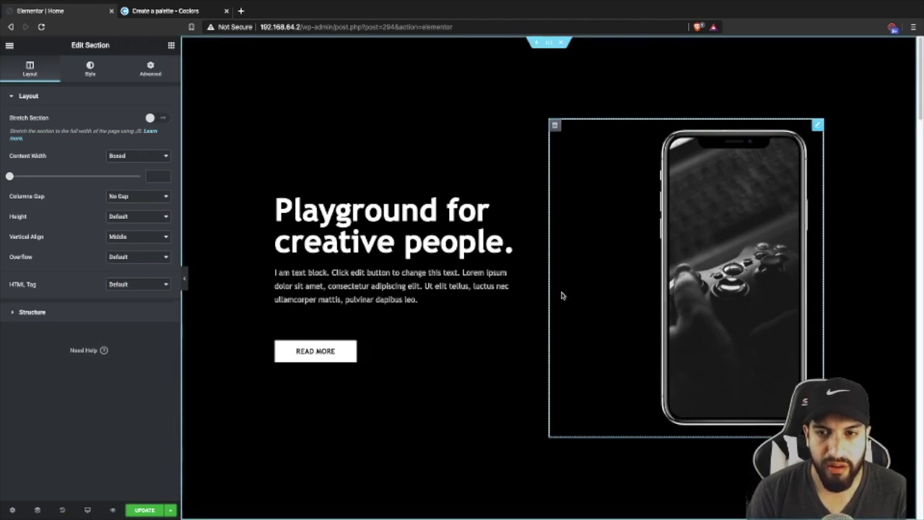
- Lower the hero section's Minimum Height from 100 to 73
scroll(577, 304, down, 2)
scroll(553, 281, up, 2)
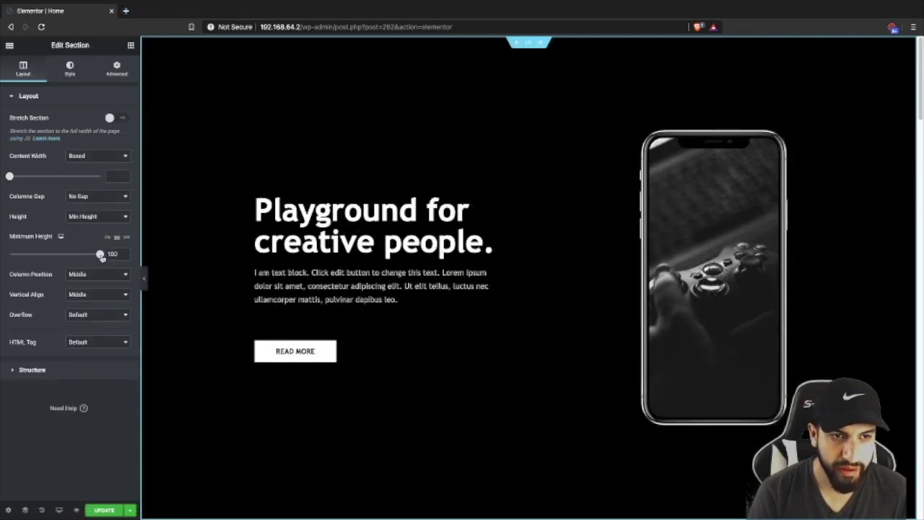
drag(101, 256, 76, 255)
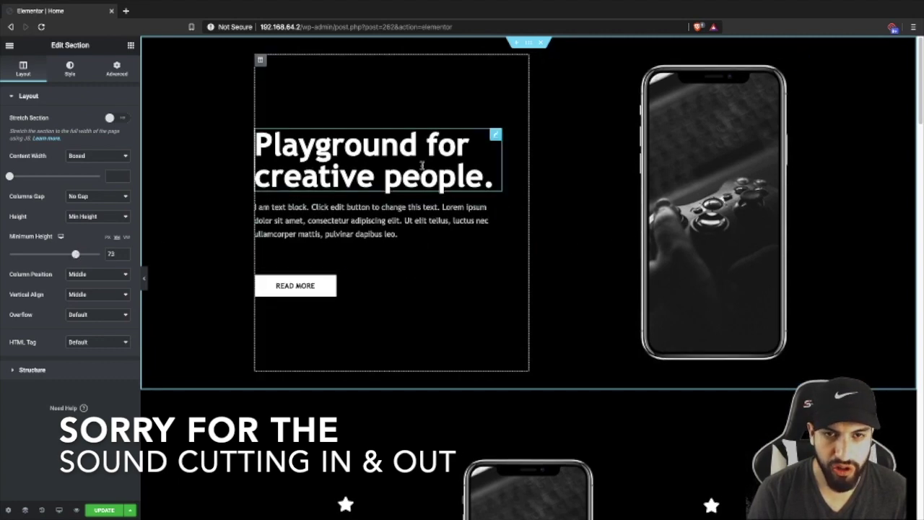
- Select the hero's phone image and browse the coconut images in the Media Library
click(665, 244)
click(85, 159)
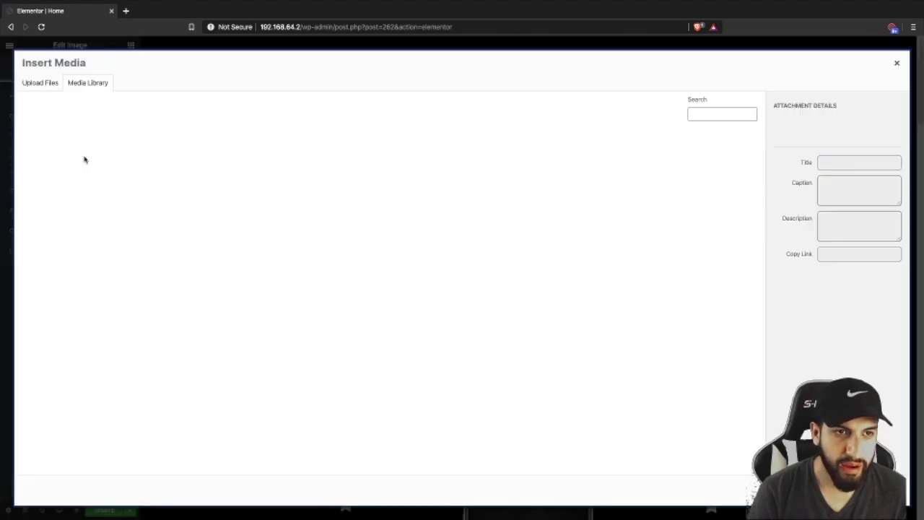
scroll(457, 265, down, 1)
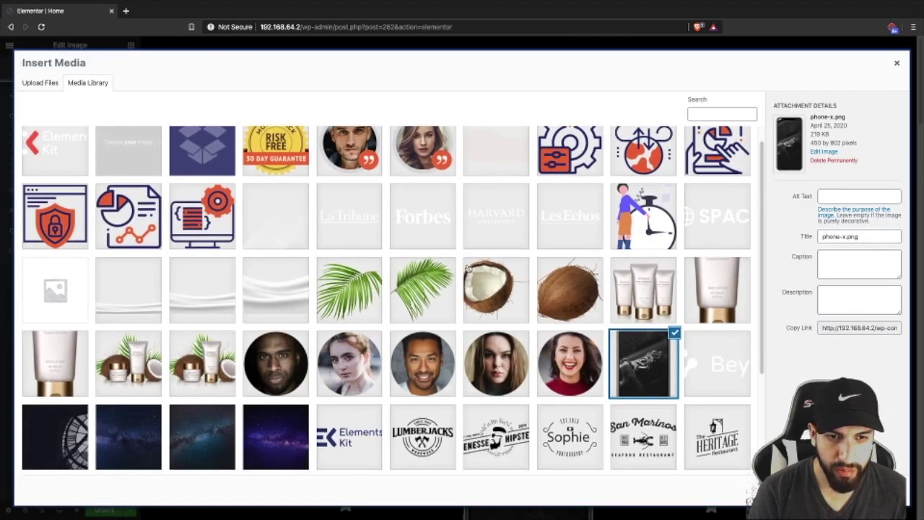
click(202, 343)
click(129, 343)
click(55, 343)
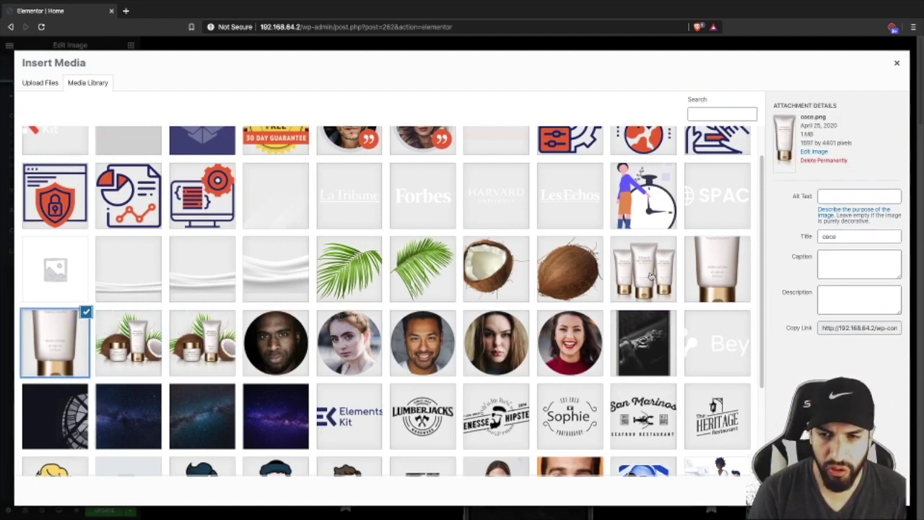
scroll(653, 289, up, 1)
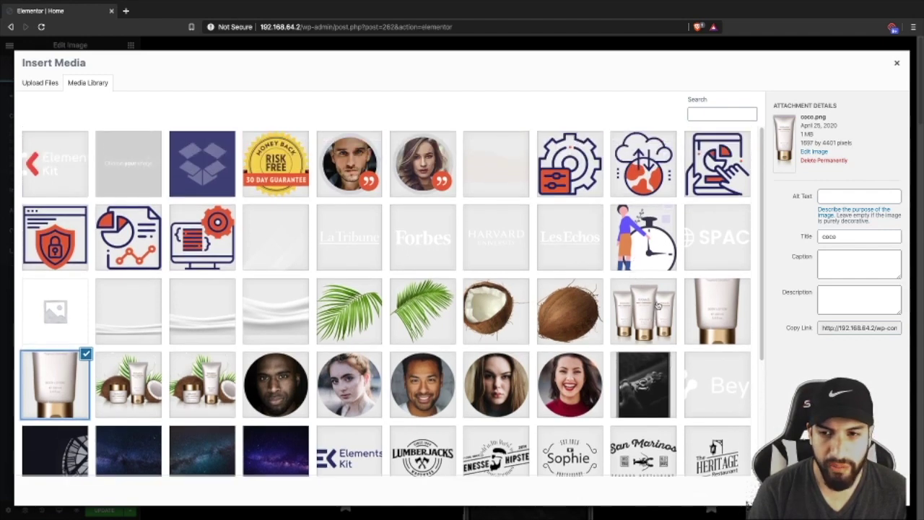
click(657, 315)
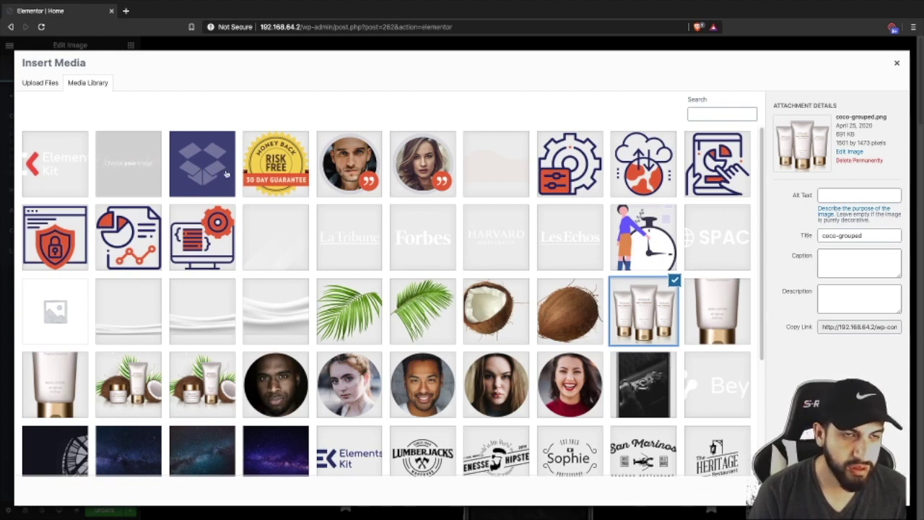
- Insert the coconut cream products image into the hero in place of the phone
click(41, 86)
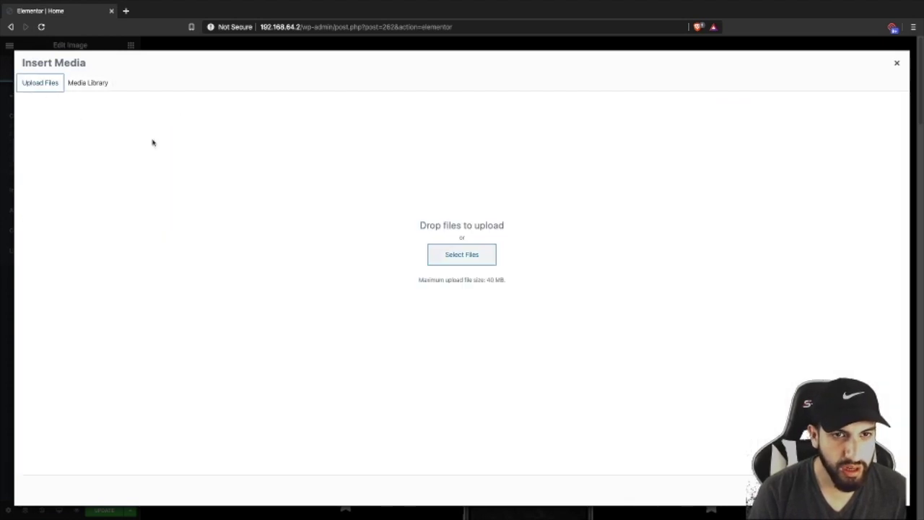
click(77, 84)
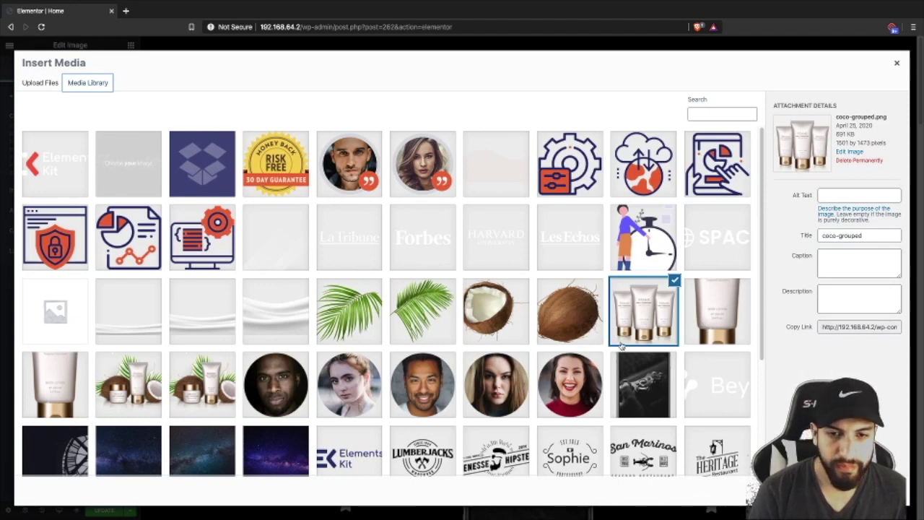
scroll(625, 348, down, 1)
scroll(505, 368, up, 1)
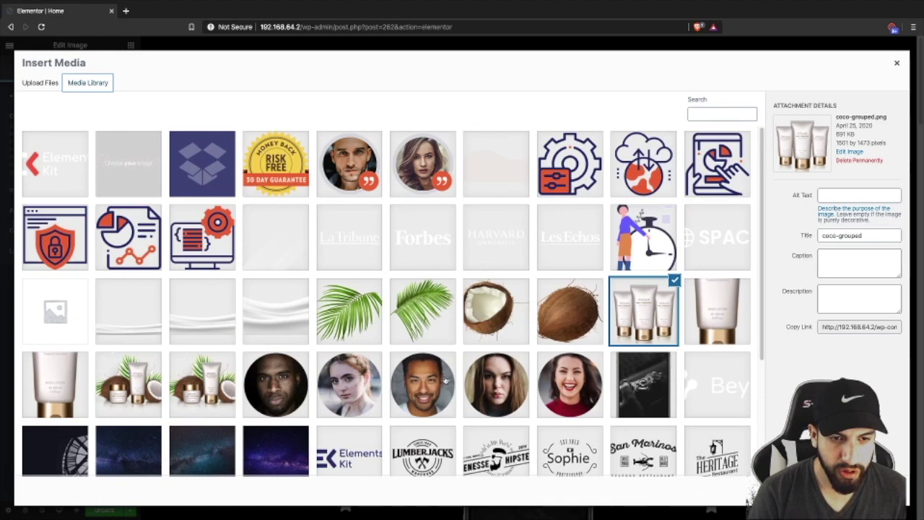
scroll(449, 384, down, 1)
click(130, 333)
click(179, 326)
click(147, 328)
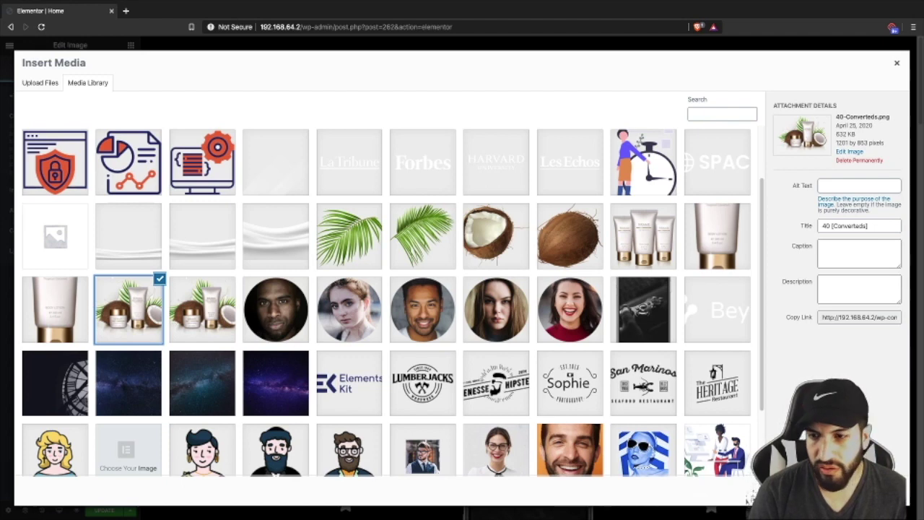
click(874, 491)
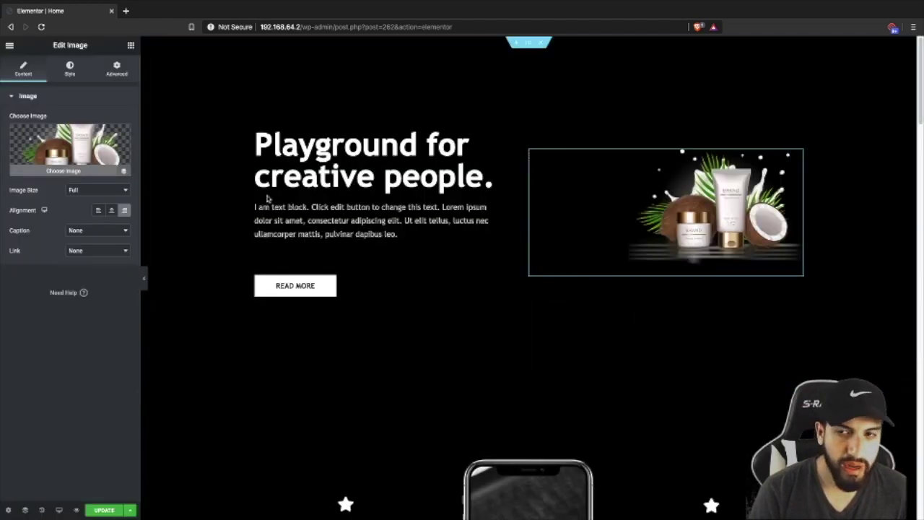
- Set the coconut image's Width and Max Width both to 100 in its Style settings
click(69, 69)
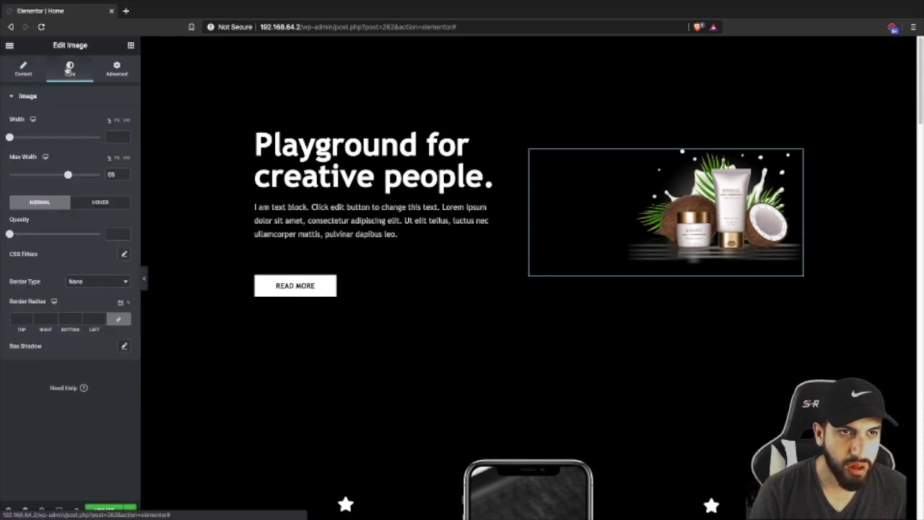
click(24, 70)
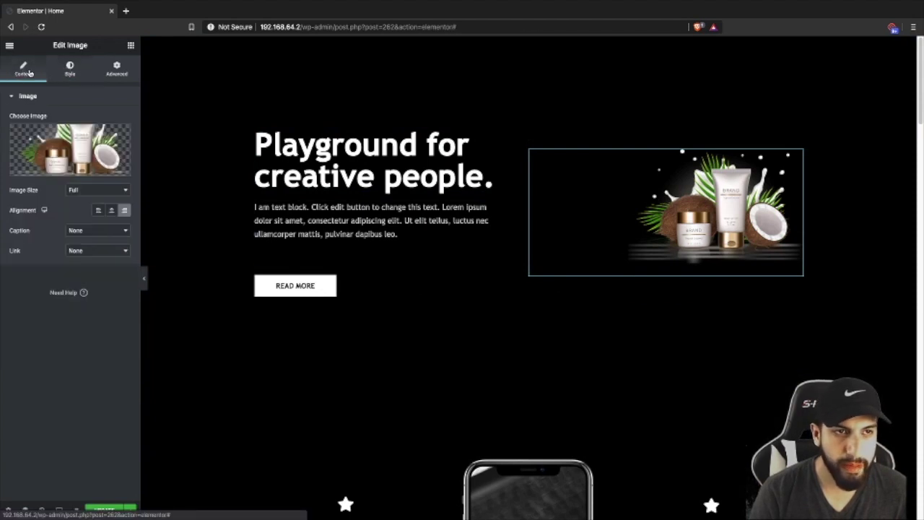
click(72, 72)
drag(11, 139, 142, 146)
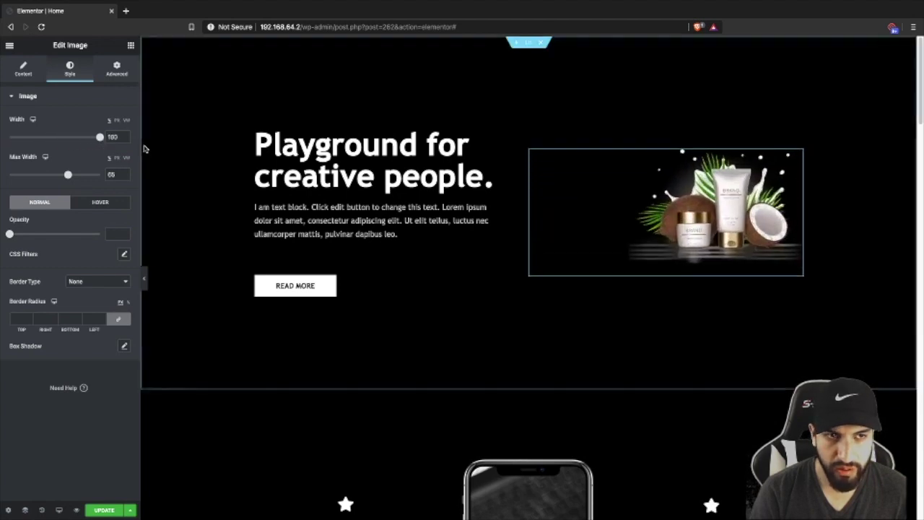
drag(68, 176, 112, 176)
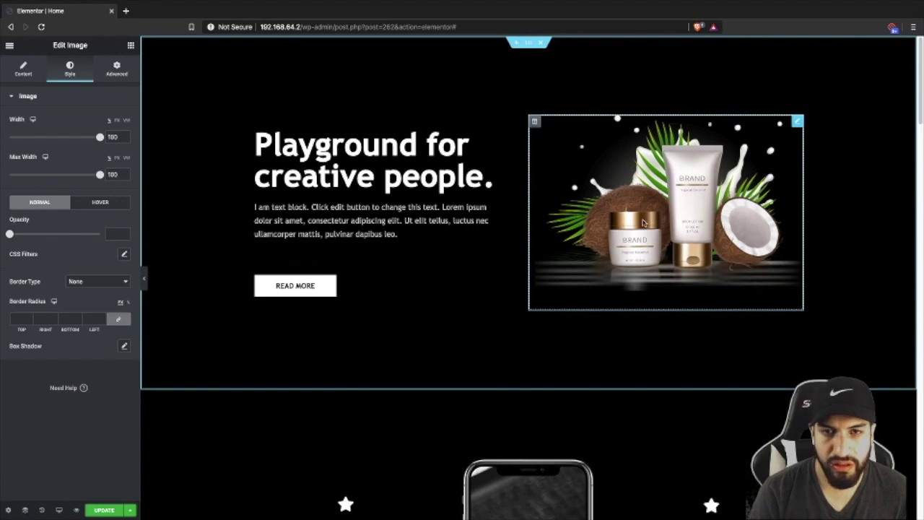
click(530, 45)
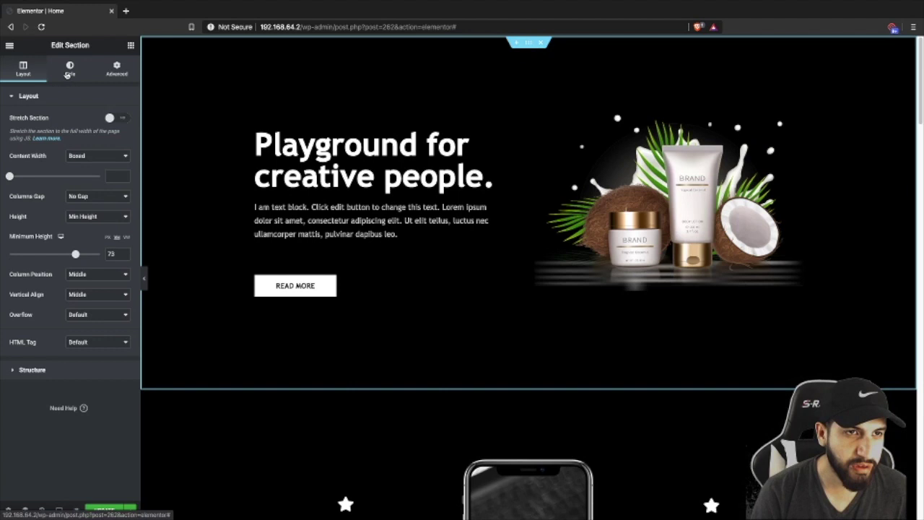
- Change the hero section's background colour from black to the white preset
click(69, 75)
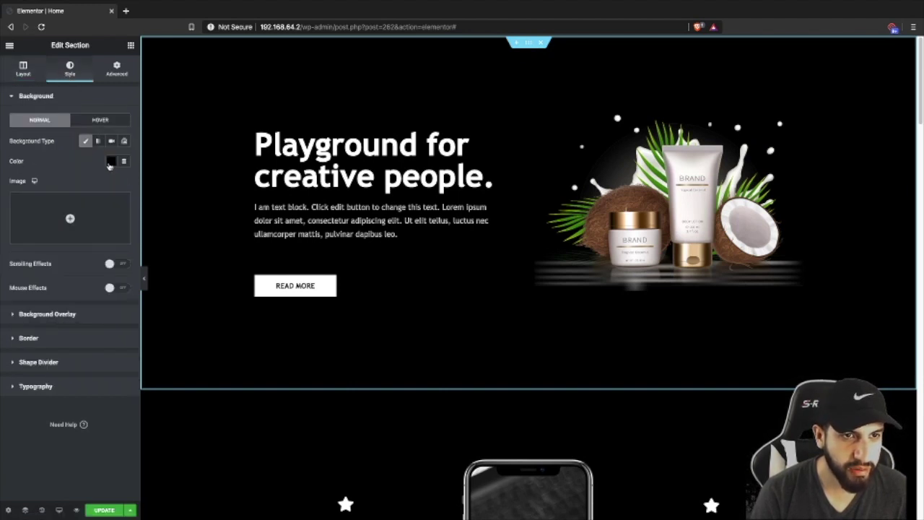
click(109, 163)
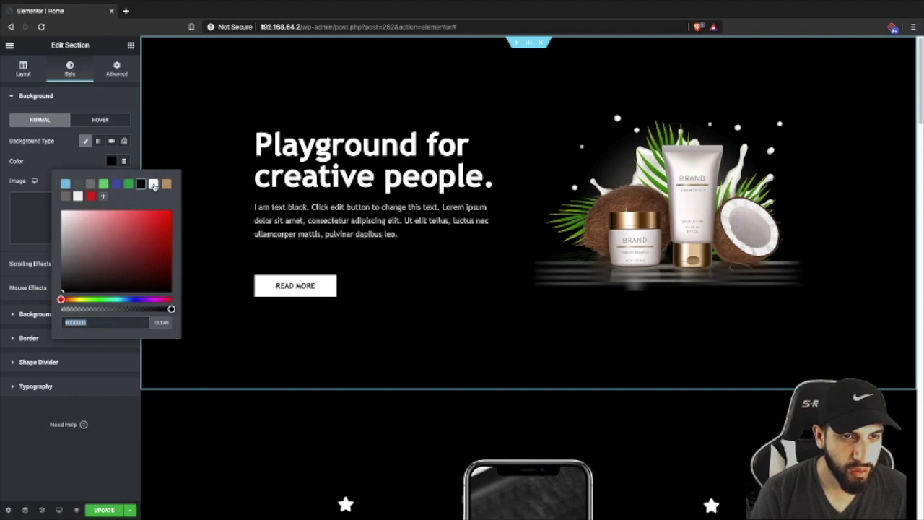
click(153, 185)
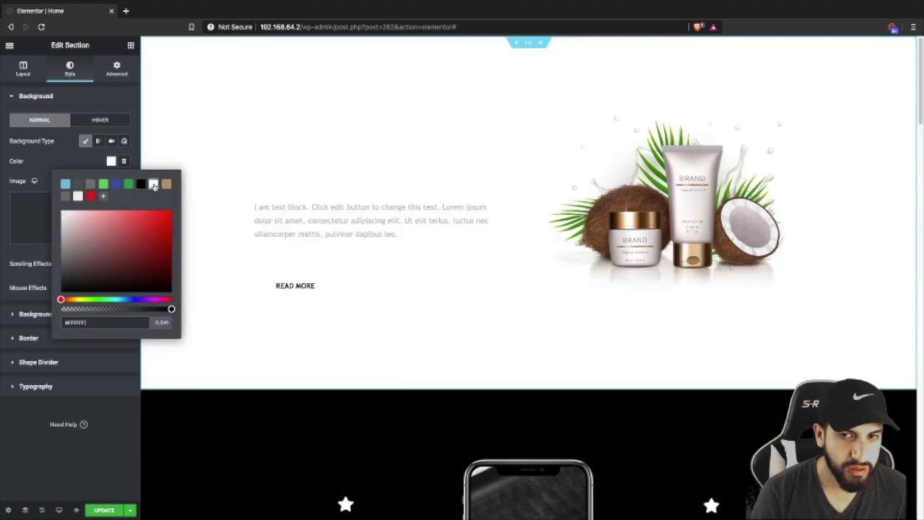
click(67, 163)
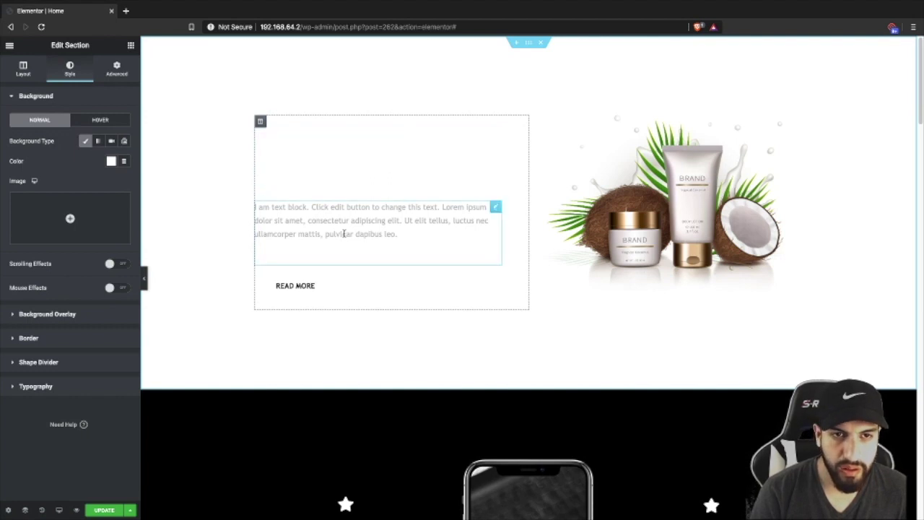
click(357, 177)
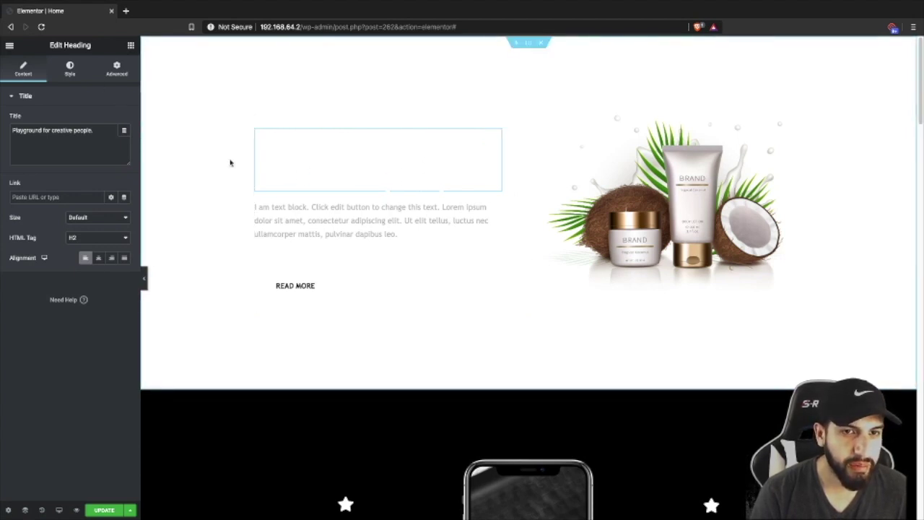
- Set the hero heading's text colour to the saved gray global swatch
click(70, 70)
click(110, 120)
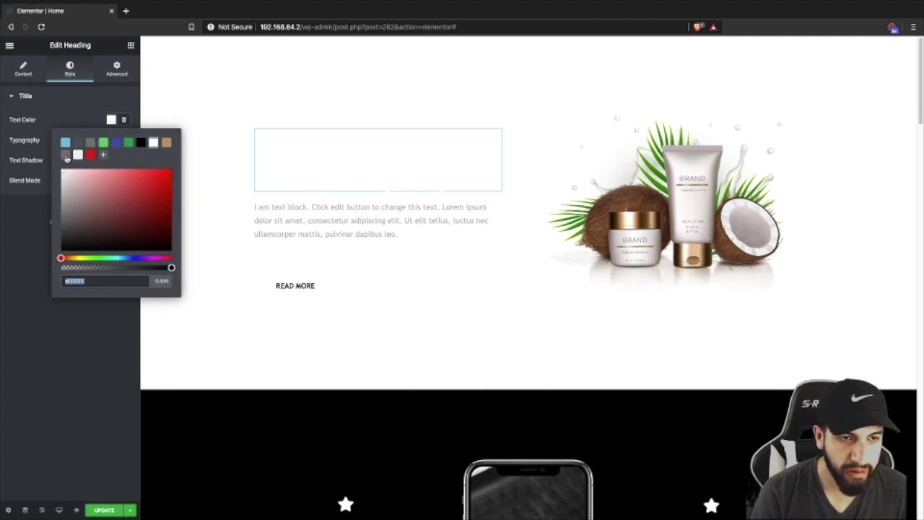
click(66, 155)
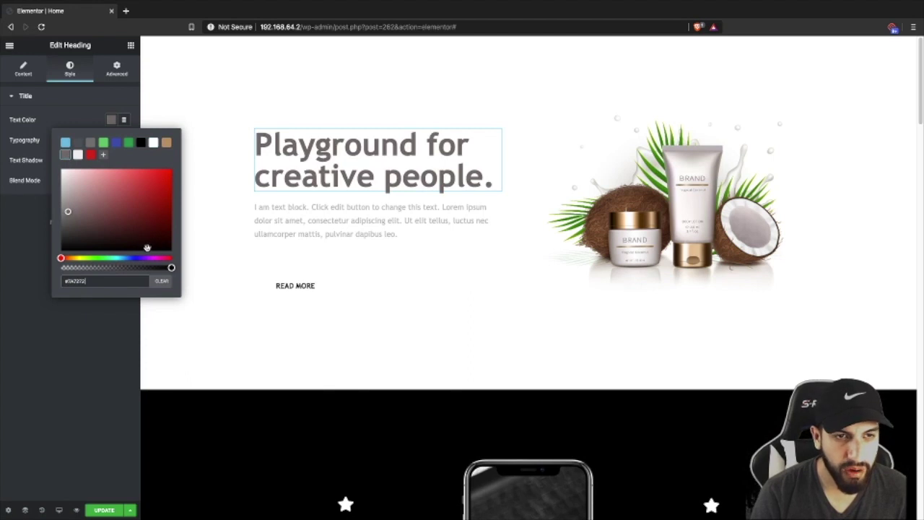
click(91, 330)
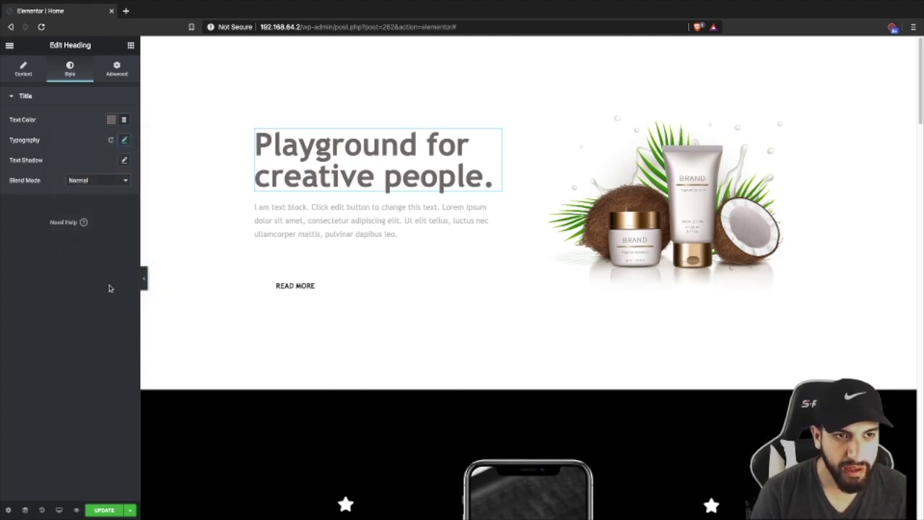
click(127, 11)
- Go to coolors.co and sign in using the browser's saved login credentials
text(c)
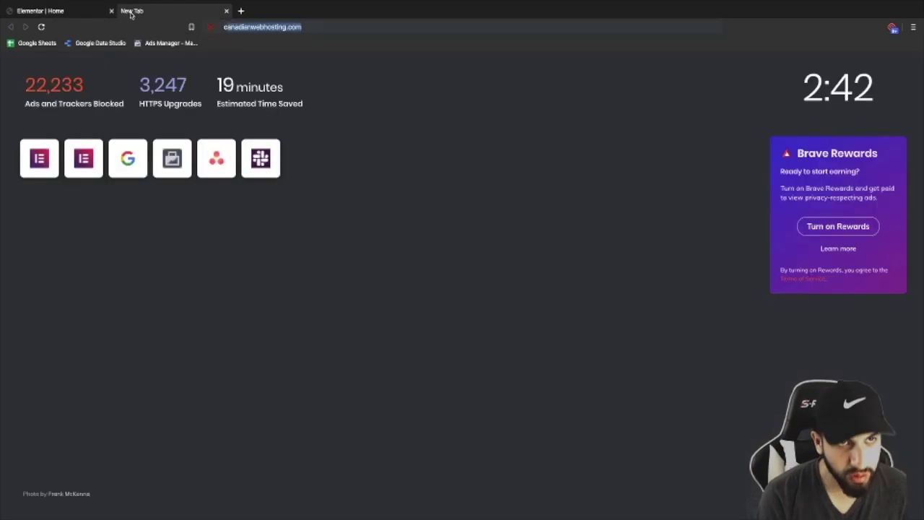
text(oo)
key(Return)
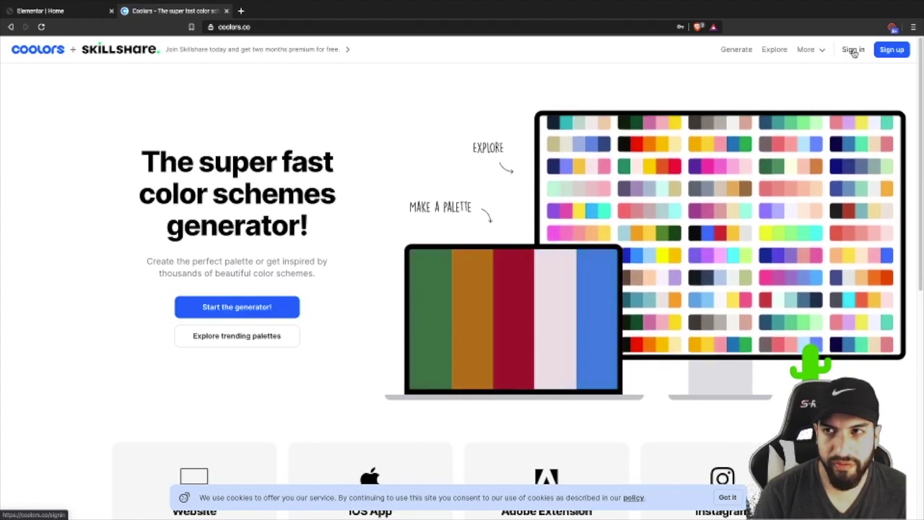
click(853, 50)
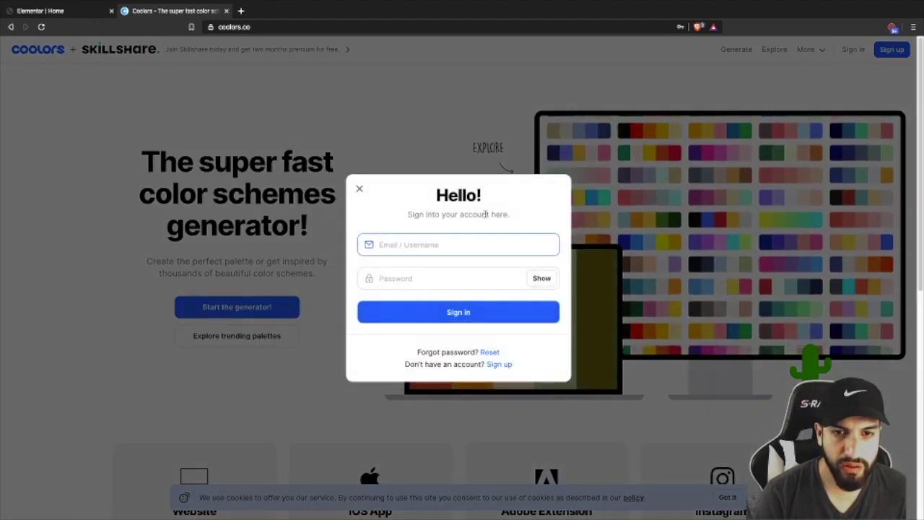
click(405, 246)
click(408, 272)
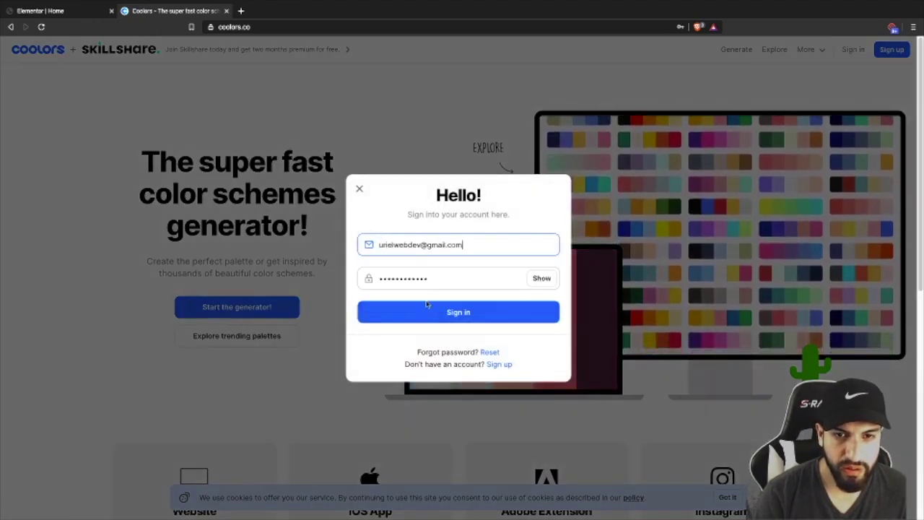
click(442, 313)
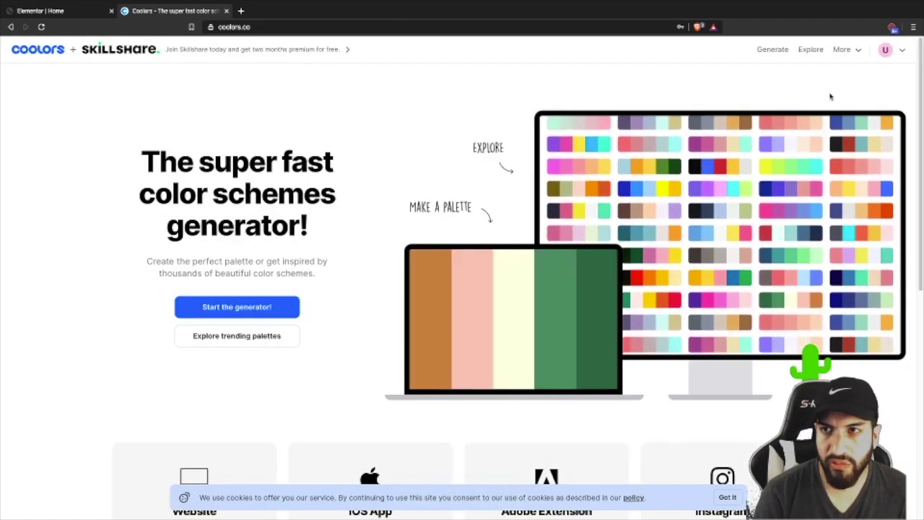
- Browse Coolors' Pick palette from photo and Create a collage tools
scroll(767, 237, down, 5)
scroll(835, 179, up, 5)
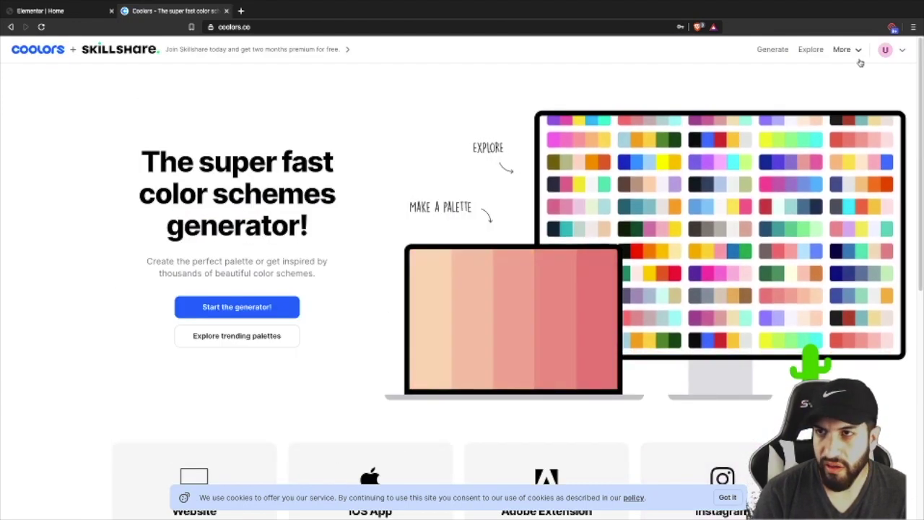
mouse_move(858, 59)
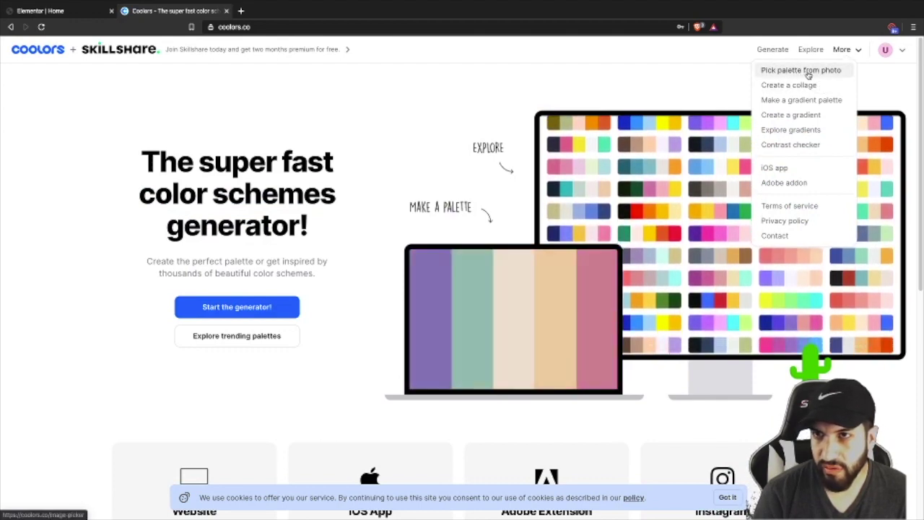
click(808, 72)
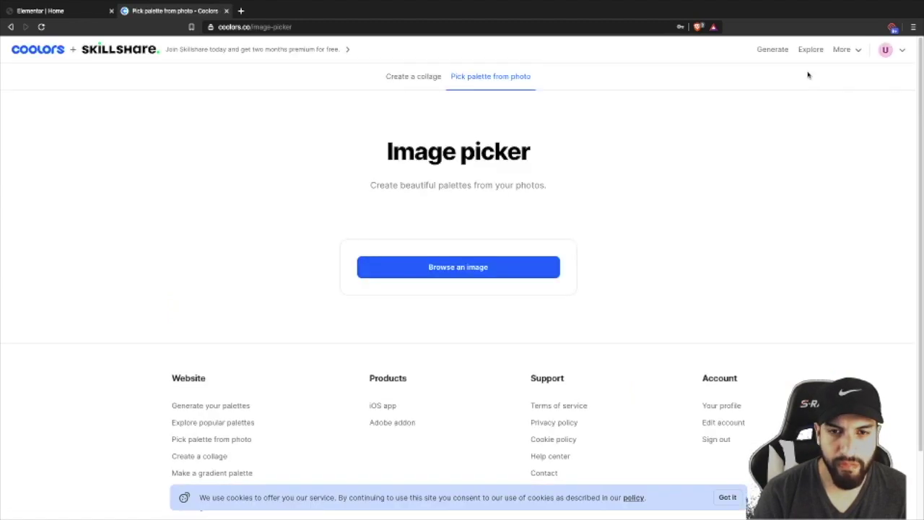
click(435, 77)
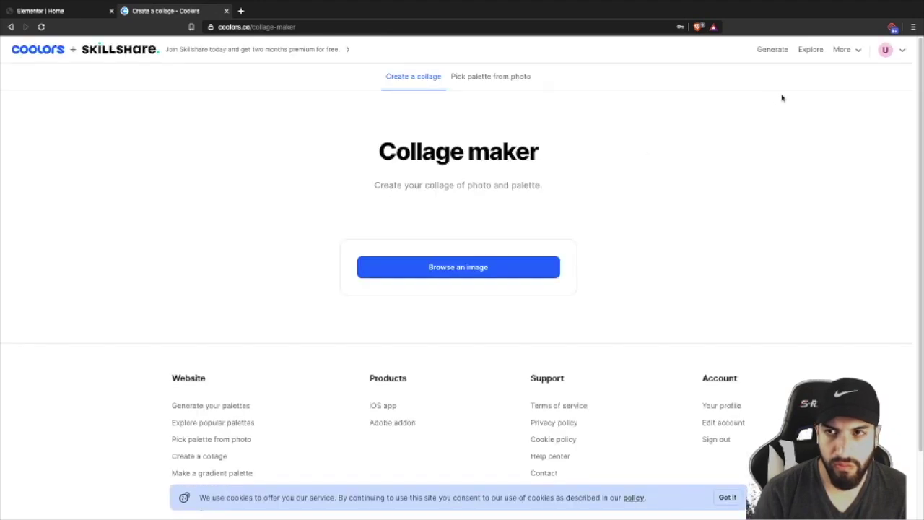
- Look through Explore gradients and the account settings, then open the palette generator
mouse_move(841, 53)
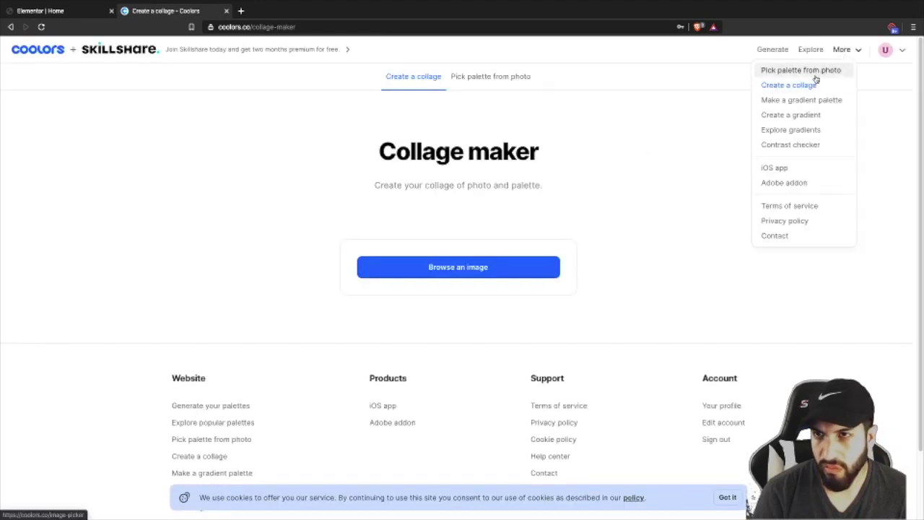
click(819, 137)
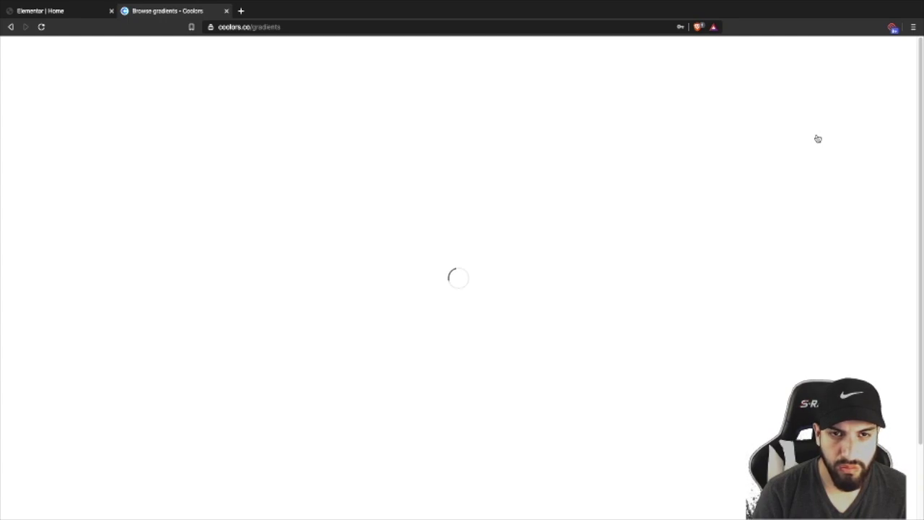
scroll(816, 172, down, 5)
scroll(866, 123, up, 5)
click(900, 53)
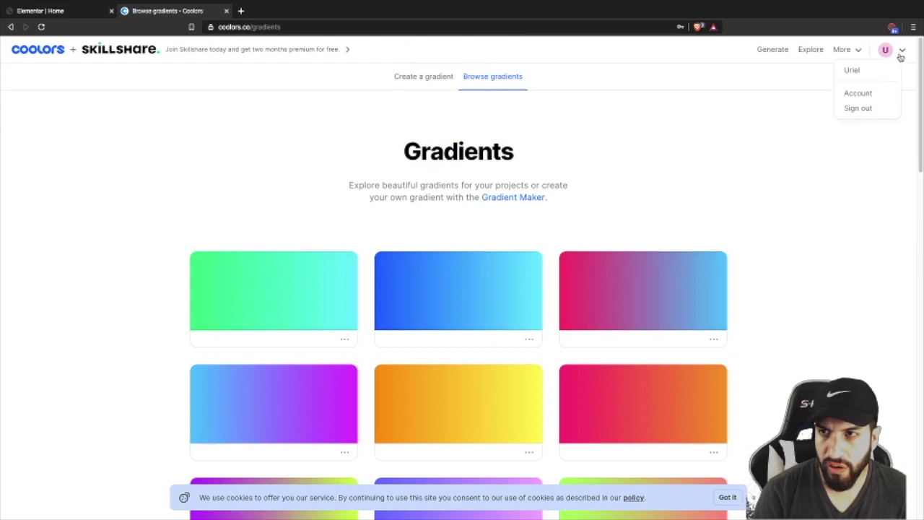
click(870, 93)
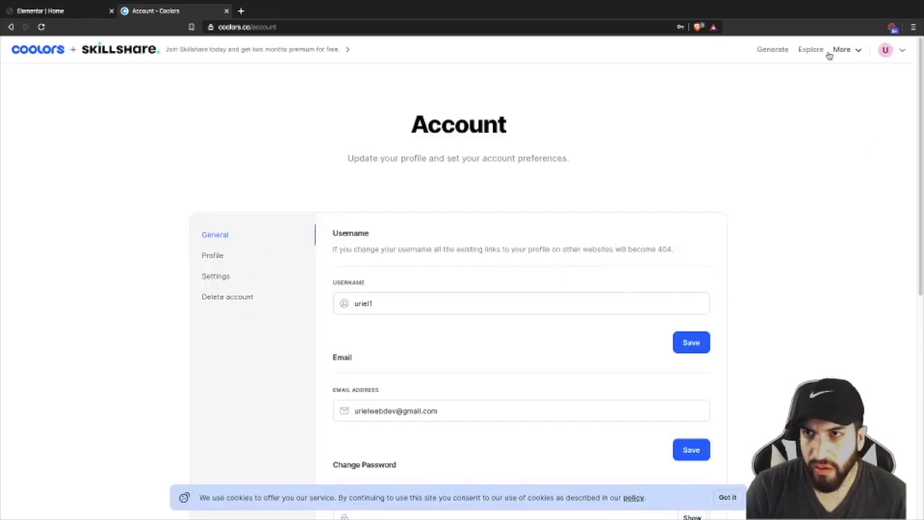
click(773, 51)
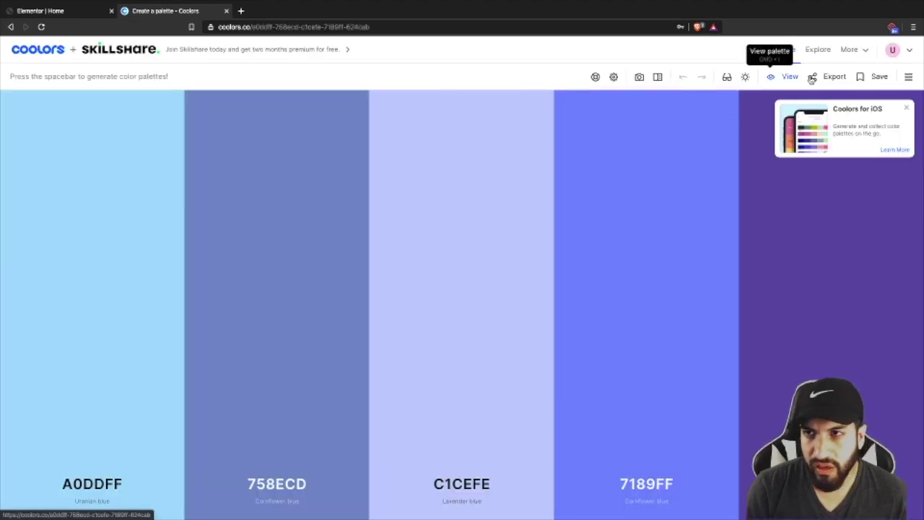
- Browse the Coolors save options (colours, projects, collections) and close them without saving
click(880, 78)
click(431, 227)
click(464, 229)
click(506, 223)
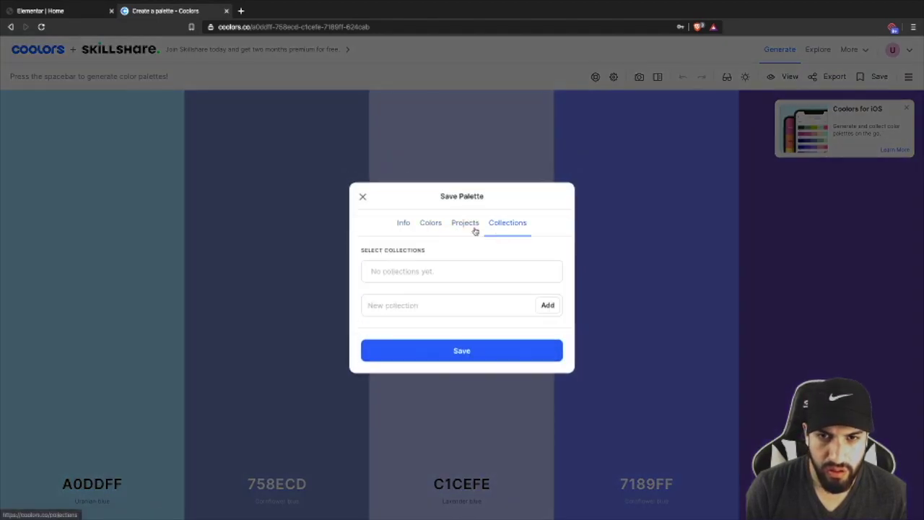
click(362, 196)
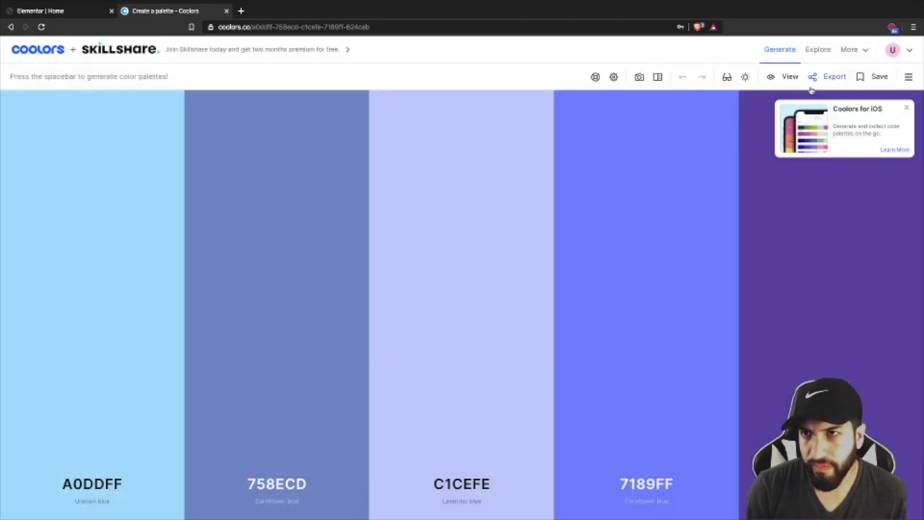
- Load the saved Coco Theme Colors palette and copy the 7A7272 gray hex value
click(908, 77)
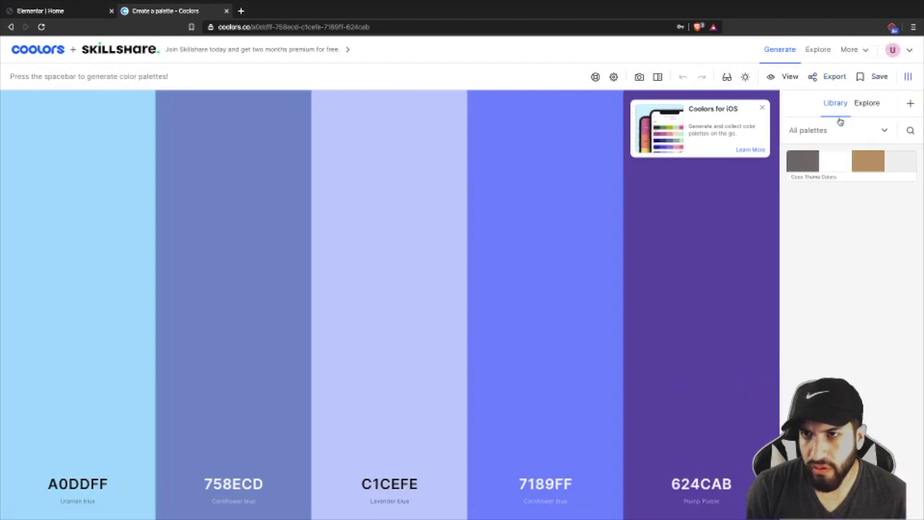
click(834, 168)
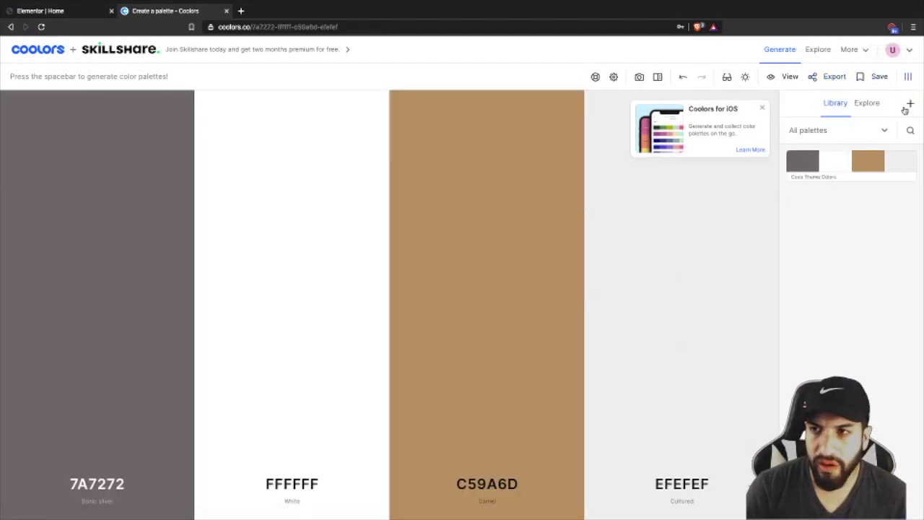
click(762, 109)
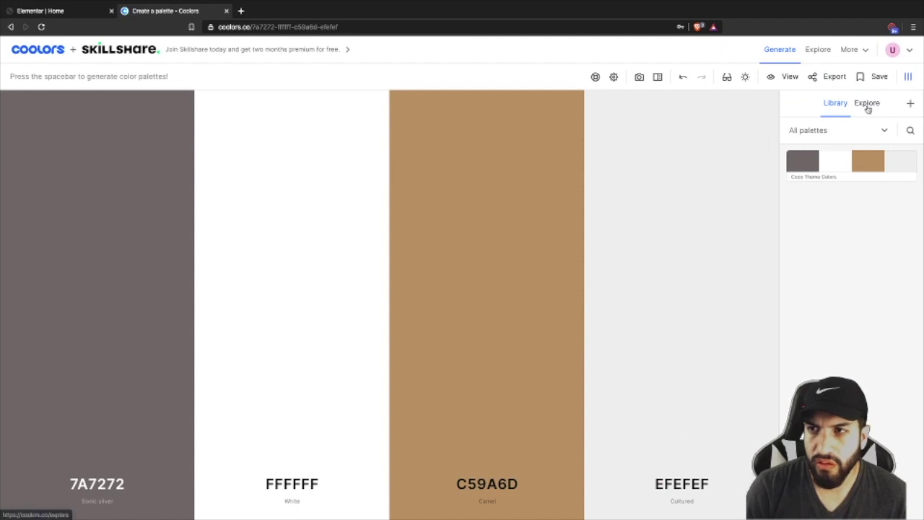
click(908, 76)
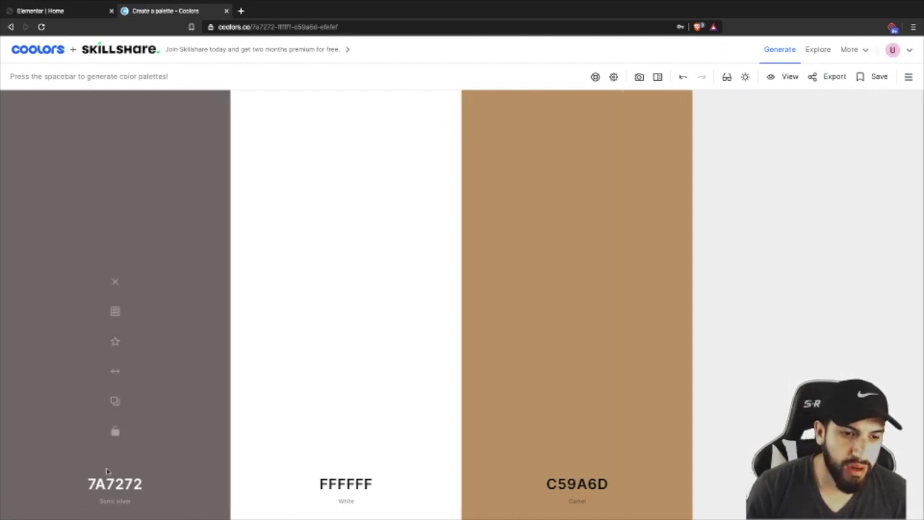
click(129, 486)
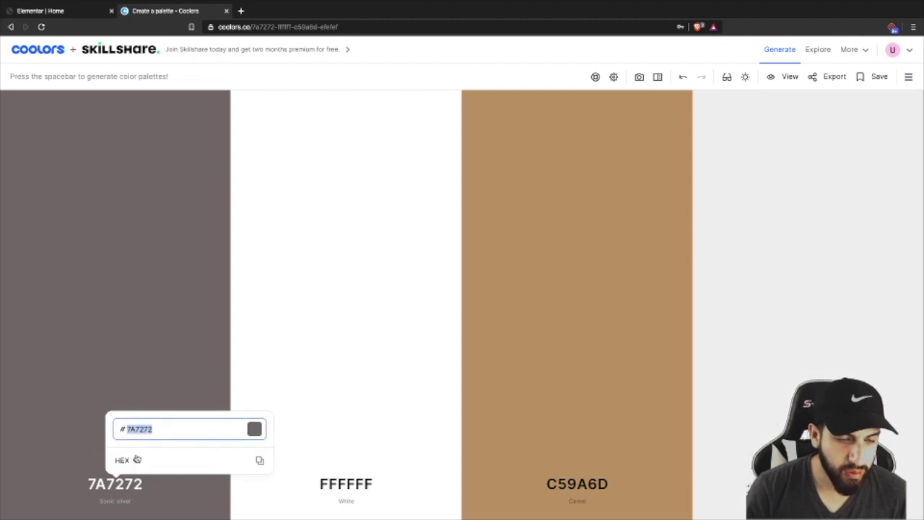
click(42, 11)
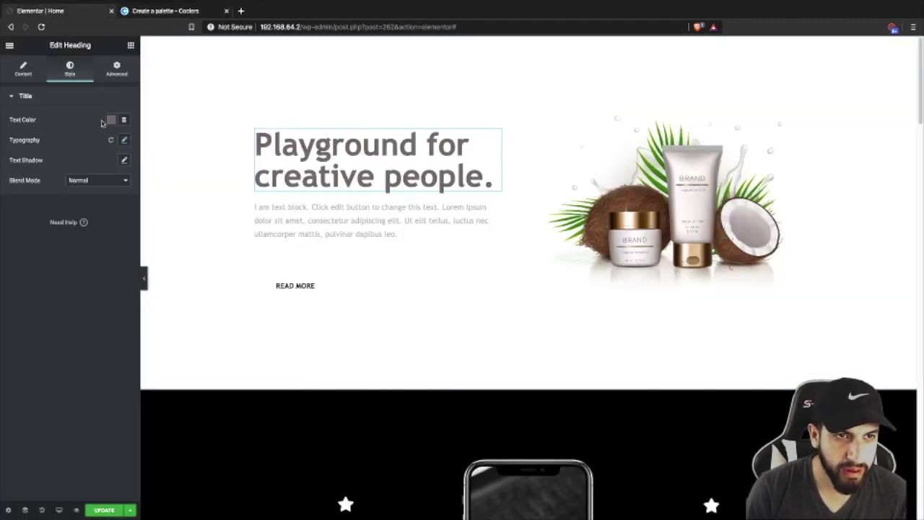
- Paste the gray #7A7272 as the hero heading's text colour
click(109, 120)
key(ctrl+v)
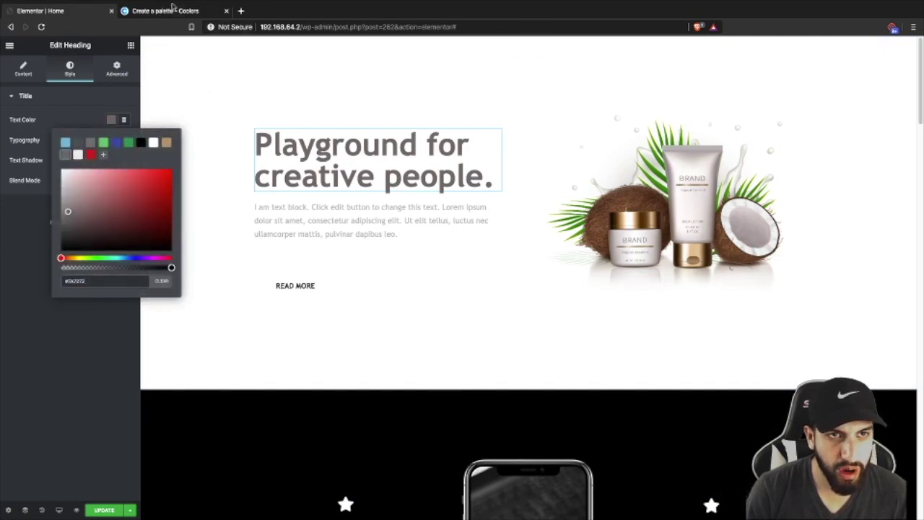
click(173, 9)
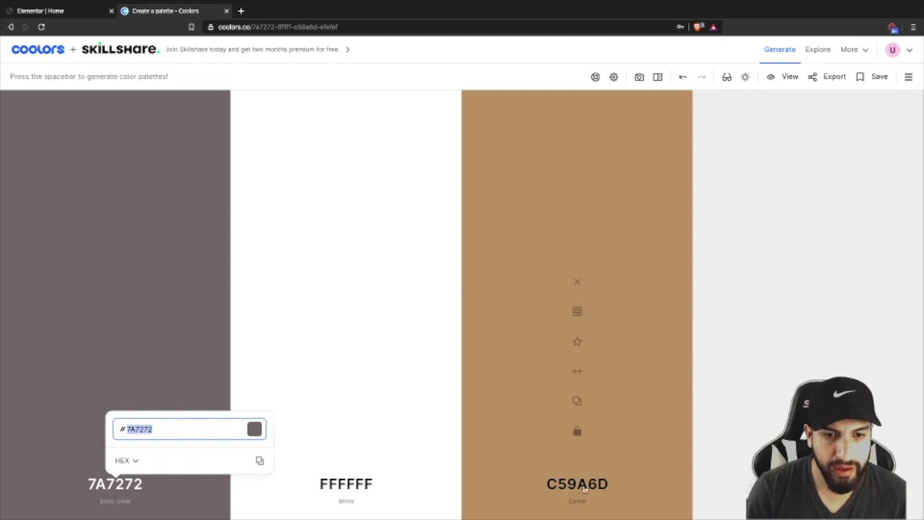
click(59, 5)
click(53, 181)
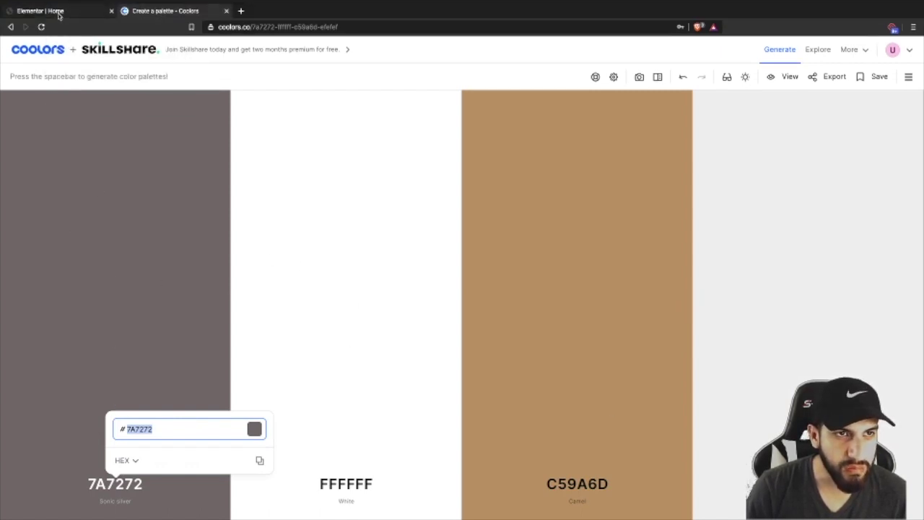
- Dismiss the leftover colour chooser and select the hero paragraph for editing
click(60, 13)
click(97, 344)
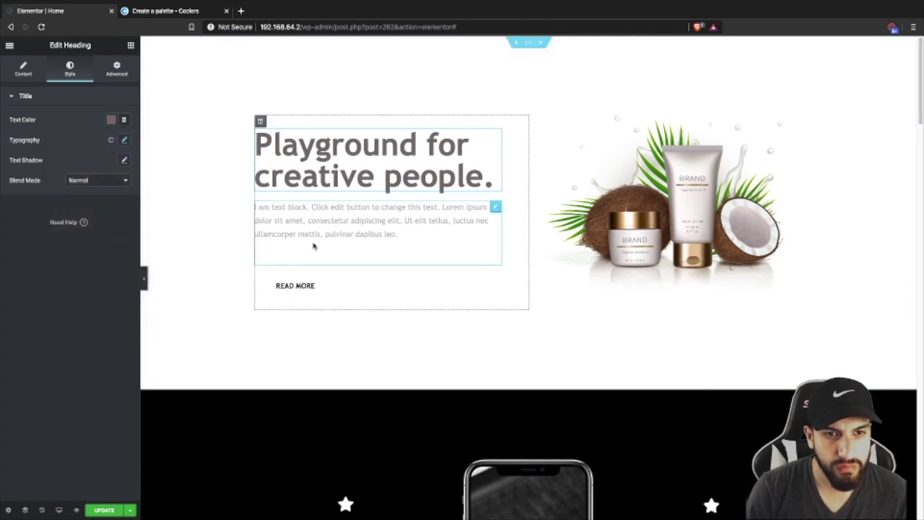
click(355, 231)
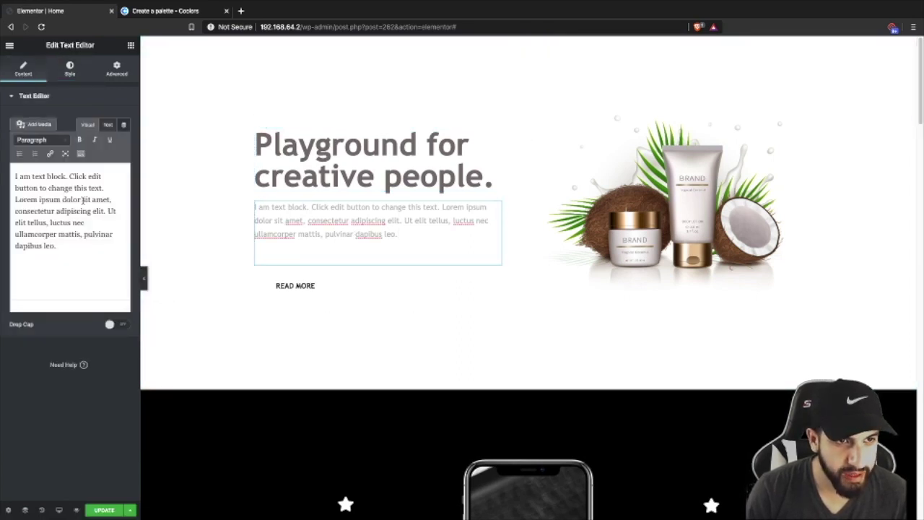
- Delete the paragraph's placeholder first sentence and save its light grey text colour as a swatch
drag(105, 187, 15, 176)
key(BackSpace)
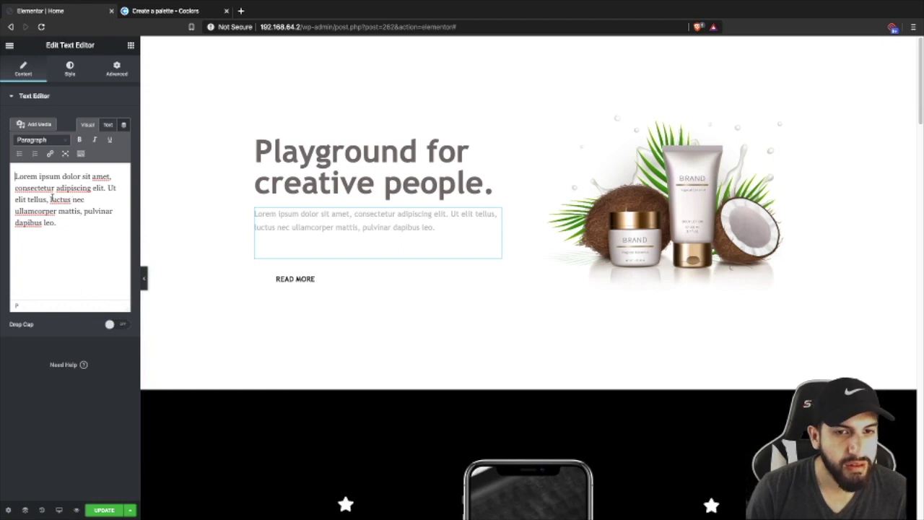
click(71, 69)
click(110, 141)
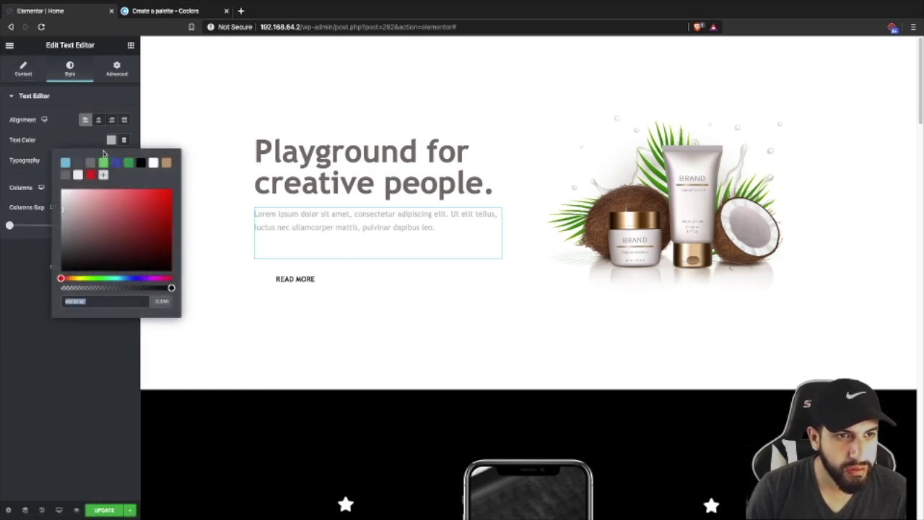
click(65, 175)
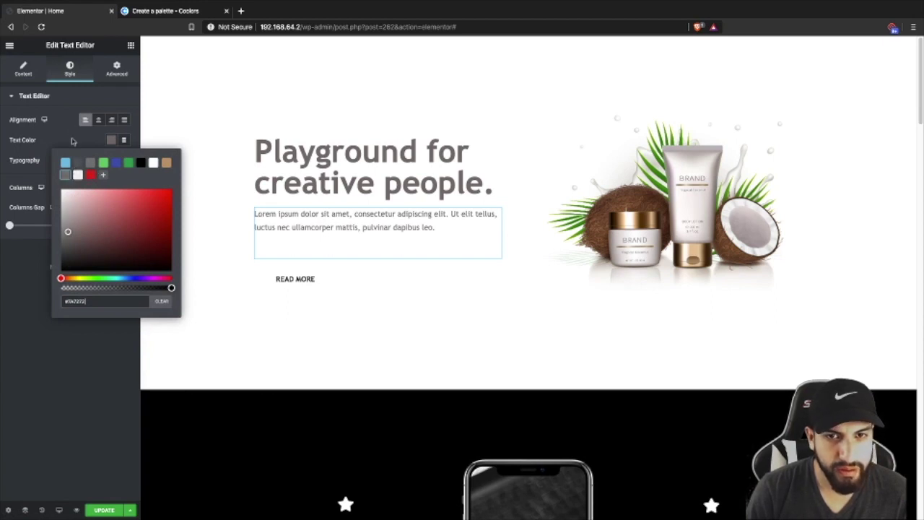
click(74, 131)
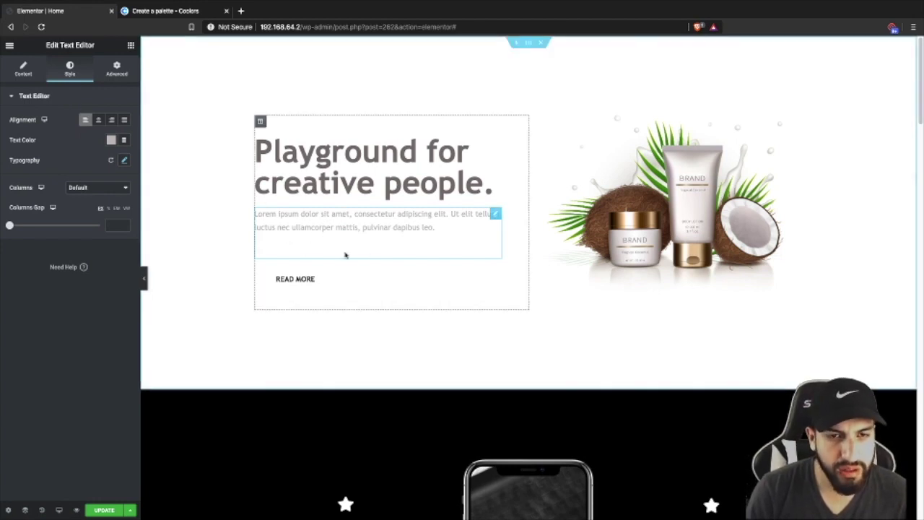
click(112, 141)
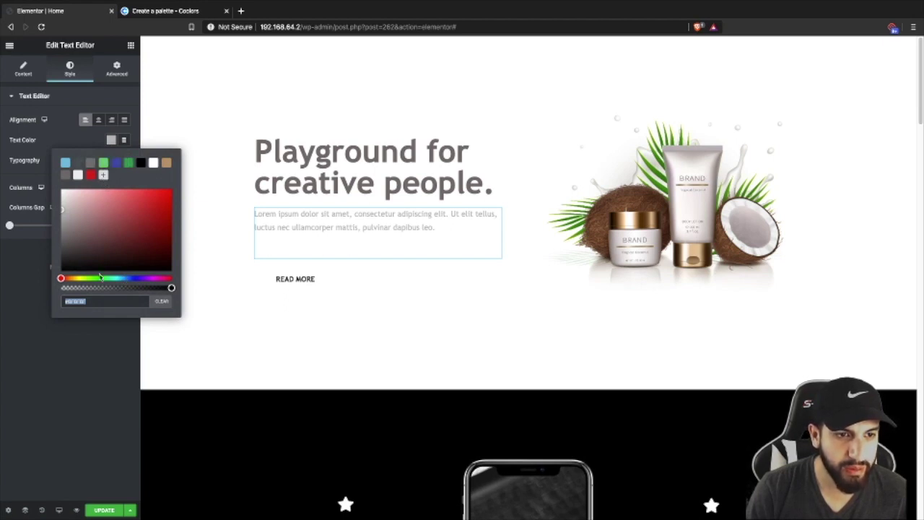
click(103, 175)
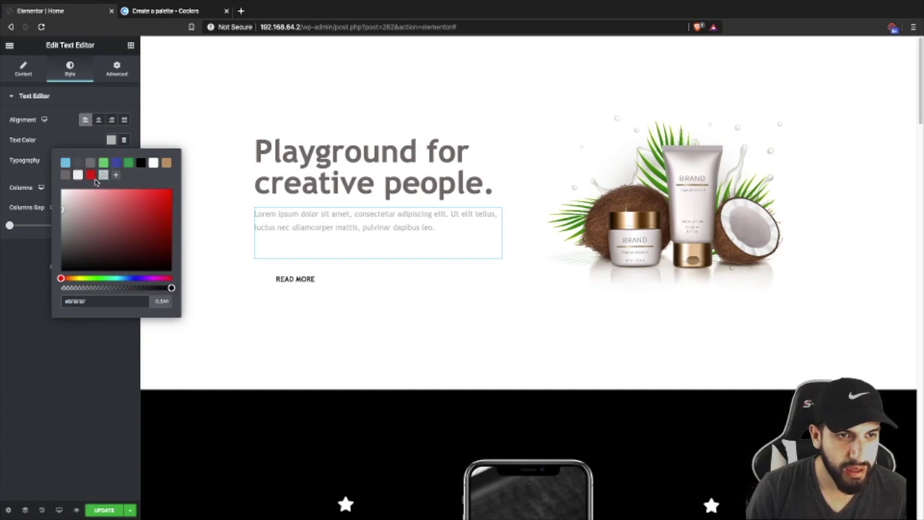
click(77, 139)
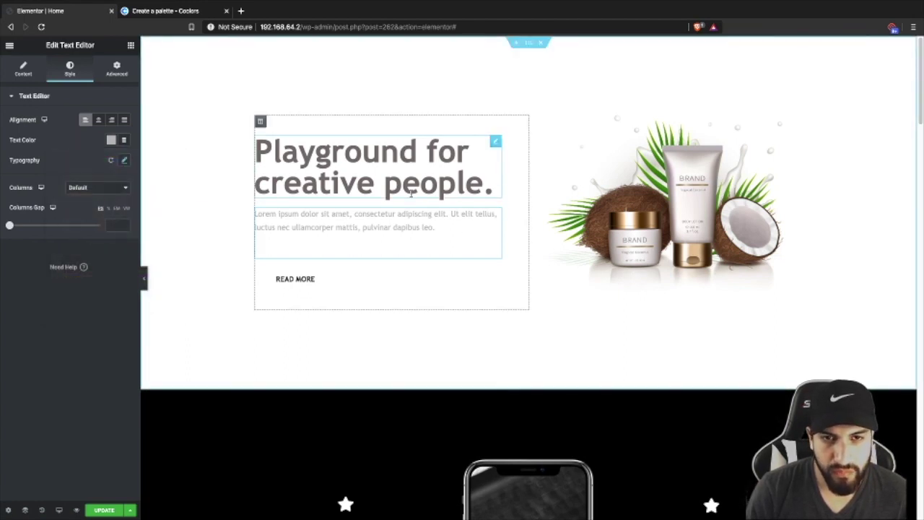
- Replace the hero heading title with 'coco cream'
click(372, 189)
click(24, 69)
triple_click(70, 144)
key(BackSpace)
text(coco)
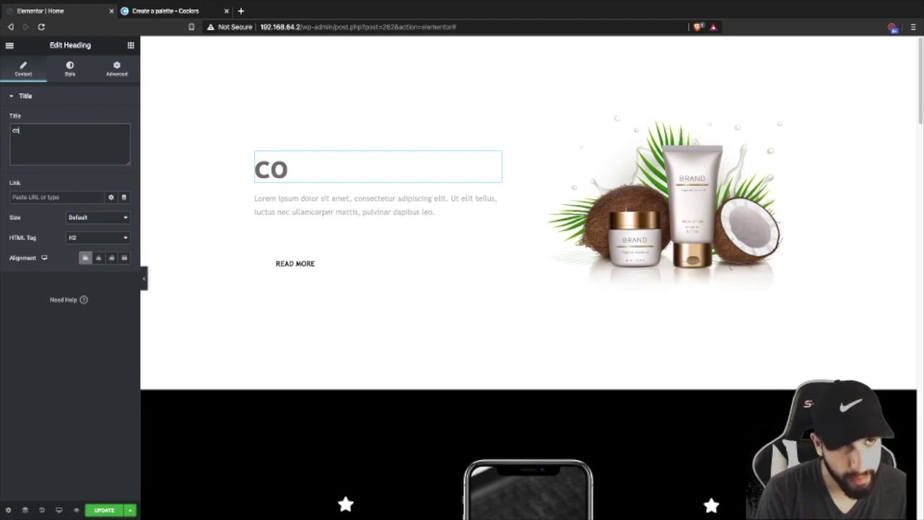
key(BackSpace)
key(BackSpace)
key(BackSpace)
key(BackSpace)
text(coco)
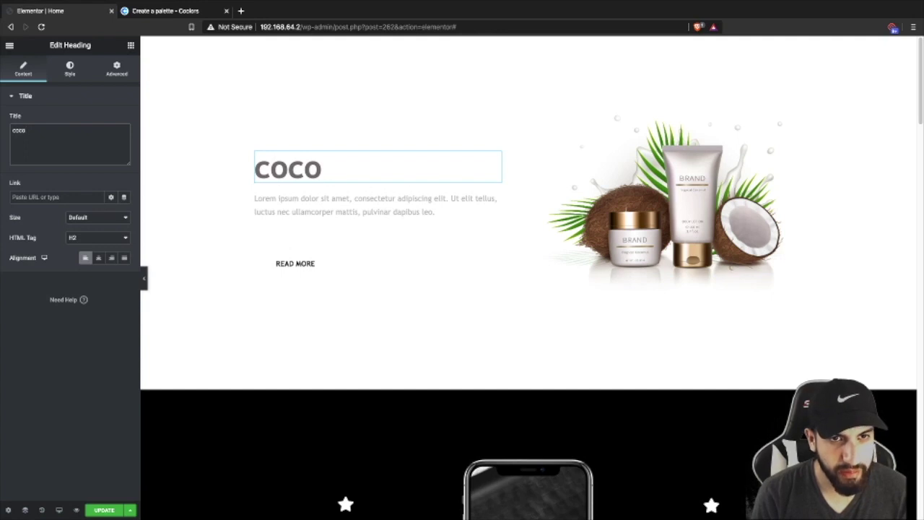
text(Cream)
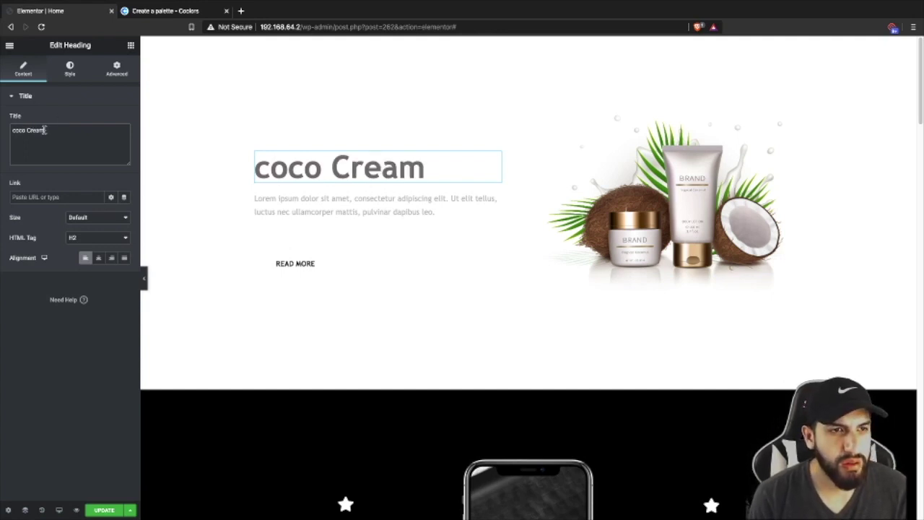
key(Left)
key(Left)
key(Left)
key(Left)
key(BackSpace)
text(c)
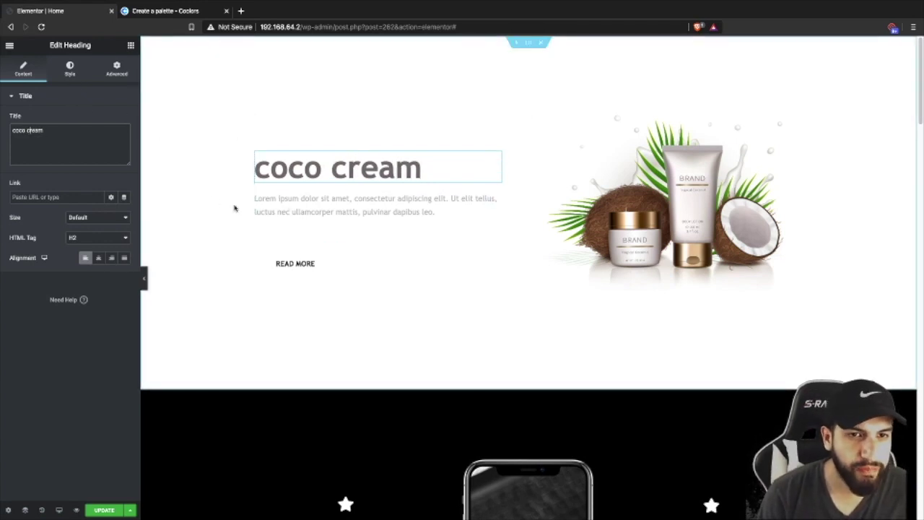
- Set the heading's typography Transform to Capitalize
click(70, 72)
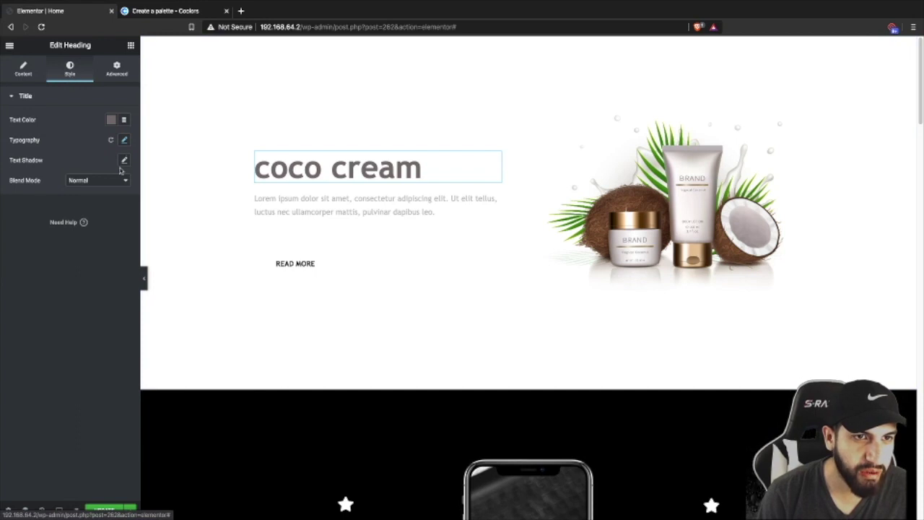
click(122, 140)
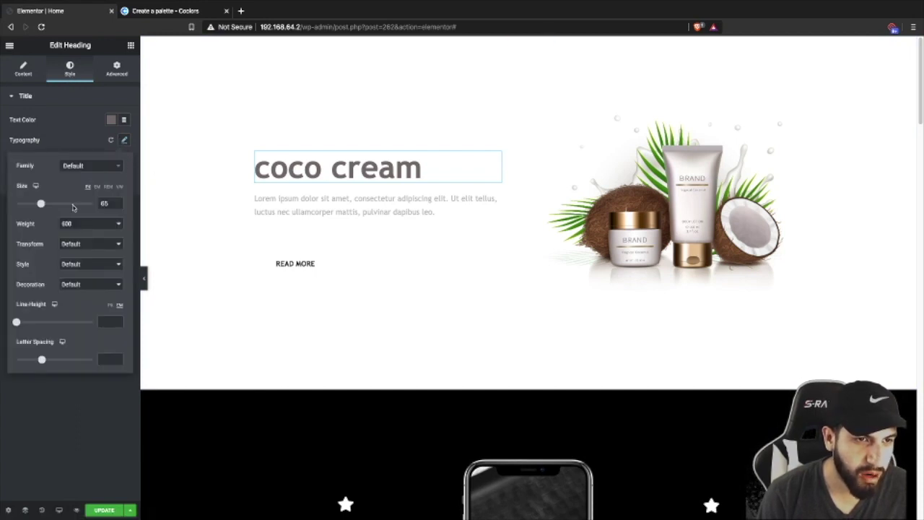
click(83, 243)
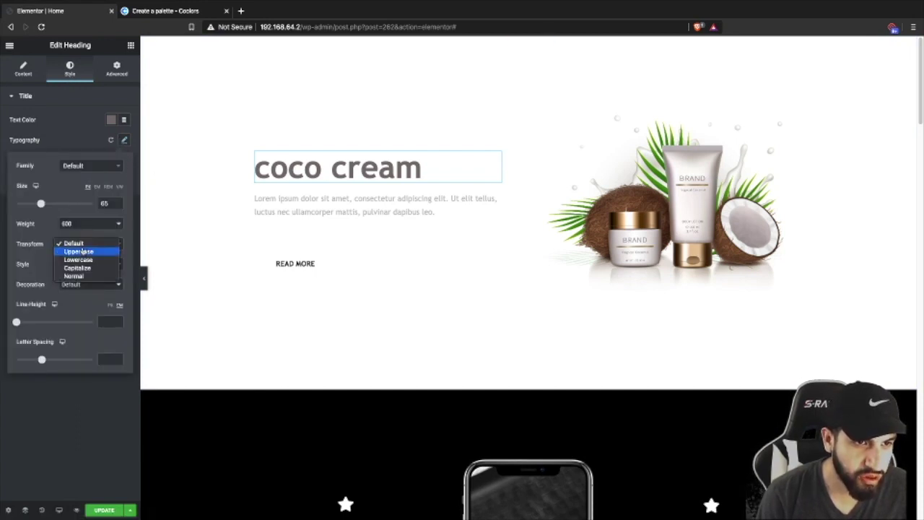
click(78, 268)
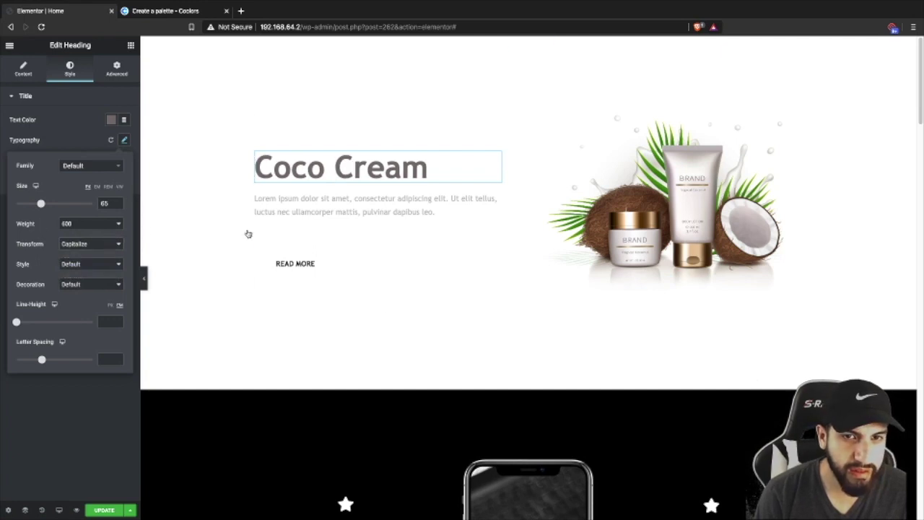
click(70, 144)
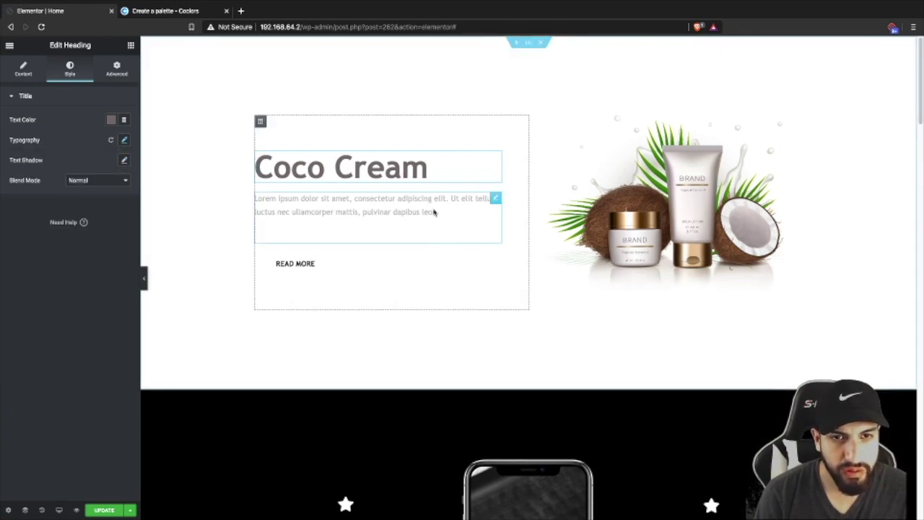
- Give the READ MORE button a tan #C59A6D background
click(367, 270)
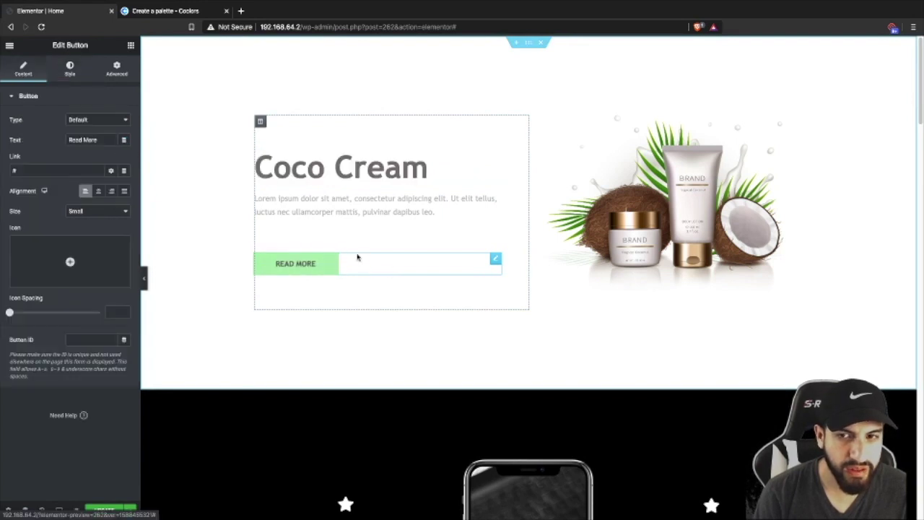
click(71, 75)
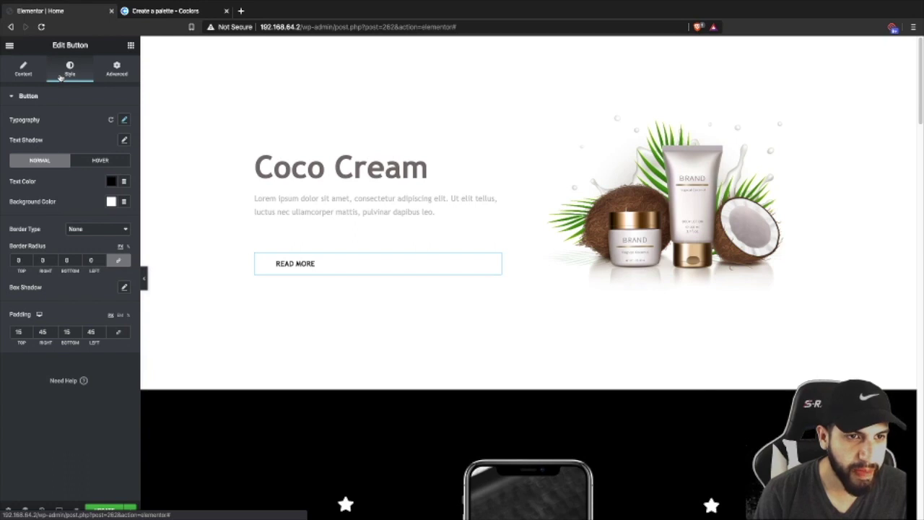
click(110, 202)
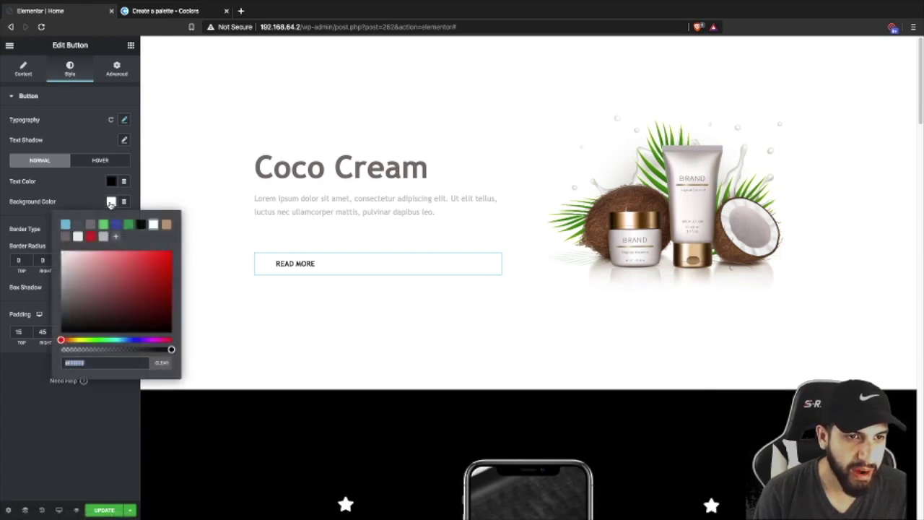
click(166, 225)
click(85, 190)
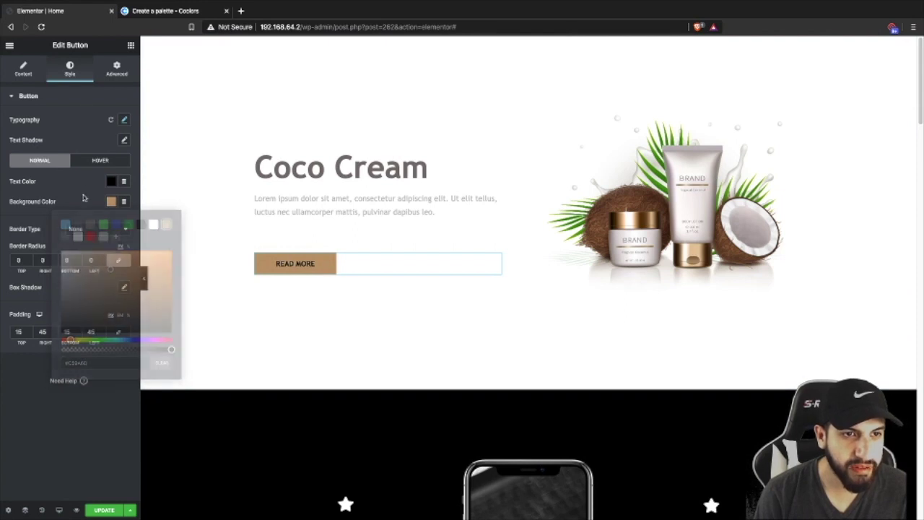
click(145, 10)
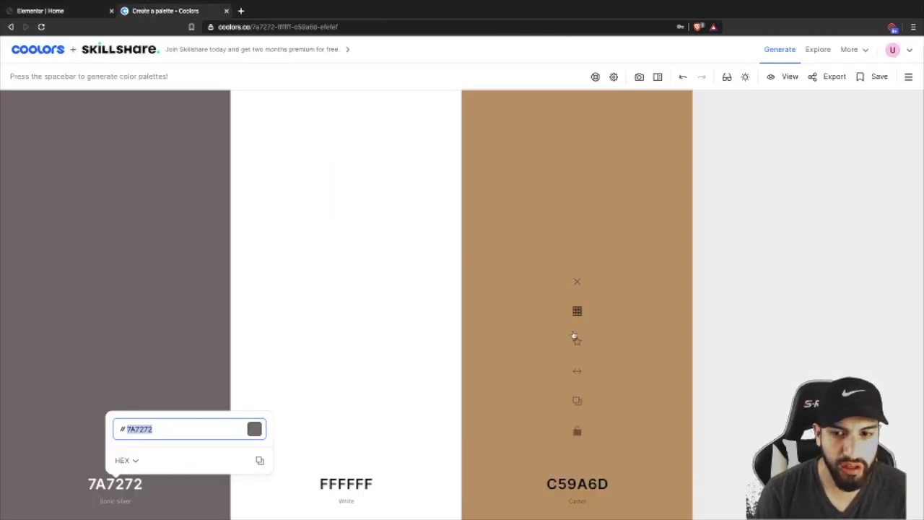
click(45, 12)
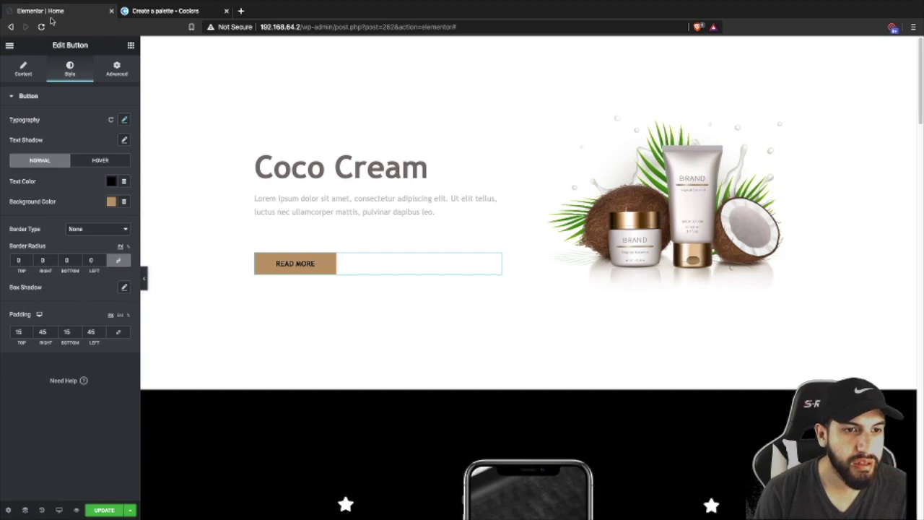
click(109, 202)
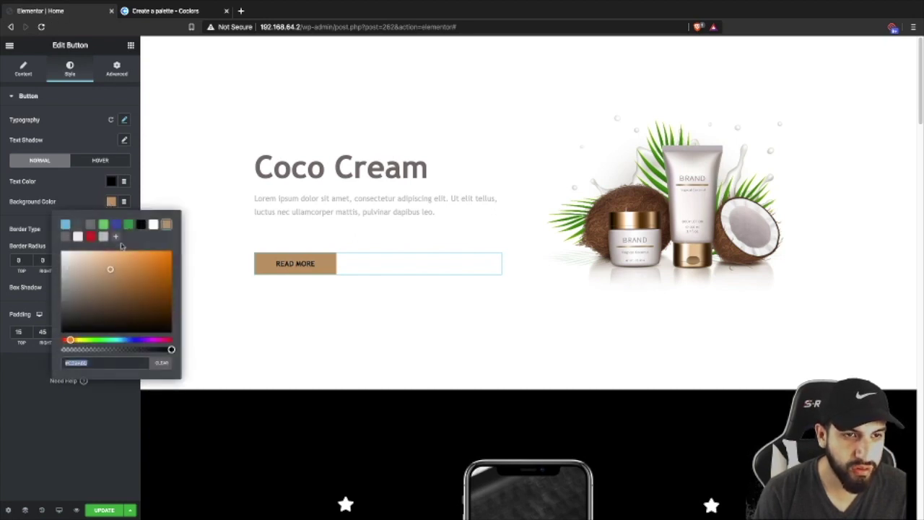
click(78, 193)
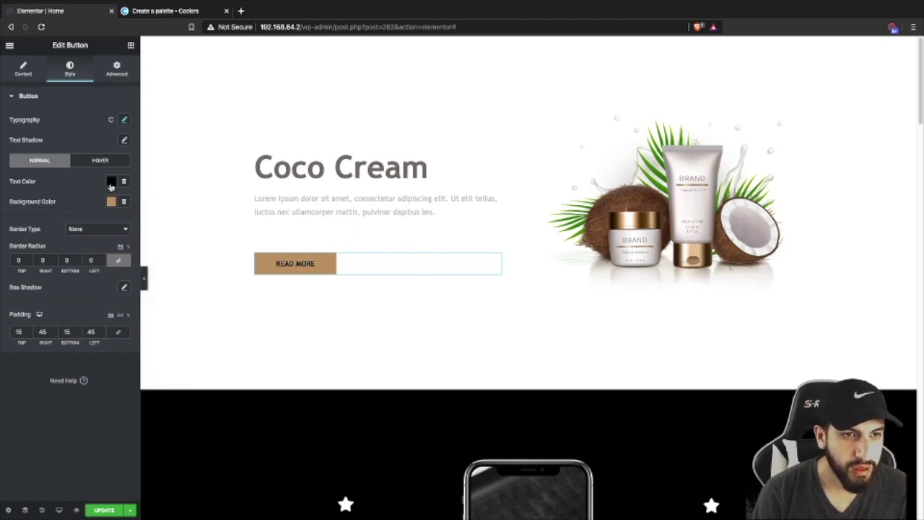
- Make the button's text colour white
click(111, 185)
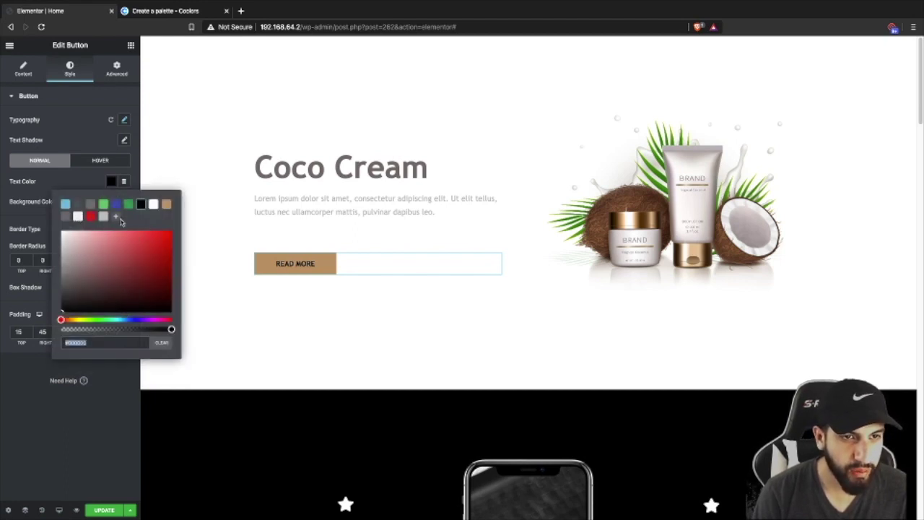
click(152, 206)
click(68, 177)
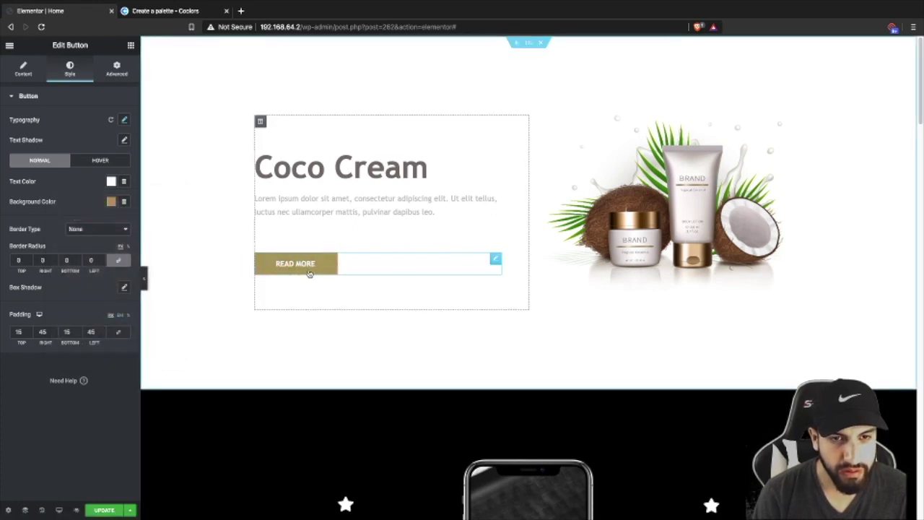
- Make the button's hover background fully transparent (alpha 0)
click(100, 159)
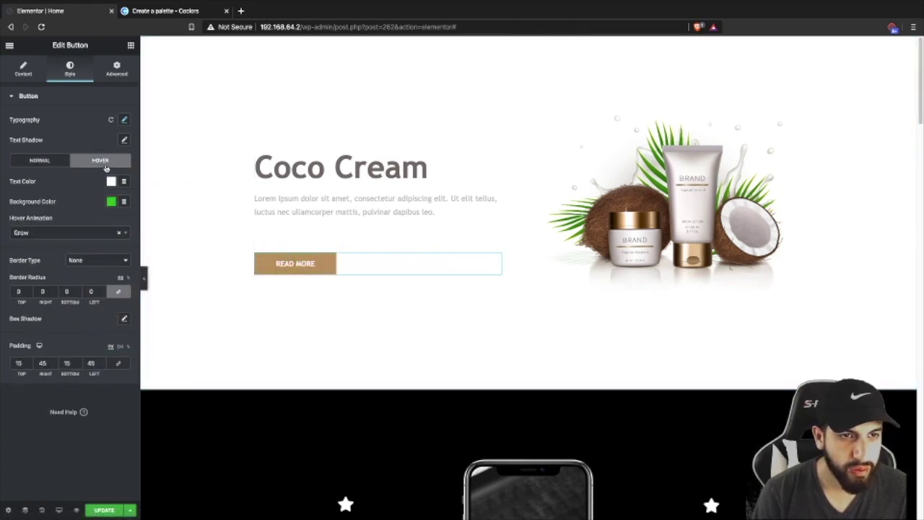
click(111, 202)
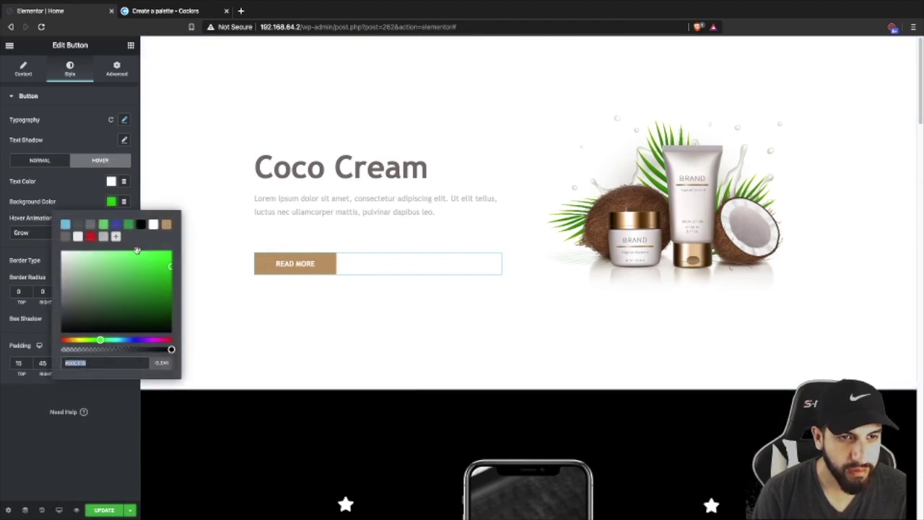
click(140, 225)
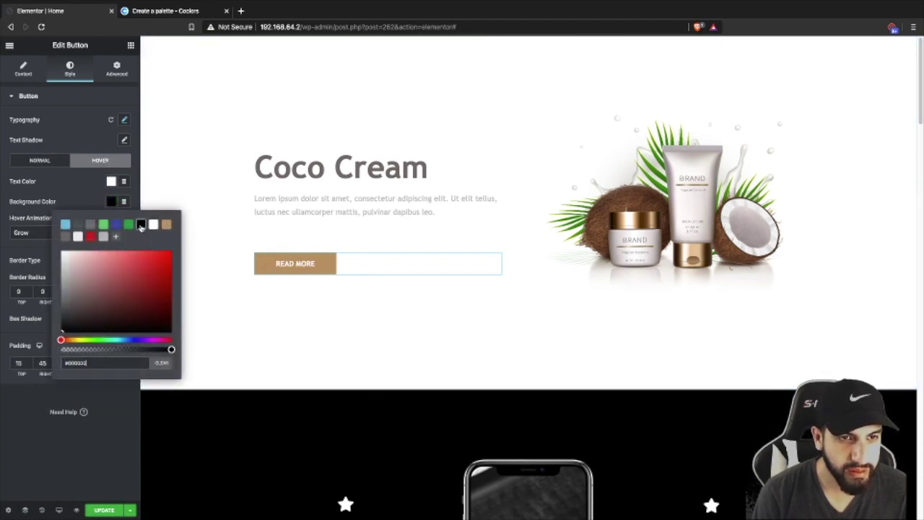
click(107, 202)
key(ctrl+v)
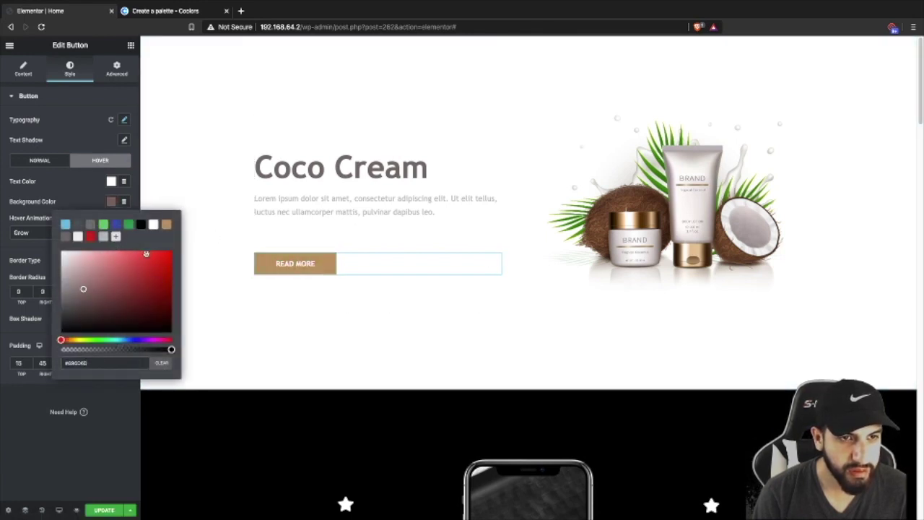
click(141, 225)
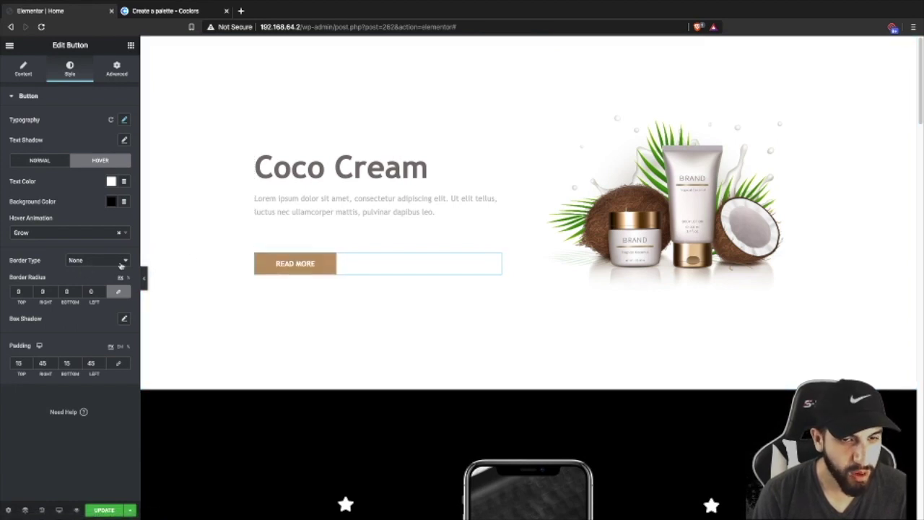
click(112, 202)
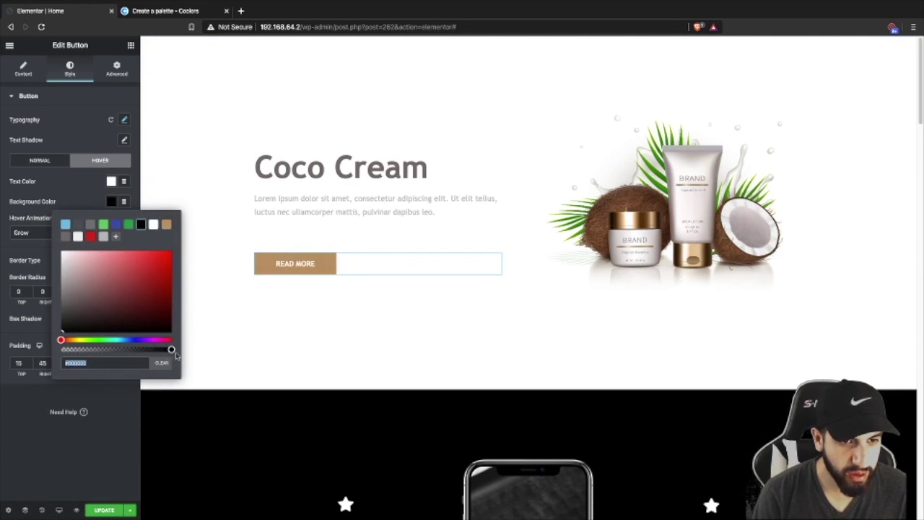
drag(171, 349, 38, 346)
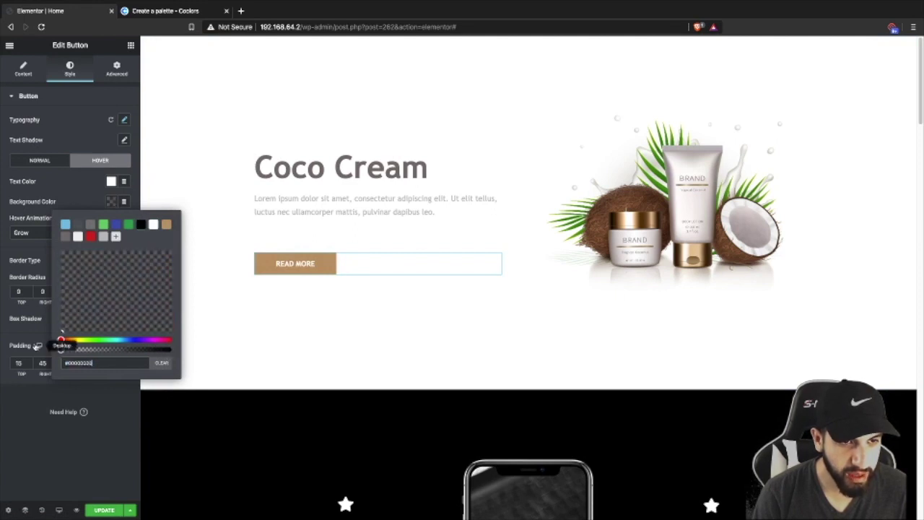
click(78, 199)
- Set the hover text colour to tan
click(111, 182)
click(167, 207)
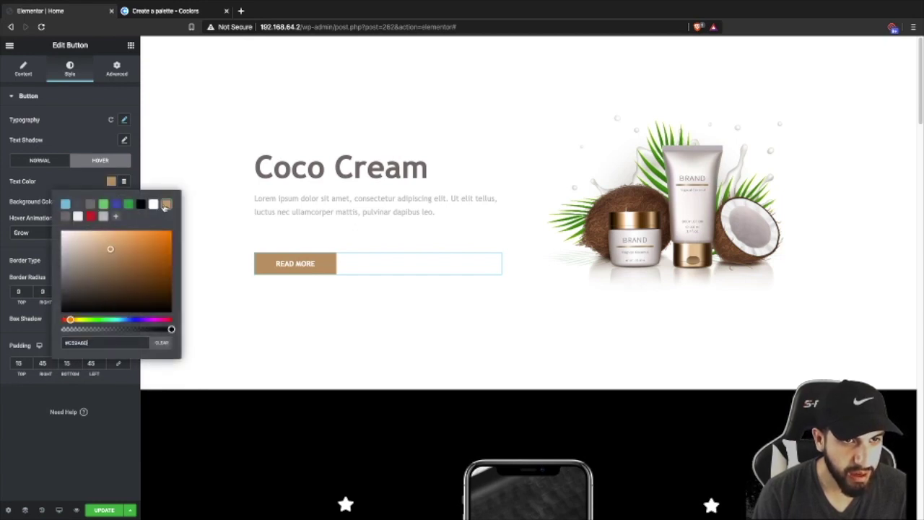
click(92, 305)
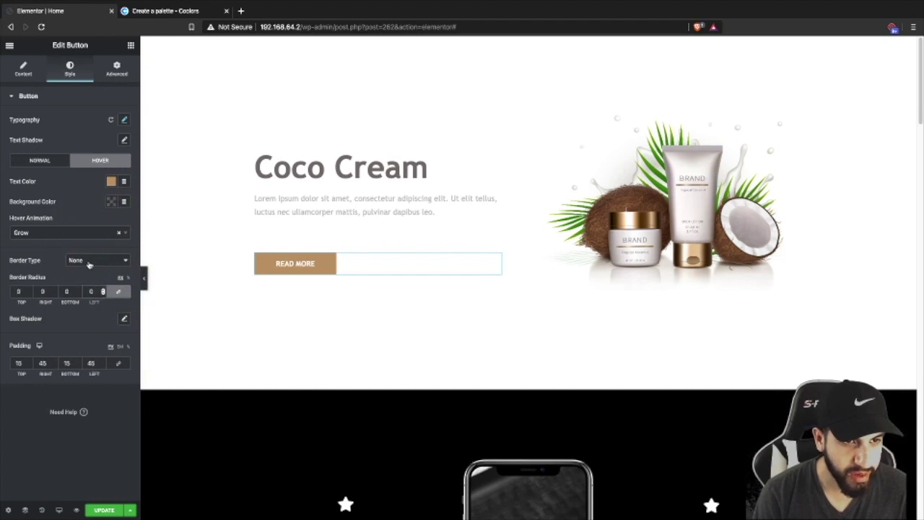
- Give the hover state a solid 2px tan border
click(89, 262)
click(85, 268)
click(102, 316)
click(103, 316)
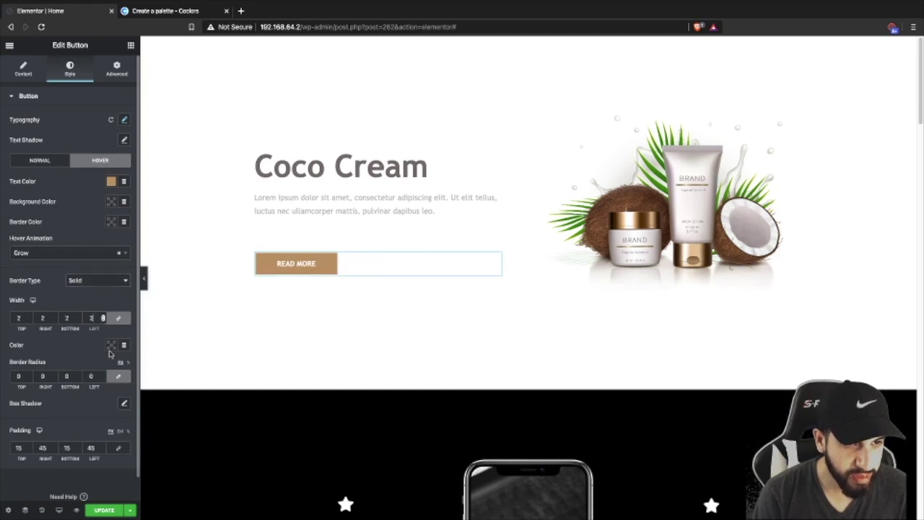
click(111, 346)
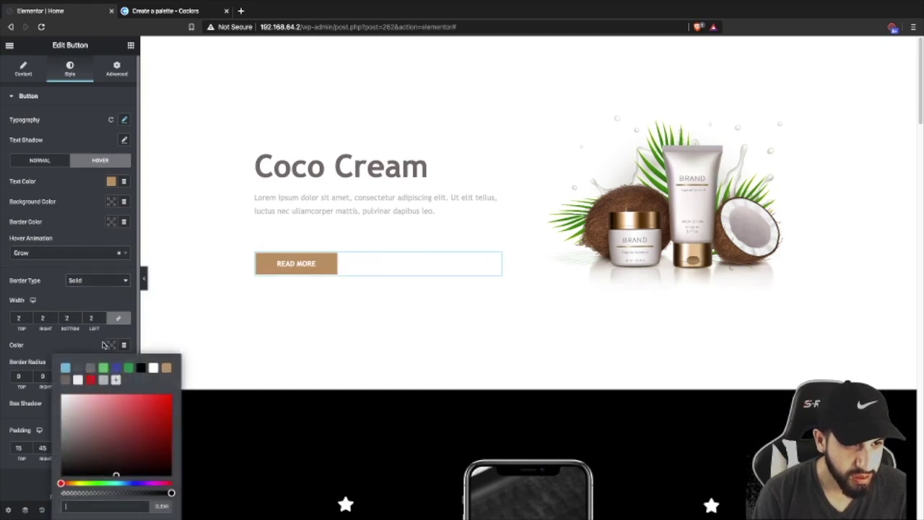
click(169, 371)
click(195, 324)
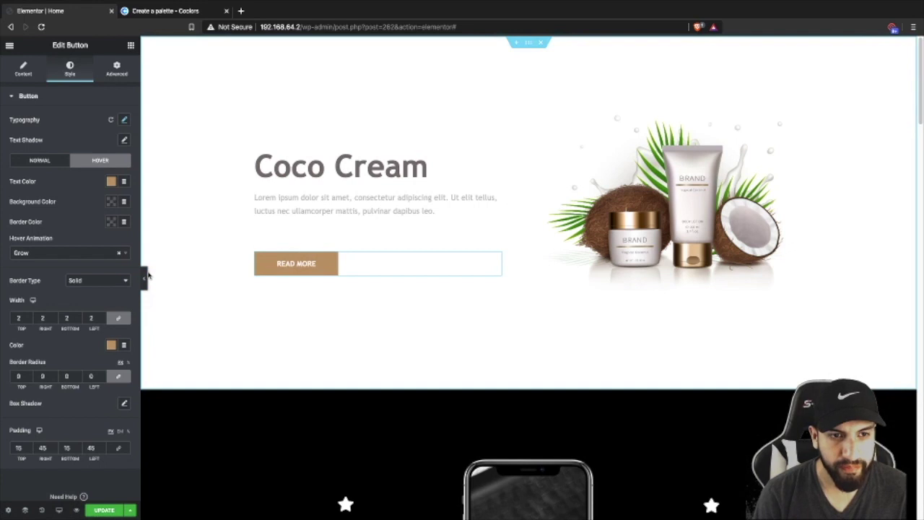
- Change the button label from 'Read More' to 'Buy Now'
click(144, 277)
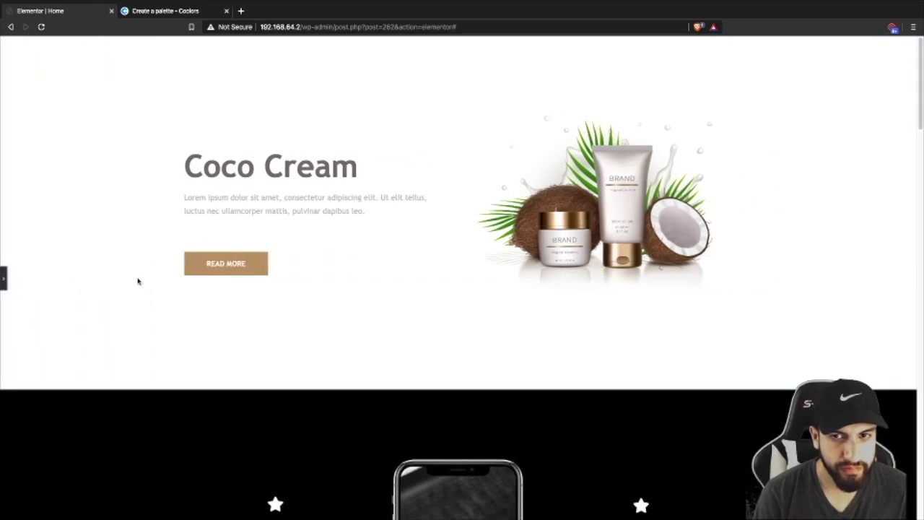
click(3, 278)
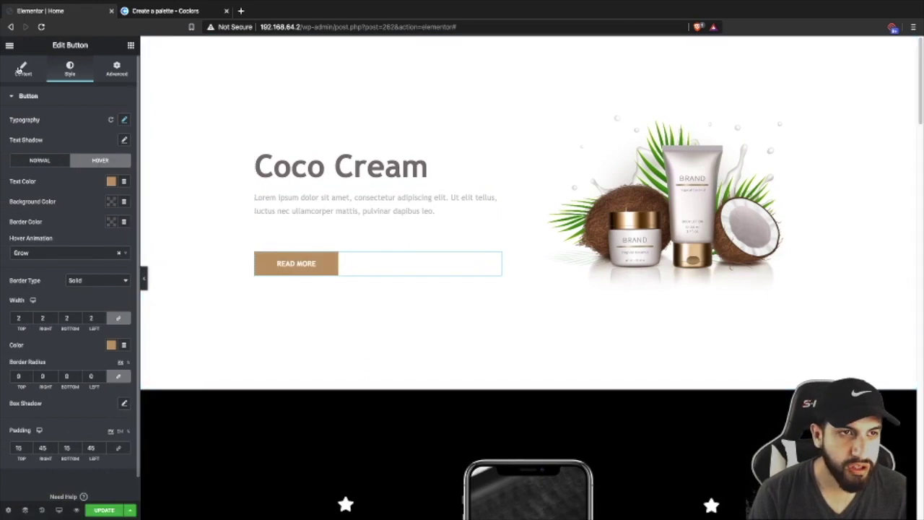
click(23, 69)
triple_click(102, 140)
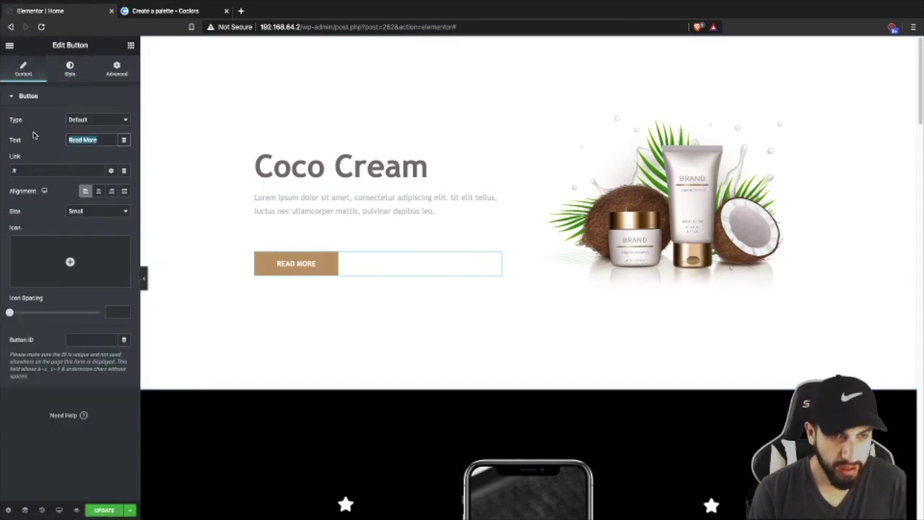
key(BackSpace)
text(Buyt)
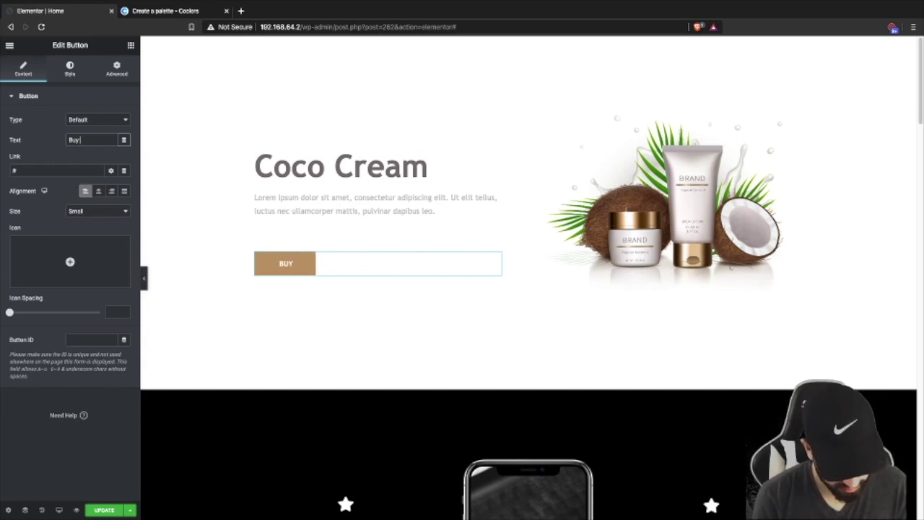
text(Now)
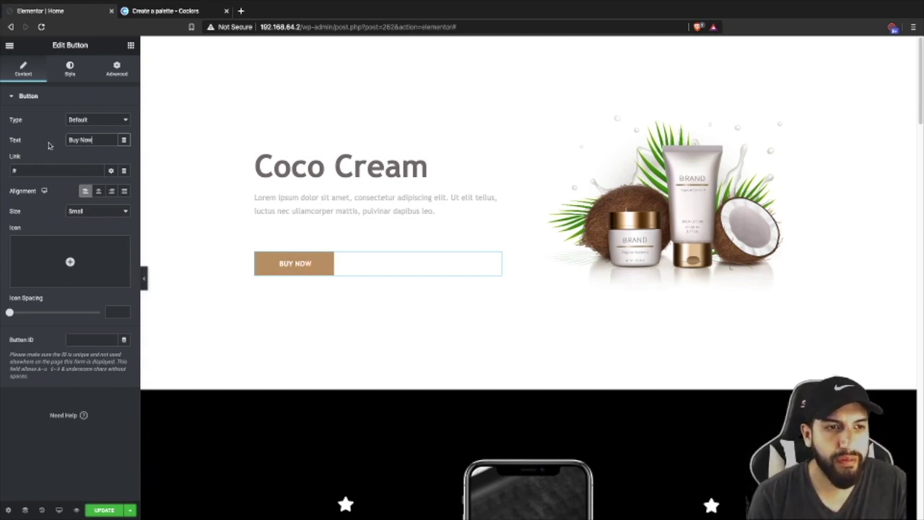
- Select the button's link field for editing
click(33, 169)
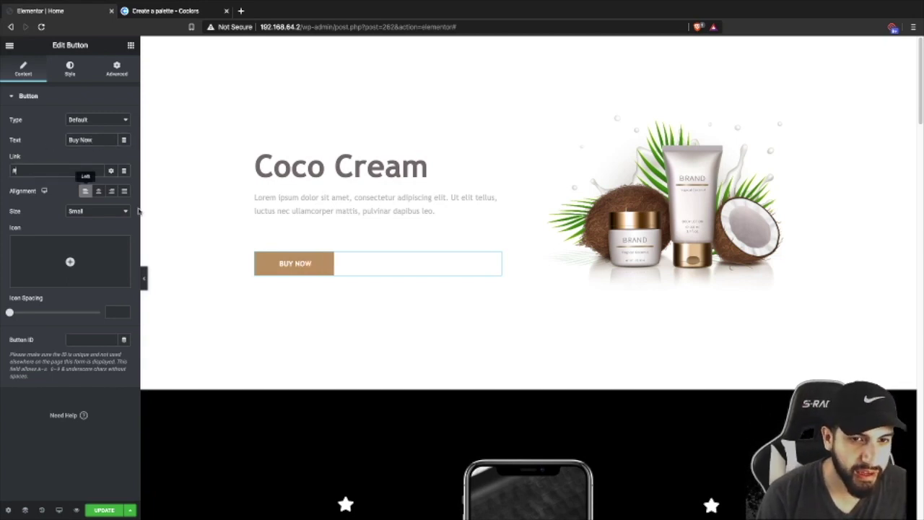
scroll(279, 241, down, 2)
scroll(282, 278, up, 2)
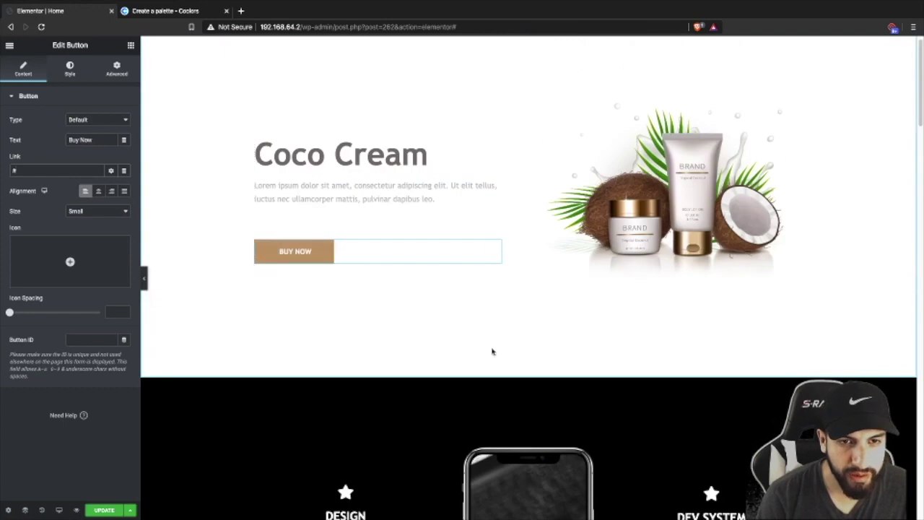
- Scroll down the page and exit full screen into split view with Mail
scroll(429, 321, down, 10)
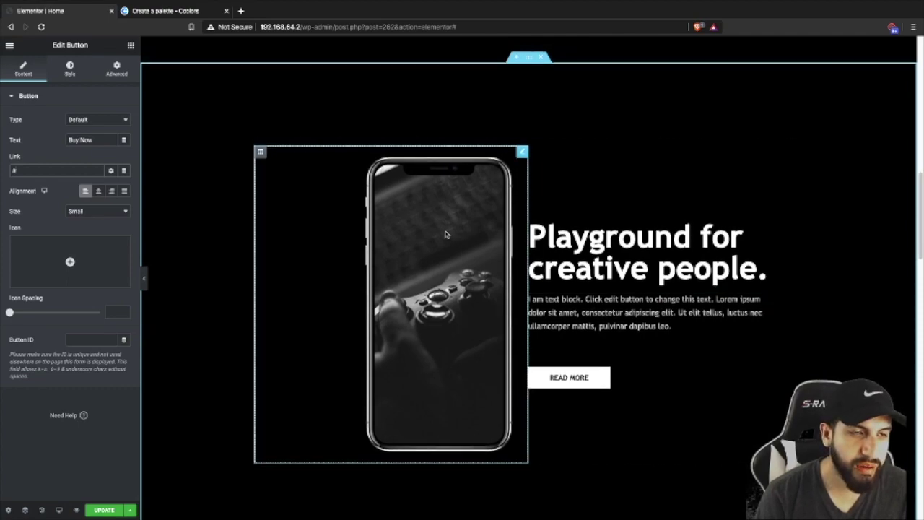
key(ctrl+super+f)
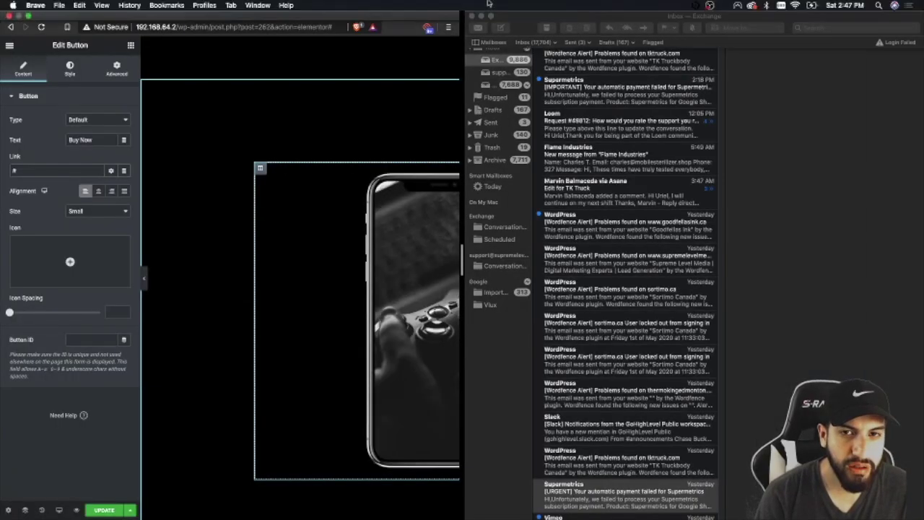
- Close Mail, choosing Stay Offline for the Google account prompt
click(475, 18)
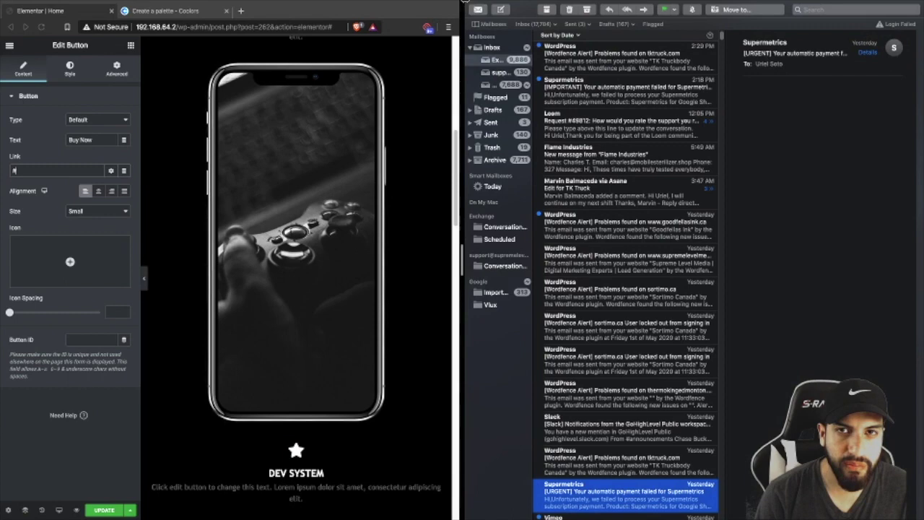
mouse_move(465, 6)
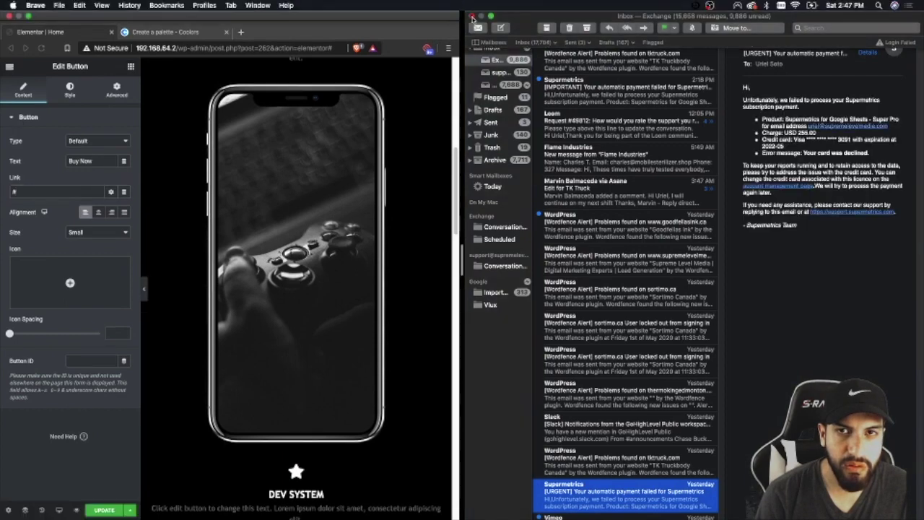
click(471, 16)
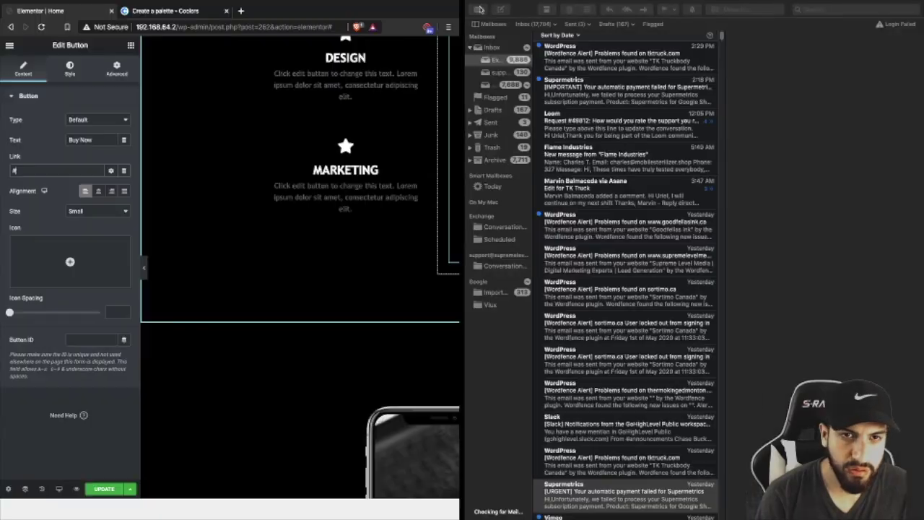
mouse_move(473, 14)
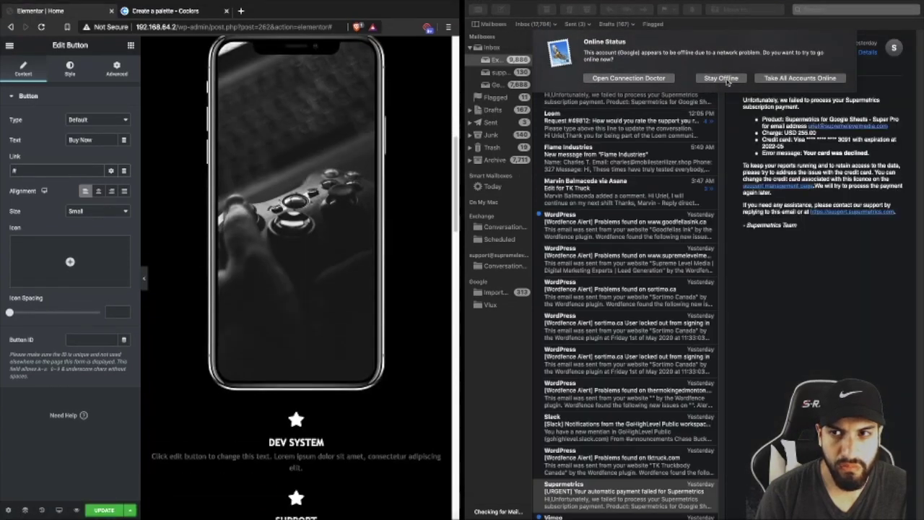
mouse_move(476, 6)
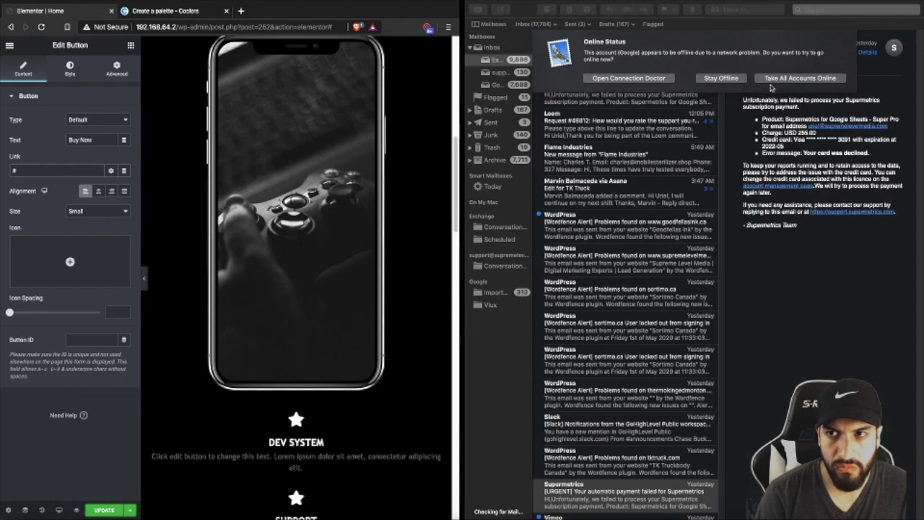
click(724, 79)
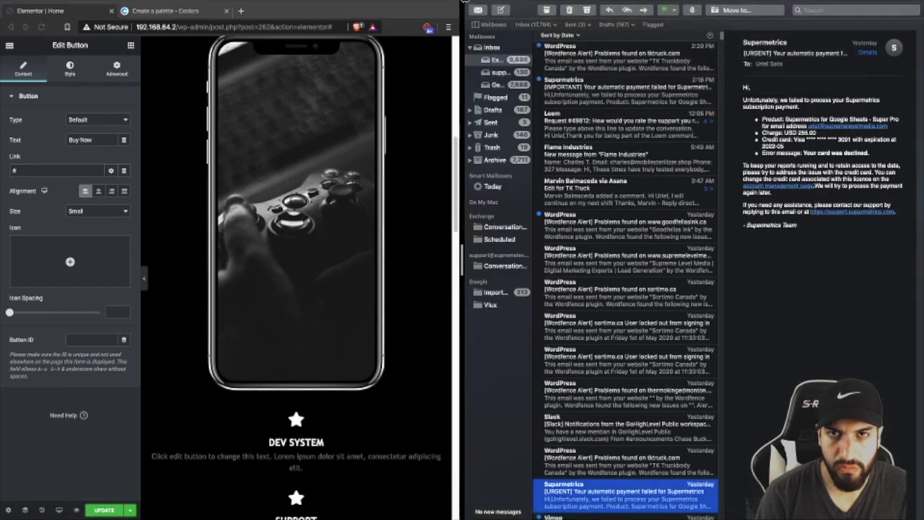
mouse_move(471, 15)
click(472, 16)
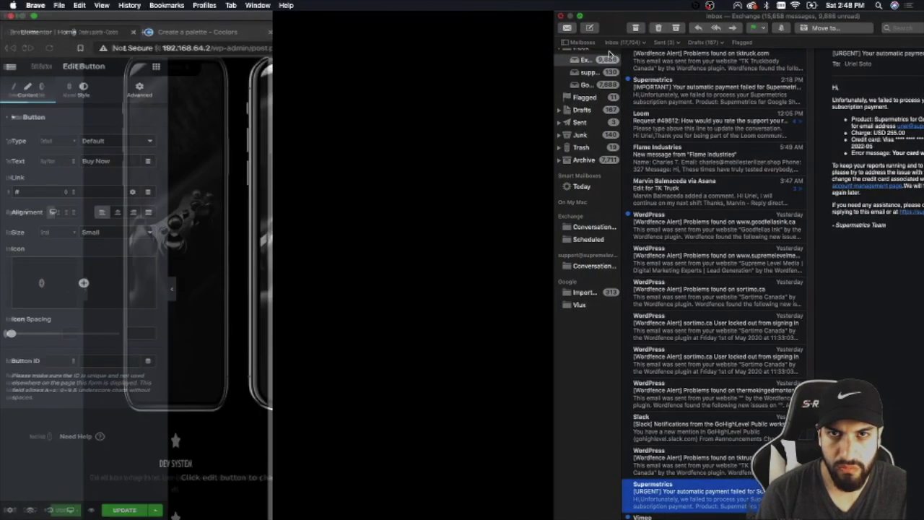
- Set the Buy Now link to #buynow and scroll to the phone-image services section
scroll(497, 234, up, 5)
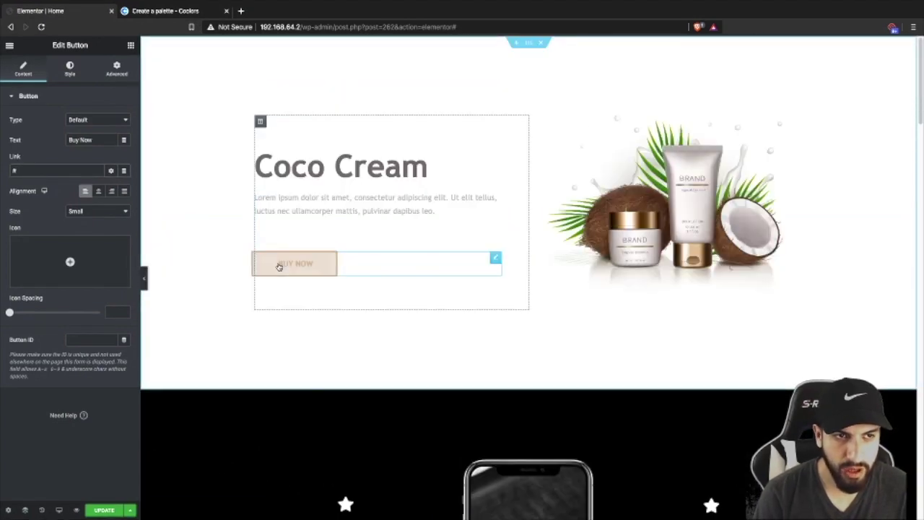
scroll(484, 297, down, 3)
scroll(478, 295, down, 10)
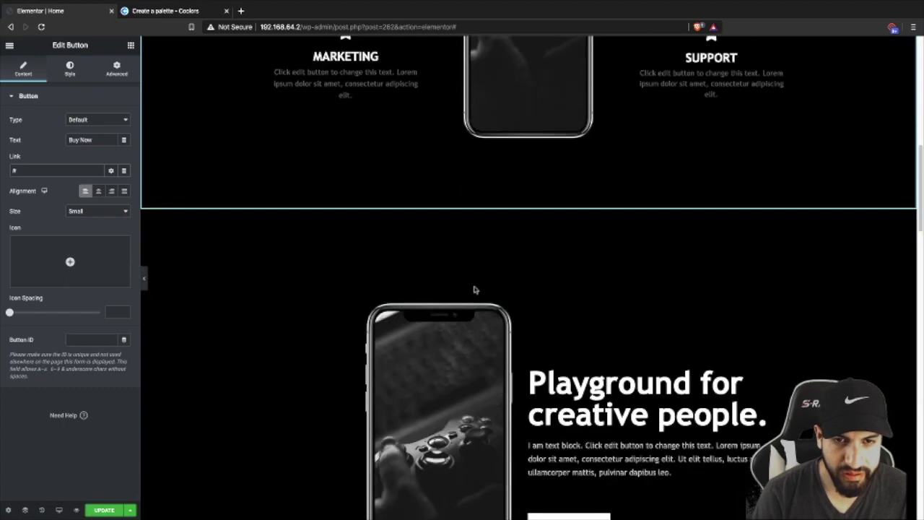
scroll(474, 289, up, 4)
scroll(473, 286, up, 6)
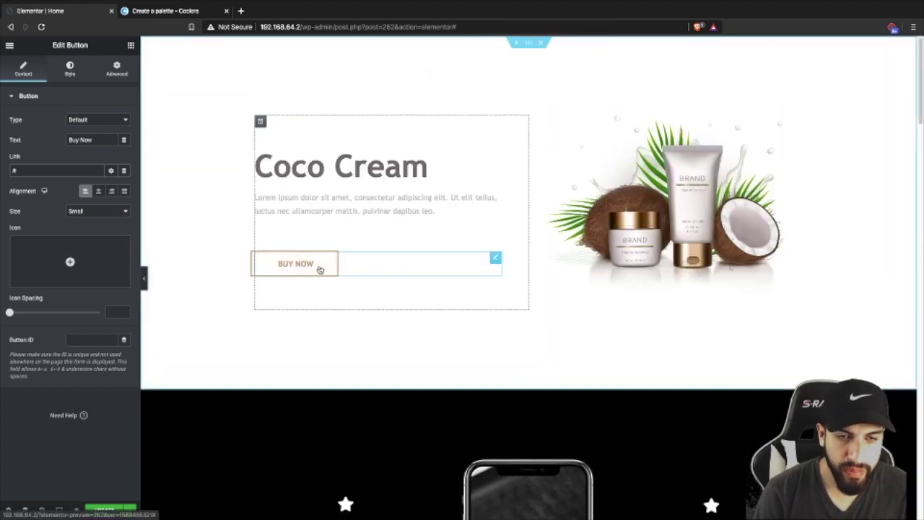
scroll(455, 296, down, 10)
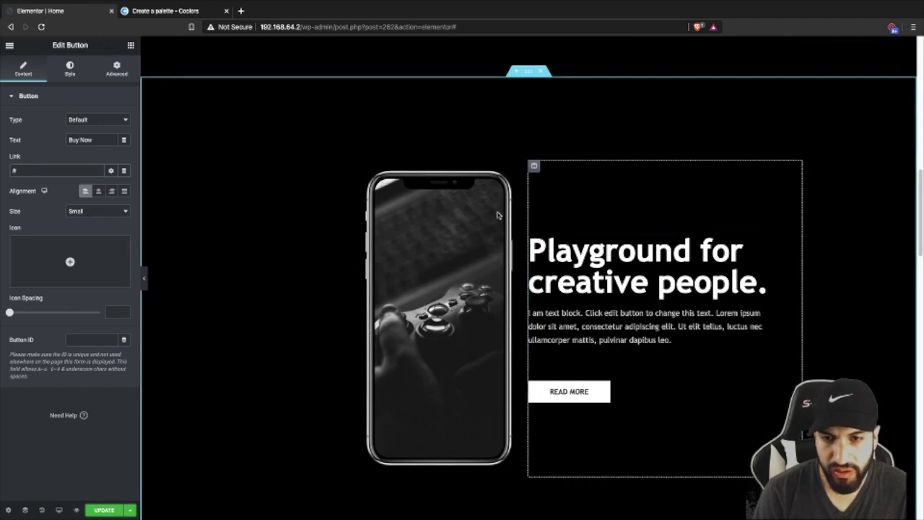
scroll(505, 263, up, 10)
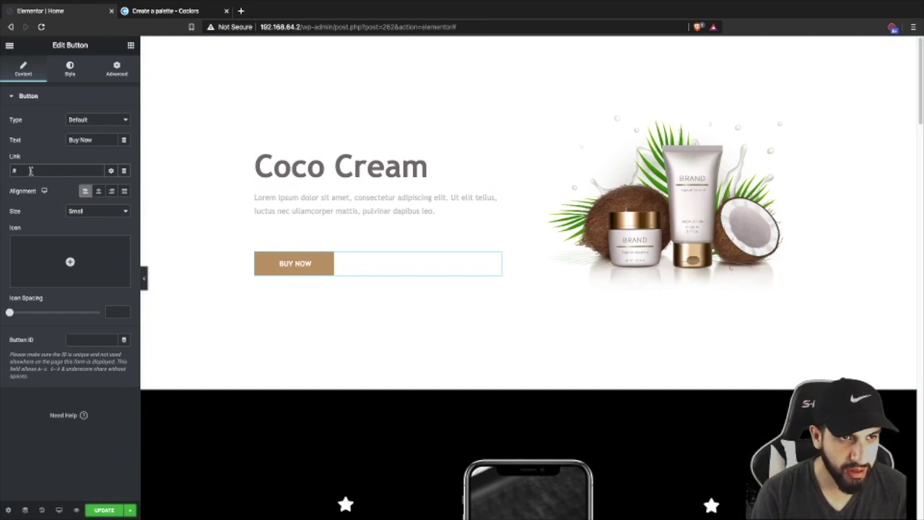
key(super+s)
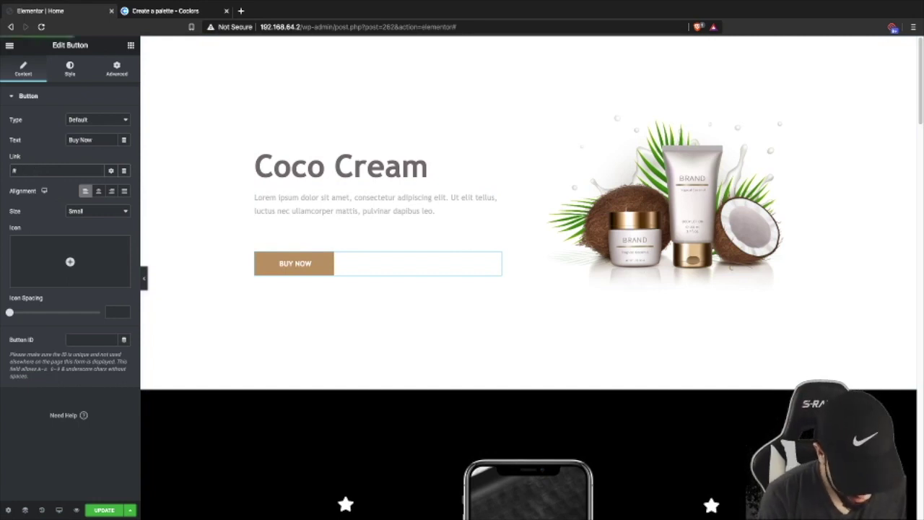
text(ynow)
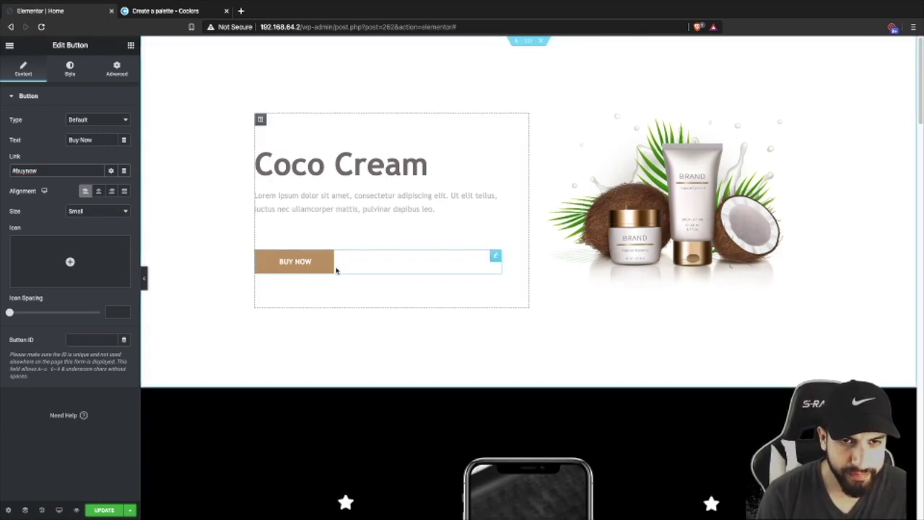
scroll(396, 283, down, 1)
scroll(396, 283, down, 3)
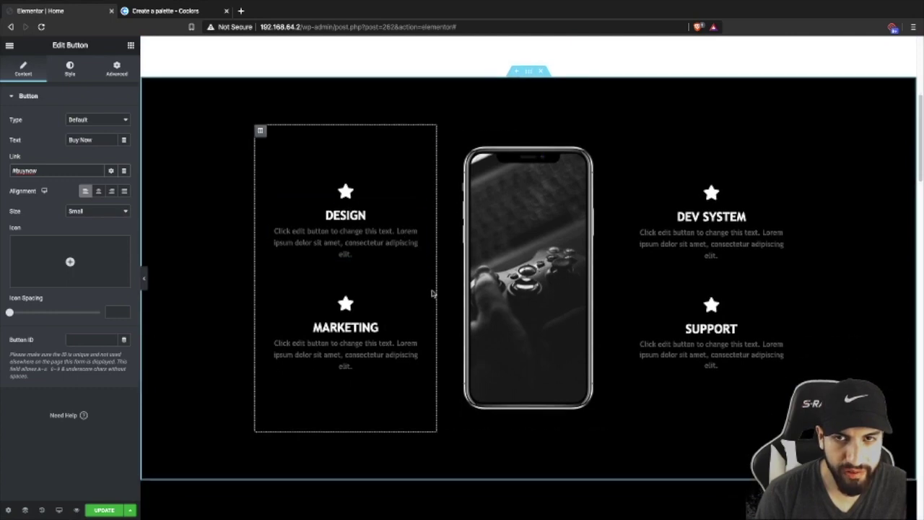
scroll(415, 280, down, 1)
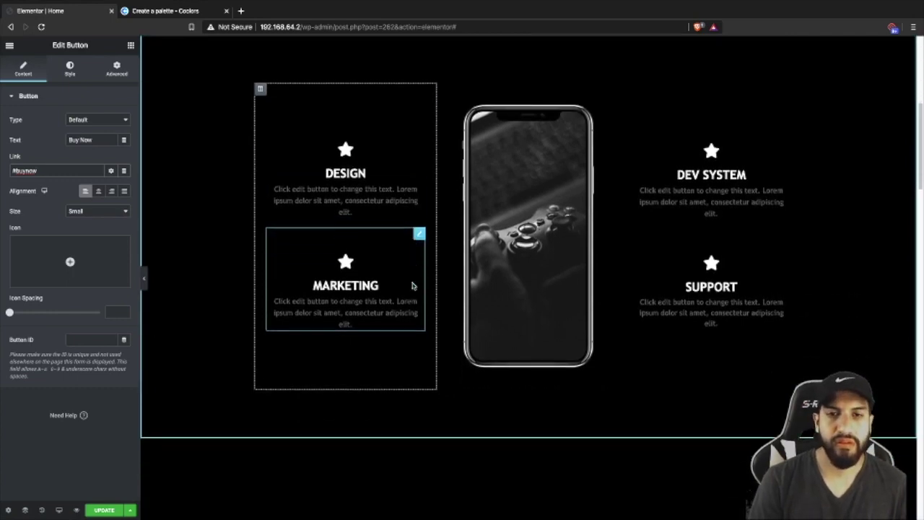
scroll(433, 216, up, 1)
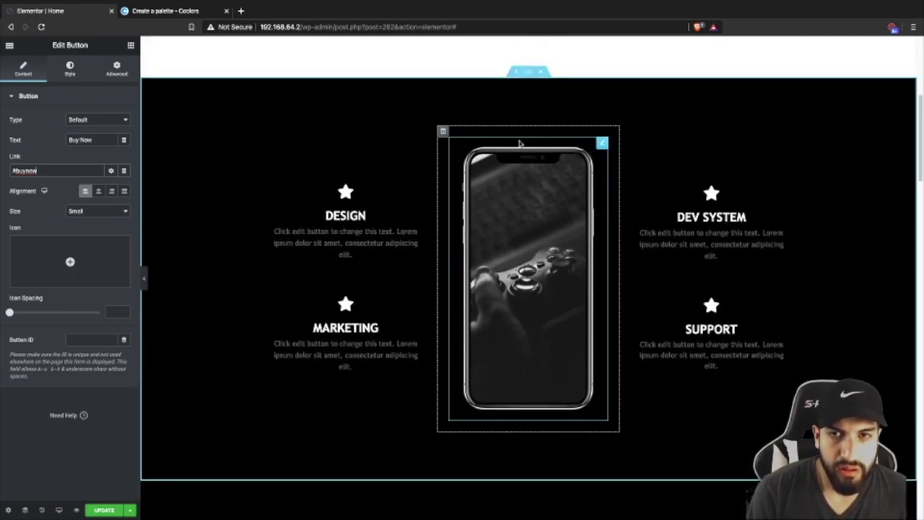
- Change the features section's background from black to the light grey preset
click(528, 73)
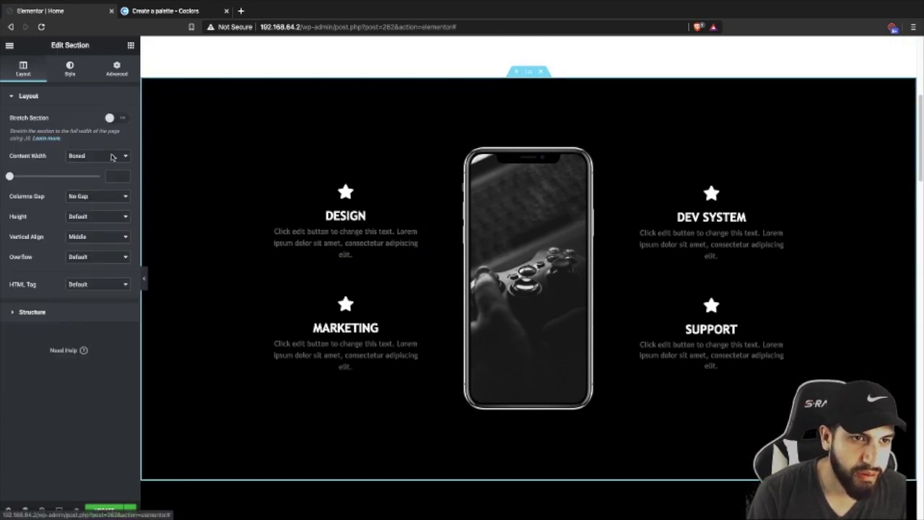
click(69, 68)
click(112, 161)
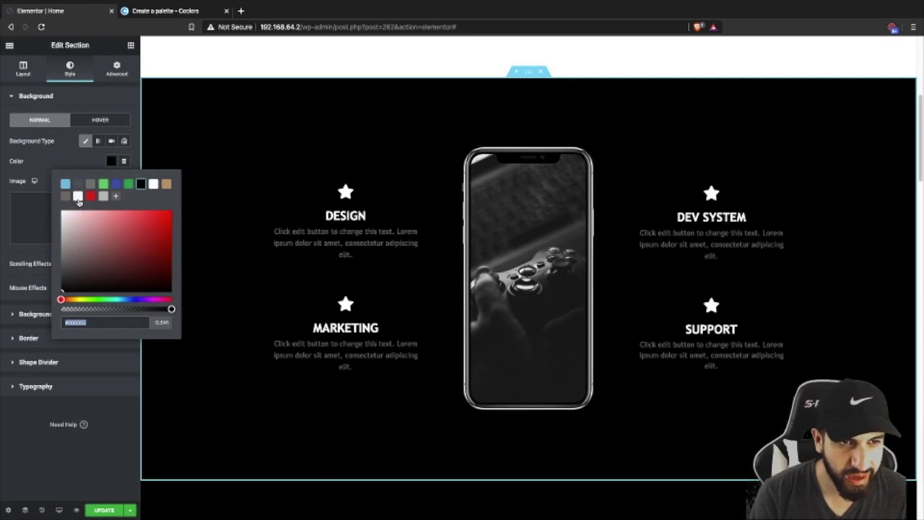
click(78, 197)
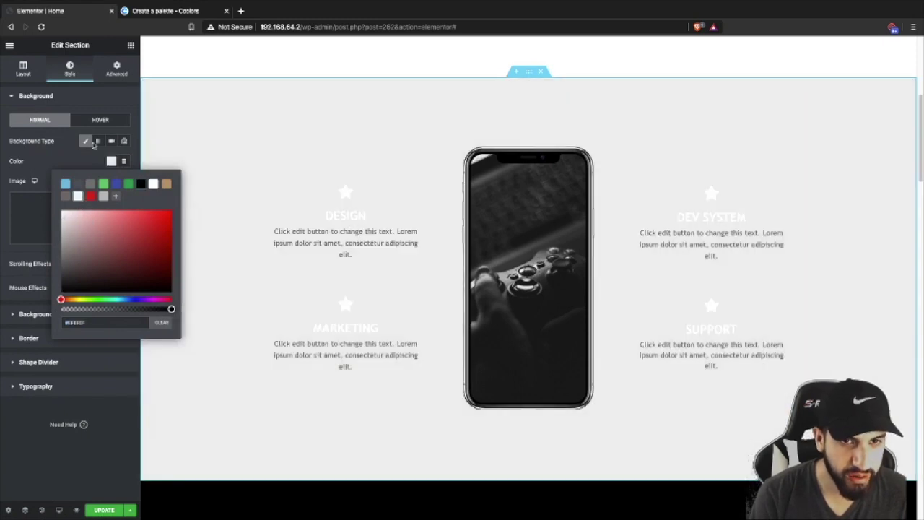
- Confirm the grey matches hex EFEFEF in the Coolors palette, then close the colour picker
click(145, 13)
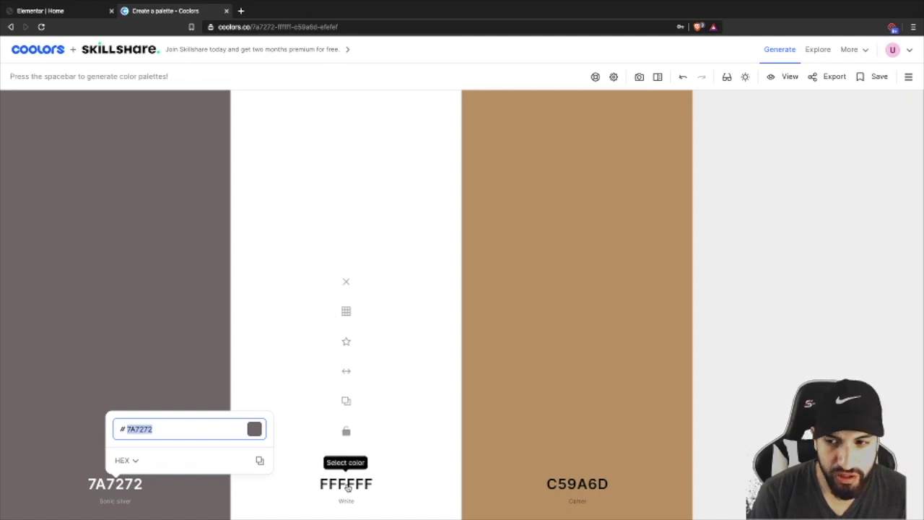
click(808, 483)
click(808, 483)
click(808, 483)
click(91, 13)
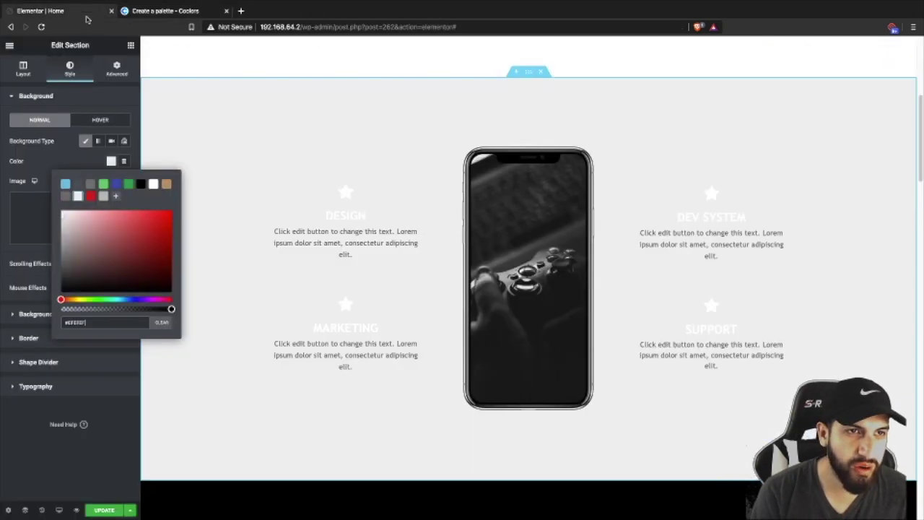
click(85, 451)
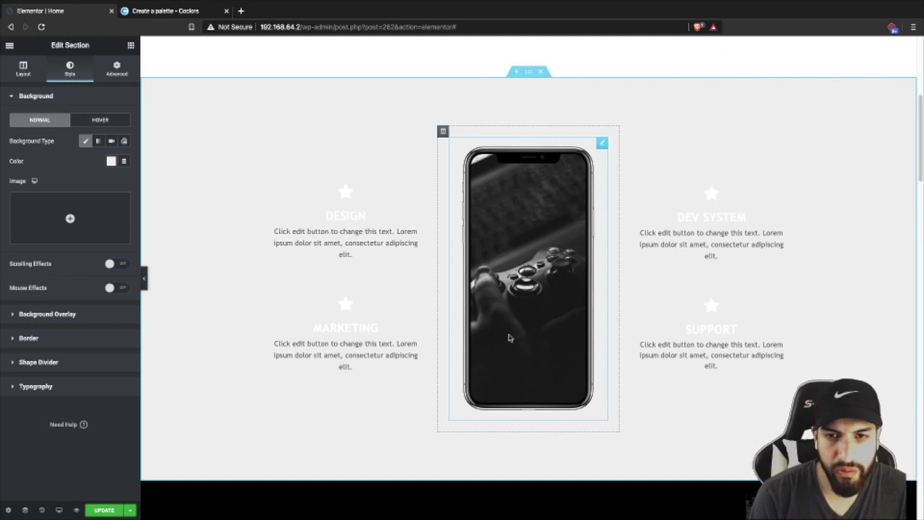
- Replace the phone image with coco-copy.png, the lotion tube, from the Media Library
scroll(514, 328, up, 4)
scroll(519, 314, down, 6)
scroll(517, 306, up, 3)
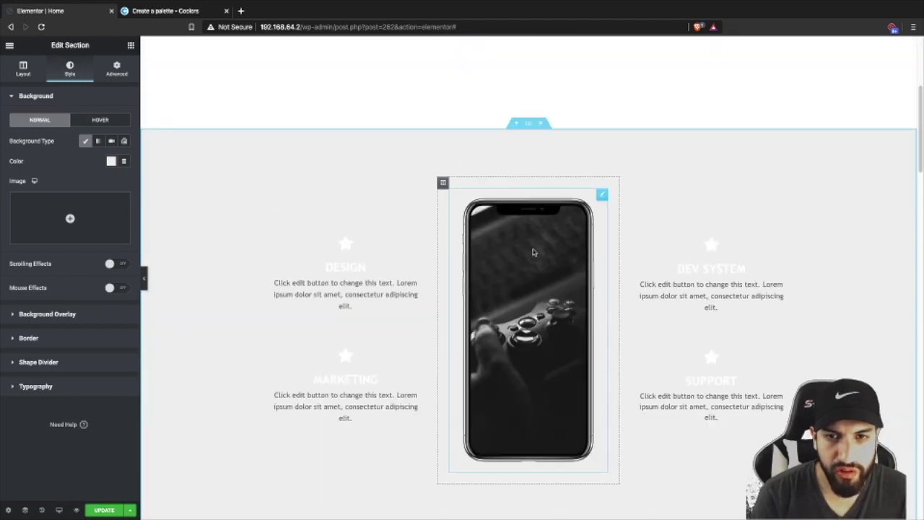
click(510, 347)
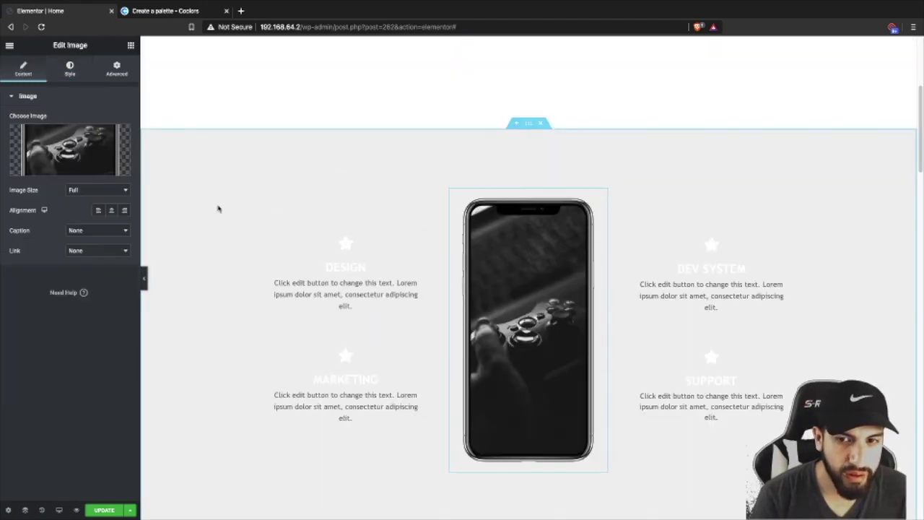
click(71, 153)
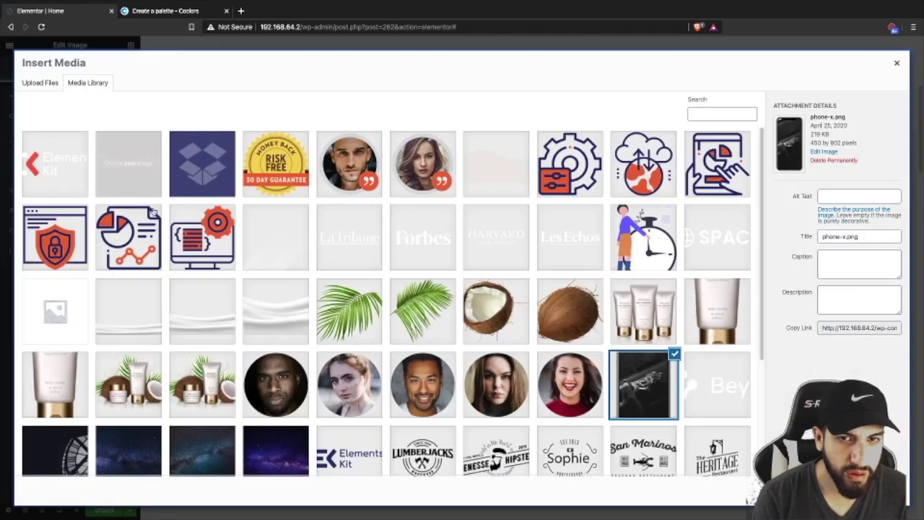
scroll(433, 289, down, 1)
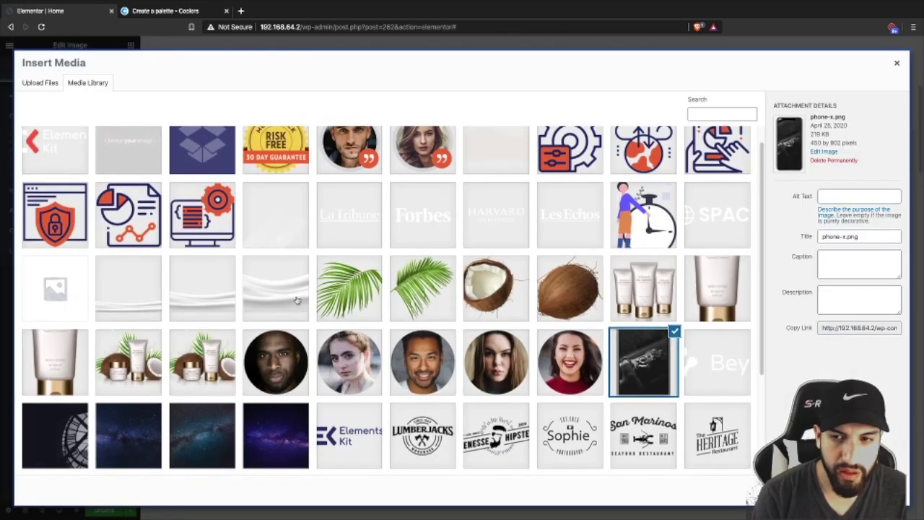
click(736, 293)
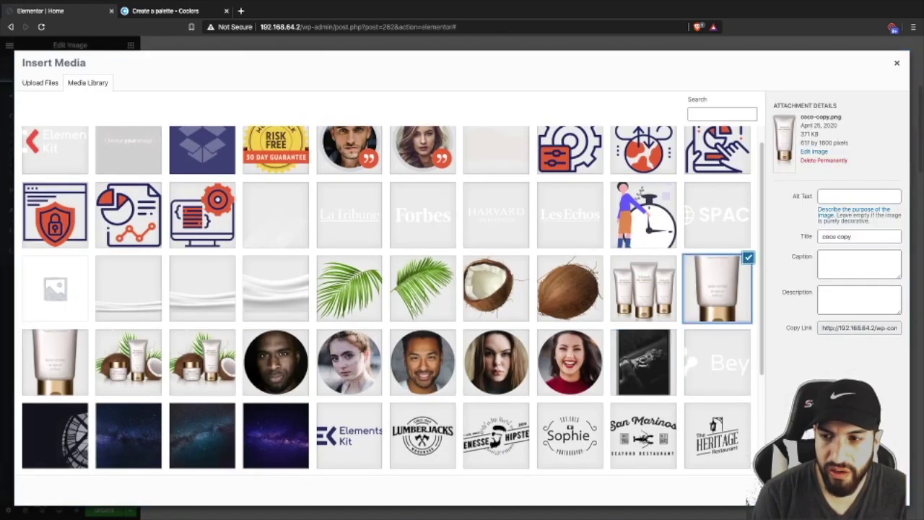
click(866, 497)
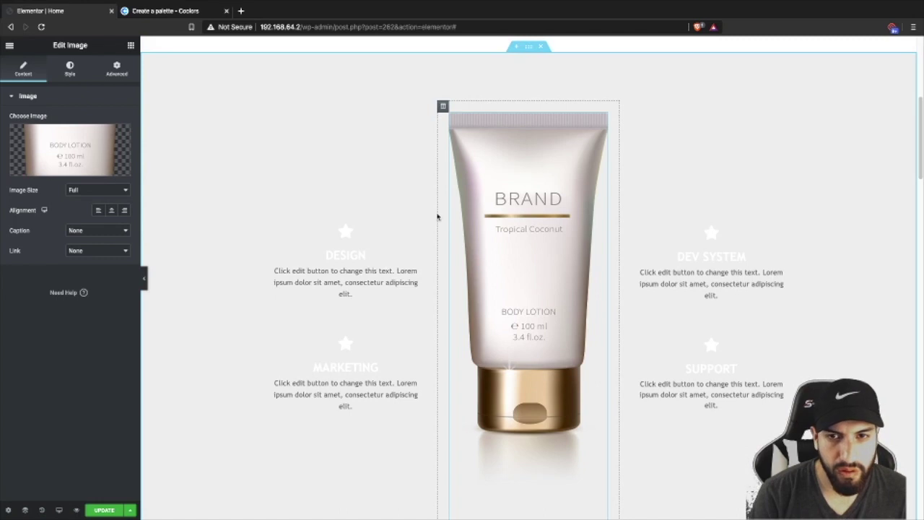
- Narrow the lotion tube image to a width of 57
mouse_move(66, 138)
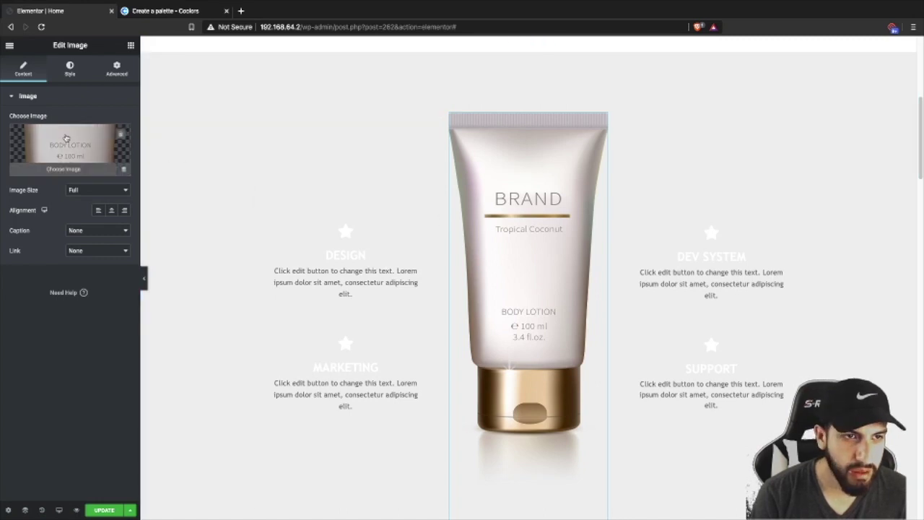
click(69, 68)
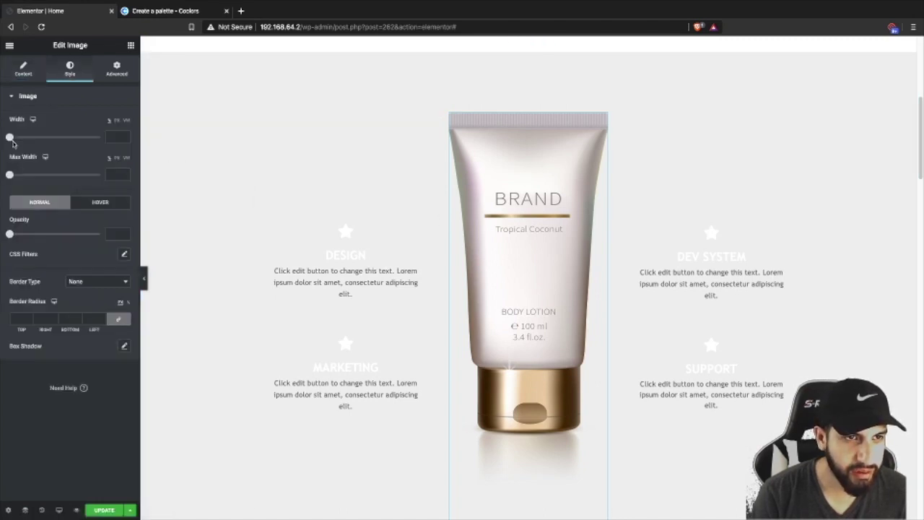
drag(10, 138, 60, 138)
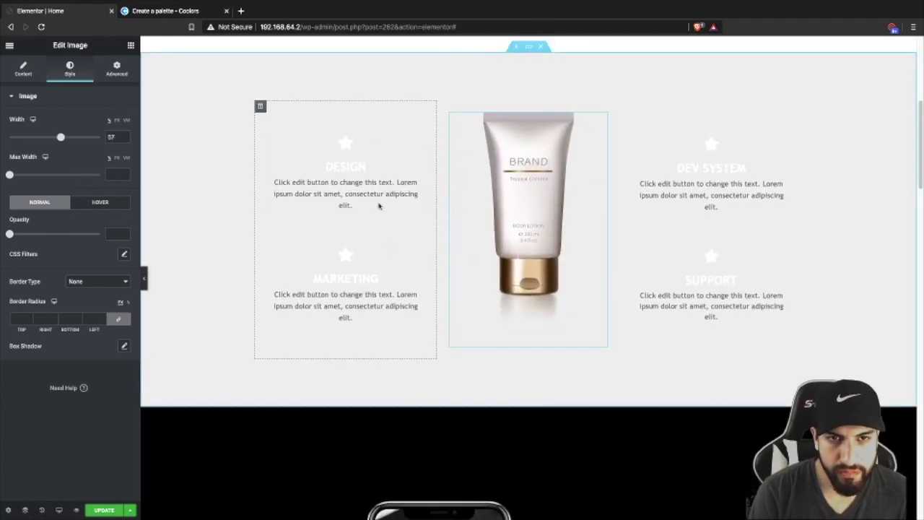
click(357, 161)
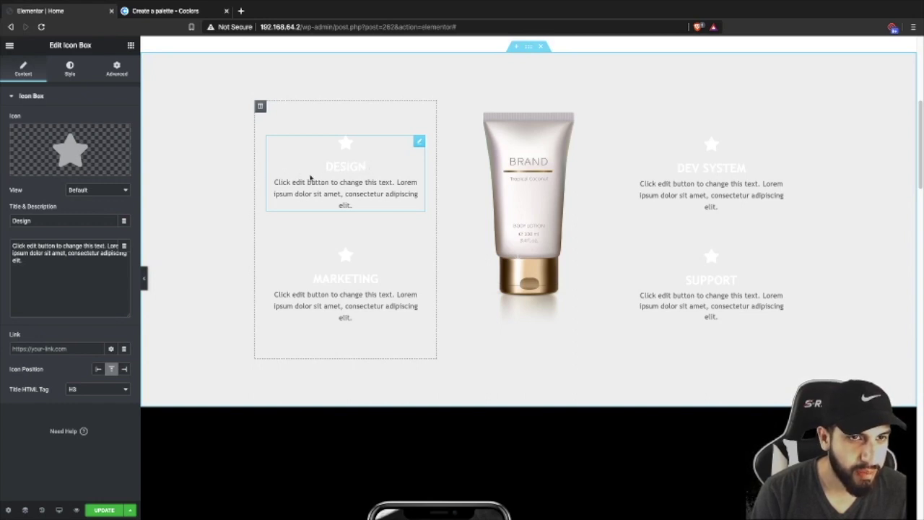
- Swap the Design box's star for a sun icon found by searching 'sun' in the Icon Library
click(60, 138)
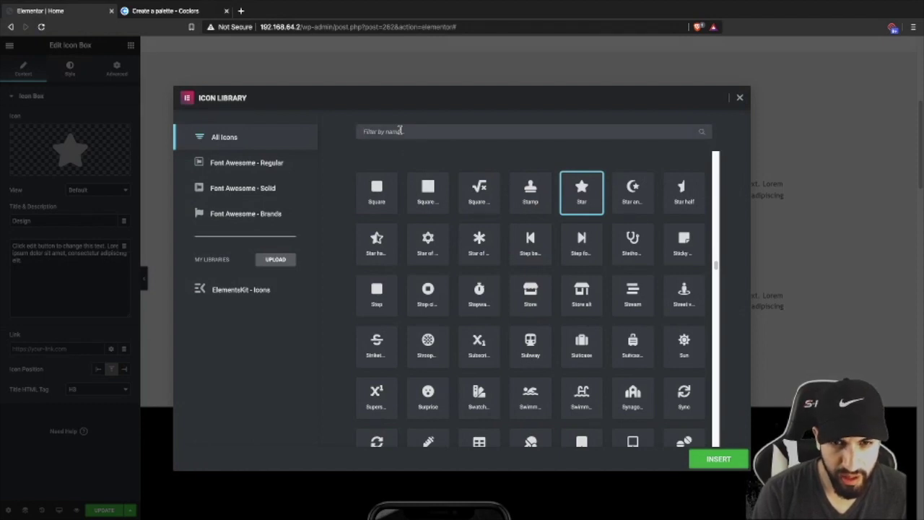
click(399, 131)
text(sun)
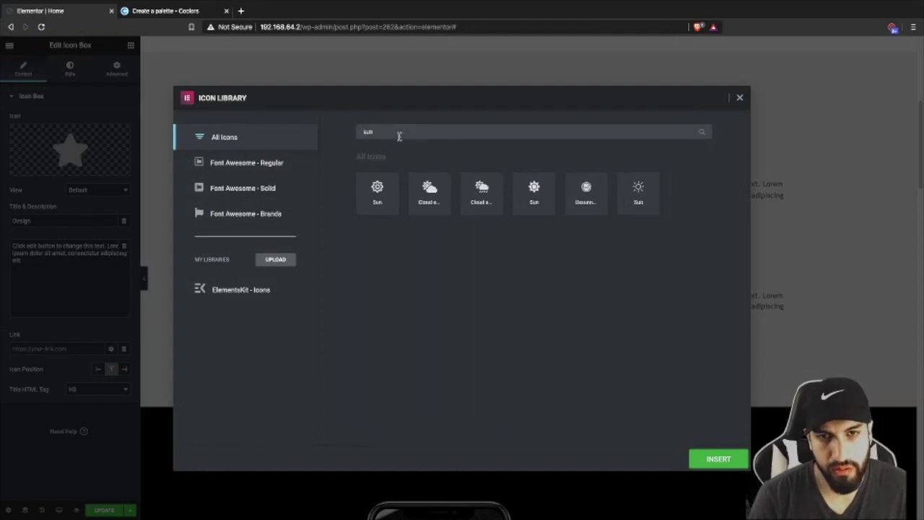
click(370, 197)
click(532, 194)
click(713, 459)
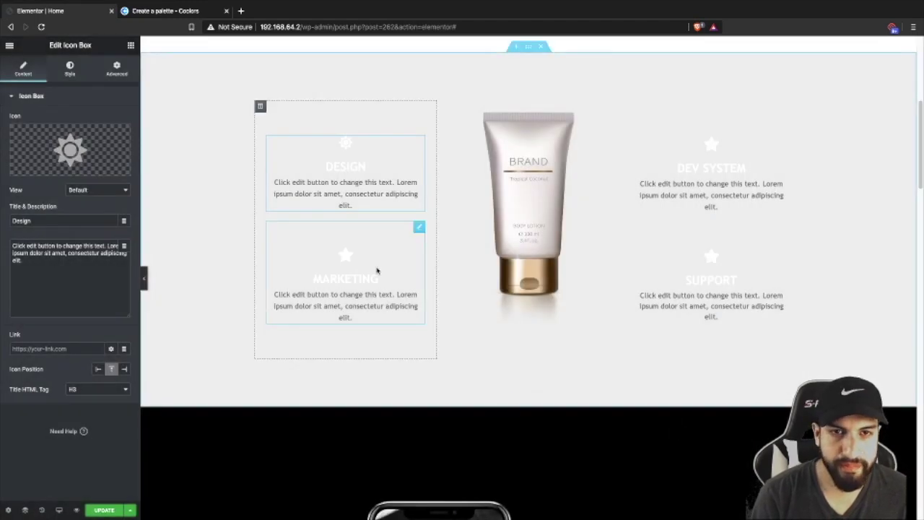
- Make the sun icon tan with spacing 16 and size 68, and clear the Design title
click(69, 72)
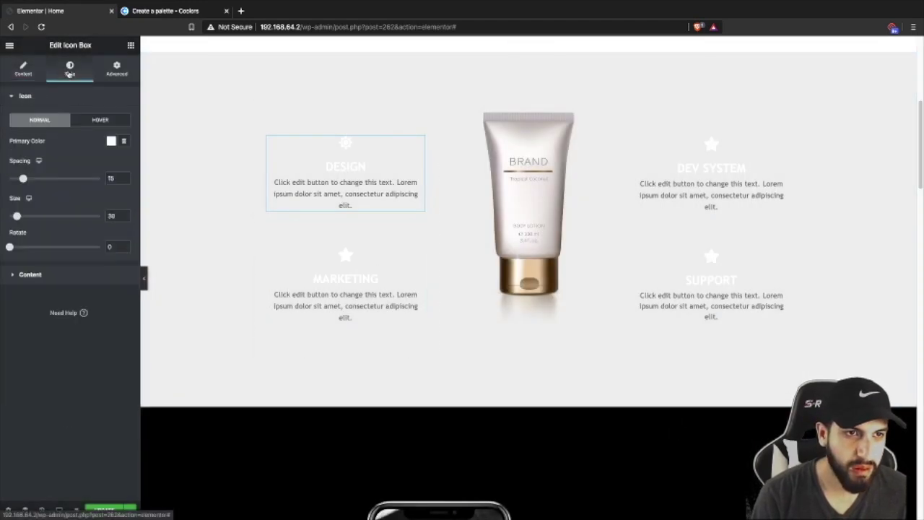
click(111, 141)
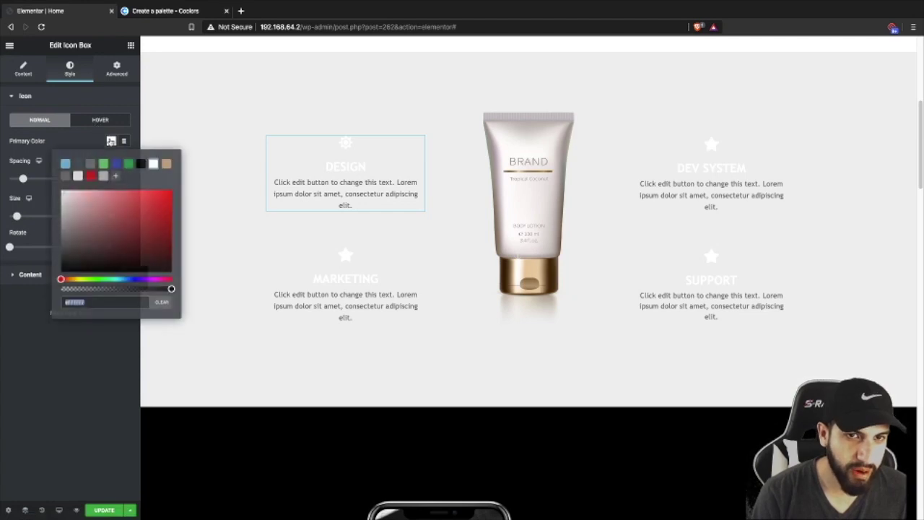
click(165, 164)
click(52, 174)
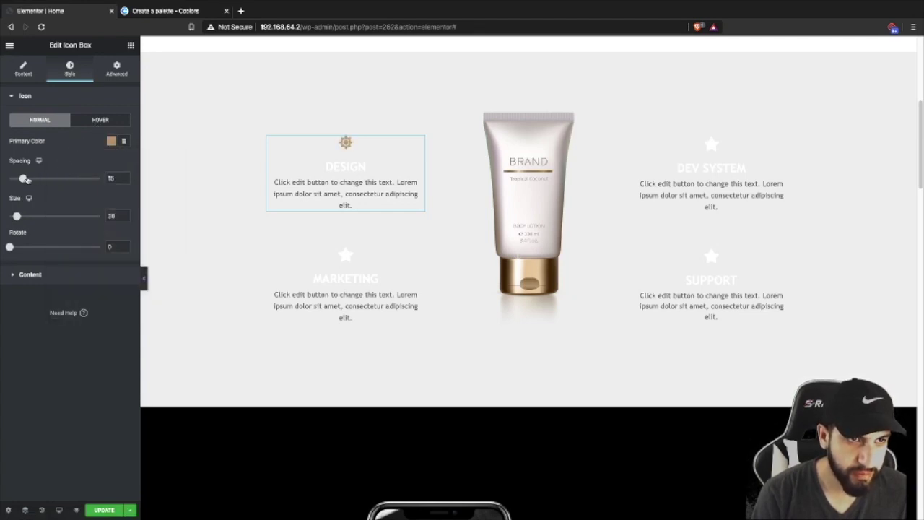
mouse_move(23, 179)
mouse_down()
mouse_move(37, 180)
mouse_move(24, 179)
mouse_up()
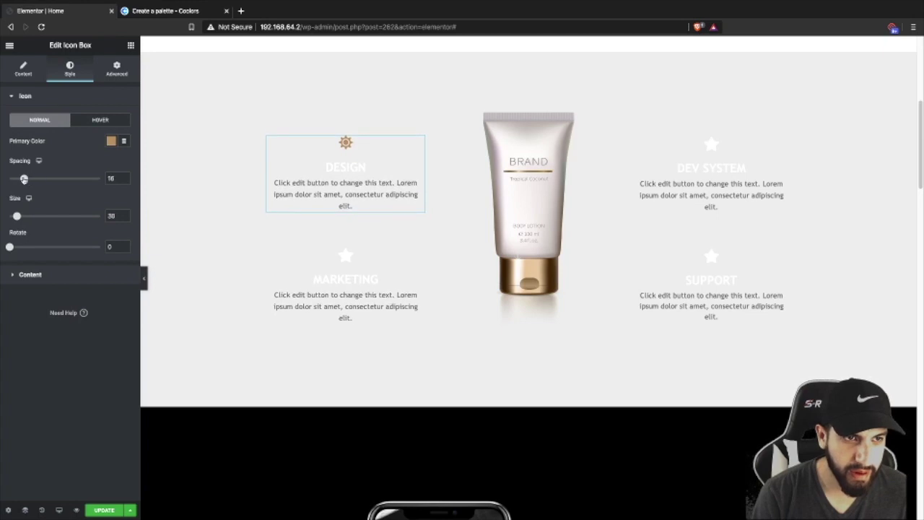
drag(17, 217, 29, 218)
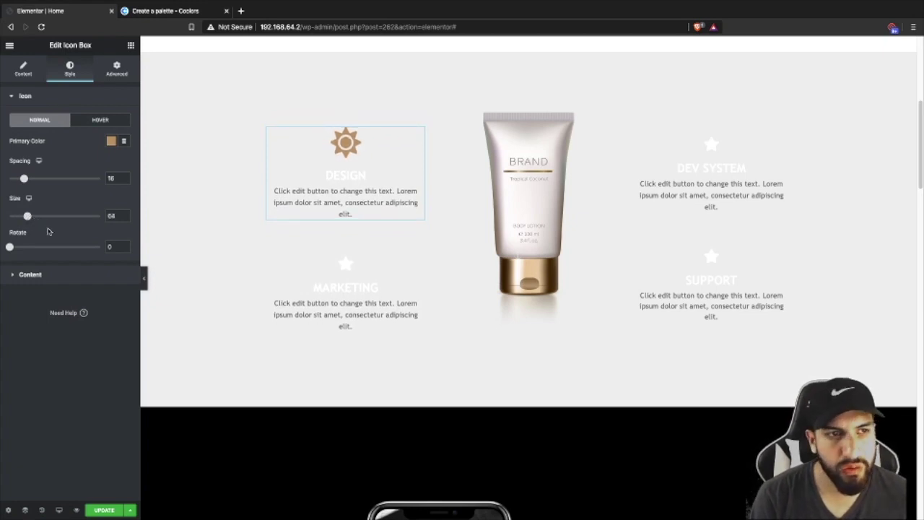
click(21, 69)
drag(50, 220, 33, 211)
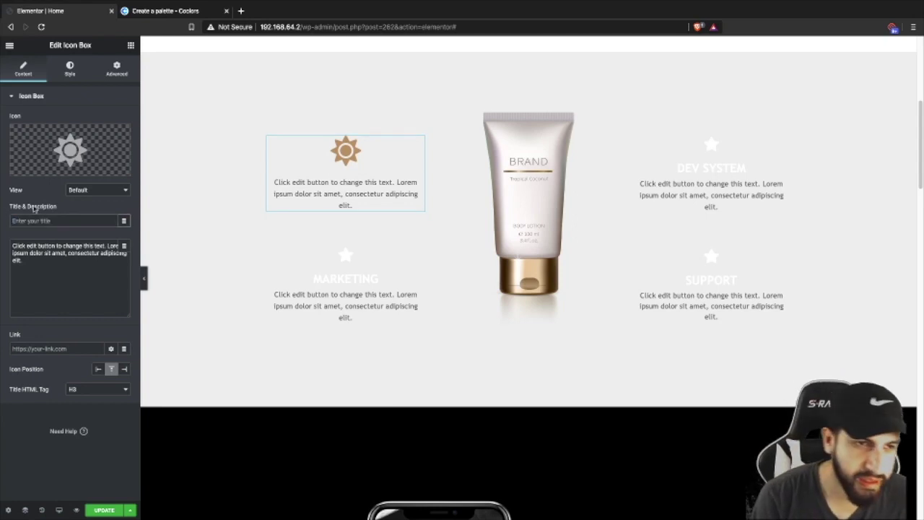
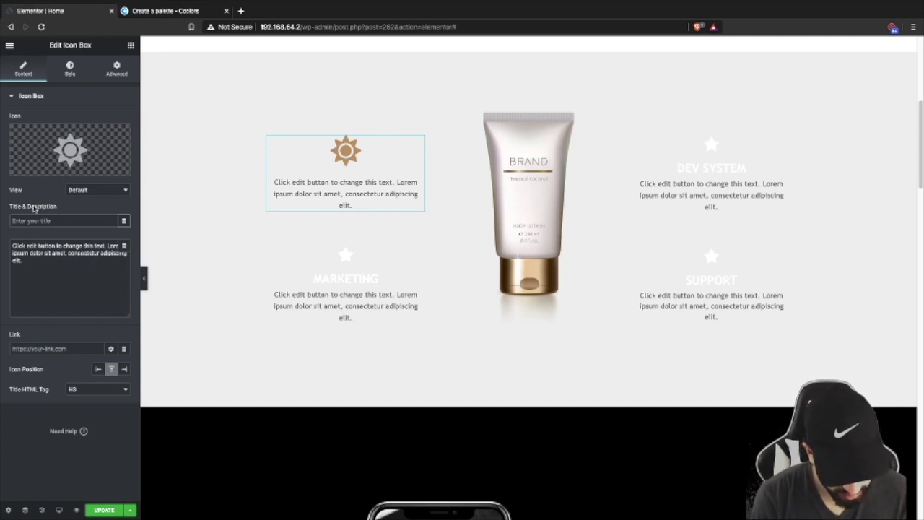
- Title the sun icon box '60 FPS' and delete its description's placeholder first sentence
text(60 FPS)
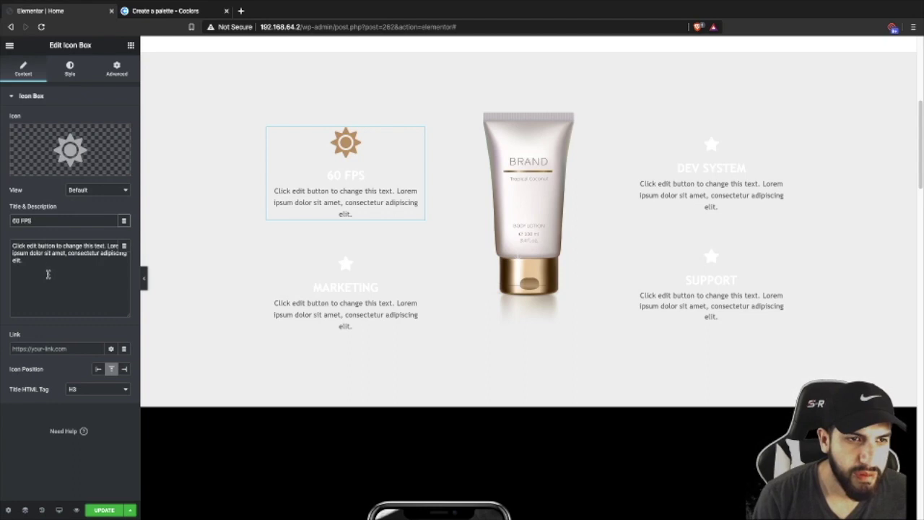
drag(106, 246, 2, 230)
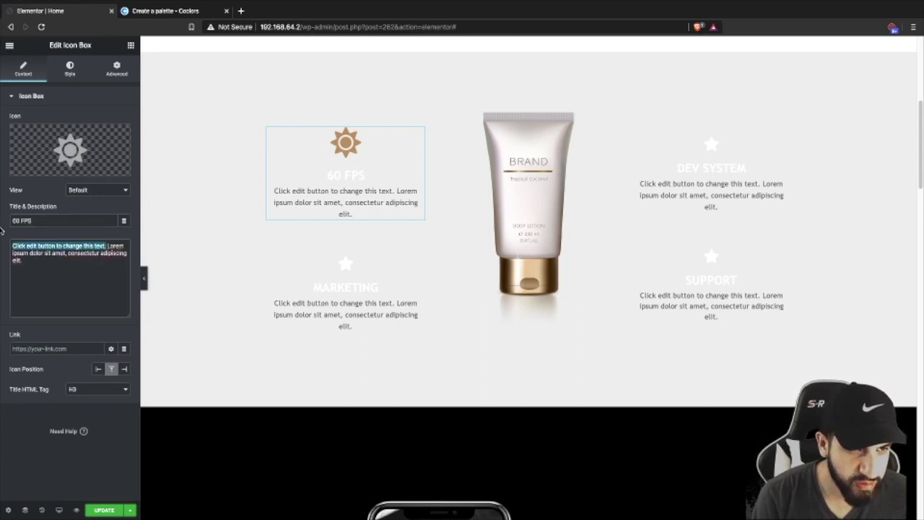
key(BackSpace)
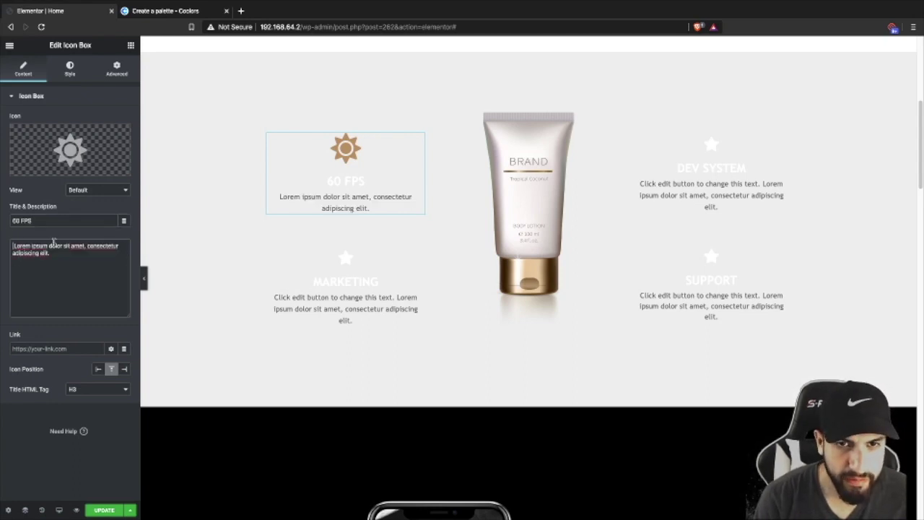
- Make the 60 FPS title and description text dark grey
click(69, 70)
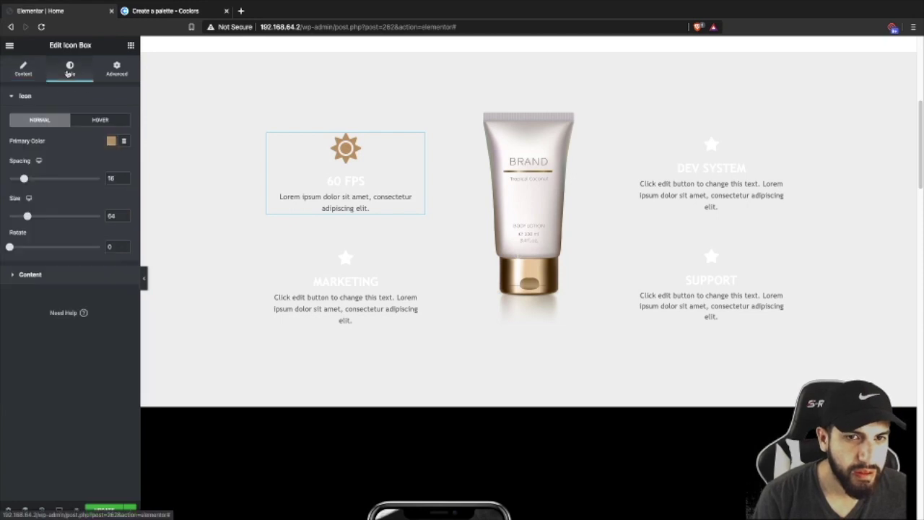
click(48, 275)
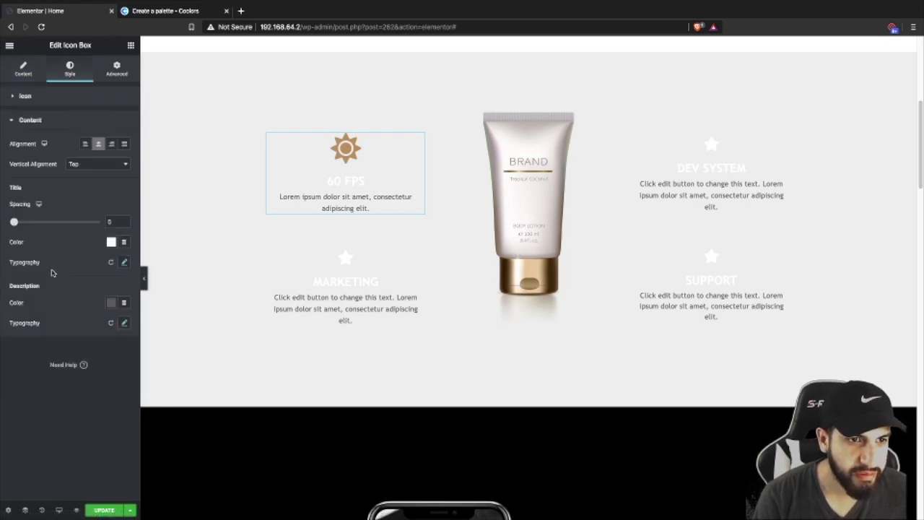
click(110, 303)
click(101, 236)
click(110, 243)
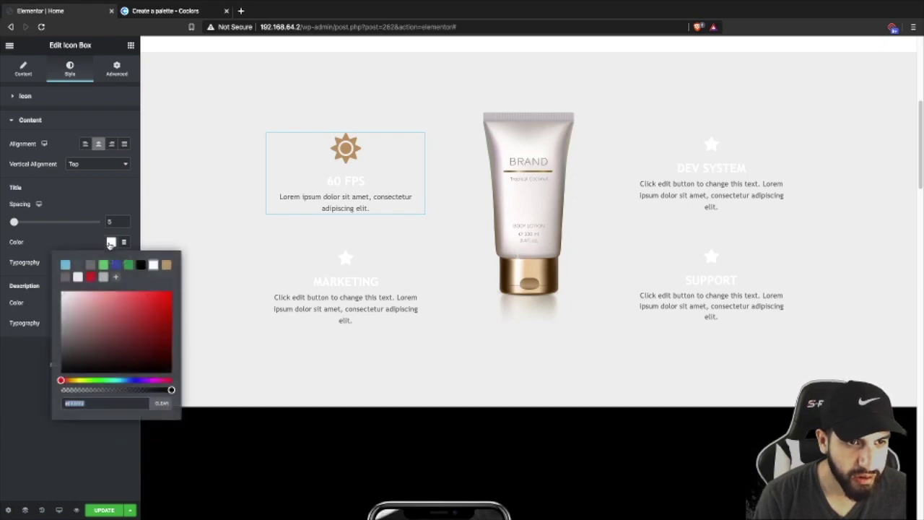
click(65, 277)
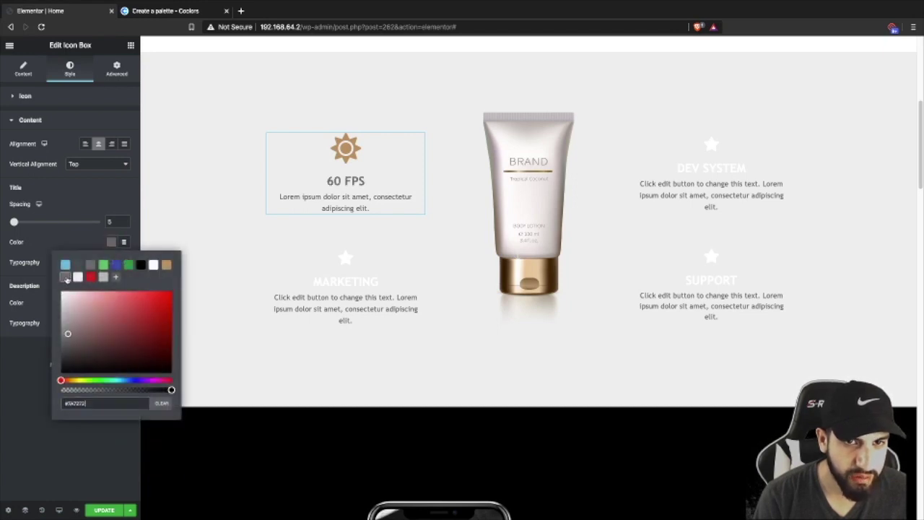
click(66, 230)
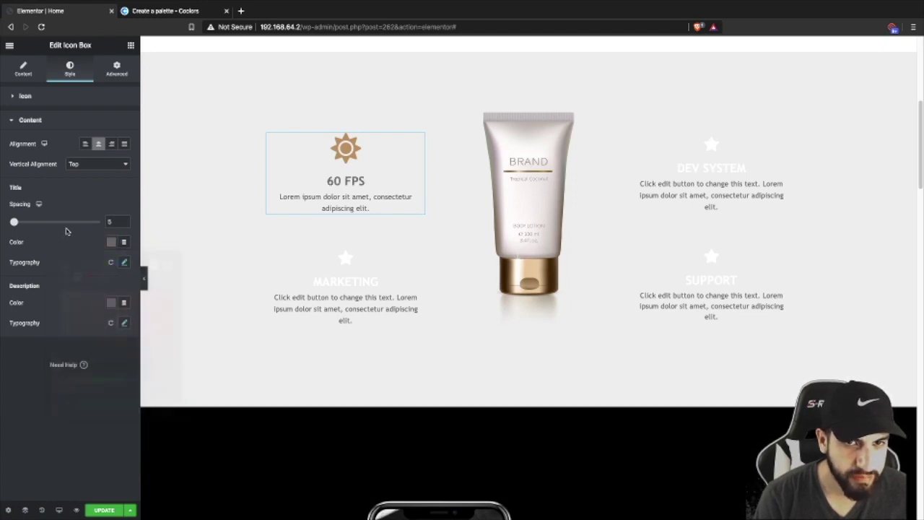
click(111, 303)
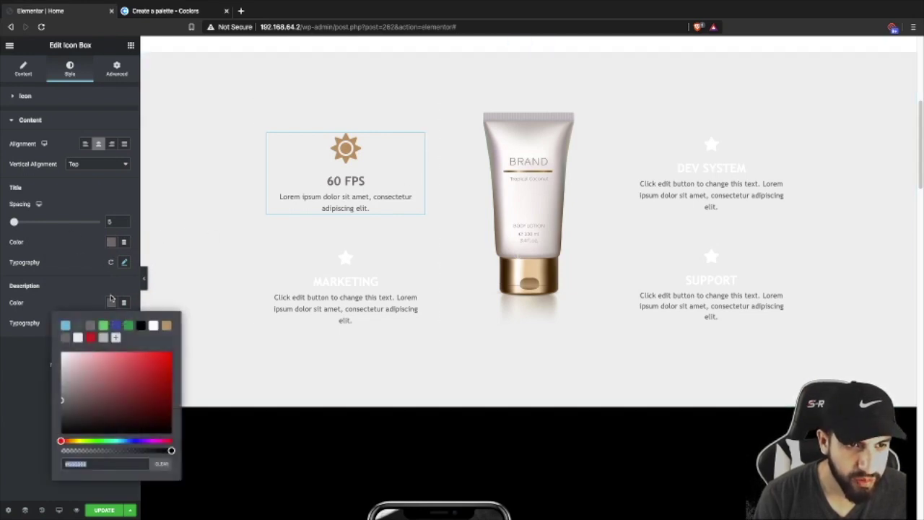
click(104, 337)
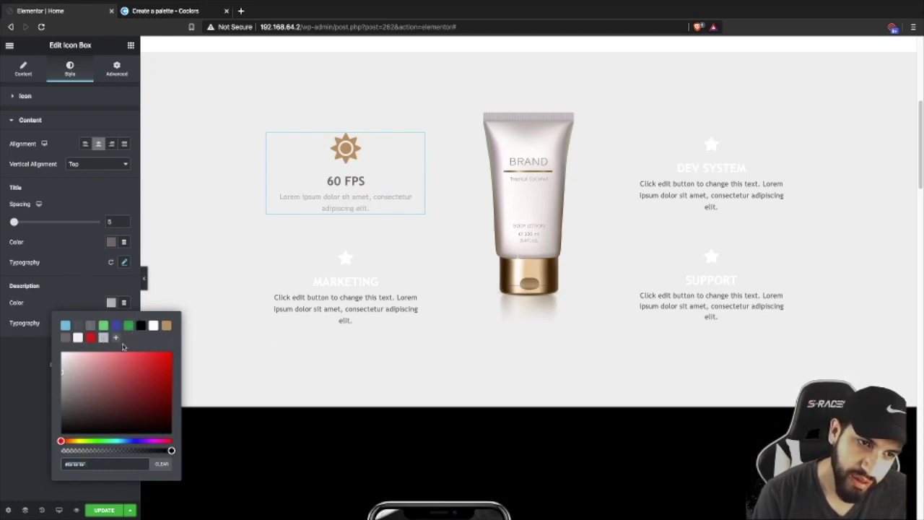
click(66, 339)
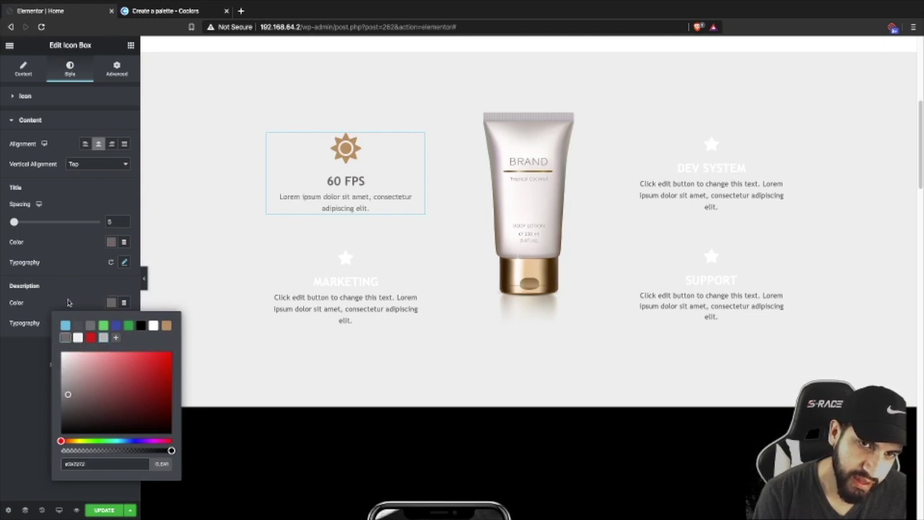
click(72, 251)
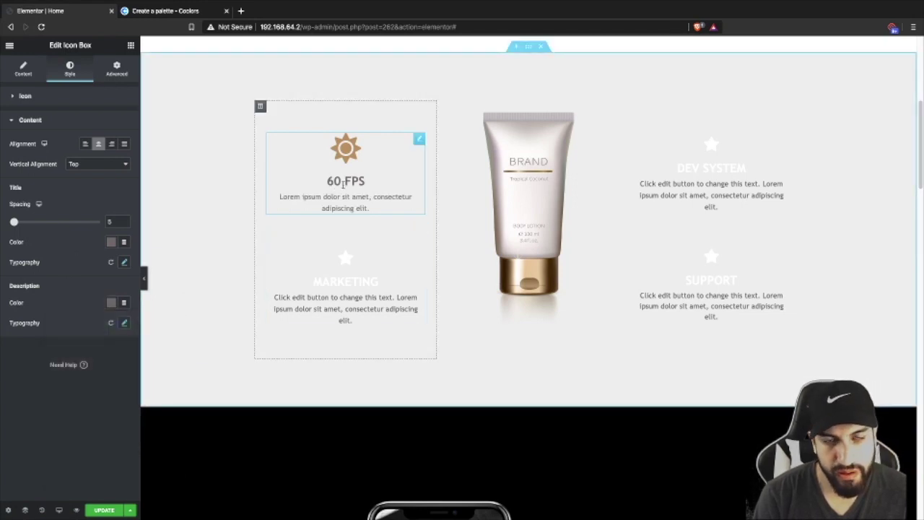
scroll(397, 223, down, 1)
- Replace the Marketing box's star with the Leaf icon from the Icon Library
click(369, 259)
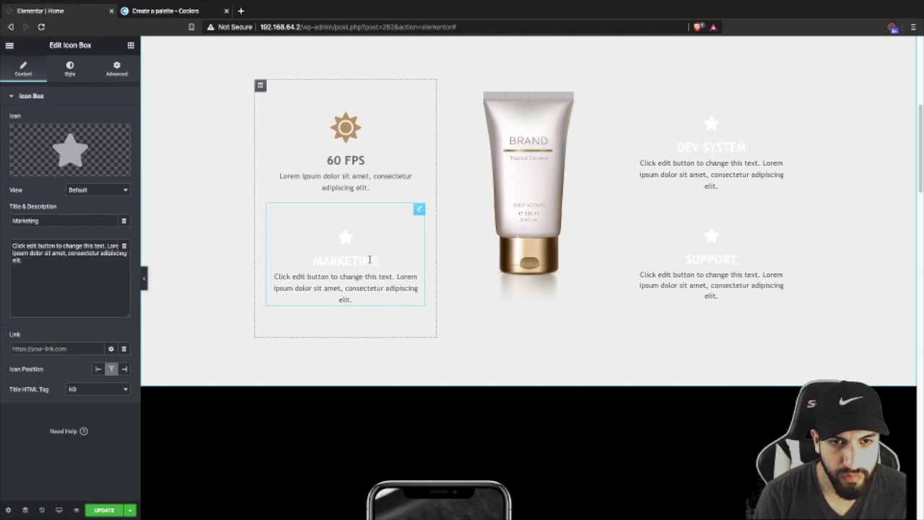
click(70, 149)
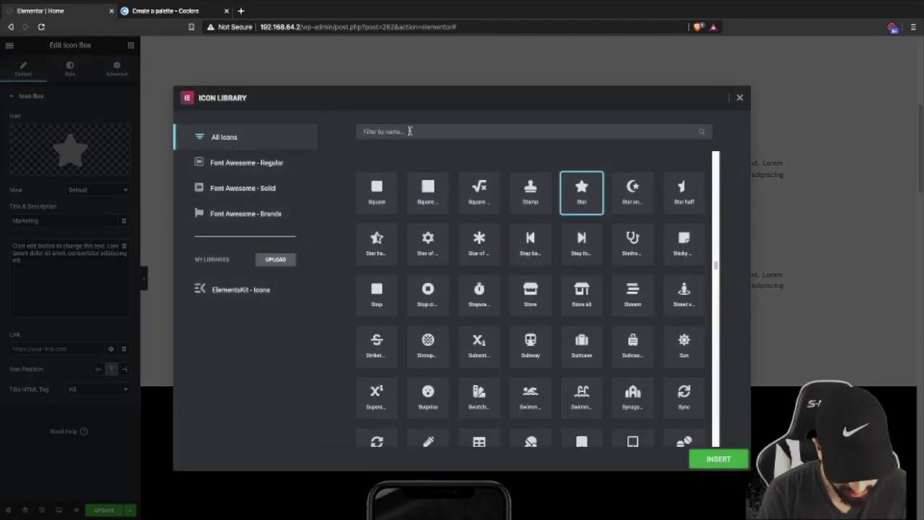
text(leaf)
click(377, 191)
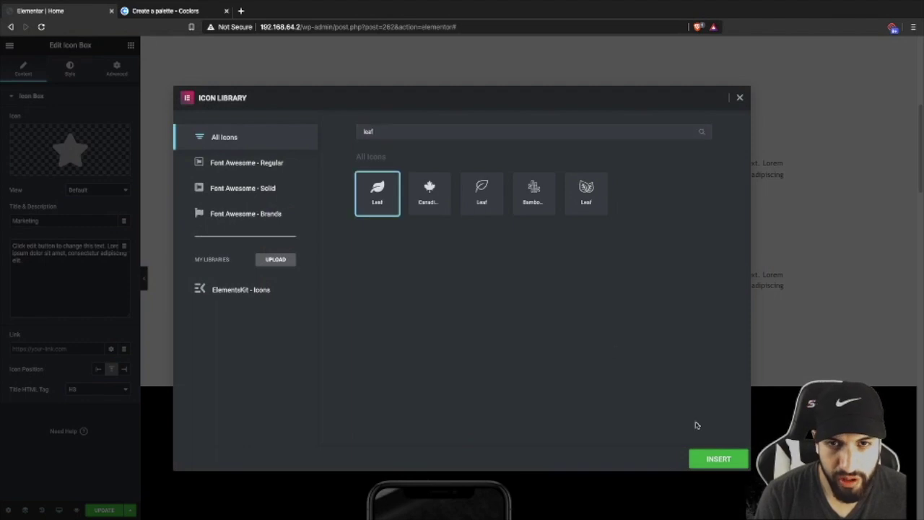
click(713, 458)
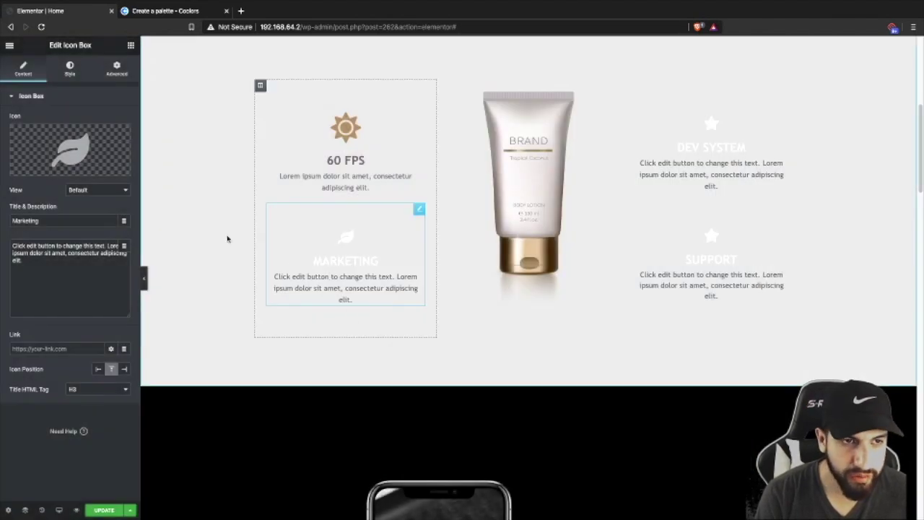
mouse_move(75, 147)
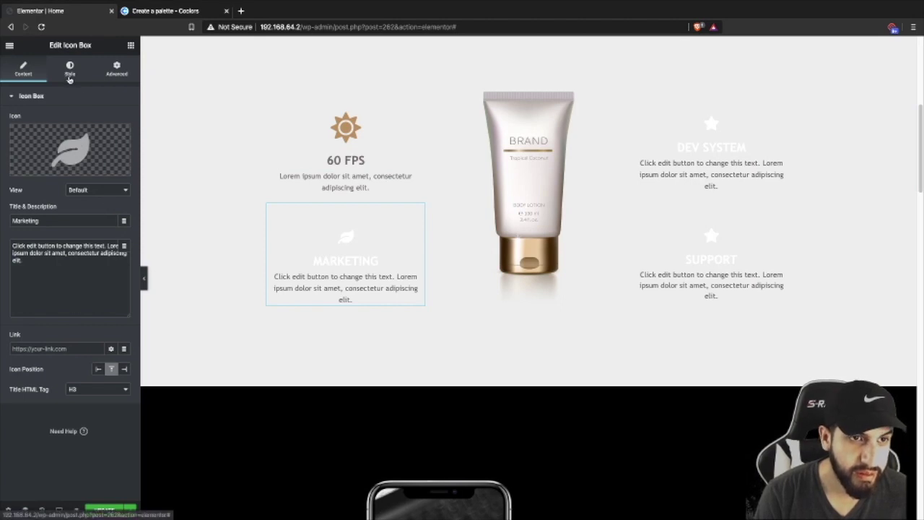
- Delete the description's placeholder first sentence and retitle the box Tropical
drag(106, 246, 3, 232)
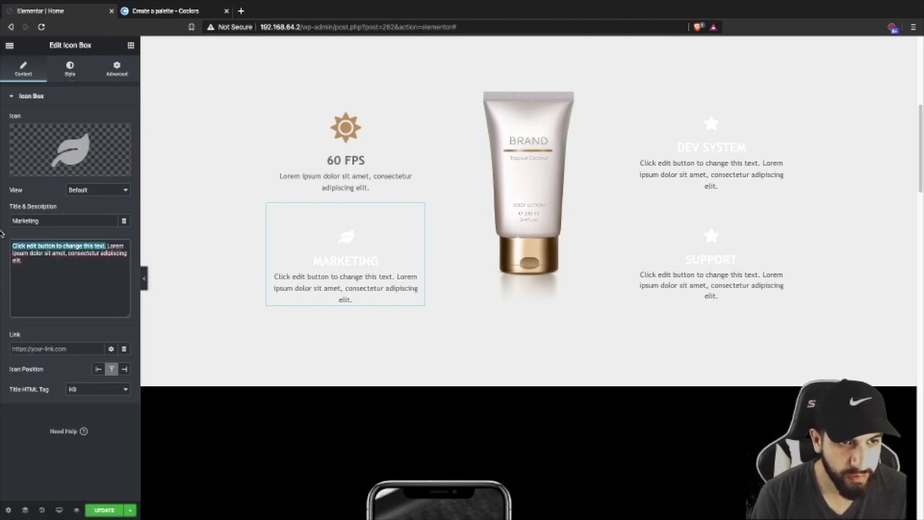
key(BackSpace)
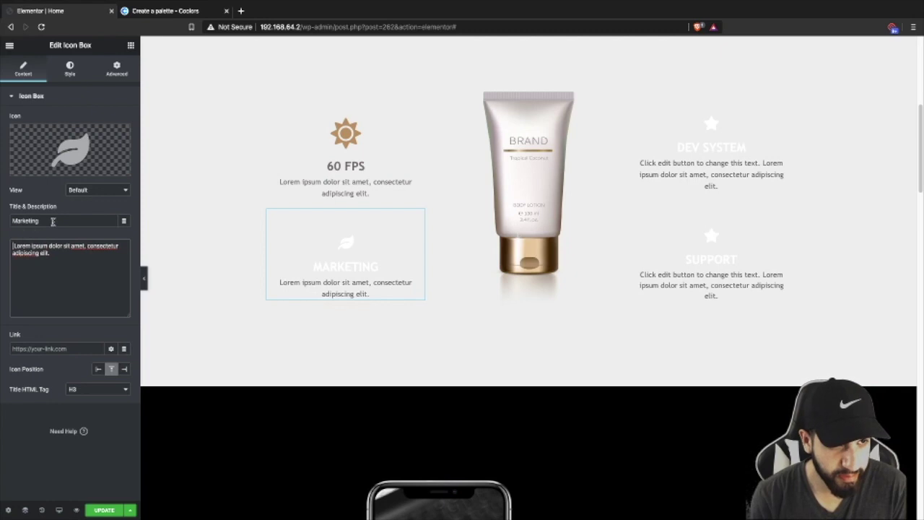
triple_click(69, 221)
key(BackSpace)
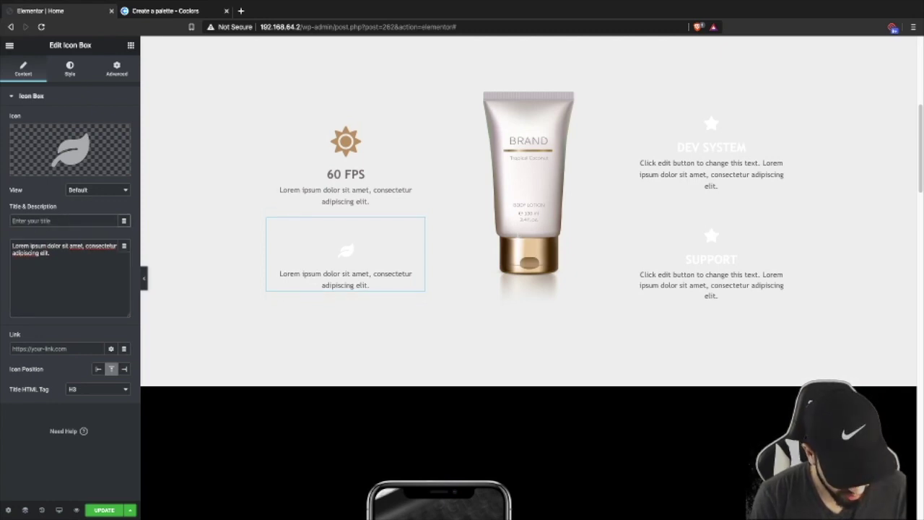
text(Th)
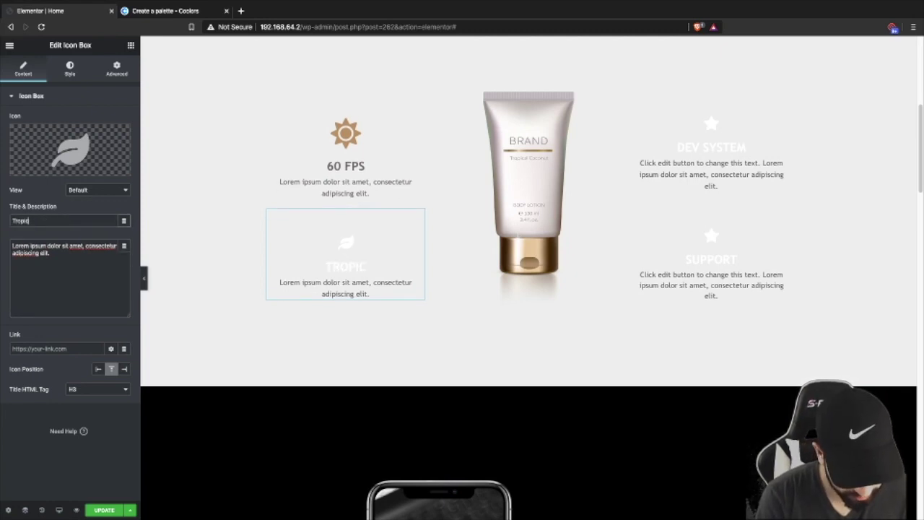
- Make the leaf icon tan at size 53 and the Tropical title dark grey
click(67, 75)
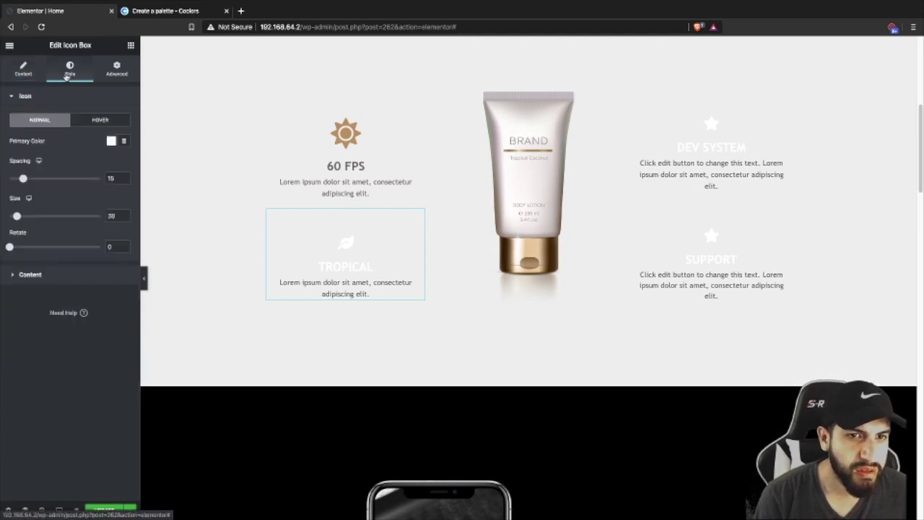
click(109, 141)
click(166, 163)
click(78, 149)
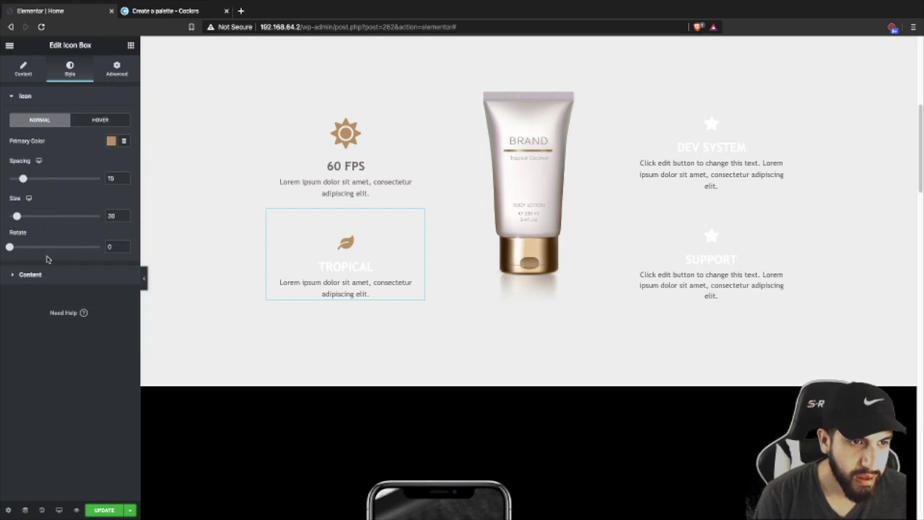
click(30, 275)
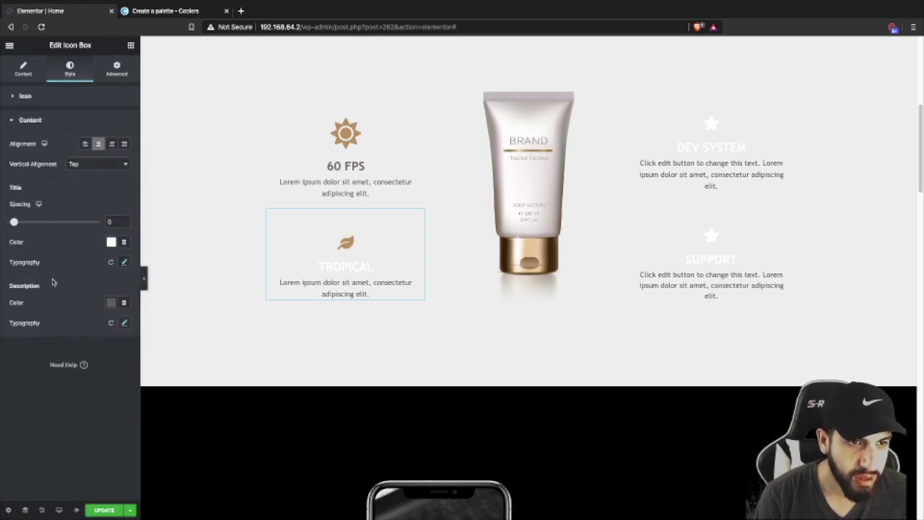
click(40, 103)
drag(17, 217, 24, 218)
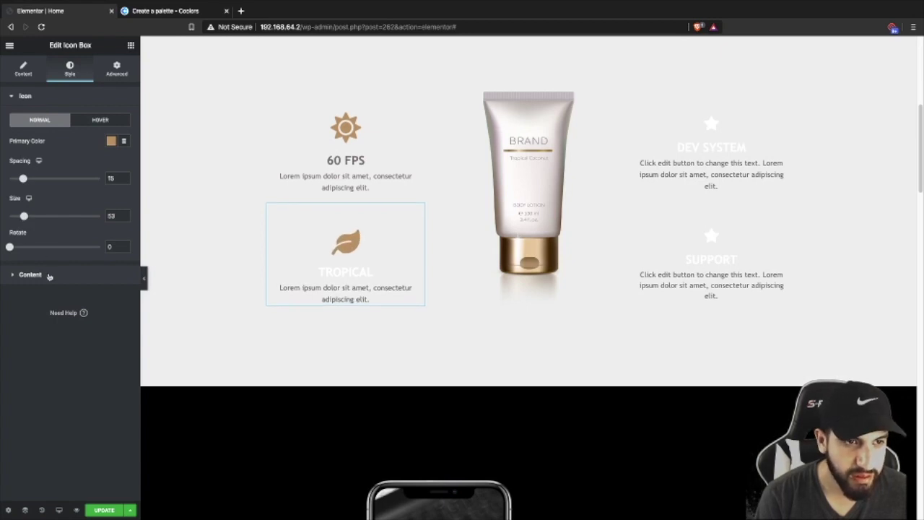
click(32, 275)
click(111, 243)
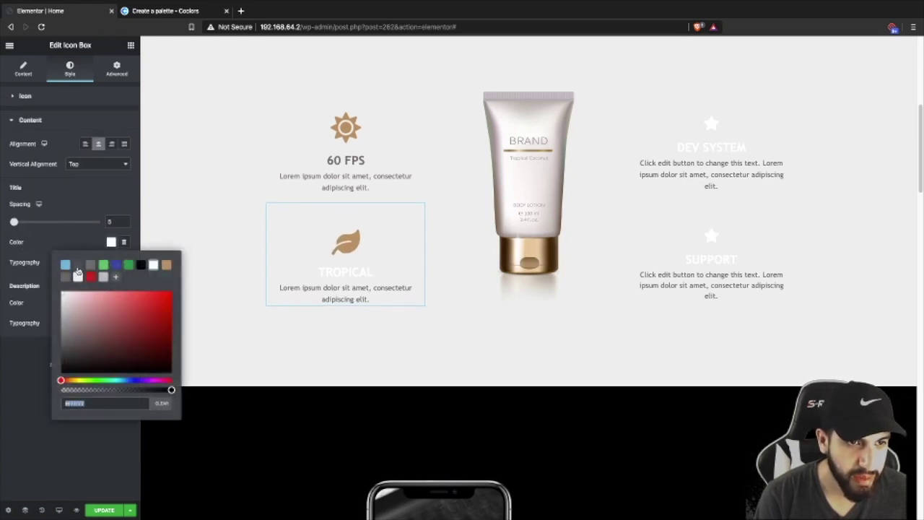
click(65, 276)
click(75, 238)
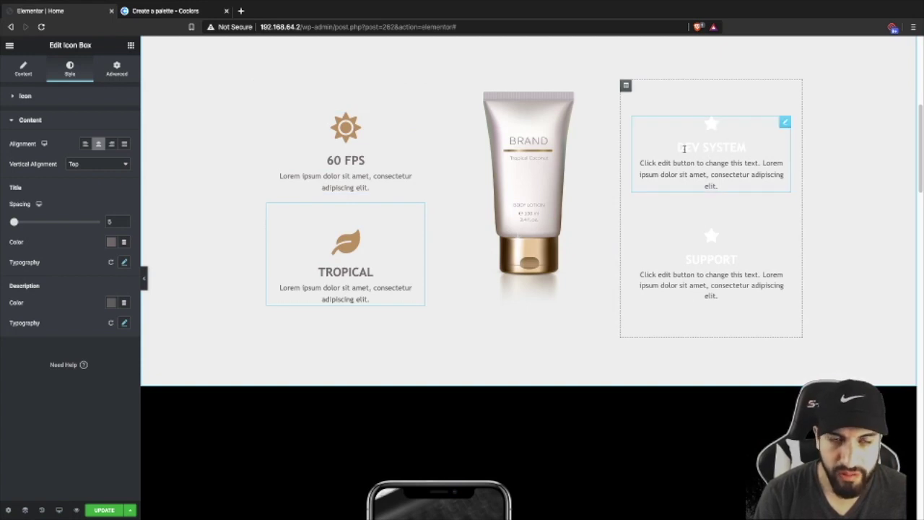
- Copy the 60 FPS box's styling and paste it onto Dev System, Tropical and Support
right_click(365, 150)
click(394, 191)
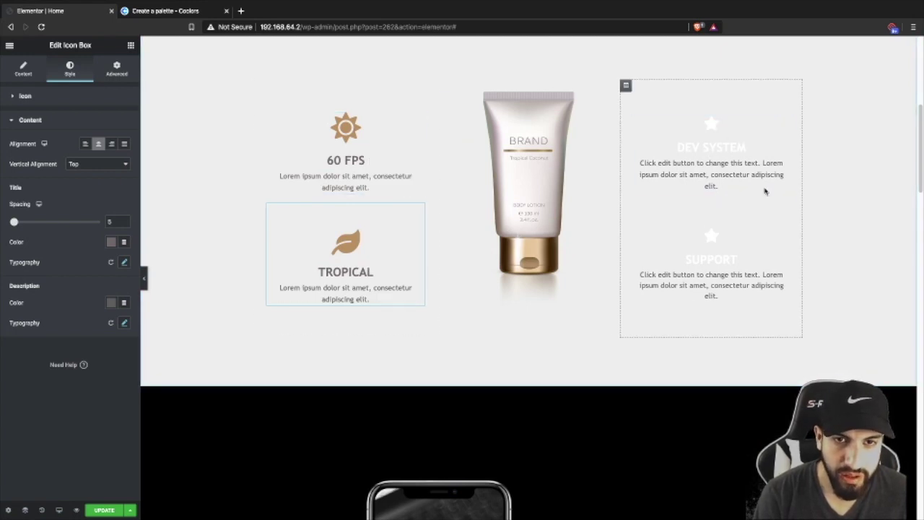
right_click(762, 164)
click(784, 231)
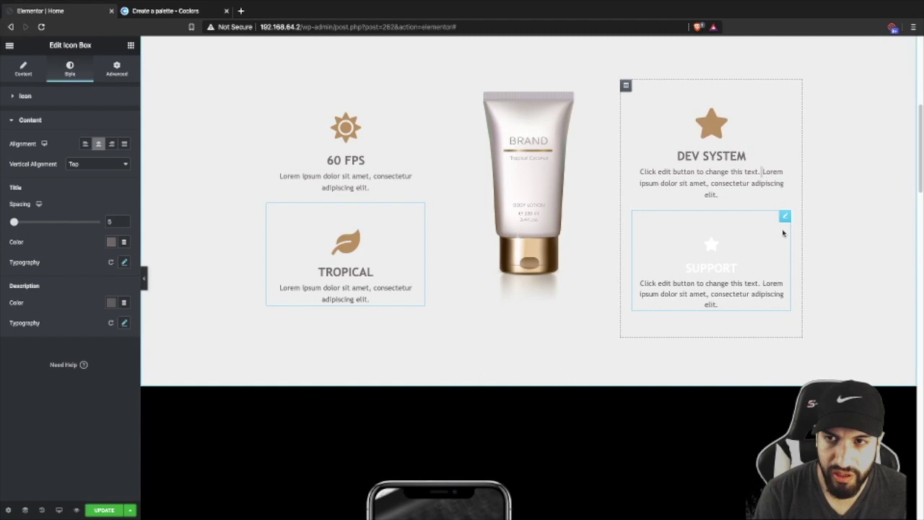
right_click(330, 260)
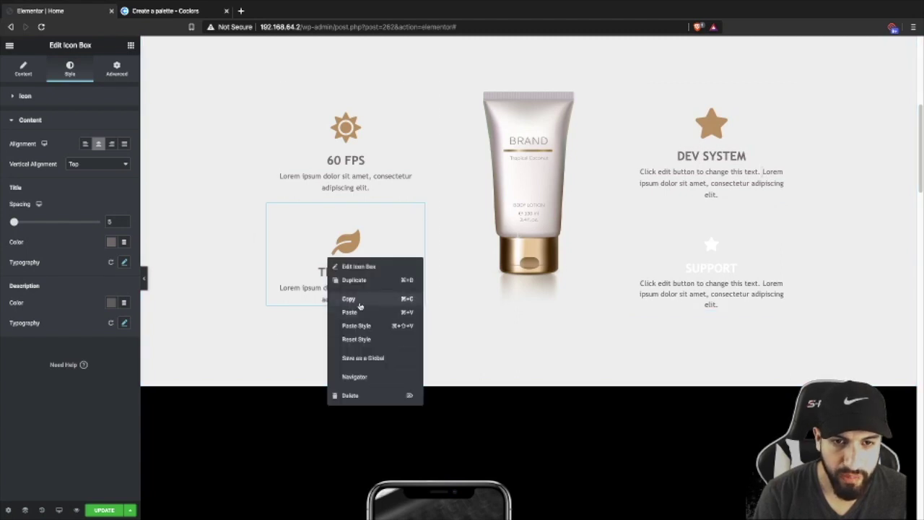
click(355, 325)
right_click(721, 257)
click(749, 322)
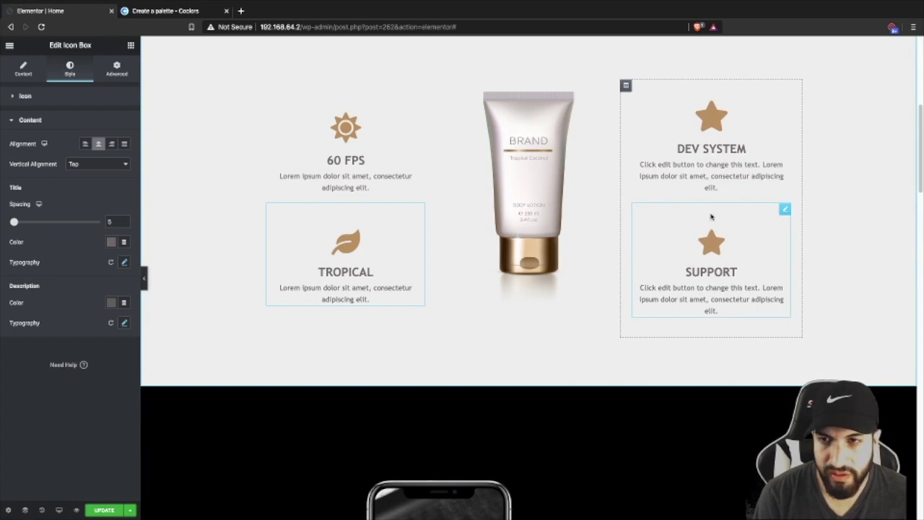
- Delete the placeholder first sentence from the Support and Dev System descriptions
click(716, 271)
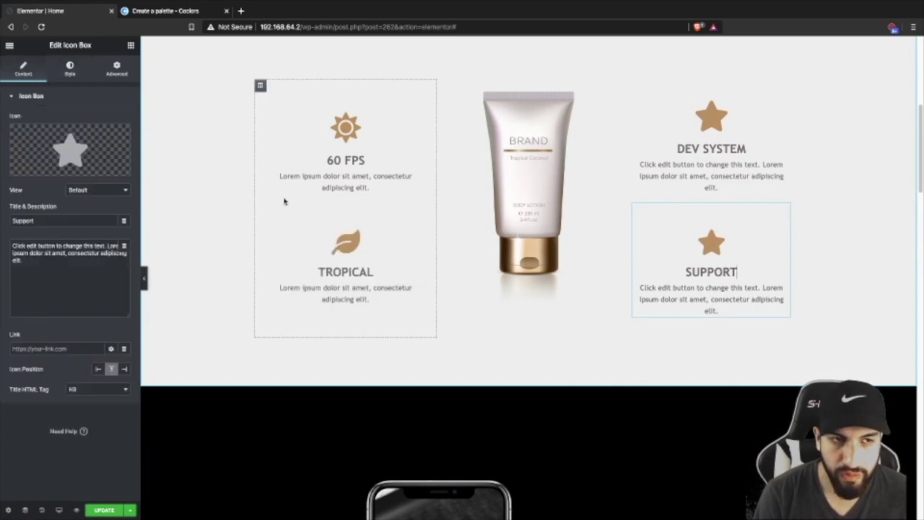
drag(107, 249, 13, 246)
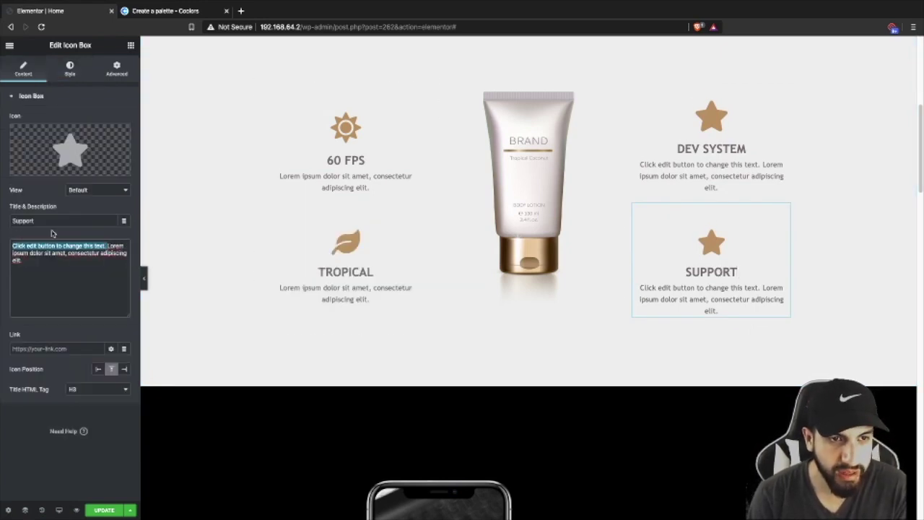
key(BackSpace)
click(699, 167)
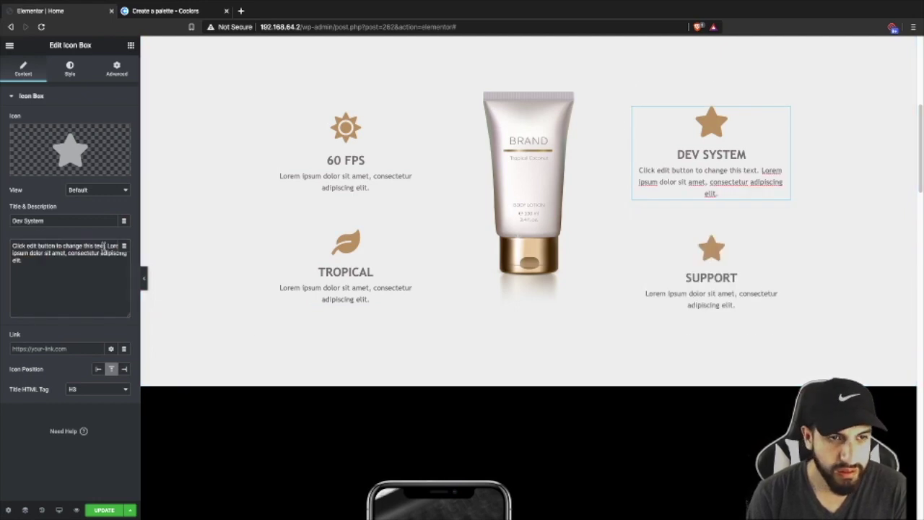
drag(107, 246, 4, 241)
key(BackSpace)
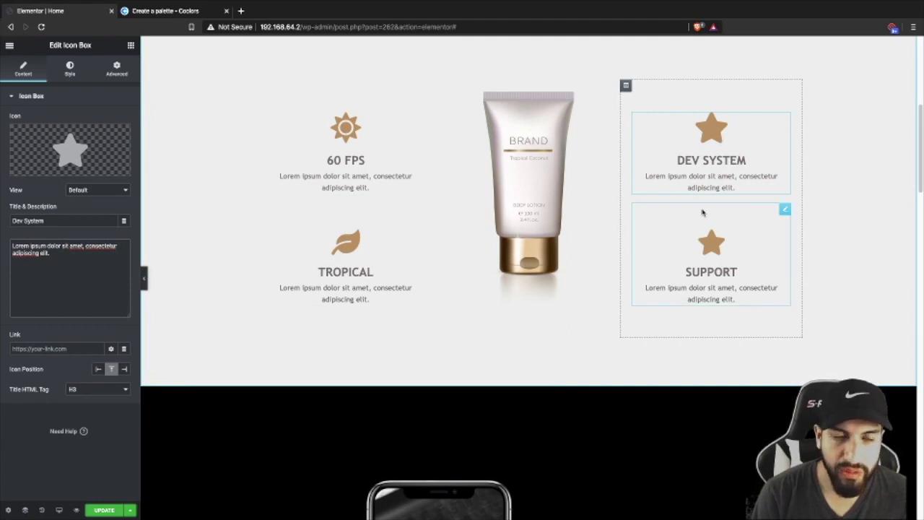
- Replace the phone image with coco-grouped.png from the Media Library
scroll(743, 220, down, 2)
scroll(748, 216, up, 2)
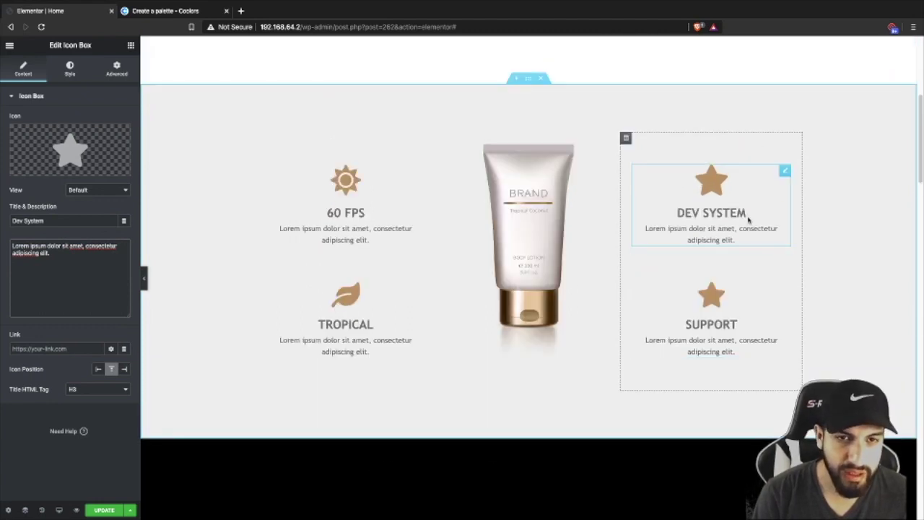
scroll(650, 260, down, 1)
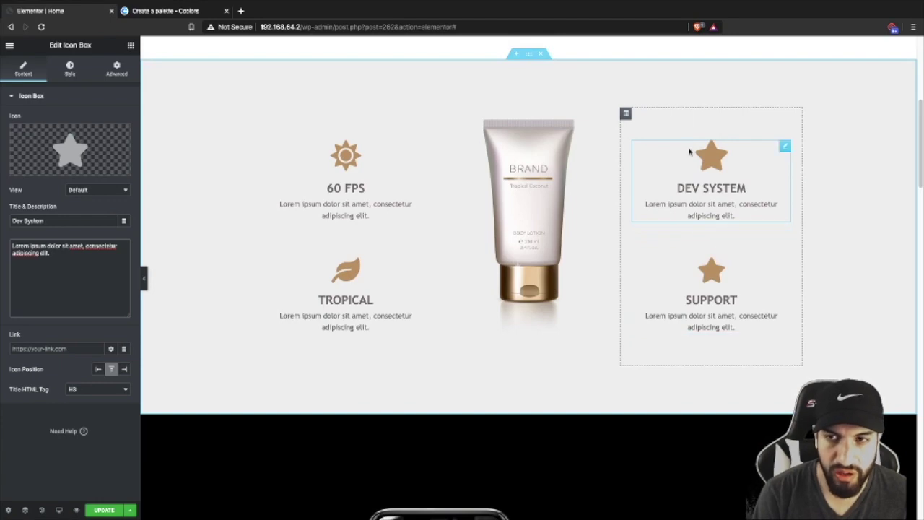
scroll(583, 234, down, 1)
scroll(593, 240, up, 2)
scroll(596, 239, down, 2)
scroll(596, 240, up, 5)
scroll(598, 238, down, 7)
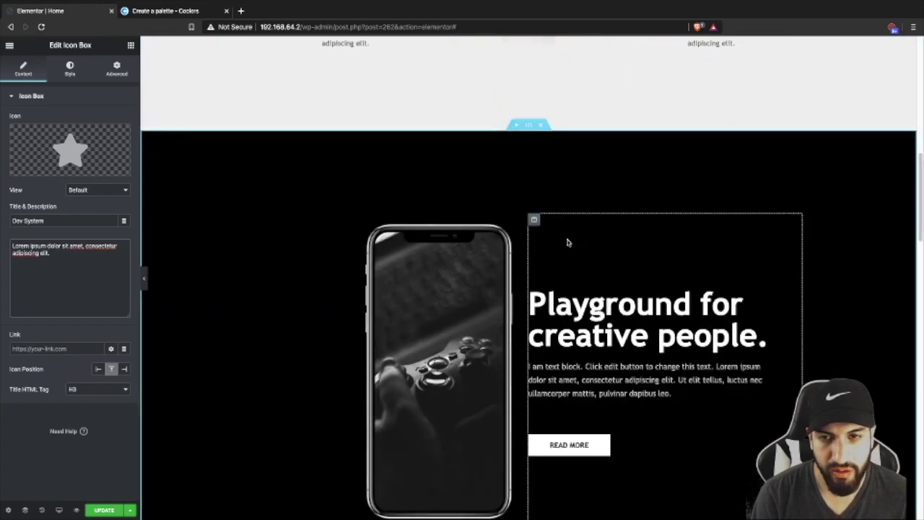
scroll(567, 238, down, 3)
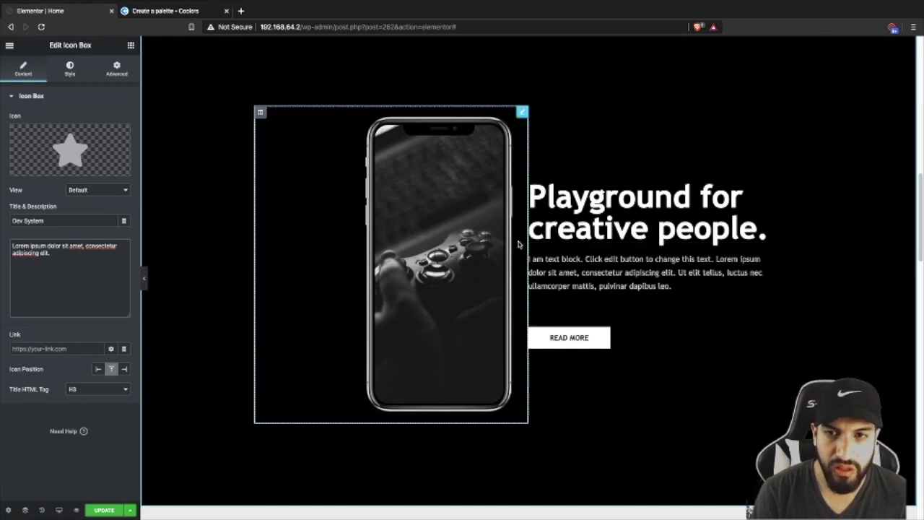
click(440, 226)
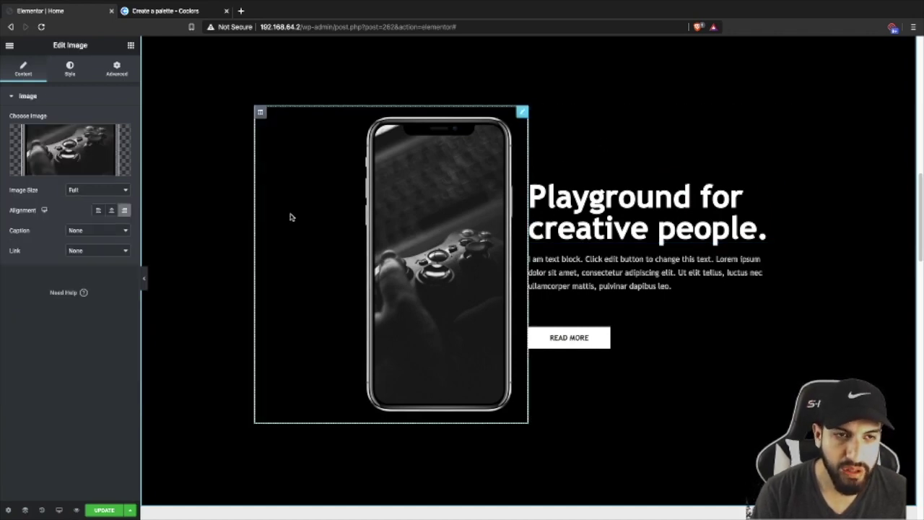
click(67, 147)
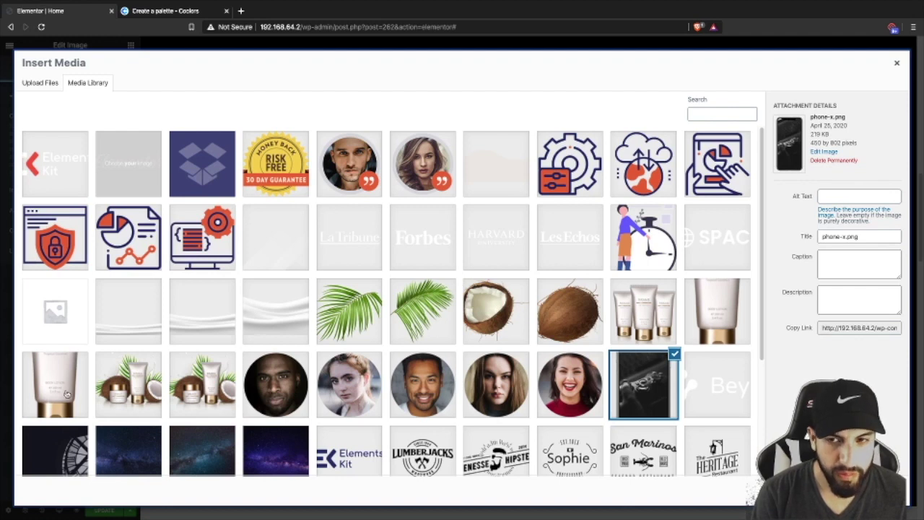
click(631, 317)
click(862, 496)
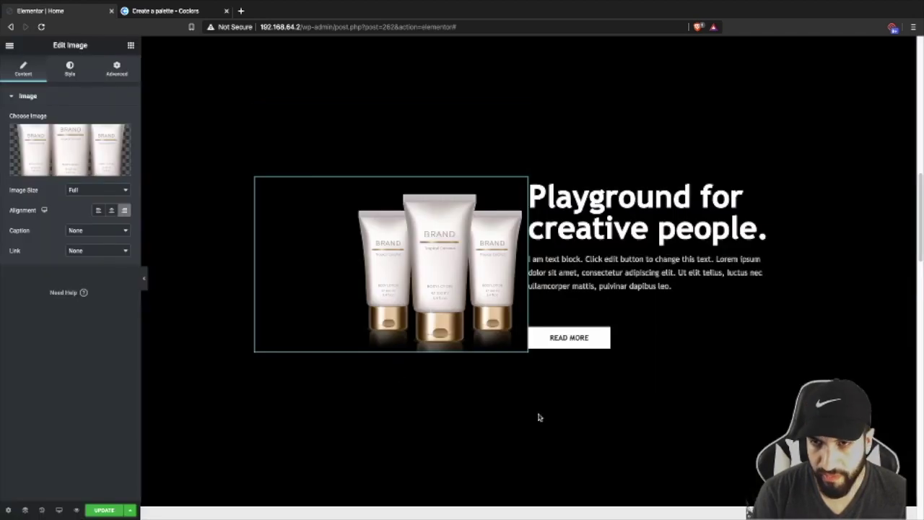
- Change the 'Playground for creative people' heading to 'Coco Cream'
click(577, 210)
drag(98, 143, 2, 113)
key(BackSpace)
text(Coco)
key(BackSpace)
text(co Cream)
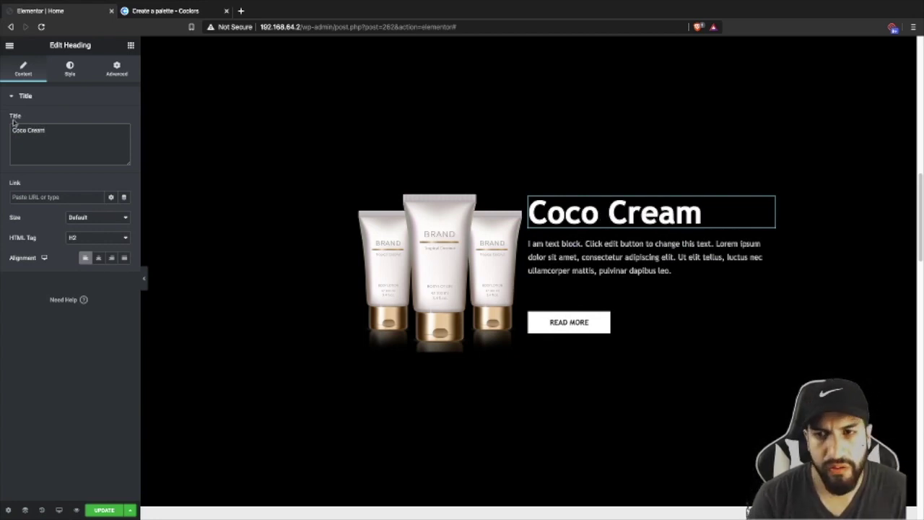
scroll(558, 221, up, 4)
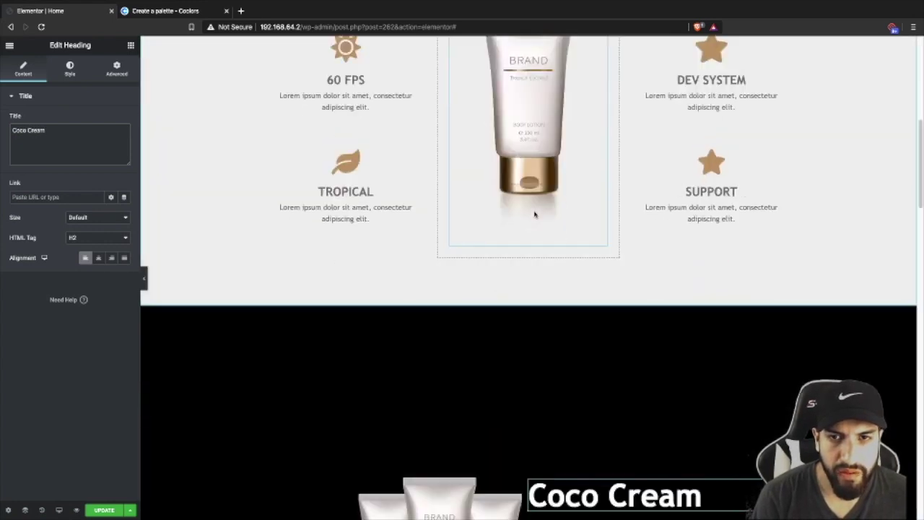
scroll(548, 220, down, 4)
scroll(560, 220, up, 4)
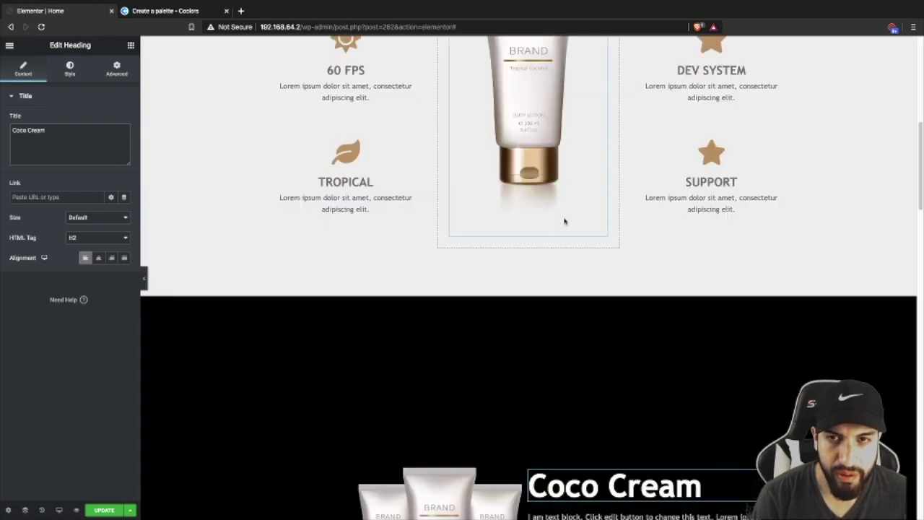
scroll(564, 221, up, 4)
scroll(564, 221, down, 7)
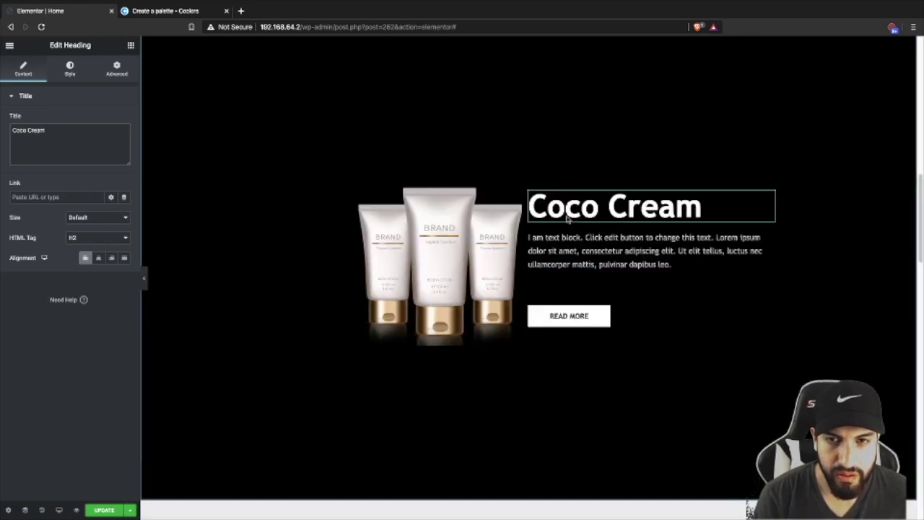
scroll(567, 217, up, 2)
scroll(568, 217, down, 3)
scroll(556, 209, up, 3)
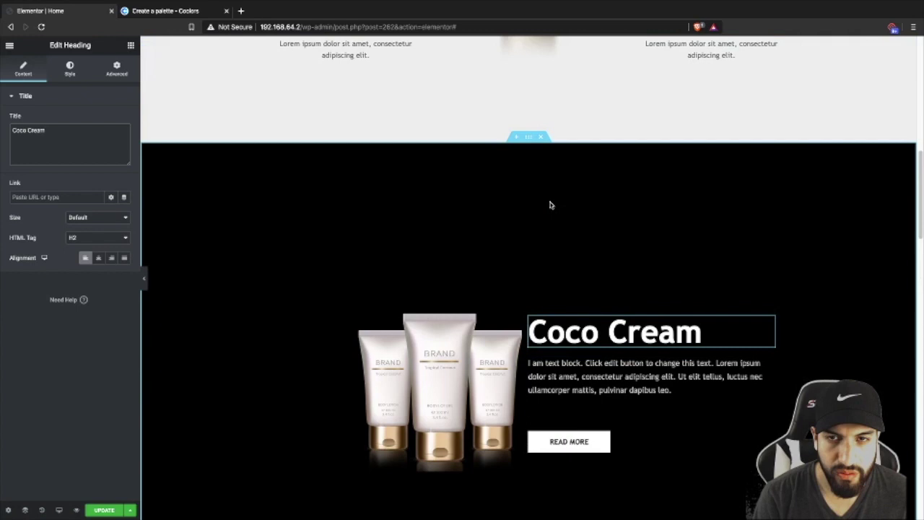
- Set the Coco Cream section's background colour to white
click(528, 136)
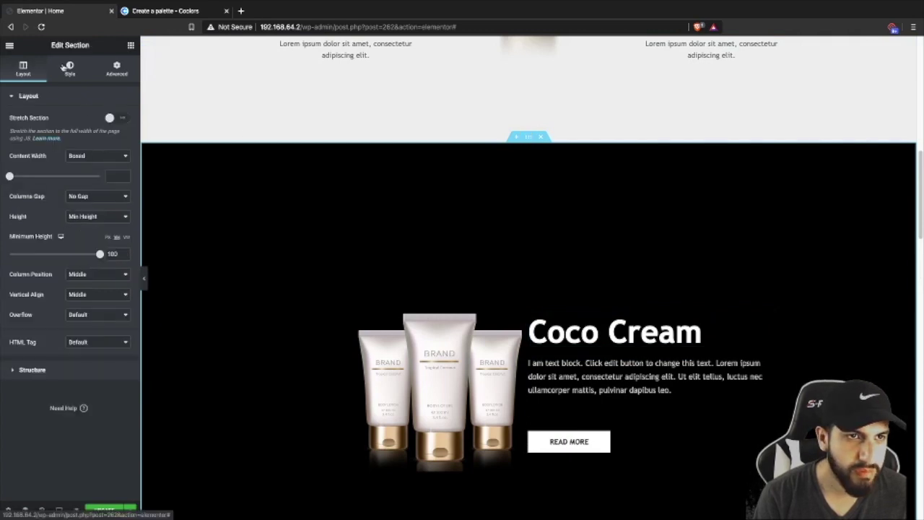
click(70, 69)
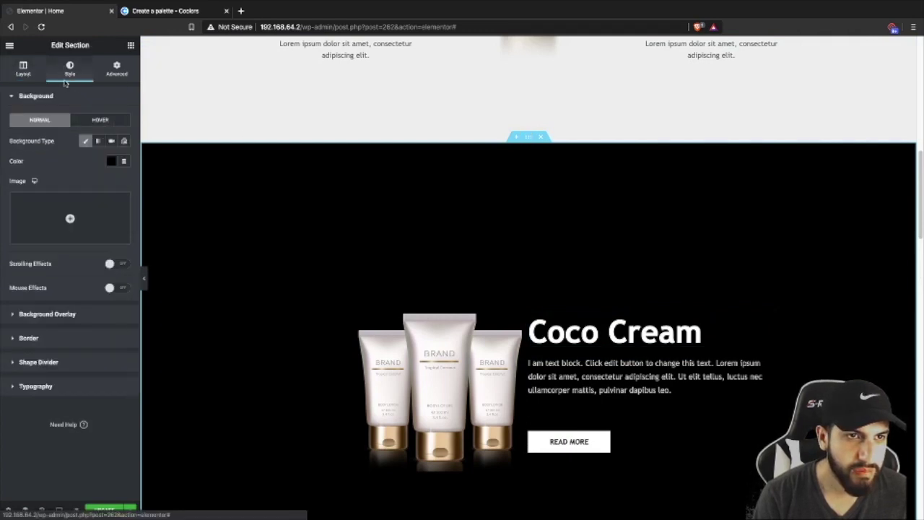
click(110, 161)
click(153, 184)
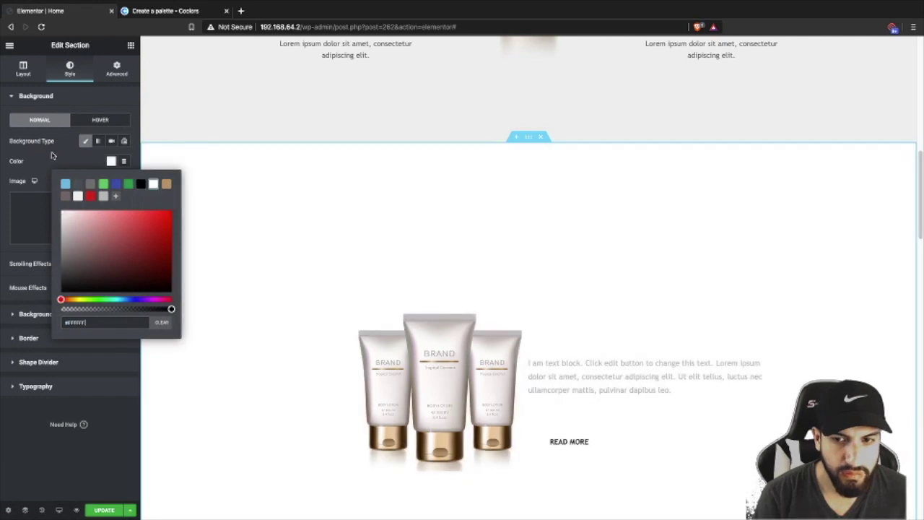
- Set the Coco Cream heading's text colour to dark grey
scroll(583, 252, down, 1)
click(580, 237)
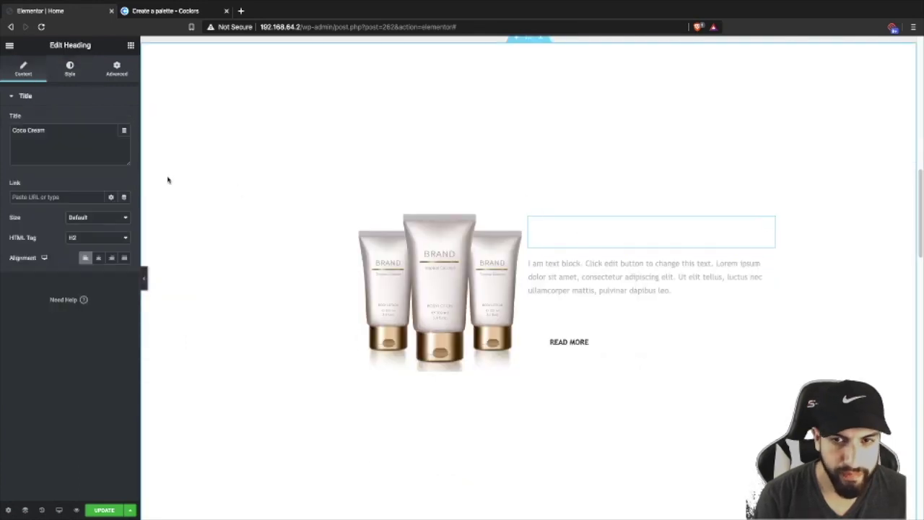
click(69, 69)
click(111, 120)
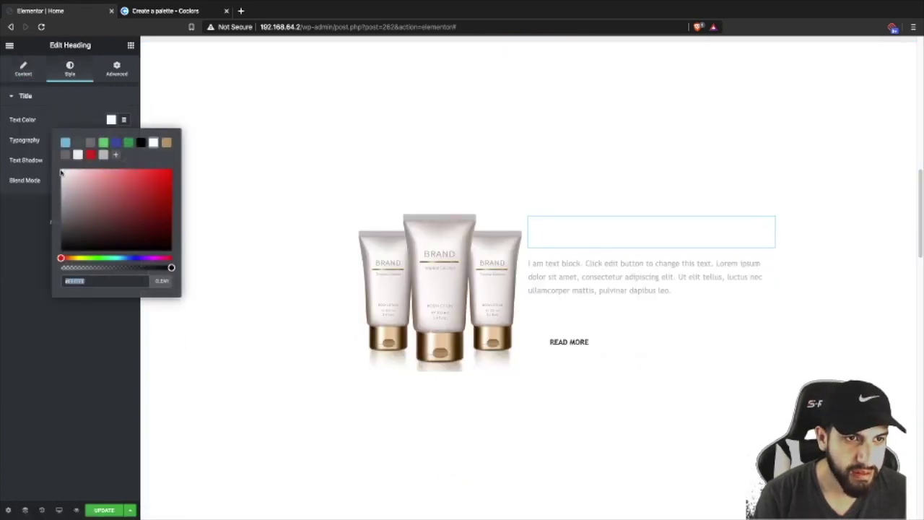
click(66, 156)
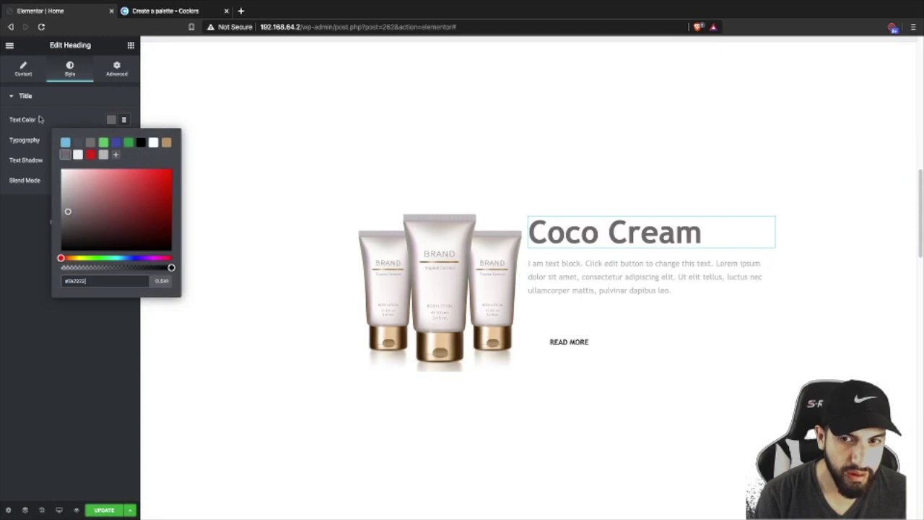
click(635, 287)
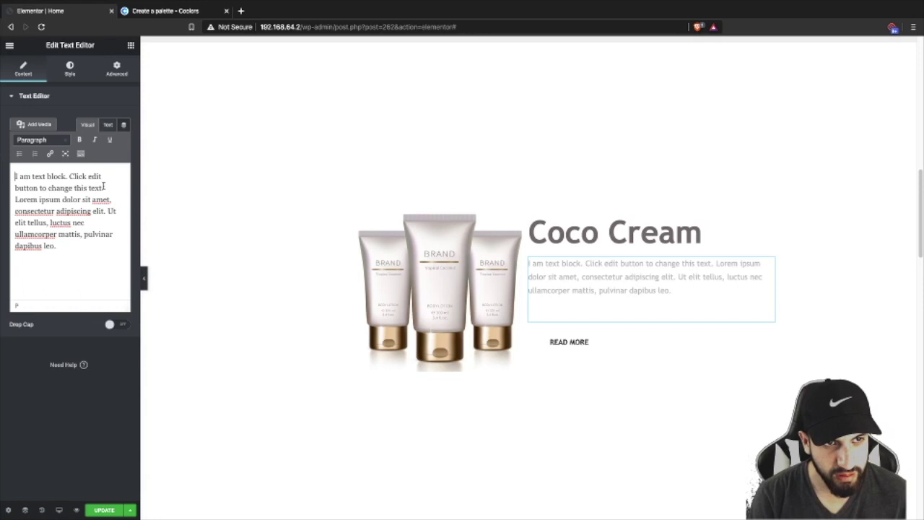
- Delete the placeholder first sentence from the Coco Cream paragraph
drag(101, 186, 15, 176)
key(BackSpace)
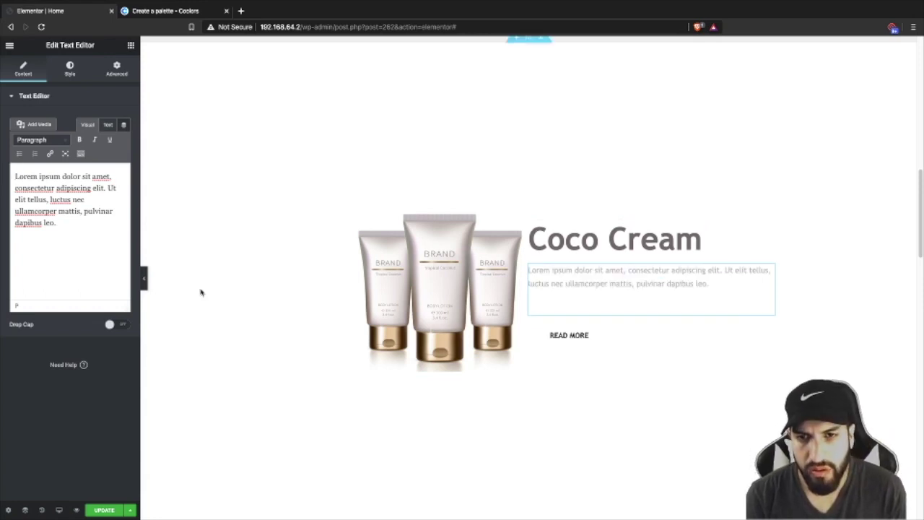
scroll(437, 243, up, 8)
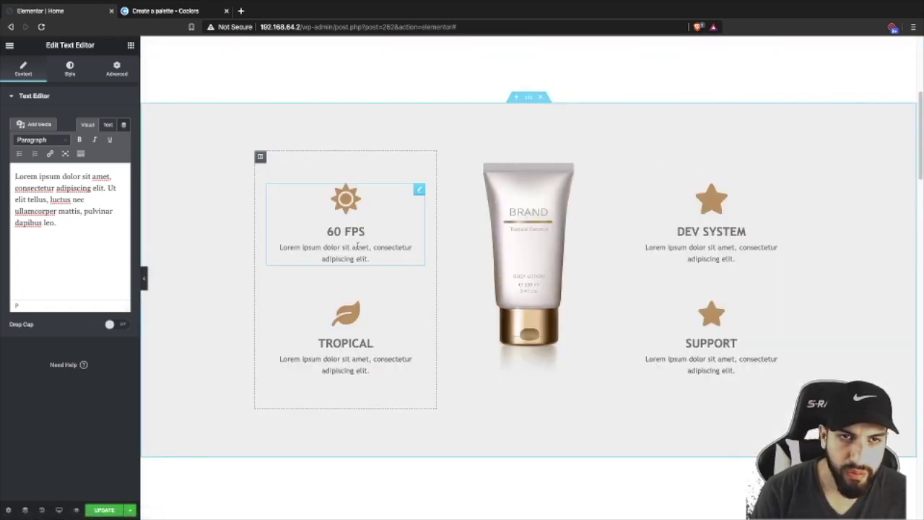
scroll(357, 247, up, 4)
- Paste the Buy Now button's tan style onto the Read More button
right_click(350, 255)
click(382, 298)
scroll(544, 341, down, 10)
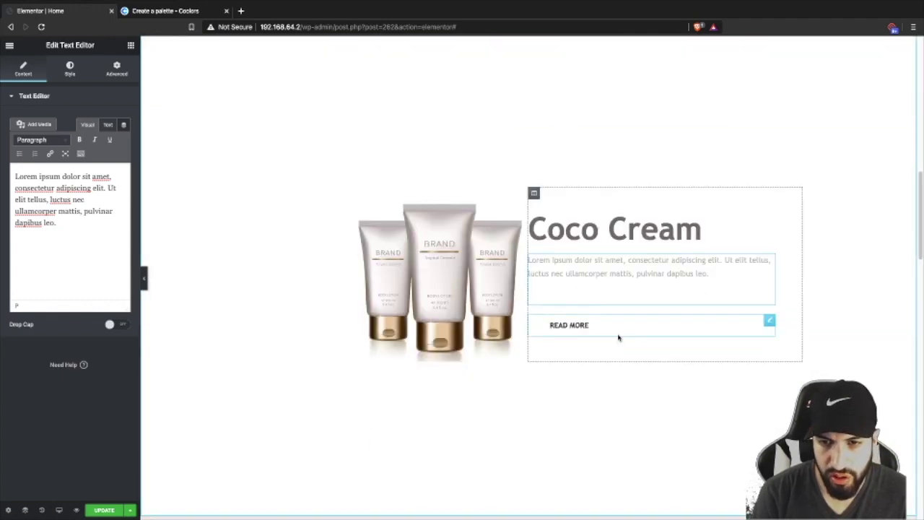
right_click(619, 339)
click(644, 404)
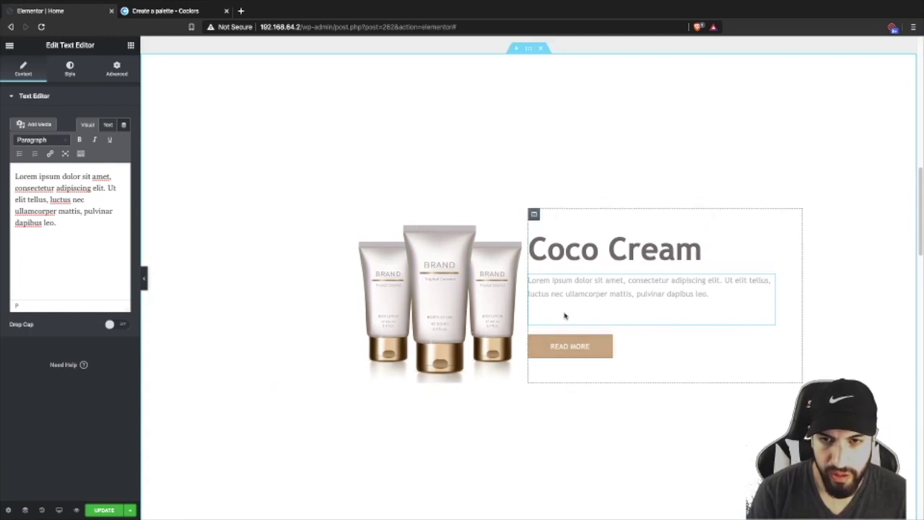
right_click(590, 249)
click(619, 251)
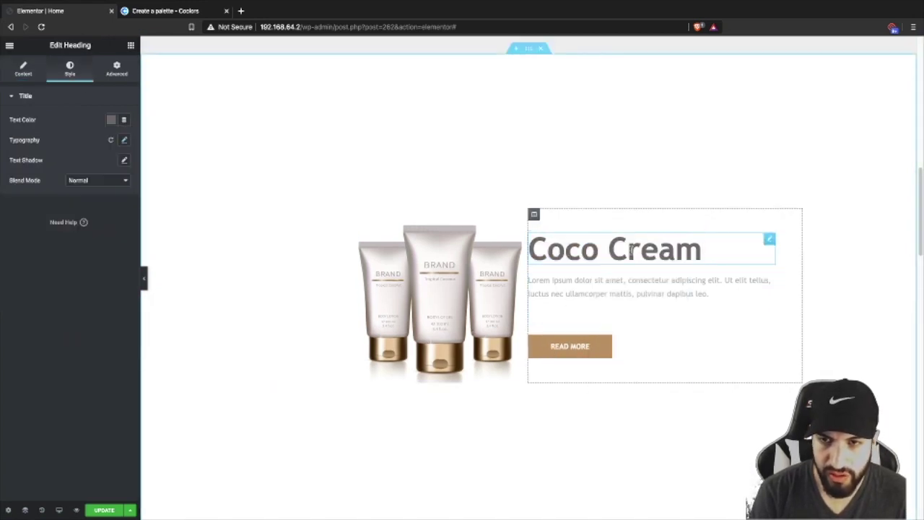
right_click(633, 249)
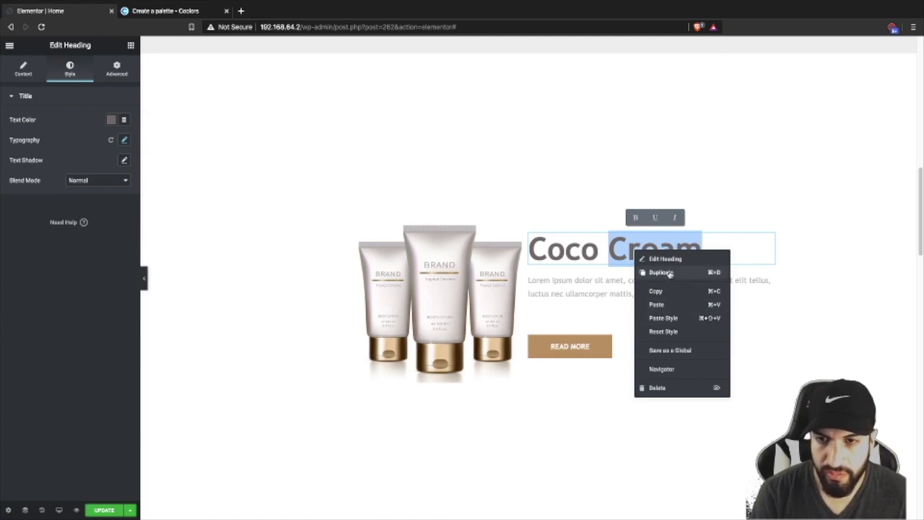
- Duplicate the Coco Cream heading and change the copy's text to '$15'
click(669, 273)
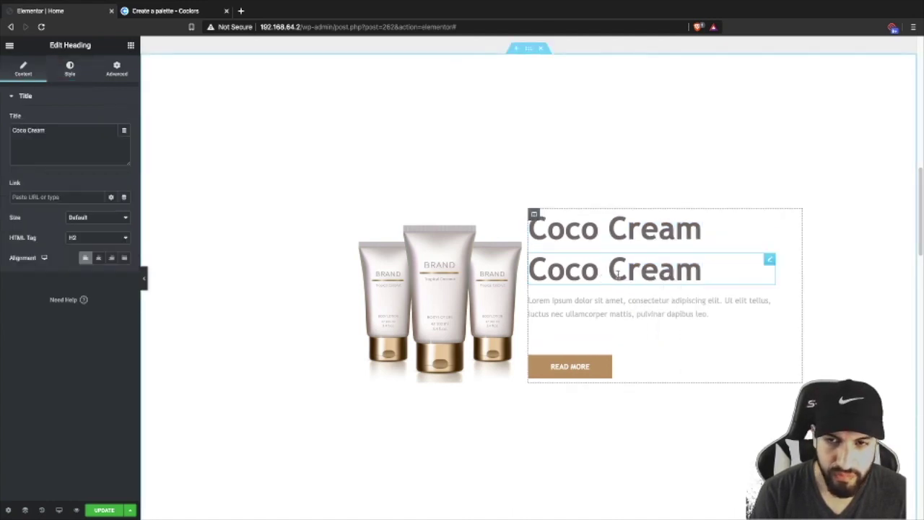
drag(717, 272, 532, 264)
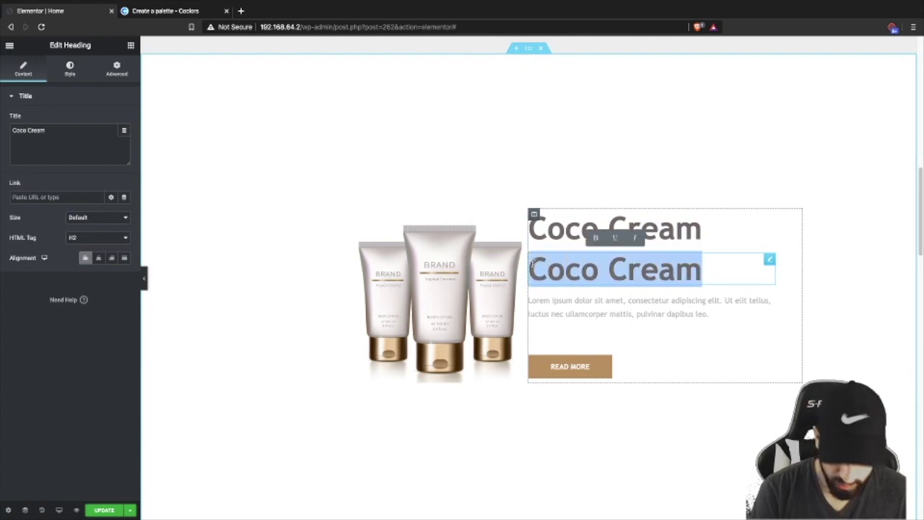
key(BackSpace)
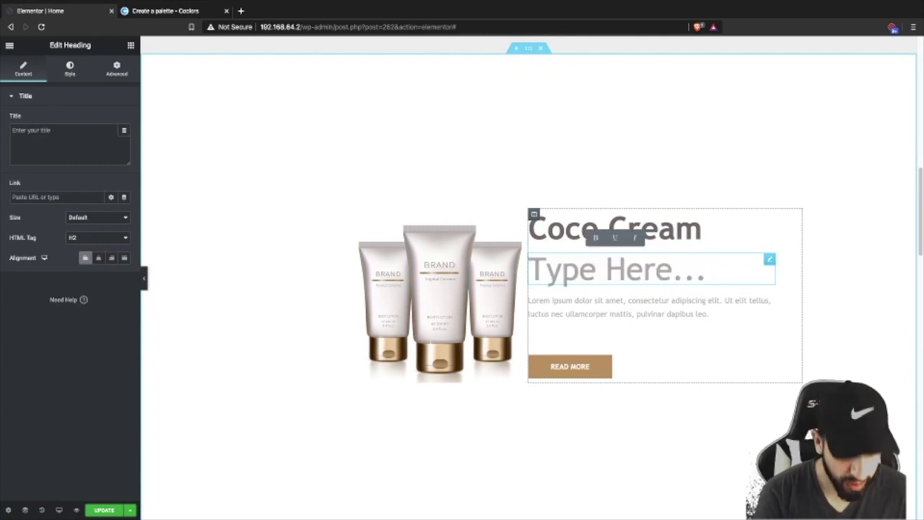
text($)
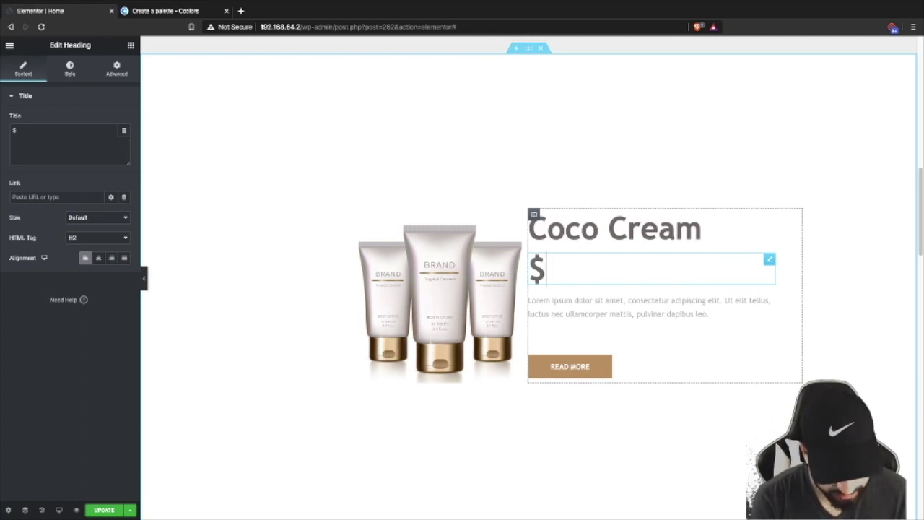
text(15)
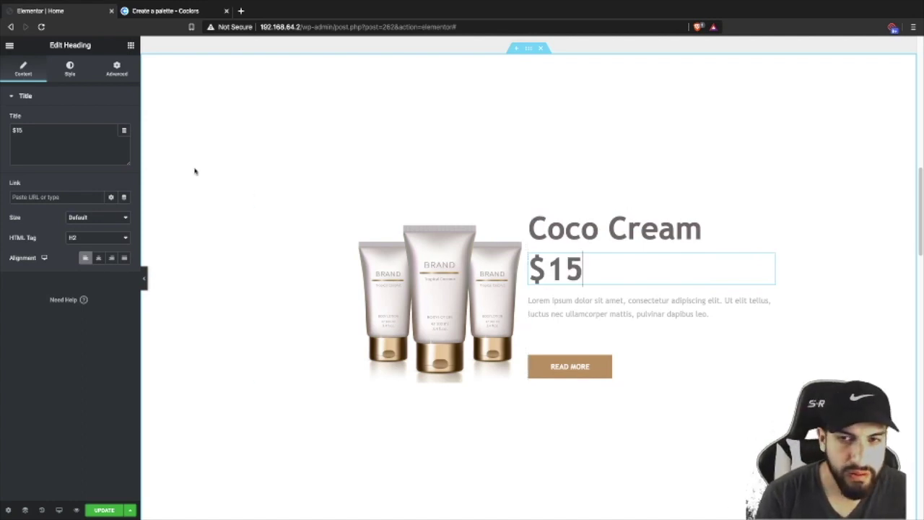
click(69, 72)
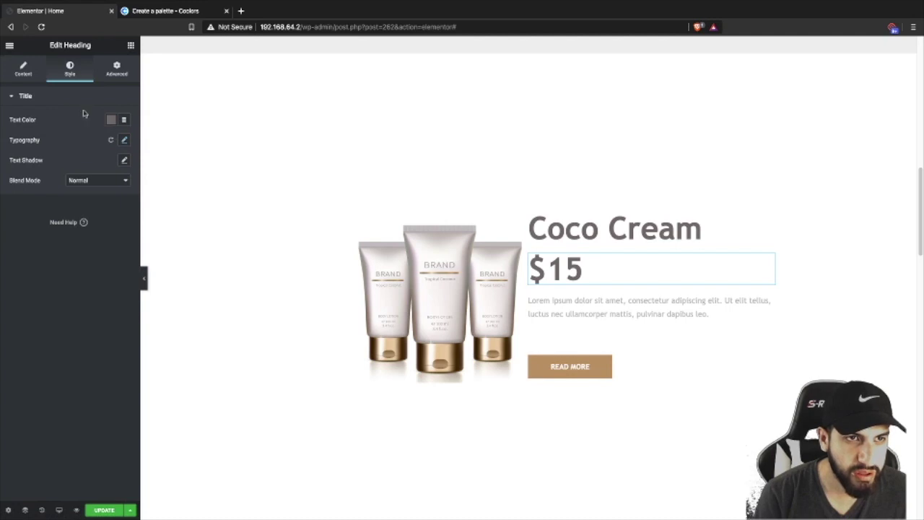
- Set the $15 price heading's font size to 32 and its colour to dark grey
click(124, 141)
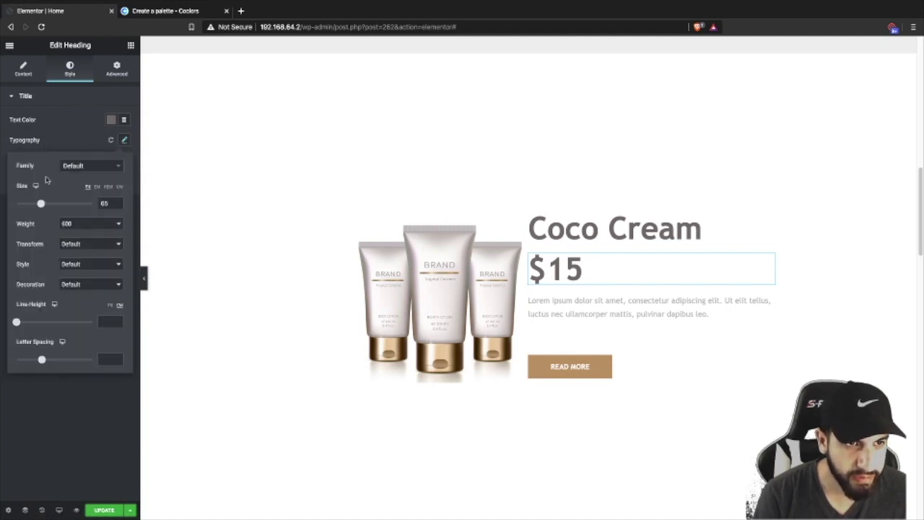
drag(41, 205, 29, 204)
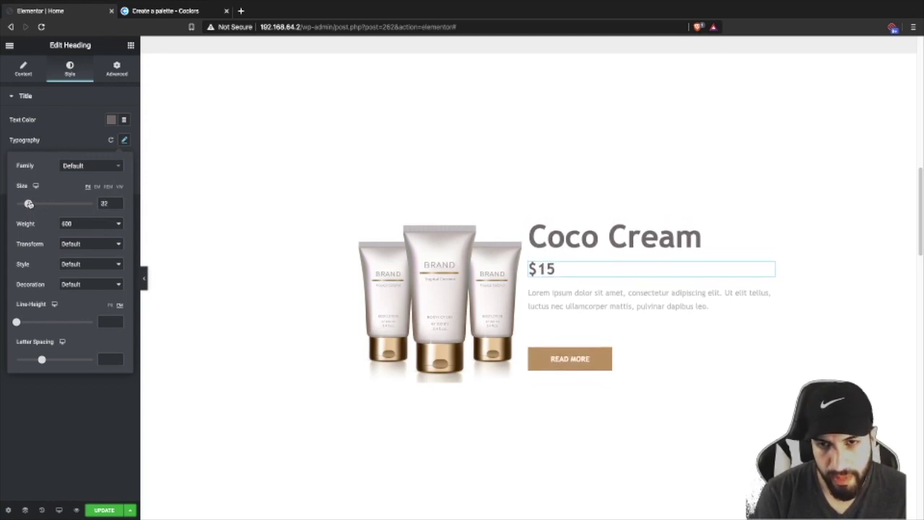
click(67, 146)
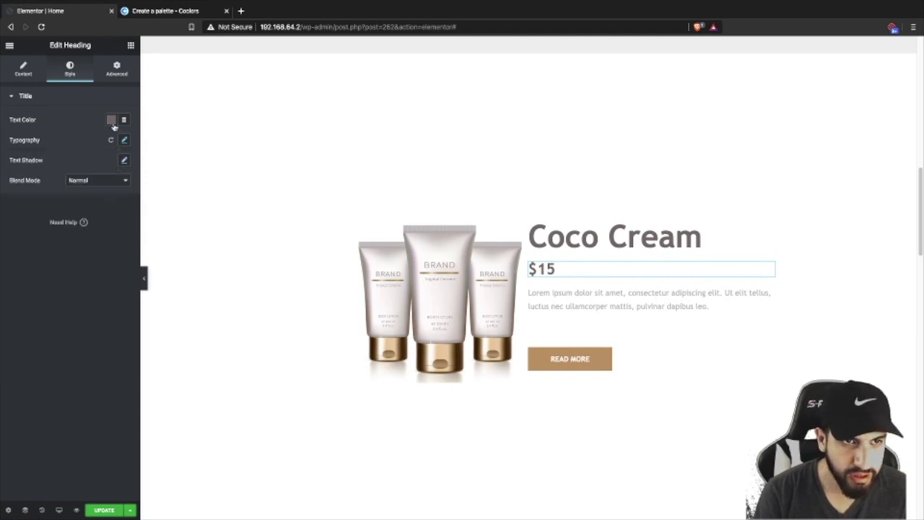
click(111, 120)
click(78, 155)
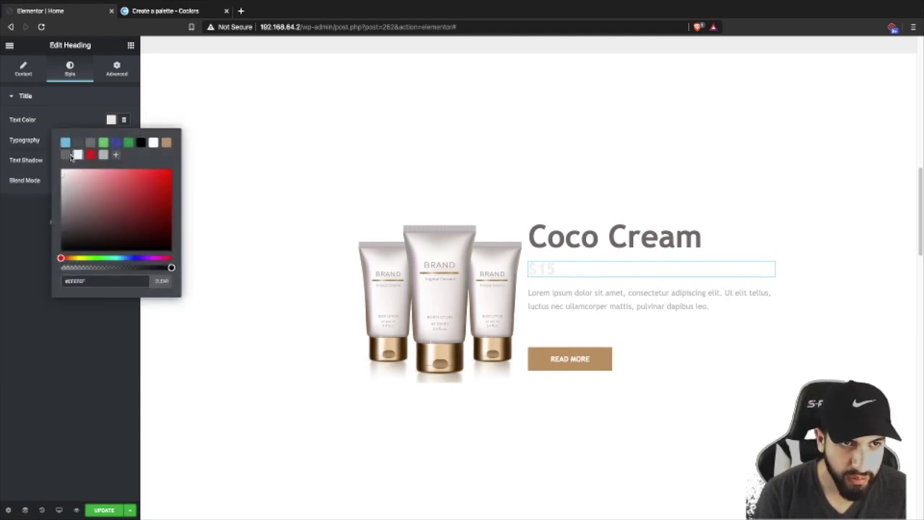
click(90, 154)
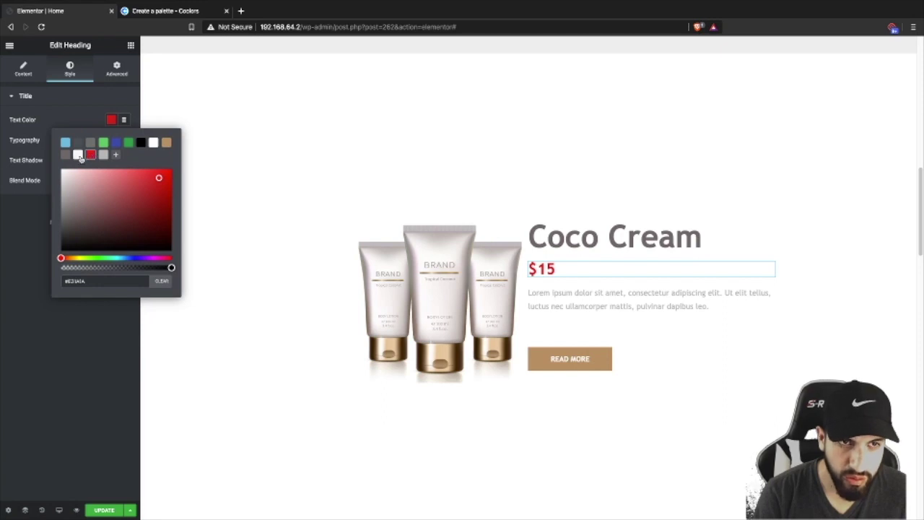
click(167, 144)
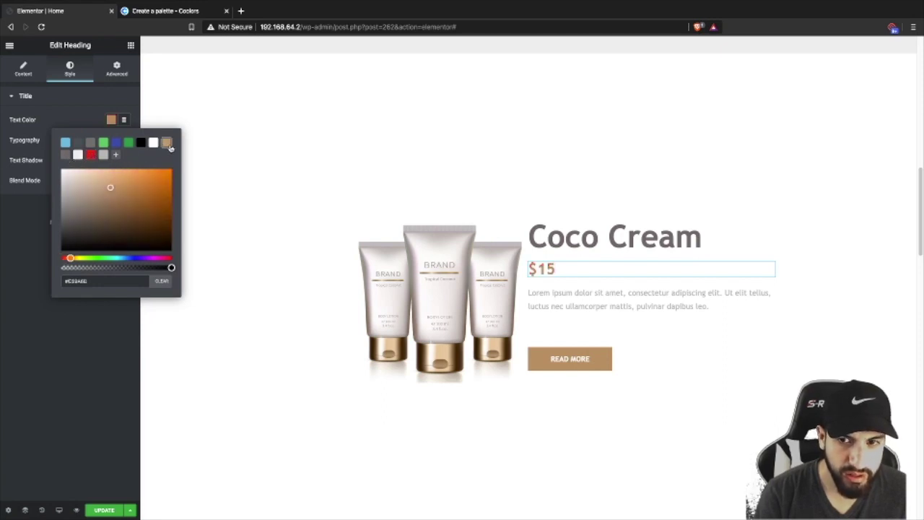
click(65, 155)
click(82, 122)
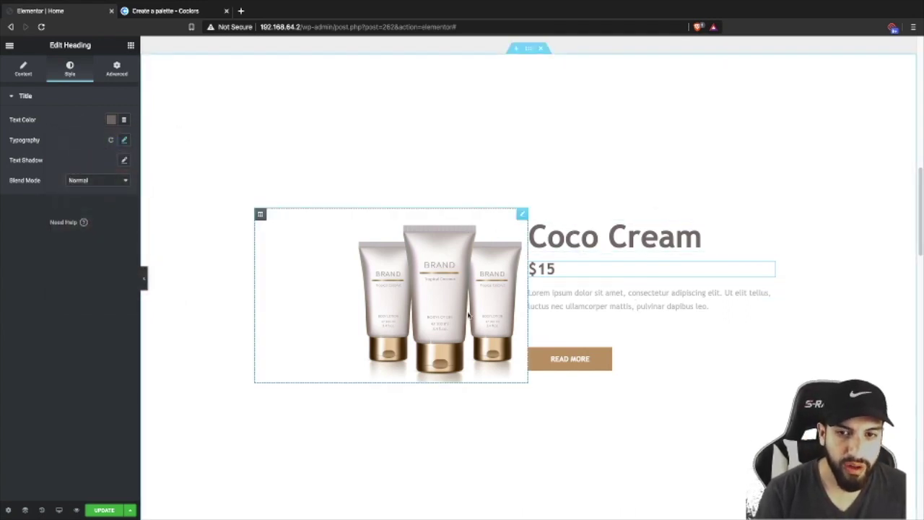
click(505, 303)
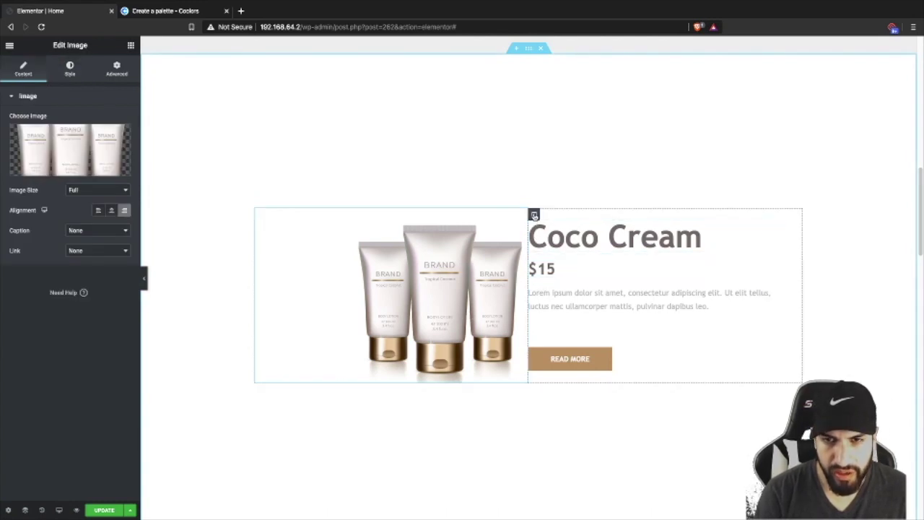
- Set the Coco Cream text column's padding to 0, 0, 0, 20 px
click(534, 215)
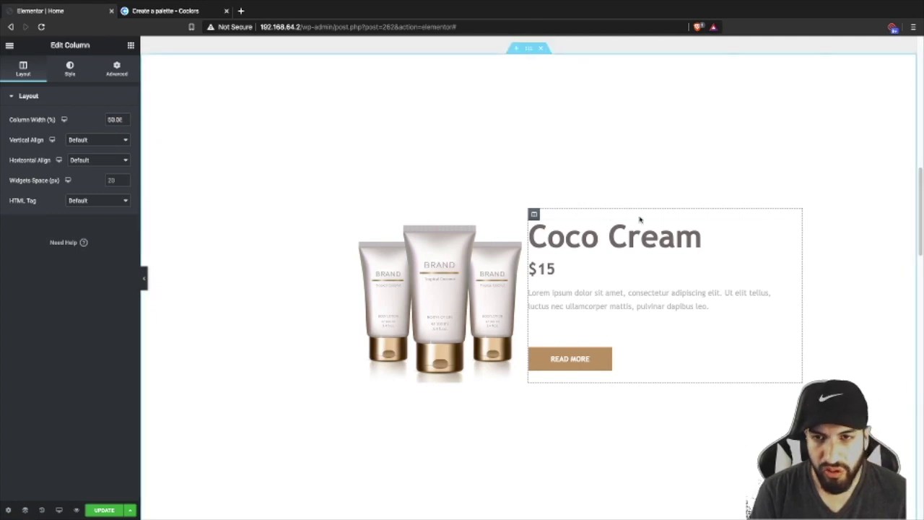
right_click(795, 246)
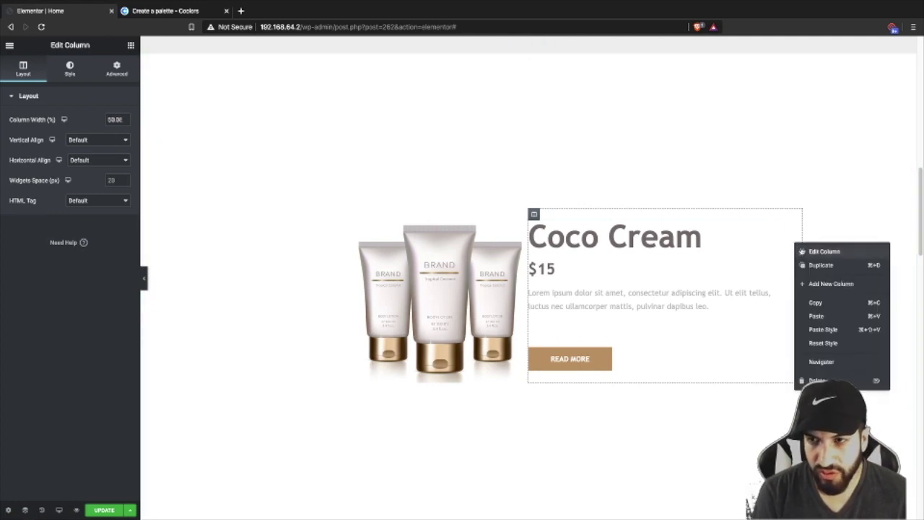
click(821, 253)
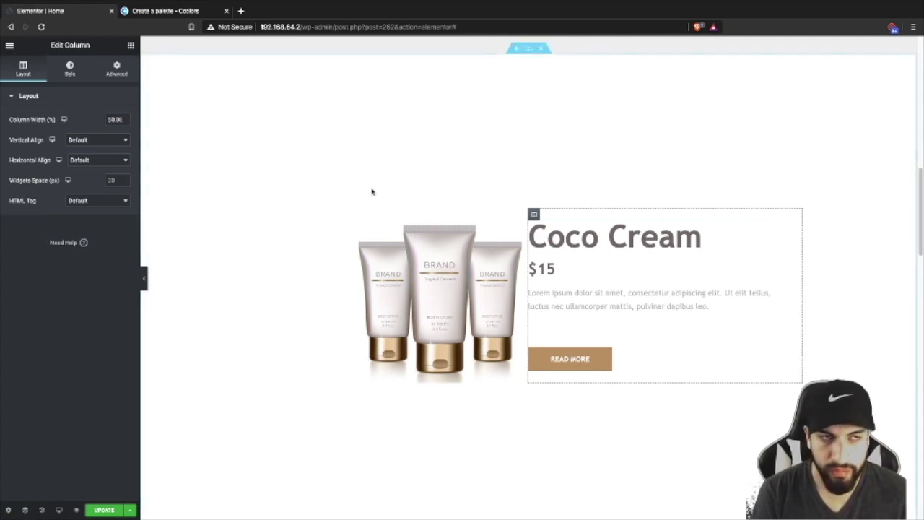
click(116, 70)
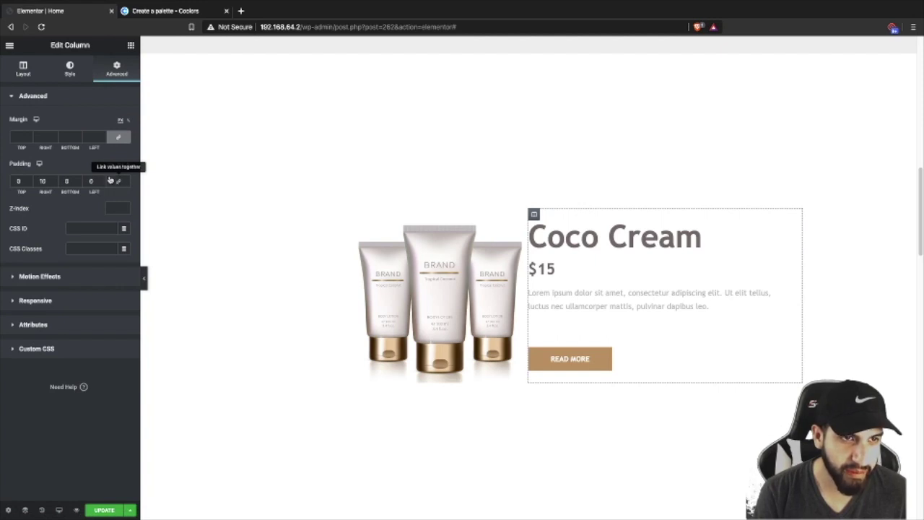
click(119, 183)
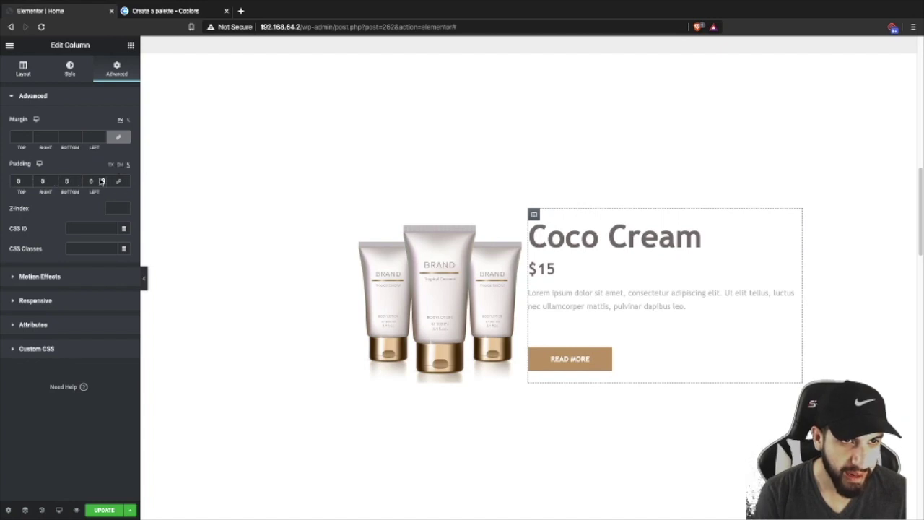
click(103, 179)
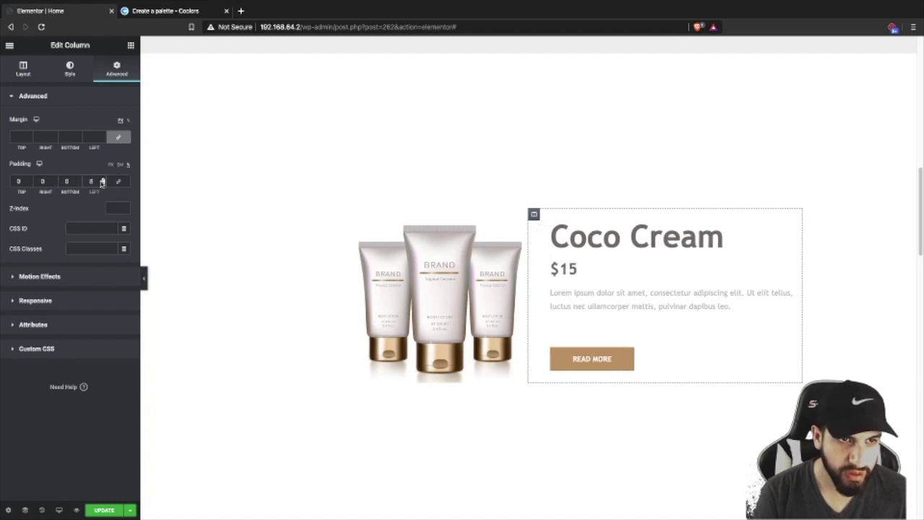
click(112, 166)
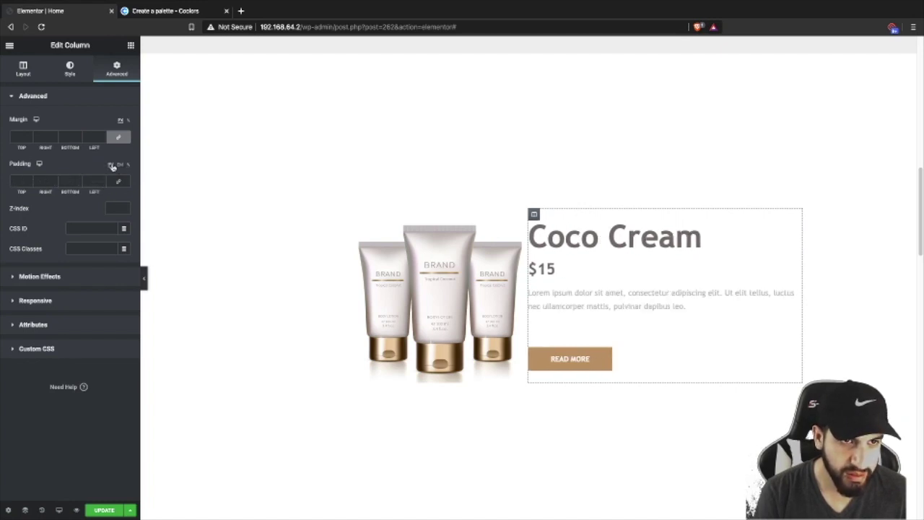
click(102, 181)
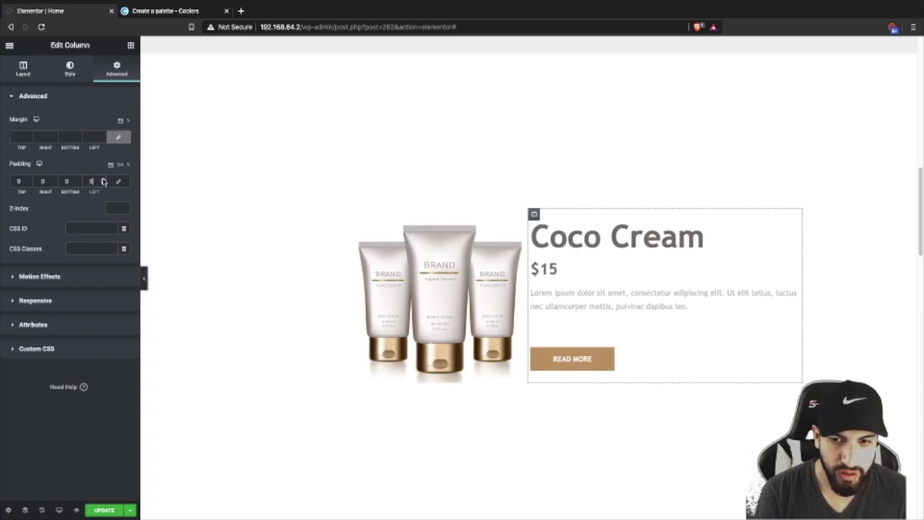
click(103, 180)
click(102, 180)
click(102, 181)
click(102, 181)
click(102, 180)
click(102, 181)
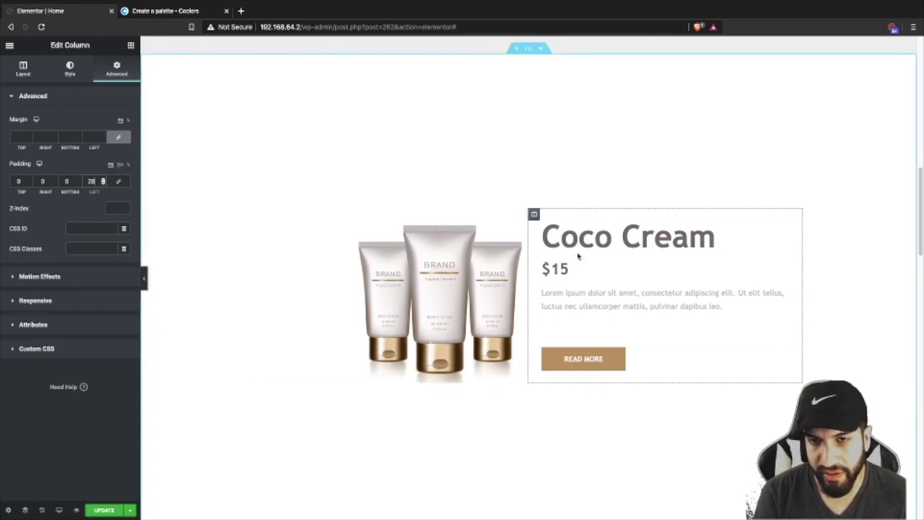
scroll(505, 209, down, 1)
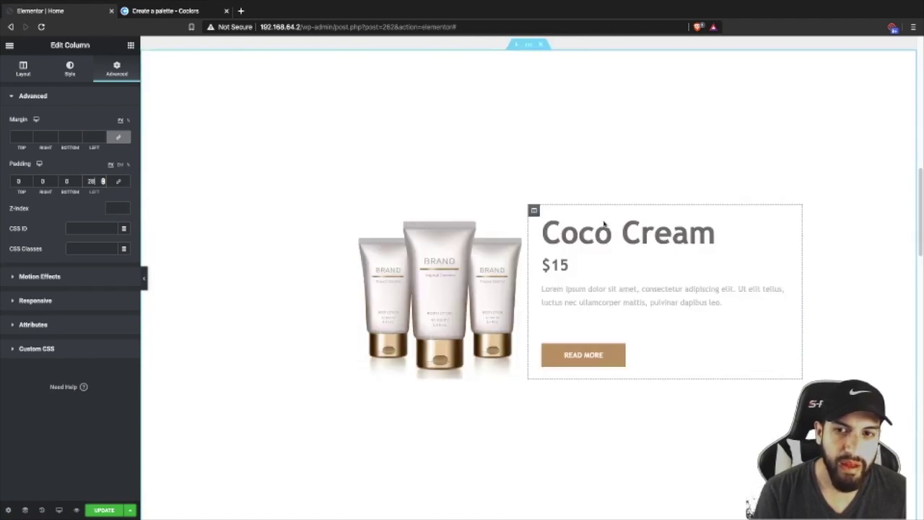
click(131, 45)
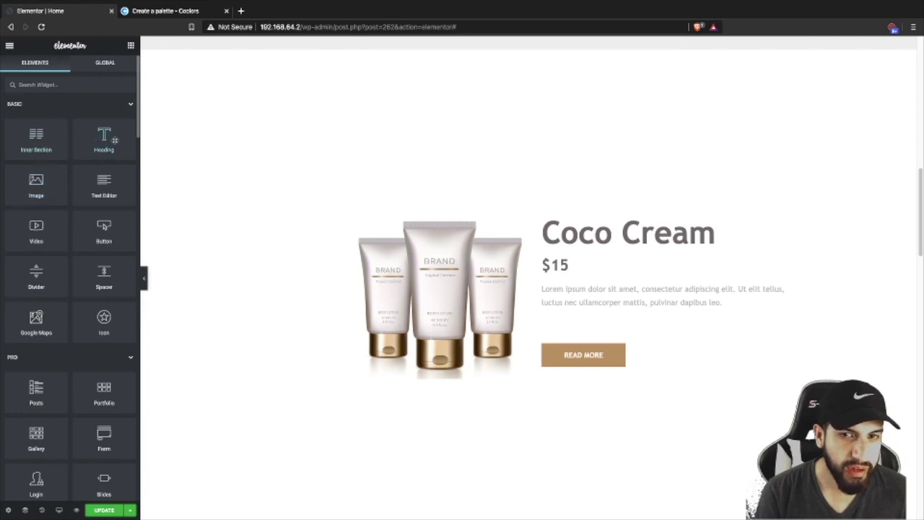
- Duplicate the $15 price heading, move the copy above Coco Cream and retype it as 'On Sale'
right_click(589, 270)
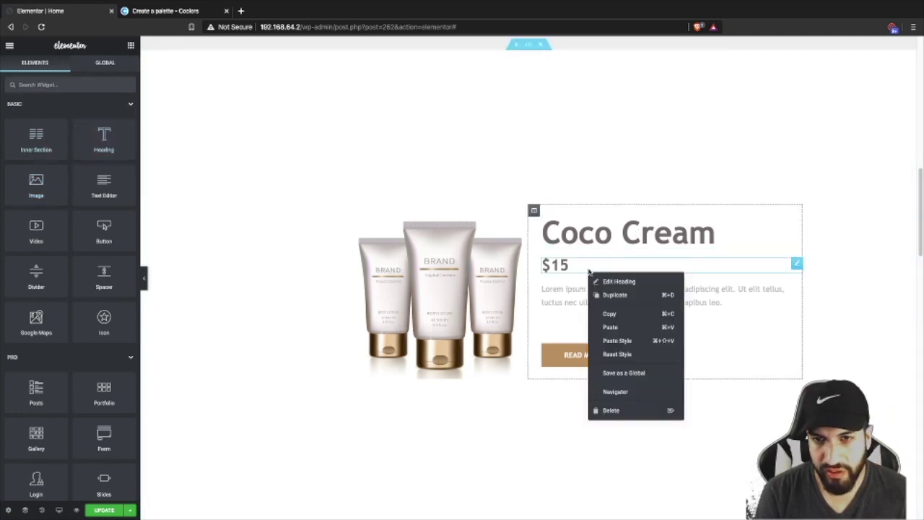
right_click(576, 262)
right_click(557, 267)
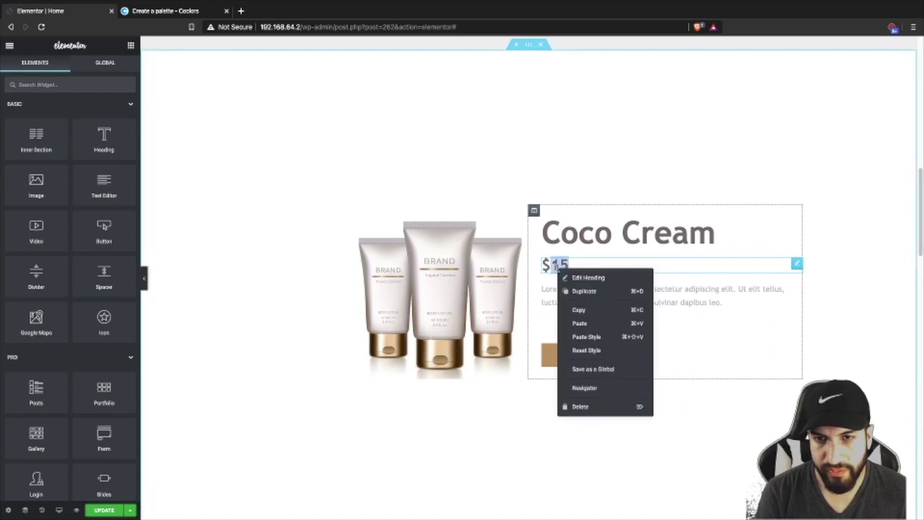
click(586, 292)
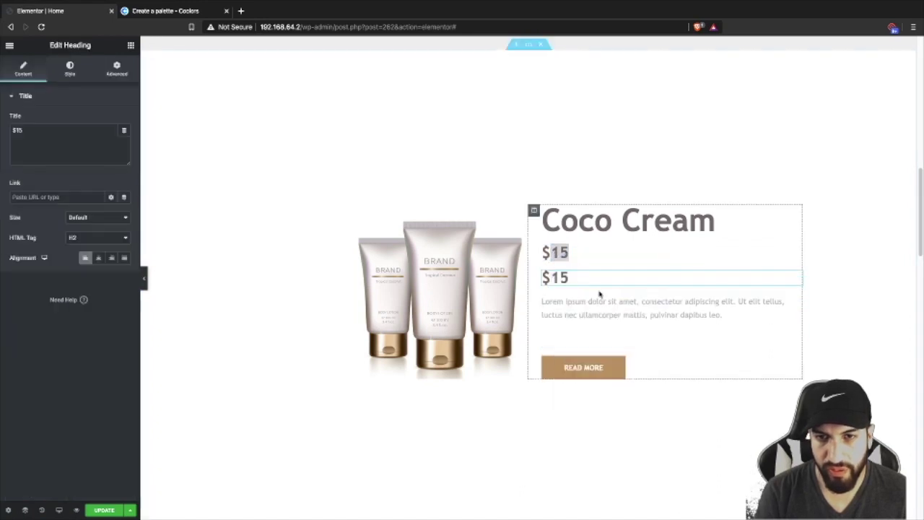
drag(796, 277, 687, 221)
drag(57, 134, 2, 112)
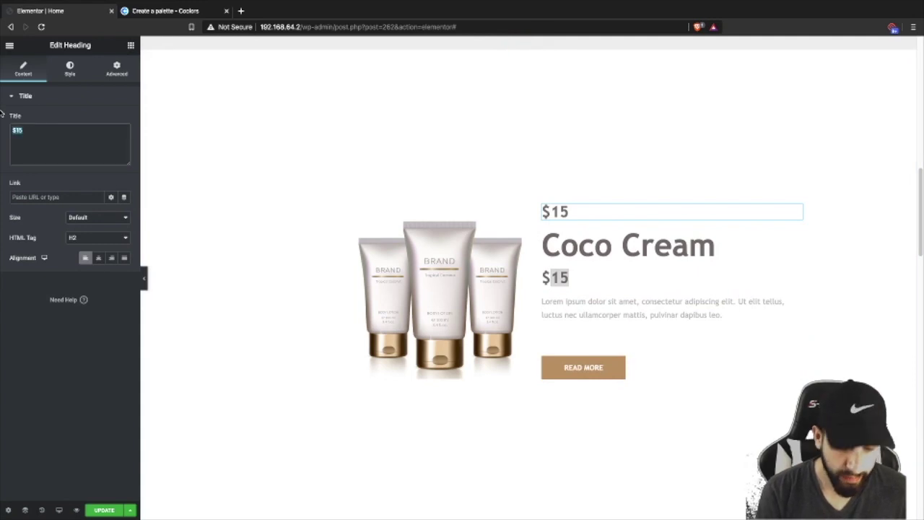
key(BackSpace)
text(On)
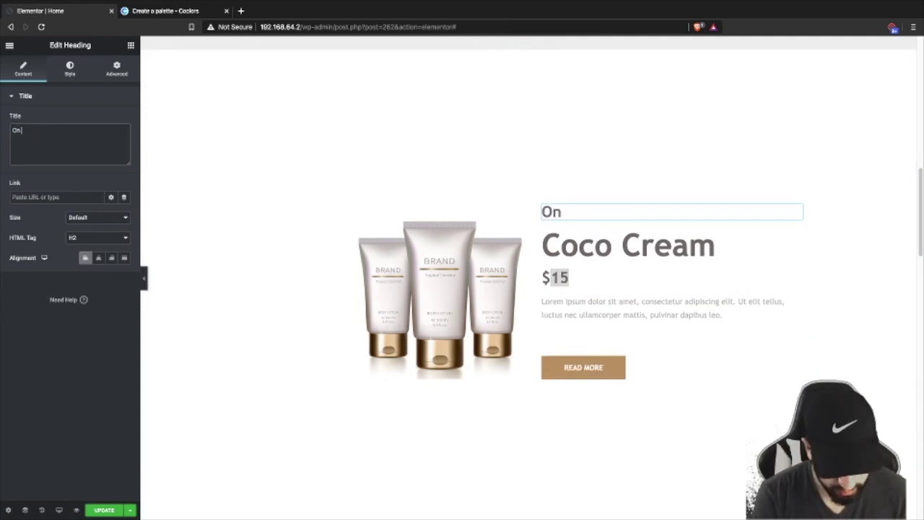
text( Sale)
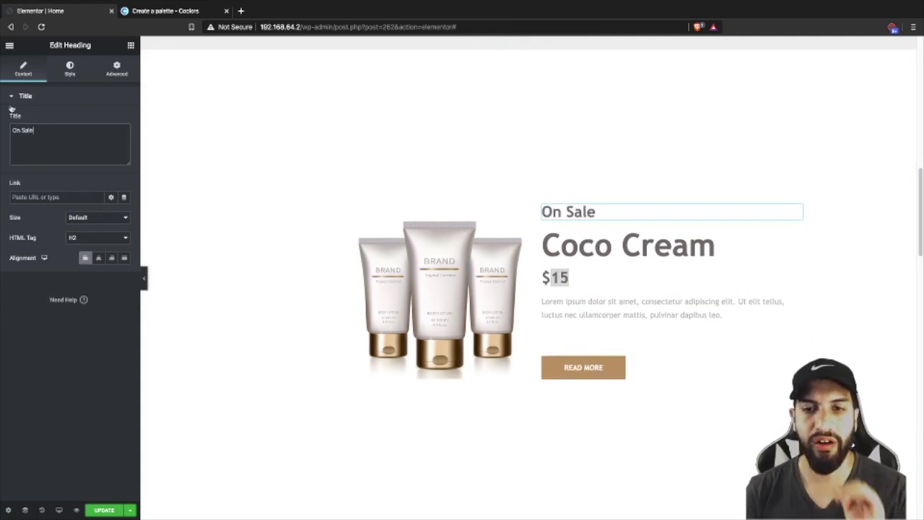
- Make the On Sale heading all capitals with typography size 24
click(64, 73)
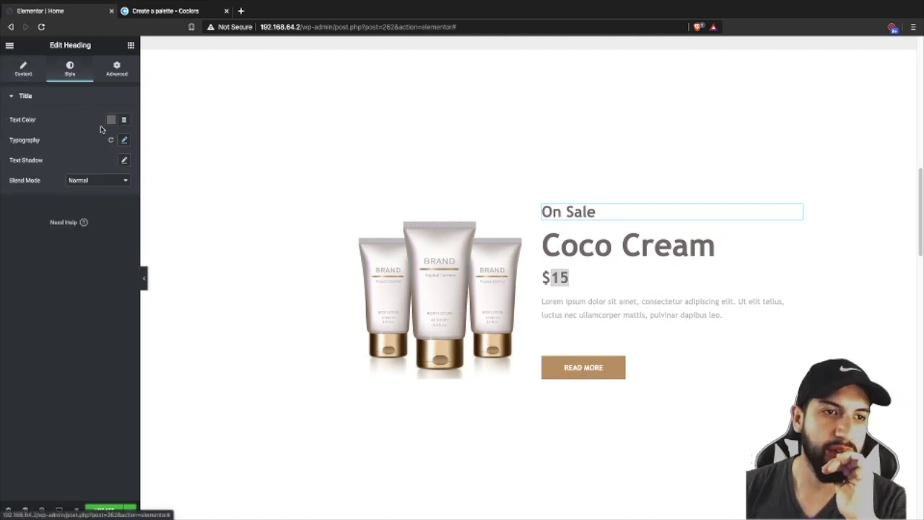
click(126, 142)
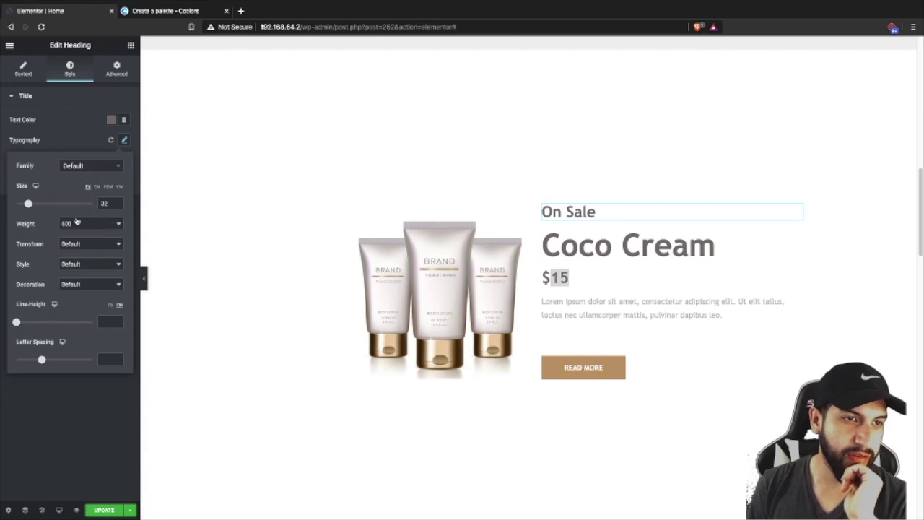
click(77, 244)
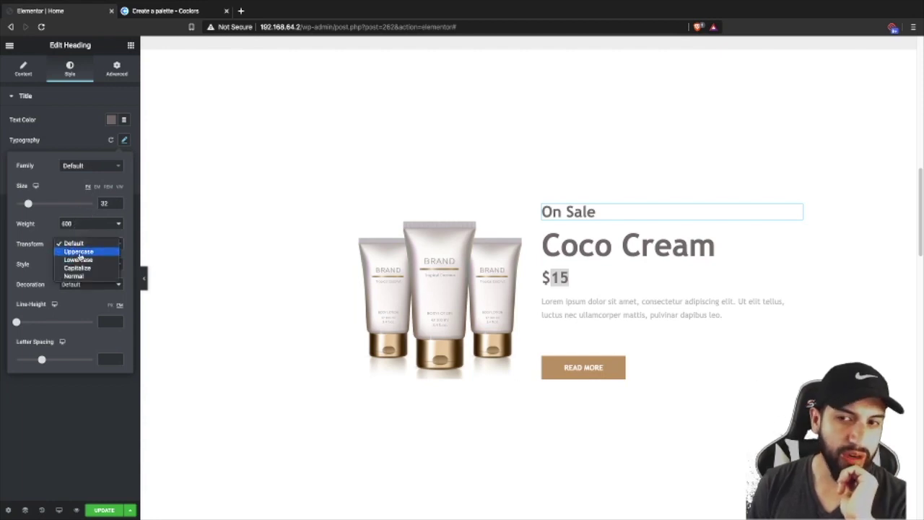
click(80, 252)
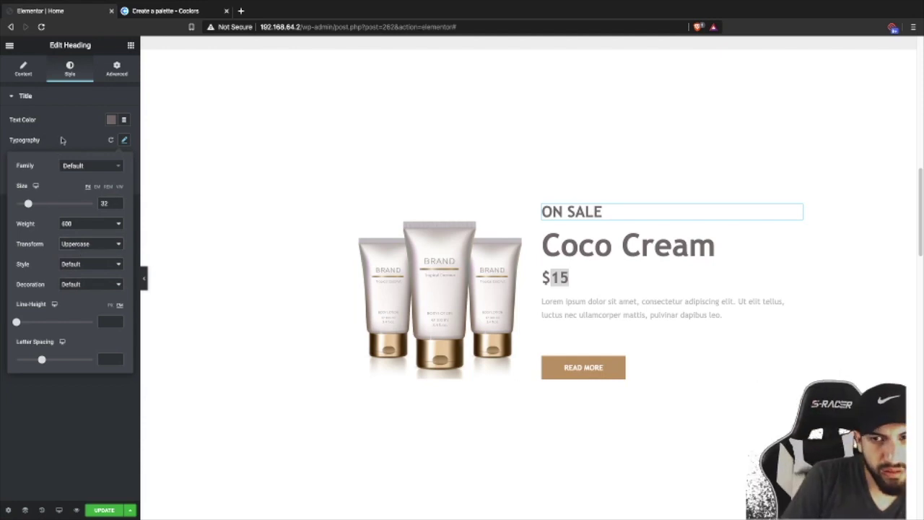
click(61, 140)
click(124, 140)
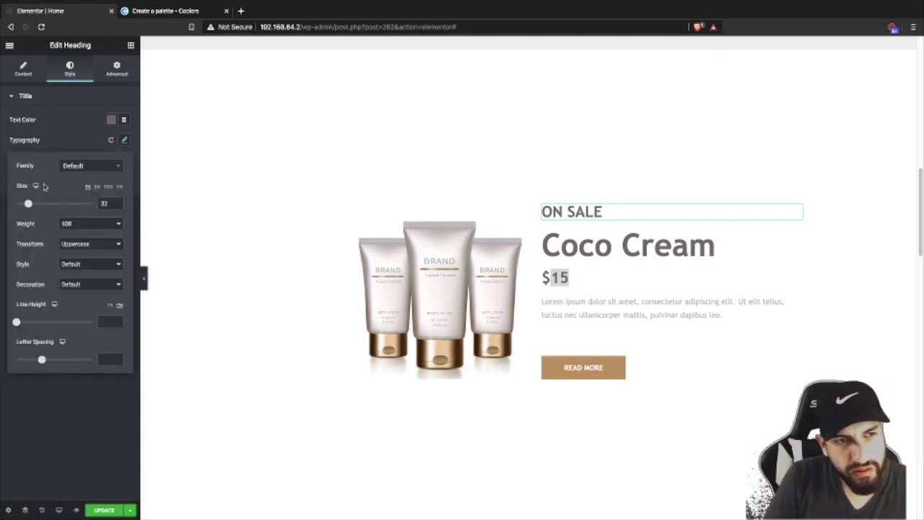
drag(29, 204, 25, 206)
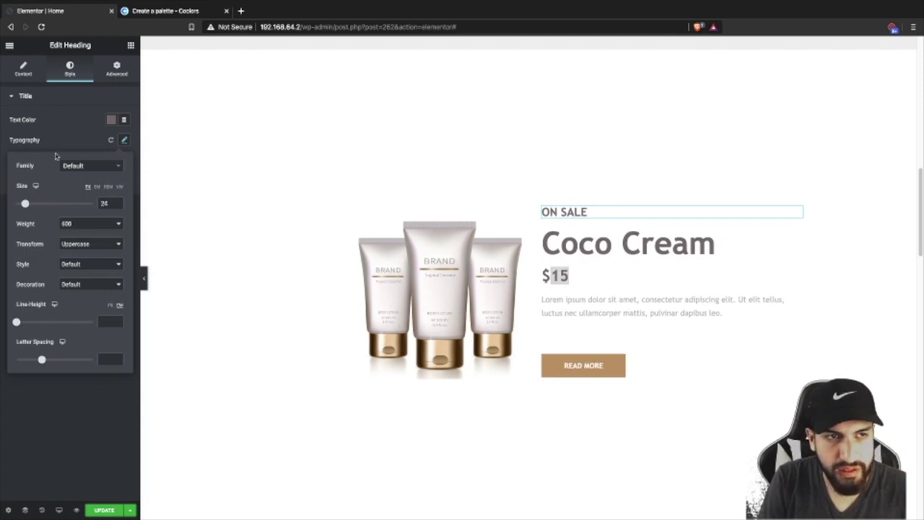
click(64, 130)
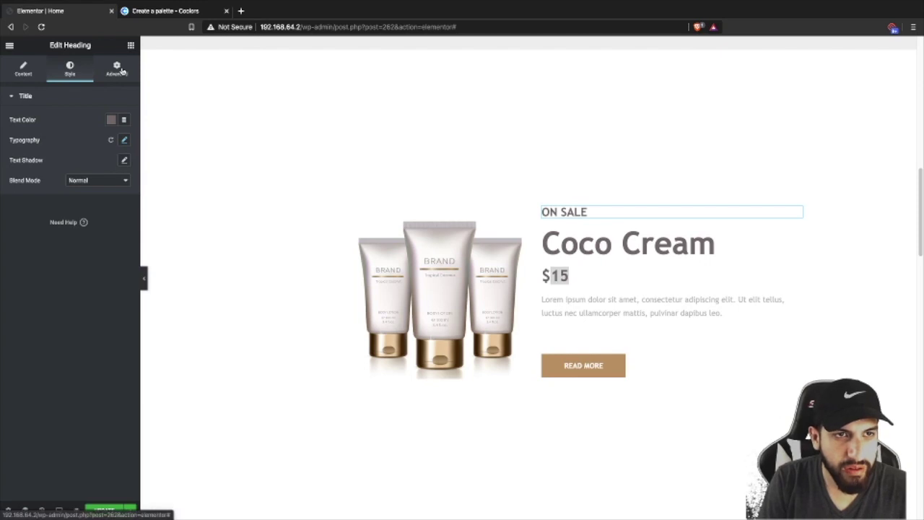
click(119, 70)
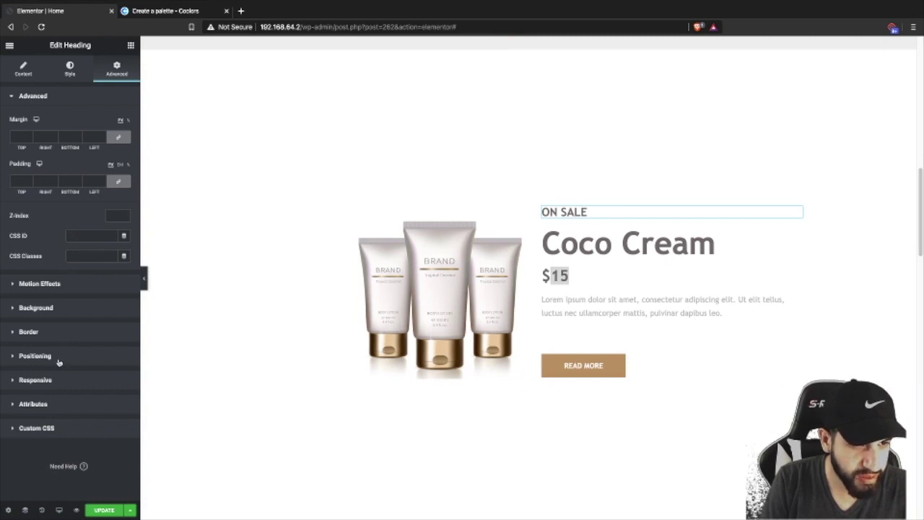
- Set the heading width to Inline (auto) and give it a classic red background
click(59, 357)
click(90, 216)
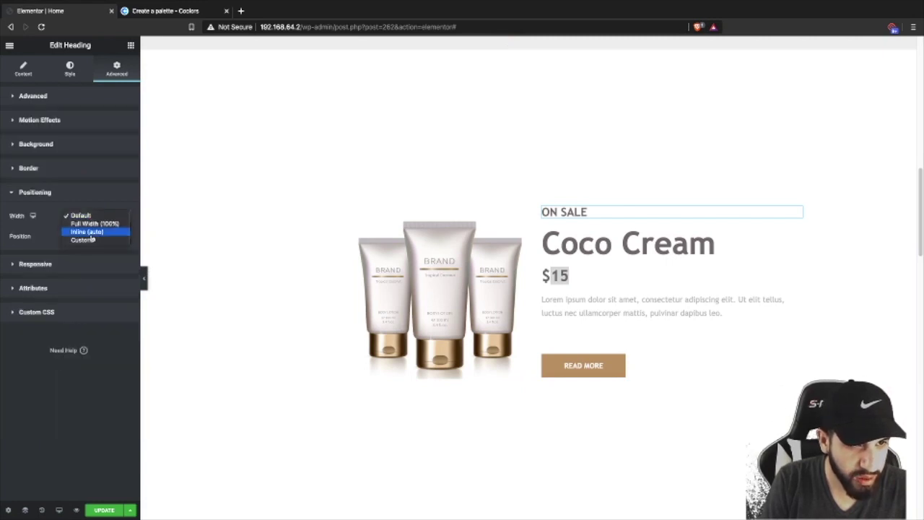
click(87, 231)
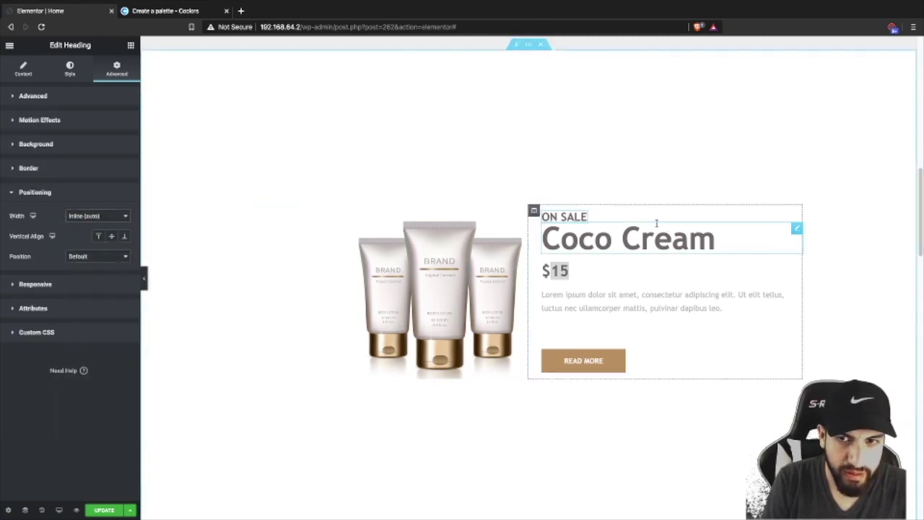
click(62, 147)
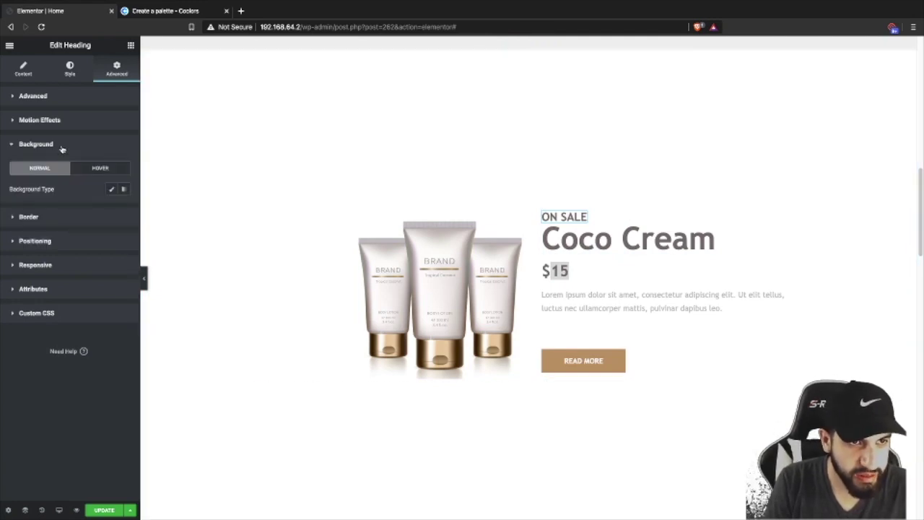
click(111, 190)
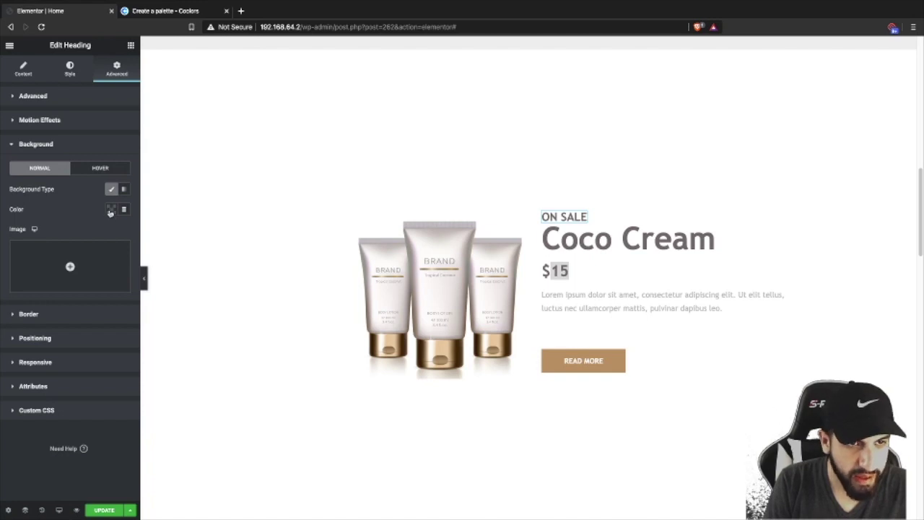
click(110, 210)
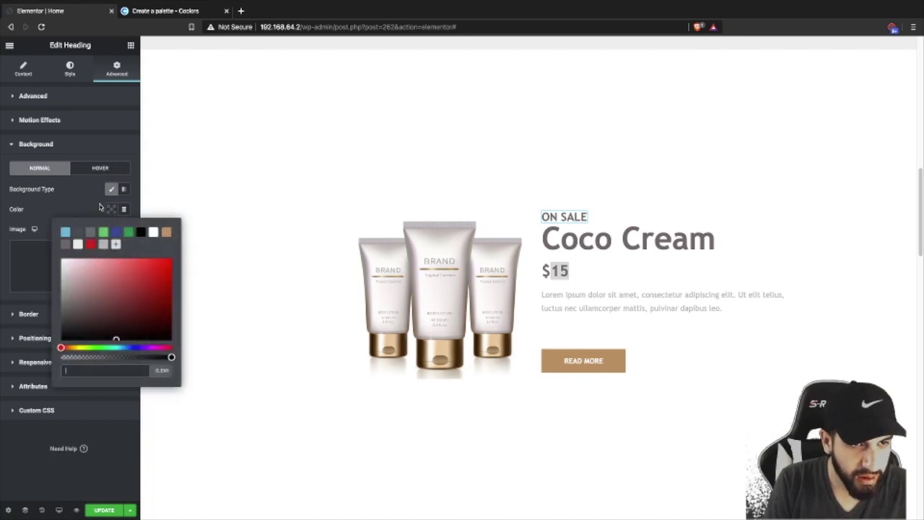
click(91, 246)
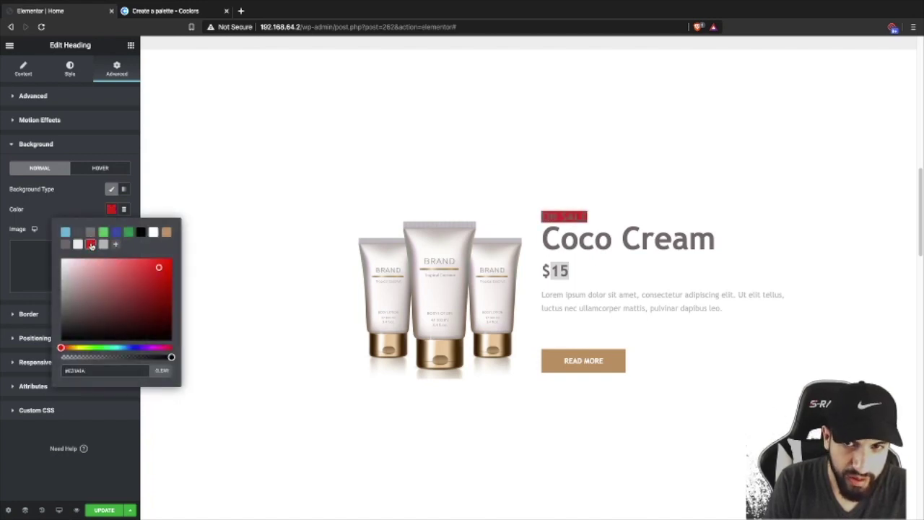
click(74, 202)
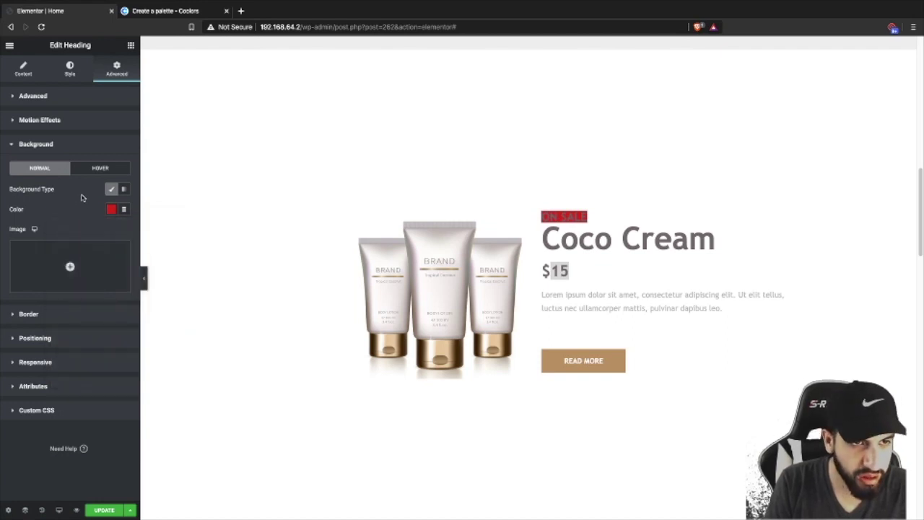
- Set the ON SALE heading's text colour to white
click(70, 71)
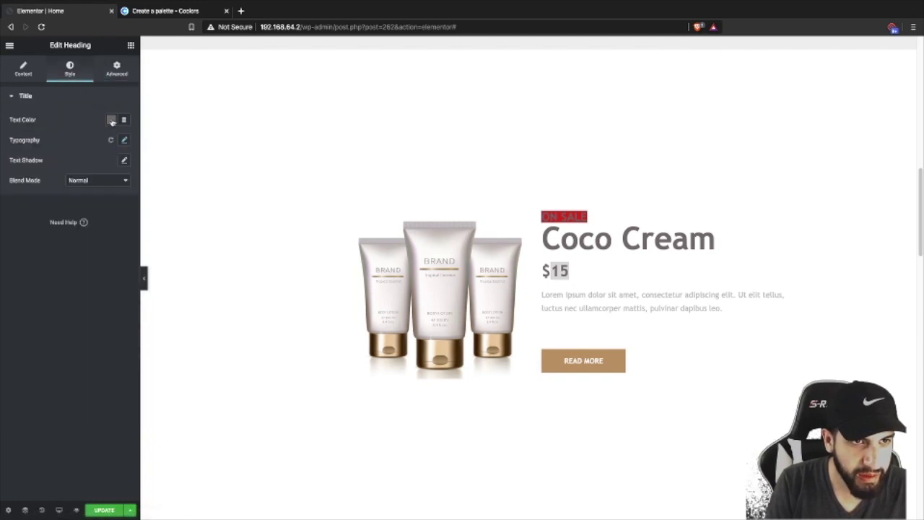
click(111, 121)
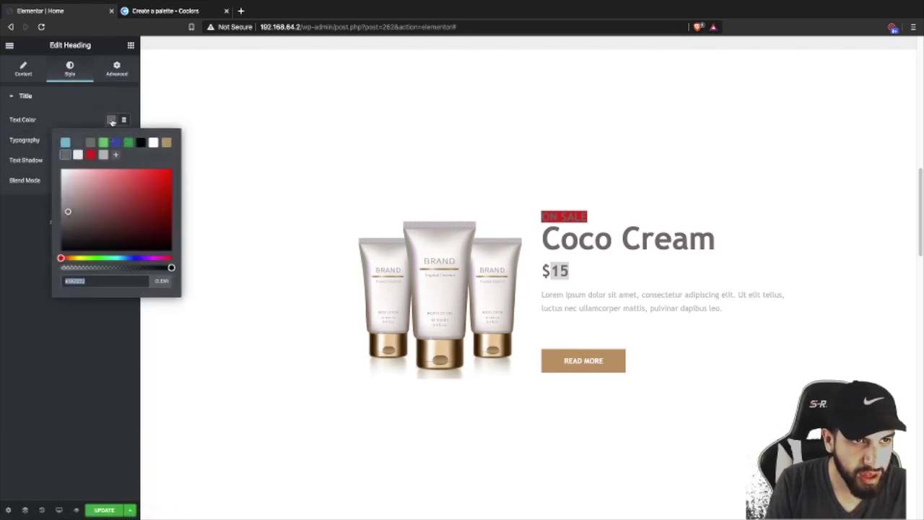
click(153, 142)
click(56, 116)
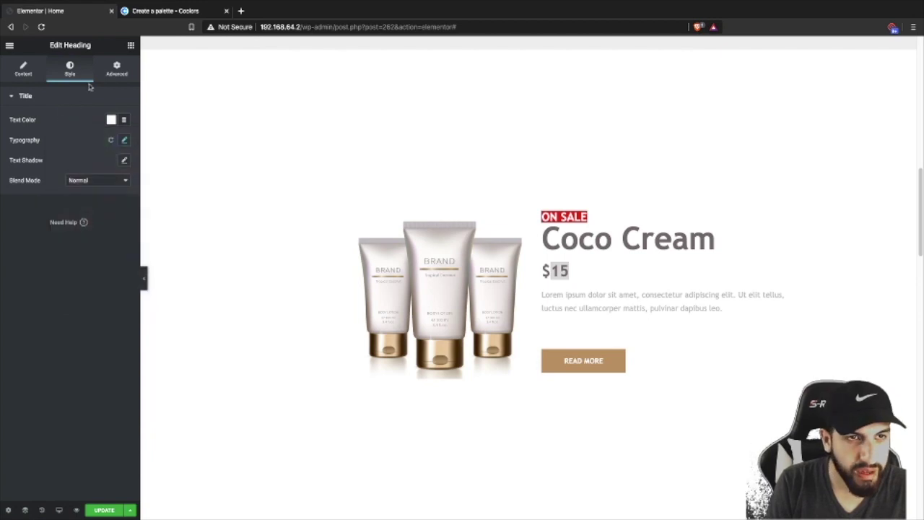
click(127, 72)
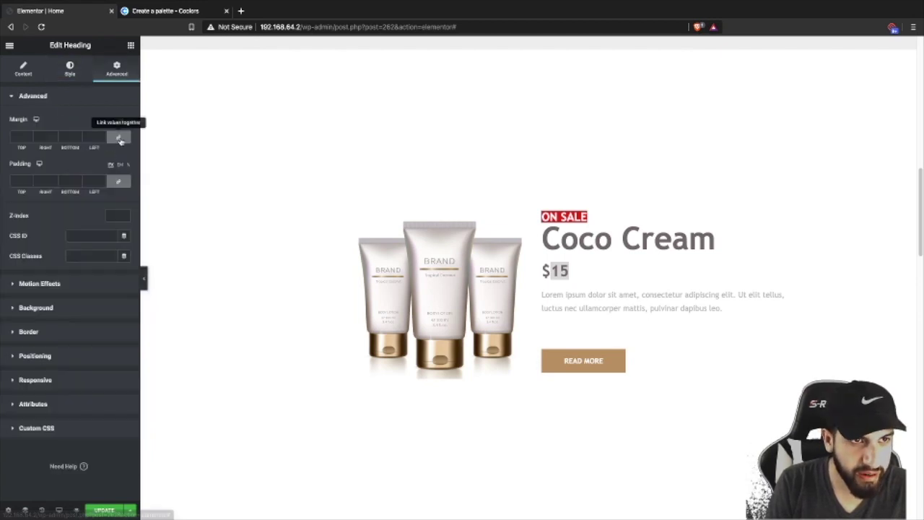
- Unlink the badge padding and set it to 8 top/bottom and 10 left/right
click(116, 182)
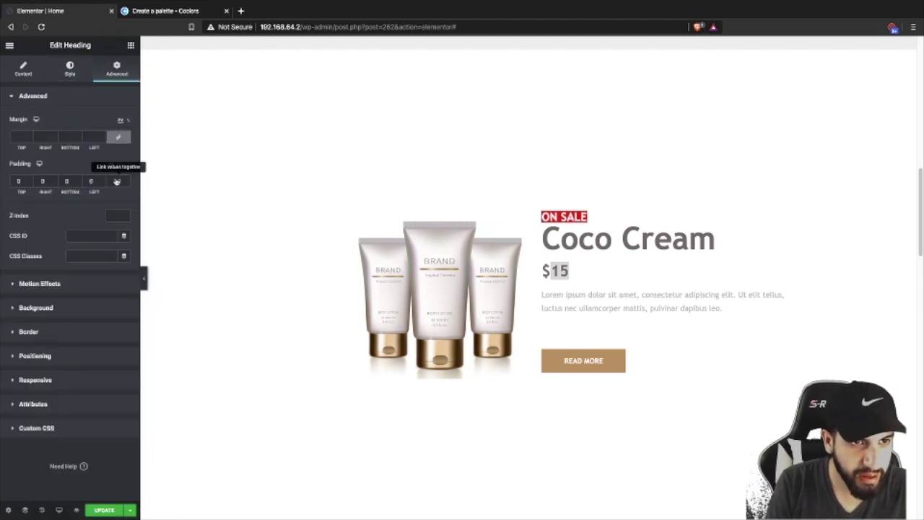
click(102, 182)
text(3)
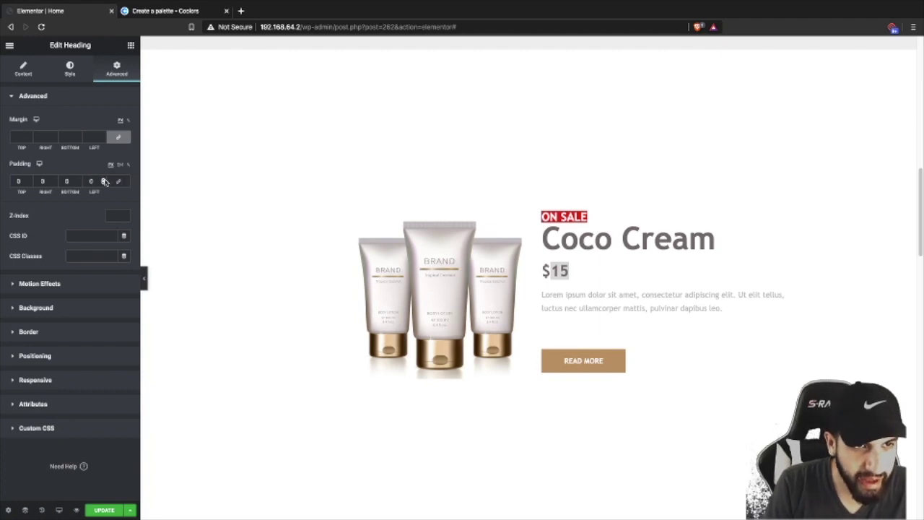
click(104, 180)
click(105, 179)
click(105, 180)
click(104, 180)
click(105, 180)
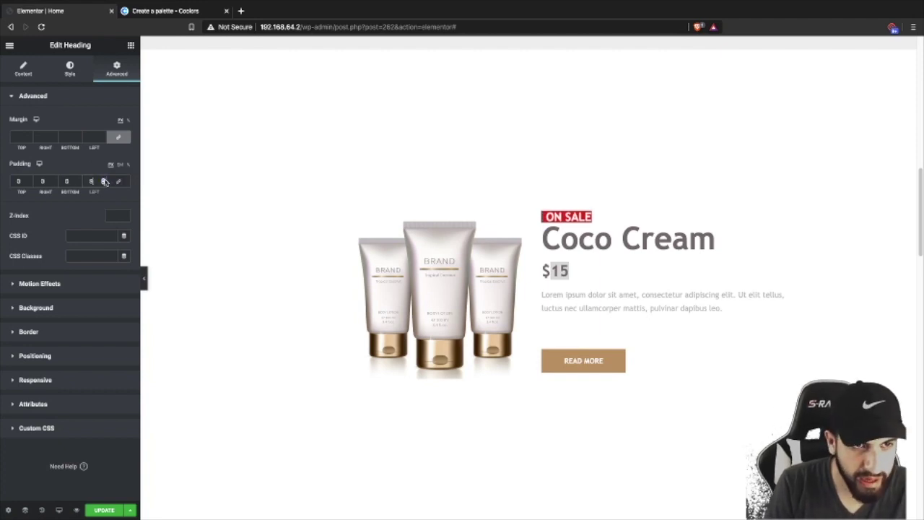
key(Up)
key(Up)
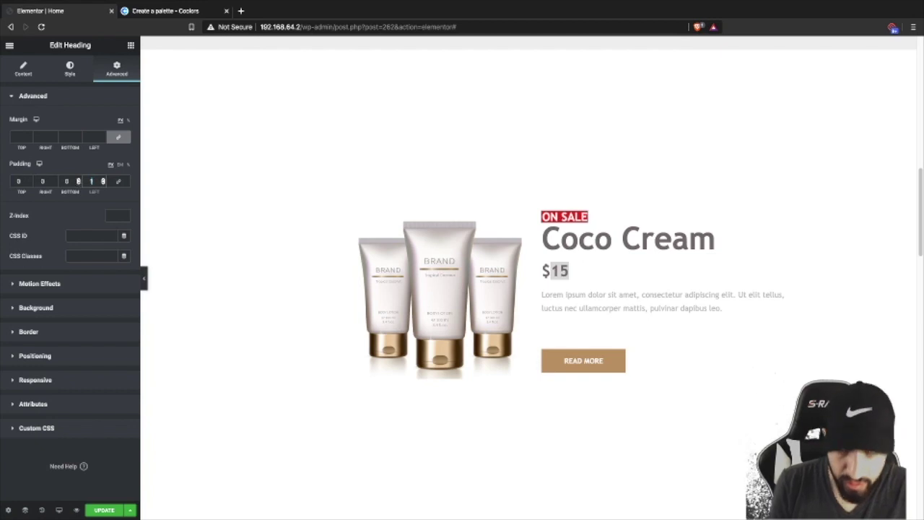
click(42, 181)
text(10)
click(66, 181)
text(10)
click(20, 181)
text(10)
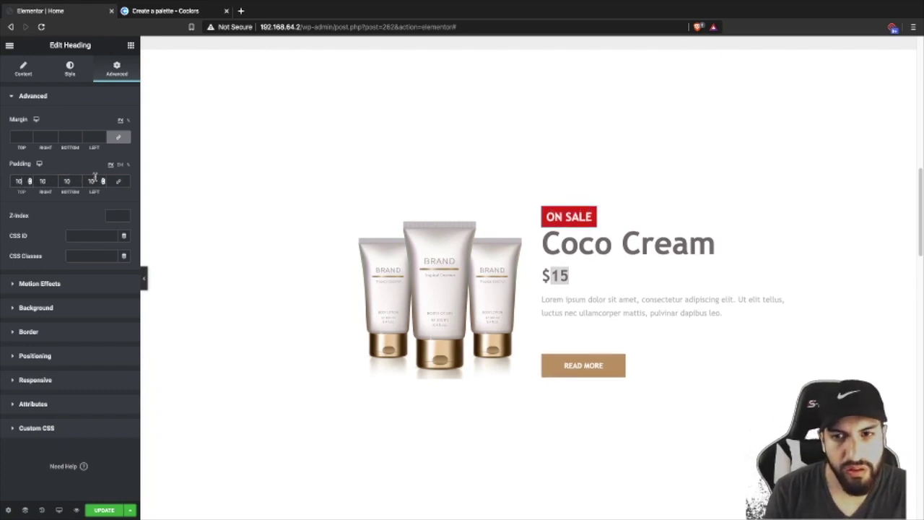
double_click(67, 182)
text(1)
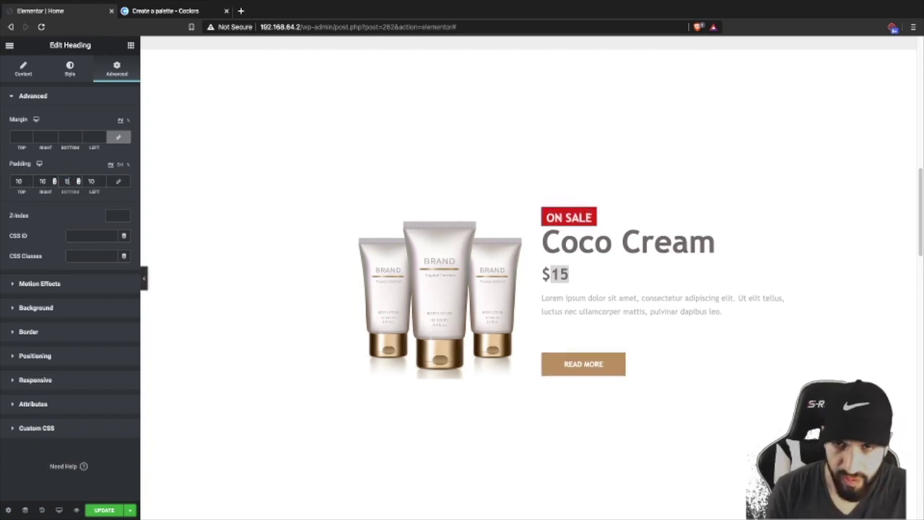
drag(70, 180, 8, 178)
text(8)
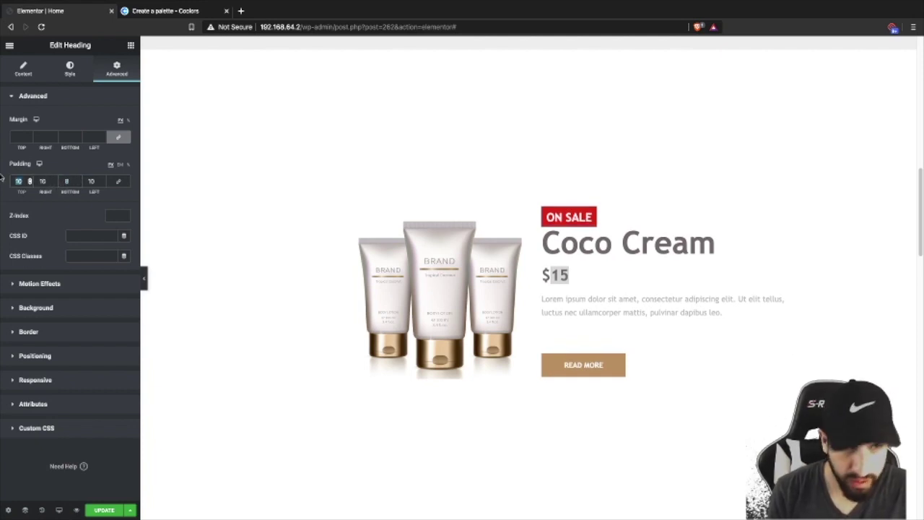
text(8)
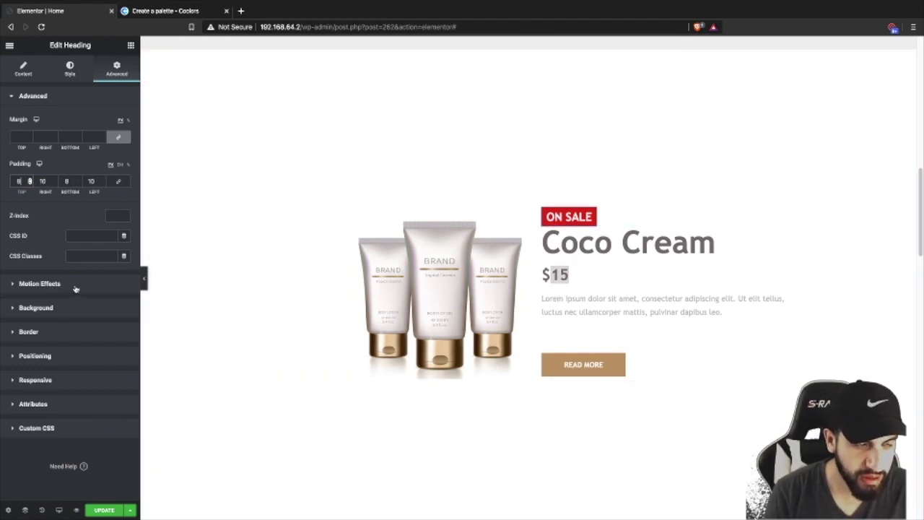
- Round the badge corners with a 5 px border radius and collapse the panel to preview
click(37, 308)
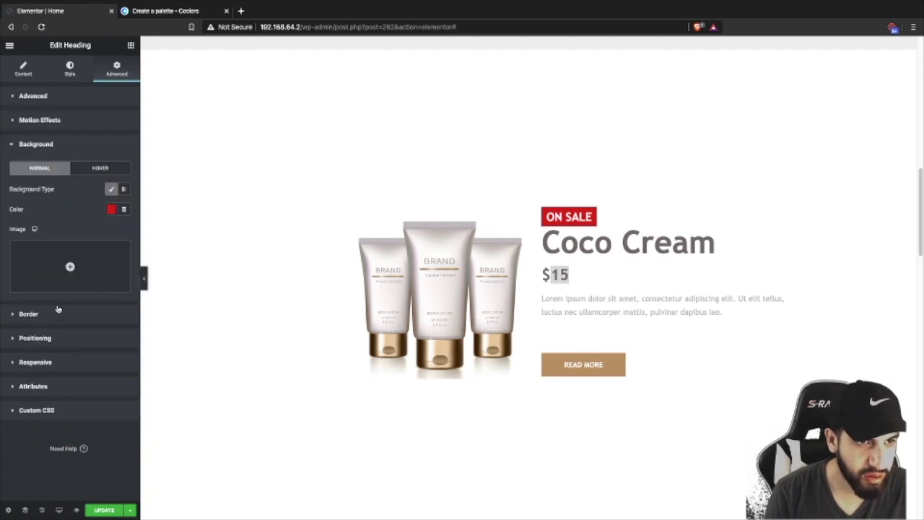
click(56, 315)
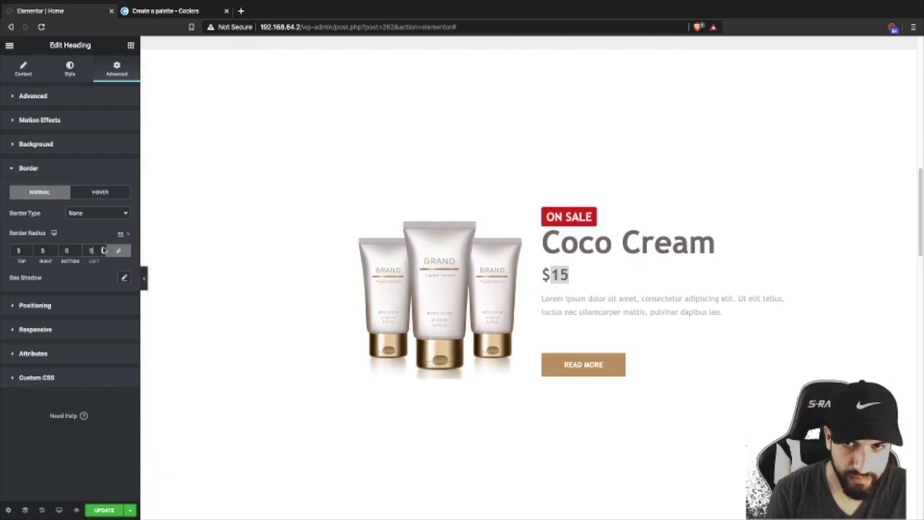
click(143, 280)
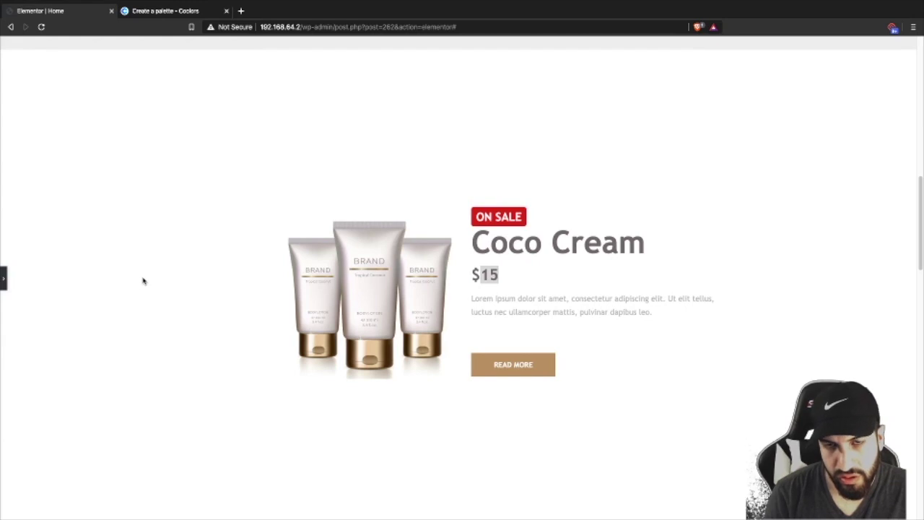
- Reopen the editor panel and shrink the ON SALE text size to 19
click(4, 278)
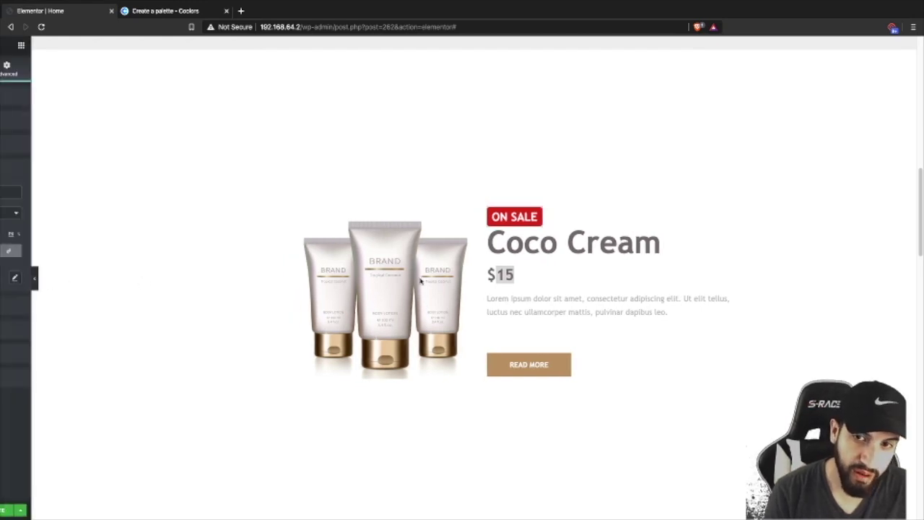
click(72, 78)
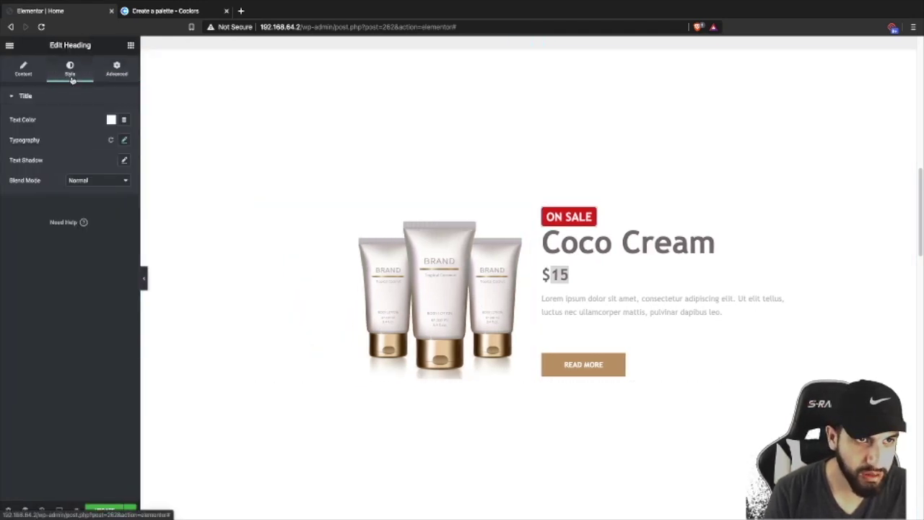
click(124, 140)
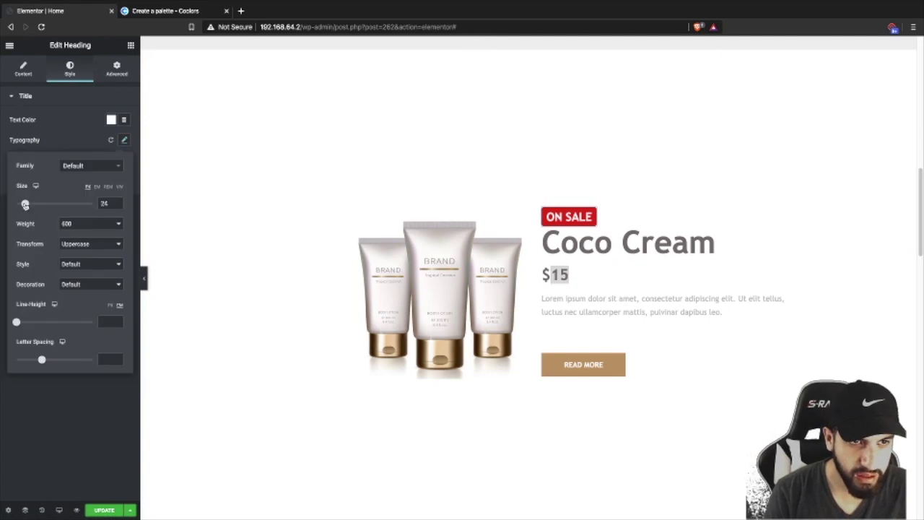
drag(25, 204, 23, 205)
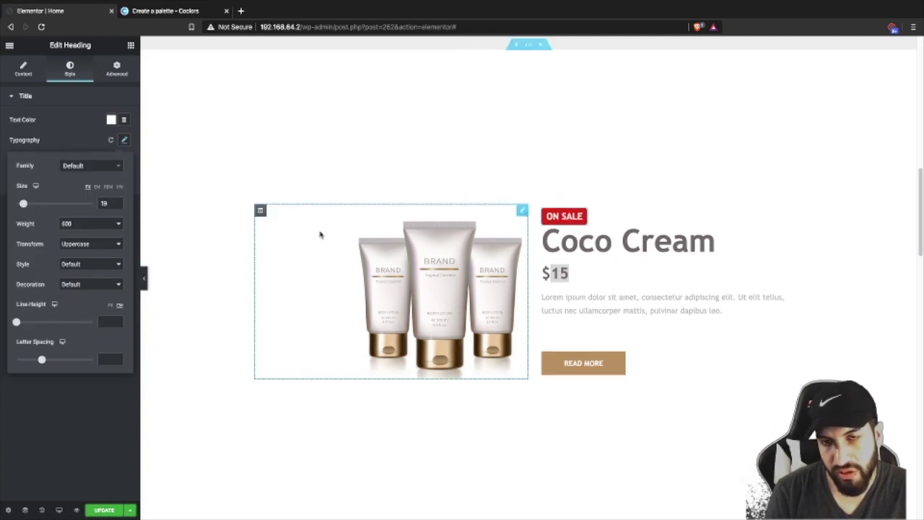
click(60, 135)
click(116, 70)
- Unlink the badge margin to give it an 11 px bottom margin, then preview
click(118, 137)
scroll(79, 137, up, 7)
scroll(79, 137, up, 4)
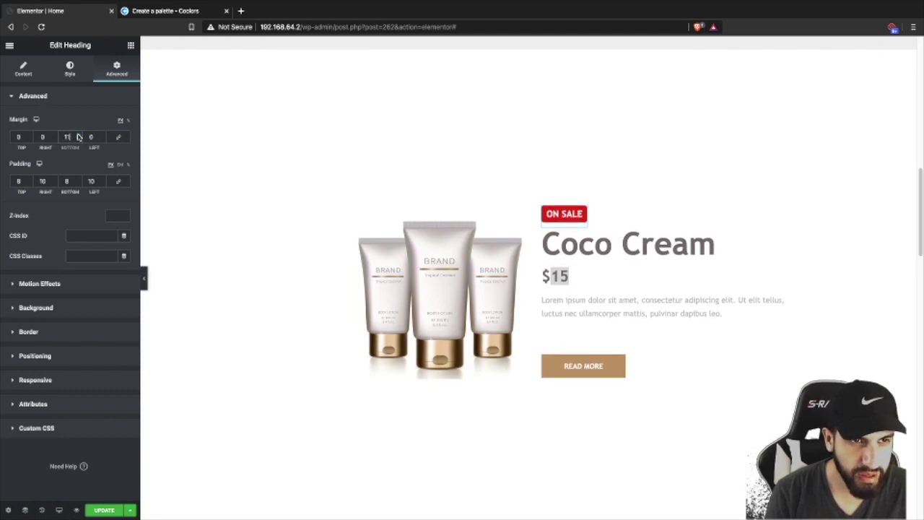
click(145, 272)
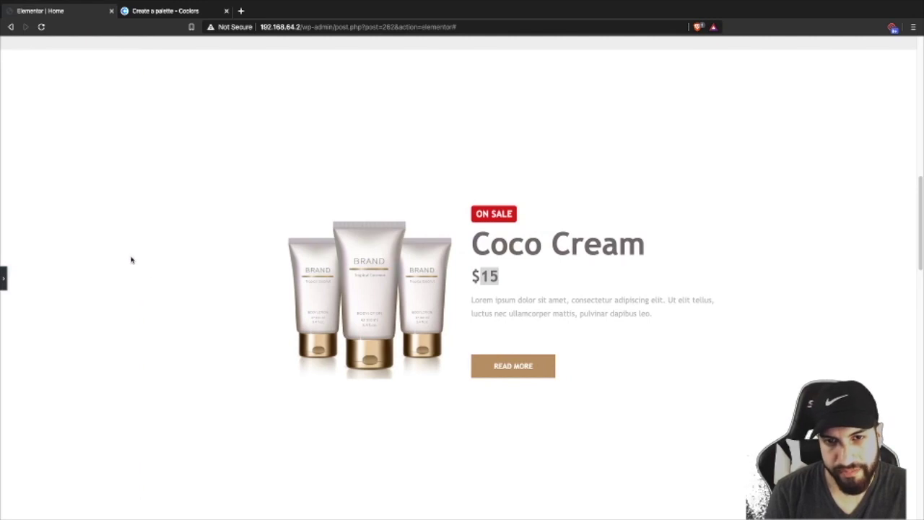
click(6, 274)
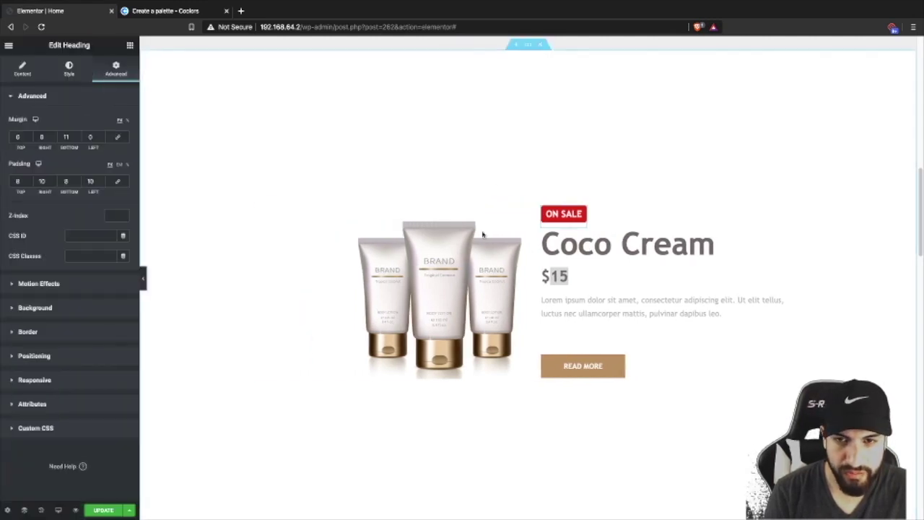
scroll(514, 171, down, 3)
scroll(516, 174, up, 10)
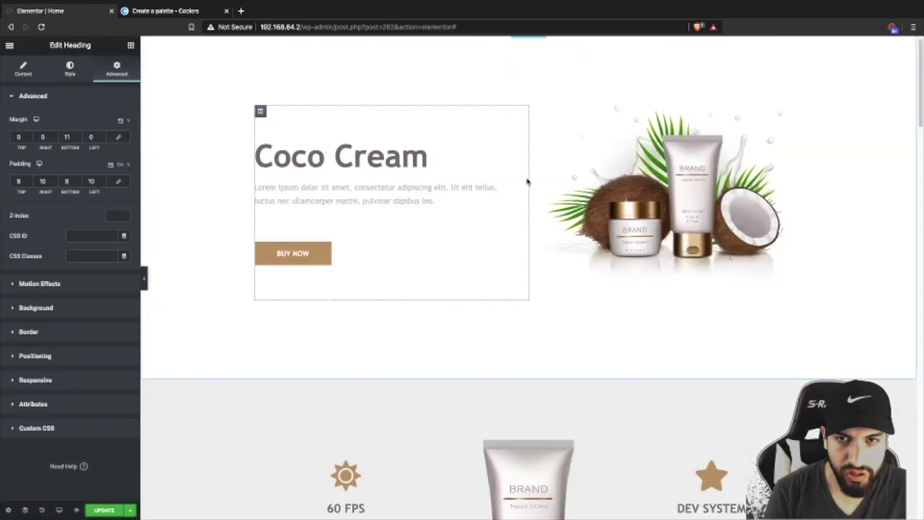
- Drag the Coco Cream section's Layout Minimum Height slider from 100 down to 73
scroll(527, 181, down, 5)
scroll(530, 187, down, 3)
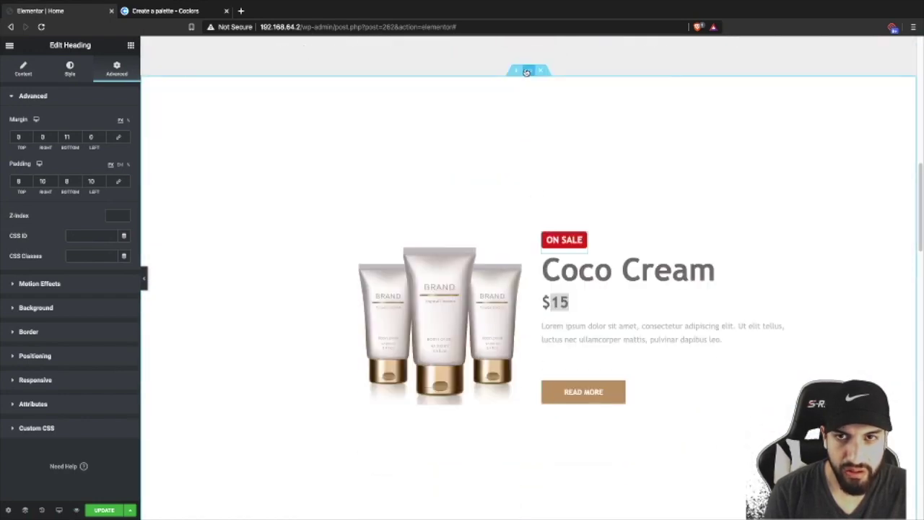
click(526, 72)
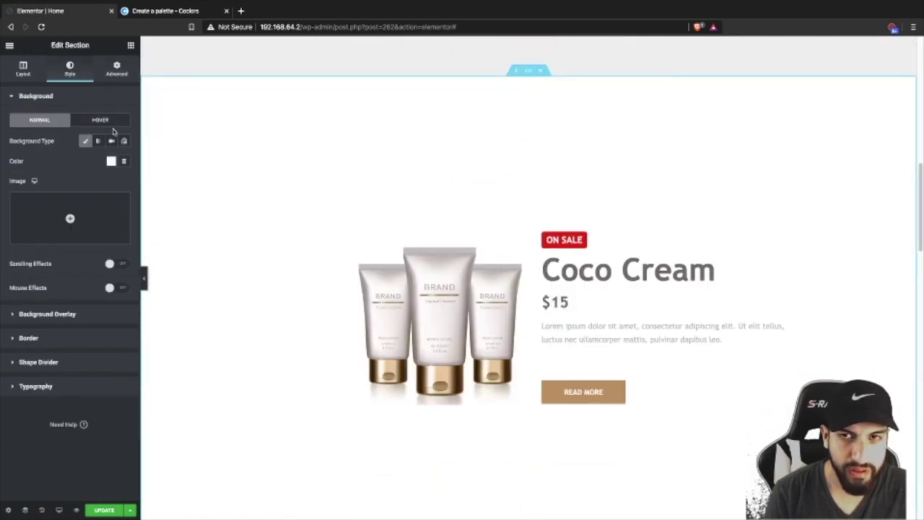
click(28, 77)
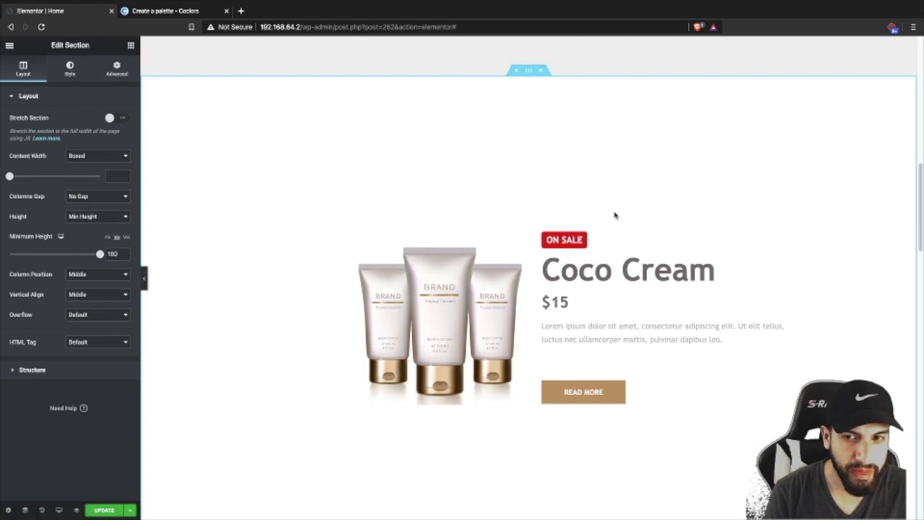
scroll(614, 213, down, 1)
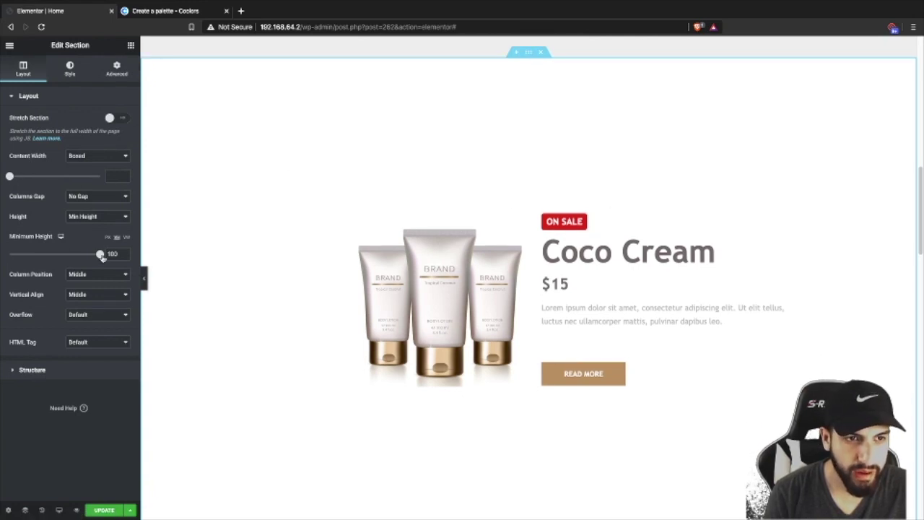
drag(100, 255, 75, 255)
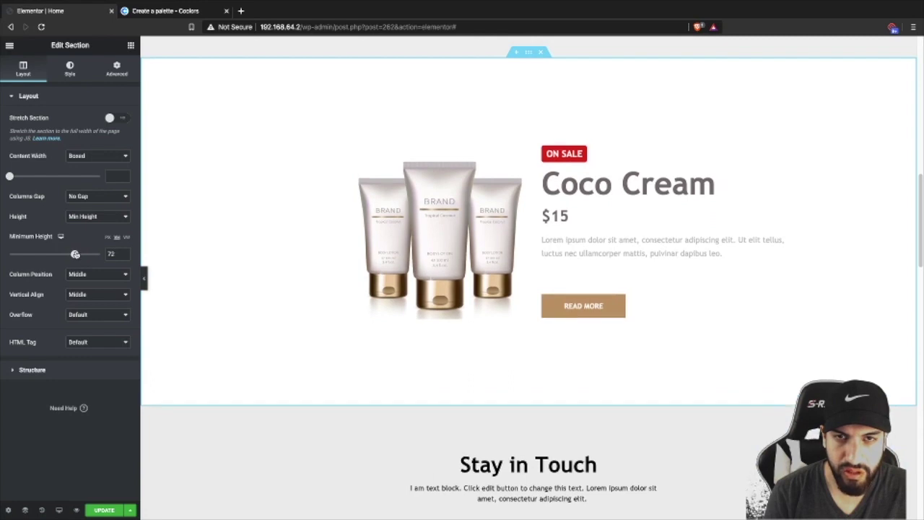
drag(75, 254, 76, 254)
scroll(391, 239, down, 10)
scroll(393, 239, up, 2)
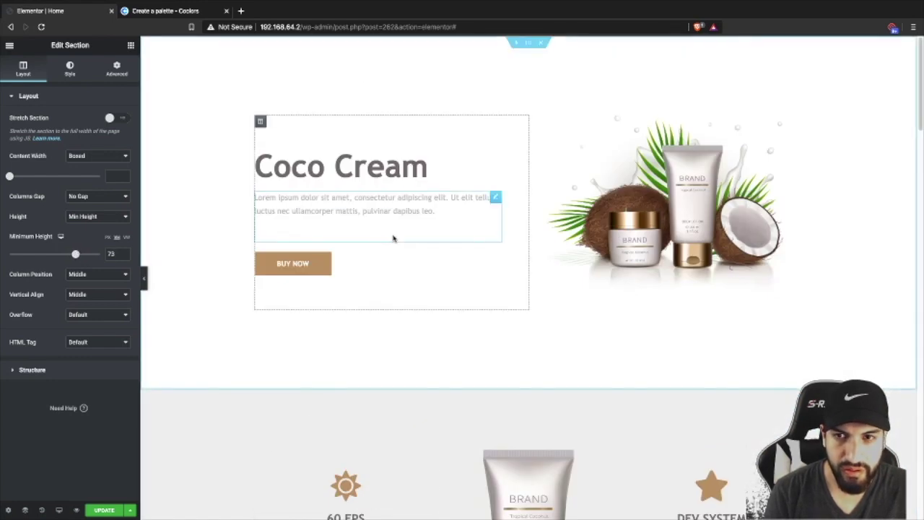
scroll(550, 235, down, 10)
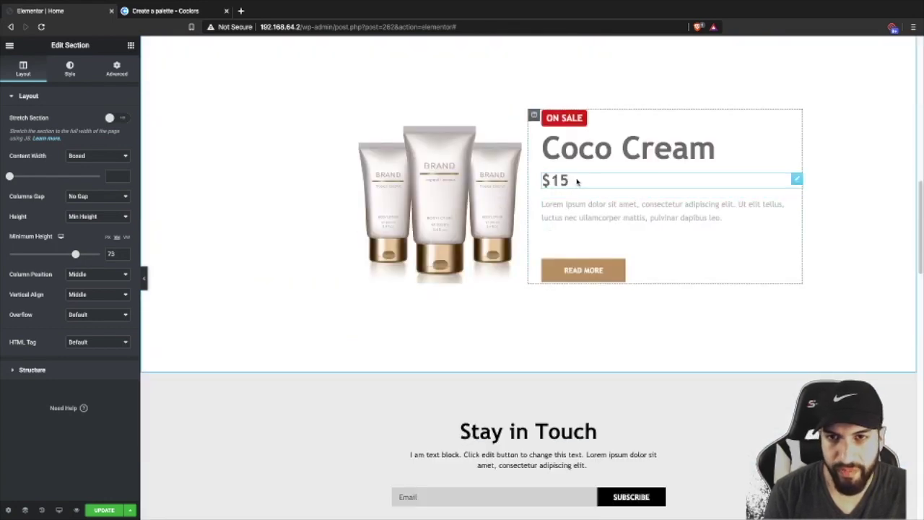
- Shrink the $15 price heading's text size from 32 to 28
click(576, 181)
click(124, 140)
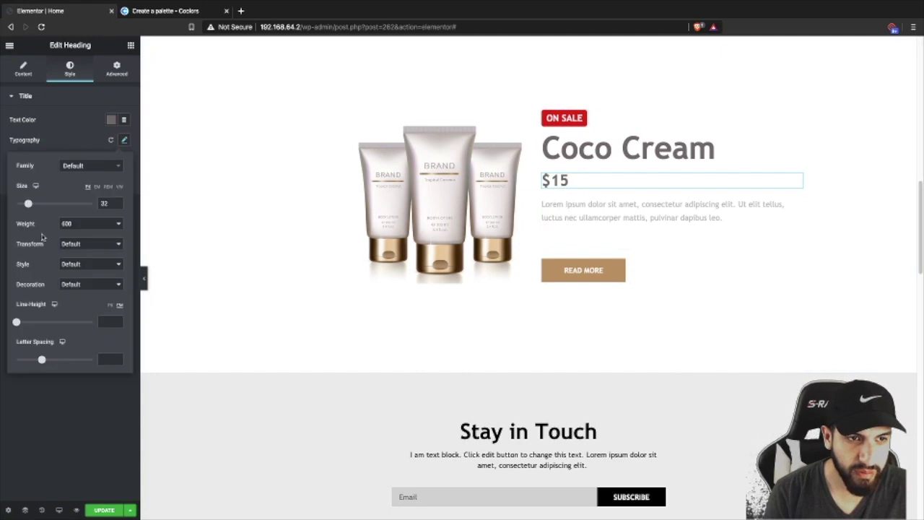
drag(27, 205, 26, 205)
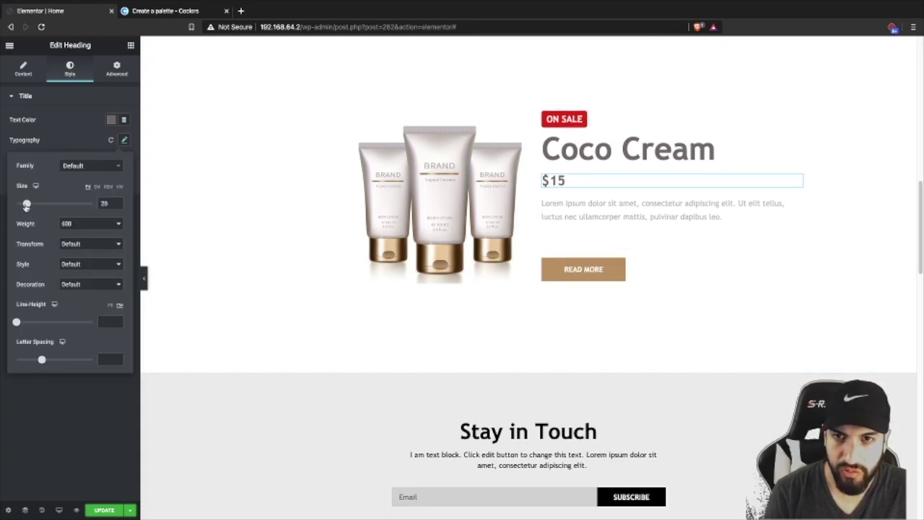
- Change the Read More button label to 'Buy Now' and check the hero Buy Now link
click(648, 276)
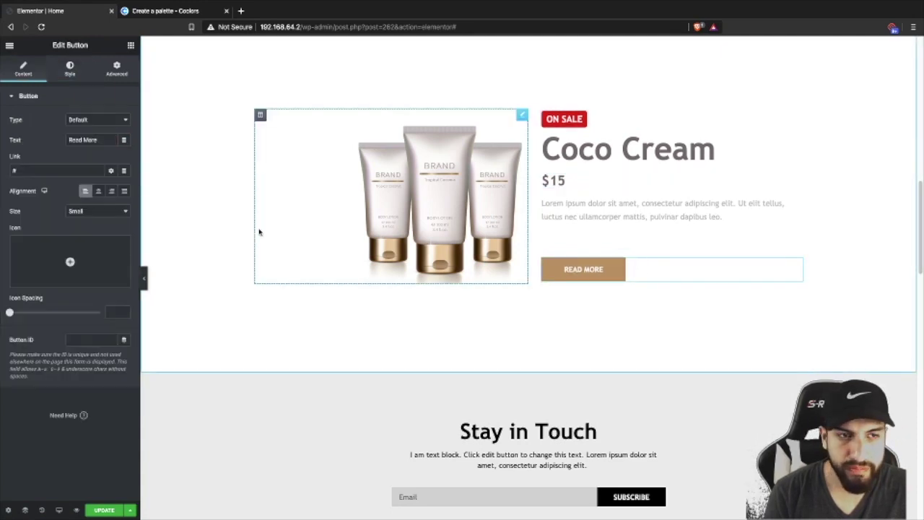
drag(98, 140, 34, 141)
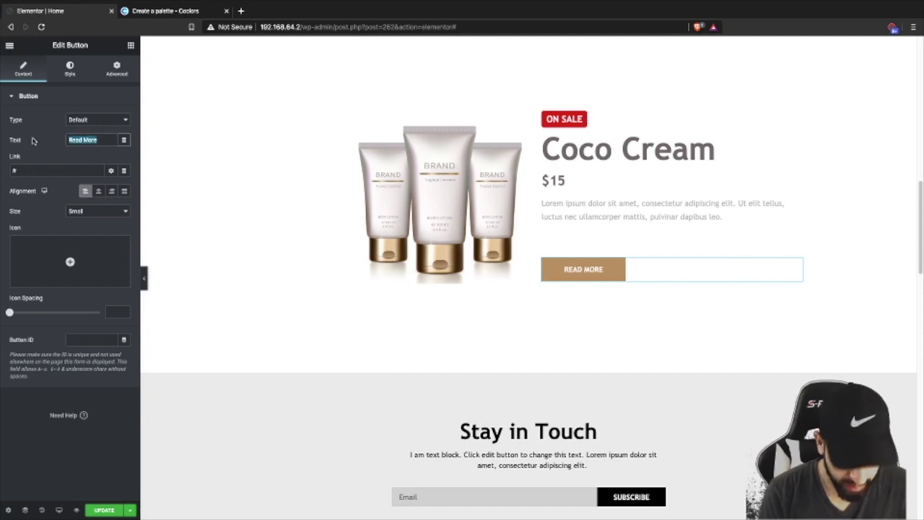
key(BackSpace)
text(Buy Now)
scroll(384, 235, up, 1)
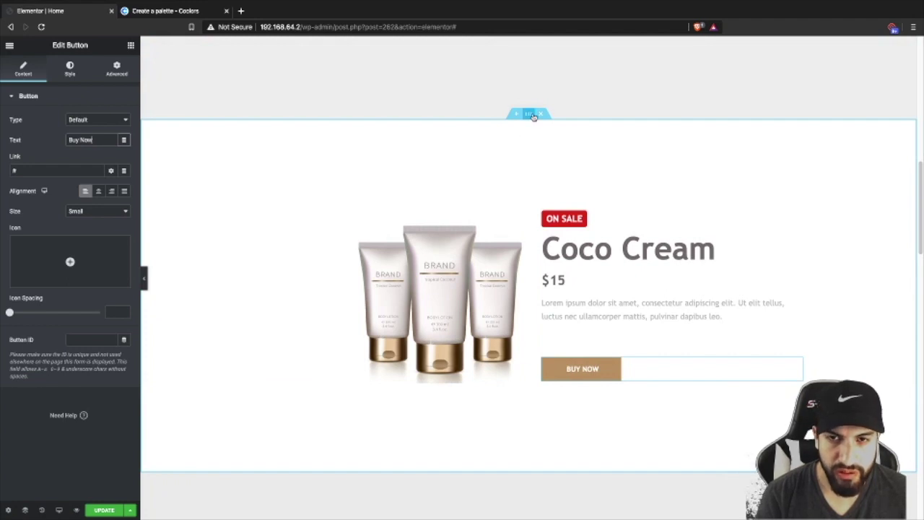
scroll(443, 154, up, 6)
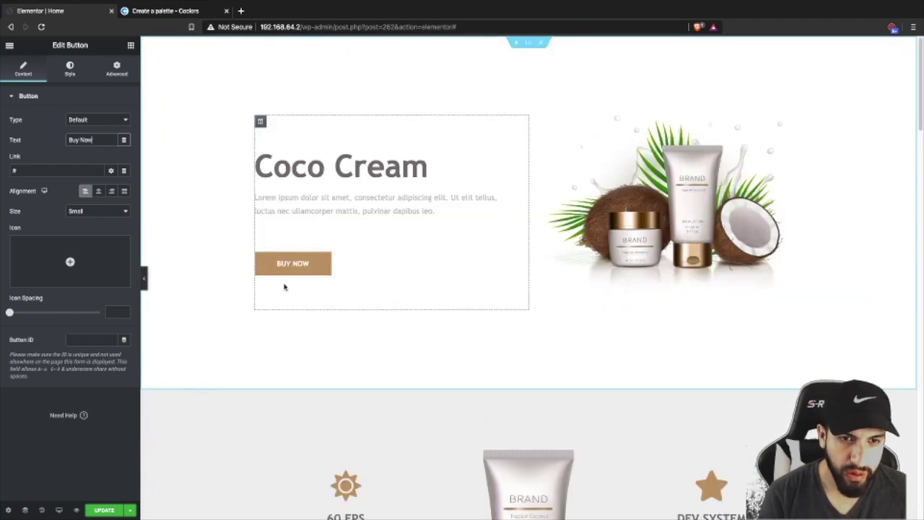
click(286, 269)
scroll(392, 276, down, 6)
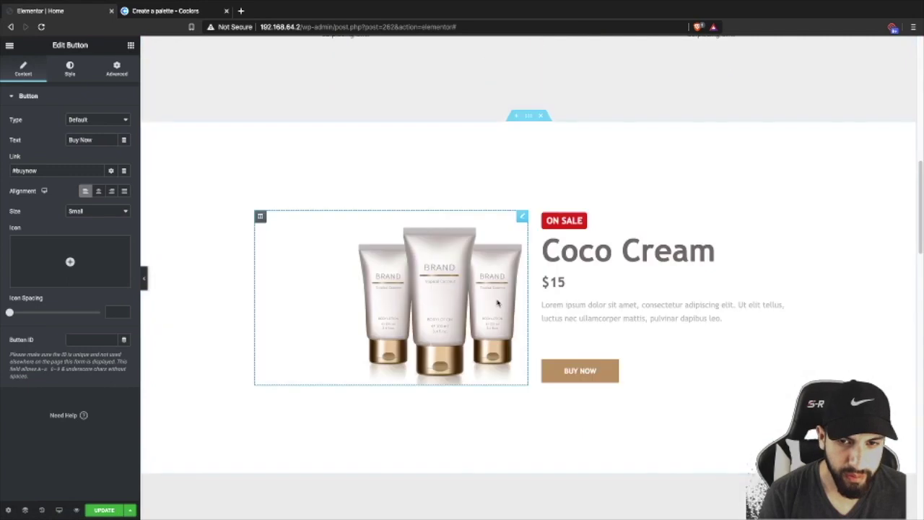
scroll(495, 302, down, 1)
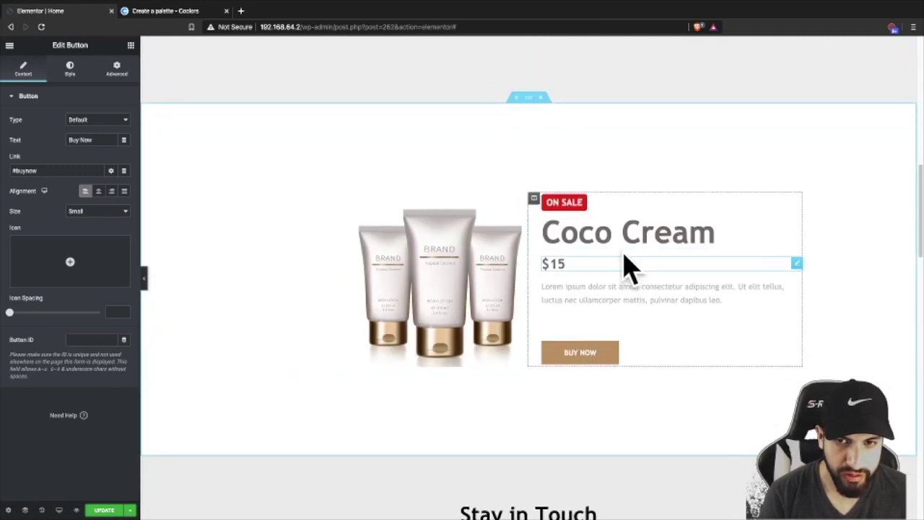
- Enter buynow as the Coco Cream section's CSS ID and test the hero Buy Now jump
click(529, 96)
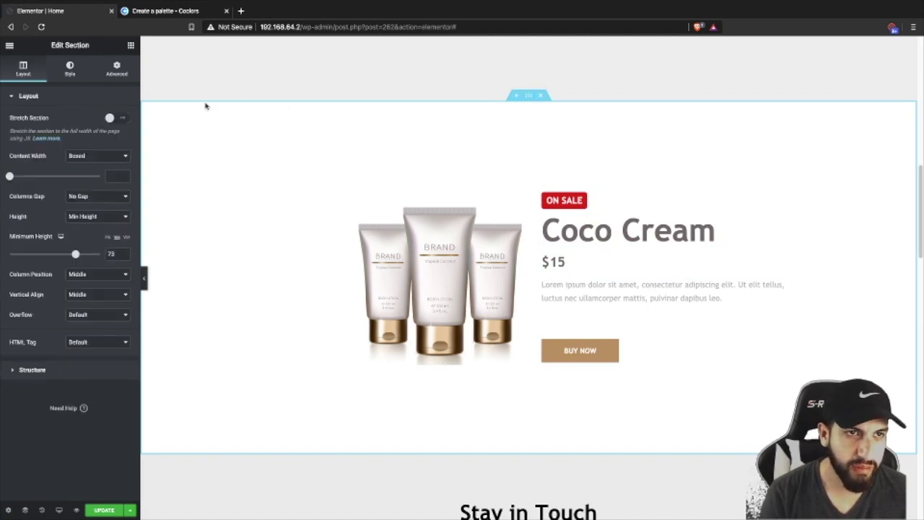
click(117, 68)
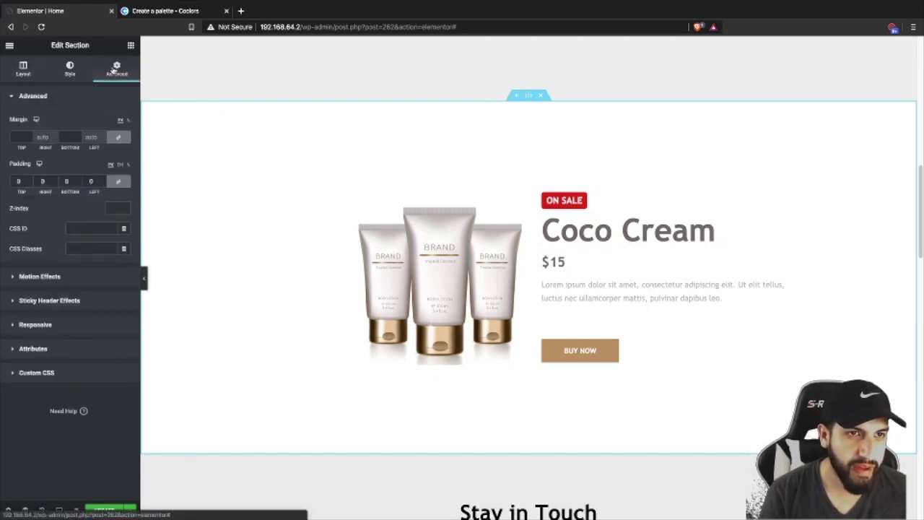
click(81, 229)
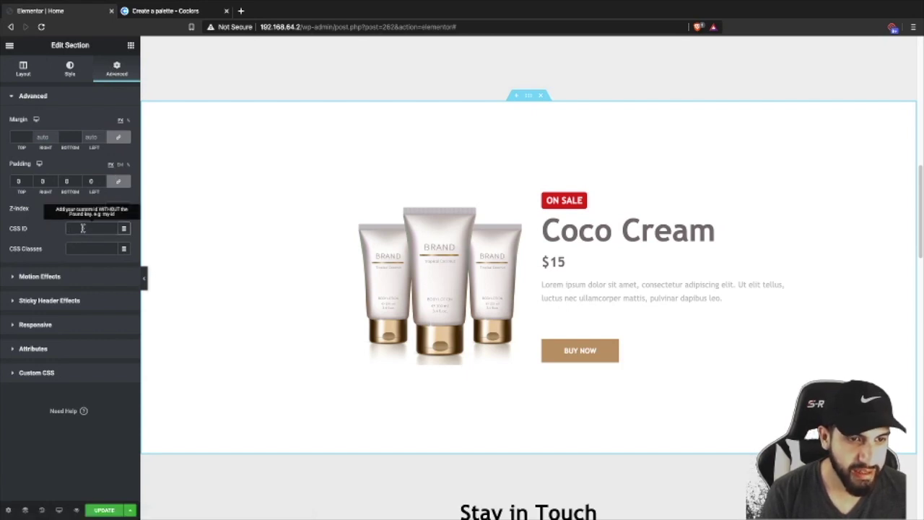
text(buynow)
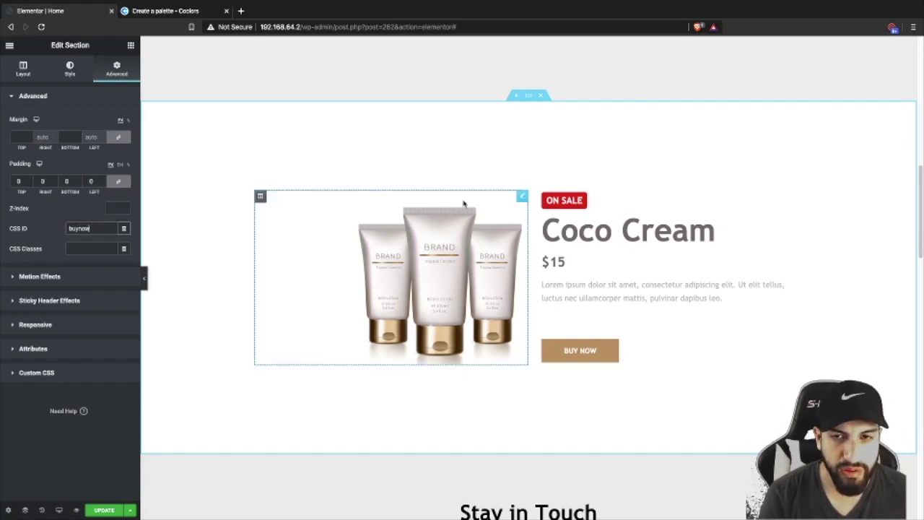
scroll(464, 198, up, 10)
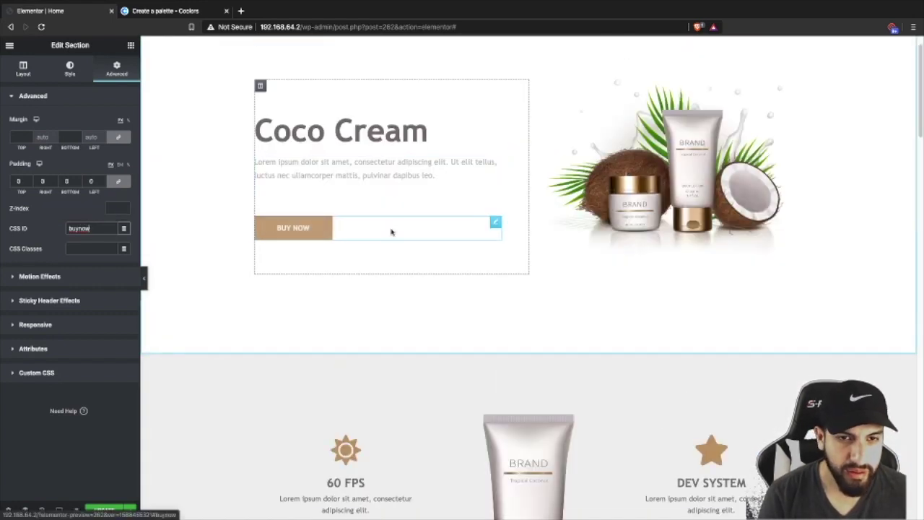
click(298, 232)
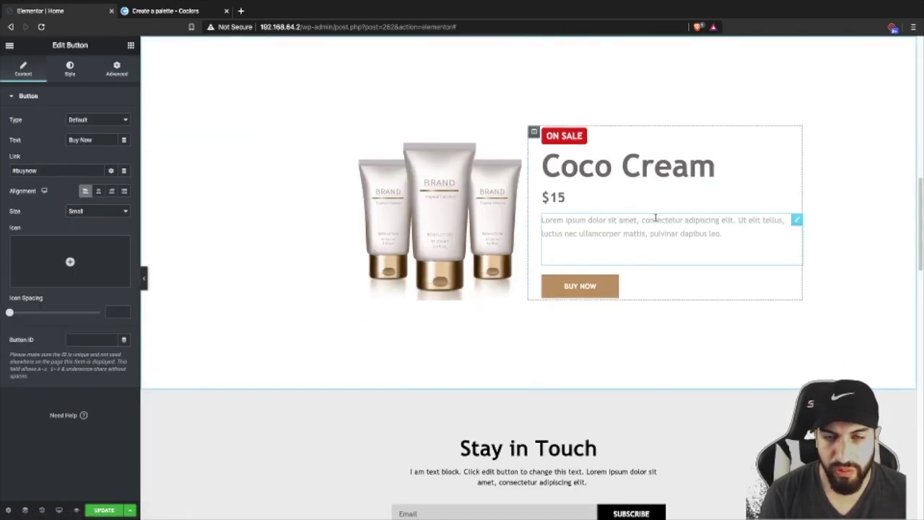
scroll(655, 224, up, 3)
scroll(655, 233, down, 2)
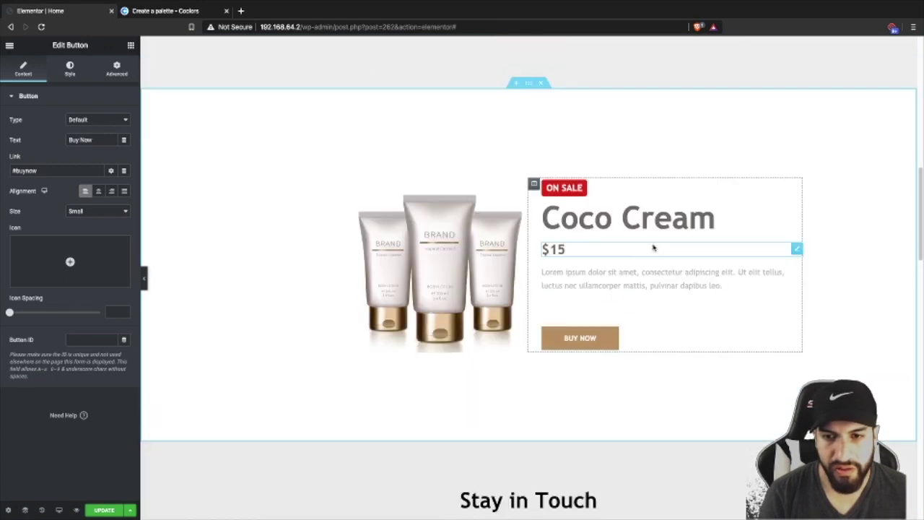
- Replace the lower Buy Now button's # link with websitename.com/checkout
click(588, 348)
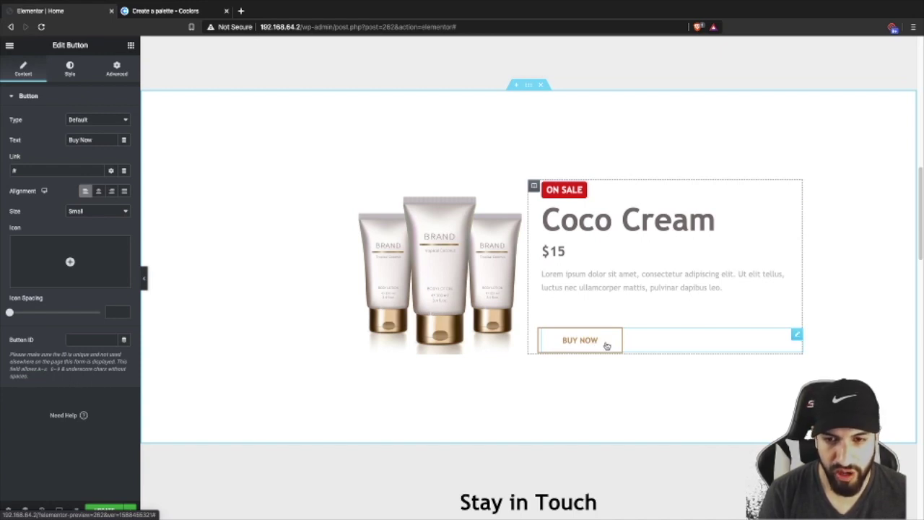
click(32, 173)
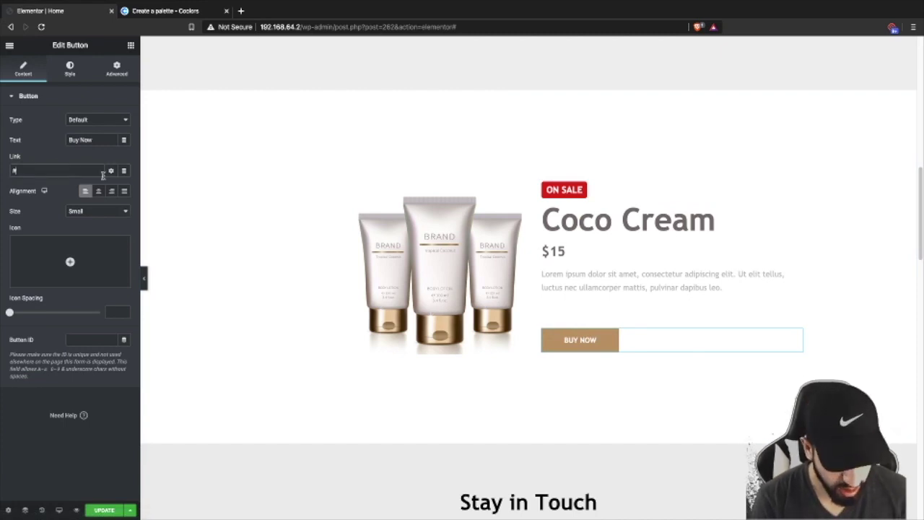
text(we)
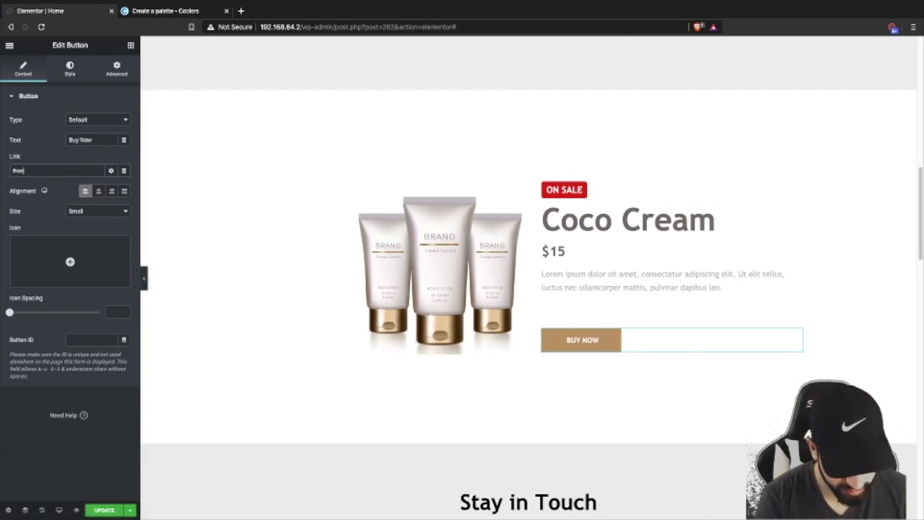
key(BackSpace)
key(BackSpace)
key(BackSpace)
text(w)
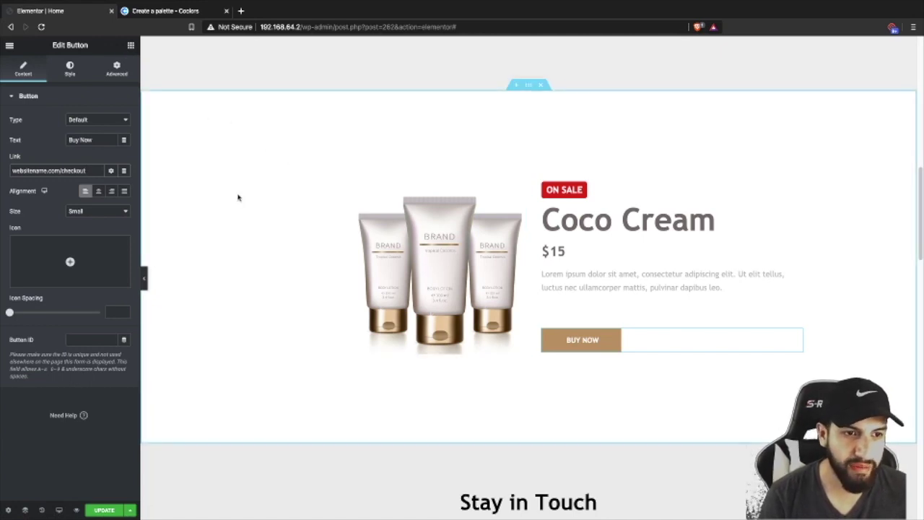
- Delete the Buy Now button from the Coco Cream section
click(131, 46)
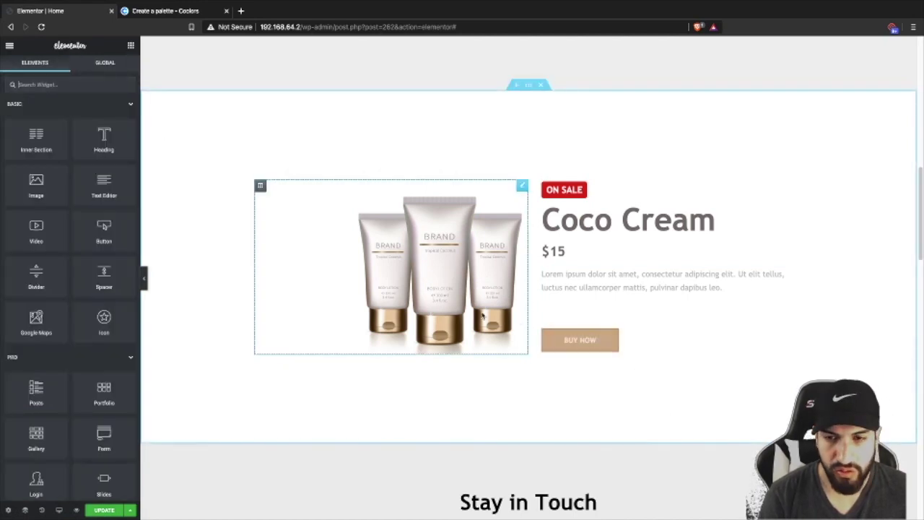
right_click(693, 345)
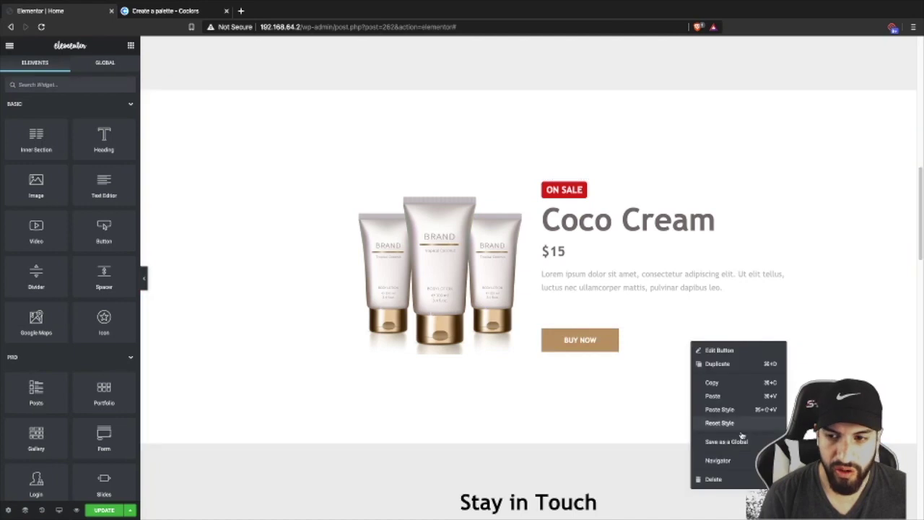
click(728, 480)
- Search the widget list for 'add'
click(37, 84)
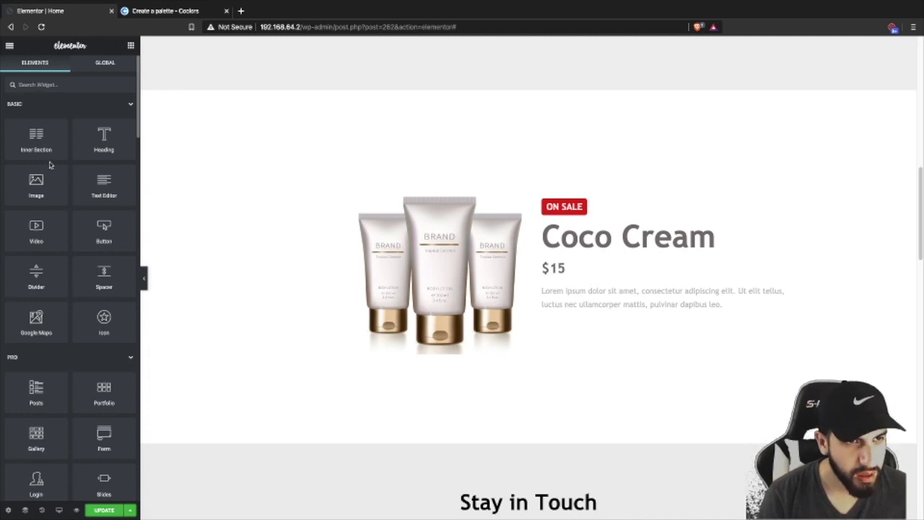
scroll(56, 161, down, 3)
scroll(58, 162, up, 3)
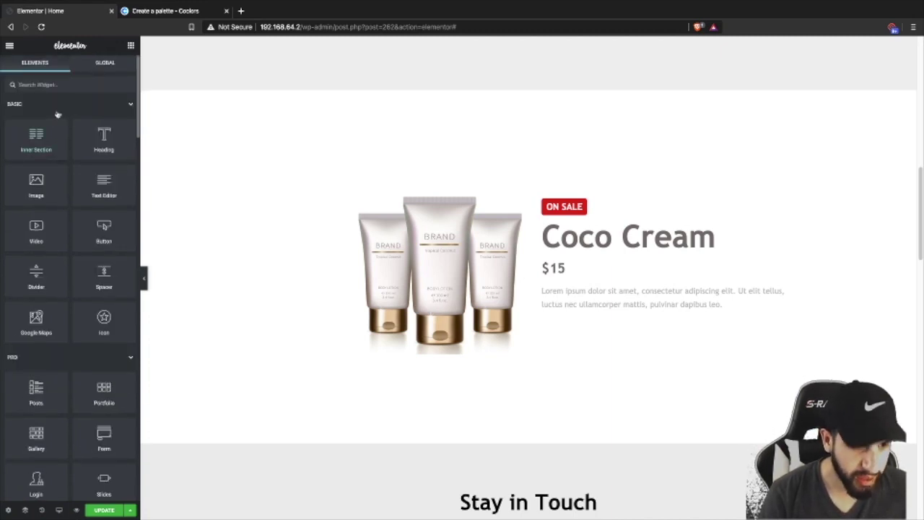
text(add)
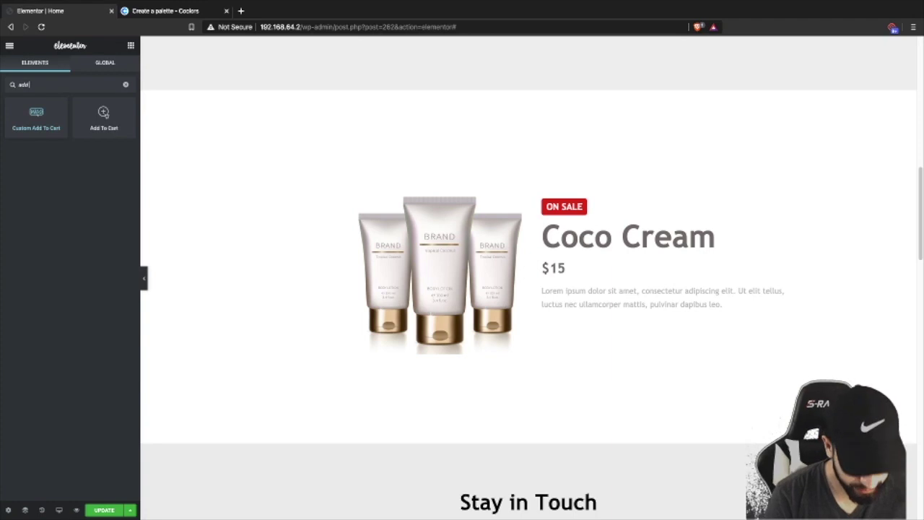
- Drop a Custom Add To Cart widget under the Coco Cream description with Show Quantity on
click(42, 124)
drag(37, 124, 648, 313)
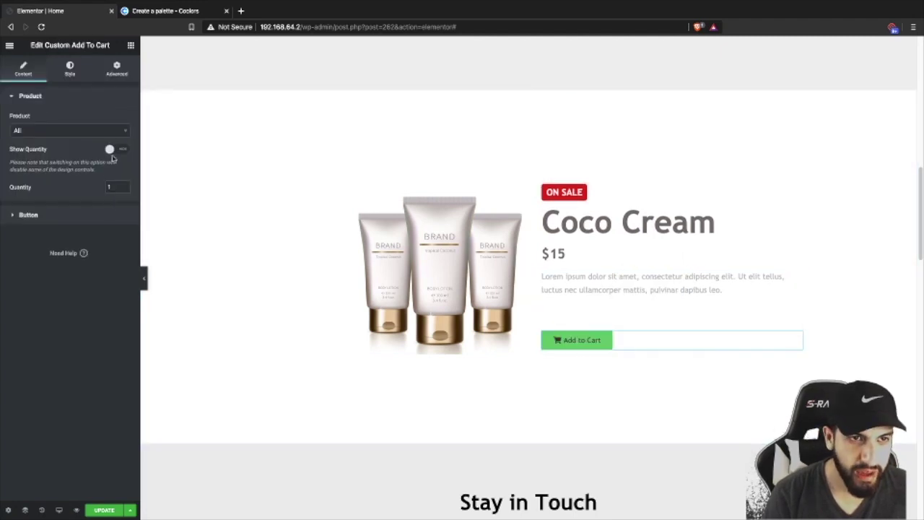
click(114, 150)
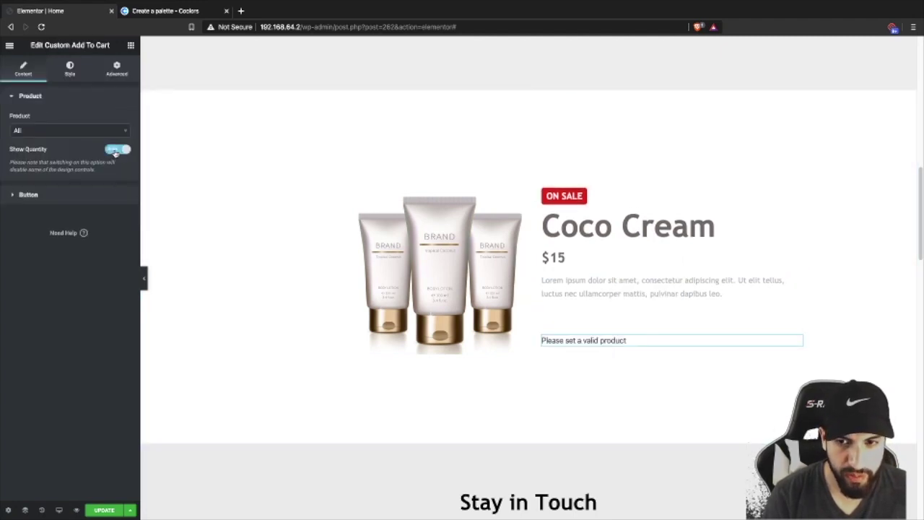
- Open the widget's Product list, then dismiss it without choosing a product
click(74, 131)
click(73, 132)
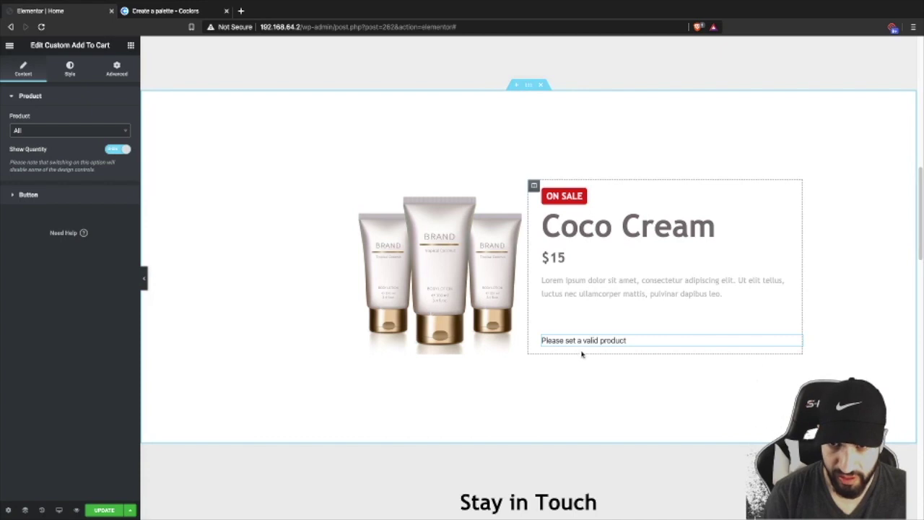
click(85, 133)
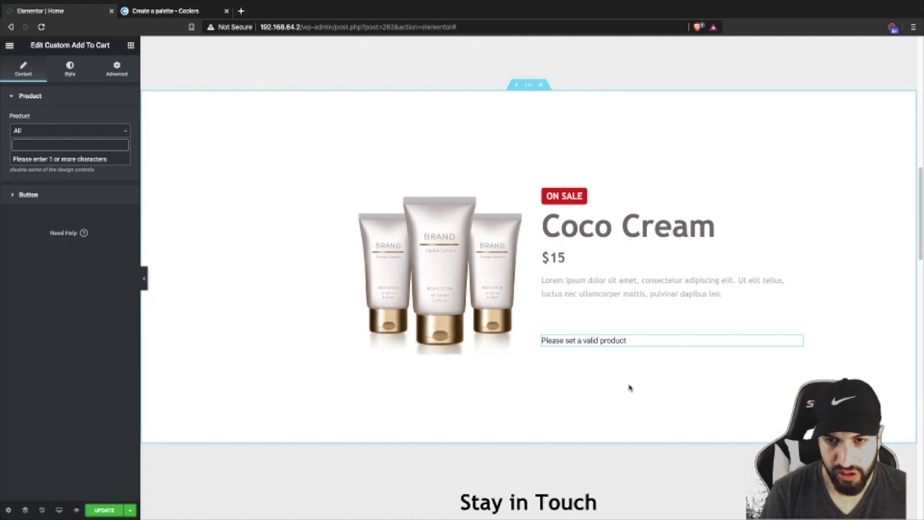
scroll(467, 357, down, 2)
scroll(470, 354, up, 2)
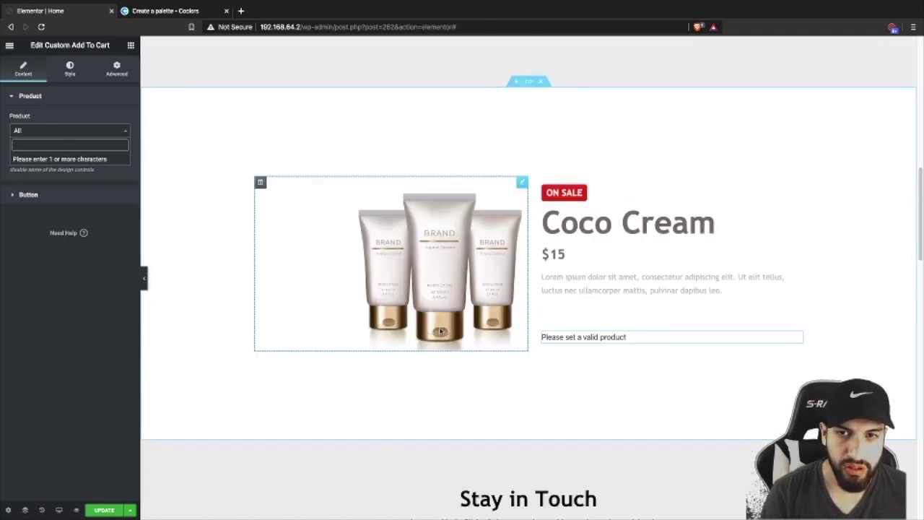
click(105, 510)
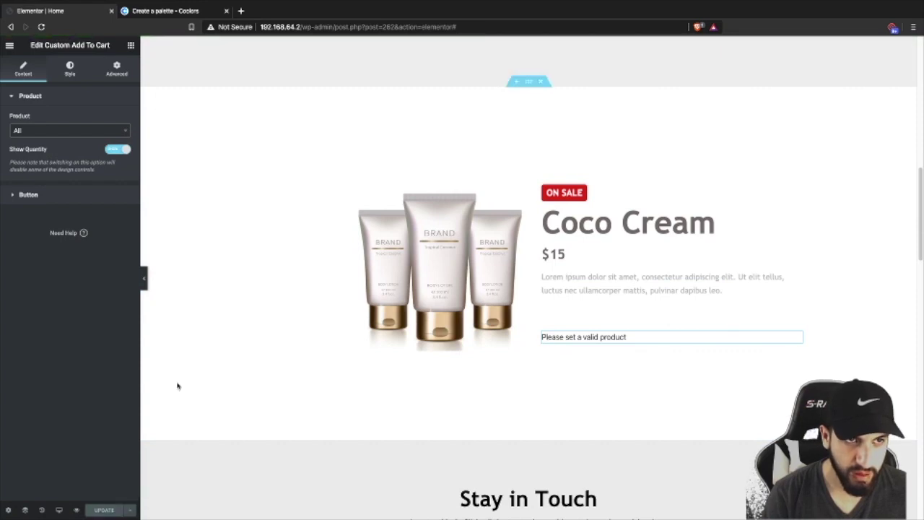
scroll(538, 363, up, 1)
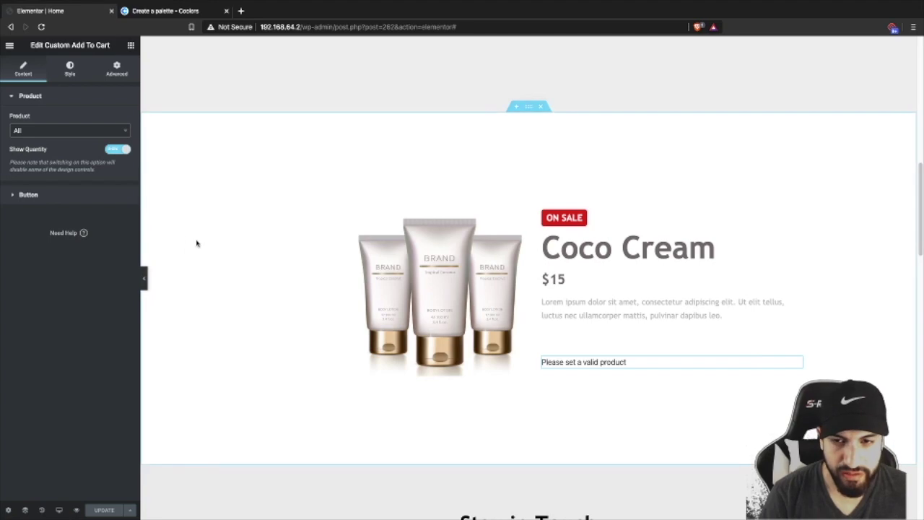
scroll(525, 316, down, 3)
scroll(525, 316, down, 9)
scroll(476, 324, up, 11)
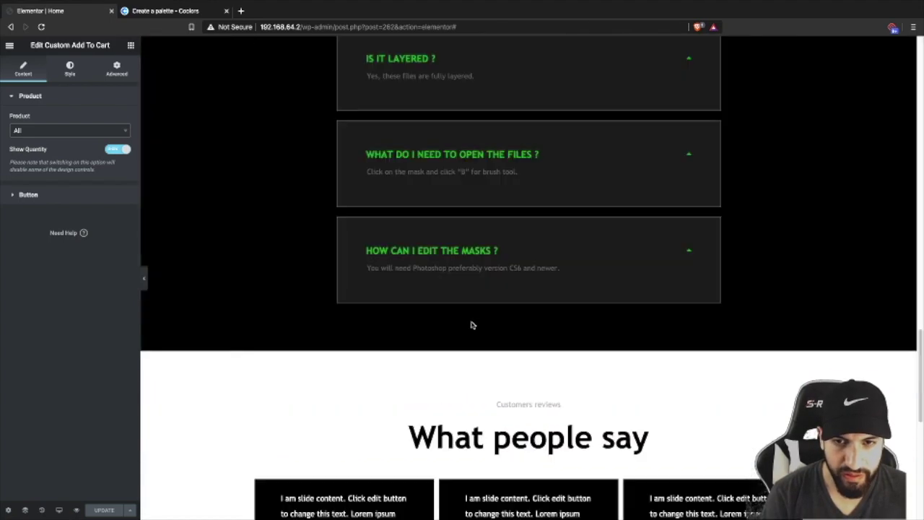
scroll(486, 324, up, 3)
scroll(506, 339, down, 3)
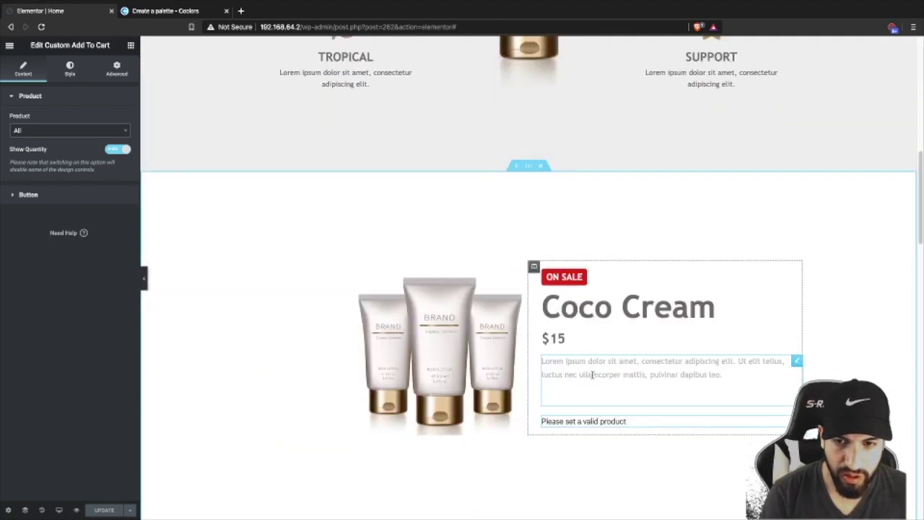
scroll(536, 352, down, 4)
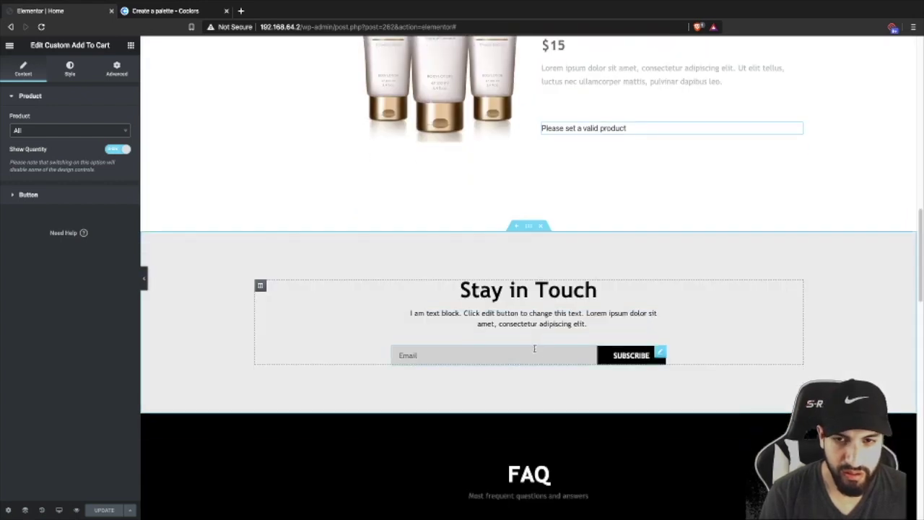
scroll(563, 350, up, 1)
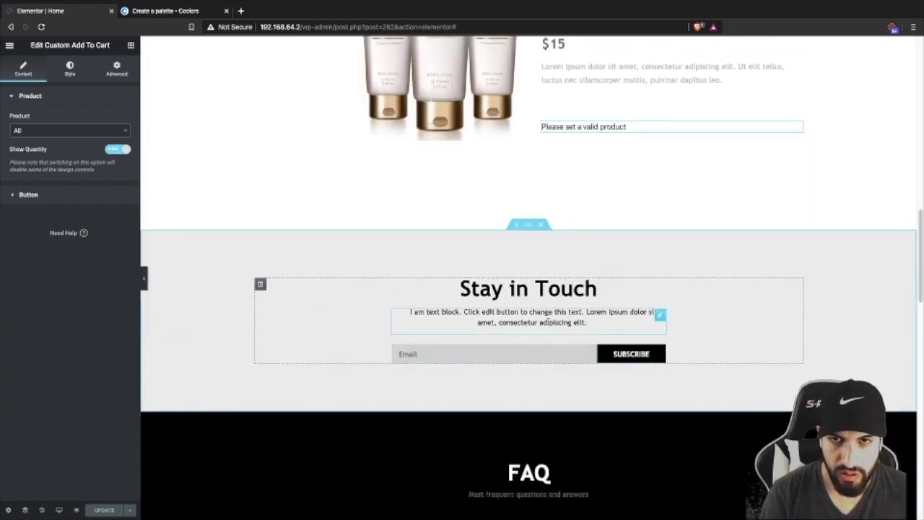
scroll(498, 317, down, 1)
scroll(512, 252, up, 1)
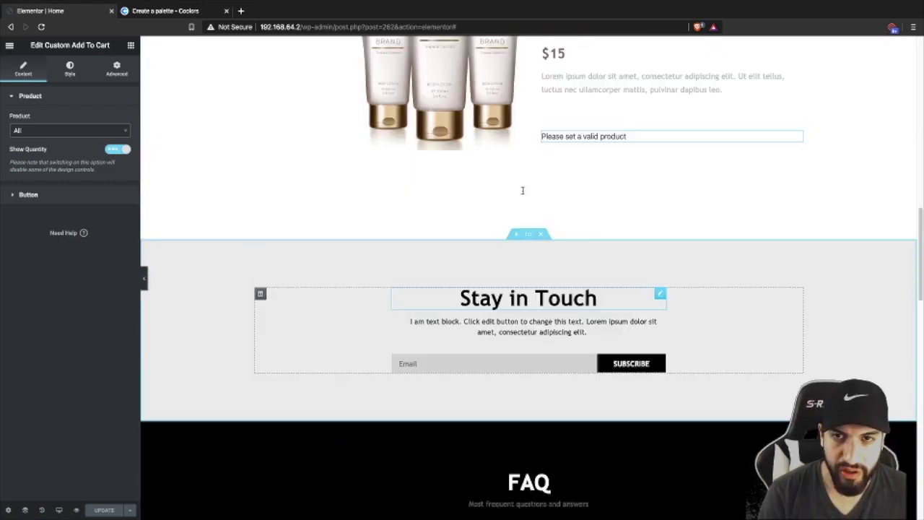
- Give the Stay in Touch section a tan background colour
click(529, 236)
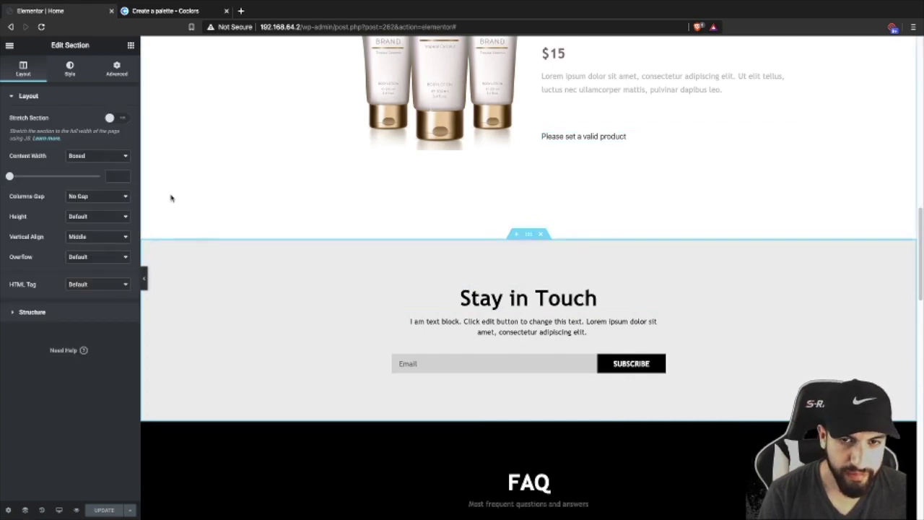
click(64, 68)
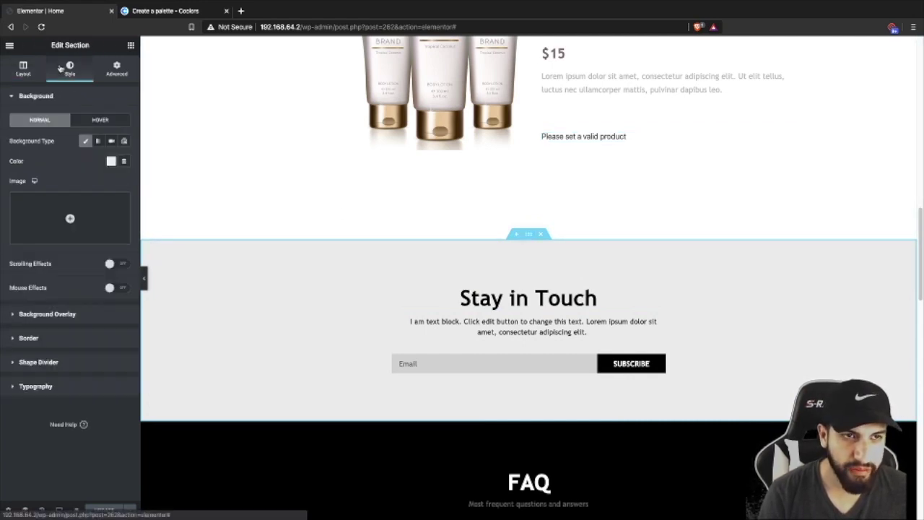
click(111, 161)
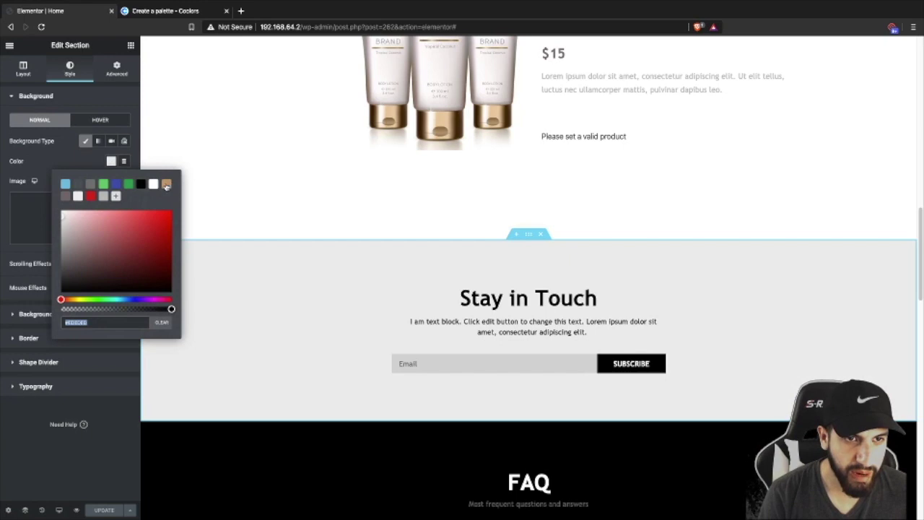
click(166, 184)
- Set the Stay in Touch heading's text colour to white
click(543, 303)
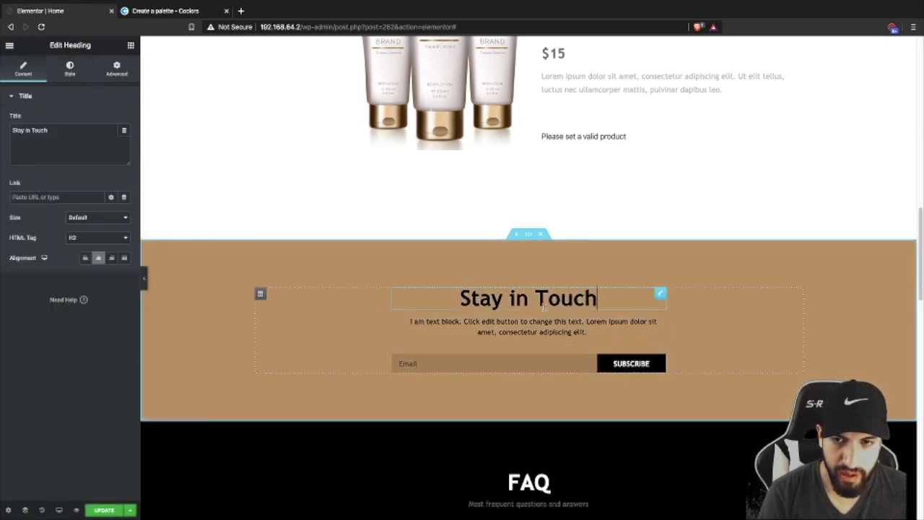
click(81, 73)
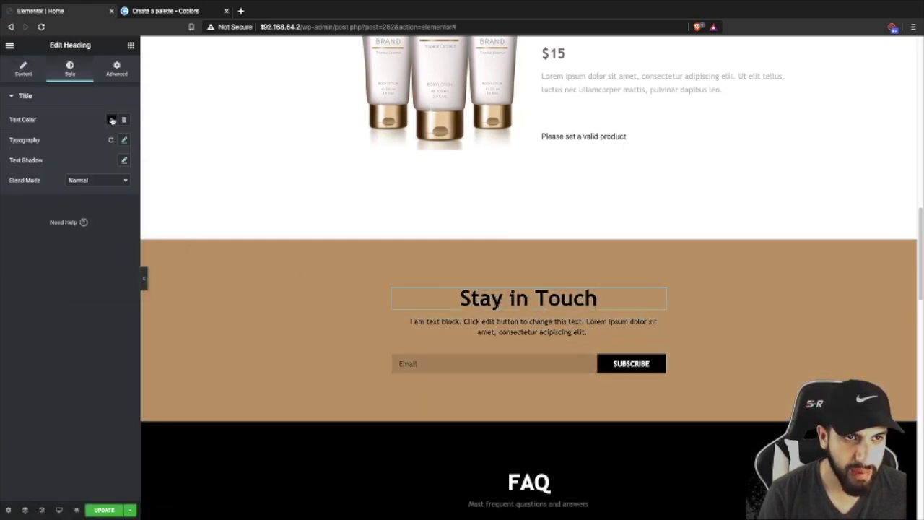
click(111, 120)
click(153, 144)
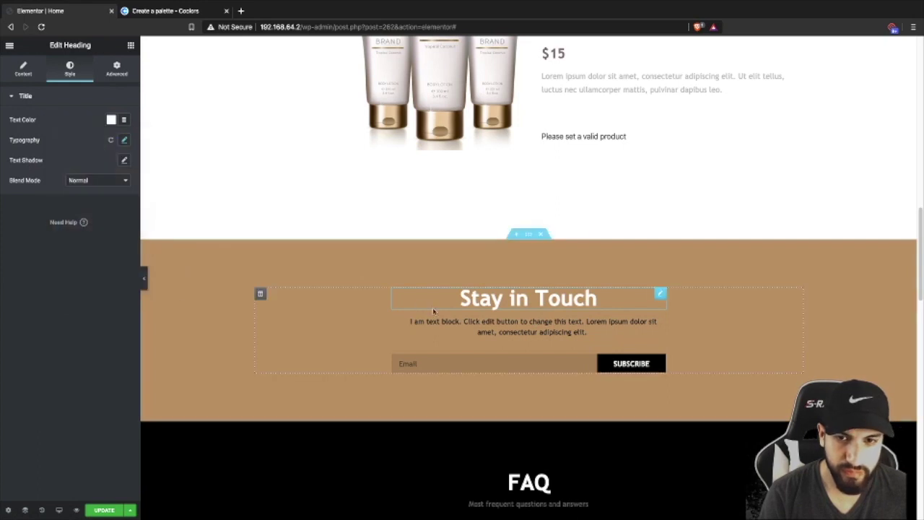
click(478, 325)
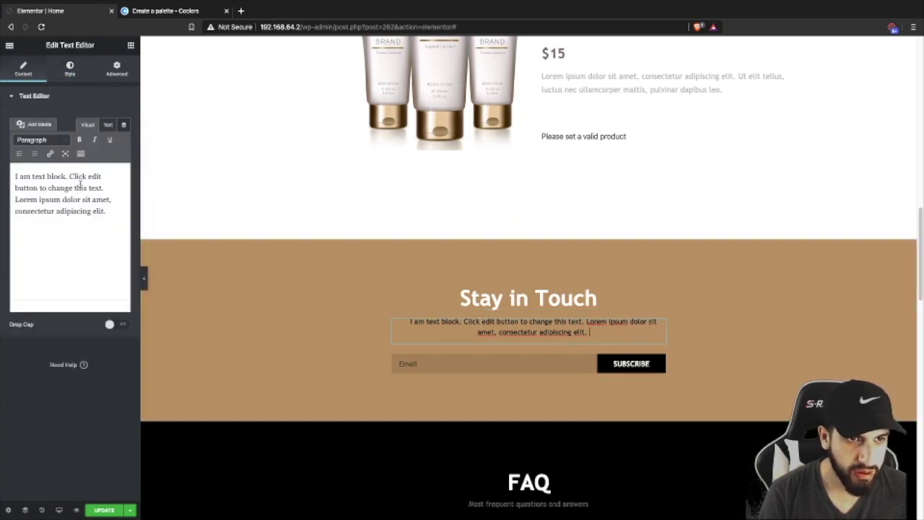
- Delete the paragraph's first sentence so only the Lorem ipsum sentence remains
drag(103, 188, 15, 177)
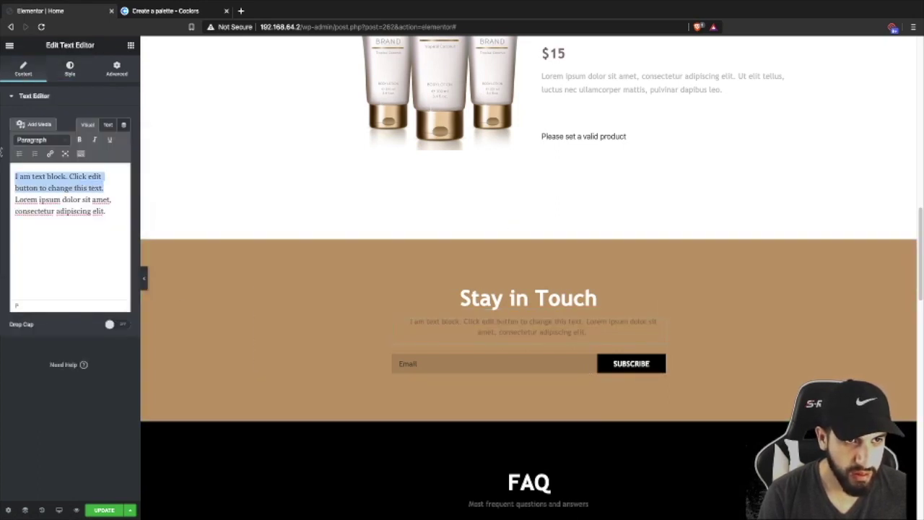
key(BackSpace)
scroll(590, 407, down, 5)
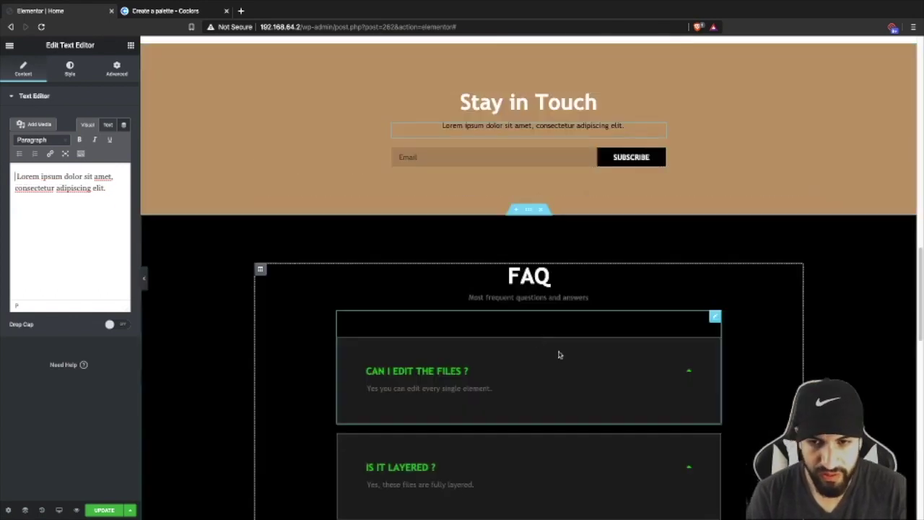
scroll(569, 363, up, 6)
scroll(538, 349, down, 3)
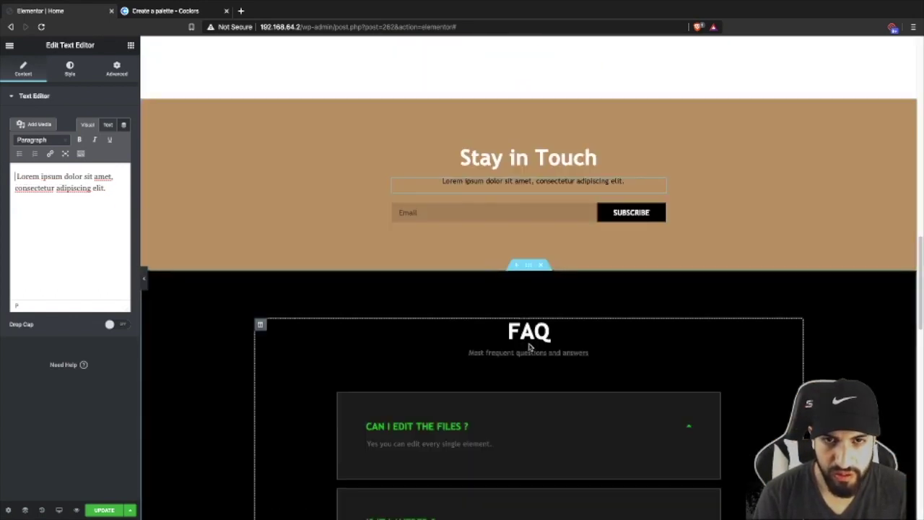
scroll(520, 335, up, 1)
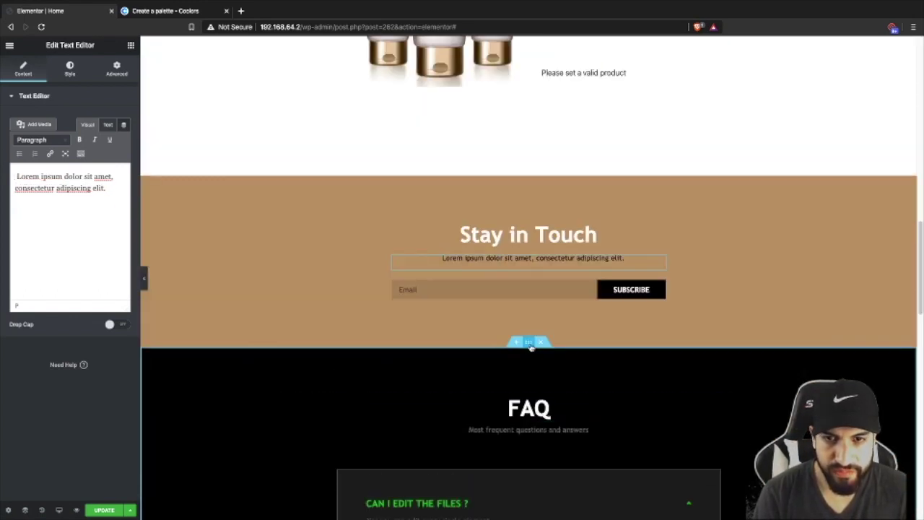
- Set the Stay in Touch paragraph's text colour to white
click(69, 68)
click(111, 140)
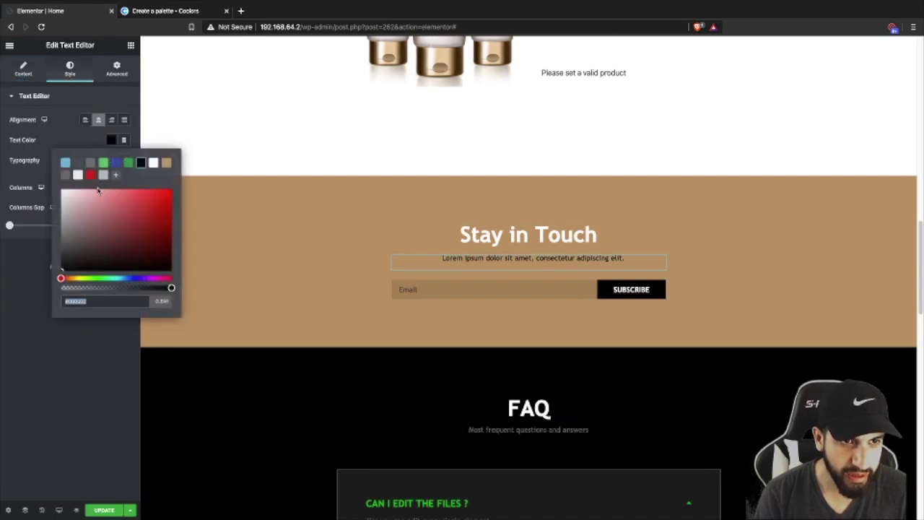
click(153, 162)
click(33, 135)
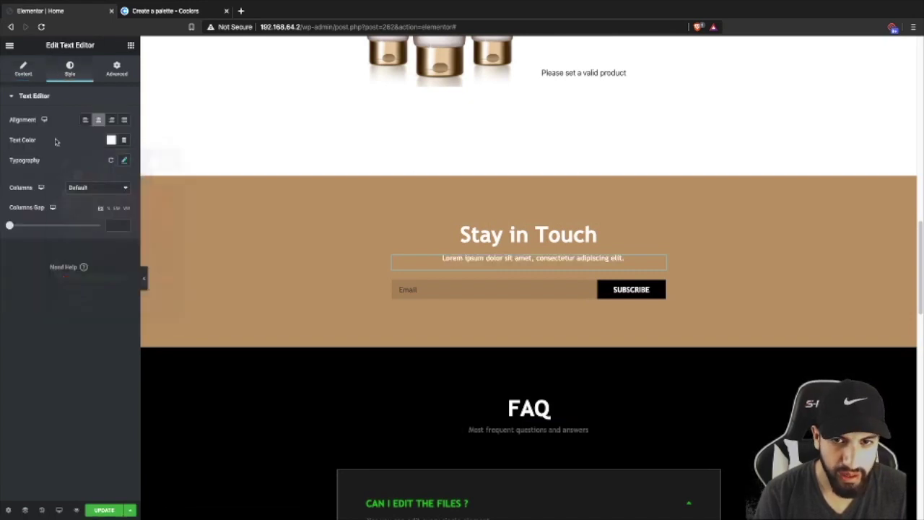
click(553, 290)
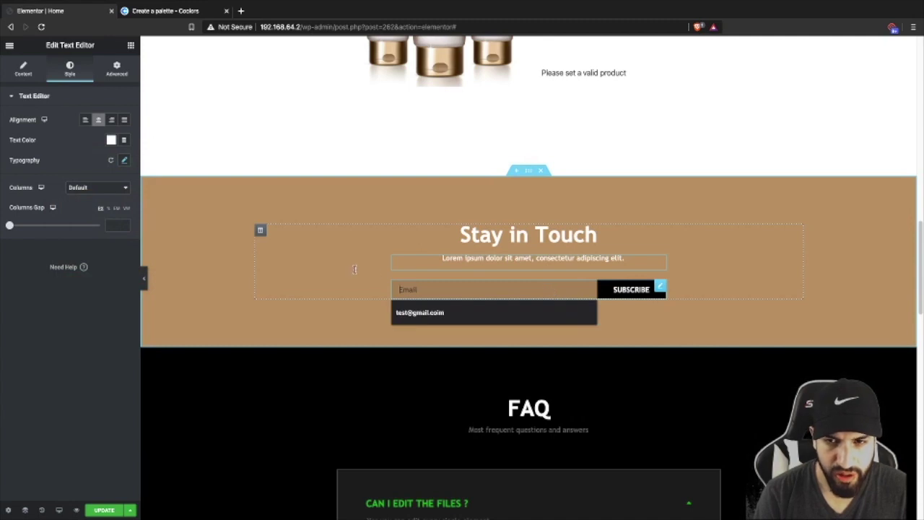
click(616, 311)
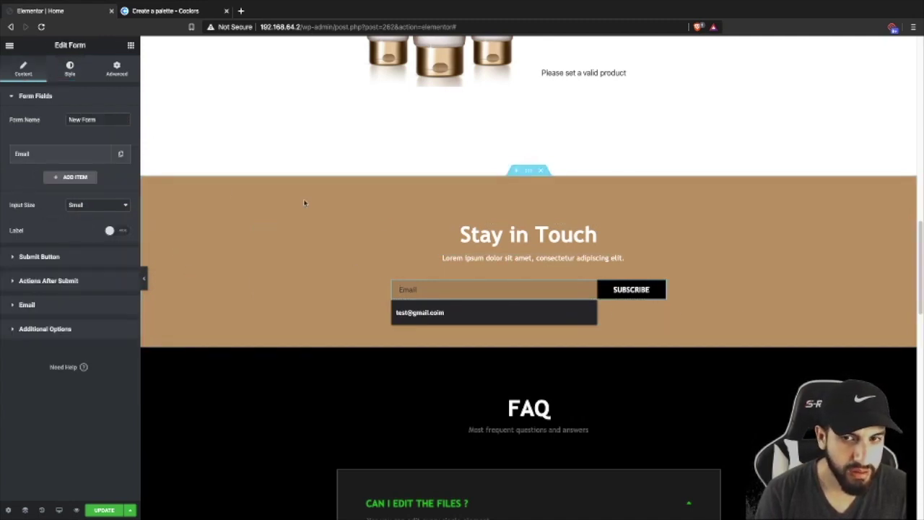
- Make the subscribe form's Email field text white
click(509, 233)
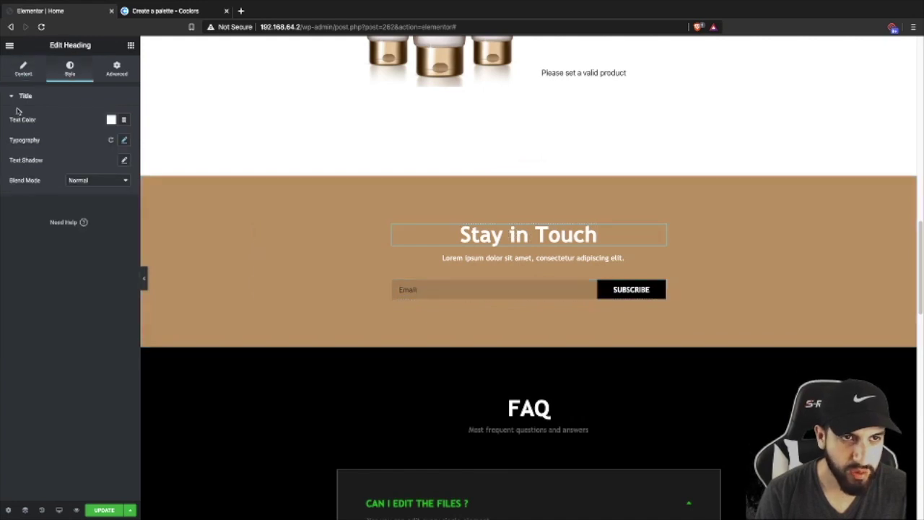
click(517, 282)
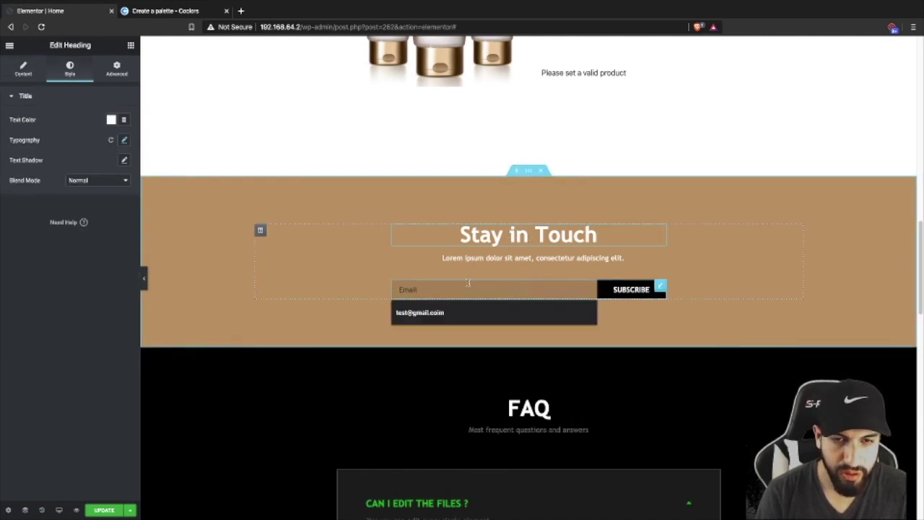
click(65, 75)
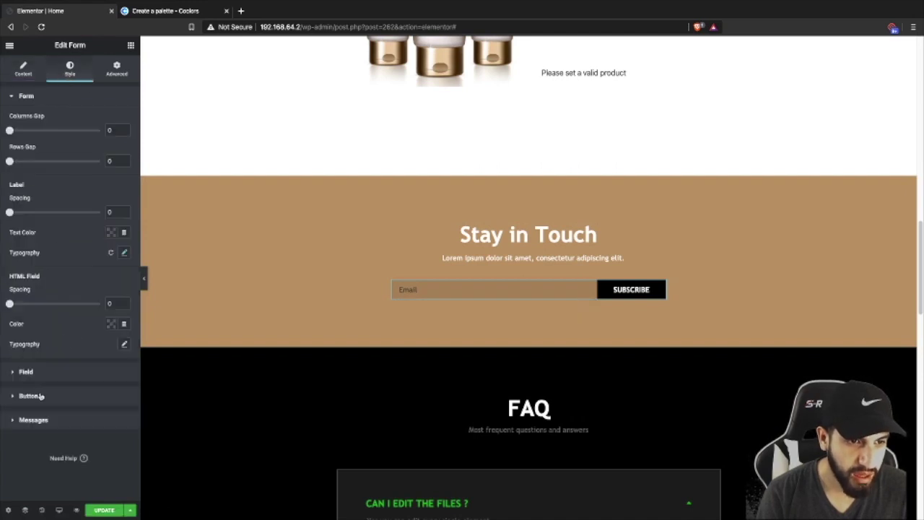
click(26, 372)
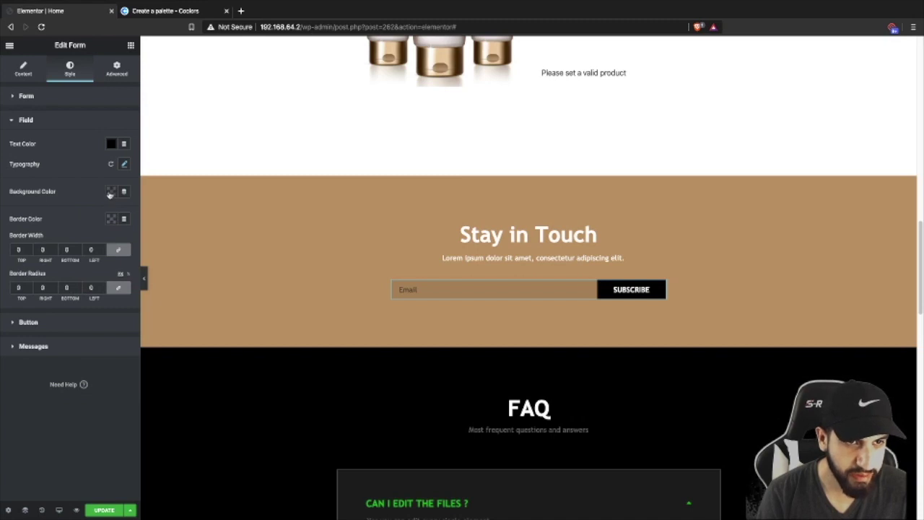
click(112, 145)
click(153, 167)
click(218, 297)
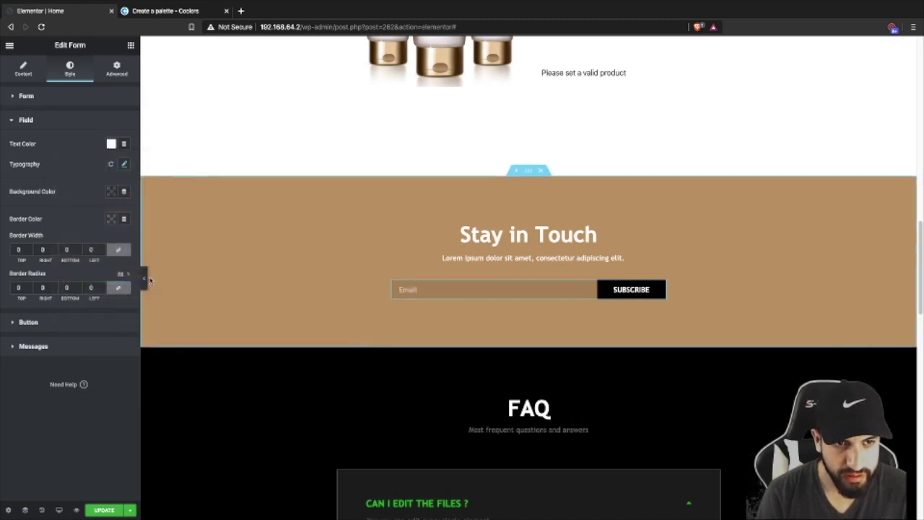
- Give the email field a black background at roughly 0.17 opacity
click(143, 280)
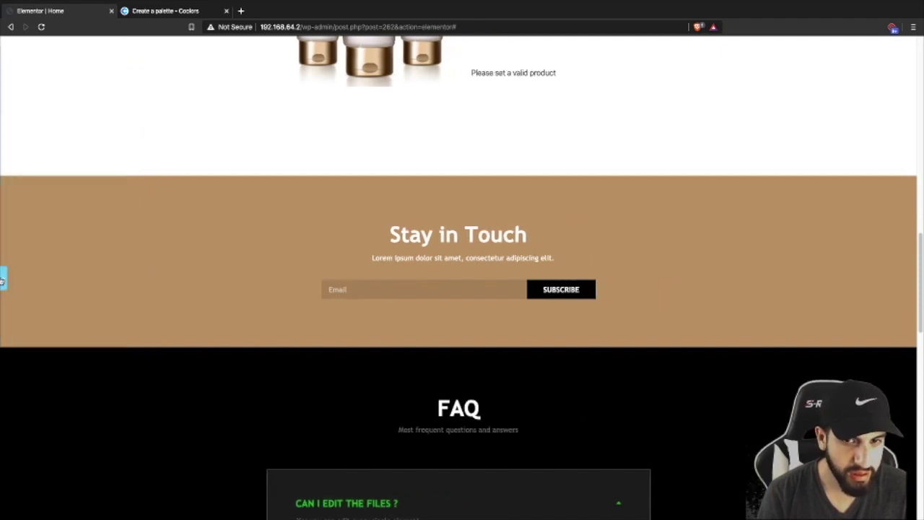
click(2, 278)
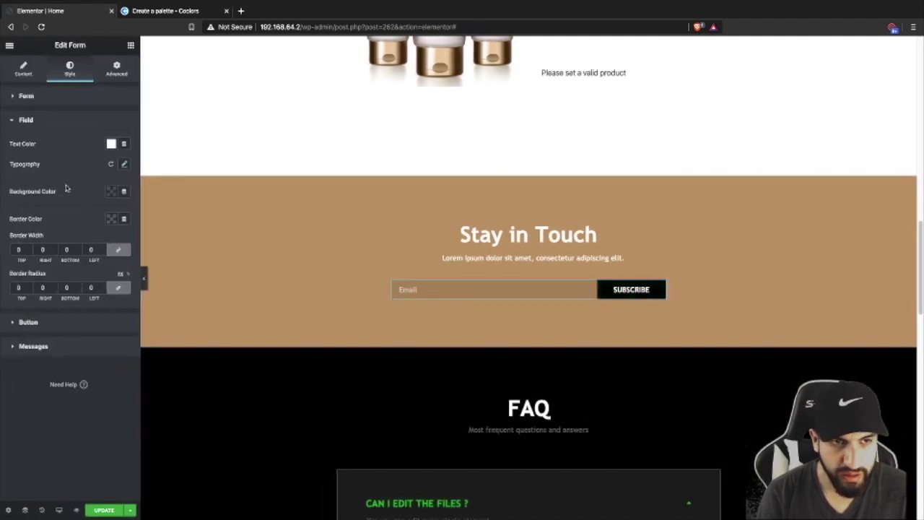
click(112, 192)
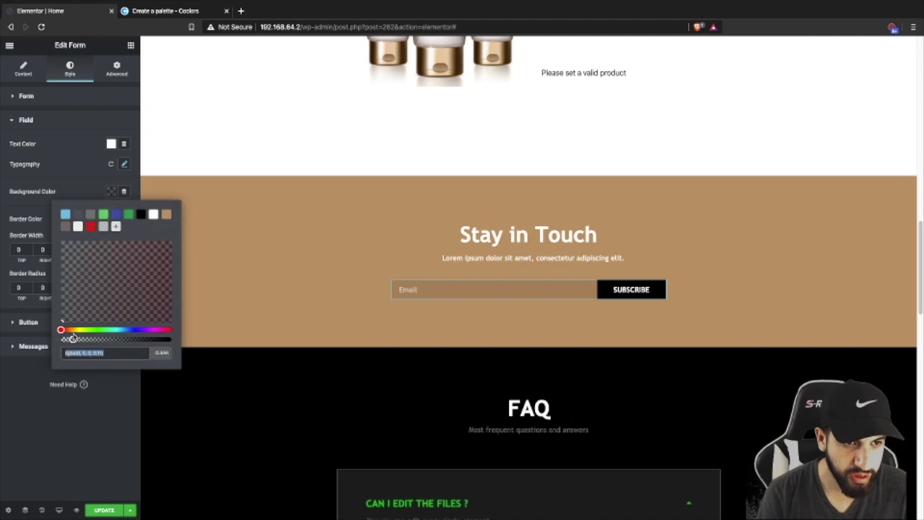
mouse_move(72, 337)
mouse_down()
mouse_move(174, 339)
mouse_move(78, 339)
mouse_move(73, 327)
mouse_up()
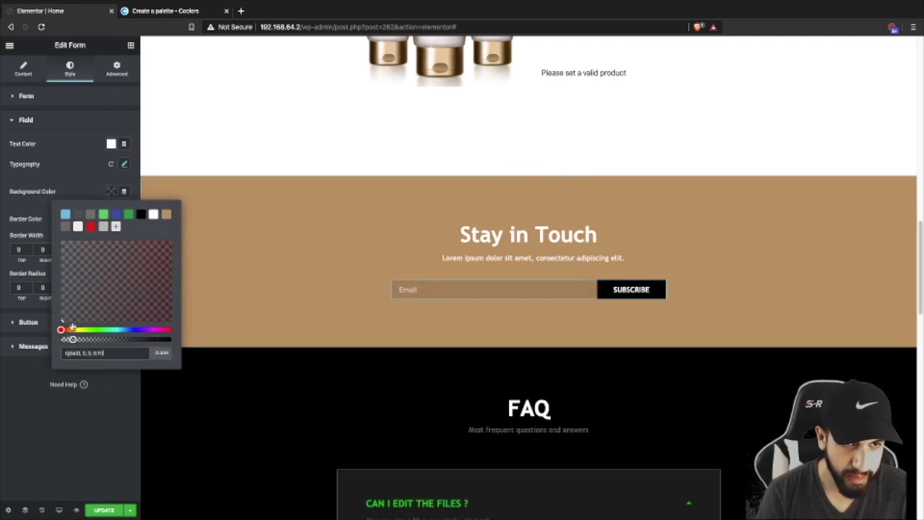
click(140, 216)
drag(171, 339, 75, 338)
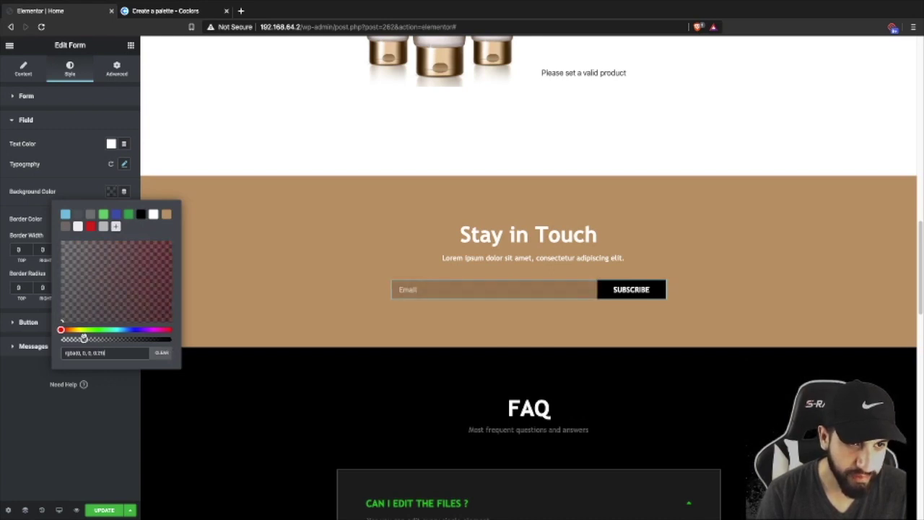
drag(84, 339, 80, 338)
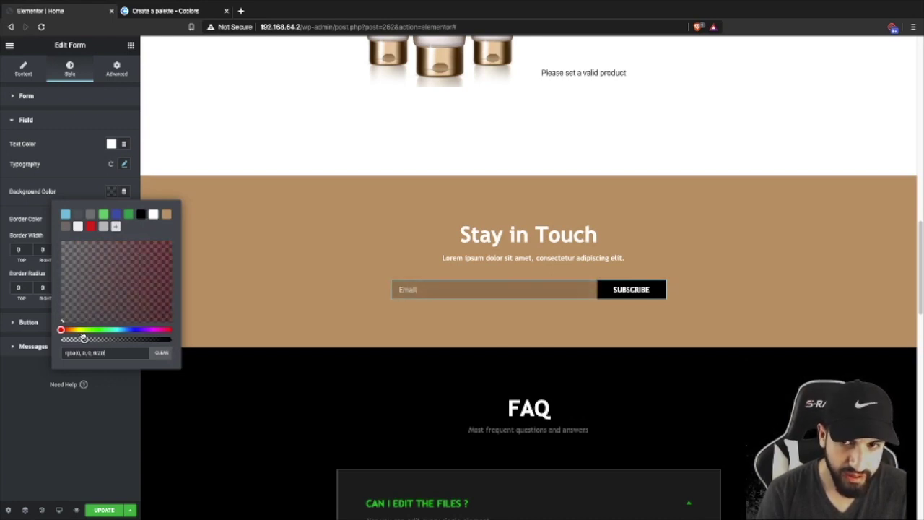
click(99, 198)
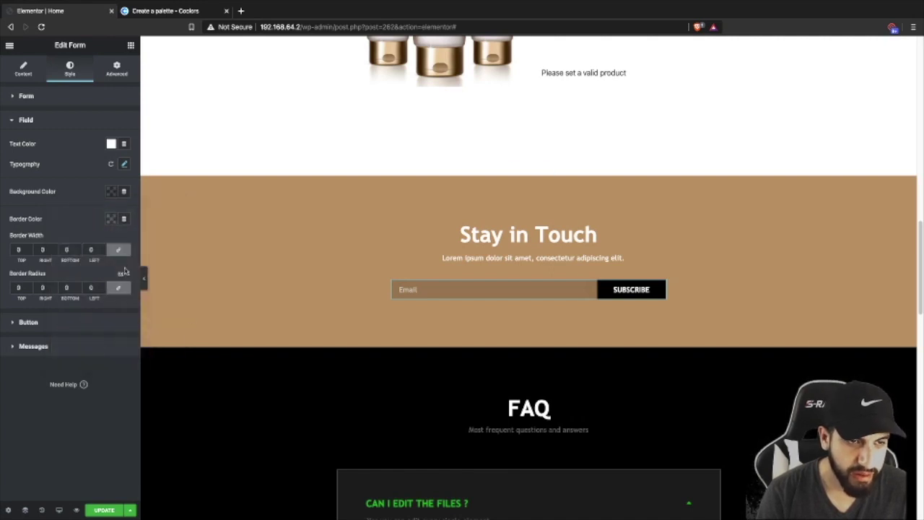
- Lower the SUBSCRIBE button's black background to about 20% opacity
click(74, 323)
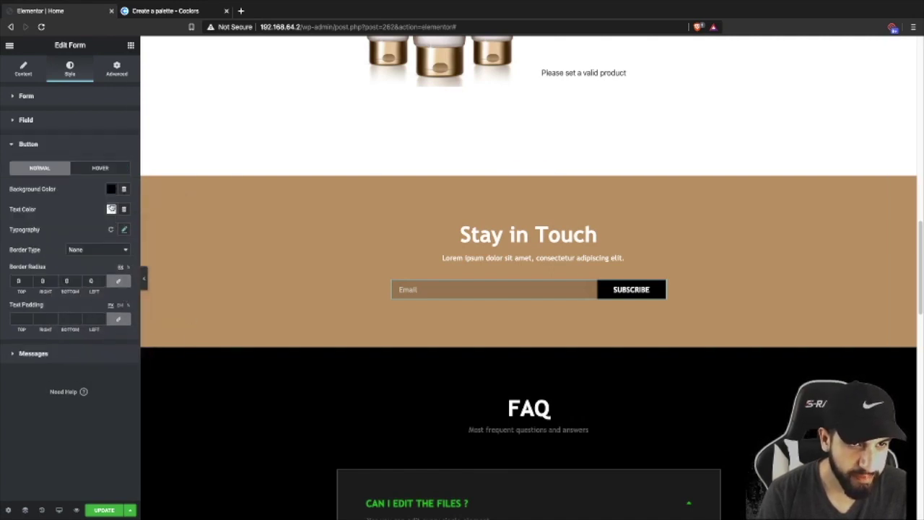
click(111, 192)
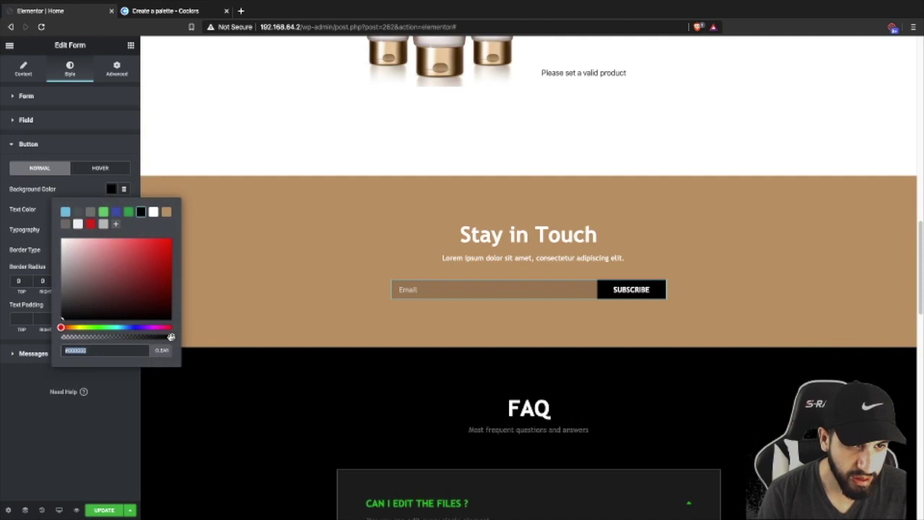
drag(170, 337, 93, 336)
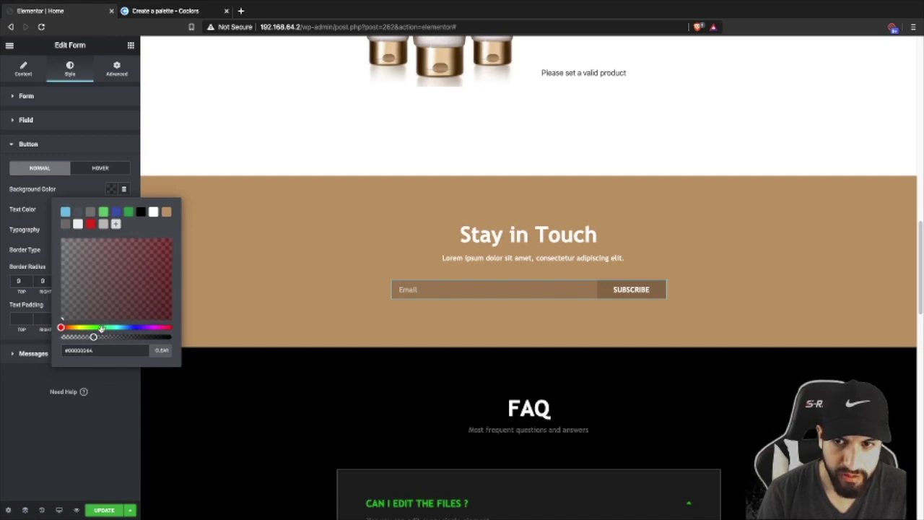
click(106, 146)
click(145, 277)
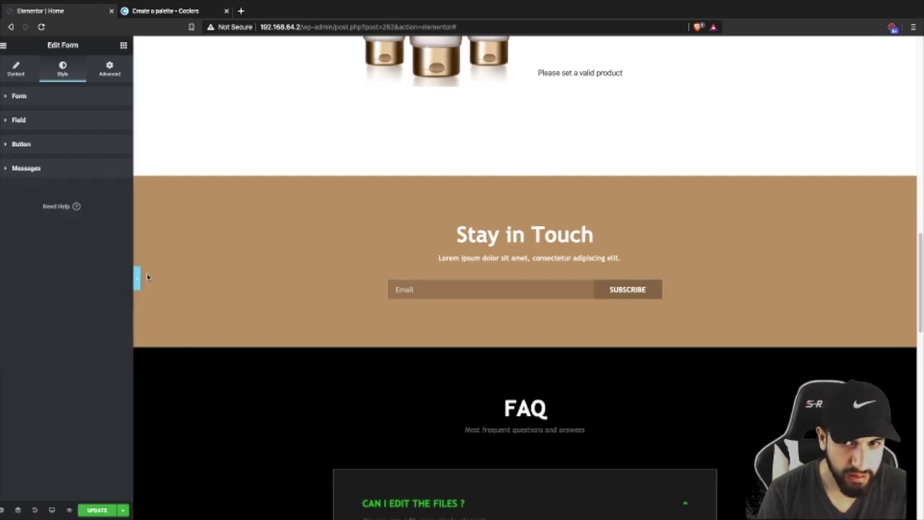
click(2, 277)
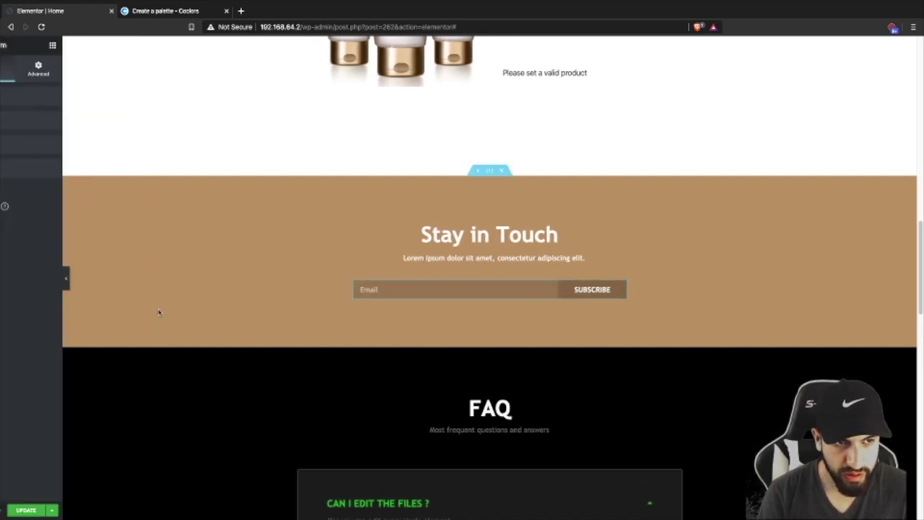
click(43, 149)
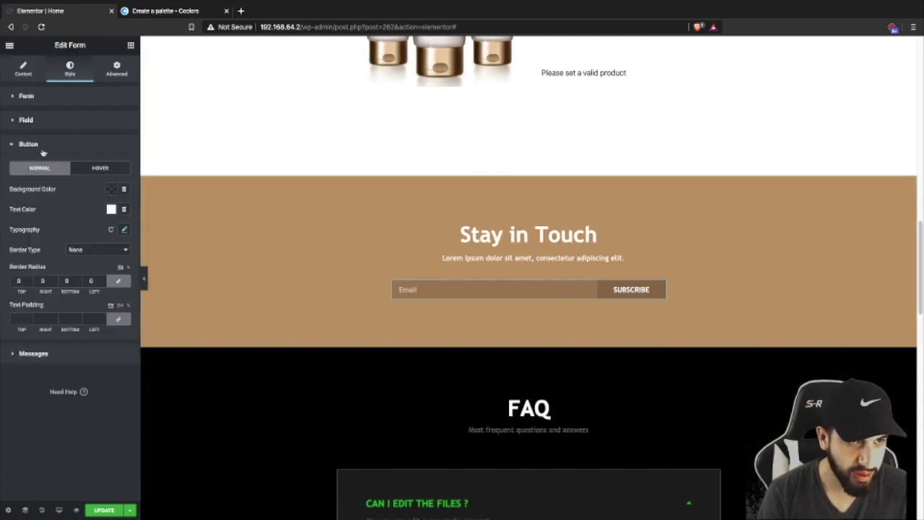
click(112, 190)
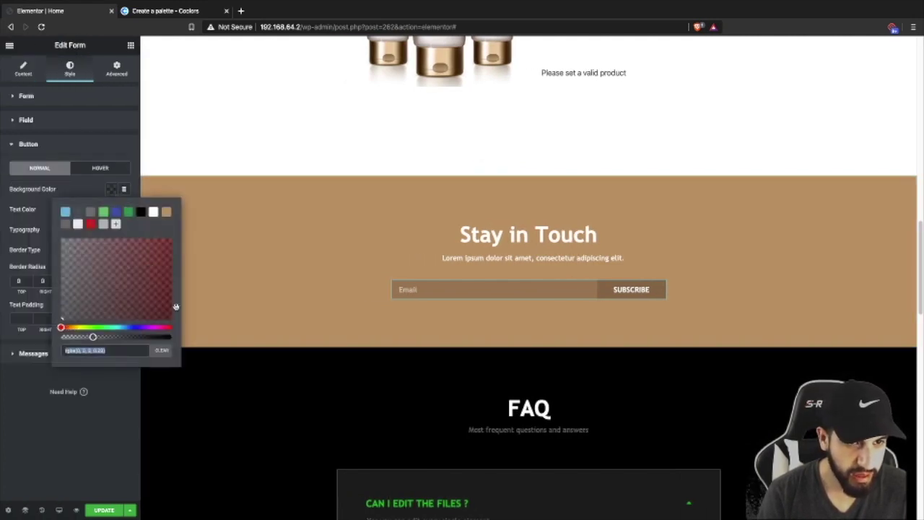
drag(108, 346, 56, 346)
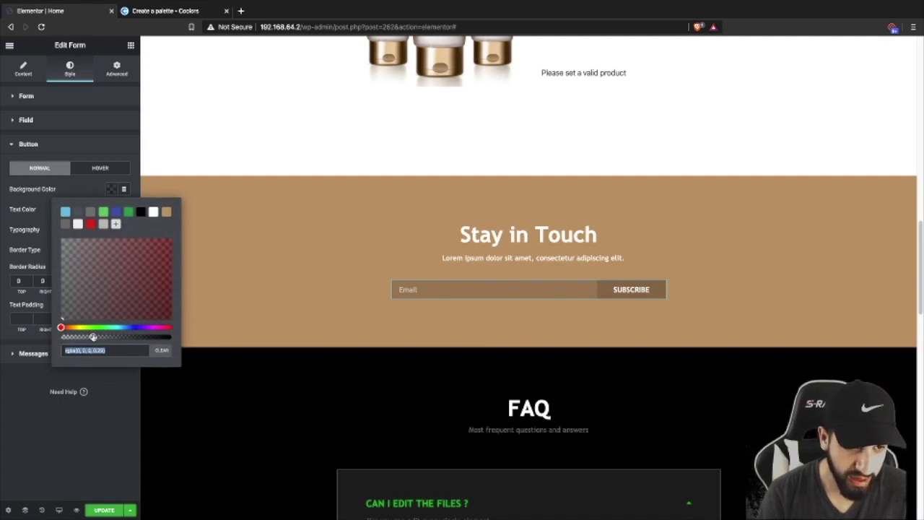
click(130, 433)
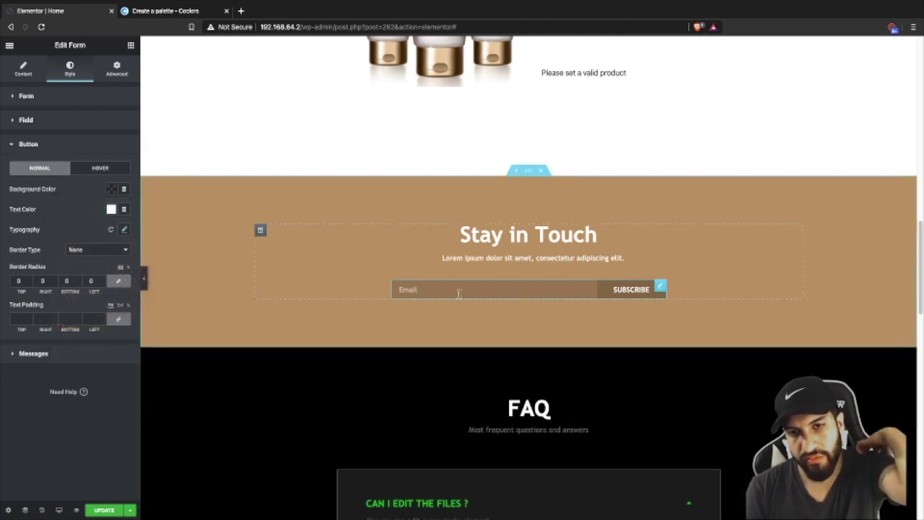
- Scroll down to the FAQ section and open its Edit Section panel
scroll(474, 285, down, 1)
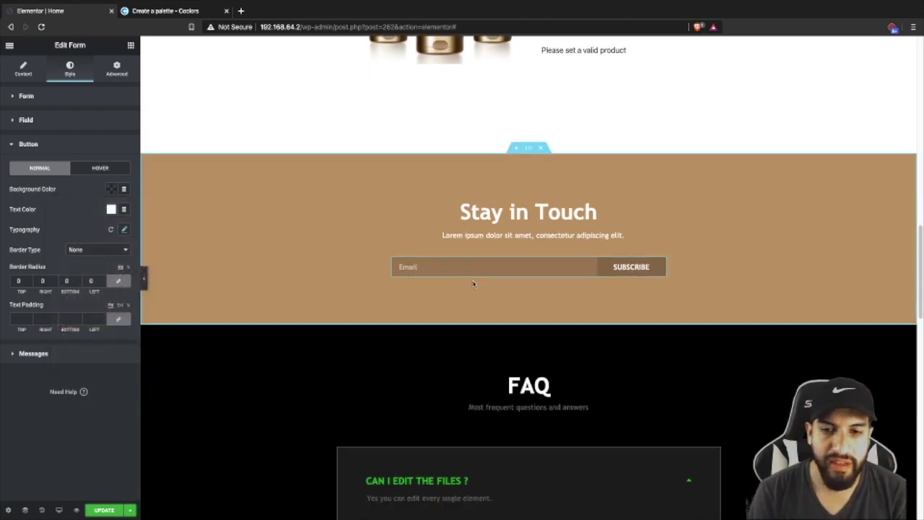
scroll(495, 274, down, 4)
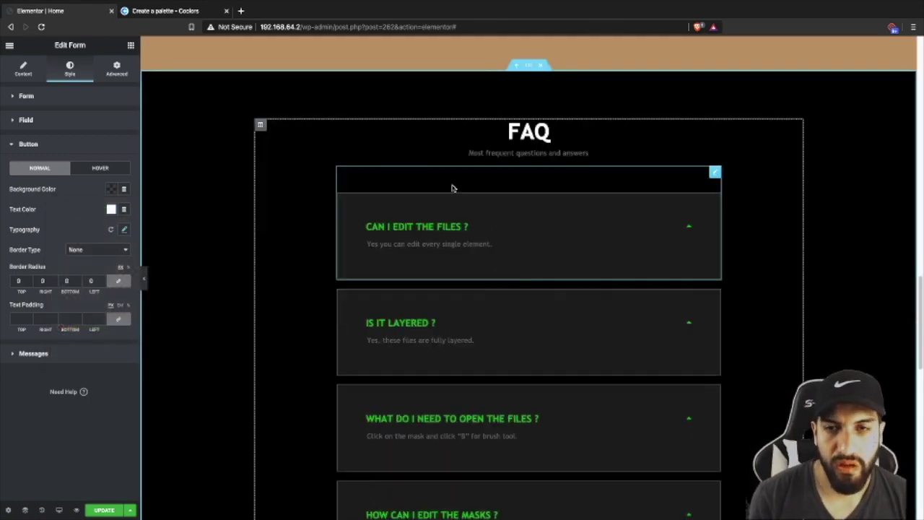
scroll(488, 154, up, 1)
scroll(505, 144, down, 1)
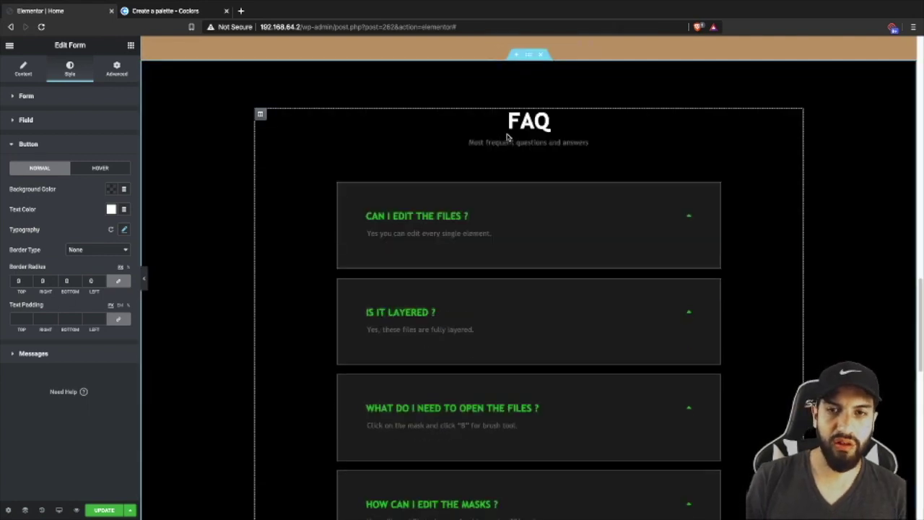
scroll(522, 130, up, 1)
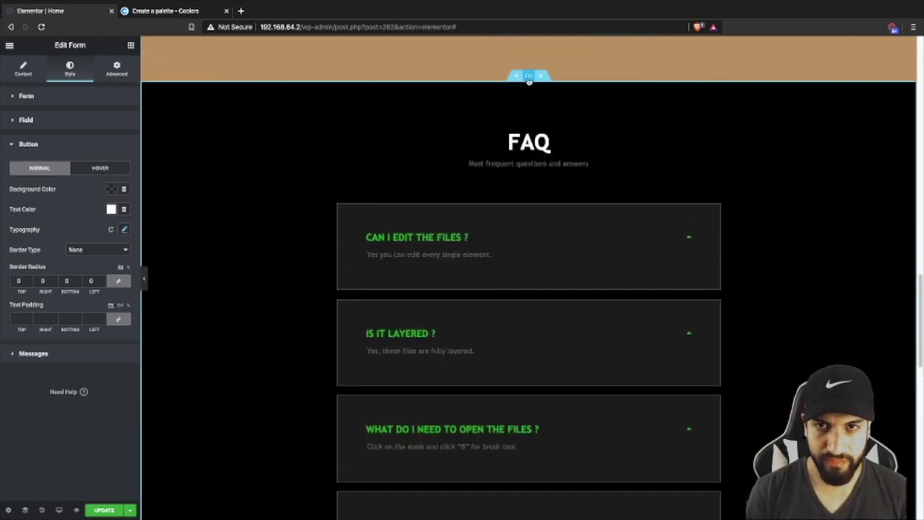
scroll(528, 79, down, 2)
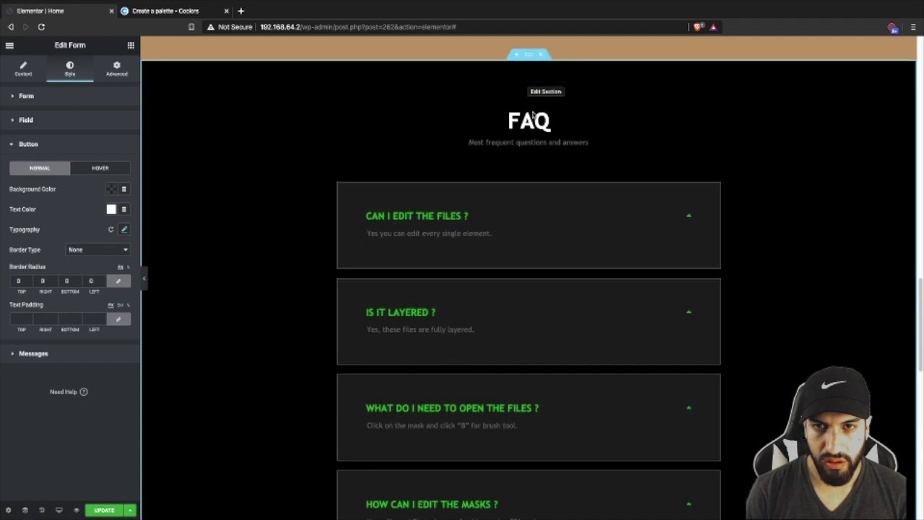
click(529, 57)
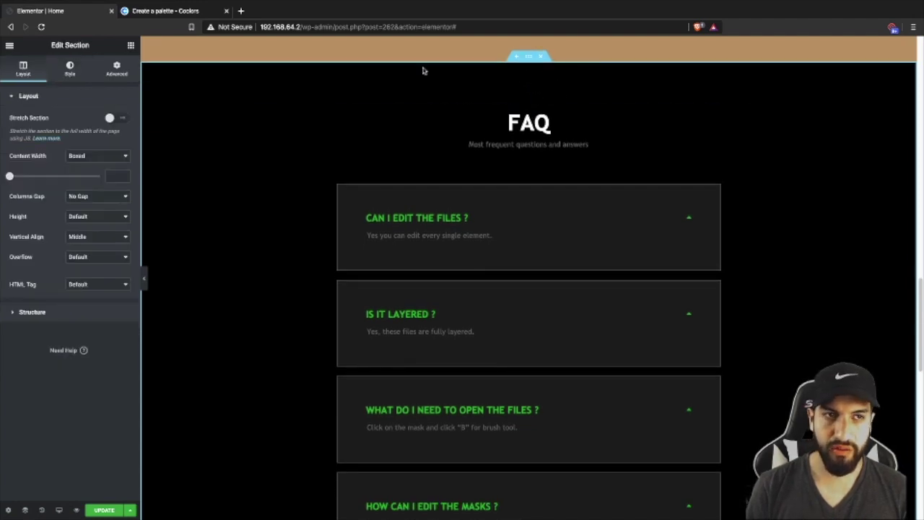
- Set the FAQ section's background colour to white
click(70, 72)
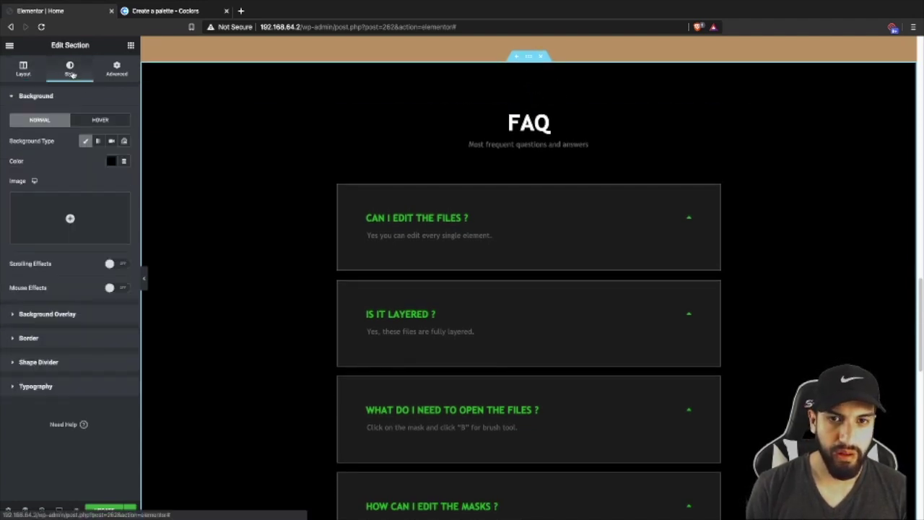
click(110, 161)
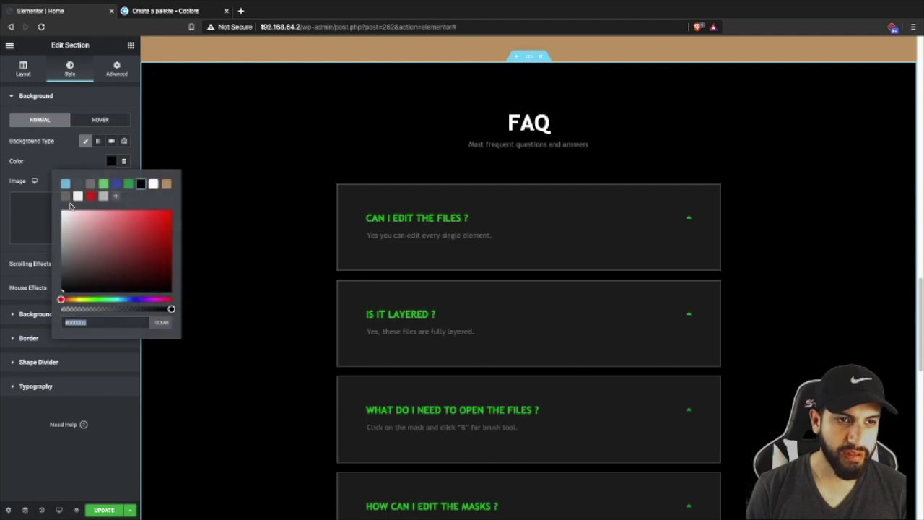
click(153, 185)
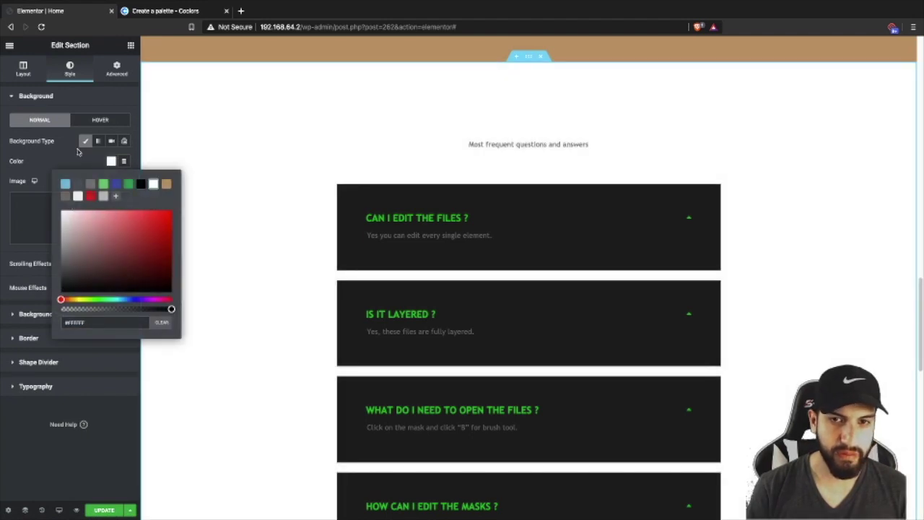
- Make the FAQ heading's text colour dark gray
click(504, 128)
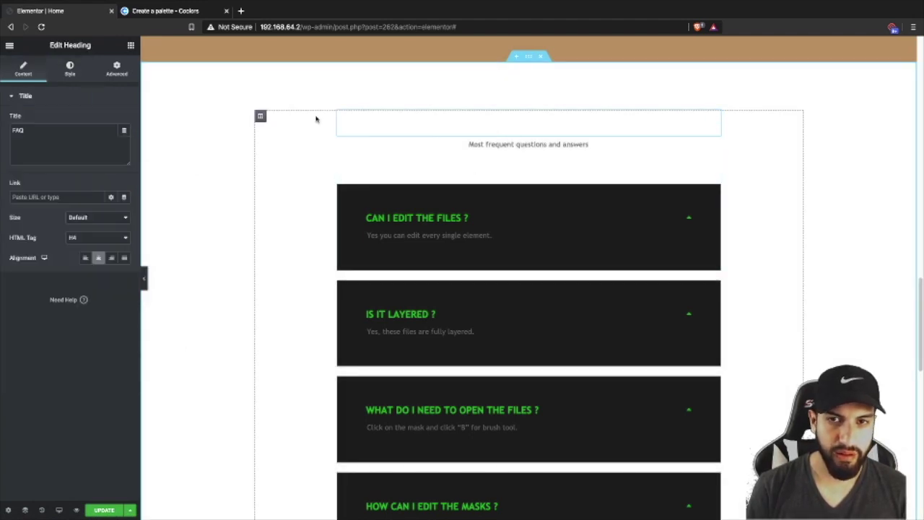
click(69, 69)
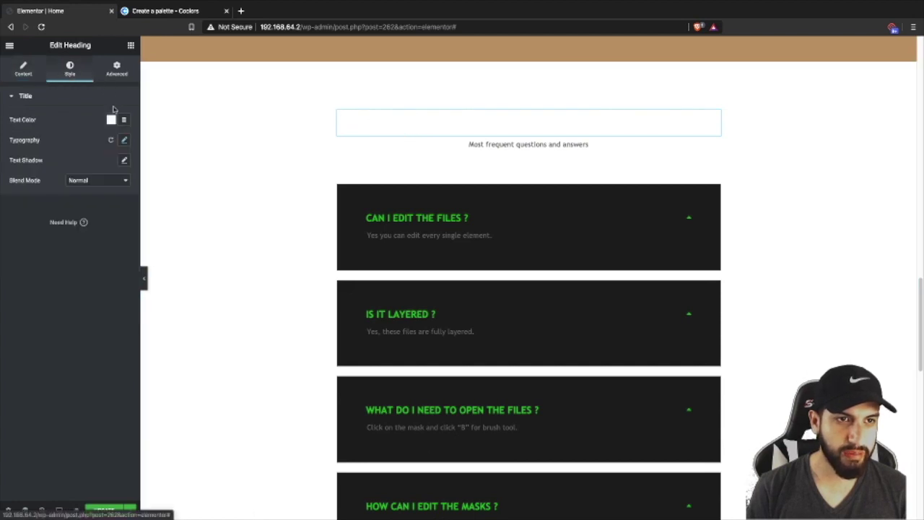
click(111, 119)
click(68, 144)
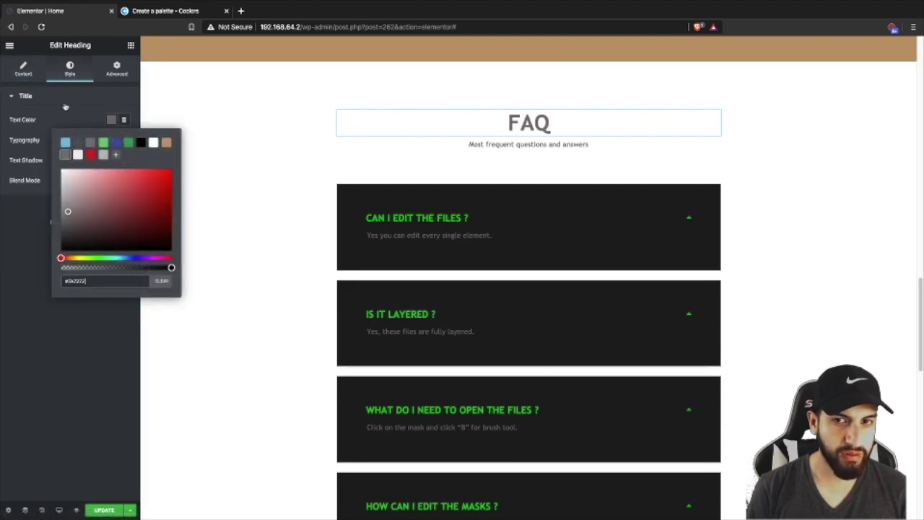
click(537, 125)
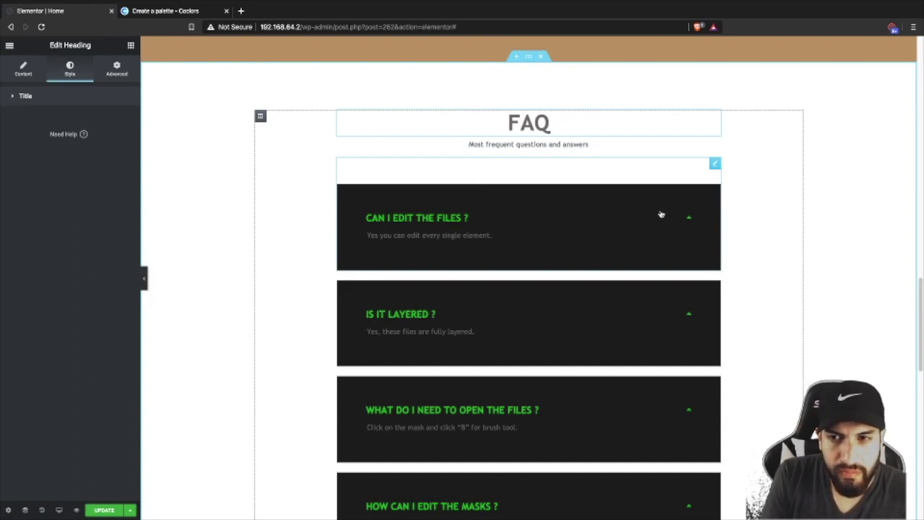
- Try a tan background on the toggle's answer content, then clear it again
click(561, 218)
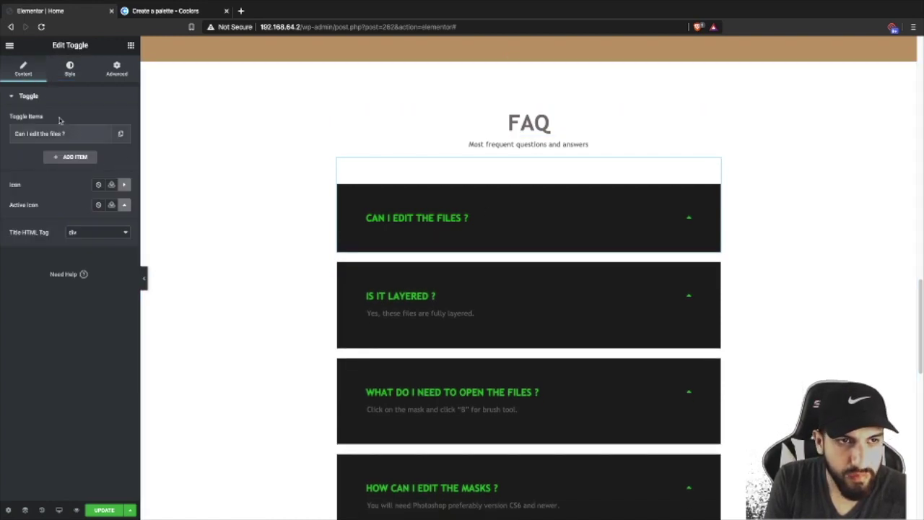
click(64, 73)
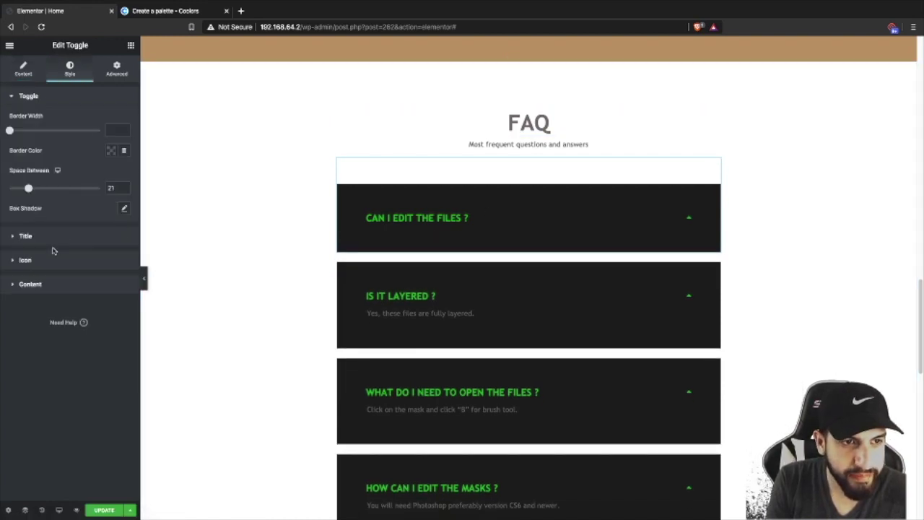
click(73, 284)
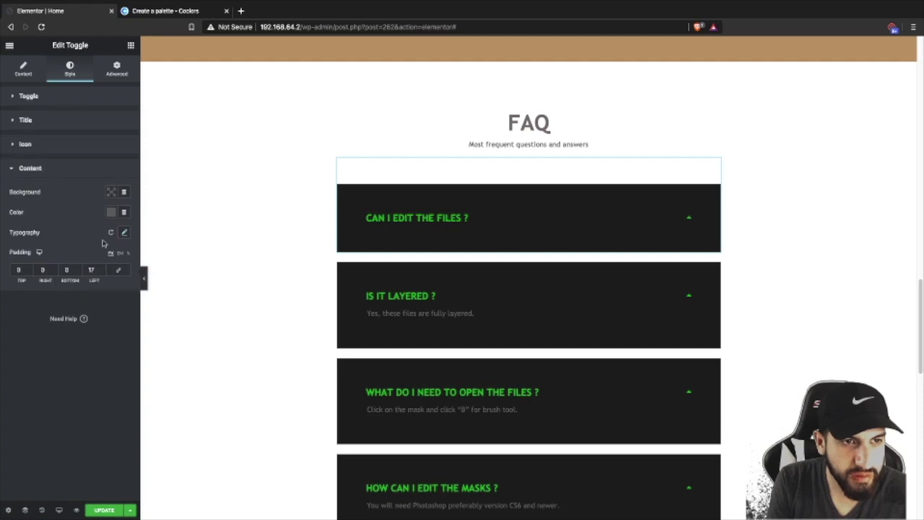
click(112, 193)
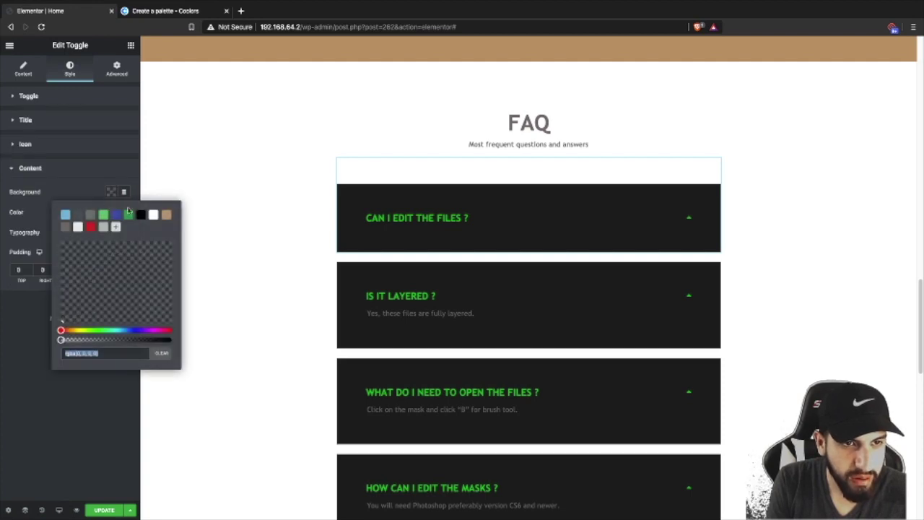
click(166, 216)
click(79, 170)
click(78, 170)
click(437, 209)
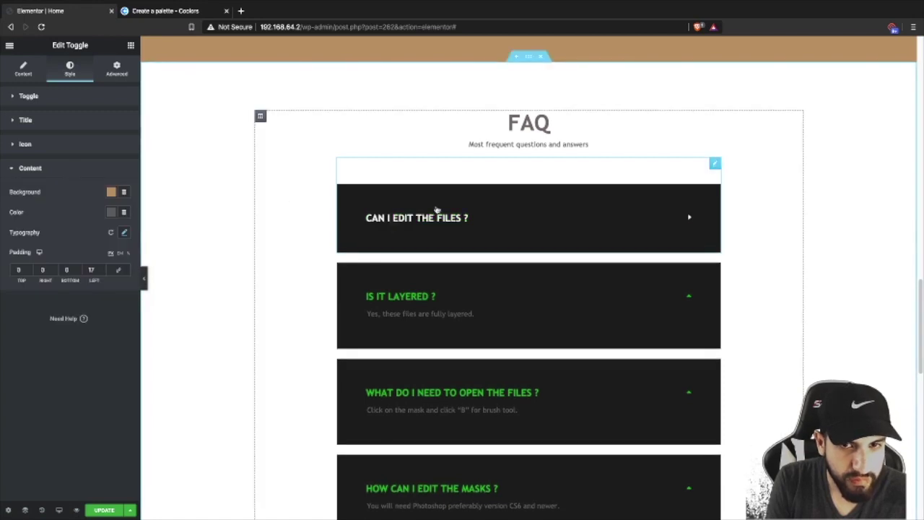
click(514, 223)
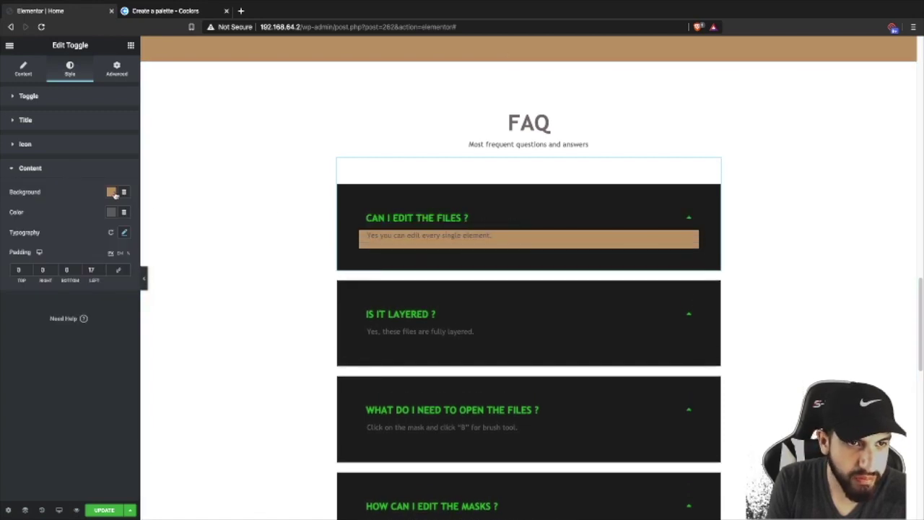
click(113, 192)
click(161, 352)
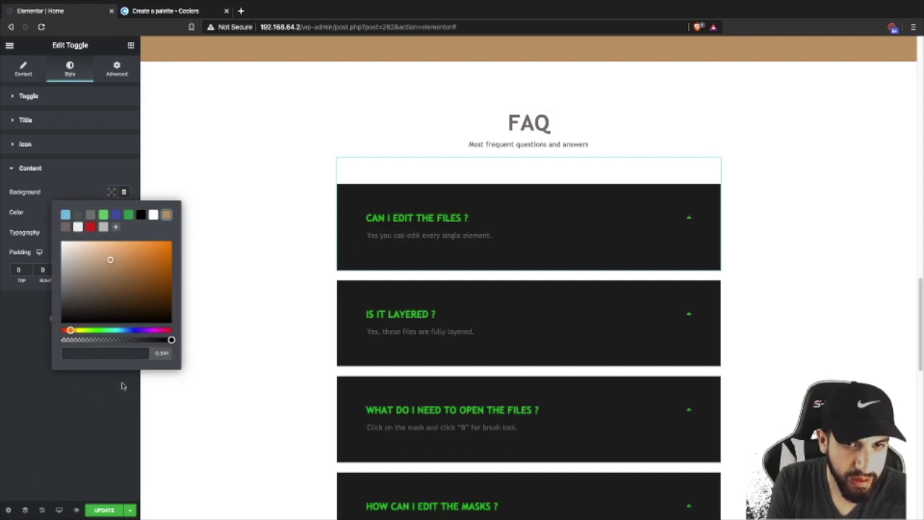
click(122, 386)
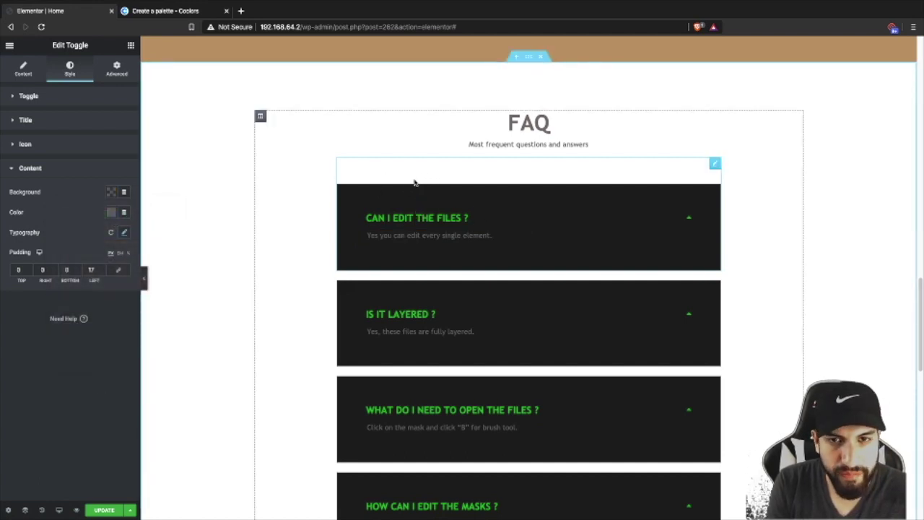
- Make the whole toggle's Advanced background colour tan
click(116, 70)
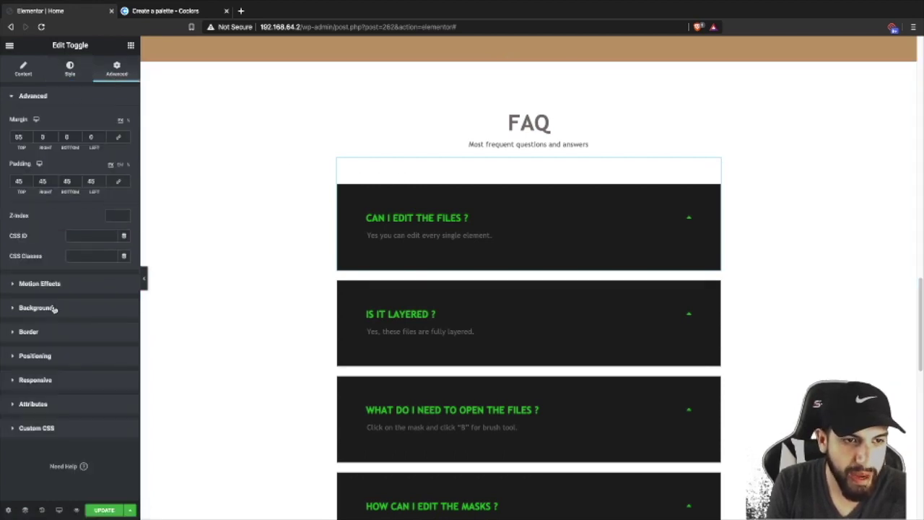
click(58, 307)
click(111, 209)
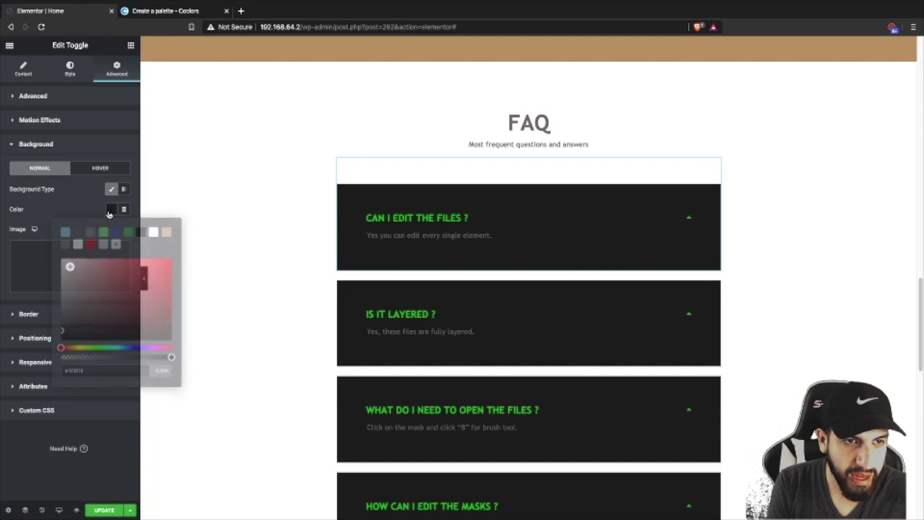
click(166, 232)
click(78, 216)
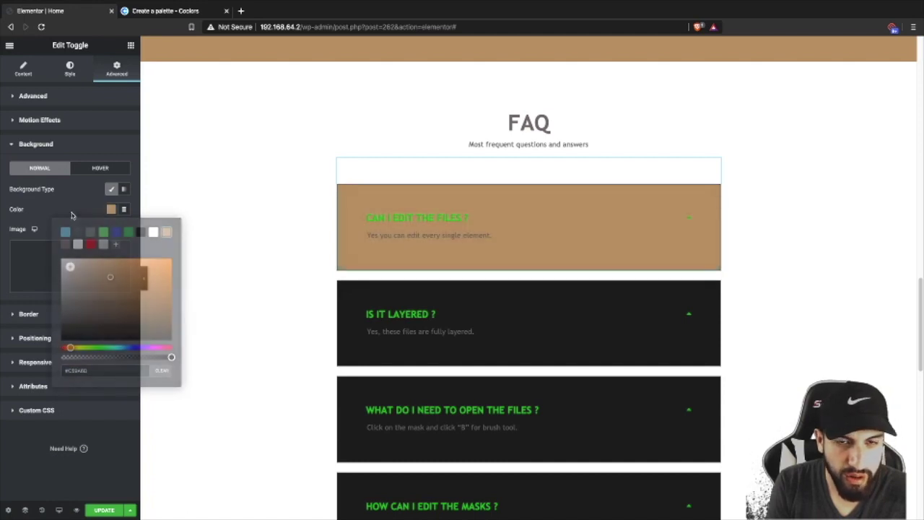
- Set the active toggle title colour to white
click(70, 69)
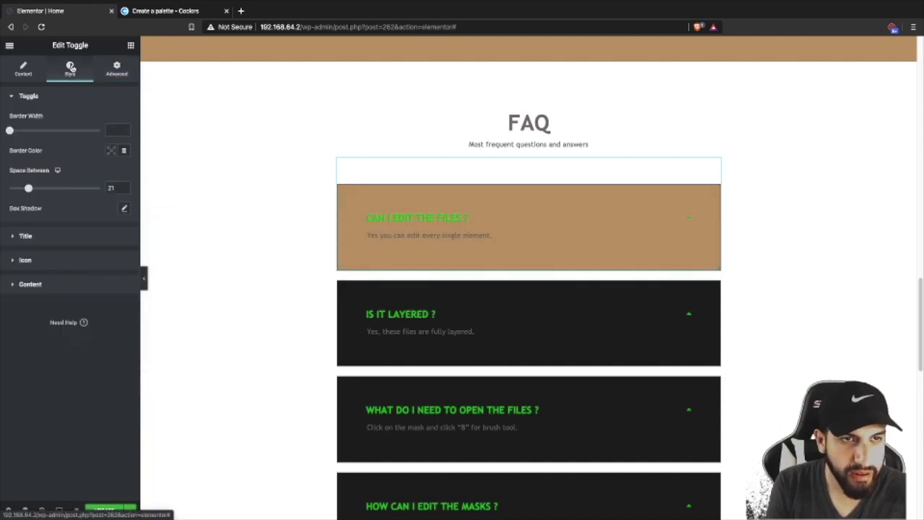
click(57, 241)
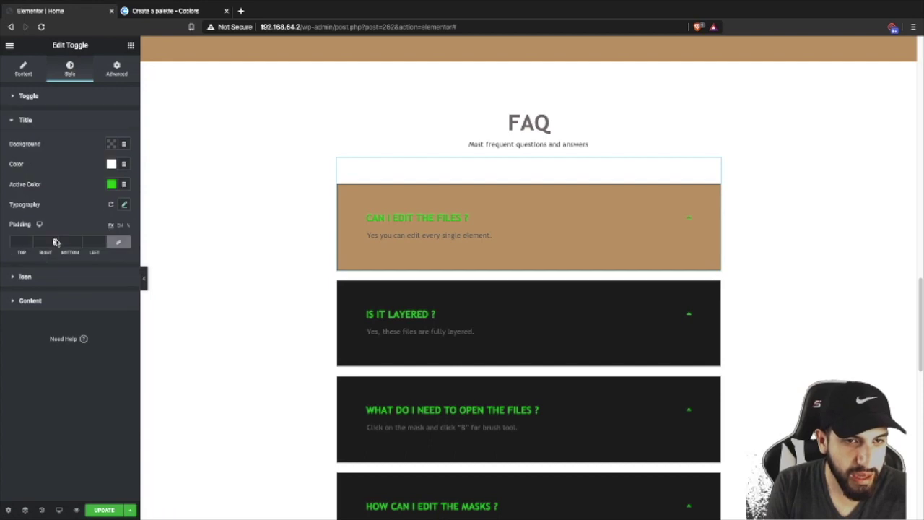
click(110, 184)
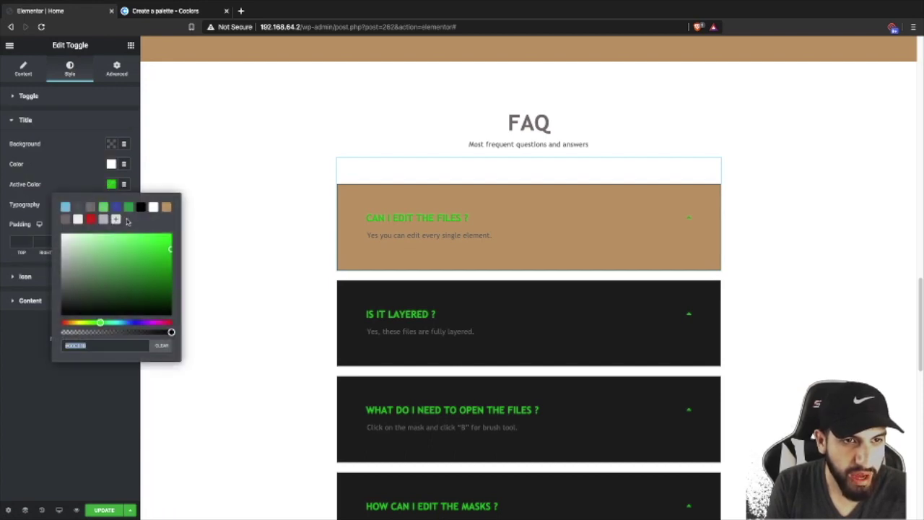
click(153, 208)
click(487, 217)
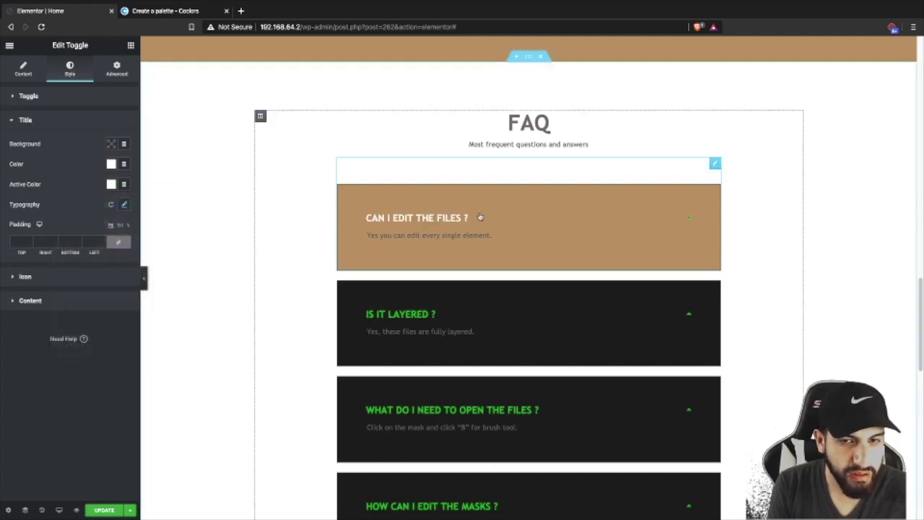
click(487, 217)
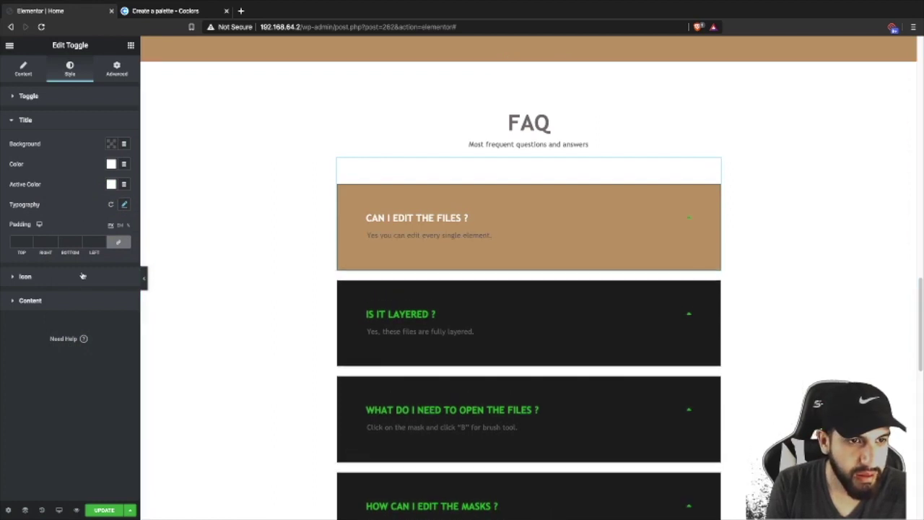
- Set the toggle's answer text colour to white
click(68, 301)
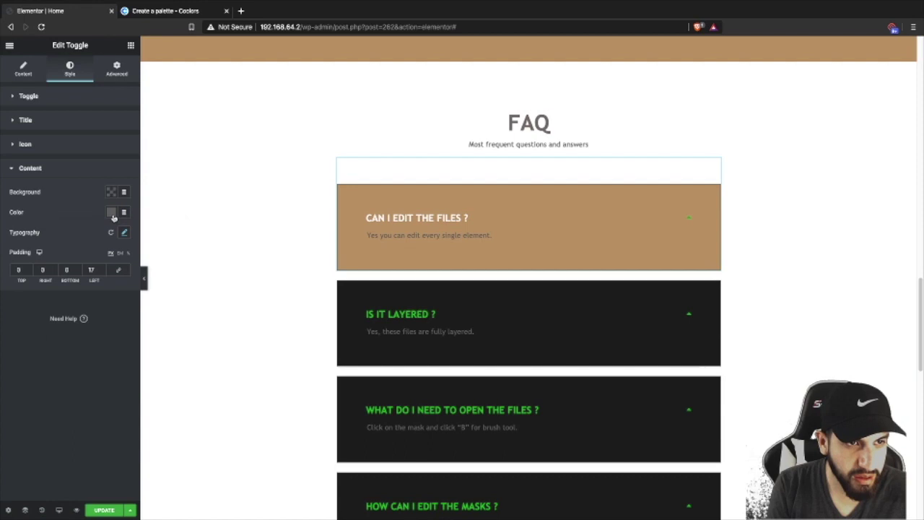
click(111, 212)
click(153, 236)
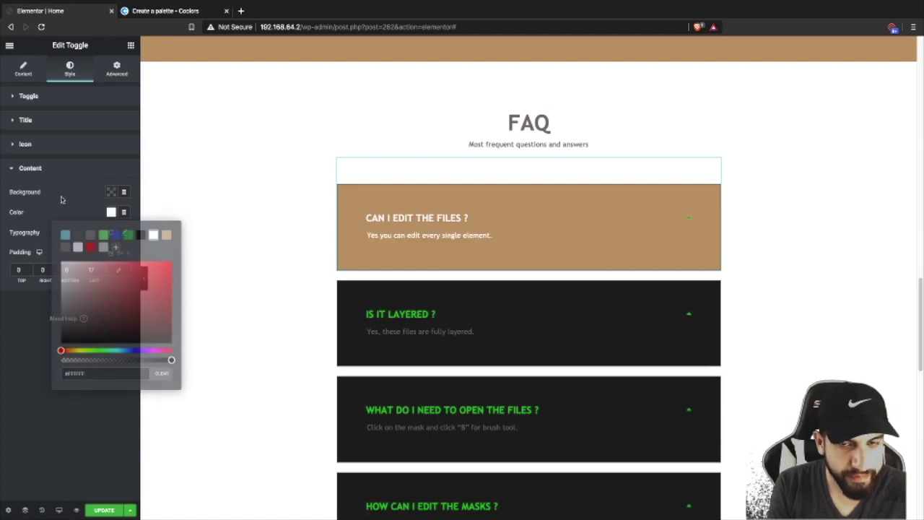
click(465, 234)
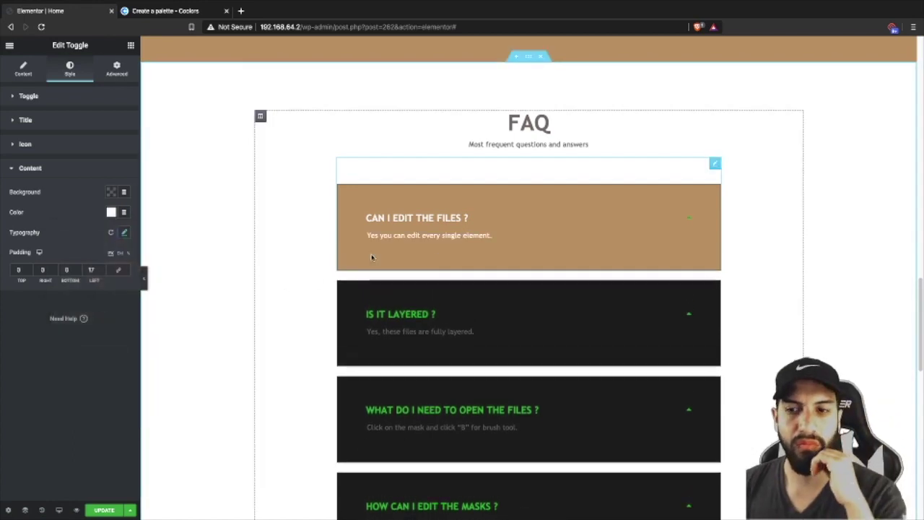
- Set the active arrow icon colour to white
click(46, 147)
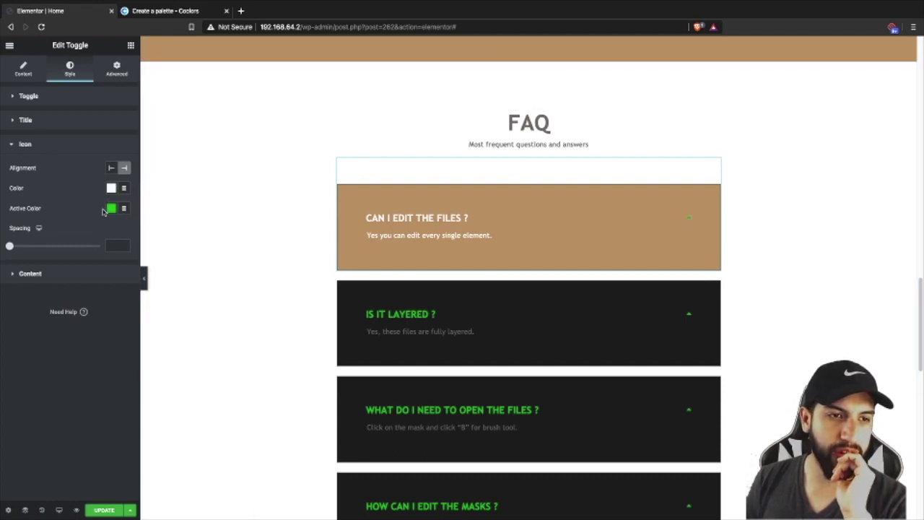
click(112, 209)
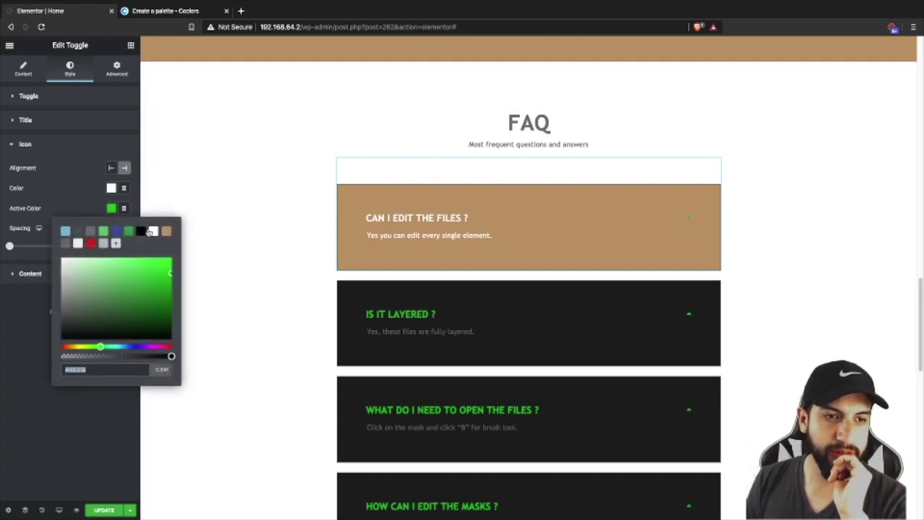
click(152, 231)
click(67, 193)
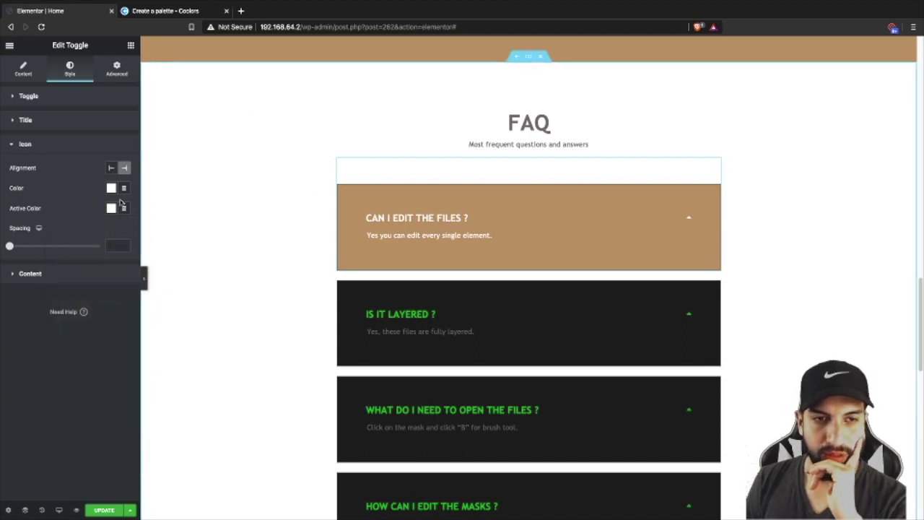
- Set the toggle's Border Type to None
click(116, 69)
click(63, 326)
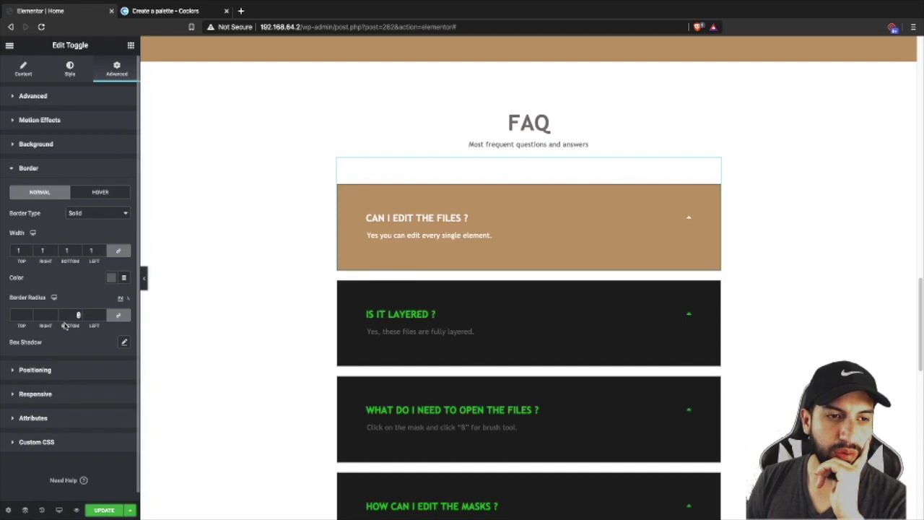
click(93, 213)
click(97, 204)
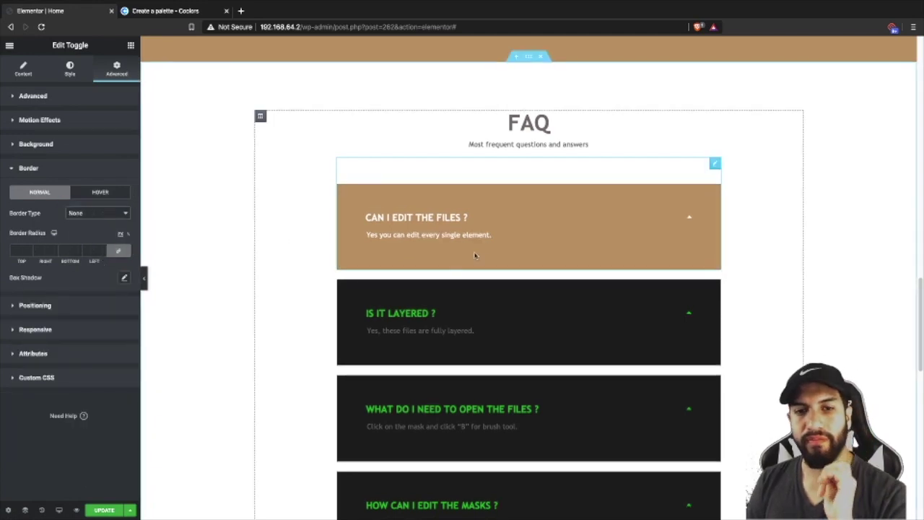
- Copy the first toggle and paste its style onto the IS IT LAYERED ? toggle
right_click(503, 231)
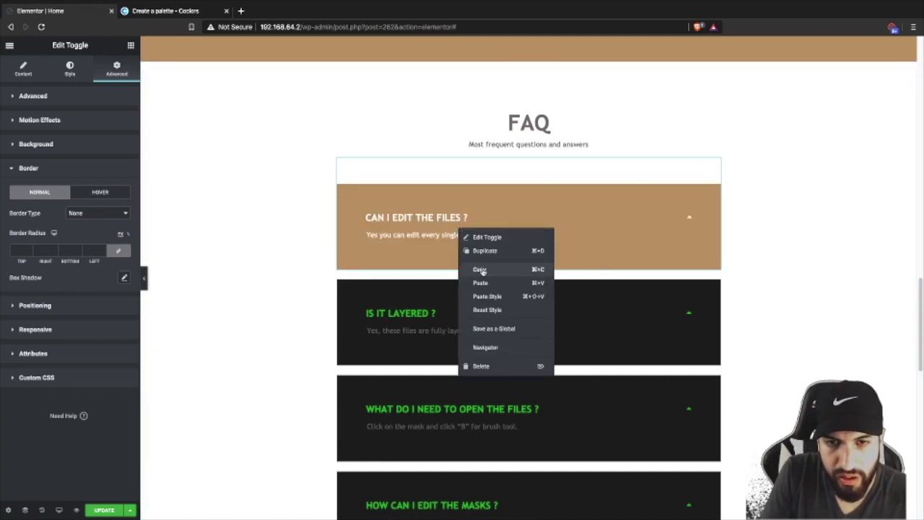
click(480, 269)
right_click(519, 331)
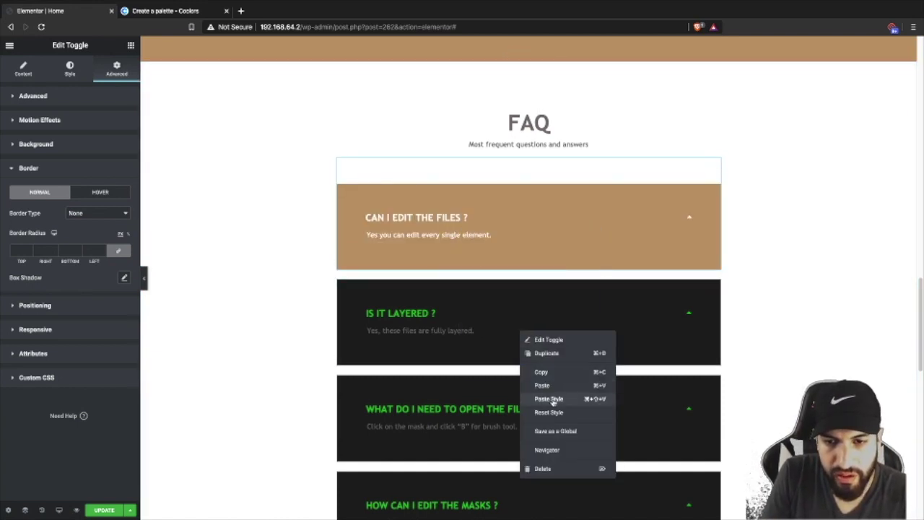
click(550, 399)
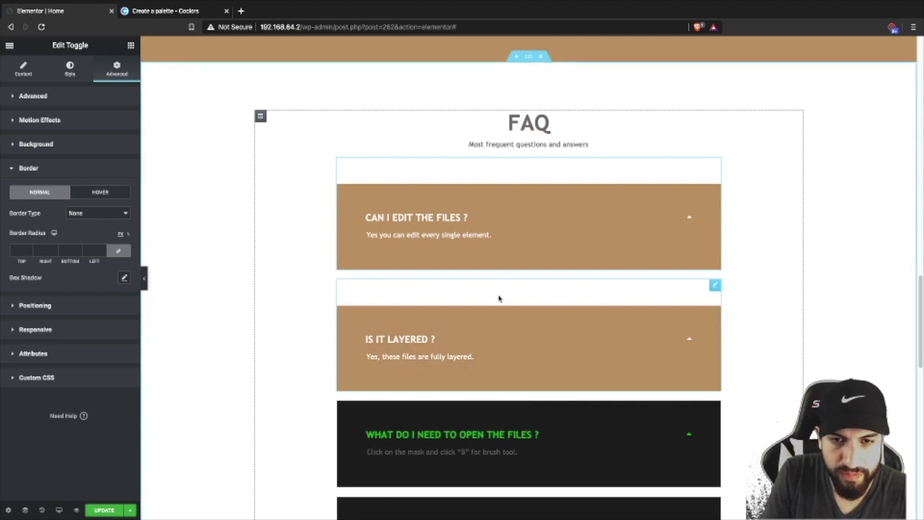
- Set the IS IT LAYERED ? toggle's top margin to 0
click(499, 297)
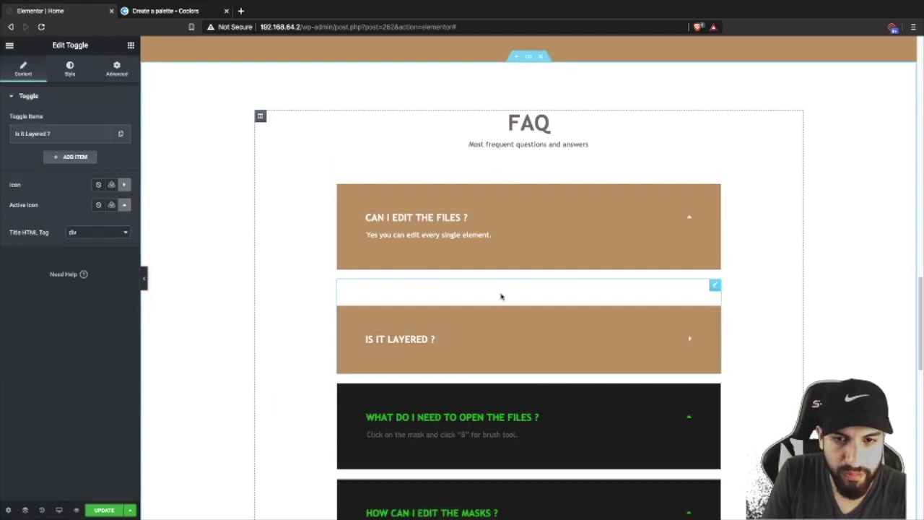
click(117, 69)
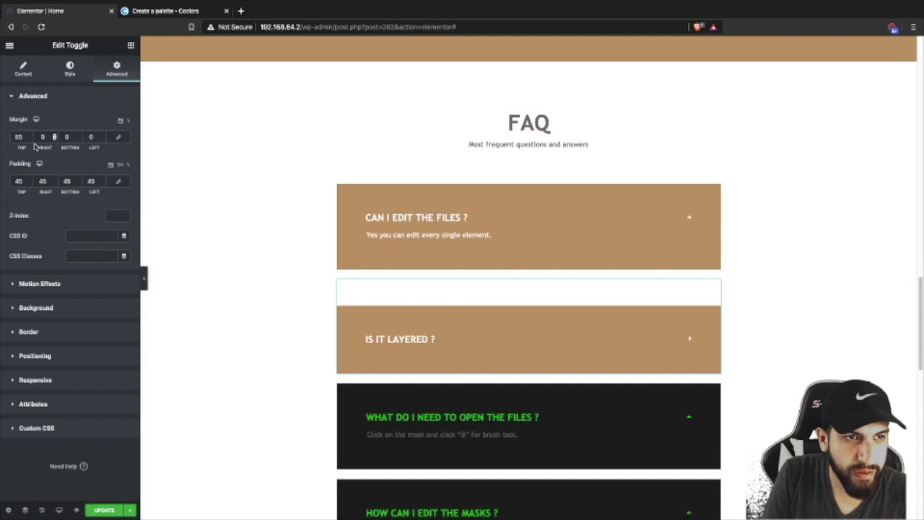
text(0)
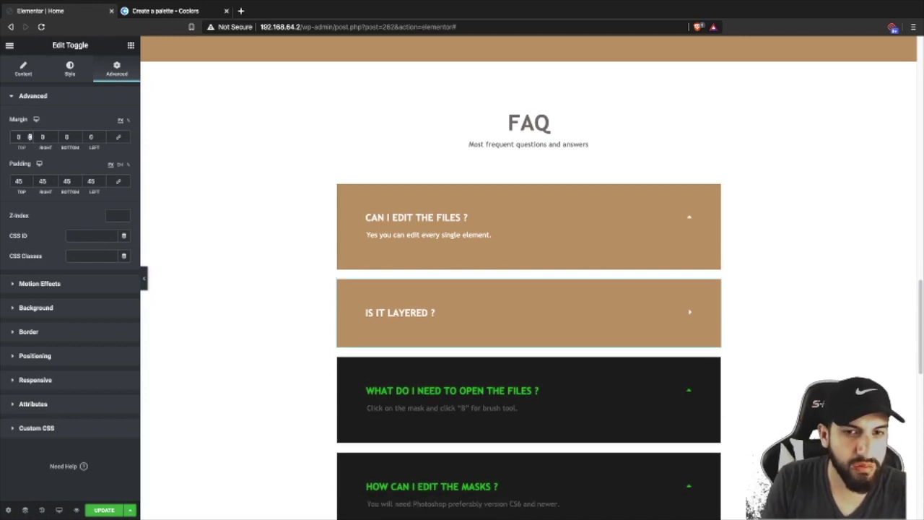
- Undo an accidentally pasted duplicate toggle below IS IT LAYERED ?
right_click(561, 313)
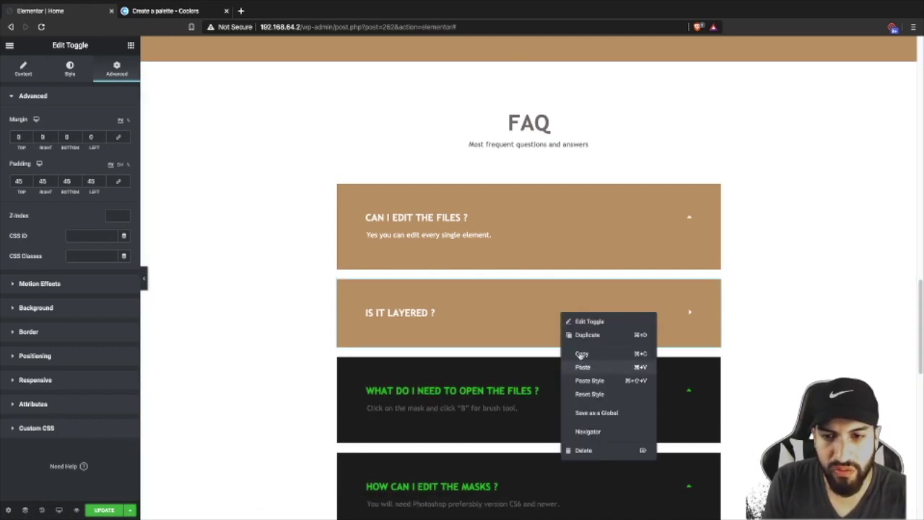
click(582, 366)
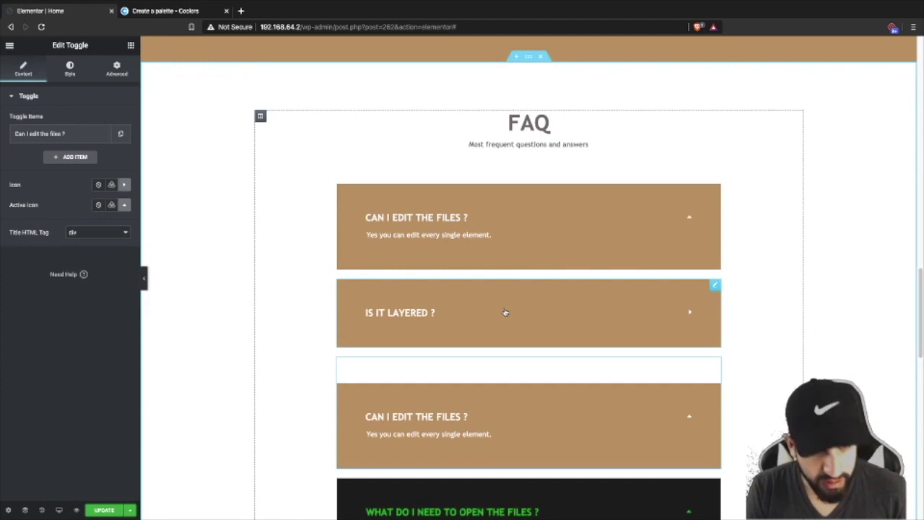
key(ctrl+z)
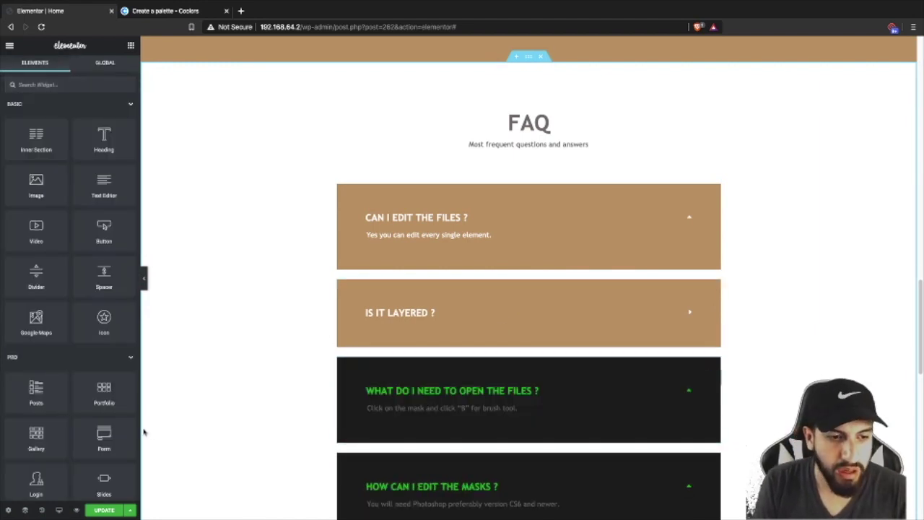
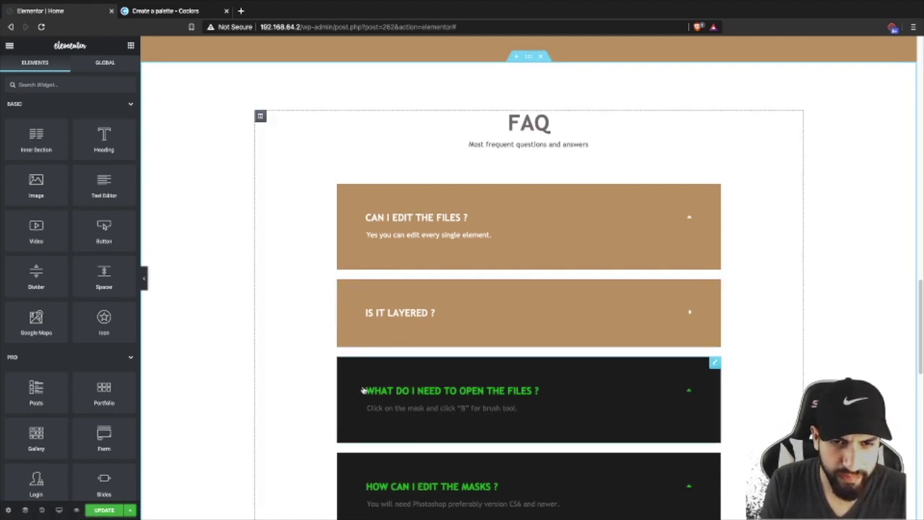
- Copy a brown FAQ toggle's style and paste it onto both dark toggles
click(42, 510)
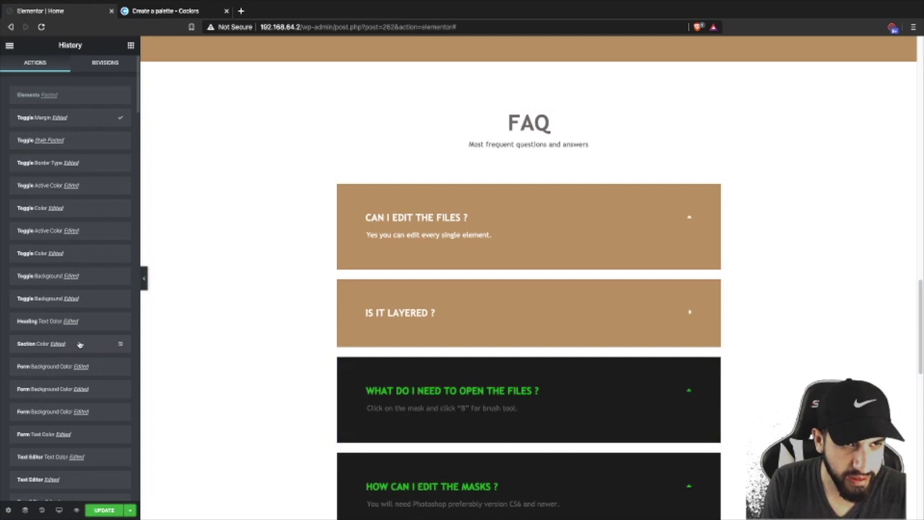
right_click(506, 314)
click(534, 352)
right_click(575, 400)
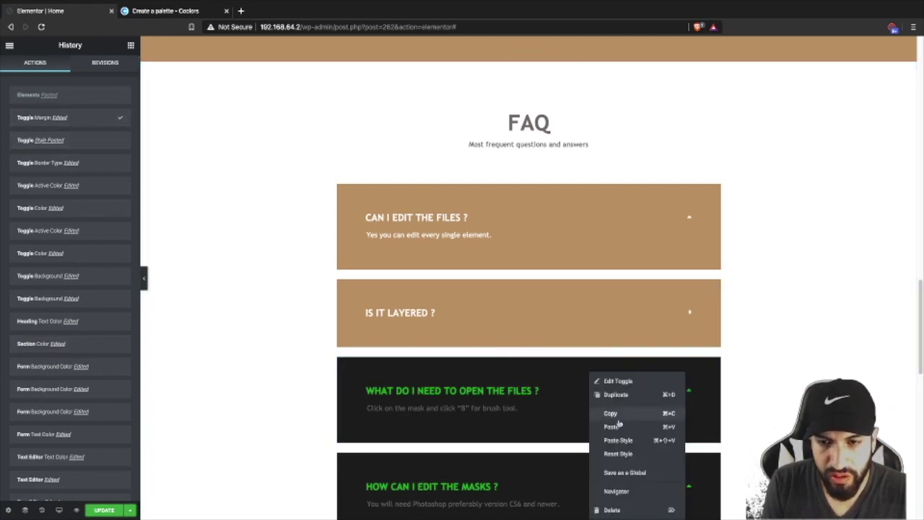
click(620, 441)
scroll(544, 398, down, 1)
right_click(531, 373)
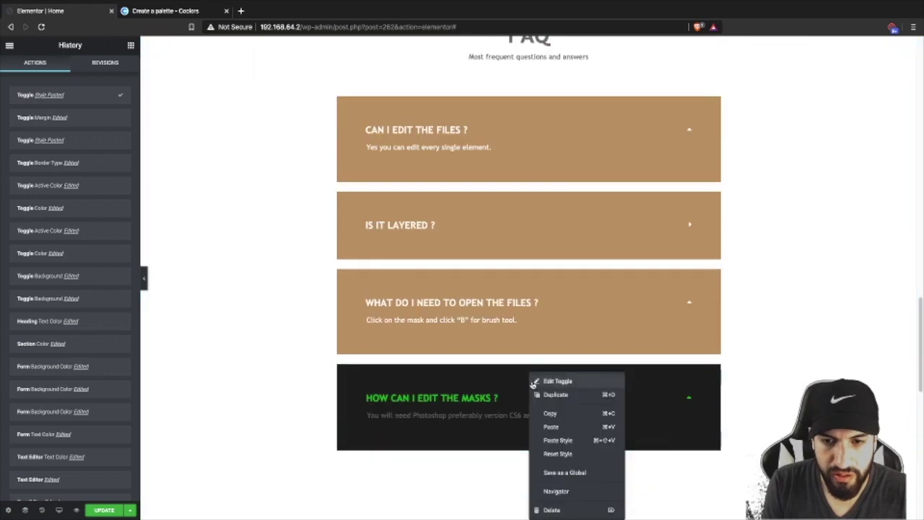
click(583, 441)
scroll(455, 369, up, 5)
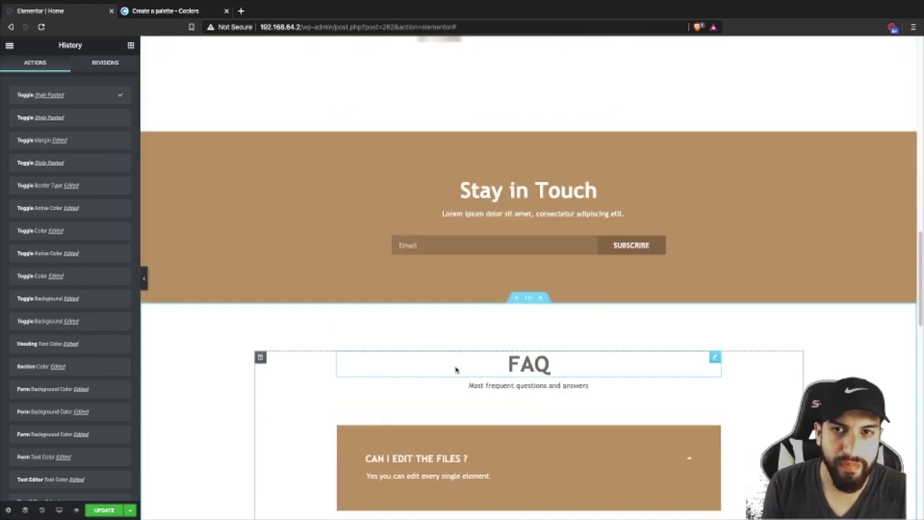
- Preview the page without the panel to check all four FAQ toggles match
click(143, 274)
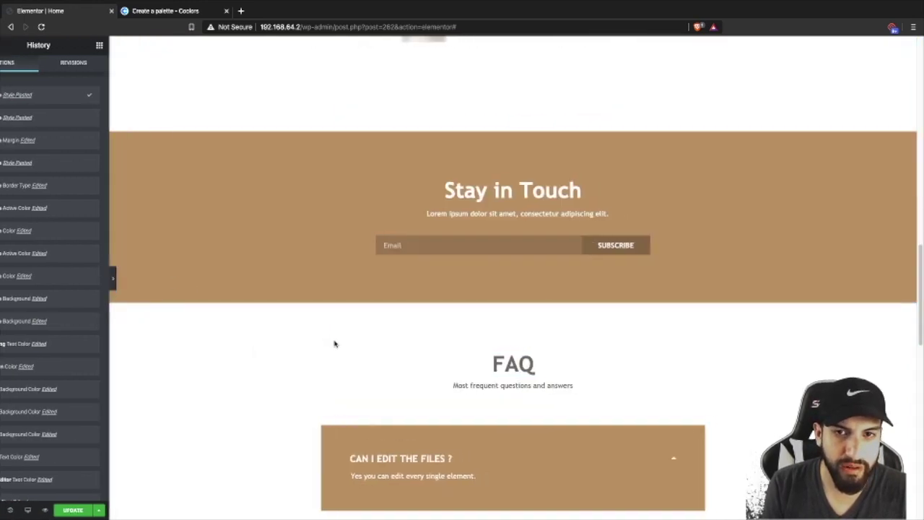
scroll(299, 345, down, 8)
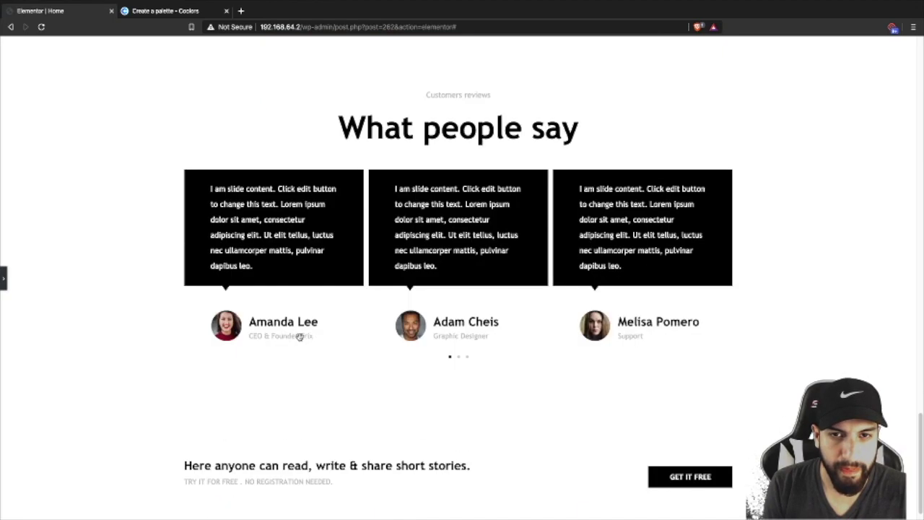
scroll(301, 339, up, 3)
scroll(301, 339, down, 3)
scroll(239, 325, up, 5)
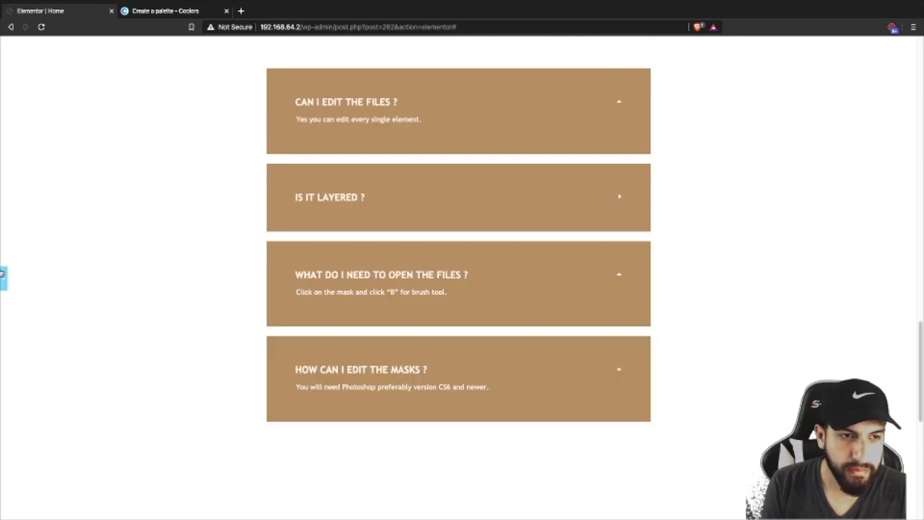
click(4, 275)
scroll(429, 306, down, 5)
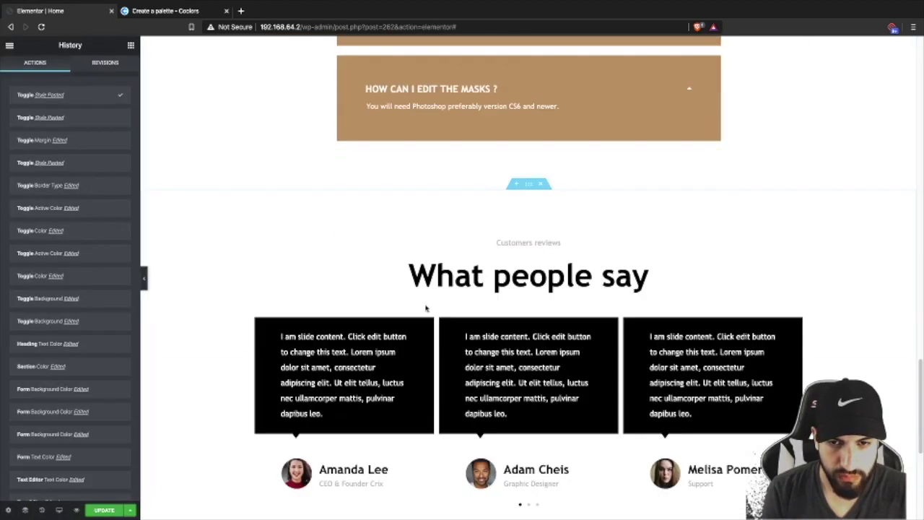
scroll(424, 304, up, 2)
scroll(437, 301, down, 4)
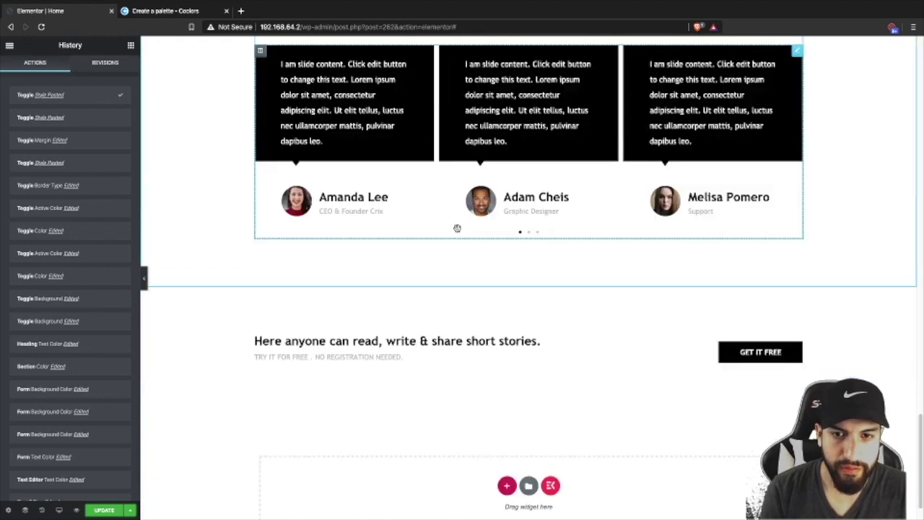
scroll(486, 233, up, 1)
scroll(487, 229, up, 3)
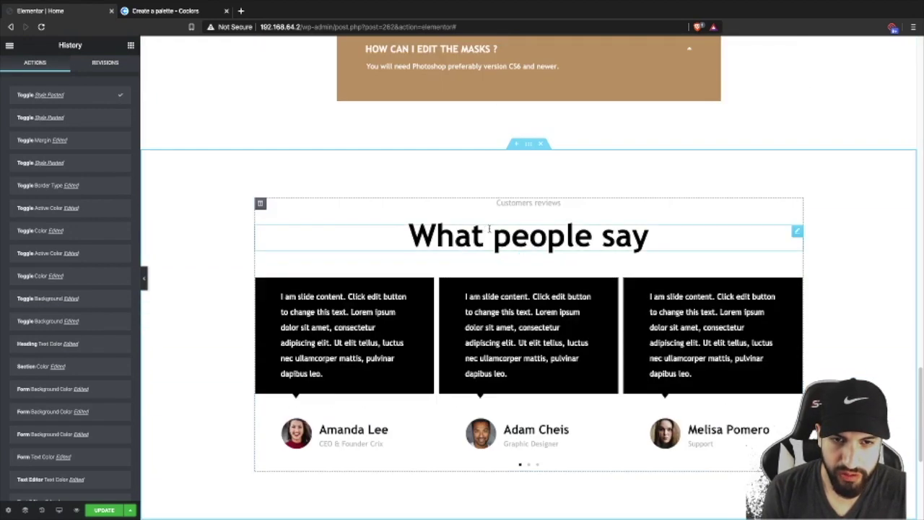
- Give the What people say section a classic light grey #EFEFEF background
click(528, 144)
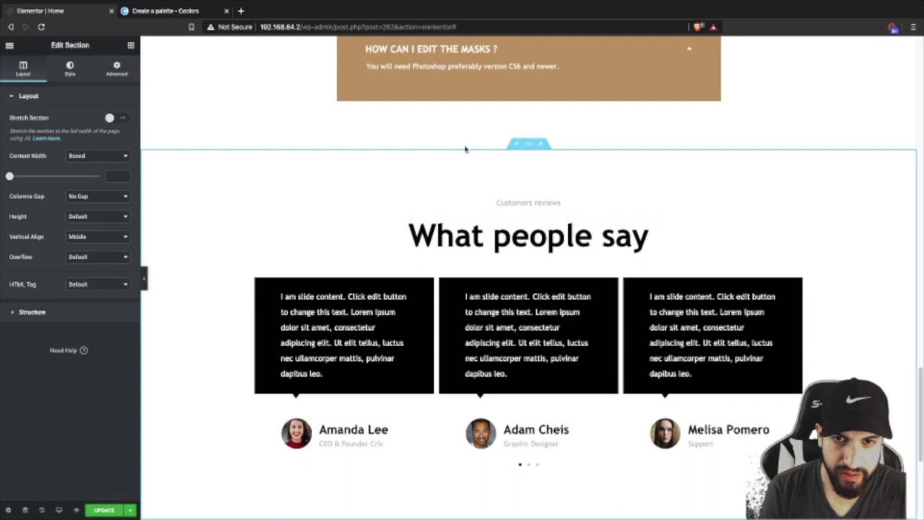
click(70, 69)
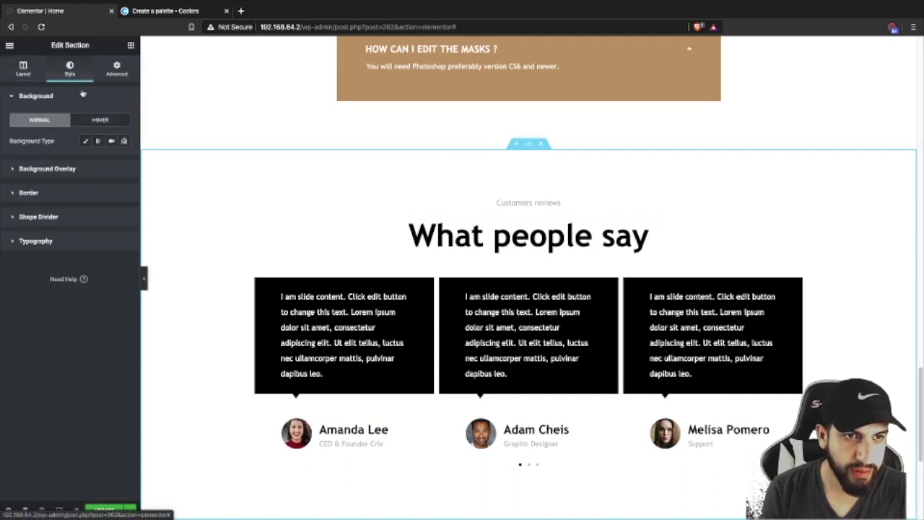
click(85, 140)
click(110, 161)
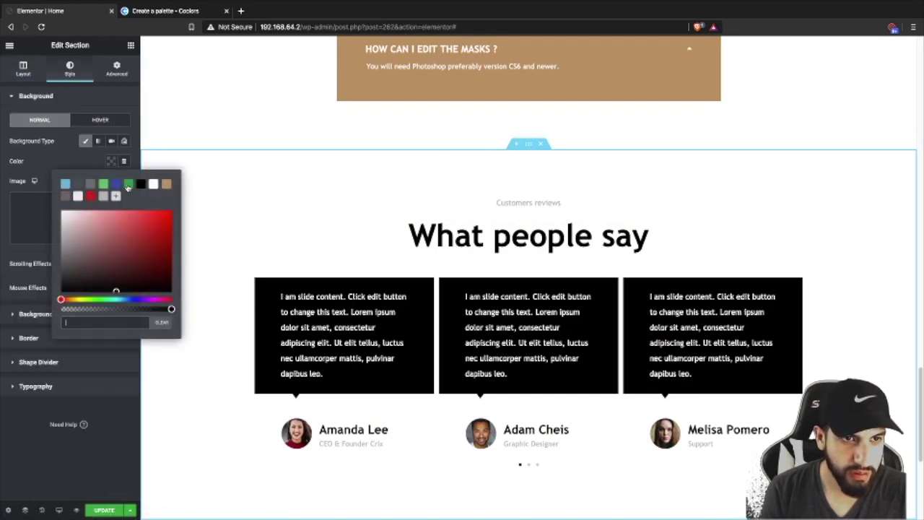
click(77, 197)
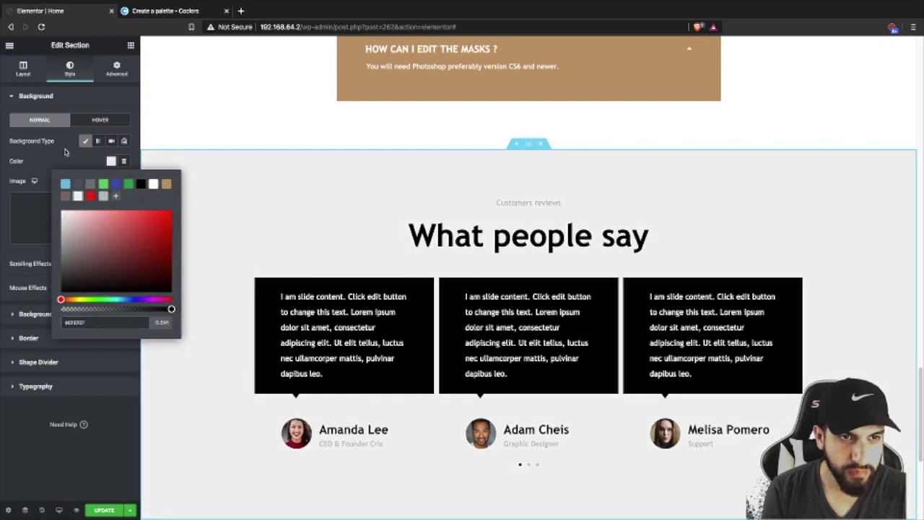
click(64, 151)
click(144, 276)
scroll(233, 248, up, 15)
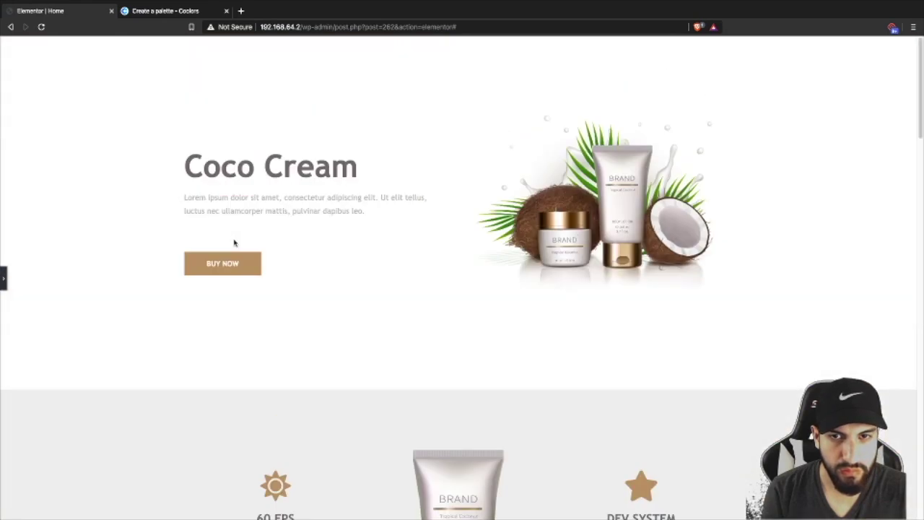
scroll(234, 244, down, 20)
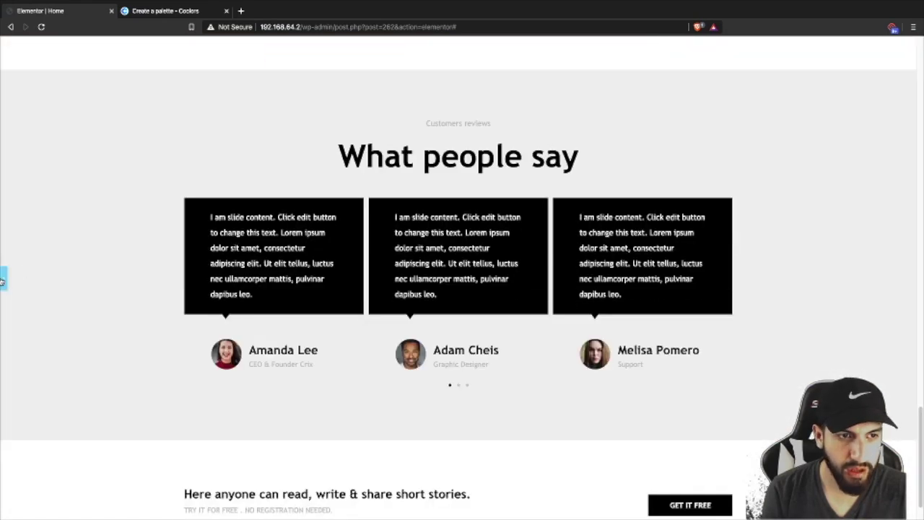
click(3, 280)
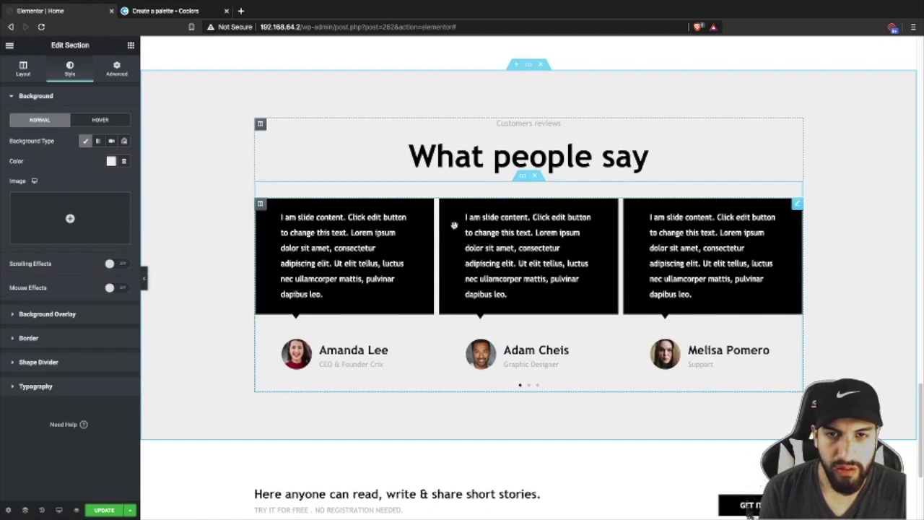
- Change the What people say heading's text colour to the grey preset
click(515, 160)
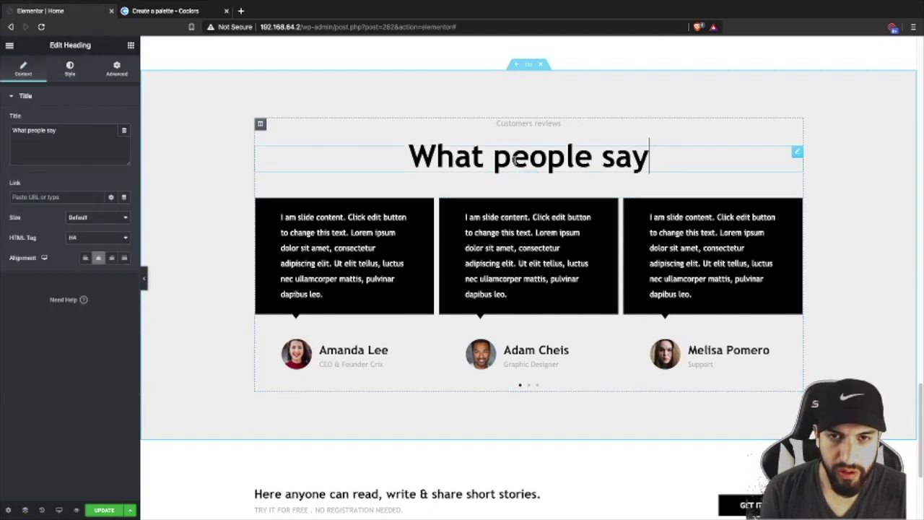
click(70, 68)
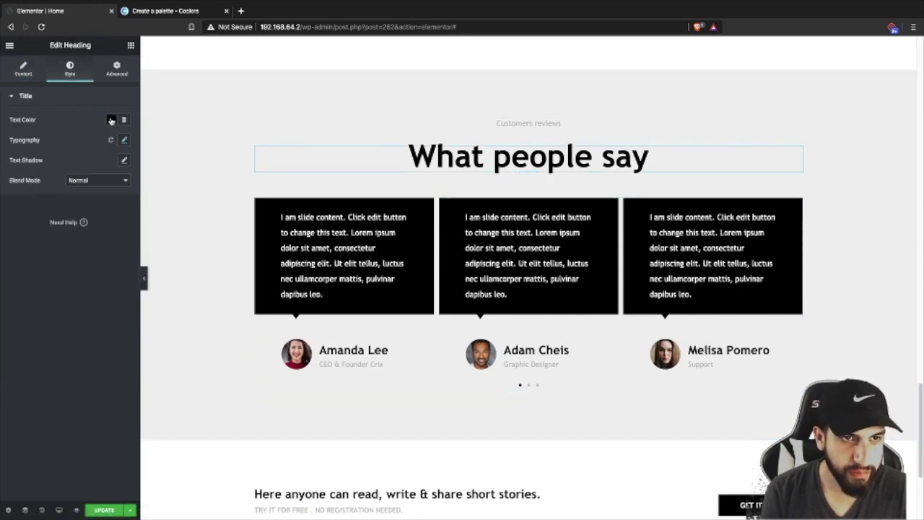
click(111, 120)
click(64, 156)
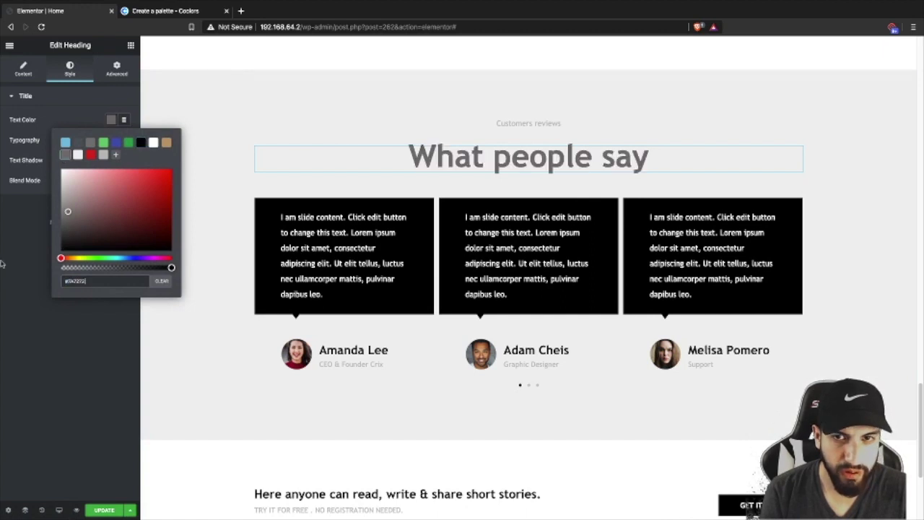
click(11, 259)
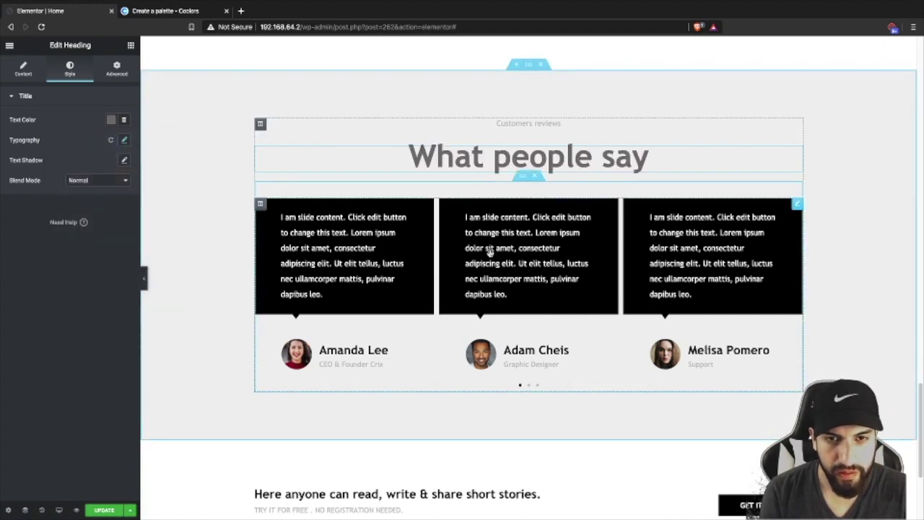
click(570, 252)
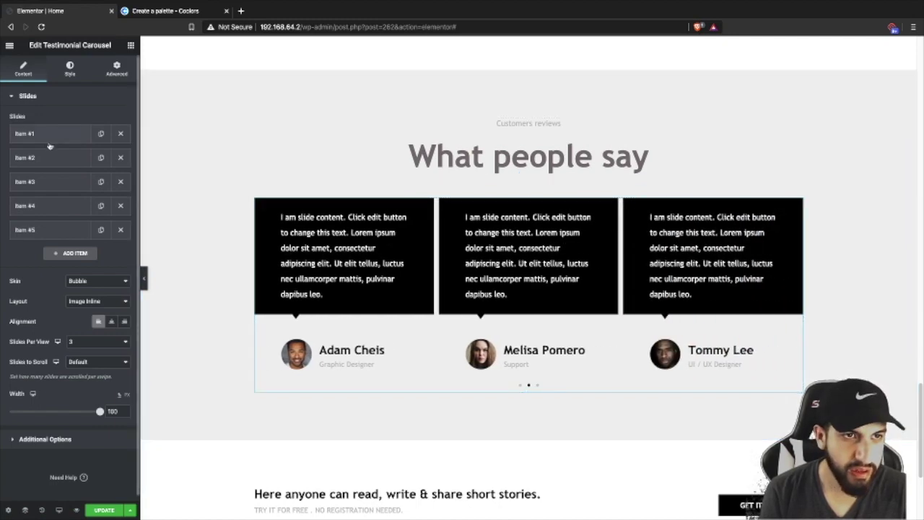
- Set the testimonial bubbles to the tan preset background with border radius 5
click(70, 69)
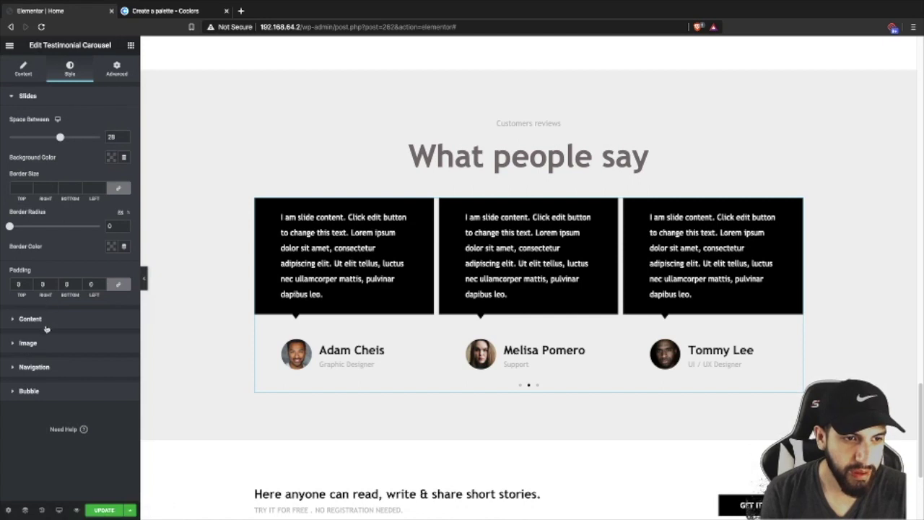
click(62, 391)
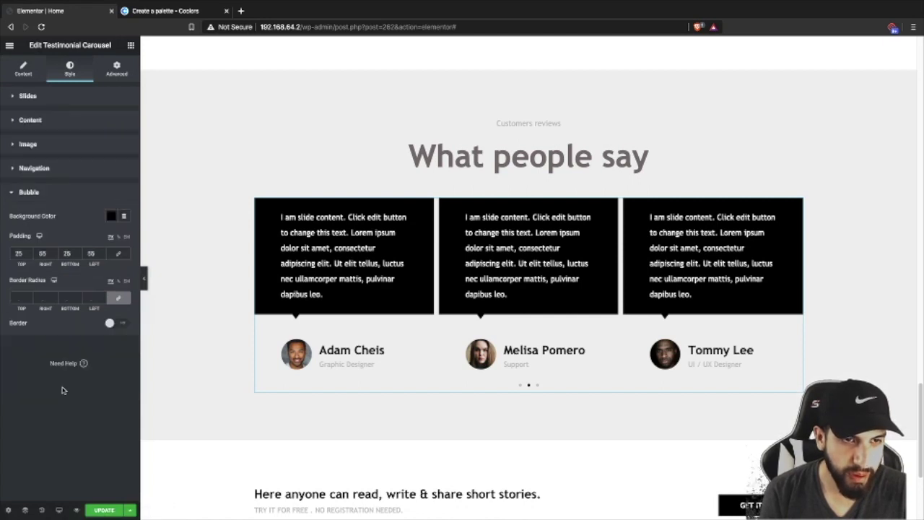
click(110, 216)
click(165, 241)
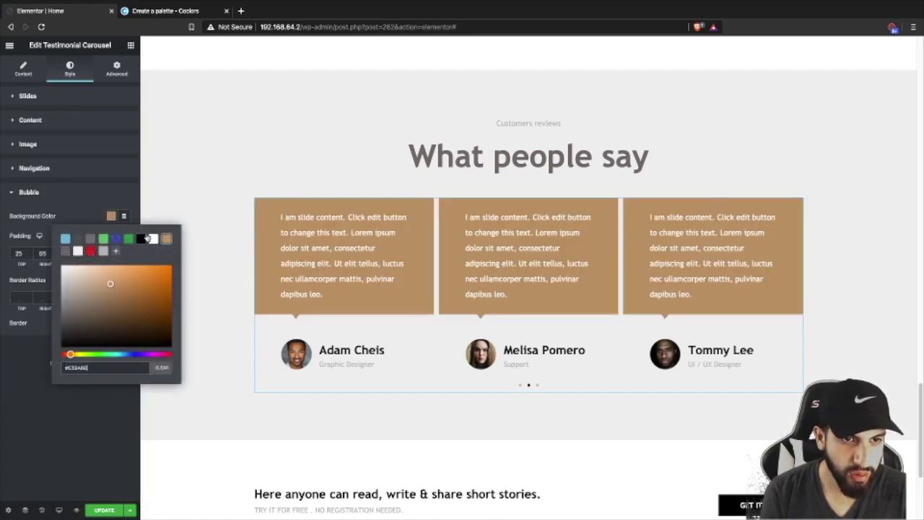
click(439, 270)
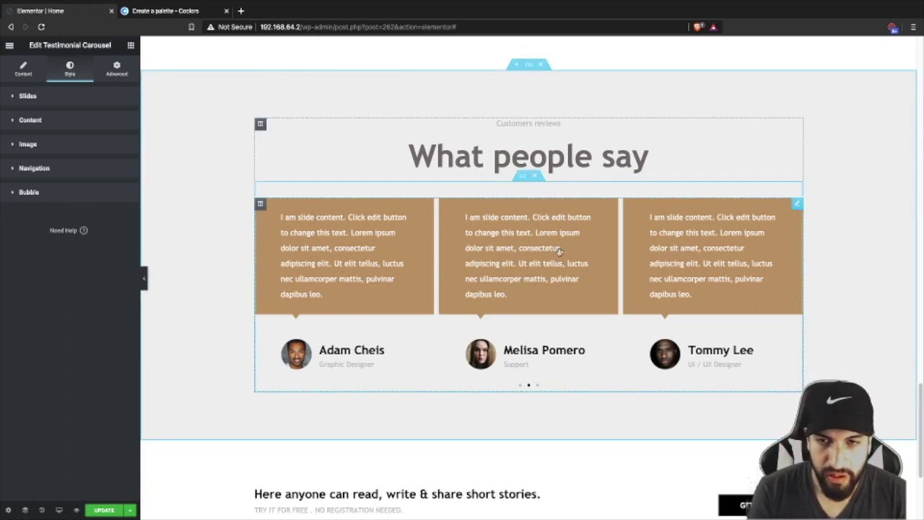
click(23, 72)
click(70, 71)
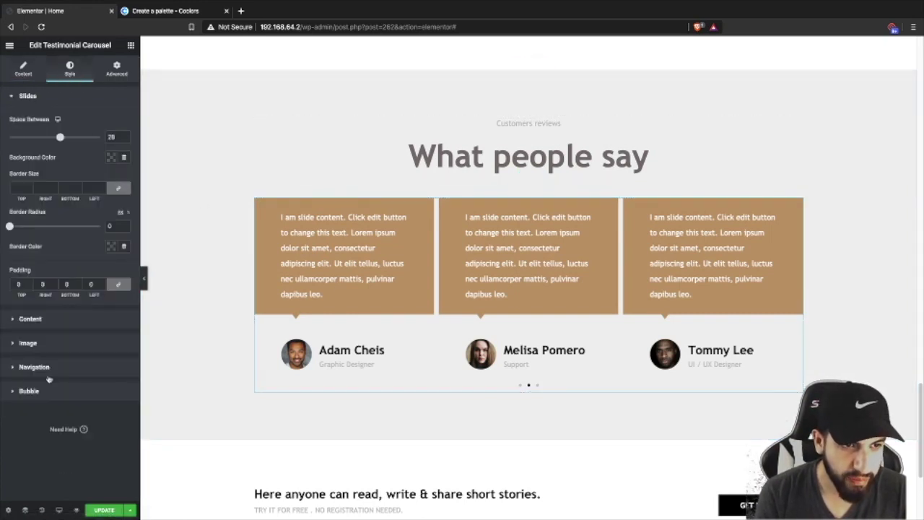
click(29, 389)
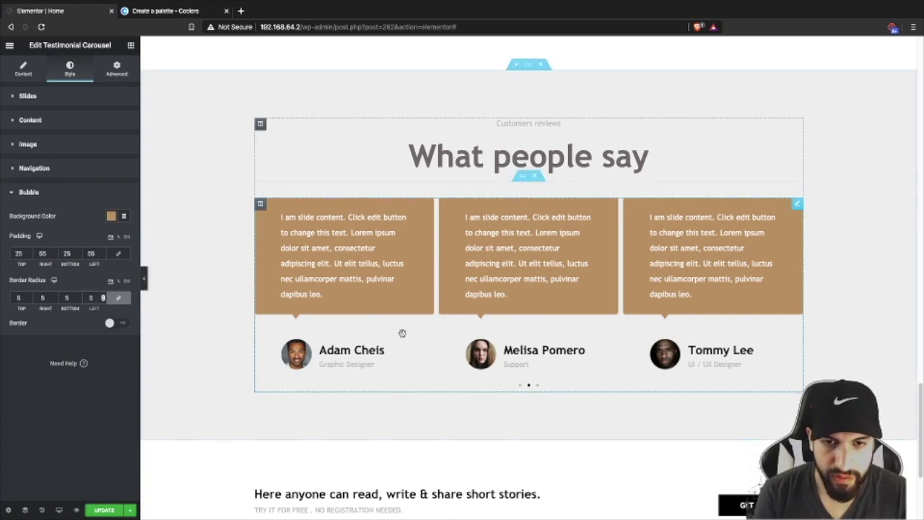
scroll(354, 325, up, 3)
- Set the FAQ toggle's border radius to 5 and preview the result
scroll(342, 312, up, 4)
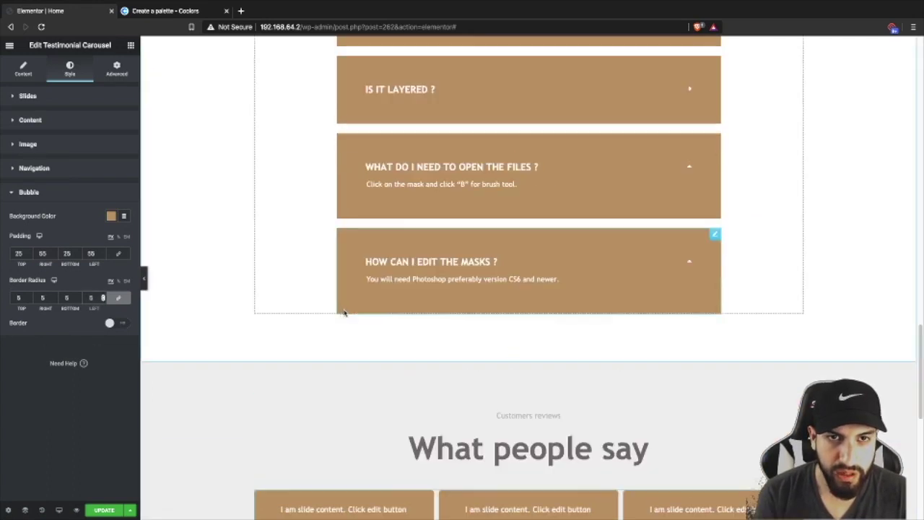
scroll(252, 300, down, 1)
scroll(238, 310, down, 5)
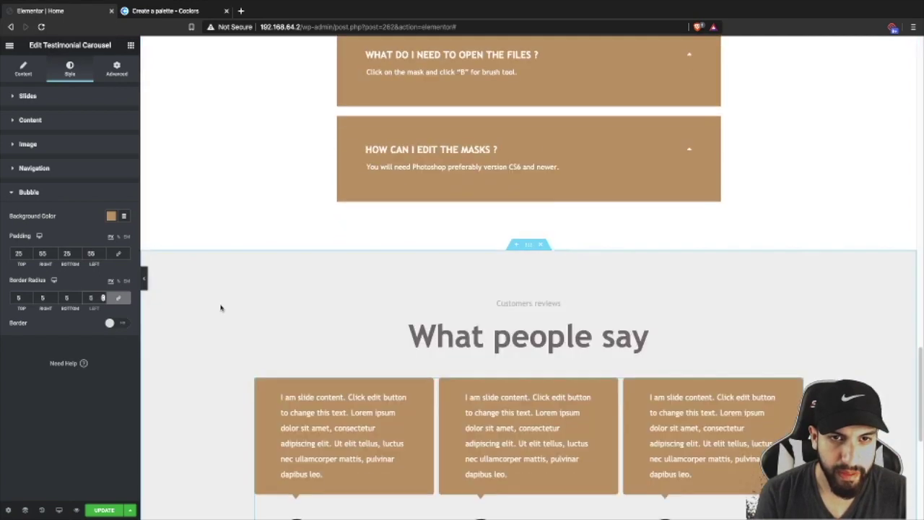
scroll(233, 330, up, 10)
scroll(236, 326, up, 10)
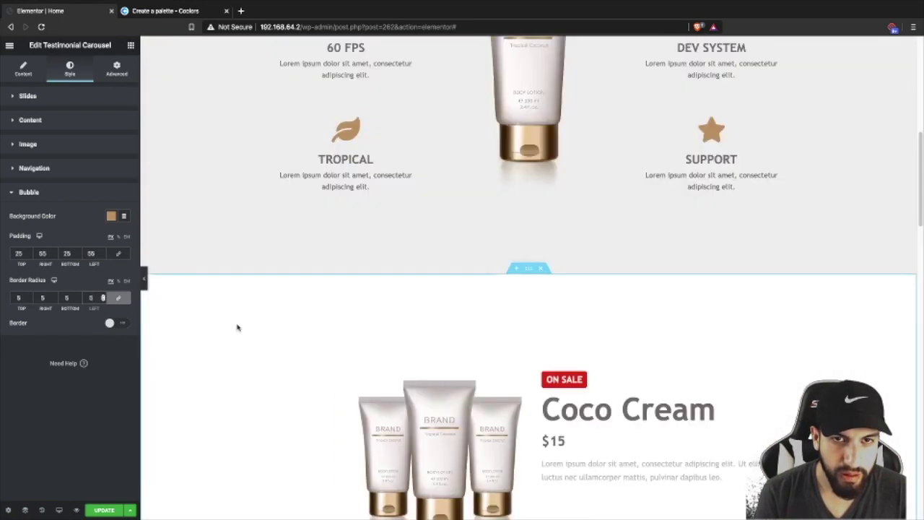
scroll(256, 319, down, 7)
scroll(277, 330, down, 8)
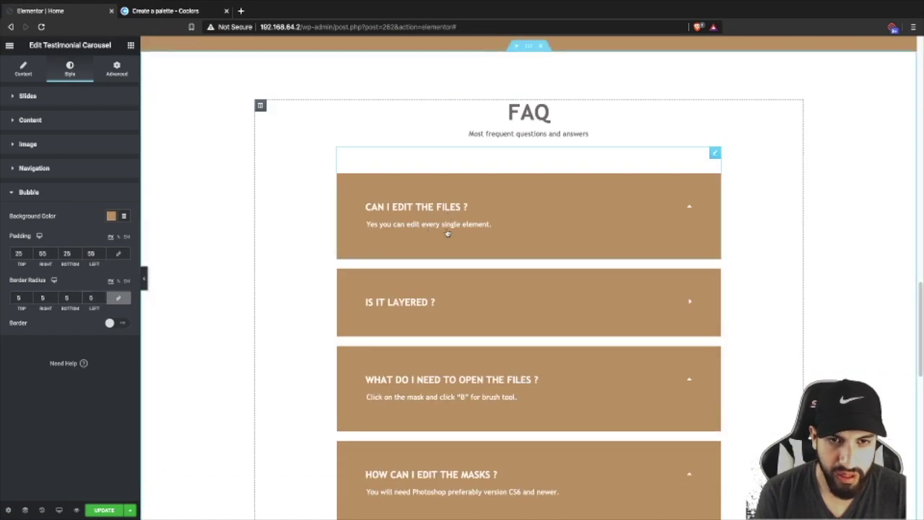
click(470, 230)
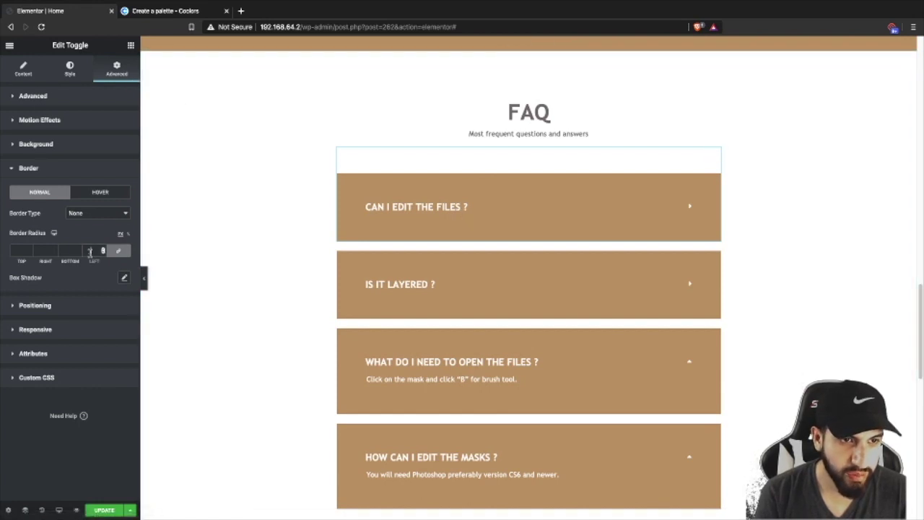
click(89, 251)
text(5)
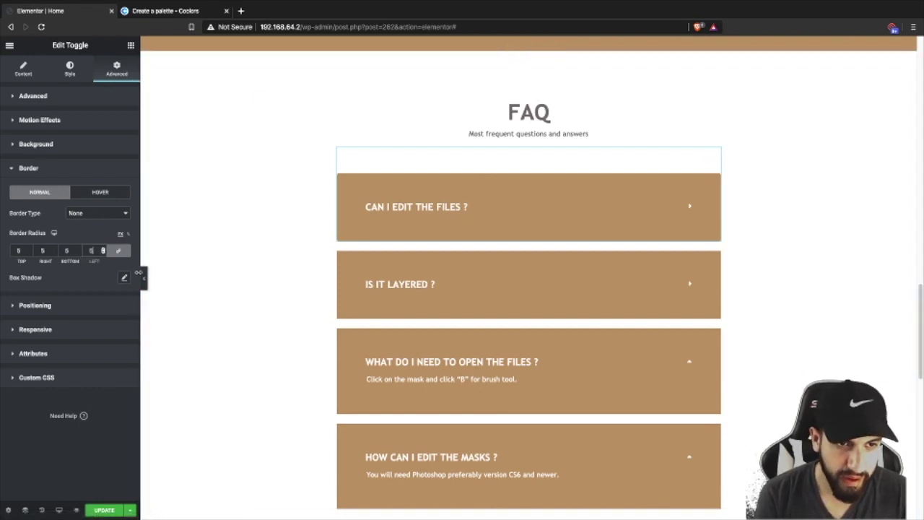
click(144, 276)
click(3, 276)
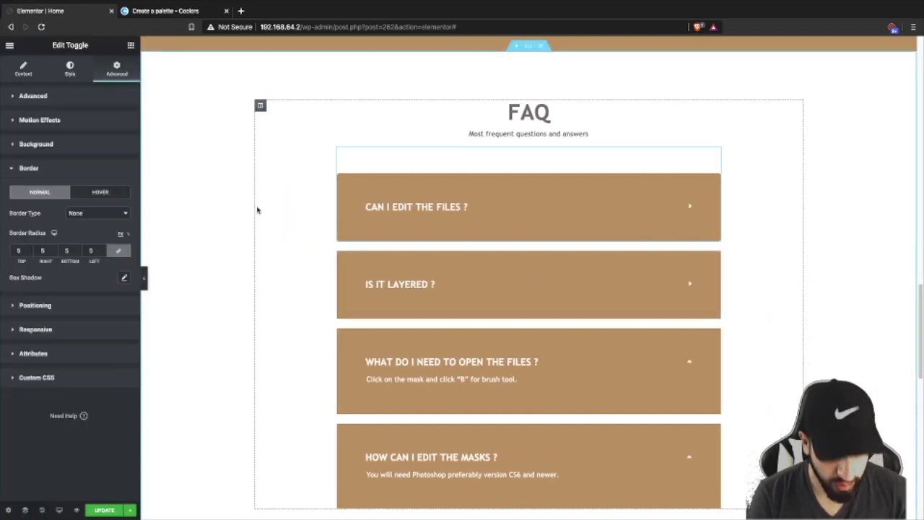
- Select the testimonial carousel and show its slide content settings
scroll(415, 216, down, 6)
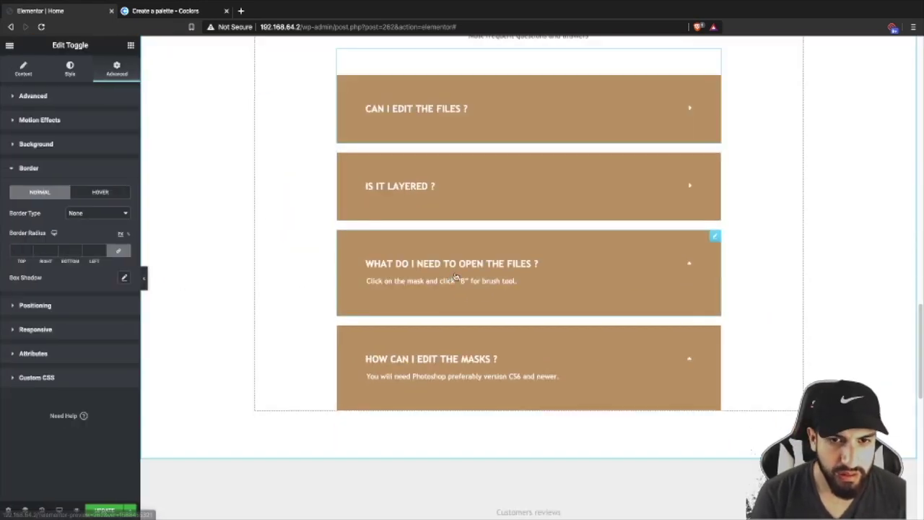
scroll(398, 314, down, 3)
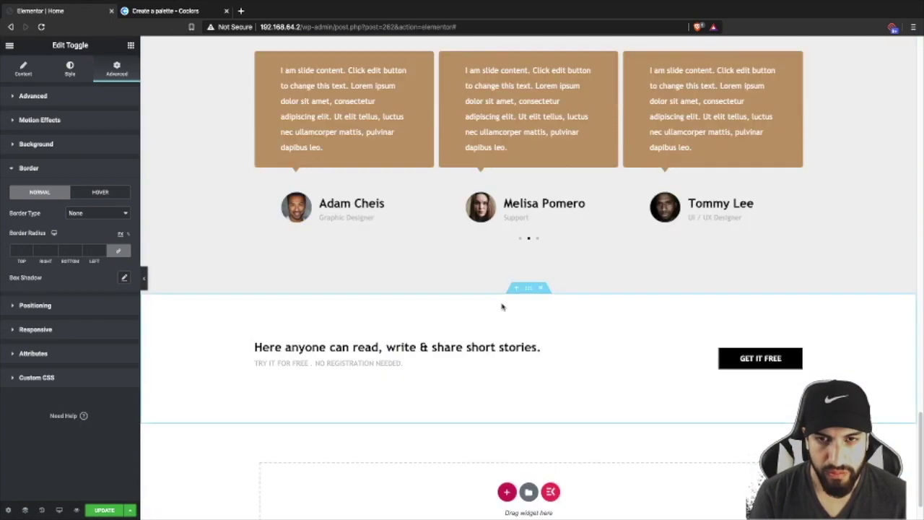
scroll(500, 305, up, 3)
scroll(531, 303, down, 2)
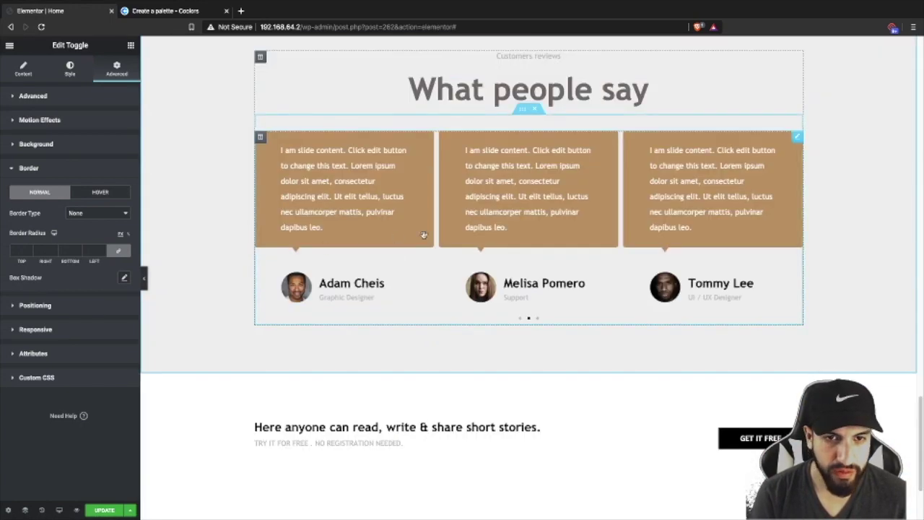
scroll(411, 234, up, 1)
scroll(534, 314, down, 1)
scroll(483, 320, up, 1)
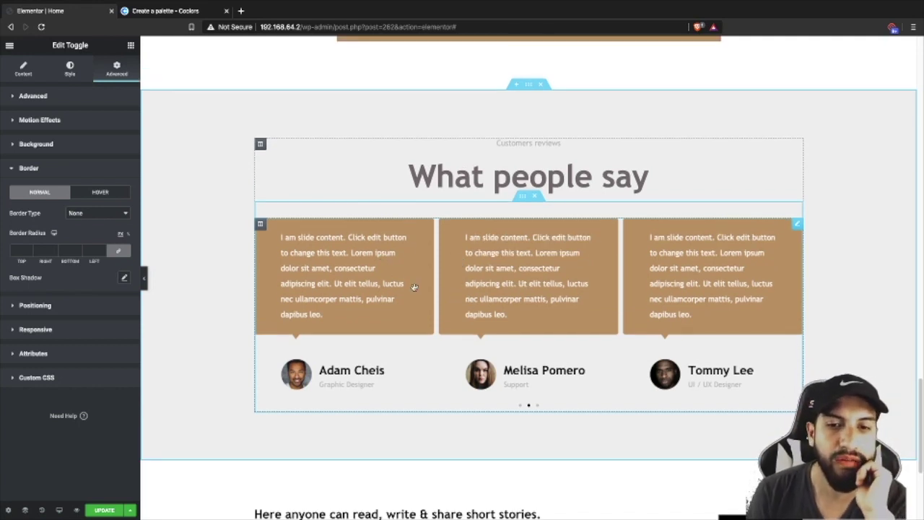
click(347, 266)
click(22, 71)
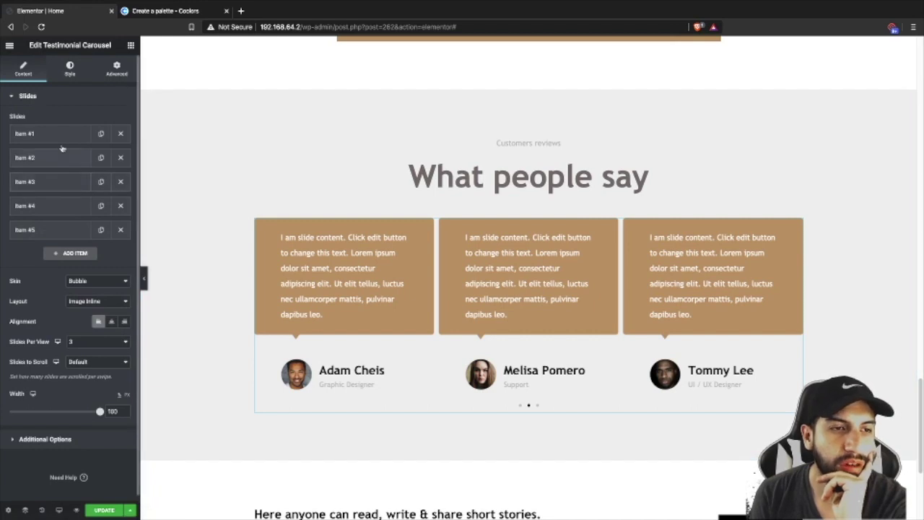
- Clear the job titles of the first and second (Graphic Designer) testimonials
click(56, 132)
click(54, 138)
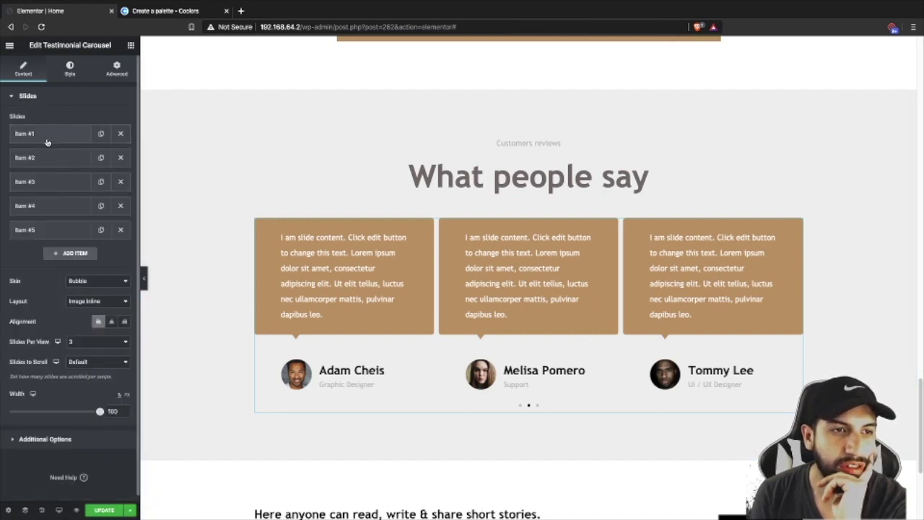
click(47, 139)
drag(113, 295, 61, 296)
key(BackSpace)
click(58, 323)
drag(112, 319, 61, 319)
key(BackSpace)
- Delete the Support, UI / UX Designer and Manager titles from testimonials three to five
click(60, 350)
drag(112, 343, 61, 343)
key(BackSpace)
click(66, 390)
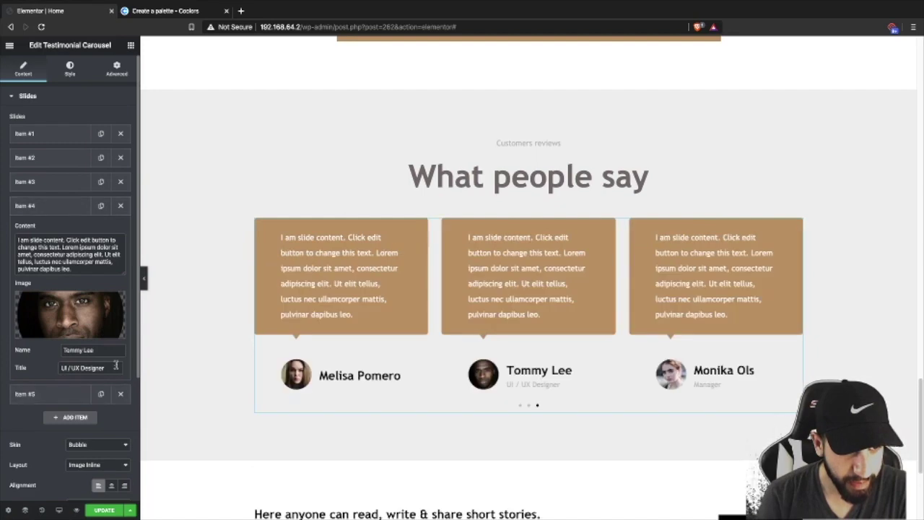
key(BackSpace)
drag(93, 367, 60, 391)
click(108, 391)
key(BackSpace)
- Check the fifth testimonial's y8.png photo in the Media Library without changing it
click(68, 231)
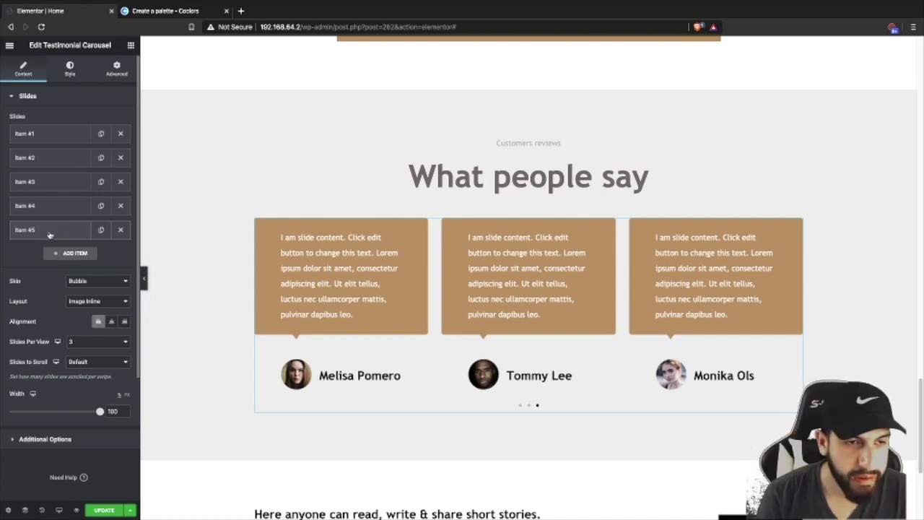
click(50, 232)
mouse_move(75, 336)
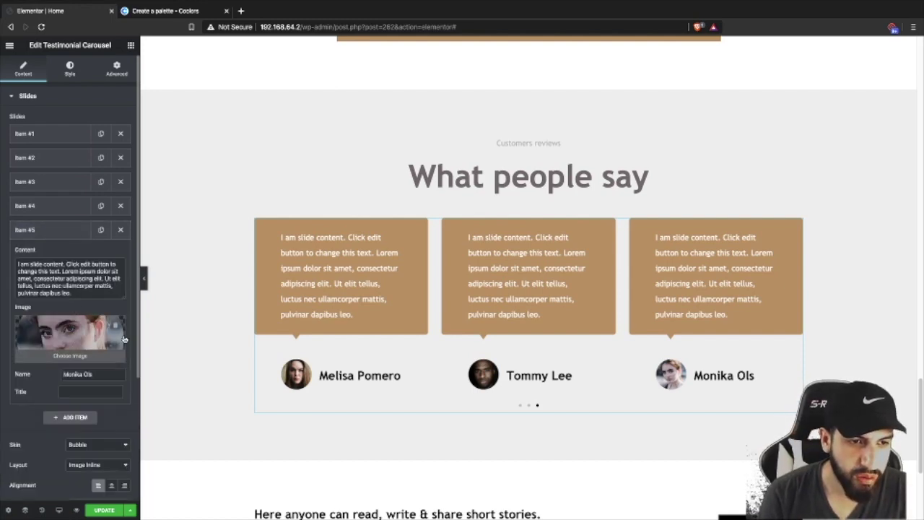
click(123, 337)
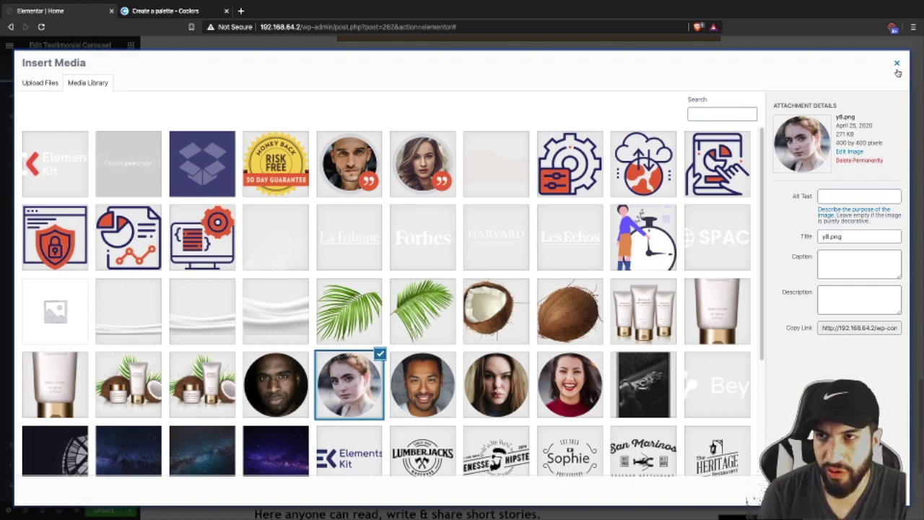
click(897, 66)
- Add an empty new section above the What people say testimonials
scroll(346, 233, down, 1)
scroll(470, 245, up, 2)
scroll(470, 246, up, 1)
scroll(470, 244, down, 2)
scroll(596, 295, up, 1)
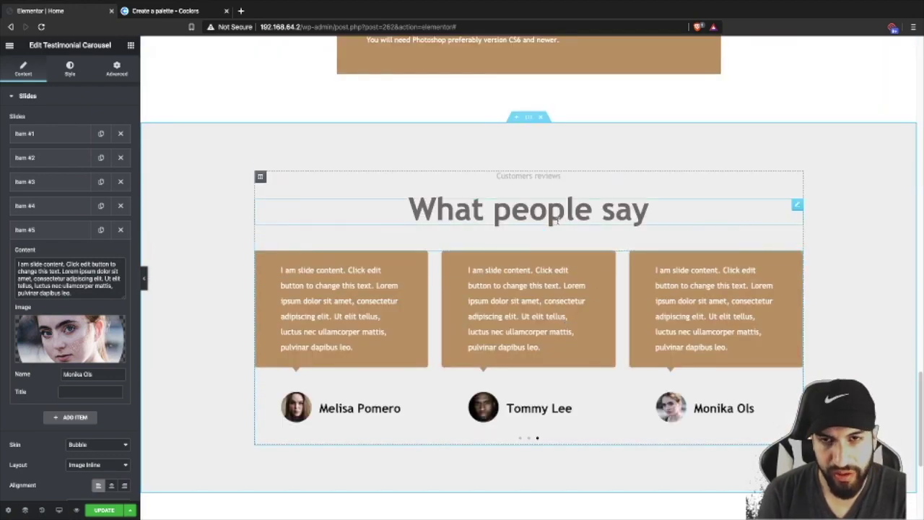
click(517, 117)
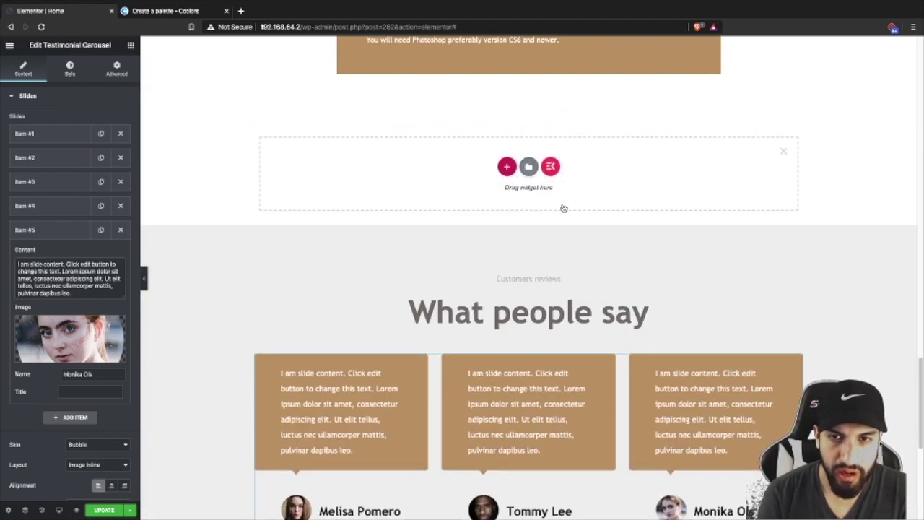
- Open the template library and filter the blocks to the Testimonials category
click(528, 167)
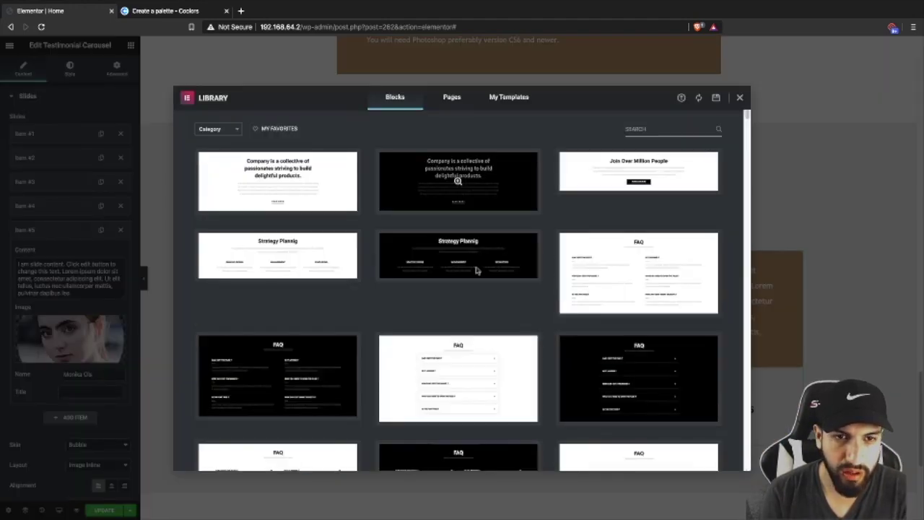
scroll(526, 292, down, 10)
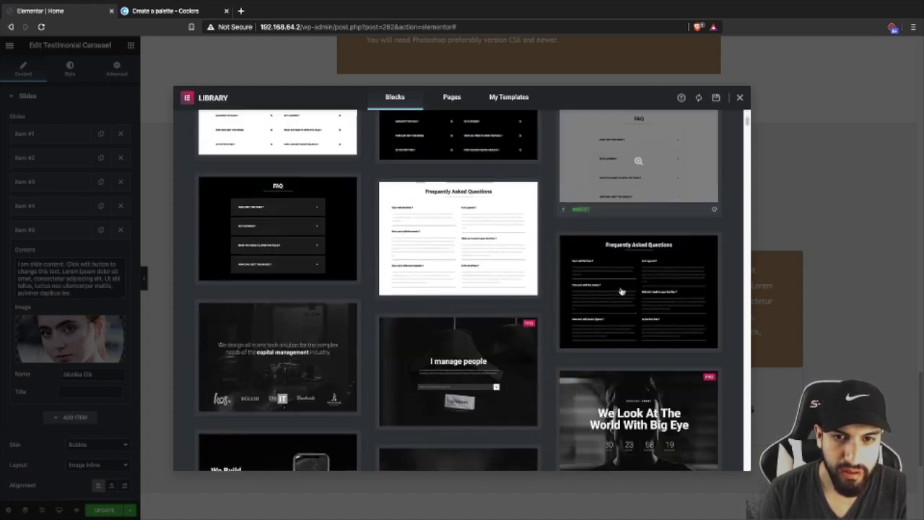
scroll(260, 144, up, 12)
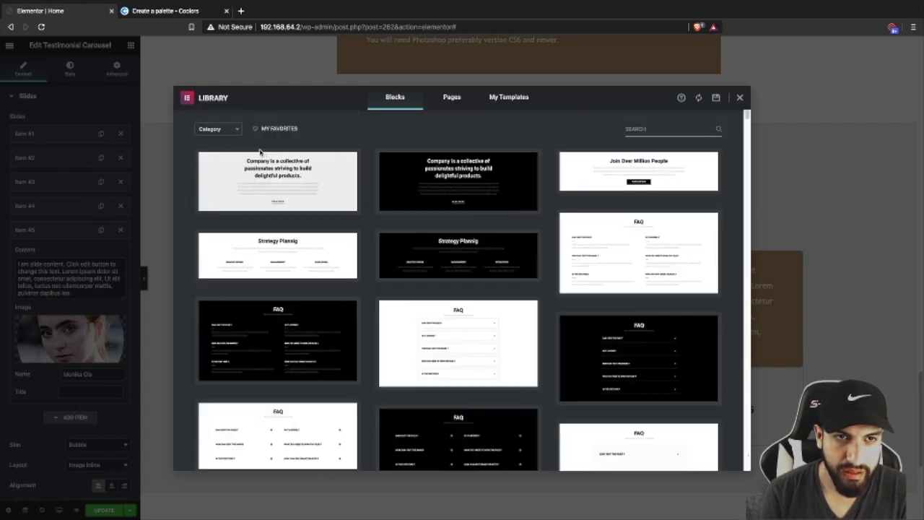
click(208, 129)
text(test)
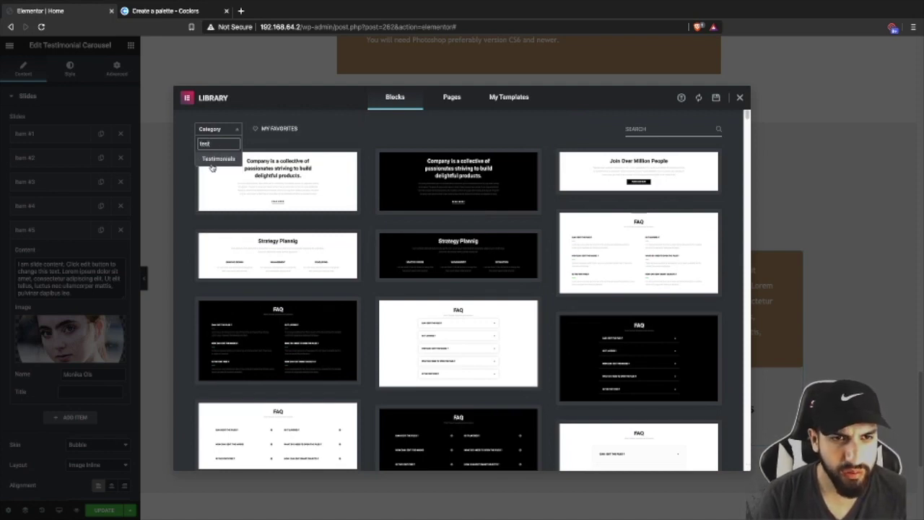
click(217, 159)
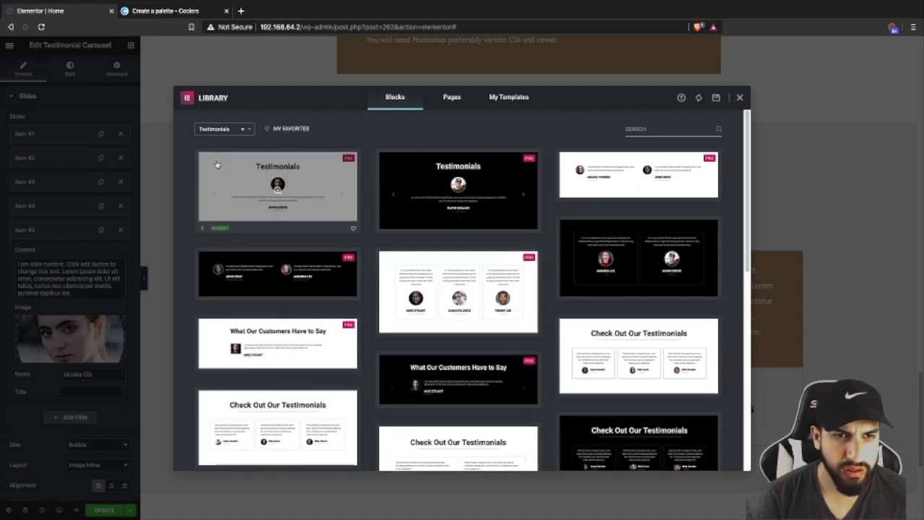
- Insert a testimonial block from the Testimonials blocks grid
scroll(586, 352, down, 1)
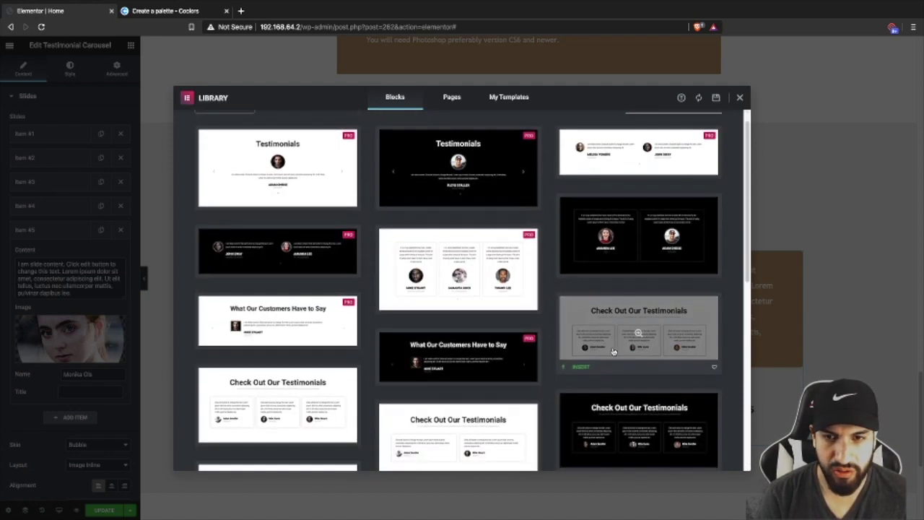
scroll(586, 351, up, 1)
scroll(552, 340, down, 6)
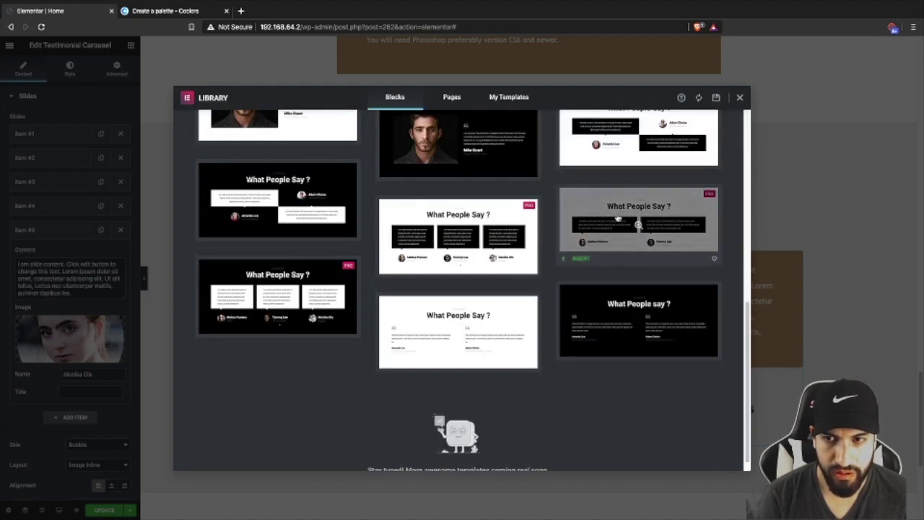
scroll(614, 251, up, 3)
click(596, 256)
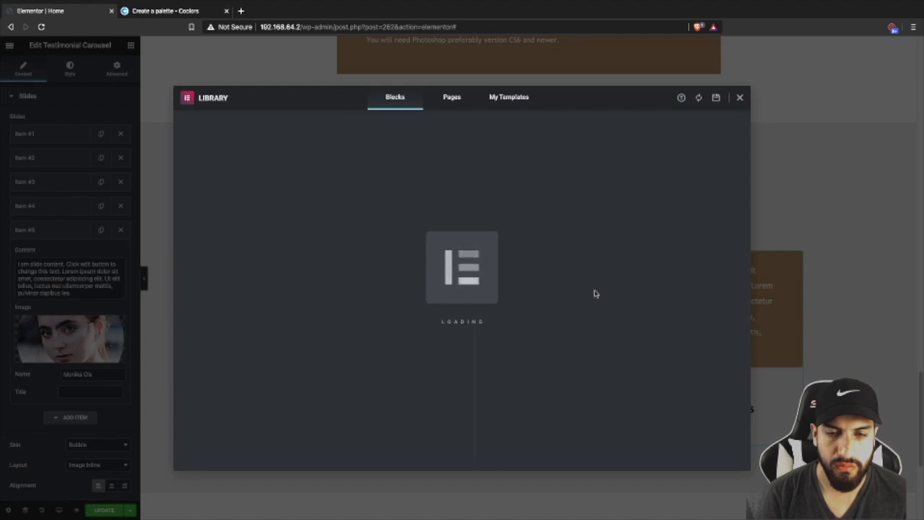
- Give the first testimonials section a light grey classic background and grey heading text
scroll(595, 294, down, 1)
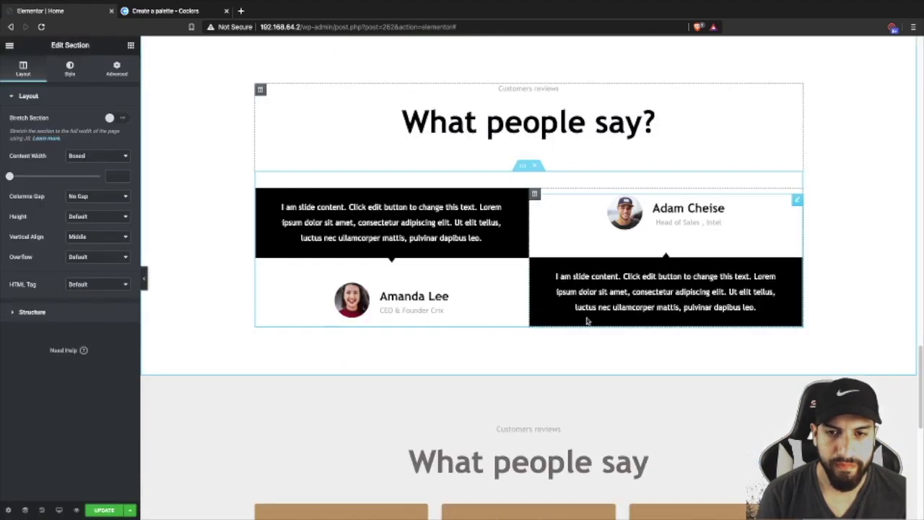
scroll(575, 317, up, 3)
scroll(522, 293, down, 1)
scroll(482, 160, up, 3)
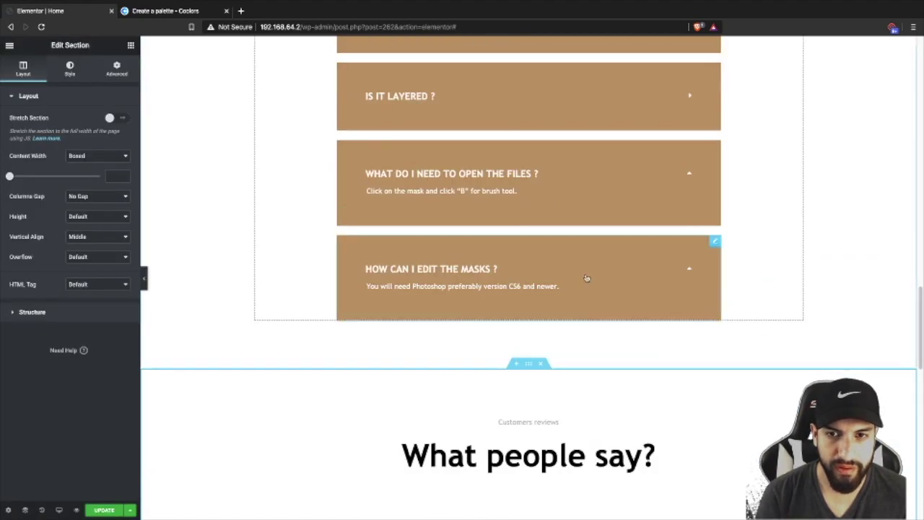
scroll(503, 193, down, 3)
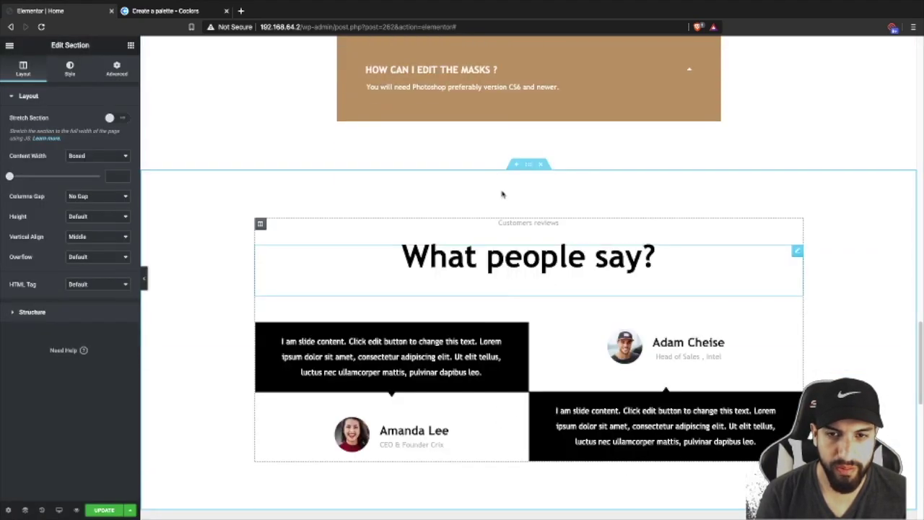
click(69, 68)
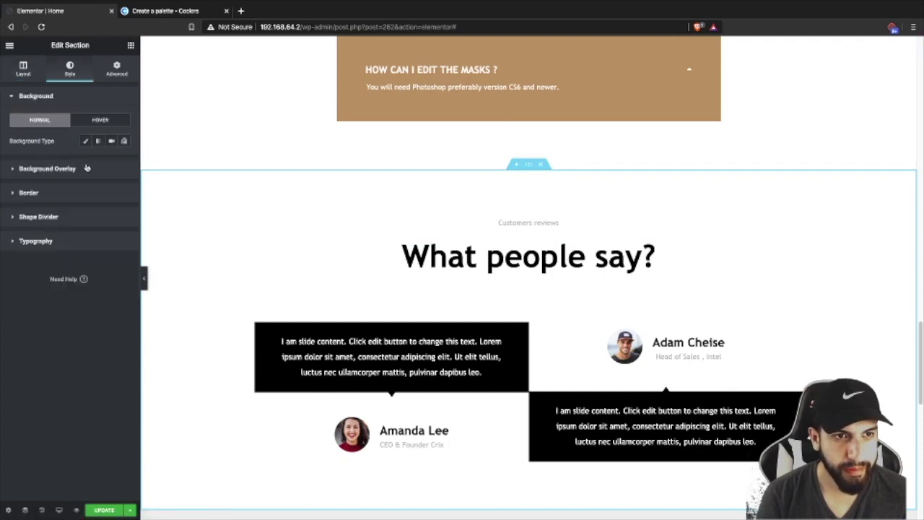
click(85, 141)
click(109, 162)
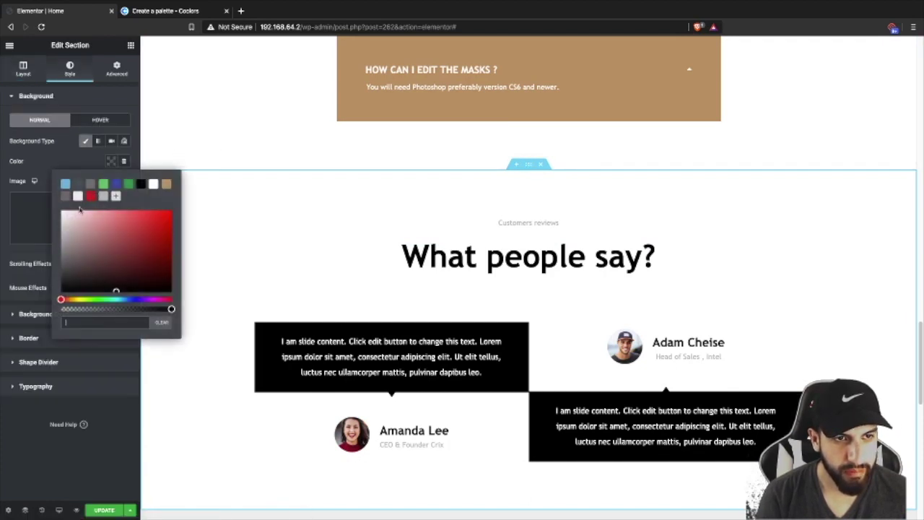
click(66, 196)
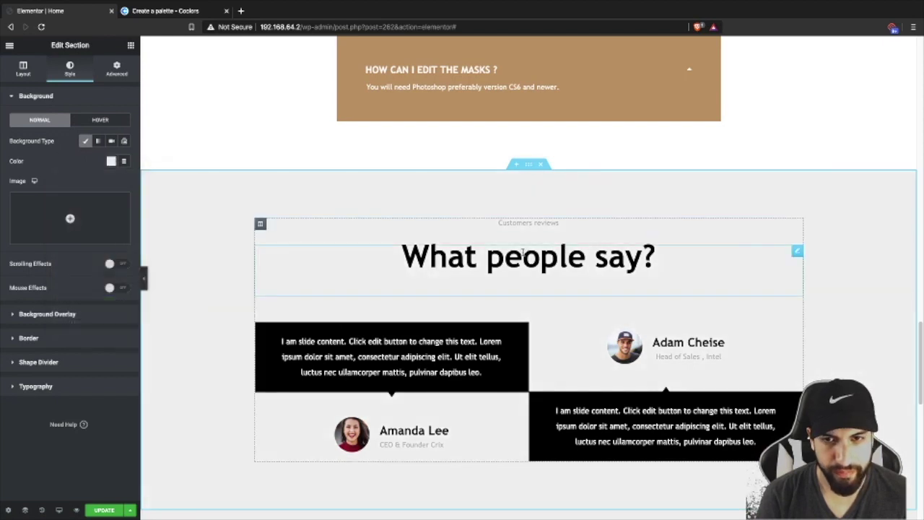
click(646, 258)
click(69, 67)
click(110, 119)
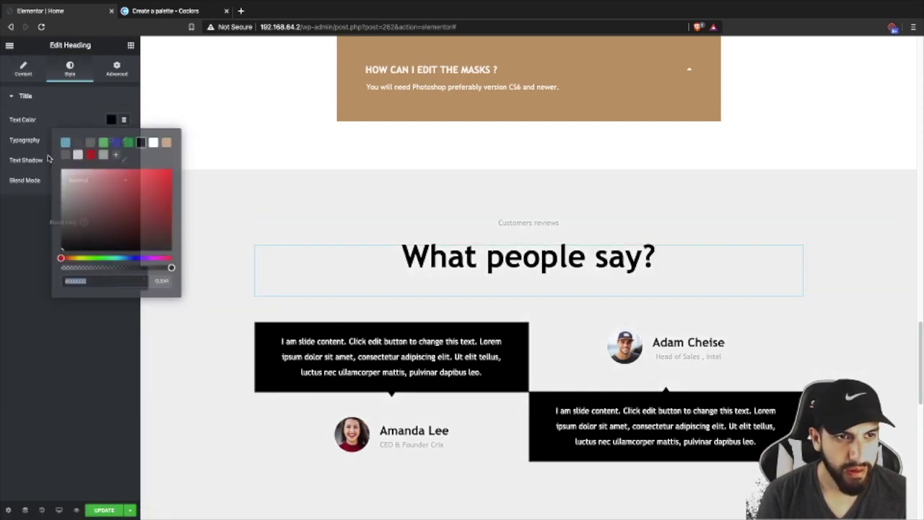
click(65, 154)
- Make the first testimonial carousel's speech bubble background tan
scroll(501, 298, down, 3)
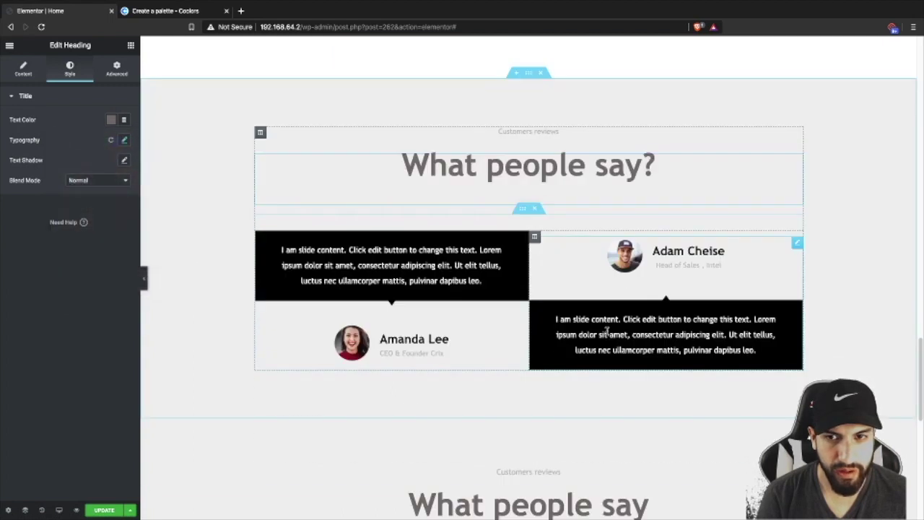
click(416, 244)
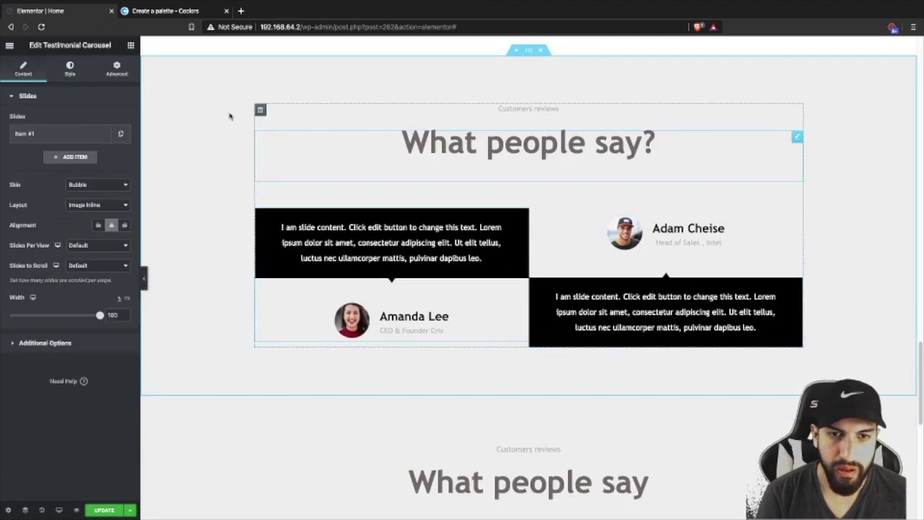
click(69, 72)
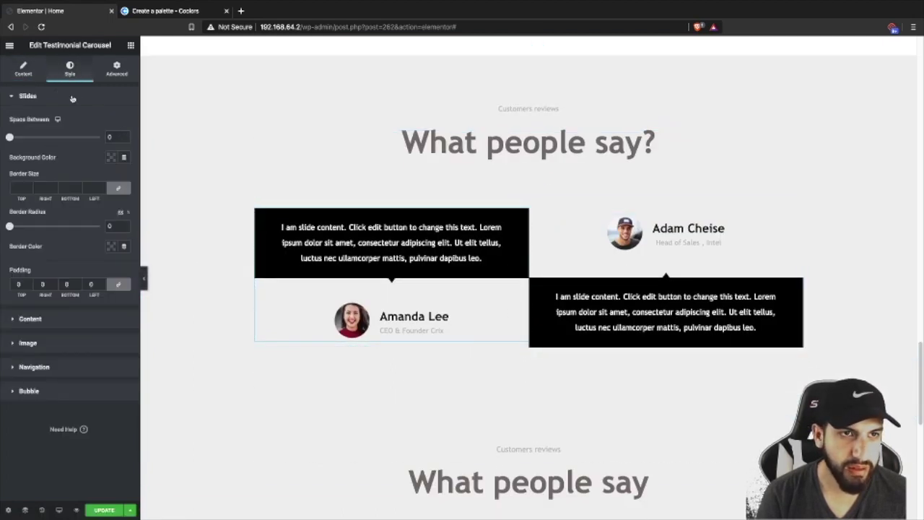
click(24, 70)
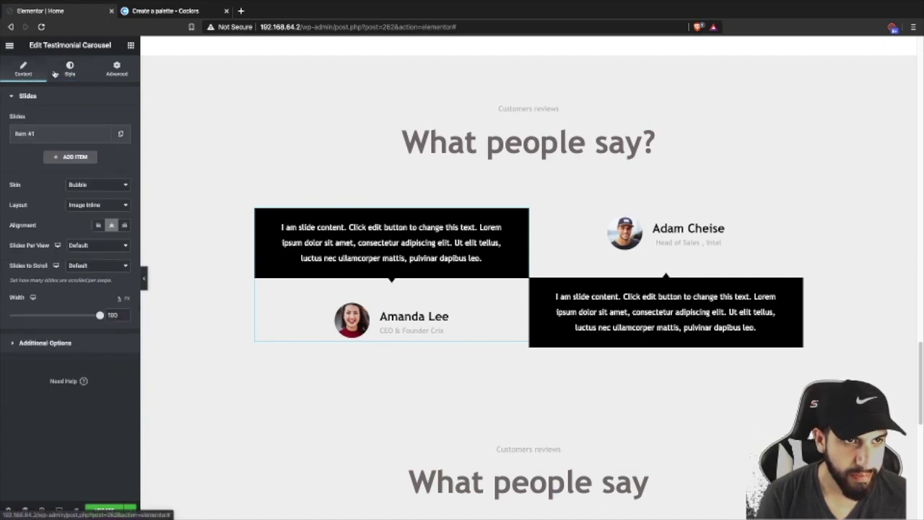
click(69, 72)
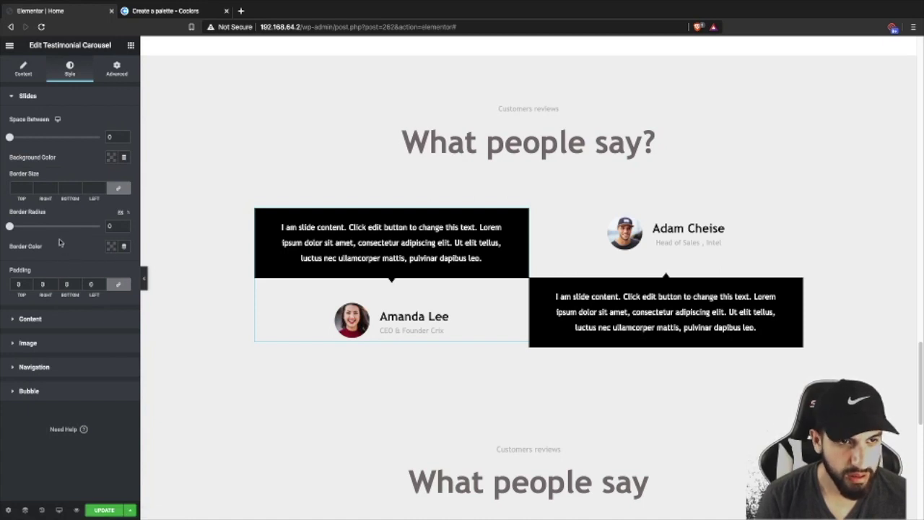
click(59, 392)
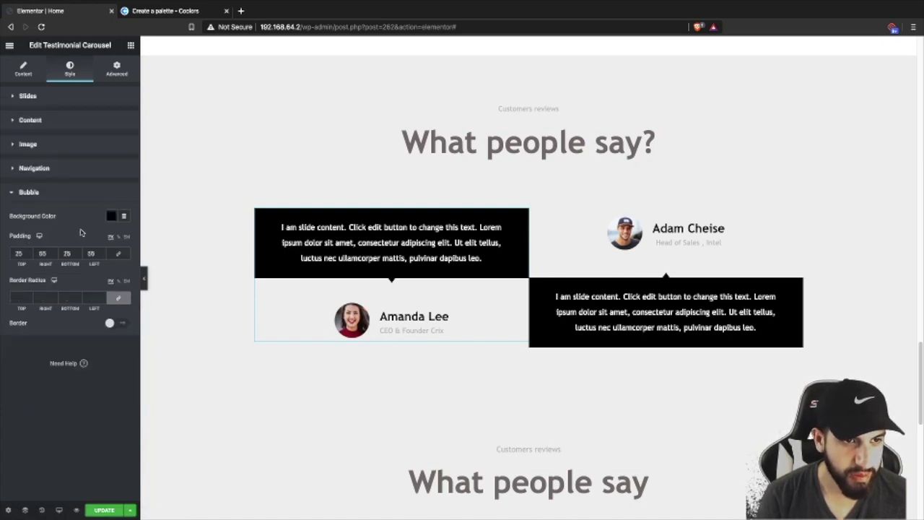
click(111, 217)
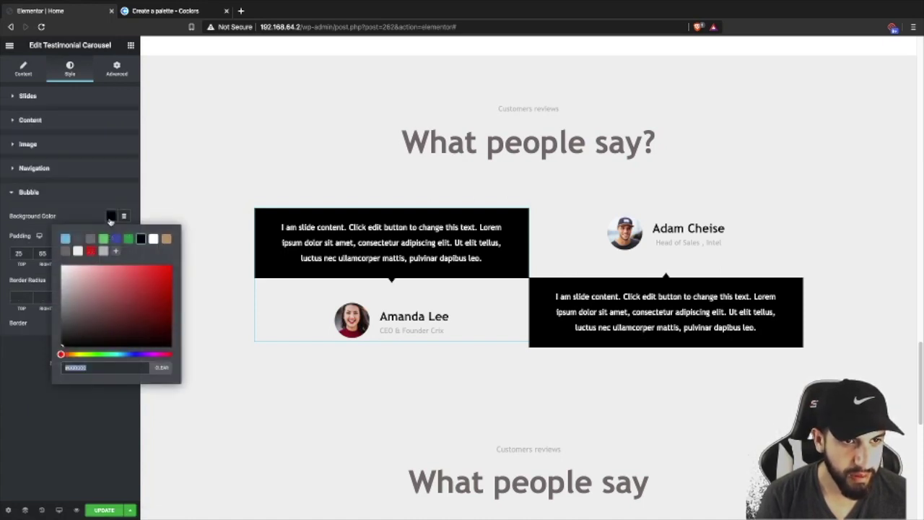
click(168, 240)
click(66, 416)
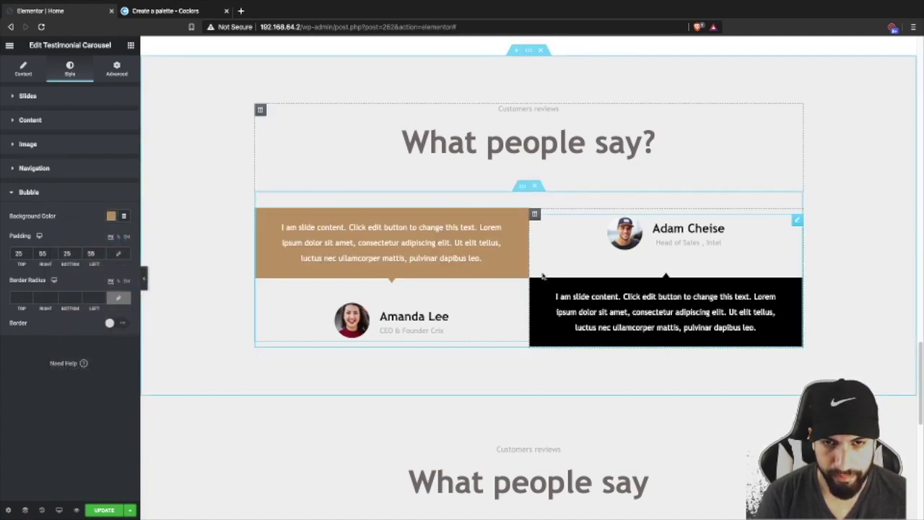
scroll(538, 280, down, 2)
scroll(505, 246, up, 2)
scroll(671, 266, down, 2)
scroll(592, 234, up, 6)
scroll(584, 241, down, 5)
scroll(592, 246, up, 2)
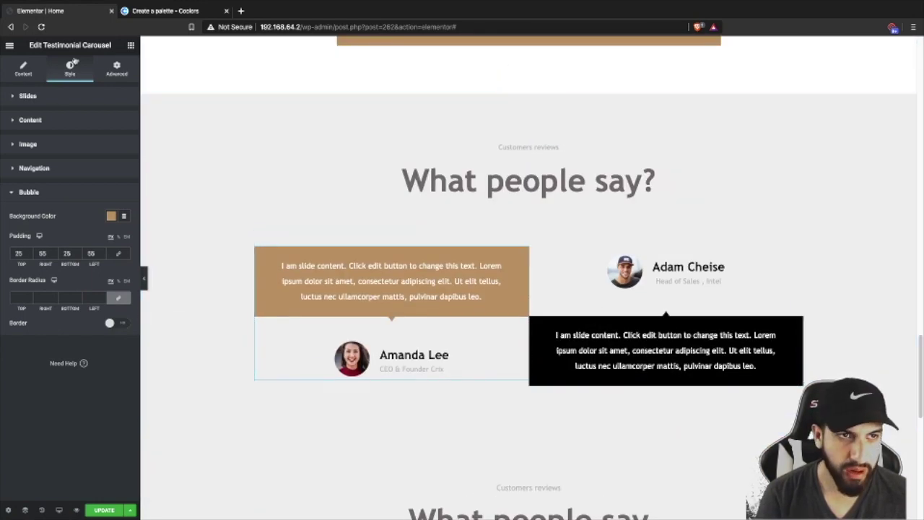
- Add a second testimonial slide, Item #2, to the carousel
click(29, 68)
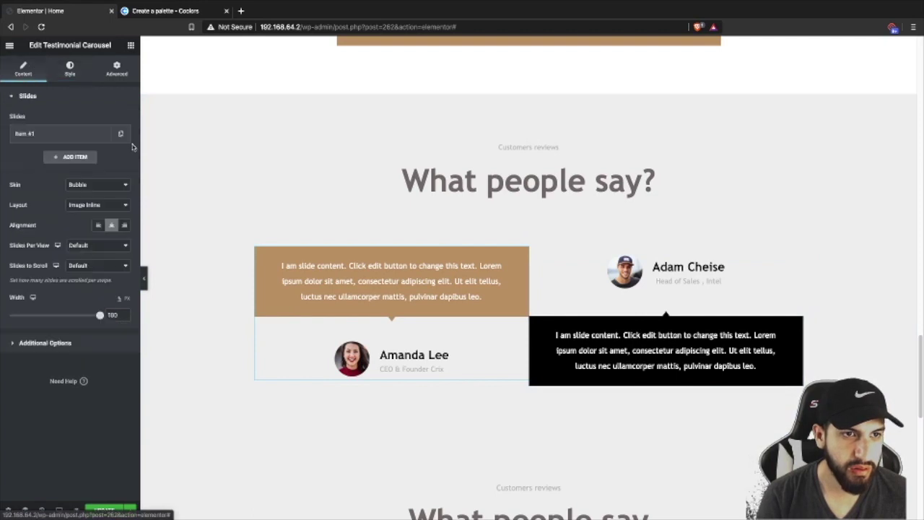
click(68, 157)
click(64, 158)
click(64, 158)
click(54, 157)
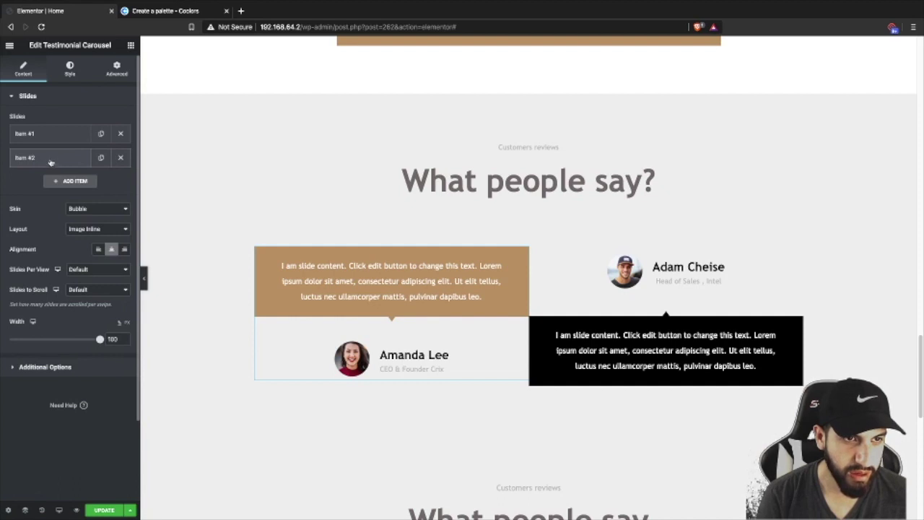
scroll(289, 216, down, 2)
scroll(443, 233, up, 1)
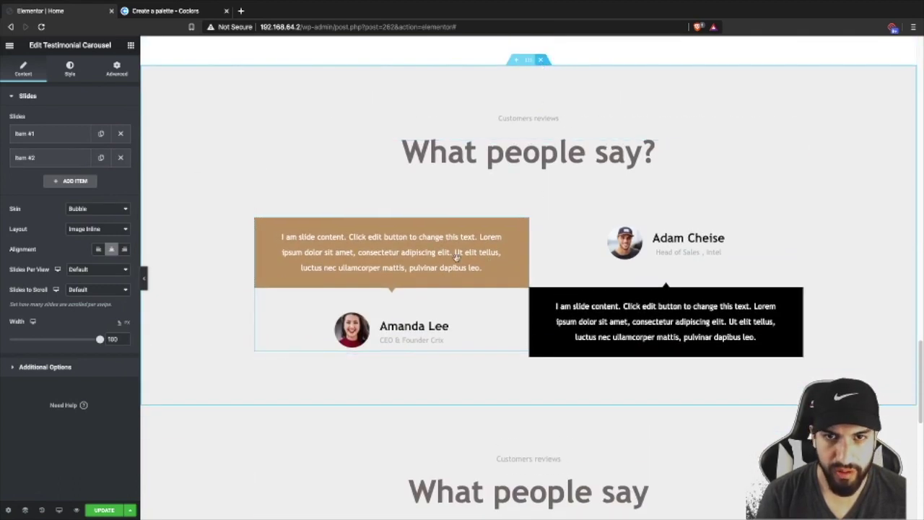
- Remove the restyled first testimonials section, keeping the carousel below the FAQ
click(540, 59)
scroll(552, 185, down, 2)
scroll(563, 189, up, 3)
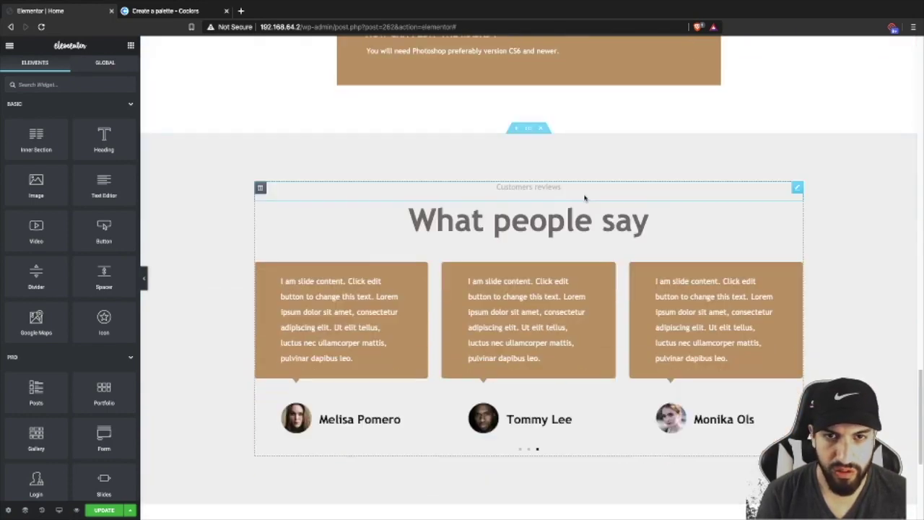
- Give the 'read, write & share short stories' section a tan classic background colour
scroll(581, 197, down, 4)
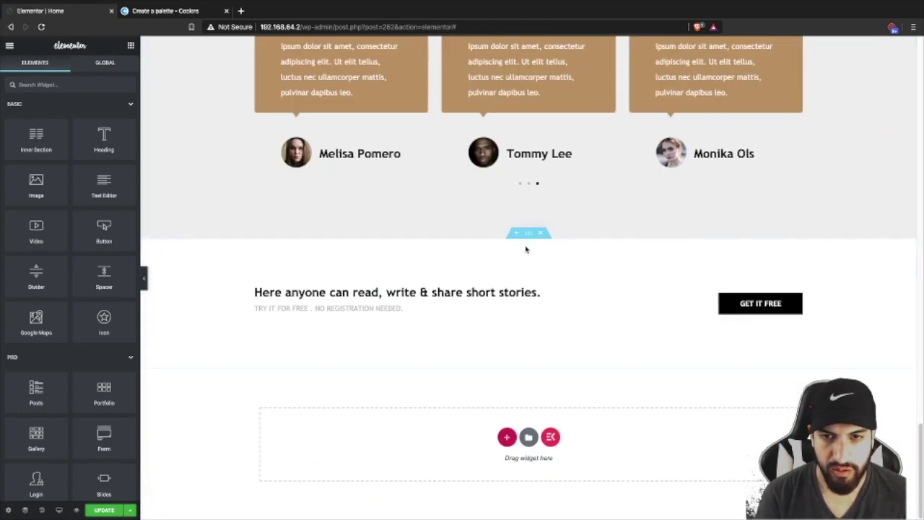
click(528, 234)
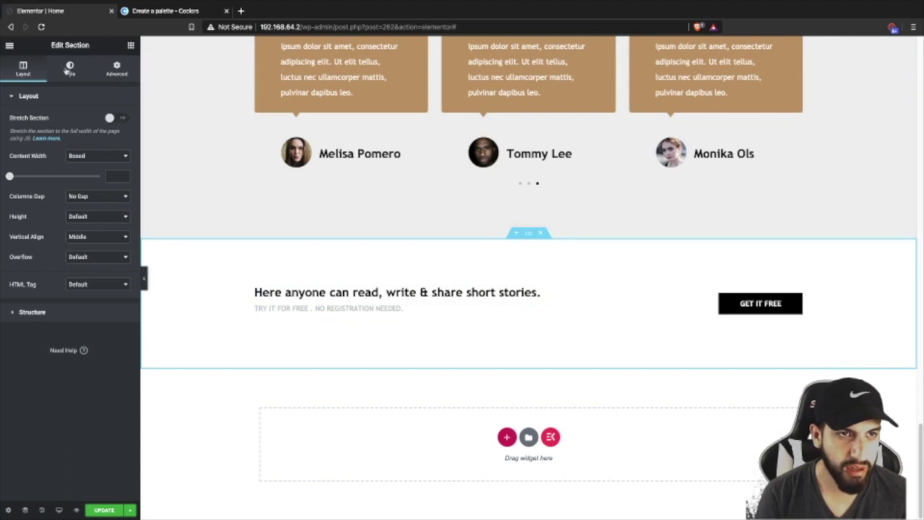
click(70, 68)
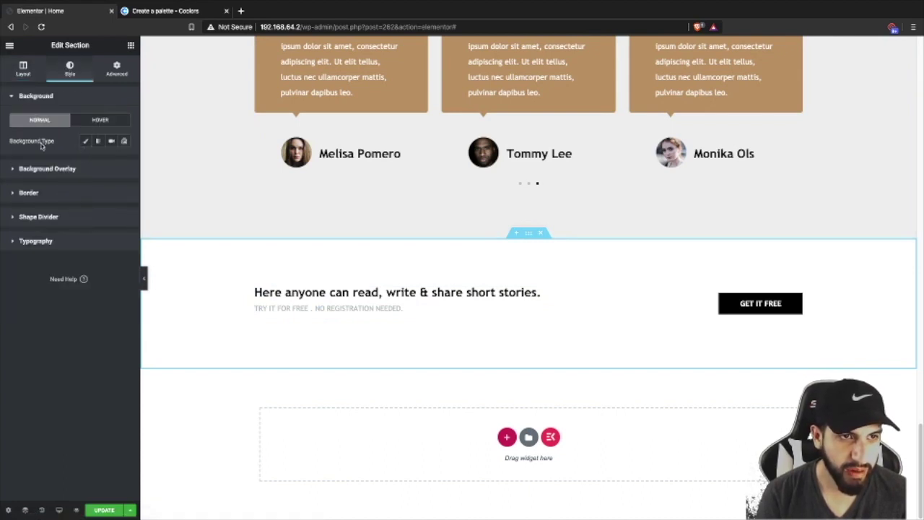
click(85, 141)
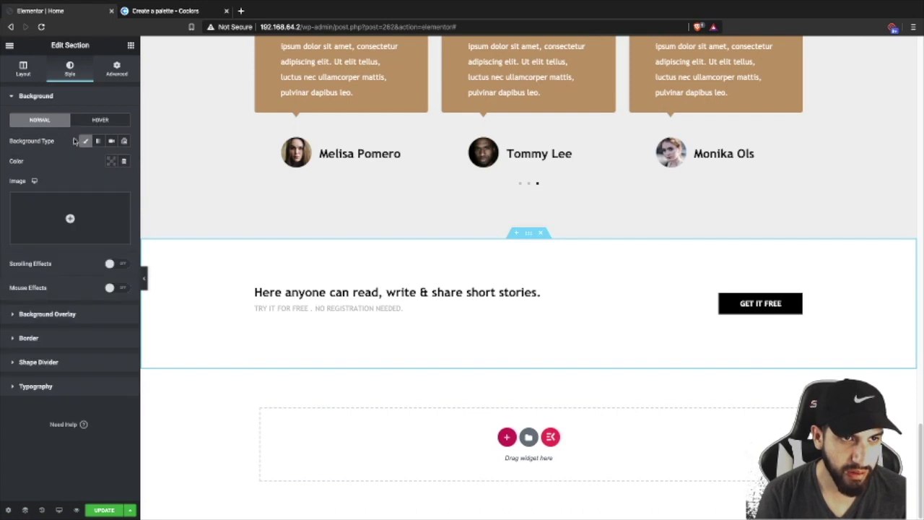
click(110, 161)
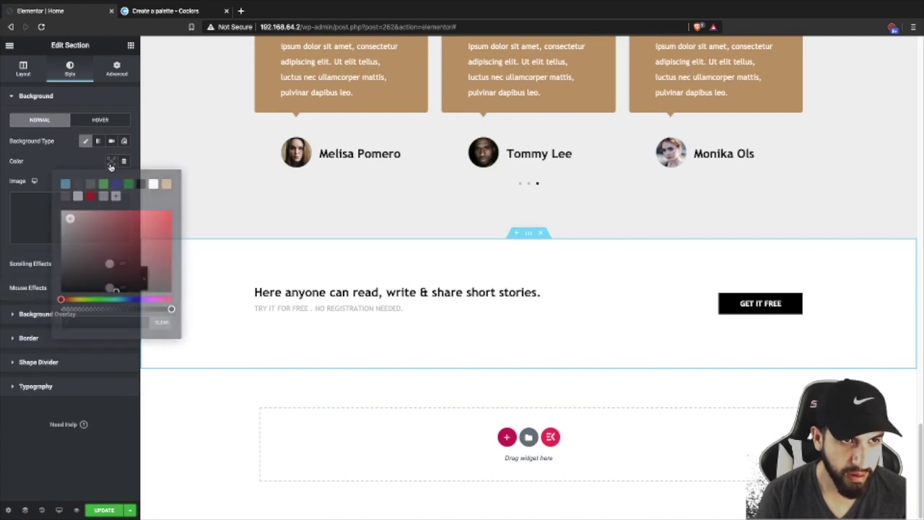
click(167, 185)
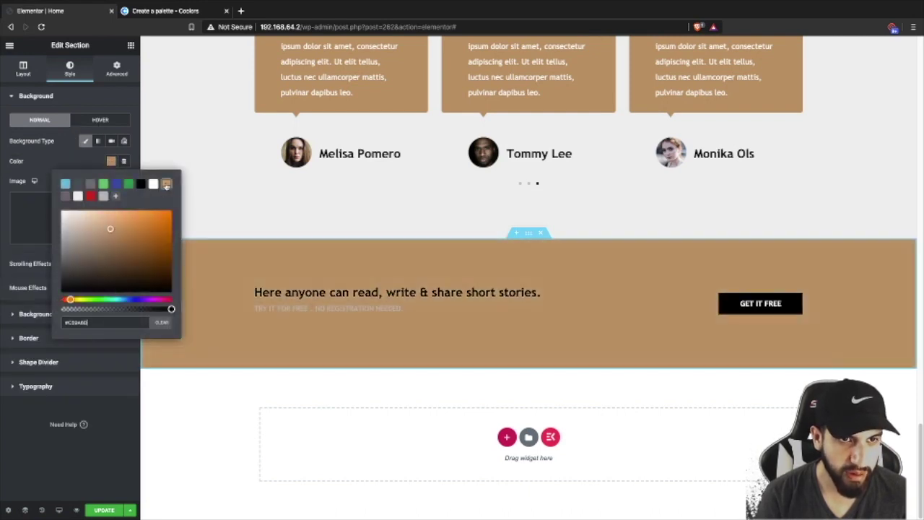
click(72, 164)
click(526, 287)
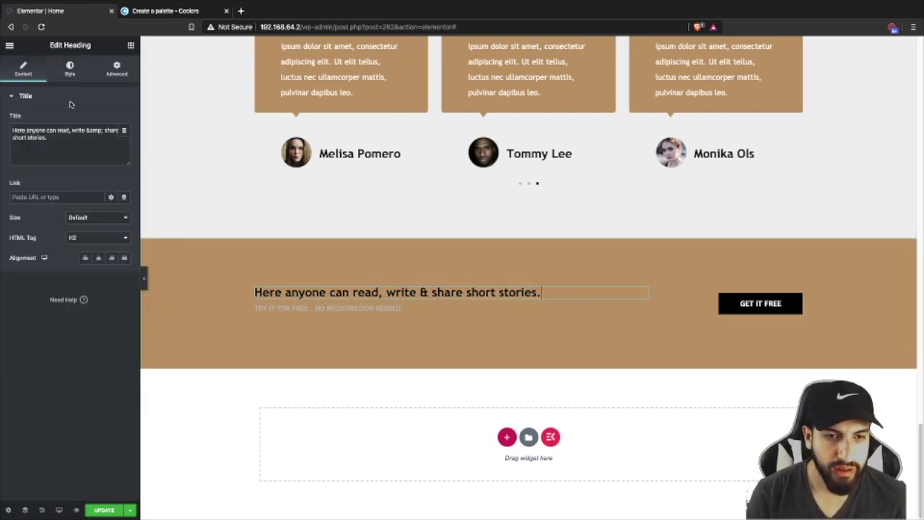
- Make the short stories heading and its subtitle text white
click(69, 72)
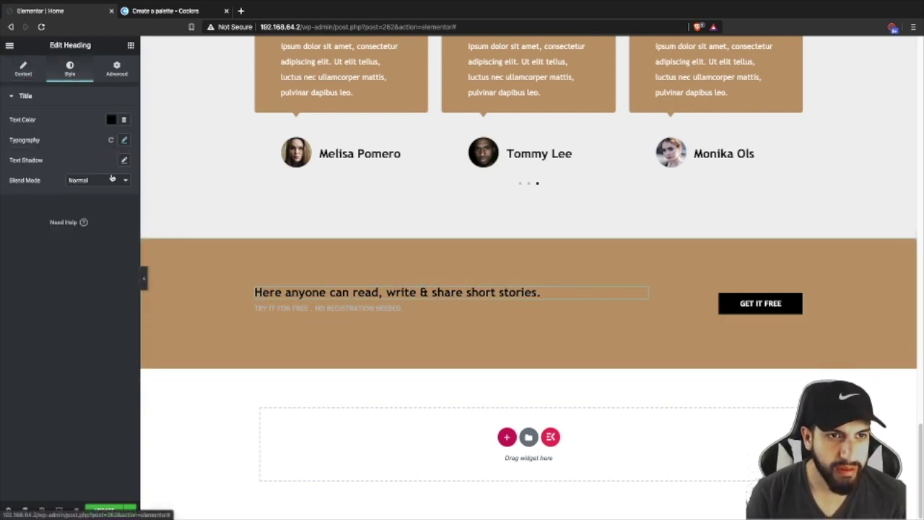
click(111, 120)
click(153, 142)
click(14, 229)
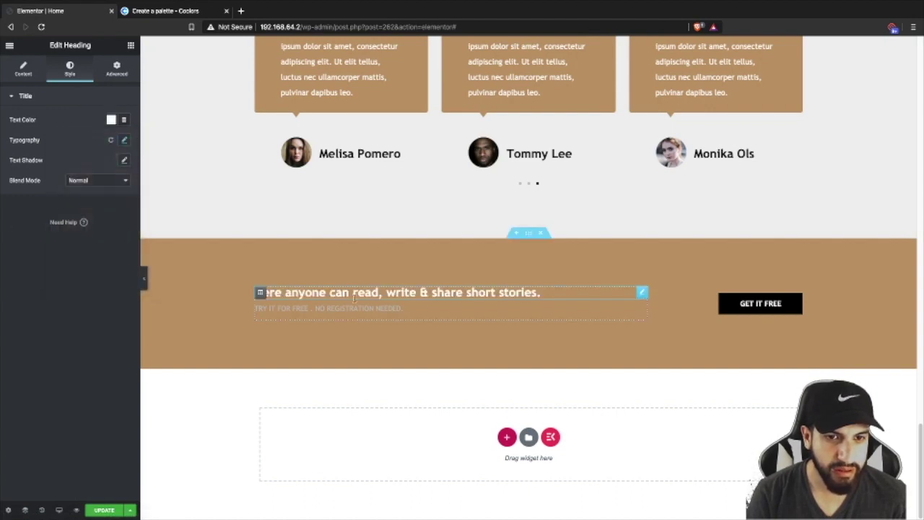
click(336, 308)
click(69, 72)
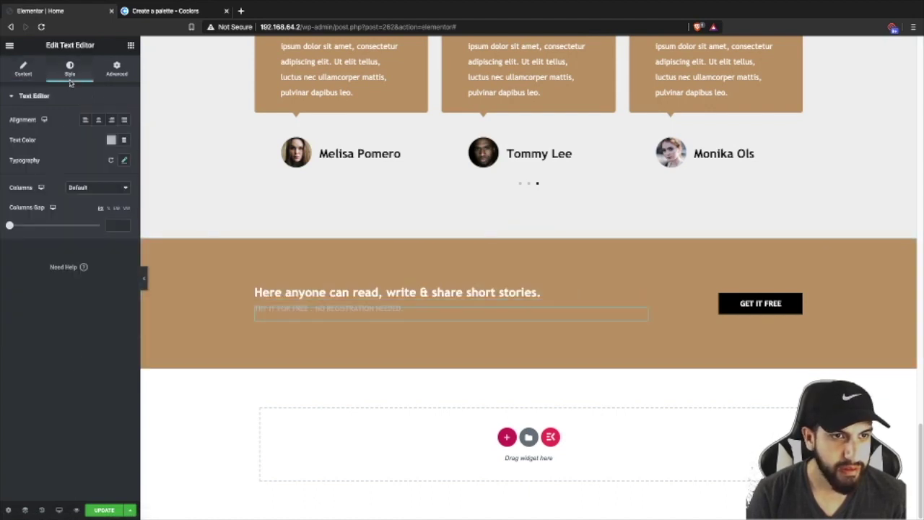
click(111, 140)
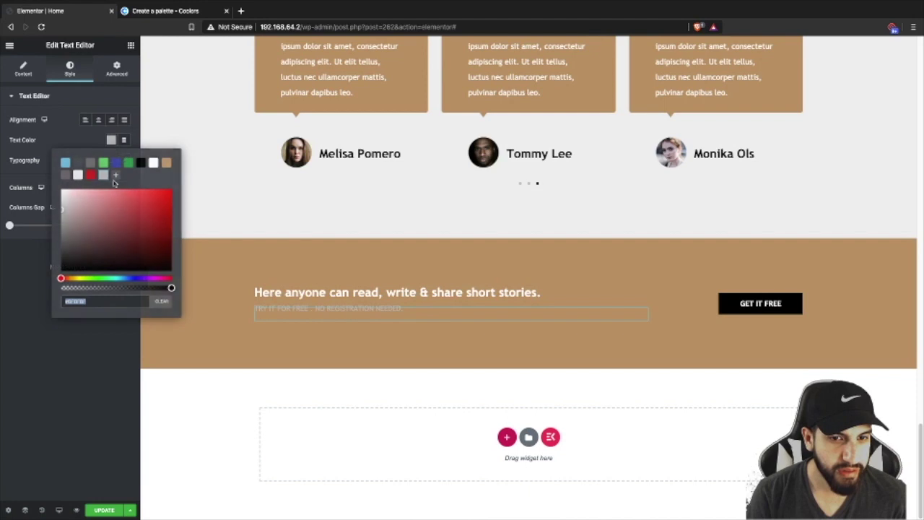
click(153, 163)
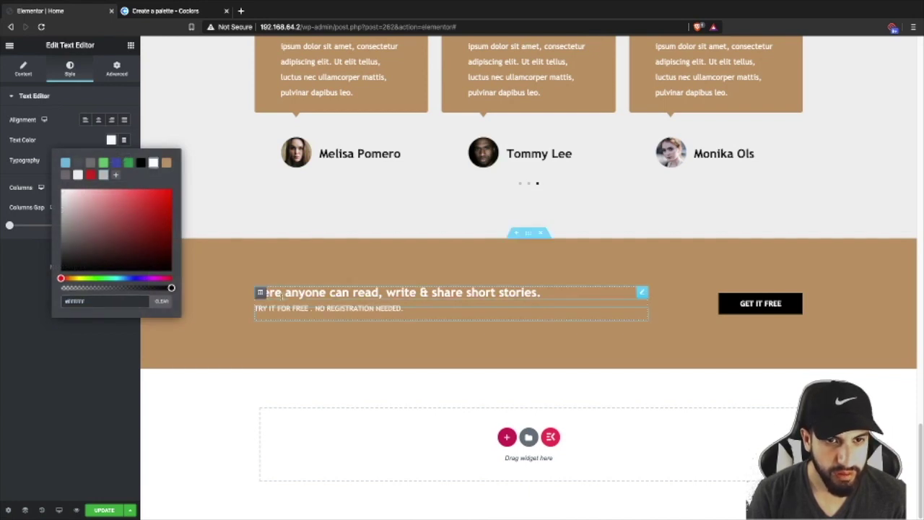
- Give the GET IT FREE button a solid 2px white border
click(794, 299)
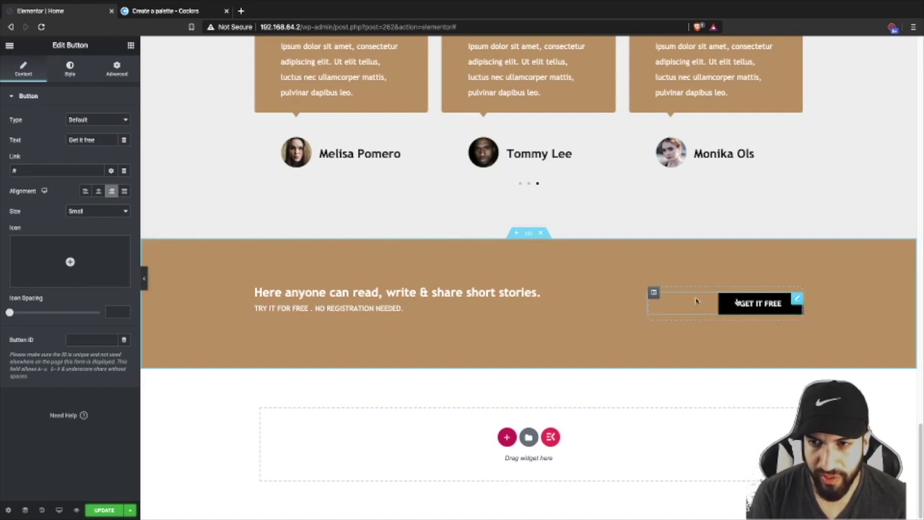
click(70, 68)
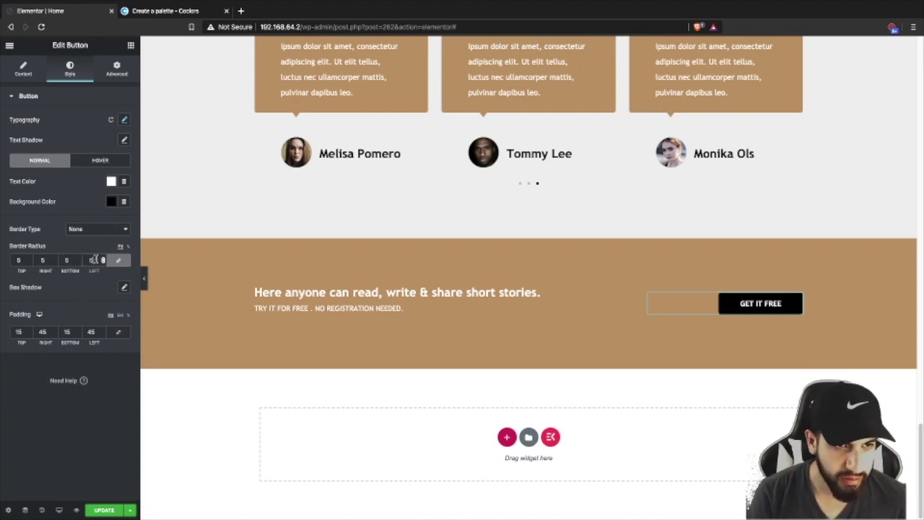
click(80, 229)
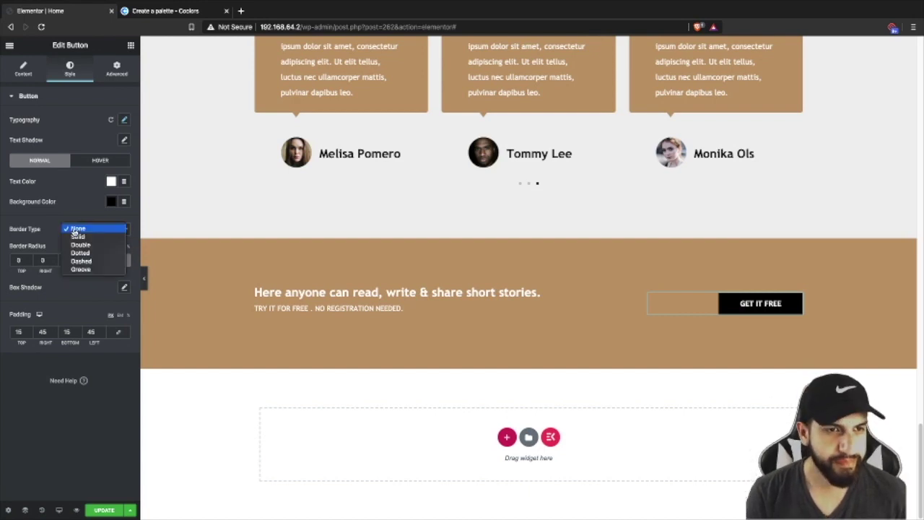
click(74, 237)
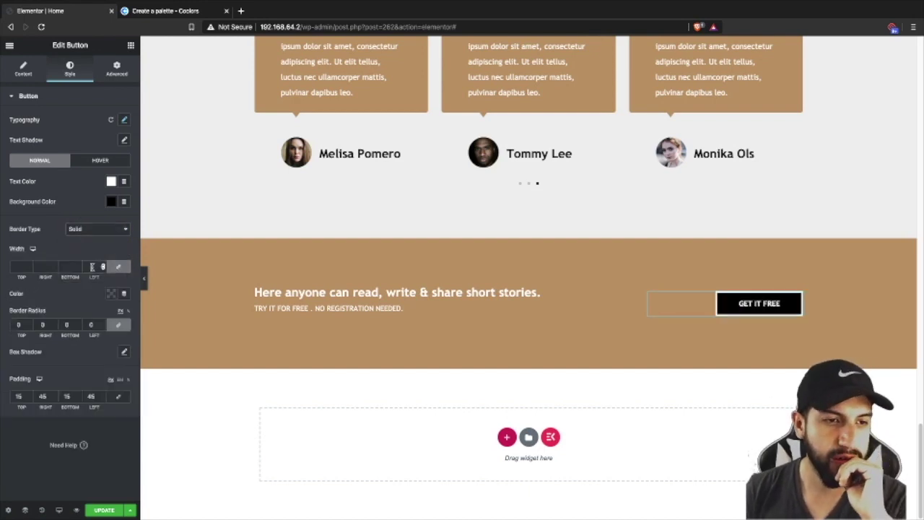
text(2)
click(108, 293)
click(110, 293)
click(111, 294)
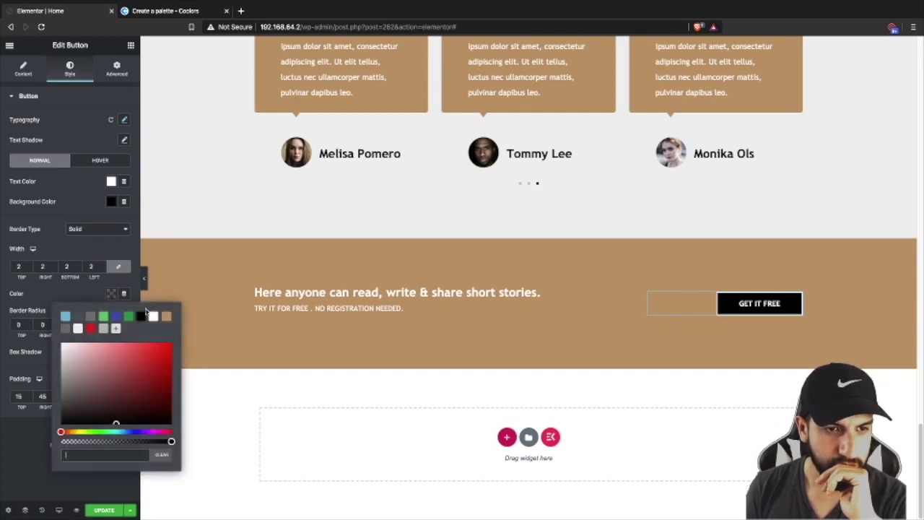
click(153, 317)
click(89, 269)
- Set the button background to white, keeping the border solid
click(112, 203)
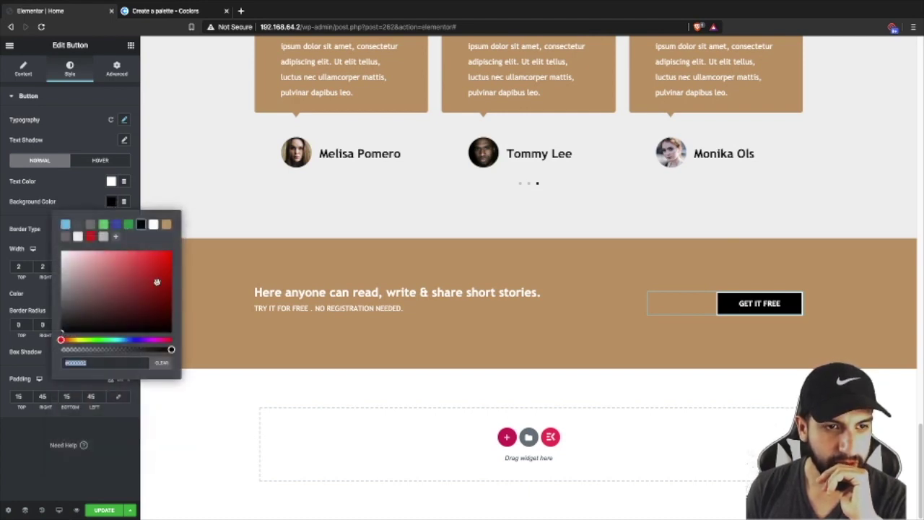
drag(170, 348, 62, 349)
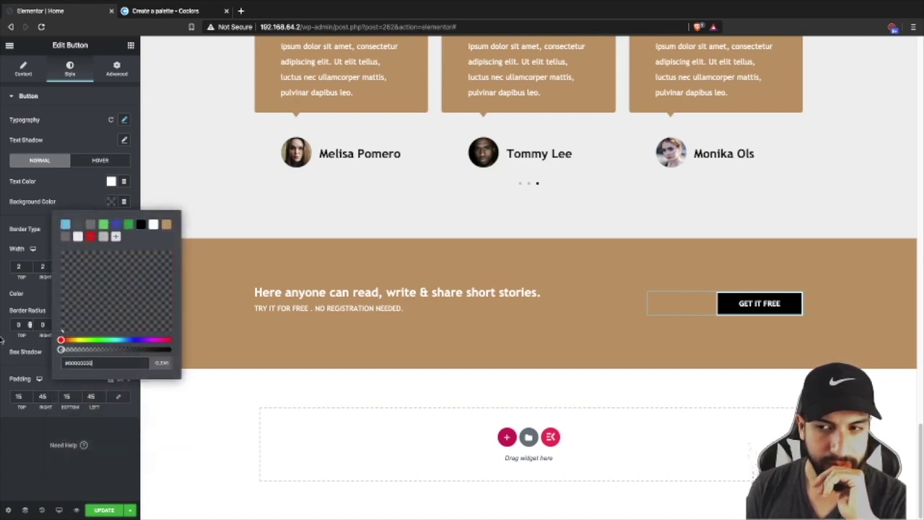
click(85, 205)
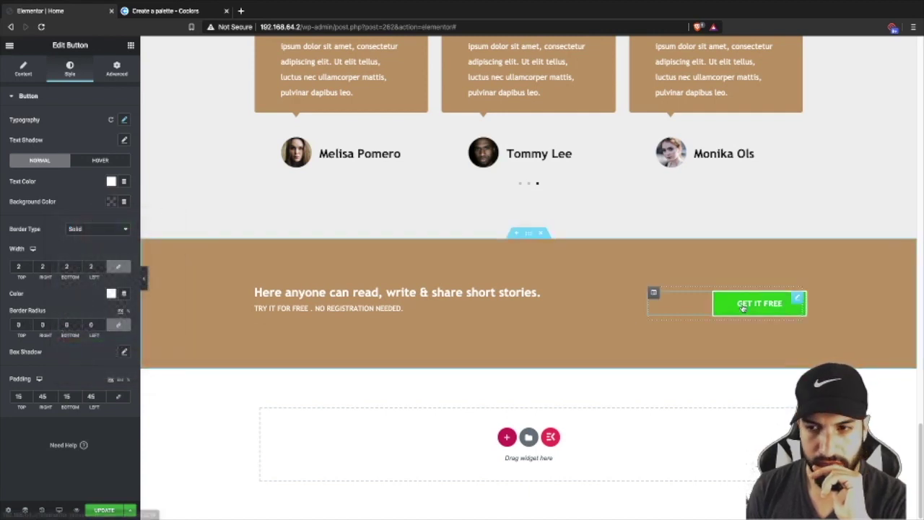
click(90, 162)
click(50, 162)
click(111, 203)
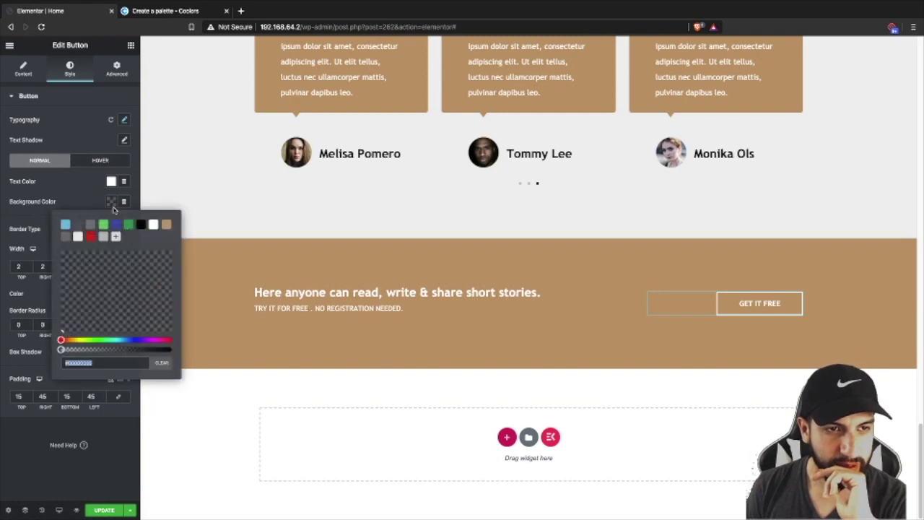
click(155, 225)
click(72, 204)
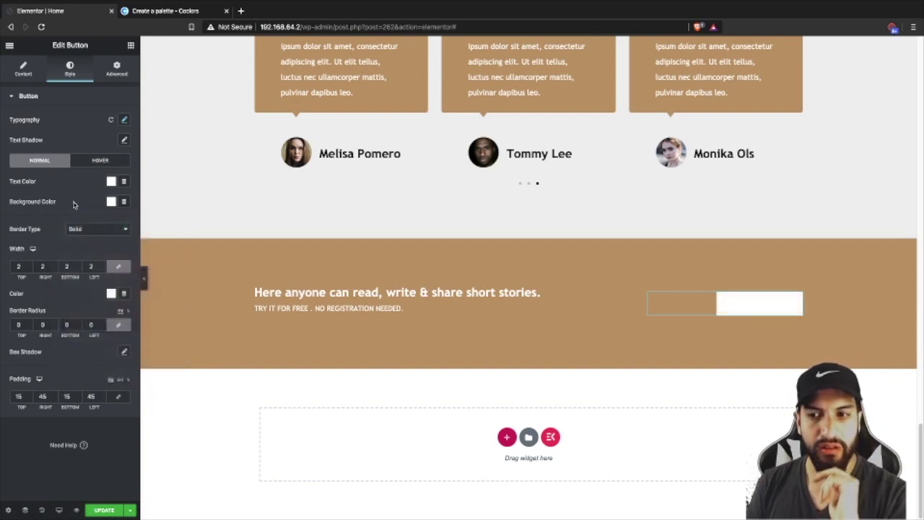
click(98, 229)
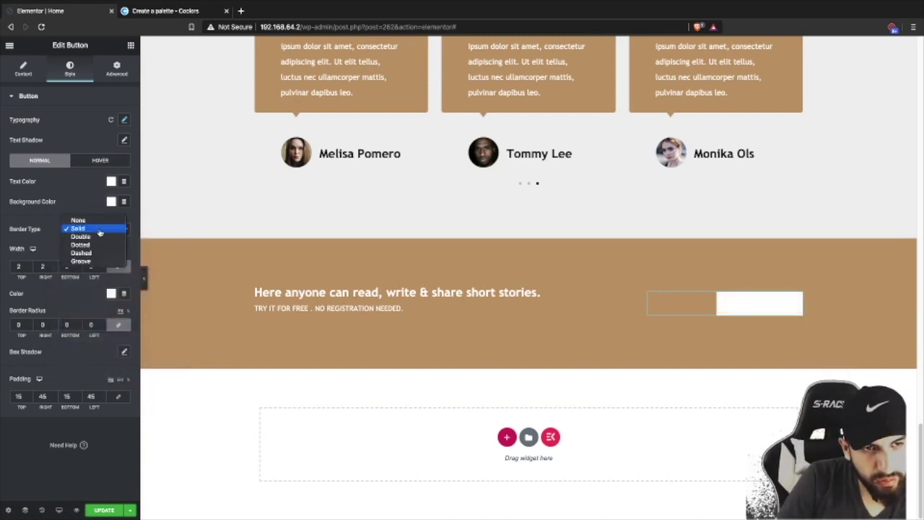
click(72, 198)
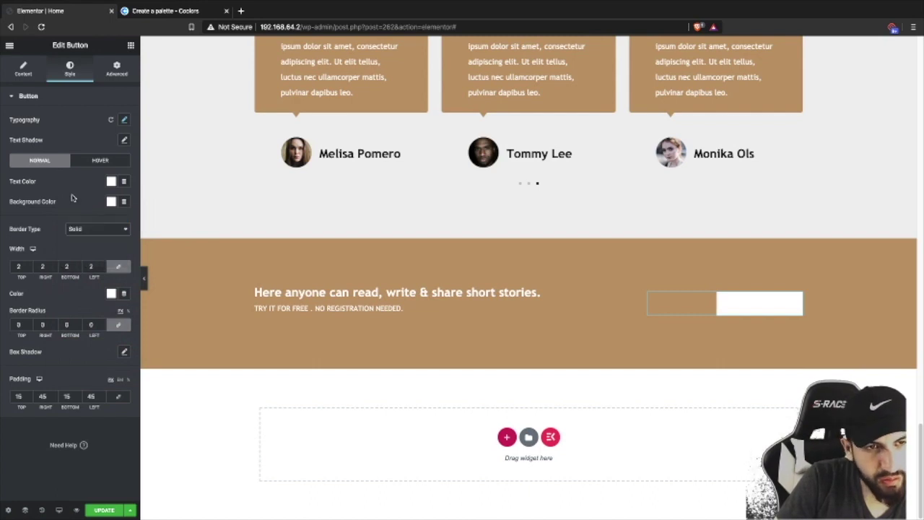
- Make the button text brown and the hover background fully transparent
click(100, 160)
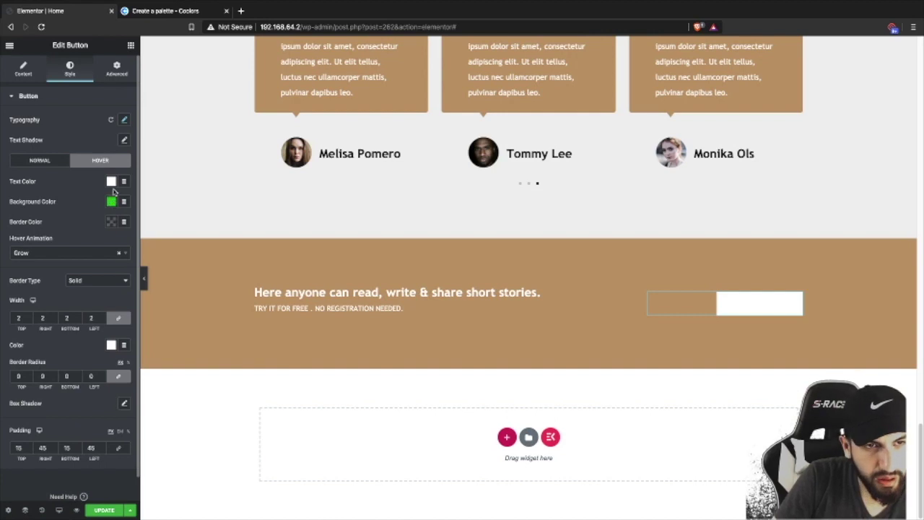
click(111, 201)
click(40, 160)
click(111, 202)
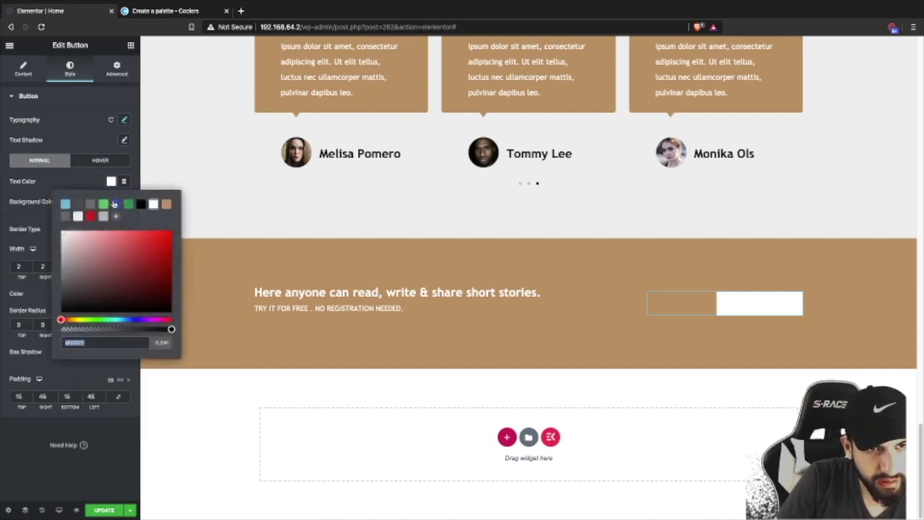
click(165, 204)
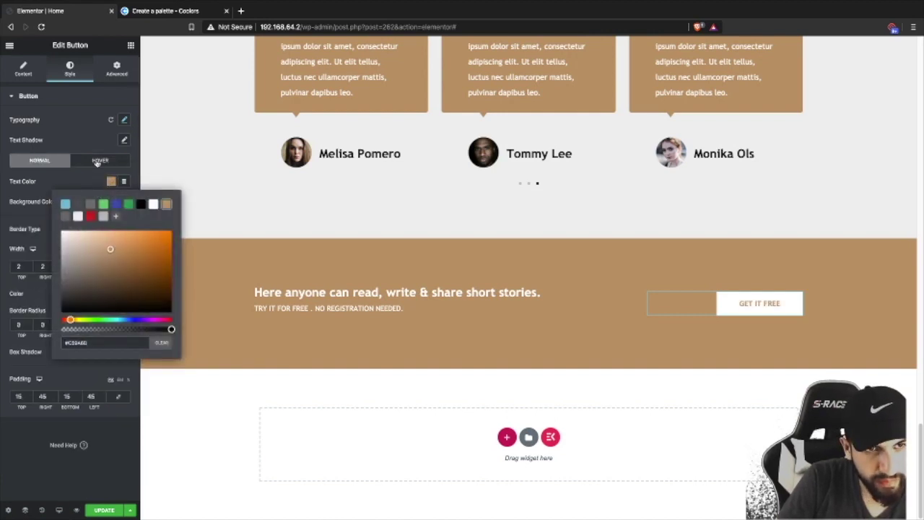
click(100, 161)
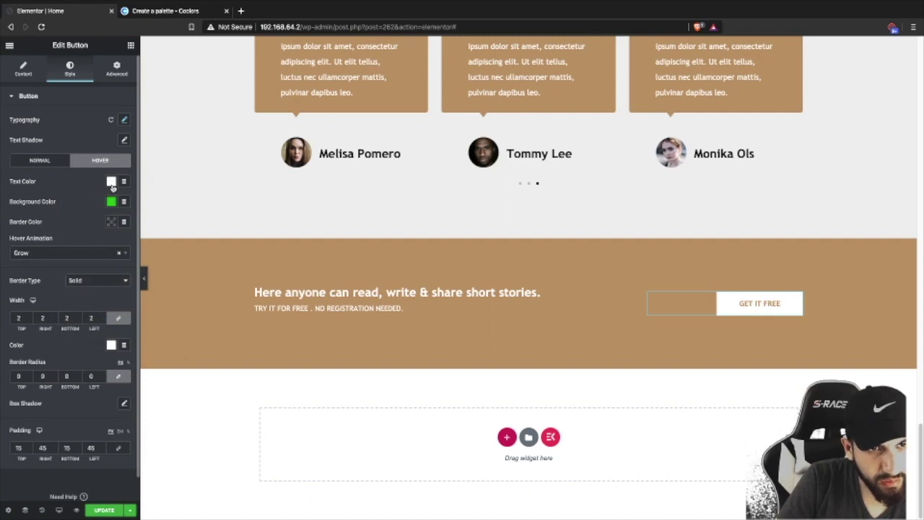
click(111, 202)
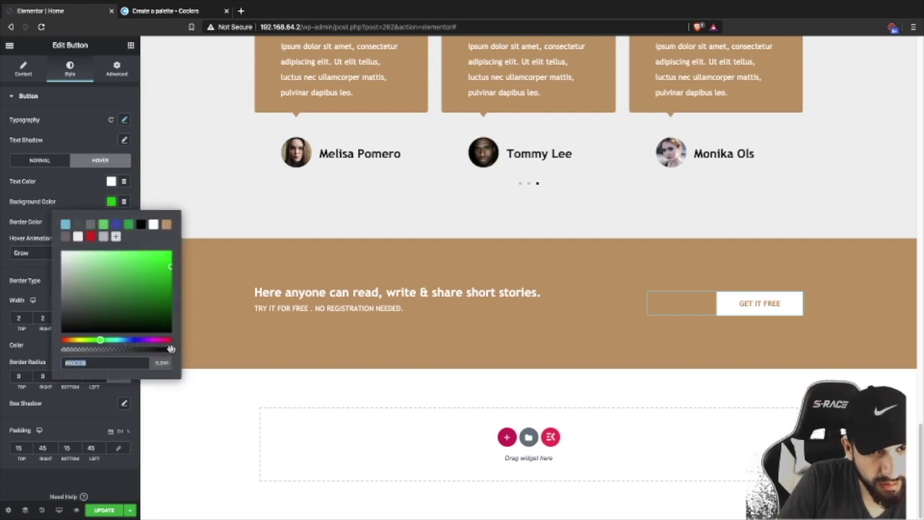
drag(171, 350, 64, 349)
click(123, 332)
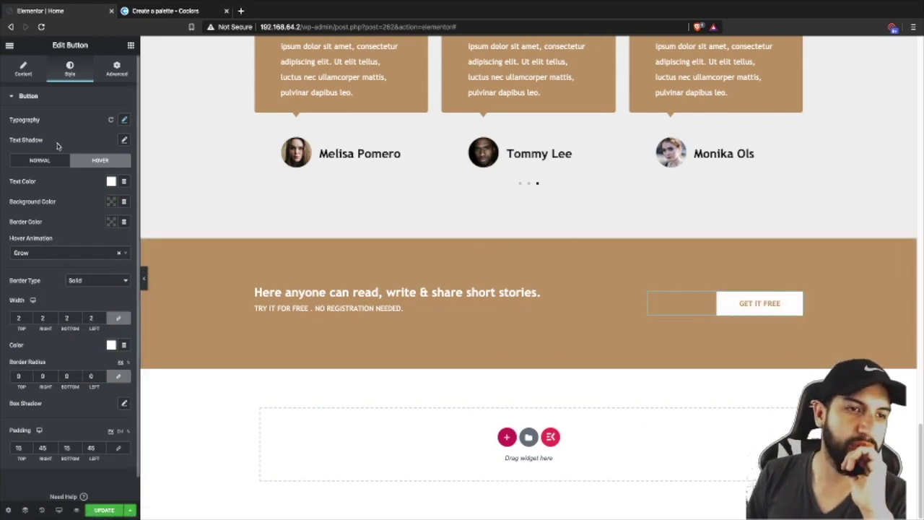
click(21, 69)
- Change the button label to 'Buy Now' and its link to #buynow
drag(96, 139, 66, 138)
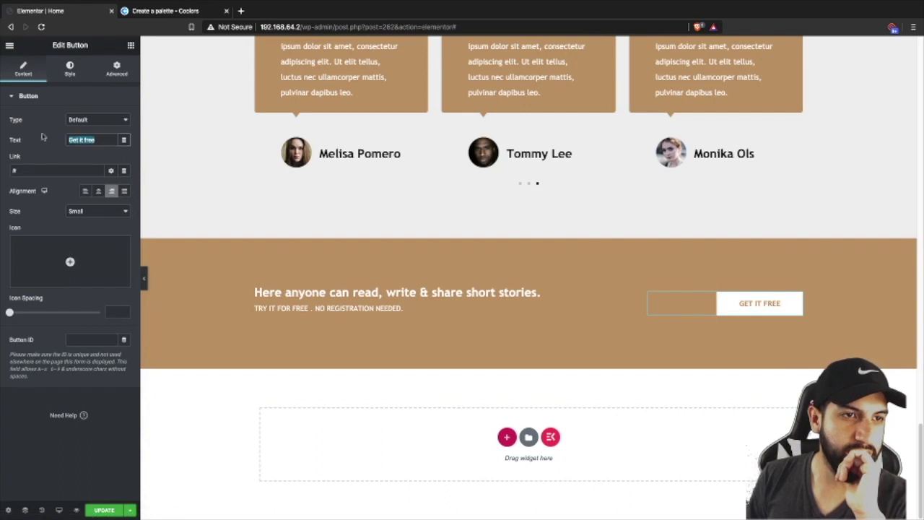
text(Bu)
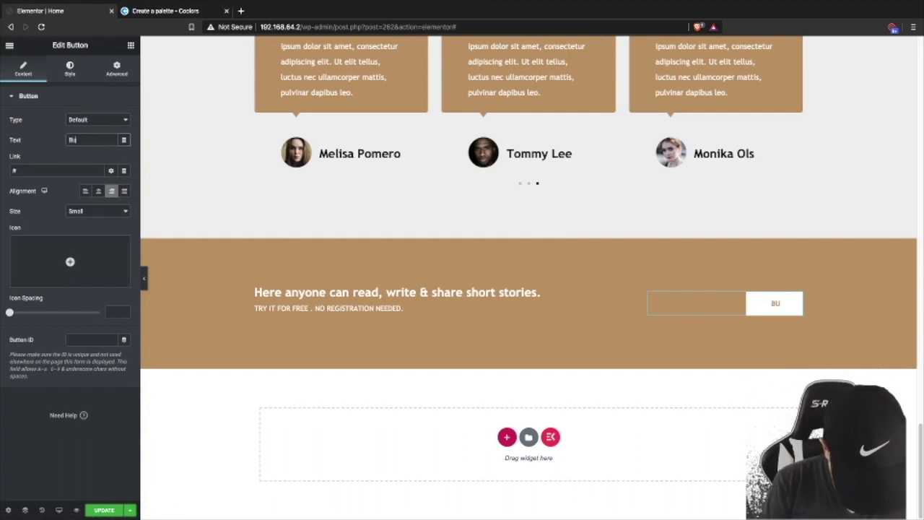
text(y Now)
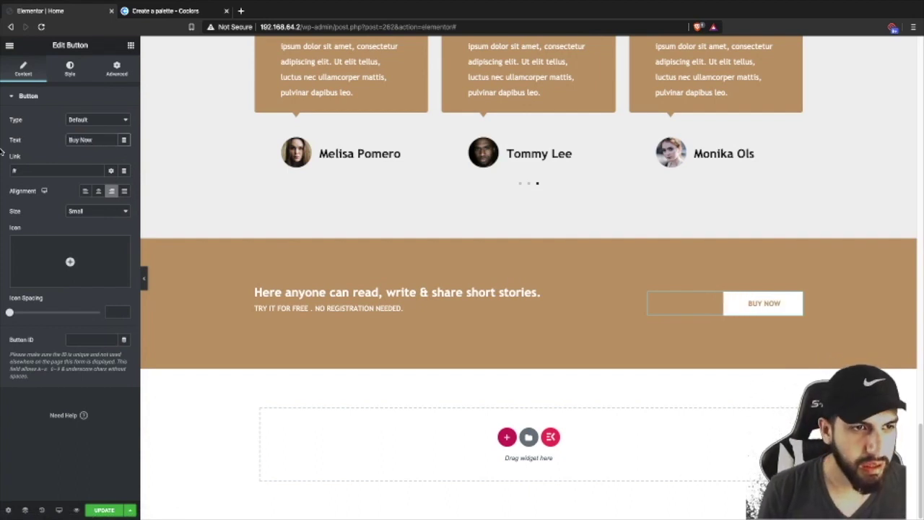
click(35, 171)
text(buynow)
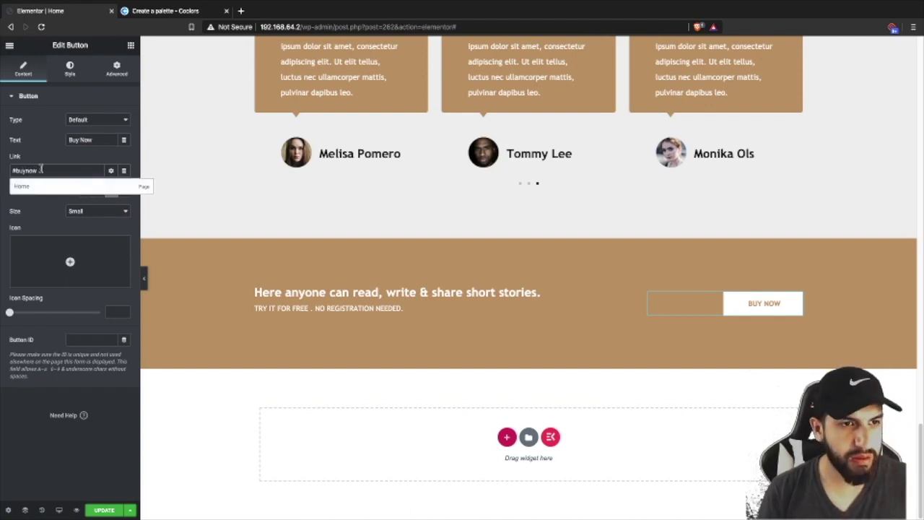
click(44, 157)
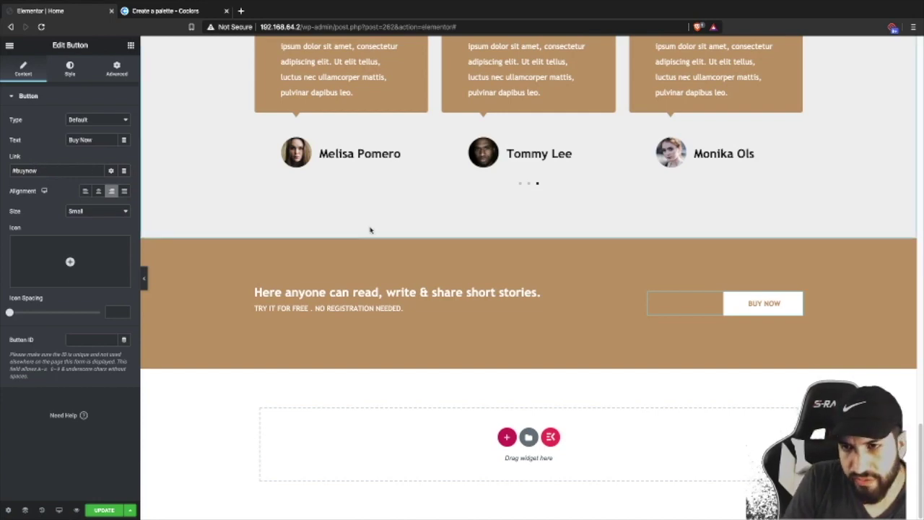
scroll(769, 314, up, 10)
scroll(769, 314, up, 5)
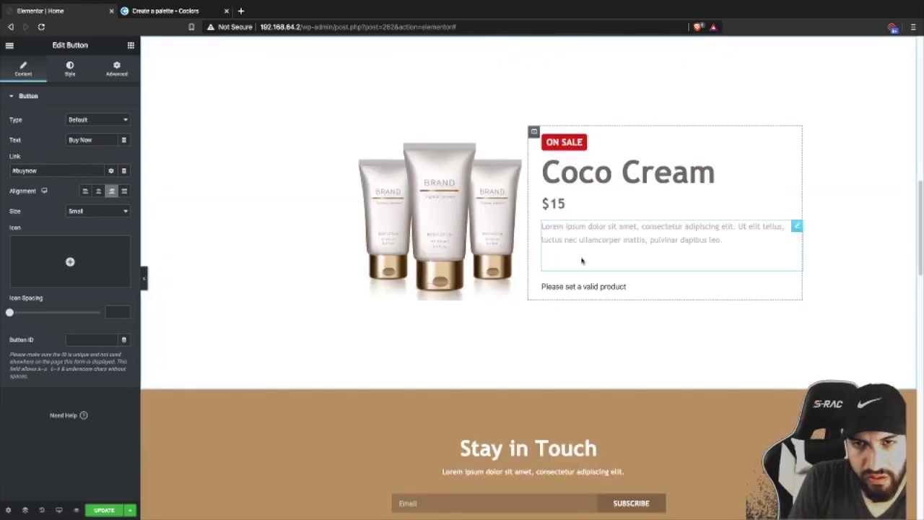
scroll(577, 238, up, 2)
scroll(573, 200, down, 2)
scroll(625, 217, down, 2)
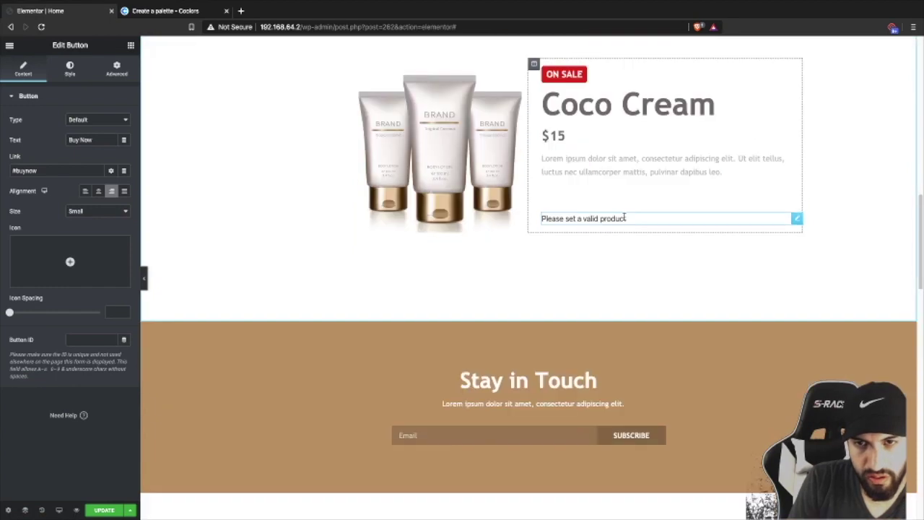
scroll(625, 215, up, 2)
scroll(625, 214, down, 12)
scroll(633, 229, down, 5)
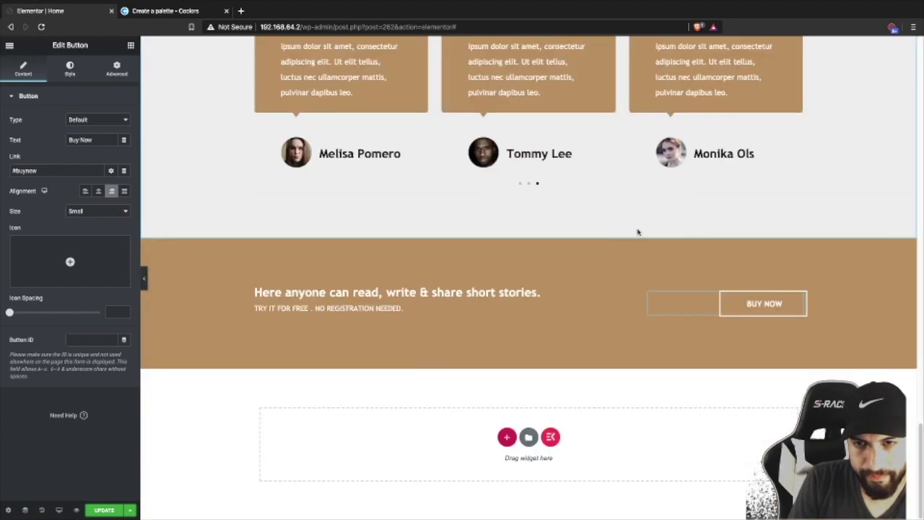
scroll(638, 232, up, 1)
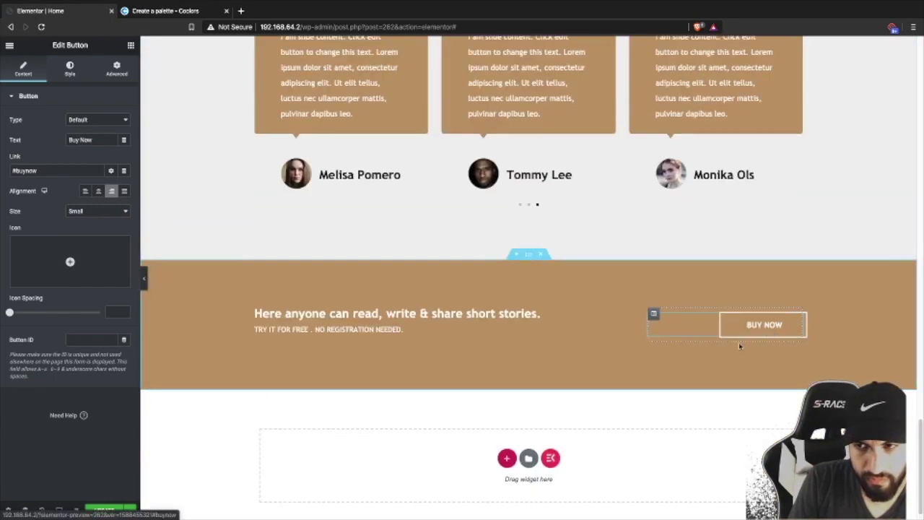
scroll(498, 218, up, 1)
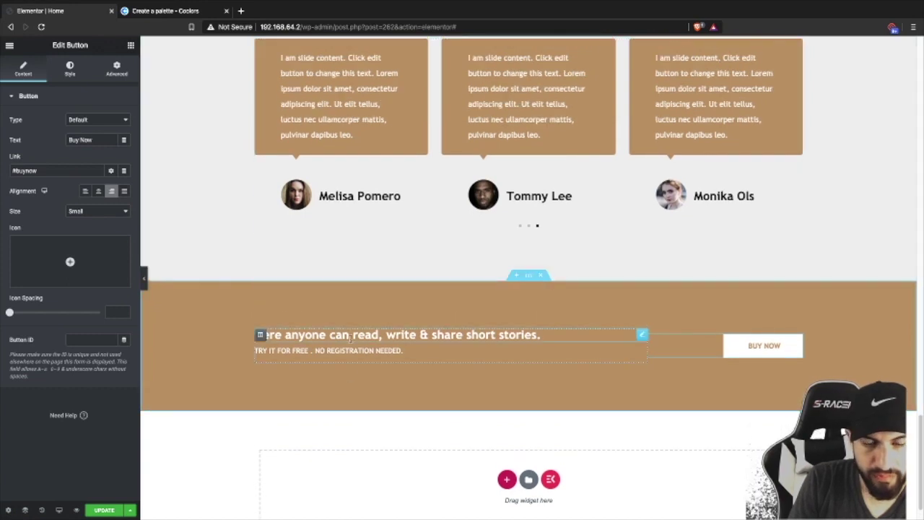
- Edit the call-to-action heading text, adding stray letters and deleting one again
click(463, 334)
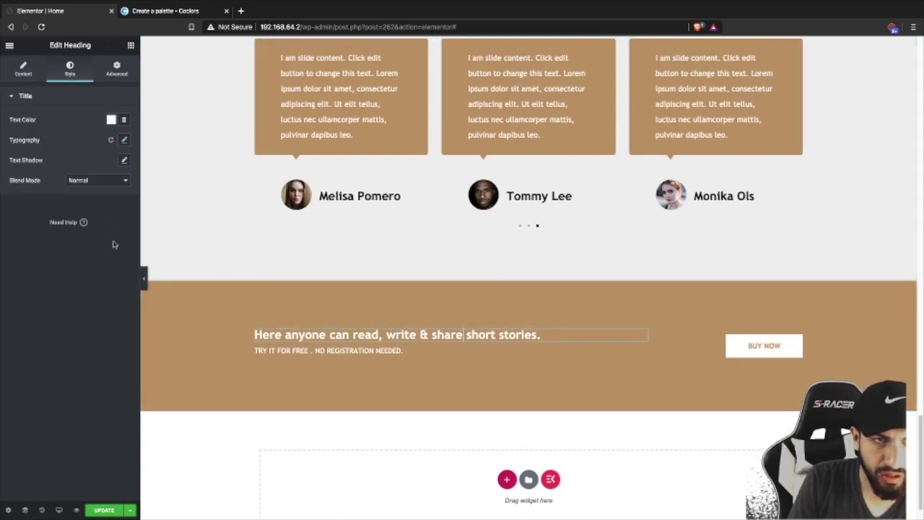
click(10, 76)
triple_click(31, 124)
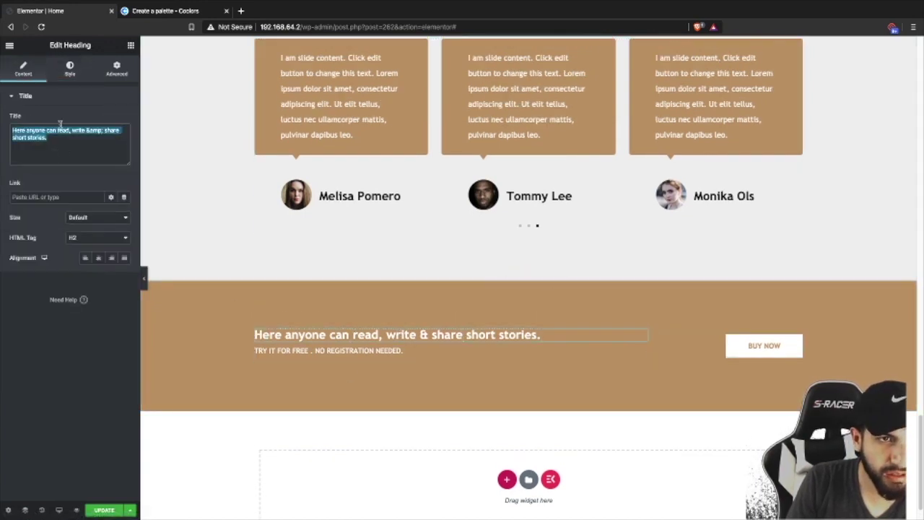
click(94, 144)
text(ngng)
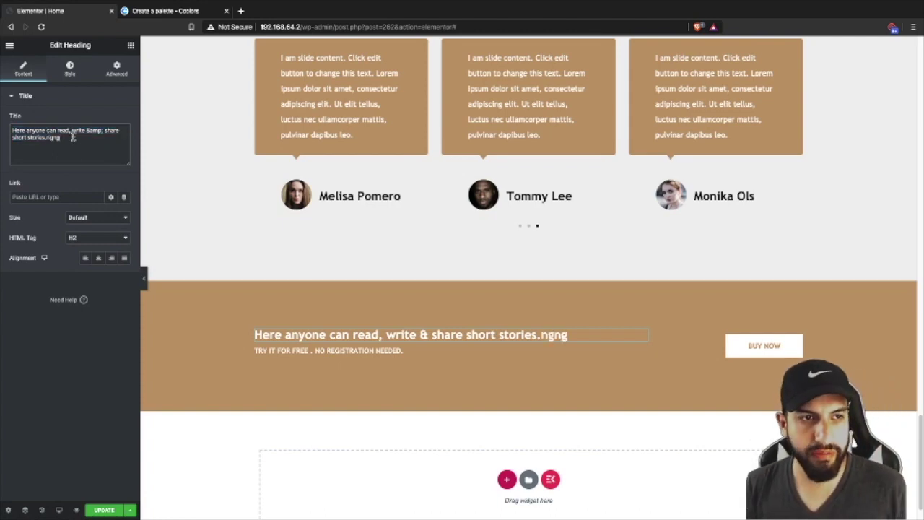
key(BackSpace)
key(BackSpace)
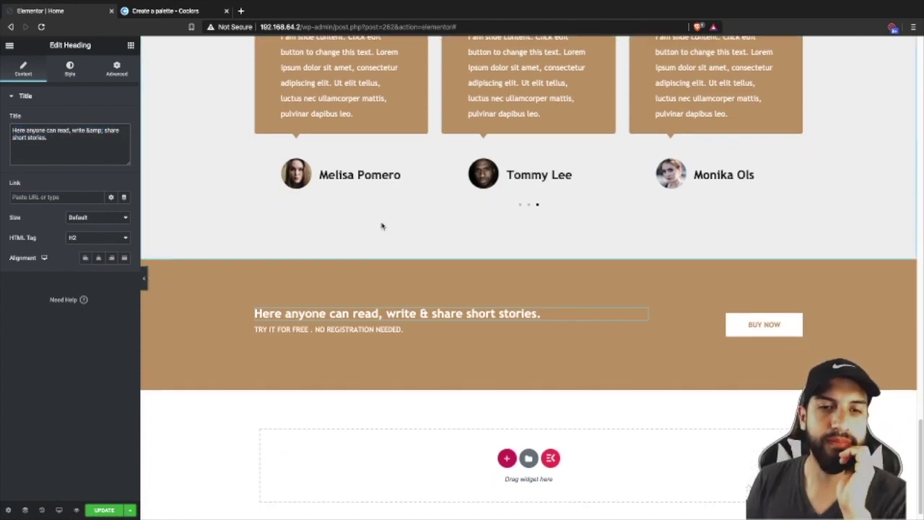
scroll(382, 226, up, 15)
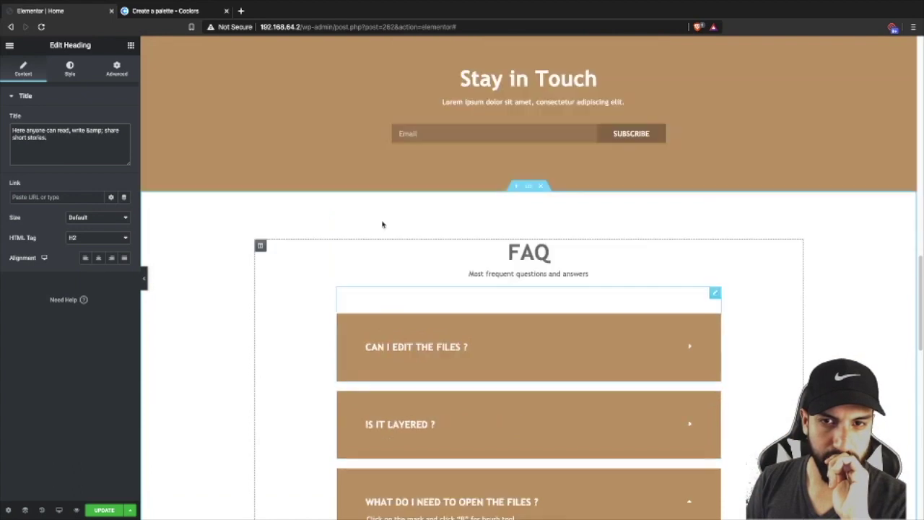
- Inspect the FAQ toggle's 'CAN I EDIT THE FILES ?' item title and answer text
scroll(382, 223, up, 2)
scroll(449, 289, down, 3)
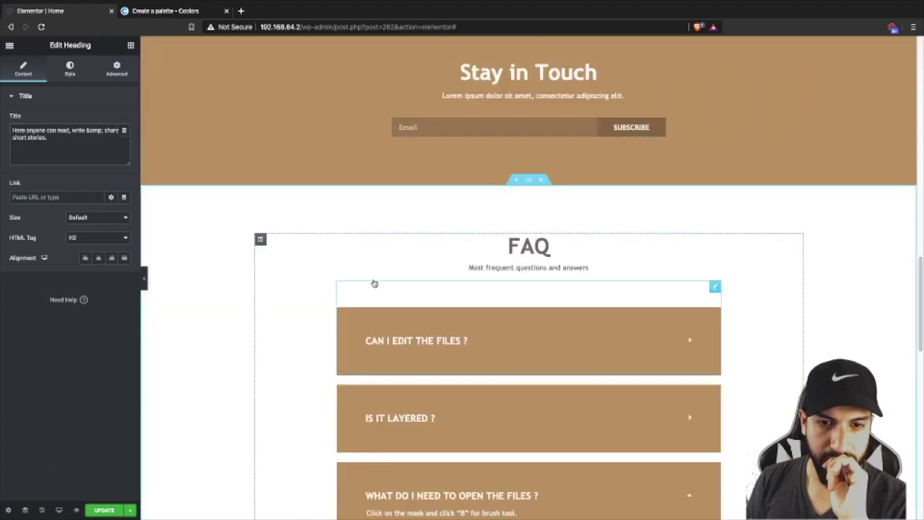
click(517, 335)
click(463, 336)
click(464, 336)
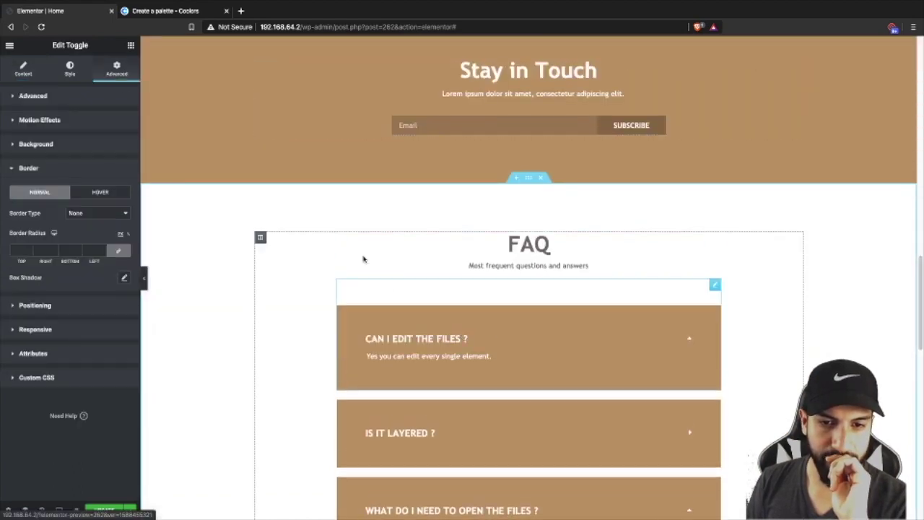
click(21, 67)
click(65, 135)
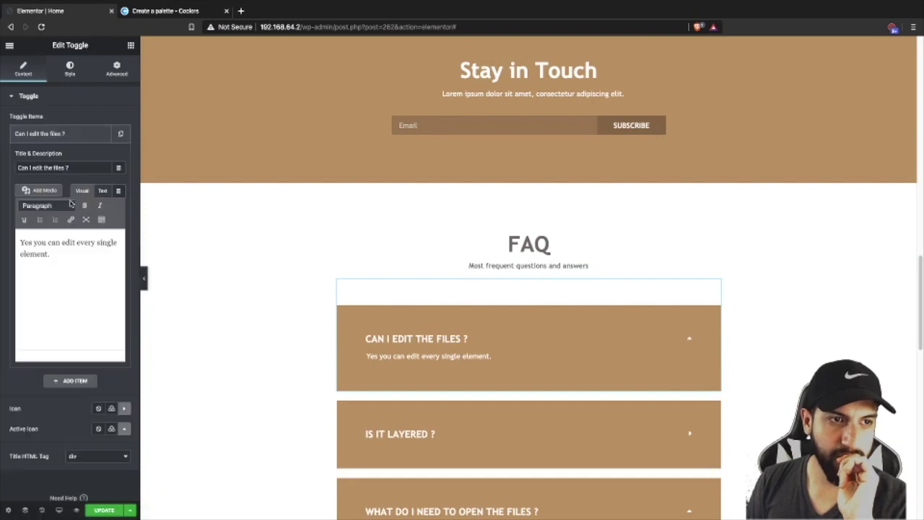
drag(54, 267, 18, 208)
triple_click(89, 171)
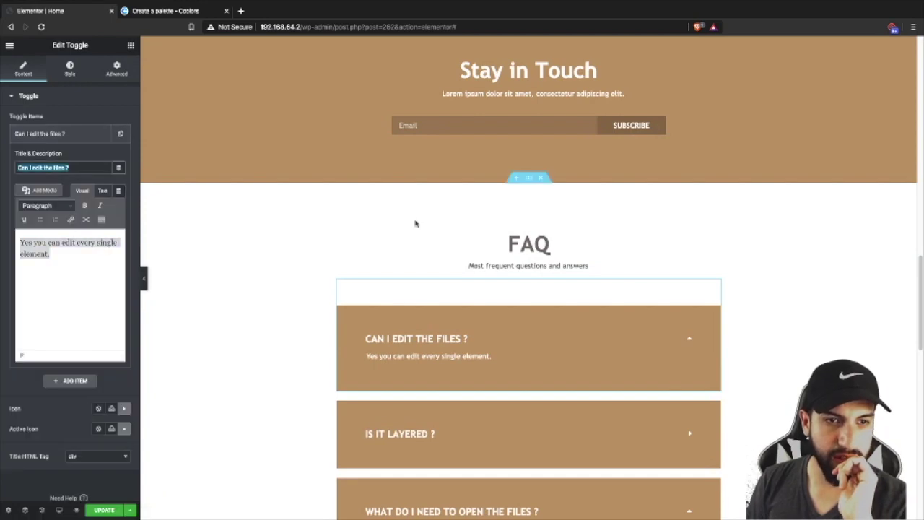
- Save the page changes with Update and leave for the dashboard
scroll(570, 252, down, 15)
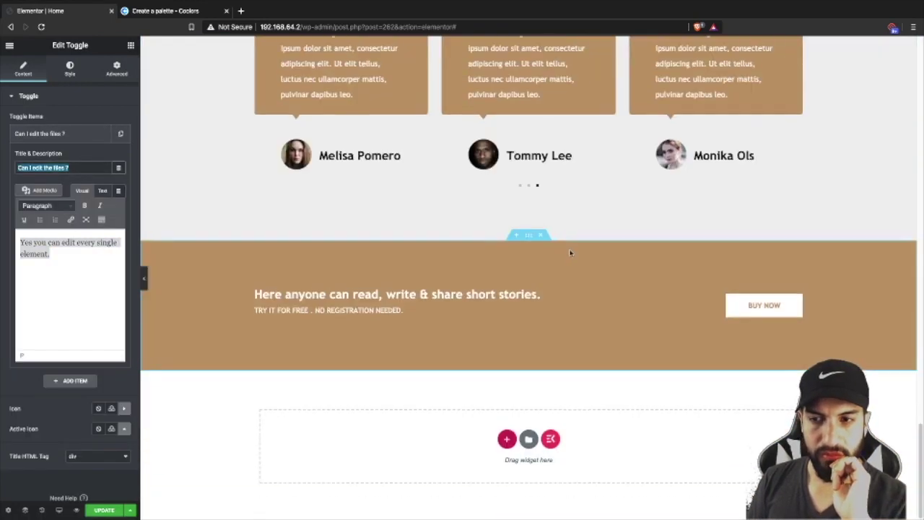
scroll(570, 252, up, 12)
scroll(570, 253, up, 7)
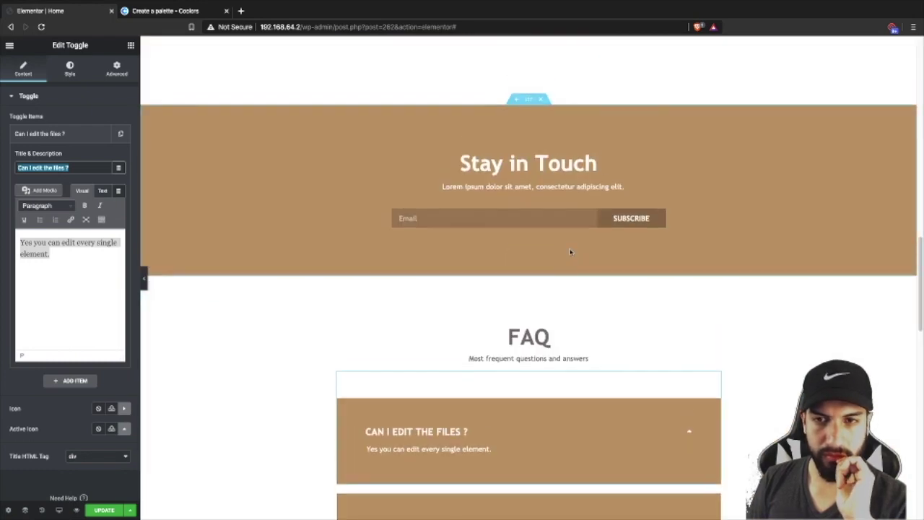
scroll(570, 251, down, 1)
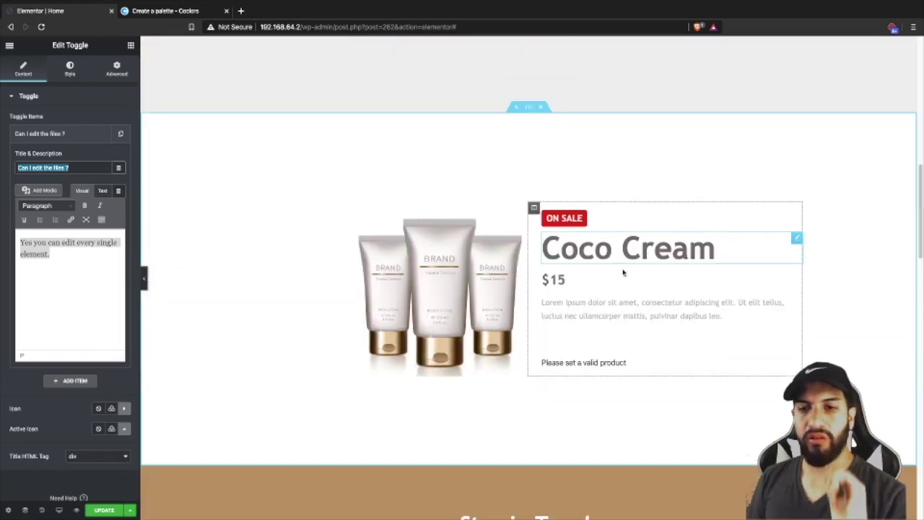
click(104, 509)
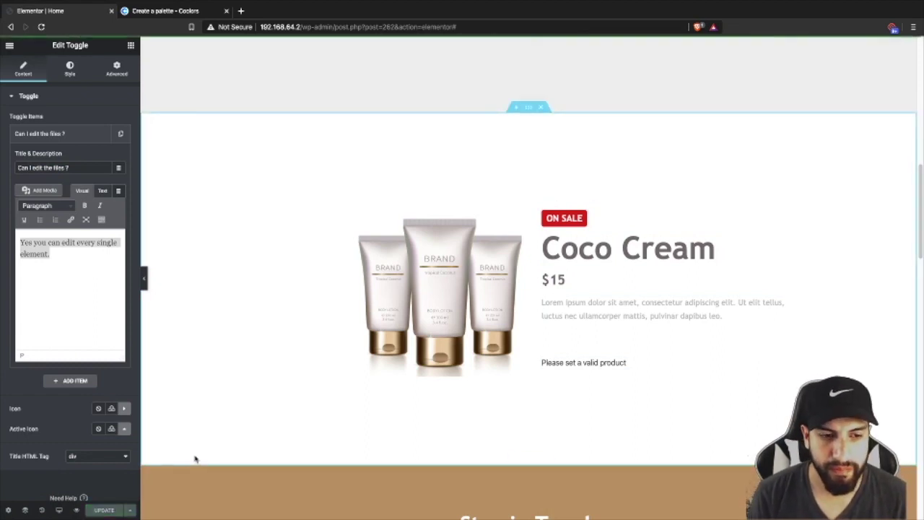
click(10, 45)
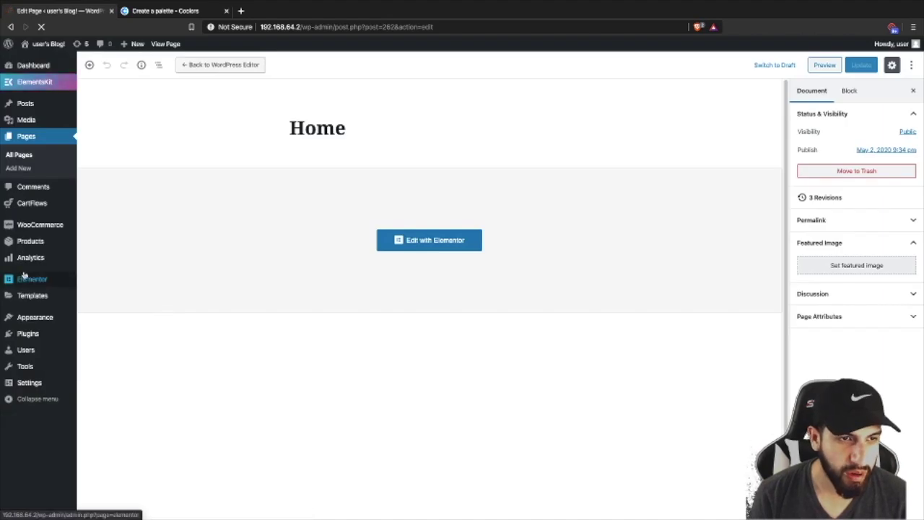
- Add a new product named 'coco cream' with a regular price of 15.00
mouse_move(24, 240)
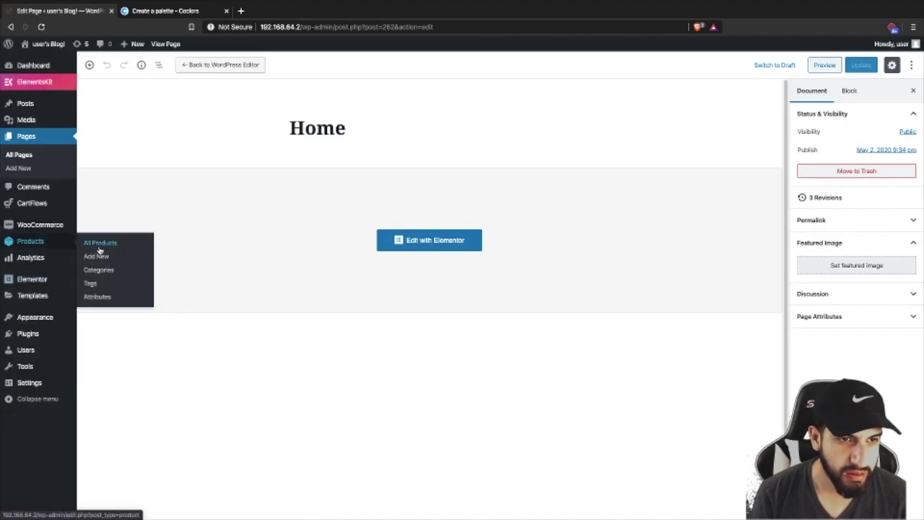
click(96, 257)
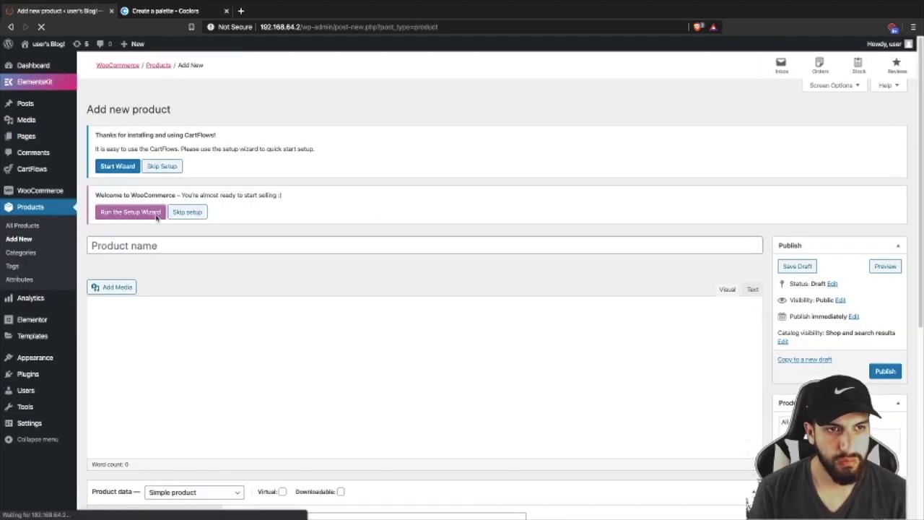
click(153, 246)
text(coco cream)
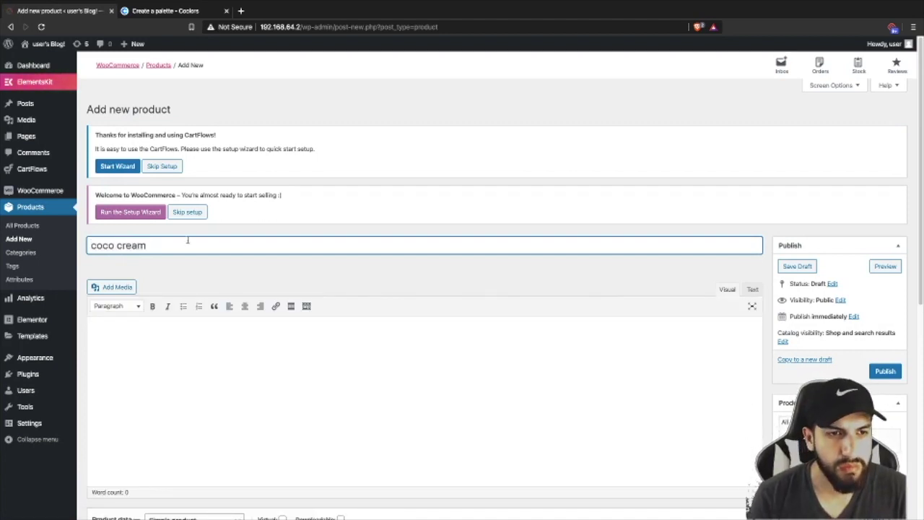
scroll(433, 245, down, 5)
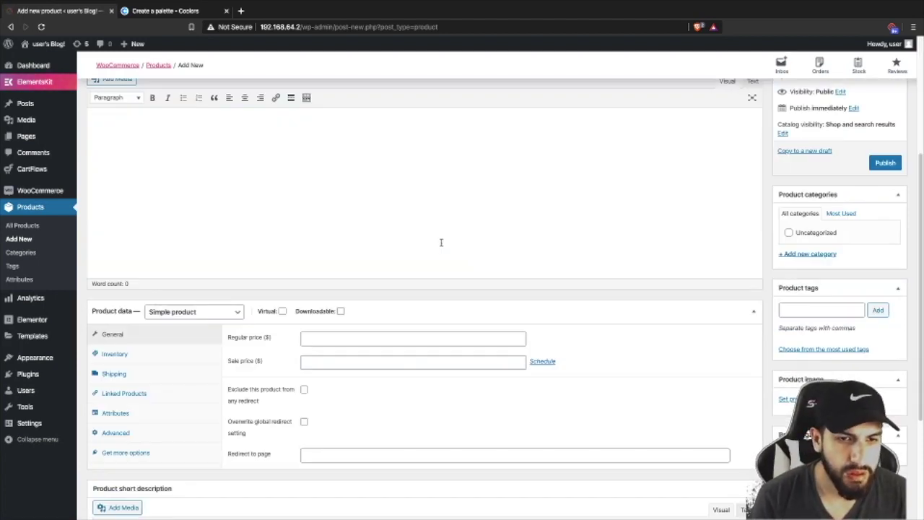
click(340, 243)
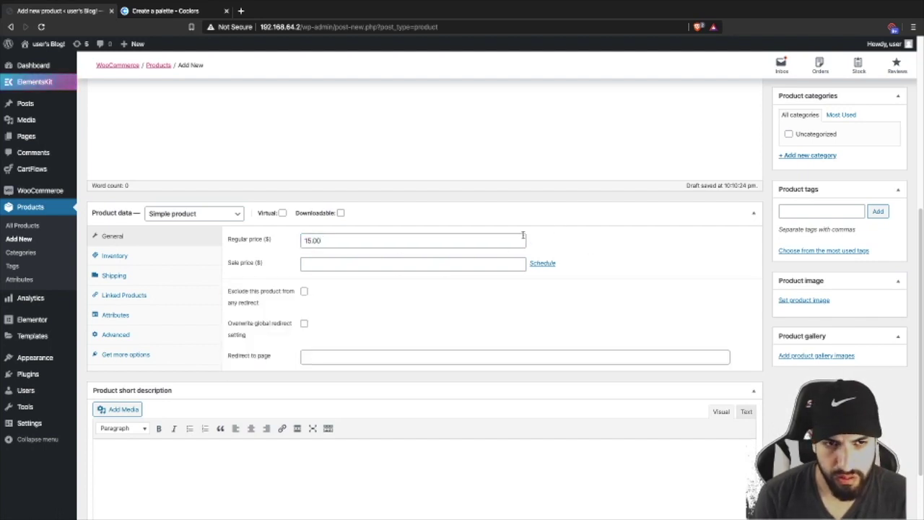
scroll(613, 239, down, 1)
scroll(750, 295, up, 1)
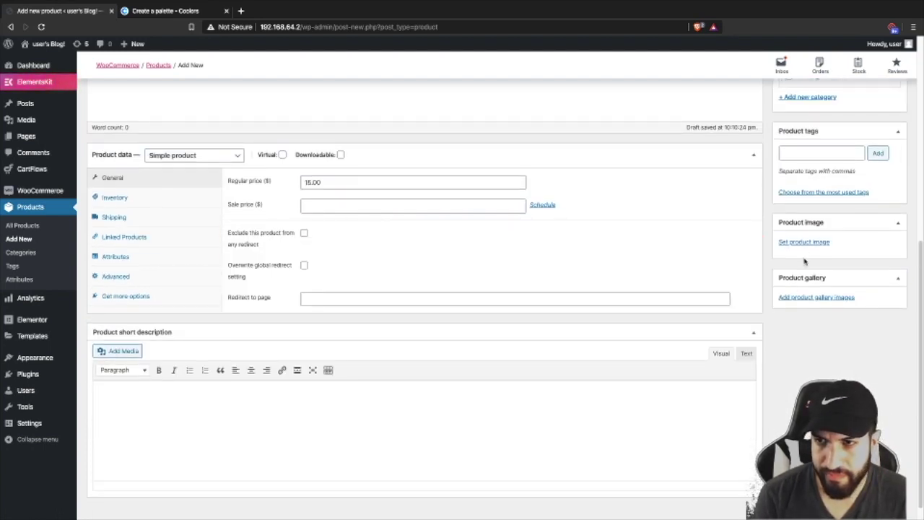
click(804, 243)
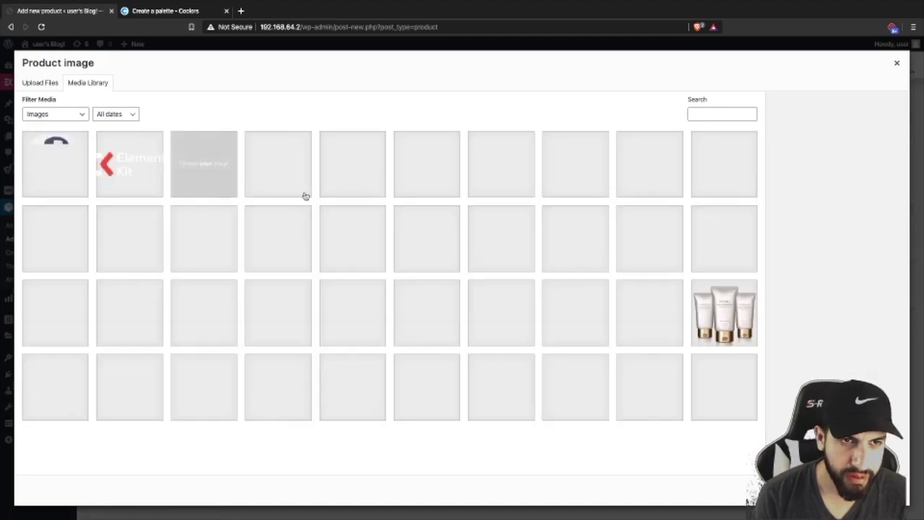
- Set coco-grouped as the coco cream product image and publish the product
scroll(173, 339, down, 1)
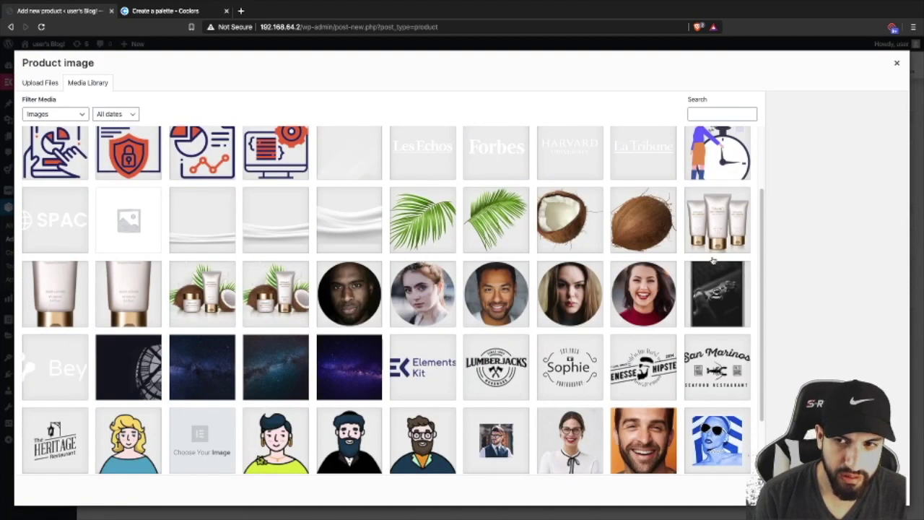
click(726, 236)
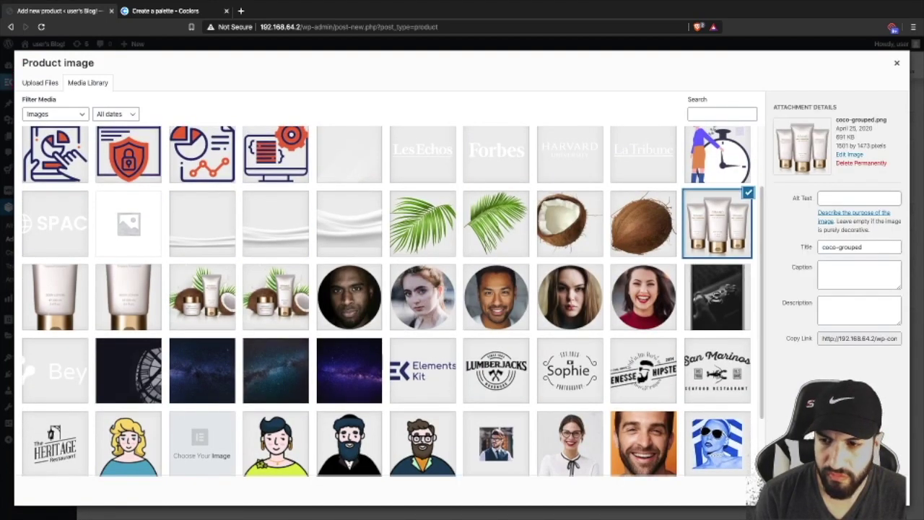
click(862, 494)
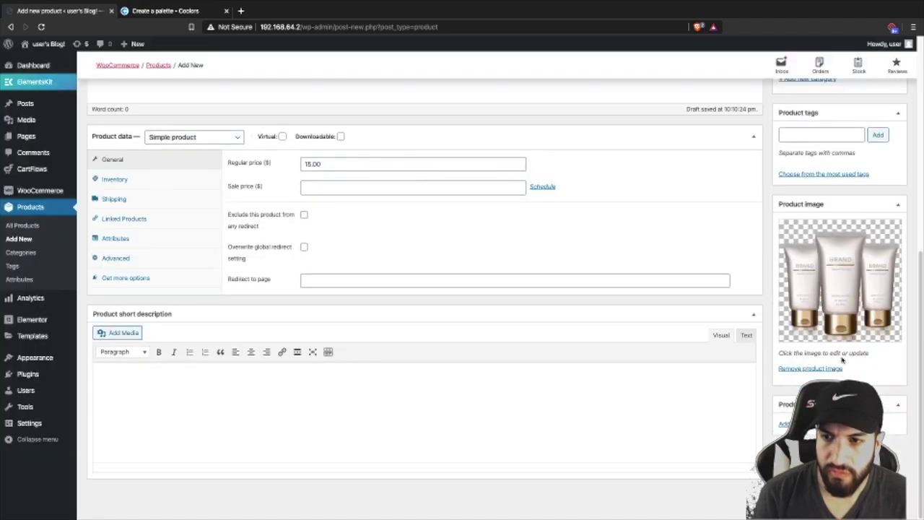
scroll(879, 375, up, 5)
scroll(882, 372, down, 1)
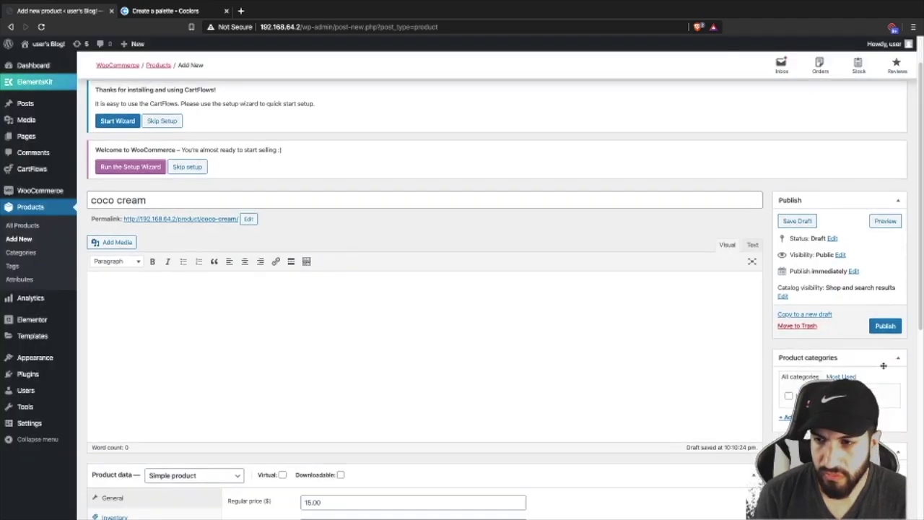
click(884, 326)
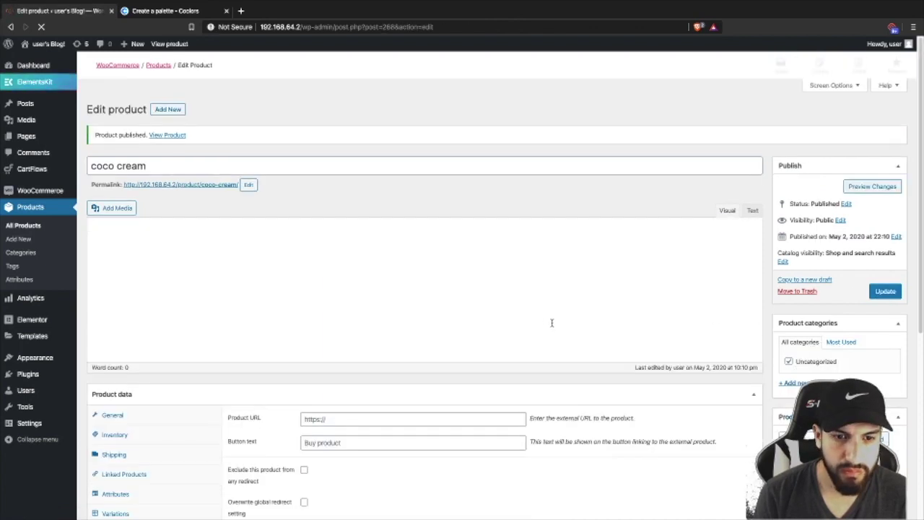
- From Pages > All Pages, open the Home page with Edit with Elementor
scroll(545, 322, down, 5)
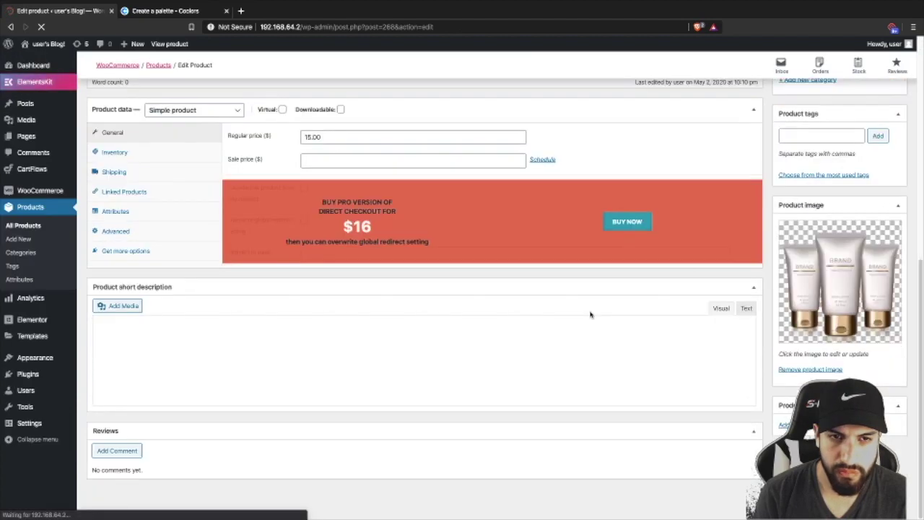
scroll(589, 312, up, 5)
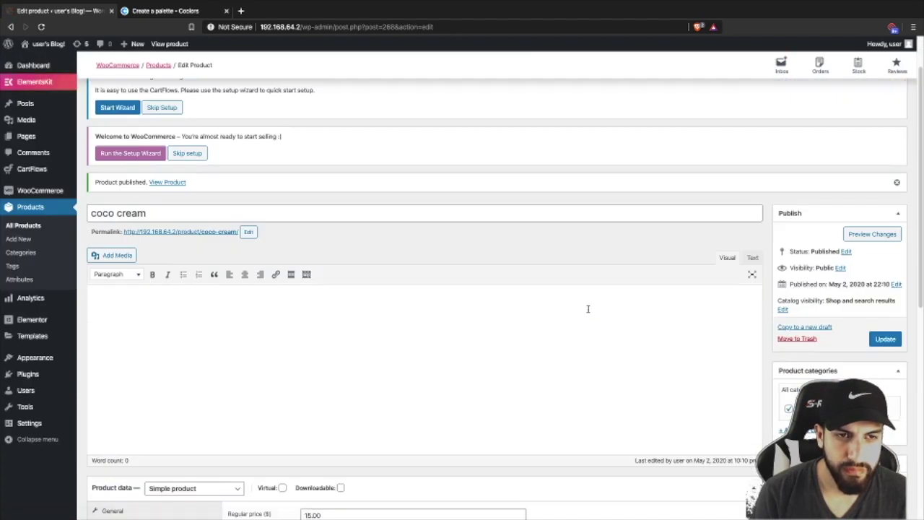
scroll(587, 309, up, 1)
mouse_move(39, 45)
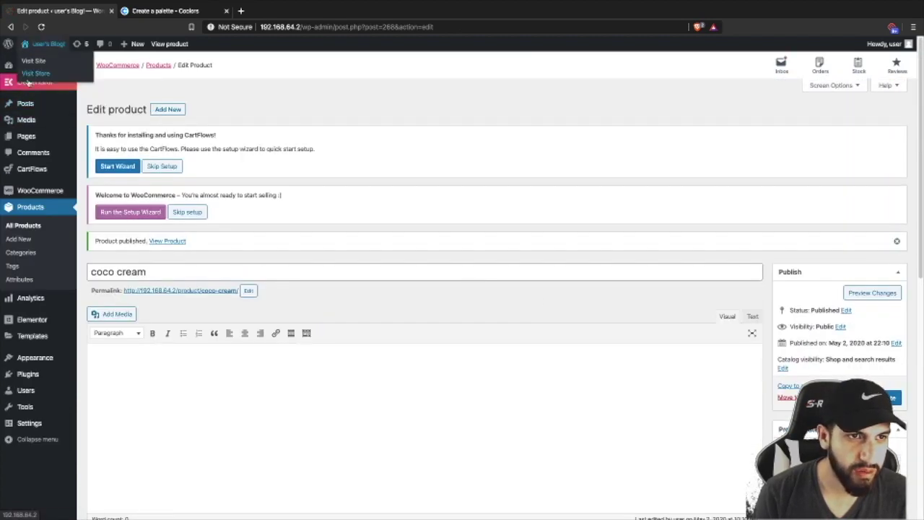
click(26, 136)
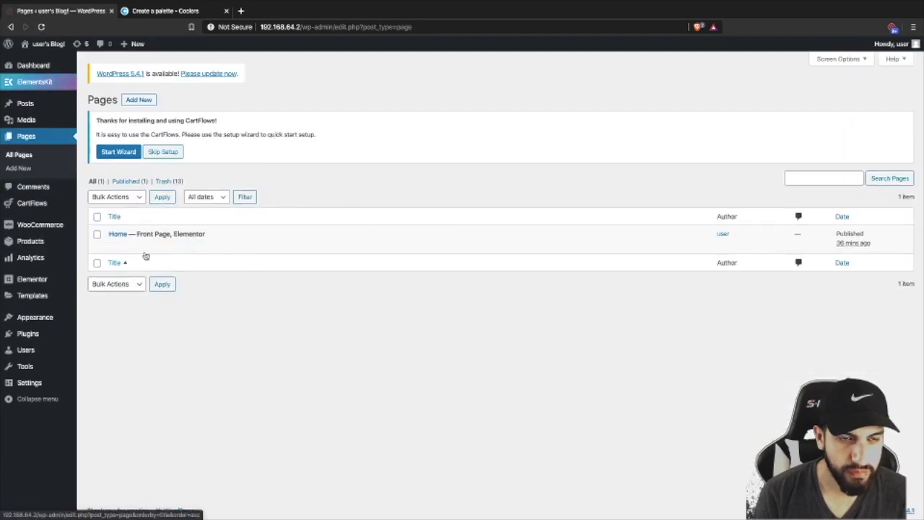
mouse_move(130, 245)
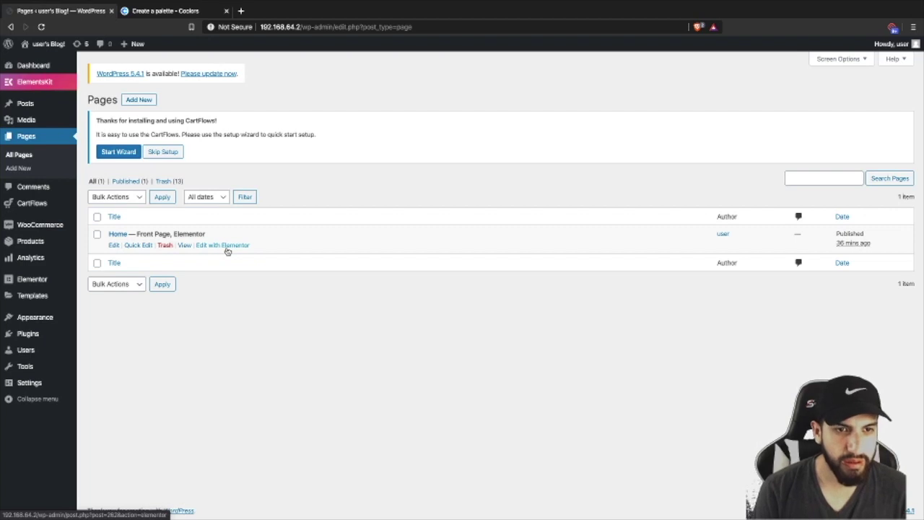
click(208, 244)
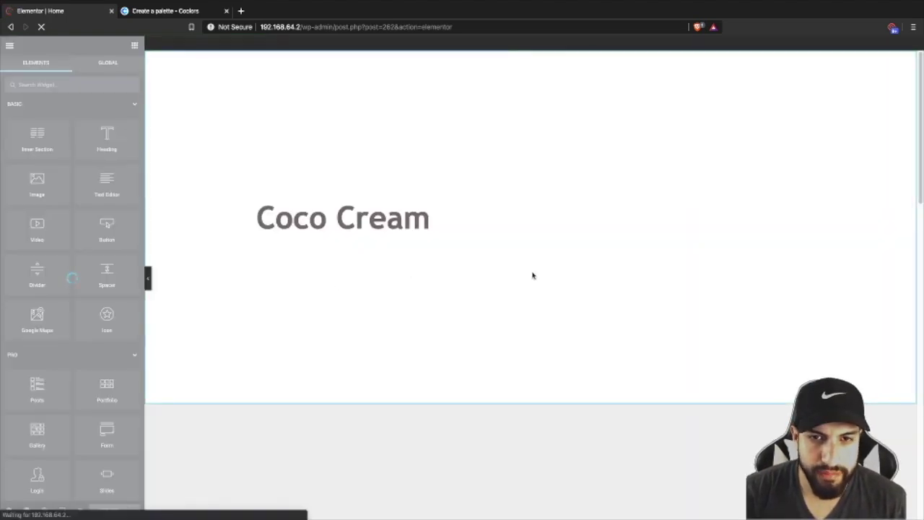
- Set the Custom Add To Cart widget's product to coco cream by searching 'c'
scroll(532, 273, down, 10)
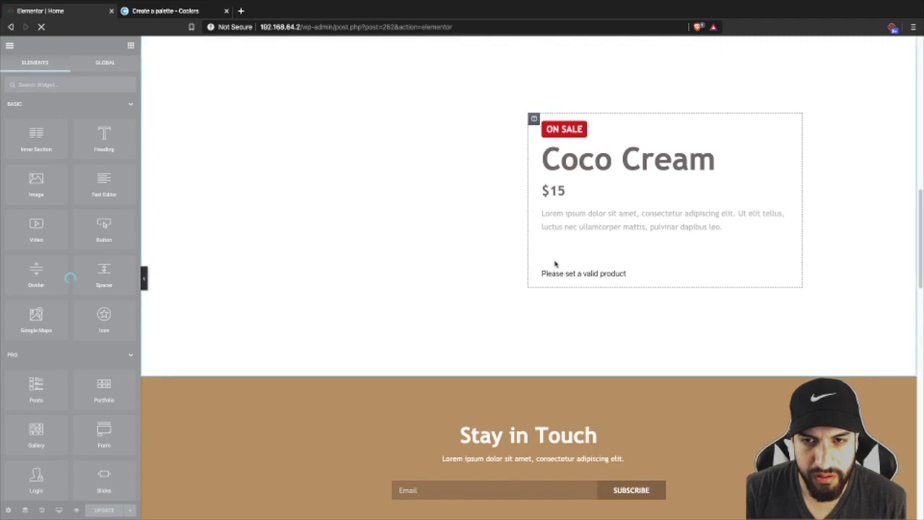
click(652, 274)
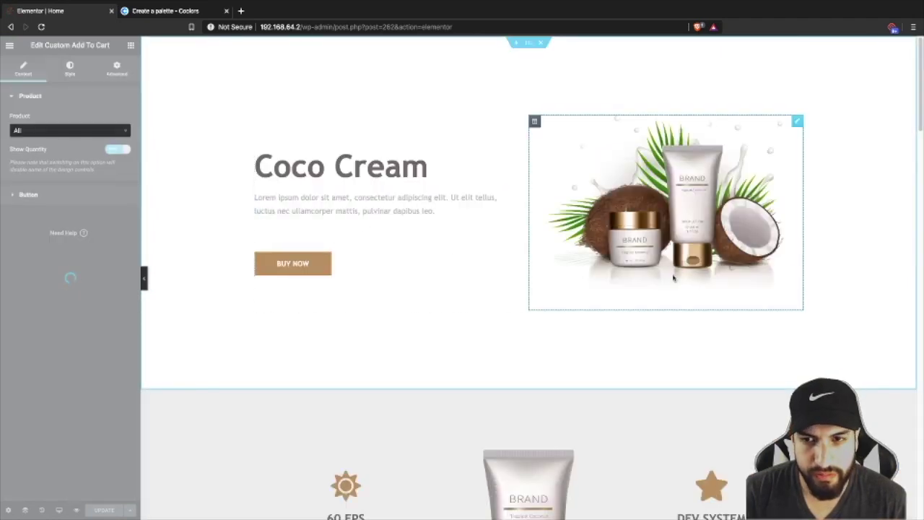
scroll(723, 304, down, 10)
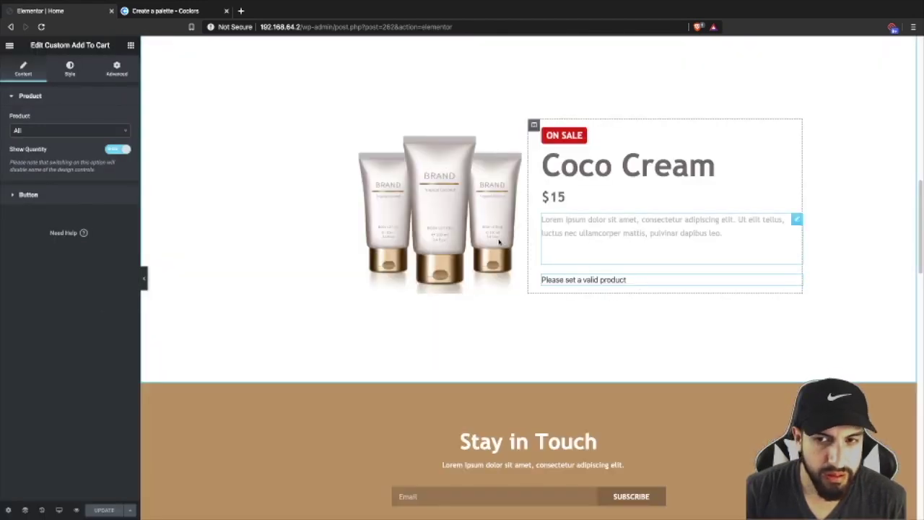
click(64, 135)
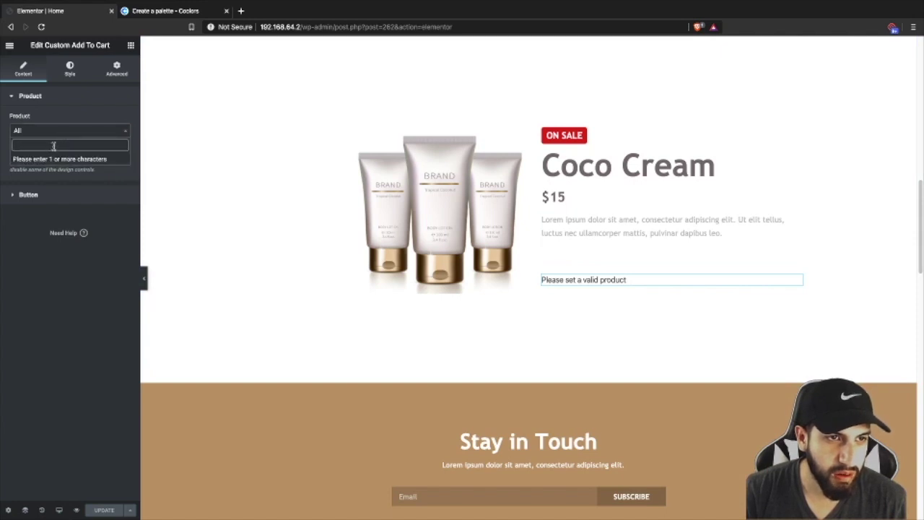
text(coco)
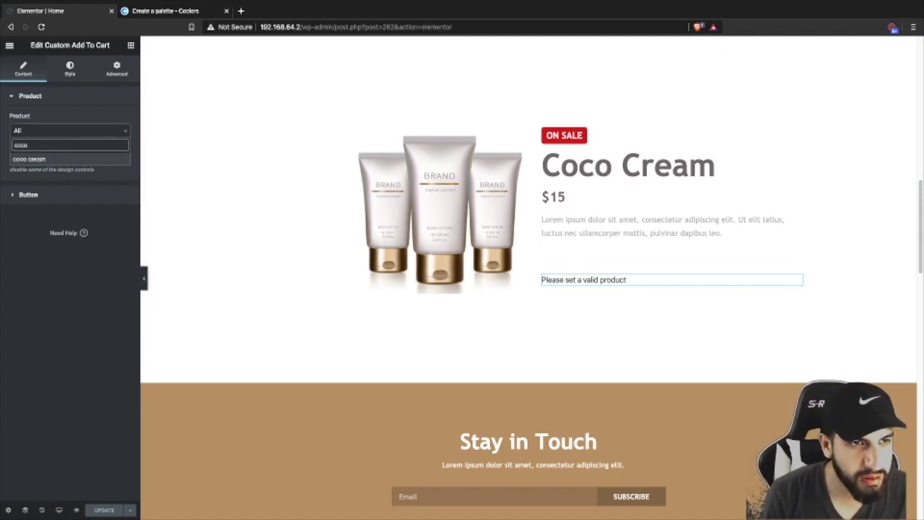
click(32, 158)
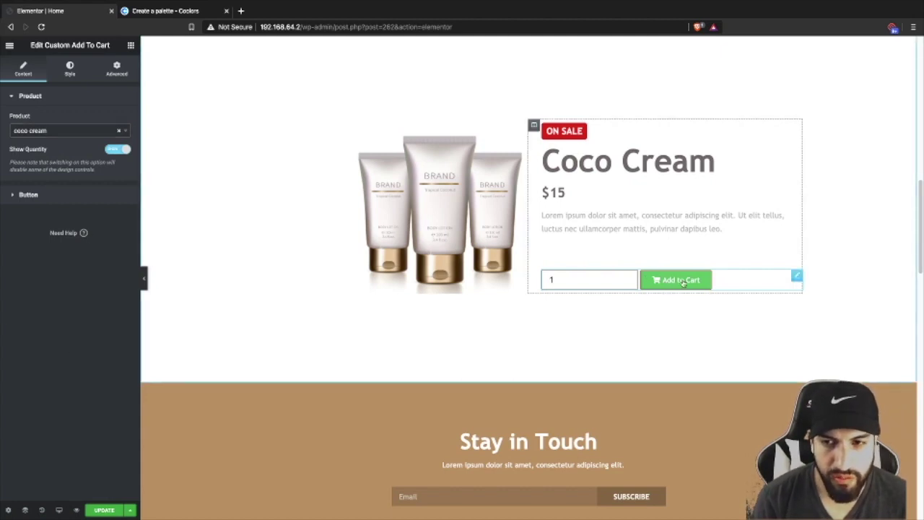
click(69, 66)
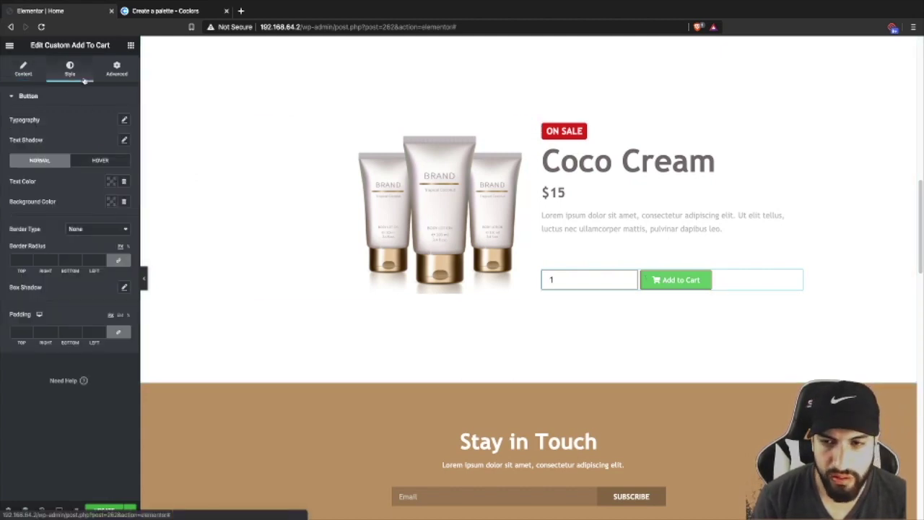
- Give the Add to Cart button a tan background, solid 0-width border and radius 5 corners
click(112, 203)
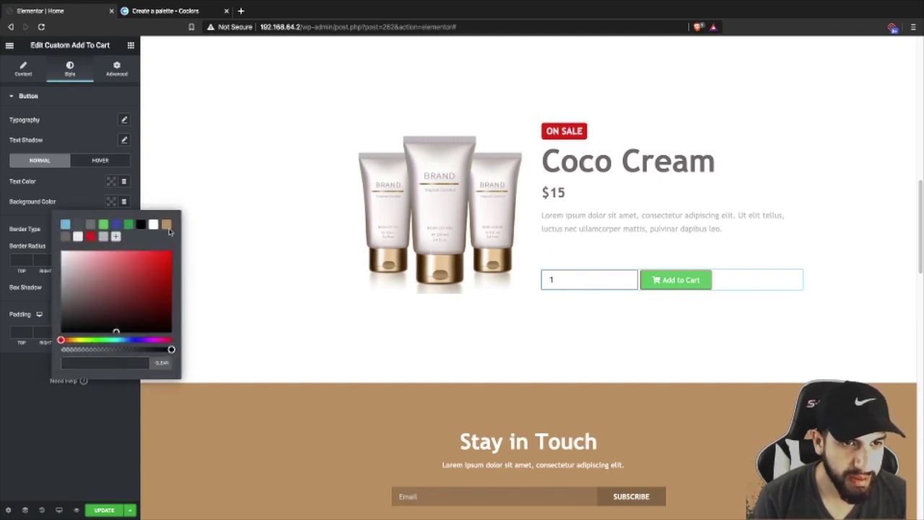
click(166, 226)
click(57, 190)
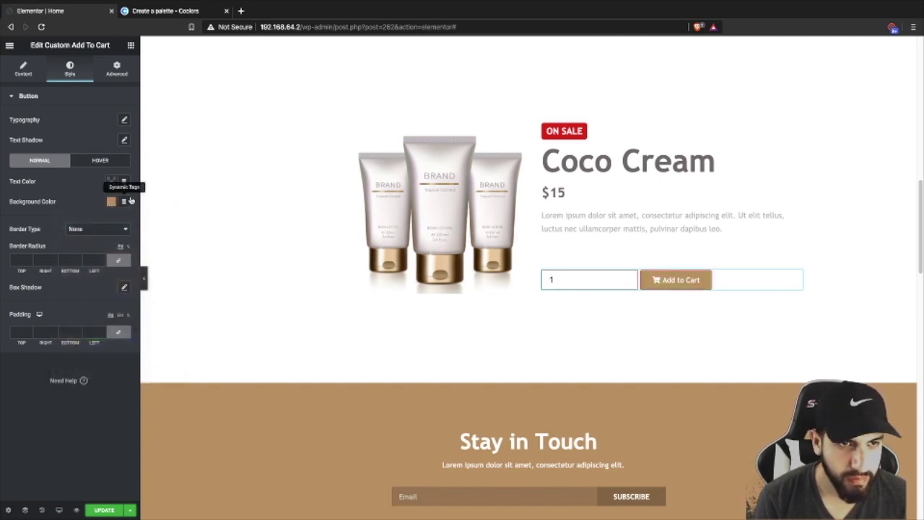
click(92, 230)
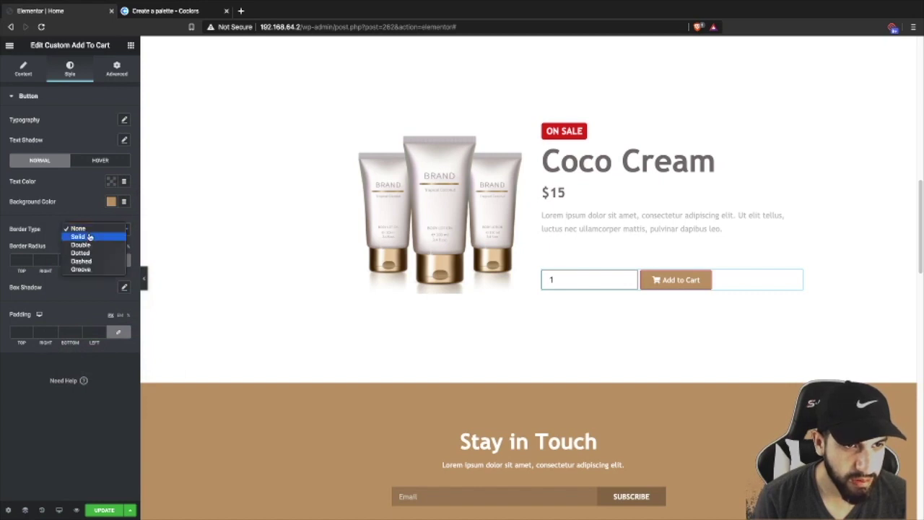
click(83, 237)
text(0)
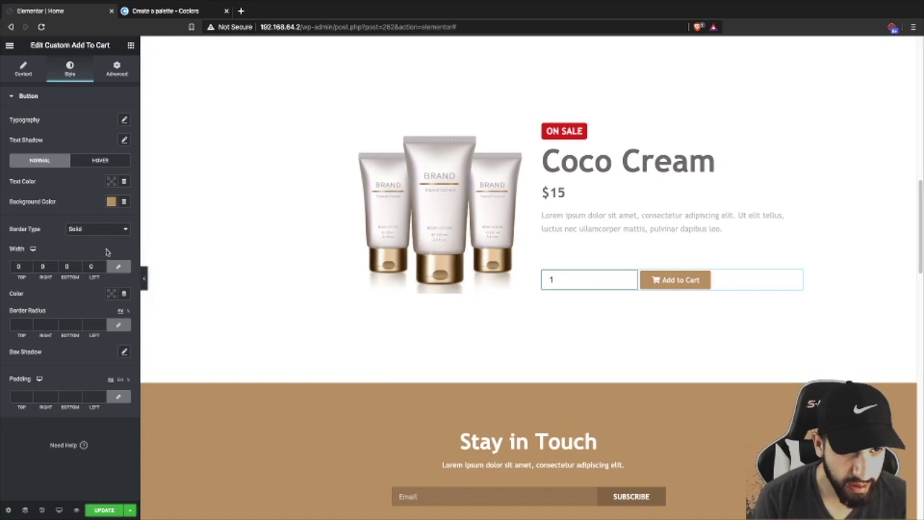
click(95, 325)
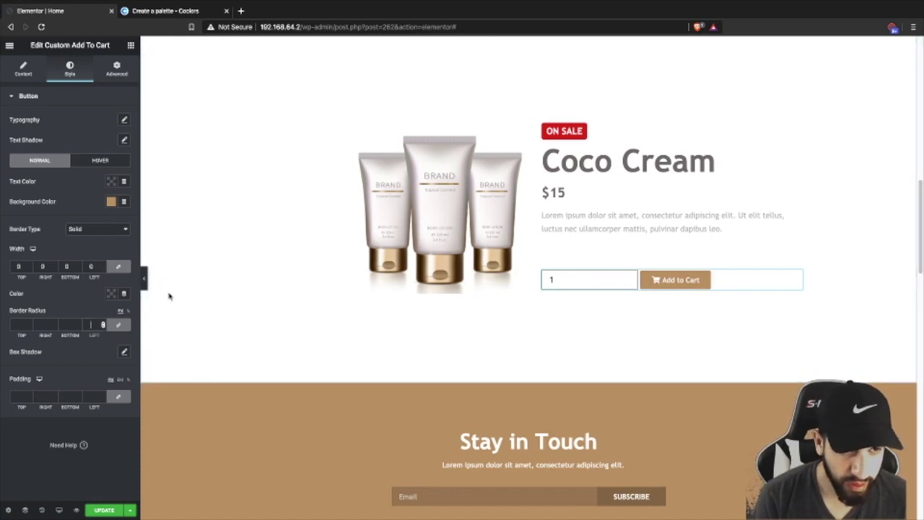
text(0)
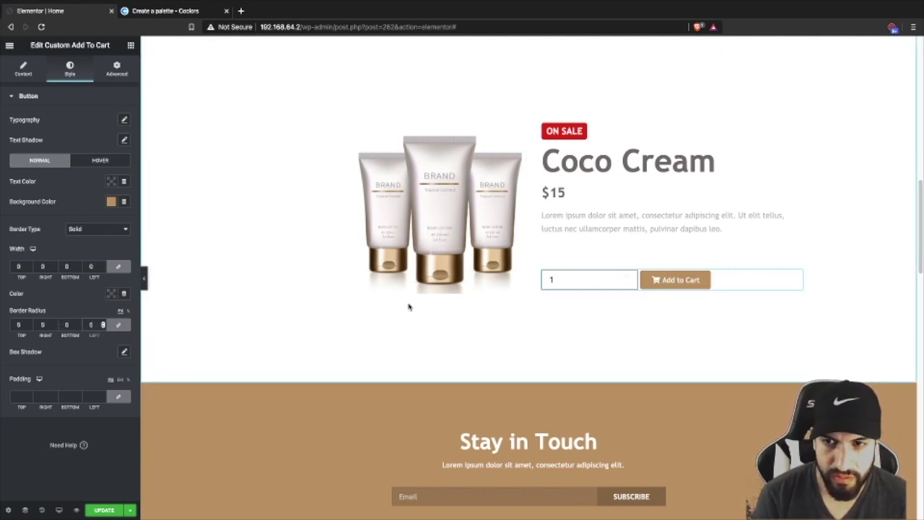
click(17, 69)
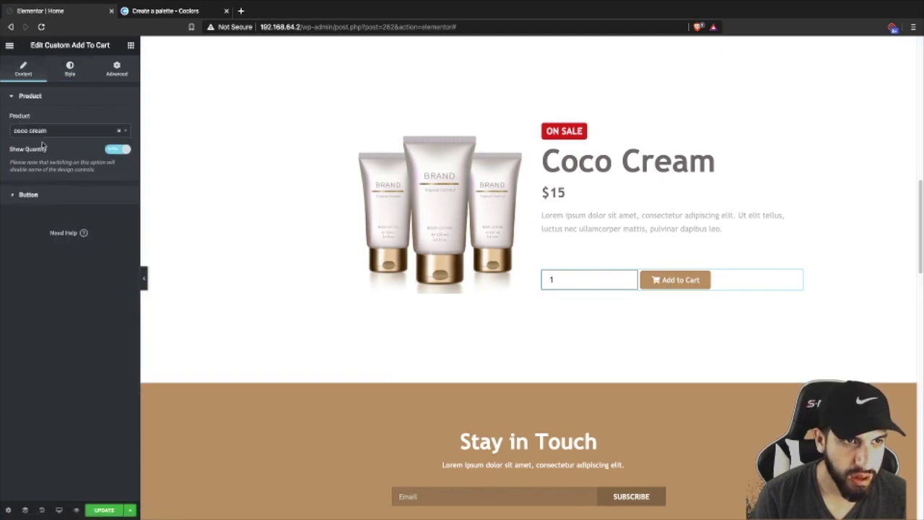
- Replace the button label 'Add to Cart' with 'Buy Now'
click(39, 201)
triple_click(106, 163)
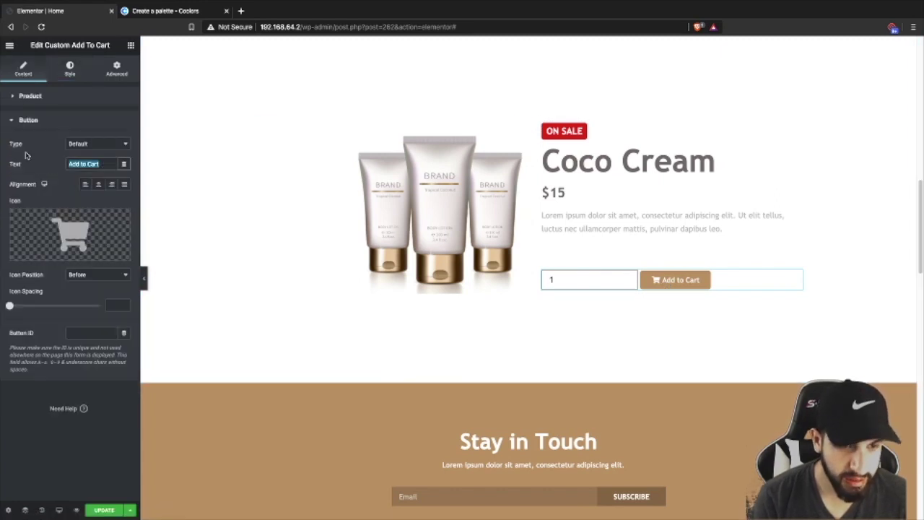
key(BackSpace)
text(Buy)
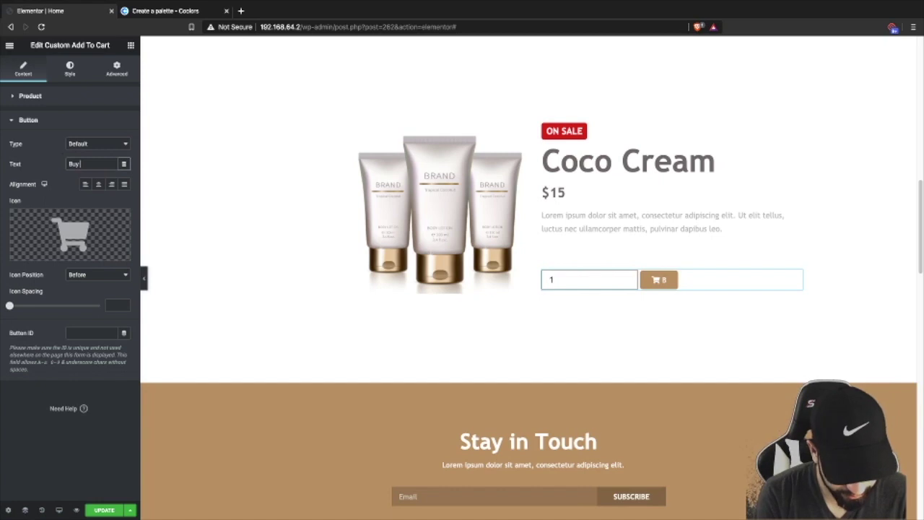
text( Now)
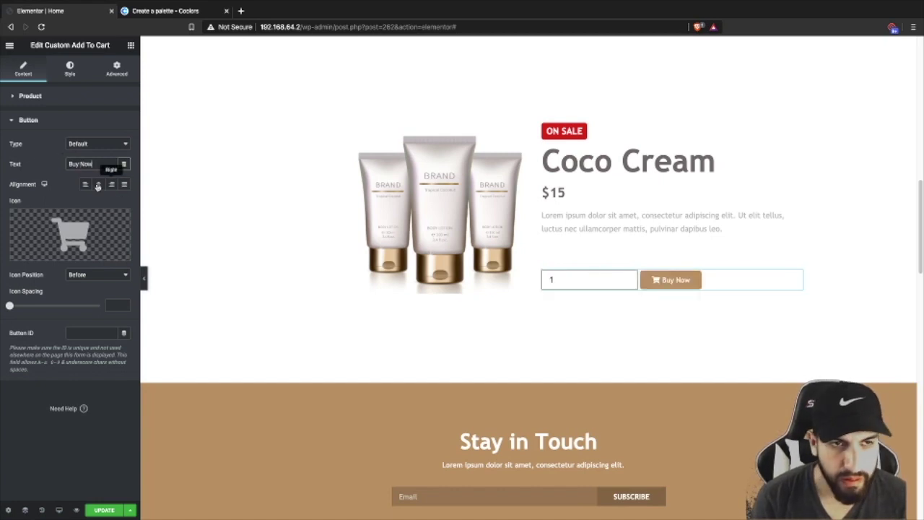
- Make the button text uppercase and slightly smaller, then save the page with UPDATE
click(65, 70)
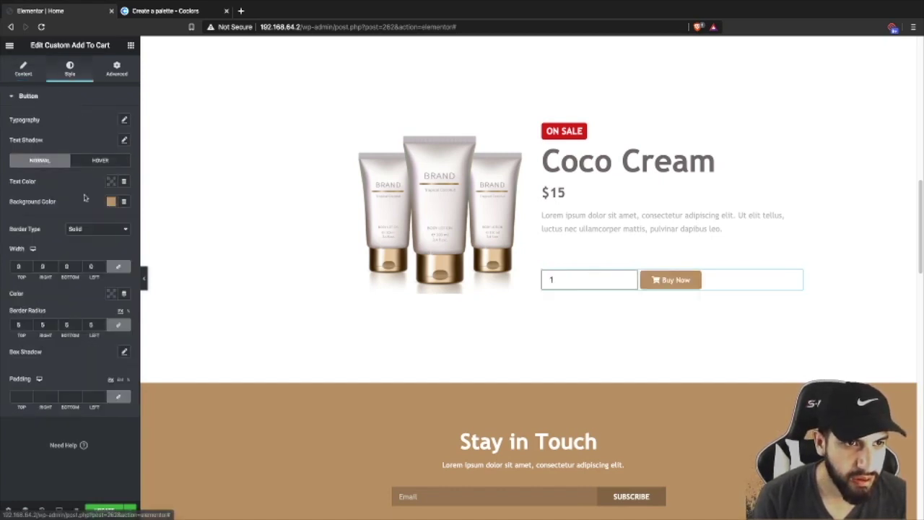
click(123, 119)
click(90, 223)
click(79, 229)
drag(18, 184, 25, 183)
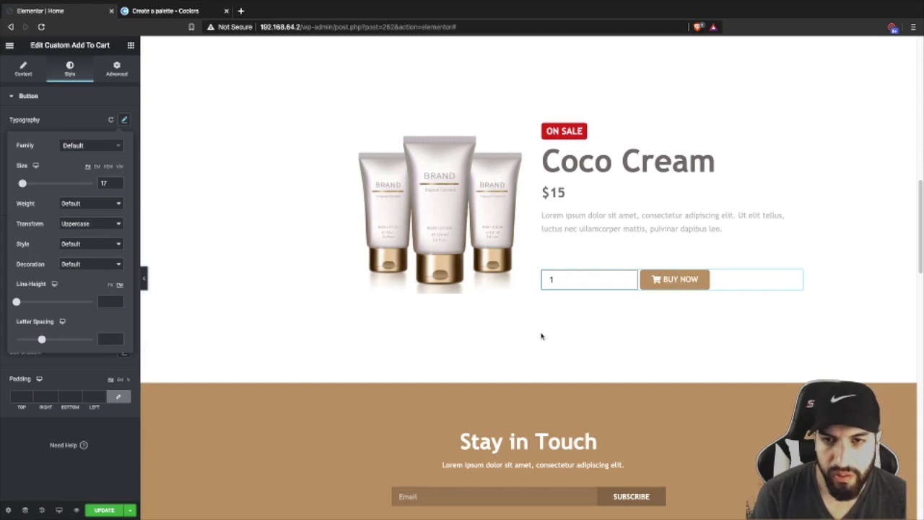
click(662, 336)
scroll(580, 299, up, 1)
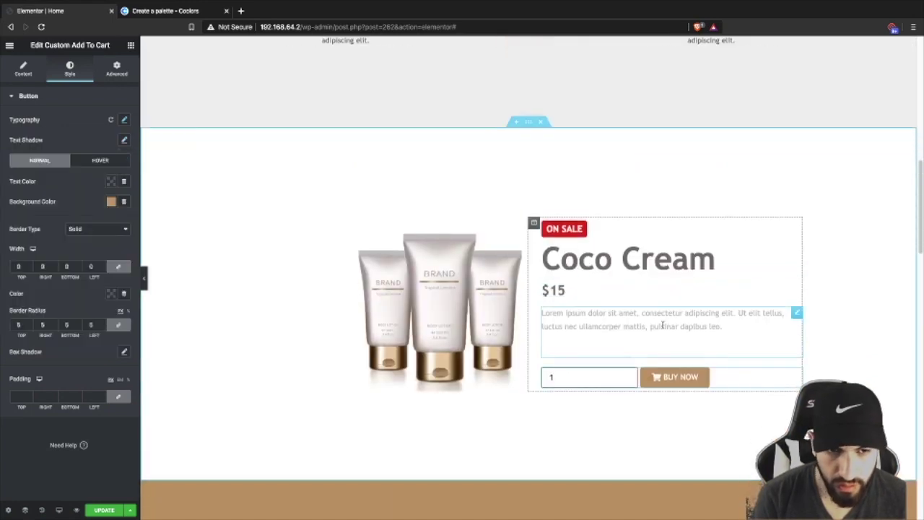
scroll(666, 324, down, 1)
click(112, 507)
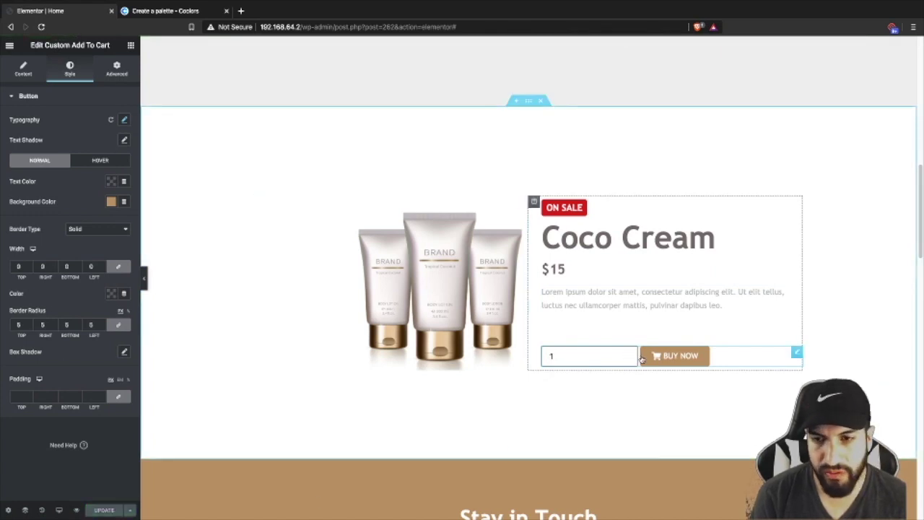
click(615, 355)
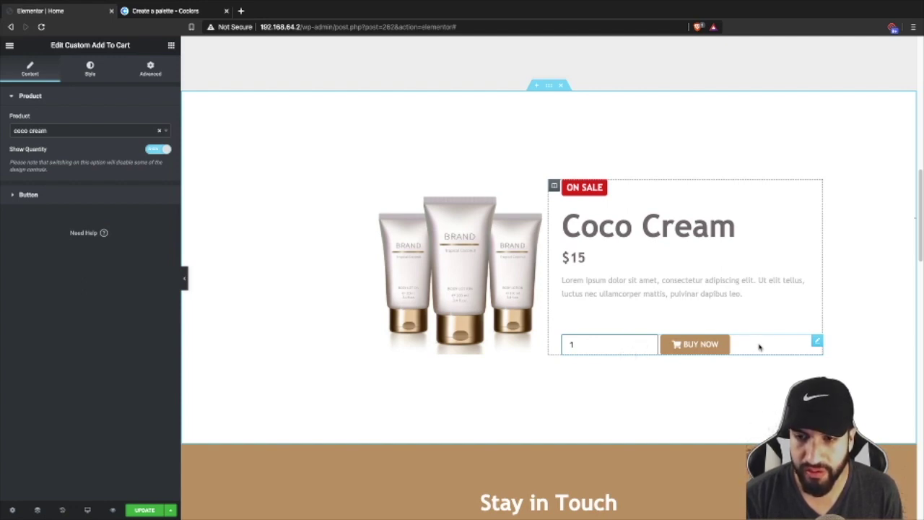
- Paste custom CSS '.buynow .qty { width: 65px; text-align: center; }' into the widget's Advanced settings
click(151, 75)
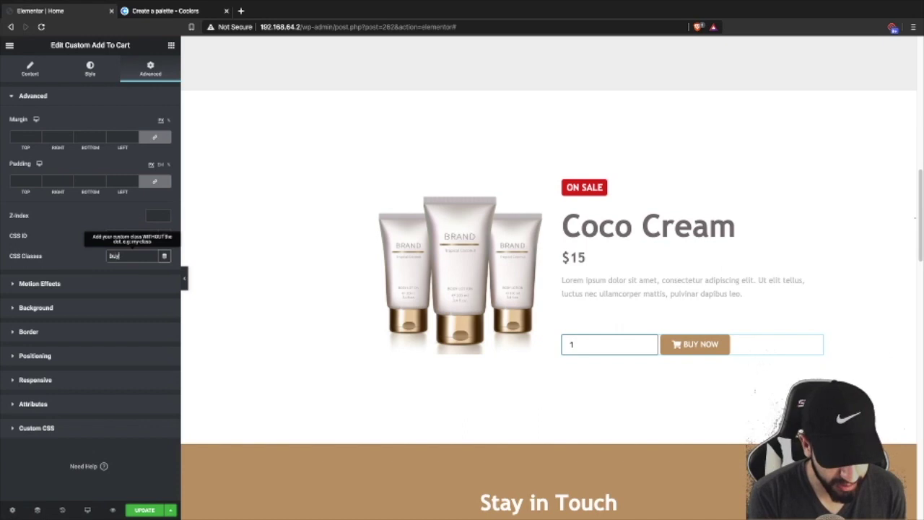
click(77, 430)
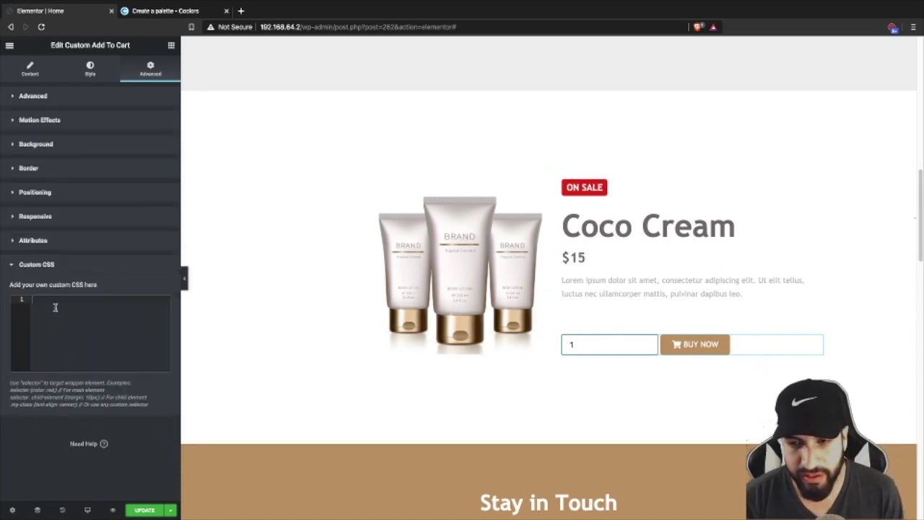
text(.buynow .qty{     width: 60px;     text-align: center;)
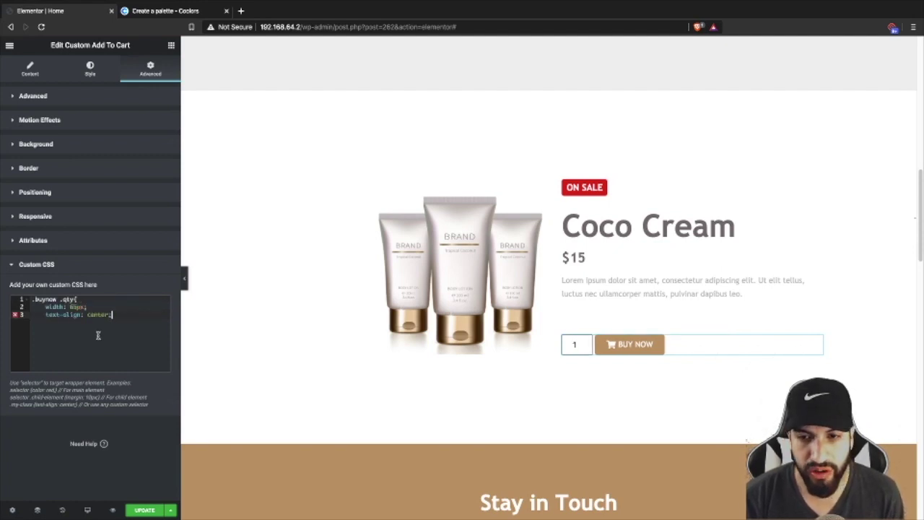
key(ctrl+Home)
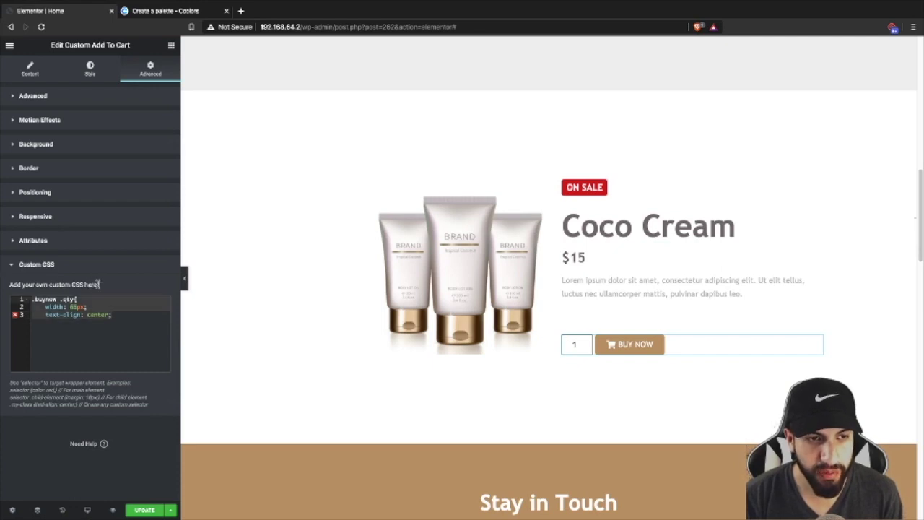
key(ctrl+End)
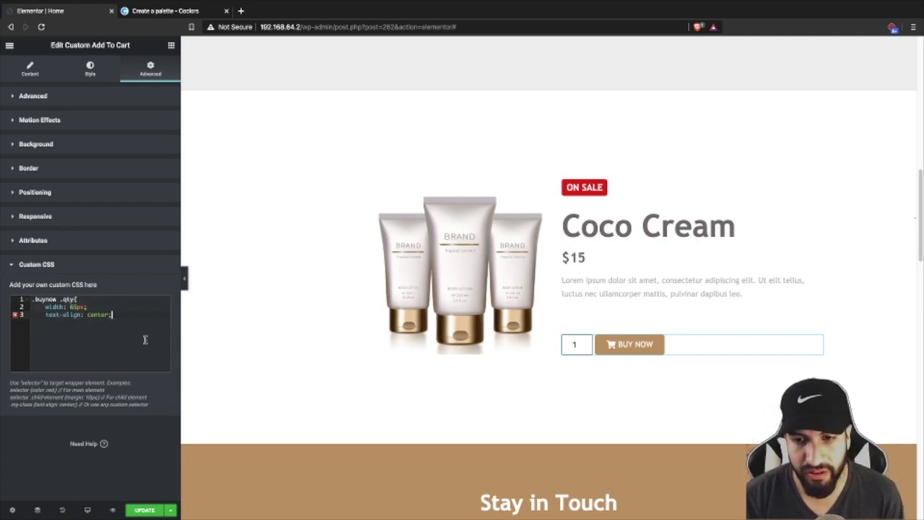
- Check the widget's 'buynow' CSS class and save the page
click(43, 96)
double_click(119, 256)
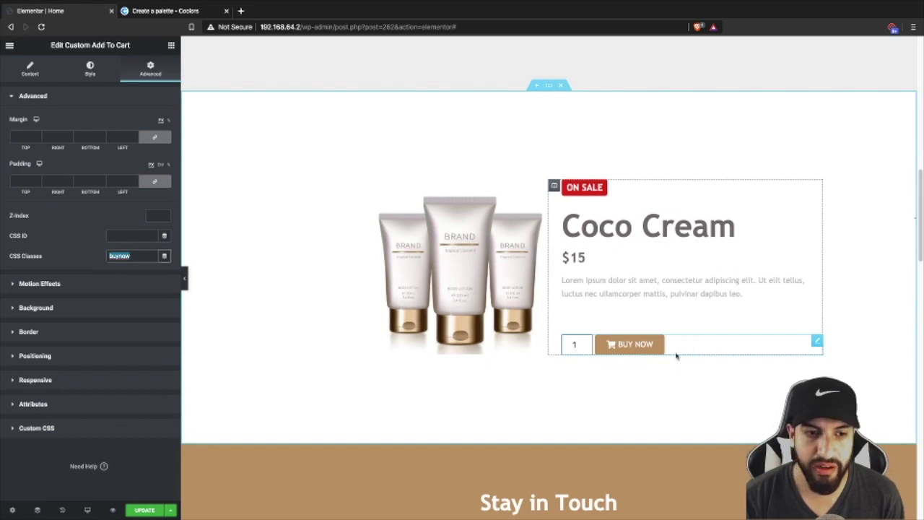
scroll(698, 352, down, 2)
scroll(668, 347, up, 2)
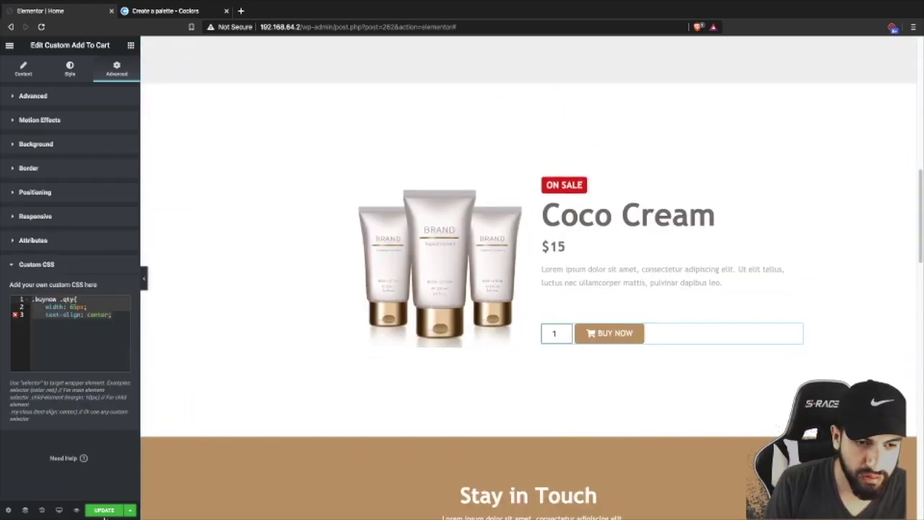
click(107, 510)
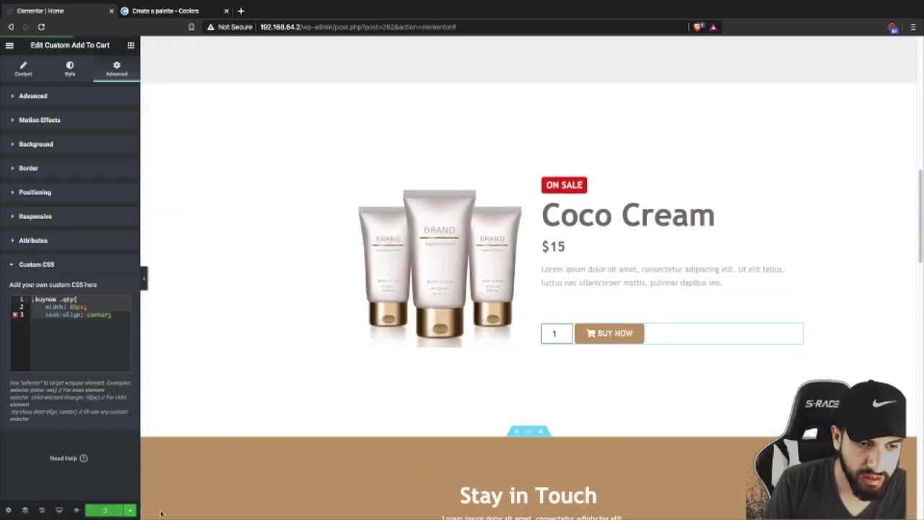
- Drop a Divider widget above the Coco Cream heading in the hero section
scroll(369, 417, down, 10)
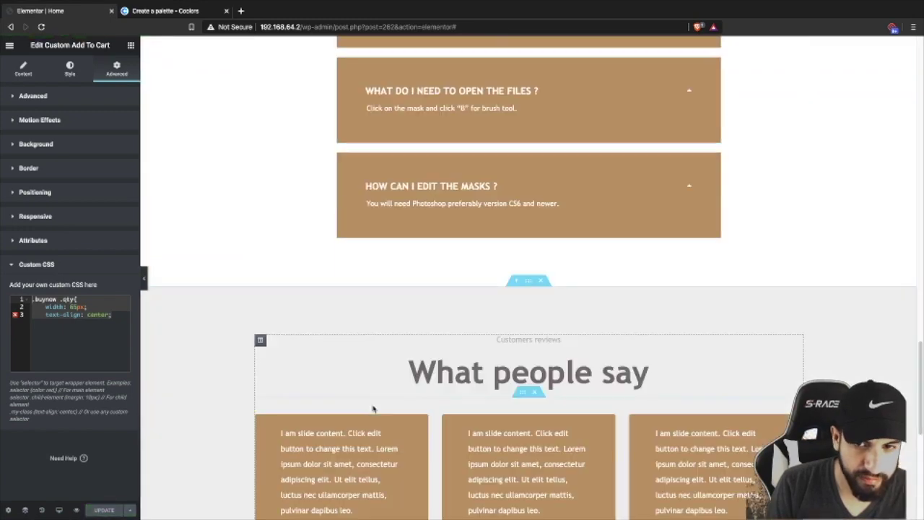
scroll(373, 409, down, 5)
scroll(376, 409, up, 15)
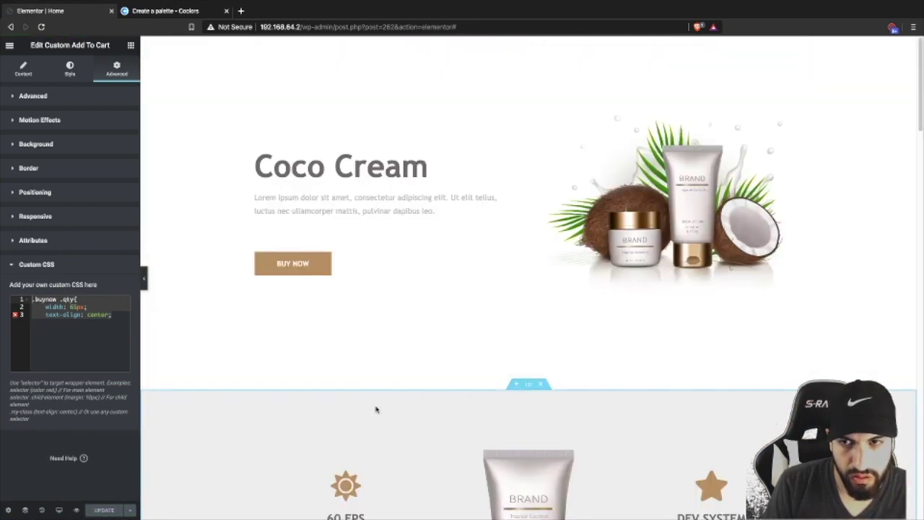
scroll(373, 404, down, 3)
scroll(369, 400, up, 3)
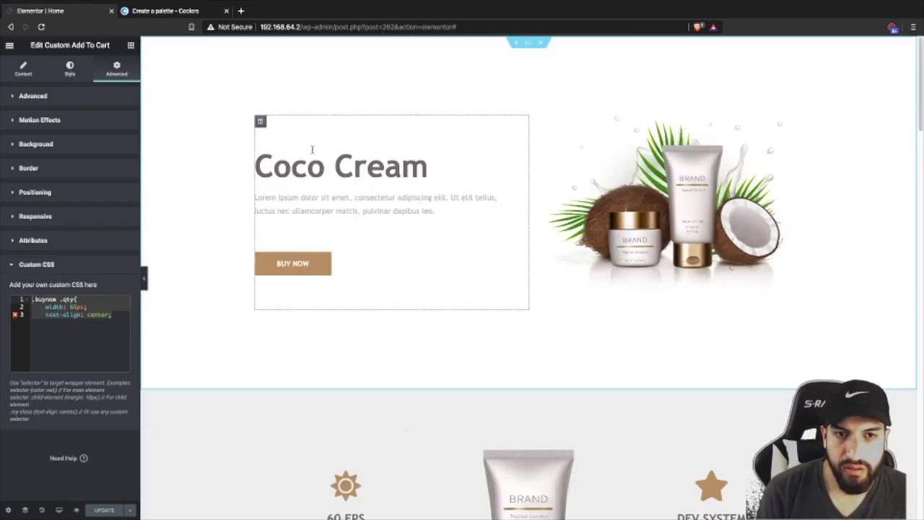
click(131, 46)
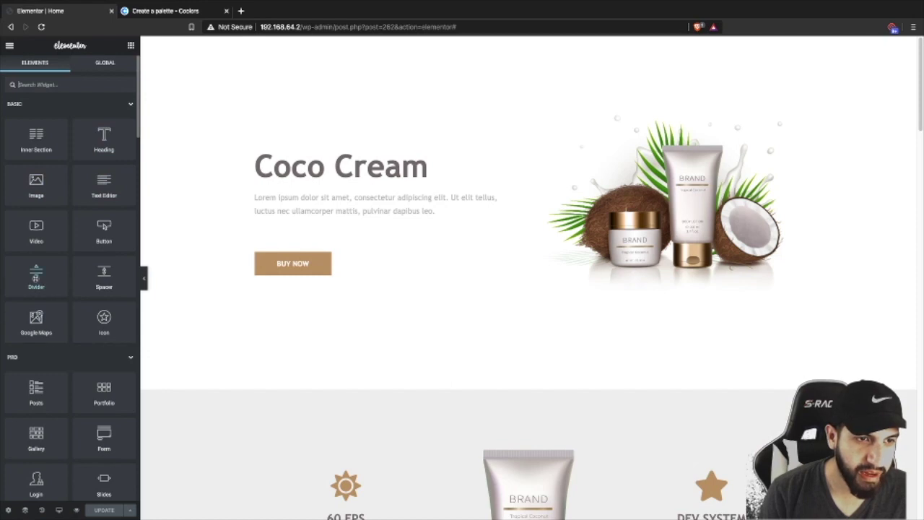
drag(36, 278, 331, 154)
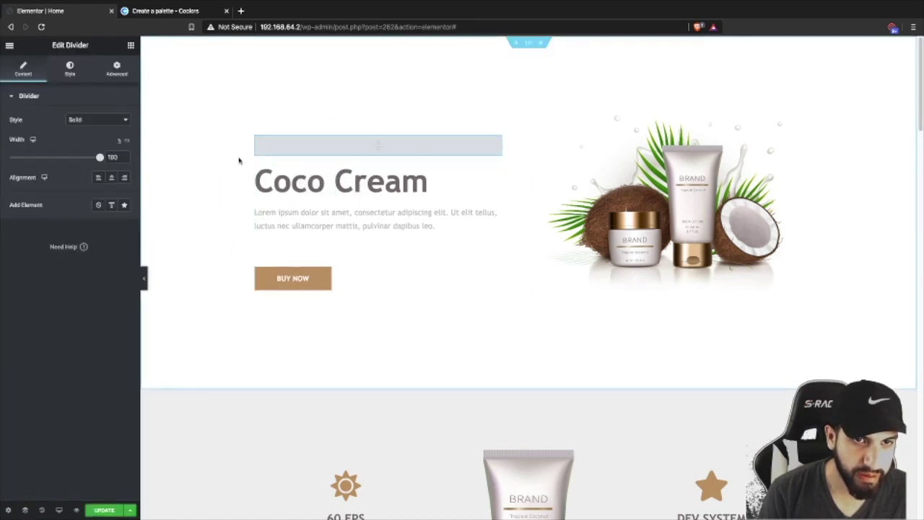
- Set the divider width to 14, colour it tan and increase its weight
drag(100, 157, 23, 157)
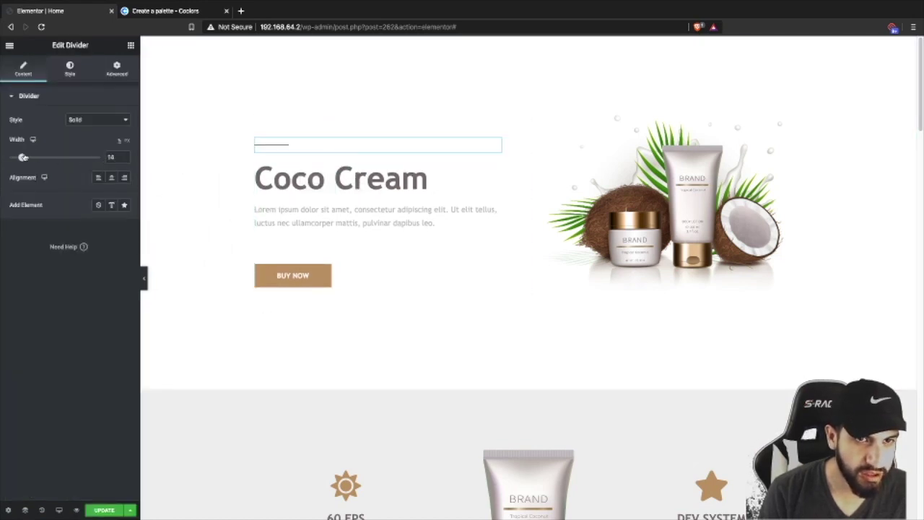
click(67, 70)
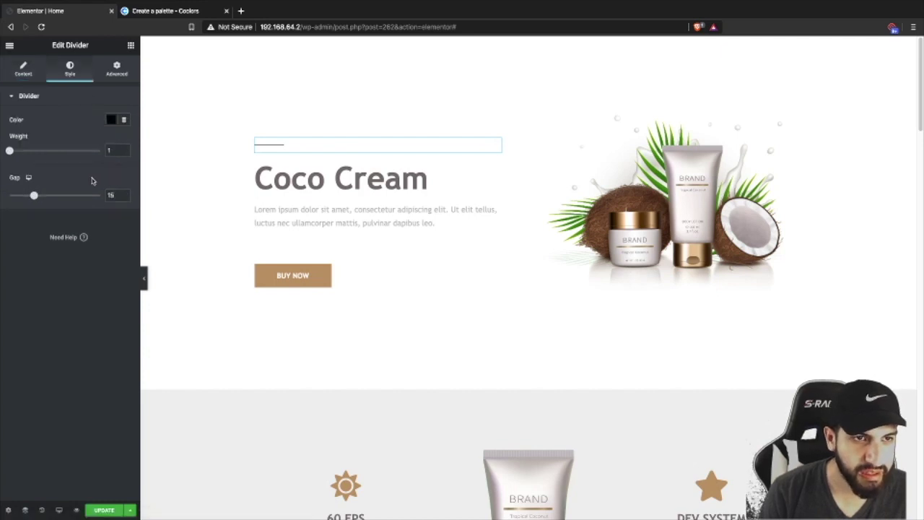
click(111, 120)
click(165, 142)
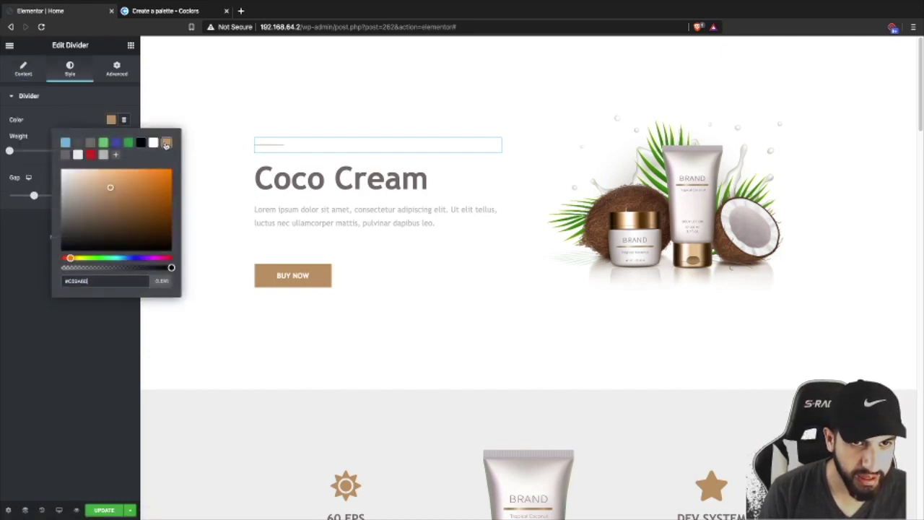
click(24, 231)
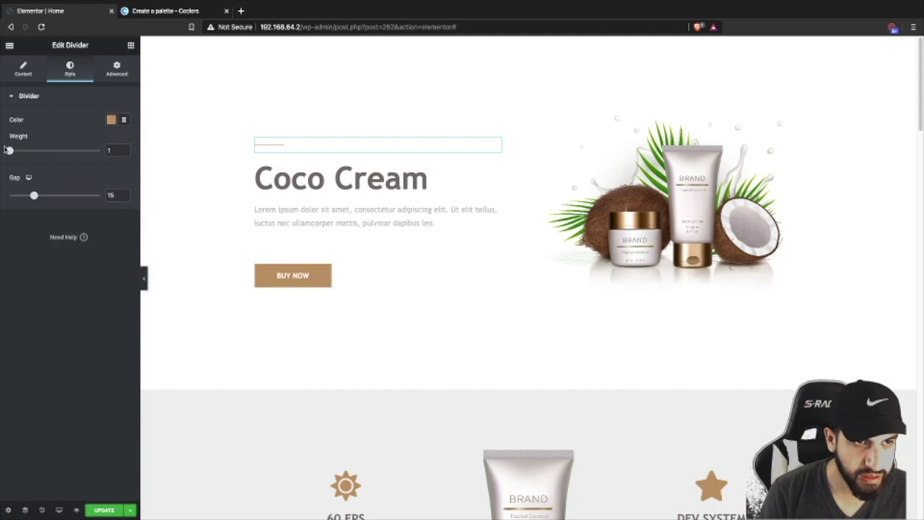
drag(9, 151, 37, 151)
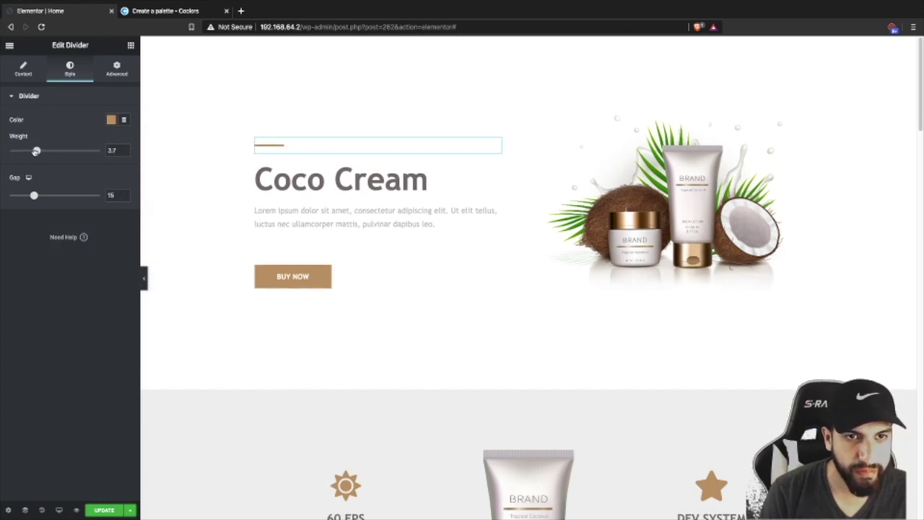
- Tighten the hero divider's gap, then copy it and paste it below the ON SALE label
drag(33, 194, 9, 195)
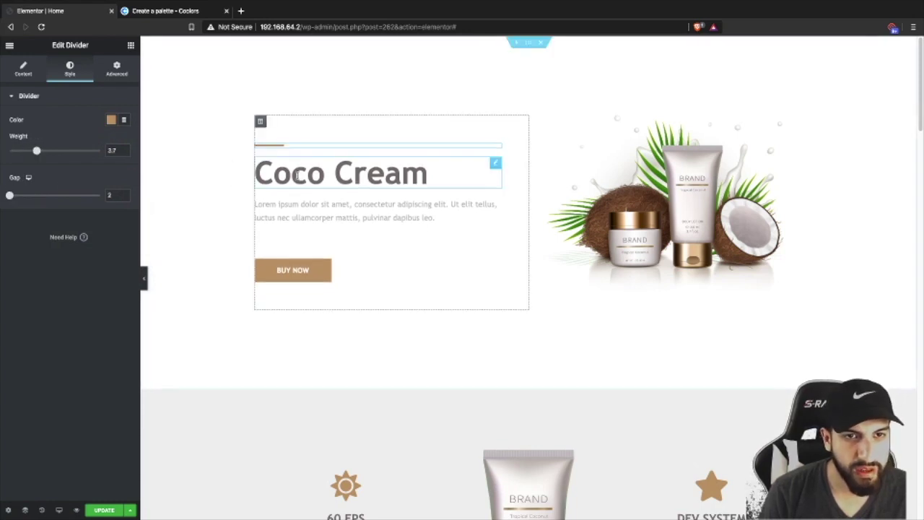
right_click(324, 146)
click(344, 186)
scroll(495, 244, down, 15)
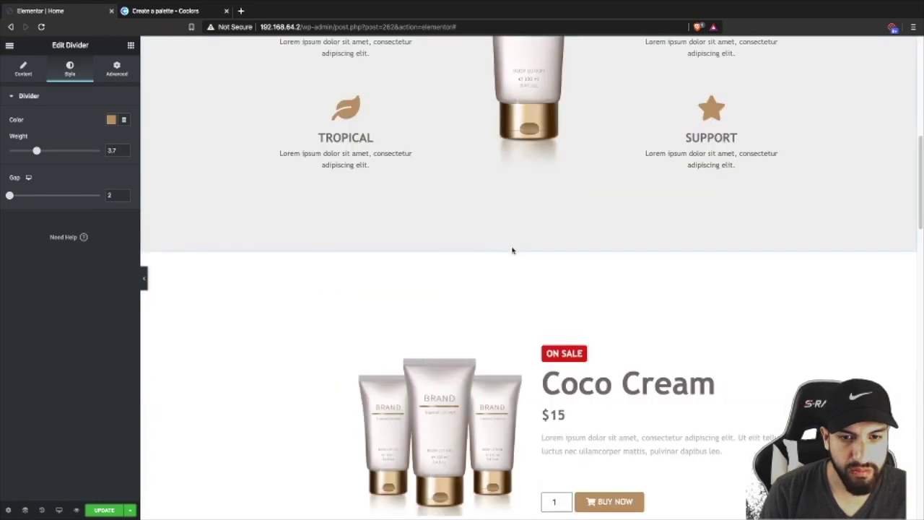
scroll(604, 171, up, 2)
right_click(571, 104)
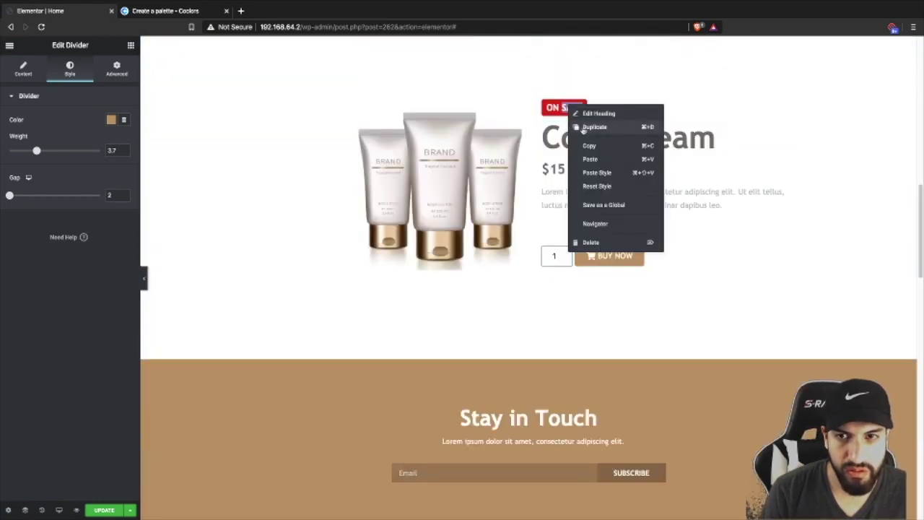
click(598, 160)
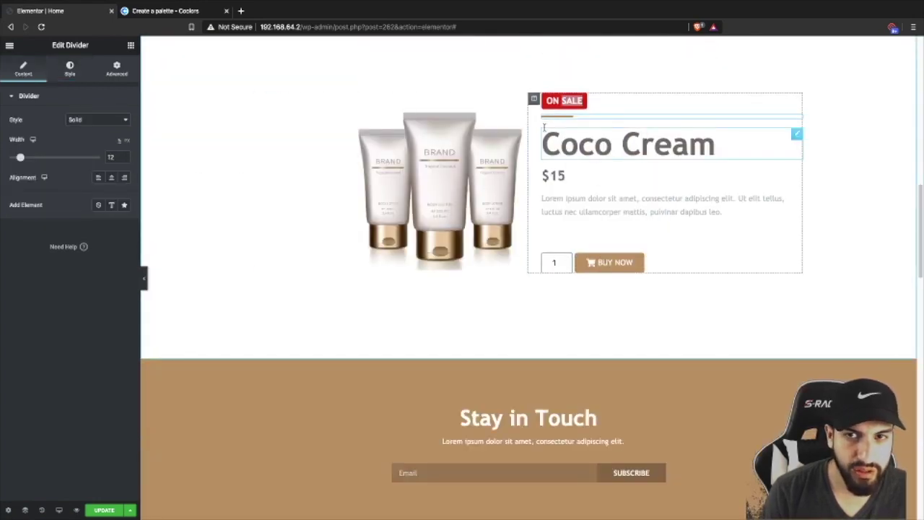
- Unlink the pasted divider's margins, keeping top at 0 and giving a negative bottom margin
click(117, 69)
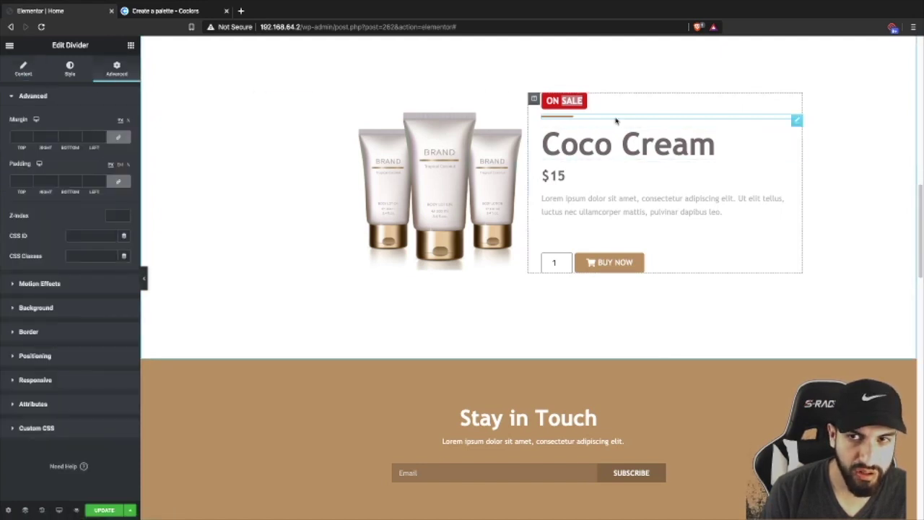
click(118, 138)
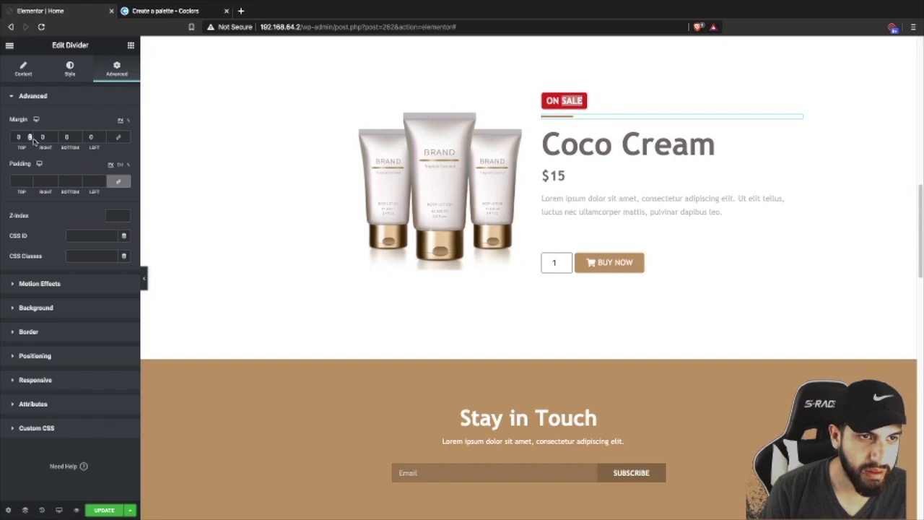
click(30, 138)
text(-10)
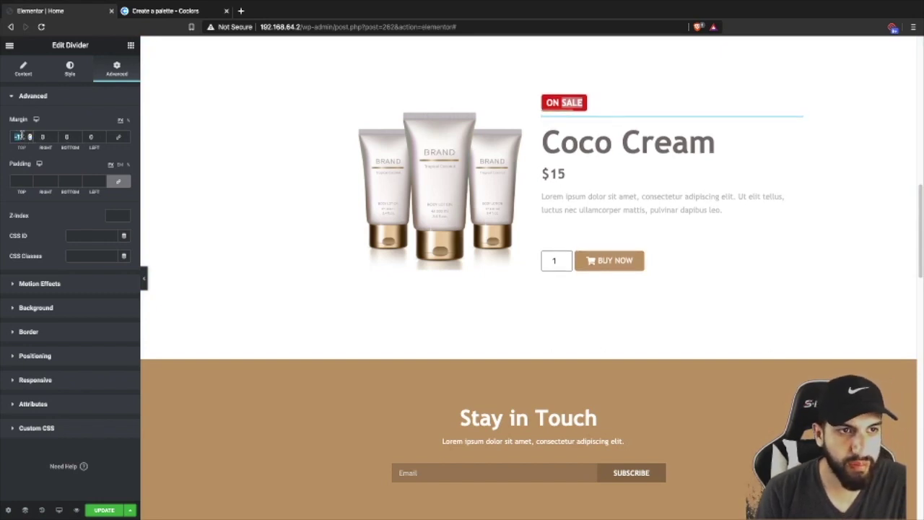
key(BackSpace)
click(90, 139)
click(78, 140)
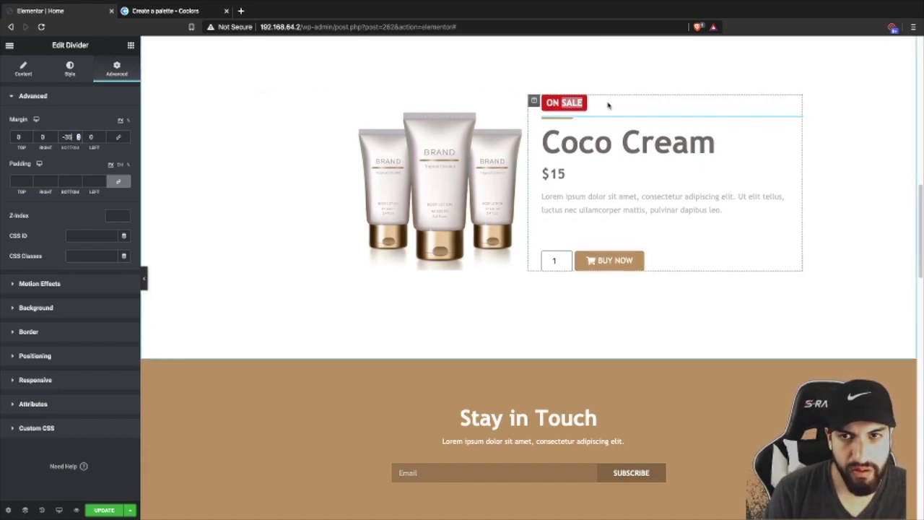
- Raise the ON SALE label's bottom margin to 28 and preview the page full width
click(574, 103)
click(117, 68)
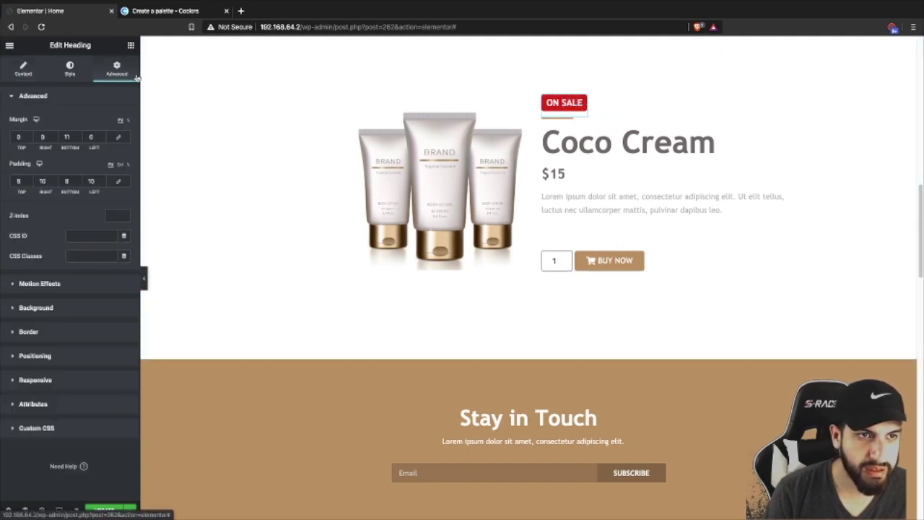
click(78, 135)
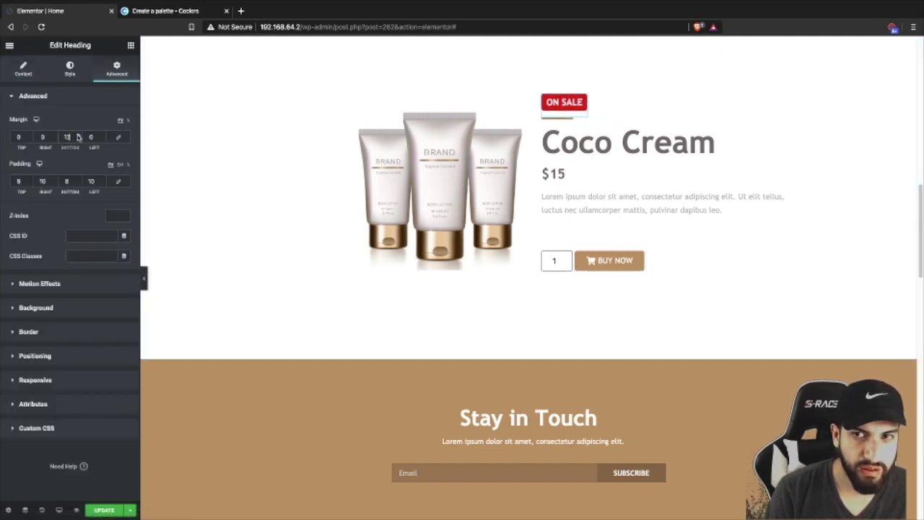
click(145, 277)
click(3, 279)
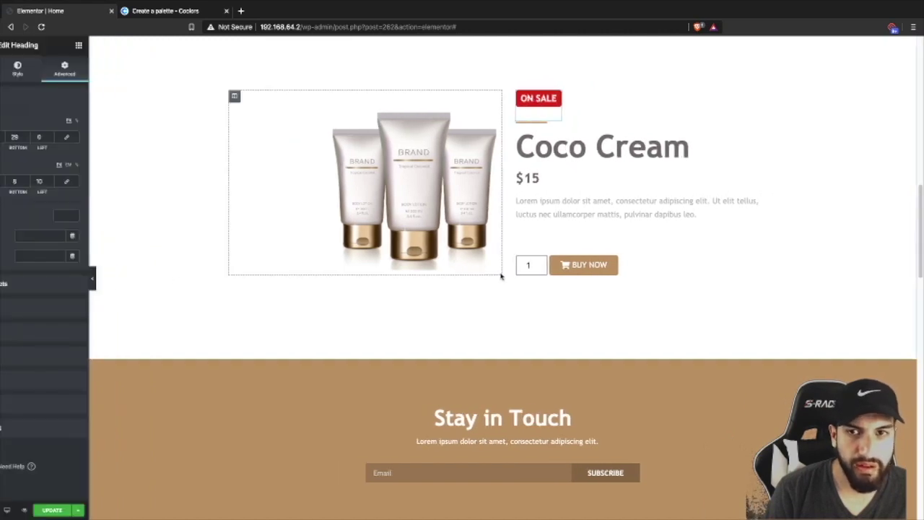
scroll(526, 304, down, 8)
scroll(526, 303, up, 3)
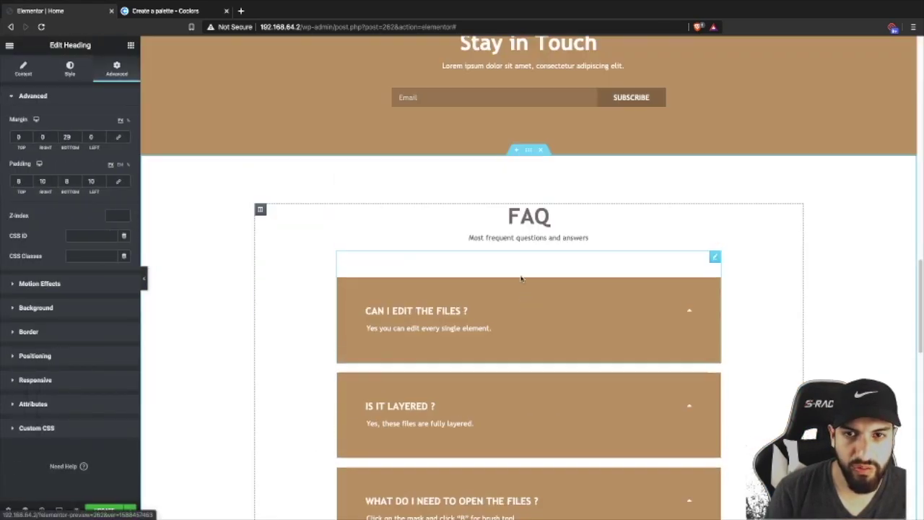
right_click(533, 213)
click(548, 265)
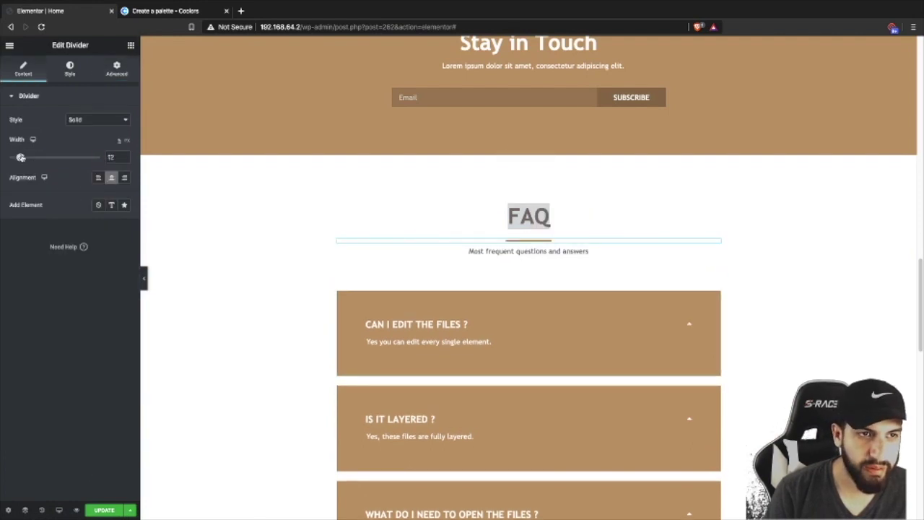
click(143, 278)
drag(464, 222, 415, 237)
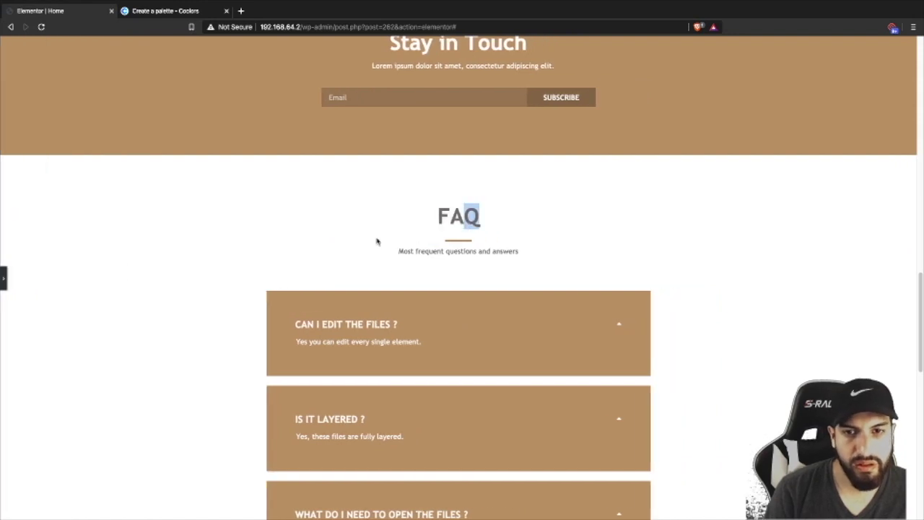
click(3, 278)
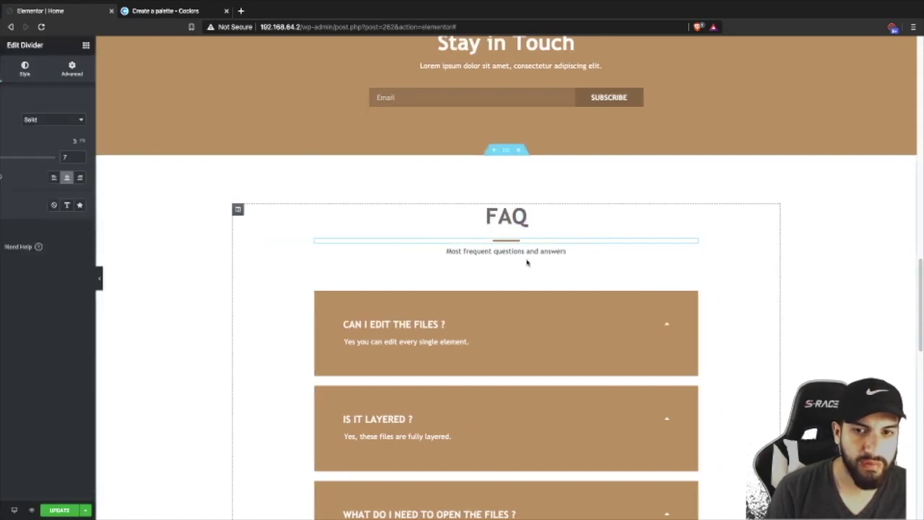
right_click(572, 246)
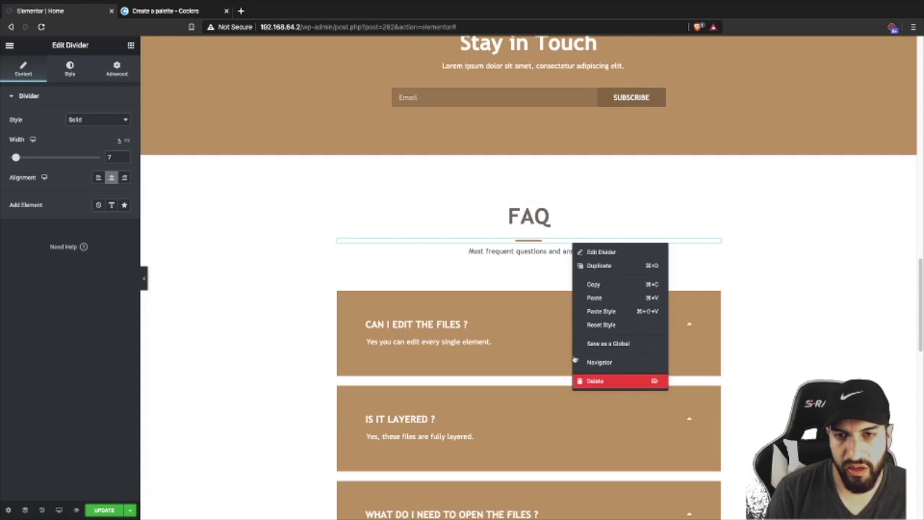
click(594, 378)
scroll(542, 249, down, 4)
scroll(542, 249, down, 10)
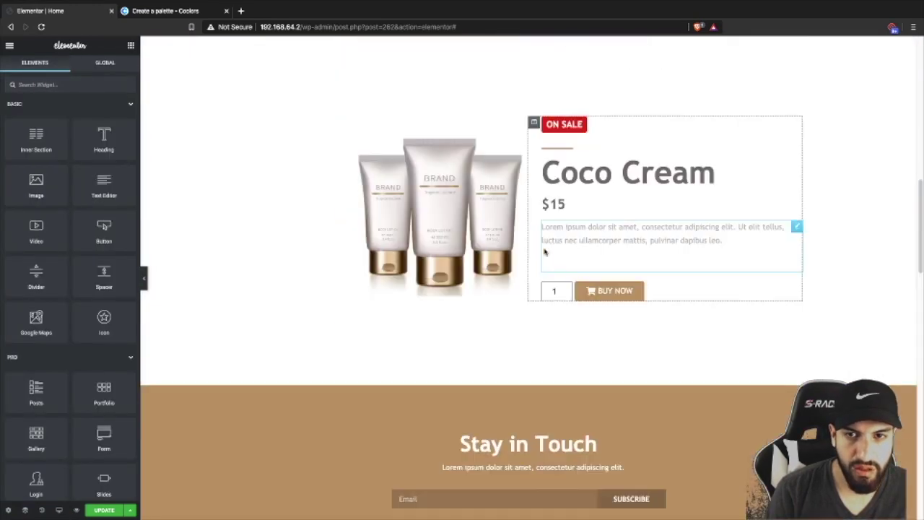
- Delete the tan dividers from the ON SALE product block and above the Coco Cream heading
scroll(542, 249, up, 1)
right_click(590, 166)
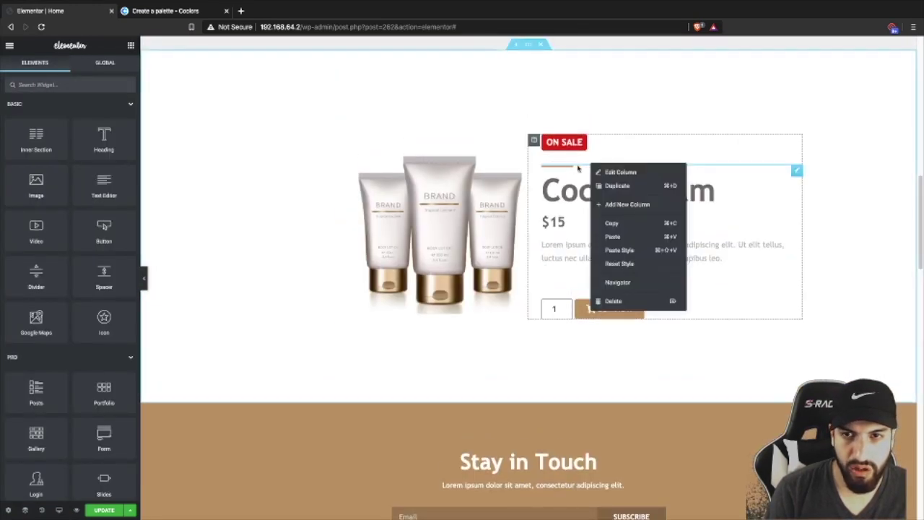
click(577, 166)
right_click(578, 167)
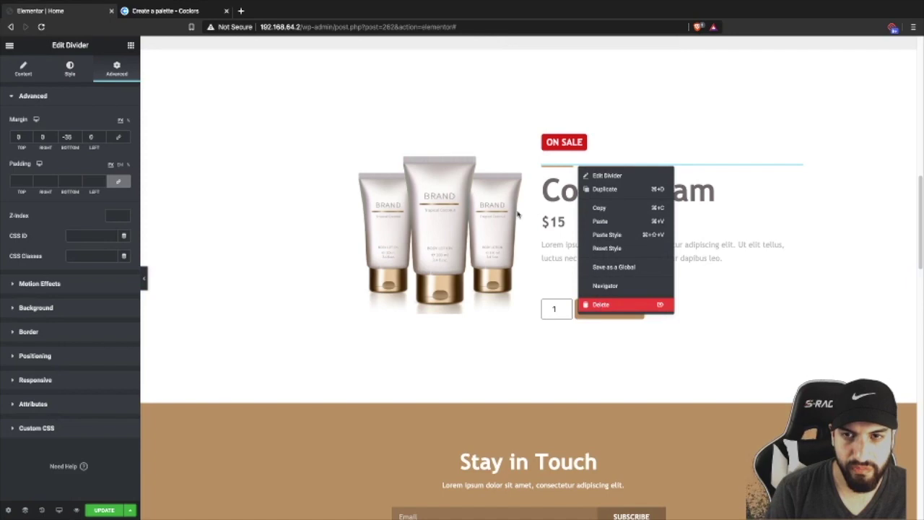
scroll(476, 205, up, 10)
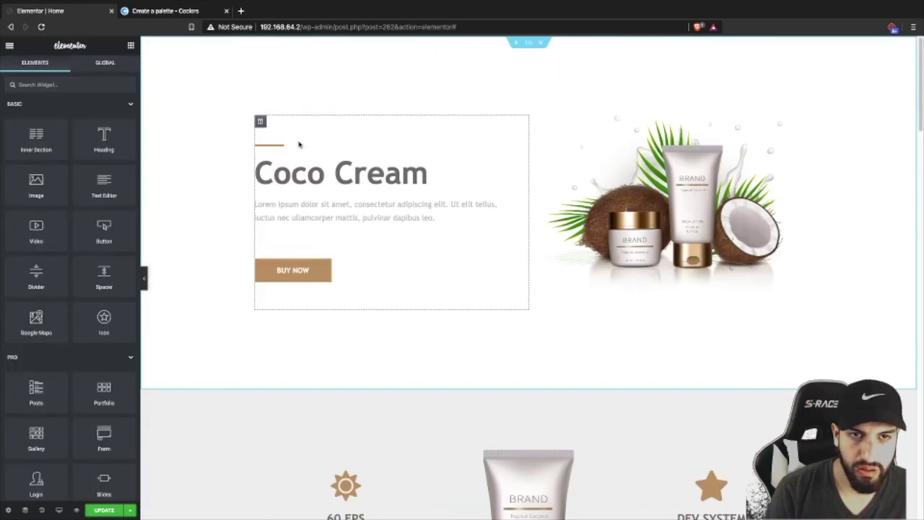
right_click(299, 144)
click(310, 283)
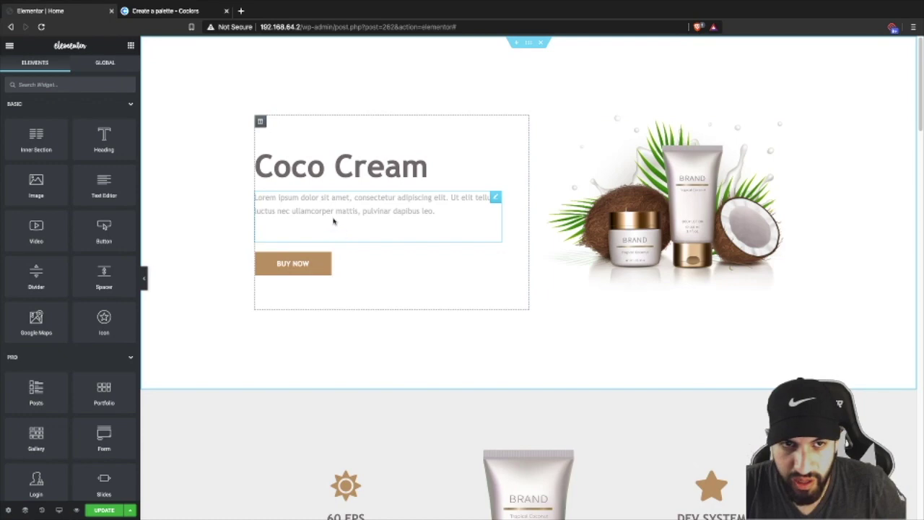
scroll(570, 307, down, 10)
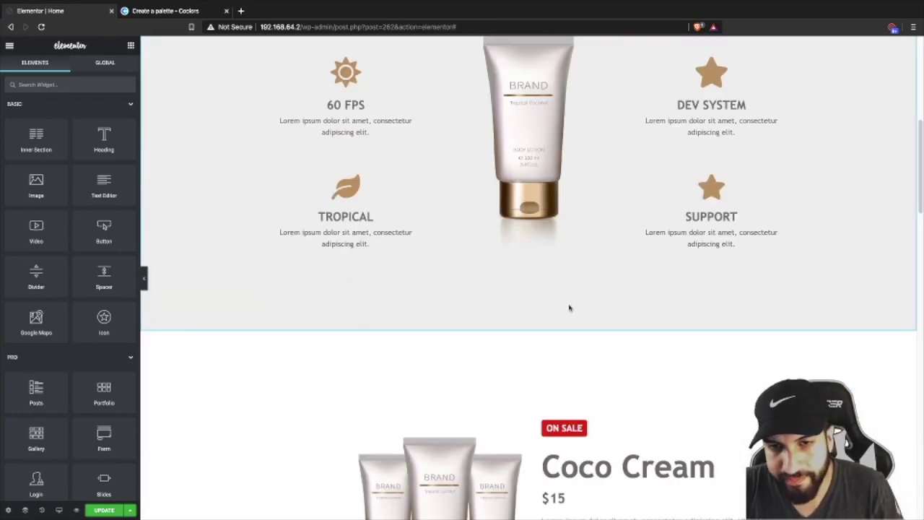
scroll(556, 299, up, 5)
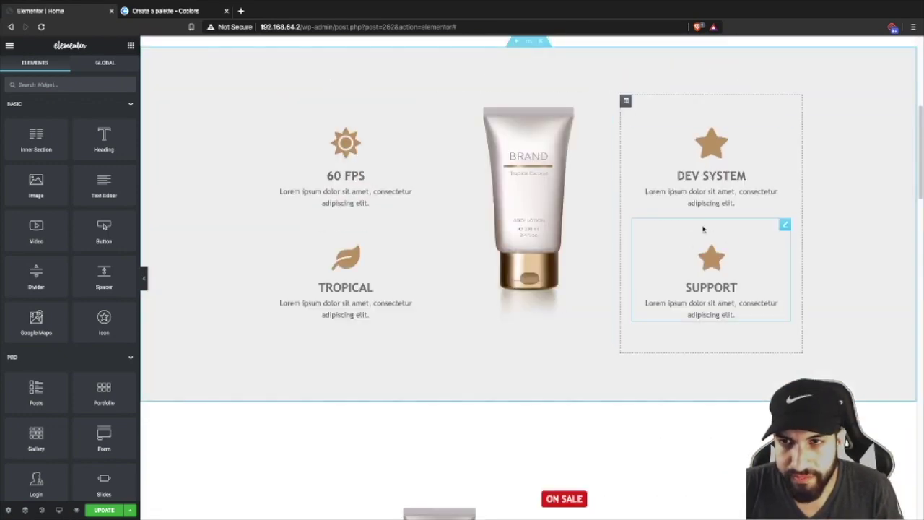
scroll(693, 186, up, 3)
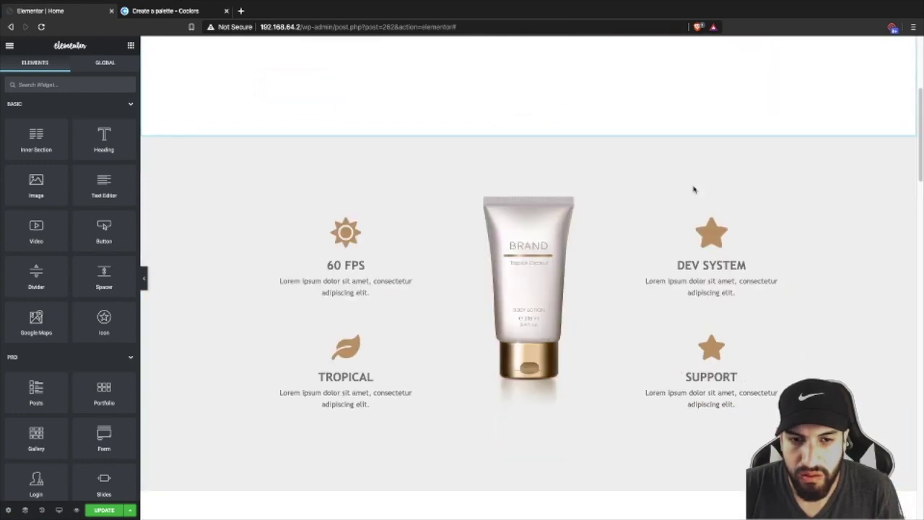
scroll(692, 189, down, 5)
scroll(689, 193, down, 10)
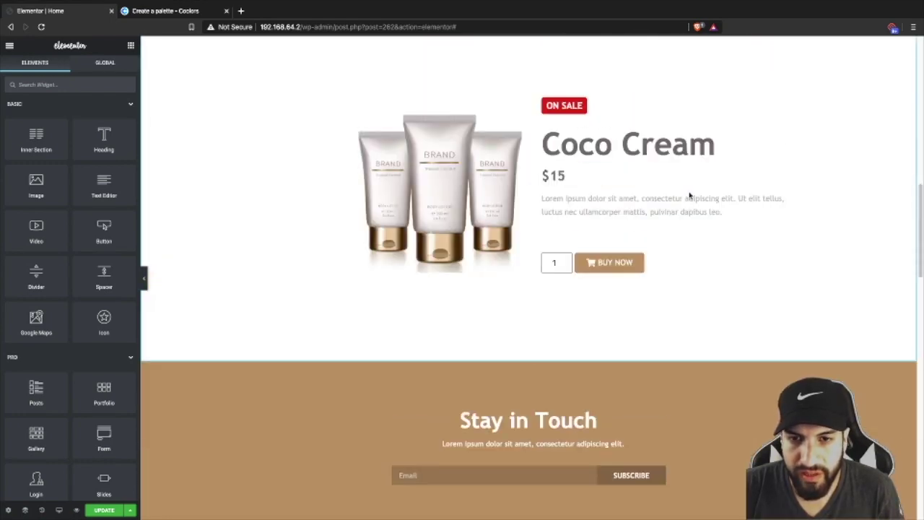
scroll(711, 179, down, 7)
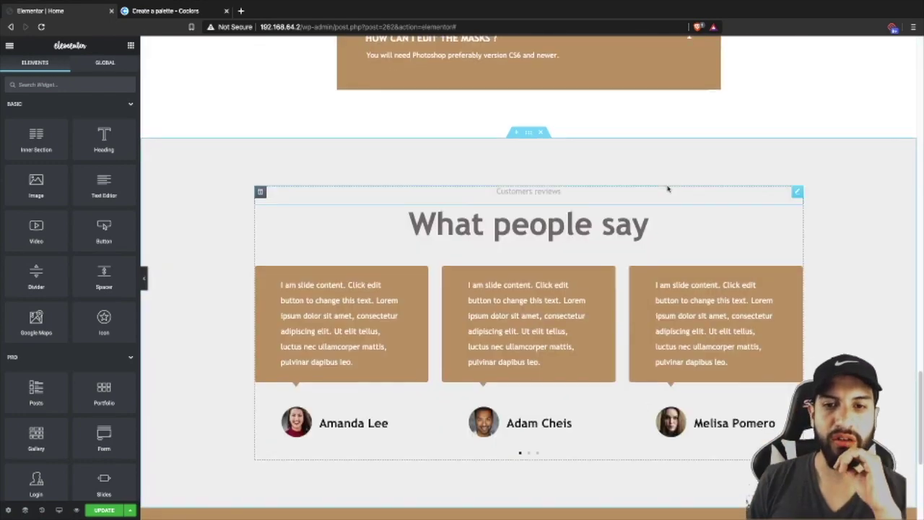
scroll(667, 179, up, 11)
scroll(621, 169, up, 6)
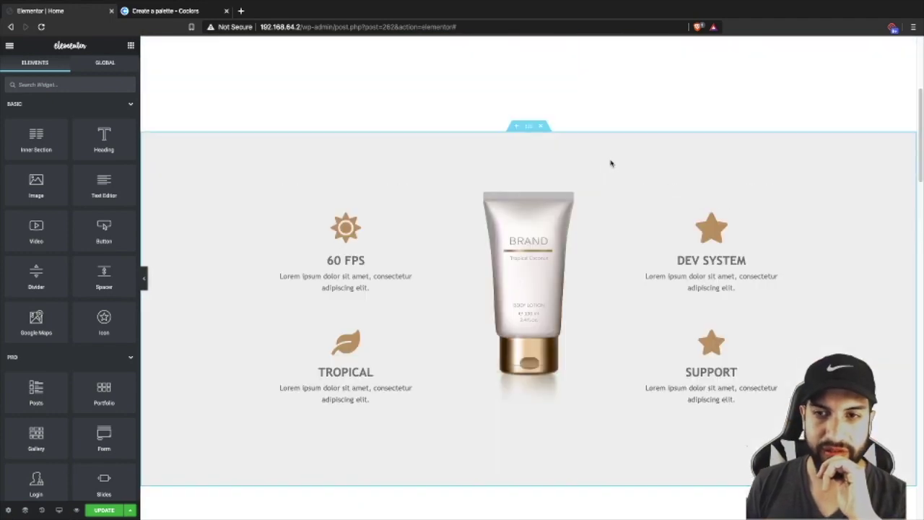
scroll(609, 152, up, 3)
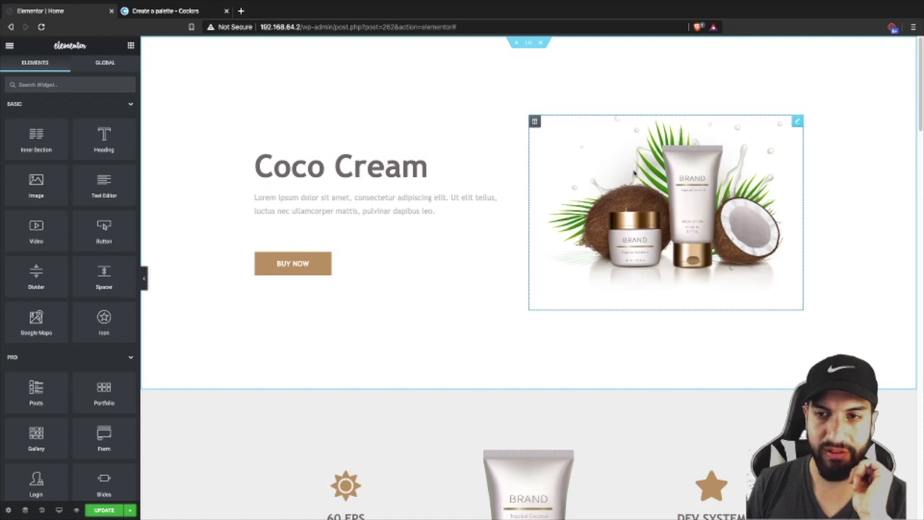
scroll(505, 220, down, 1)
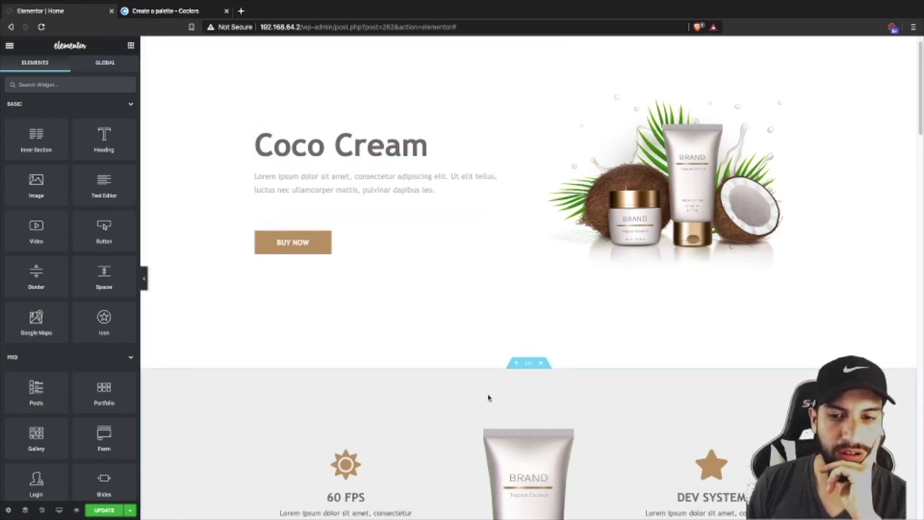
scroll(529, 359, down, 1)
scroll(516, 347, down, 4)
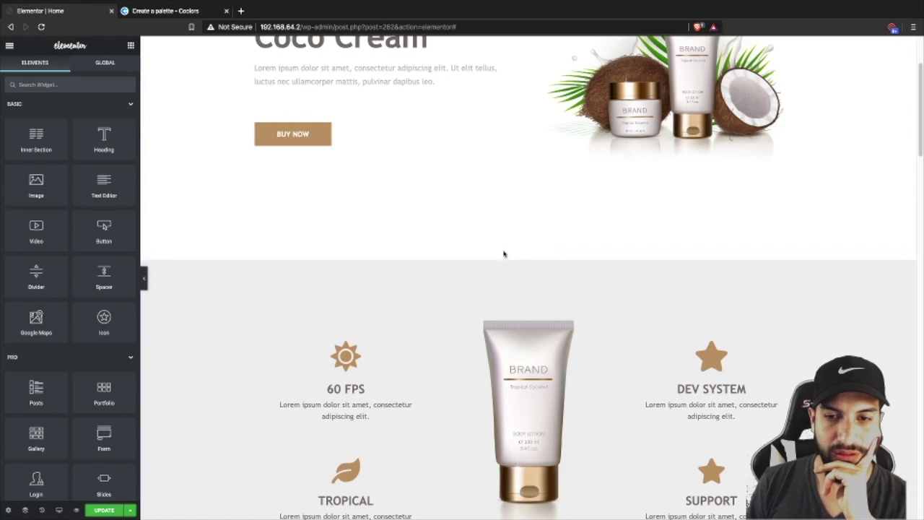
click(515, 255)
- Add a one-column section above the features and insert the palm leaf picture into an Image widget
click(506, 303)
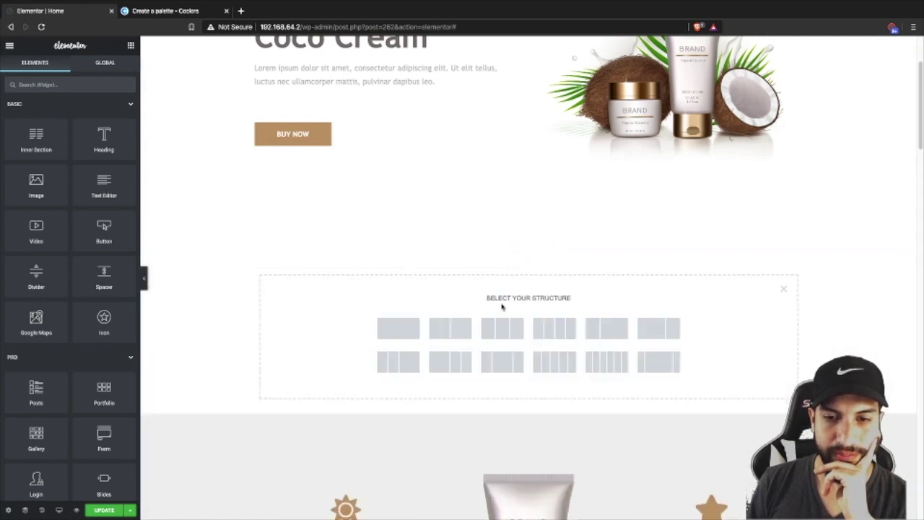
click(503, 340)
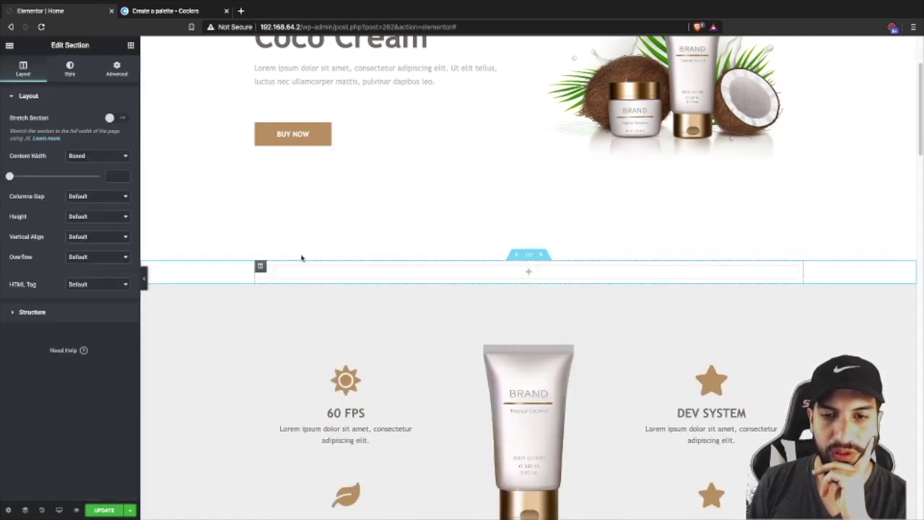
click(131, 46)
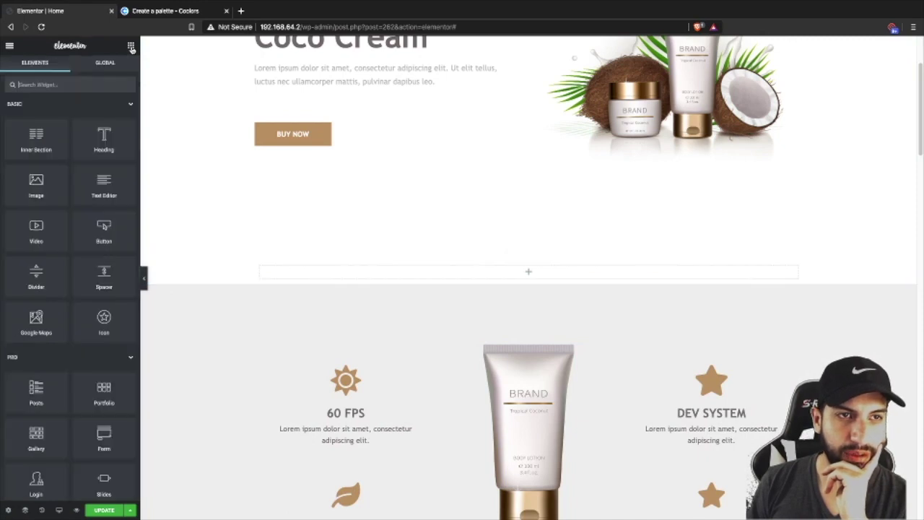
drag(28, 195, 533, 277)
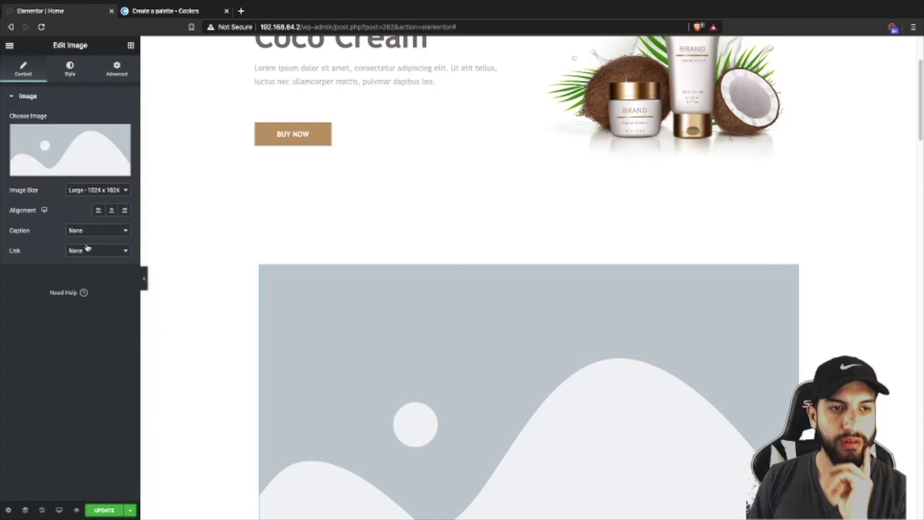
click(115, 163)
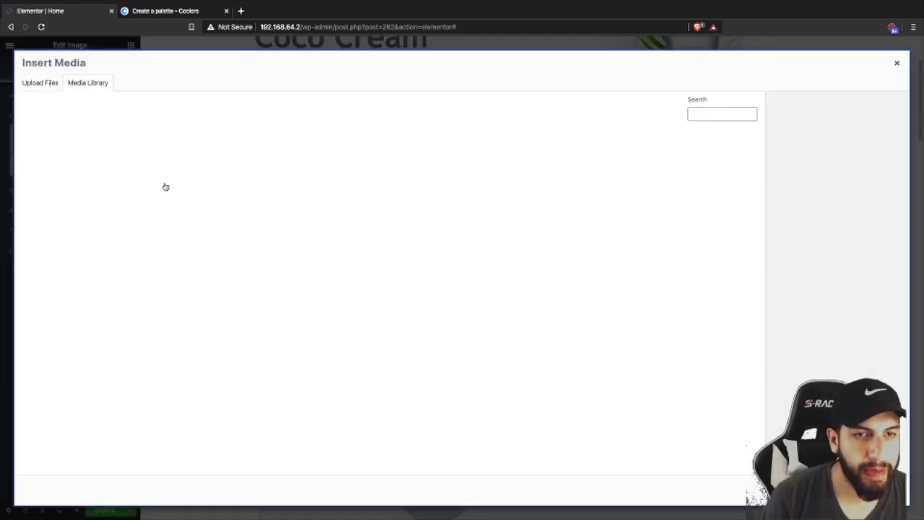
click(423, 308)
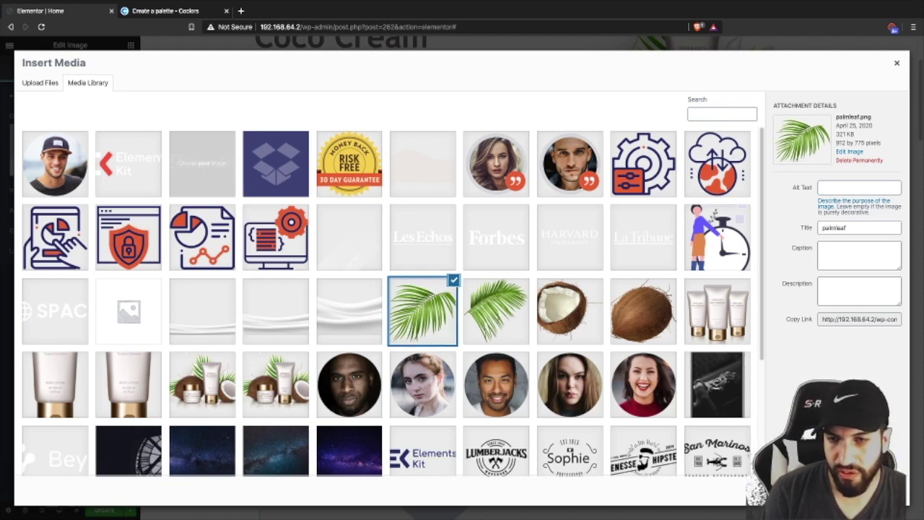
click(877, 498)
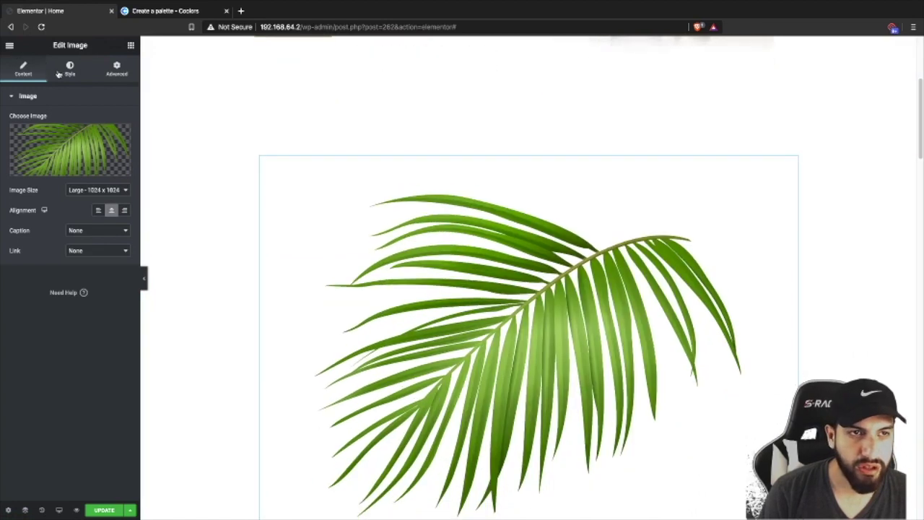
- Shrink the palm-leaf image's width and unlink its margins to set a -70 bottom margin
click(59, 72)
drag(13, 138, 23, 141)
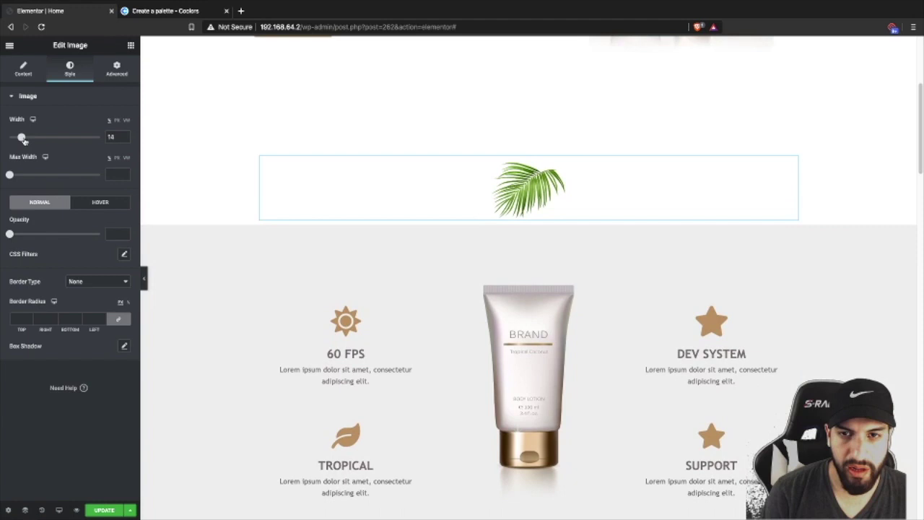
click(116, 72)
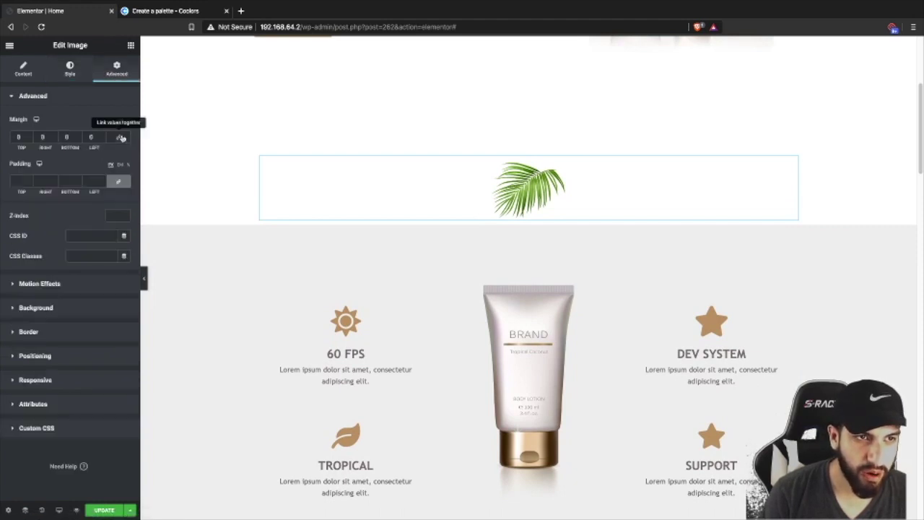
click(120, 138)
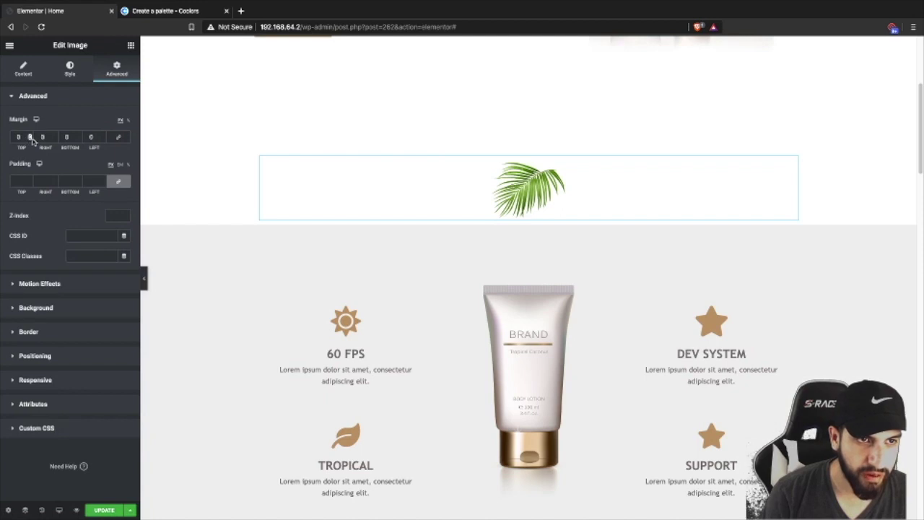
scroll(78, 141, down, 20)
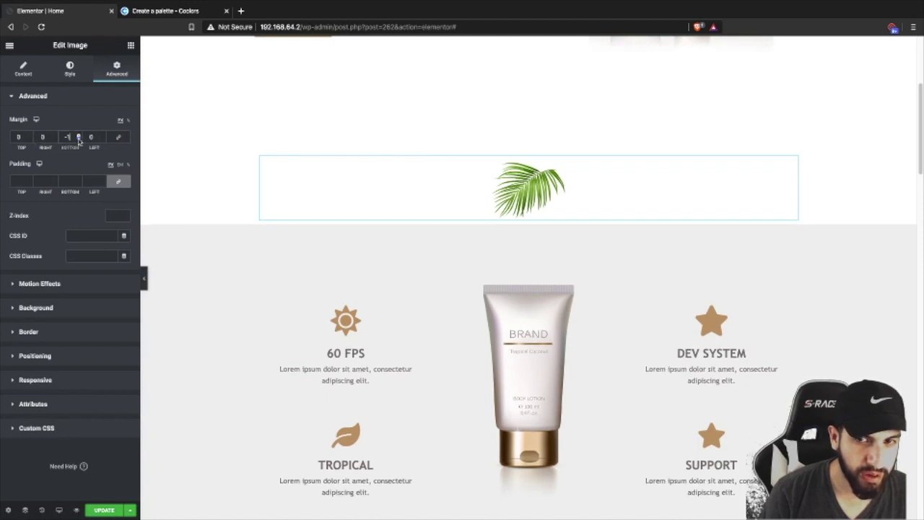
scroll(79, 140, down, 20)
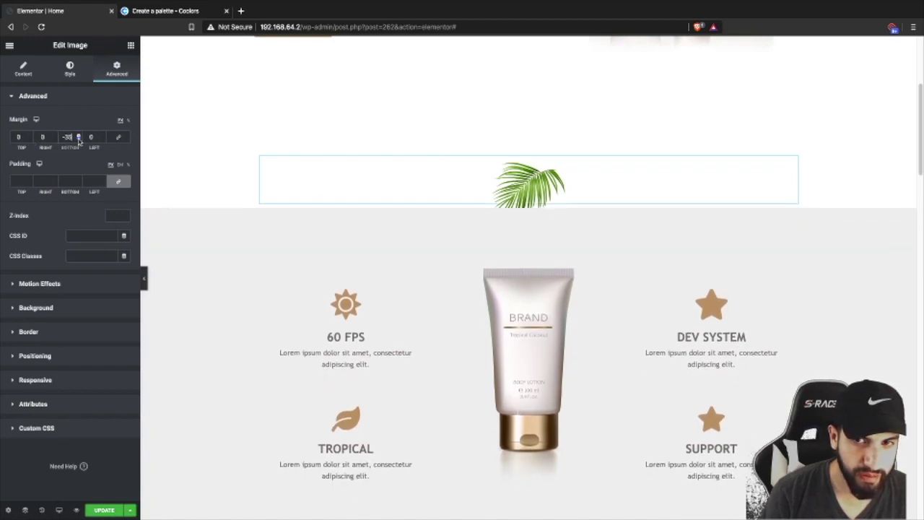
scroll(79, 141, down, 10)
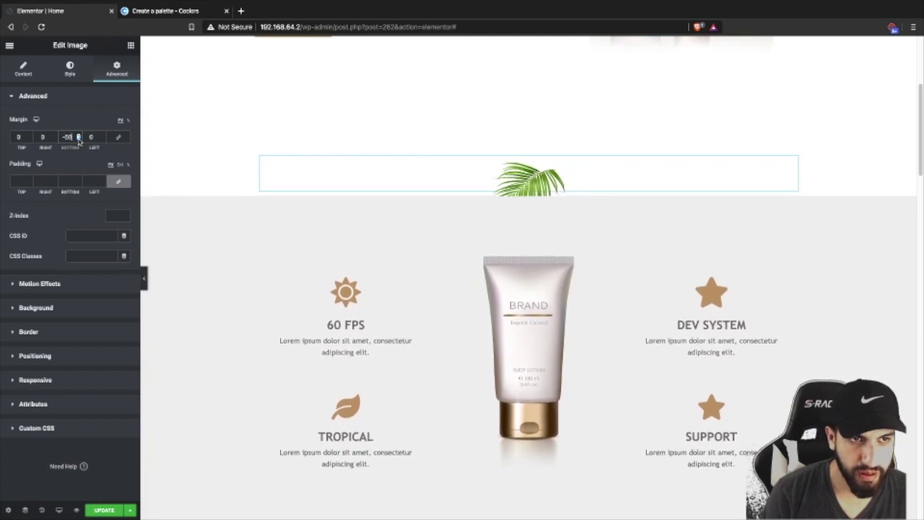
scroll(79, 142, down, 1)
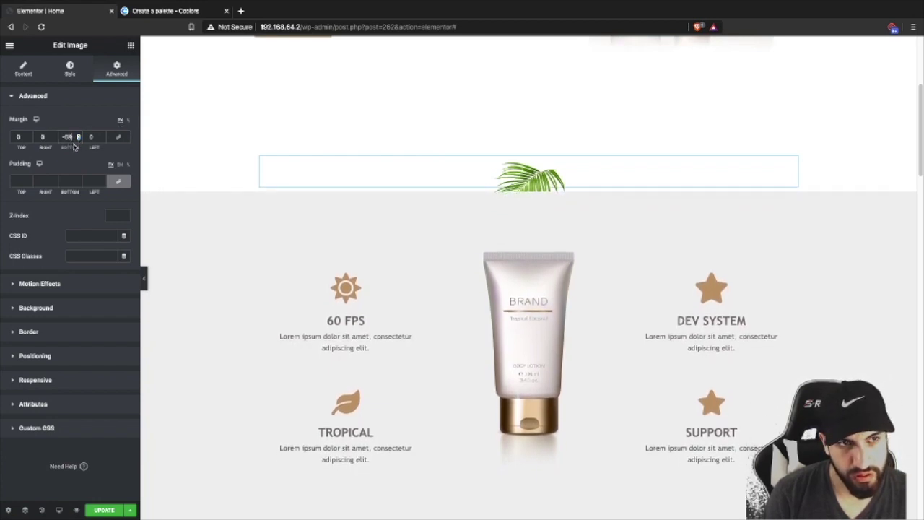
scroll(78, 141, down, 2)
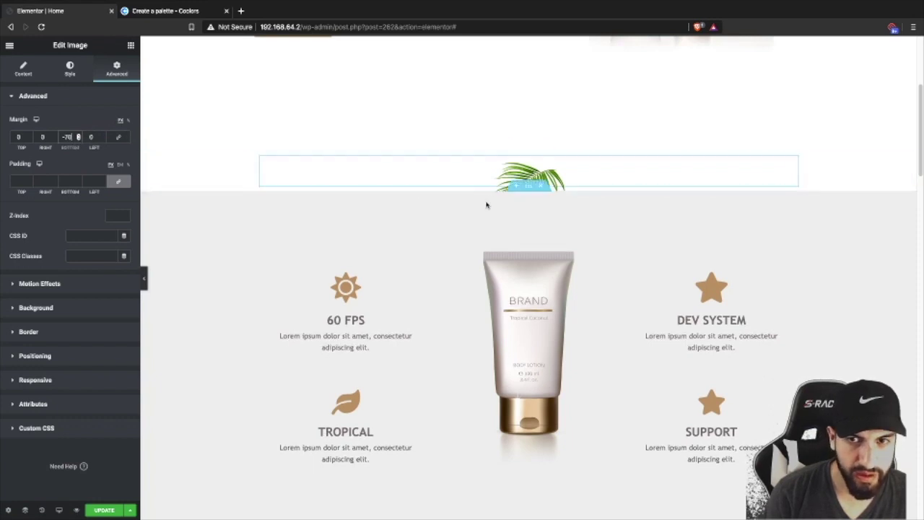
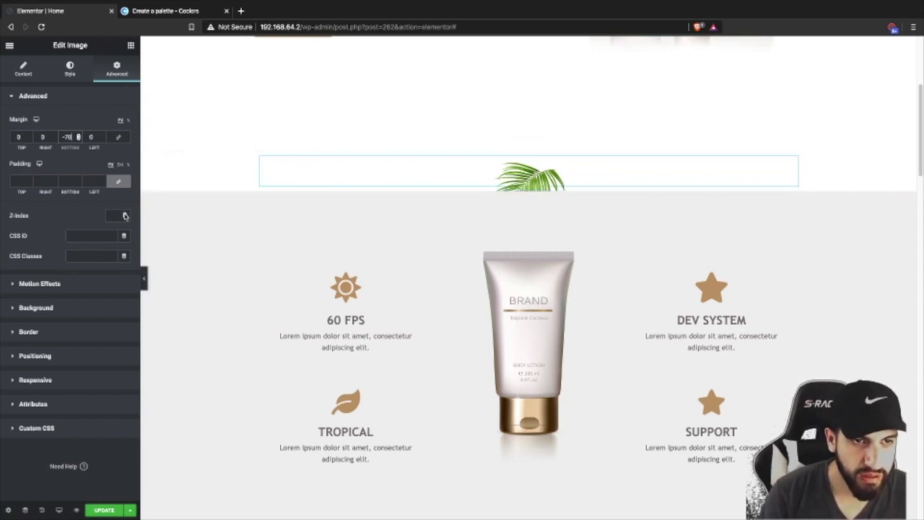
- Raise the palm-leaf image's Z-index so it stacks above the grey features section, then preview
click(125, 214)
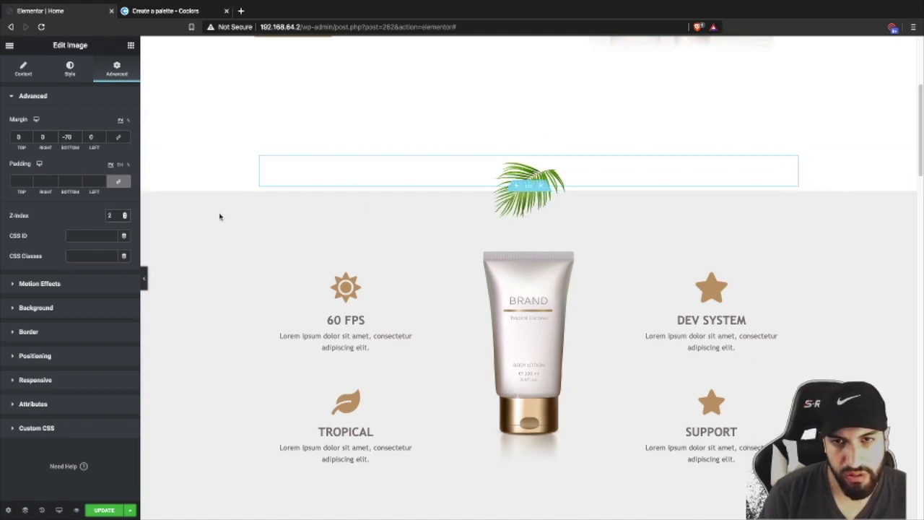
click(144, 274)
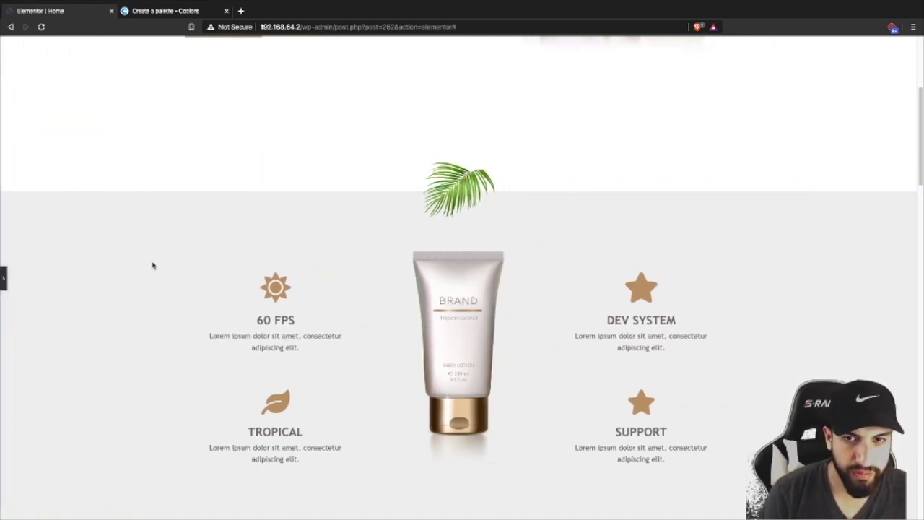
scroll(285, 218, down, 2)
scroll(173, 231, up, 2)
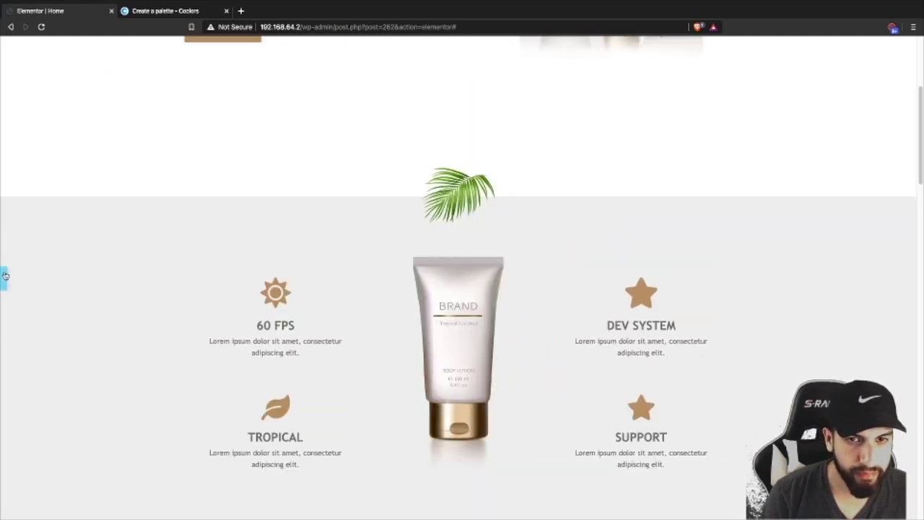
- Widen the palm-leaf image to 17 and lower its bottom margin to -81
click(5, 275)
click(70, 68)
drag(24, 139, 27, 139)
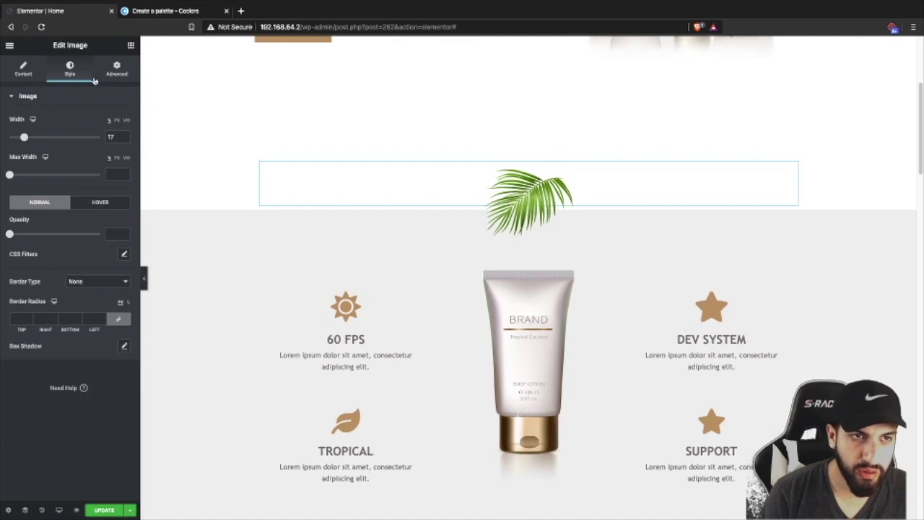
click(117, 69)
key(Down)
key(Down)
key(Down)
key(Down)
key(Down)
key(Down)
key(Down)
key(Down)
key(Down)
key(Down)
key(Down)
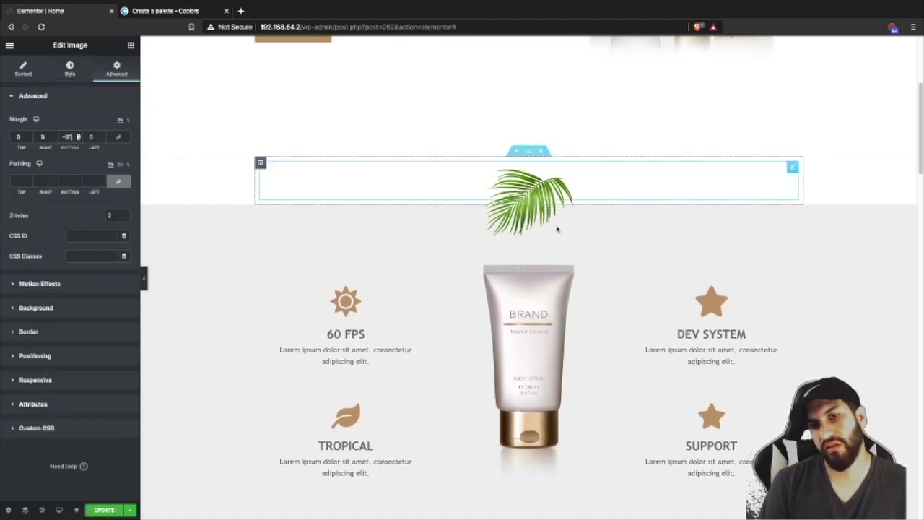
scroll(548, 181, down, 1)
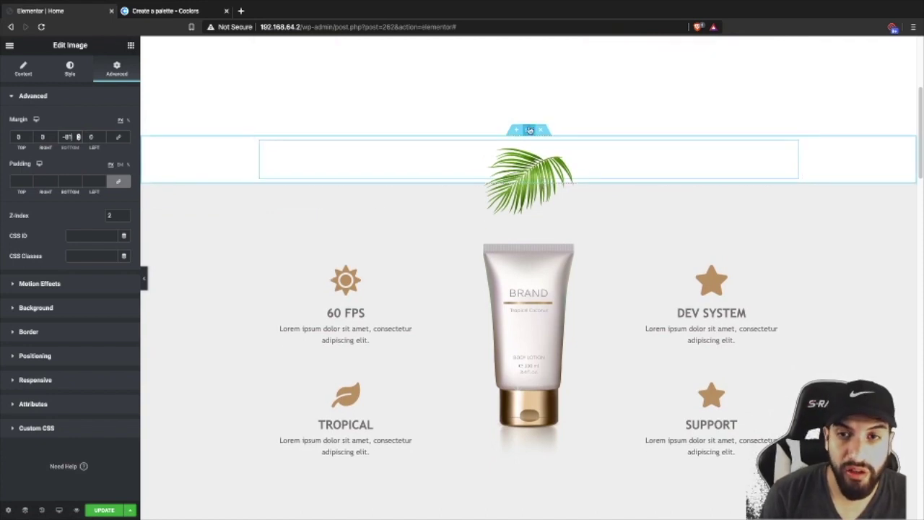
- Copy the palm-leaf section and paste it after the Coco Cream section, then preview it
right_click(529, 130)
click(553, 177)
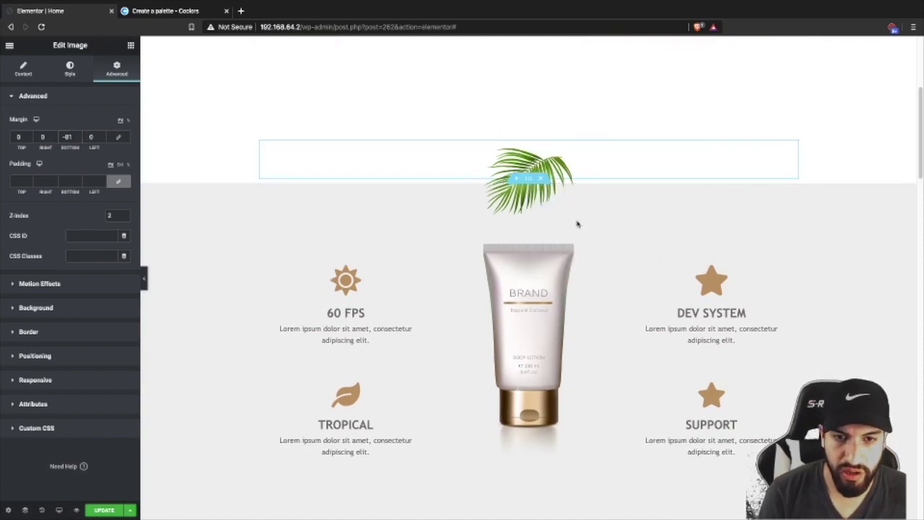
scroll(581, 224, down, 10)
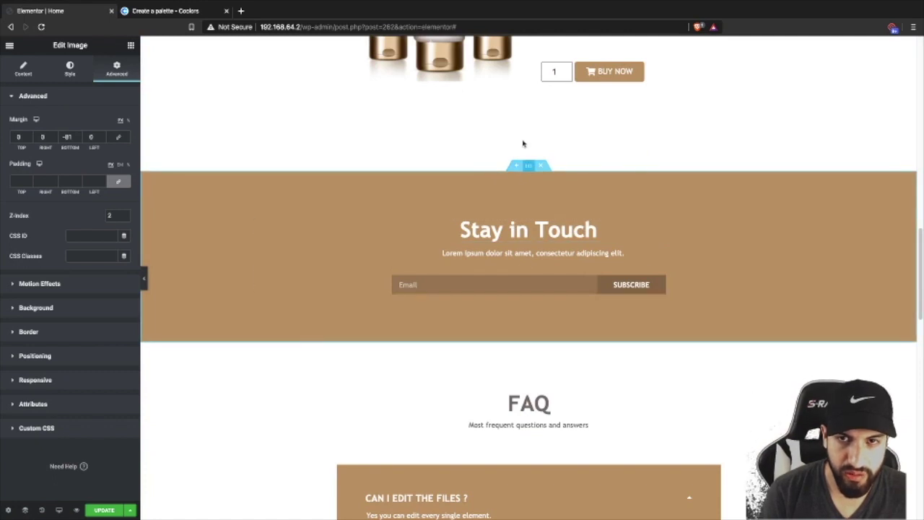
scroll(538, 140, up, 5)
right_click(525, 228)
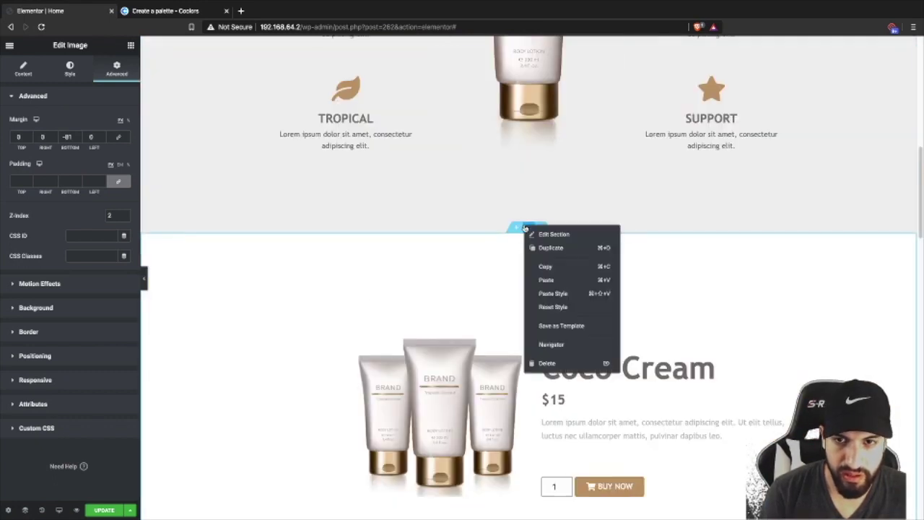
click(543, 279)
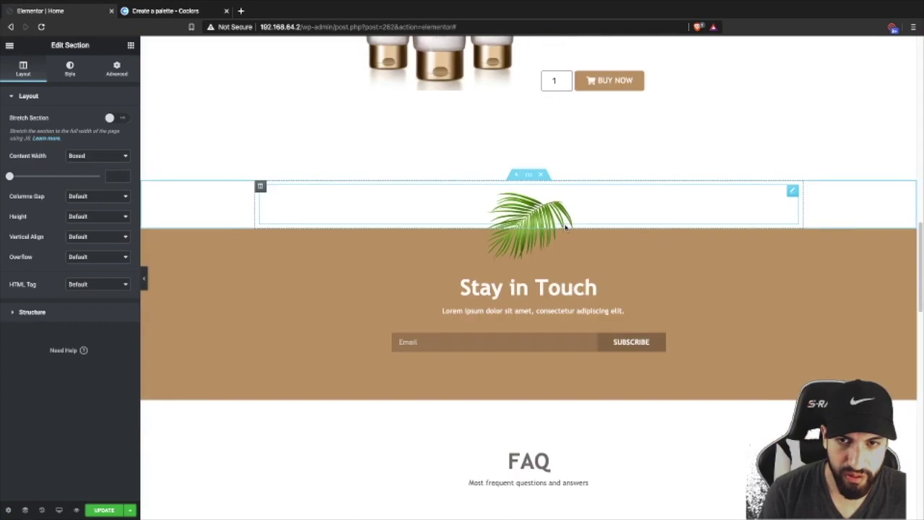
click(143, 279)
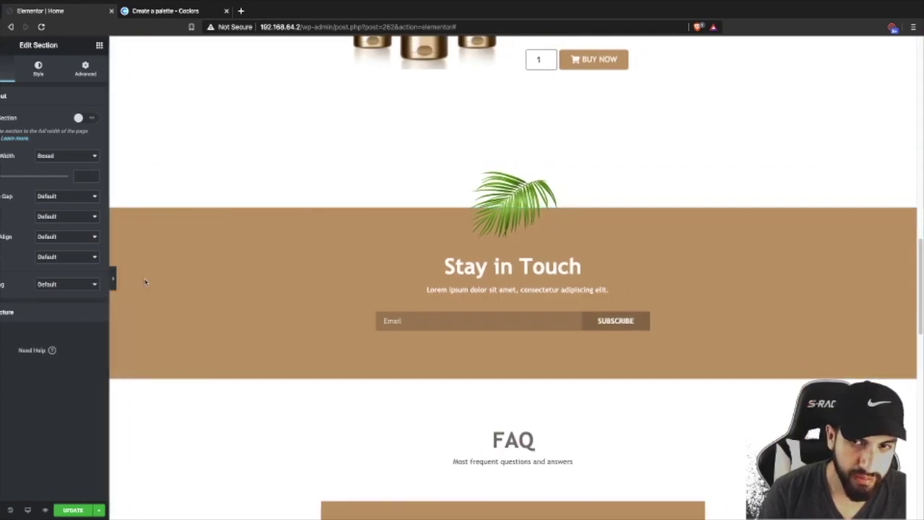
click(3, 278)
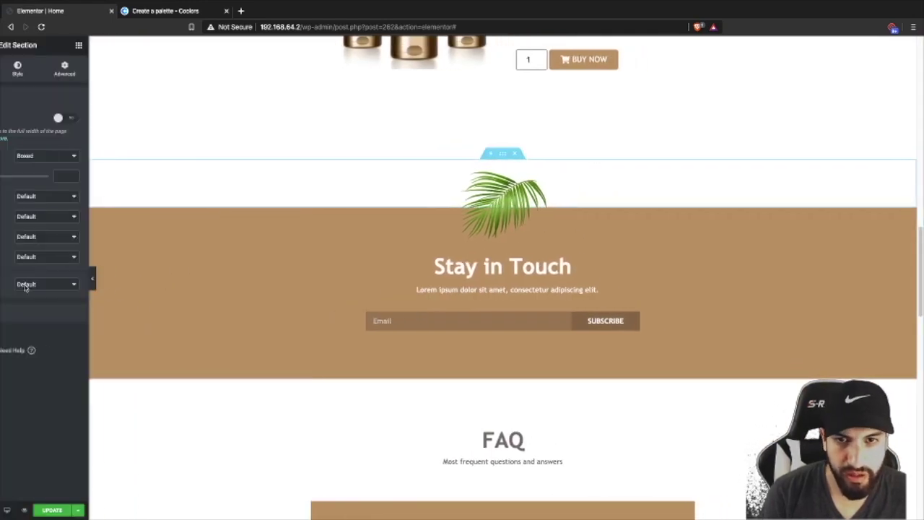
- Paste another palm-leaf section after the testimonials section
scroll(528, 284, down, 3)
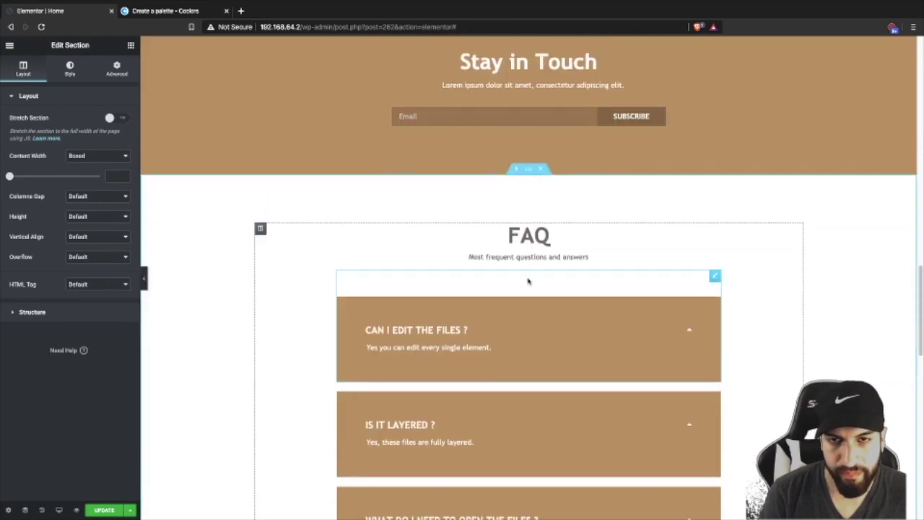
scroll(526, 282, down, 5)
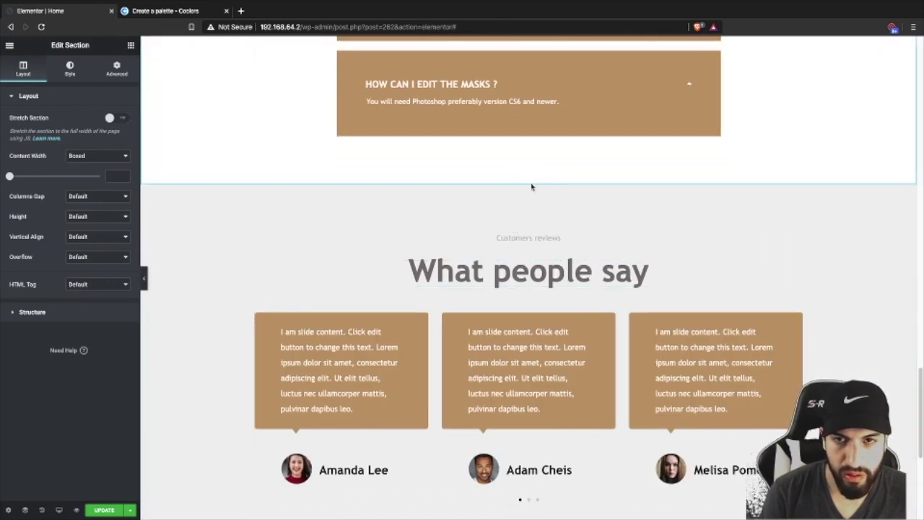
right_click(531, 179)
click(544, 232)
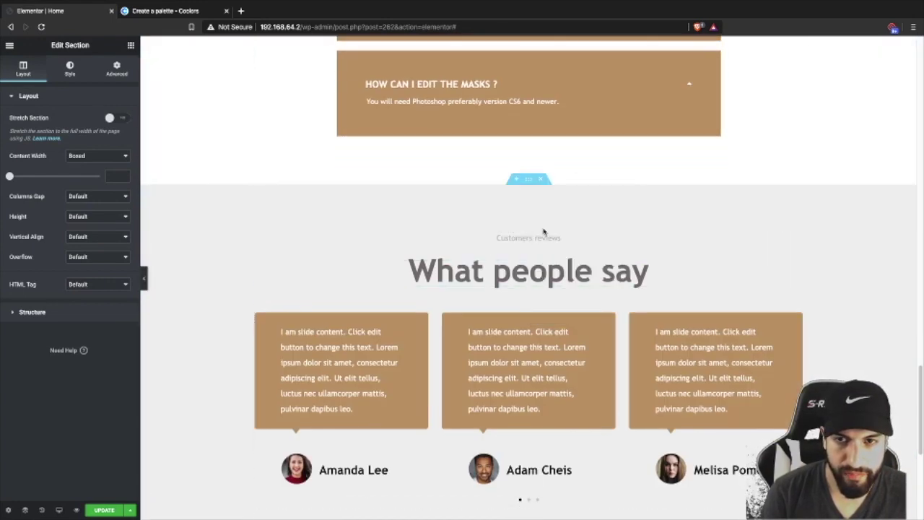
scroll(542, 223, down, 4)
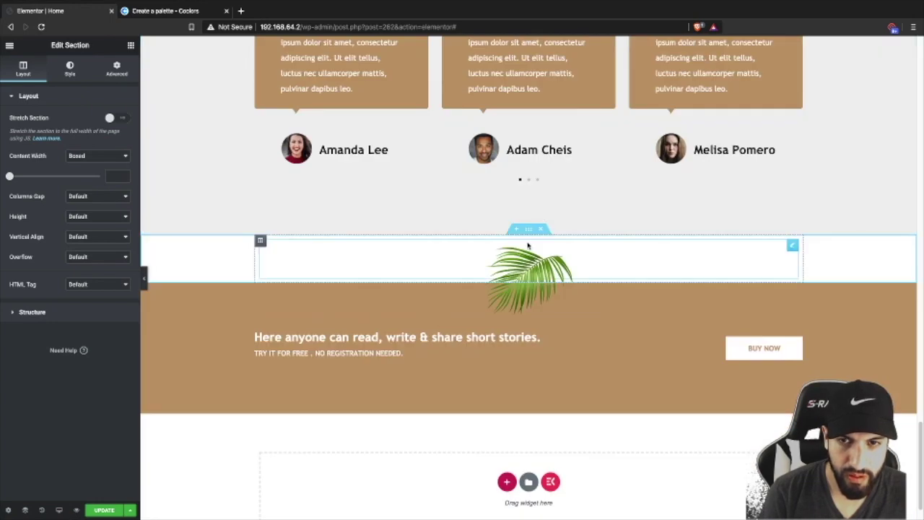
scroll(530, 229, up, 16)
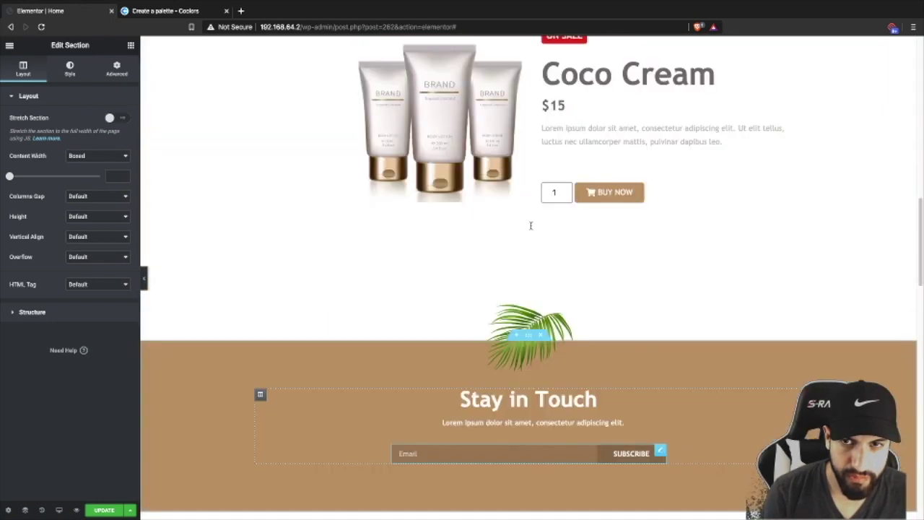
scroll(535, 229, down, 1)
scroll(464, 212, up, 10)
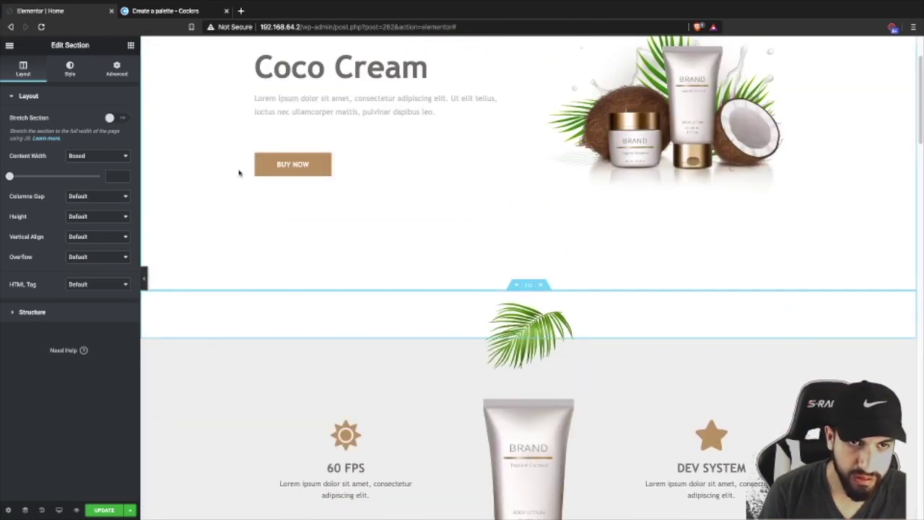
- Give the top divider's palm-leaf image a top margin of about -58
click(118, 72)
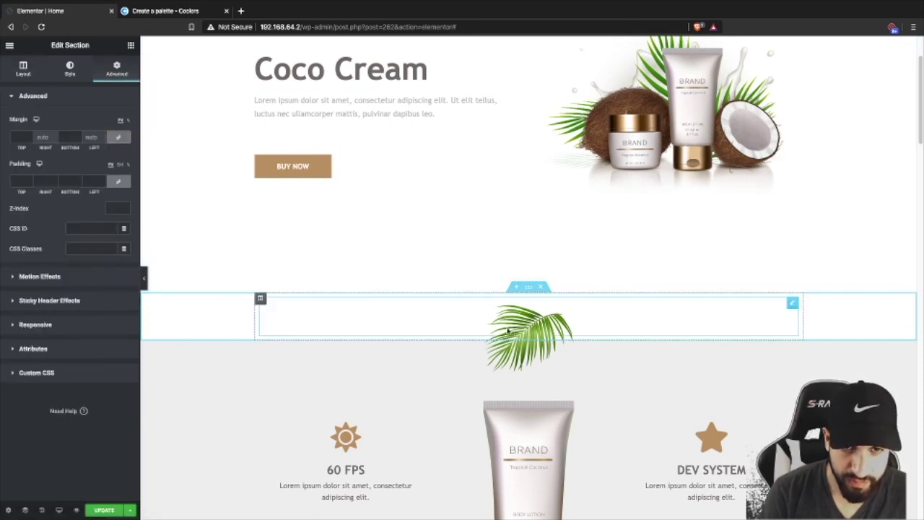
click(659, 329)
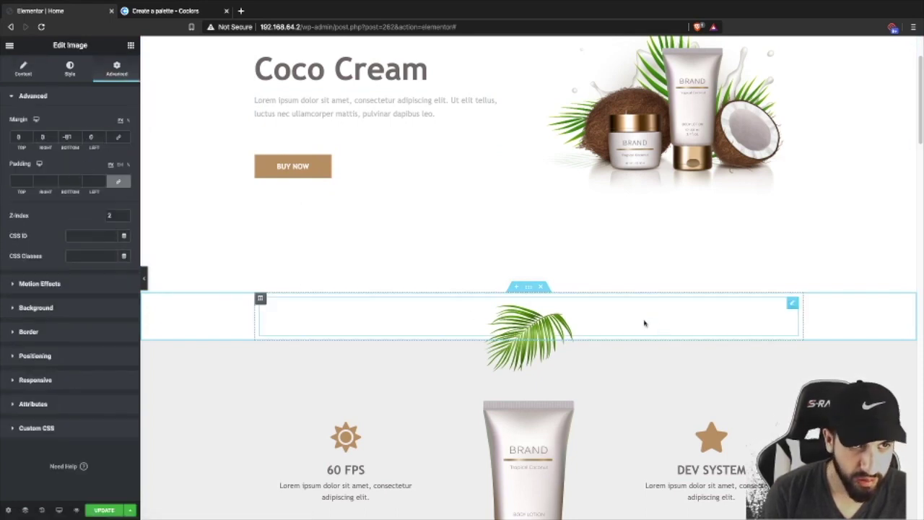
click(31, 140)
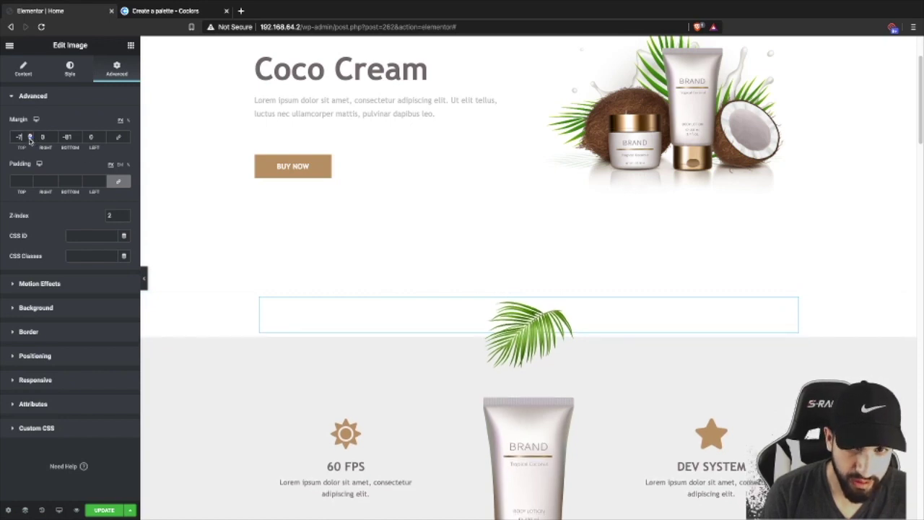
drag(30, 140, 30, 139)
click(29, 139)
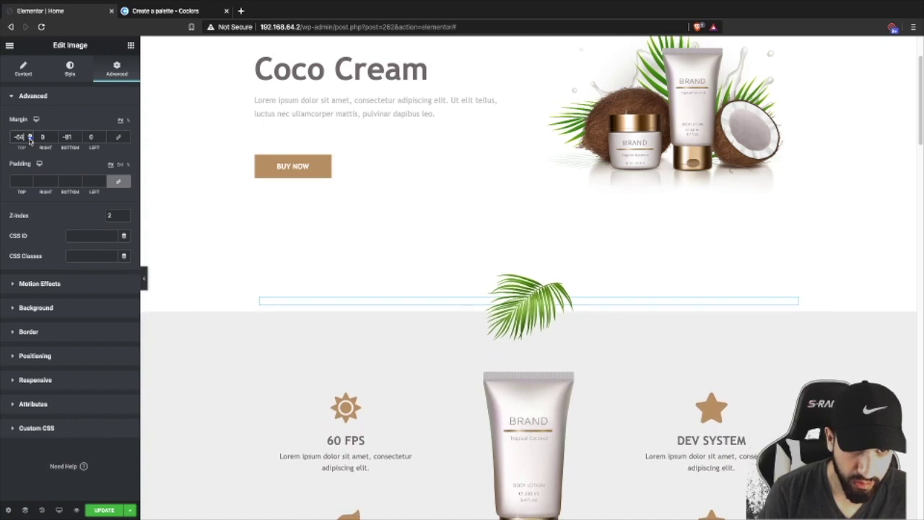
click(29, 135)
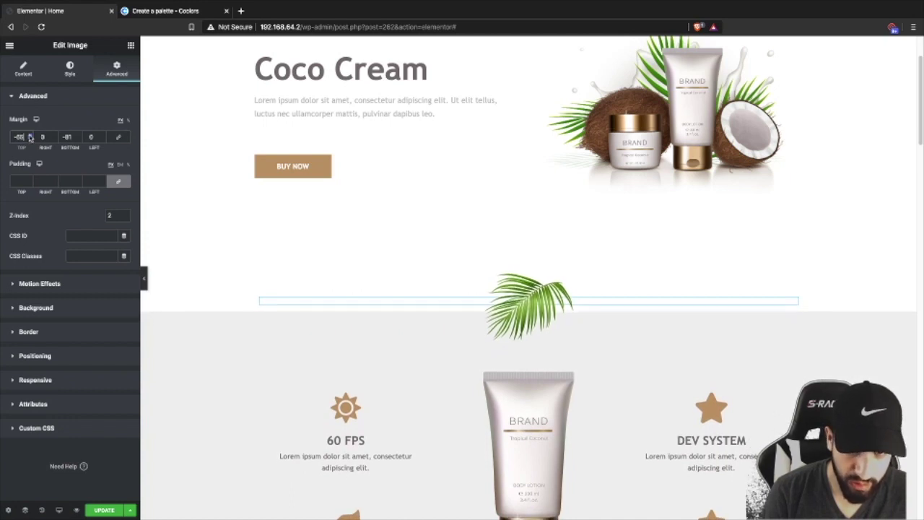
scroll(468, 262, down, 4)
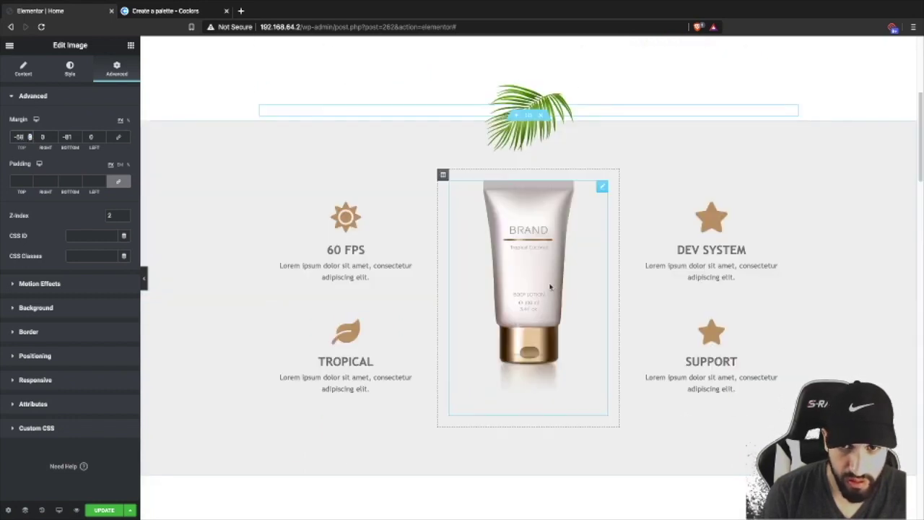
scroll(584, 150, up, 1)
- Copy that leaf's style and paste it onto the leaf above Stay in Touch, then preview
right_click(599, 119)
click(621, 160)
scroll(559, 290, down, 3)
scroll(570, 303, down, 5)
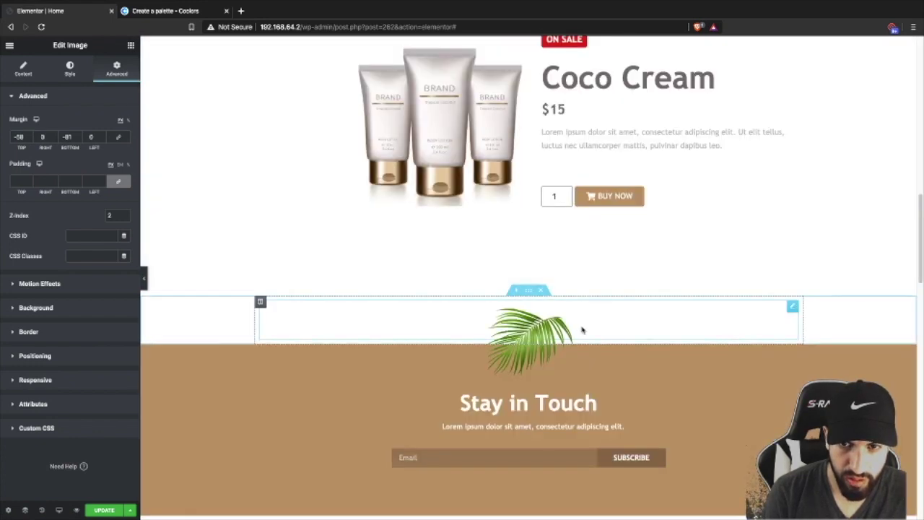
right_click(584, 328)
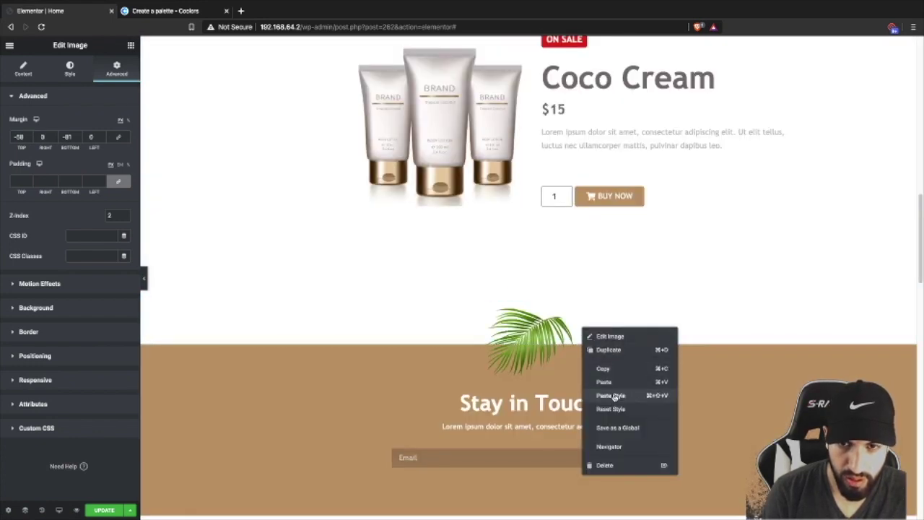
click(614, 396)
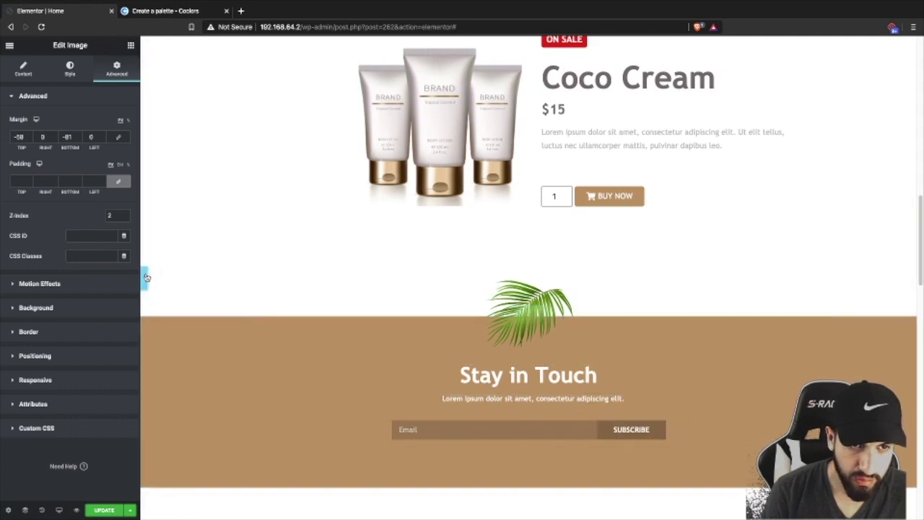
click(145, 277)
click(3, 277)
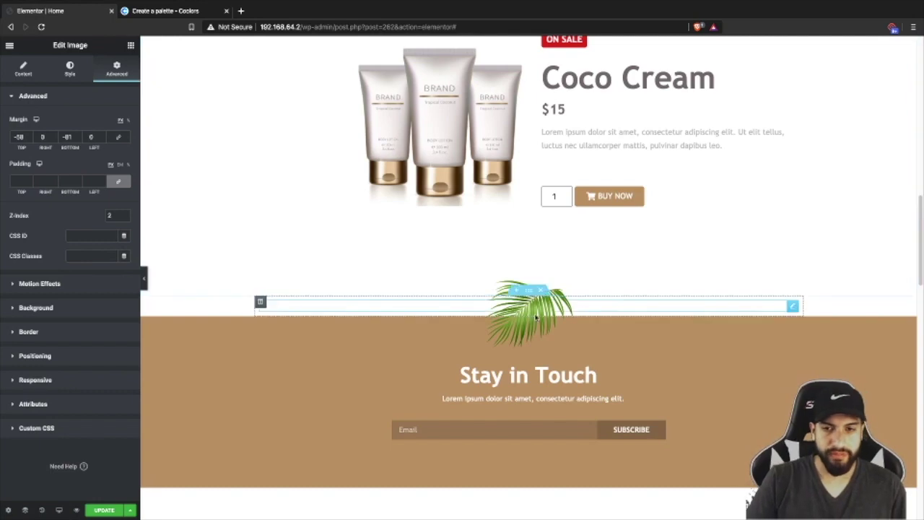
- Paste the copied style onto the palm leaf above the short-stories banner and preview it
scroll(260, 277, down, 3)
scroll(441, 273, down, 6)
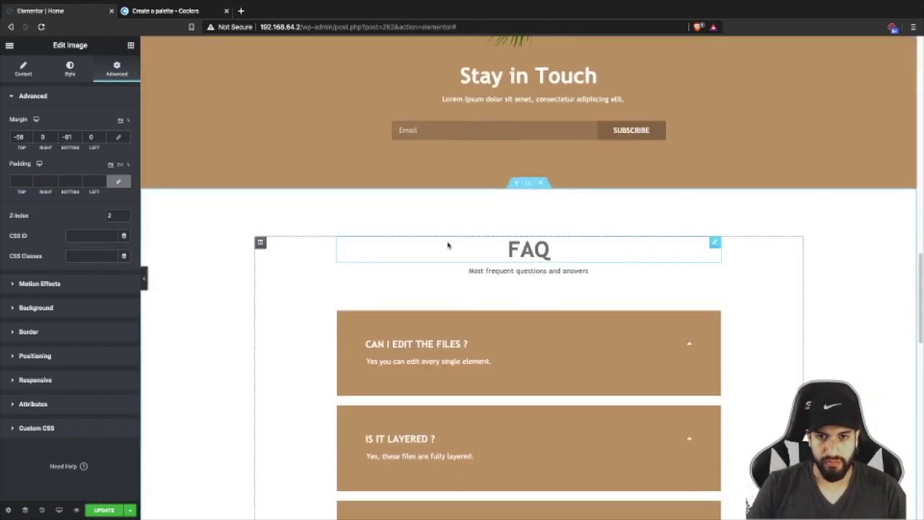
scroll(461, 217, down, 8)
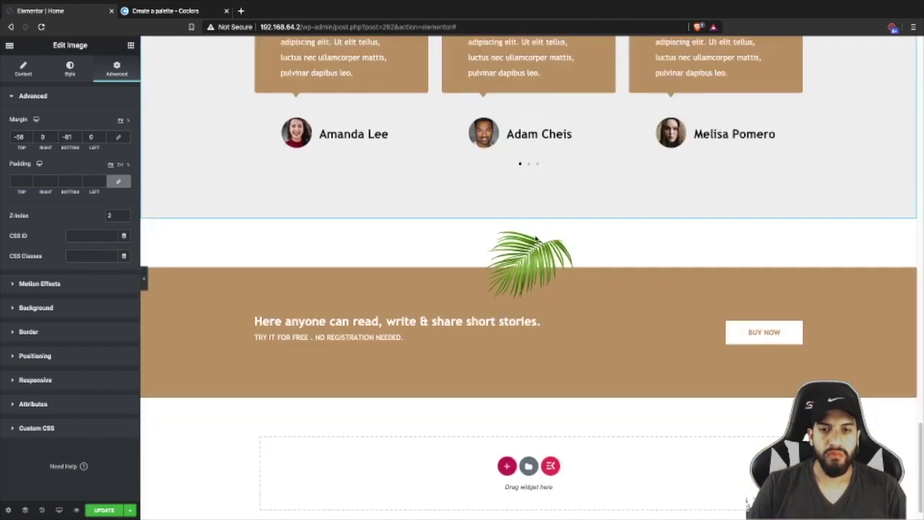
right_click(440, 222)
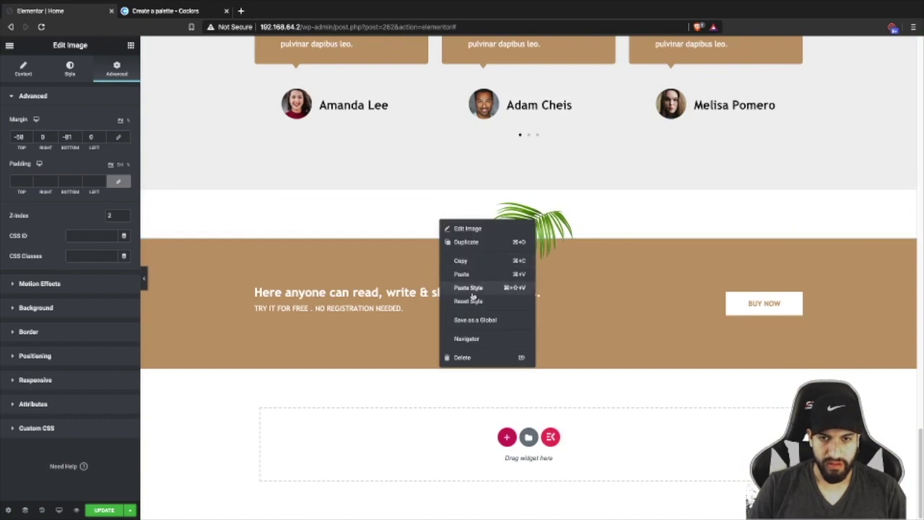
click(471, 291)
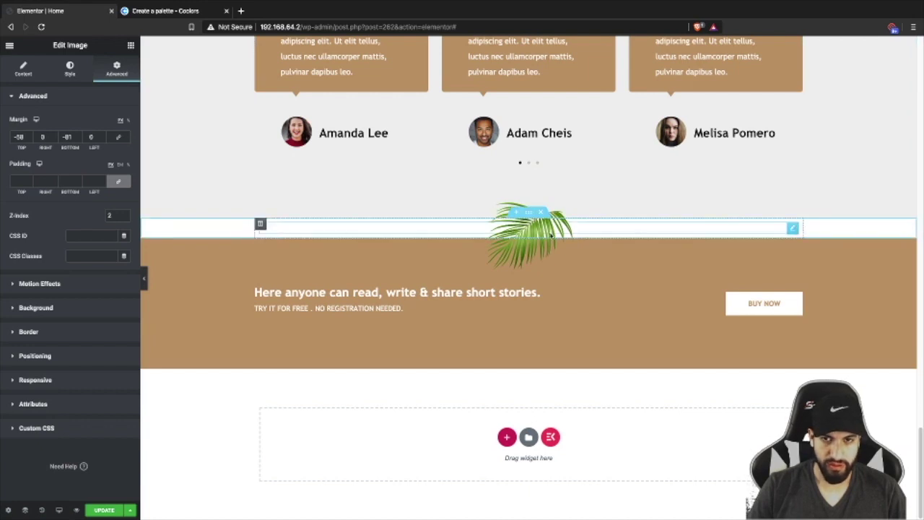
click(146, 280)
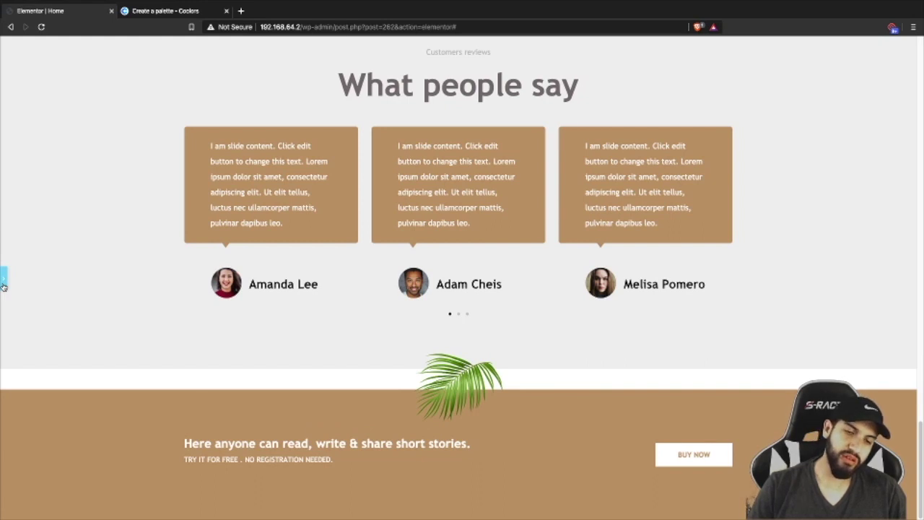
click(4, 282)
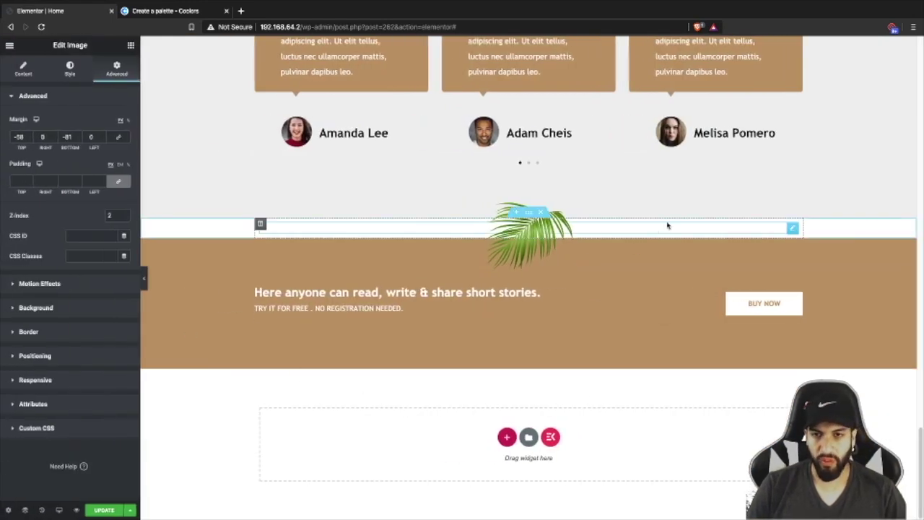
- Give the palm-leaf strip section a classic #EFEFEF background, then preview the page
click(256, 186)
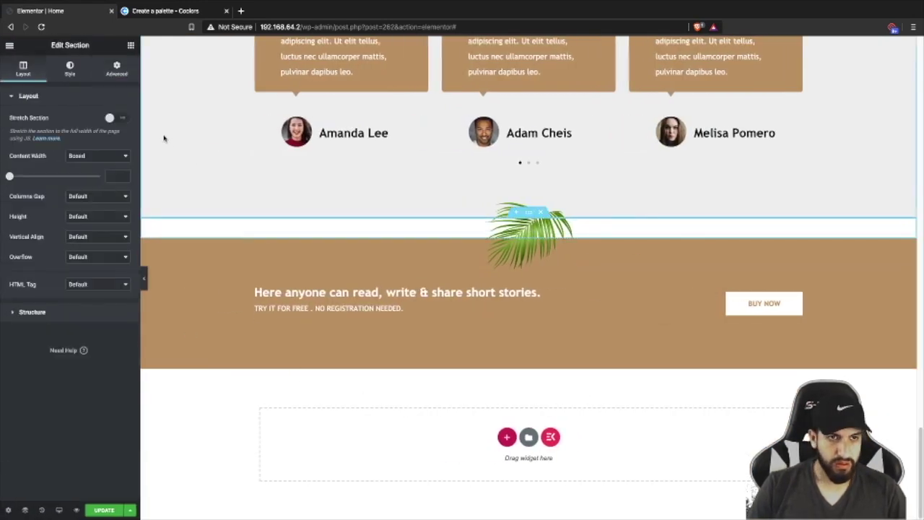
scroll(418, 153, up, 2)
scroll(557, 232, down, 2)
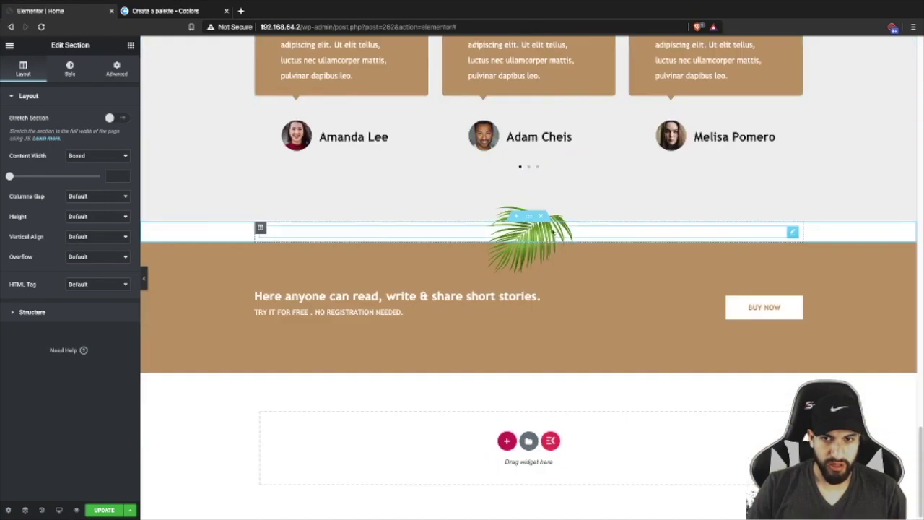
click(119, 71)
click(78, 72)
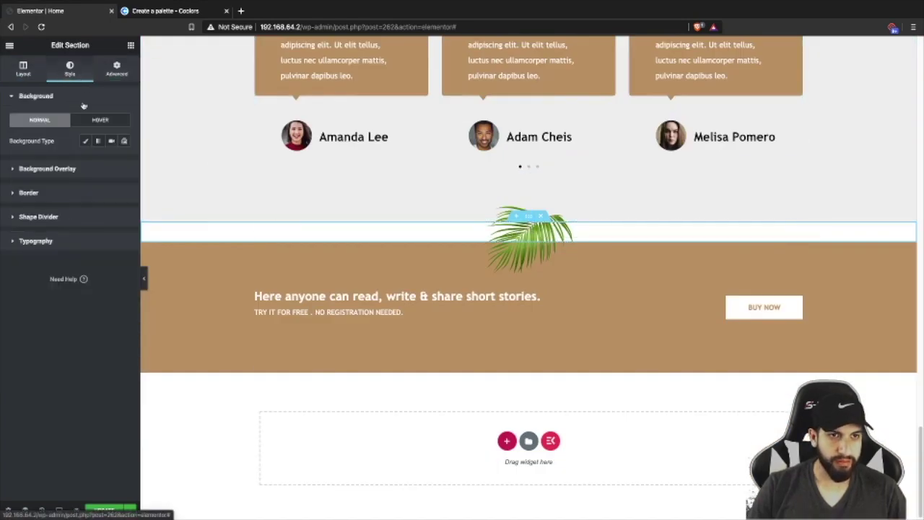
click(86, 144)
click(109, 161)
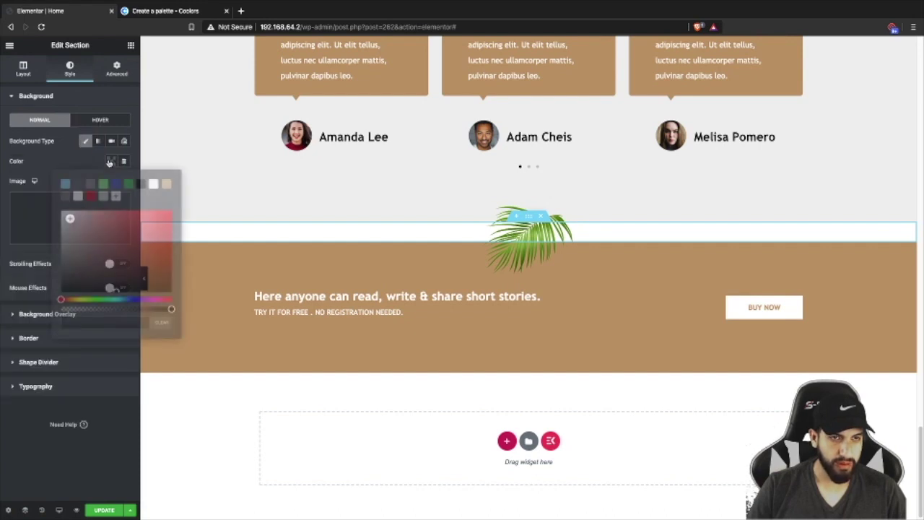
click(78, 196)
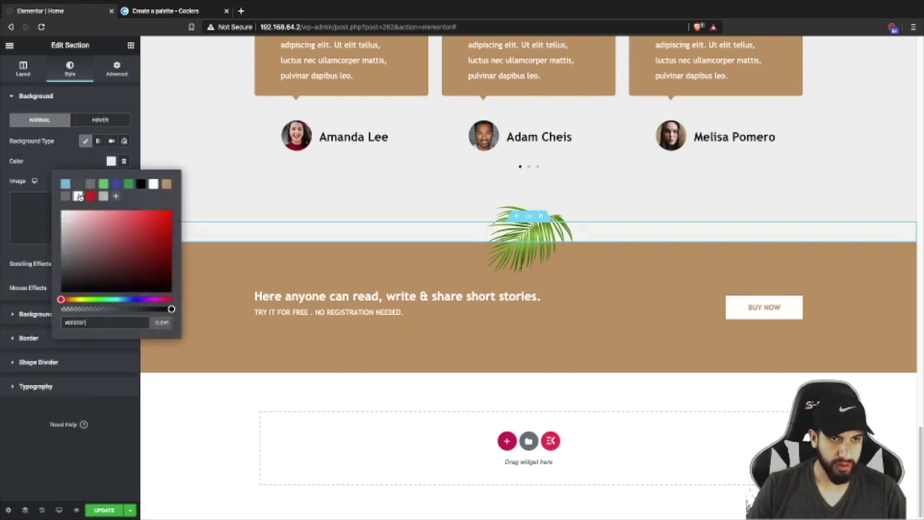
click(163, 208)
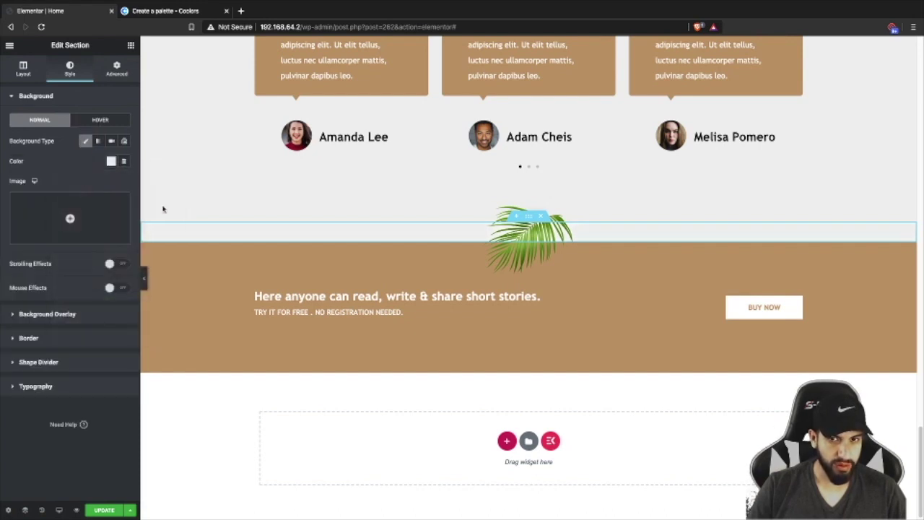
click(144, 278)
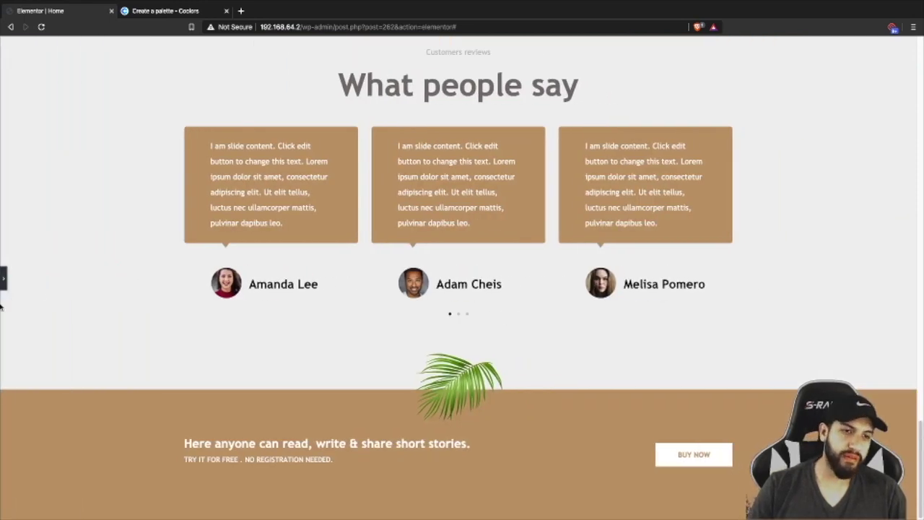
click(3, 277)
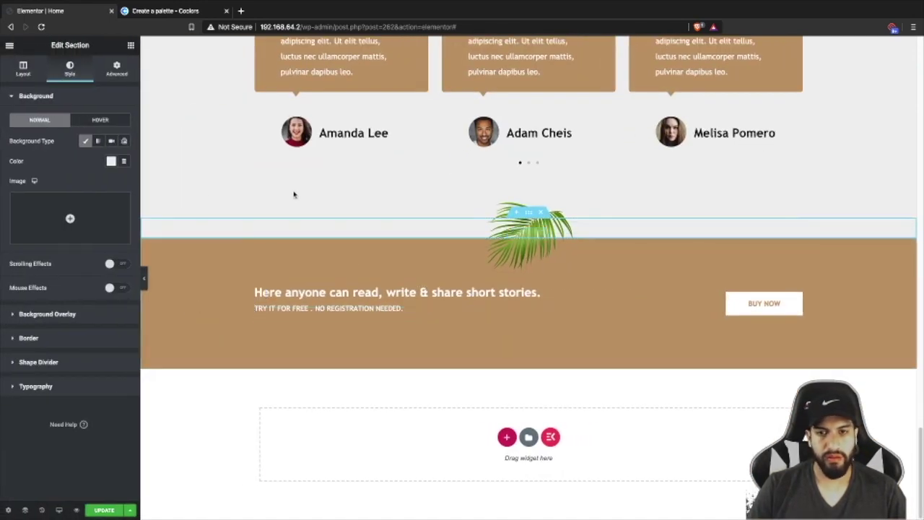
- Set the banner palm leaf's bottom margin to -98 and its top margin to about -41
click(124, 77)
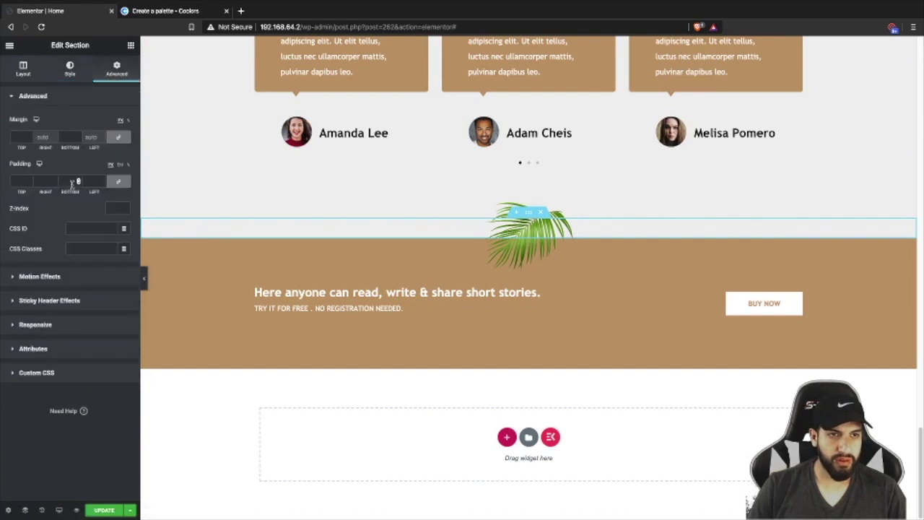
click(502, 235)
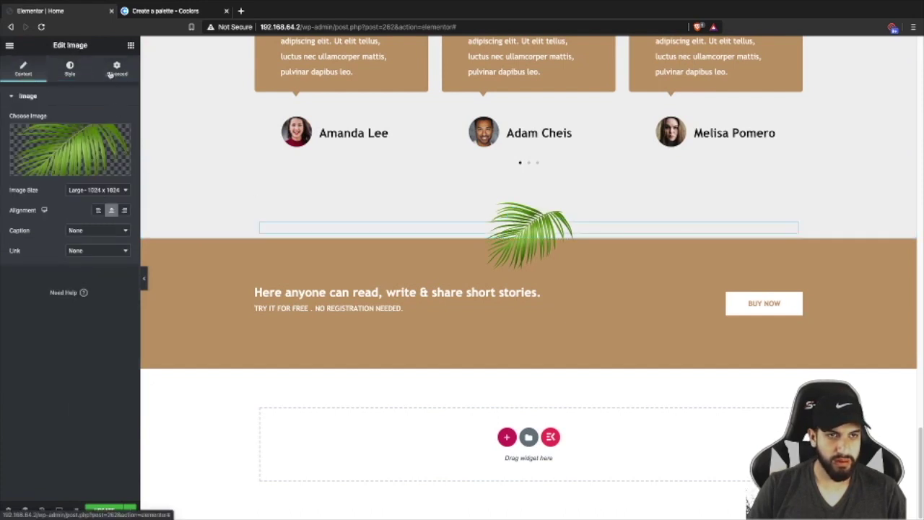
click(117, 69)
click(79, 139)
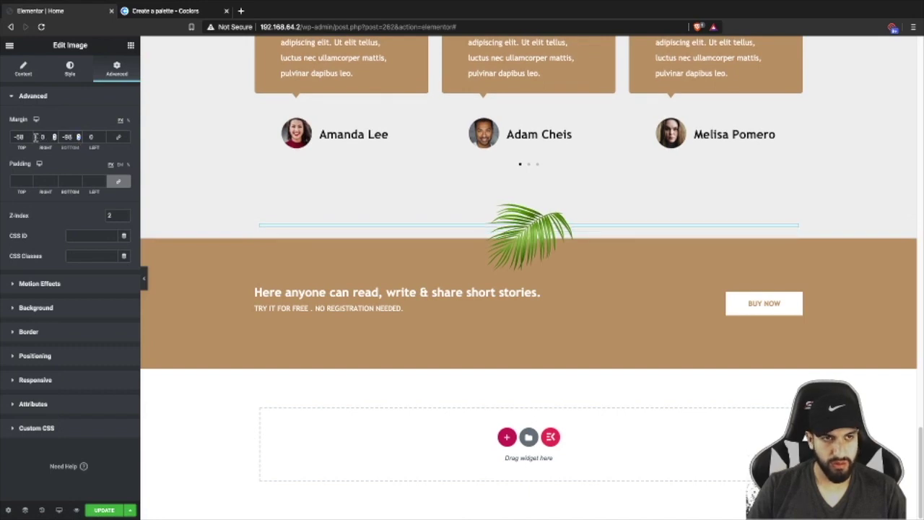
click(29, 140)
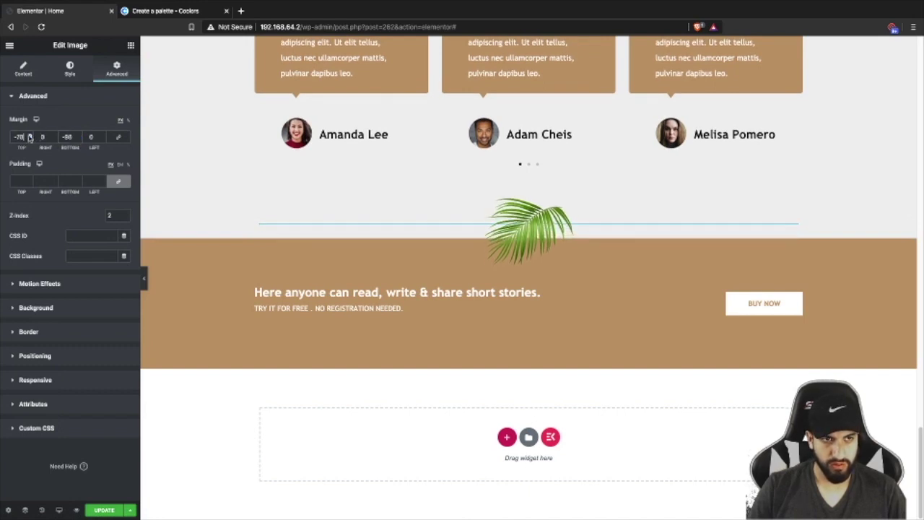
drag(30, 136, 30, 136)
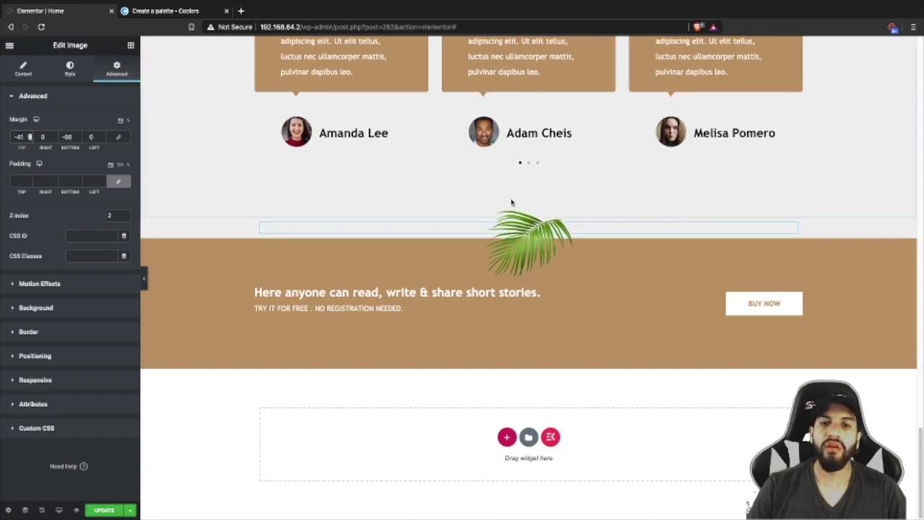
scroll(539, 204, up, 4)
scroll(539, 204, down, 3)
scroll(552, 202, up, 6)
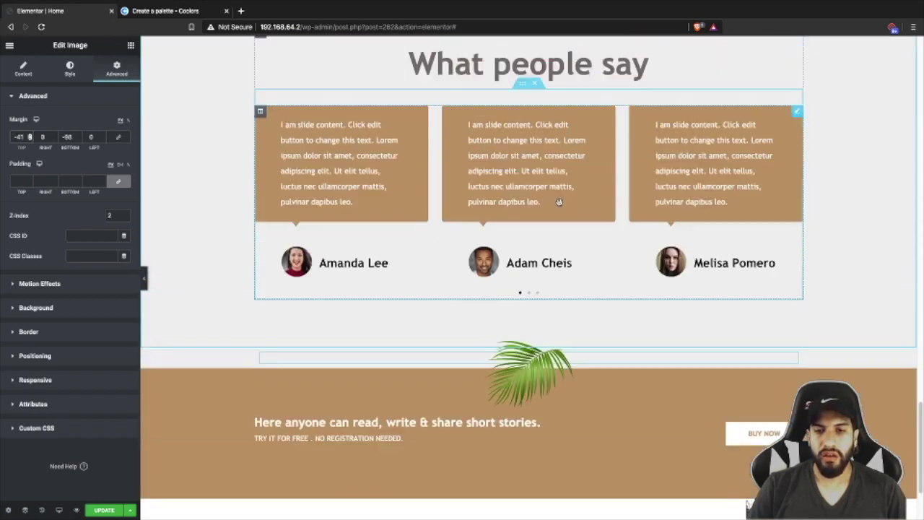
scroll(561, 205, up, 10)
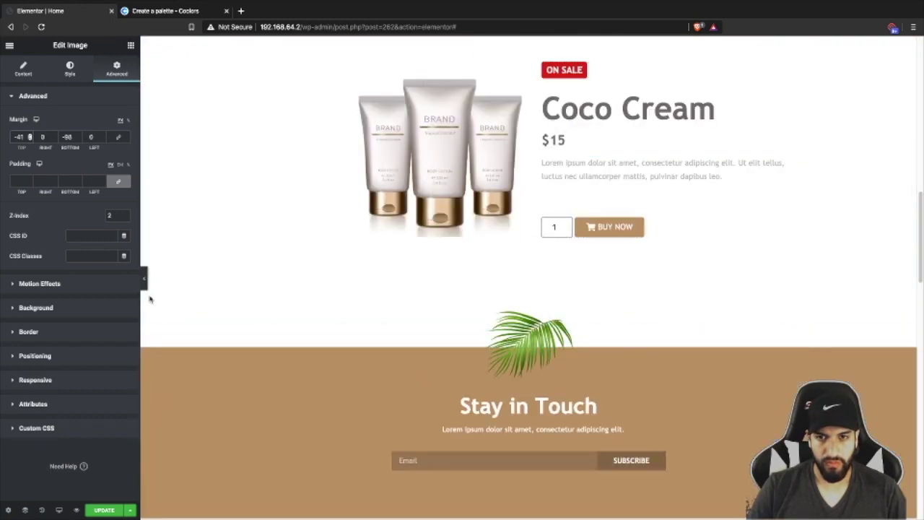
click(145, 282)
scroll(322, 258, down, 6)
scroll(394, 258, down, 7)
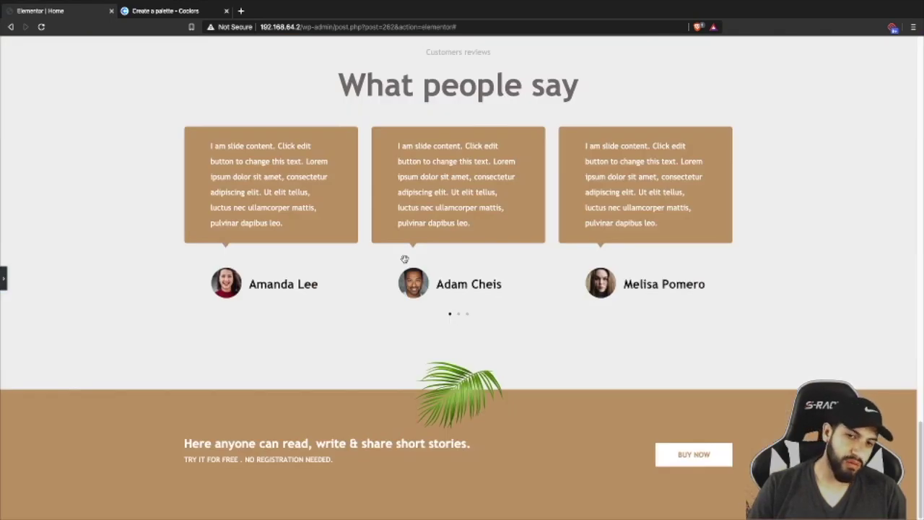
scroll(406, 259, up, 2)
scroll(408, 263, down, 2)
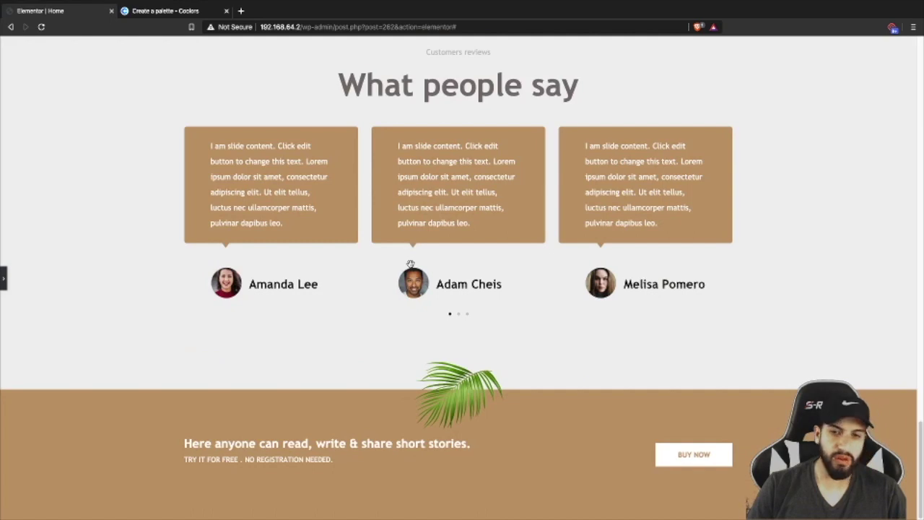
scroll(410, 262, up, 8)
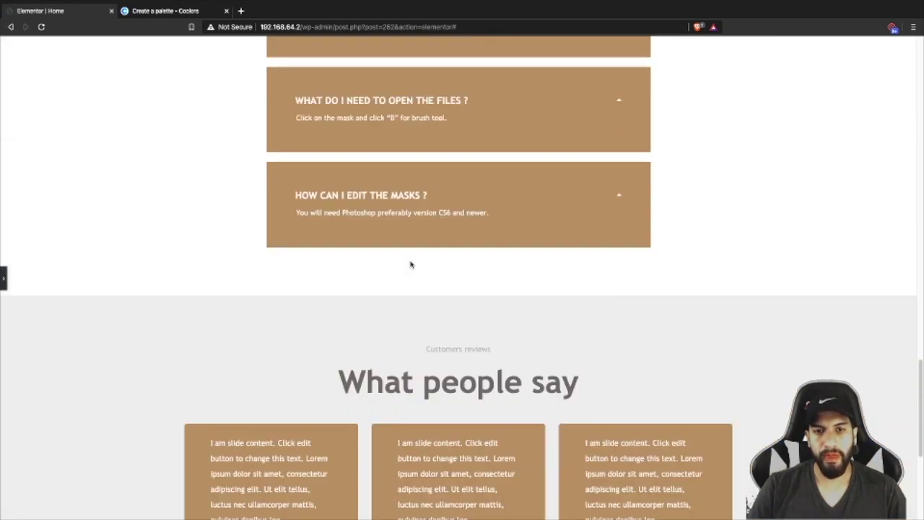
scroll(411, 264, up, 12)
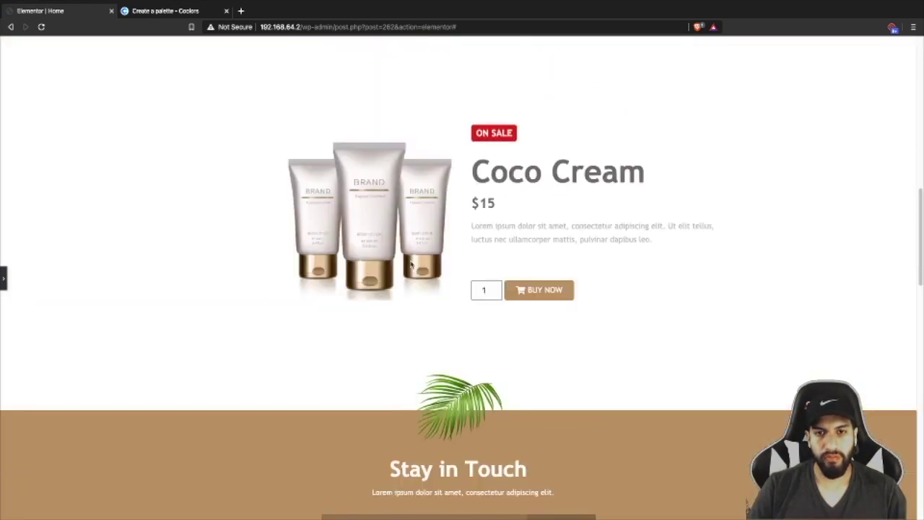
scroll(411, 265, up, 8)
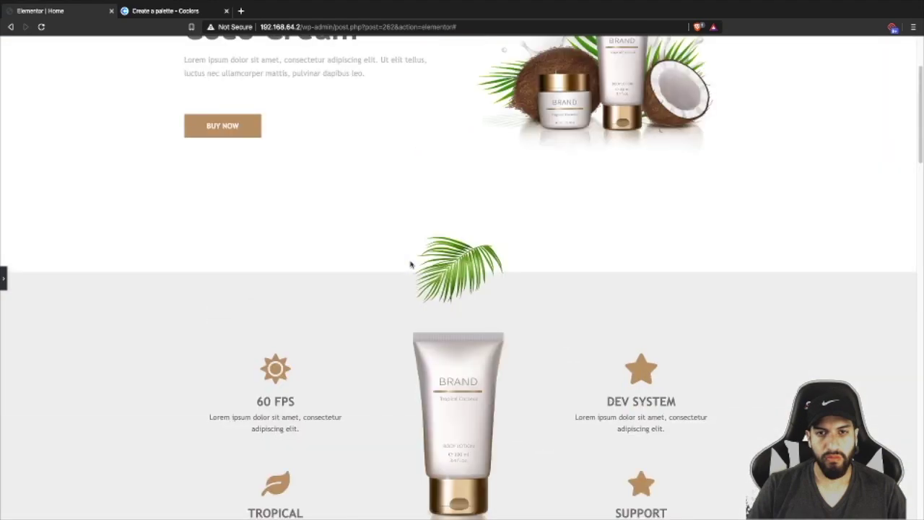
scroll(410, 263, down, 6)
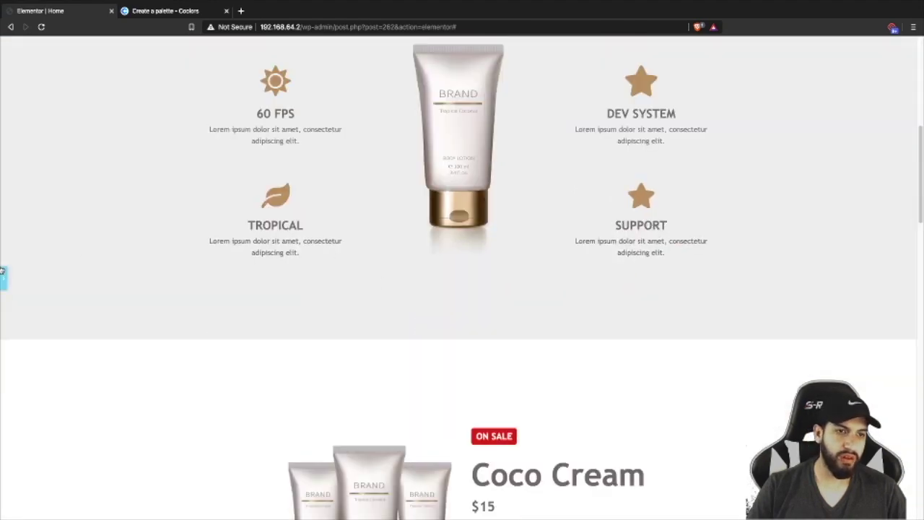
click(3, 276)
- Paste the copied palm-leaf image into the product column just above the Coco Cream heading
scroll(625, 268, down, 7)
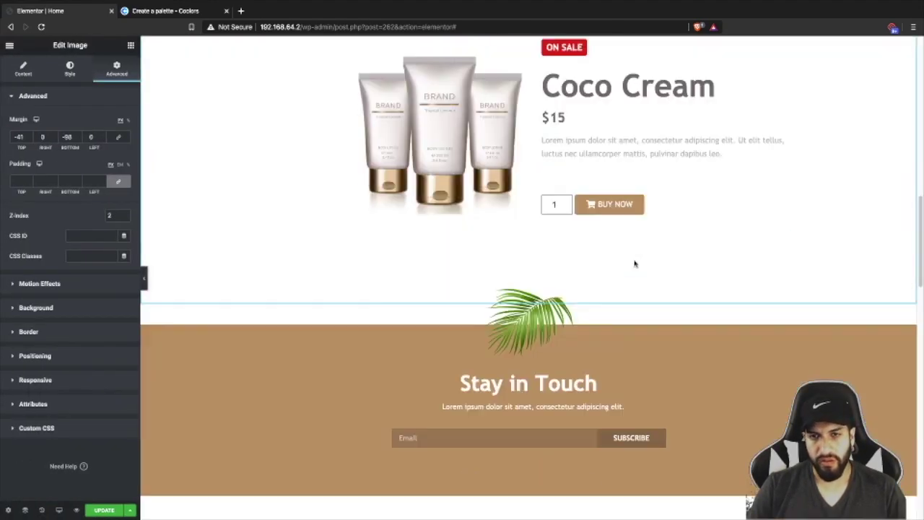
scroll(615, 254, down, 10)
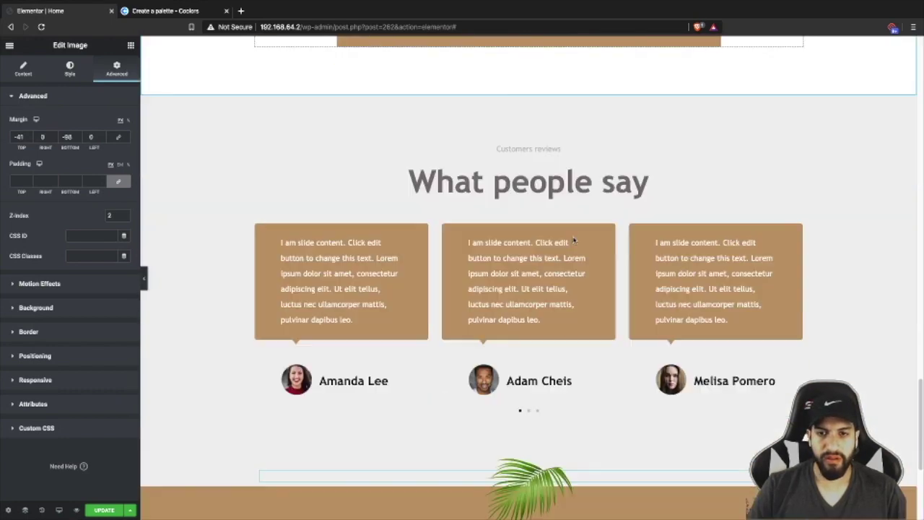
scroll(635, 279, up, 12)
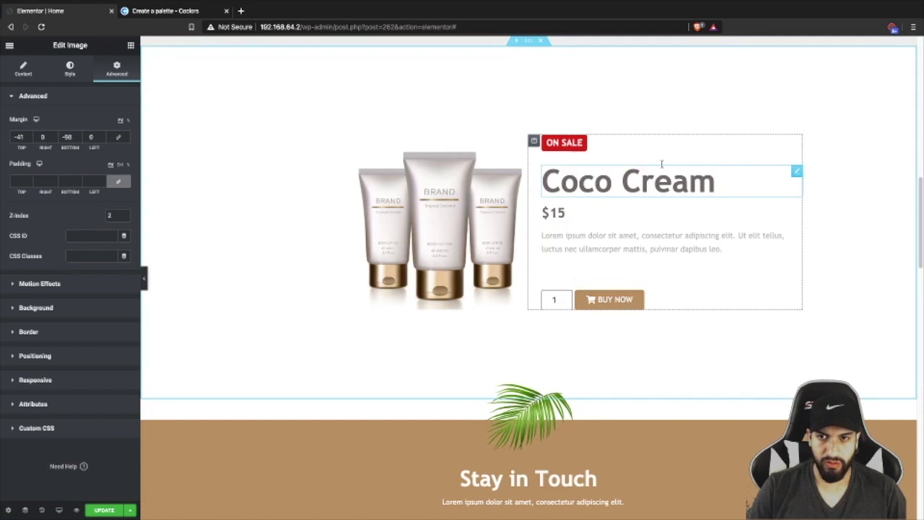
right_click(609, 408)
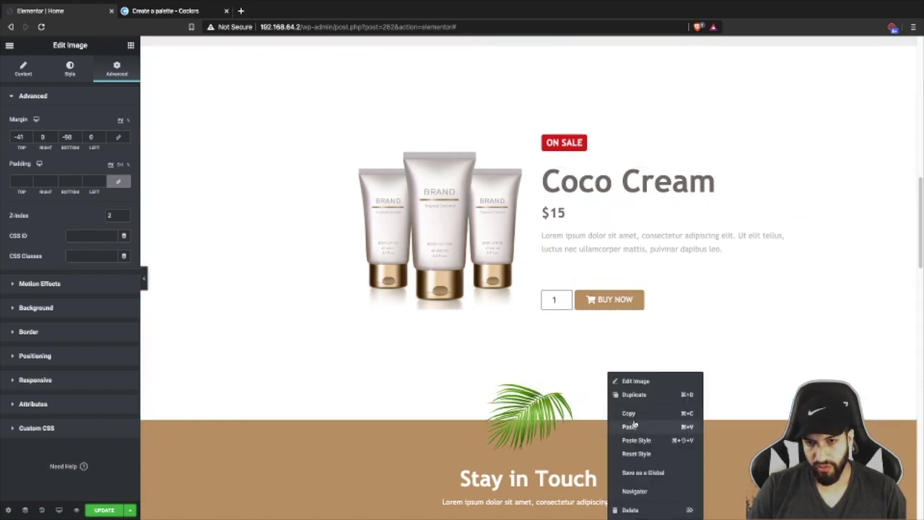
right_click(646, 187)
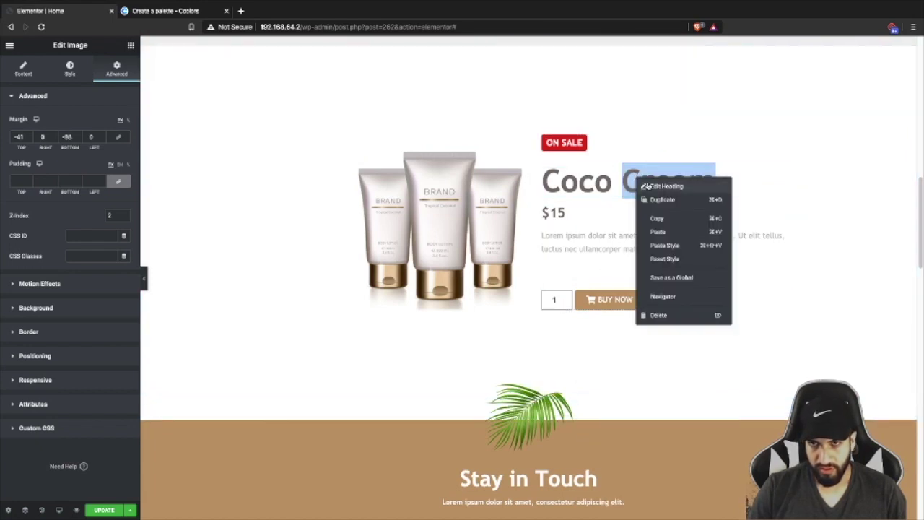
right_click(583, 149)
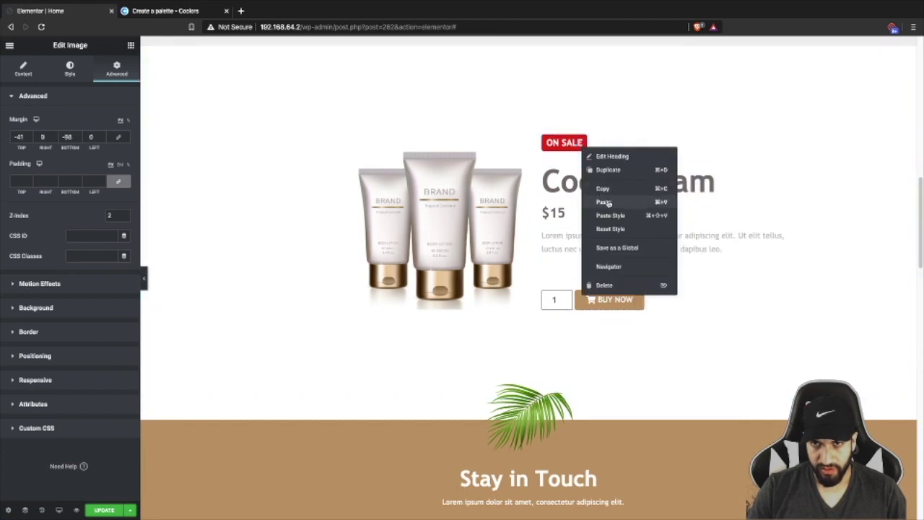
click(603, 202)
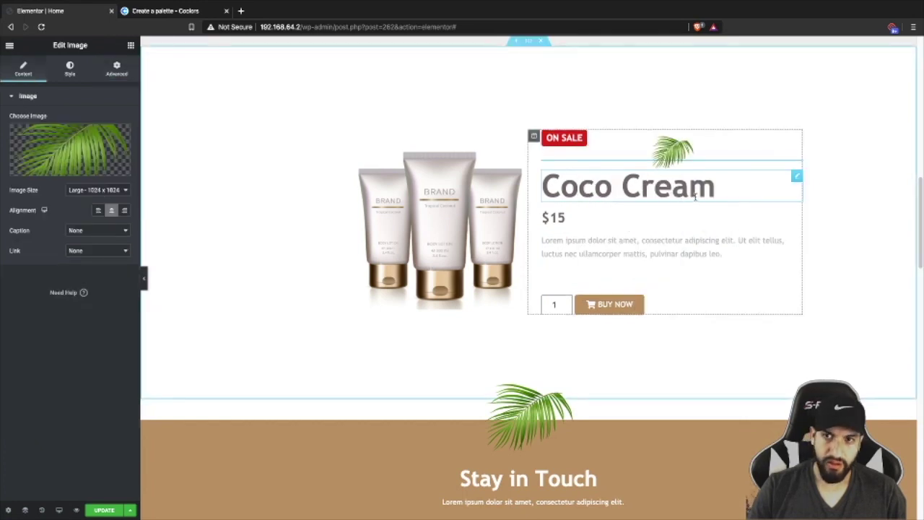
- Set the Coco Cream palm leaf's margins to top 0, bottom -58 and left 200 px
click(69, 70)
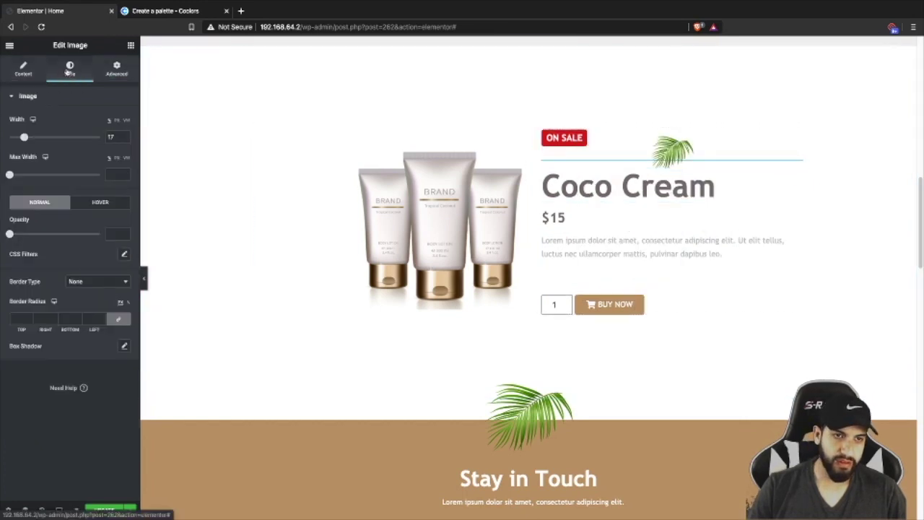
click(116, 69)
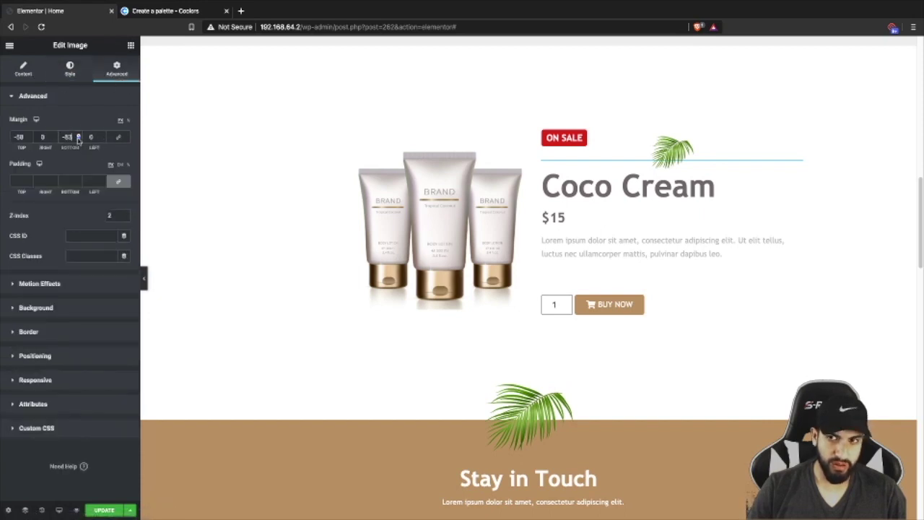
scroll(29, 139, down, 15)
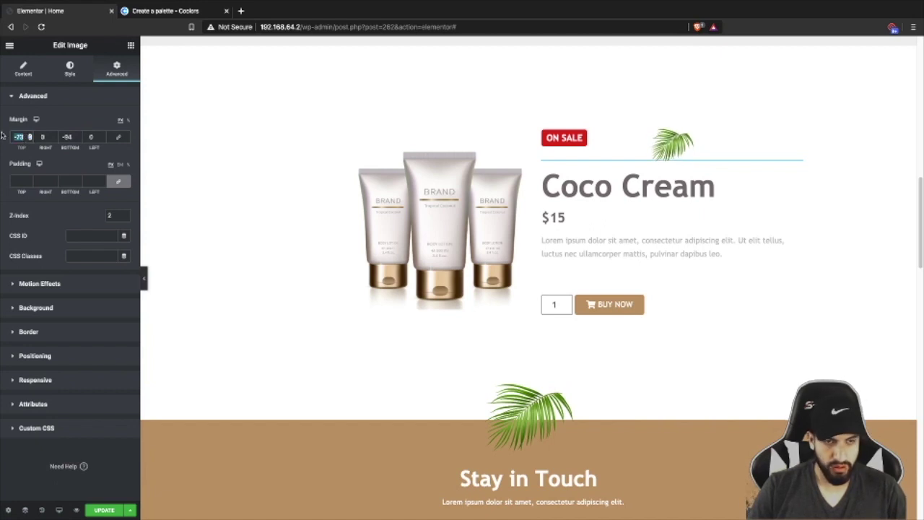
text(0)
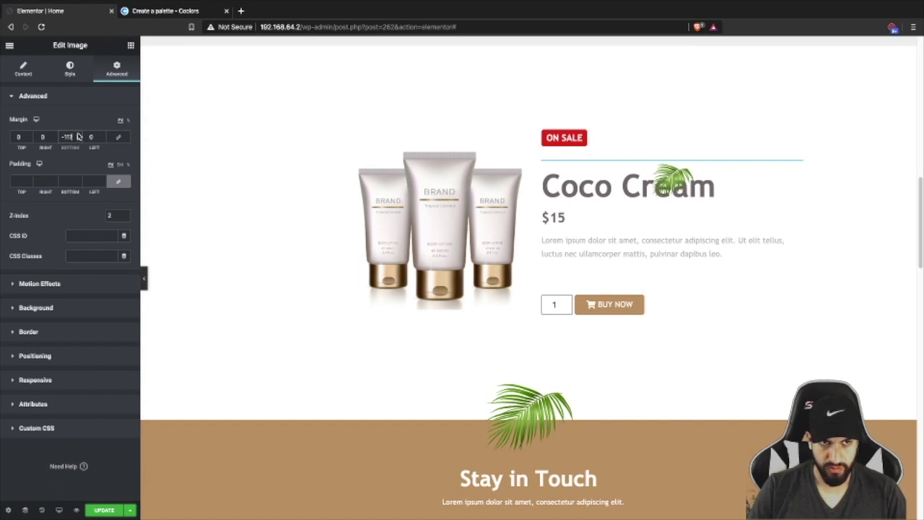
scroll(78, 136, up, 4)
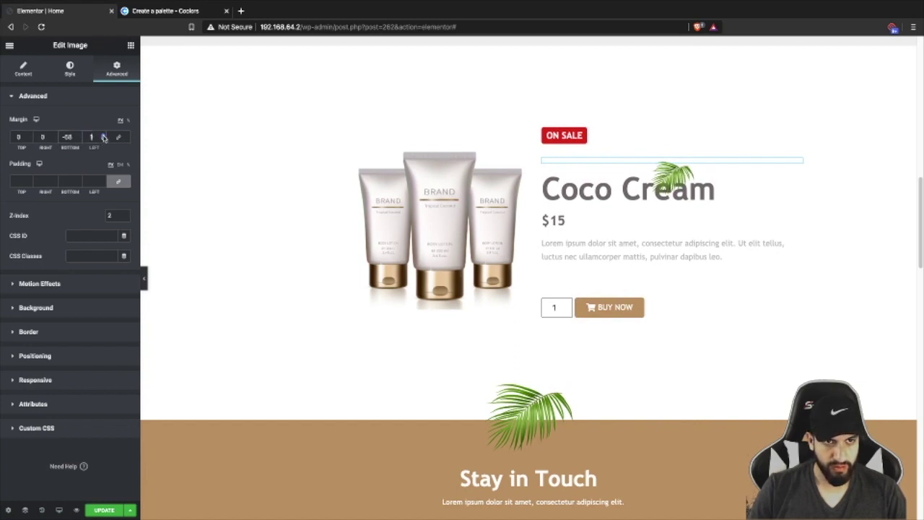
key(BackSpace)
text(36)
scroll(103, 137, up, 20)
scroll(103, 137, up, 7)
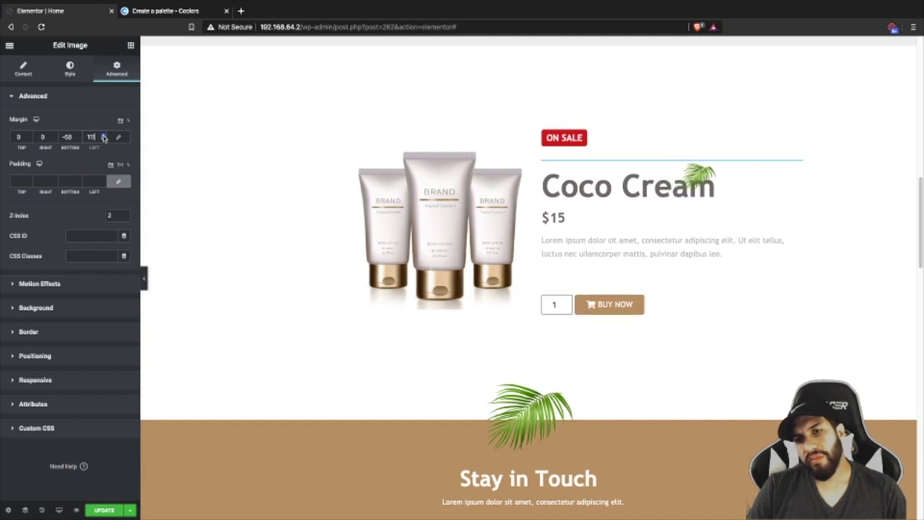
scroll(103, 137, up, 5)
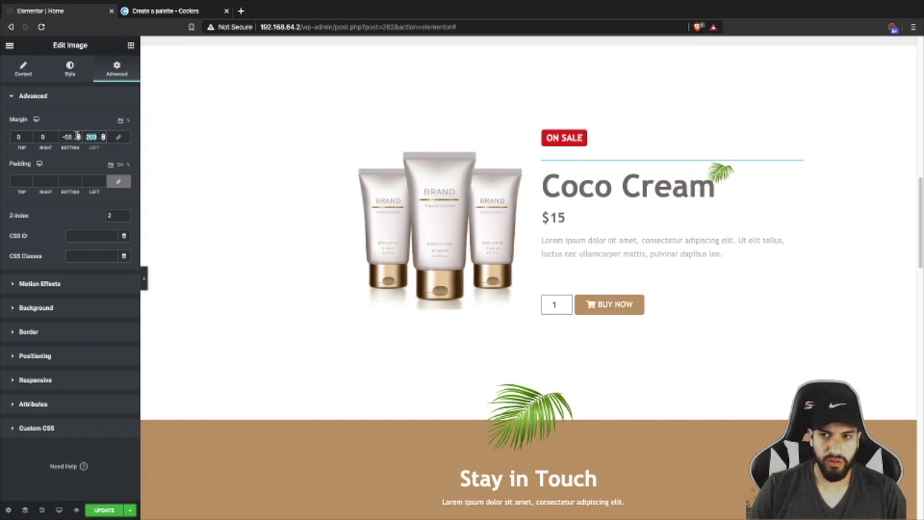
right_click(629, 167)
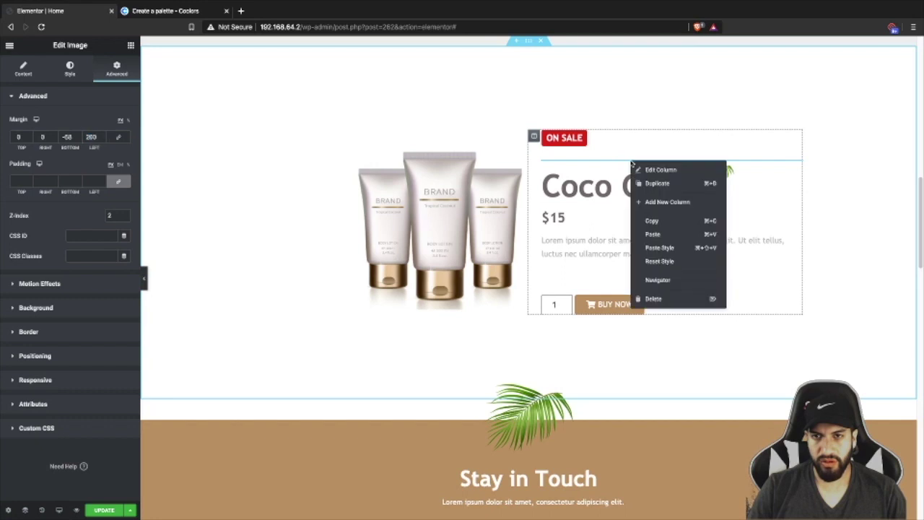
- Restore the accidentally deleted product column from the History panel
click(671, 295)
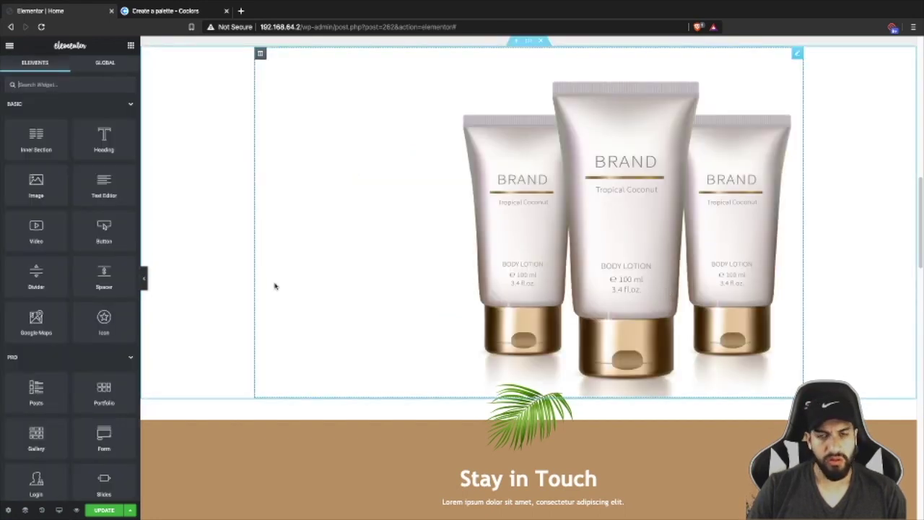
click(41, 510)
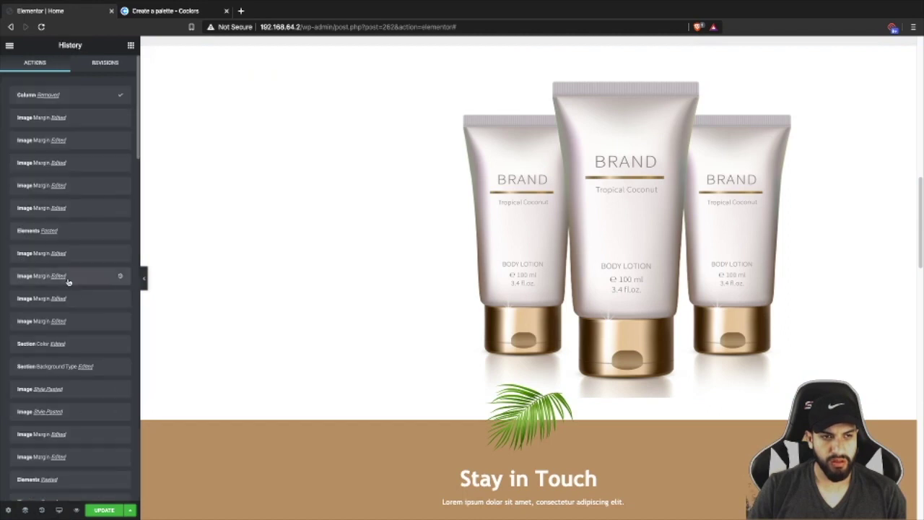
click(87, 121)
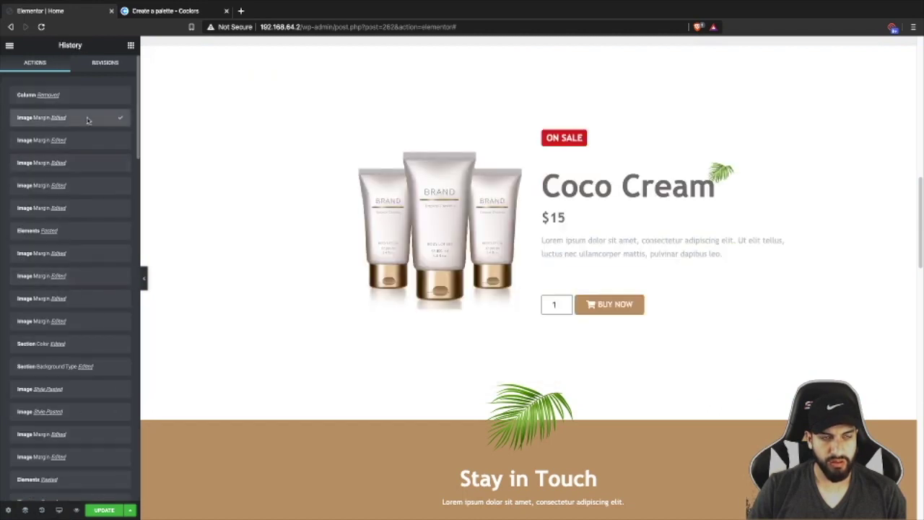
- Delete the palm-leaf image from the Coco Cream product column
right_click(738, 167)
click(755, 300)
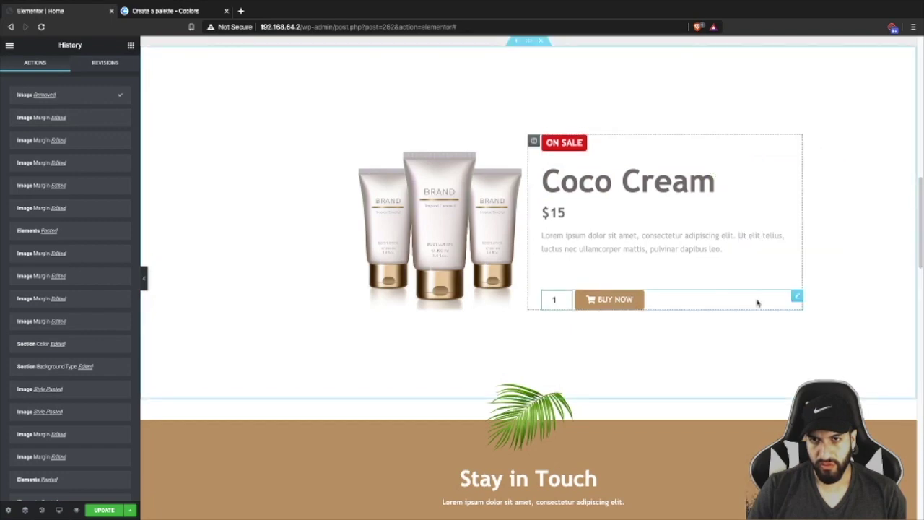
scroll(697, 287, down, 10)
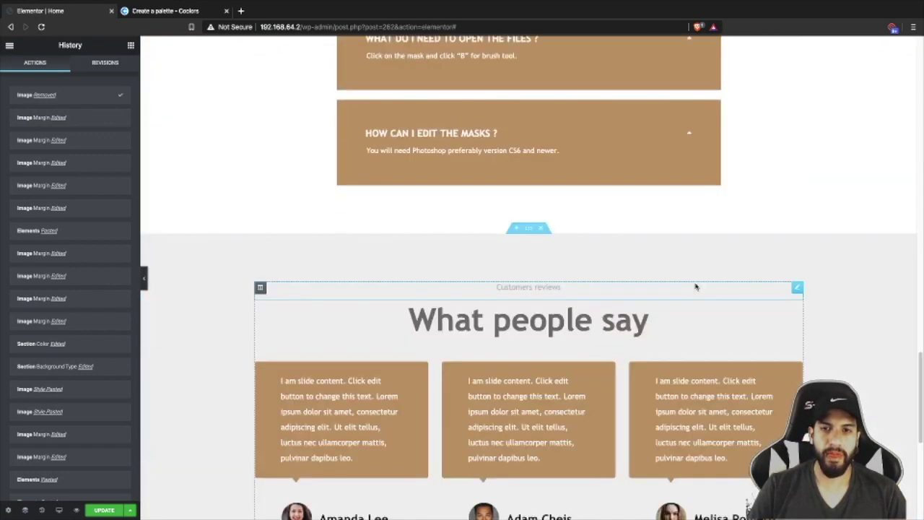
scroll(695, 287, down, 4)
scroll(695, 283, up, 14)
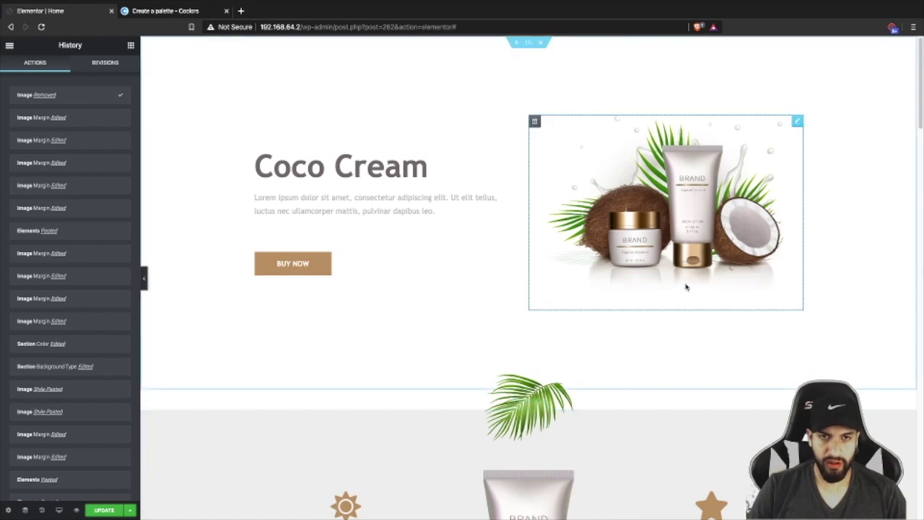
click(131, 46)
- Insert coconut1.png from the Media Library into a new Image widget above the Coco Cream heading
scroll(627, 330, down, 3)
scroll(722, 347, up, 3)
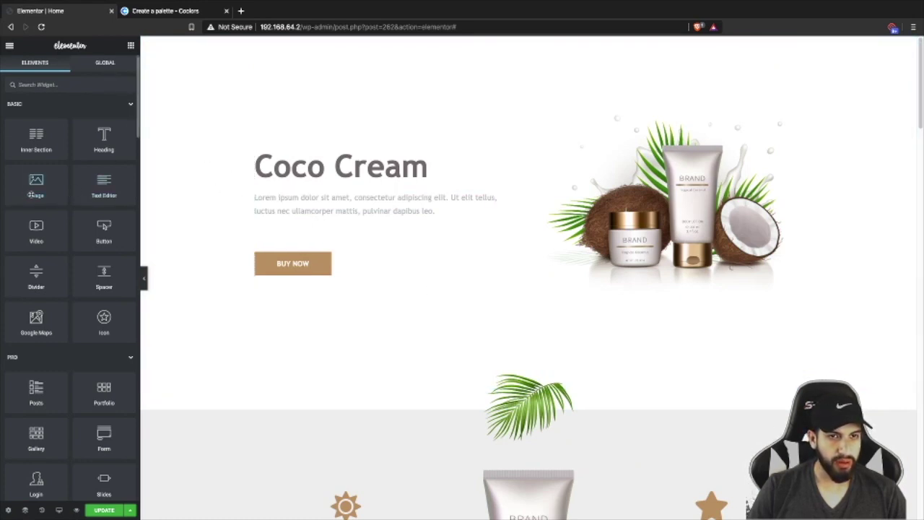
drag(31, 195, 295, 152)
click(94, 173)
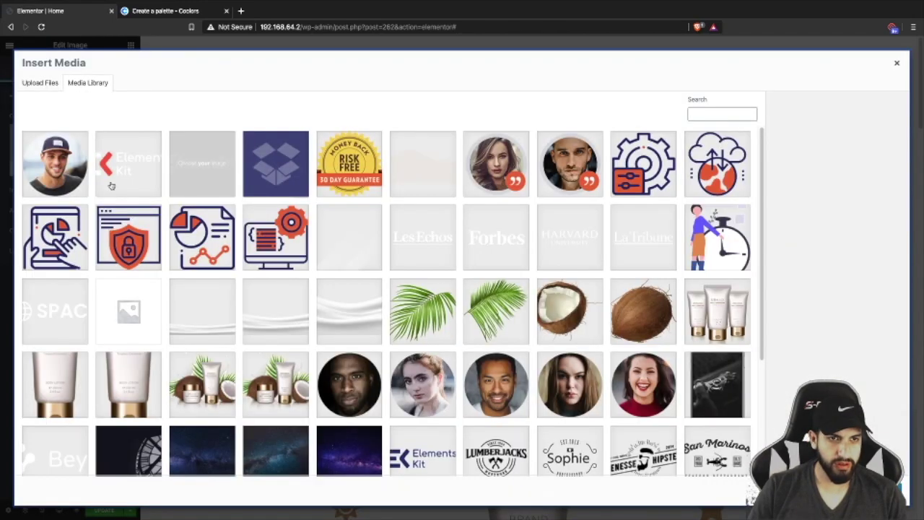
click(635, 322)
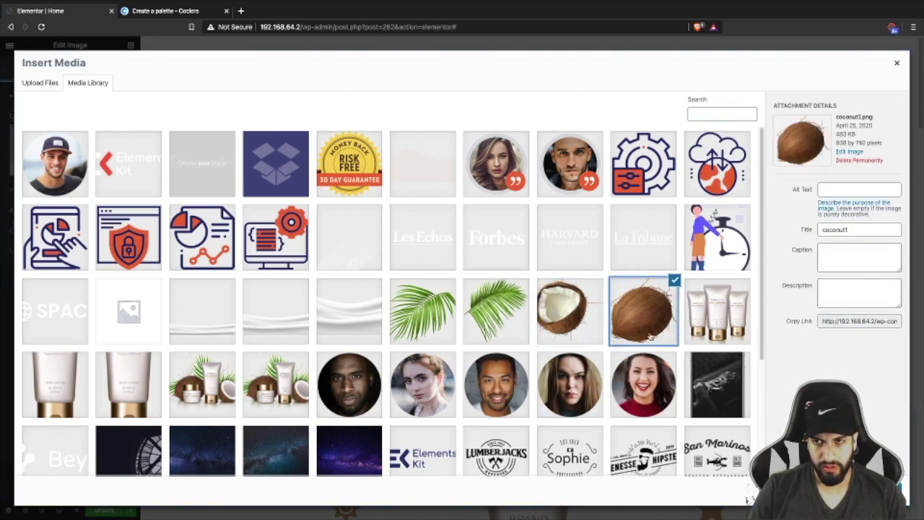
click(750, 498)
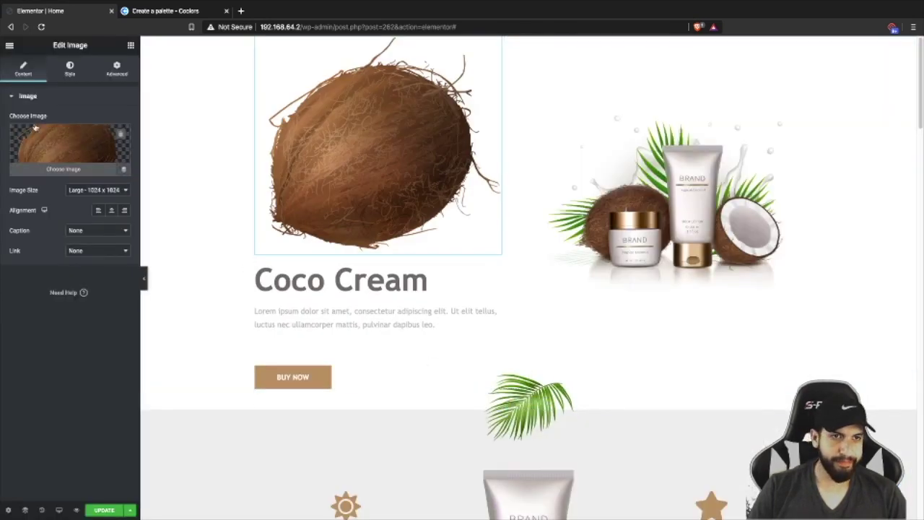
- Set the coconut image's width to 38% in its Style settings
click(60, 76)
click(18, 137)
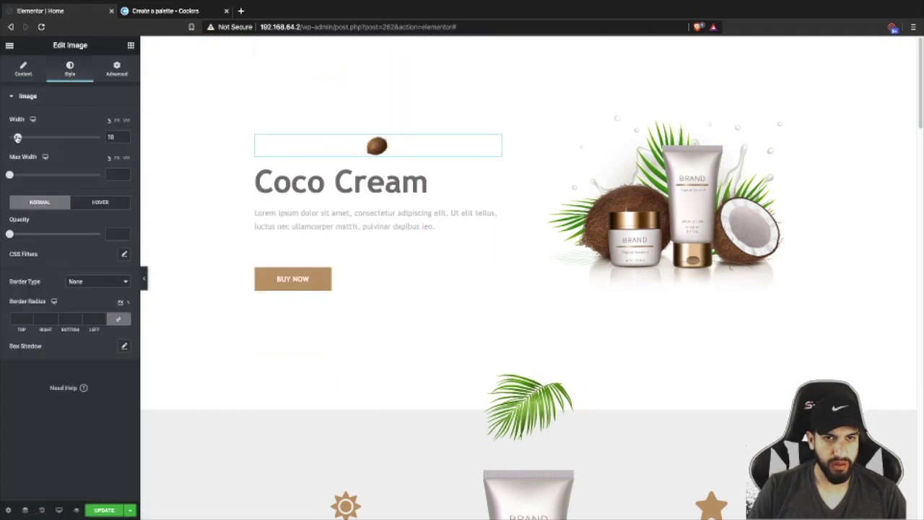
drag(18, 137, 40, 137)
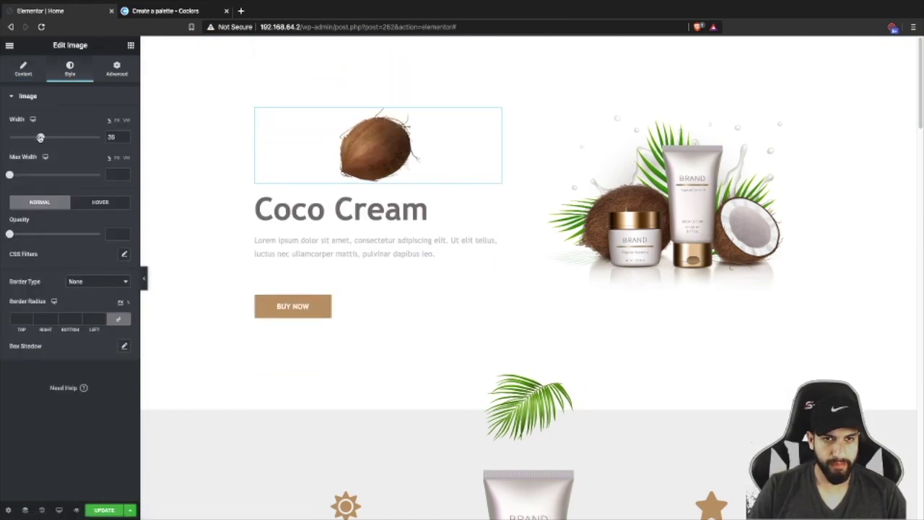
click(114, 73)
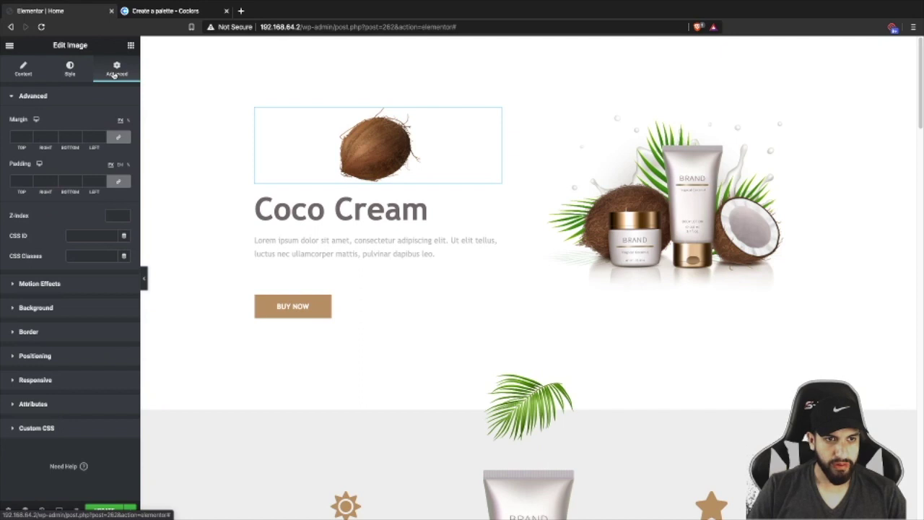
click(48, 354)
- Set the coconut to Inline (auto) width and Fixed position, then drag it to the top-left corner
click(88, 215)
click(88, 232)
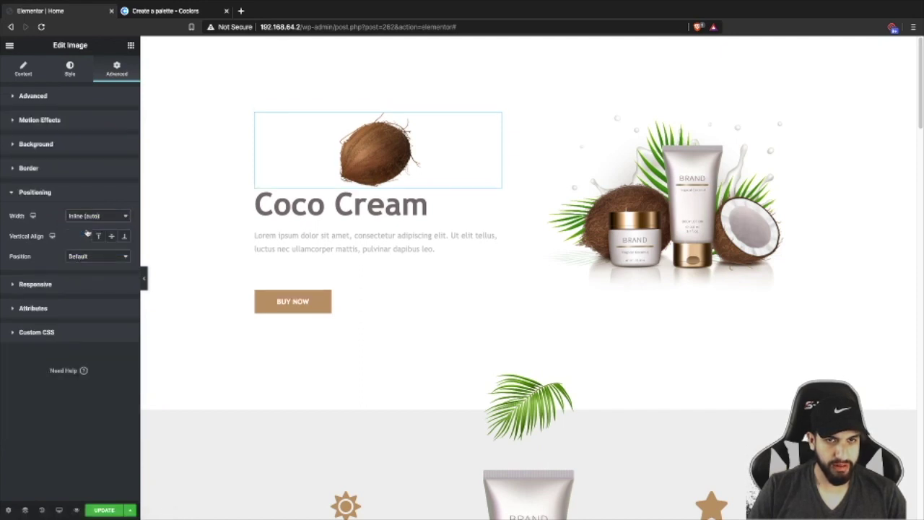
click(91, 257)
click(90, 272)
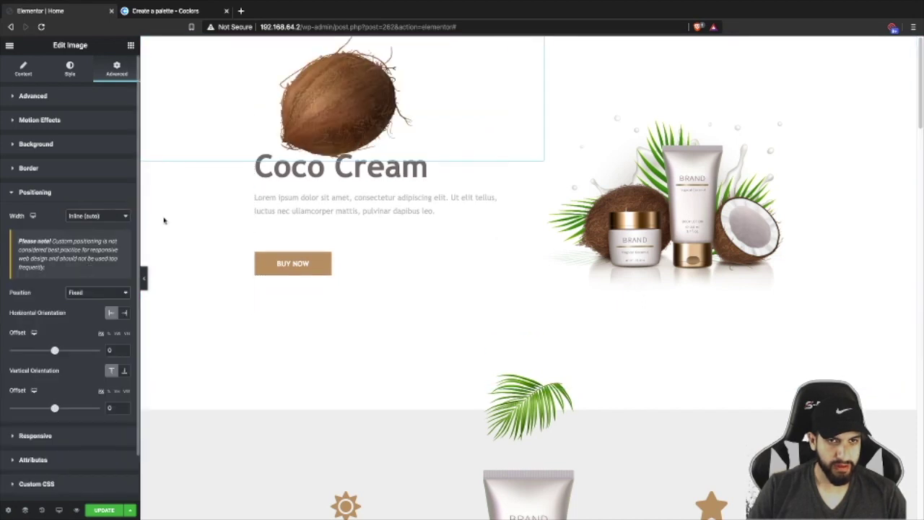
drag(339, 89, 184, 91)
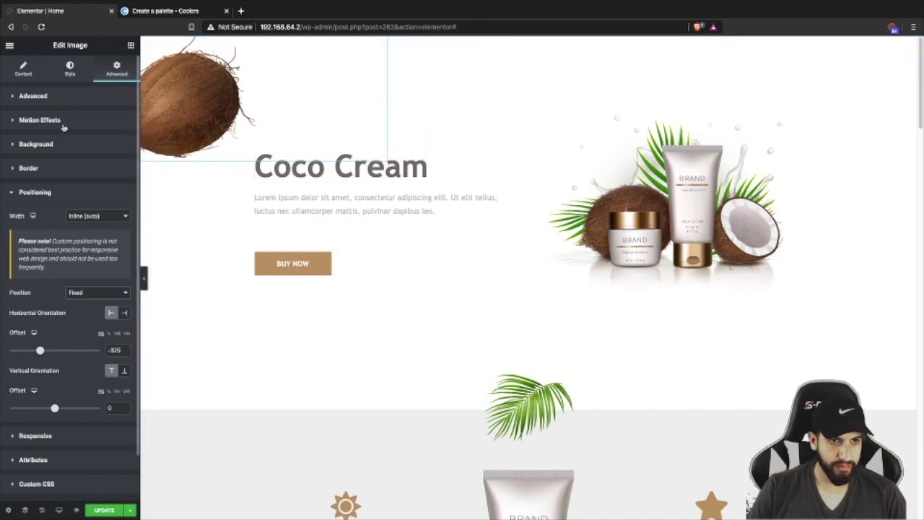
- Shrink the coconut to 18% width in Style and preview the page without the panel
click(68, 71)
drag(43, 138, 24, 138)
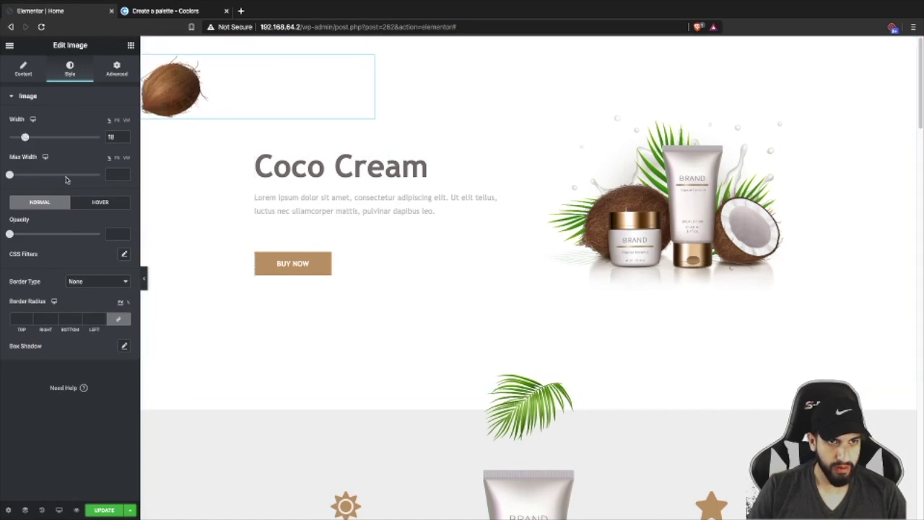
click(144, 278)
scroll(233, 226, down, 3)
scroll(233, 226, down, 7)
scroll(235, 214, up, 10)
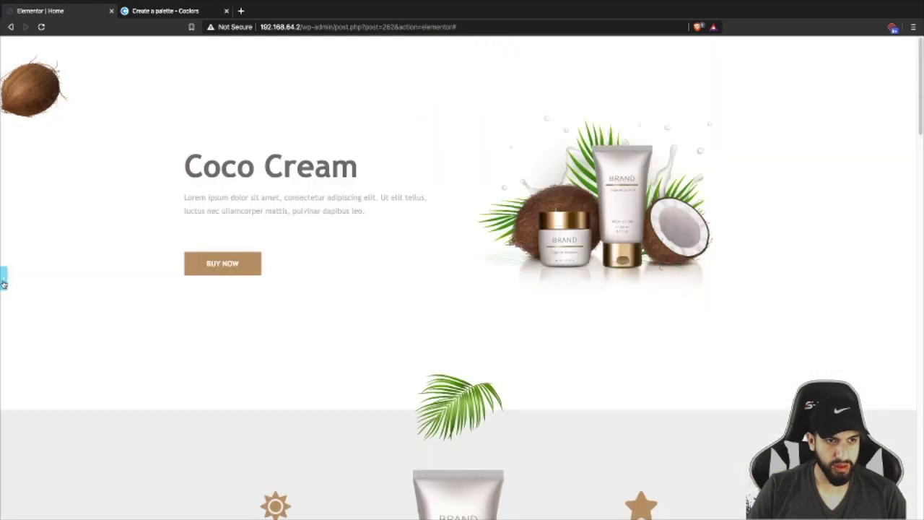
click(3, 283)
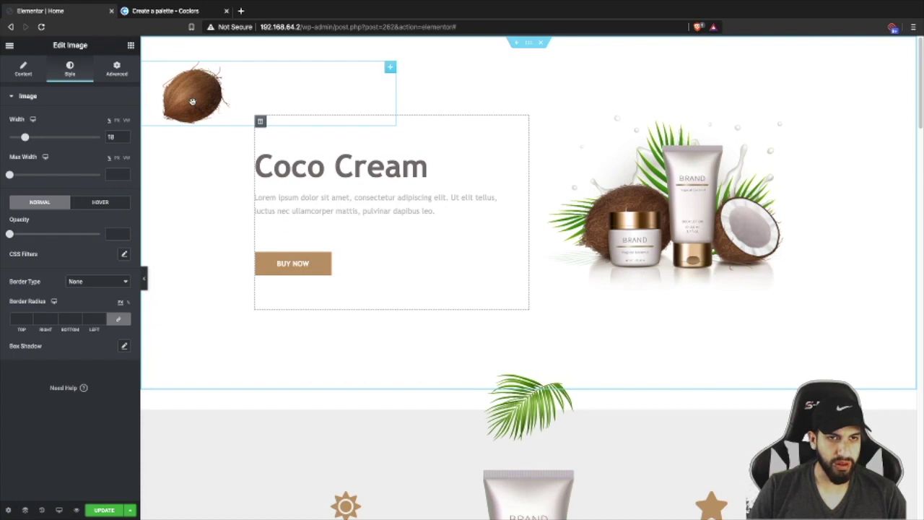
- Enable Scrolling Effects in the coconut's Motion Effects and edit the Rotate effect
click(115, 76)
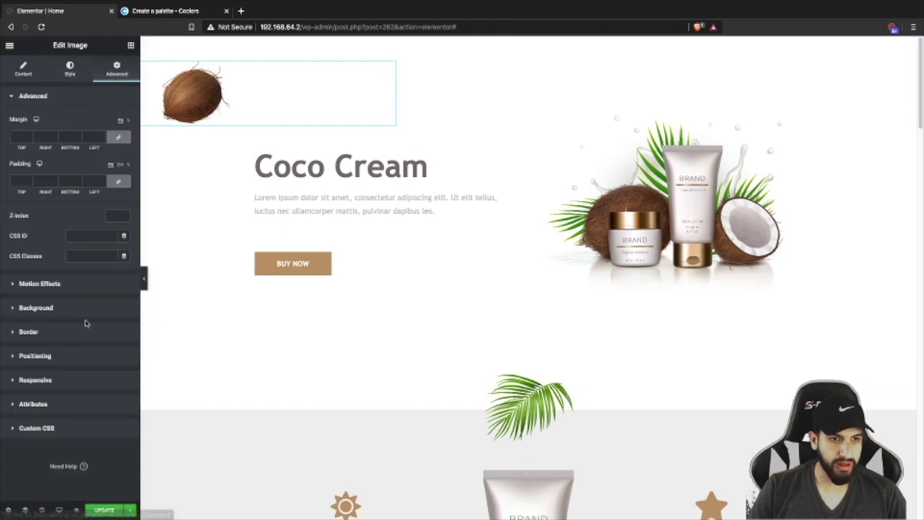
click(56, 287)
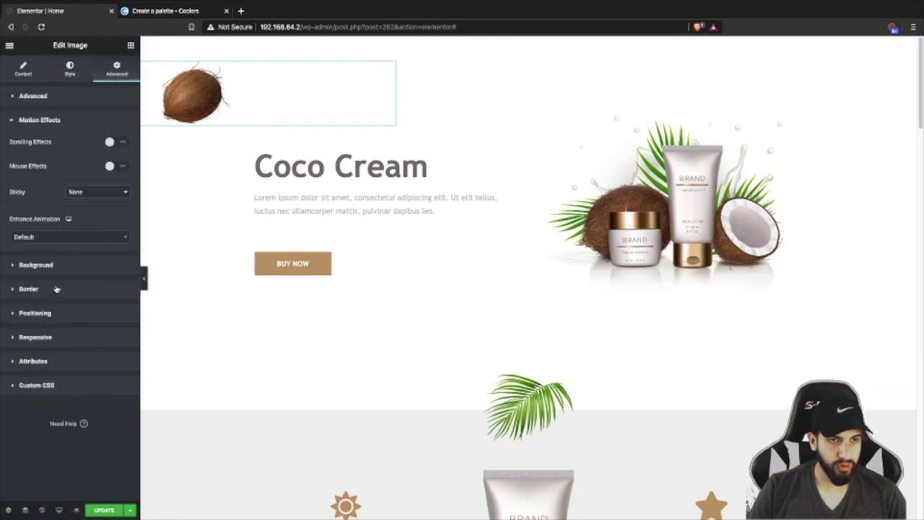
click(120, 142)
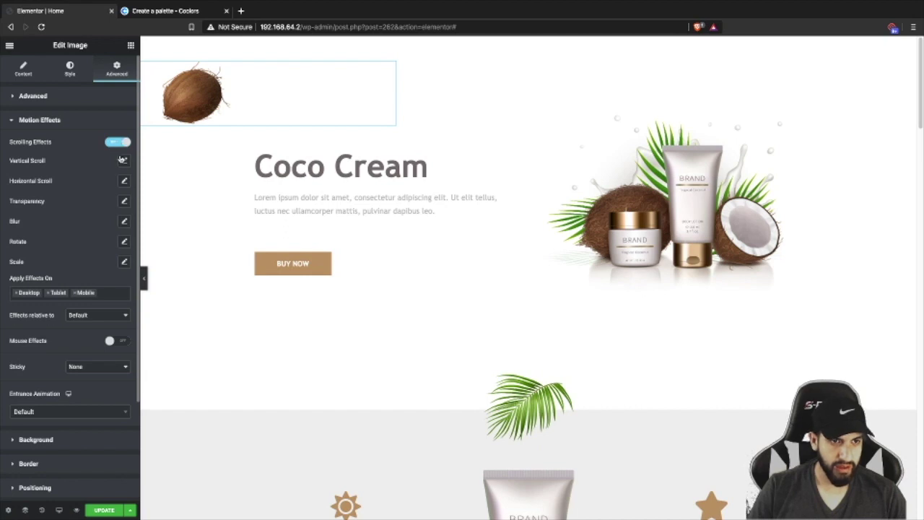
click(124, 242)
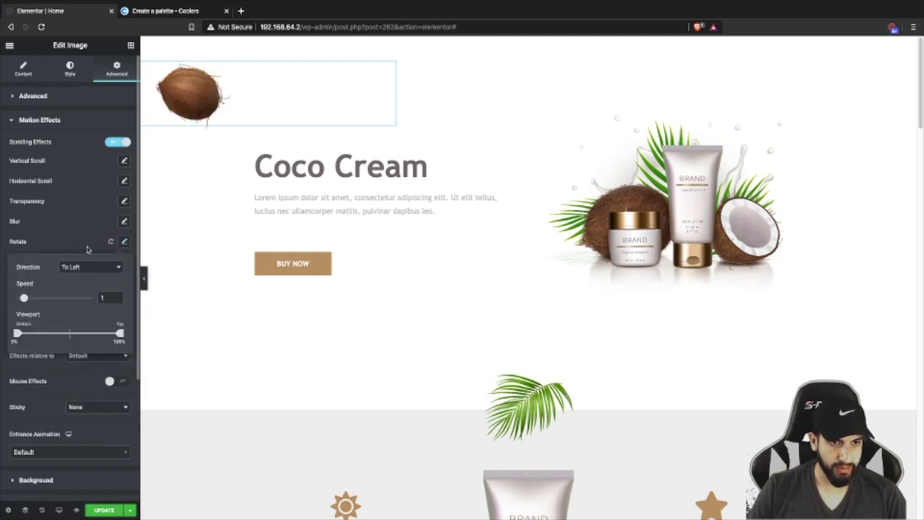
- Set the scroll rotation speed to 1.6 and scroll the page to check the spin
scroll(208, 262, down, 1)
scroll(208, 263, down, 12)
scroll(200, 264, up, 6)
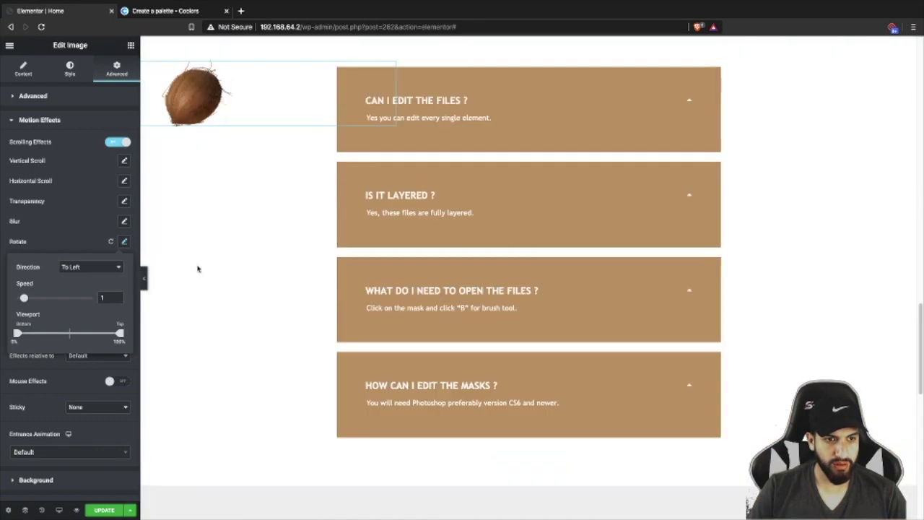
scroll(197, 268, up, 7)
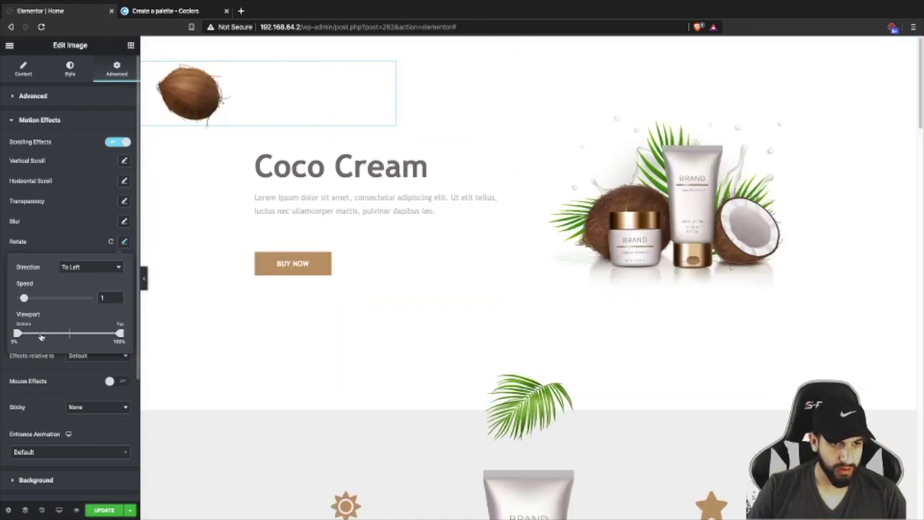
drag(24, 298, 28, 299)
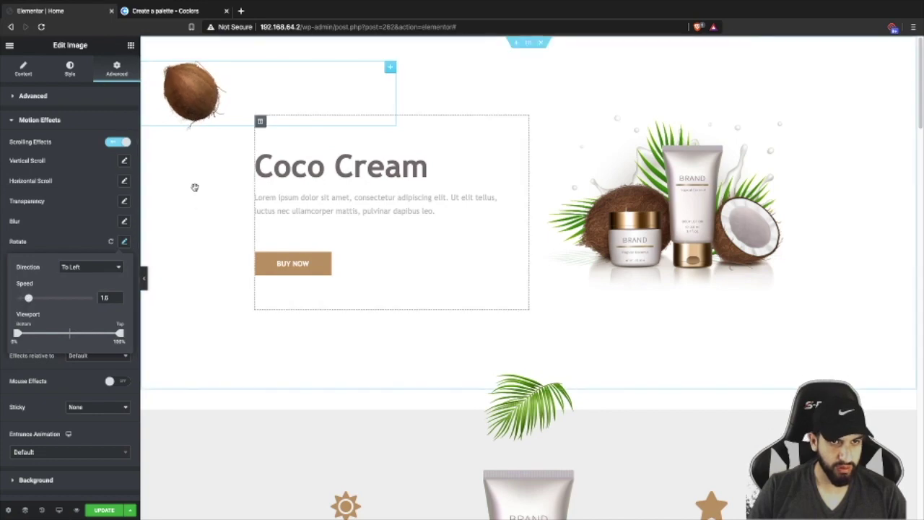
scroll(196, 196, down, 15)
scroll(225, 198, down, 5)
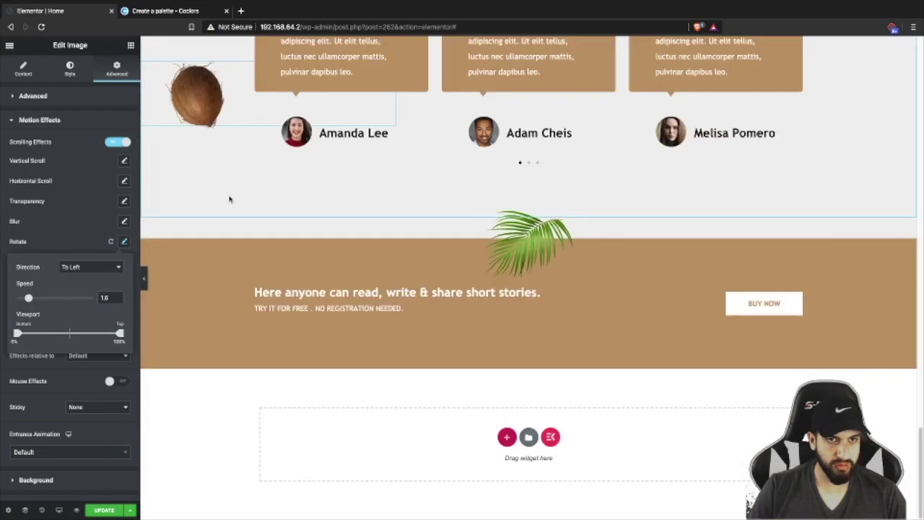
scroll(190, 192, up, 20)
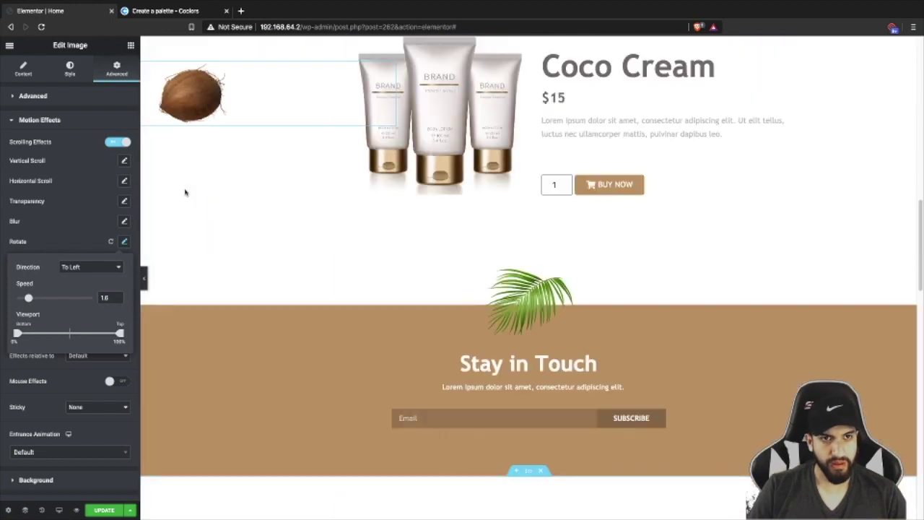
scroll(185, 189, down, 20)
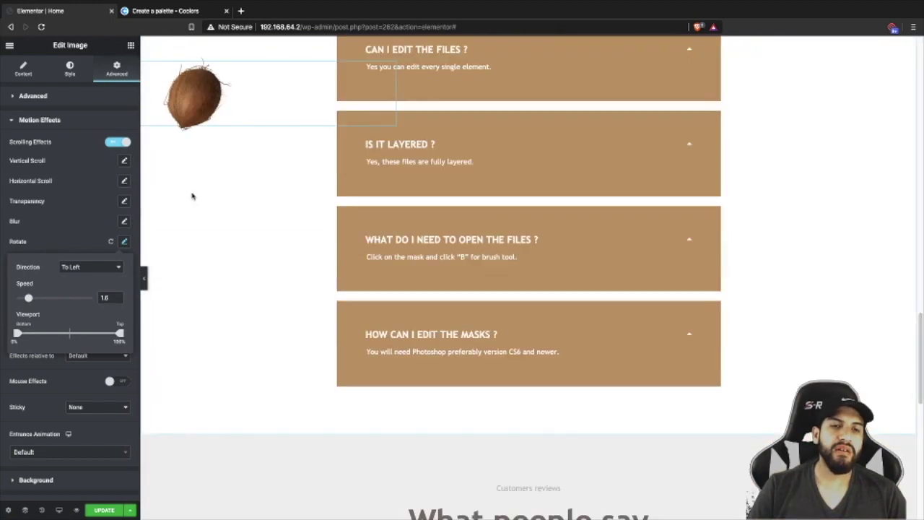
scroll(198, 192, up, 5)
scroll(204, 194, up, 15)
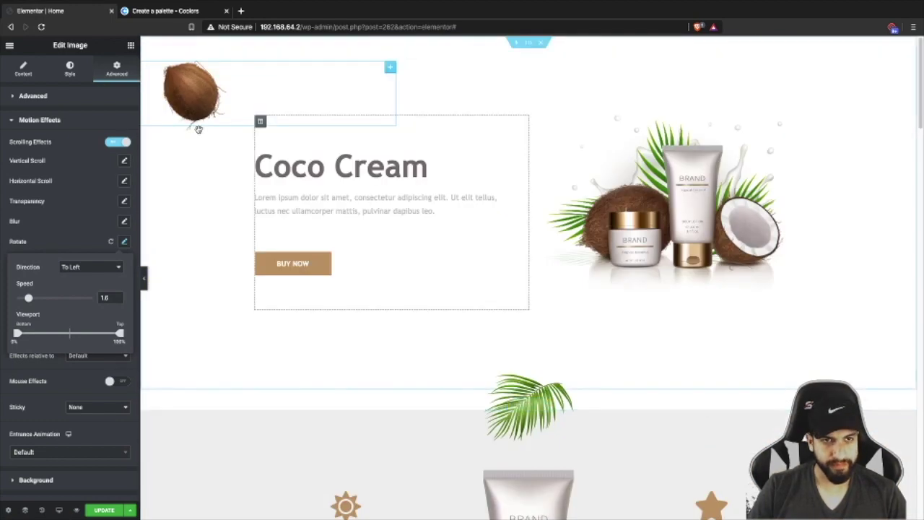
- Duplicate the coconut image and replace the copy's picture with coconut2 from the Media Library
click(186, 111)
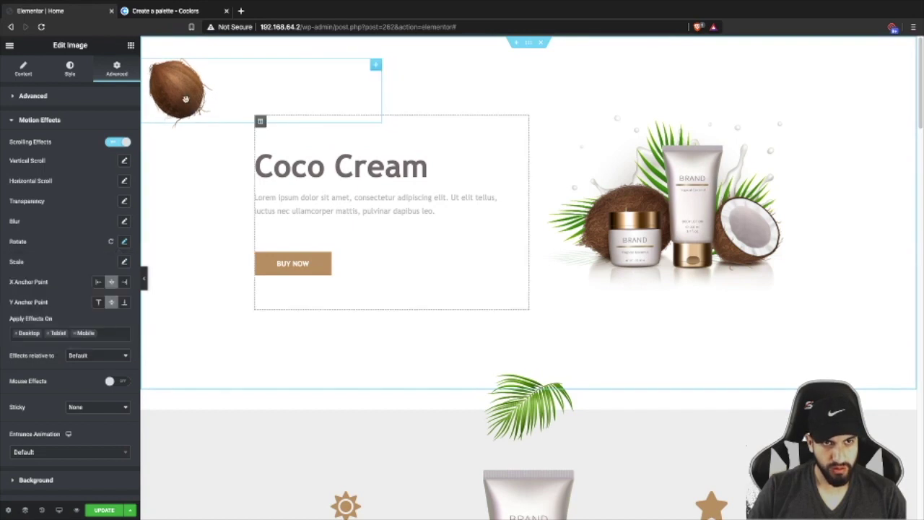
right_click(187, 103)
click(192, 122)
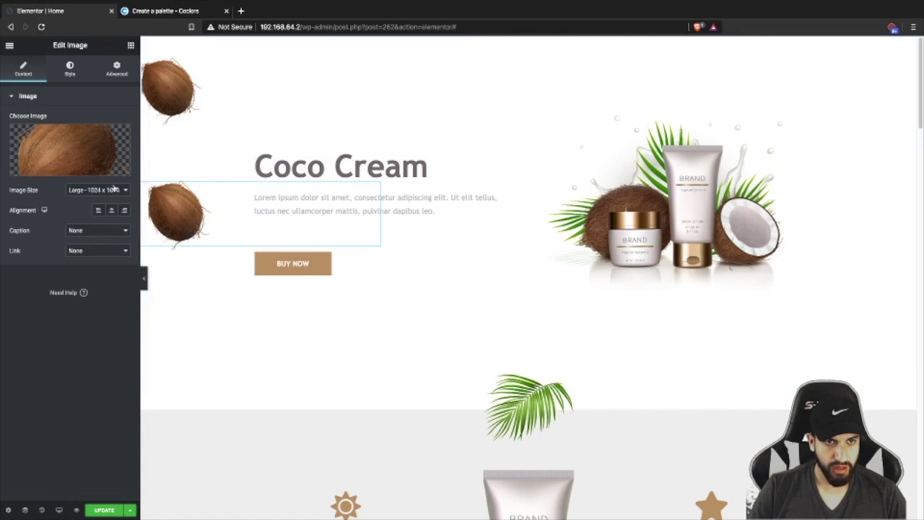
click(71, 143)
click(544, 312)
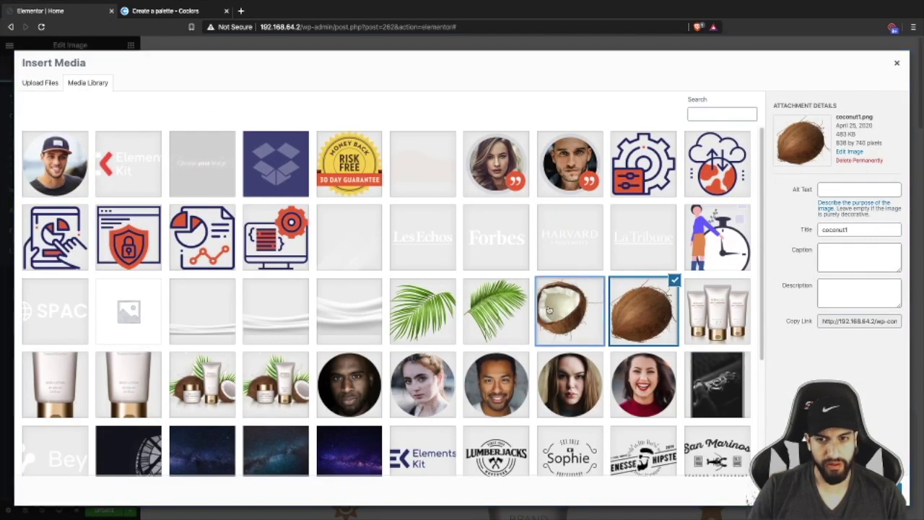
click(866, 497)
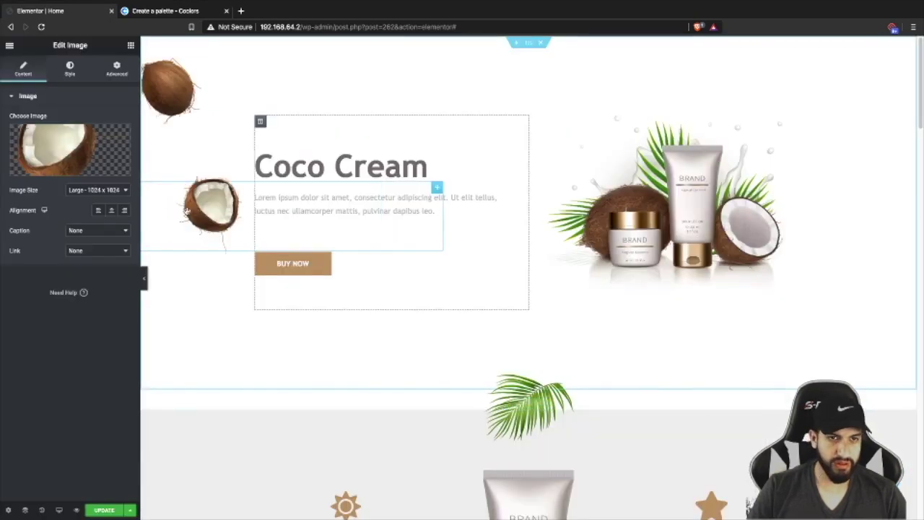
- Move the half coconut slightly left and down, then preview it while scrolling
drag(203, 205, 190, 219)
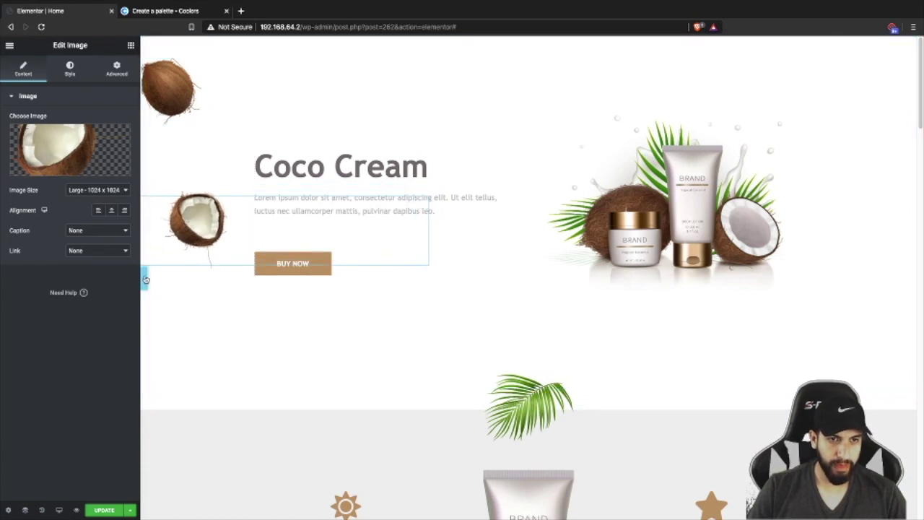
click(145, 280)
scroll(289, 209, down, 10)
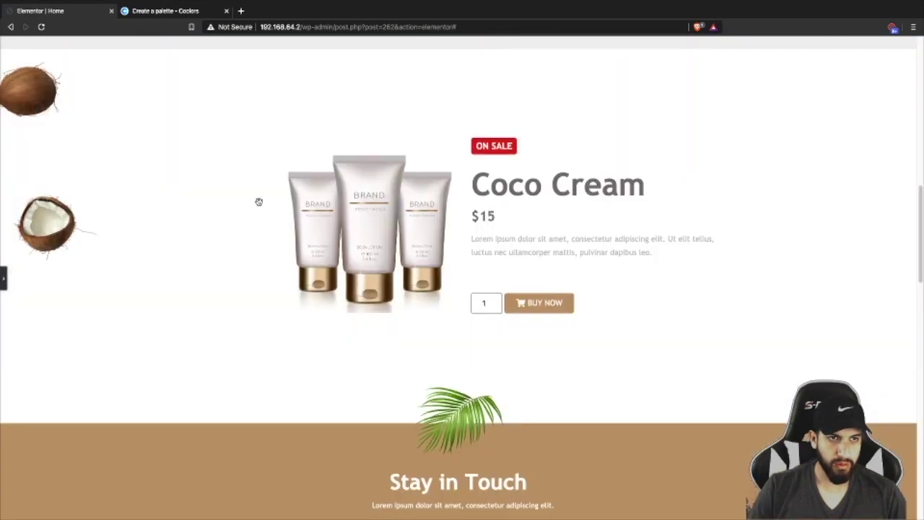
scroll(258, 202, down, 5)
scroll(216, 181, down, 5)
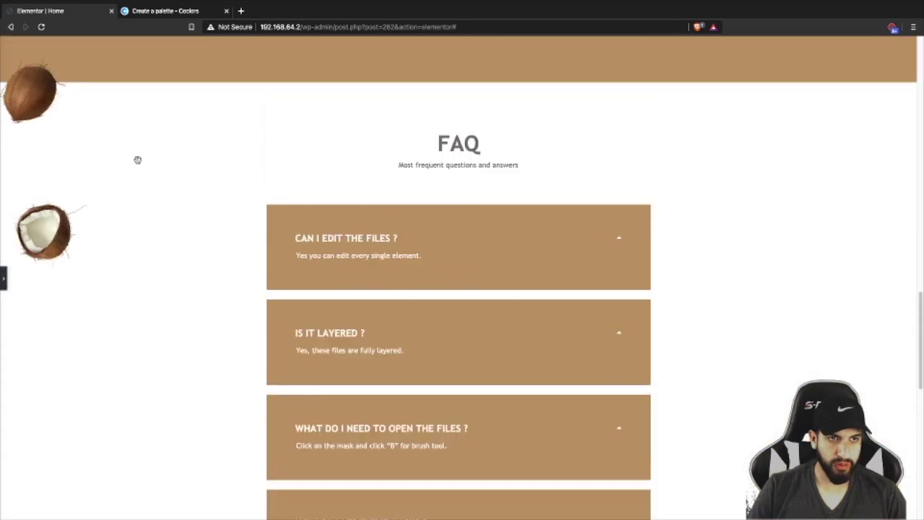
scroll(139, 169, up, 20)
click(4, 280)
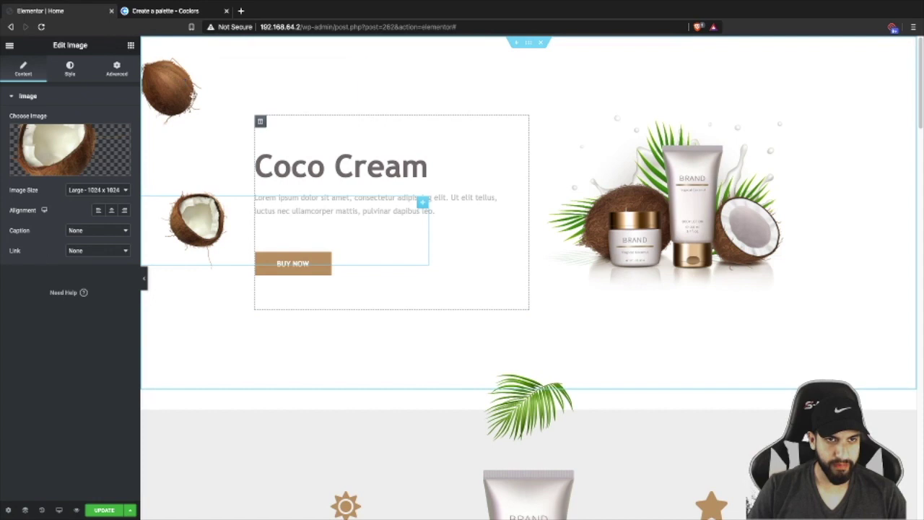
- Duplicate the top coconut again, then delete the accidental extra copy
right_click(222, 95)
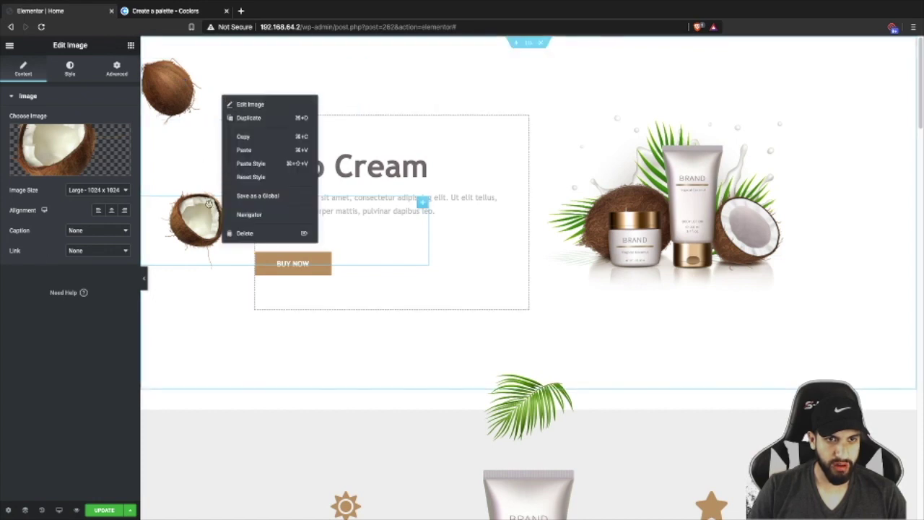
right_click(173, 78)
click(199, 97)
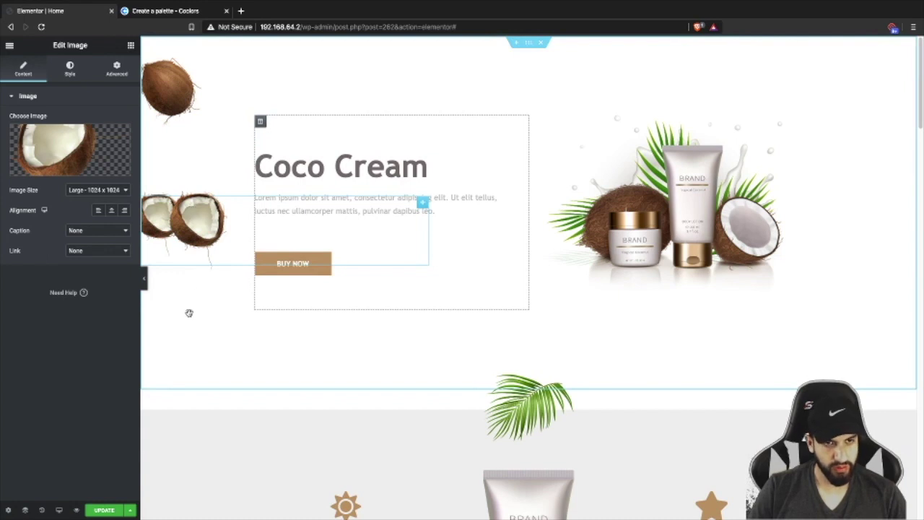
key(Delete)
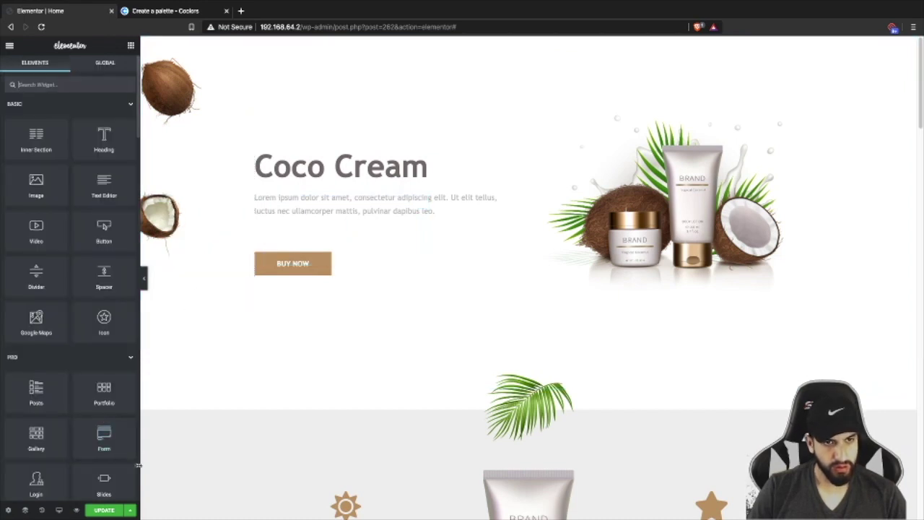
- Duplicate the top whole coconut below the Buy Now button and arrange both left coconuts near the edge
click(186, 88)
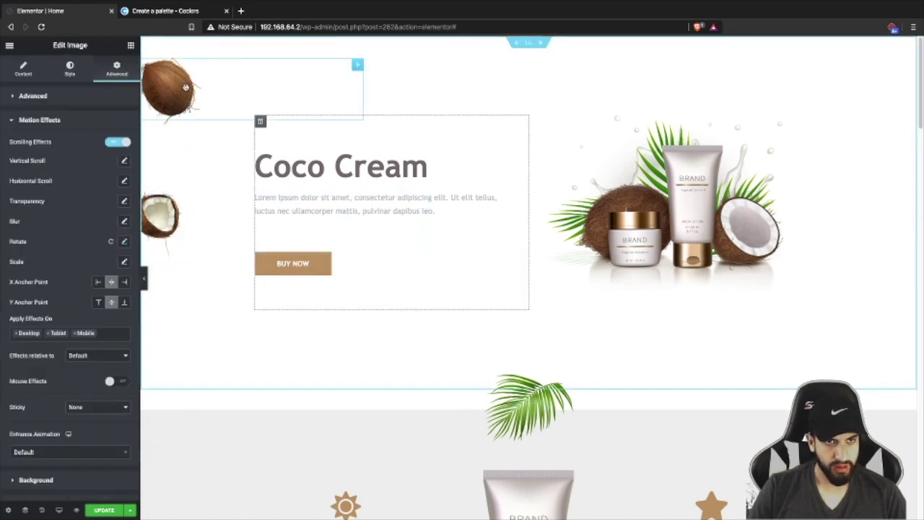
right_click(186, 87)
click(209, 108)
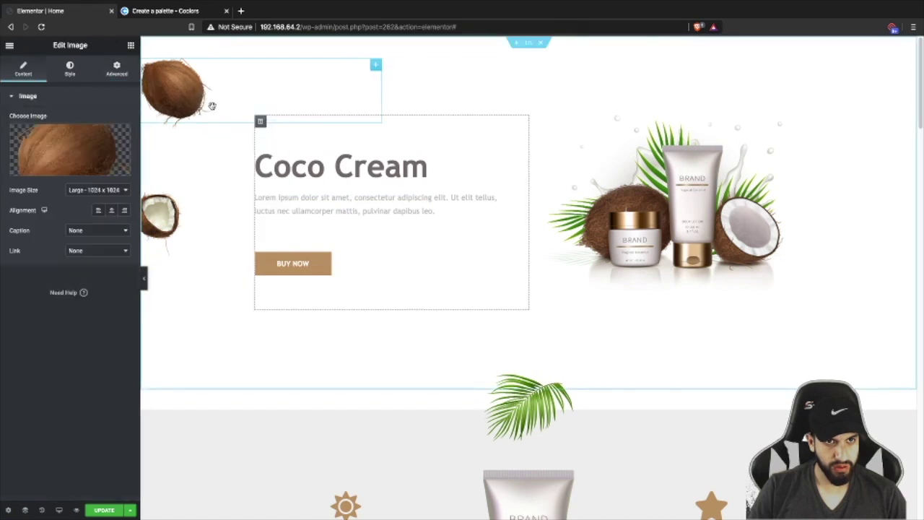
drag(169, 99, 177, 341)
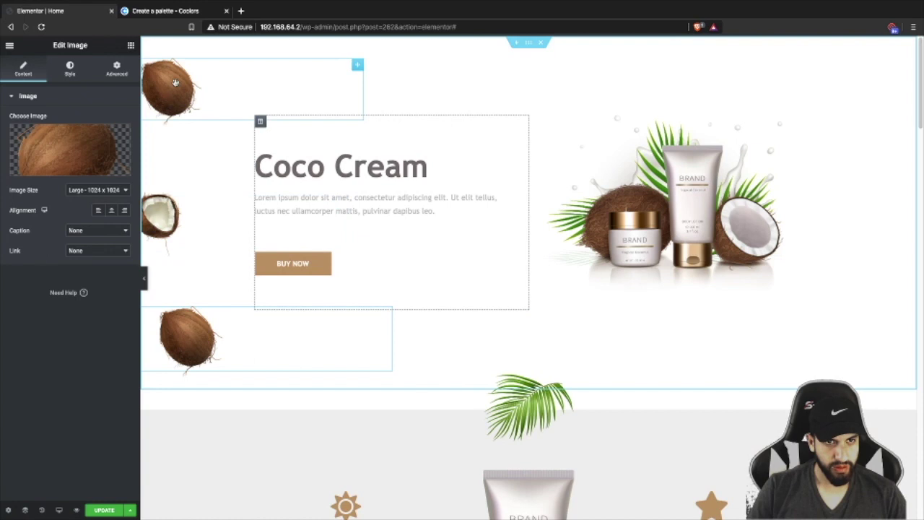
drag(163, 336, 201, 335)
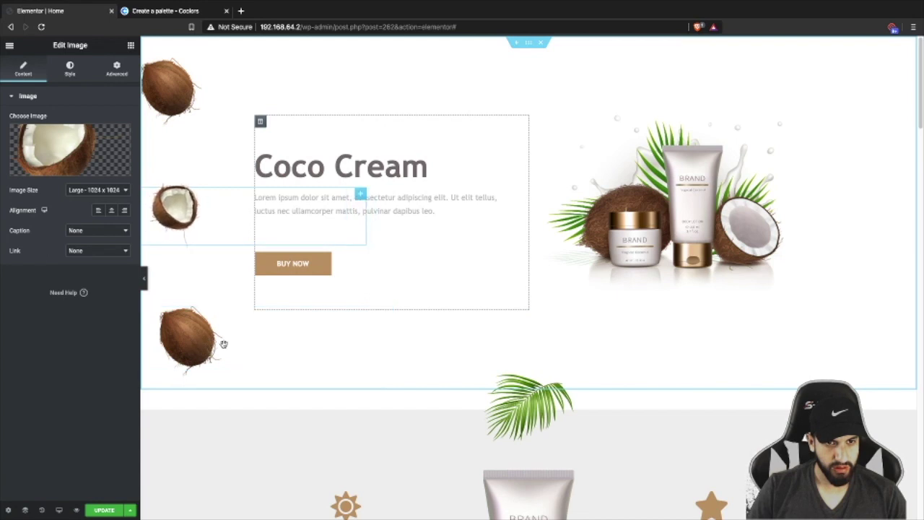
drag(254, 354, 219, 352)
- Preview the three-coconut layout full width, selecting the lower whole coconut between previews
click(144, 278)
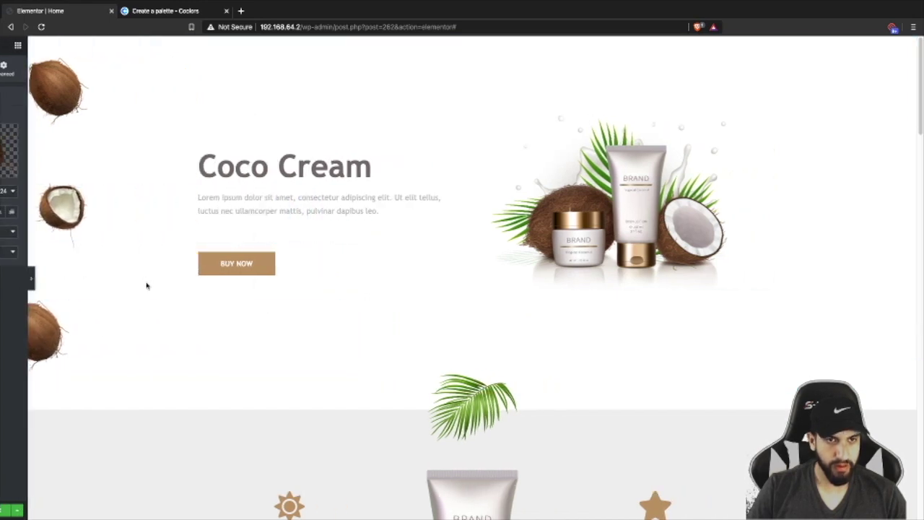
scroll(166, 259, down, 15)
scroll(169, 258, up, 15)
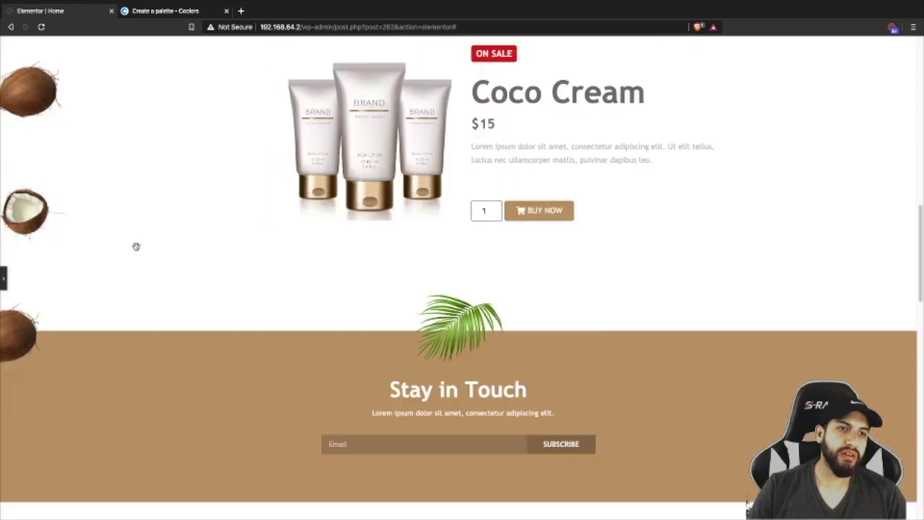
click(3, 279)
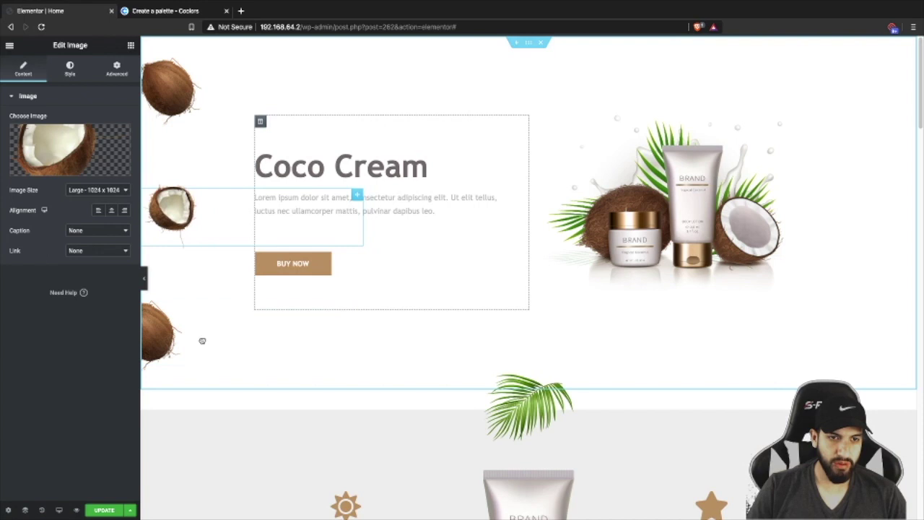
click(156, 339)
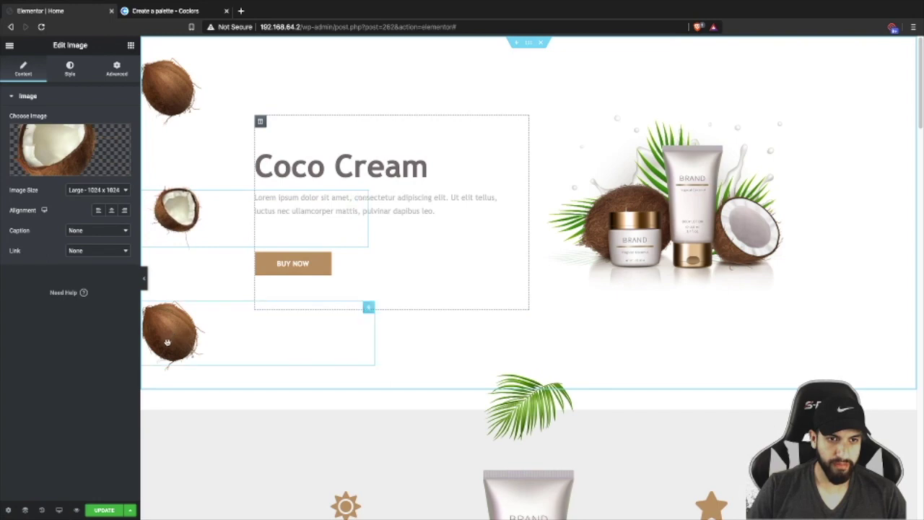
click(145, 277)
scroll(150, 271, down, 20)
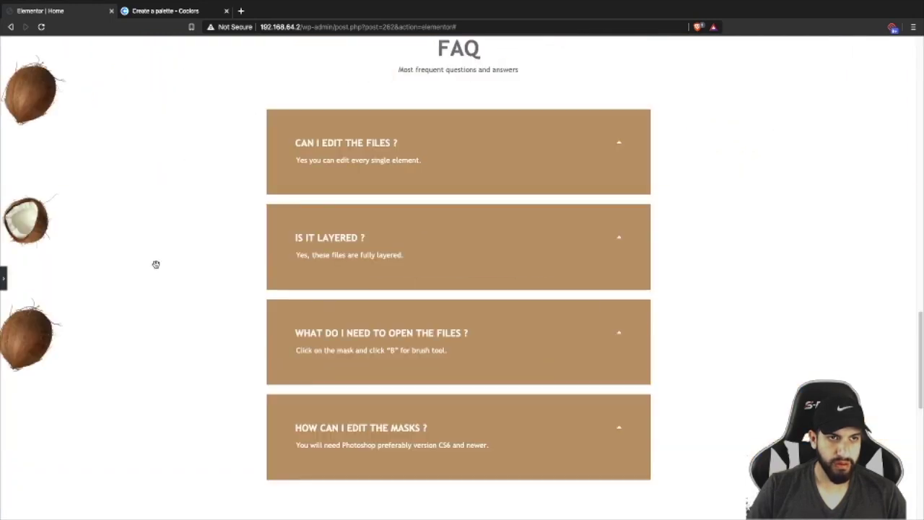
scroll(155, 265, up, 20)
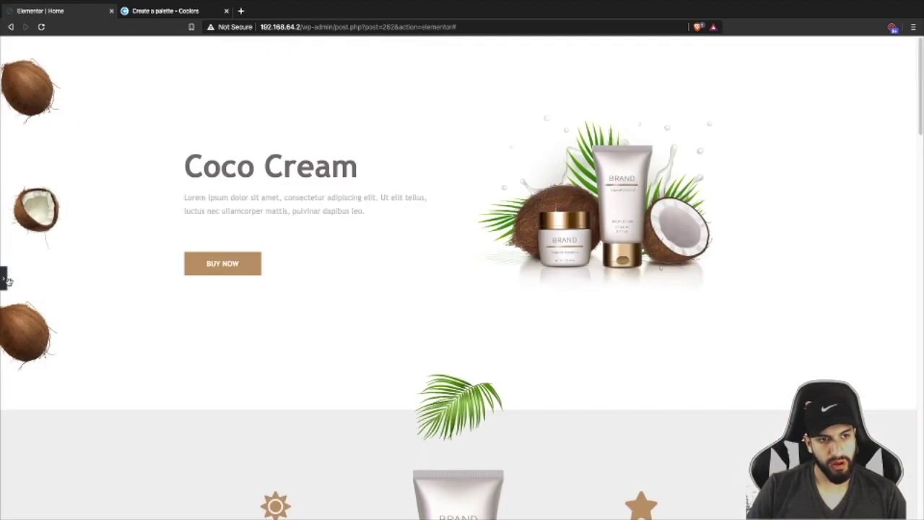
click(4, 282)
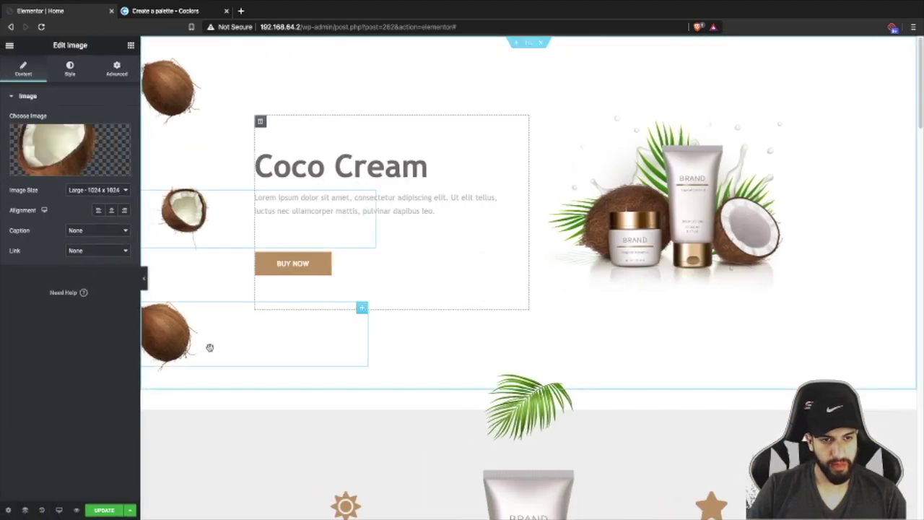
- Nudge the bottom coconut slightly to the right
click(177, 339)
drag(180, 339, 182, 340)
scroll(284, 299, down, 10)
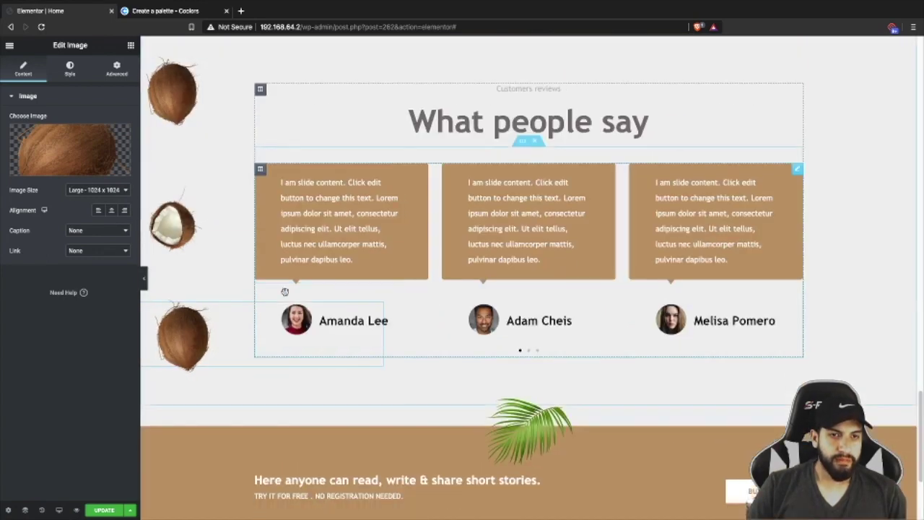
scroll(285, 291, down, 3)
scroll(227, 285, up, 10)
- Enlarge the middle halved coconut to width 23 and drag it beside the product picture
click(176, 209)
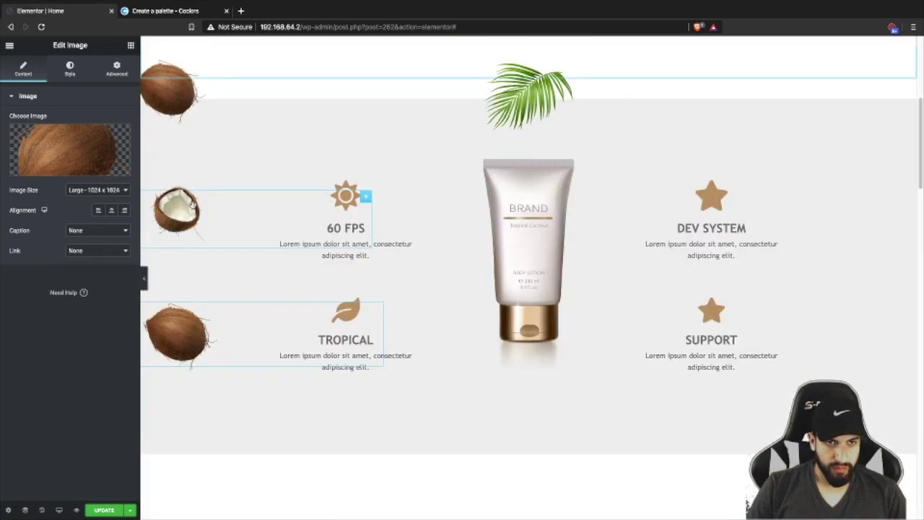
click(71, 72)
drag(25, 139, 29, 138)
click(144, 278)
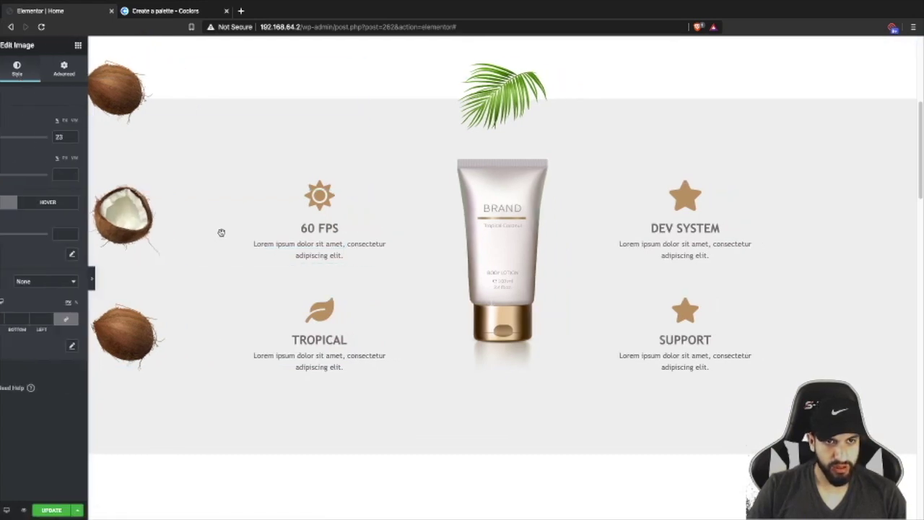
scroll(223, 231, down, 15)
scroll(225, 229, up, 15)
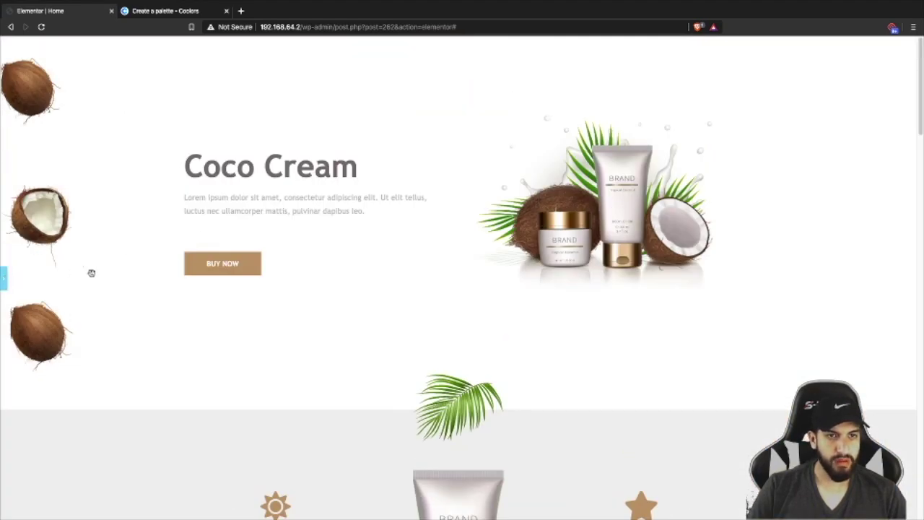
click(4, 277)
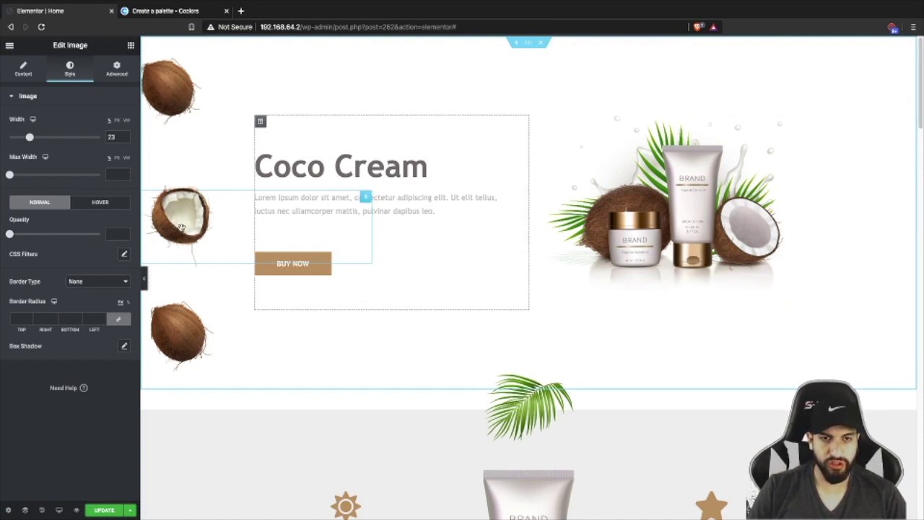
drag(181, 227, 792, 226)
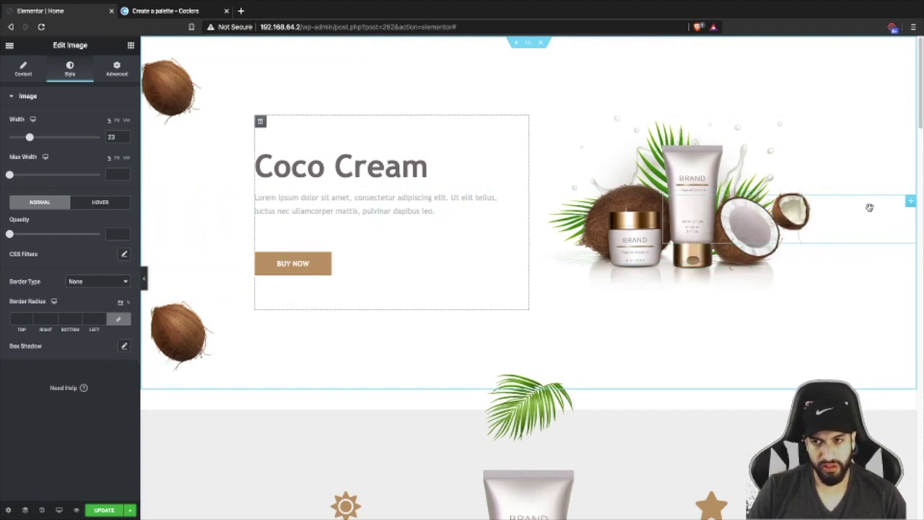
click(41, 510)
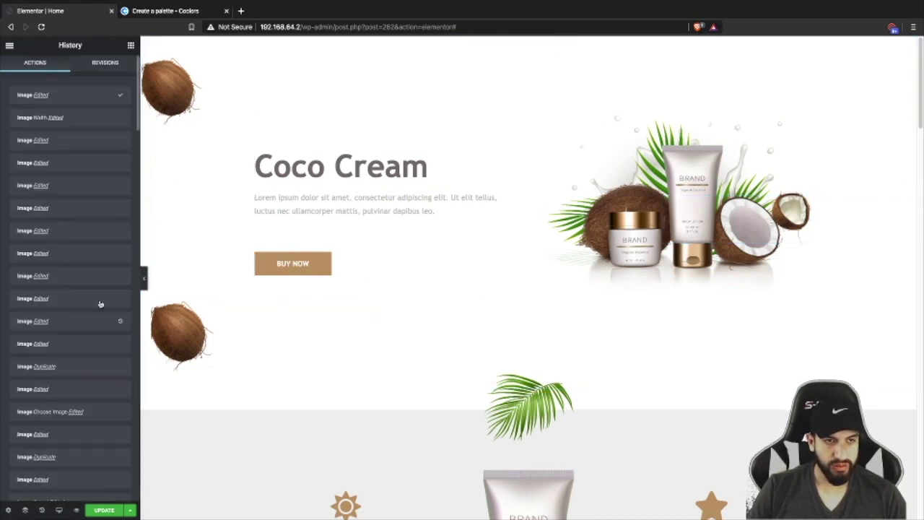
- Revert to the 'Image Width Edited' history entry so the half coconut returns left
click(95, 119)
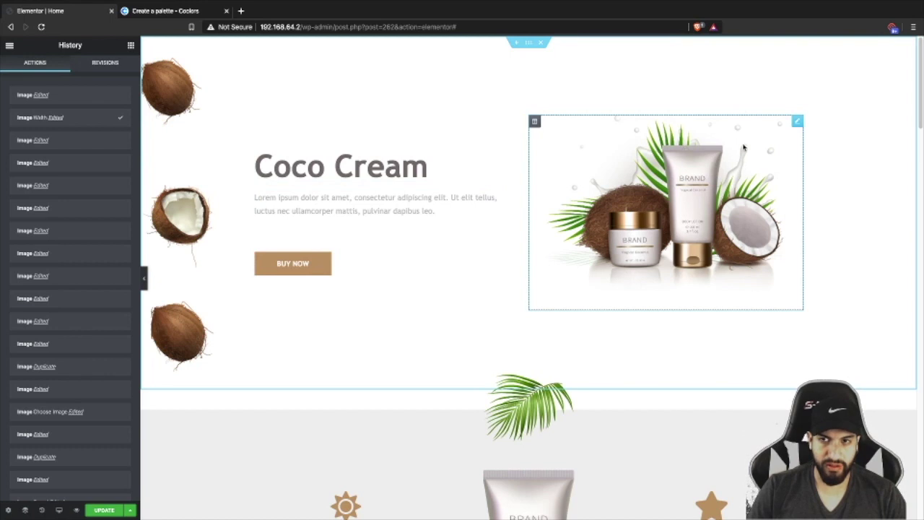
- Add an Image widget above the product picture showing coconut2 from the Media Library
click(132, 46)
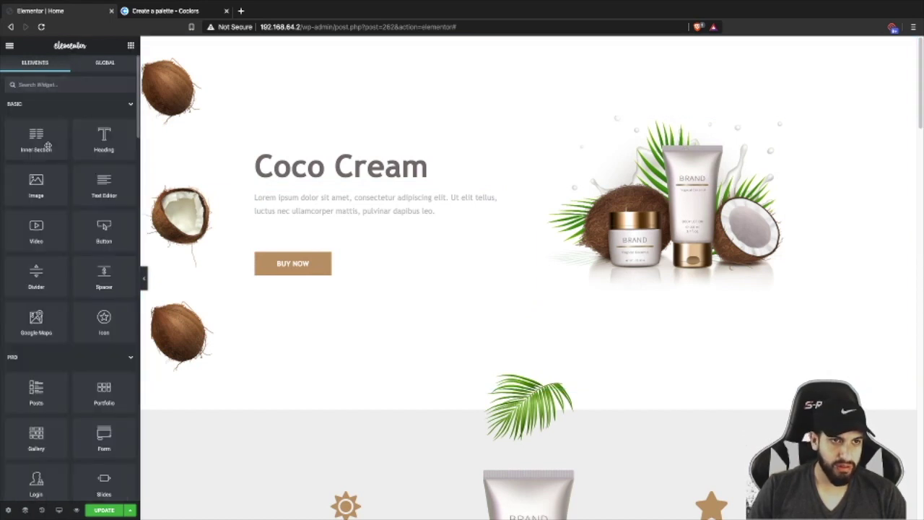
drag(43, 191, 699, 166)
click(70, 168)
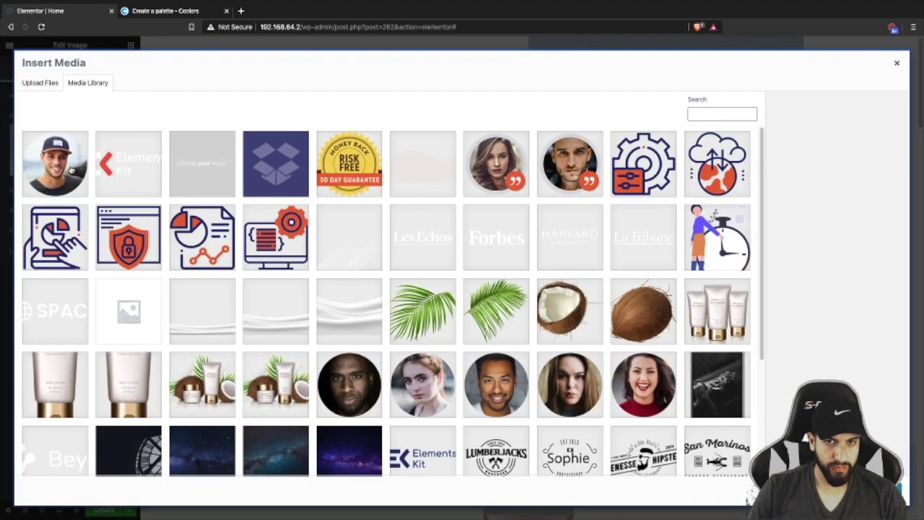
click(569, 310)
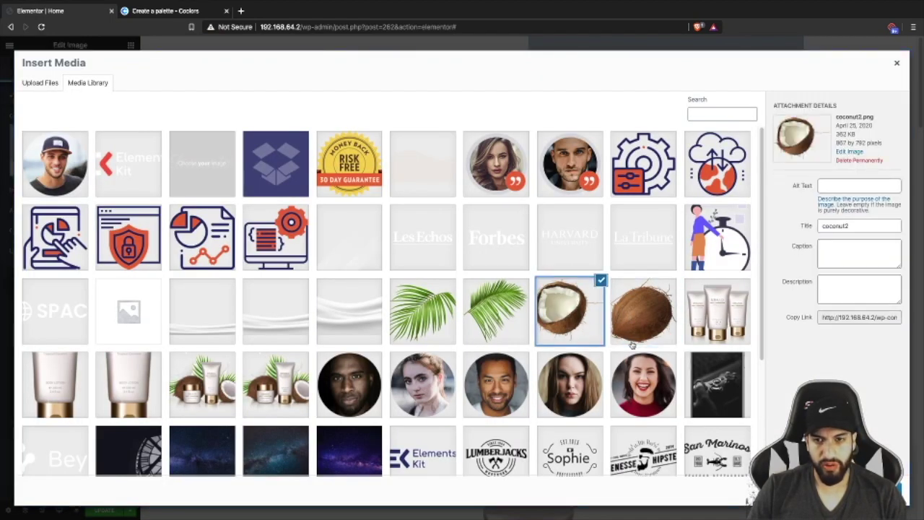
click(866, 495)
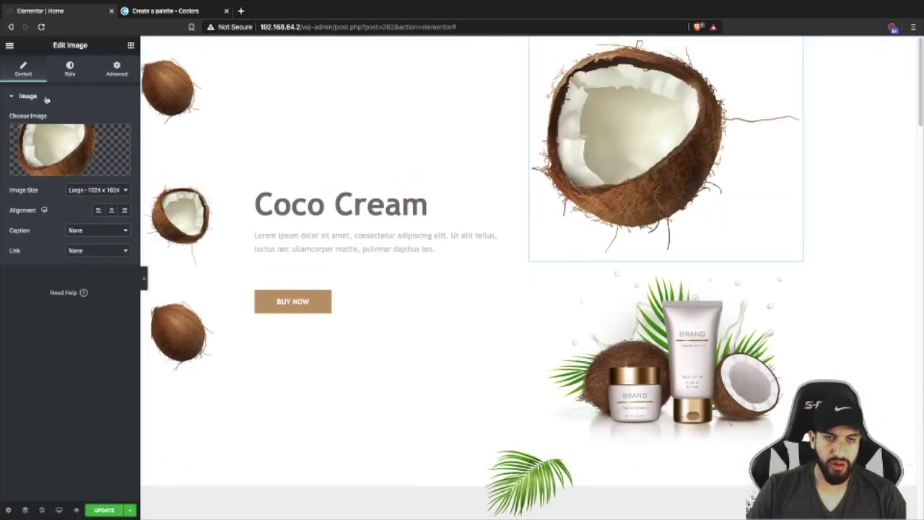
- Copy the middle coconut's style, paste it onto the new image, and move it over the product picture
click(108, 68)
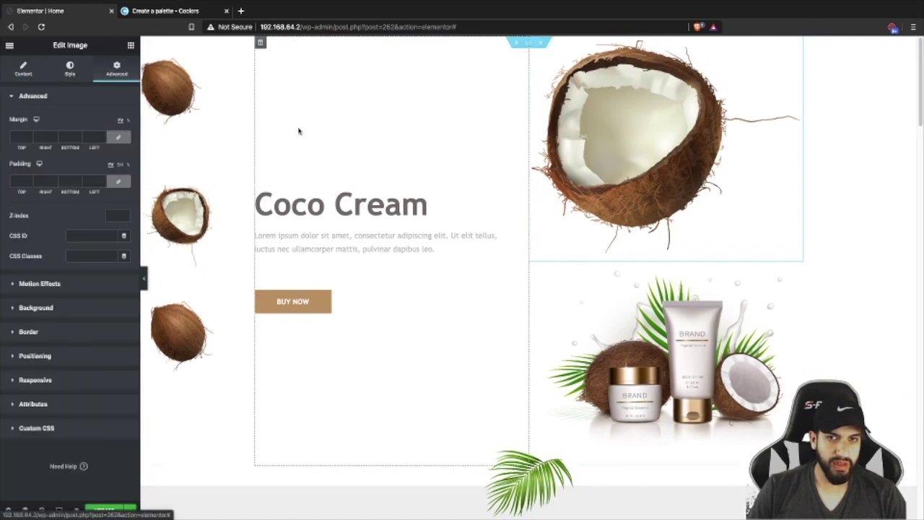
right_click(166, 93)
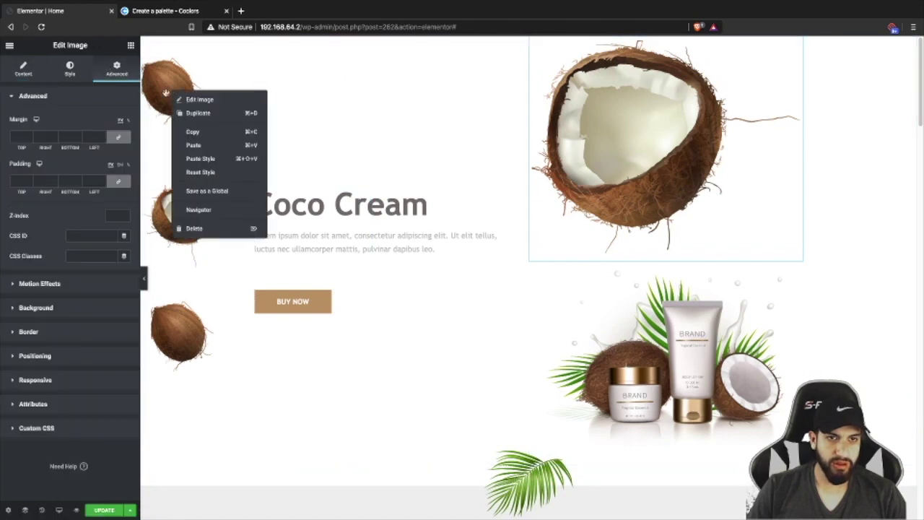
click(155, 211)
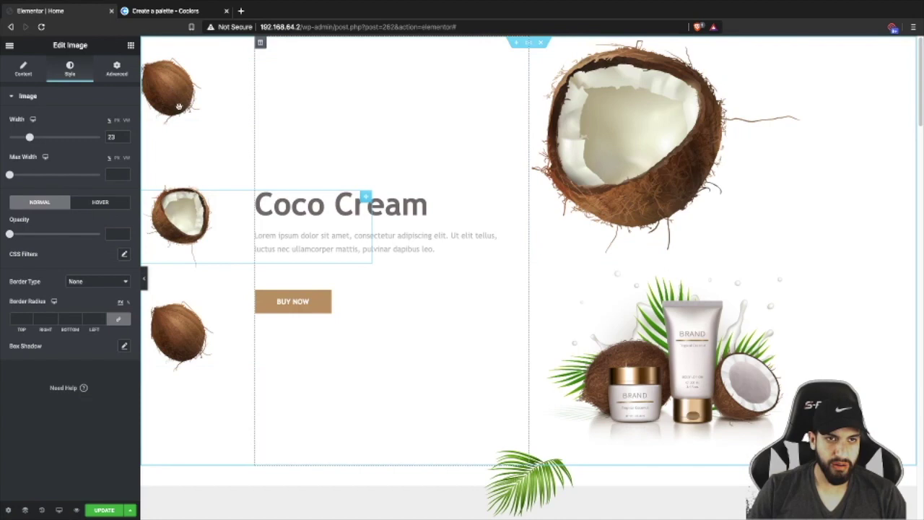
right_click(175, 213)
click(199, 254)
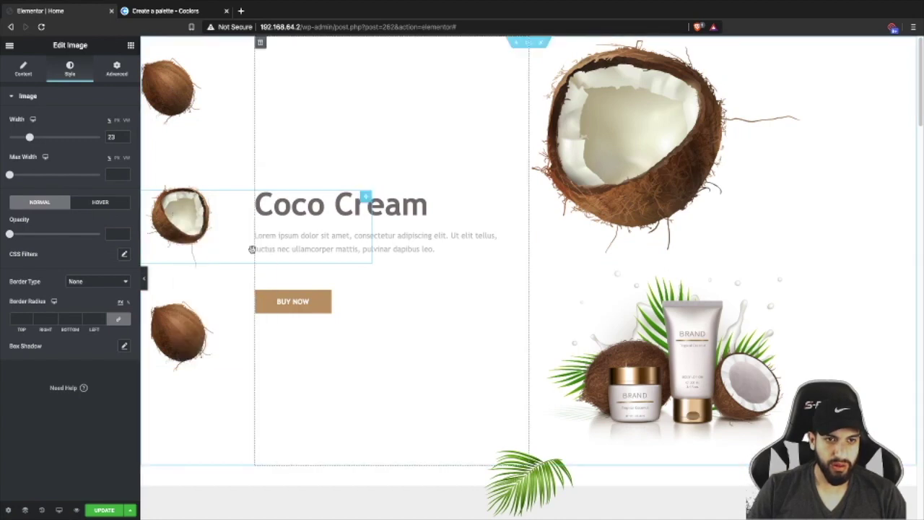
right_click(648, 149)
click(690, 213)
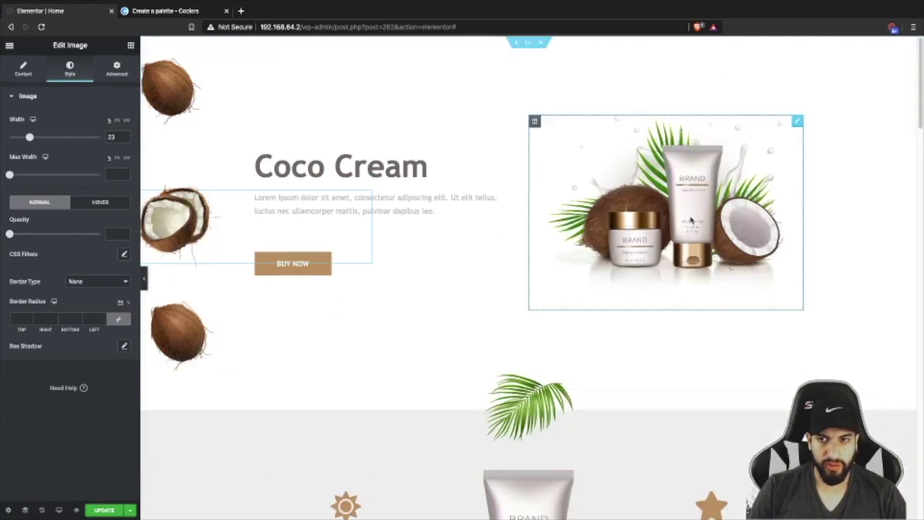
drag(171, 228, 804, 140)
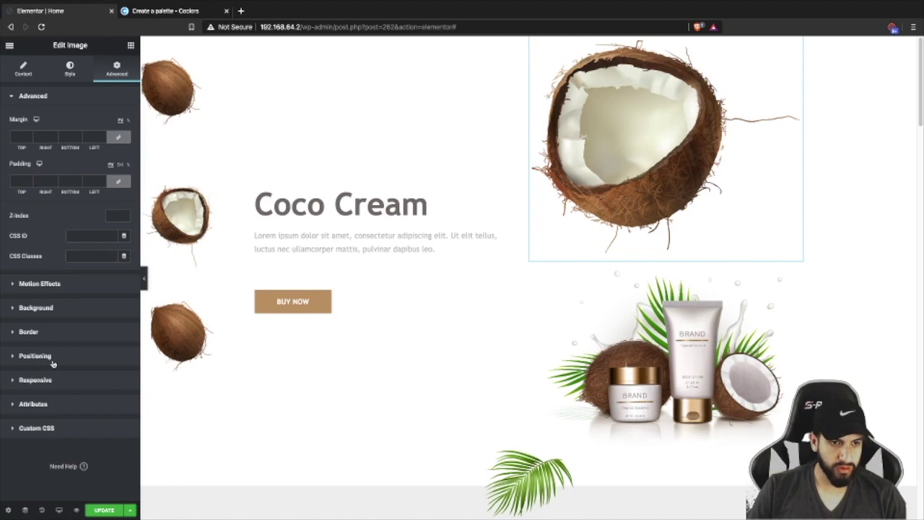
- Give the new half coconut Inline (auto) width and Fixed position, pinned at the top-right corner
click(52, 363)
click(87, 220)
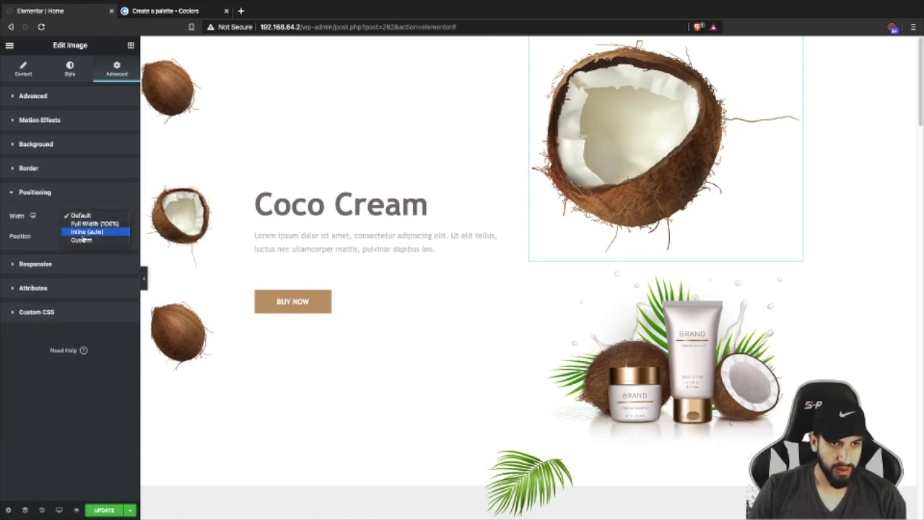
click(88, 231)
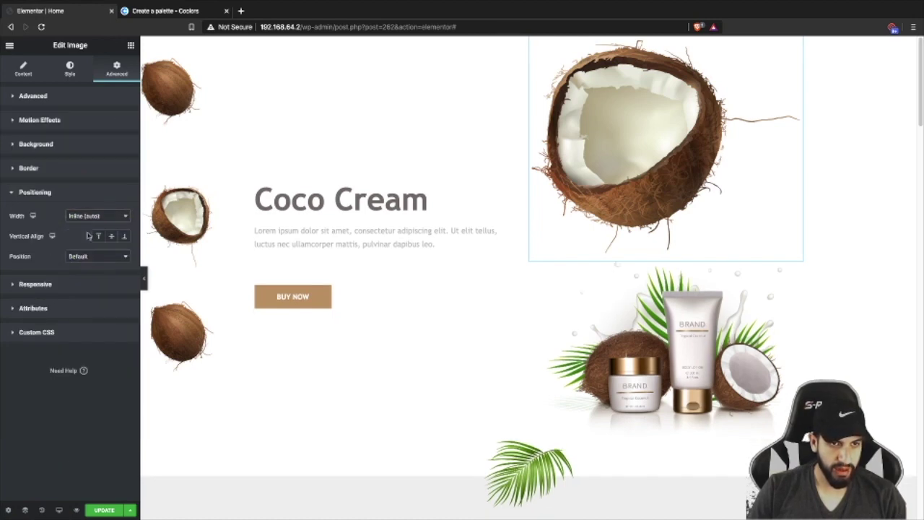
click(86, 256)
click(85, 274)
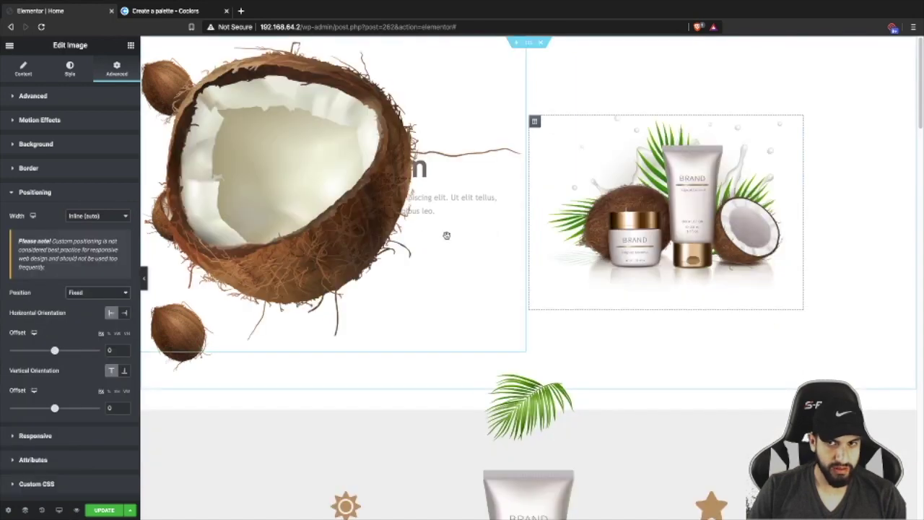
drag(277, 186, 755, 151)
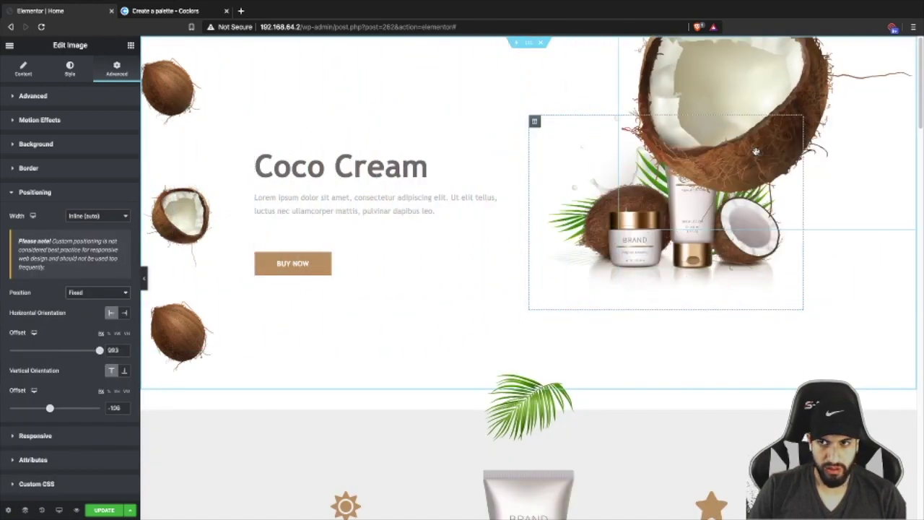
drag(709, 73, 875, 110)
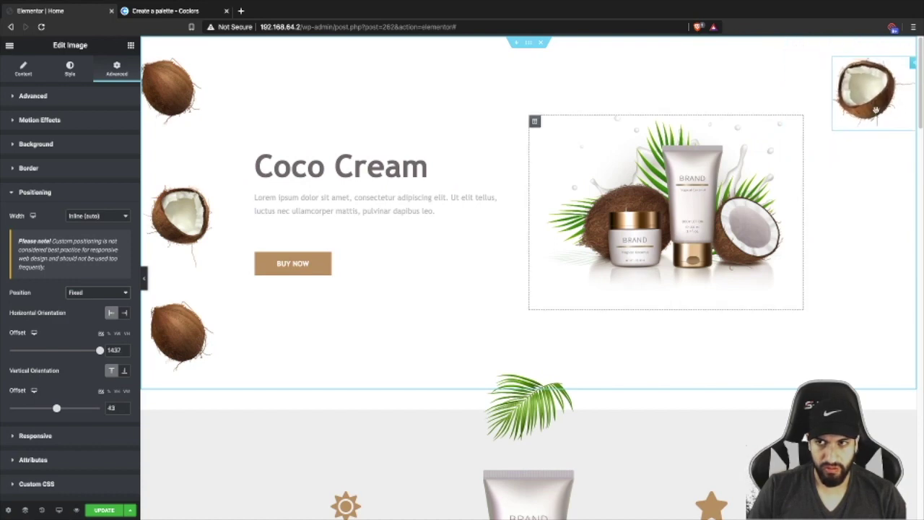
click(145, 277)
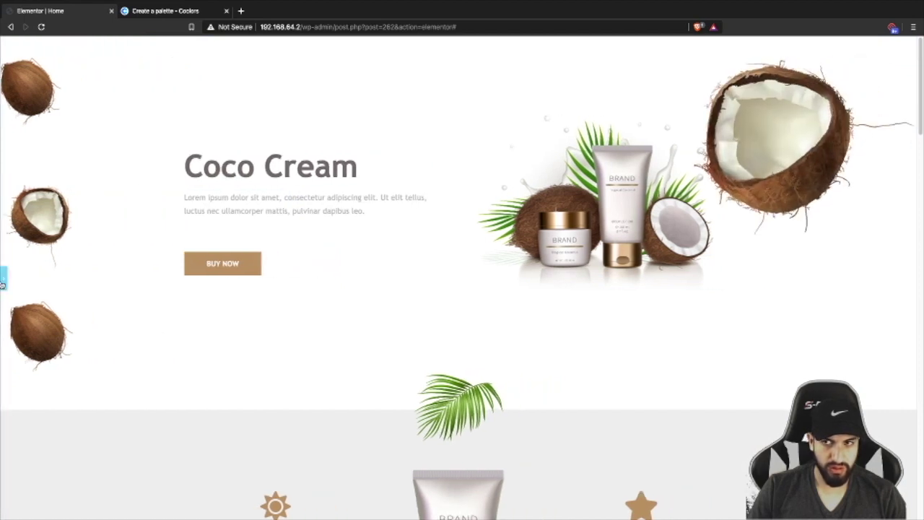
click(3, 280)
drag(889, 87, 886, 81)
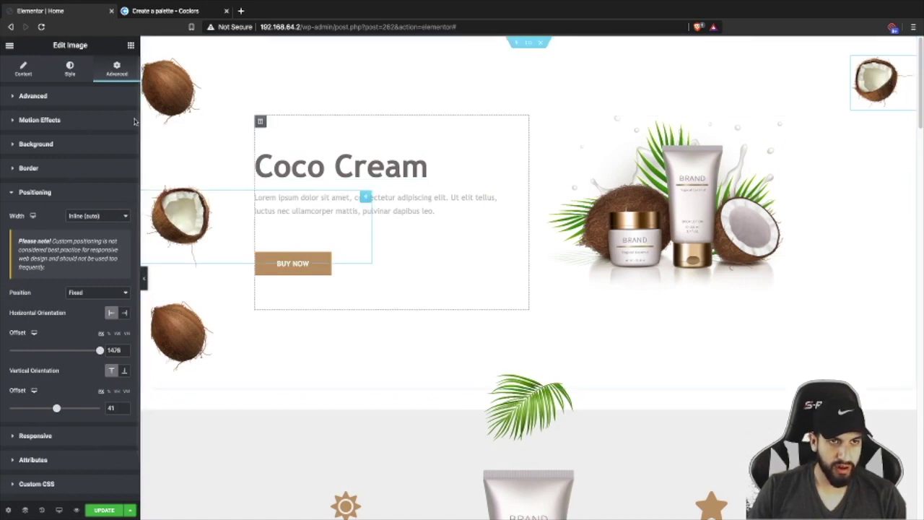
- Enable scroll rotation at speed 1.6 on the top-right coconut and shrink it to width 30
click(50, 121)
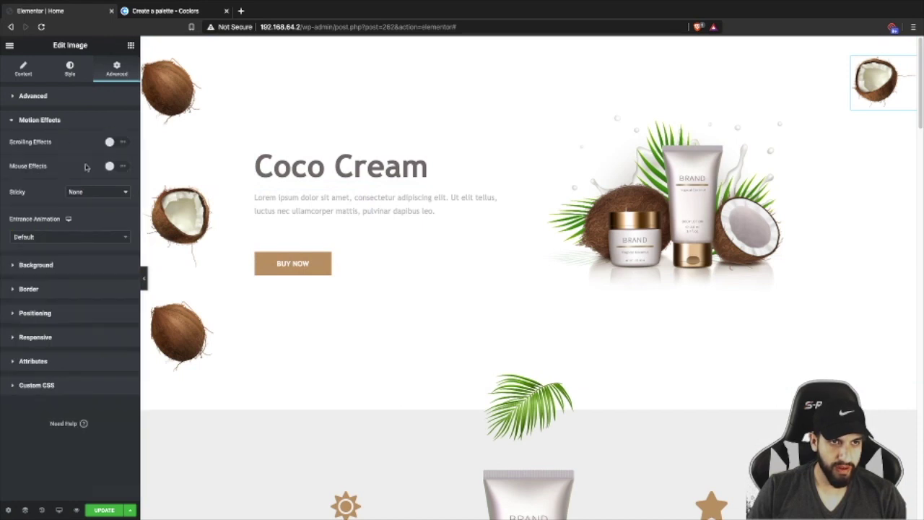
click(104, 134)
click(108, 127)
click(113, 132)
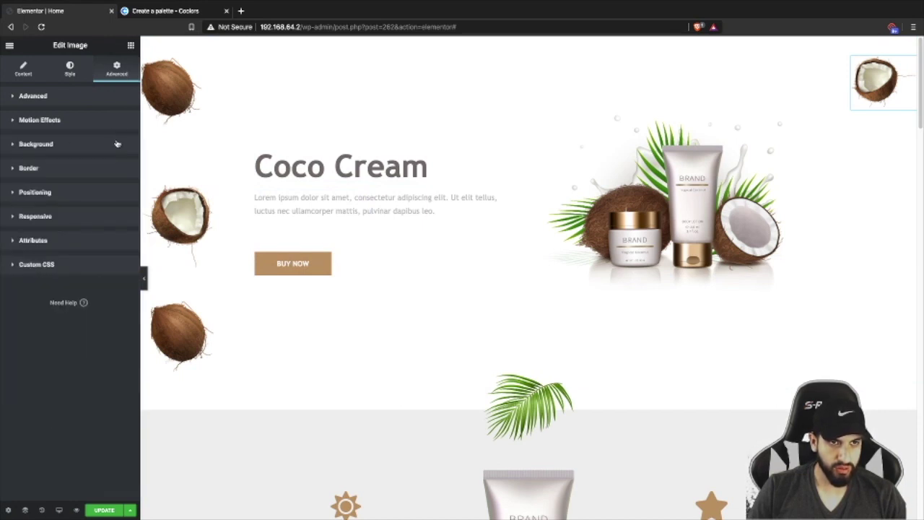
click(113, 120)
click(118, 142)
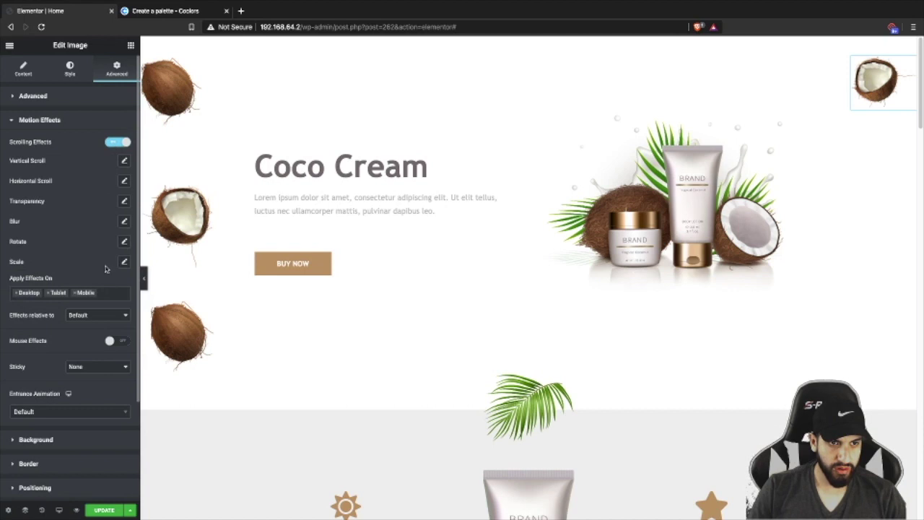
click(124, 243)
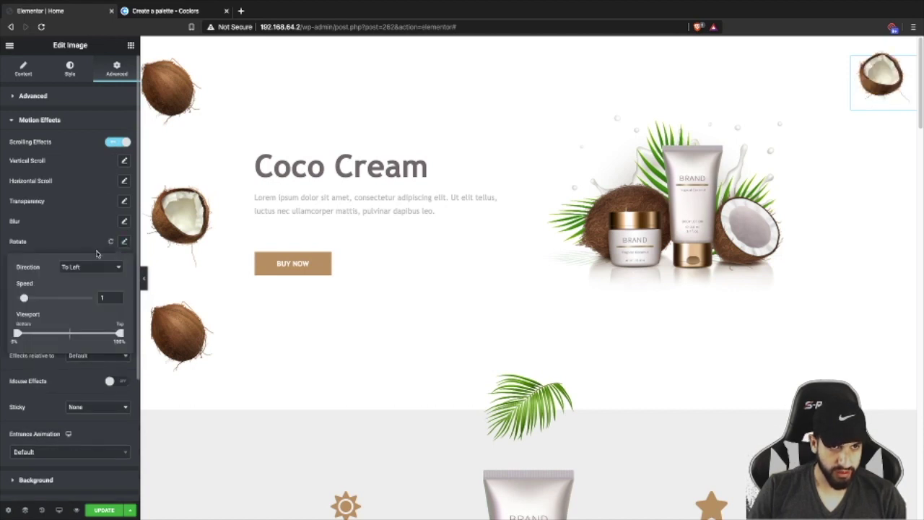
drag(24, 298, 29, 298)
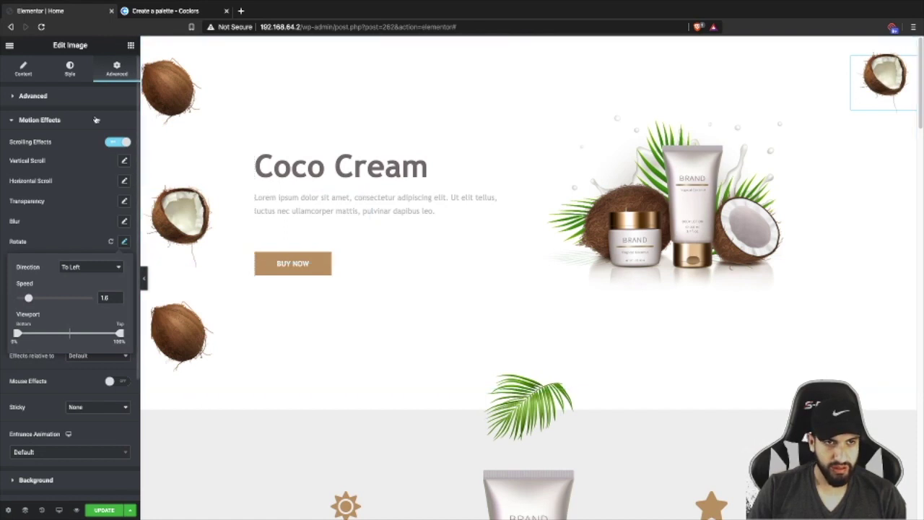
click(64, 75)
drag(9, 137, 35, 137)
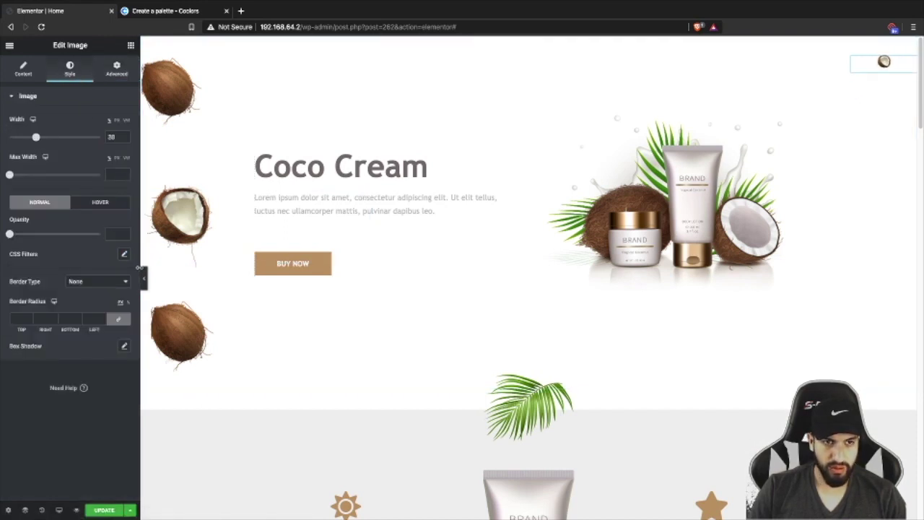
- Try the top-right coconut at width 56 in preview, then reduce it to width 45
click(144, 275)
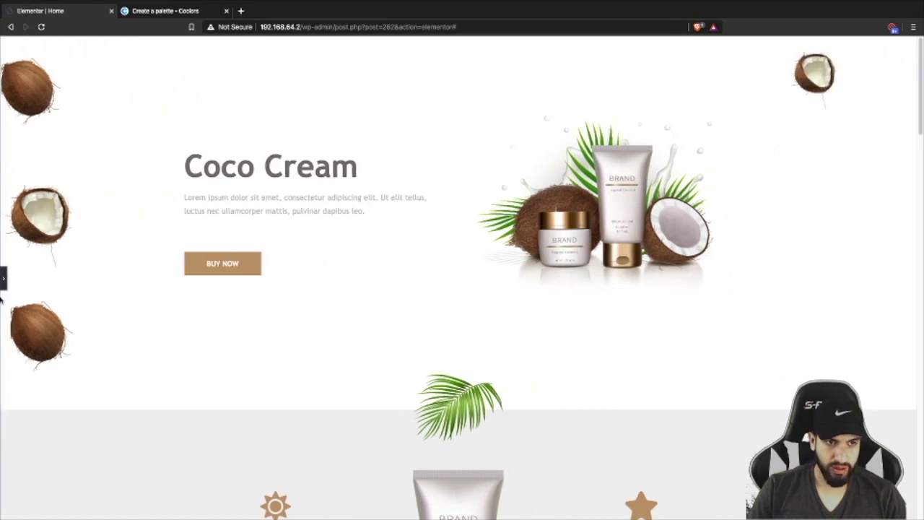
click(3, 279)
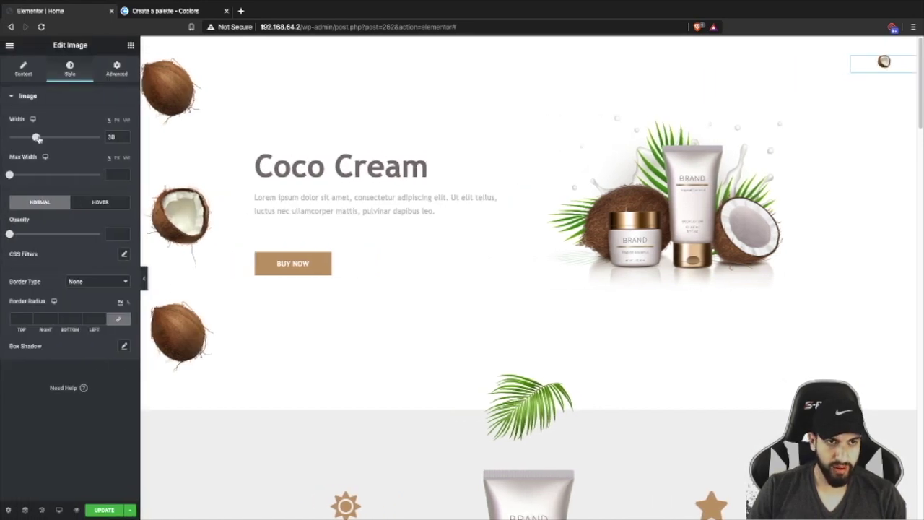
drag(38, 136, 59, 136)
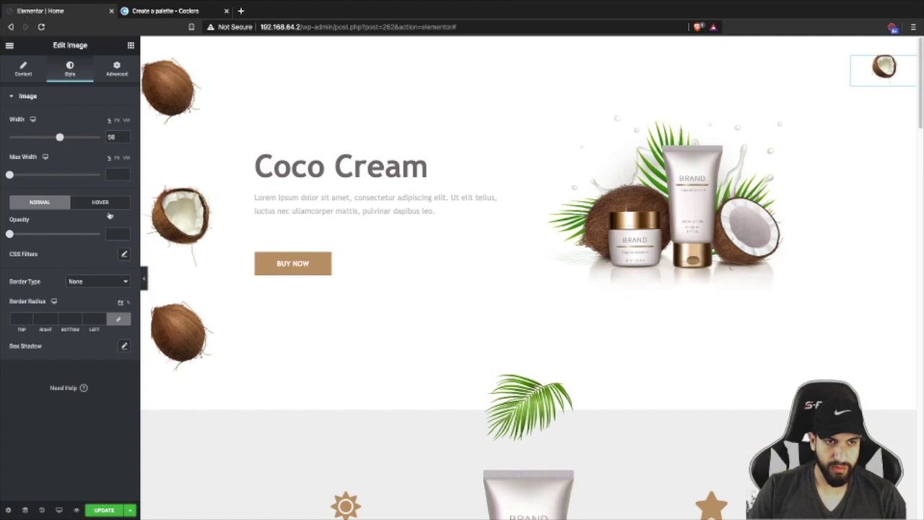
click(144, 274)
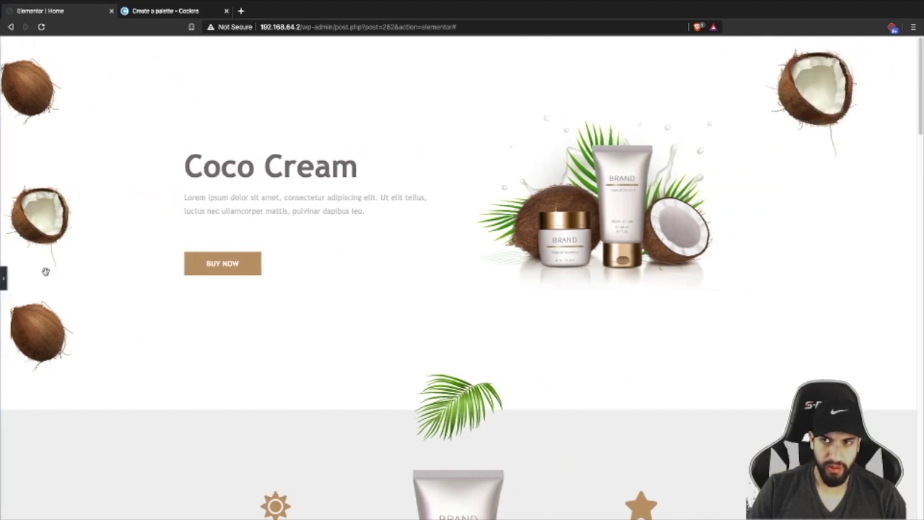
click(3, 281)
drag(59, 138, 49, 136)
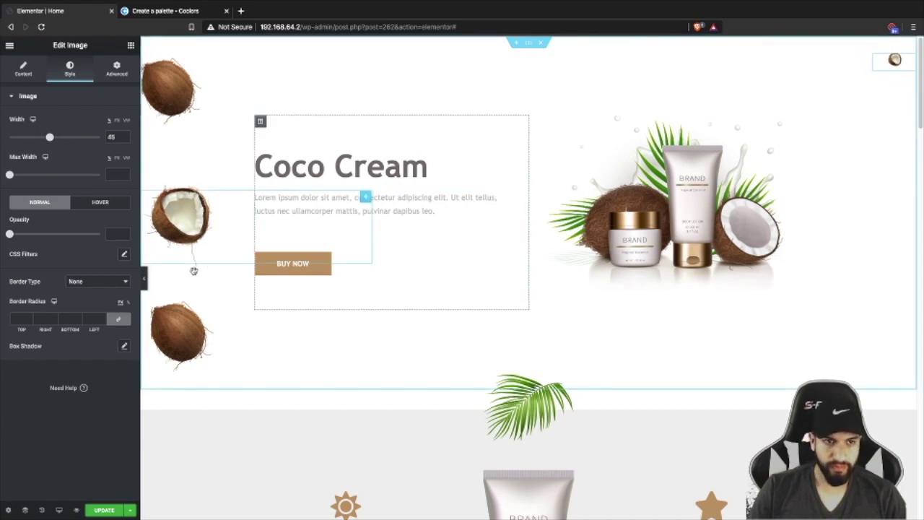
- Compare the layout in full-width preview and open the image's Advanced Positioning settings
click(144, 280)
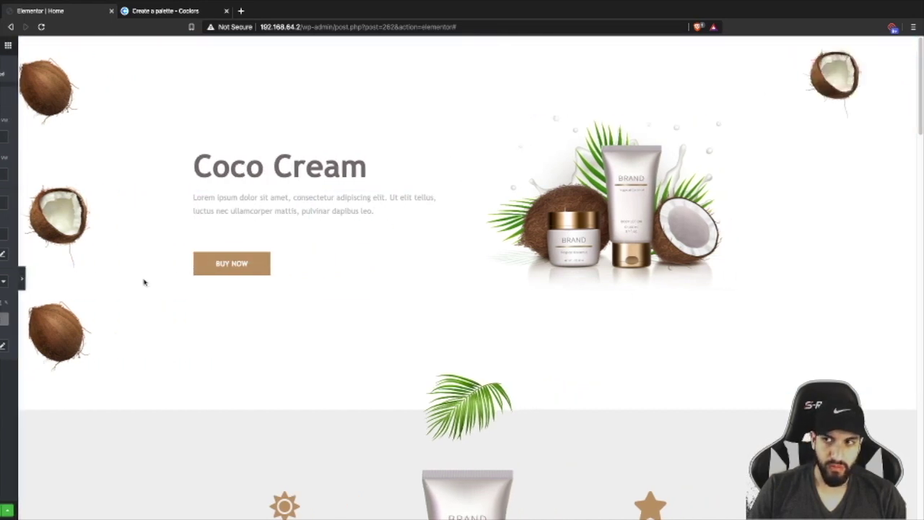
click(3, 278)
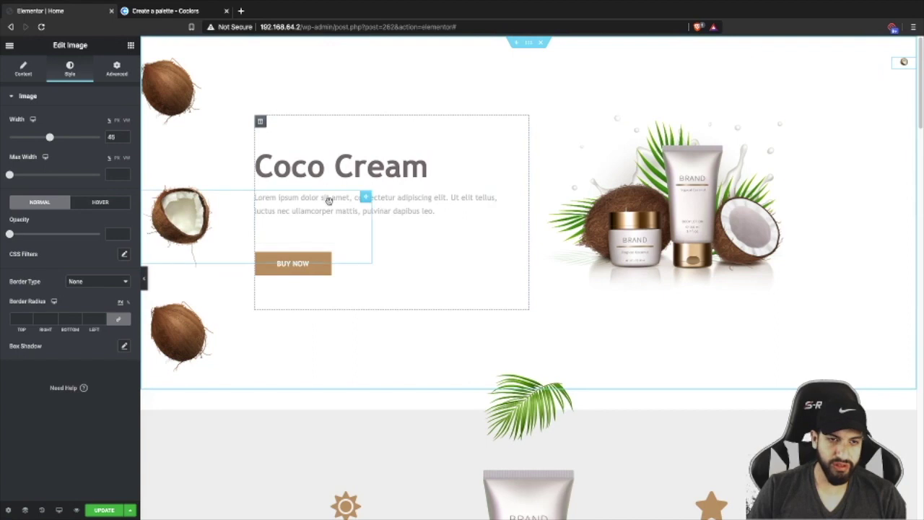
click(144, 283)
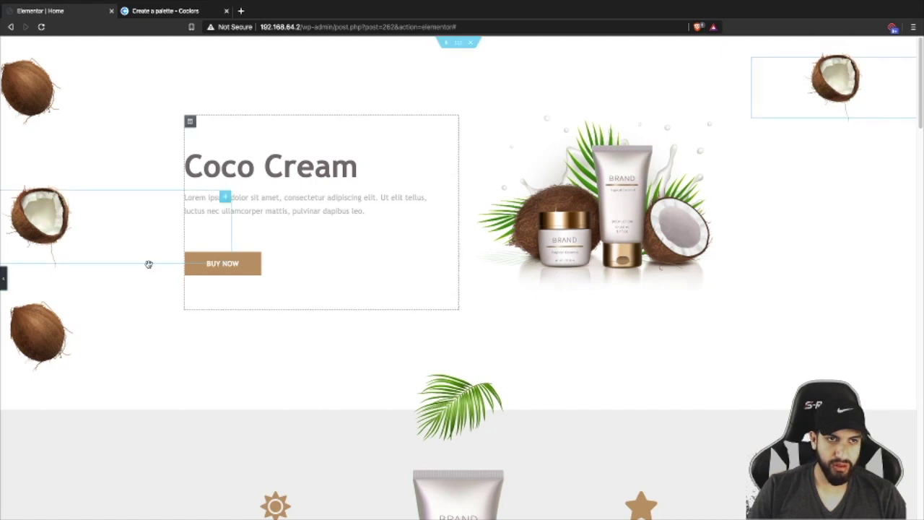
click(4, 278)
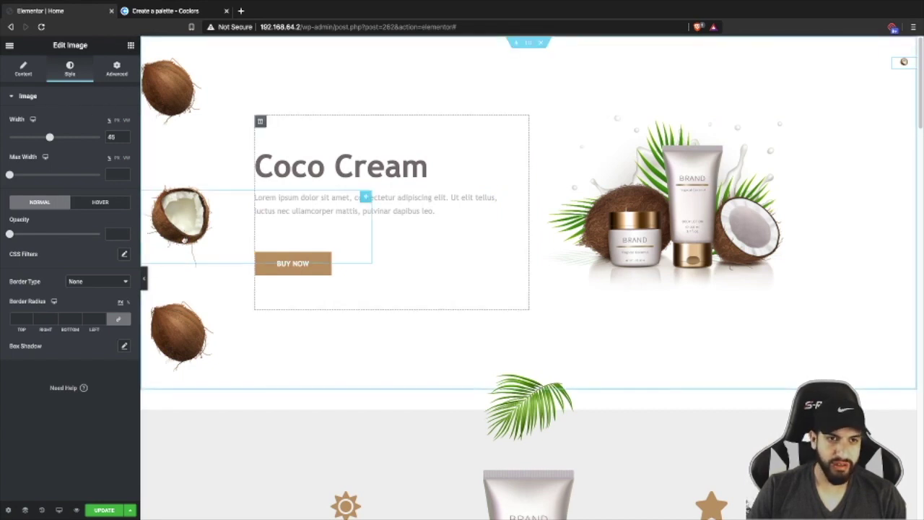
click(116, 68)
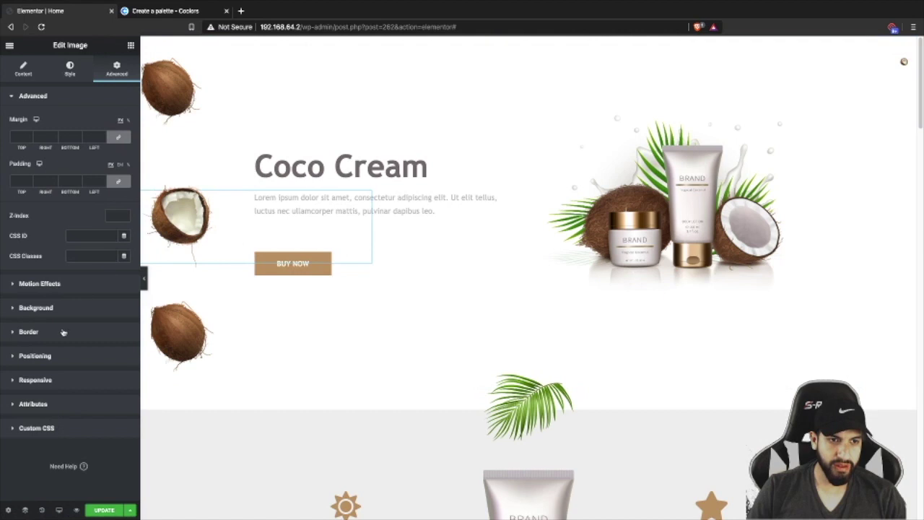
click(50, 353)
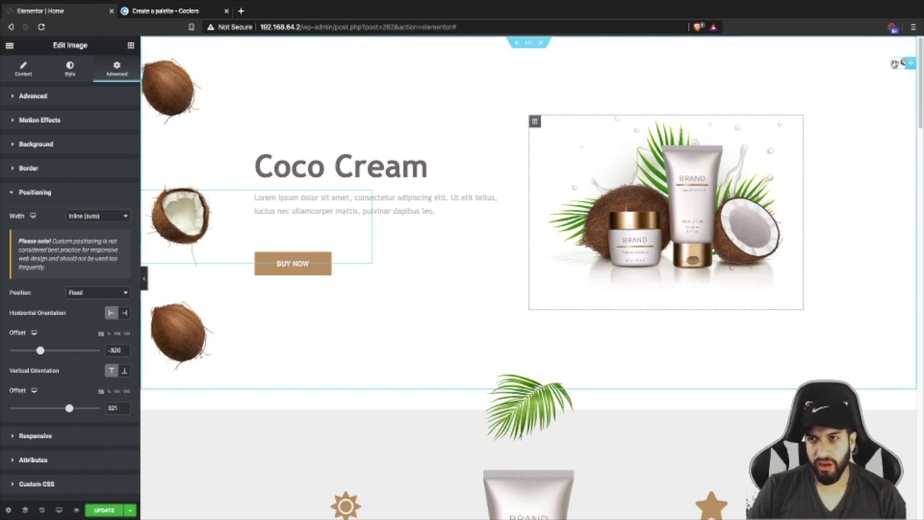
click(143, 277)
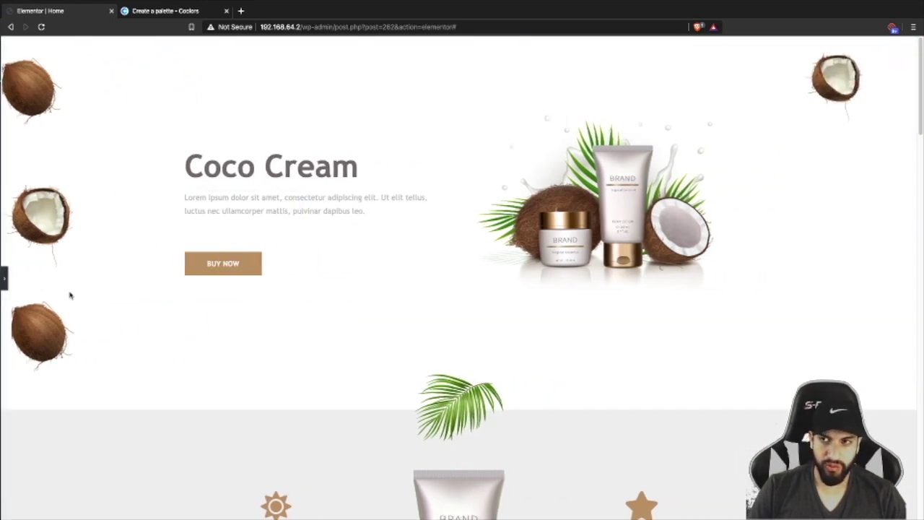
click(2, 278)
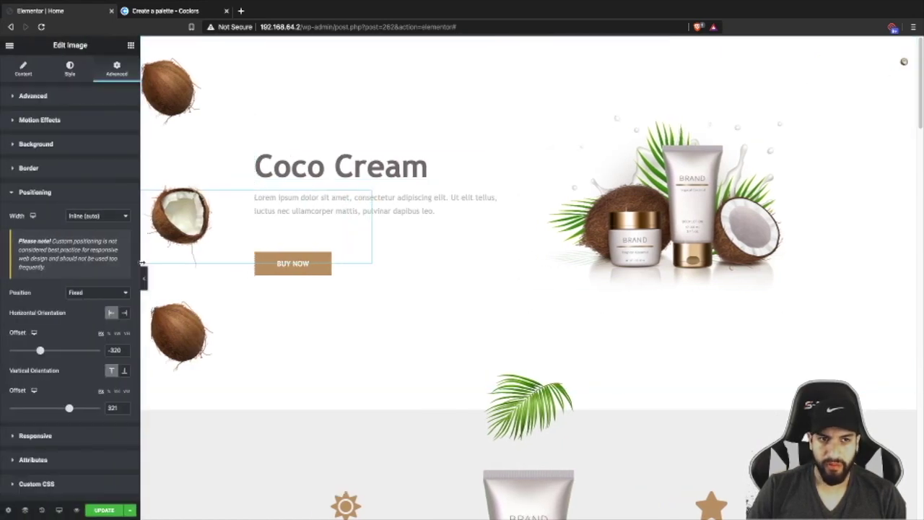
- Drag the middle and bottom left coconuts rightward toward the Coco Cream text, then preview
drag(189, 215, 215, 196)
drag(179, 101, 174, 83)
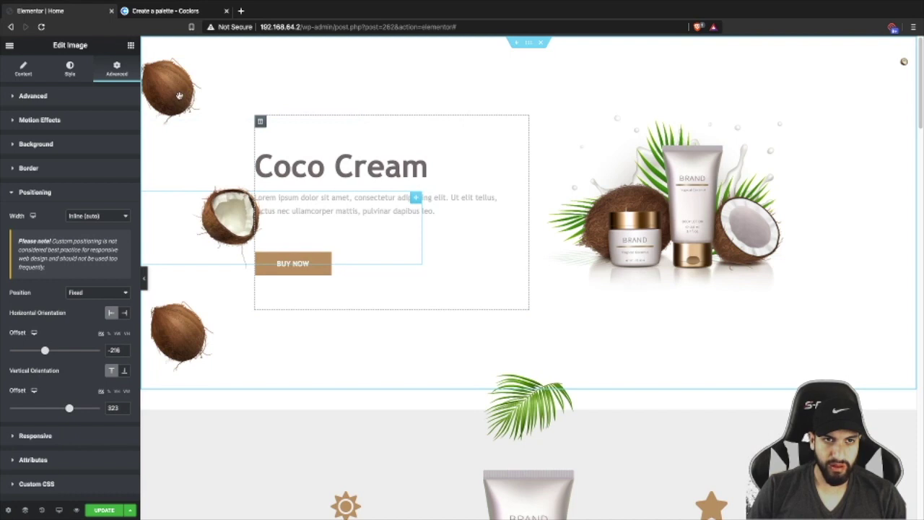
drag(190, 99, 194, 101)
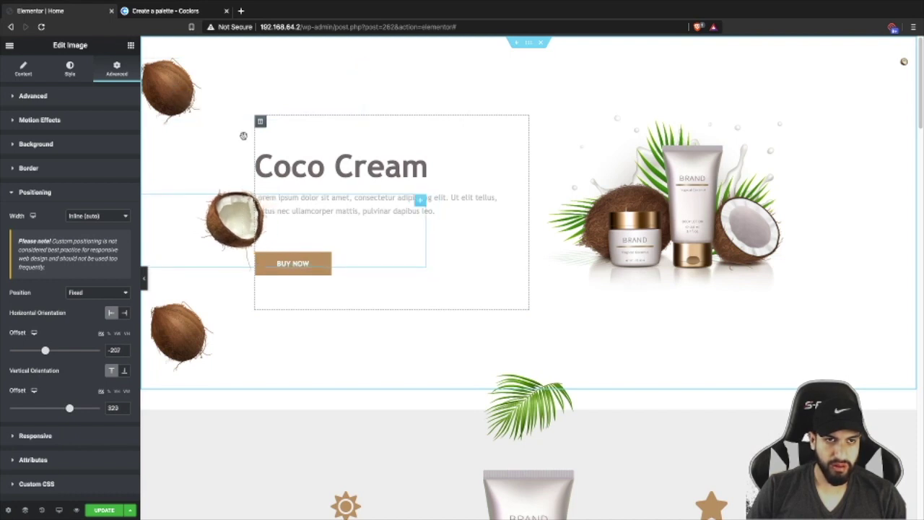
click(192, 330)
drag(194, 342, 224, 328)
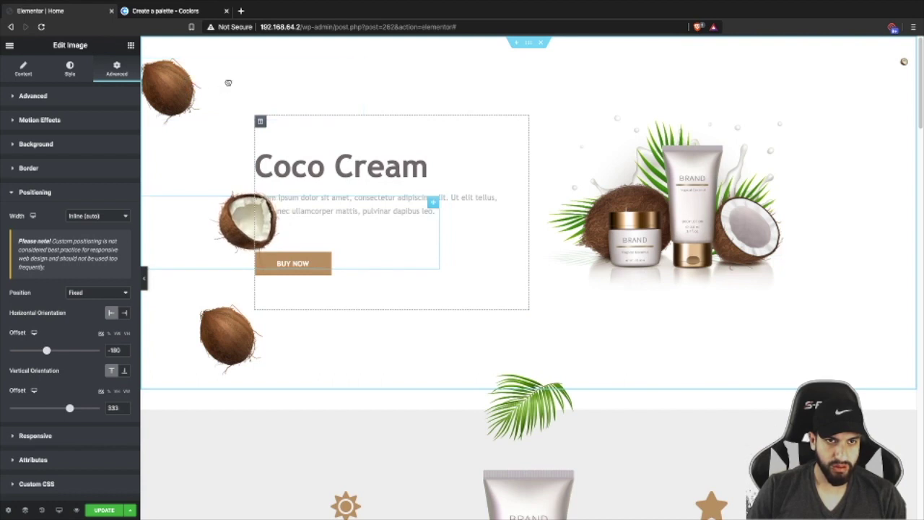
click(211, 88)
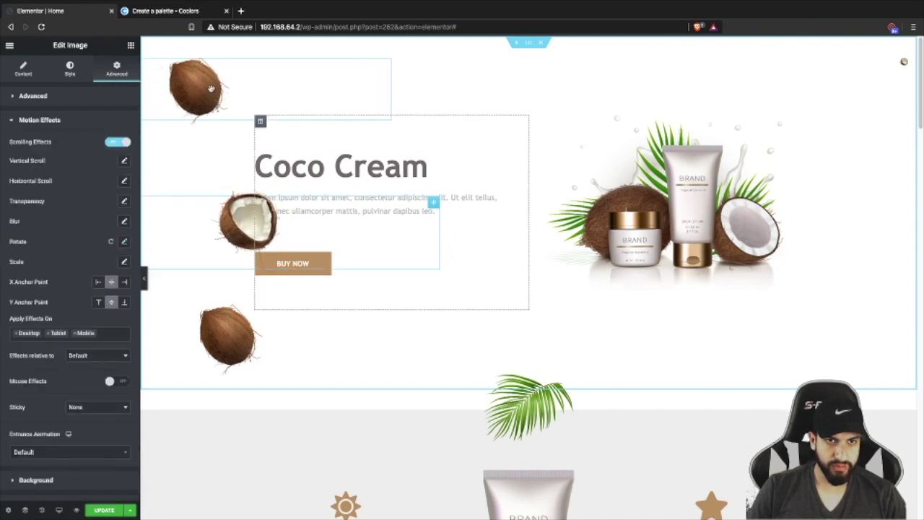
click(144, 282)
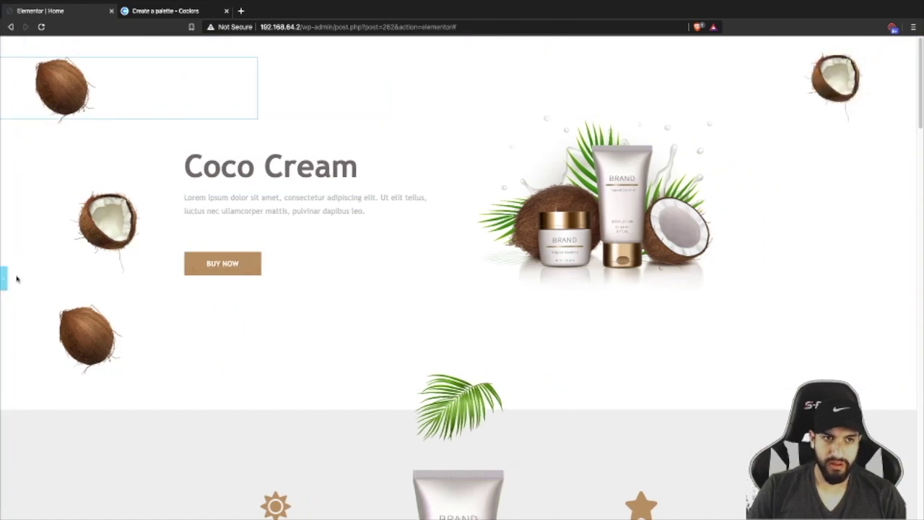
click(5, 277)
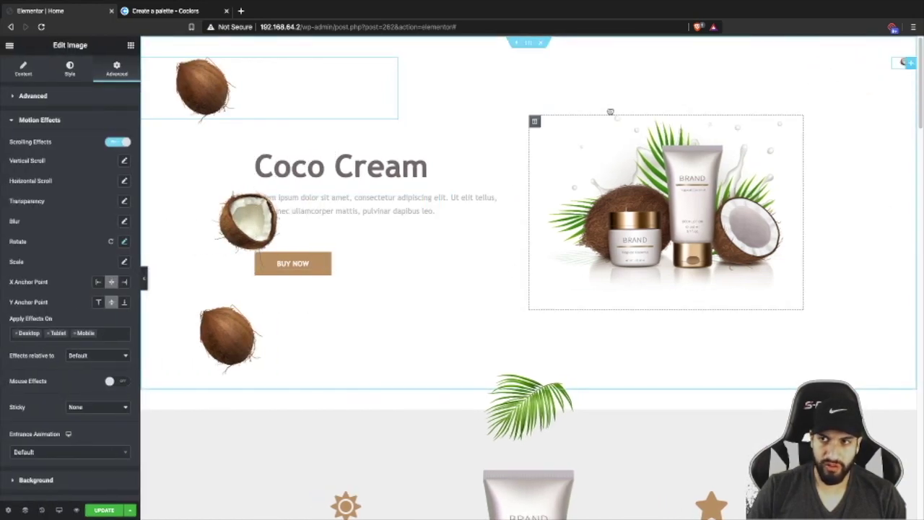
- Widen the coconut slightly, then duplicate the top-right coconut and swap in the whole coconut image
click(59, 67)
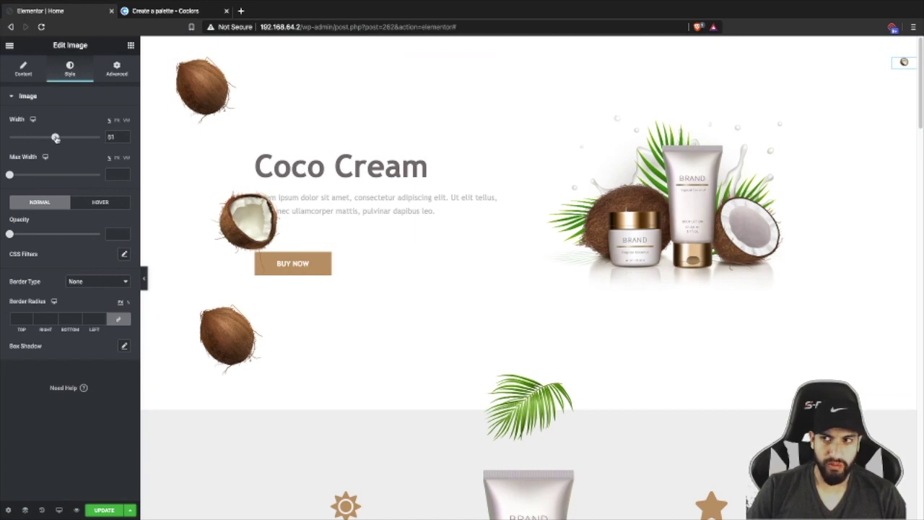
drag(61, 137, 62, 138)
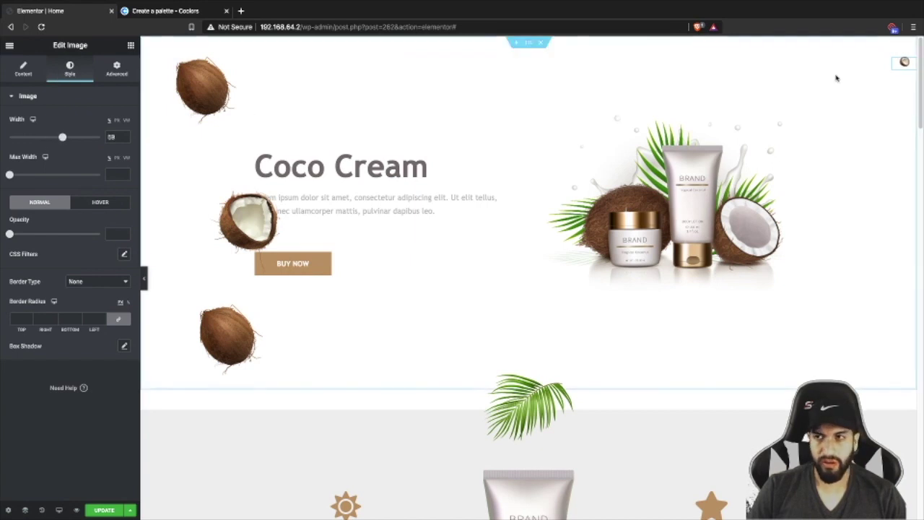
right_click(904, 63)
click(873, 87)
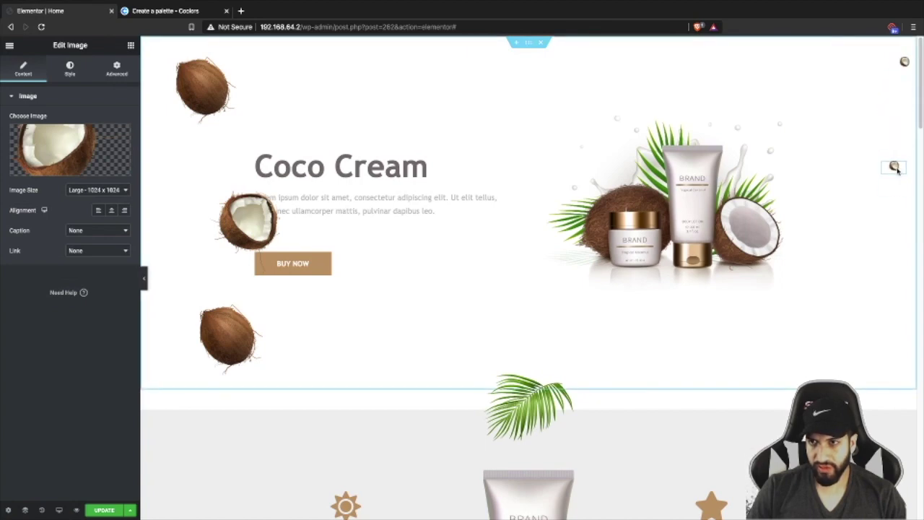
click(96, 147)
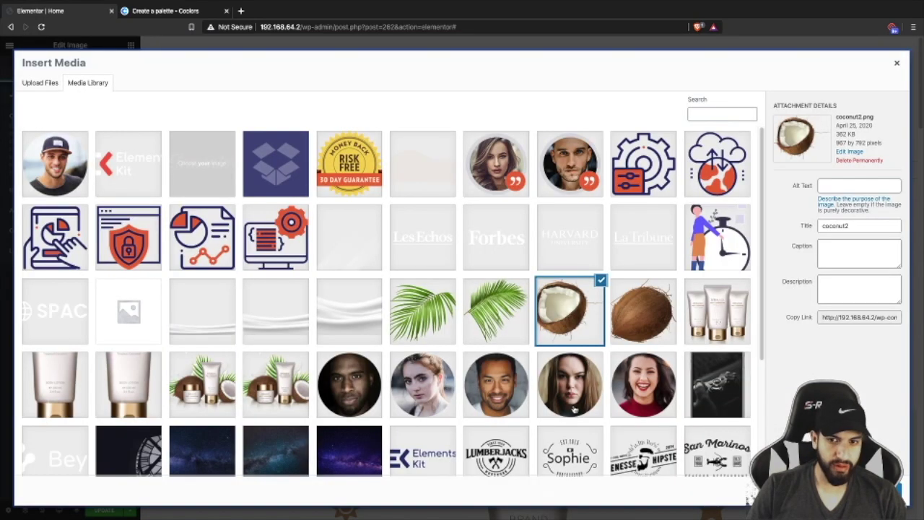
click(642, 311)
click(874, 498)
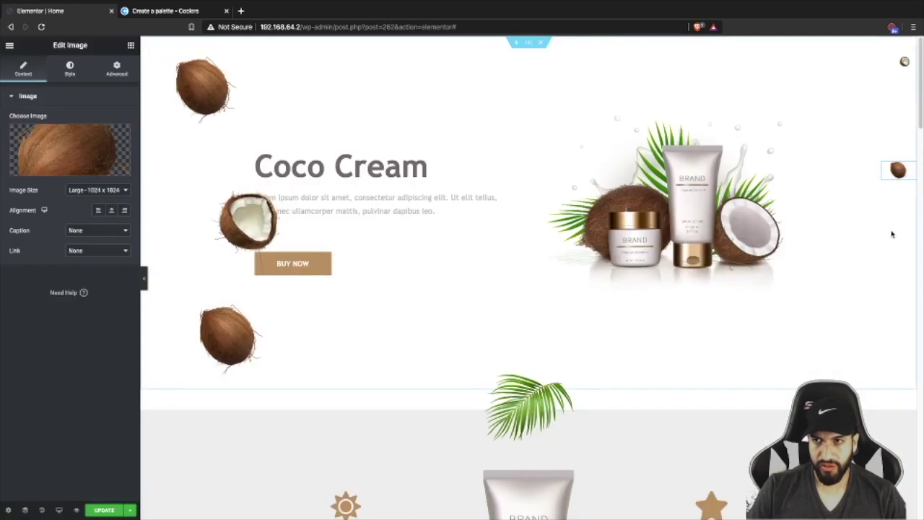
- Duplicate the top-right half coconut, move the copy lower on the right edge, and preview full width
right_click(908, 65)
click(906, 64)
drag(907, 64, 878, 270)
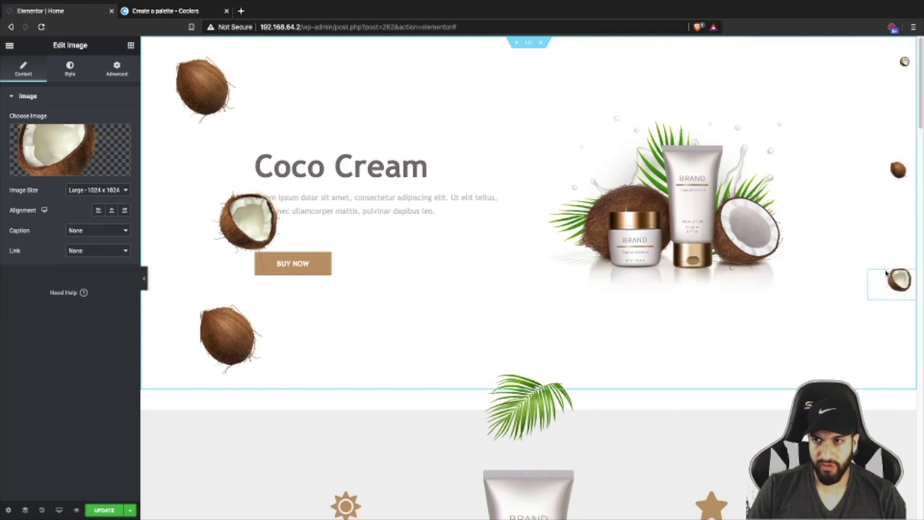
click(146, 282)
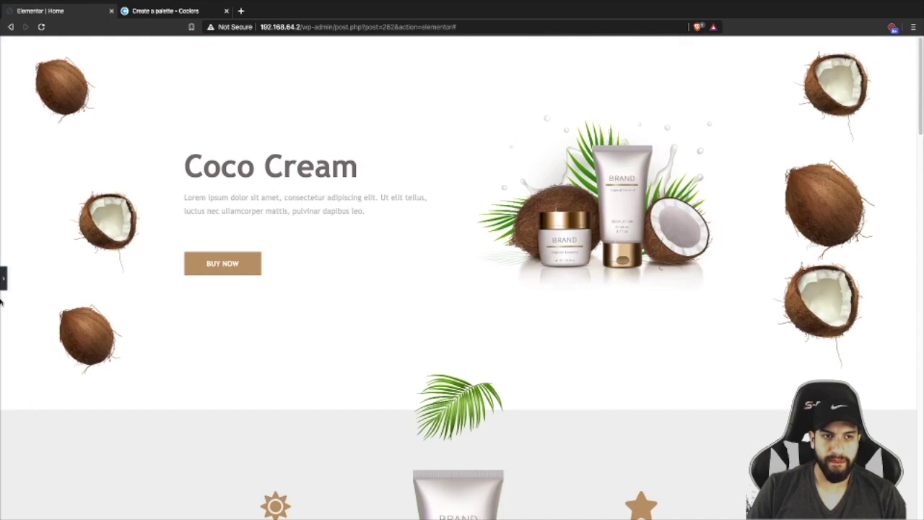
click(3, 277)
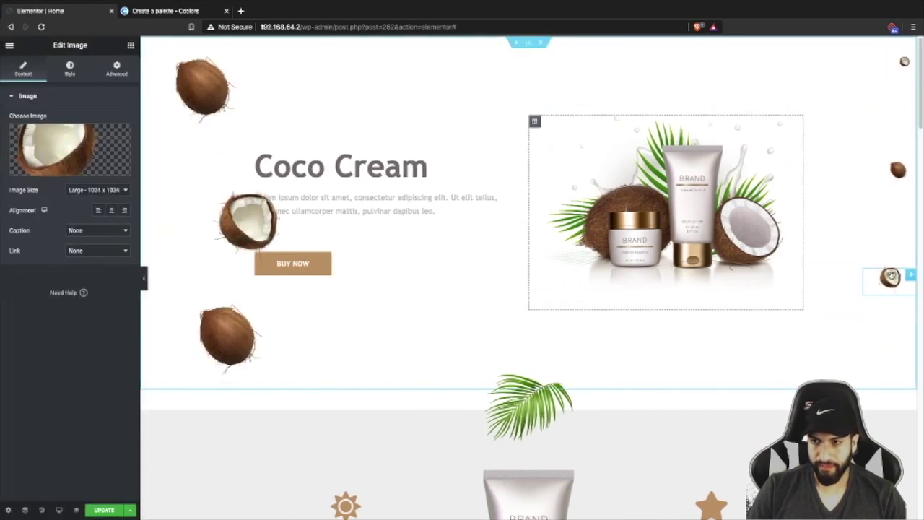
- Set the top-right and cracked right-edge coconuts' Style width to 53, then preview the hero full width
click(897, 174)
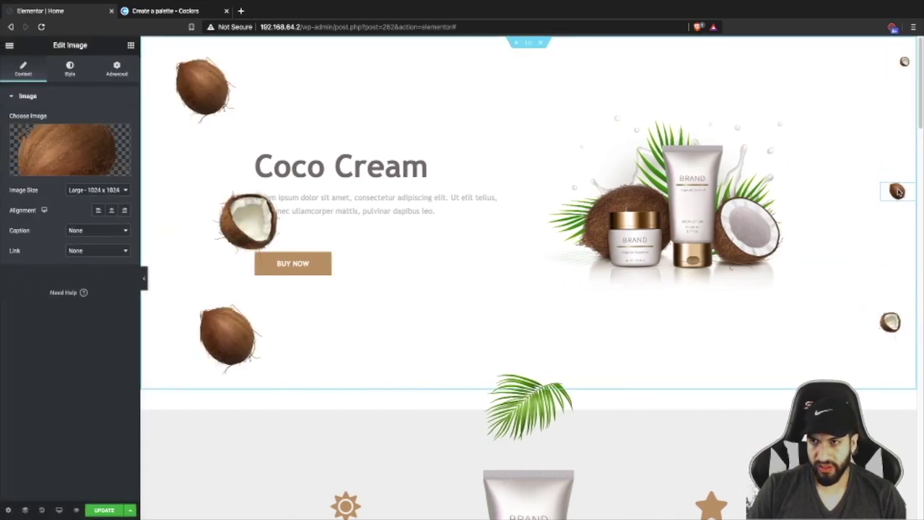
click(903, 62)
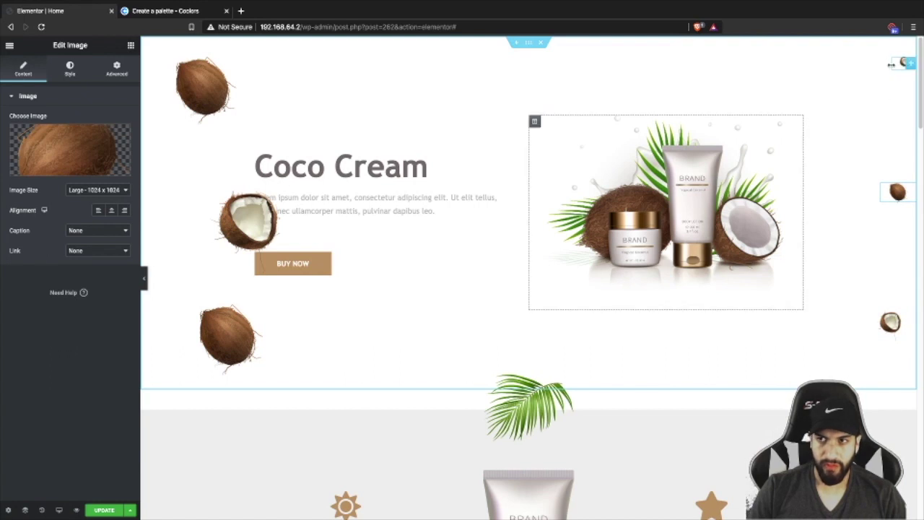
click(69, 69)
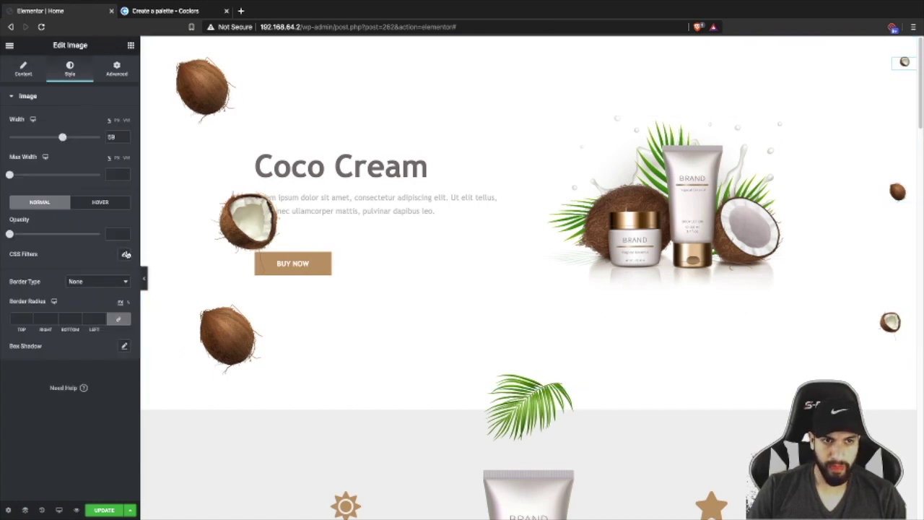
click(144, 271)
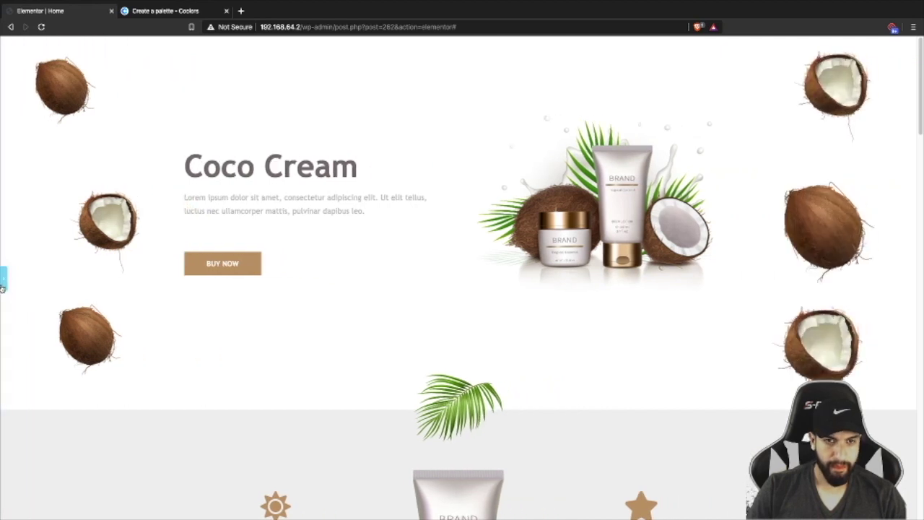
click(4, 282)
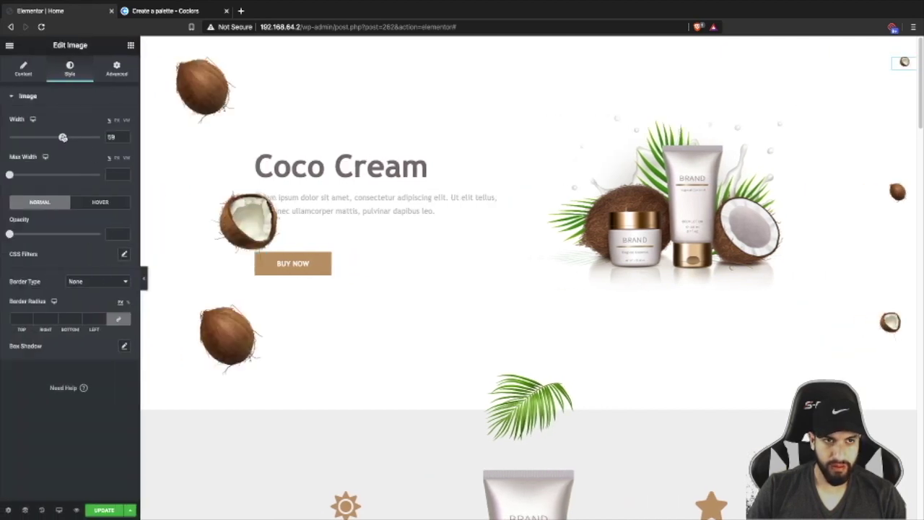
double_click(113, 136)
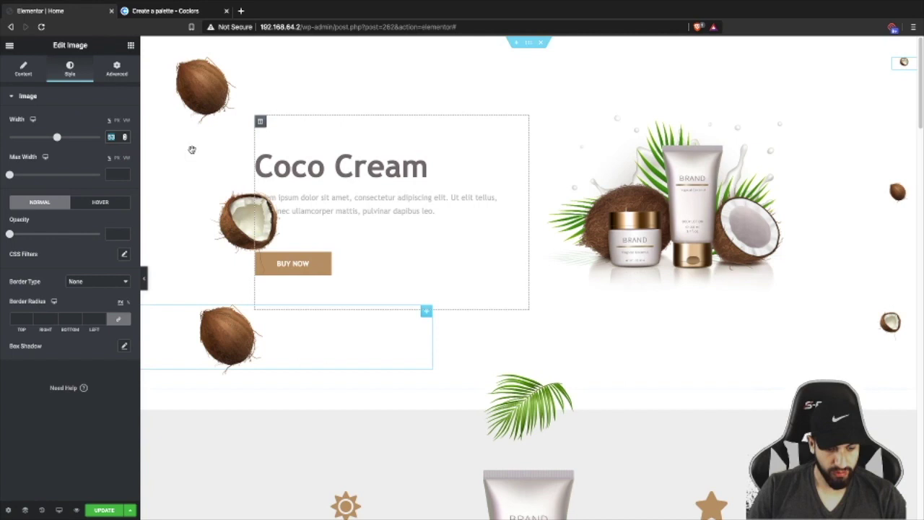
click(902, 193)
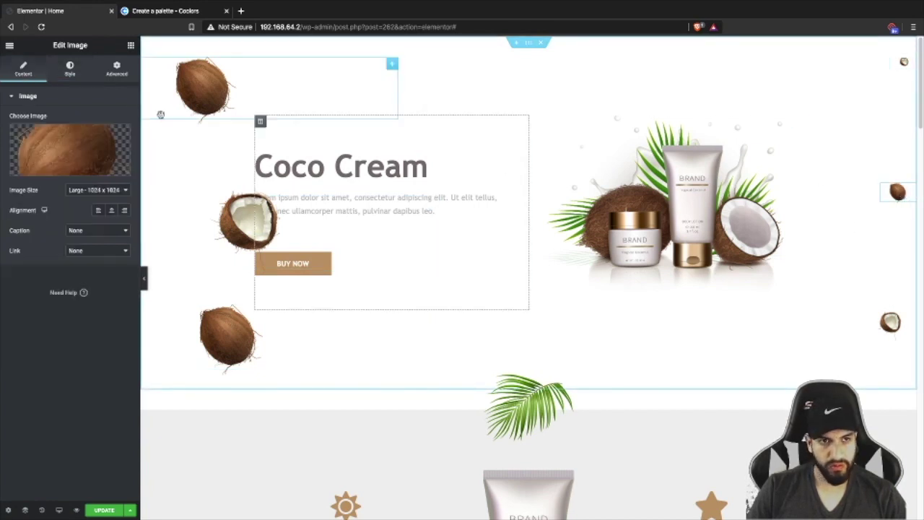
click(70, 73)
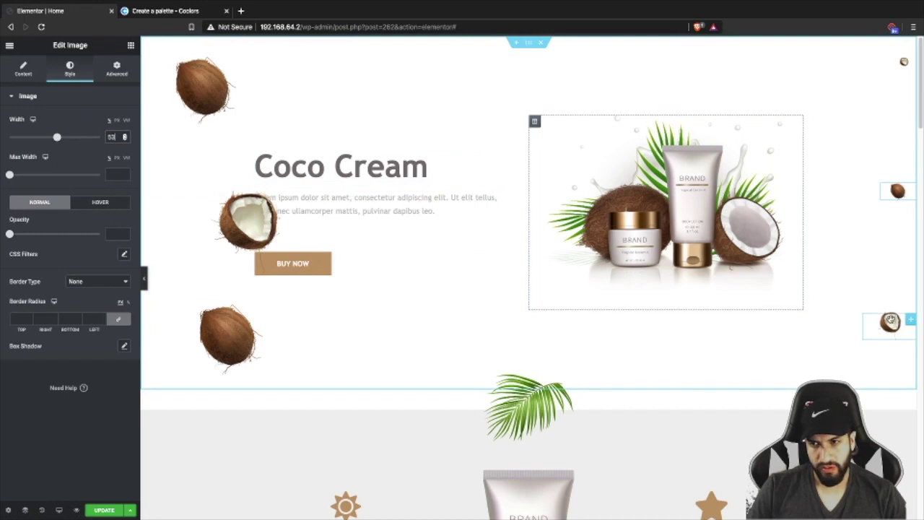
click(890, 322)
click(68, 72)
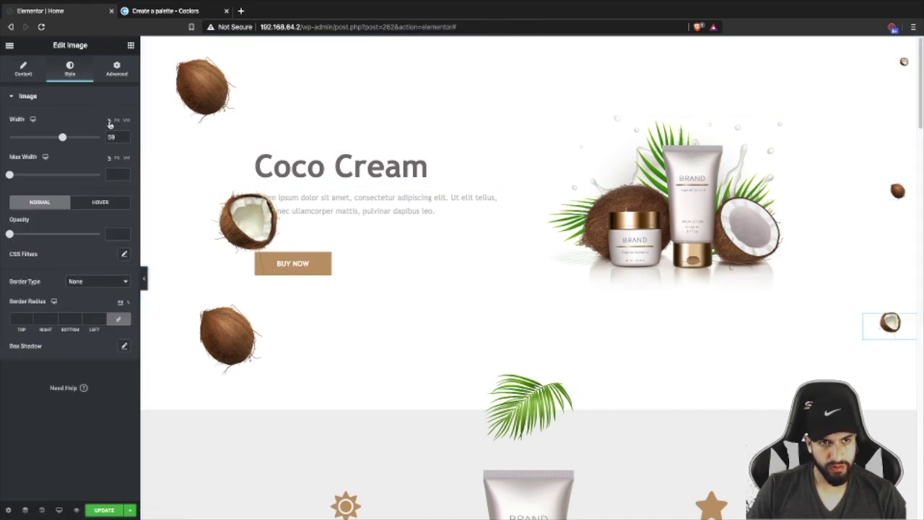
text(53)
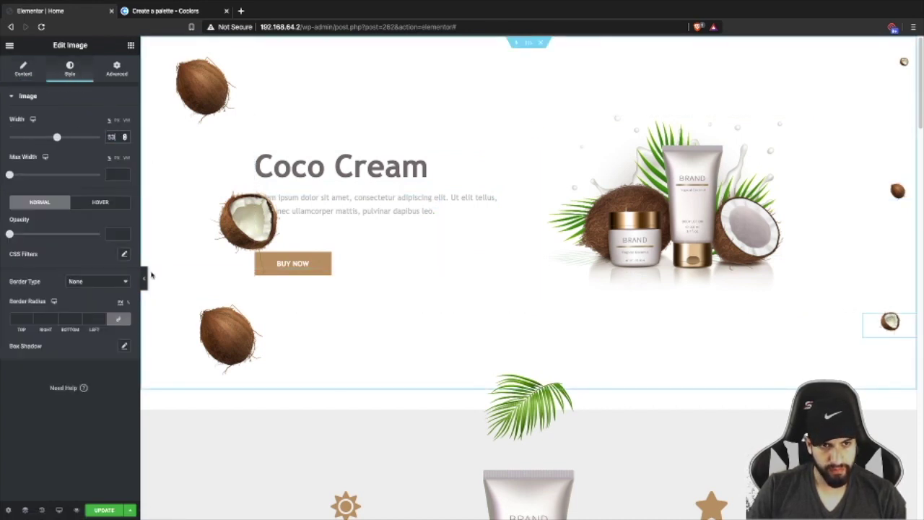
click(145, 277)
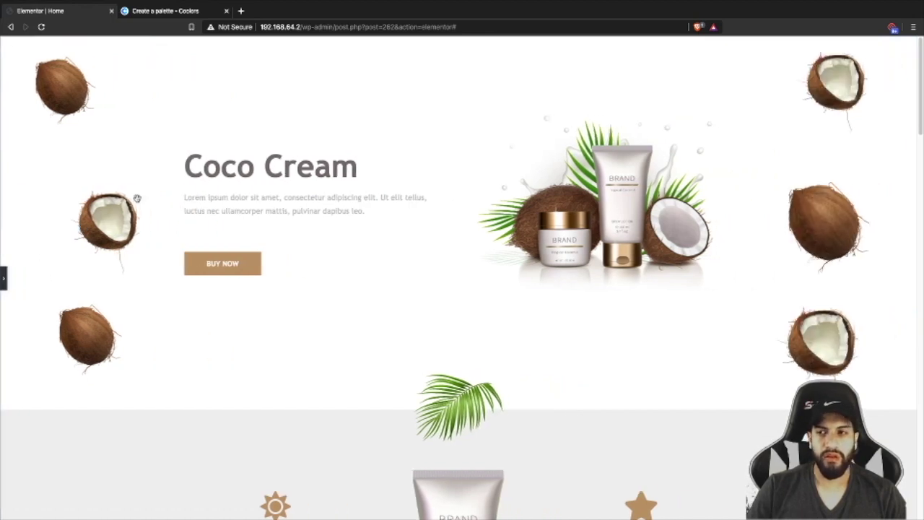
- Scroll the full-width preview through the features, reviews and hero sections, then reopen the editor at the top
scroll(747, 241, down, 15)
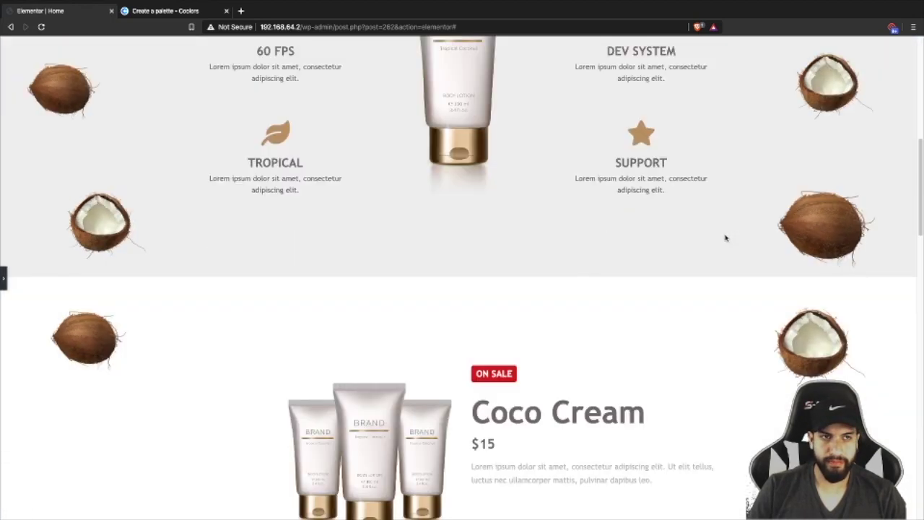
scroll(597, 239, up, 10)
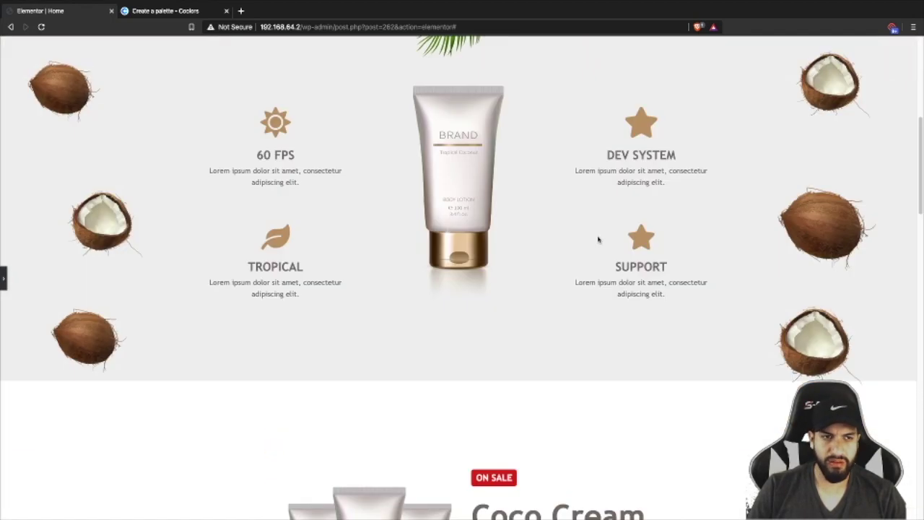
click(3, 277)
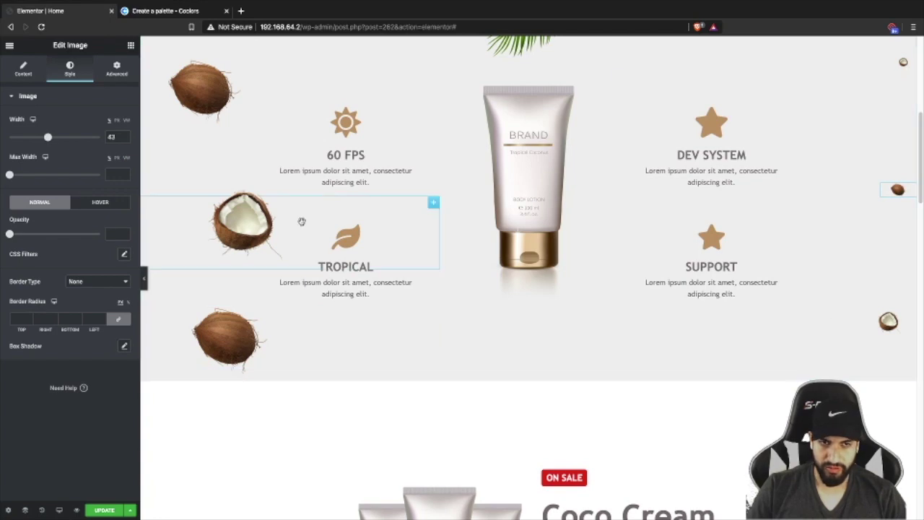
click(144, 277)
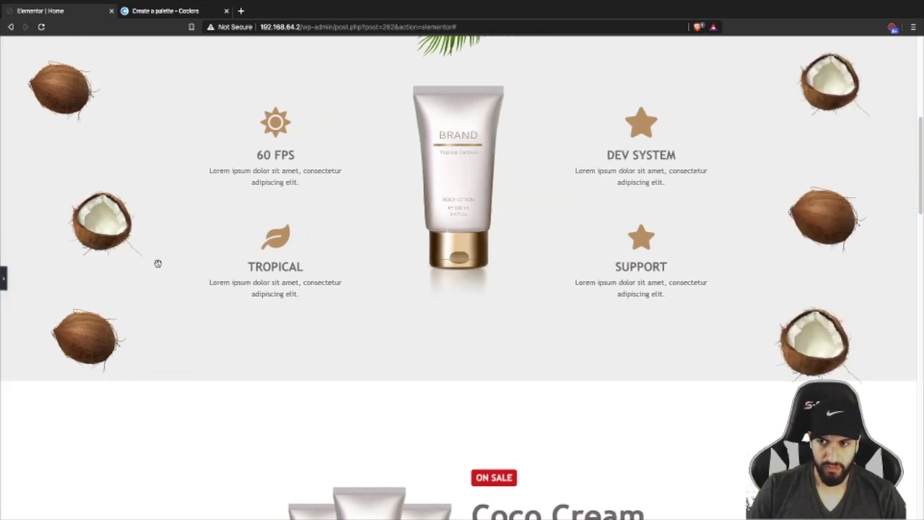
scroll(204, 141, down, 15)
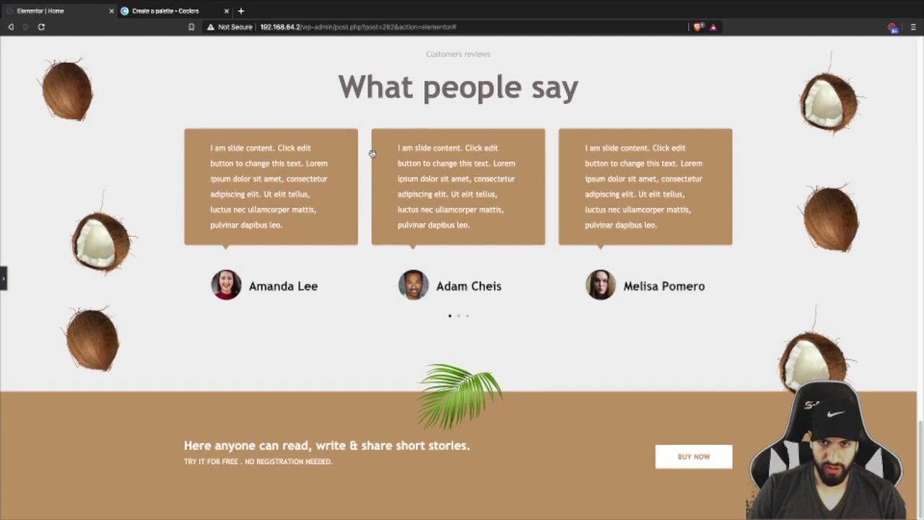
scroll(469, 169, up, 15)
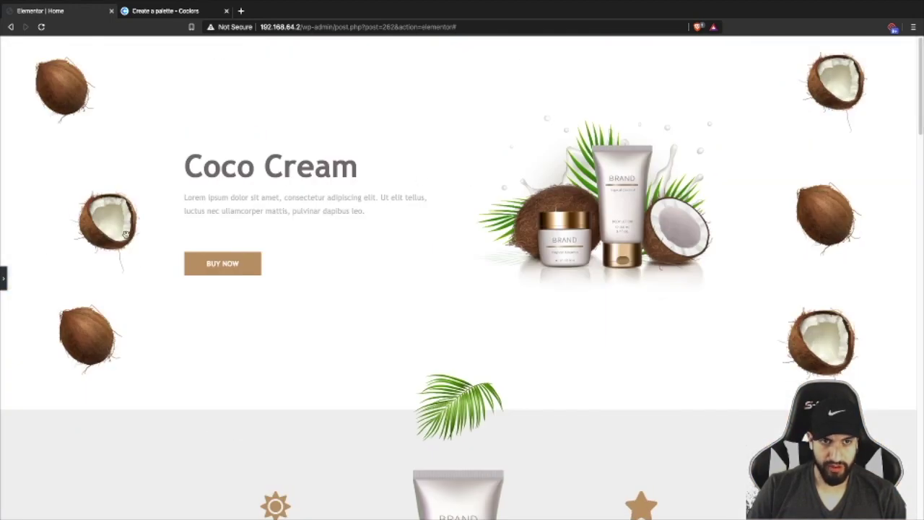
click(2, 275)
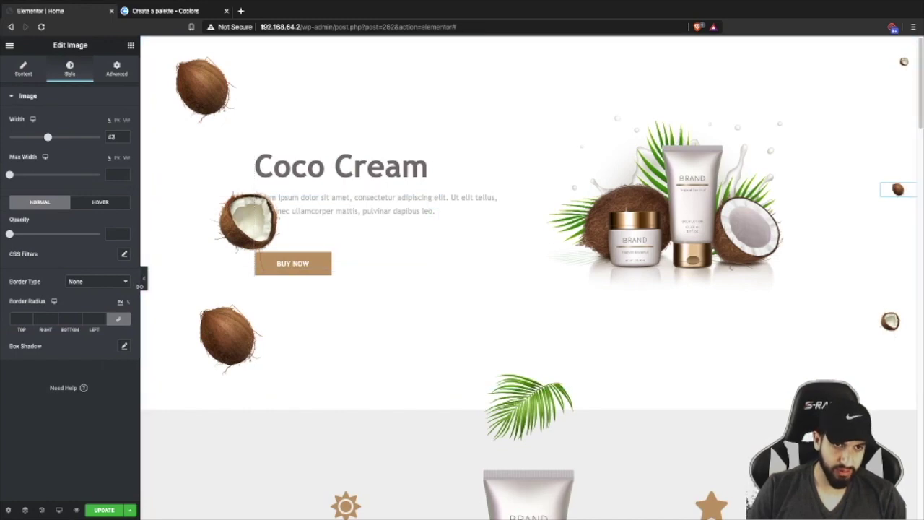
- Resize the editor panel and inspect the Coco Cream heading and paragraph layout settings
drag(163, 288, 344, 259)
drag(262, 258, 234, 261)
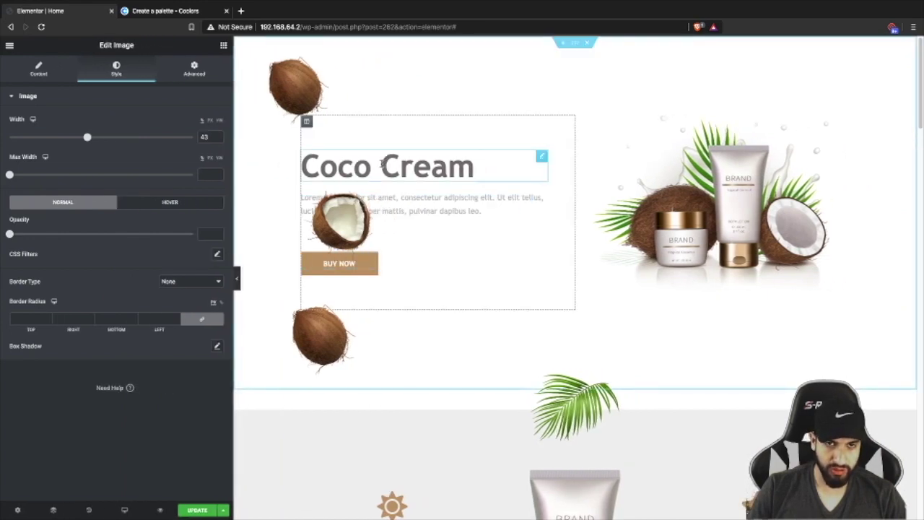
click(382, 163)
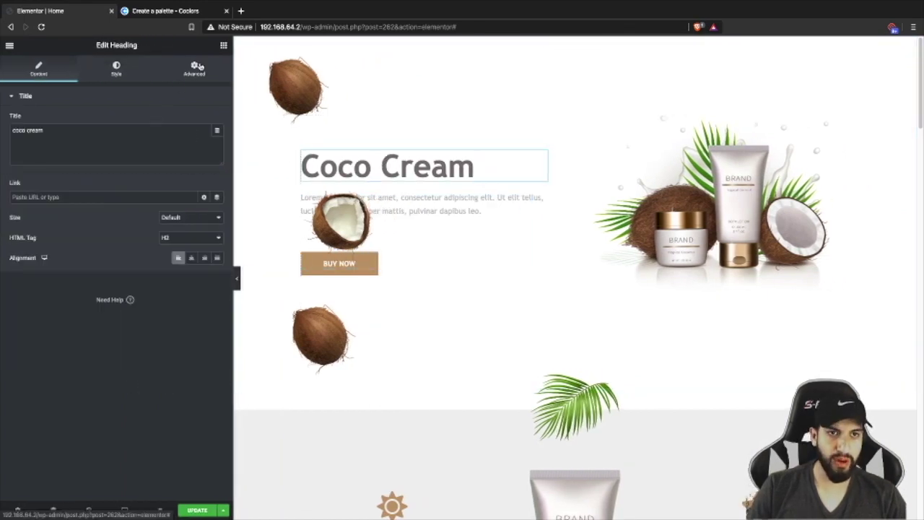
click(196, 68)
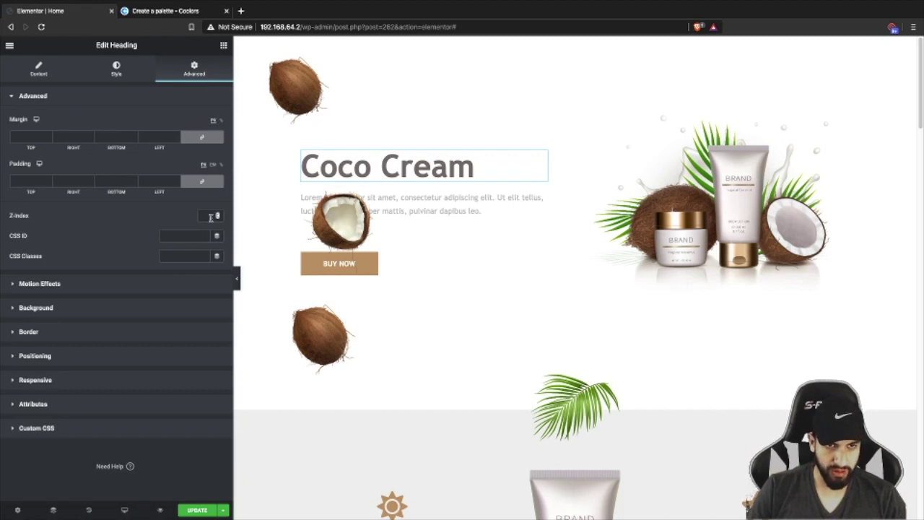
click(383, 202)
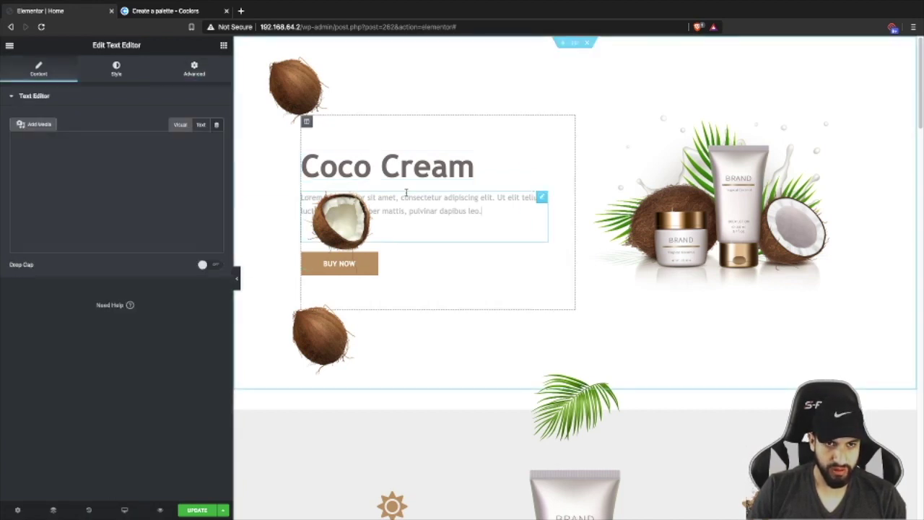
click(119, 72)
click(202, 71)
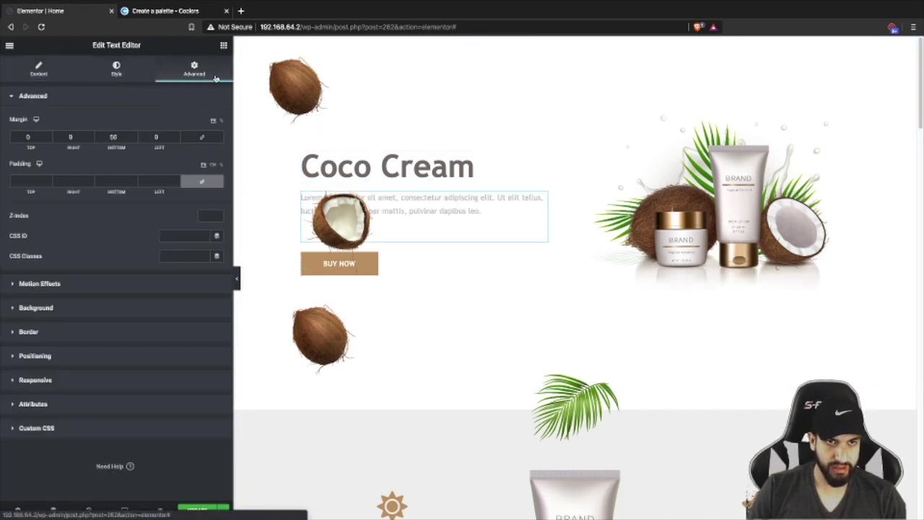
- Raise the BUY NOW button above the overlapping coconut by setting its z-index to 2
click(392, 263)
scroll(433, 252, down, 1)
scroll(433, 252, up, 1)
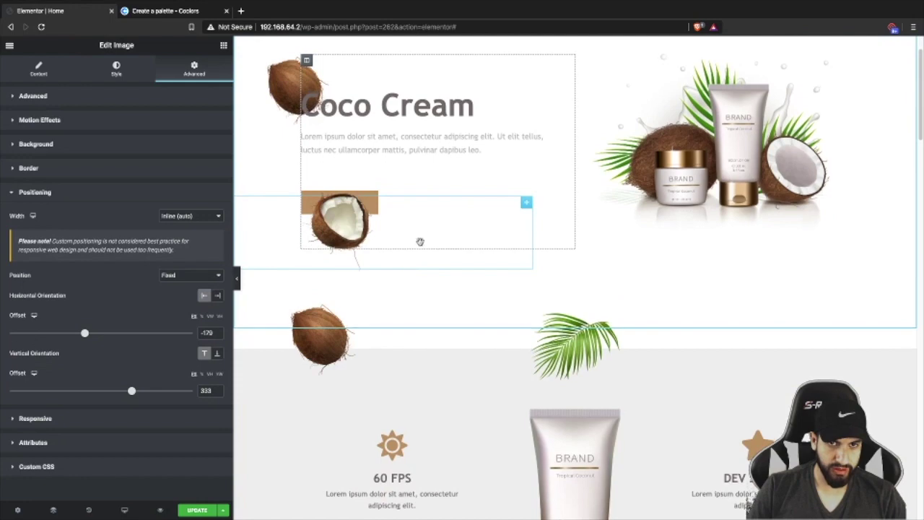
scroll(419, 209, down, 1)
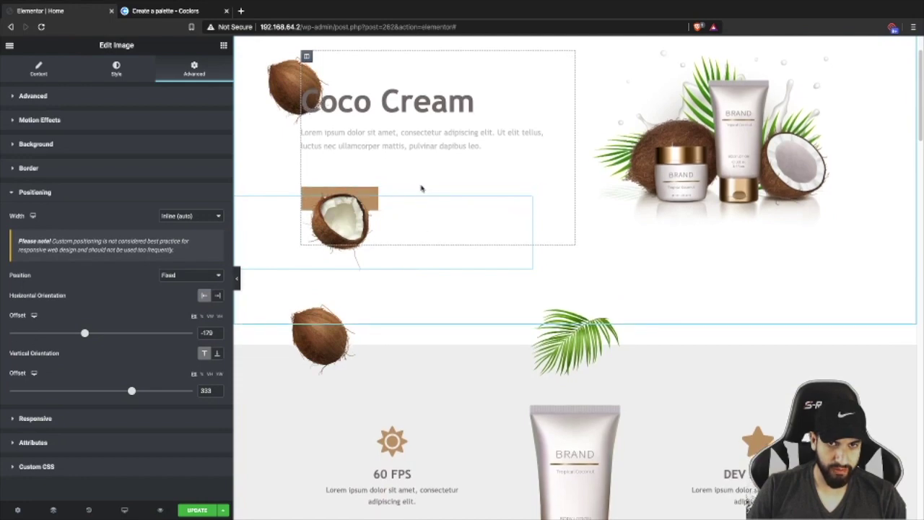
click(418, 189)
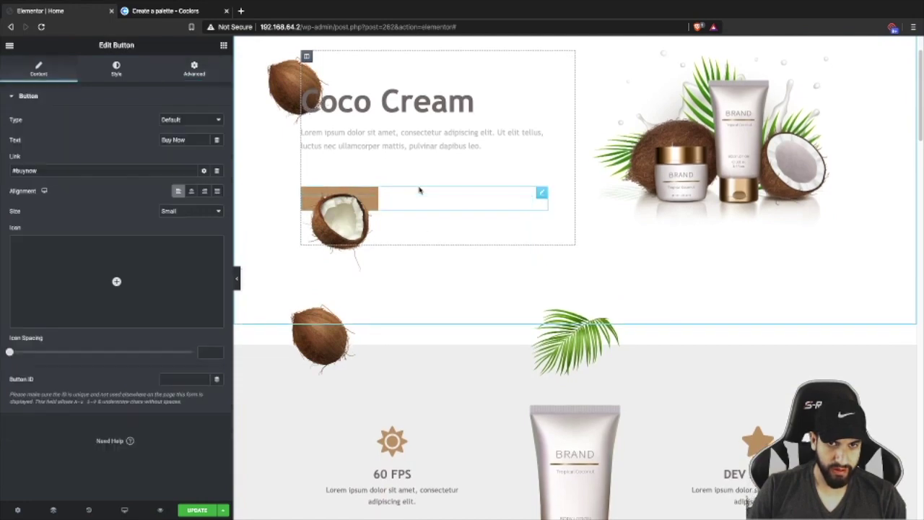
click(194, 68)
click(218, 213)
click(218, 213)
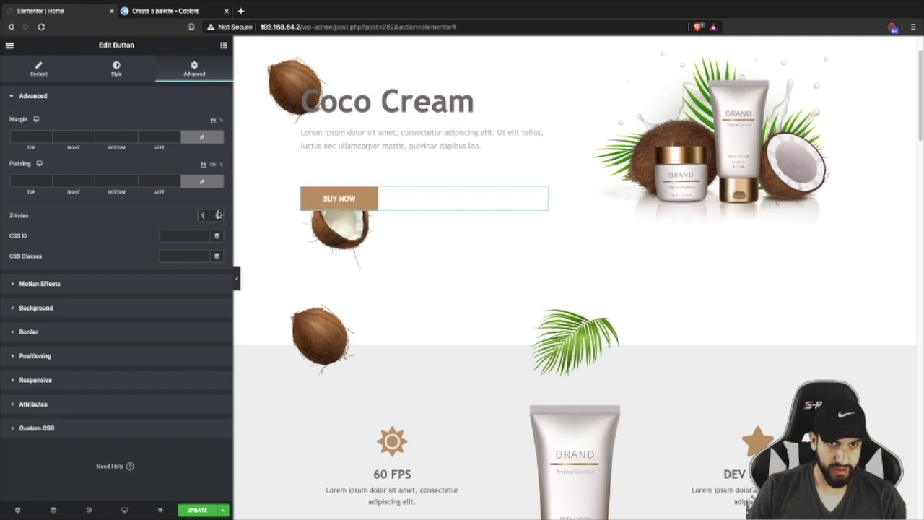
- Narrow the editor panel to enlarge the preview and scroll back up to the hero
scroll(427, 192, down, 5)
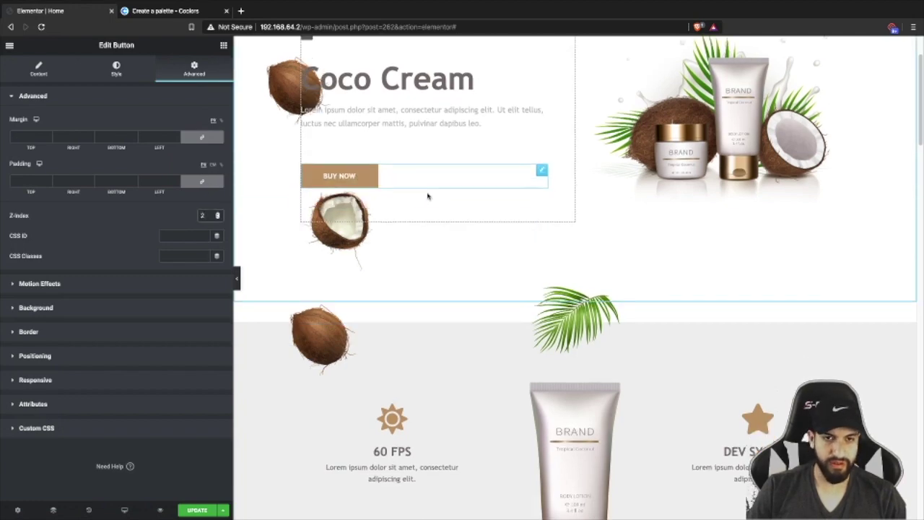
scroll(401, 240, down, 8)
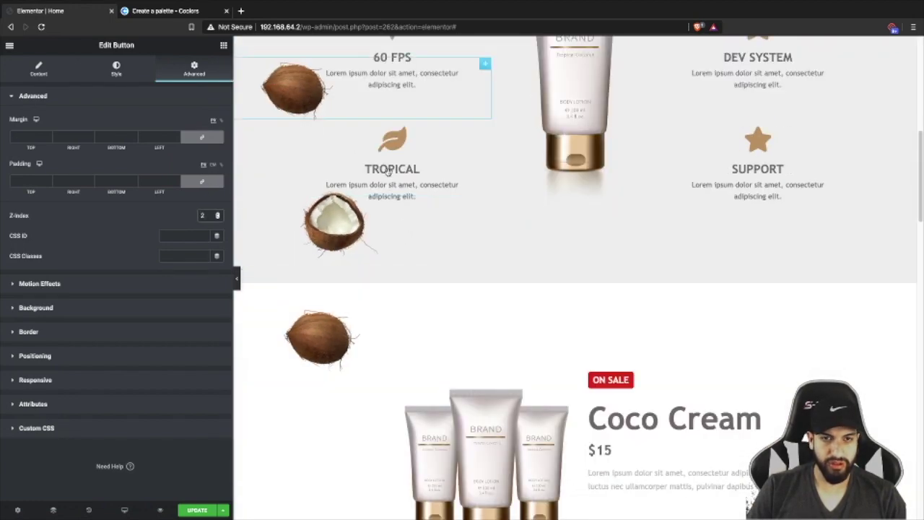
scroll(478, 228, down, 3)
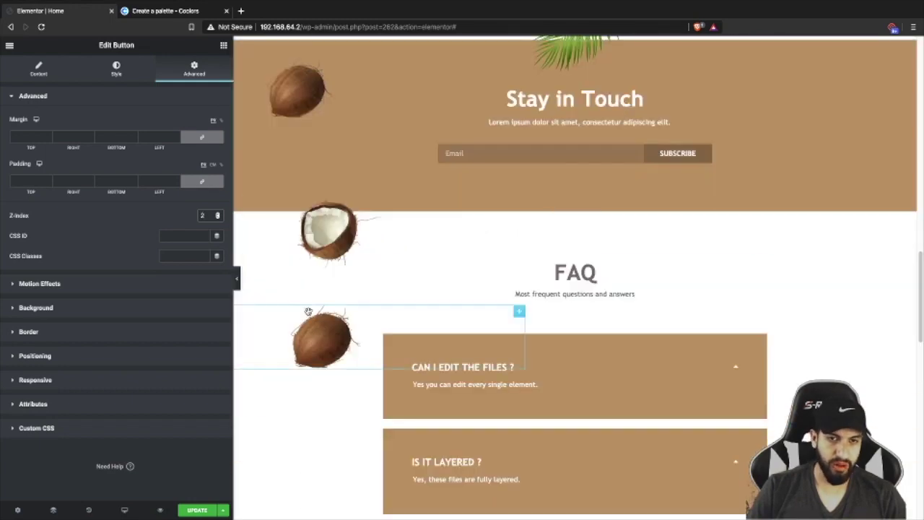
drag(230, 306, 327, 291)
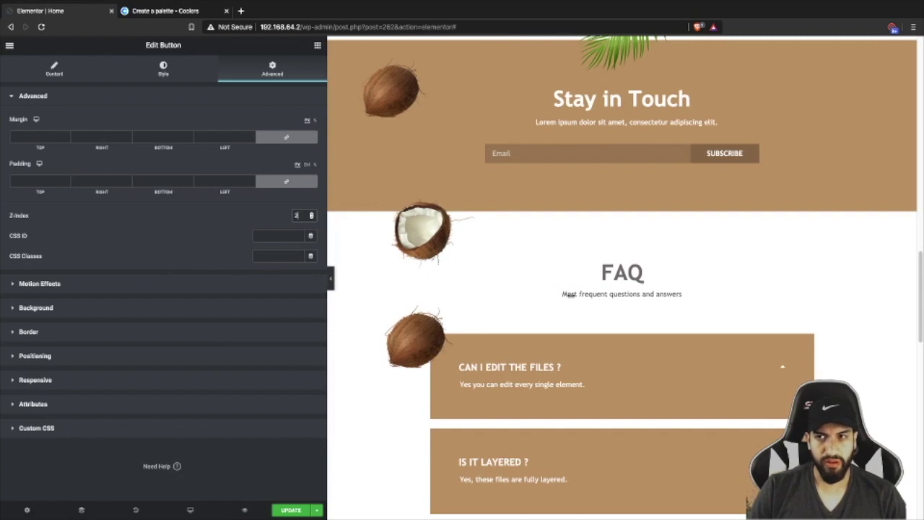
drag(343, 293, 153, 289)
scroll(437, 272, up, 10)
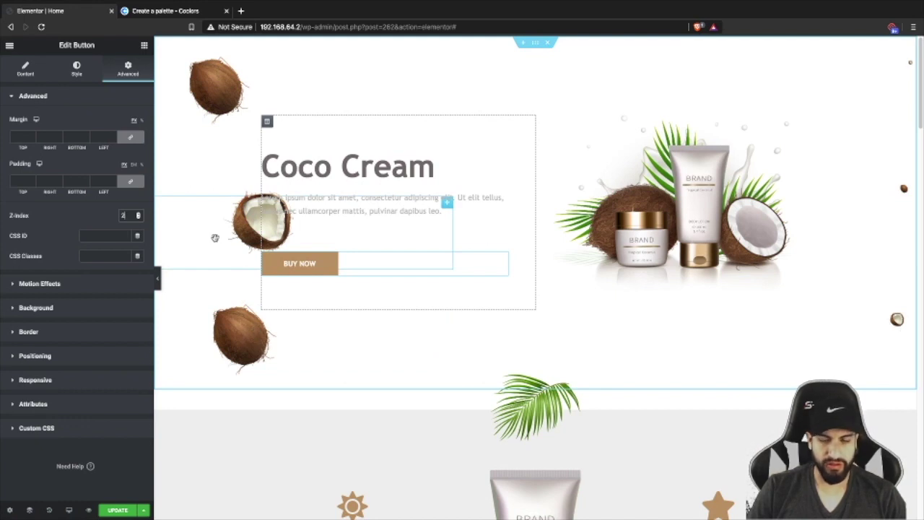
- Turn on Hide On Mobile and Hide On Tablet for the half-coconut image
click(222, 208)
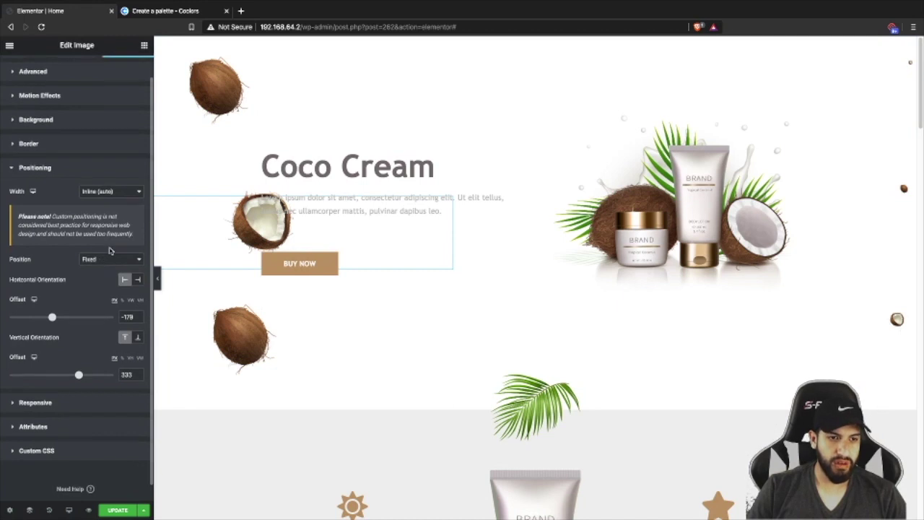
scroll(110, 253, up, 1)
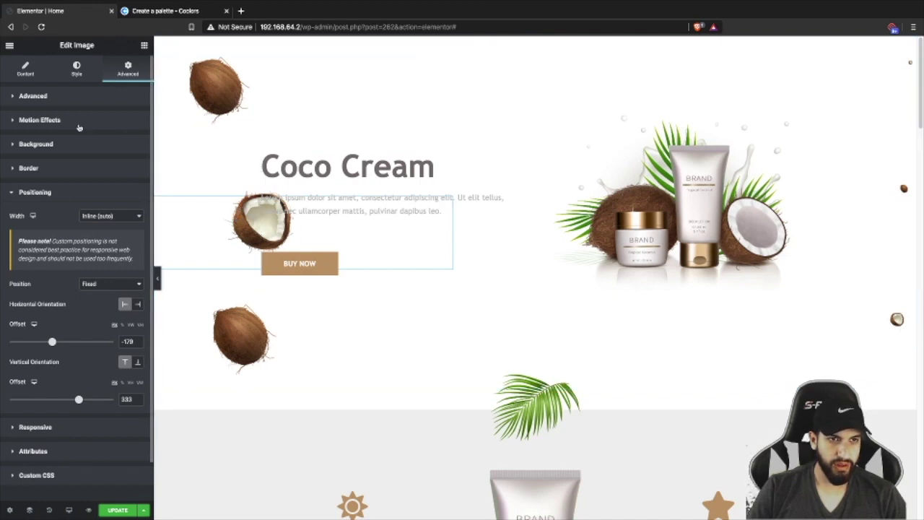
scroll(73, 219, down, 1)
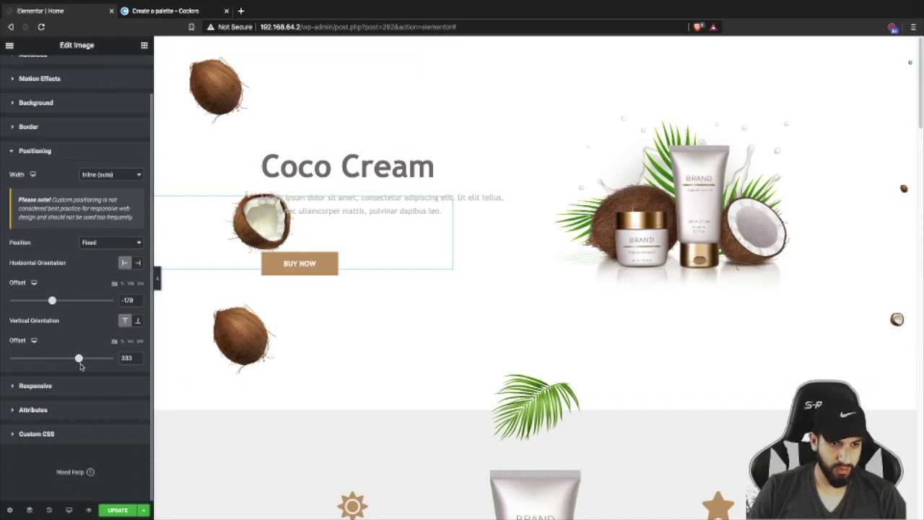
click(72, 393)
click(131, 295)
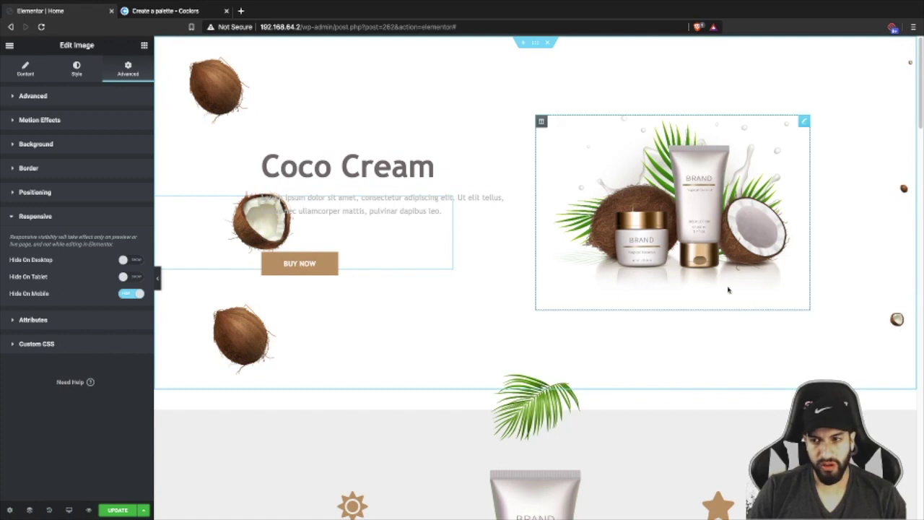
click(133, 277)
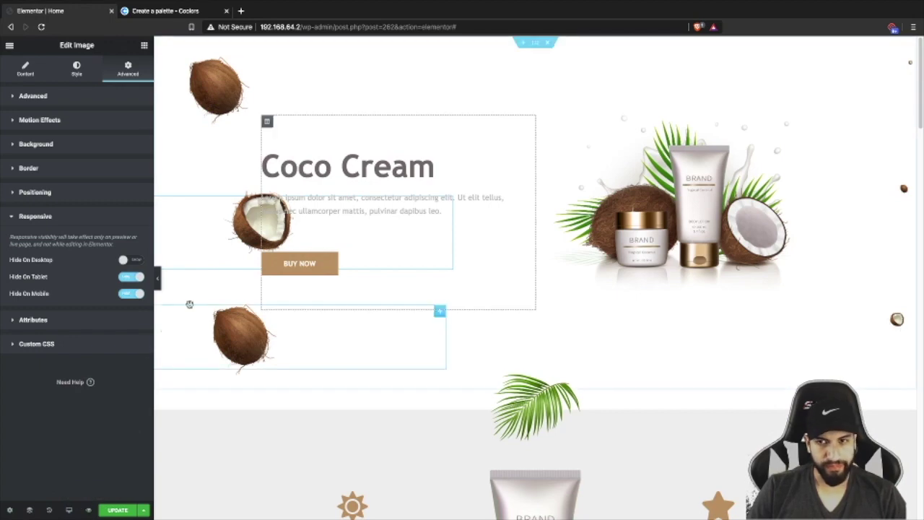
- Widen the preview slightly, scroll through the page, and switch to tablet preview
drag(149, 308, 123, 308)
scroll(630, 257, down, 10)
scroll(630, 257, down, 5)
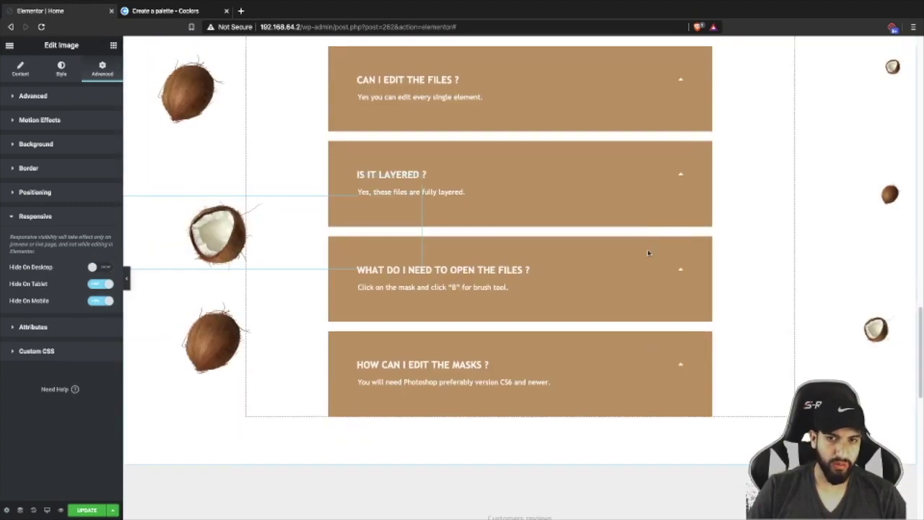
scroll(642, 252, up, 15)
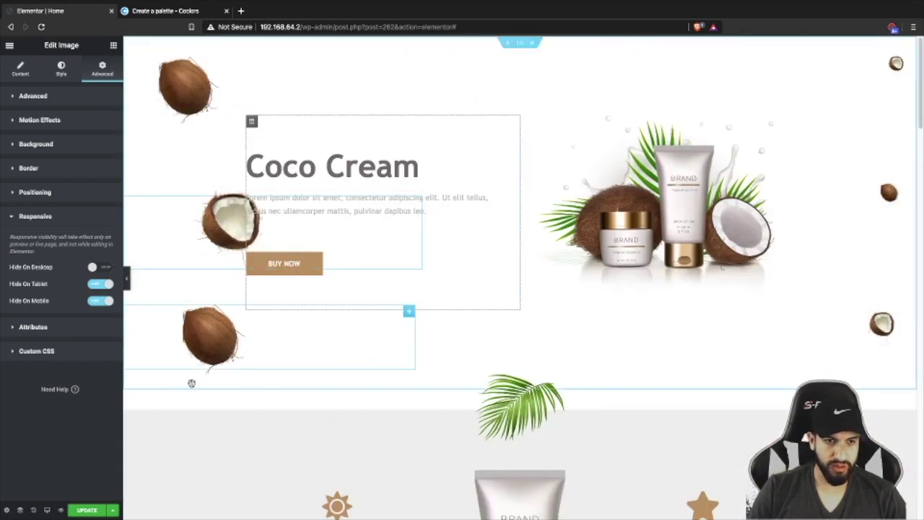
click(47, 510)
click(61, 470)
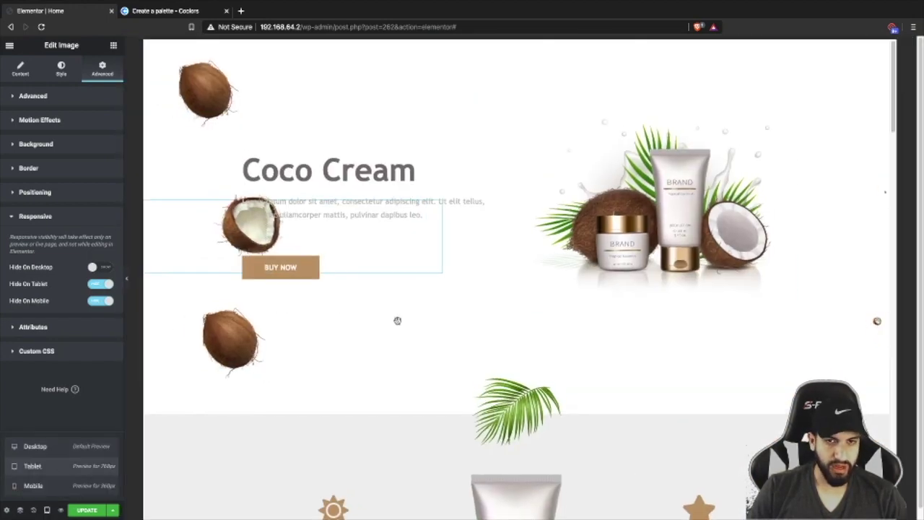
- On tablet, lower the Coco Cream hero section's minimum height to 487
scroll(531, 211, down, 3)
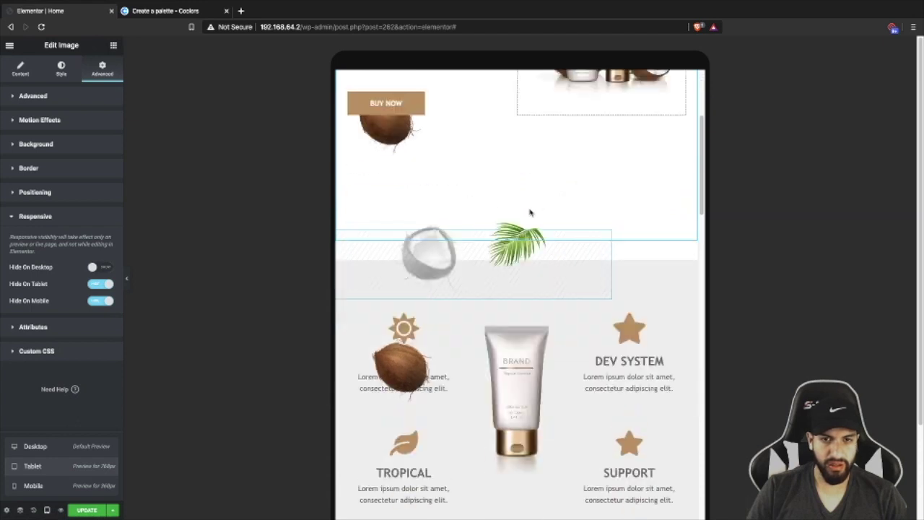
scroll(530, 210, up, 3)
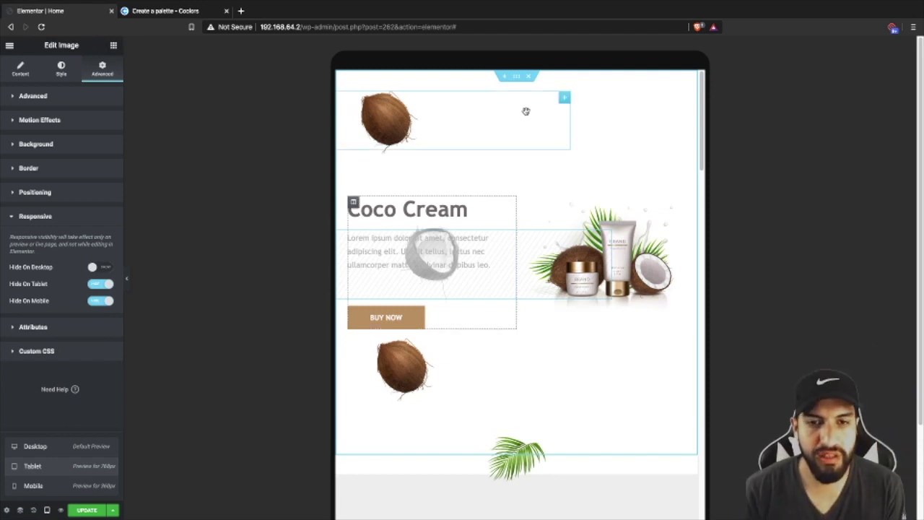
scroll(511, 194, down, 1)
scroll(512, 166, up, 1)
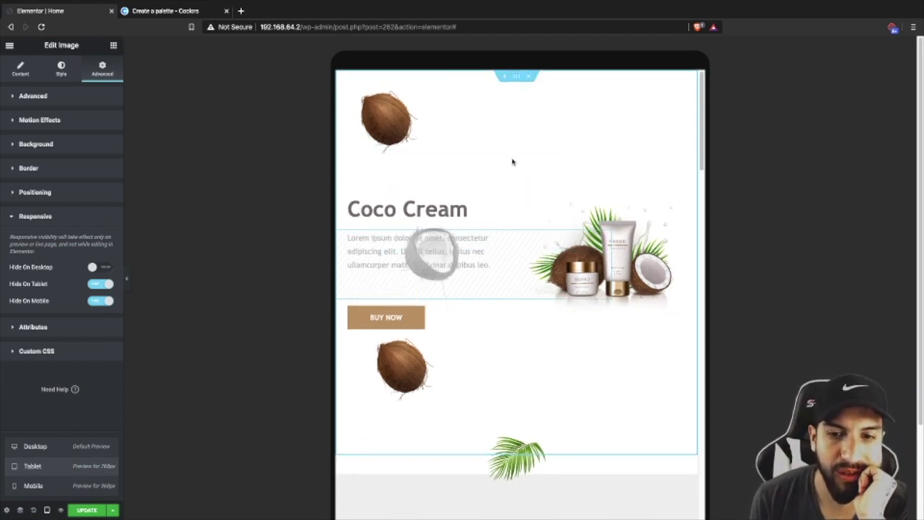
click(516, 78)
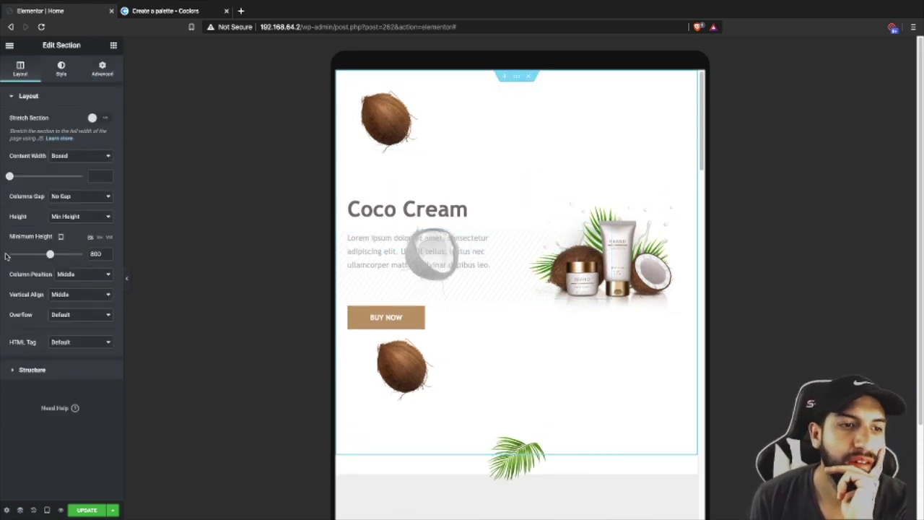
drag(50, 254, 34, 254)
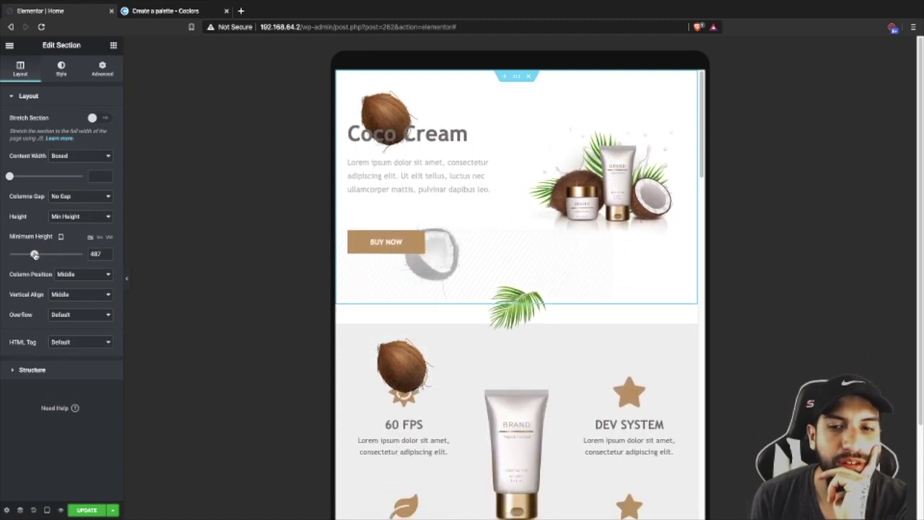
- Unlink the palm-leaf image's margins and set its bottom margin to about -60
scroll(547, 327, down, 3)
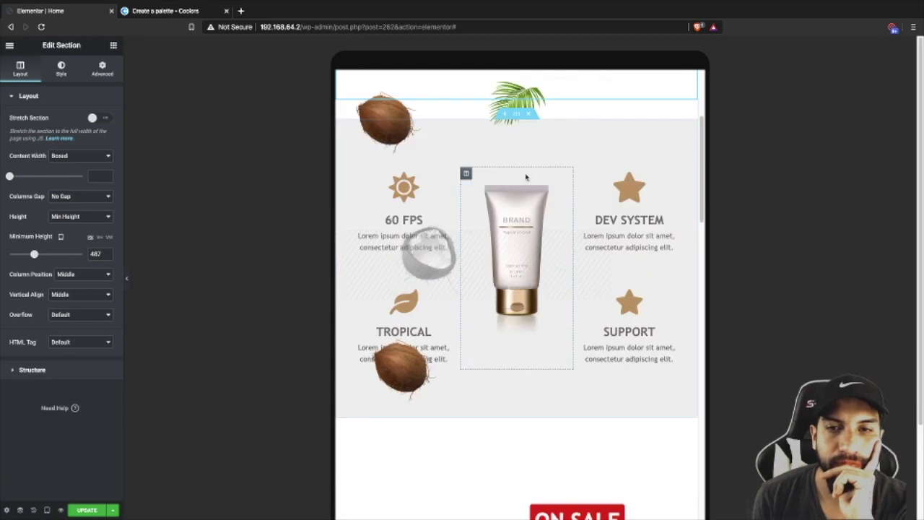
click(554, 112)
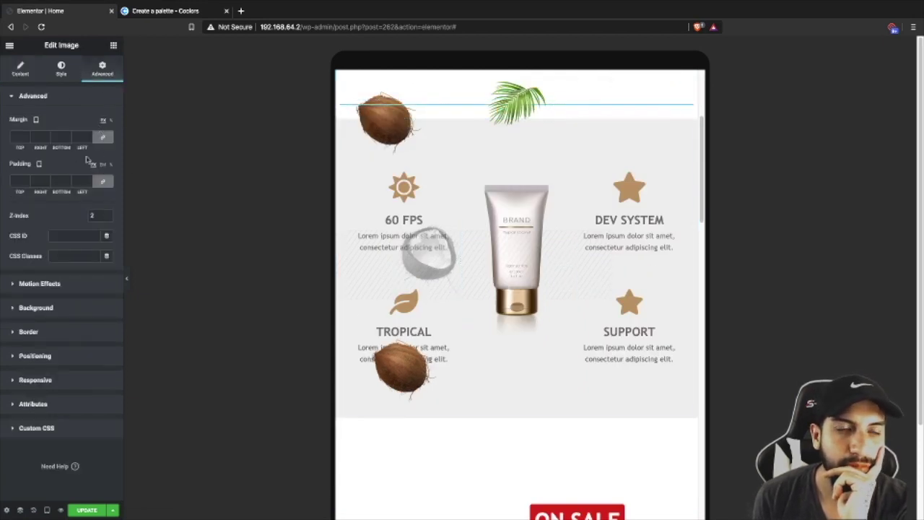
click(104, 138)
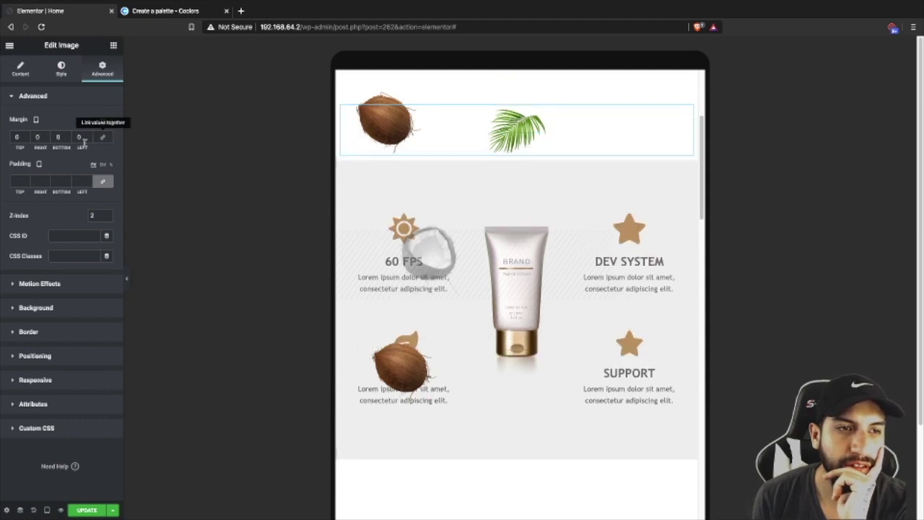
click(69, 139)
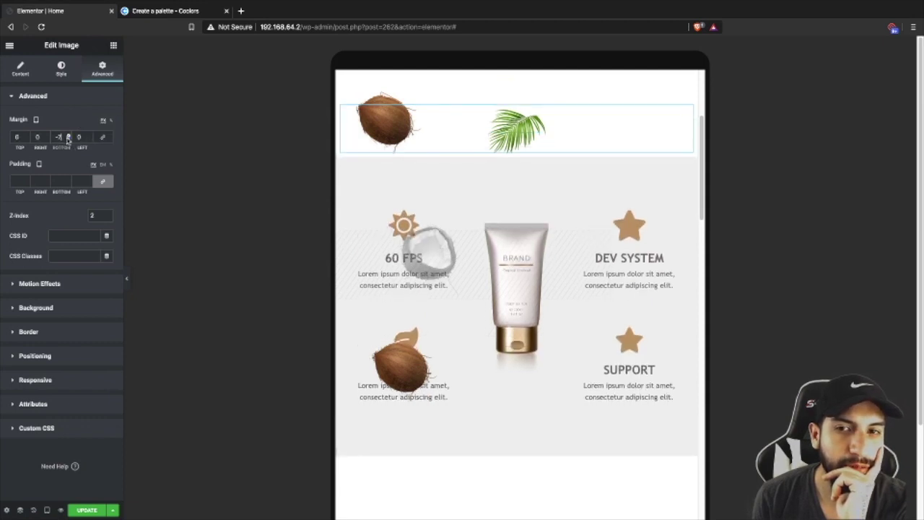
drag(67, 139, 67, 140)
scroll(515, 298, down, 3)
scroll(515, 298, up, 2)
scroll(515, 298, down, 3)
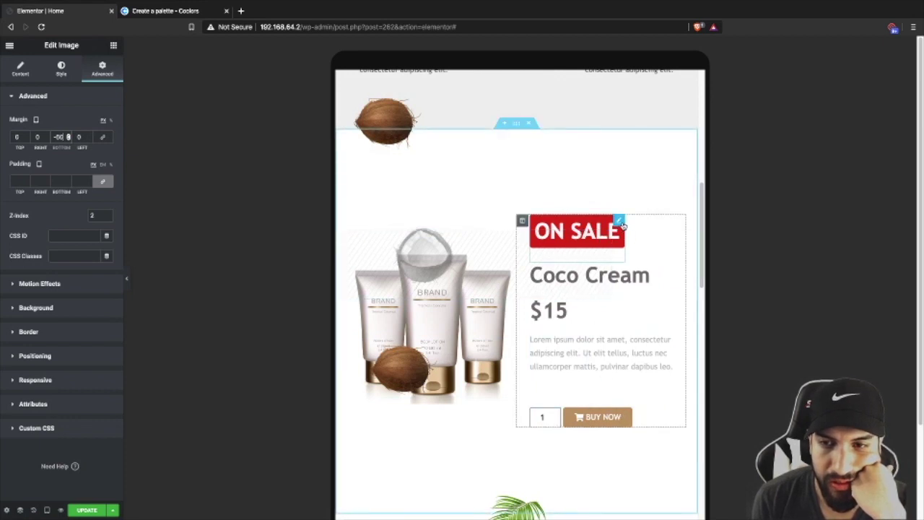
- Reduce the ON SALE heading's typography size from 45 to 35
click(619, 221)
click(62, 70)
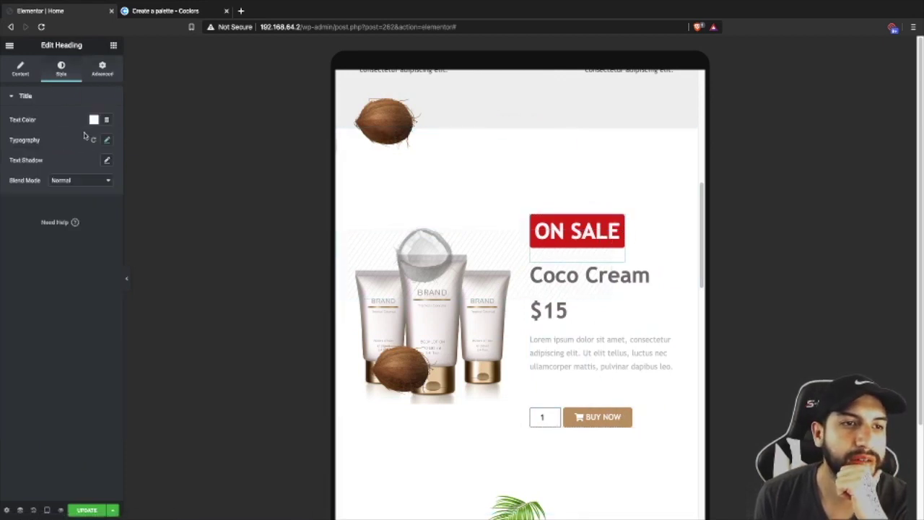
click(106, 141)
drag(29, 205, 23, 204)
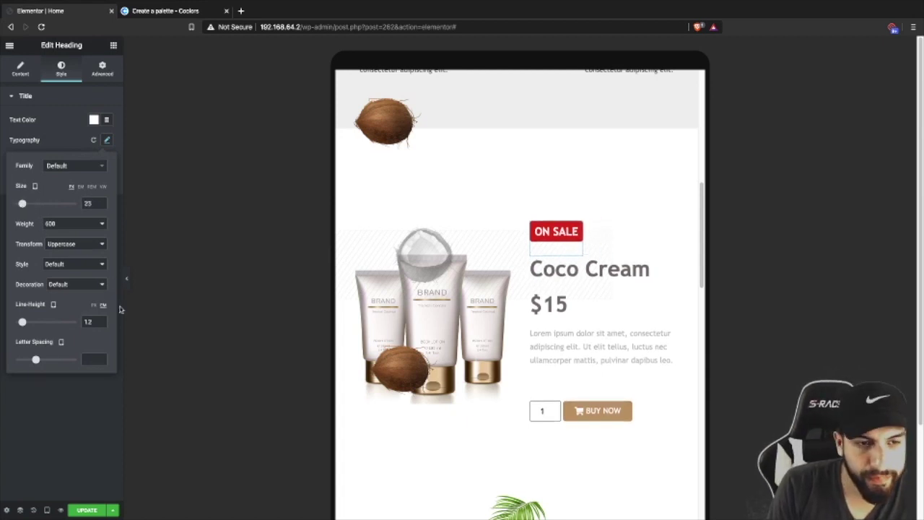
- Check the tablet layout with the editor hidden and scroll through the page
click(126, 277)
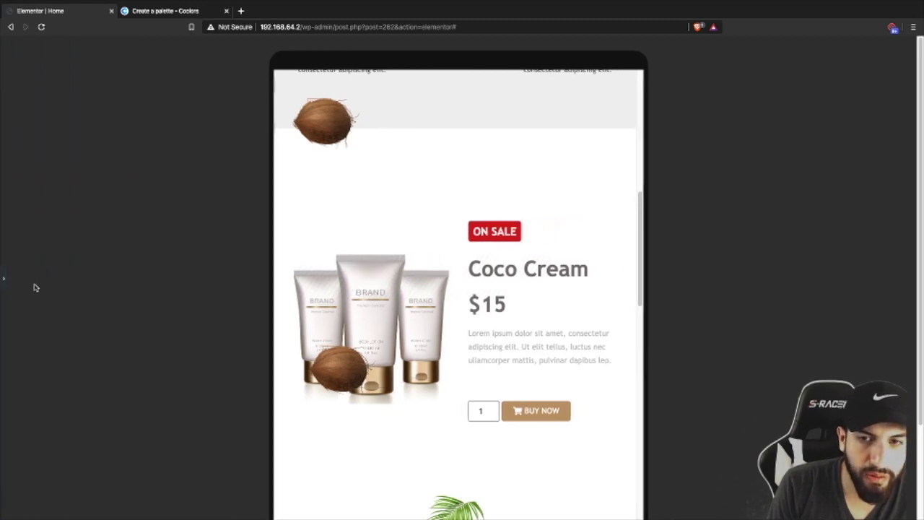
click(4, 279)
scroll(573, 351, down, 8)
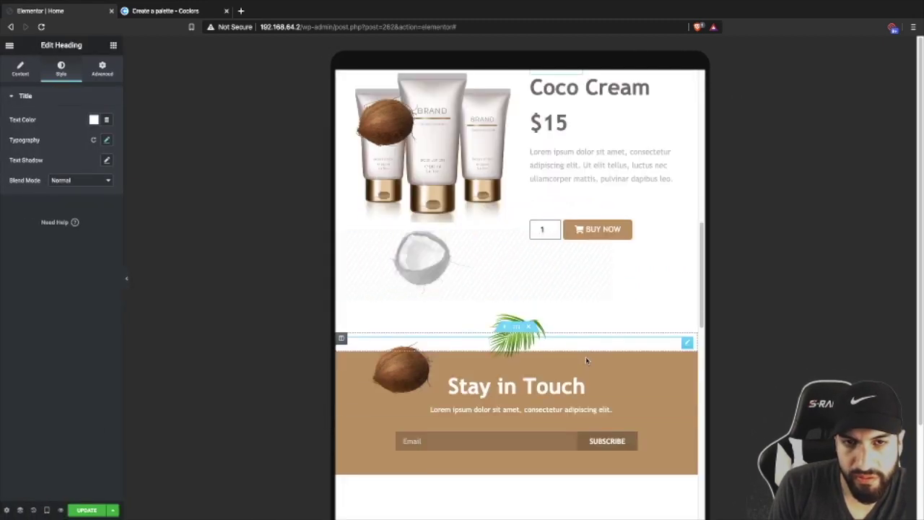
scroll(588, 359, down, 10)
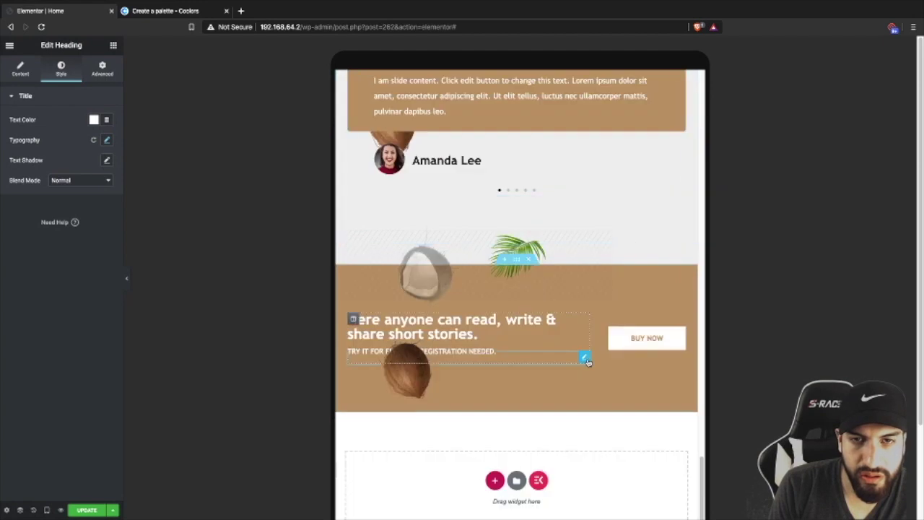
scroll(587, 360, up, 3)
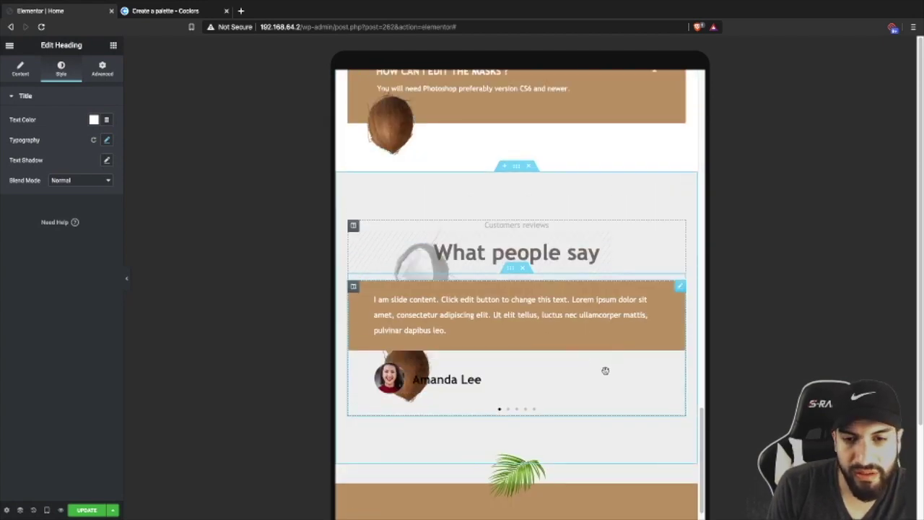
scroll(604, 370, down, 3)
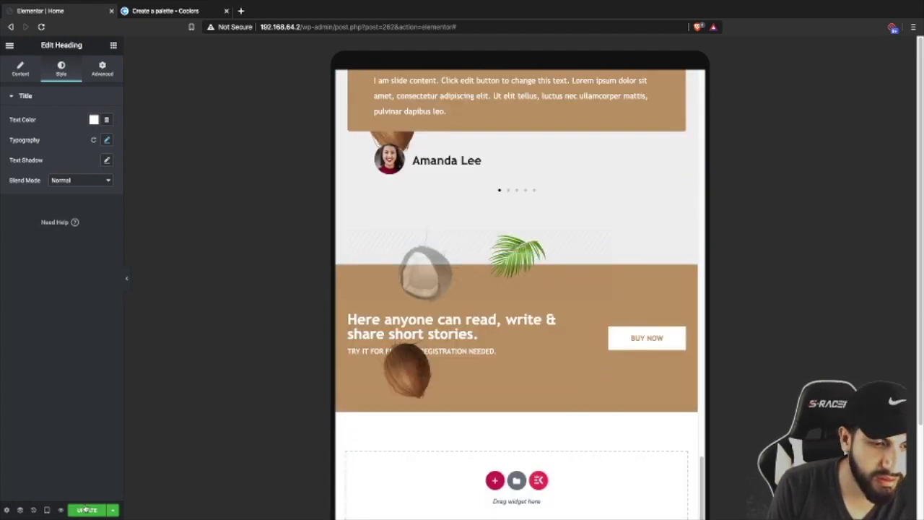
click(47, 510)
- In mobile view, shrink the hero section's minimum height
click(34, 485)
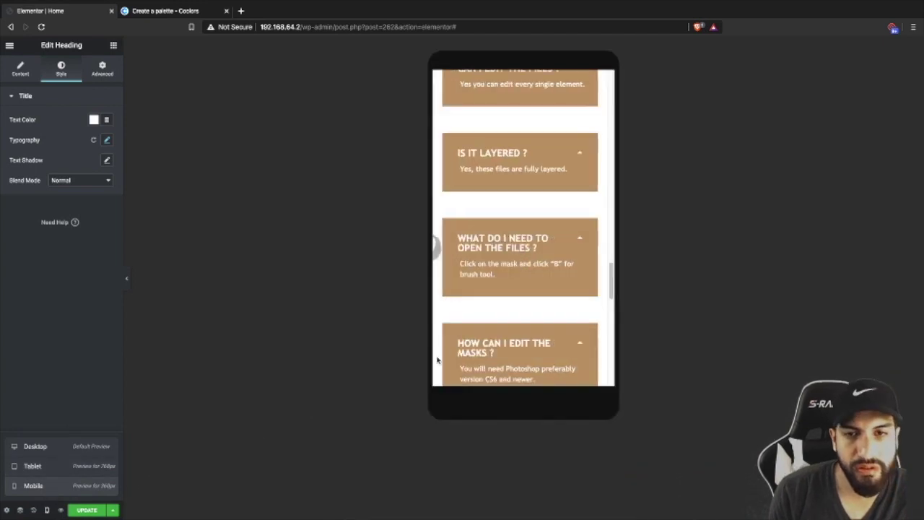
scroll(537, 205, up, 15)
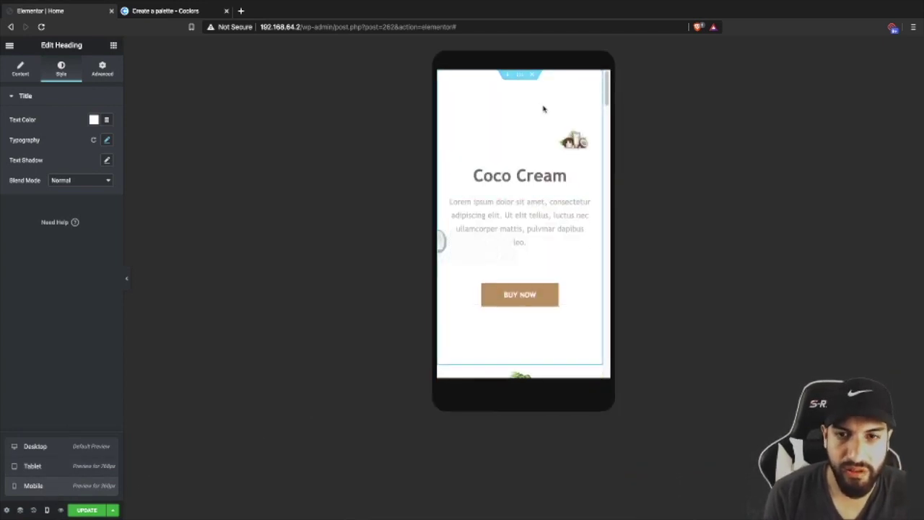
click(520, 79)
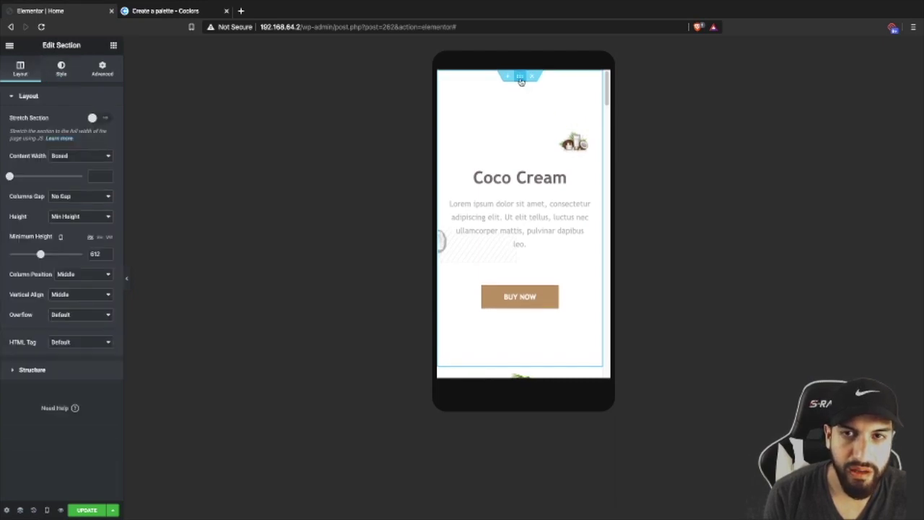
drag(41, 254, 35, 254)
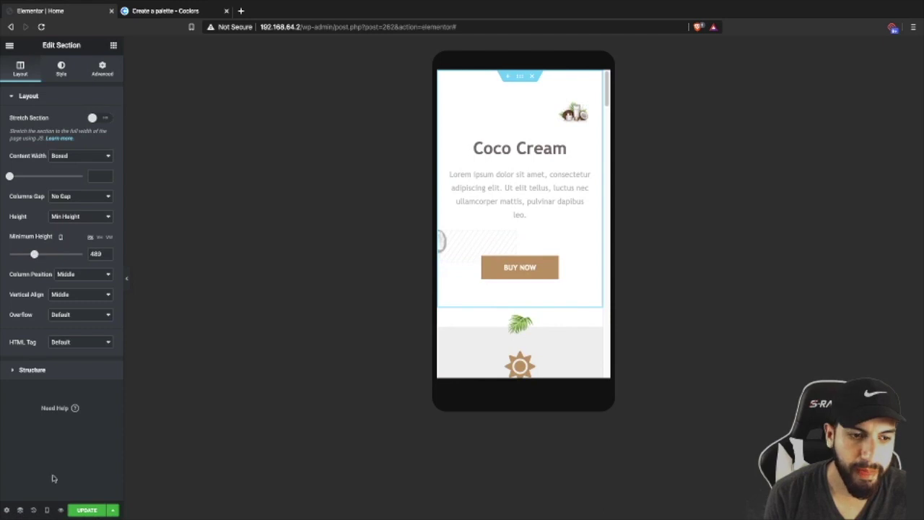
click(47, 510)
click(40, 451)
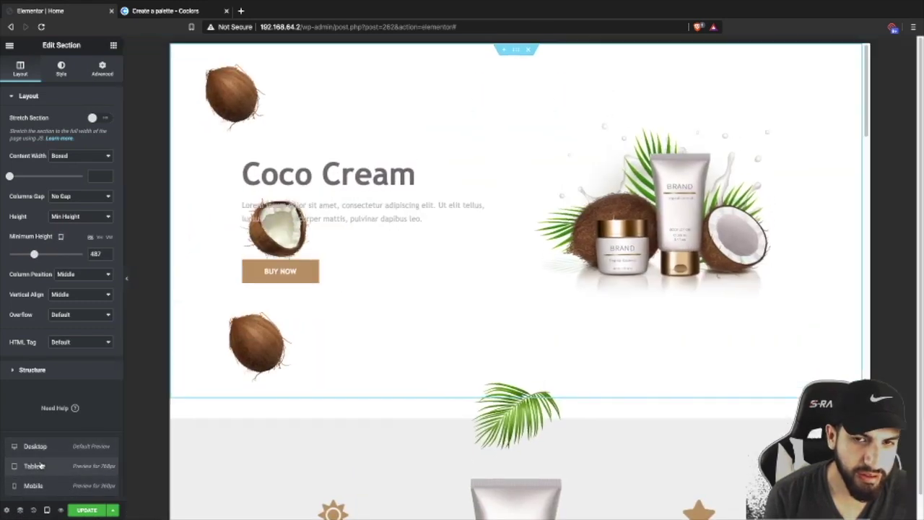
click(39, 465)
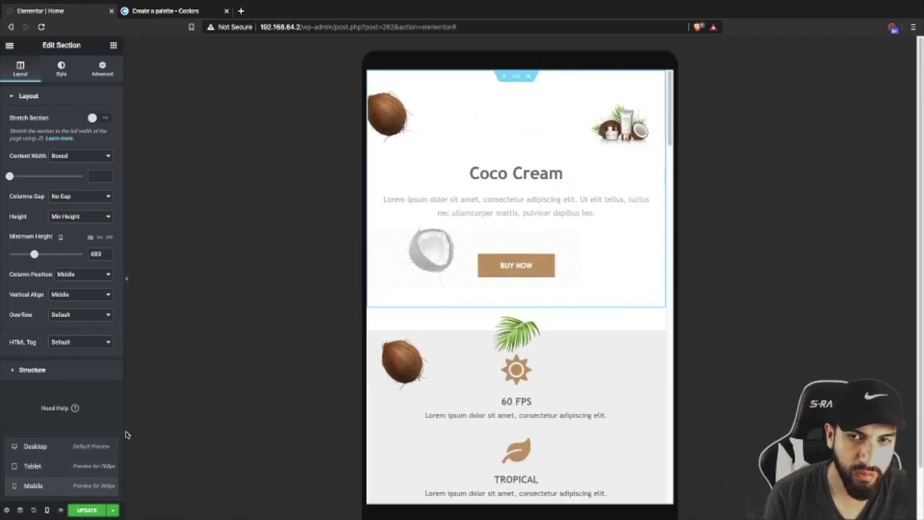
- Centre the hero product image and set its max width to 100
click(518, 116)
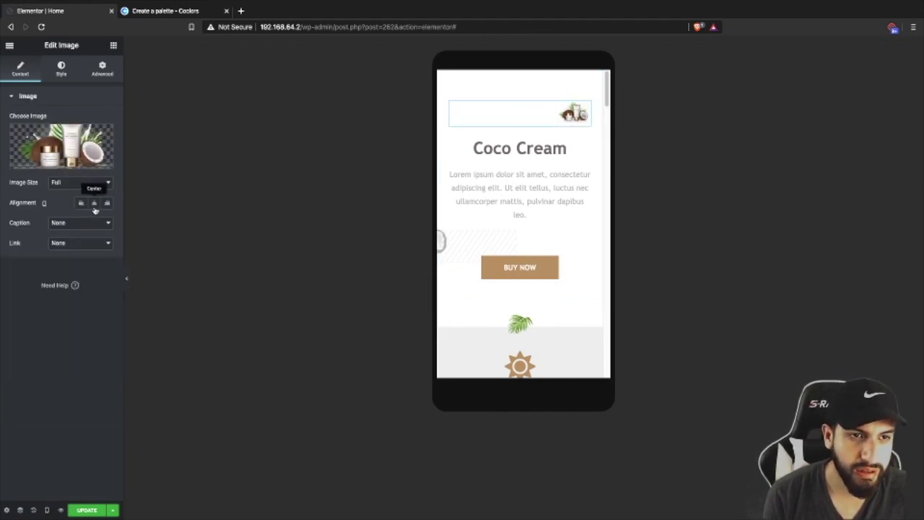
click(94, 202)
click(63, 72)
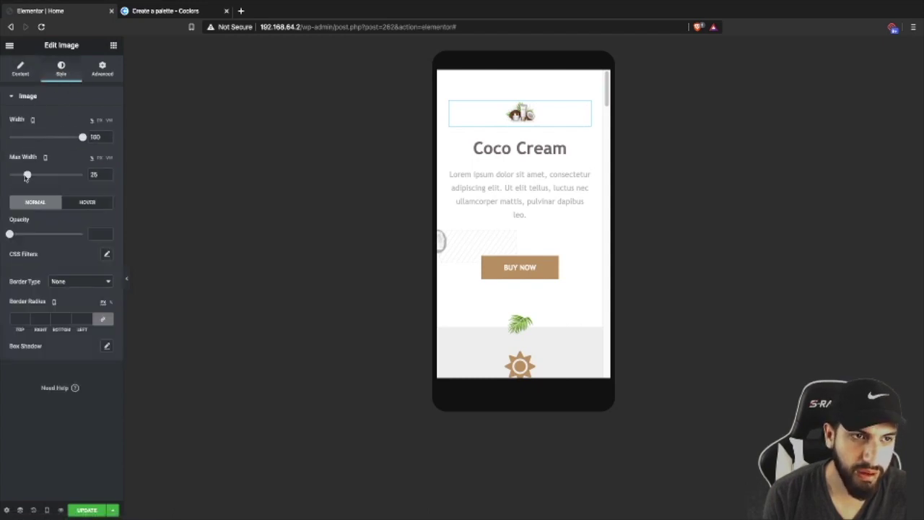
drag(25, 176, 82, 175)
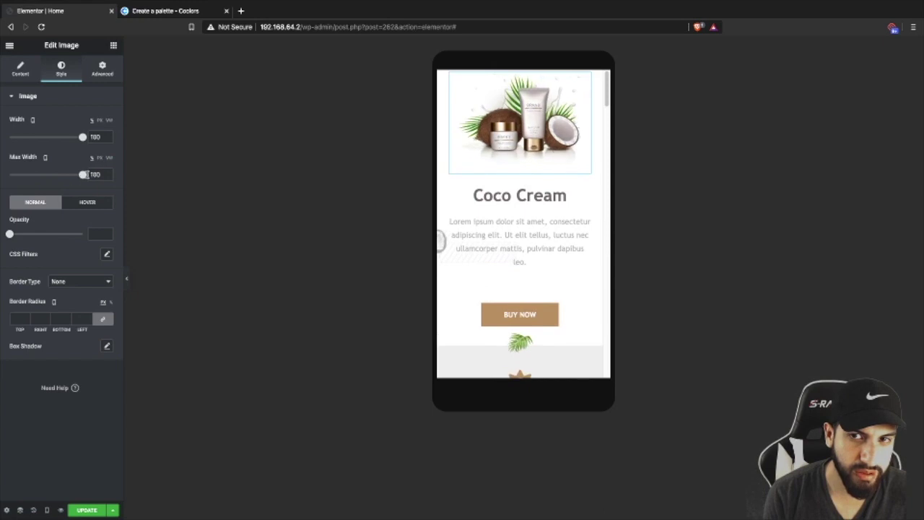
scroll(540, 254, down, 2)
scroll(539, 254, up, 2)
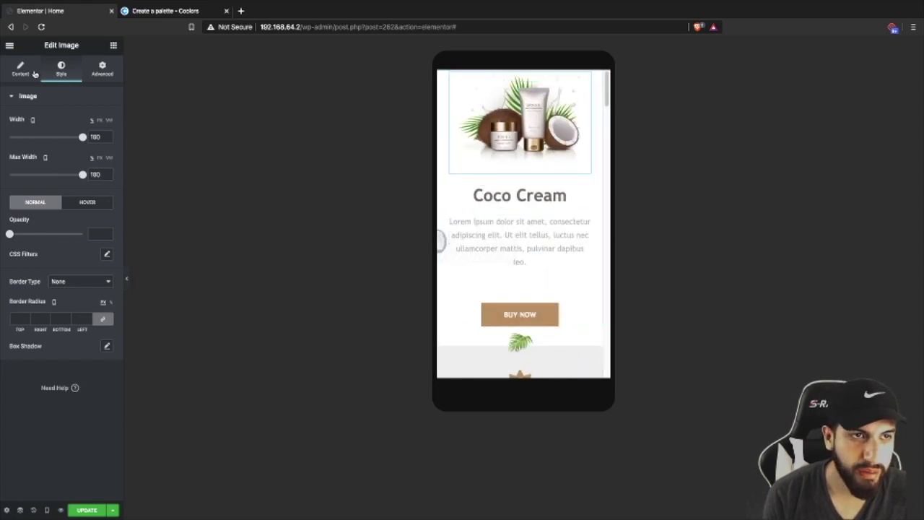
click(33, 72)
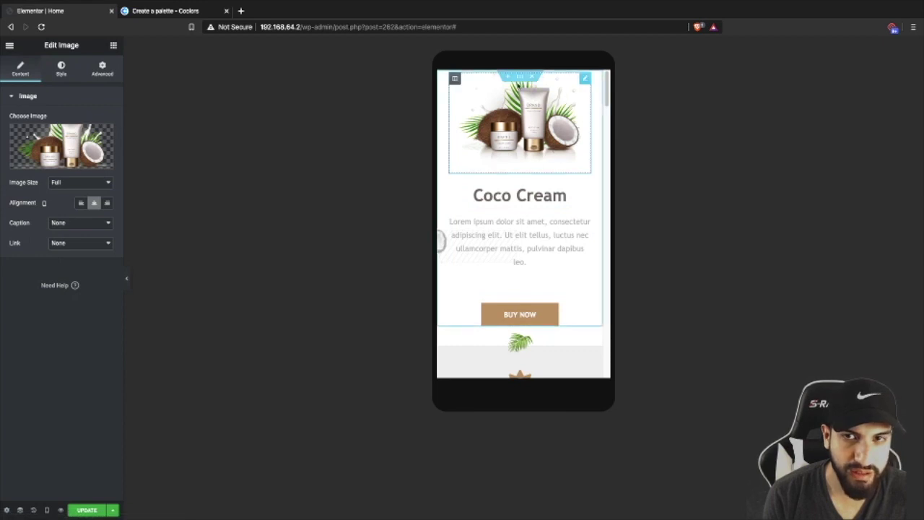
- Make the hero section slightly taller on mobile
click(520, 76)
mouse_move(38, 256)
mouse_down()
mouse_move(65, 255)
mouse_move(44, 254)
mouse_up()
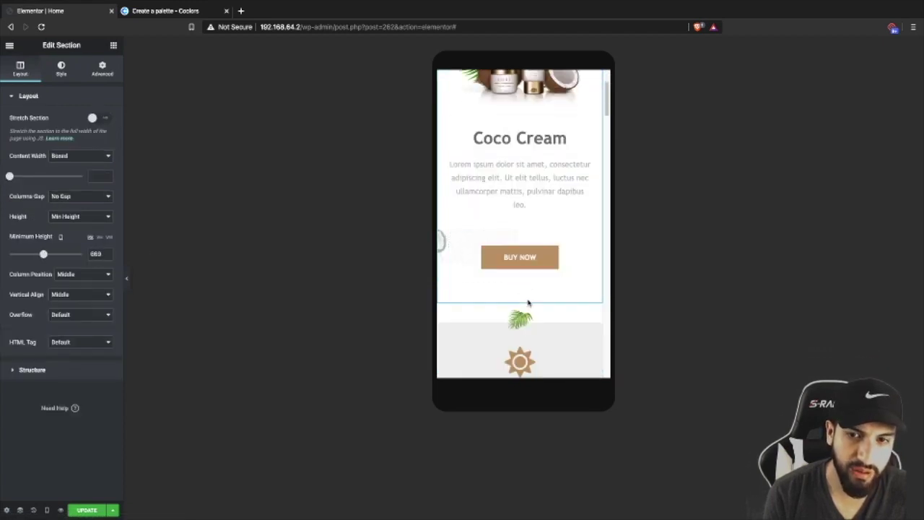
scroll(528, 304, down, 1)
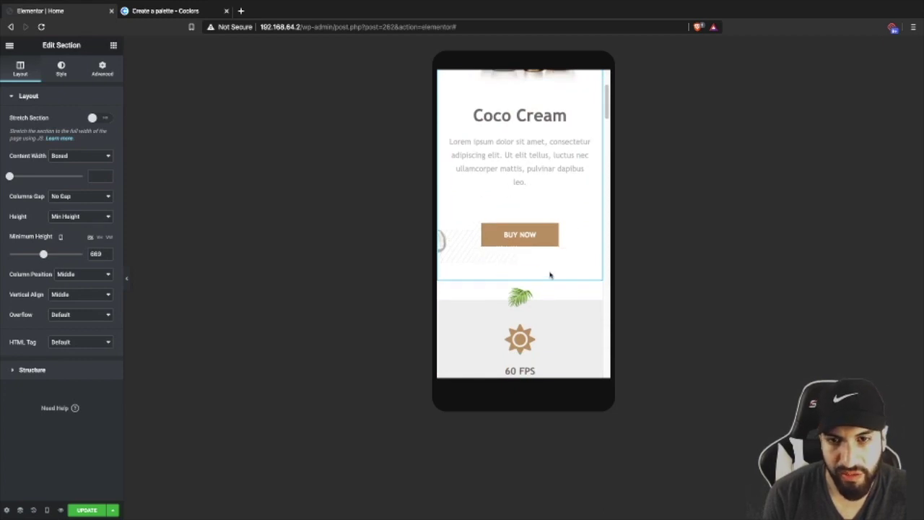
scroll(546, 274, down, 1)
- Resize the palm-leaf image below the hero to a width of 24
click(535, 278)
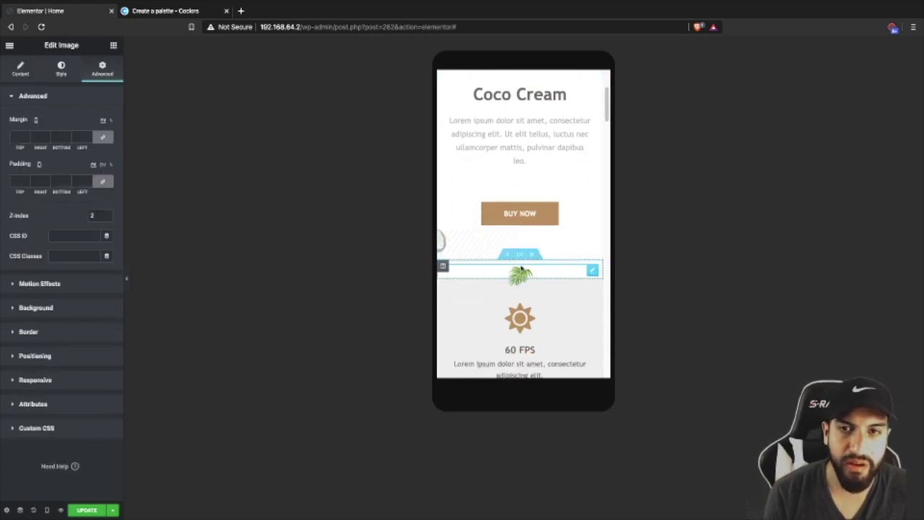
scroll(522, 265, down, 1)
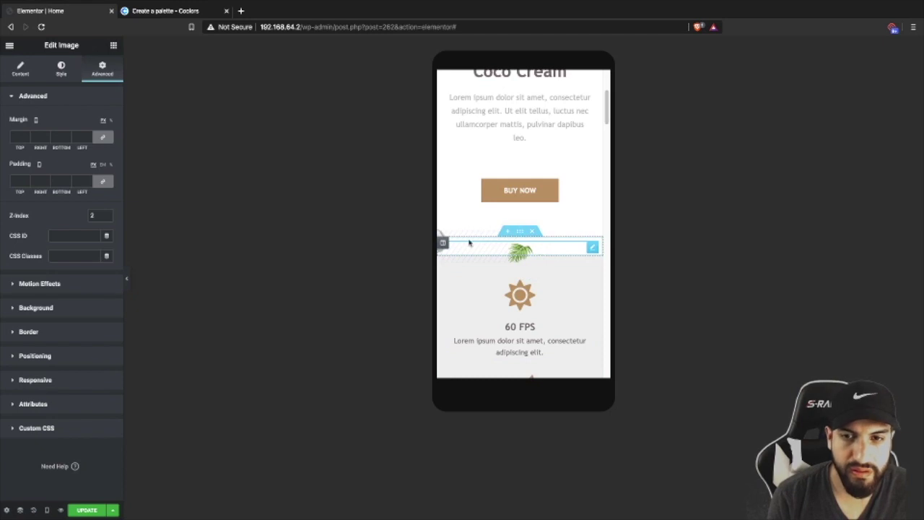
click(61, 70)
mouse_move(11, 140)
mouse_down()
mouse_move(60, 137)
mouse_move(26, 137)
mouse_up()
scroll(574, 263, down, 4)
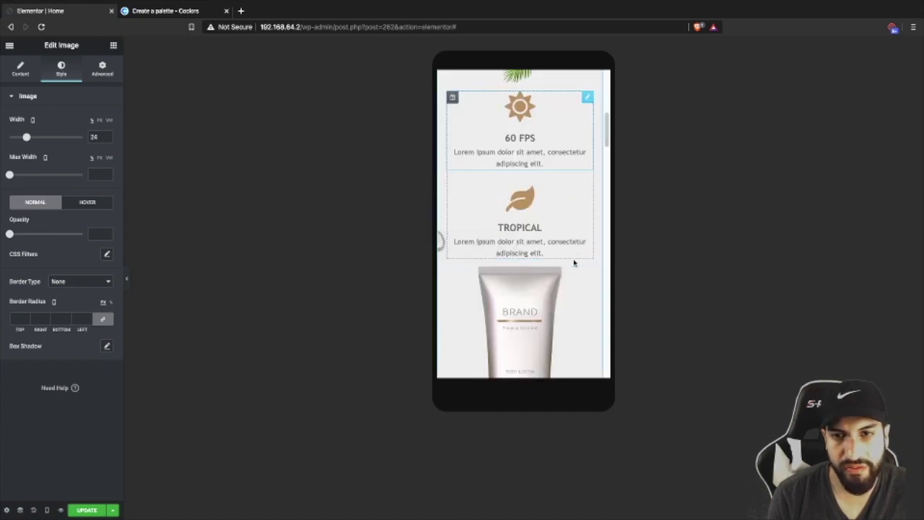
scroll(574, 262, down, 2)
scroll(570, 262, down, 4)
scroll(543, 258, up, 6)
- Select the BRAND tube image and then its containing column
click(510, 237)
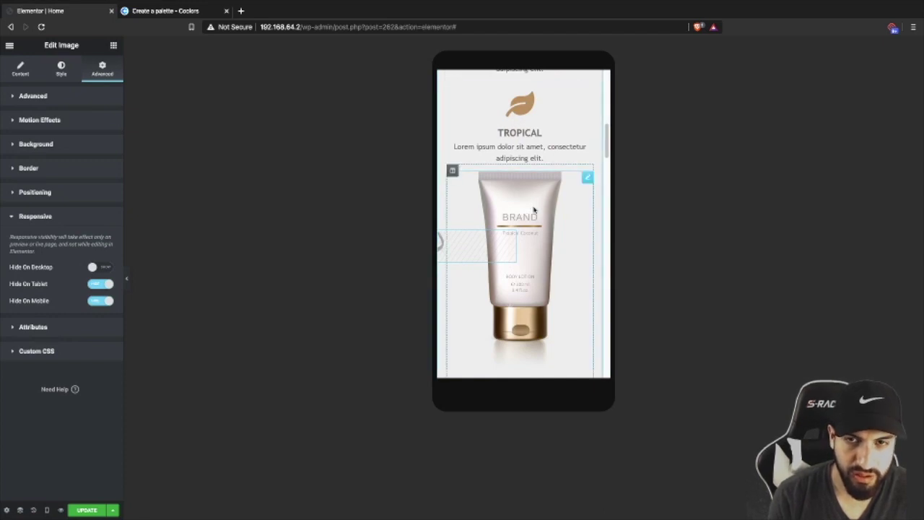
click(526, 207)
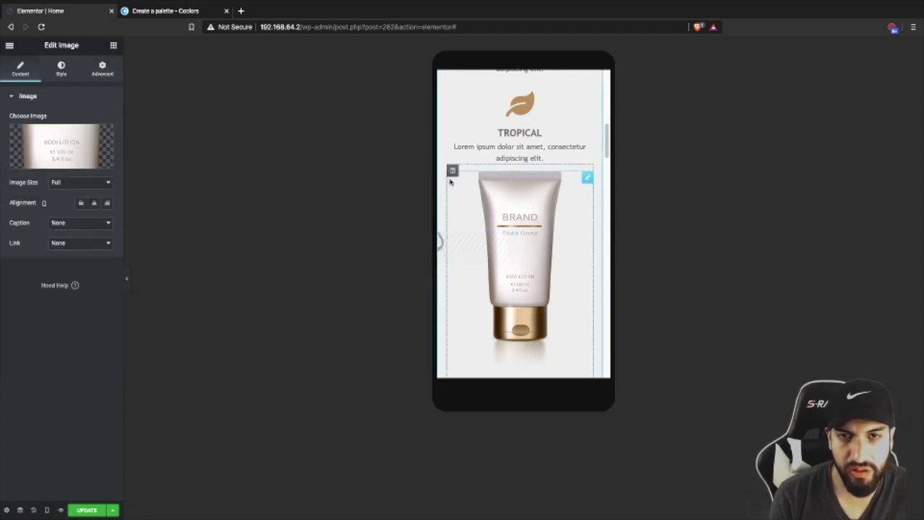
click(453, 171)
- Increase the top padding of the BRAND tube's column on mobile
click(103, 69)
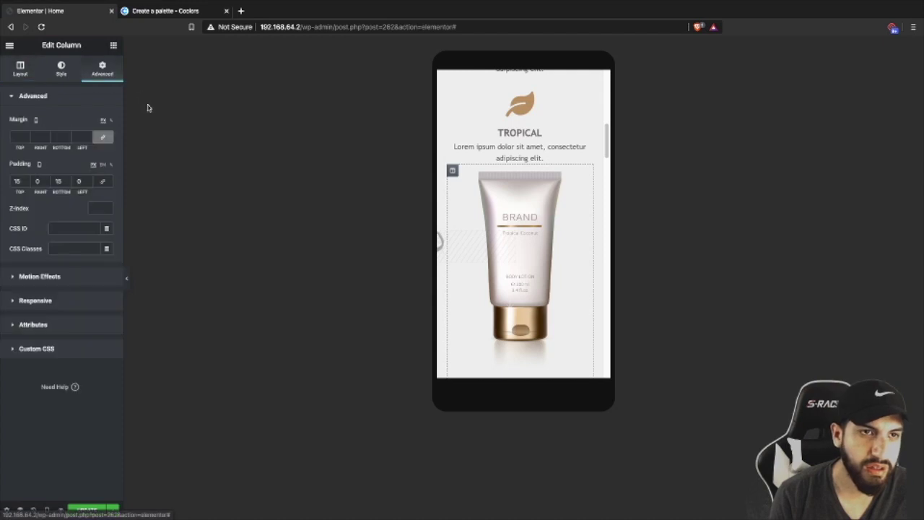
scroll(24, 180, up, 20)
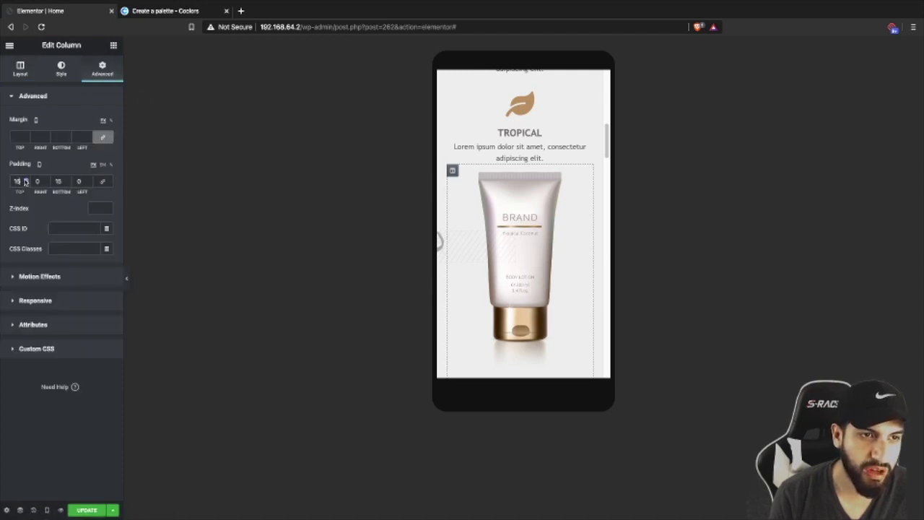
scroll(25, 182, up, 3)
scroll(442, 217, down, 4)
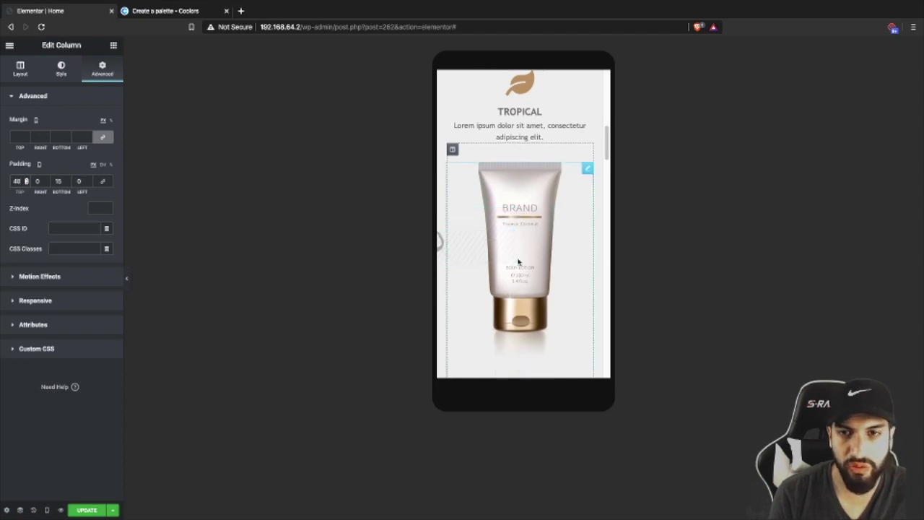
scroll(25, 182, up, 4)
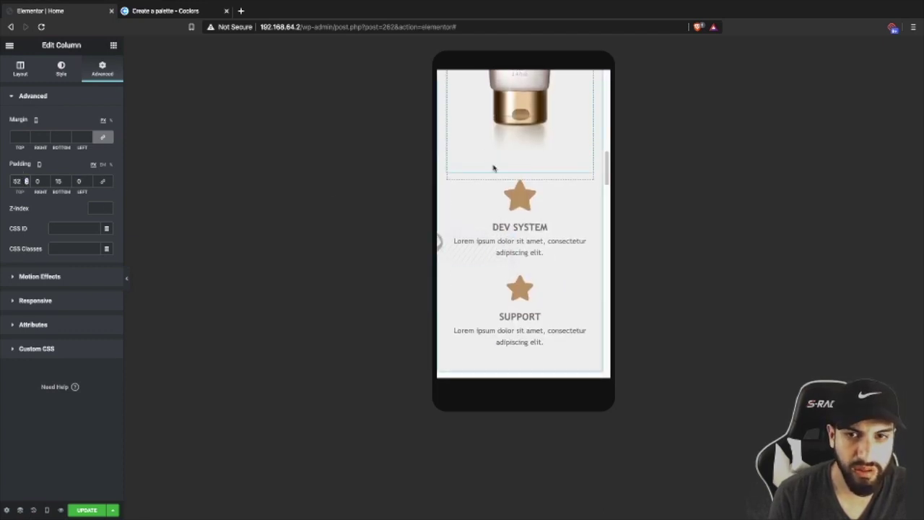
scroll(492, 166, up, 4)
scroll(491, 181, down, 4)
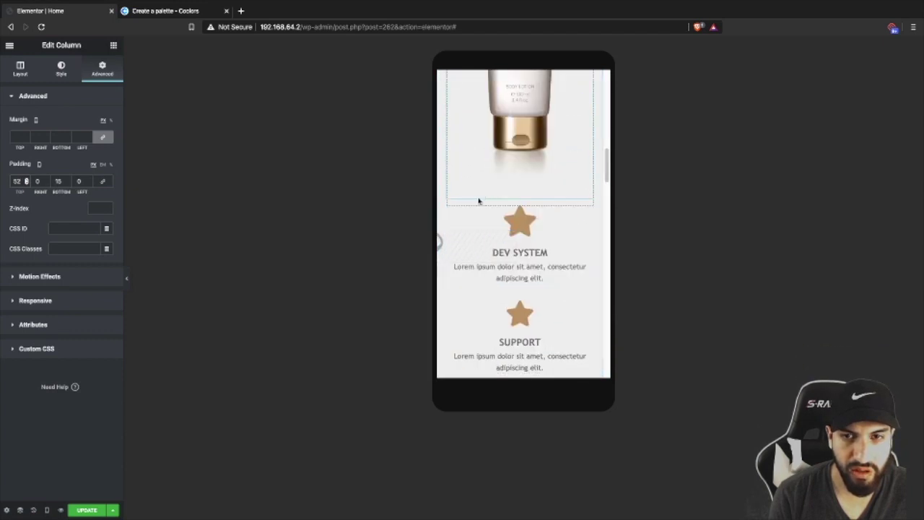
- Set the DEV SYSTEM and SUPPORT column's top margin to -41
click(452, 211)
click(102, 69)
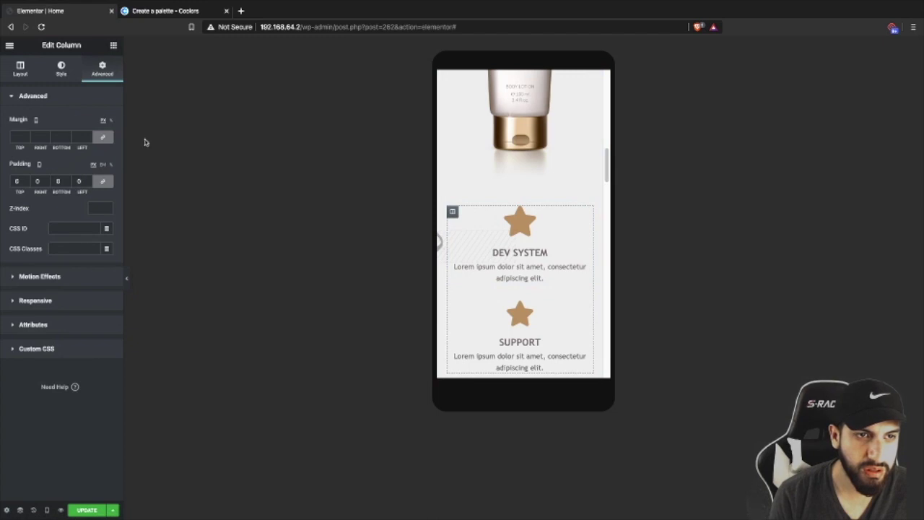
click(26, 137)
key(Up)
key(Up)
key(Up)
key(Up)
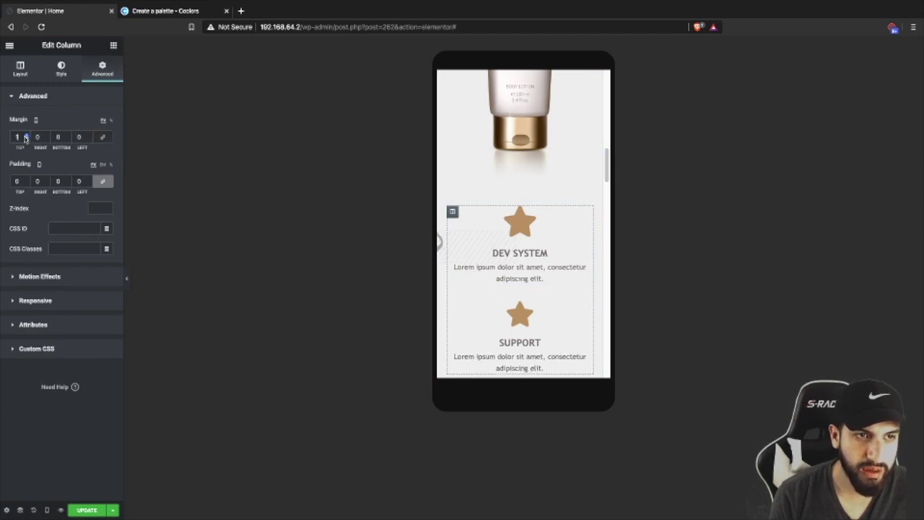
key(Down)
key(Down)
key(Down)
key(Down)
key(Down)
key(Down)
key(Down)
key(Down)
key(Down)
key(Down)
key(Down)
key(Down)
key(Down)
key(Down)
key(Down)
key(Down)
key(Down)
key(Down)
key(Down)
key(Down)
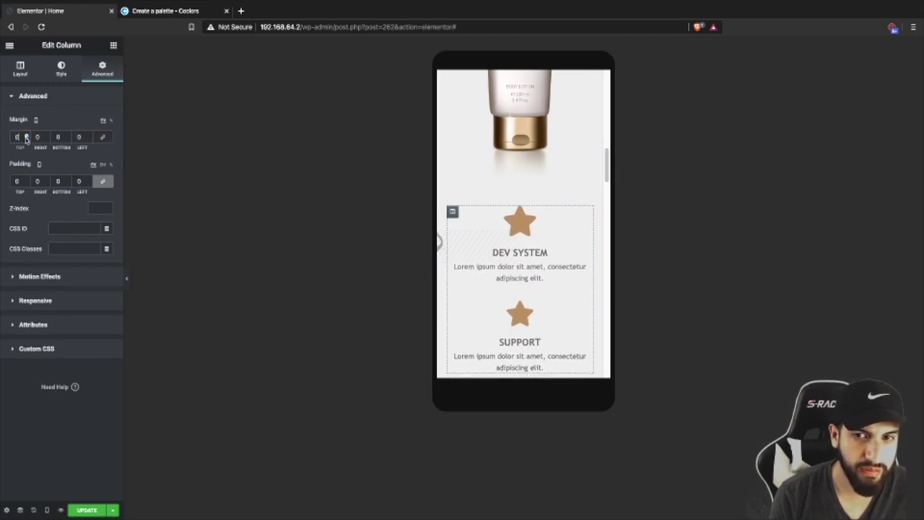
key(Down)
key(Down)
key(Down)
key(Down)
key(Down)
key(Down)
key(Down)
key(Down)
key(Down)
key(Down)
key(Down)
key(Down)
key(Down)
key(Down)
key(Down)
key(Down)
key(Down)
key(Down)
key(Down)
key(Down)
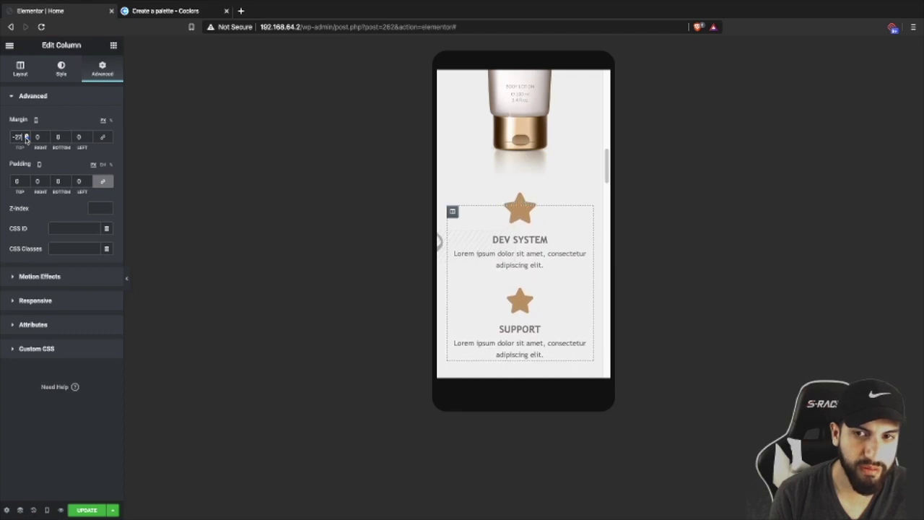
scroll(576, 267, down, 5)
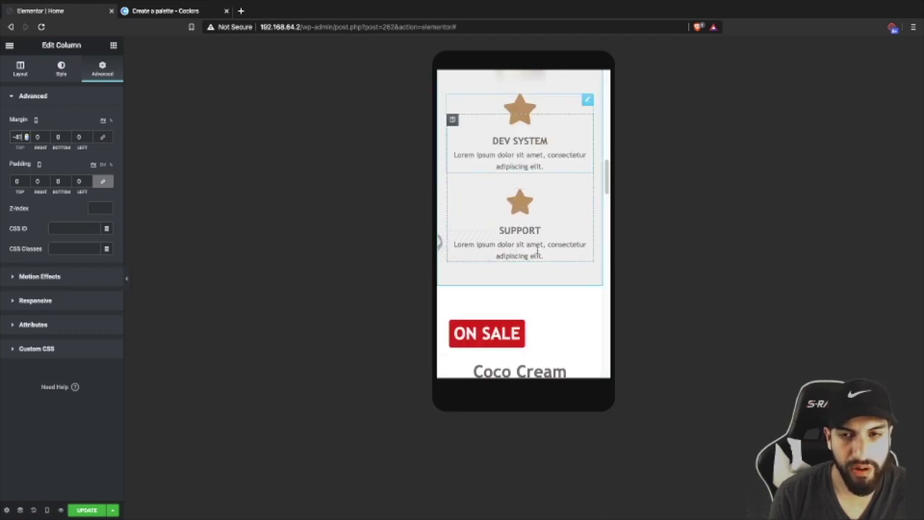
scroll(537, 250, down, 1)
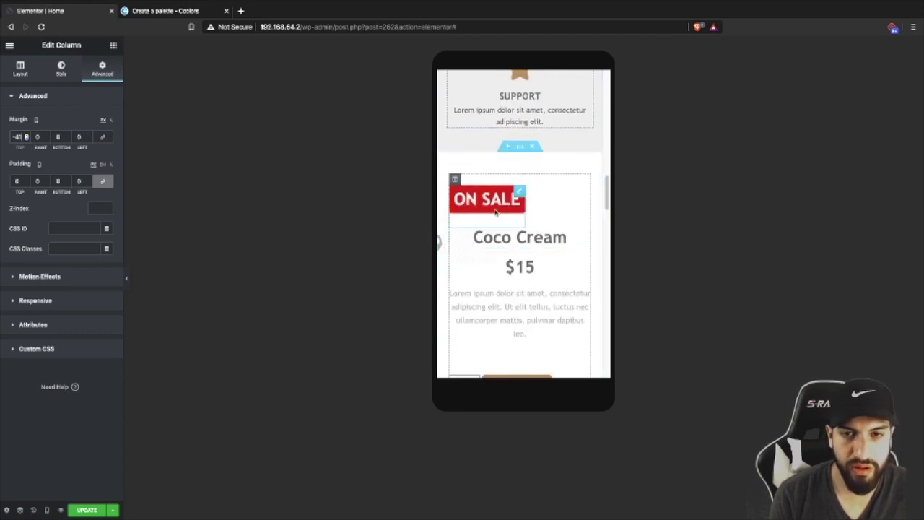
scroll(540, 233, down, 4)
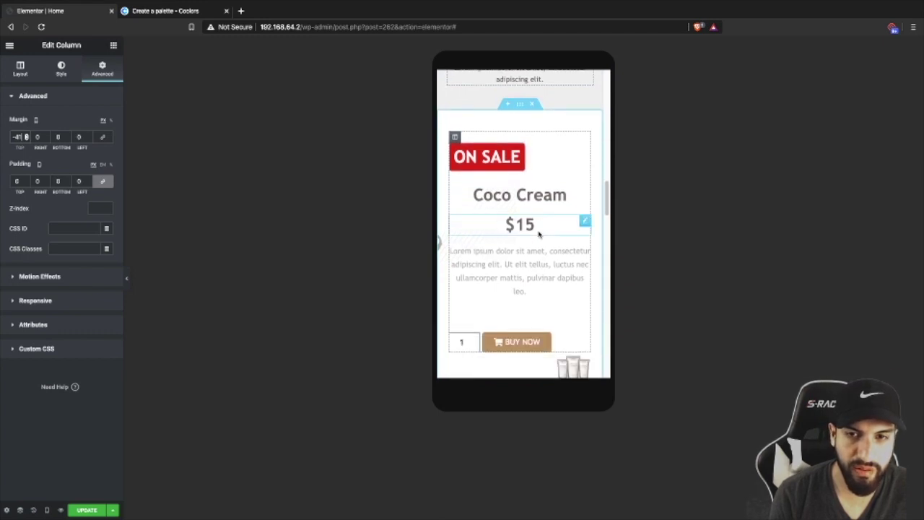
- Left-align the product description paragraph in the mobile layout
scroll(533, 228, up, 1)
click(509, 191)
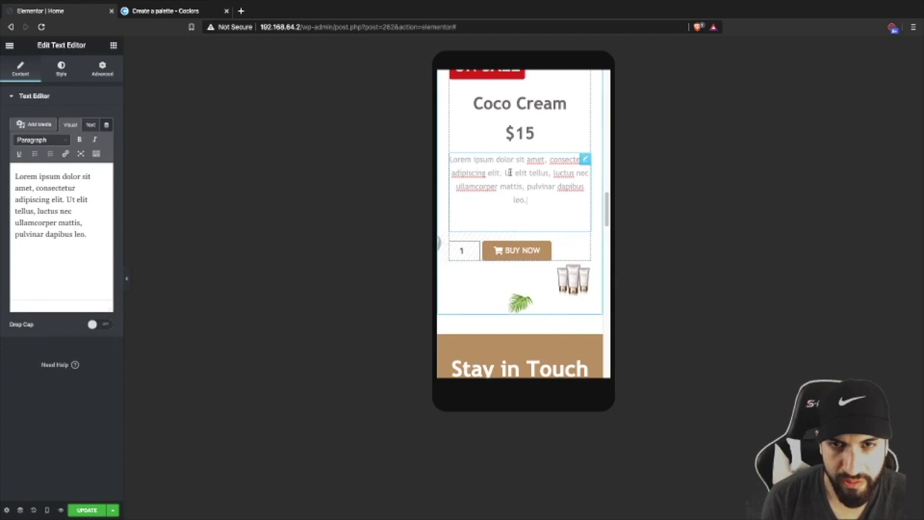
click(96, 154)
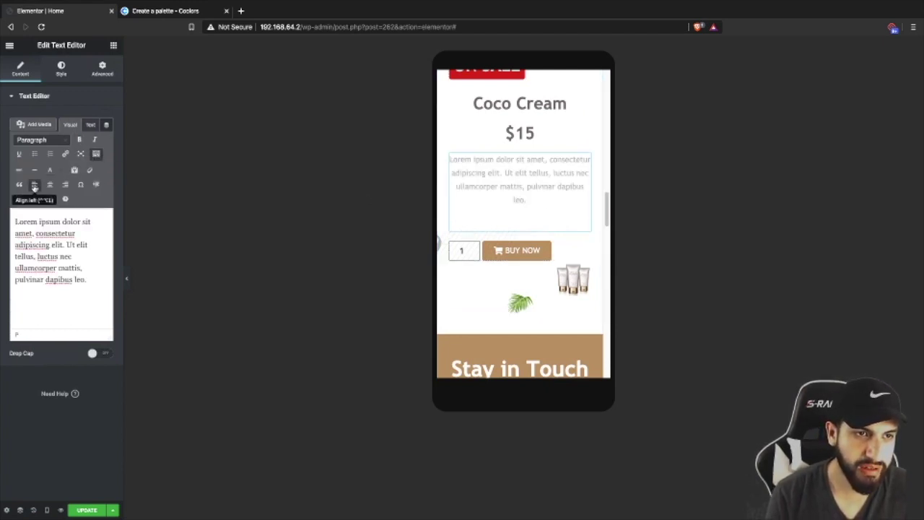
click(34, 186)
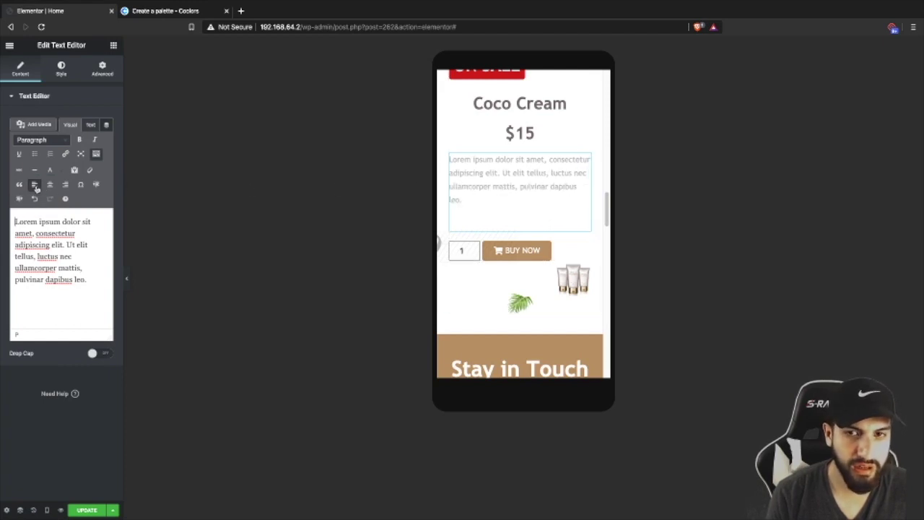
- Left-align the Coco Cream and $15 price headings on mobile
click(523, 133)
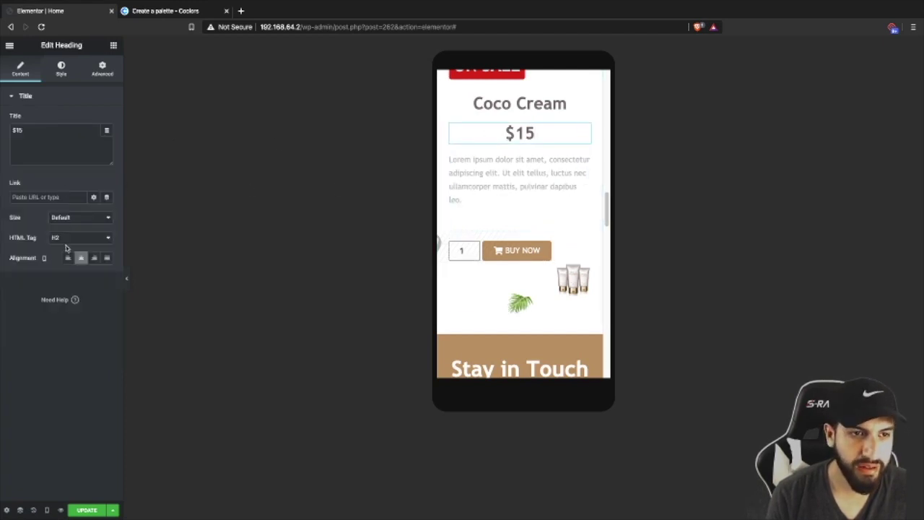
click(509, 104)
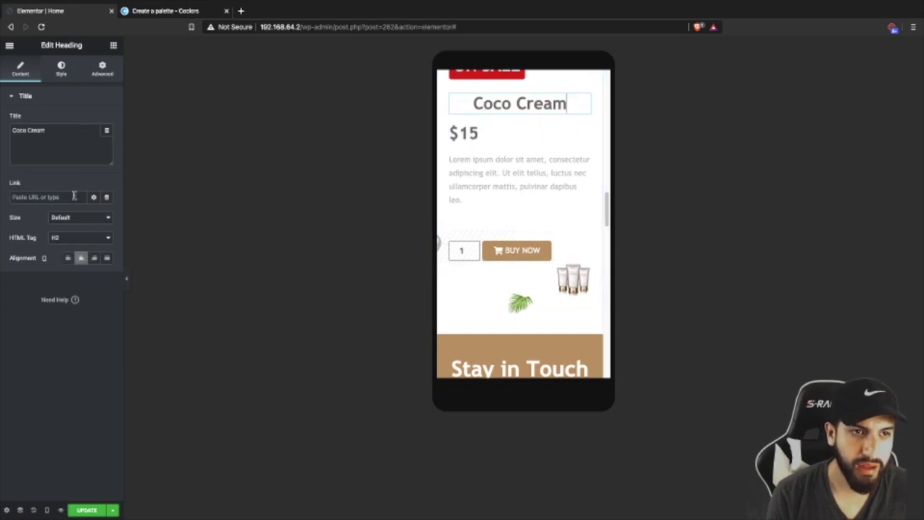
click(66, 258)
click(449, 133)
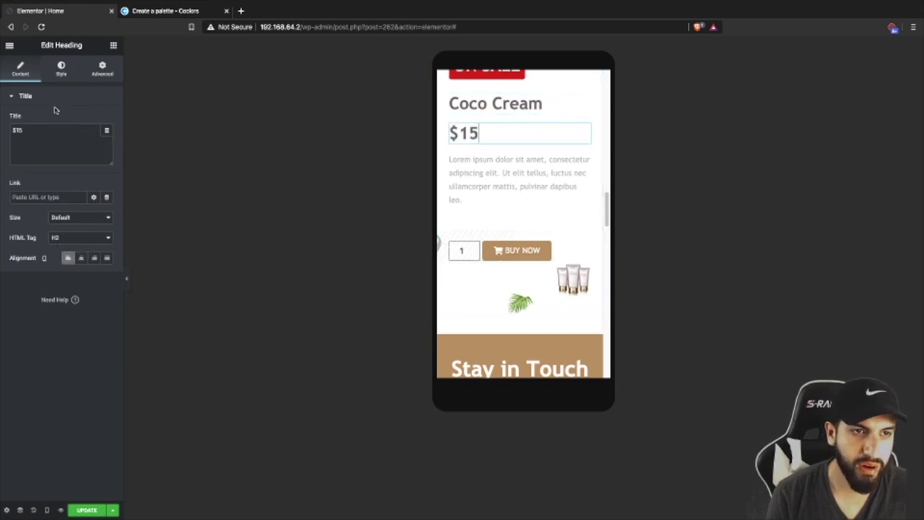
- Set the $15 price heading typography size to 24 and Coco Cream to 44
click(63, 72)
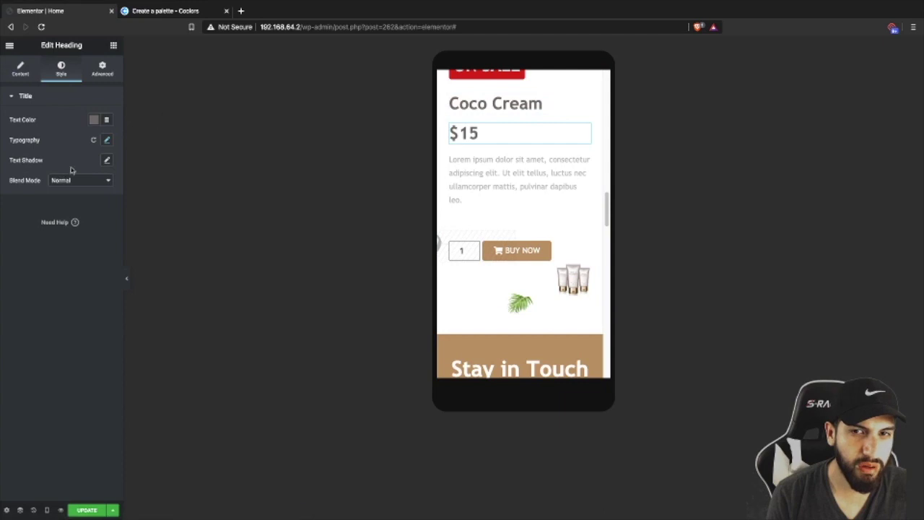
click(106, 141)
drag(26, 204, 23, 205)
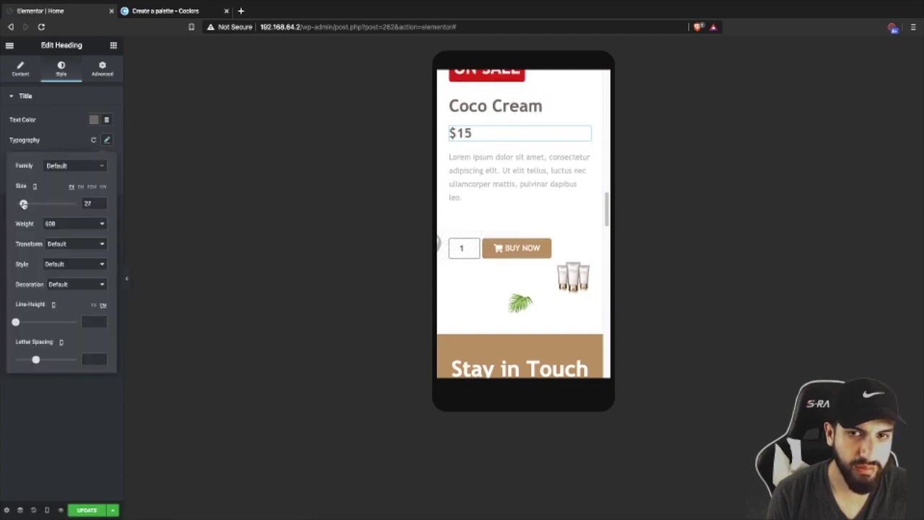
click(505, 106)
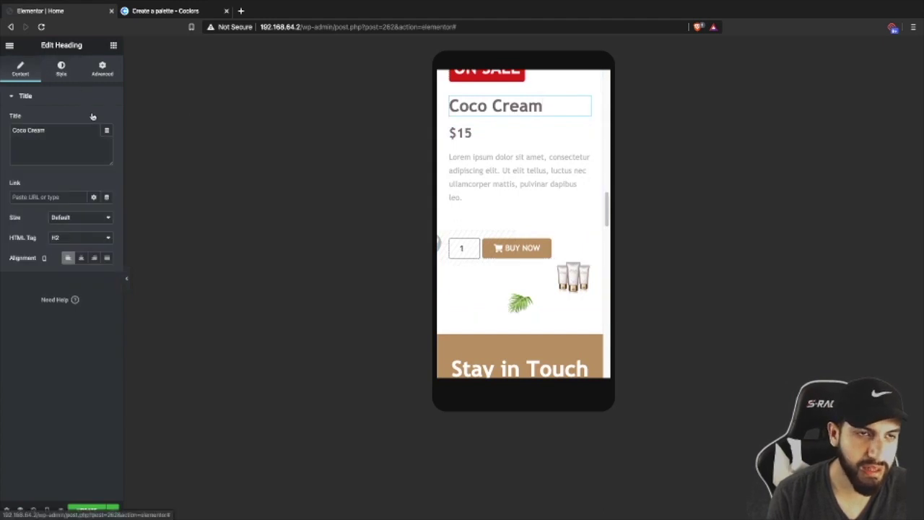
click(61, 69)
click(107, 139)
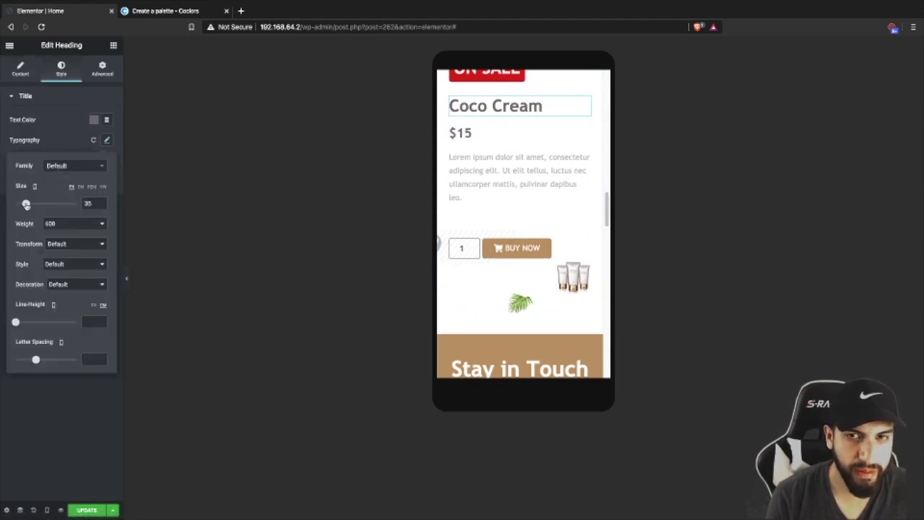
drag(26, 205, 29, 203)
- Shrink the ON SALE label's typography size to 24
scroll(507, 176, up, 1)
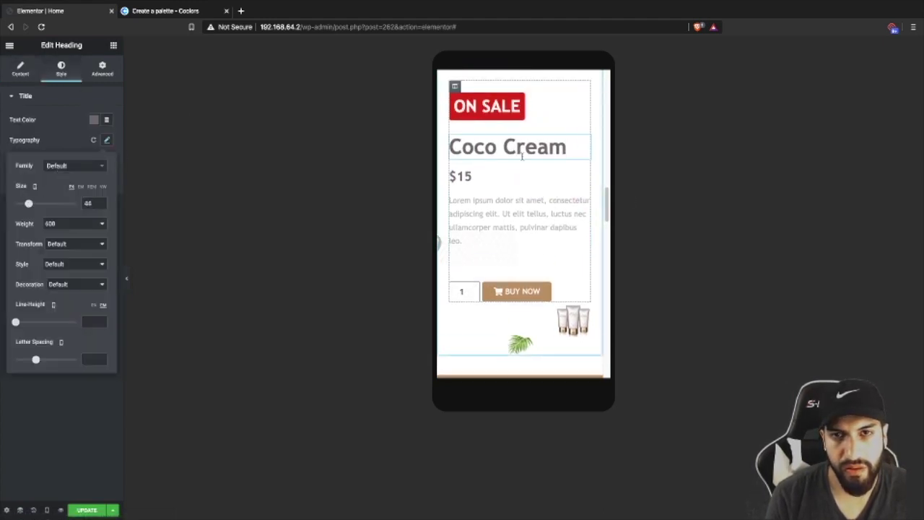
click(535, 119)
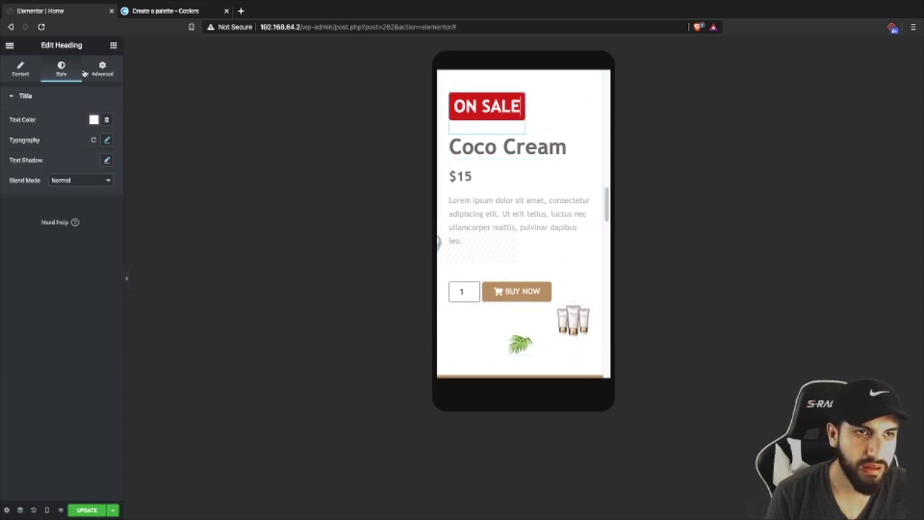
click(106, 140)
drag(26, 205, 22, 205)
scroll(536, 144, down, 1)
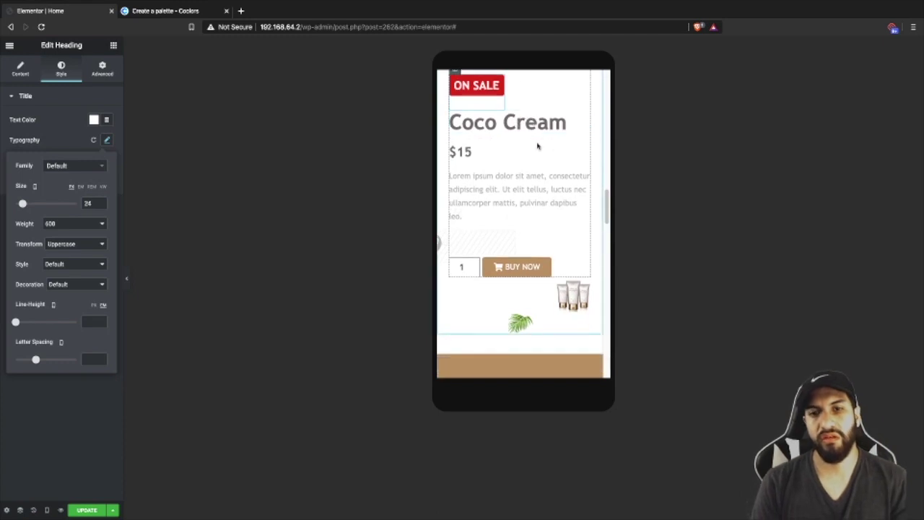
scroll(545, 154, up, 2)
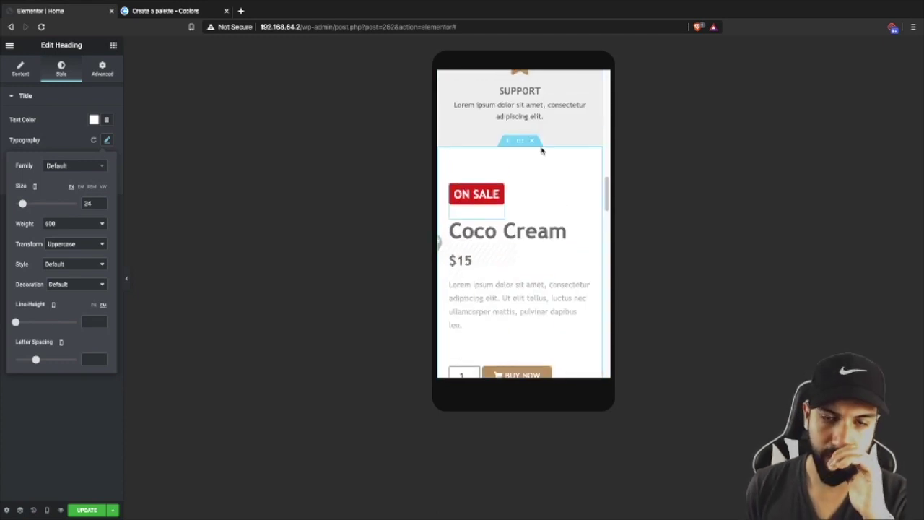
scroll(545, 153, down, 4)
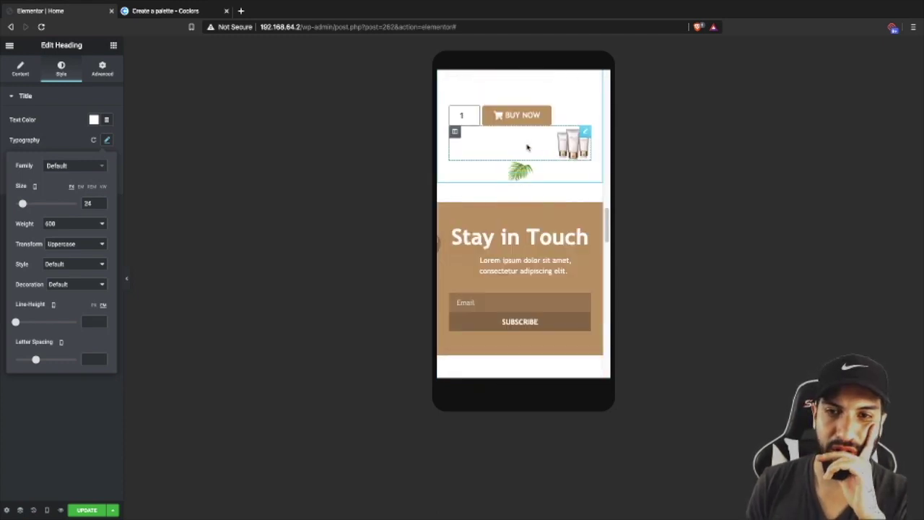
scroll(526, 147, up, 4)
- Turn off Reverse Columns (Mobile) on the product section so the image sits on top
click(519, 90)
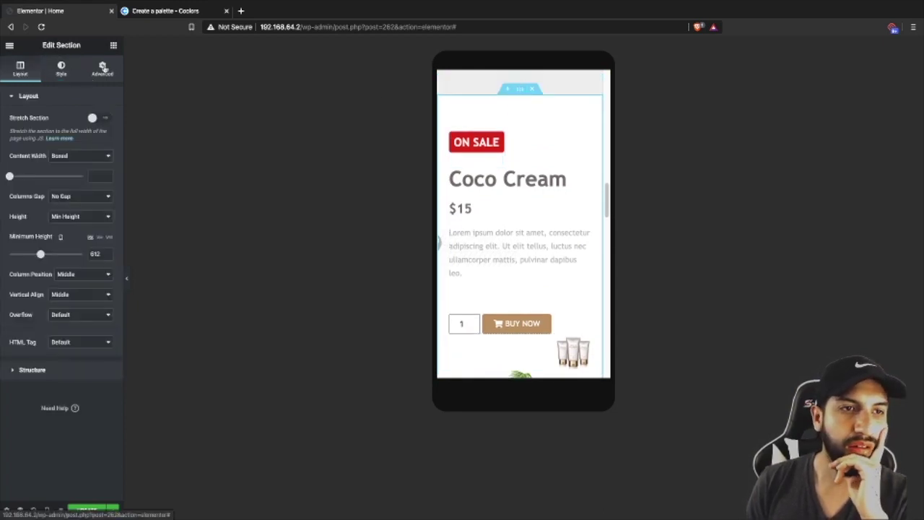
click(102, 69)
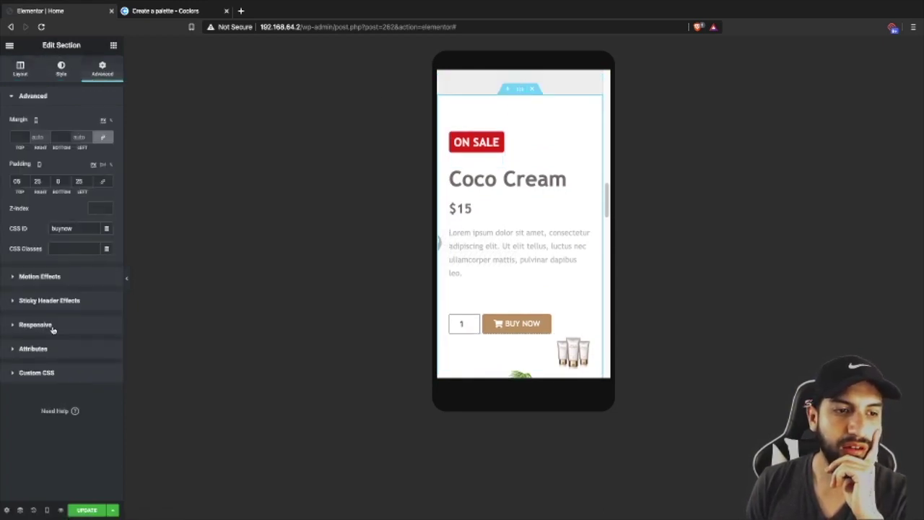
click(52, 325)
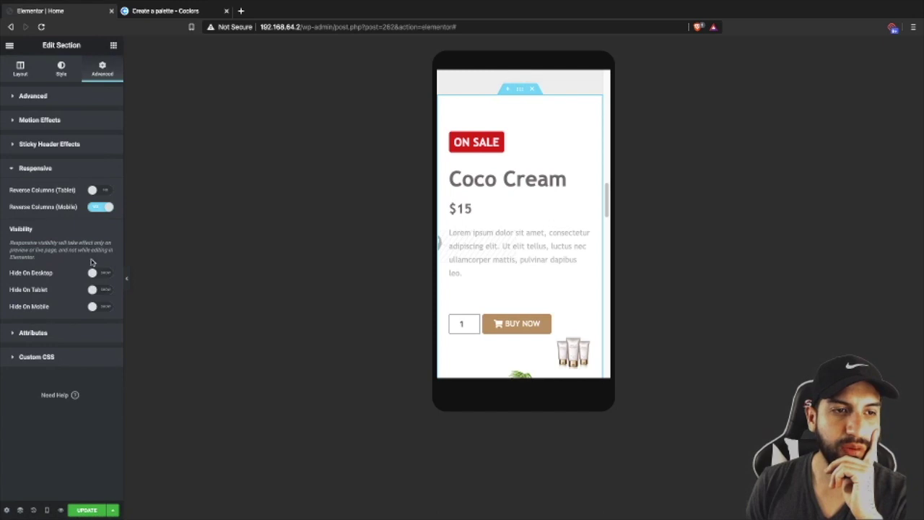
click(105, 207)
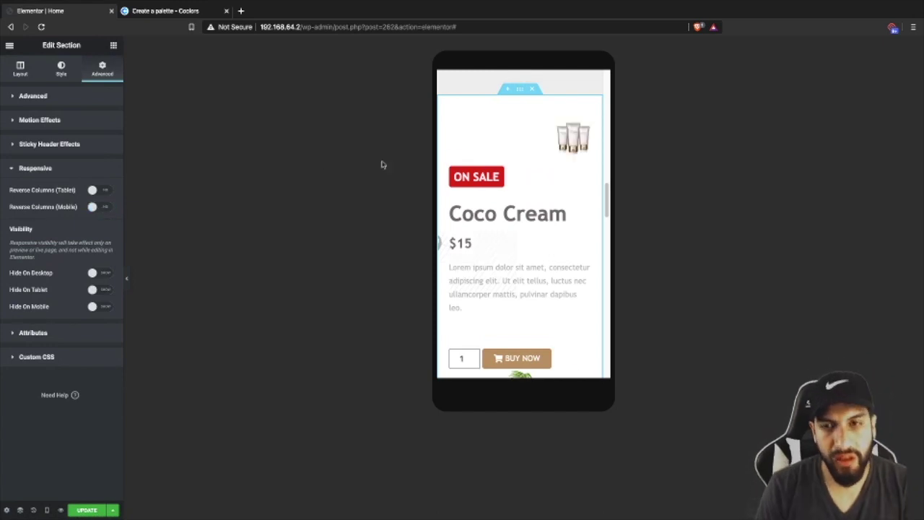
- Centre the cream tubes image and set its Max Width to 61
click(518, 144)
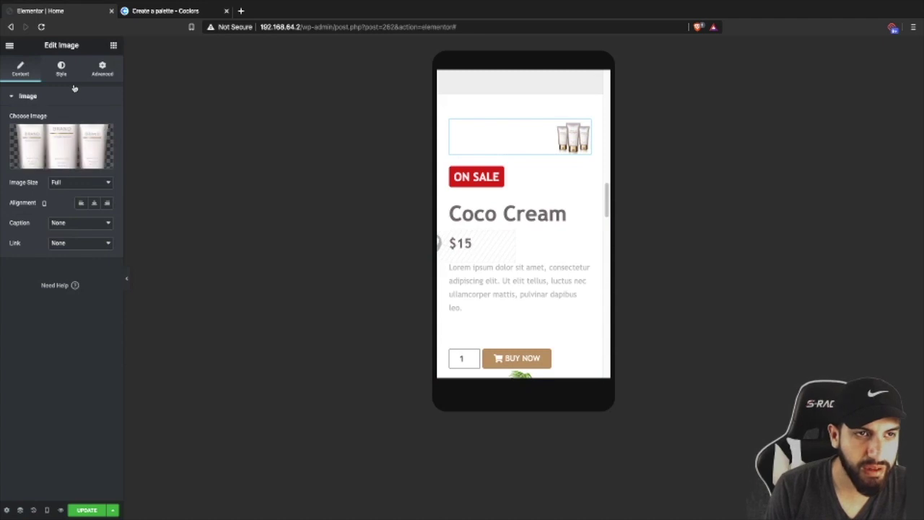
click(94, 202)
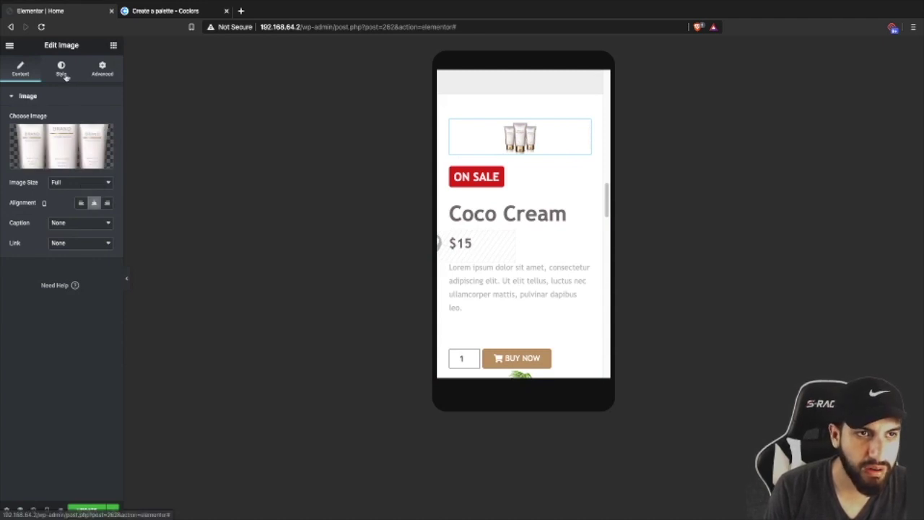
drag(29, 175, 58, 175)
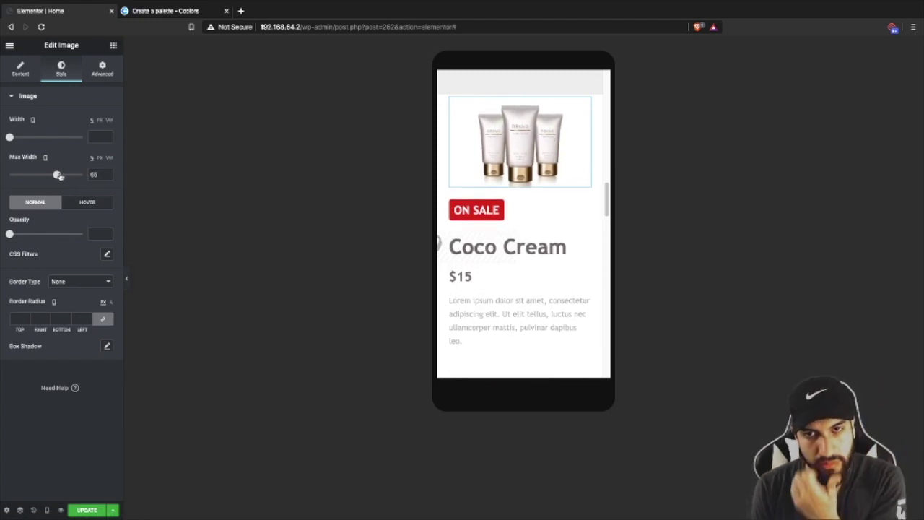
scroll(525, 262, down, 1)
scroll(525, 262, up, 2)
scroll(525, 196, up, 1)
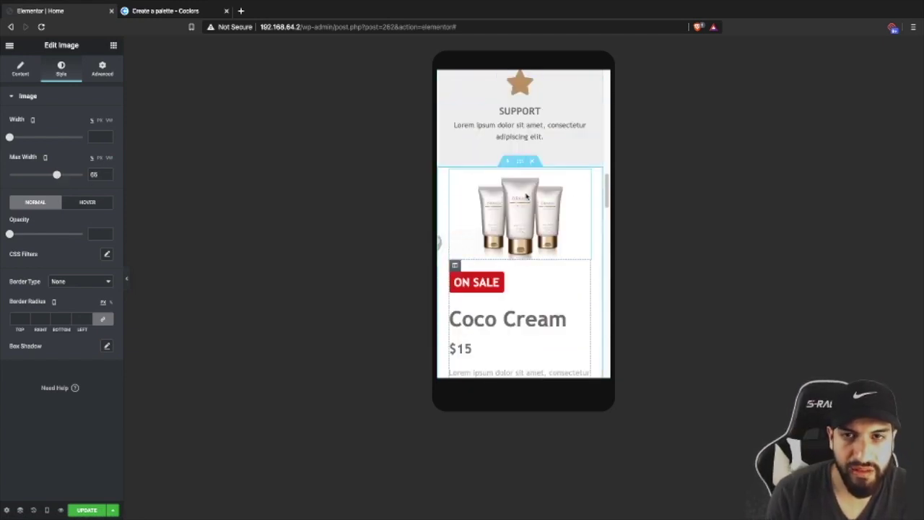
- Set the product section's Minimum Height to 726
click(514, 161)
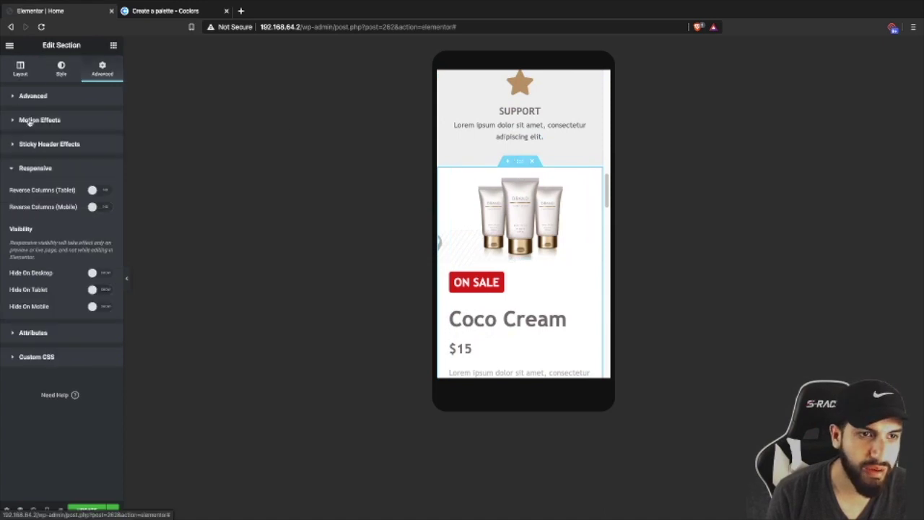
click(21, 69)
drag(43, 255, 46, 254)
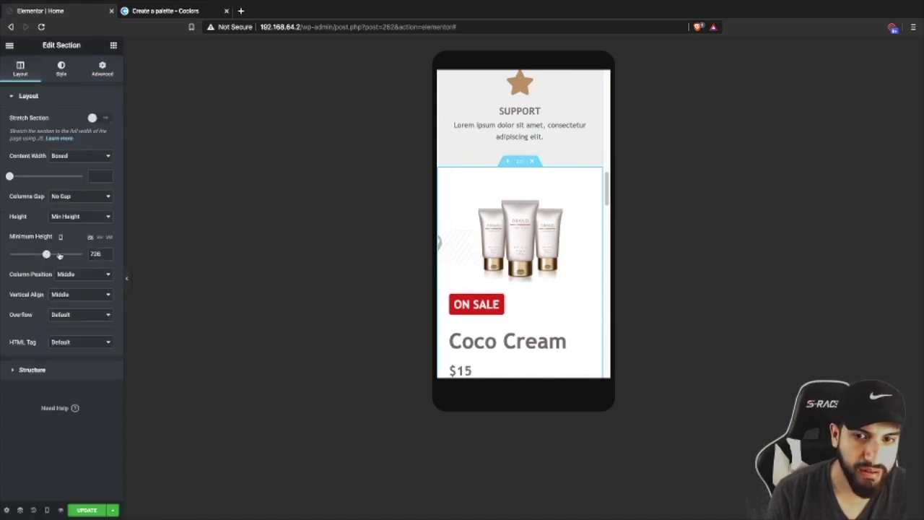
scroll(536, 258, down, 3)
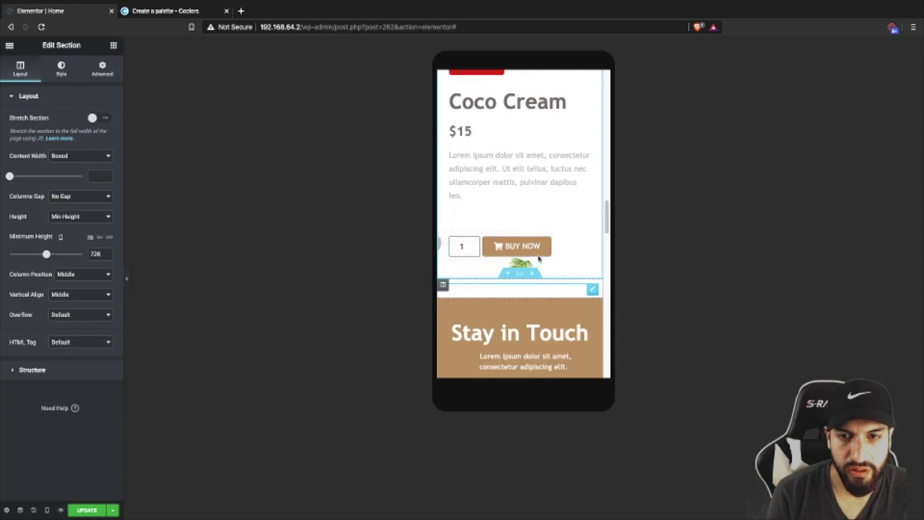
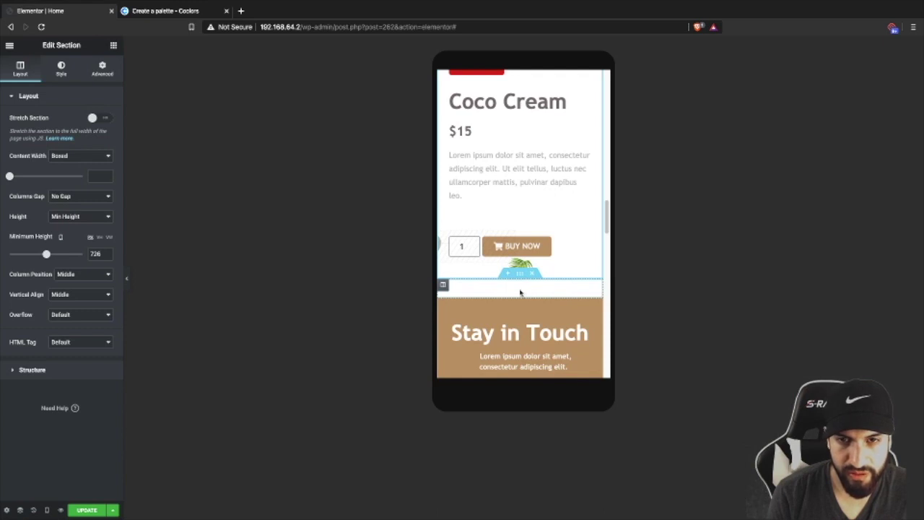
- Select the palm-leaf image and give it a separate negative bottom margin of about -50
click(126, 280)
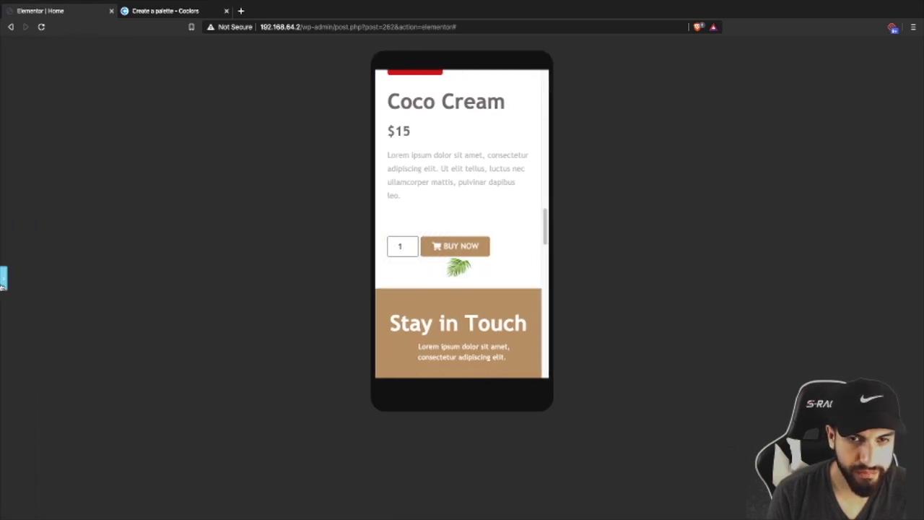
click(4, 280)
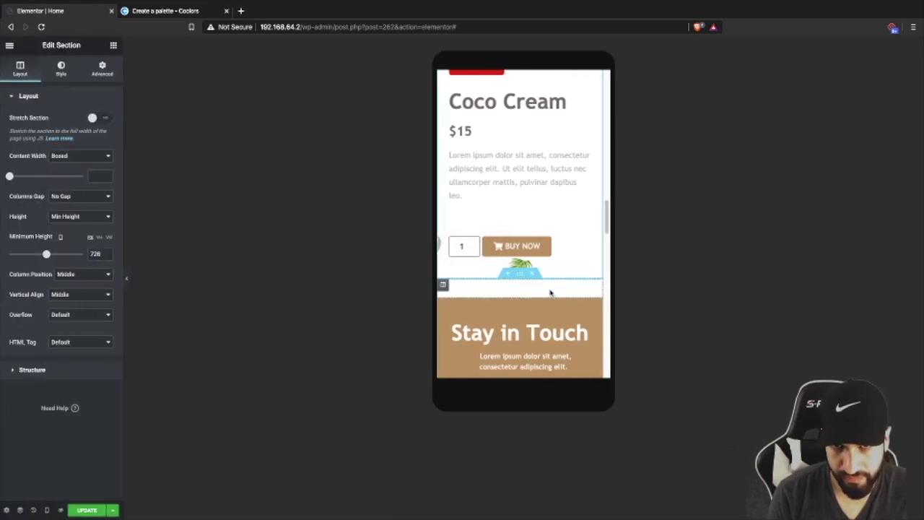
drag(528, 267, 523, 270)
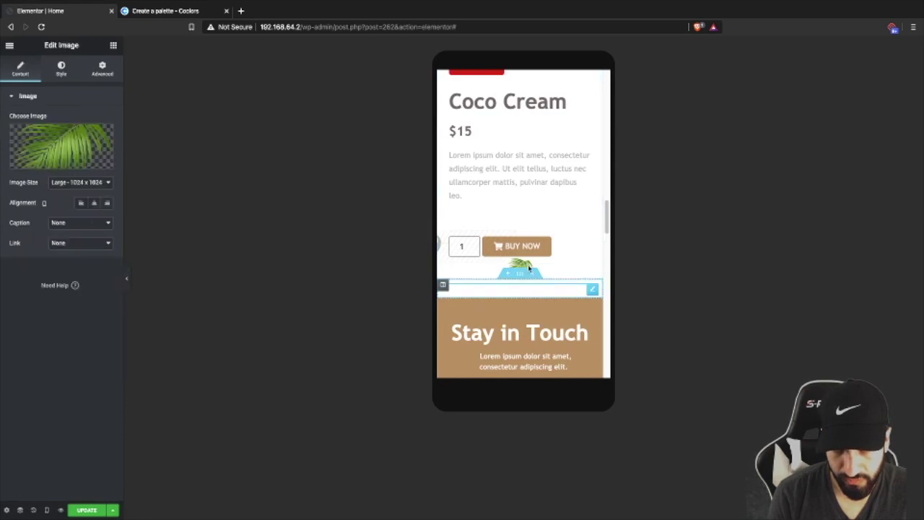
click(97, 78)
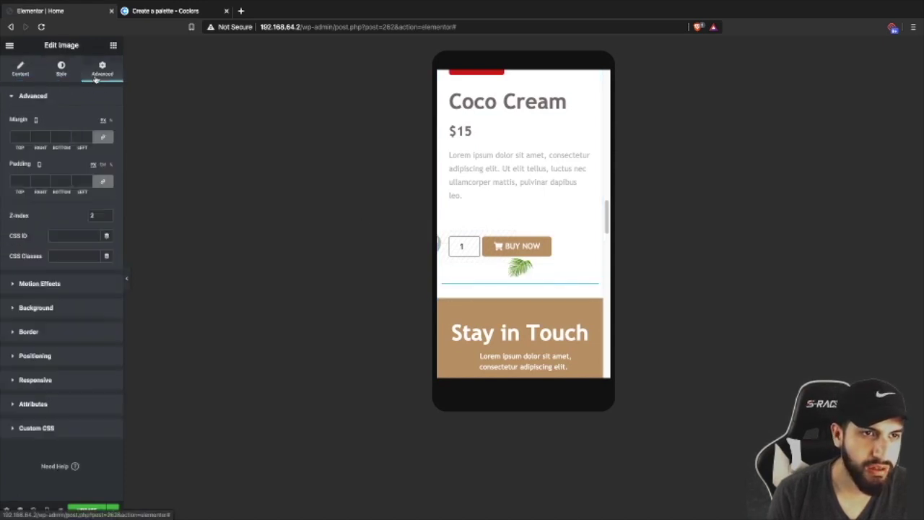
click(103, 137)
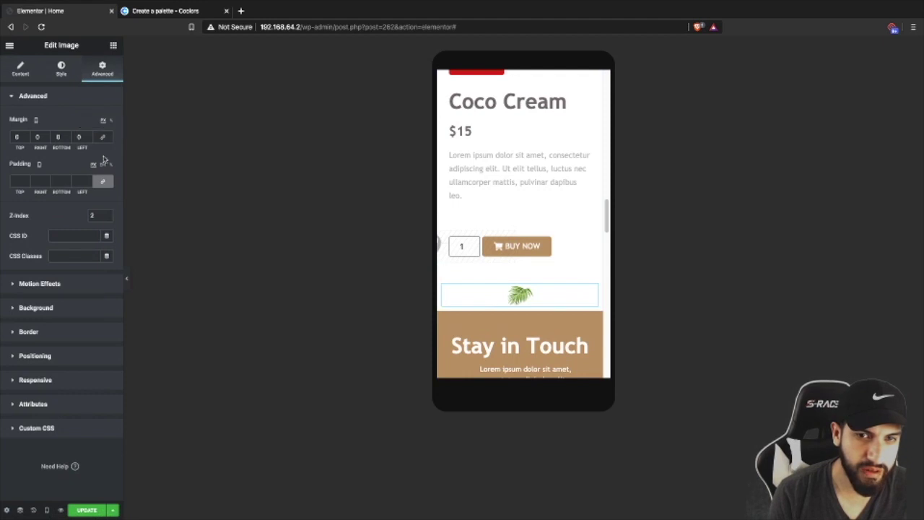
text(1)
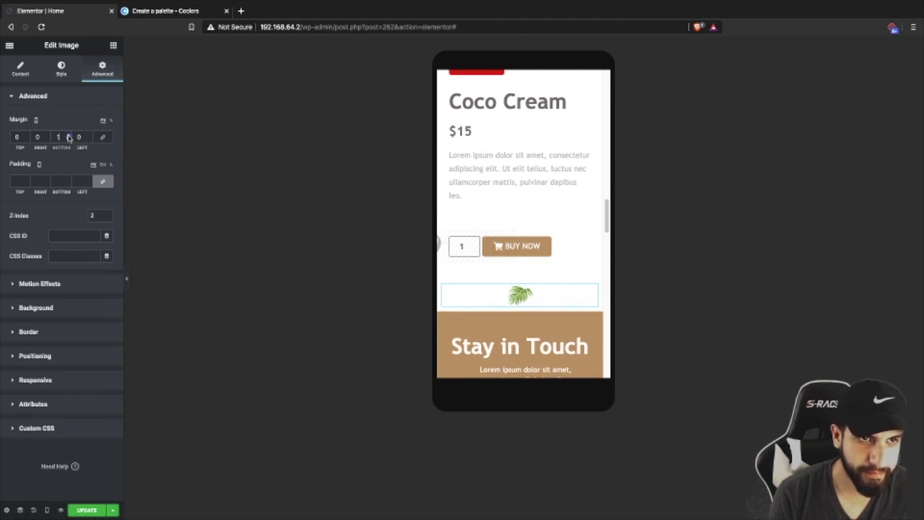
scroll(68, 139, down, 20)
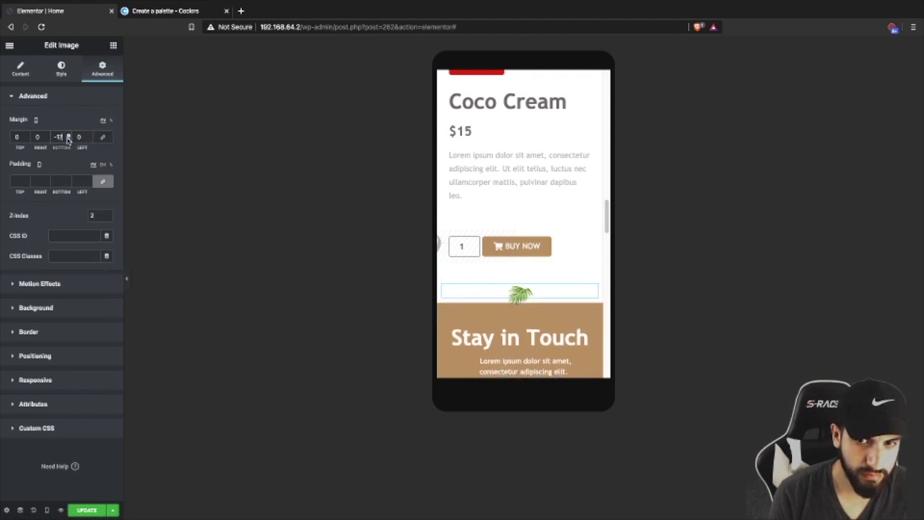
scroll(68, 140, down, 2)
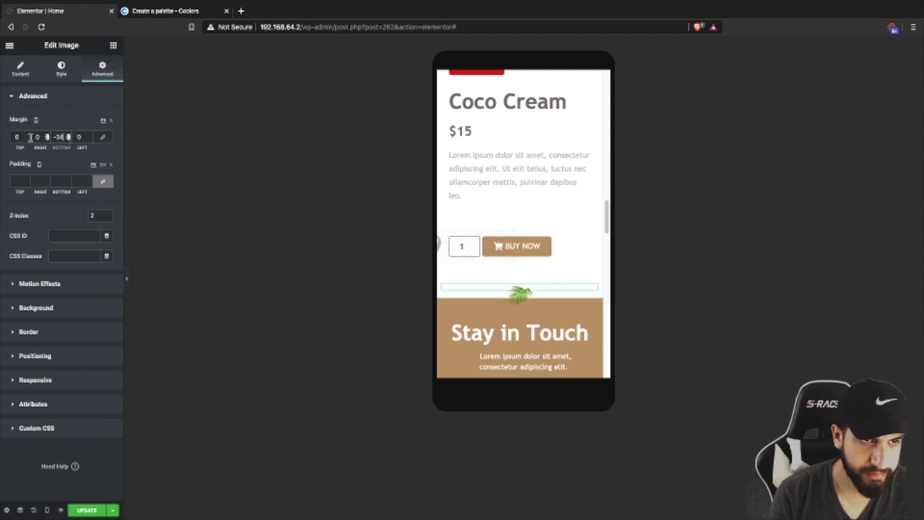
- Enlarge the palm-leaf image to width 29 and recheck its overlap with Stay in Touch
click(60, 70)
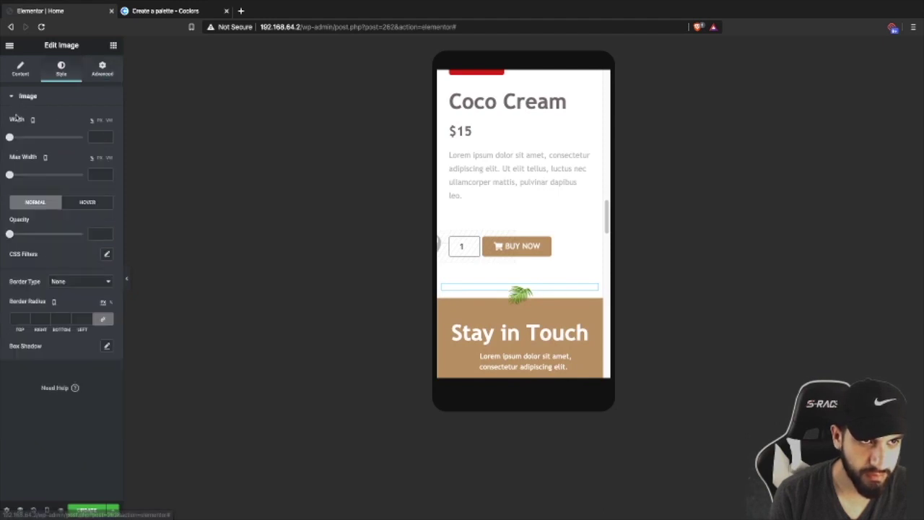
drag(10, 137, 31, 138)
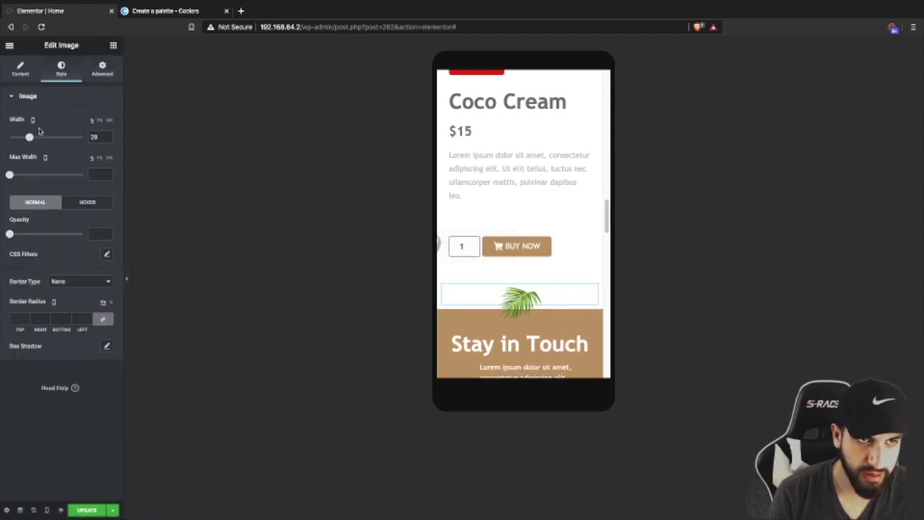
click(102, 69)
scroll(68, 137, up, 6)
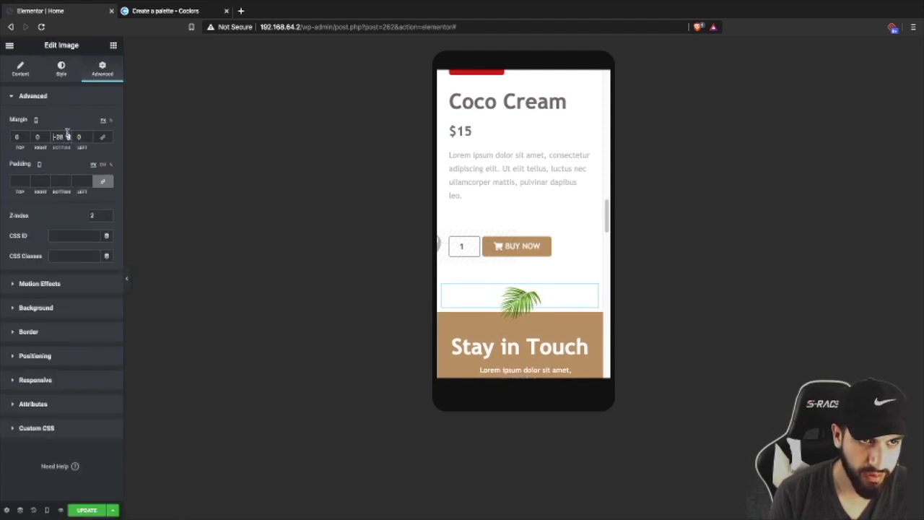
scroll(68, 137, up, 8)
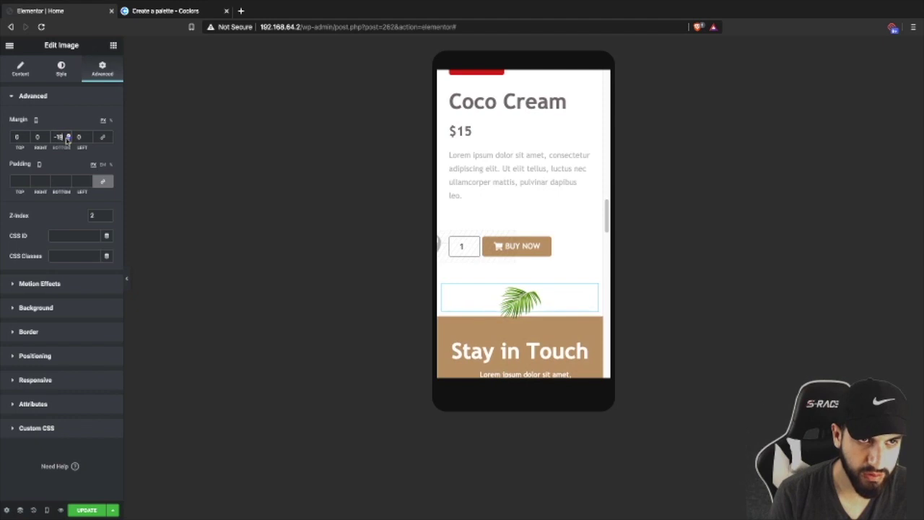
scroll(68, 139, down, 10)
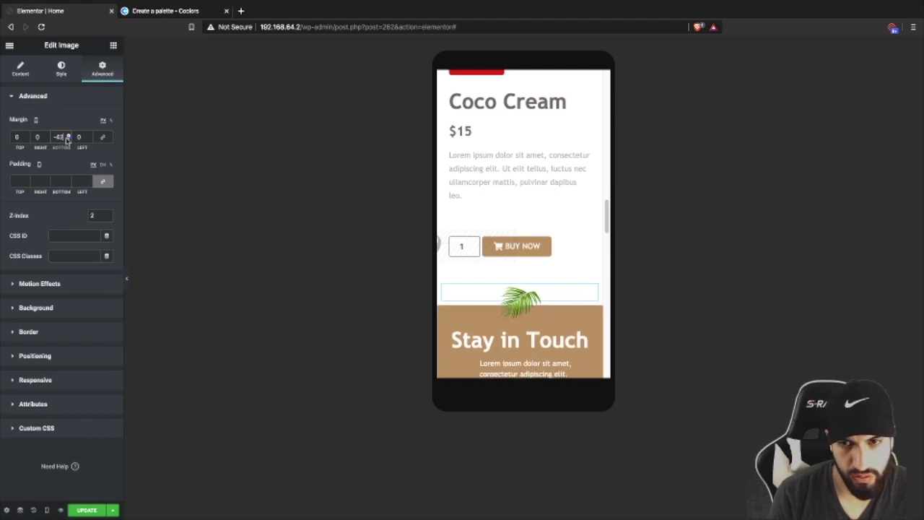
scroll(562, 287, down, 8)
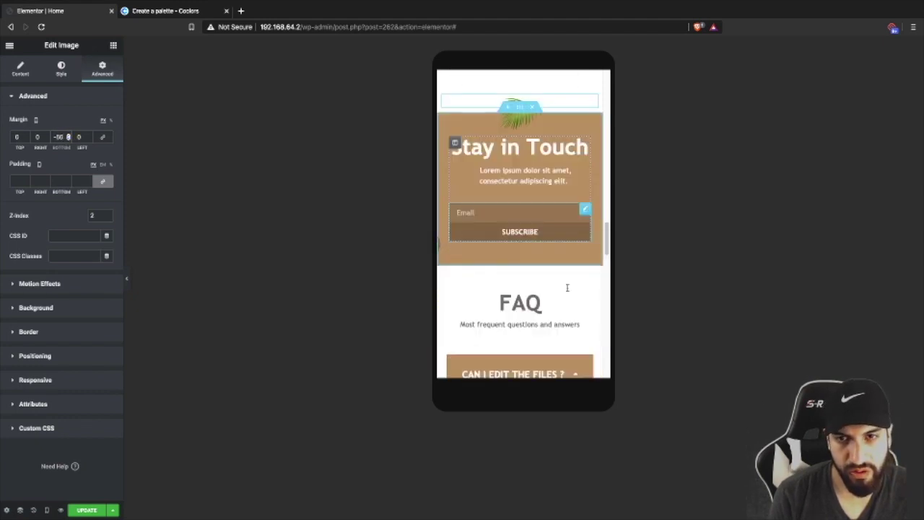
scroll(562, 287, down, 10)
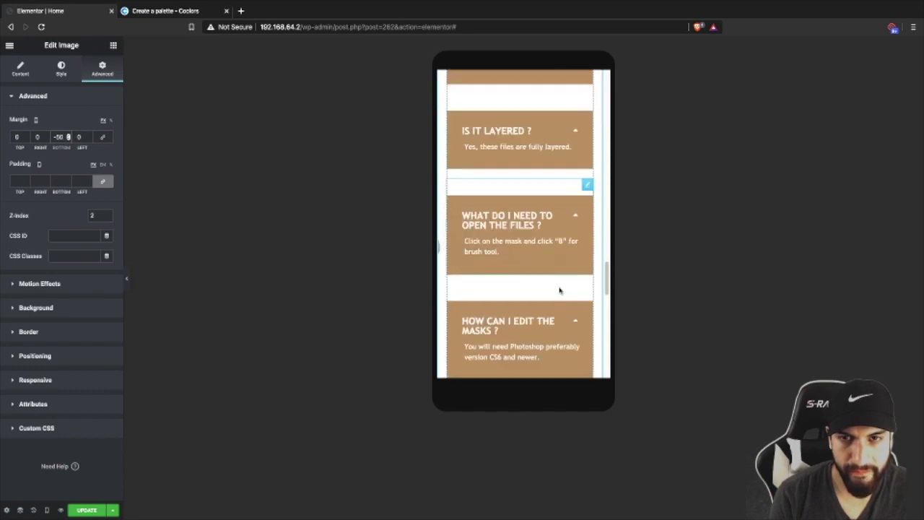
scroll(560, 290, down, 5)
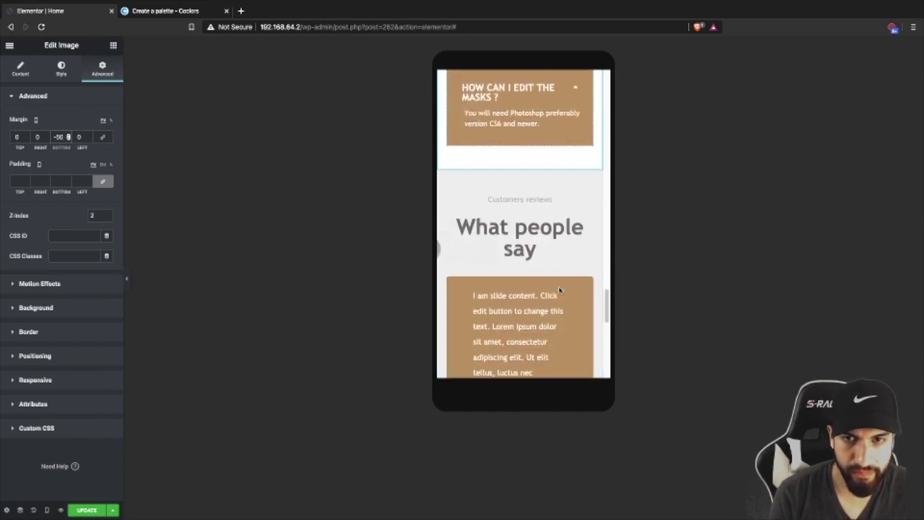
- Shrink the 'What people say' heading's typography size from 45 to 30
click(507, 168)
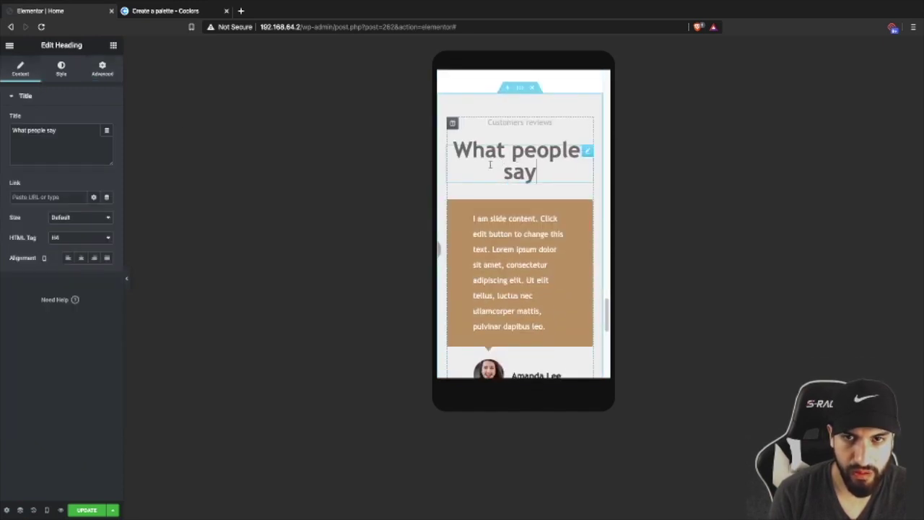
click(61, 70)
click(107, 140)
drag(29, 205, 26, 205)
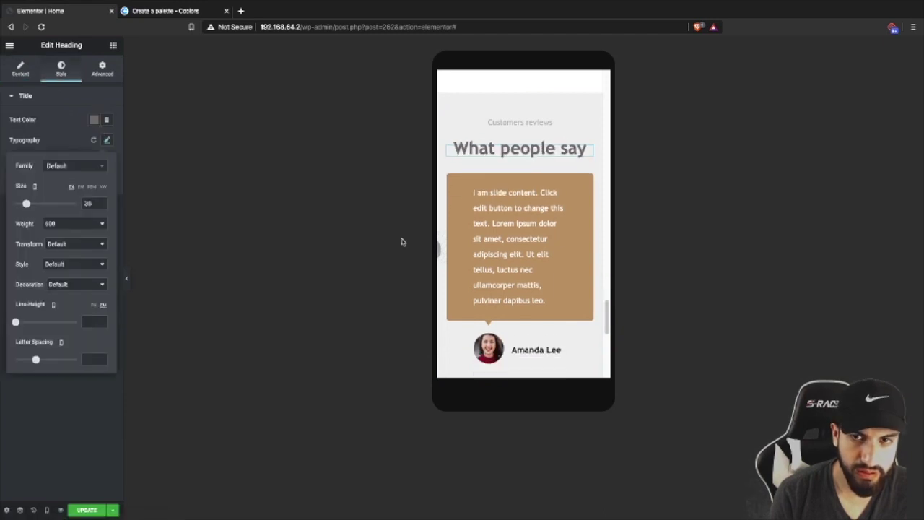
scroll(541, 276, down, 6)
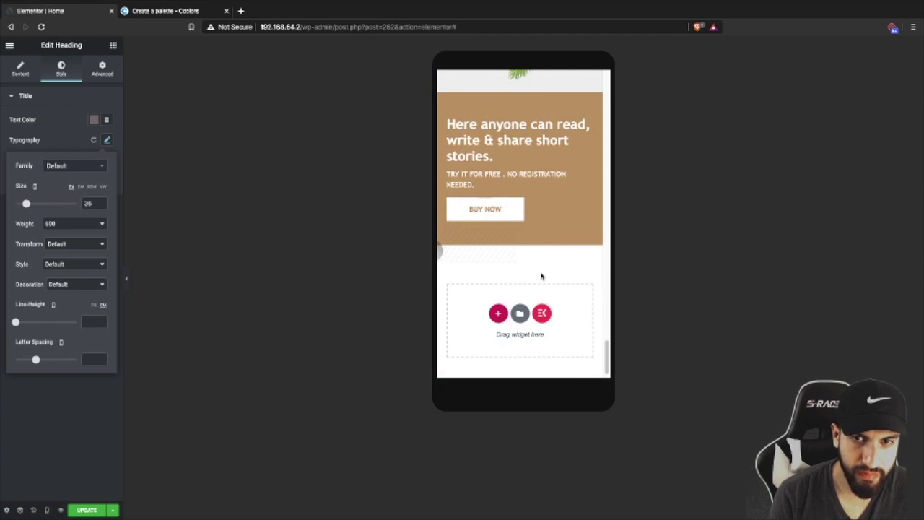
scroll(530, 257, down, 1)
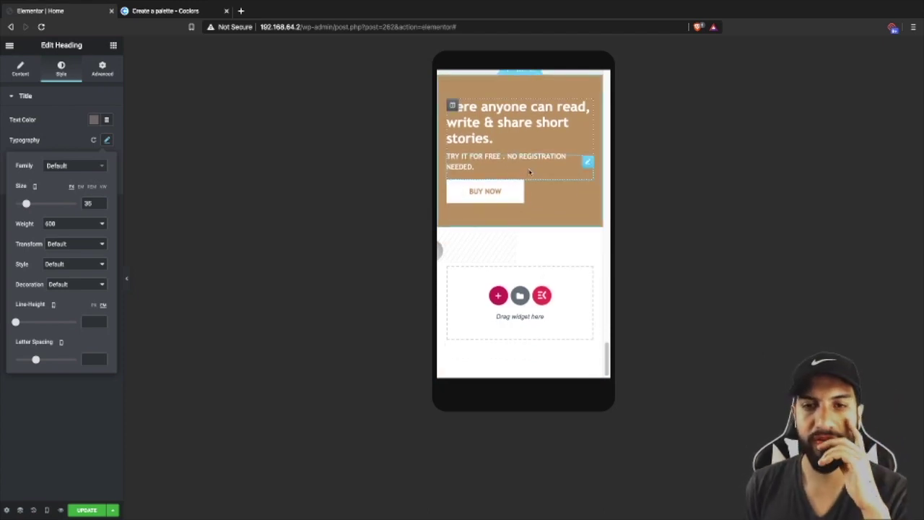
- Select the Buy Now button in the stories section and review the mobile layout
click(542, 192)
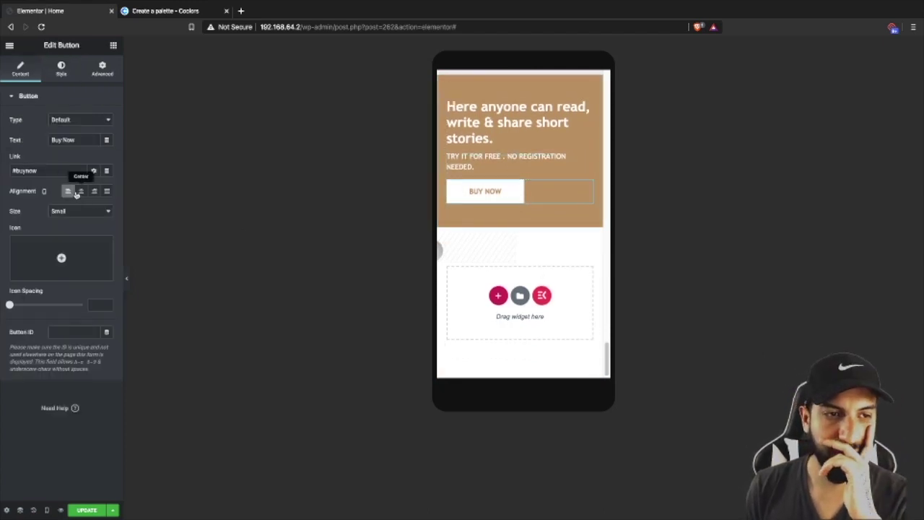
scroll(553, 193, up, 3)
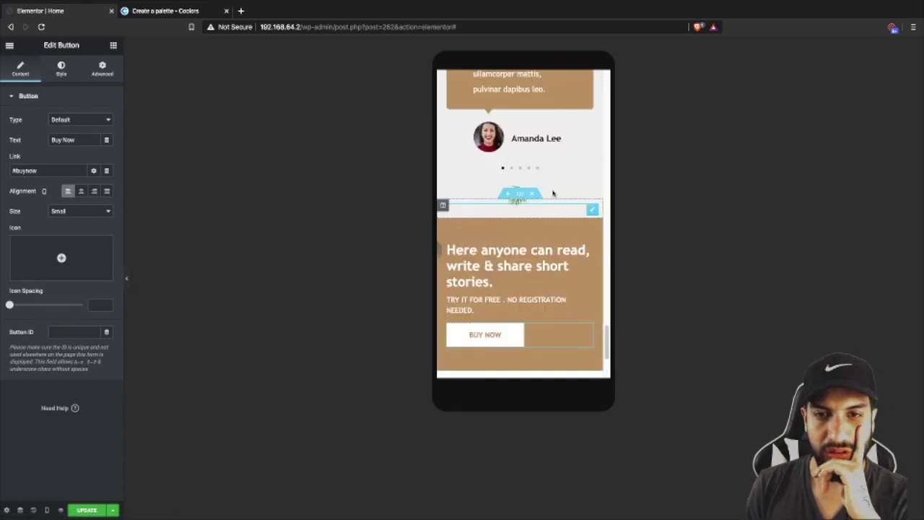
scroll(553, 194, up, 4)
scroll(556, 228, down, 2)
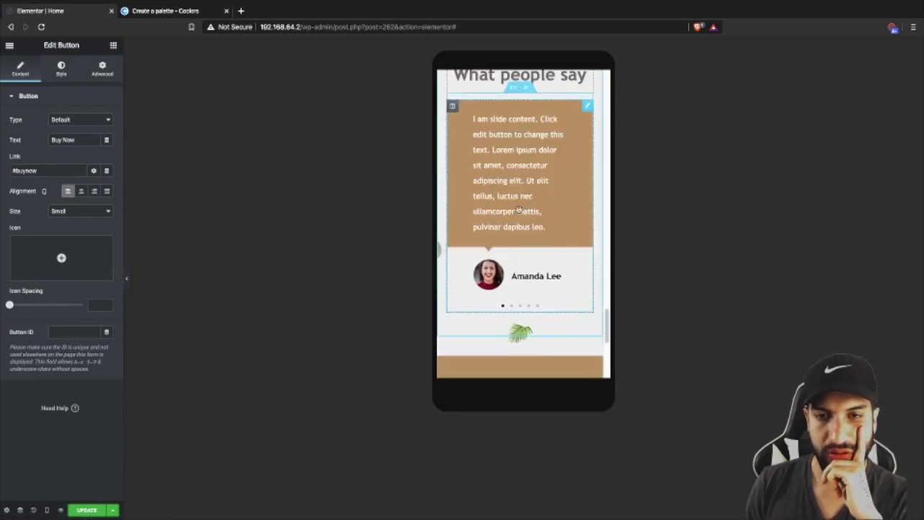
scroll(528, 185, up, 10)
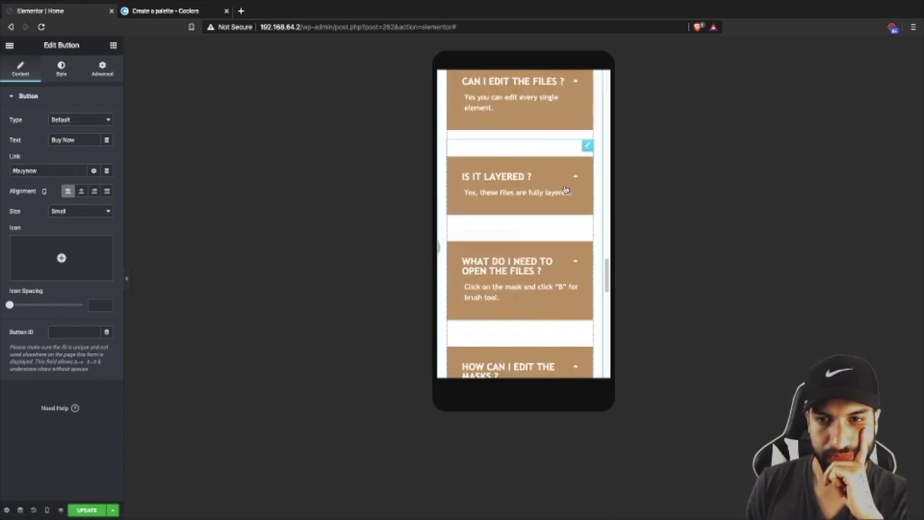
scroll(566, 191, up, 3)
scroll(565, 188, down, 3)
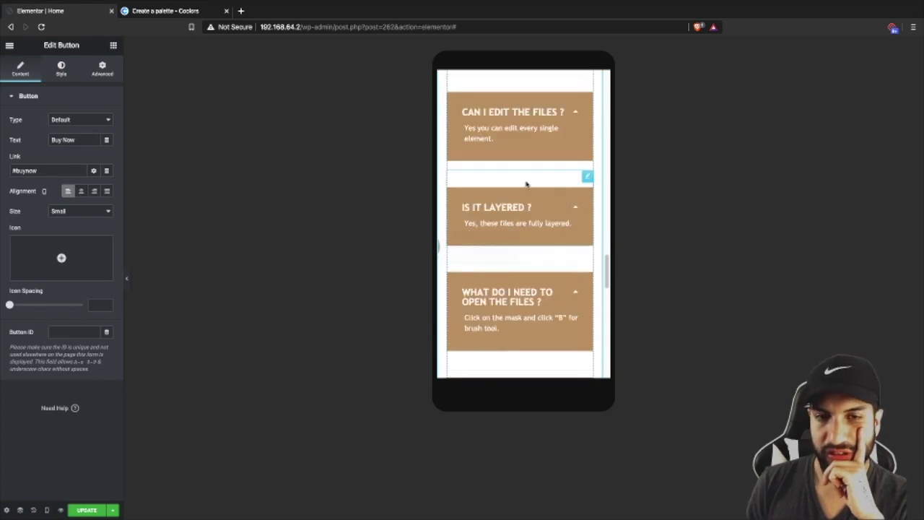
- Set the 'Is it layered?' FAQ toggle's mobile top margin to 0, then undo it
click(546, 185)
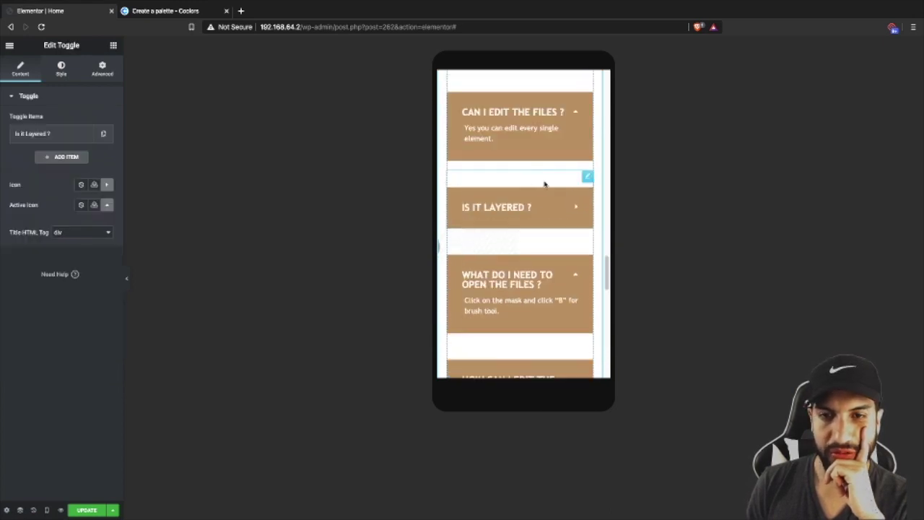
click(102, 69)
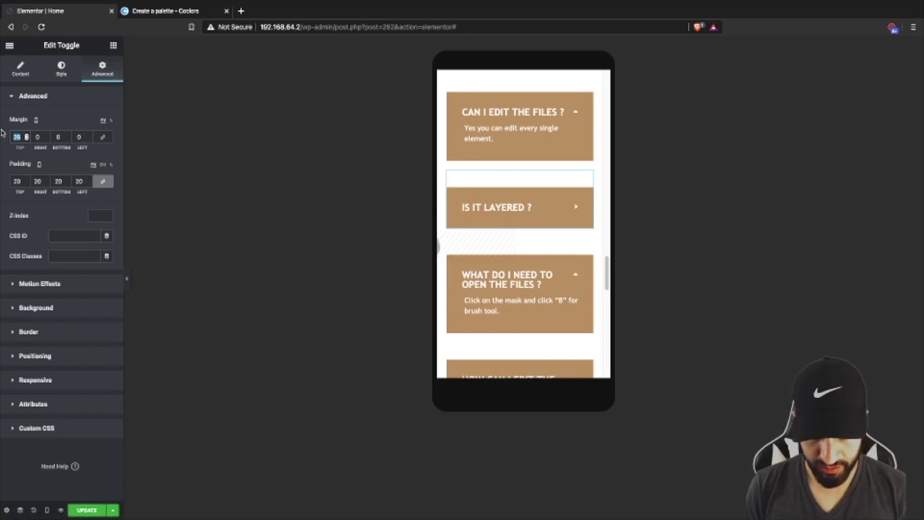
text(0)
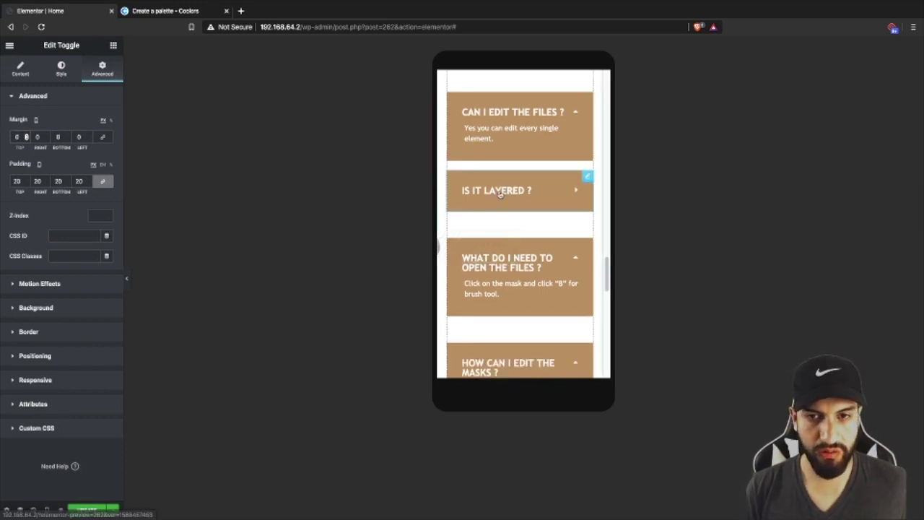
key(ctrl+z)
scroll(524, 202, down, 5)
scroll(520, 210, up, 10)
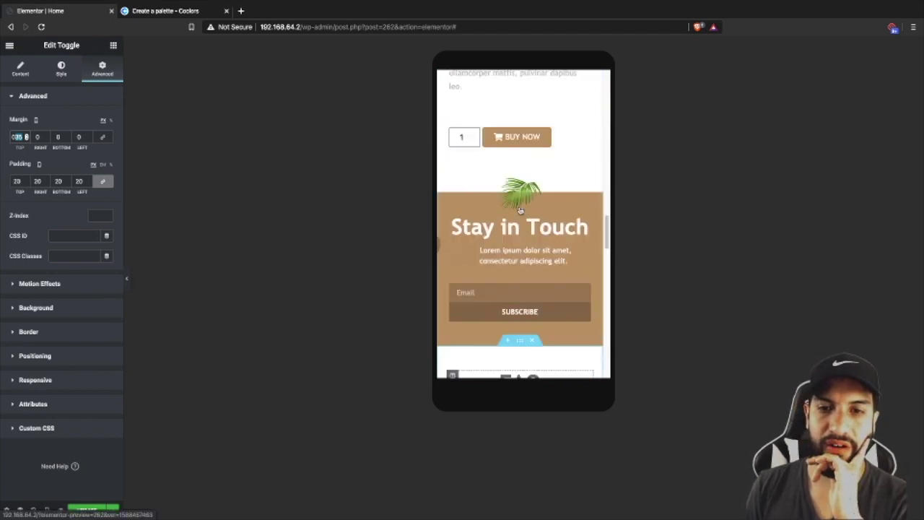
scroll(519, 210, up, 15)
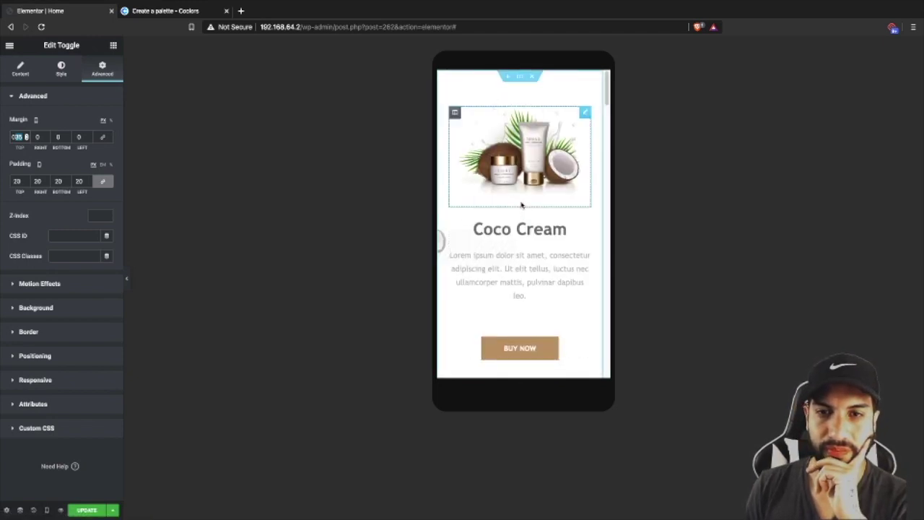
scroll(521, 206, down, 5)
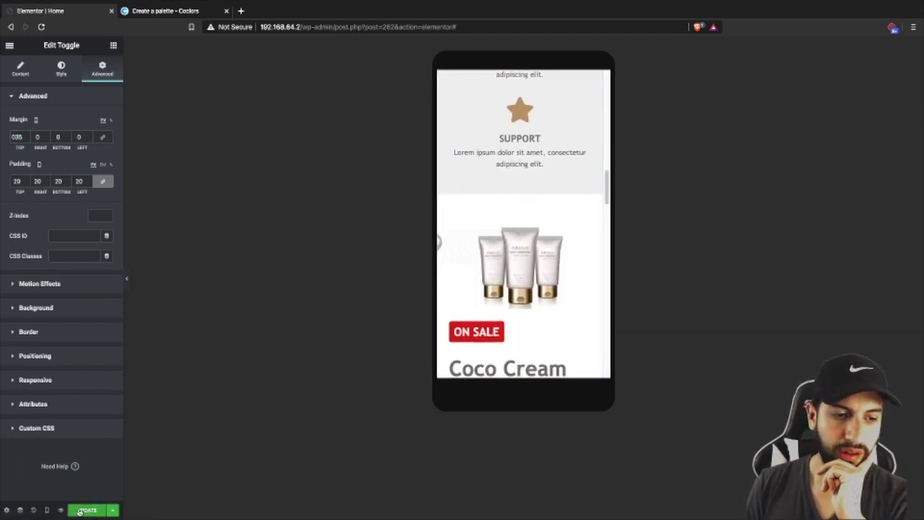
- Switch the editor back to Desktop view and open a live preview of the page
click(47, 510)
click(34, 446)
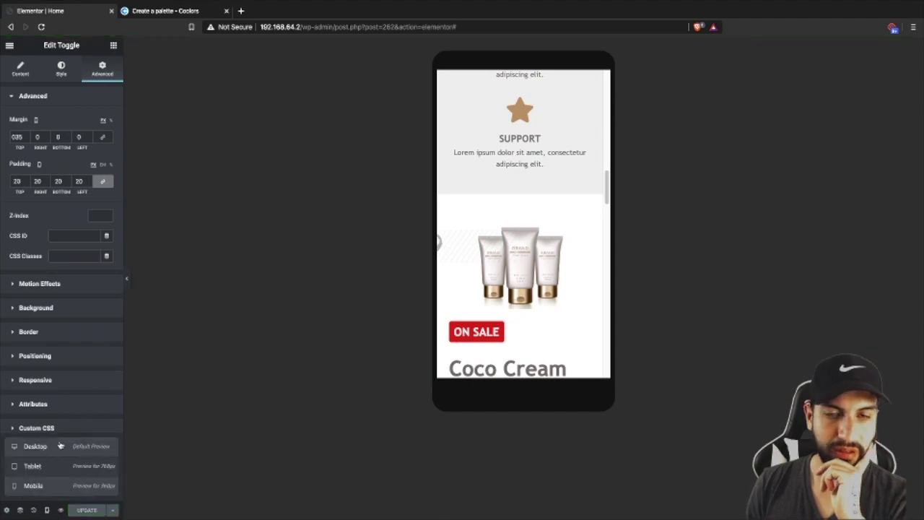
scroll(303, 348, down, 5)
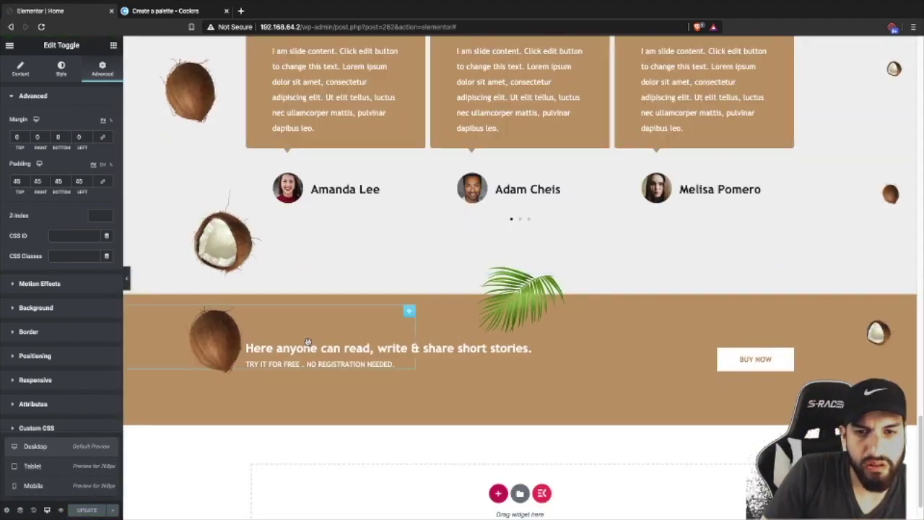
scroll(306, 341, up, 10)
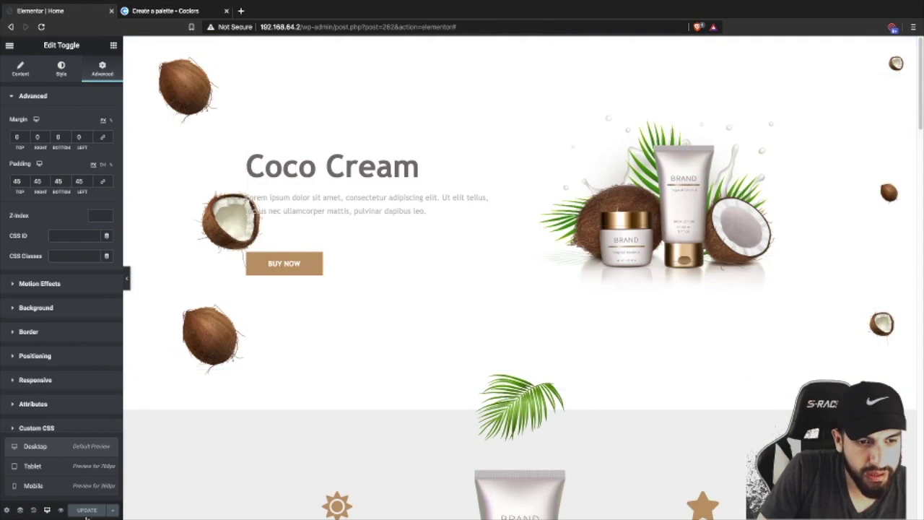
click(60, 510)
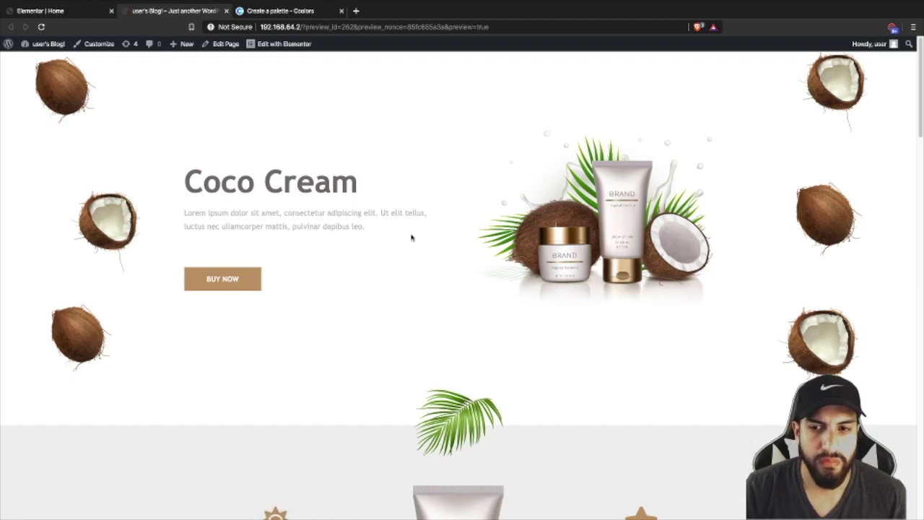
scroll(513, 277, down, 3)
scroll(514, 277, down, 20)
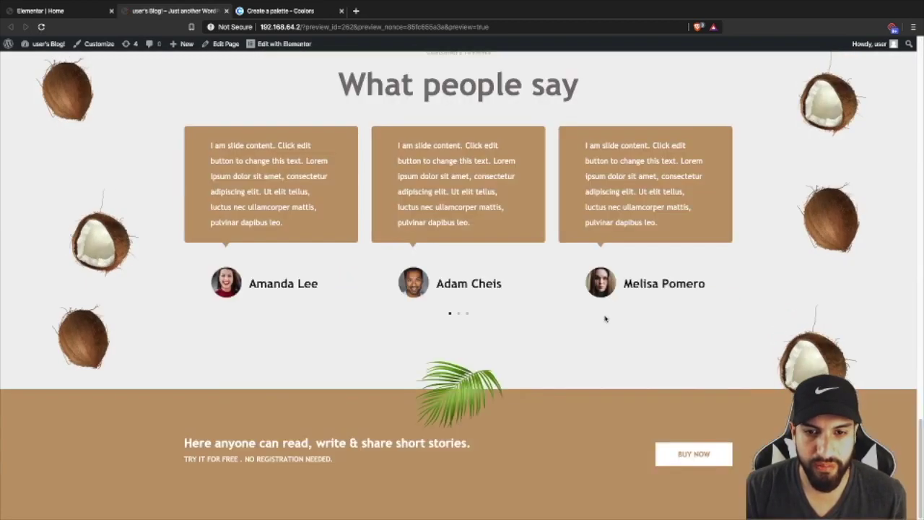
scroll(605, 319, up, 20)
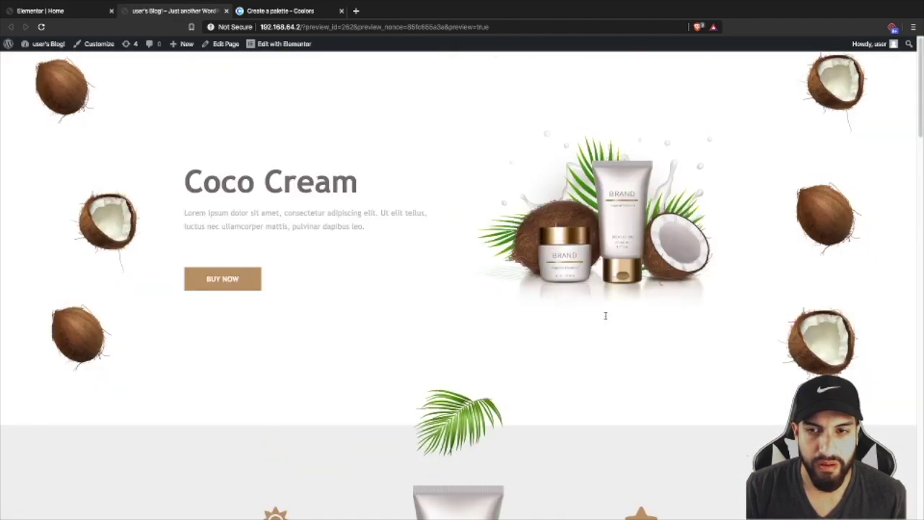
scroll(589, 310, down, 20)
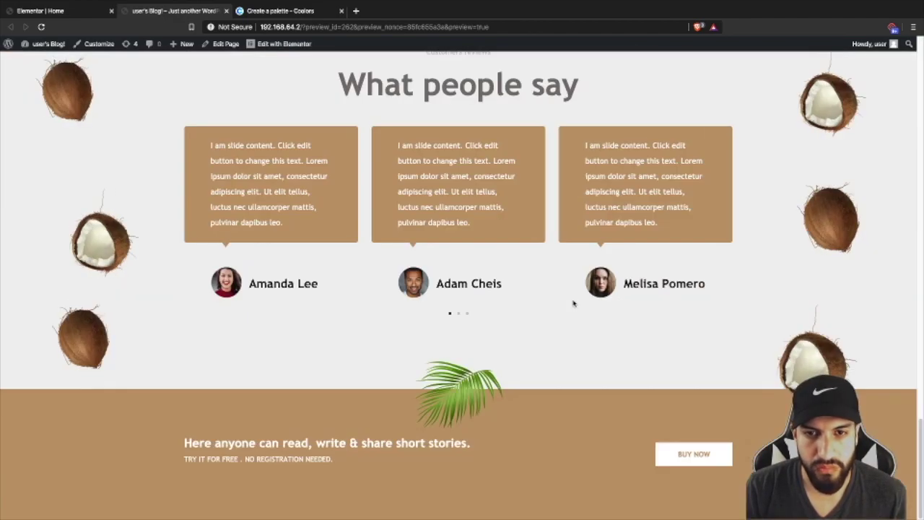
scroll(572, 300, up, 20)
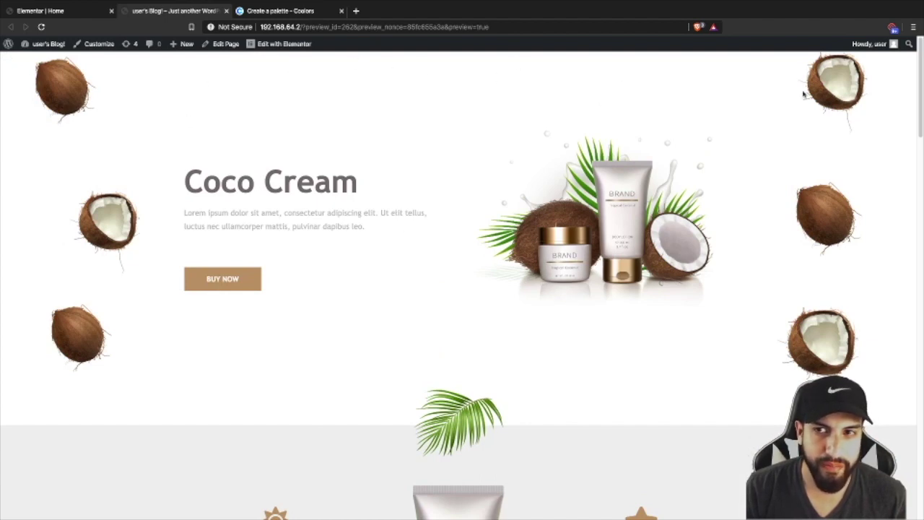
scroll(555, 168, down, 8)
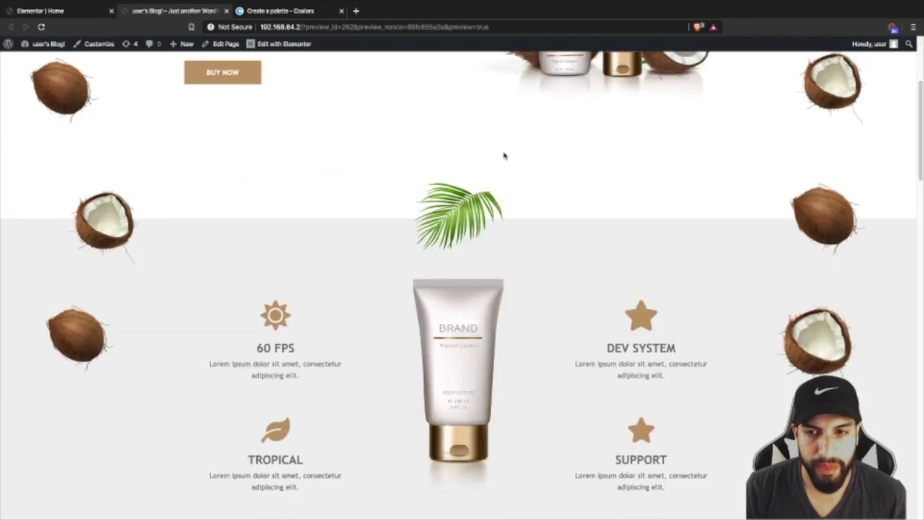
scroll(507, 158, up, 8)
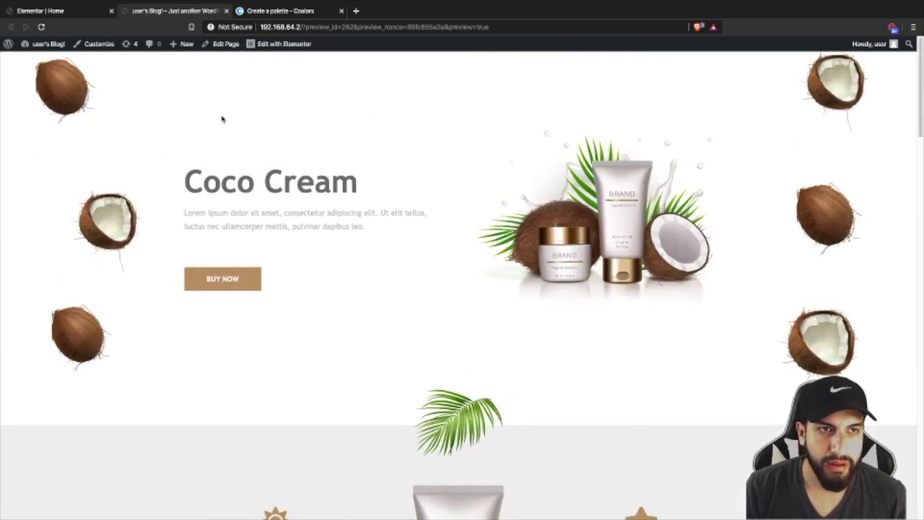
scroll(491, 184, down, 15)
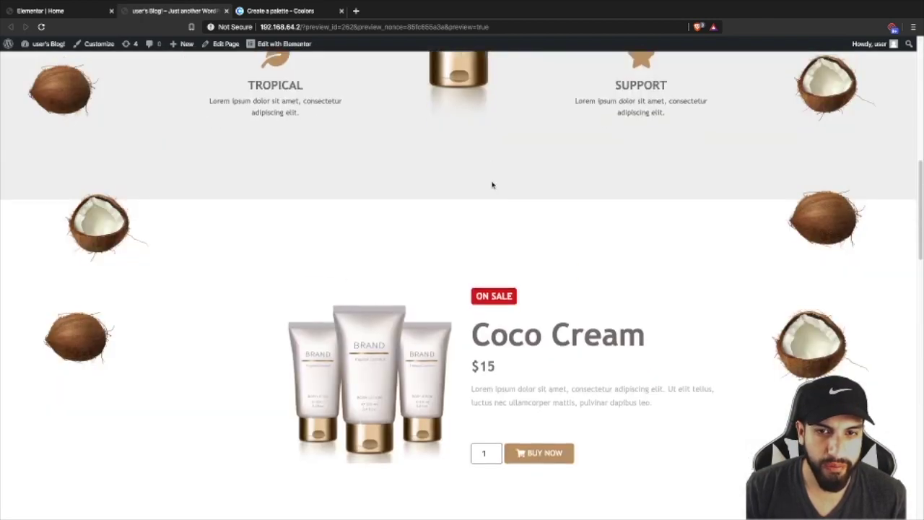
scroll(497, 189, down, 6)
scroll(495, 186, up, 20)
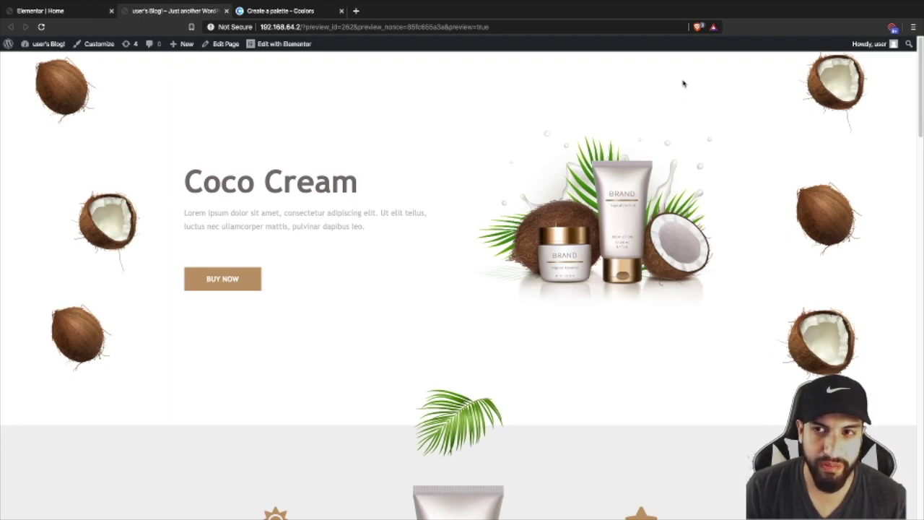
scroll(620, 181, down, 10)
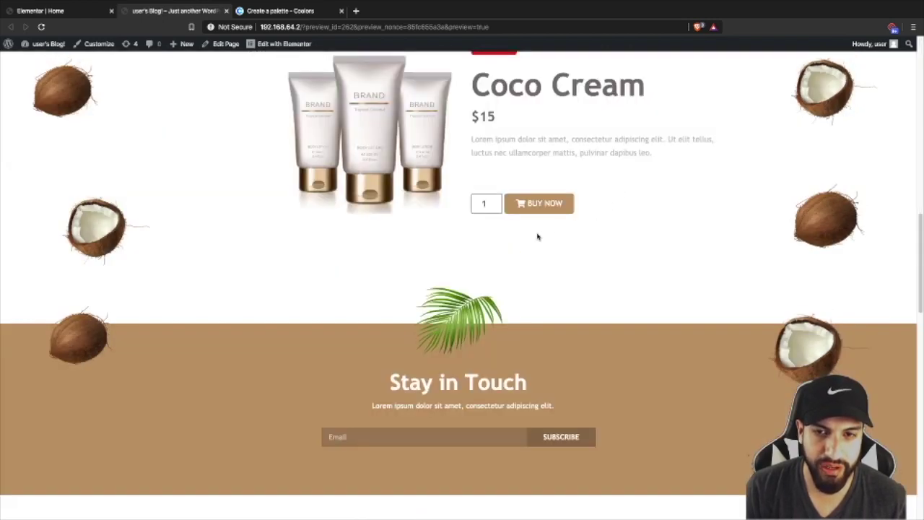
scroll(556, 215, up, 2)
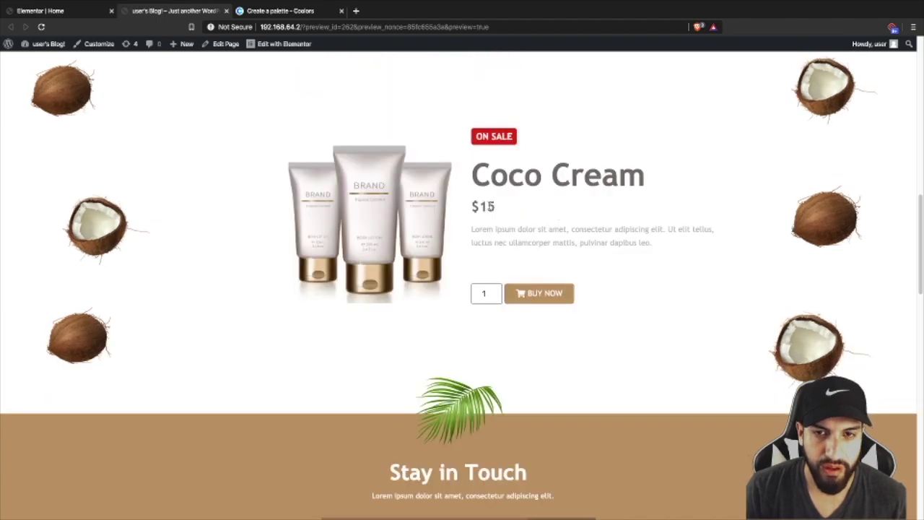
scroll(469, 155, down, 3)
scroll(550, 192, up, 2)
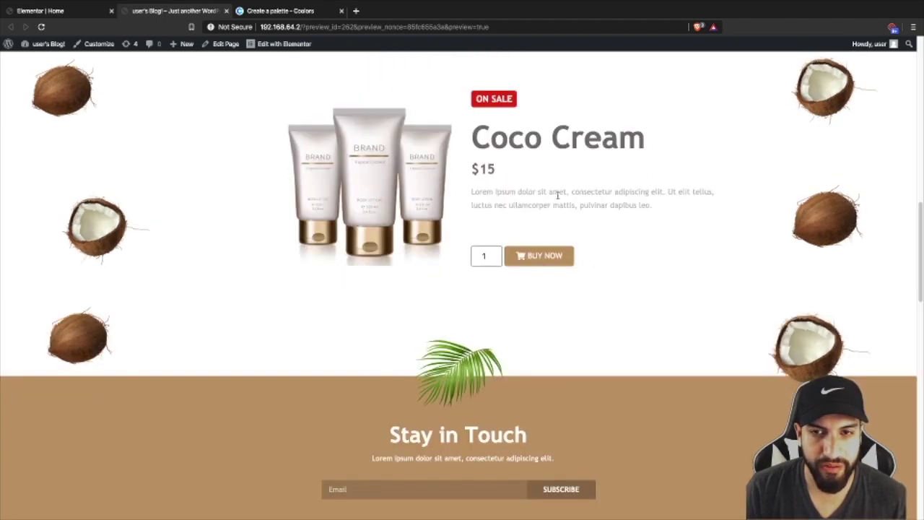
scroll(572, 259, up, 1)
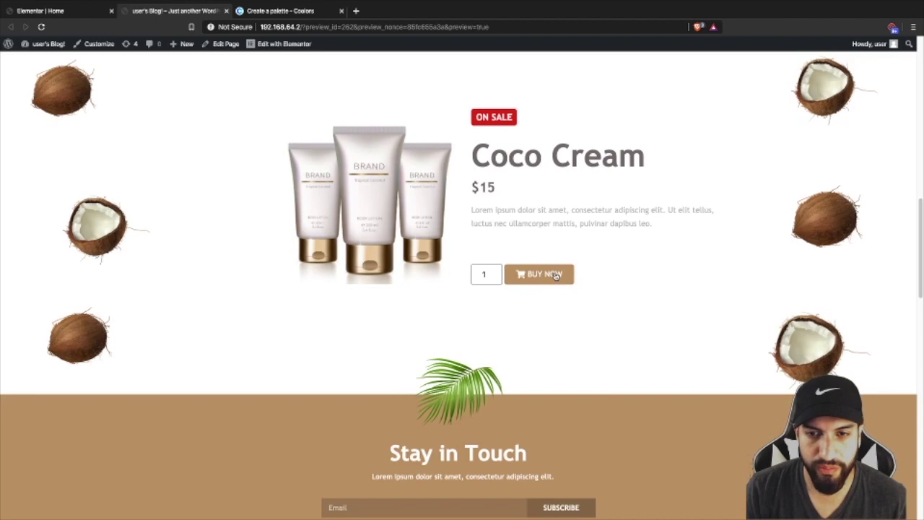
scroll(450, 224, up, 10)
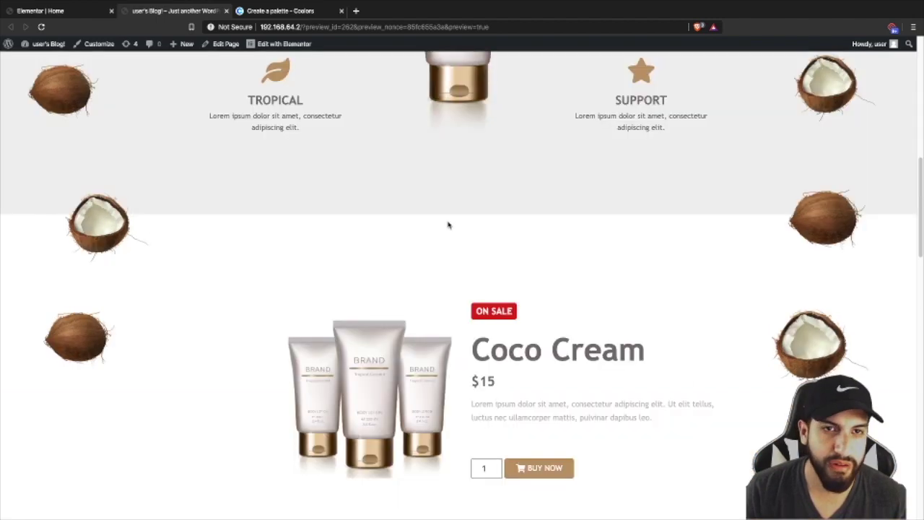
- Start a Header-type template from Theme Builder, then cancel the dialog
click(36, 61)
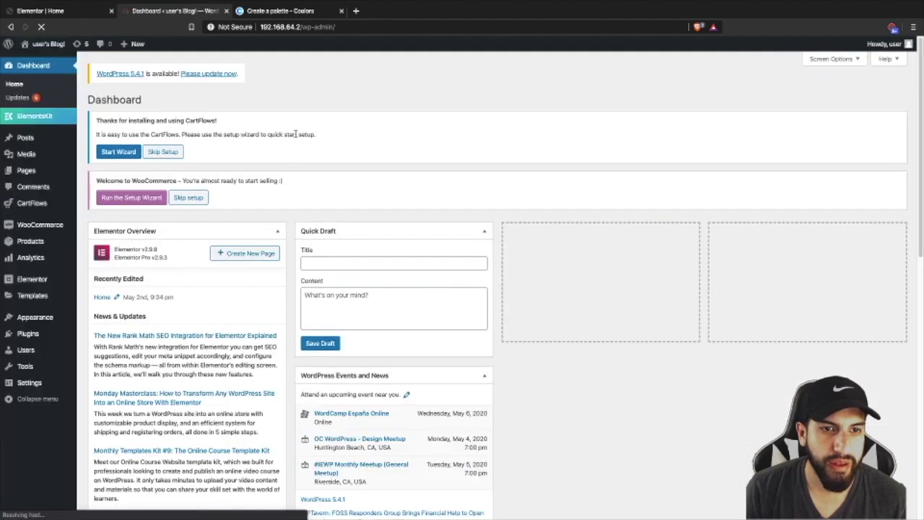
mouse_move(35, 296)
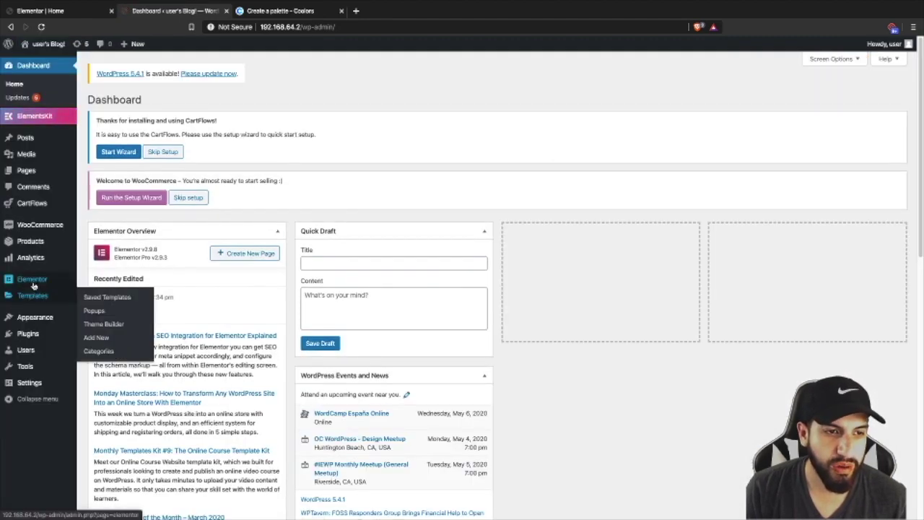
click(101, 326)
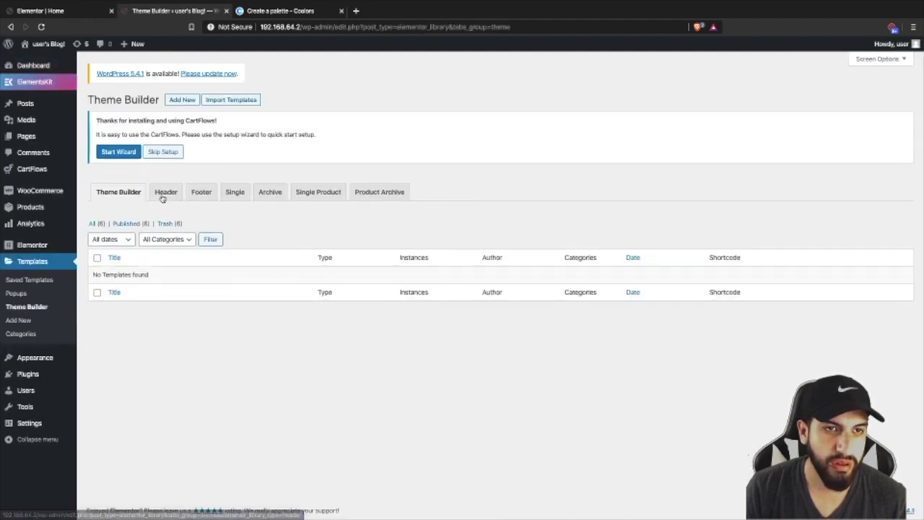
click(172, 101)
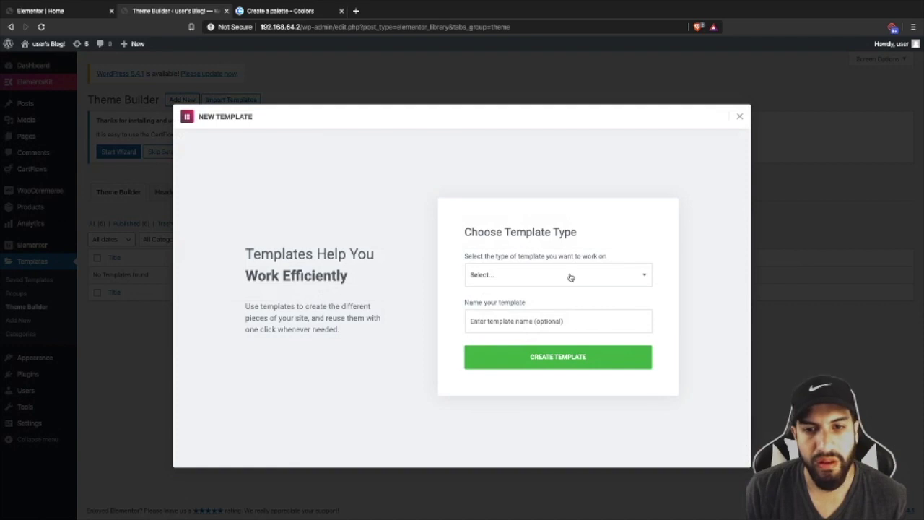
click(570, 275)
click(533, 311)
click(555, 321)
key(Escape)
- Try starting a Header template from the ElementsKit templates list, then close it
mouse_move(22, 90)
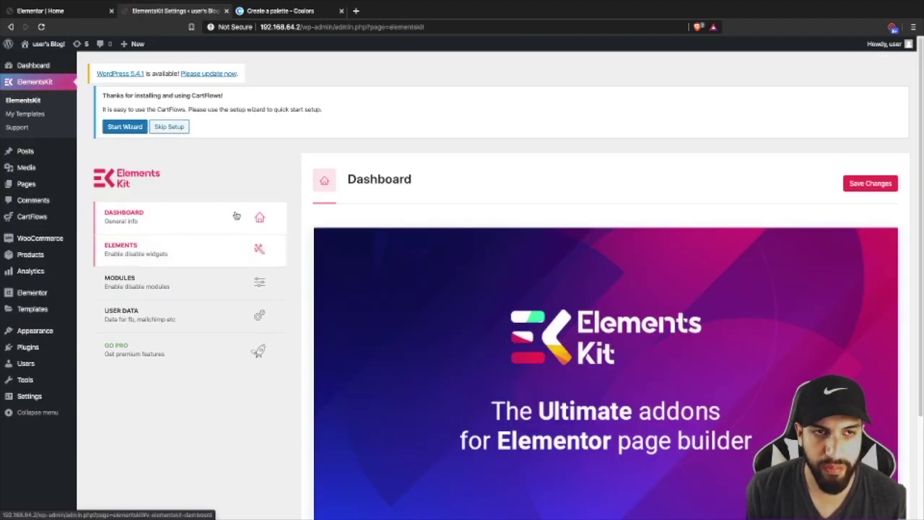
click(28, 114)
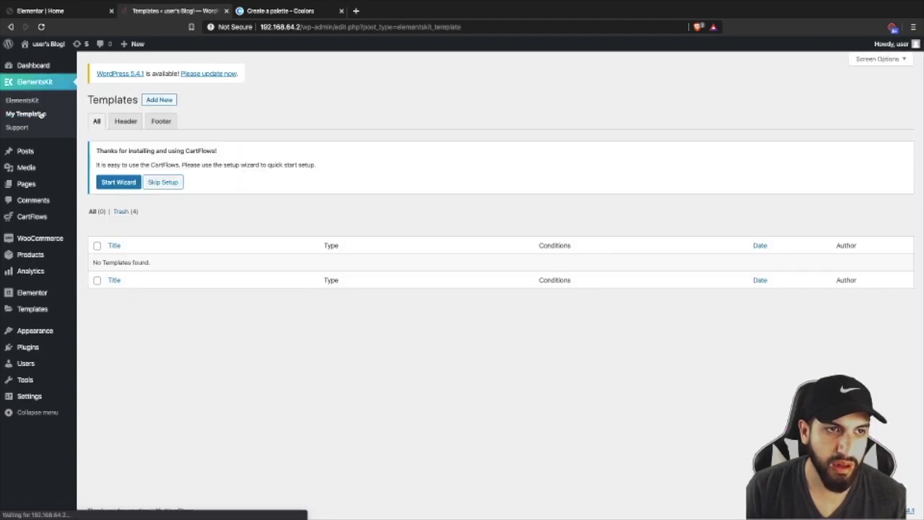
click(159, 100)
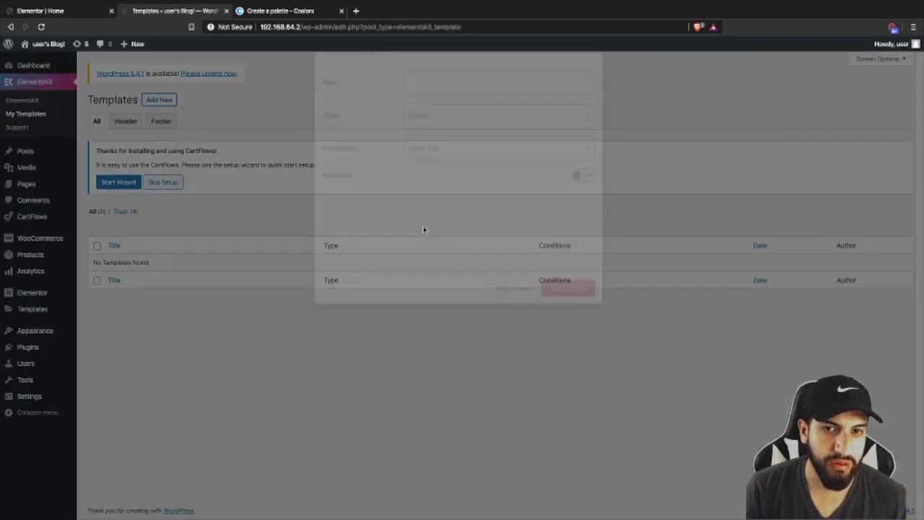
click(446, 244)
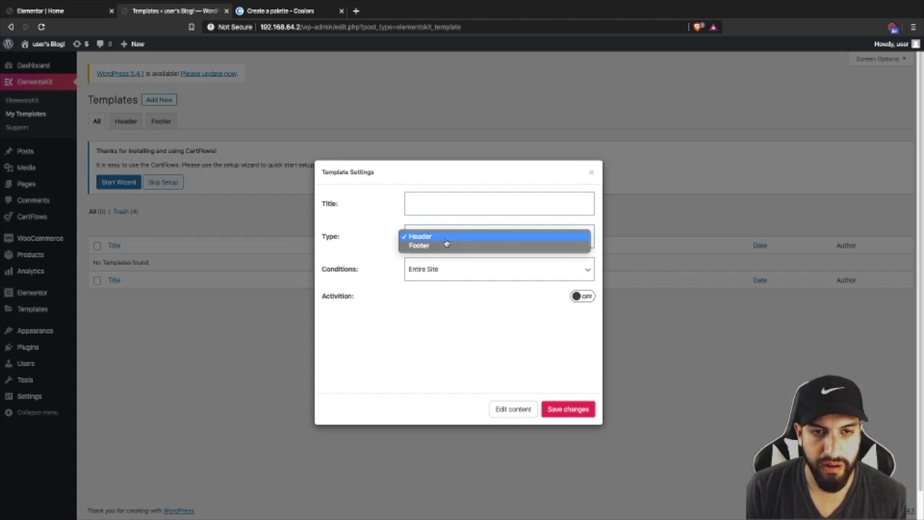
click(454, 238)
click(429, 202)
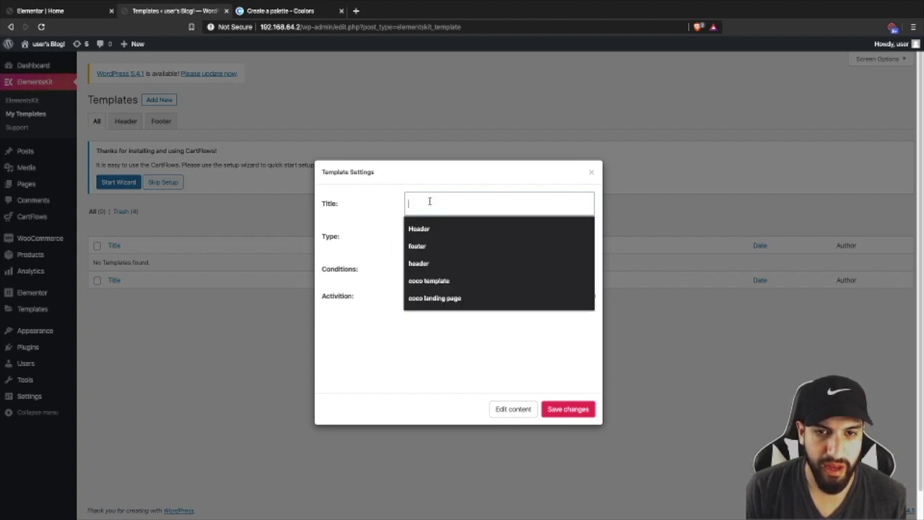
click(548, 410)
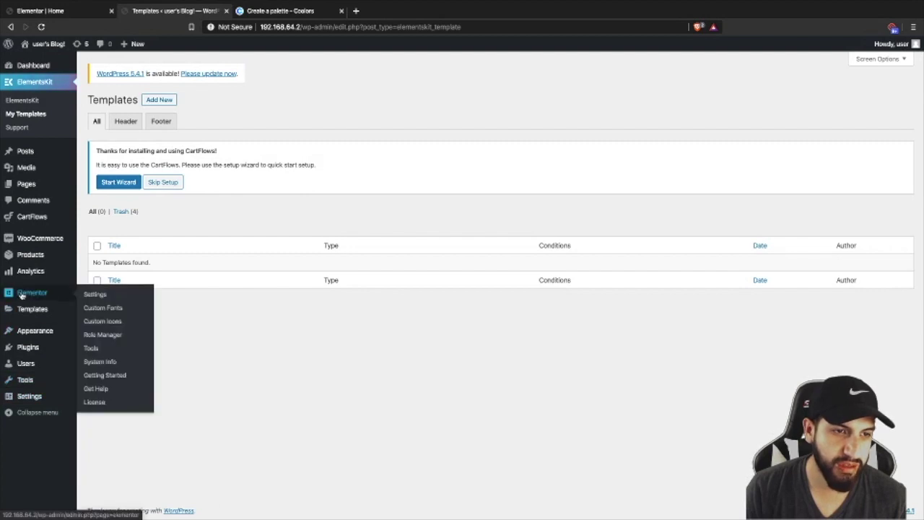
- Create a Theme Builder template named 'Header' of type Header
mouse_move(25, 312)
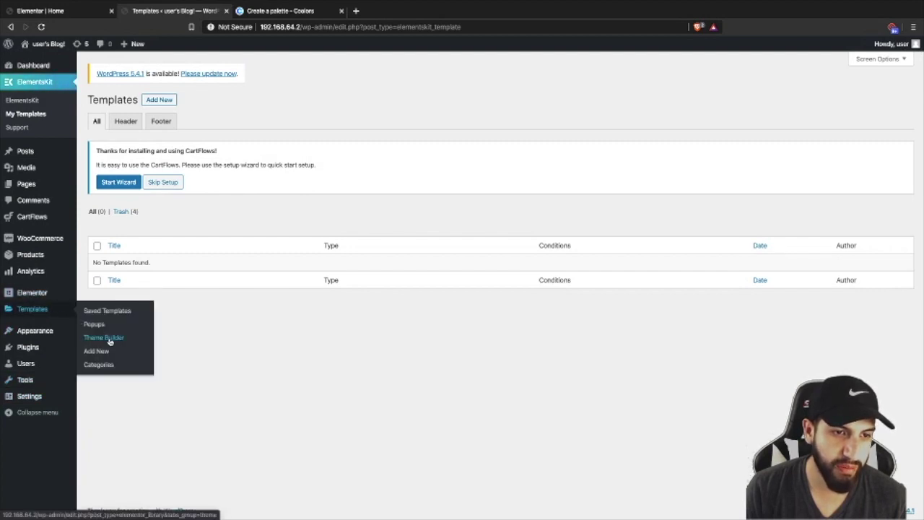
click(107, 337)
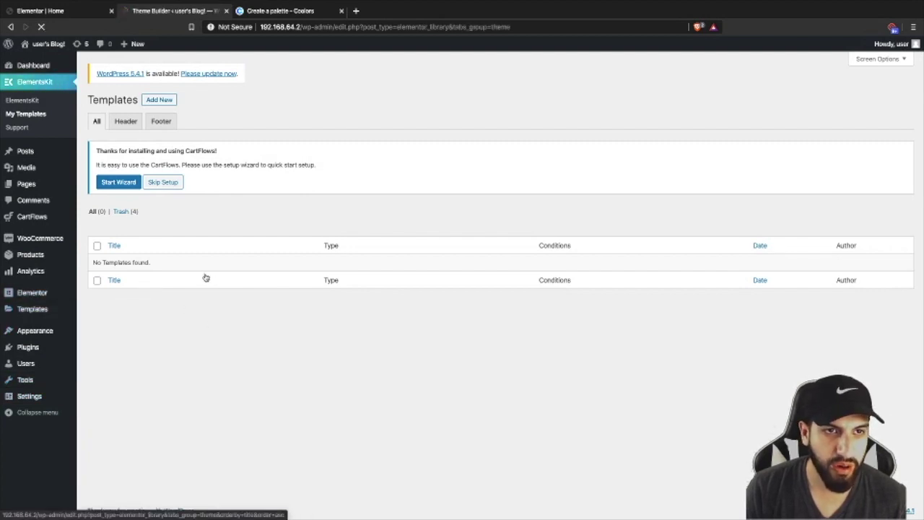
click(182, 99)
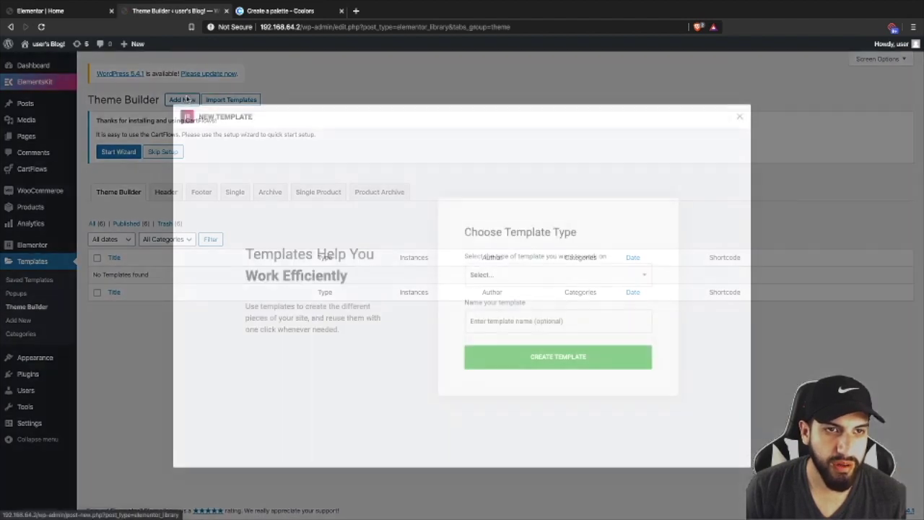
click(494, 323)
text(Header)
click(505, 275)
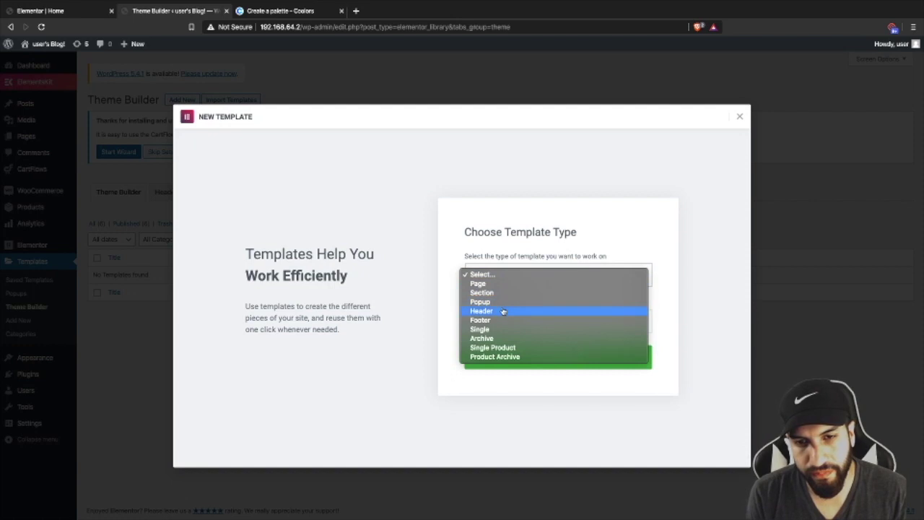
click(543, 334)
click(562, 359)
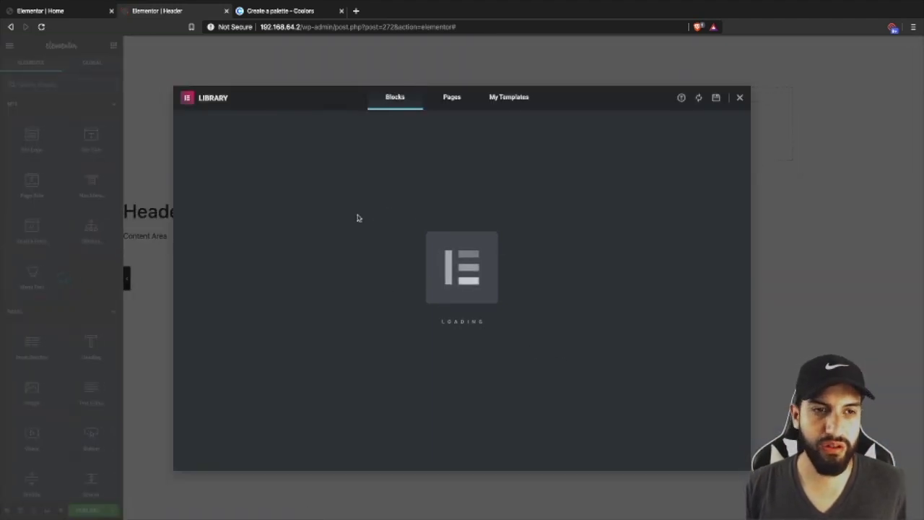
- Add a single-column section to the header and add two more columns to it
click(739, 98)
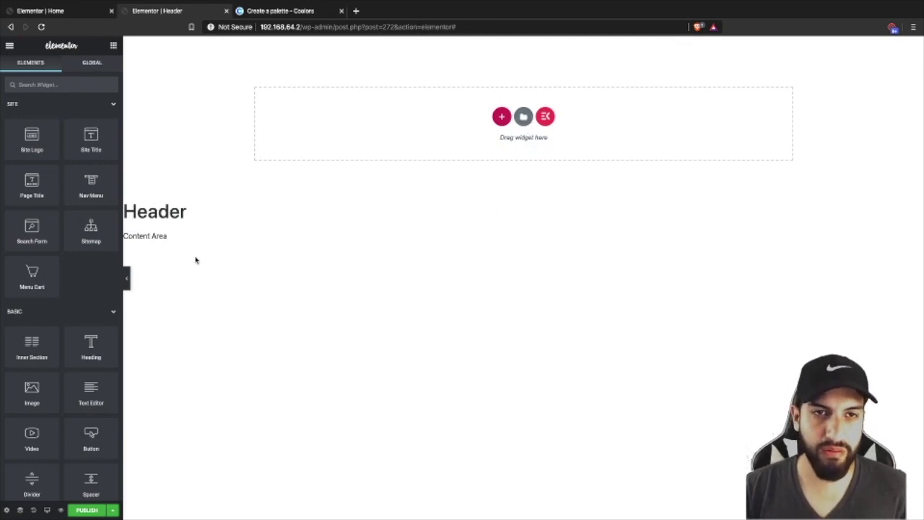
click(501, 116)
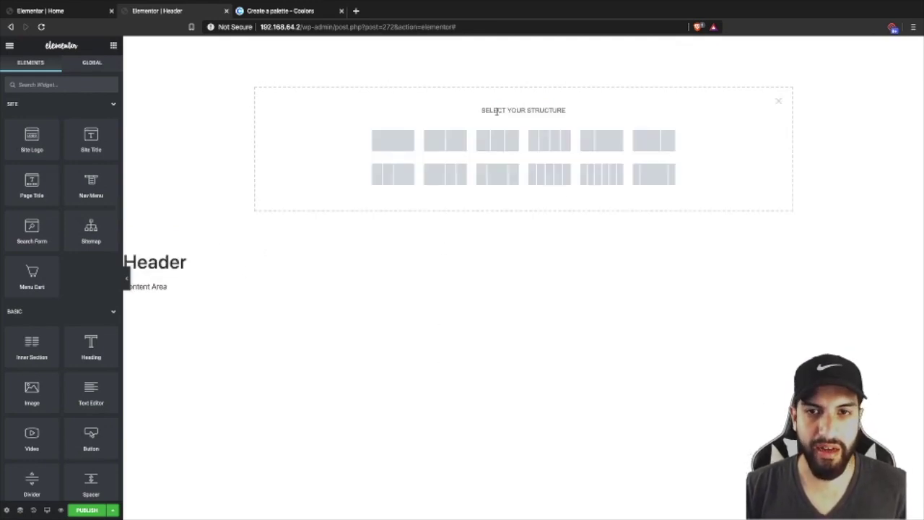
click(457, 151)
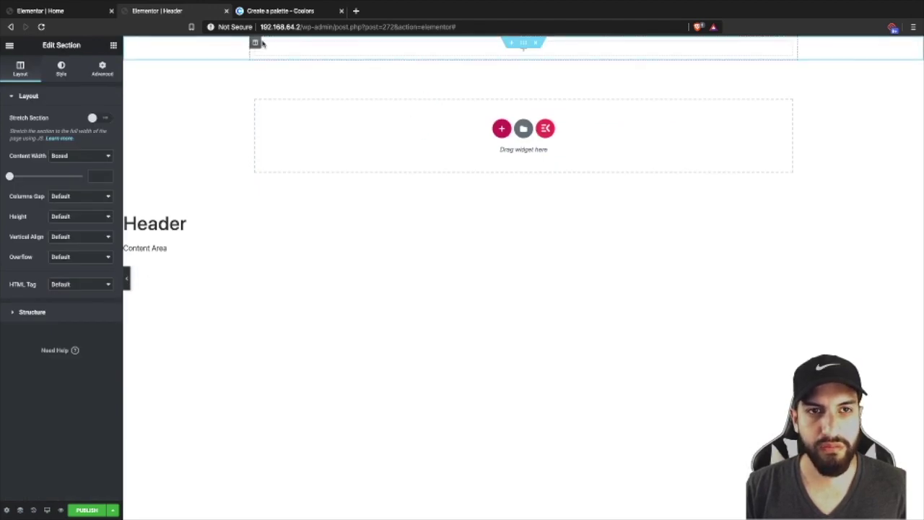
right_click(255, 44)
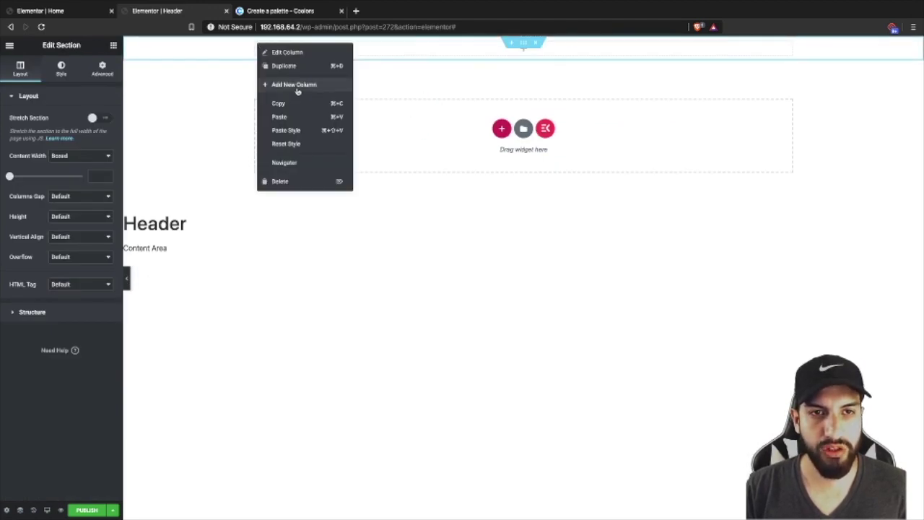
click(297, 91)
right_click(256, 44)
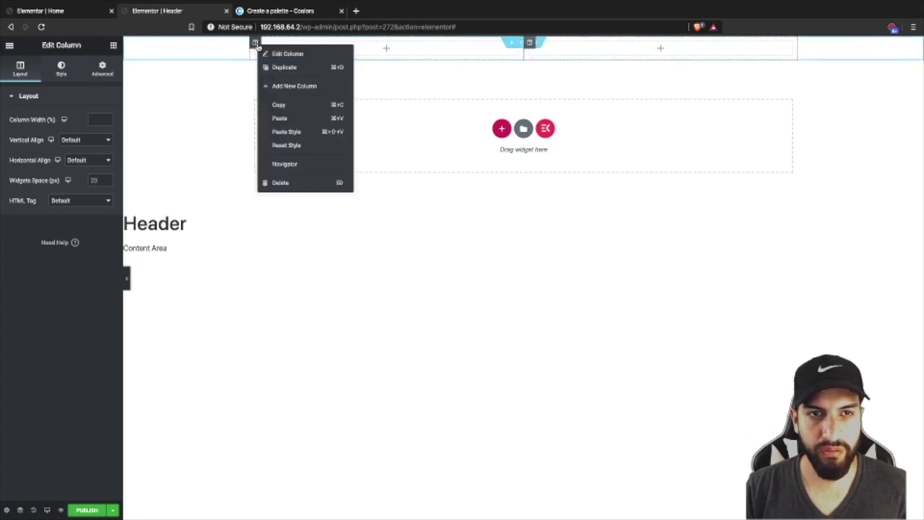
click(292, 85)
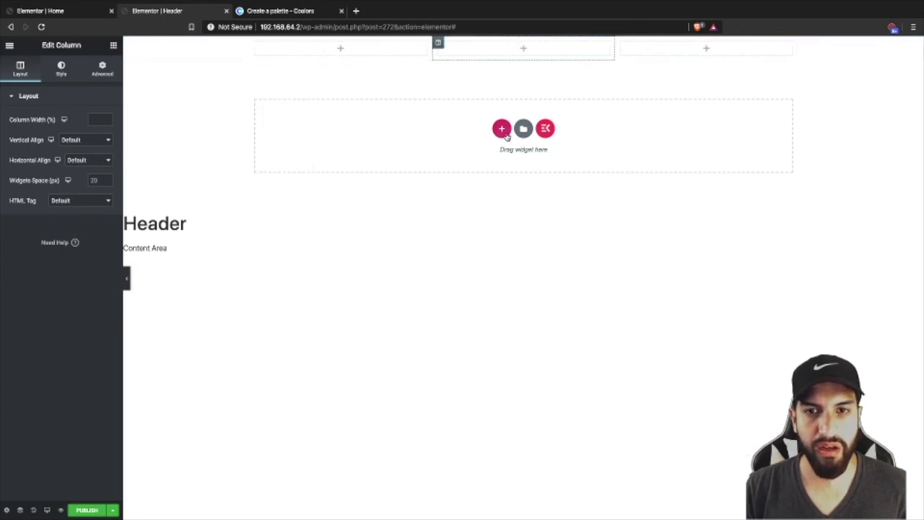
- Resize the columns: widen the first column and narrow the third
click(505, 135)
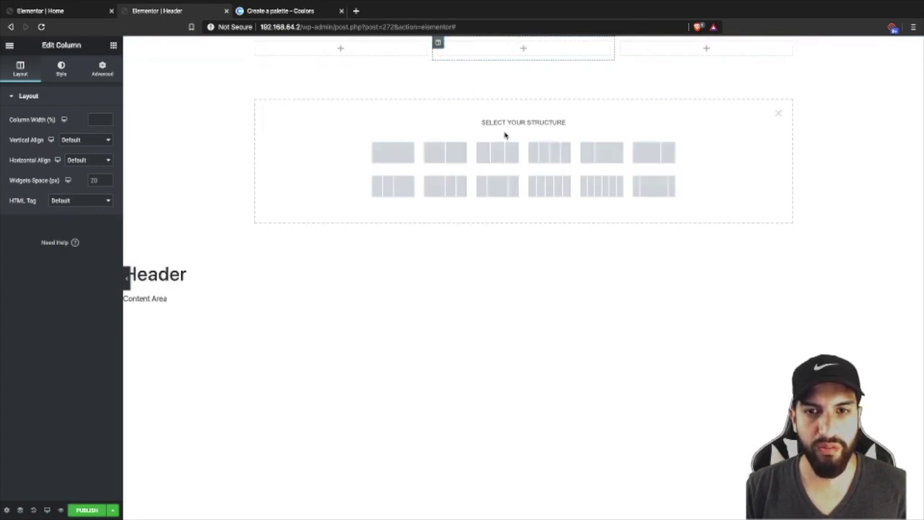
click(778, 114)
drag(433, 50, 546, 49)
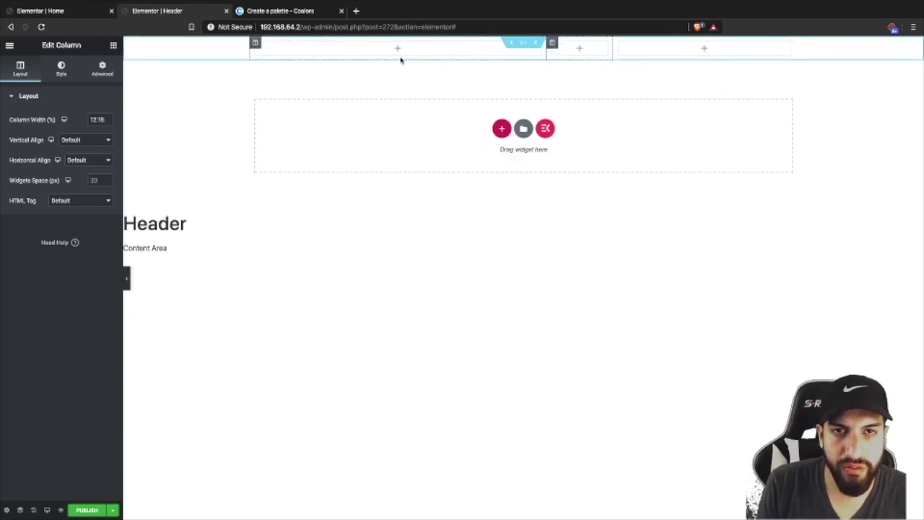
drag(613, 48, 680, 54)
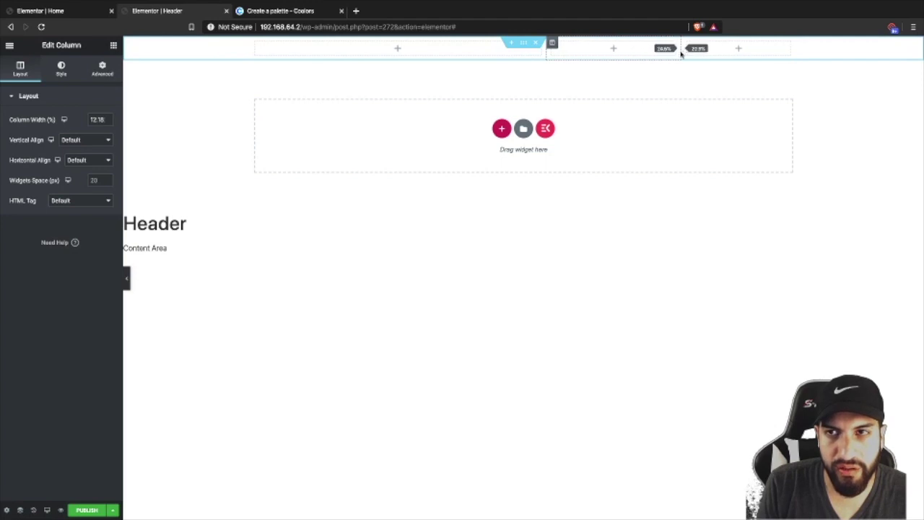
drag(546, 49, 592, 52)
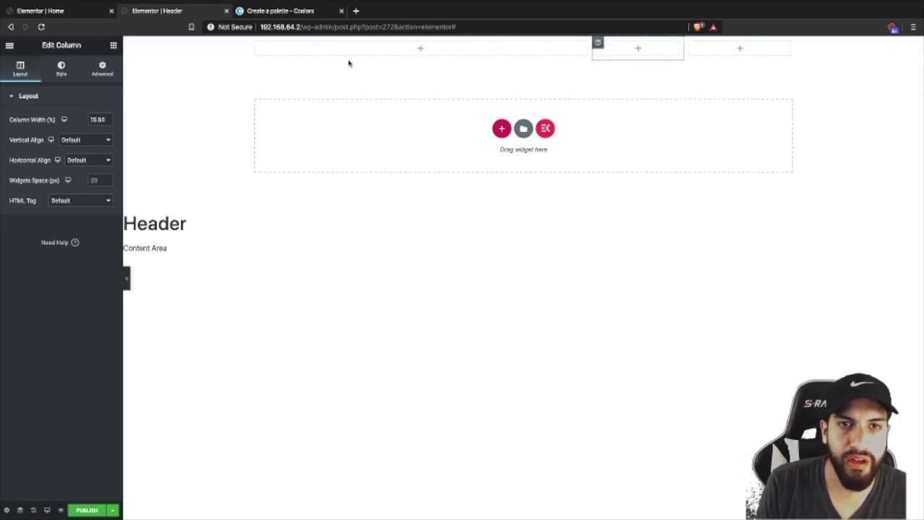
- Place a Heading widget in the first column and a Button in the third column
click(113, 46)
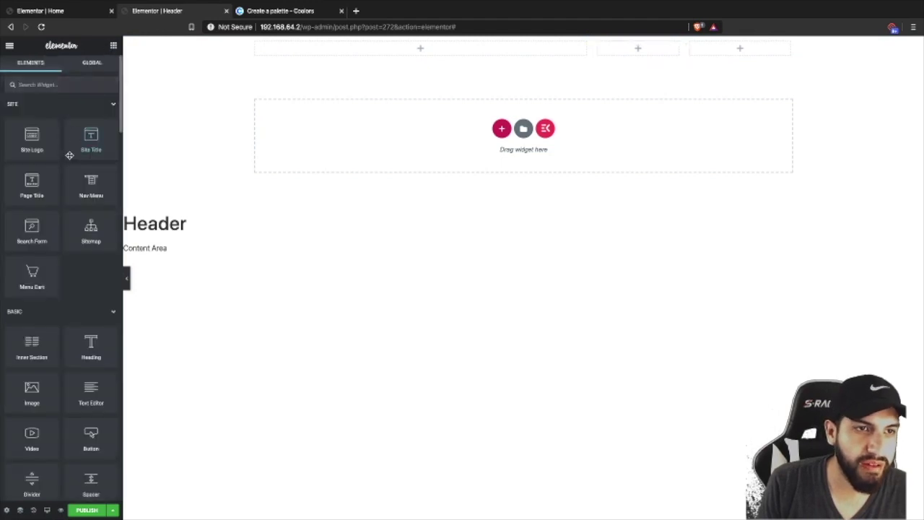
drag(91, 345, 352, 46)
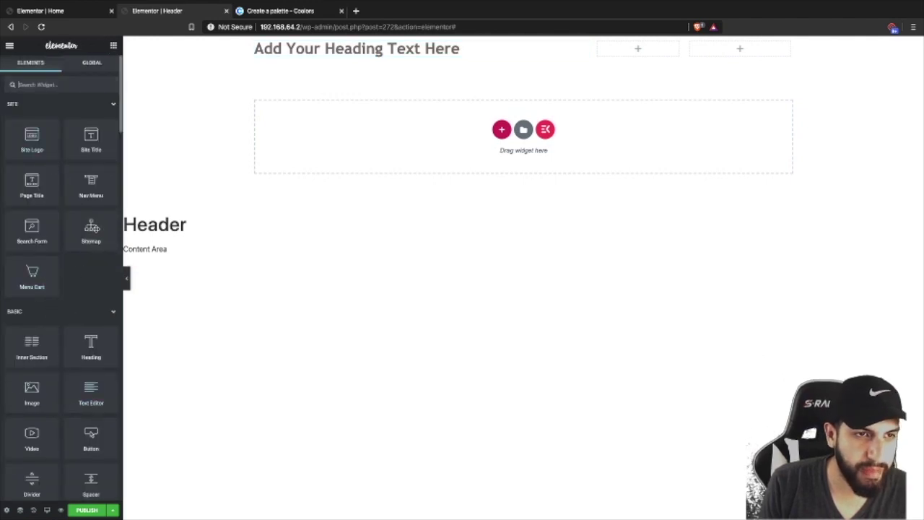
drag(123, 227, 180, 231)
scroll(98, 276, down, 1)
scroll(106, 285, down, 2)
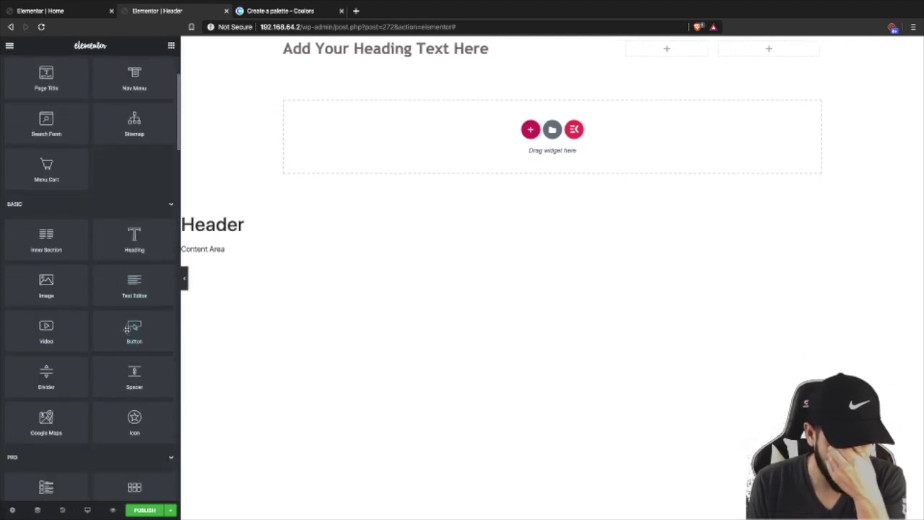
drag(142, 328, 759, 49)
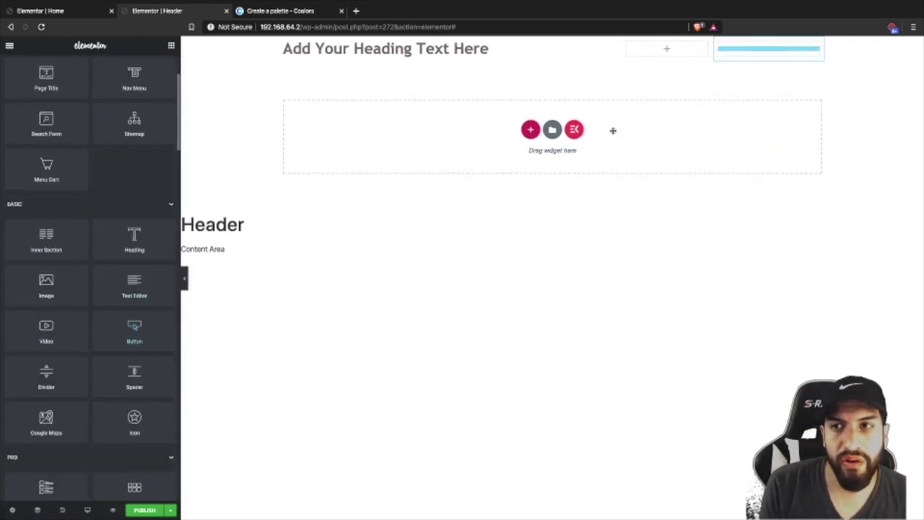
- Copy the heading into the middle column and retitle it 'Contact Us'
click(170, 45)
right_click(327, 50)
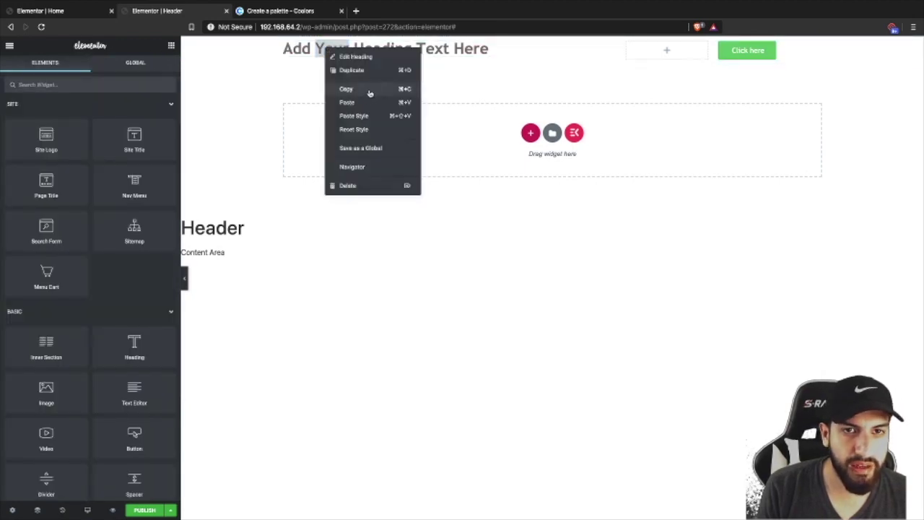
click(370, 93)
right_click(679, 56)
click(696, 125)
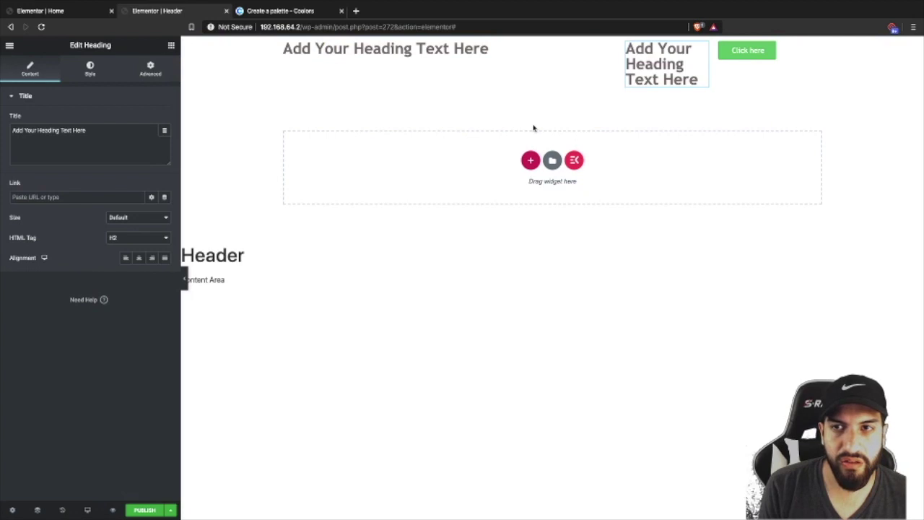
drag(89, 132, 2, 104)
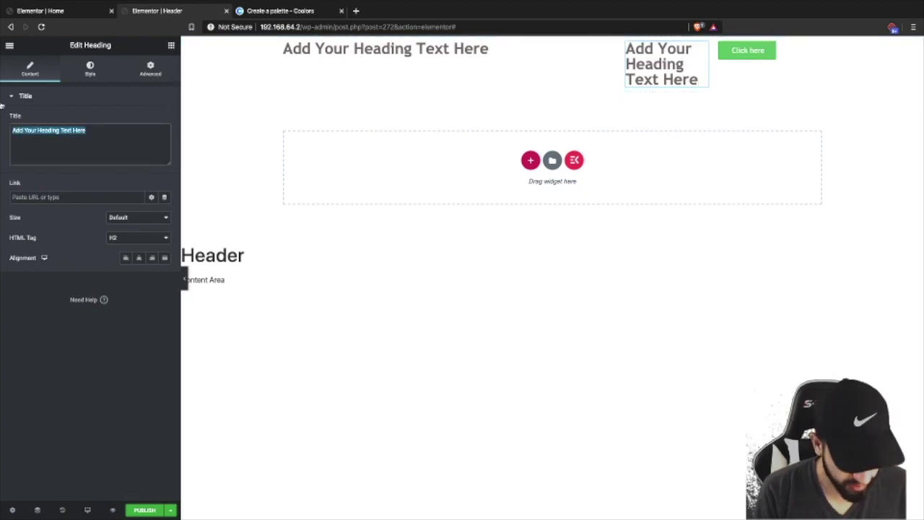
text(Contact Us)
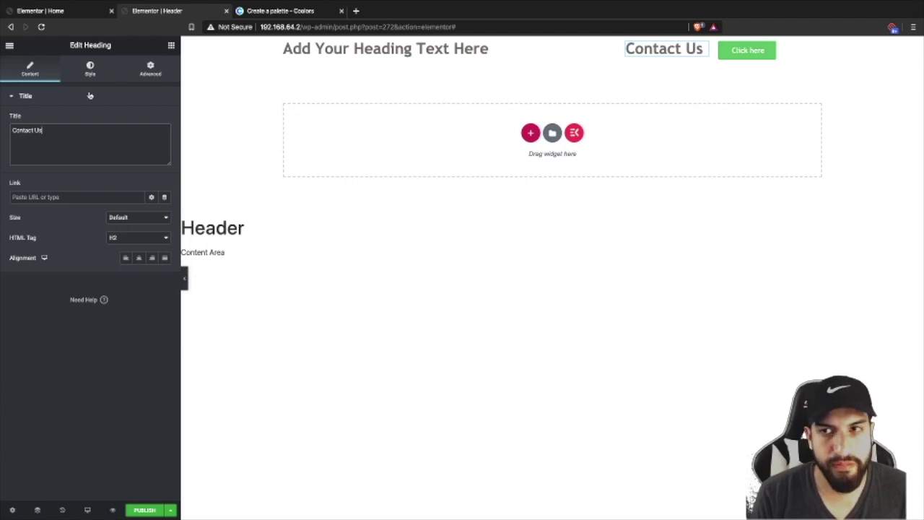
- Change the header button's text from 'Click here' to 'Buy Now' and set its link to #buynow
click(744, 51)
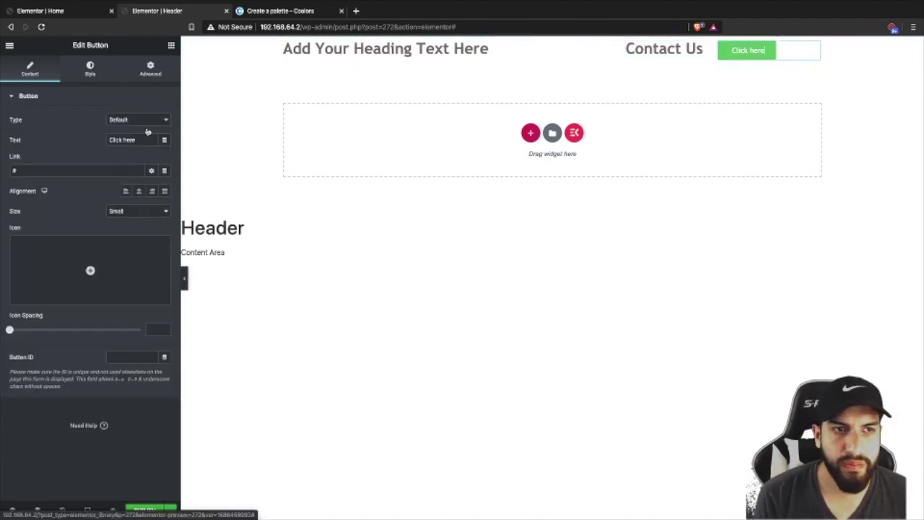
drag(155, 140, 51, 140)
text(Buyt N)
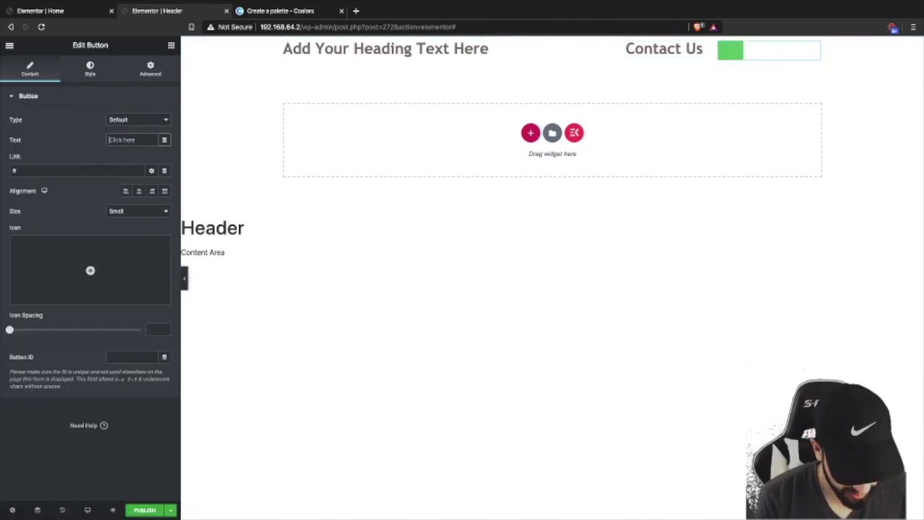
text(ow)
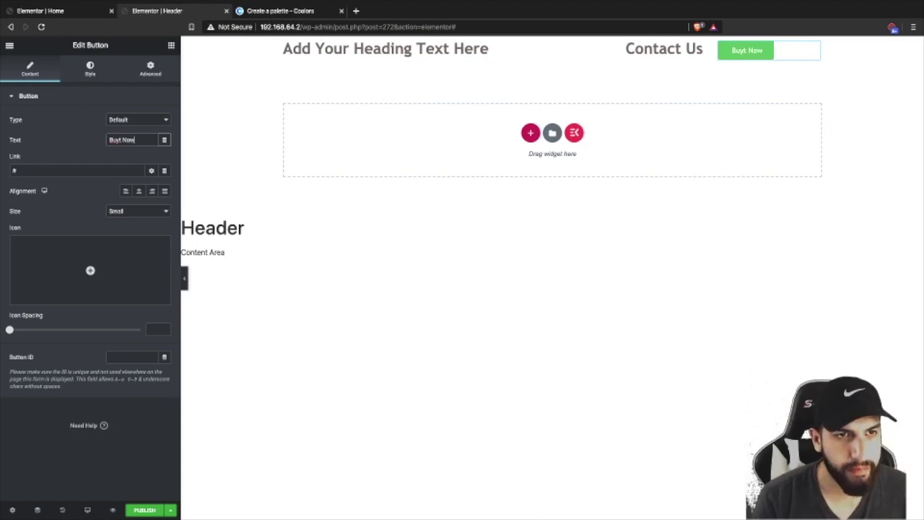
click(123, 139)
key(BackSpace)
click(31, 168)
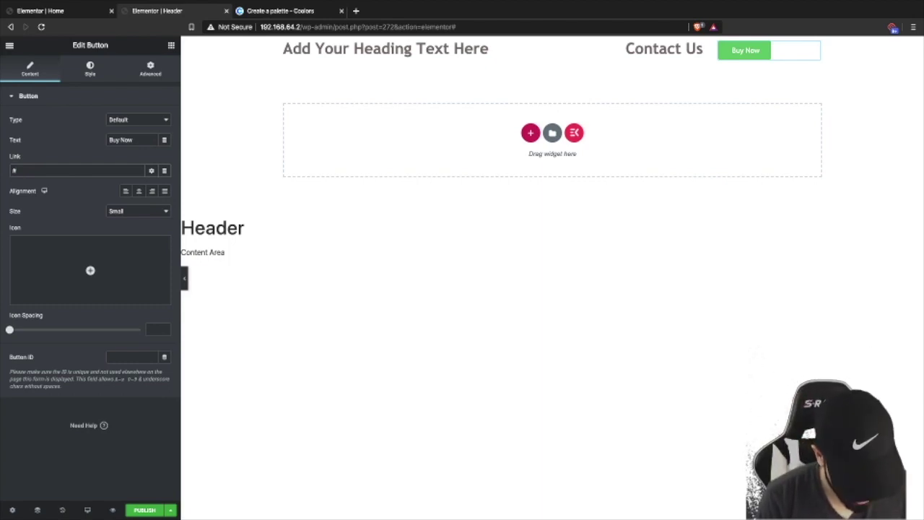
text(#buyn)
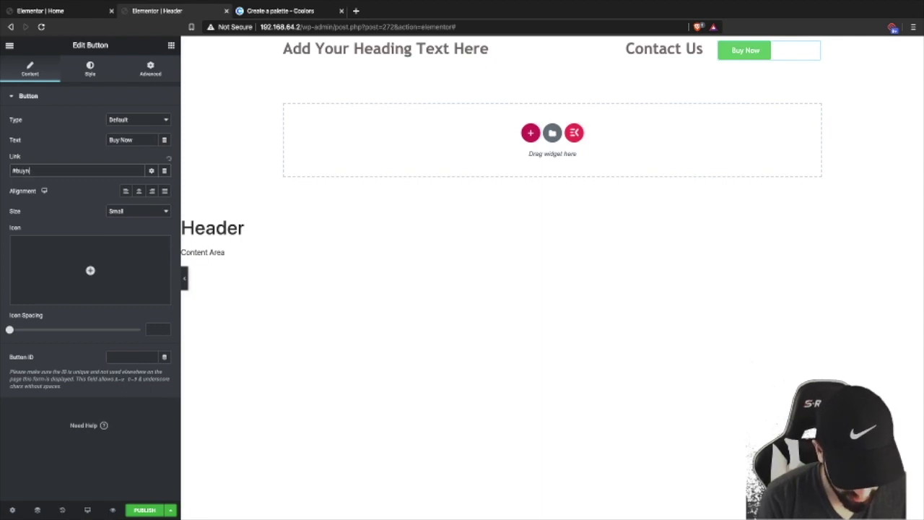
text(ow)
click(326, 259)
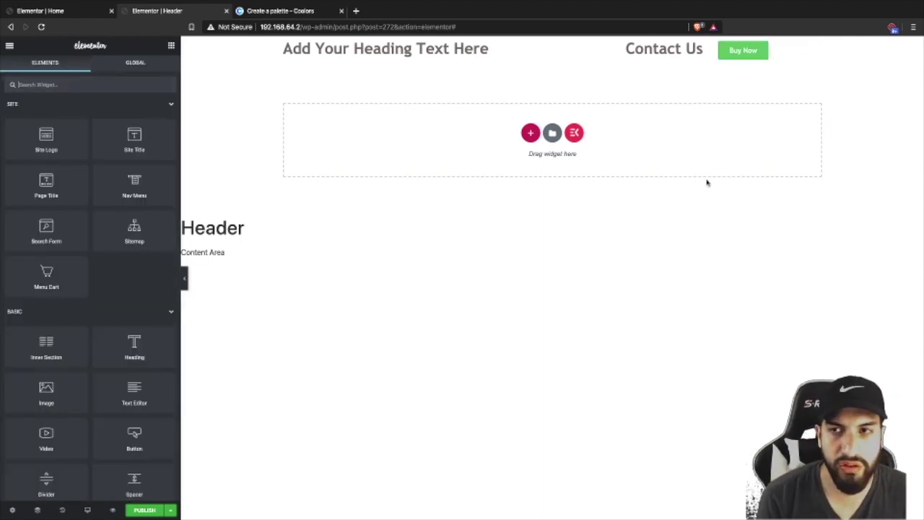
click(792, 52)
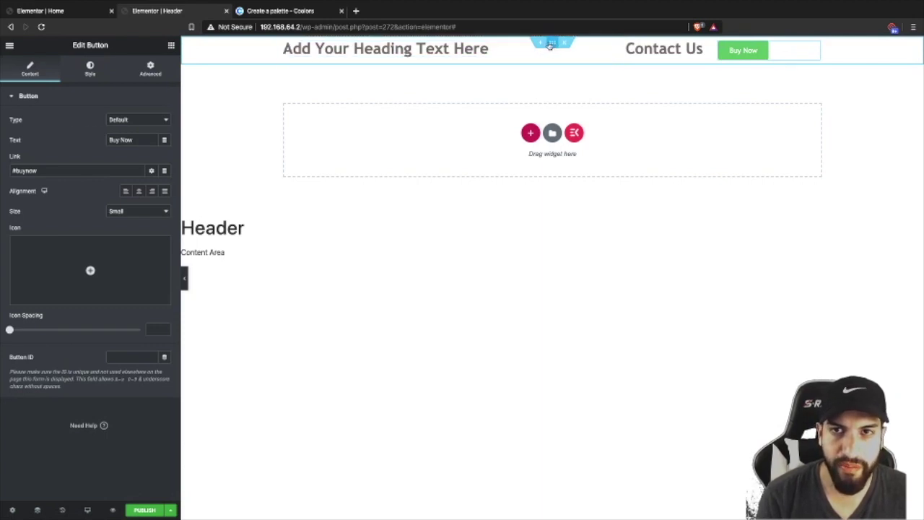
- Give the header section a classic light grey background colour
click(550, 43)
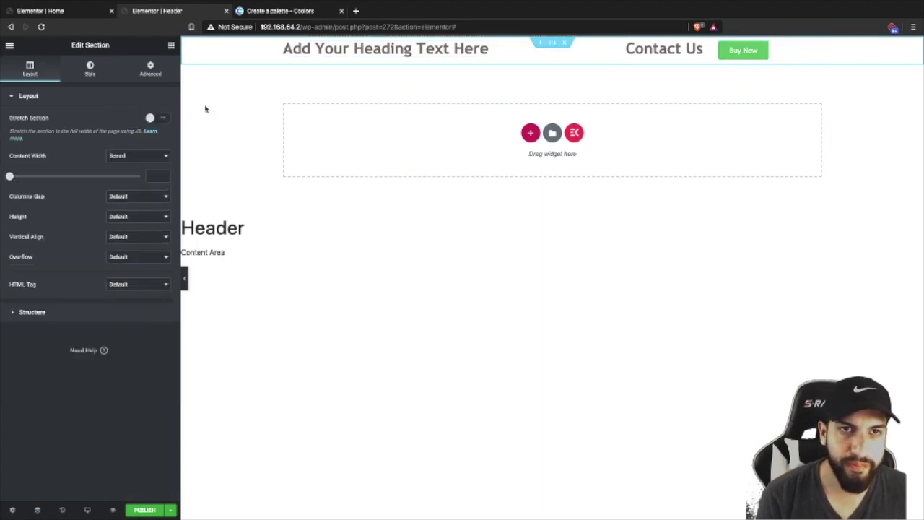
click(102, 77)
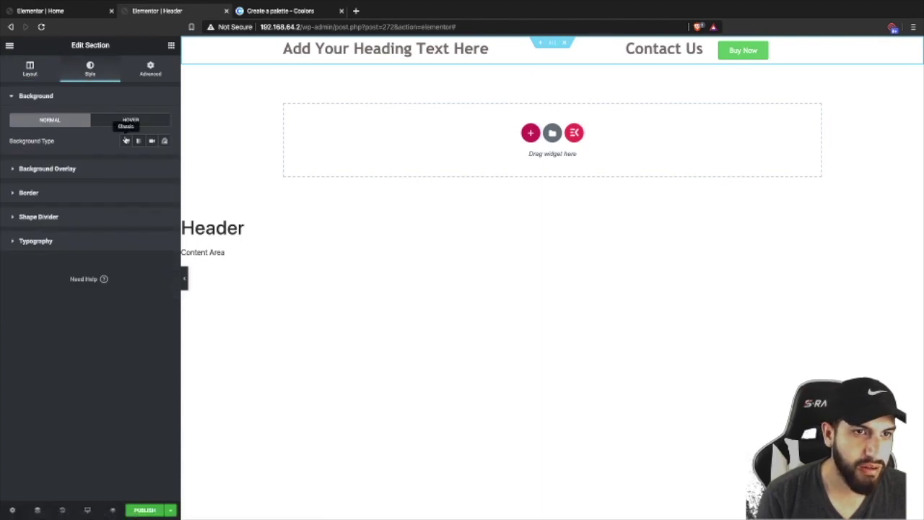
click(124, 141)
click(151, 162)
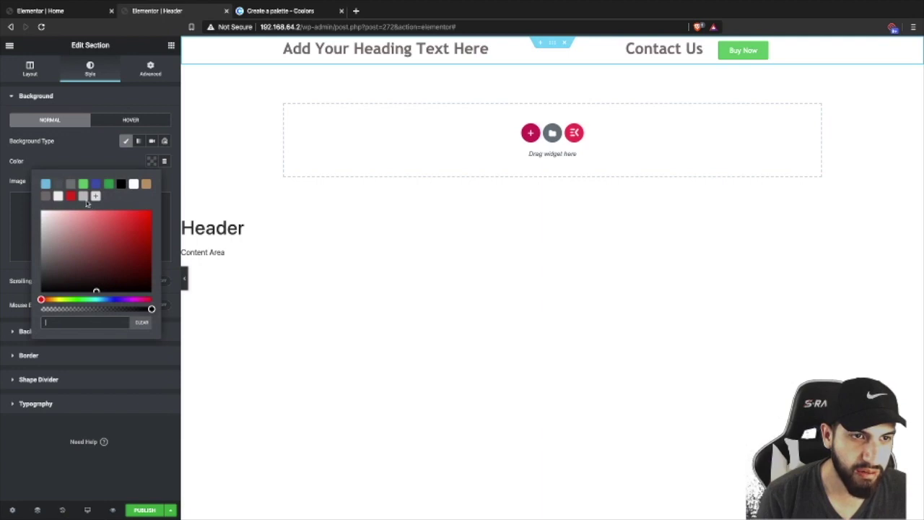
click(58, 196)
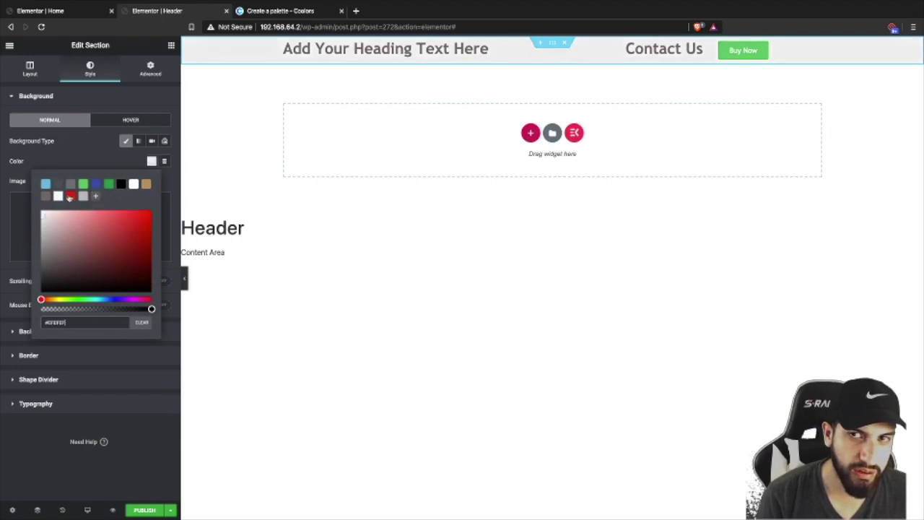
drag(75, 323, 28, 322)
click(293, 10)
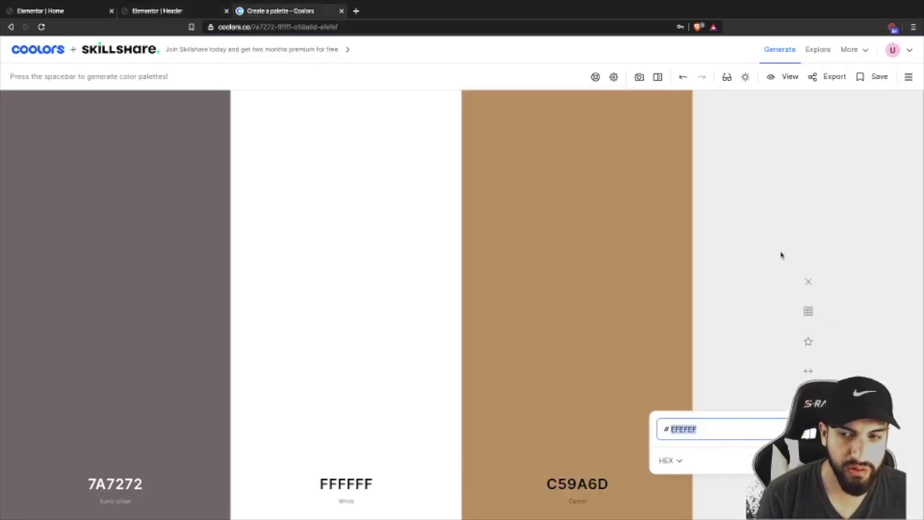
click(70, 11)
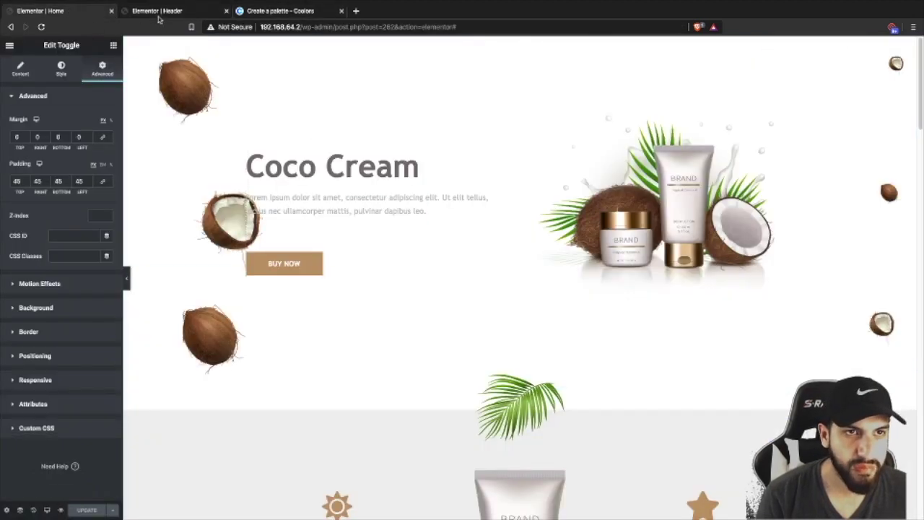
click(157, 11)
click(107, 149)
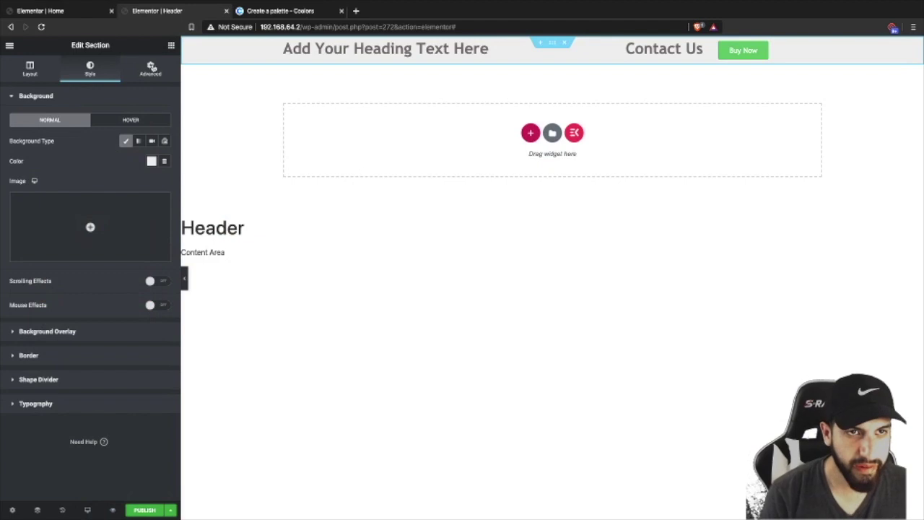
- Unlink the section's padding and set top and bottom padding to 12 px
click(150, 69)
click(155, 182)
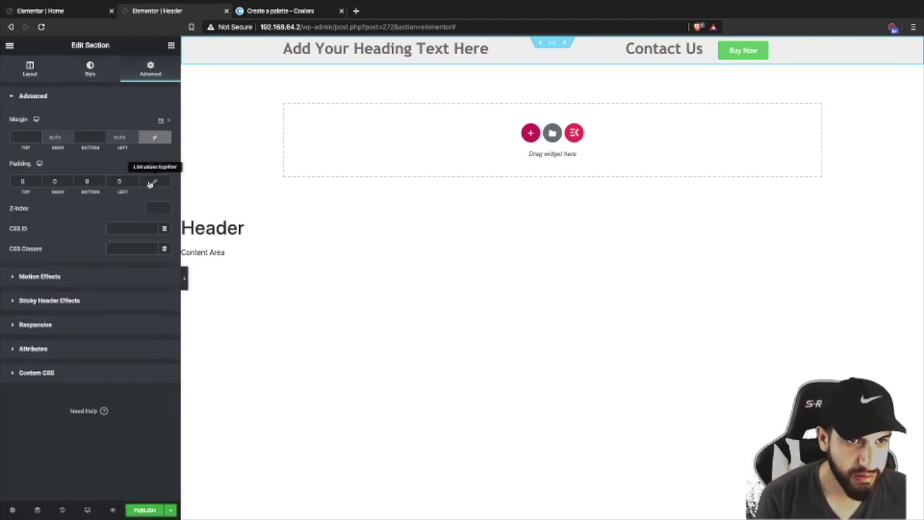
click(37, 179)
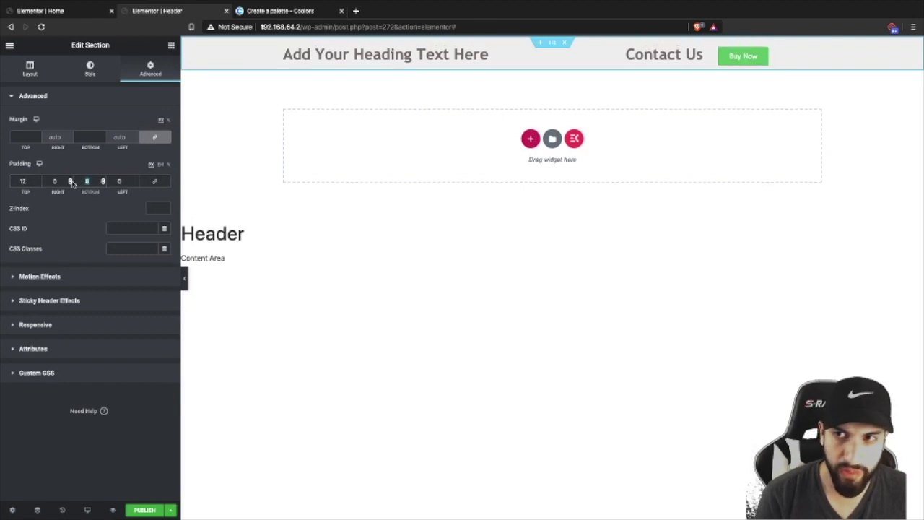
text(12)
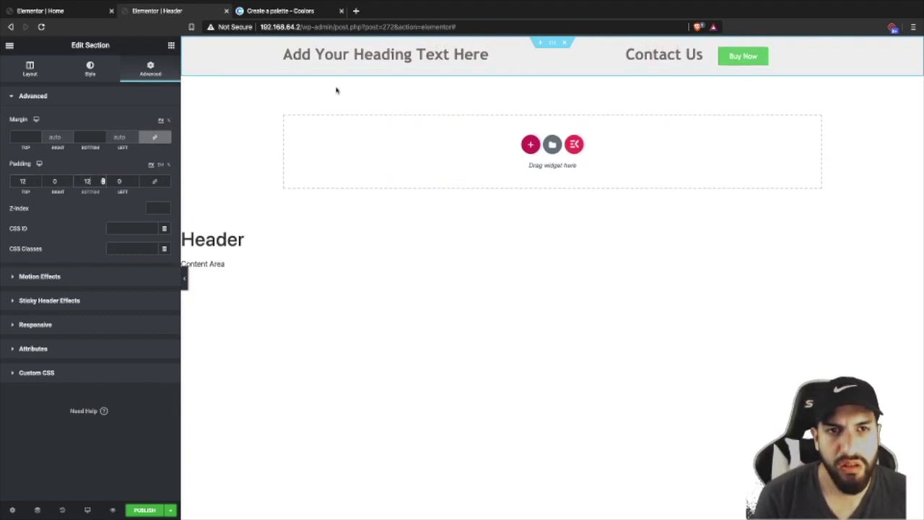
click(282, 52)
click(284, 49)
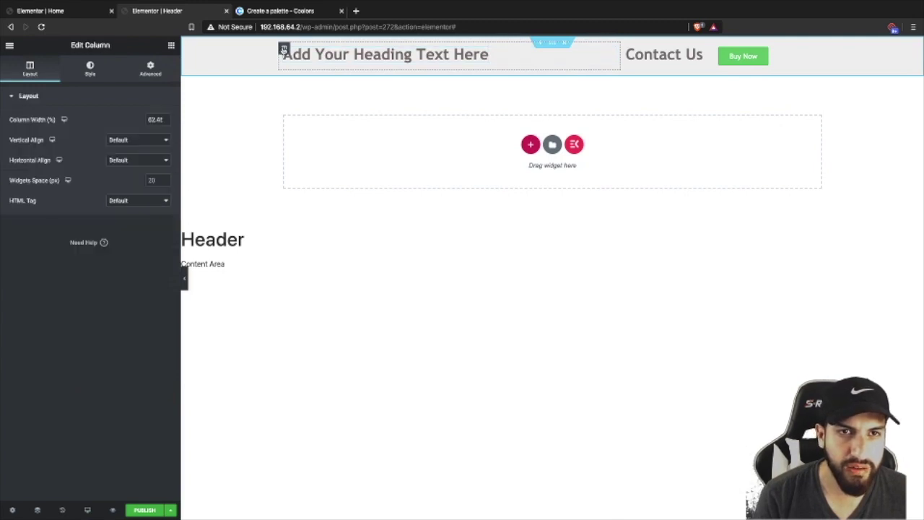
- Set the first heading's column Vertical Align to Middle
click(79, 76)
click(45, 77)
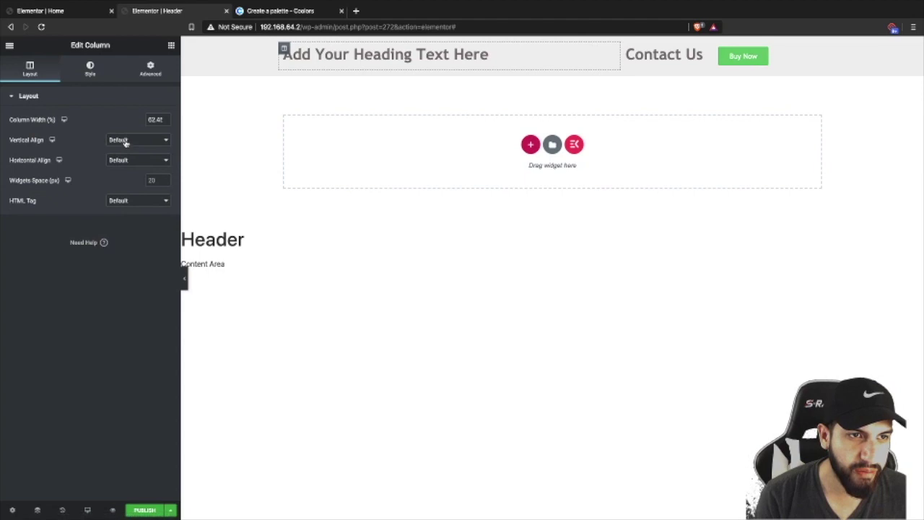
click(125, 142)
click(120, 157)
click(548, 57)
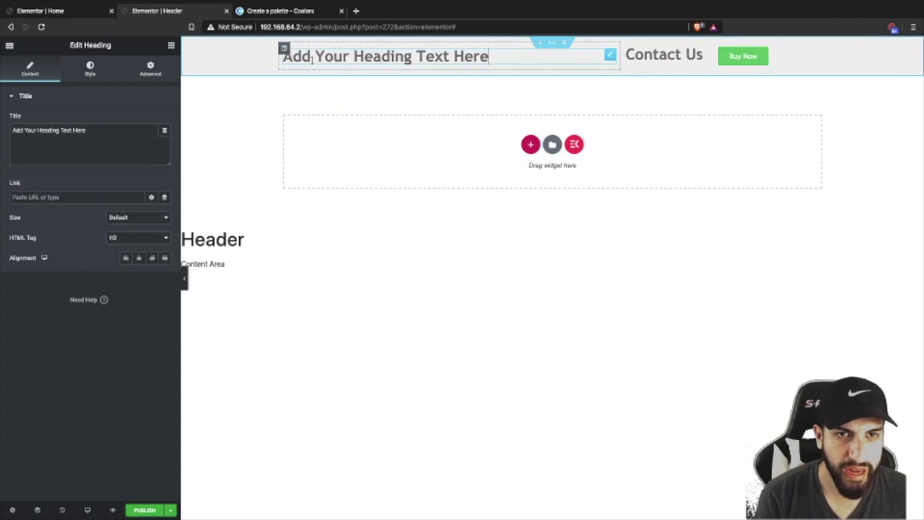
drag(97, 135, 13, 130)
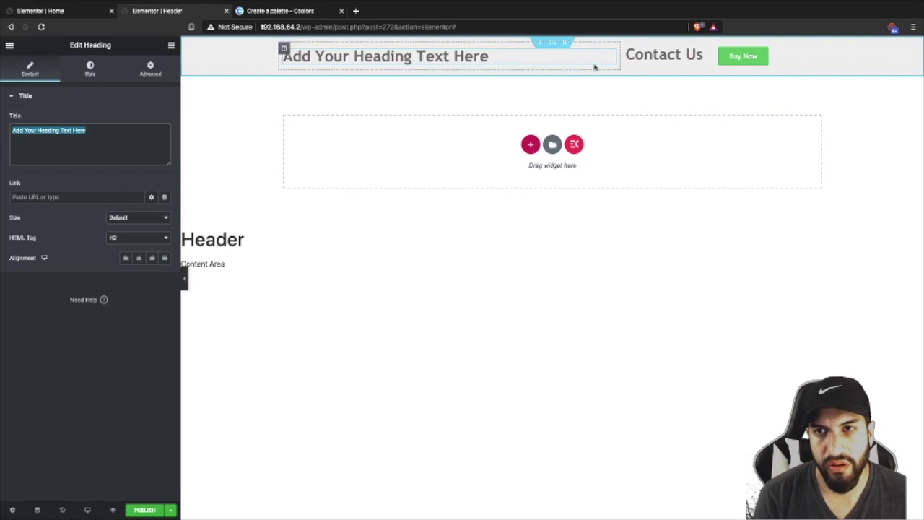
- Make the Contact Us heading uppercase and shrink its size to 21
click(653, 56)
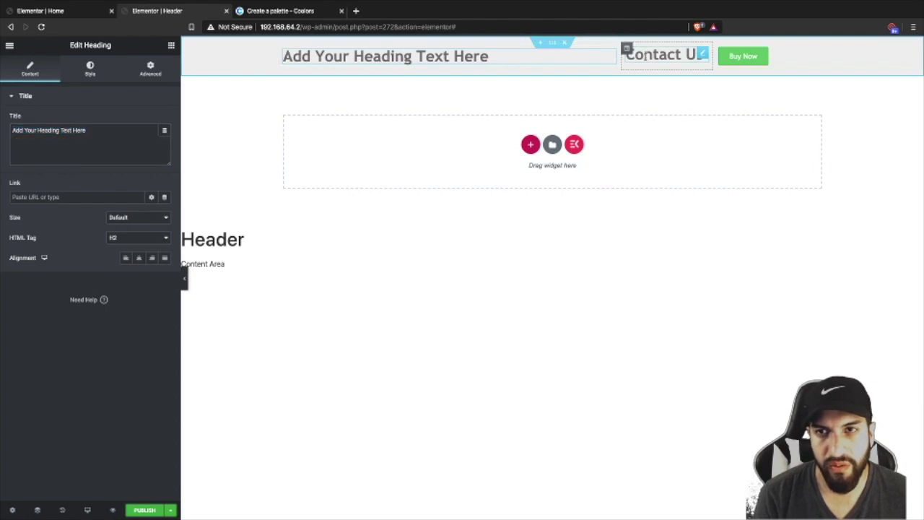
click(89, 68)
click(165, 142)
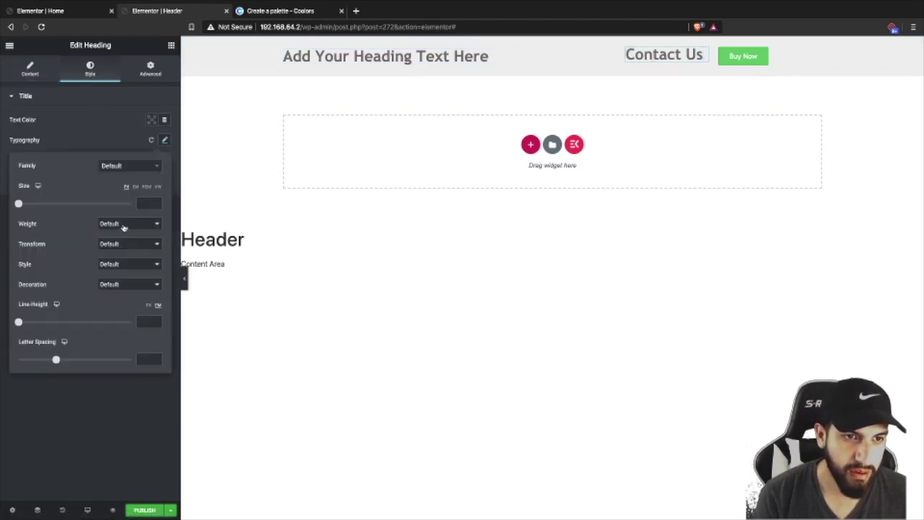
click(123, 226)
click(102, 226)
click(113, 244)
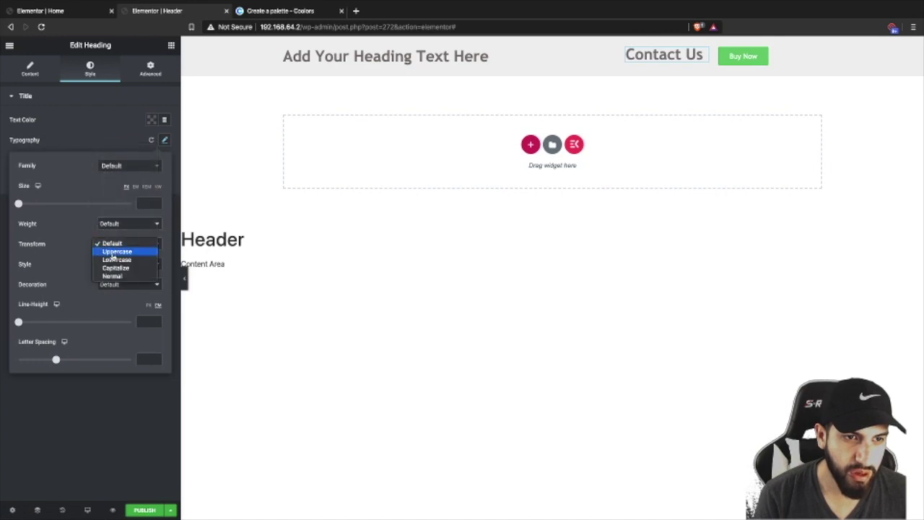
click(113, 252)
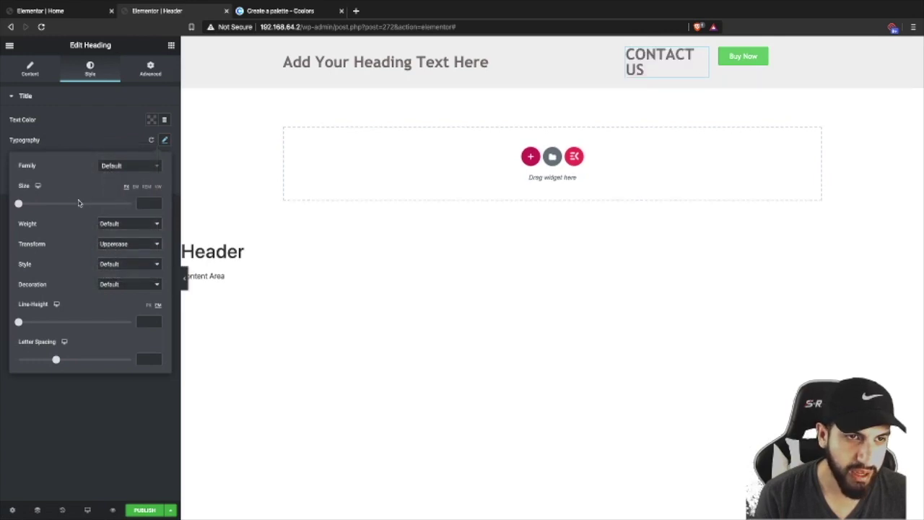
drag(17, 203, 30, 204)
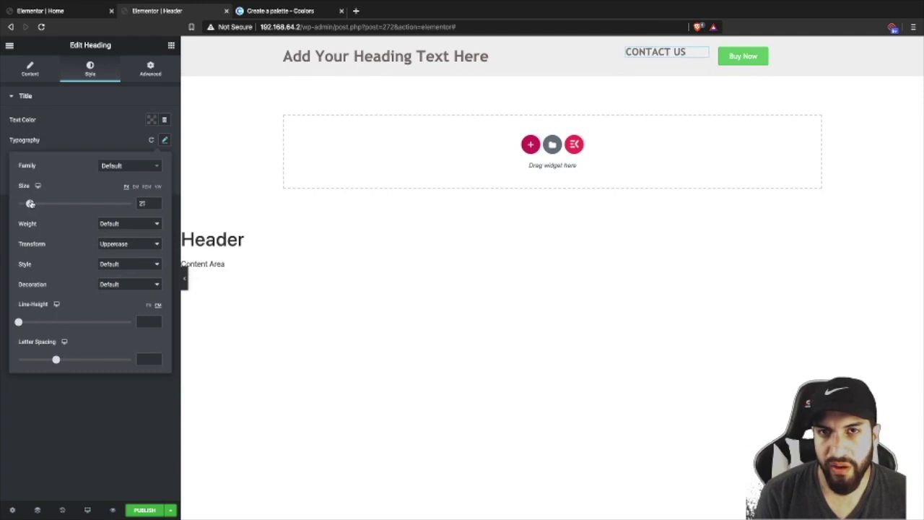
click(91, 145)
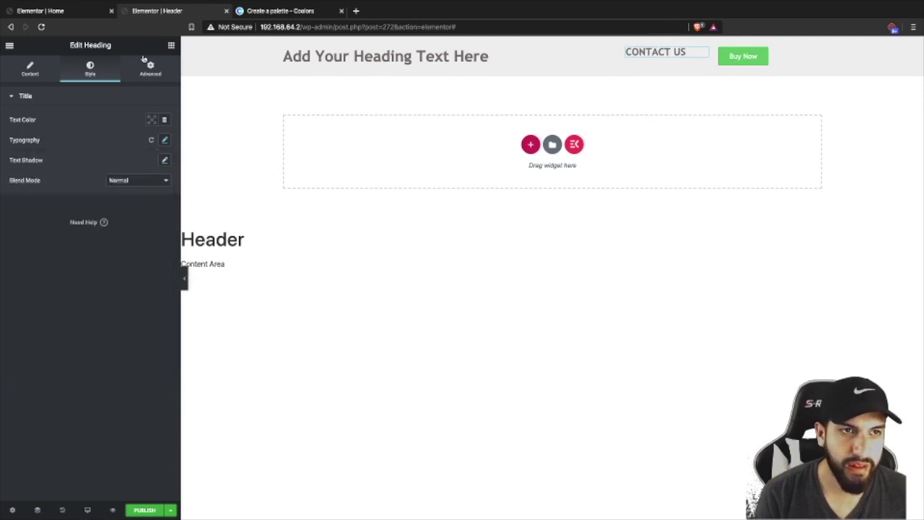
- Vertically centre the CONTACT US column and right-align its heading
click(626, 48)
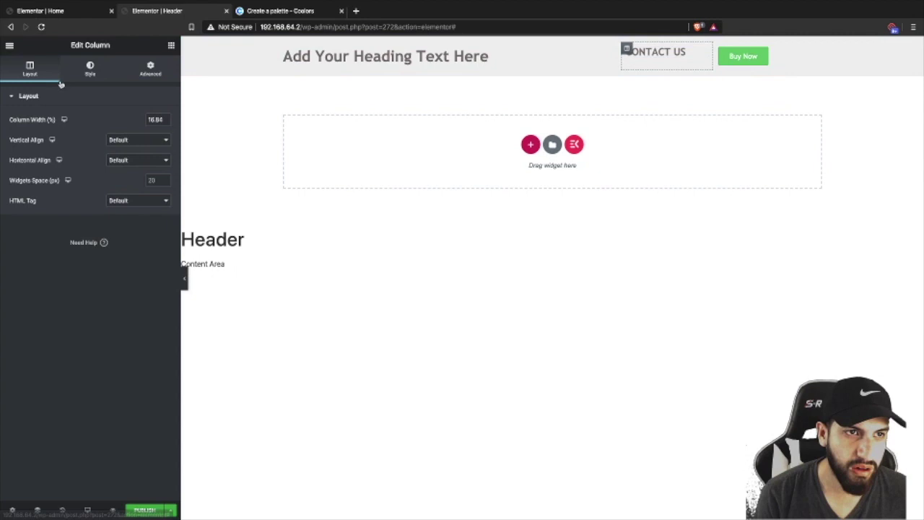
click(117, 141)
click(122, 156)
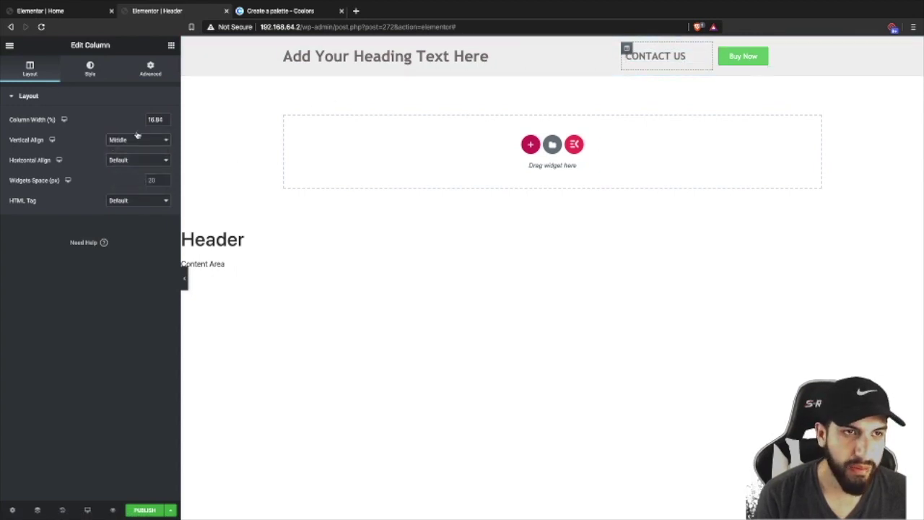
click(676, 56)
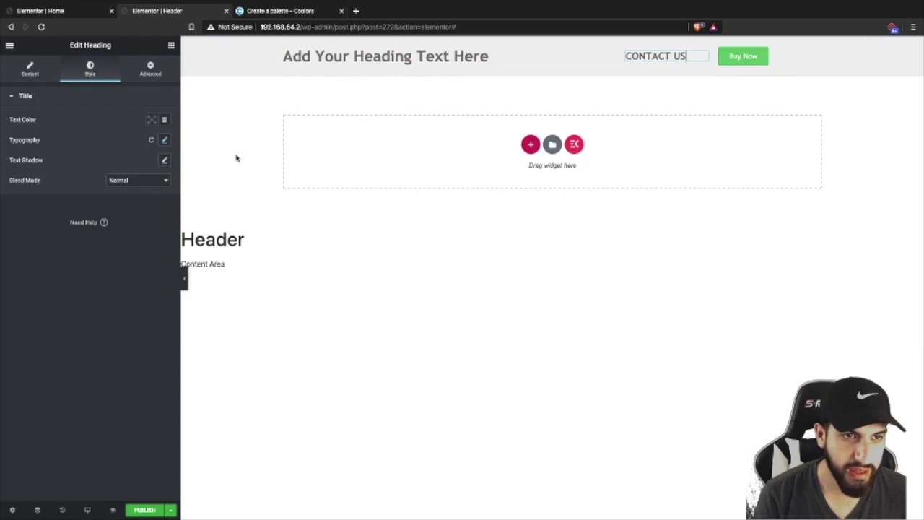
click(31, 72)
click(151, 258)
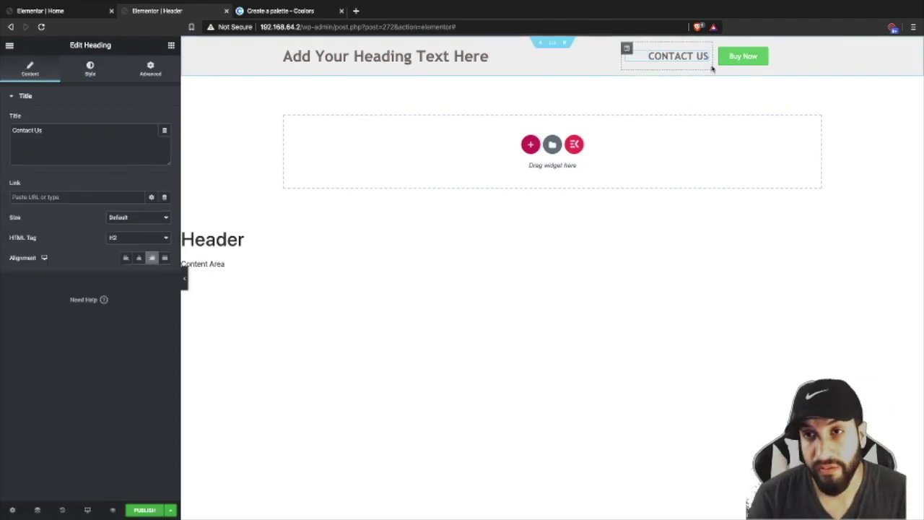
click(782, 59)
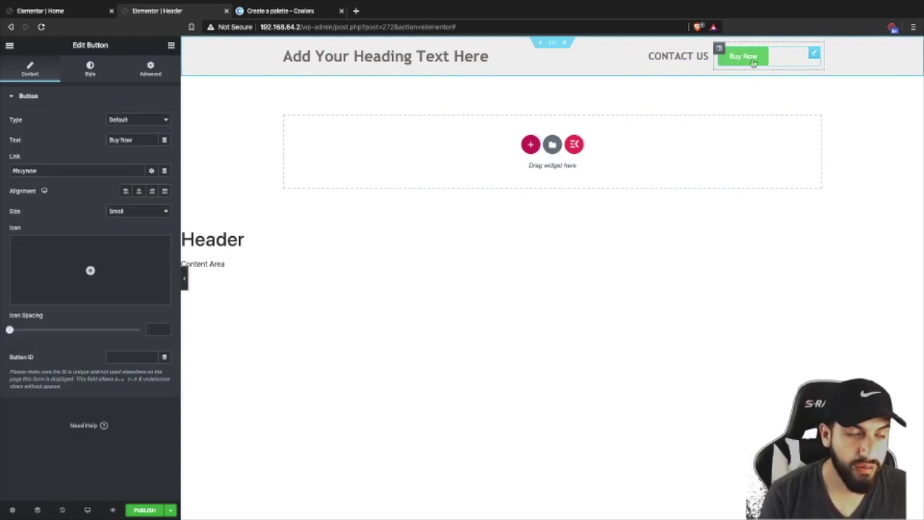
- Make the BUY NOW text uppercase, bold at weight 700, and slightly larger
click(90, 70)
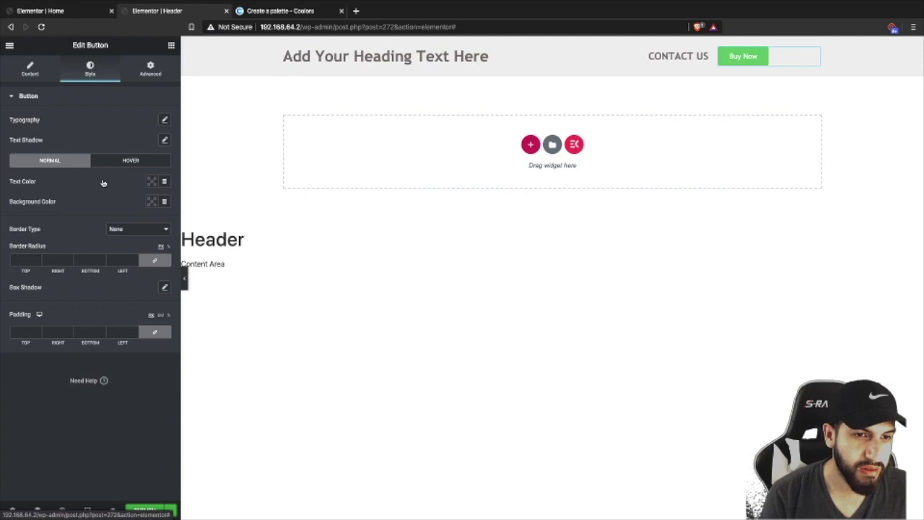
click(165, 120)
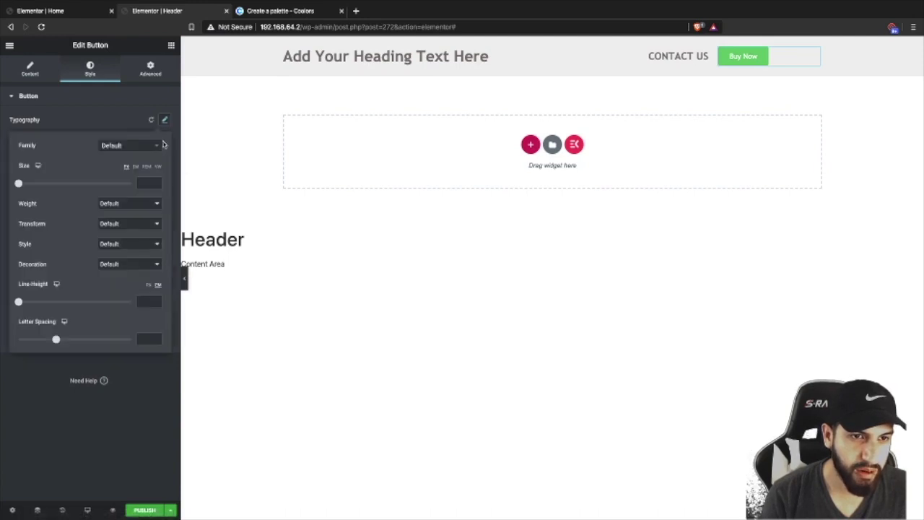
click(129, 207)
click(124, 203)
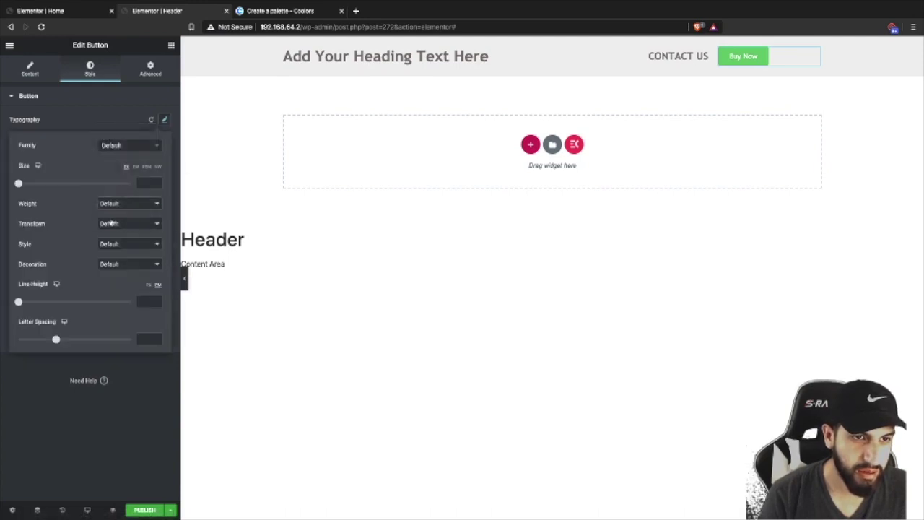
click(115, 225)
click(116, 231)
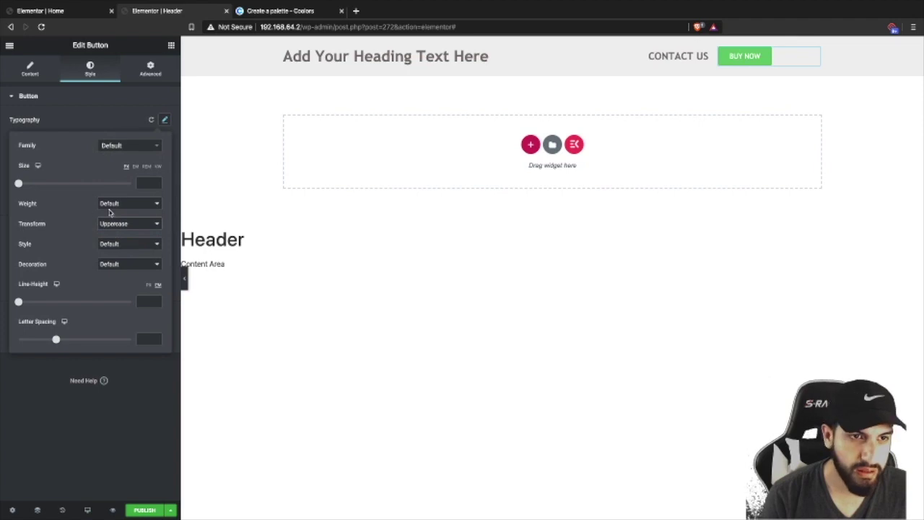
click(115, 205)
click(118, 178)
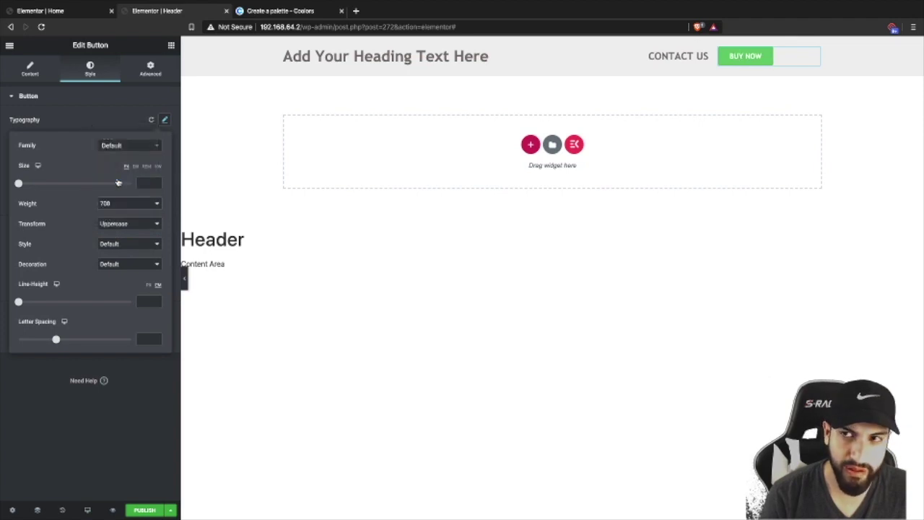
drag(19, 183, 30, 183)
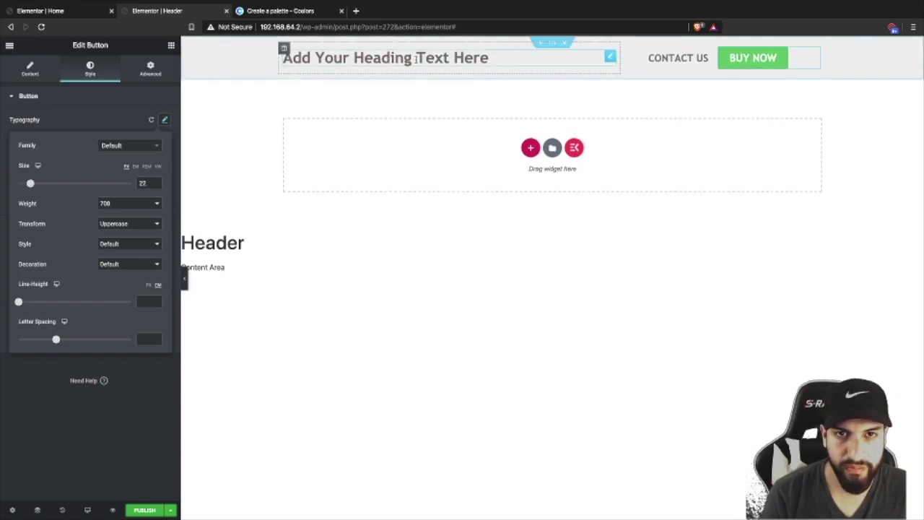
- Reduce the font size of the 'Add Your Heading Text Here' header heading
click(347, 59)
click(90, 70)
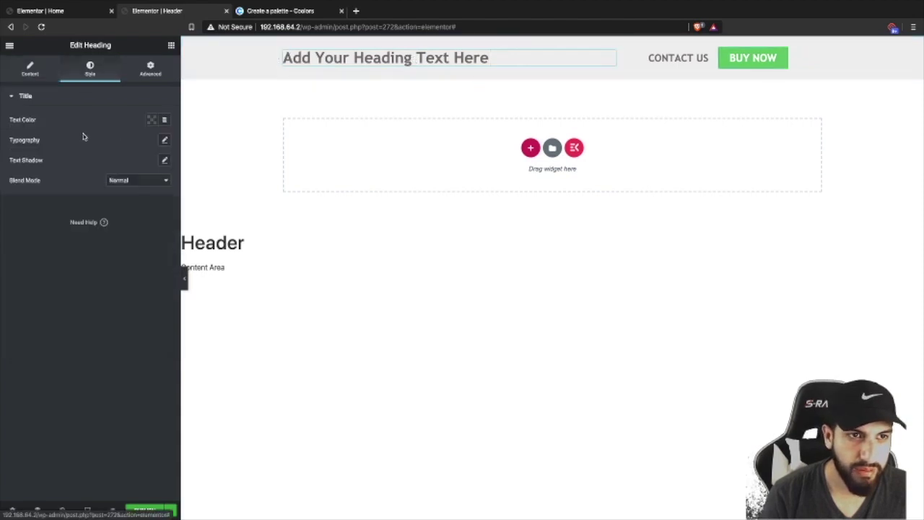
click(164, 139)
drag(22, 204, 32, 204)
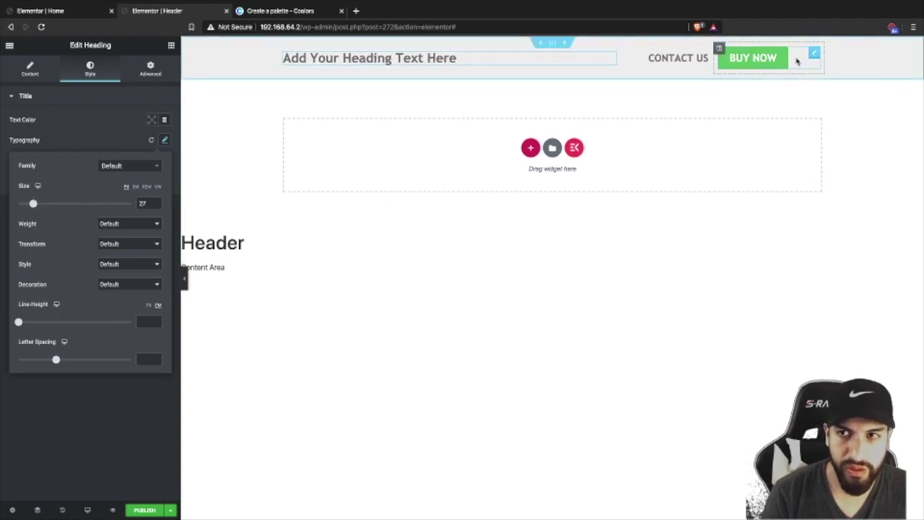
- Set the BUY NOW button background to the tan preset and preview the header full width
click(797, 62)
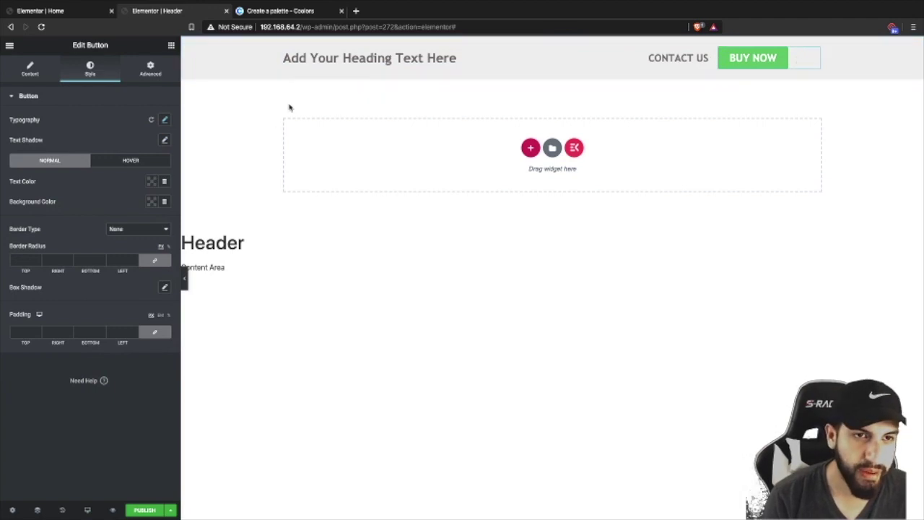
click(54, 16)
click(177, 10)
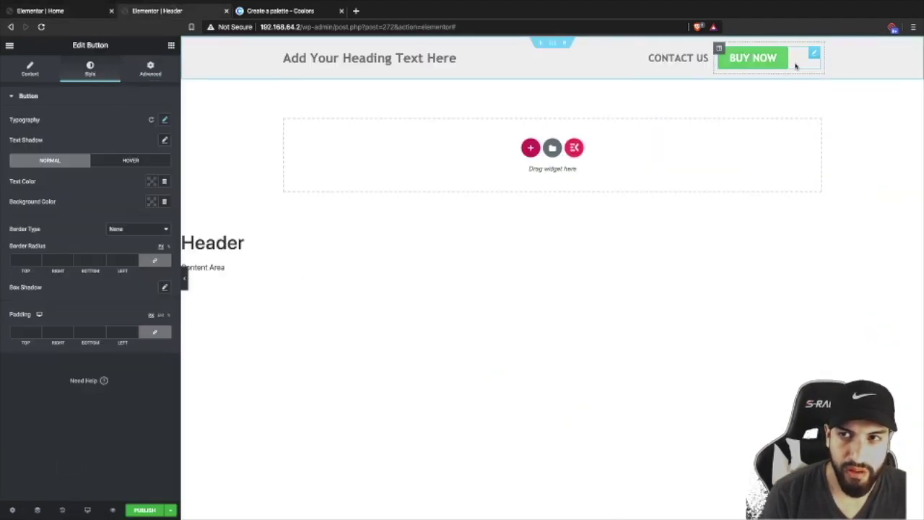
click(154, 204)
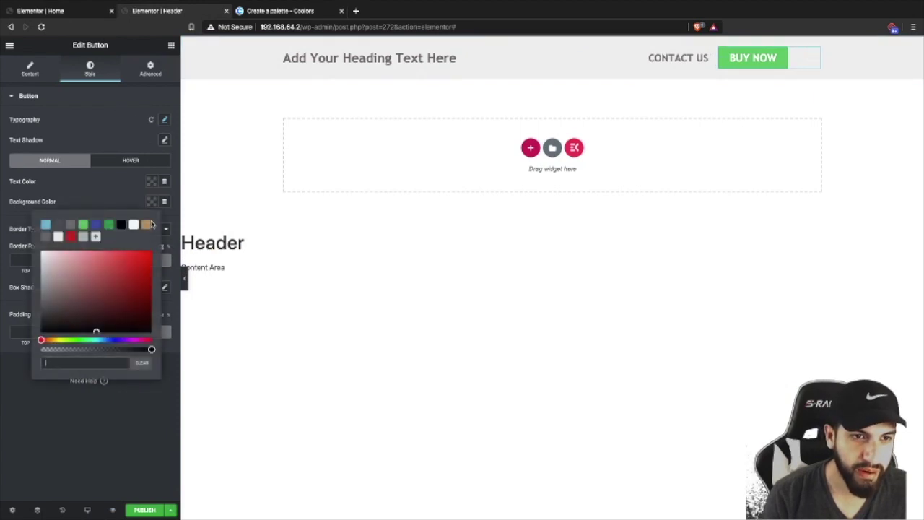
click(147, 224)
click(235, 228)
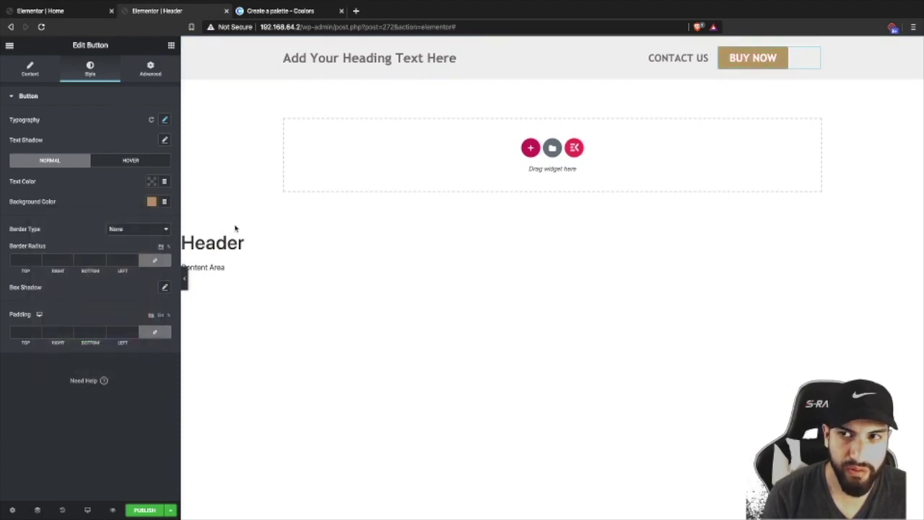
click(183, 277)
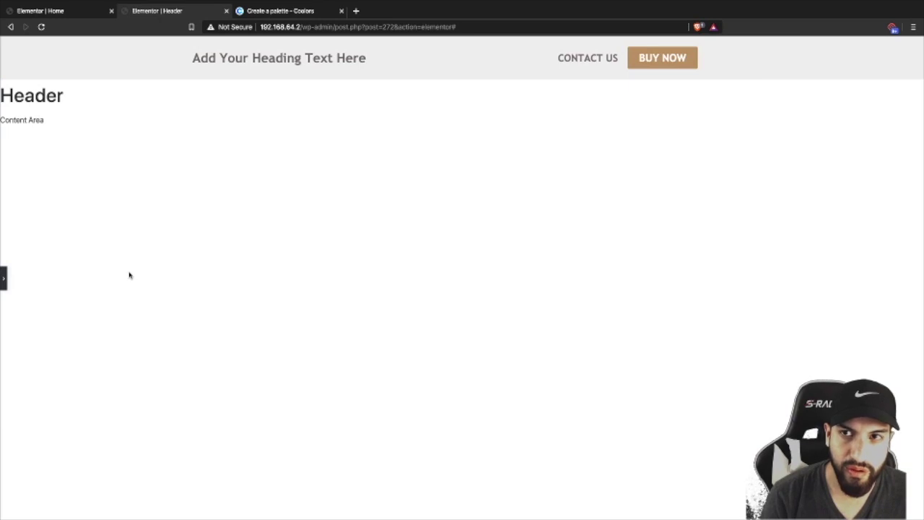
click(3, 278)
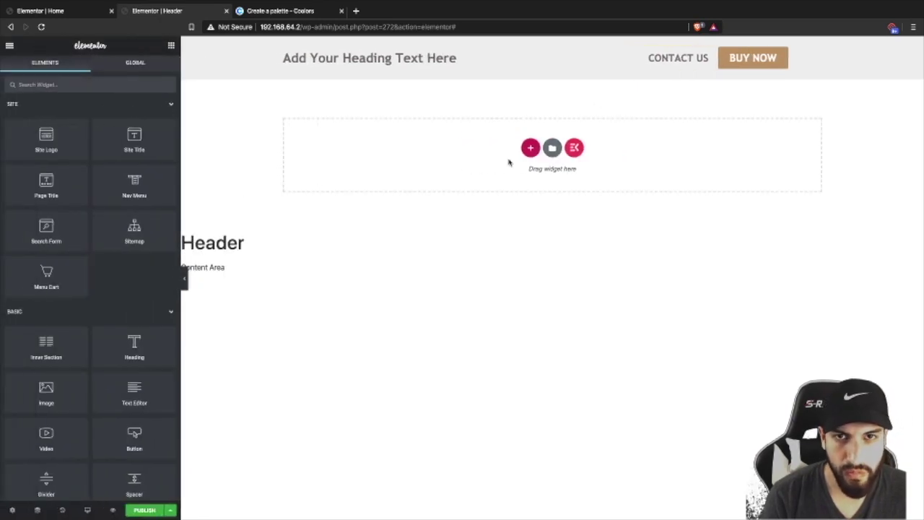
- In tablet preview, widen the heading column until the heading fits on one line
click(87, 509)
click(89, 467)
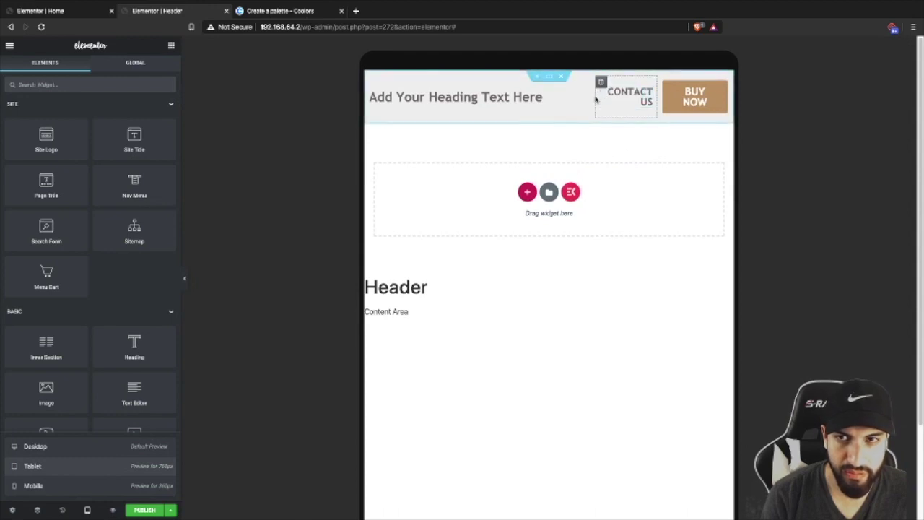
triple_click(594, 96)
click(600, 82)
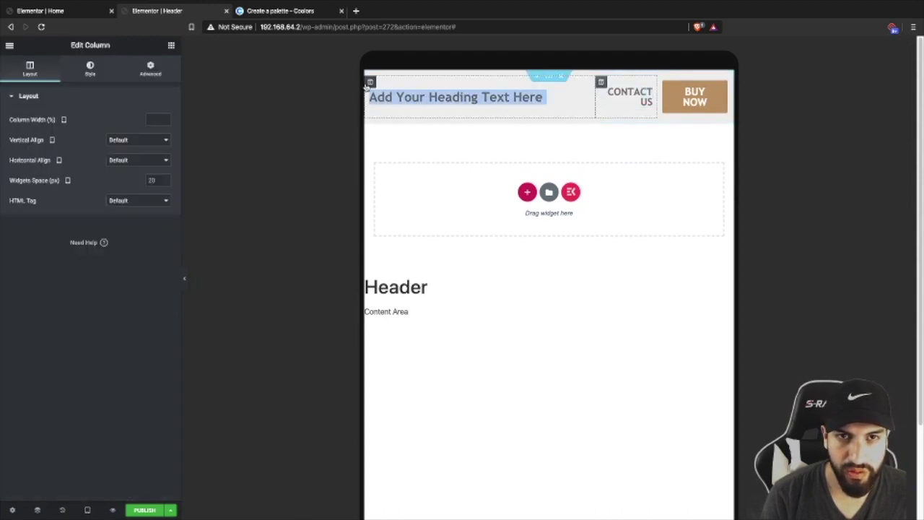
text(2)
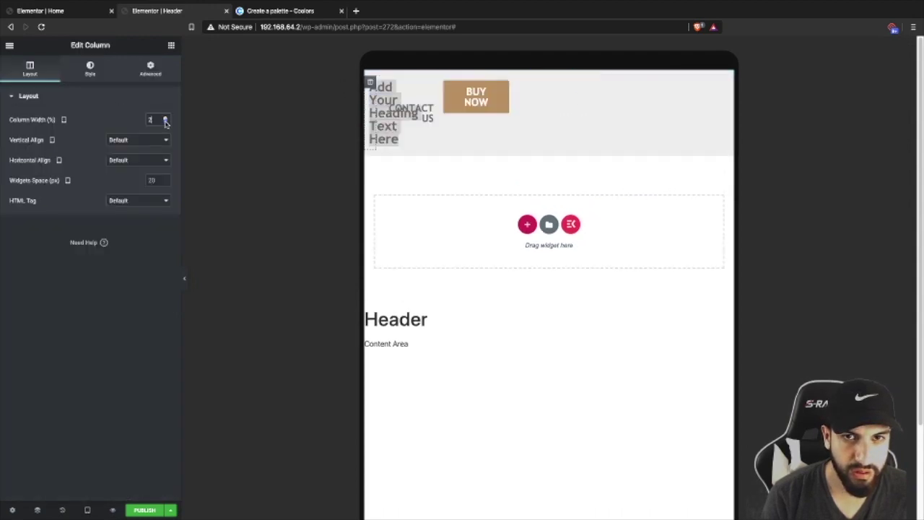
click(166, 117)
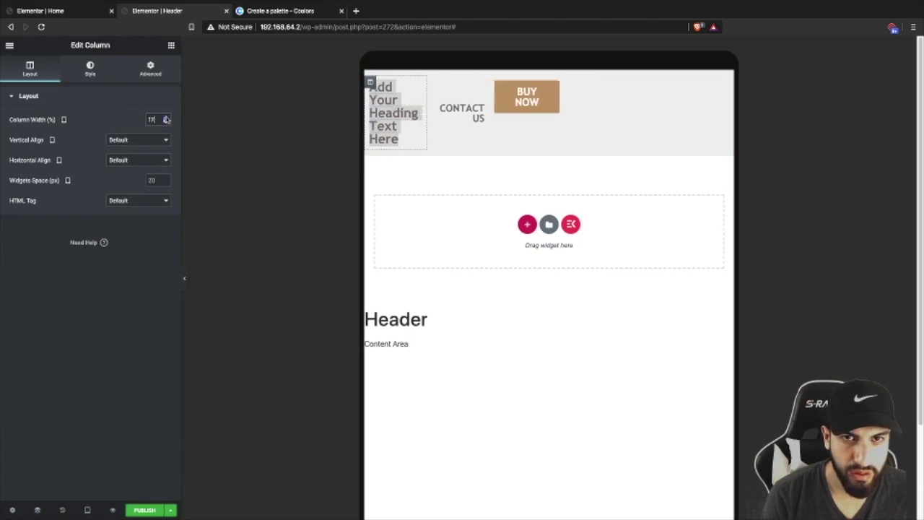
drag(166, 119, 166, 119)
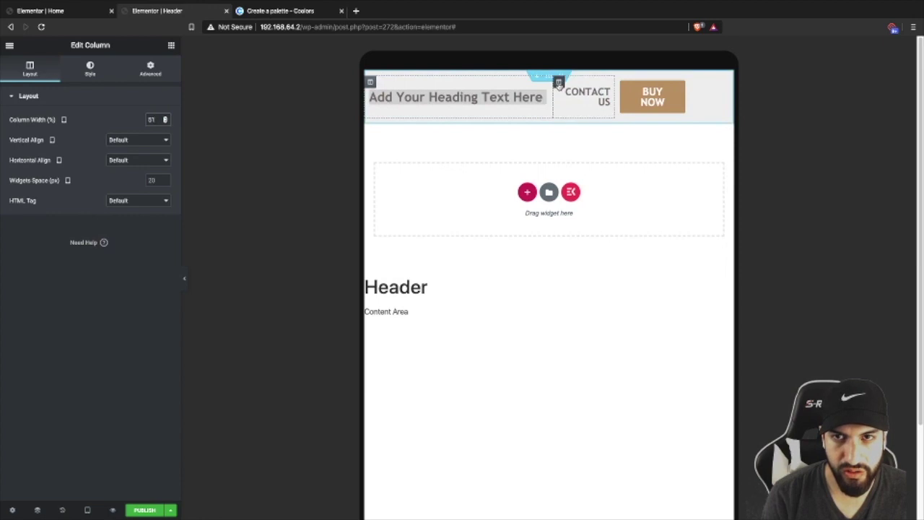
- Widen the CONTACT US and BUY NOW columns for tablet so each label fits one line
drag(165, 118, 165, 119)
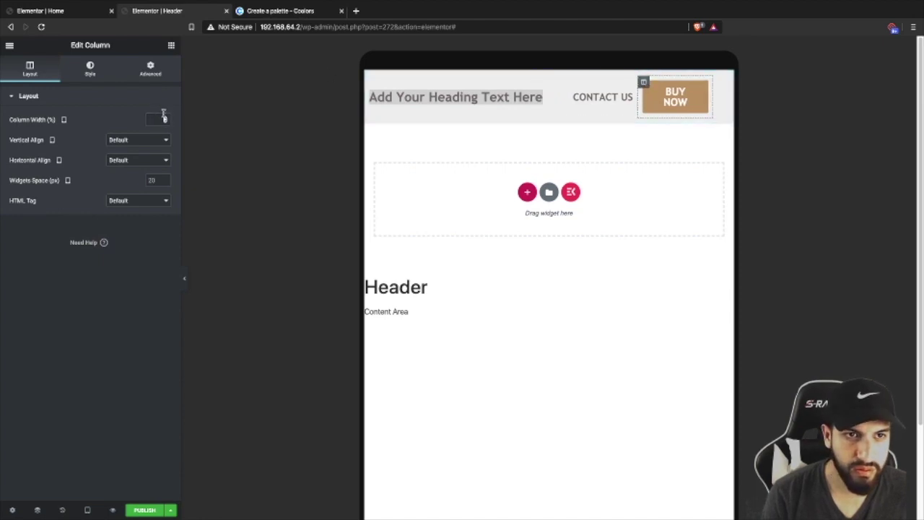
click(165, 120)
click(165, 120)
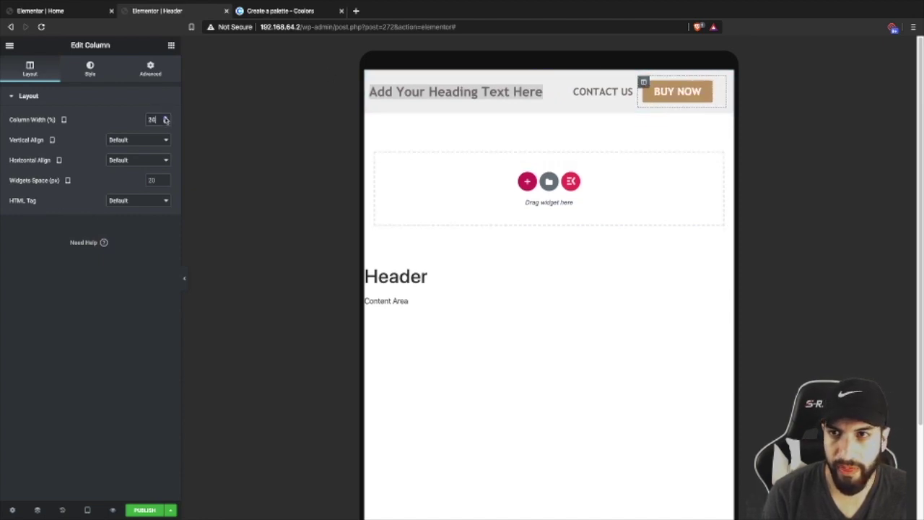
- In mobile preview, adjust the button columns' widths so CONTACT US and BUY NOW sit side by side
click(87, 509)
click(85, 485)
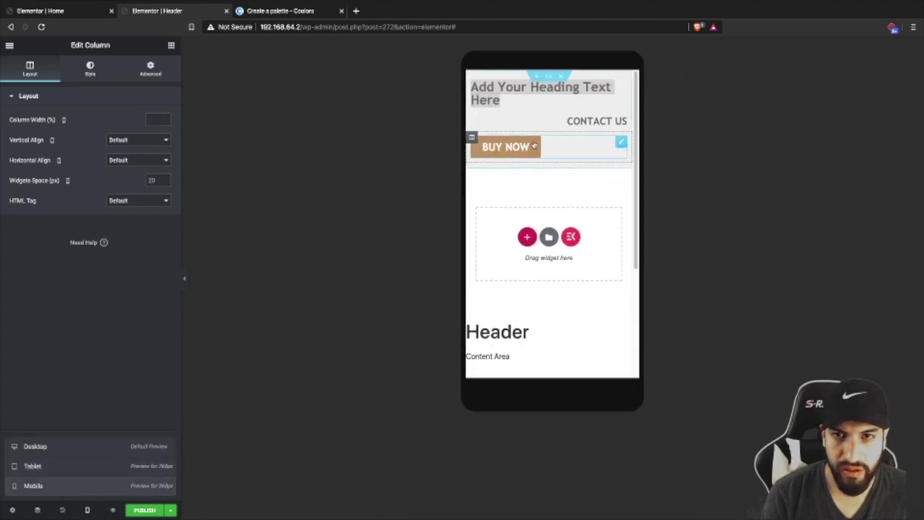
click(153, 119)
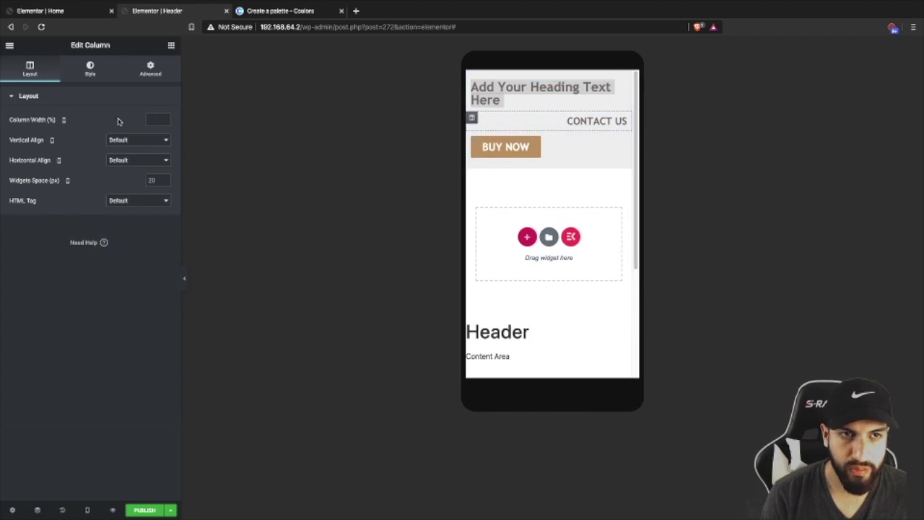
text(50)
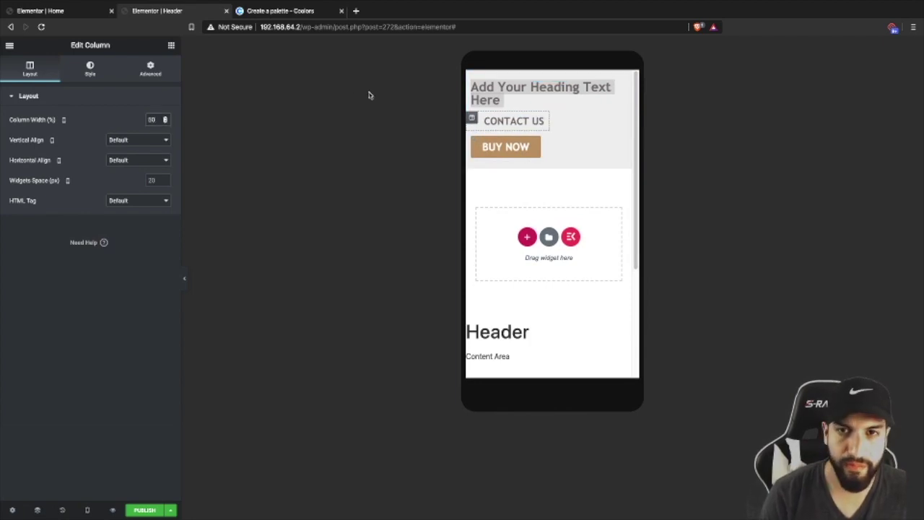
key(BackSpace)
key(BackSpace)
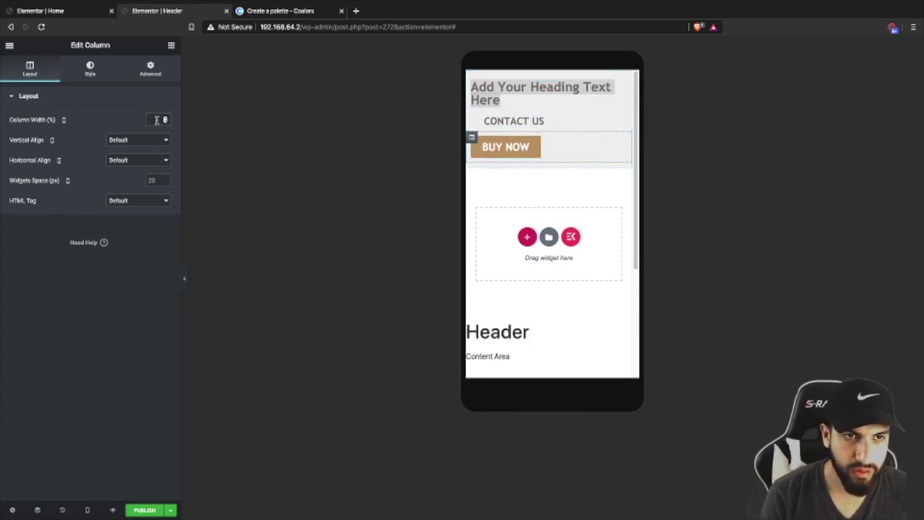
text(30)
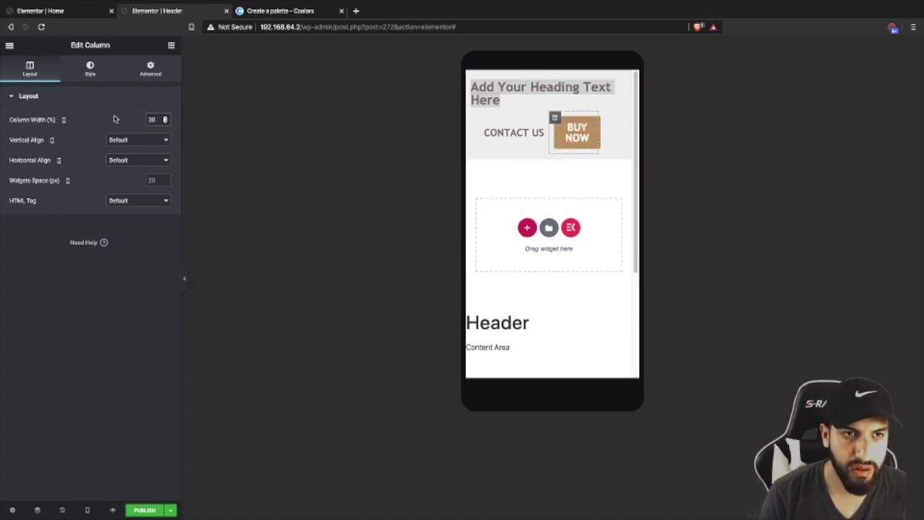
mouse_move(152, 117)
mouse_down()
mouse_move(126, 120)
mouse_move(140, 115)
mouse_up()
text(40)
text(50)
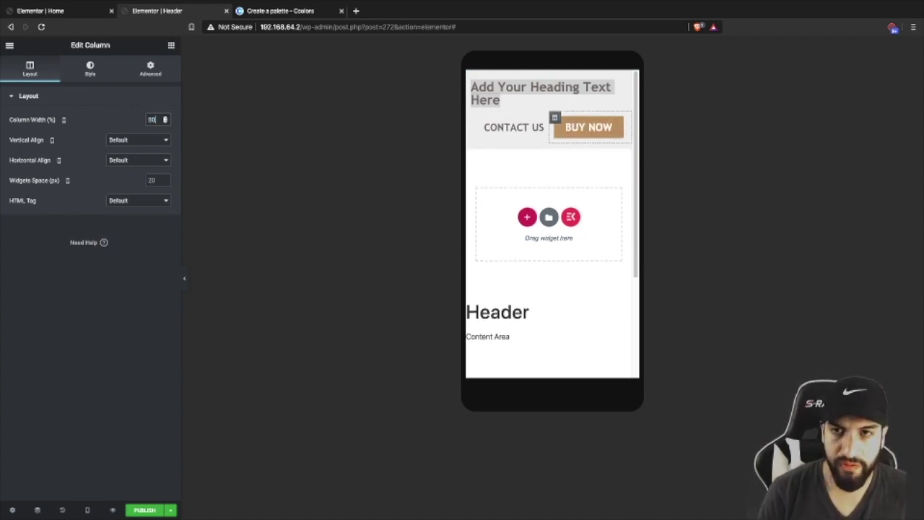
- Center-align the header heading on mobile, then return to desktop preview
click(516, 99)
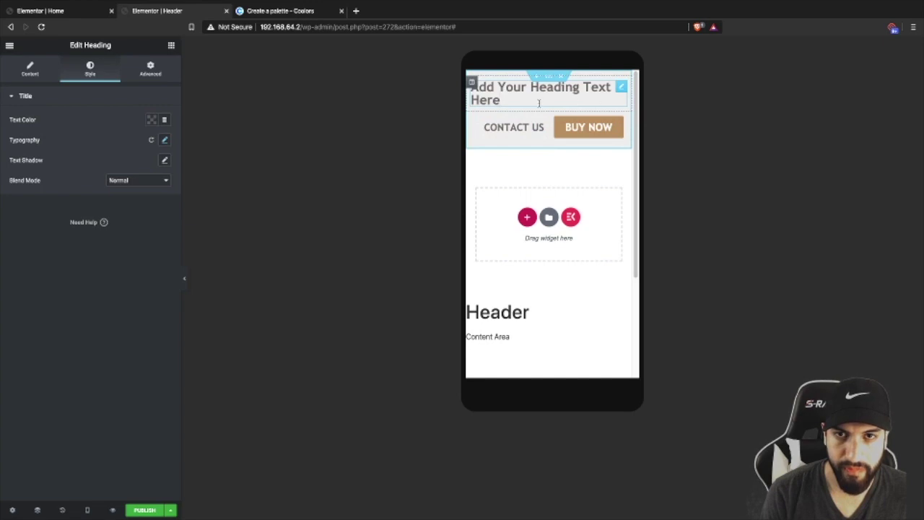
click(29, 69)
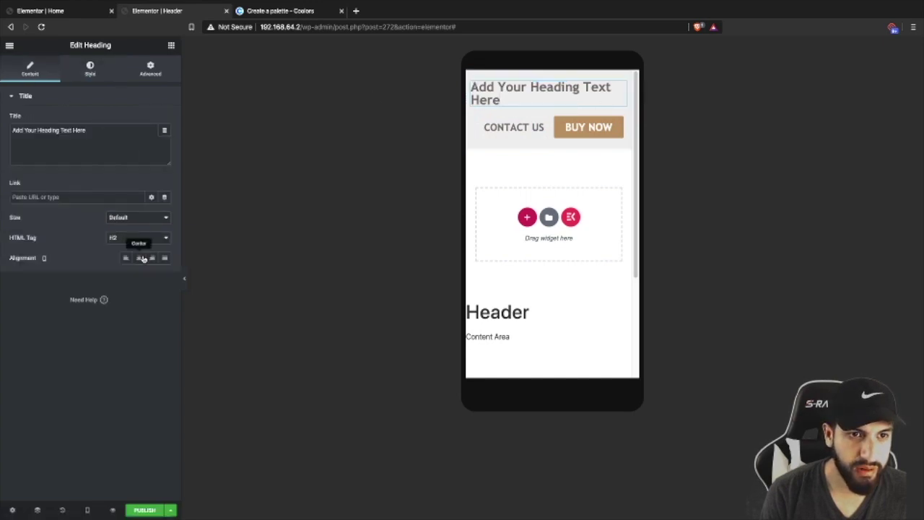
click(139, 258)
scroll(614, 192, down, 2)
scroll(614, 192, up, 2)
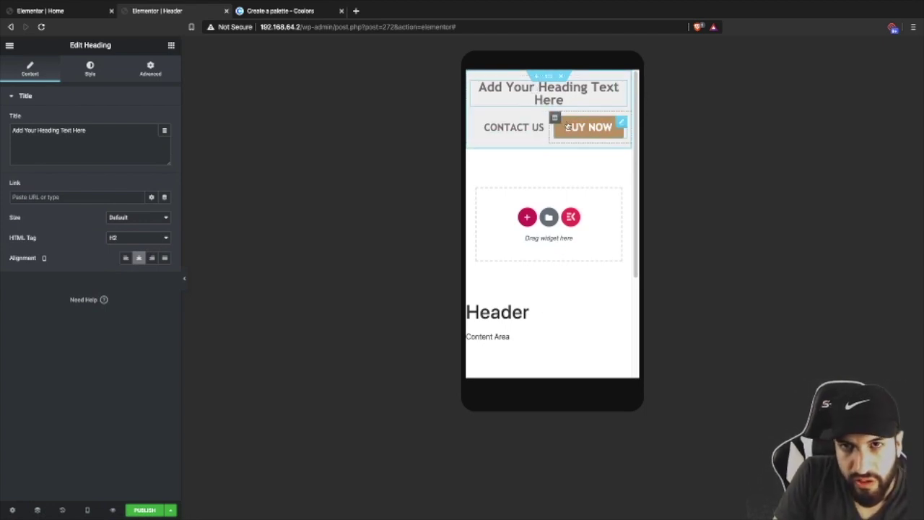
click(87, 509)
click(79, 446)
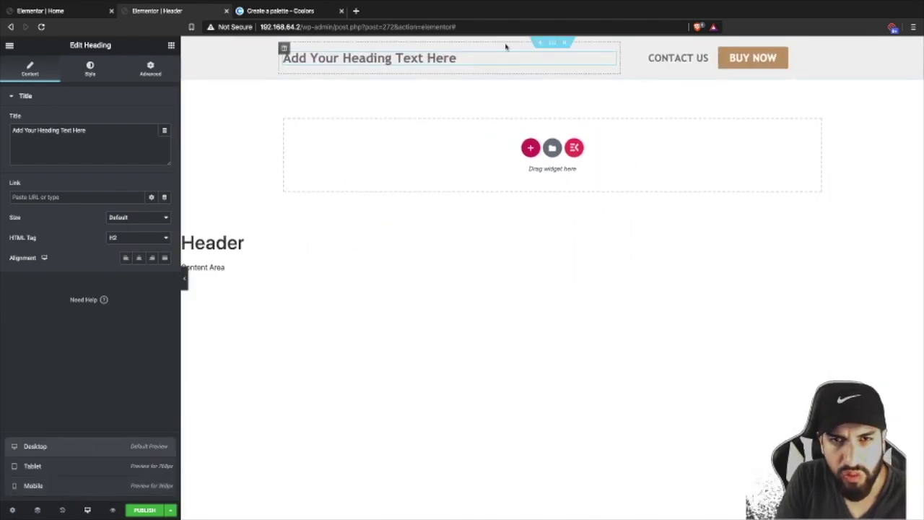
- Make the header section sticky at the top via Motion Effects
click(552, 43)
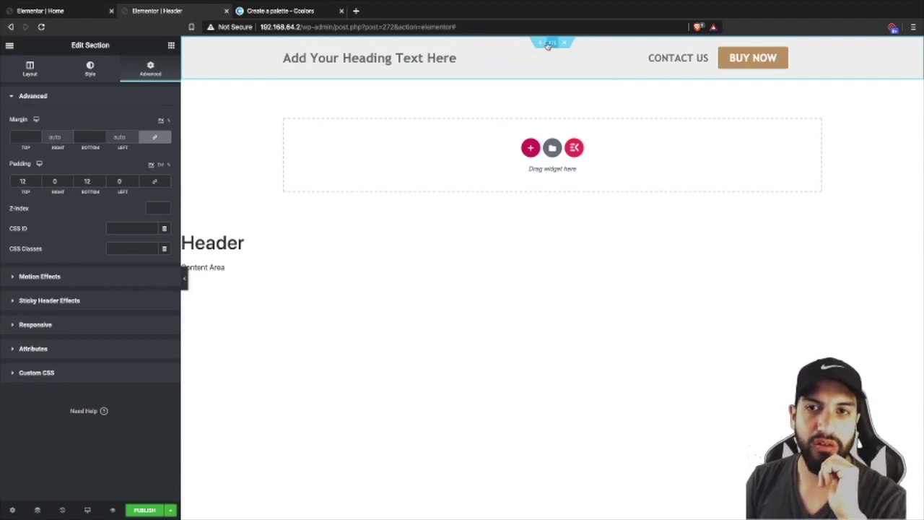
click(64, 301)
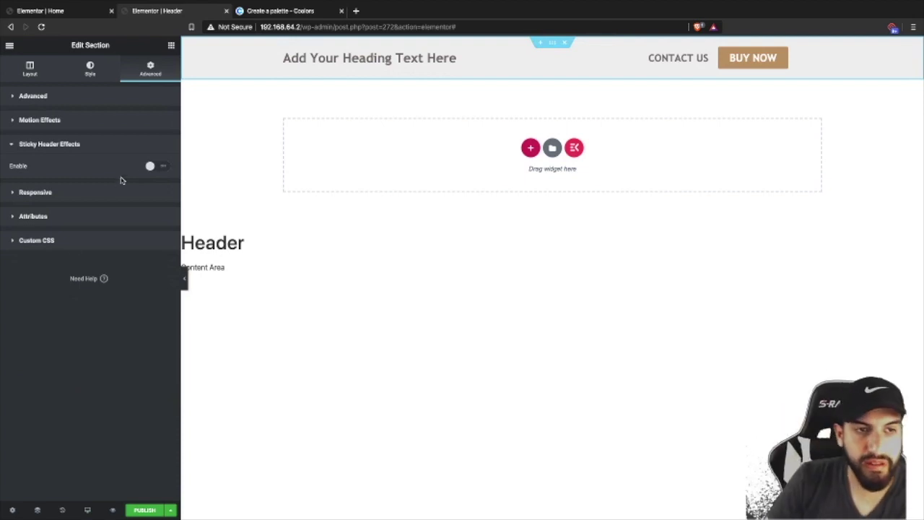
click(156, 169)
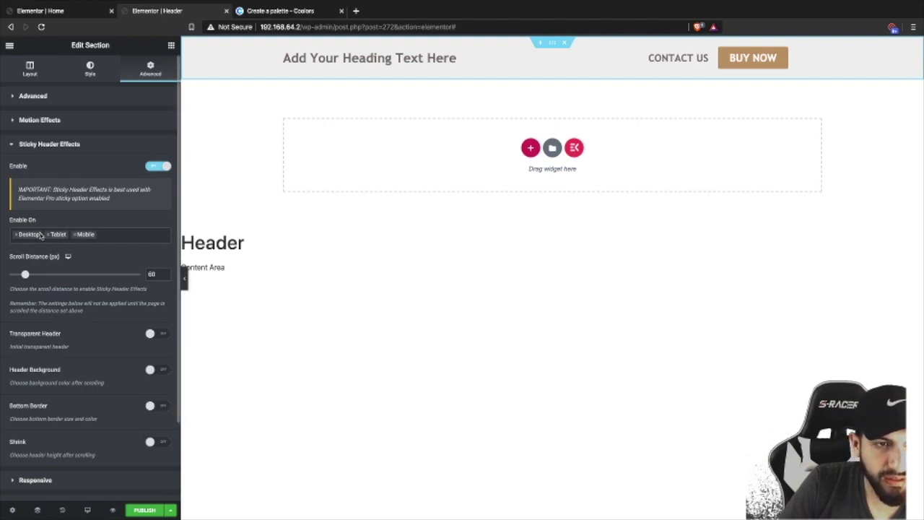
click(154, 168)
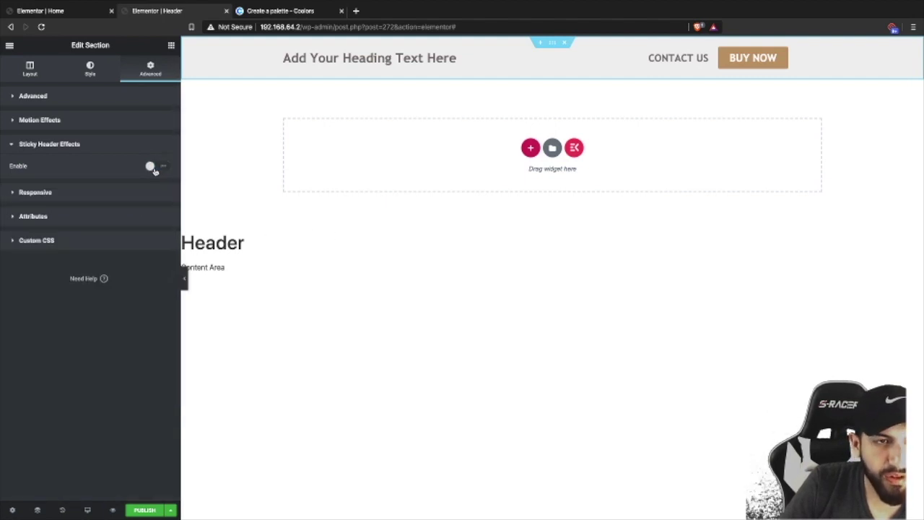
click(69, 125)
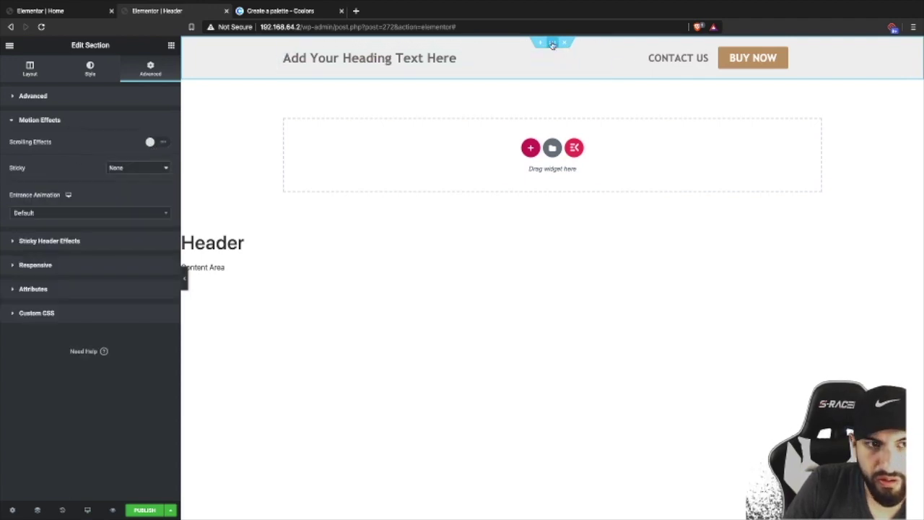
click(126, 168)
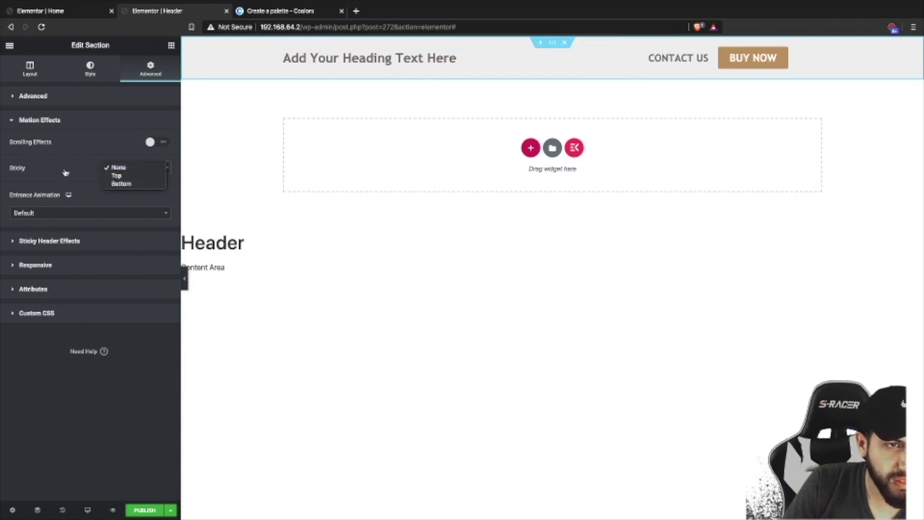
click(119, 176)
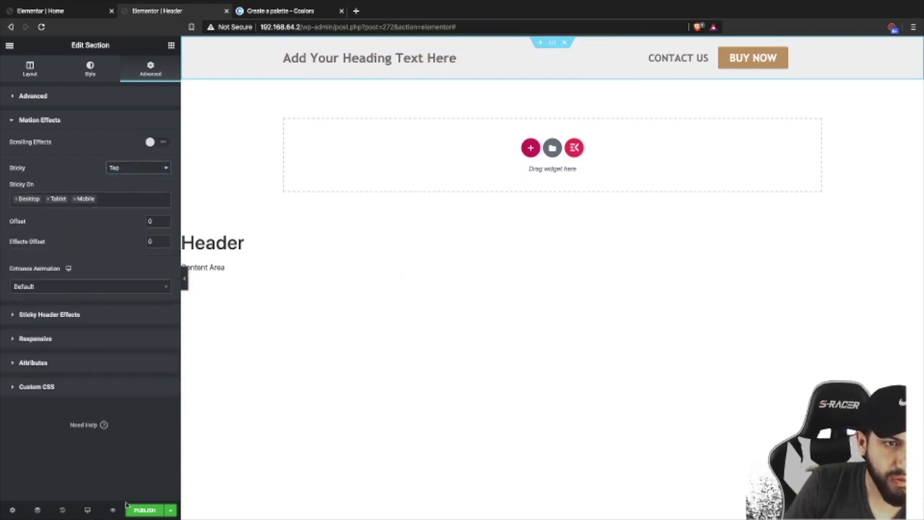
- Publish the Header template with an Entire Site display condition, then go to the Home page editor
click(145, 510)
click(462, 309)
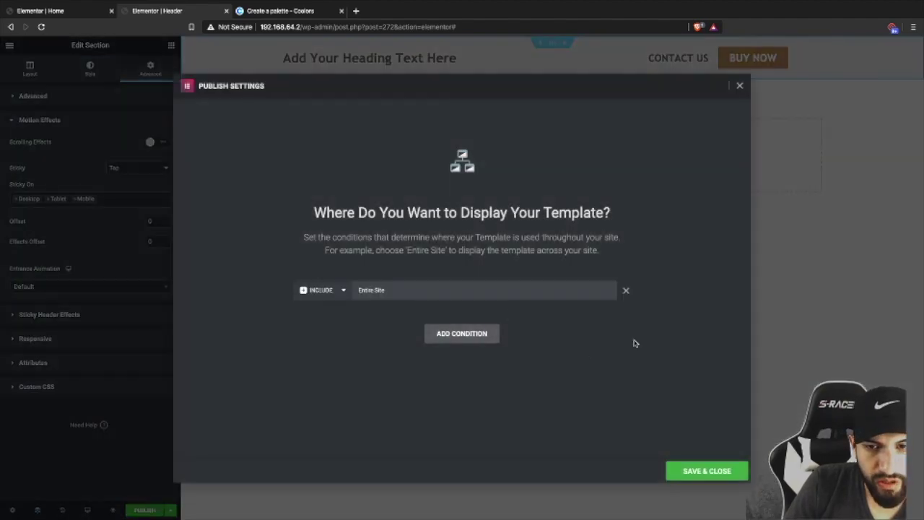
click(706, 471)
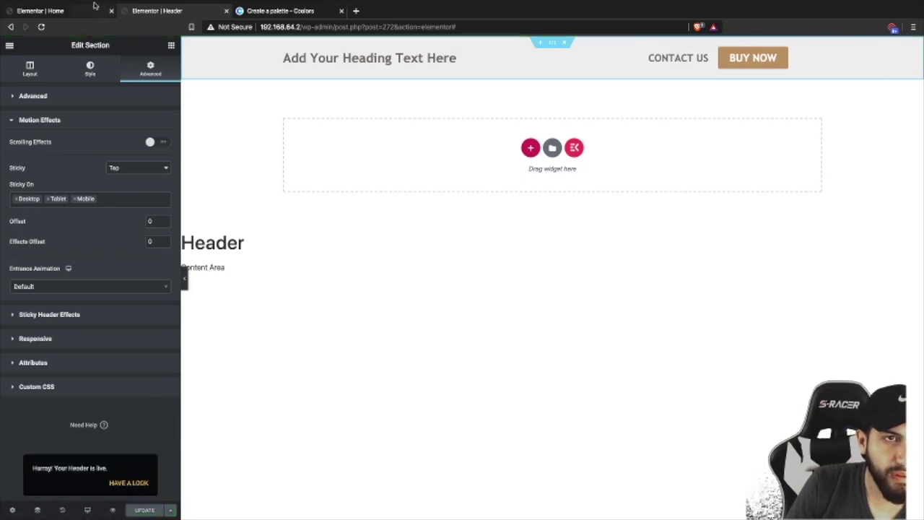
click(97, 6)
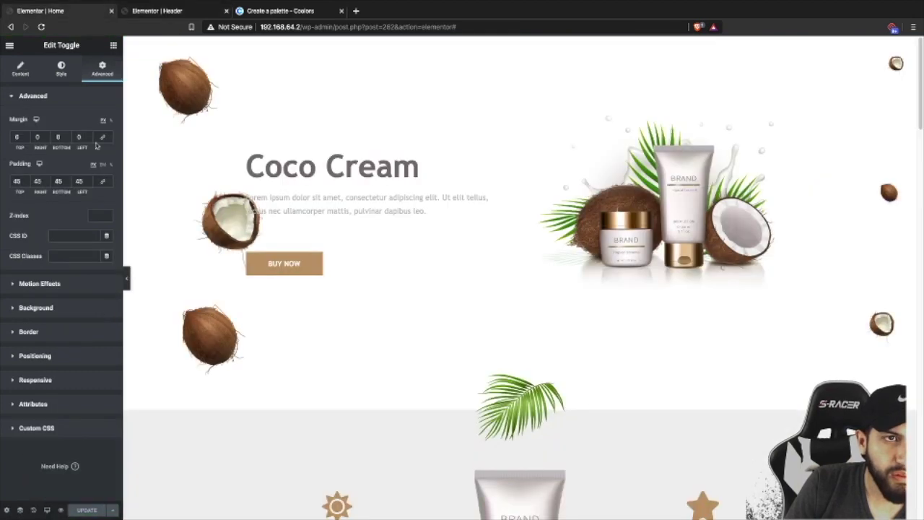
- Switch the Home page layout from Elementor Canvas to Elementor Full Width and update the page
click(5, 510)
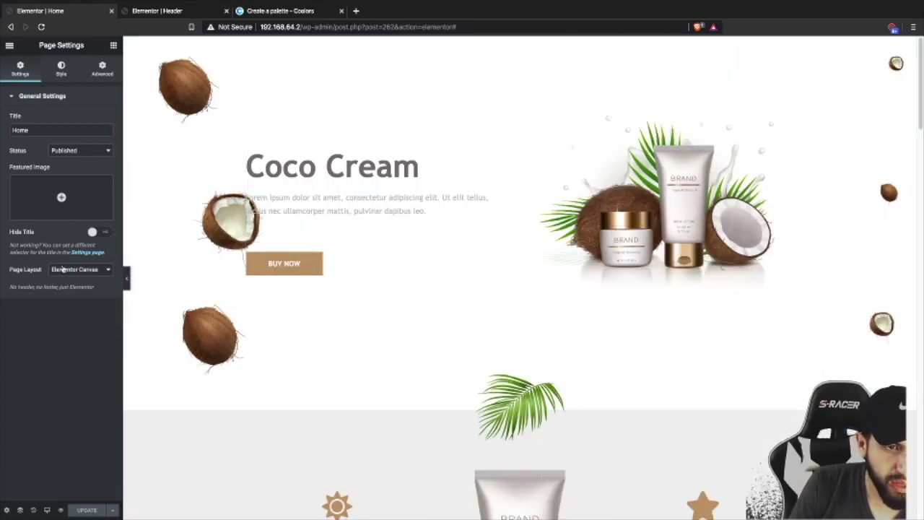
click(63, 268)
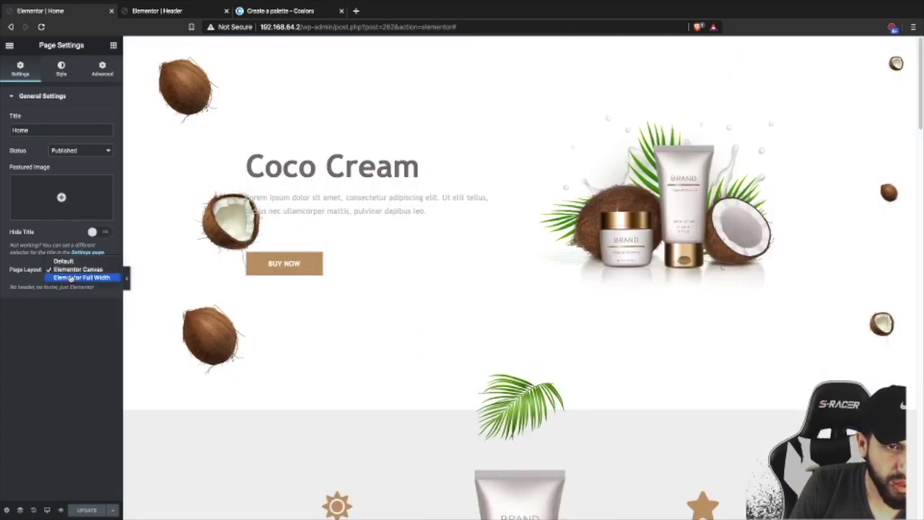
click(69, 276)
click(81, 509)
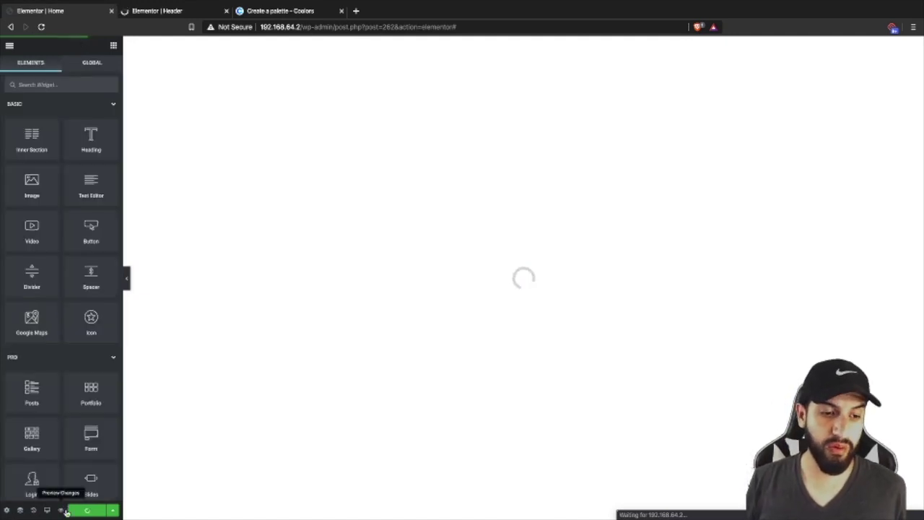
- Preview the Home page and scroll to confirm the grey header stays pinned
click(65, 510)
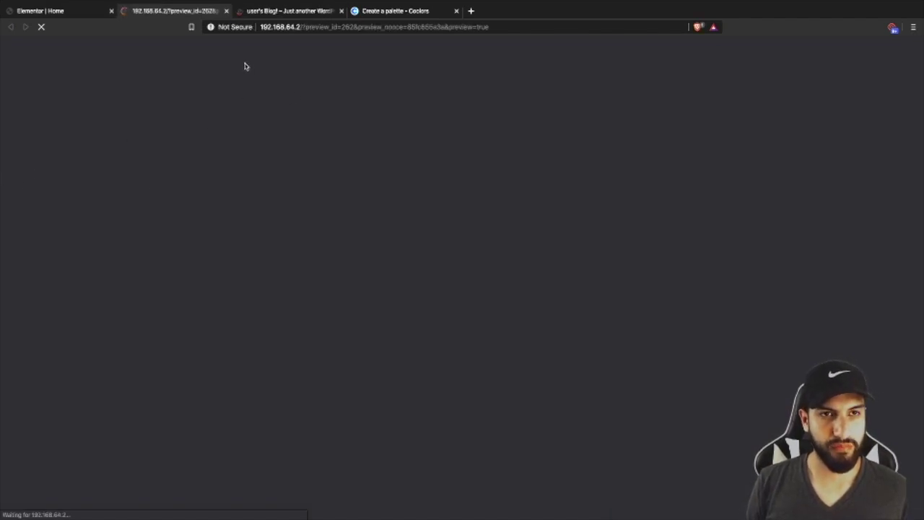
scroll(433, 181, down, 10)
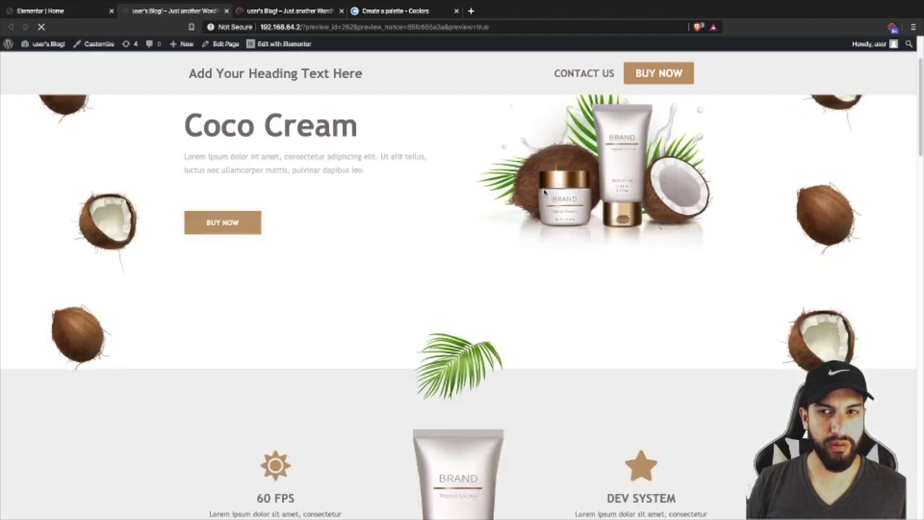
scroll(516, 186, up, 15)
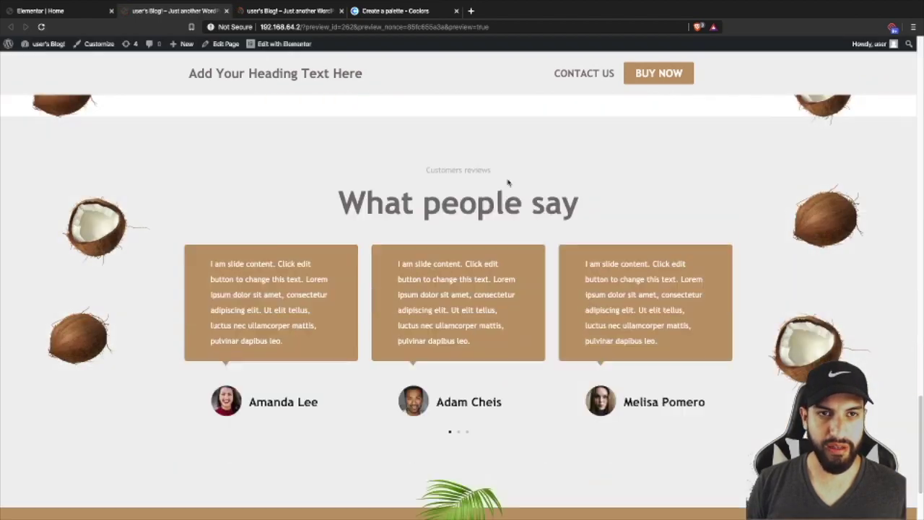
scroll(639, 89, down, 6)
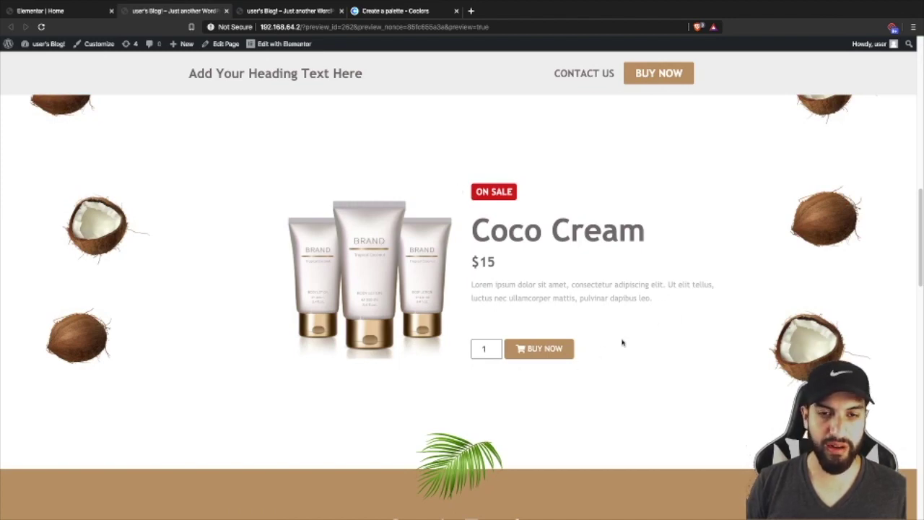
scroll(625, 339, down, 1)
scroll(625, 339, up, 7)
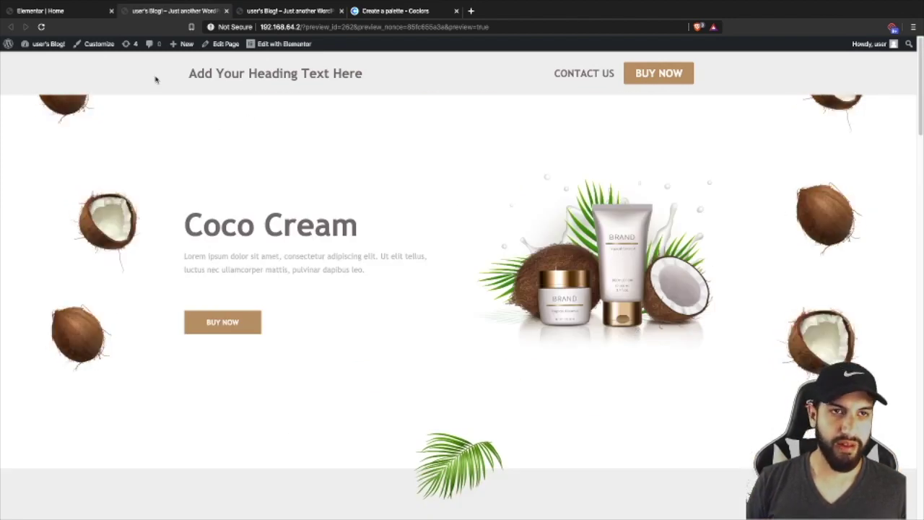
- Open the Header template in Elementor from the admin bar's Edit with Elementor menu
click(69, 12)
click(276, 13)
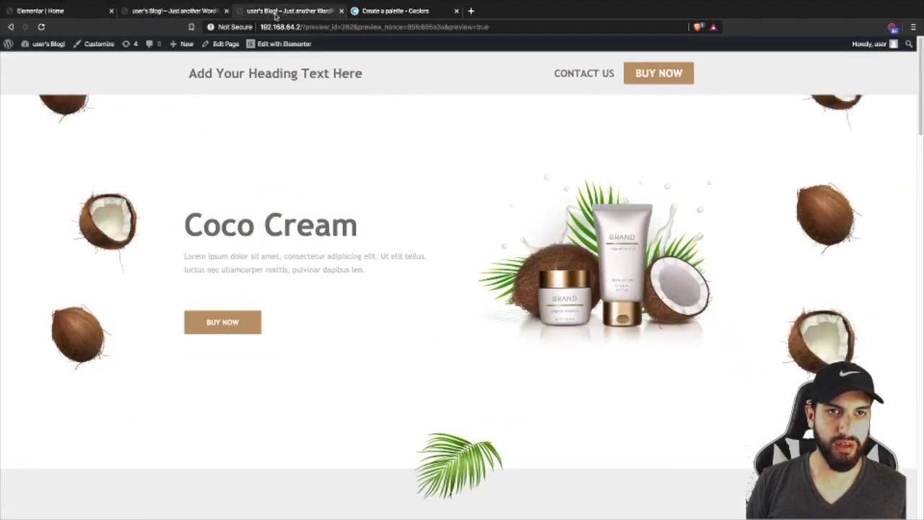
click(193, 11)
click(296, 11)
click(169, 12)
mouse_move(286, 44)
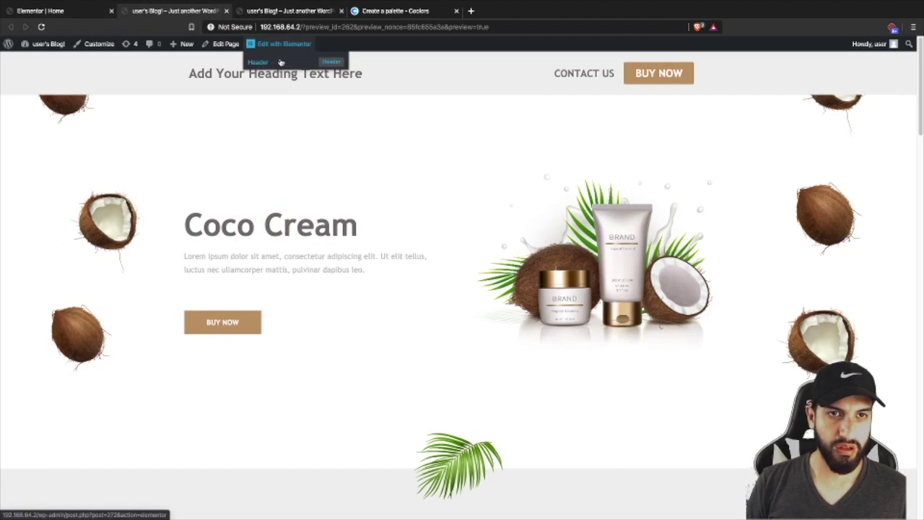
click(282, 61)
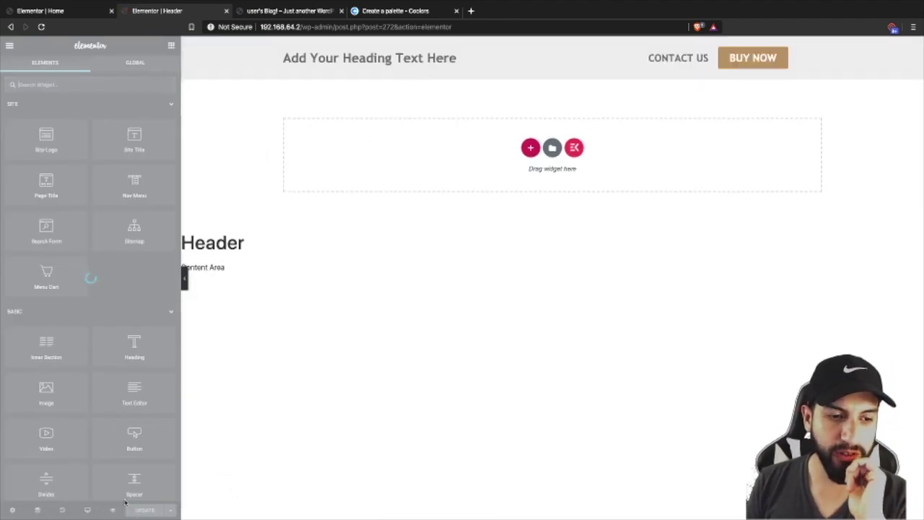
- Preview the header at mobile width and try Hide On Mobile for its section, leaving it visible
click(88, 509)
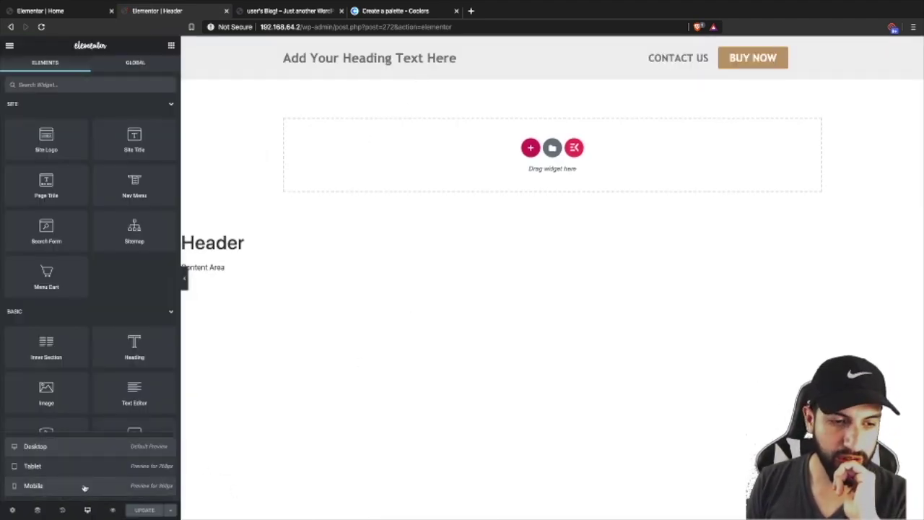
click(100, 482)
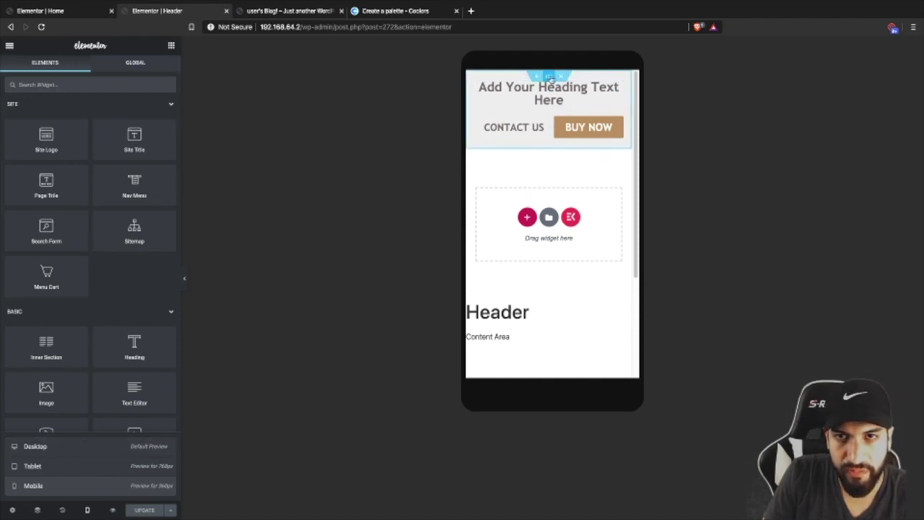
click(551, 77)
click(159, 73)
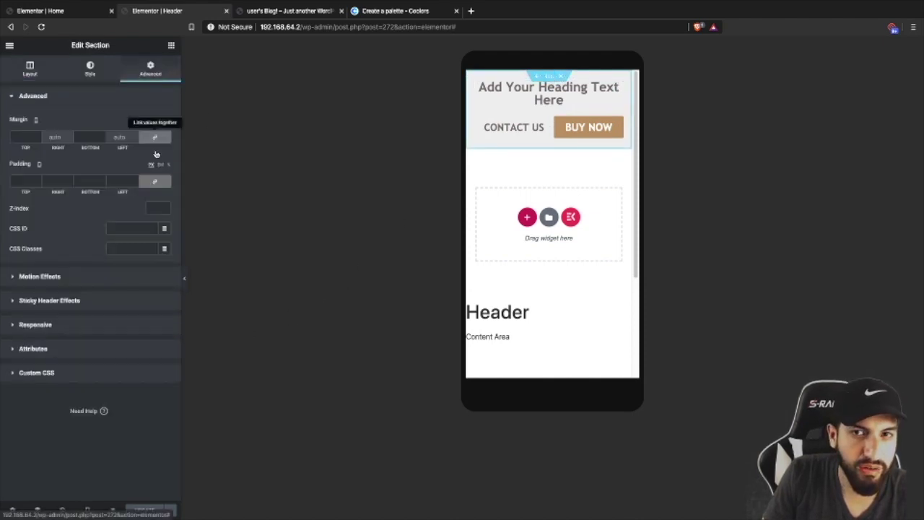
click(95, 326)
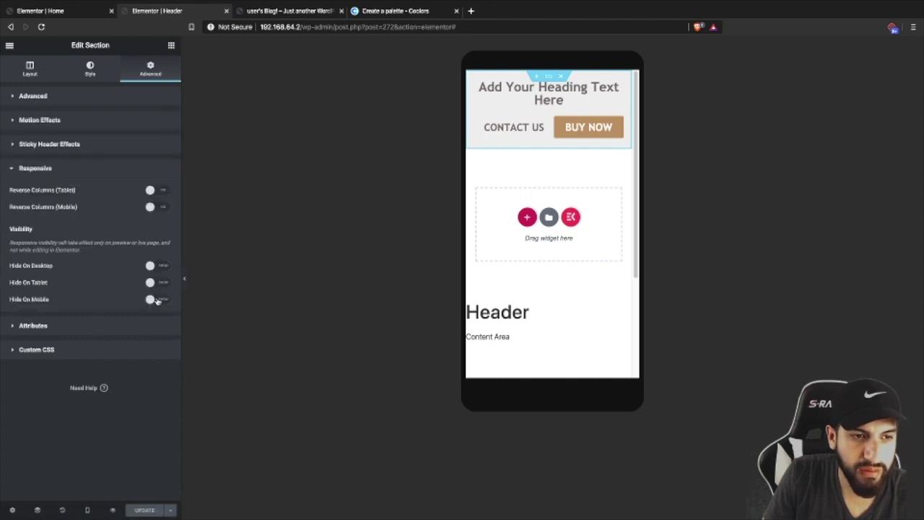
click(156, 298)
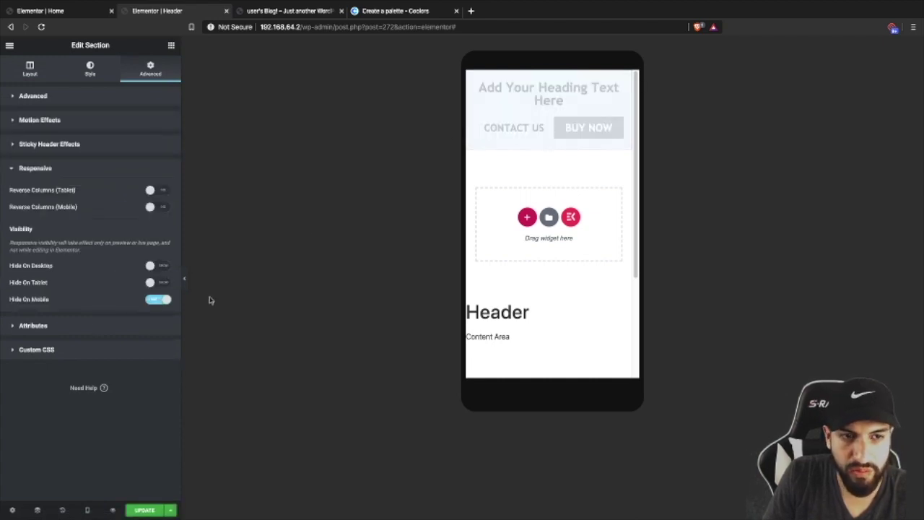
click(166, 299)
- Duplicate the header section and set the copy to Hide On Desktop and Hide On Tablet
right_click(549, 78)
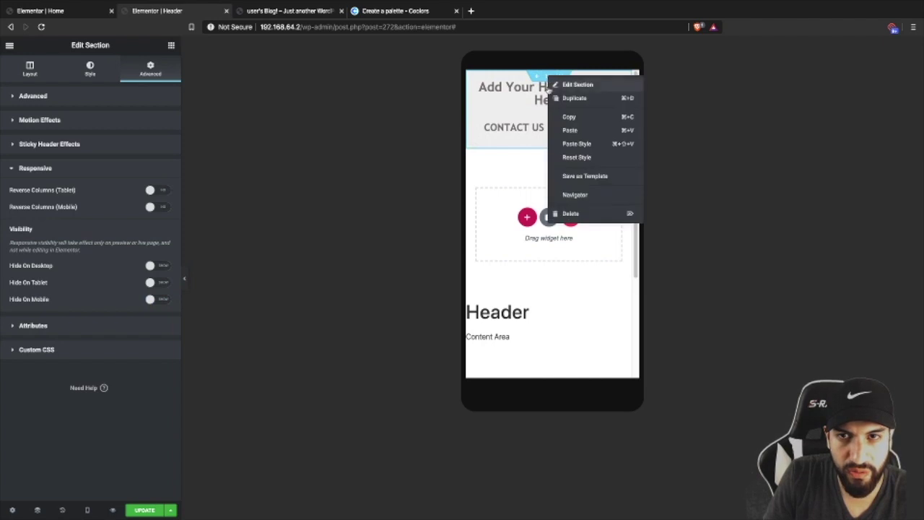
click(570, 98)
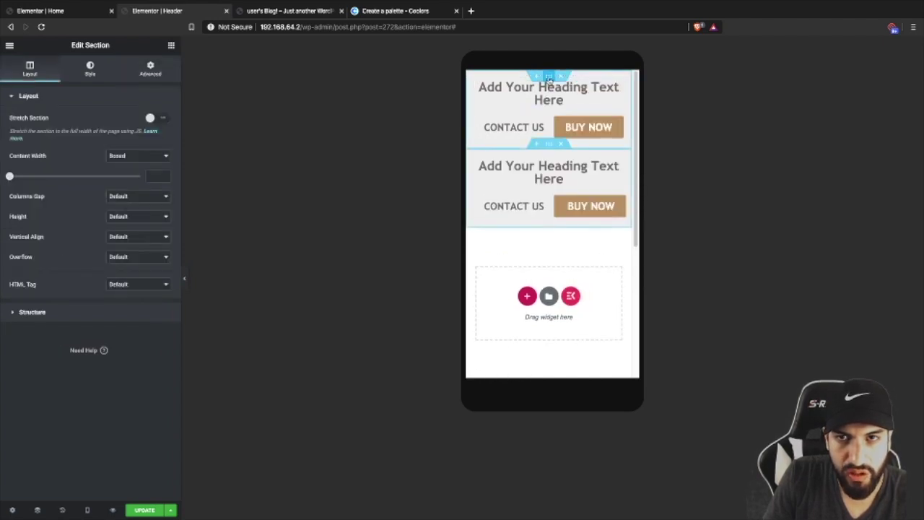
click(156, 300)
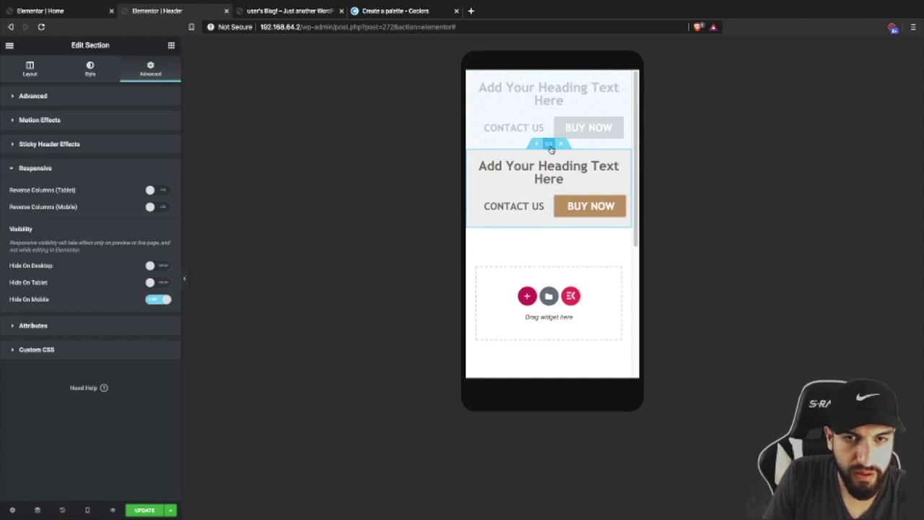
click(550, 146)
click(153, 78)
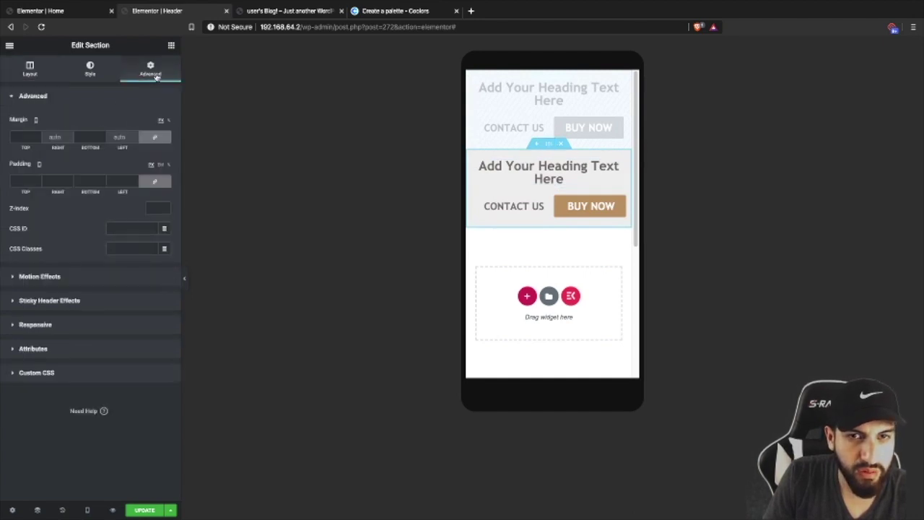
click(106, 321)
click(156, 265)
click(156, 282)
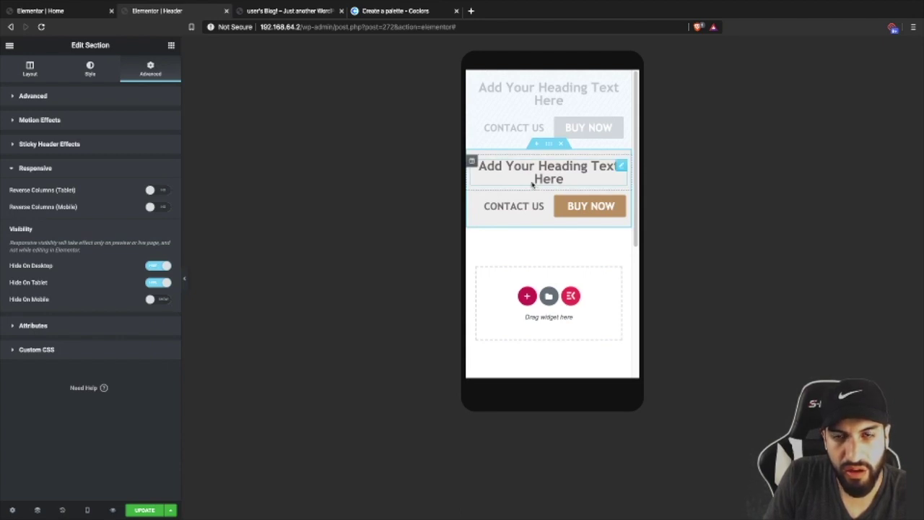
- Make the original header visible on mobile again and select its CONTACT US column
click(553, 81)
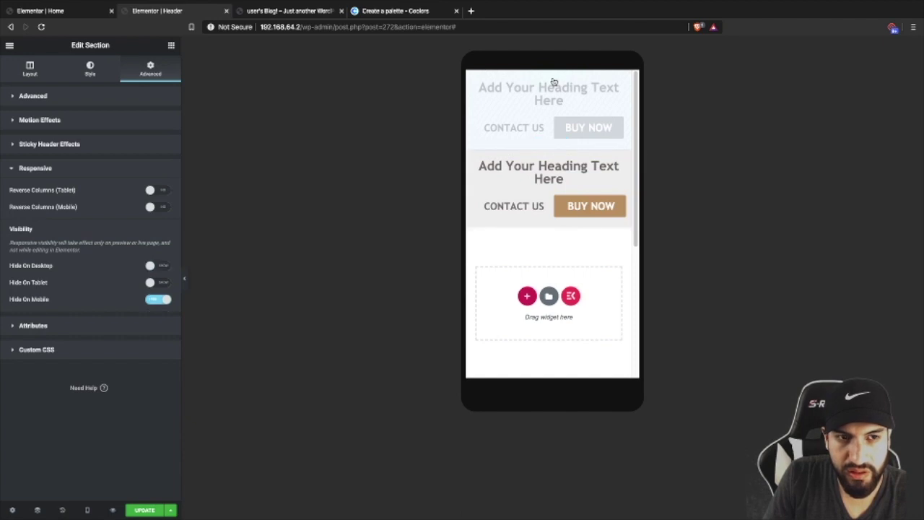
click(160, 302)
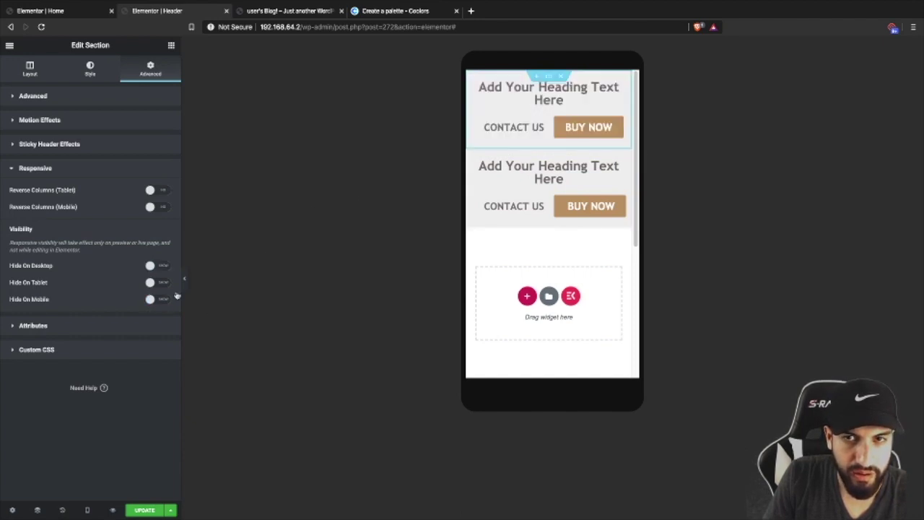
click(472, 117)
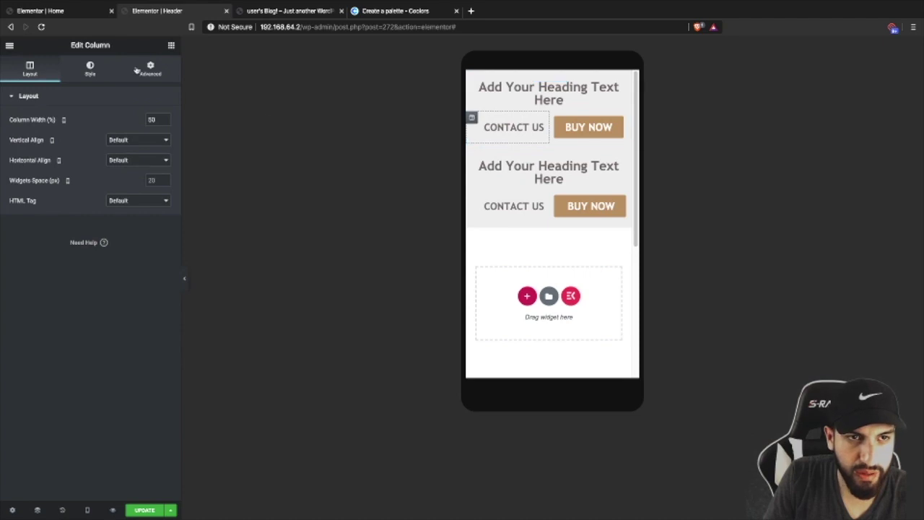
- Hide the top header's CONTACT US and BUY NOW columns on mobile
click(148, 69)
click(133, 296)
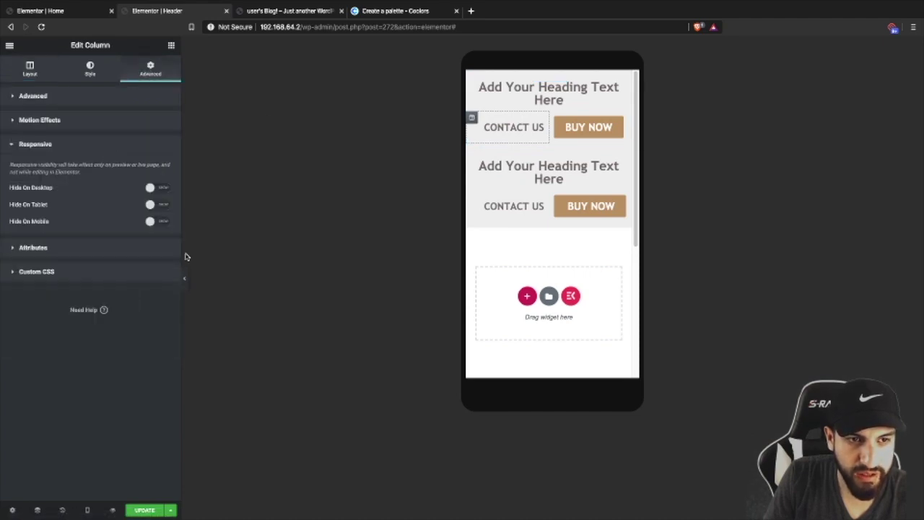
click(156, 223)
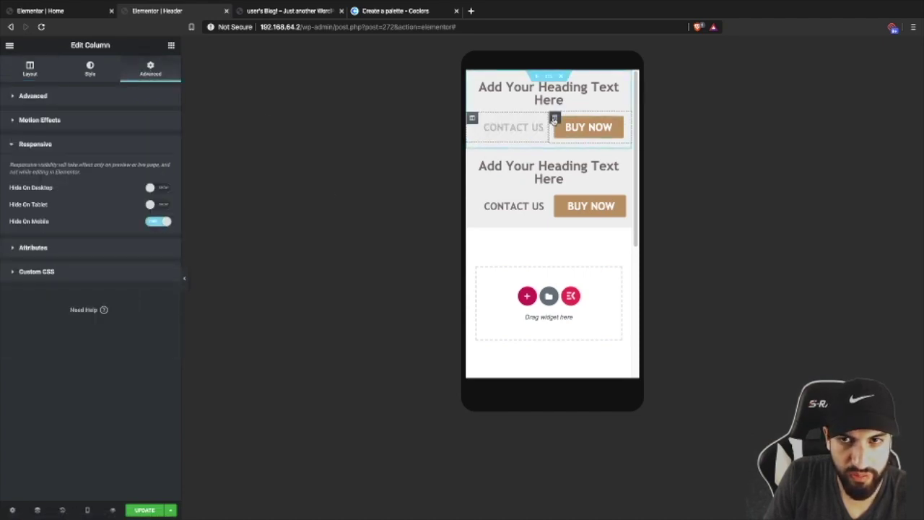
click(554, 117)
click(151, 70)
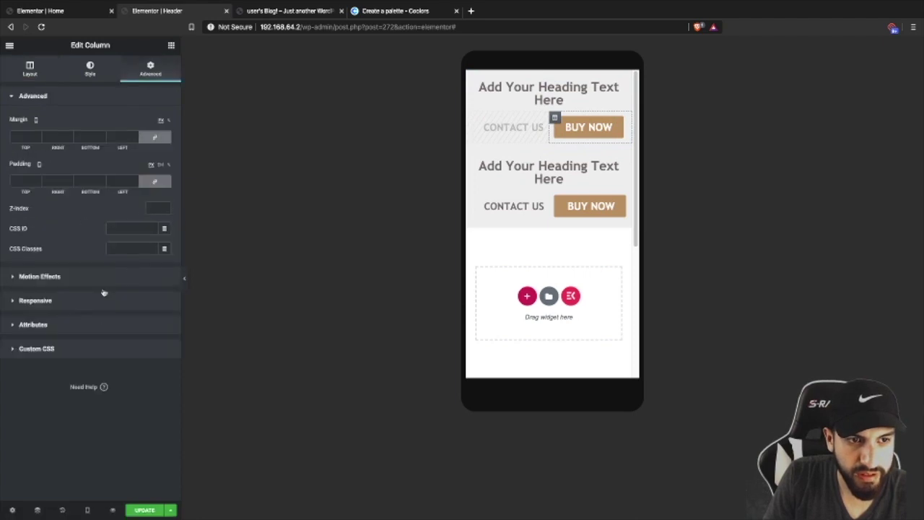
click(94, 322)
click(99, 148)
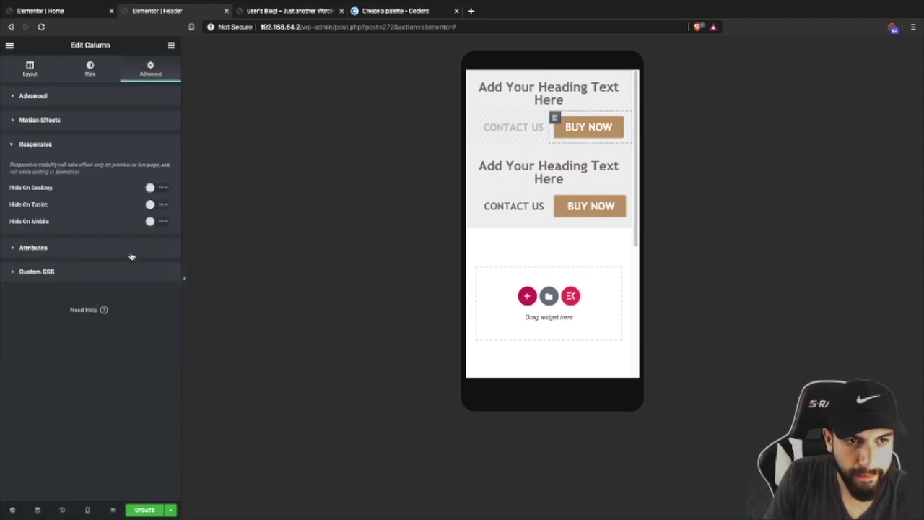
click(149, 221)
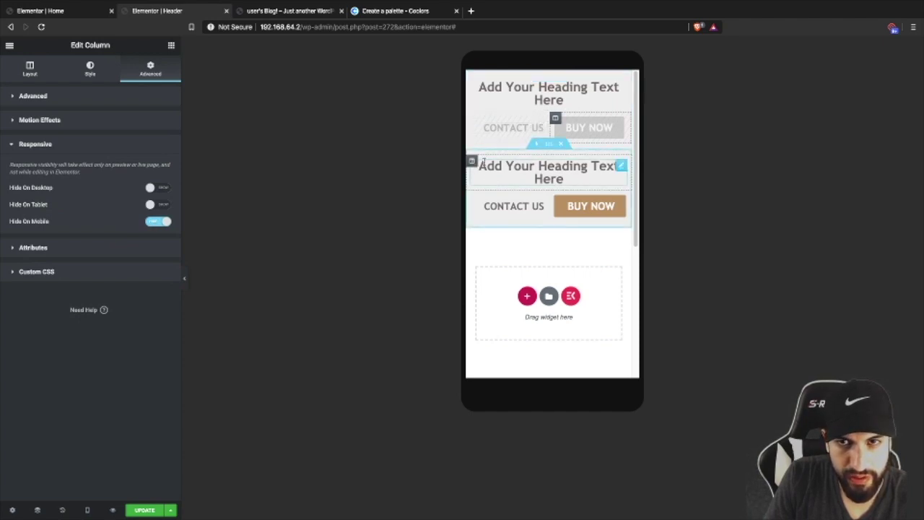
- Delete the heading and empty column from the duplicate header, then select the mobile-only section
right_click(535, 172)
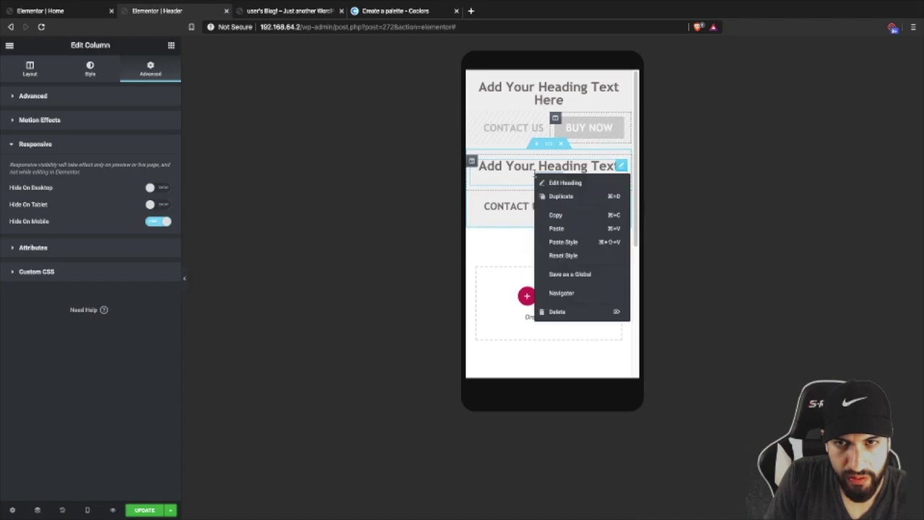
click(554, 311)
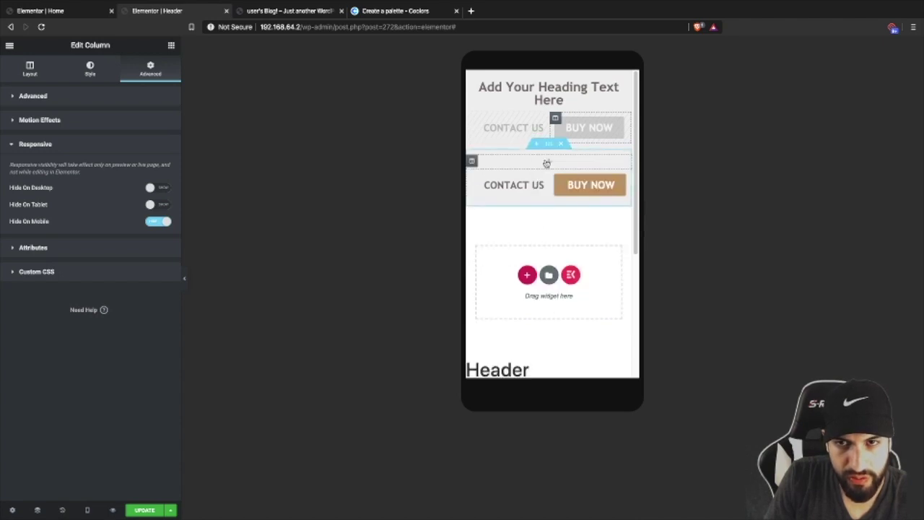
right_click(473, 161)
click(505, 299)
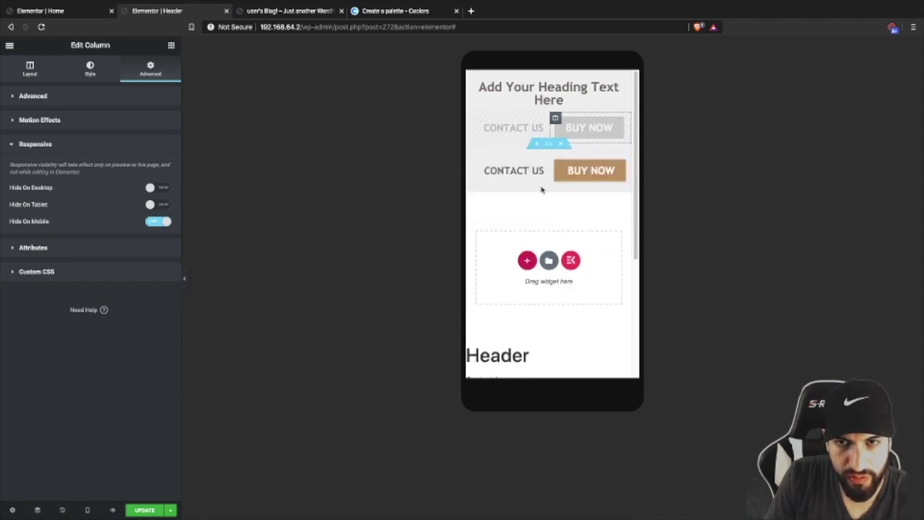
click(548, 143)
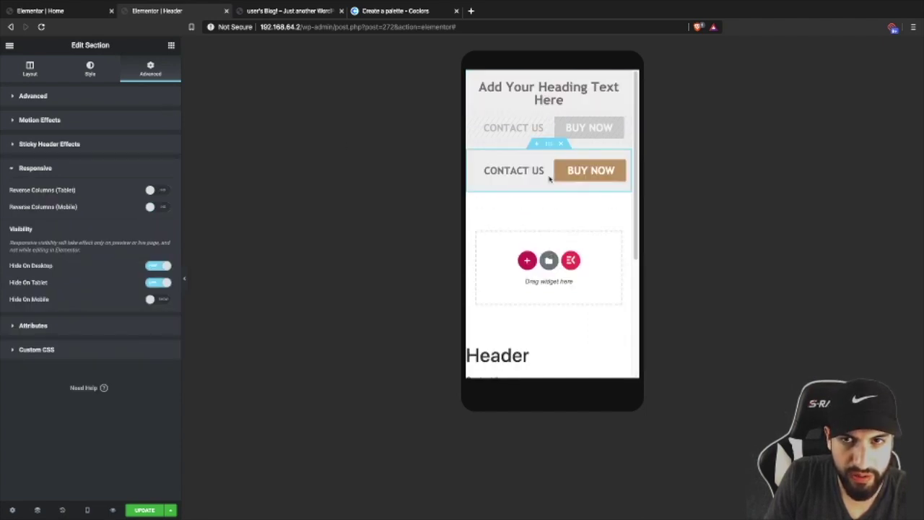
- Remove Mobile from the top header section's Sticky On devices
click(548, 74)
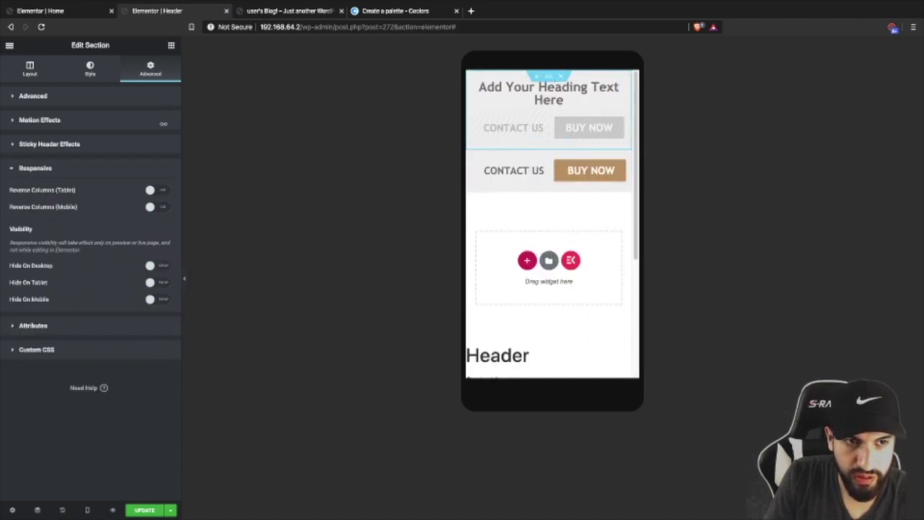
click(84, 121)
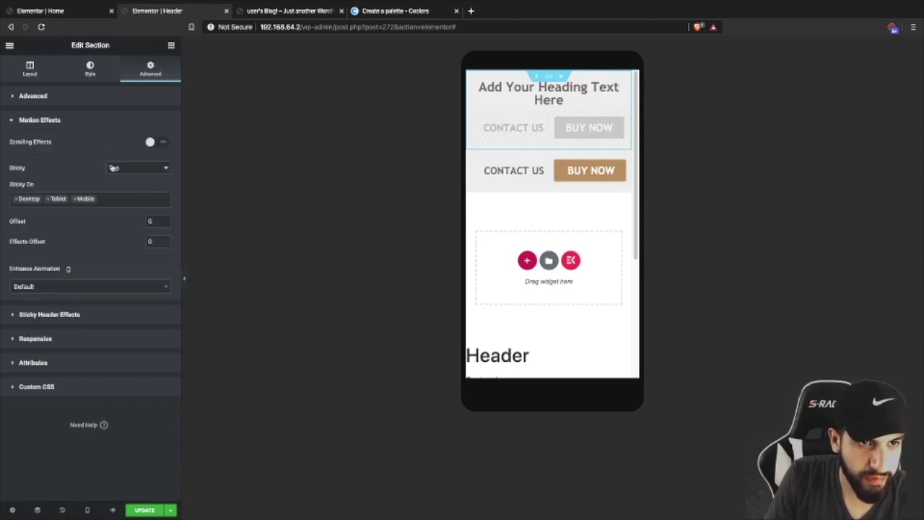
click(75, 200)
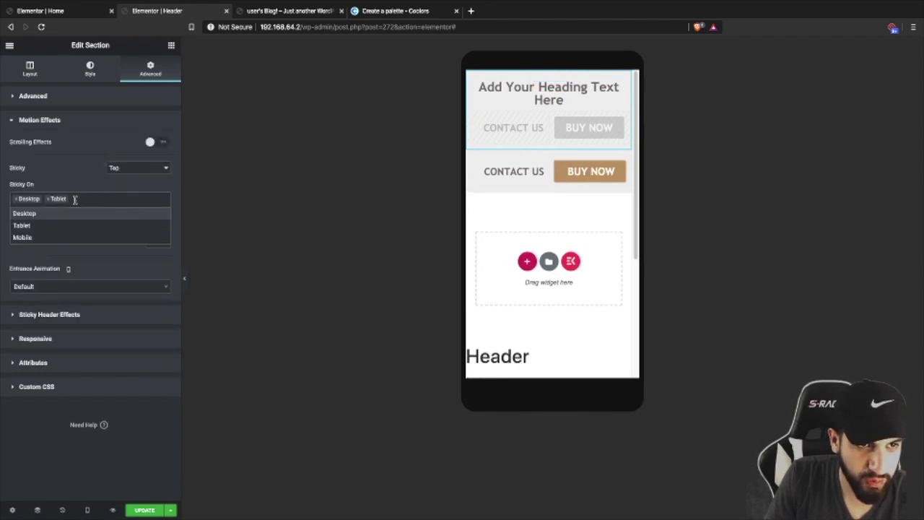
- Check the mobile Contact Us / Buy Now section's sticky settings and update the Header template
click(570, 181)
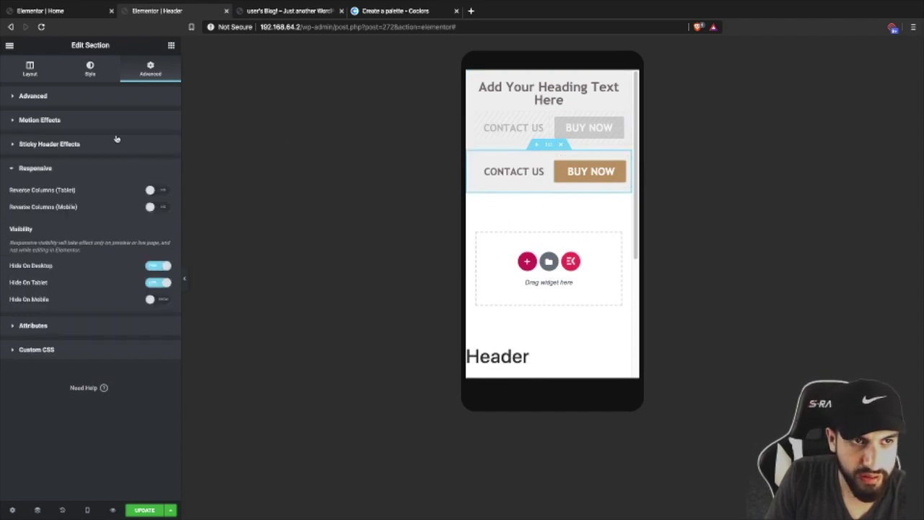
click(96, 120)
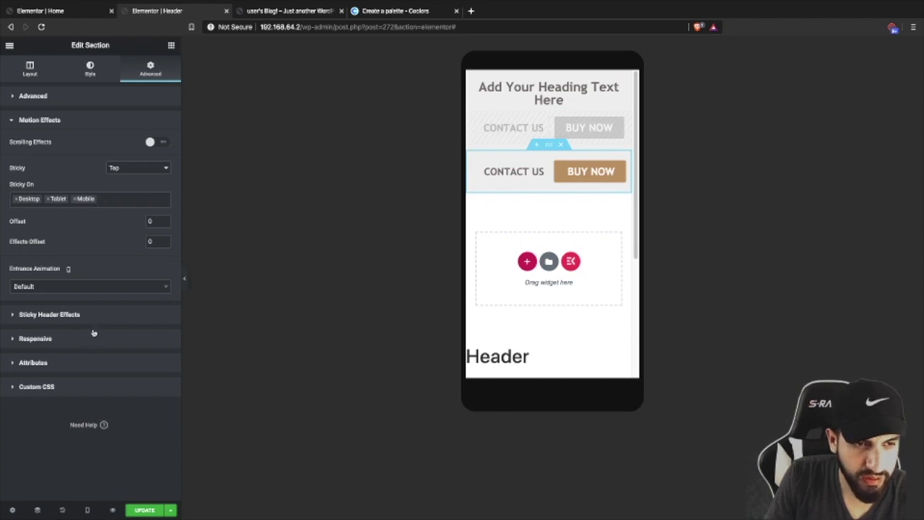
click(72, 315)
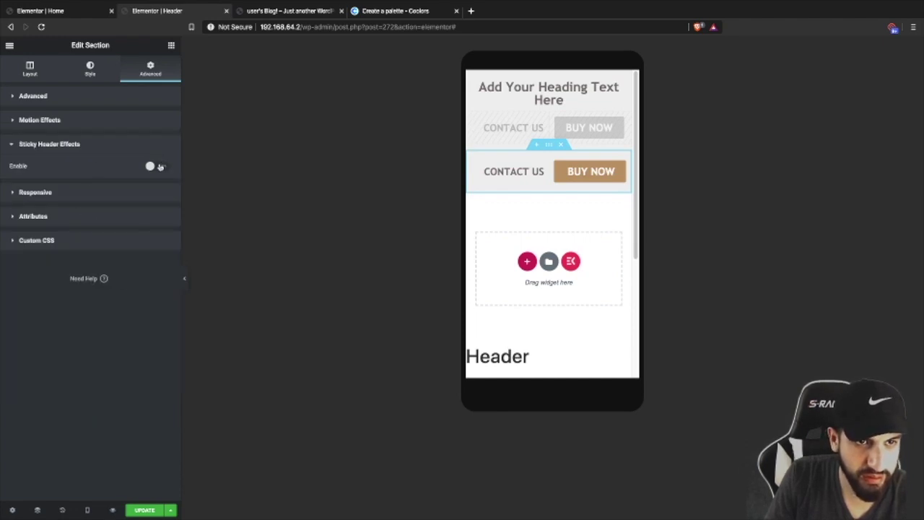
click(158, 167)
click(152, 169)
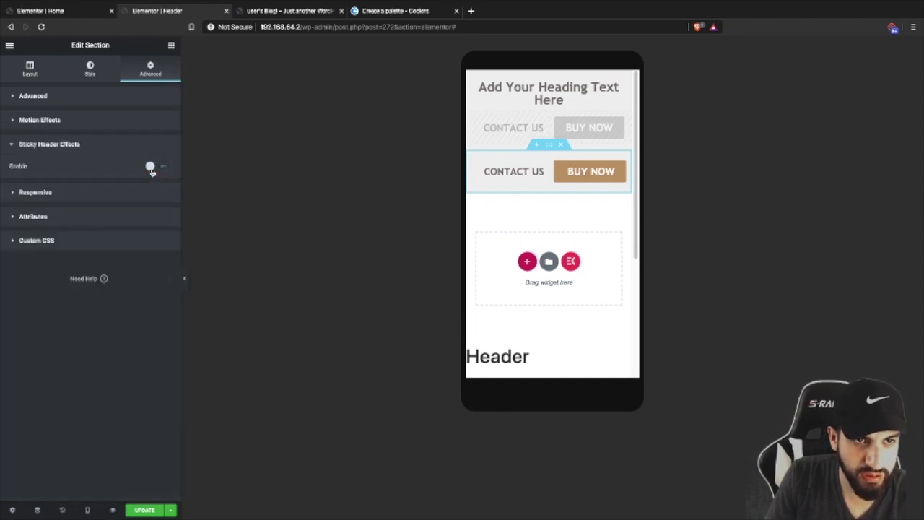
click(145, 511)
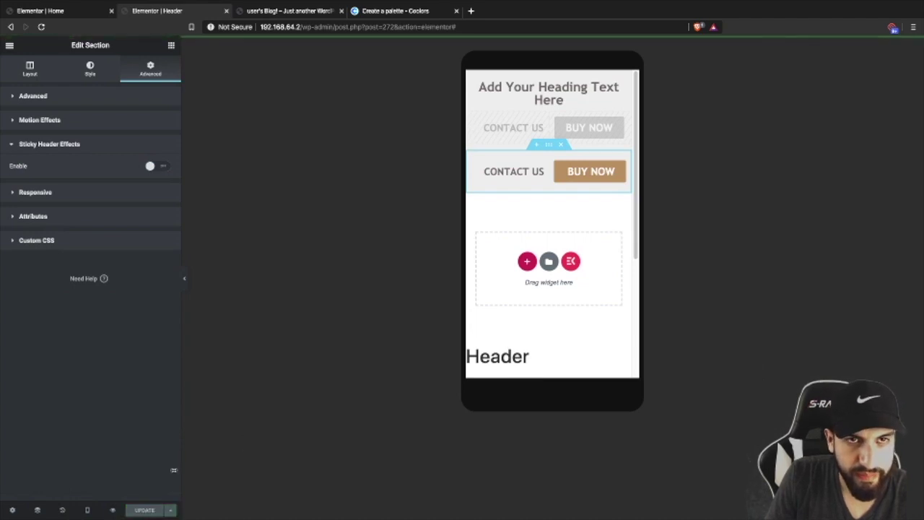
scroll(541, 244, down, 3)
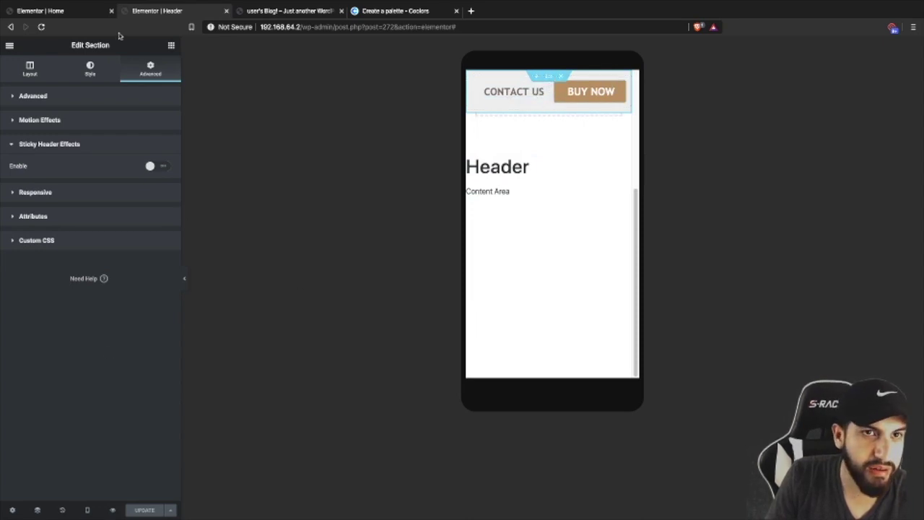
- Open a live preview of the Home page and open the browser's developer tools on it
click(70, 16)
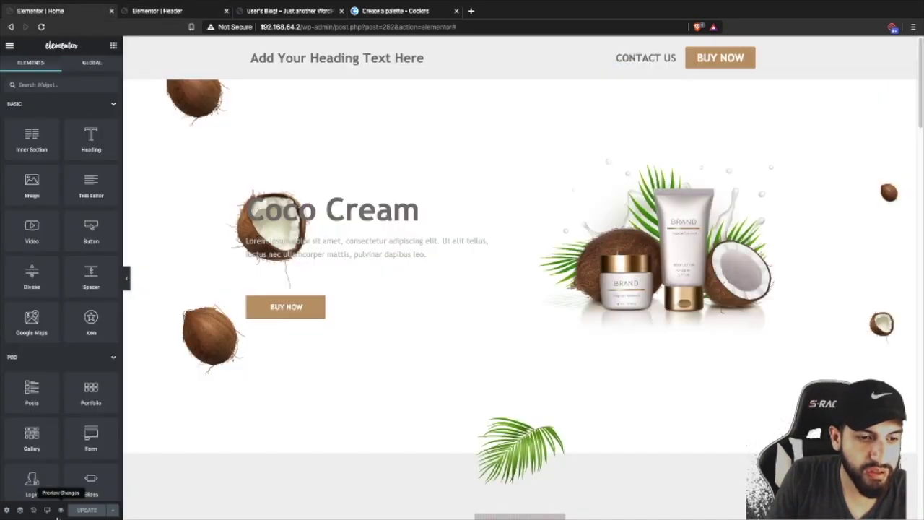
click(115, 508)
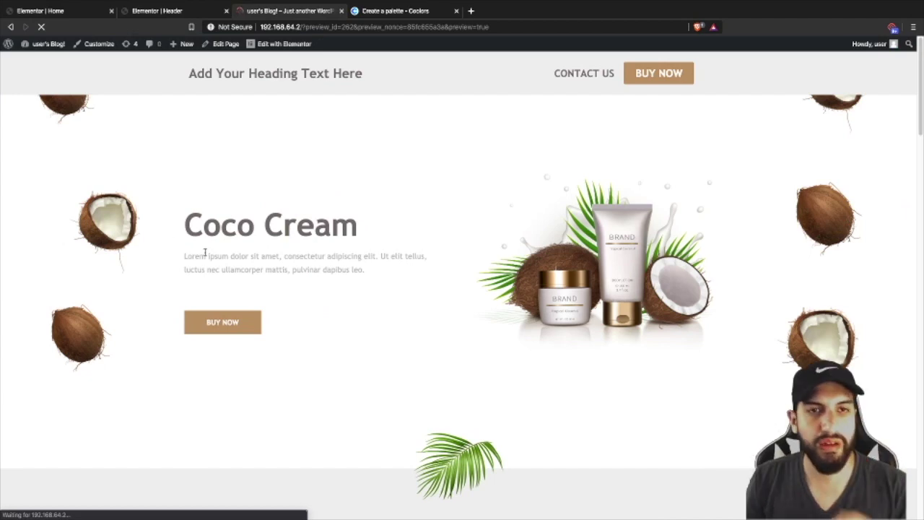
right_click(521, 224)
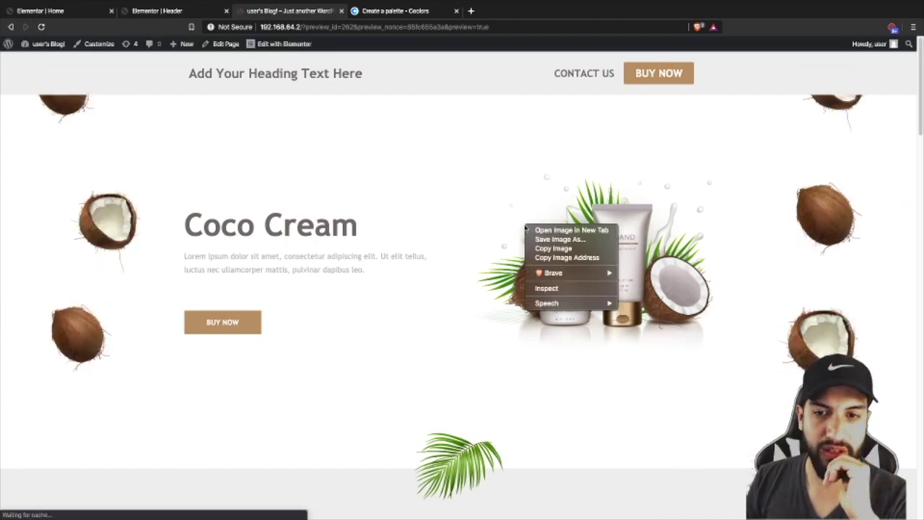
click(549, 288)
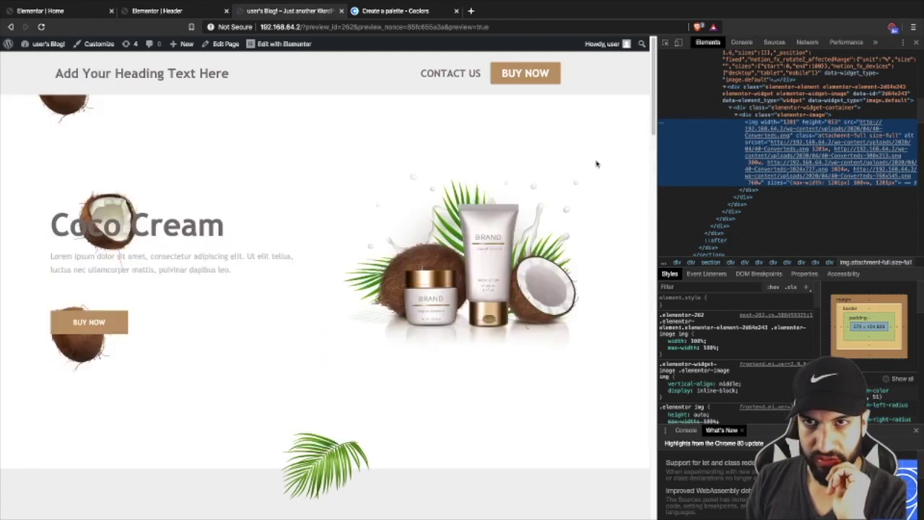
- Close and reopen the developer tools on the Home page preview
scroll(431, 68, down, 2)
scroll(432, 68, up, 2)
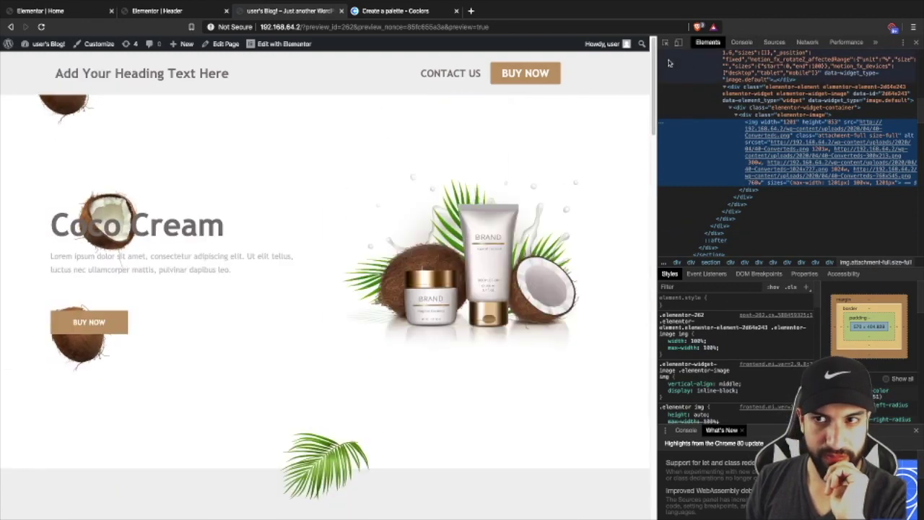
click(916, 42)
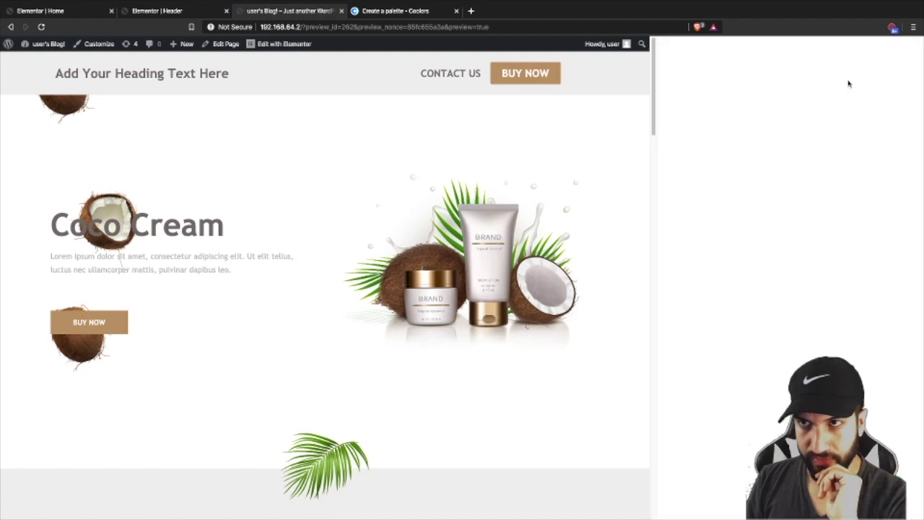
right_click(475, 137)
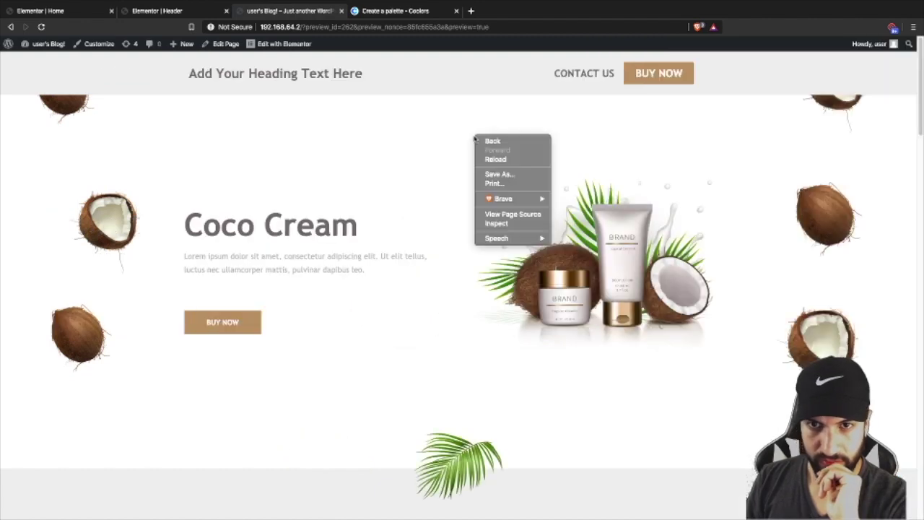
click(497, 223)
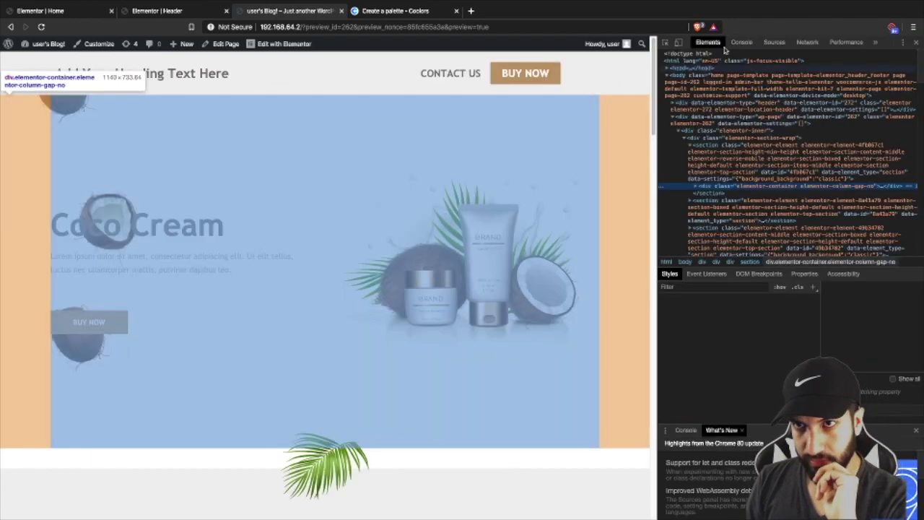
- Preview the Home page at mobile width and scroll through it to check the mobile header
click(677, 44)
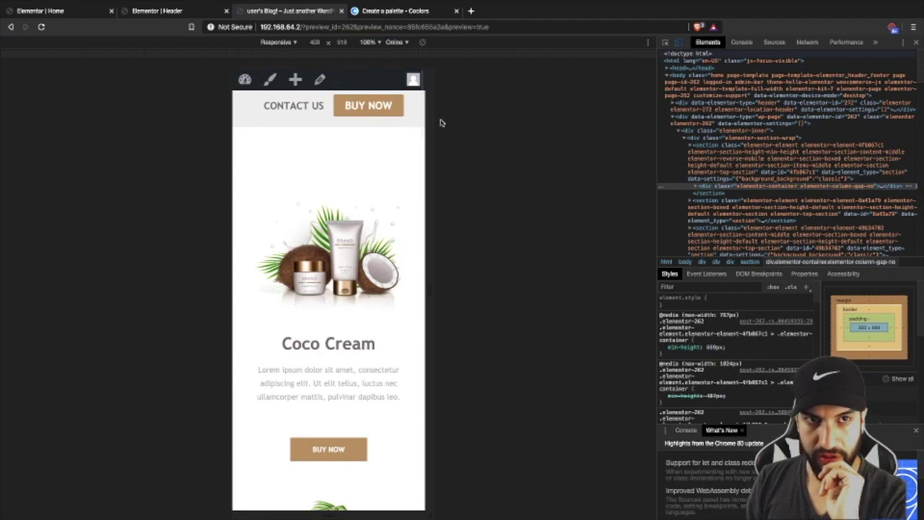
scroll(359, 167, down, 4)
scroll(359, 167, down, 10)
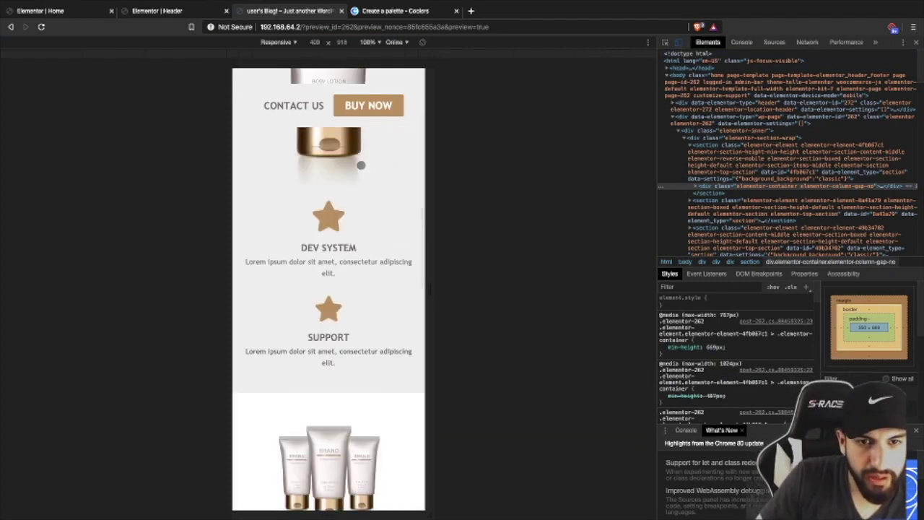
scroll(359, 165, up, 10)
scroll(358, 164, down, 10)
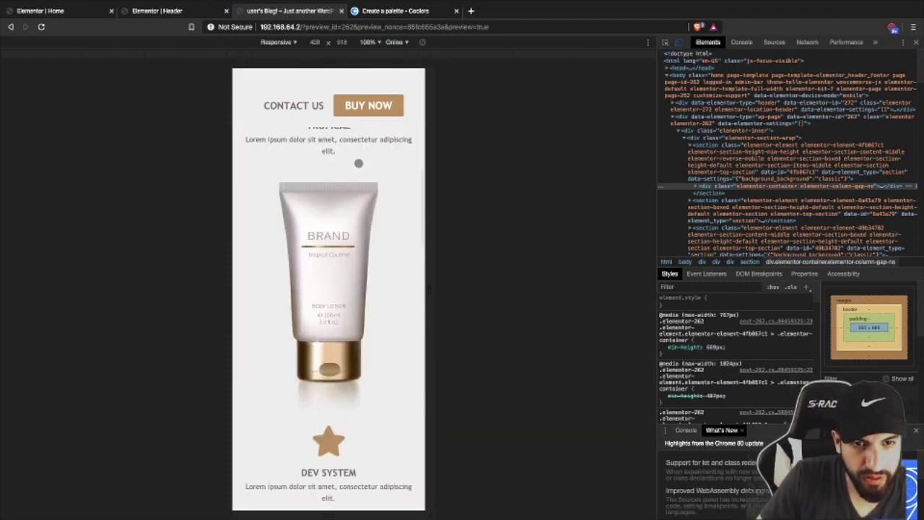
scroll(358, 164, down, 12)
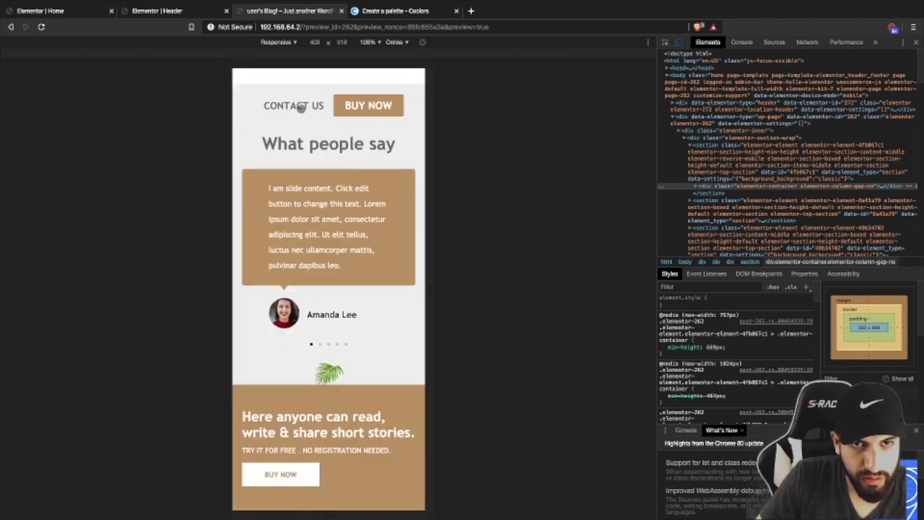
scroll(361, 119, up, 10)
scroll(359, 131, up, 8)
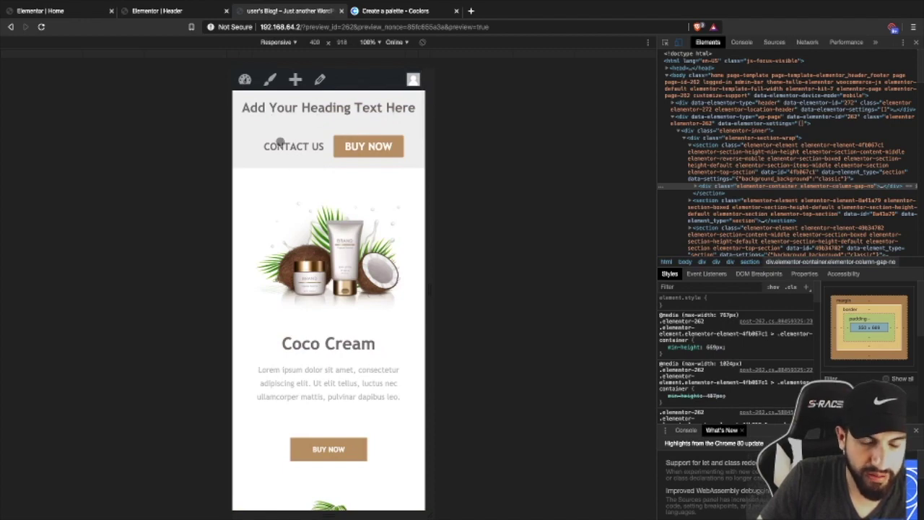
scroll(279, 138, down, 5)
scroll(279, 138, up, 4)
scroll(295, 128, up, 1)
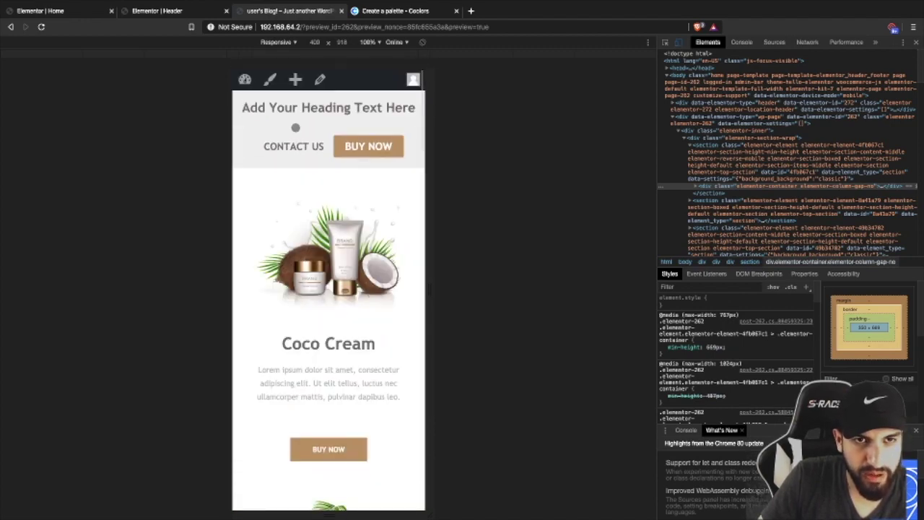
scroll(267, 95, down, 3)
scroll(337, 189, up, 3)
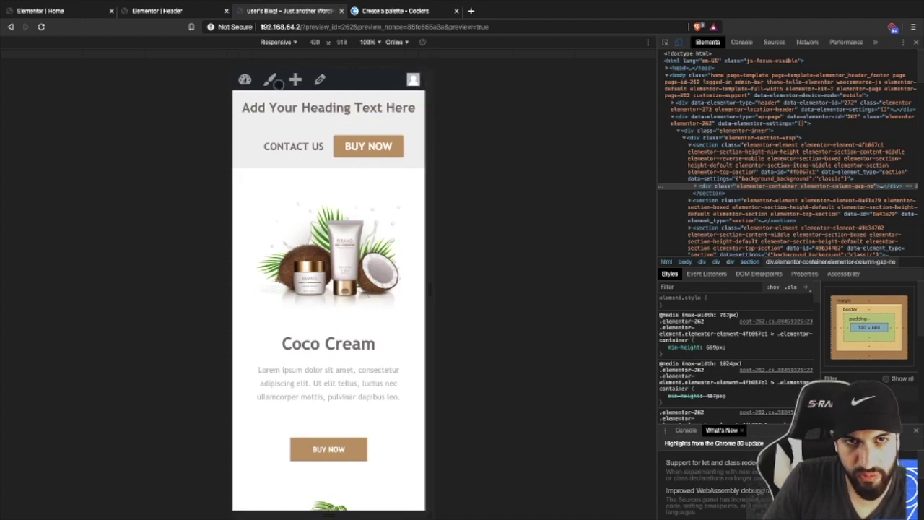
scroll(375, 190, down, 2)
scroll(375, 190, down, 15)
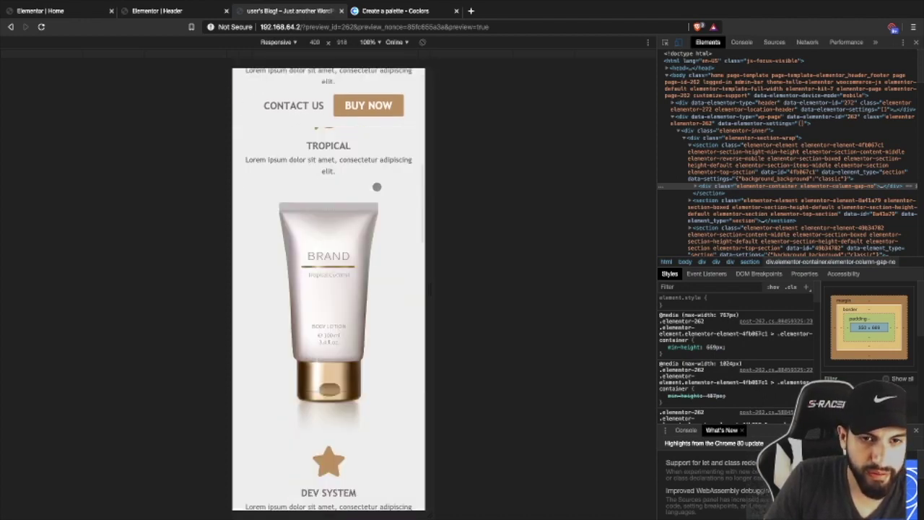
scroll(375, 184, up, 10)
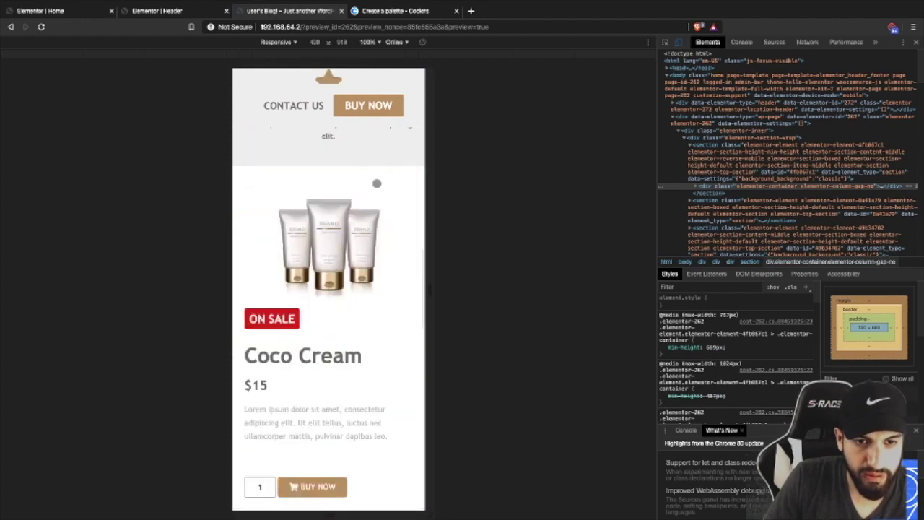
scroll(370, 166, down, 2)
scroll(365, 115, up, 3)
scroll(365, 116, down, 1)
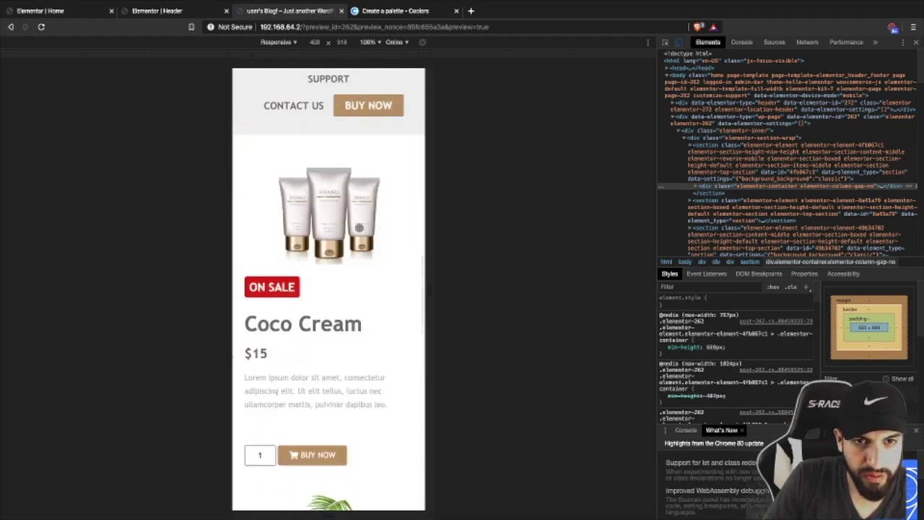
- Close developer tools, scroll the desktop preview to check the header, and return to the Home editor
click(915, 42)
scroll(787, 165, down, 4)
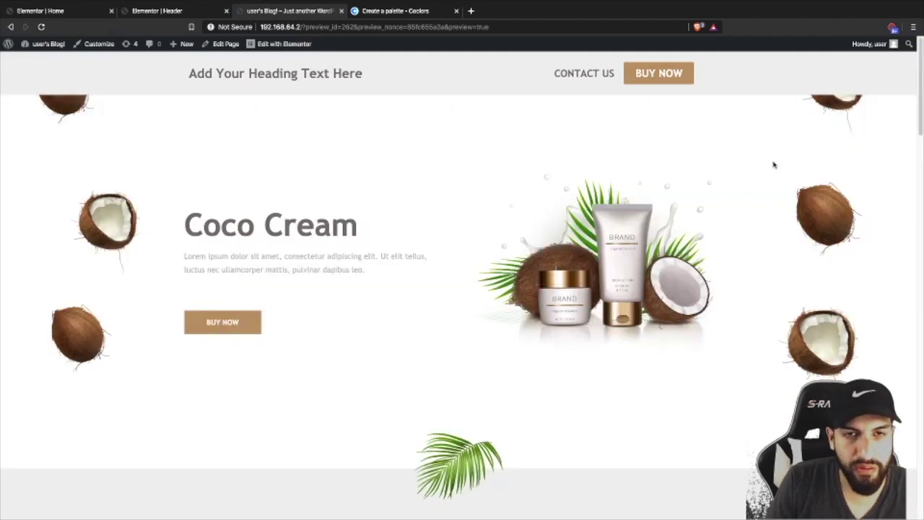
scroll(686, 138, down, 8)
scroll(632, 149, up, 8)
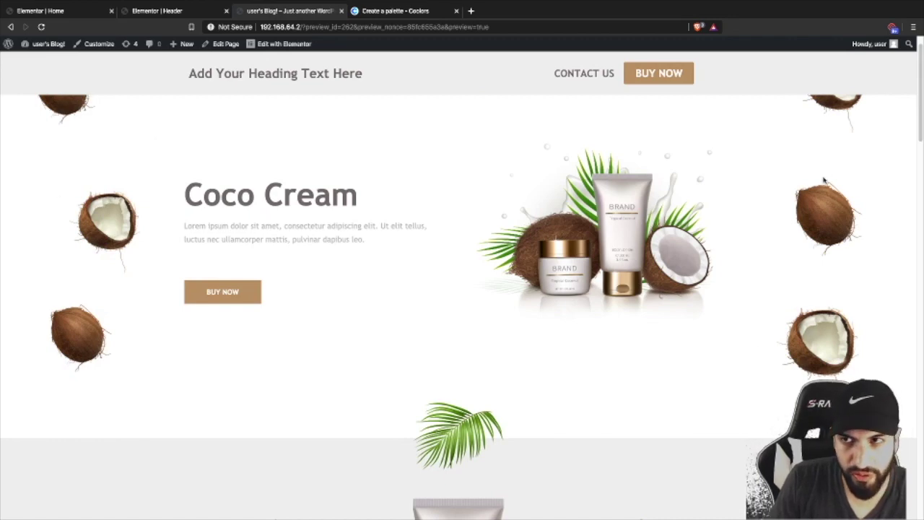
scroll(417, 201, down, 5)
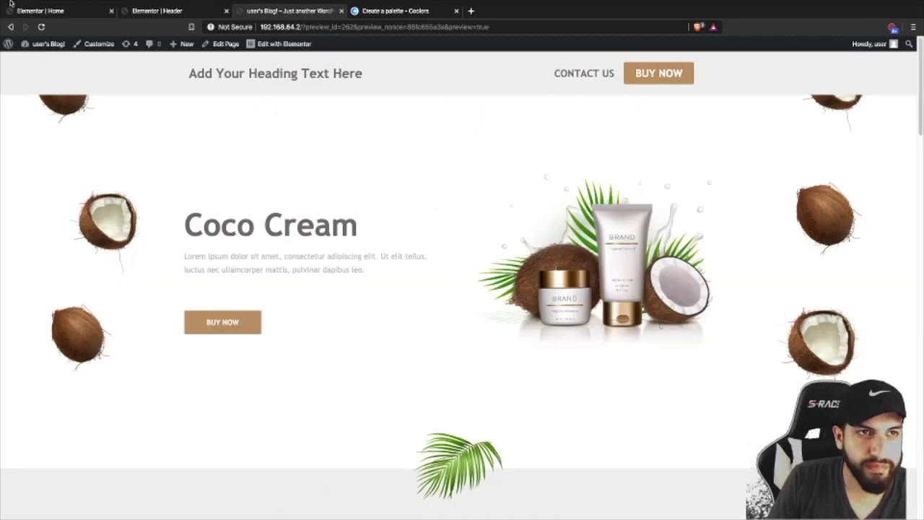
click(43, 11)
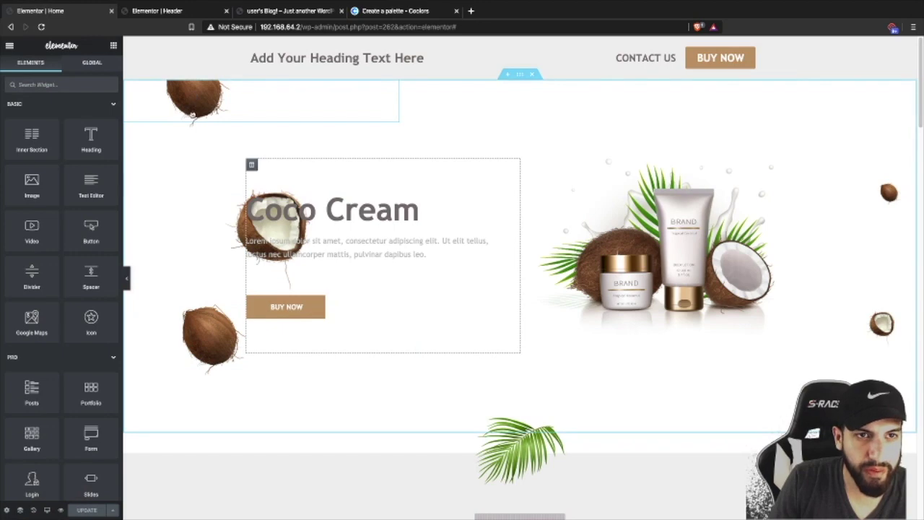
- Select the top-left coconut image and switch the page layout to Elementor Canvas
click(192, 114)
scroll(885, 158, down, 3)
scroll(885, 158, up, 3)
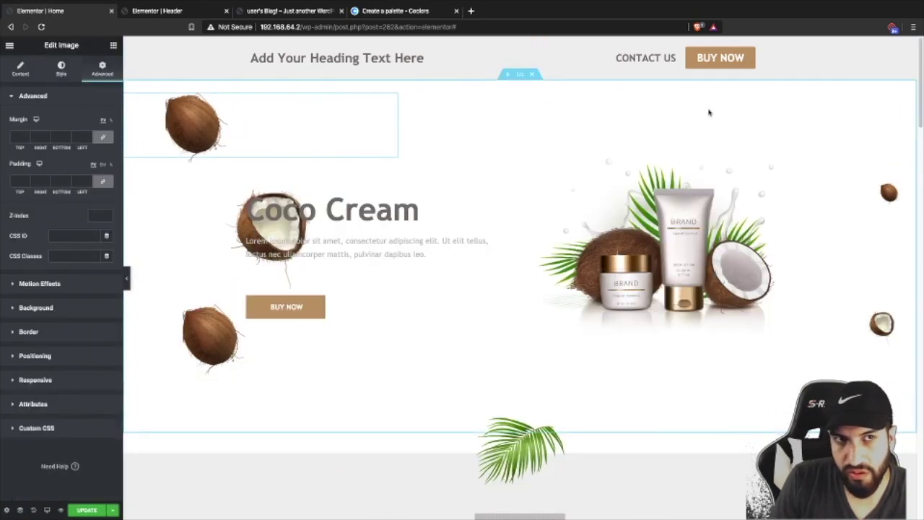
scroll(738, 108, down, 15)
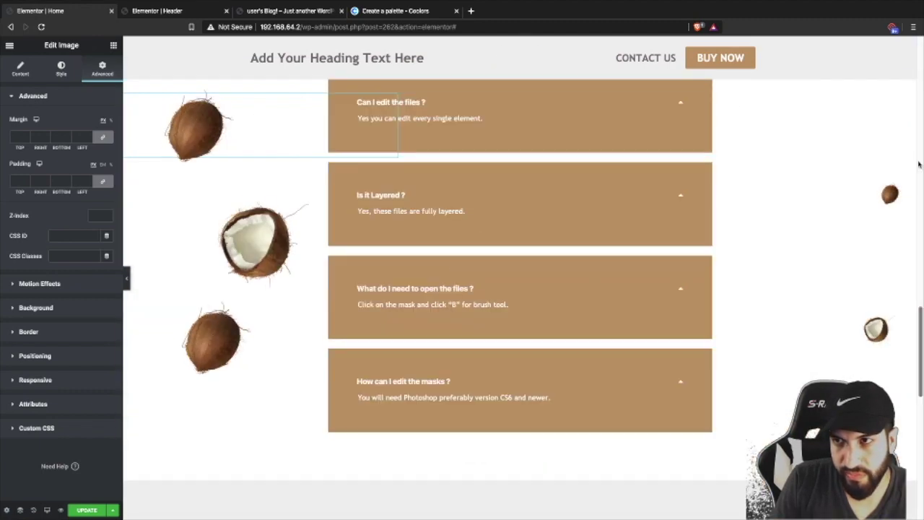
scroll(919, 162, up, 5)
scroll(918, 163, up, 5)
click(7, 510)
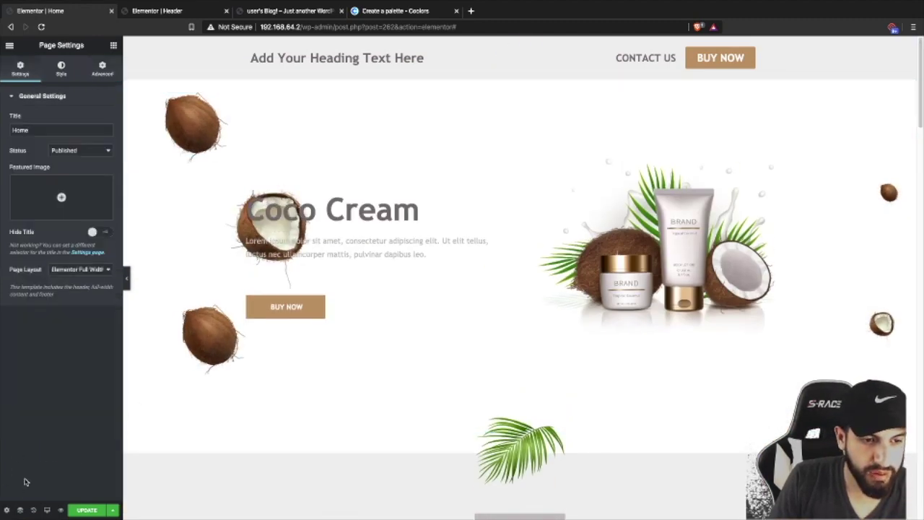
click(57, 275)
click(72, 261)
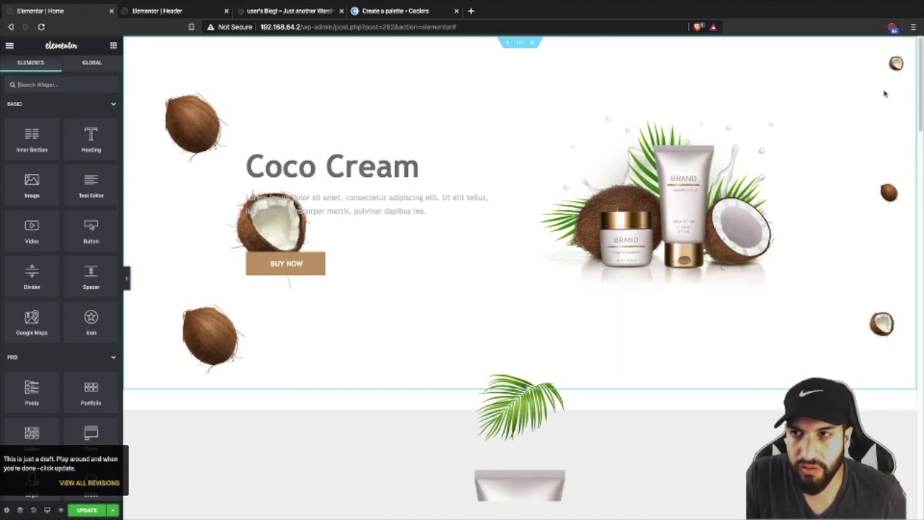
- Move the top-right and top-left coconut images lower, restore Elementor Full Width layout, and update
drag(892, 119, 892, 131)
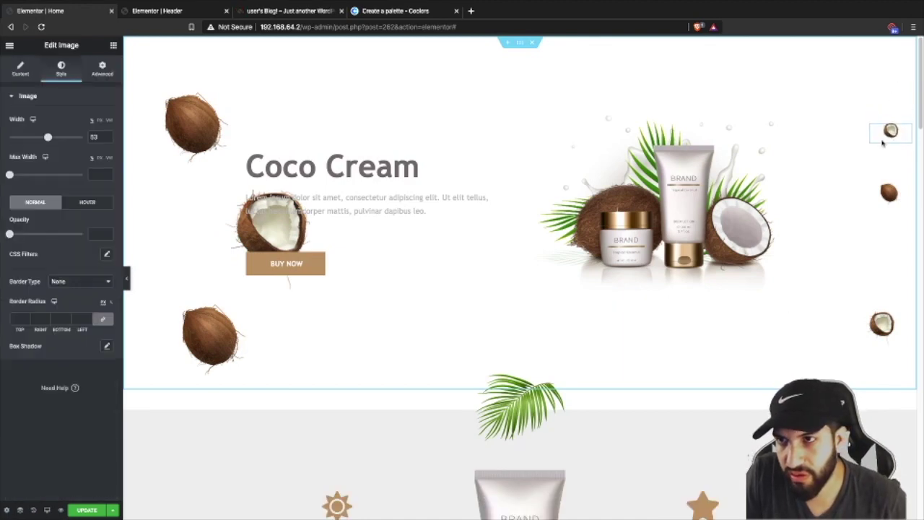
click(201, 134)
drag(187, 117, 185, 138)
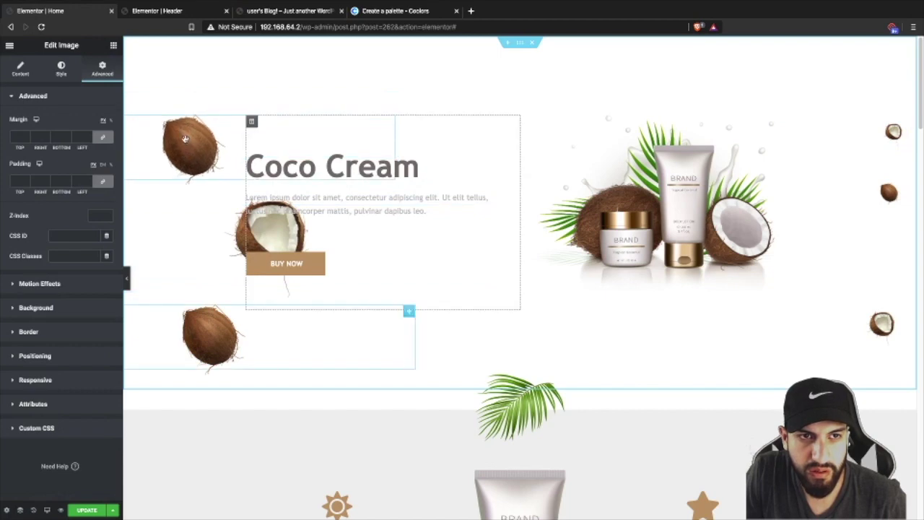
click(7, 510)
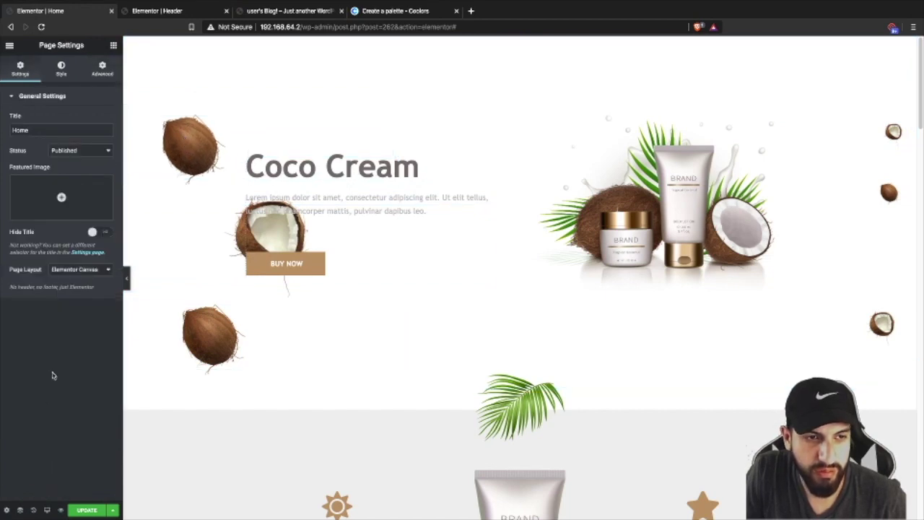
click(79, 271)
click(80, 277)
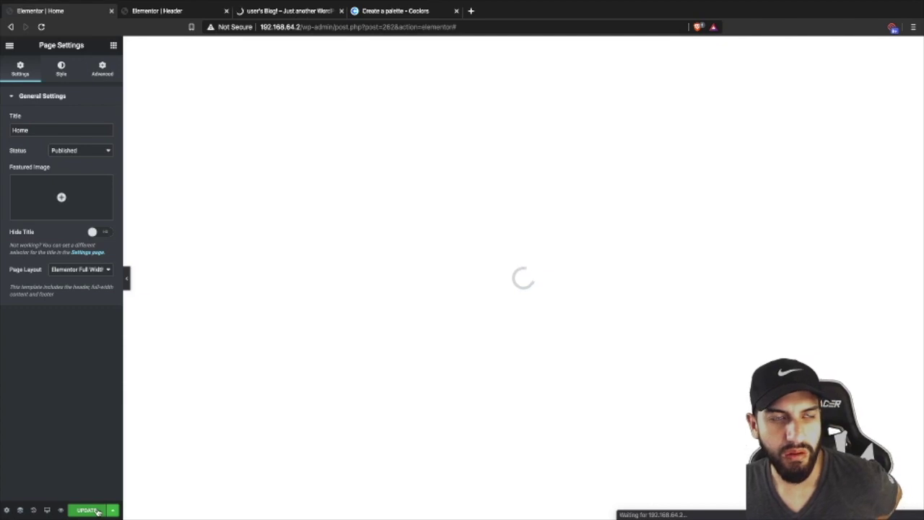
click(88, 511)
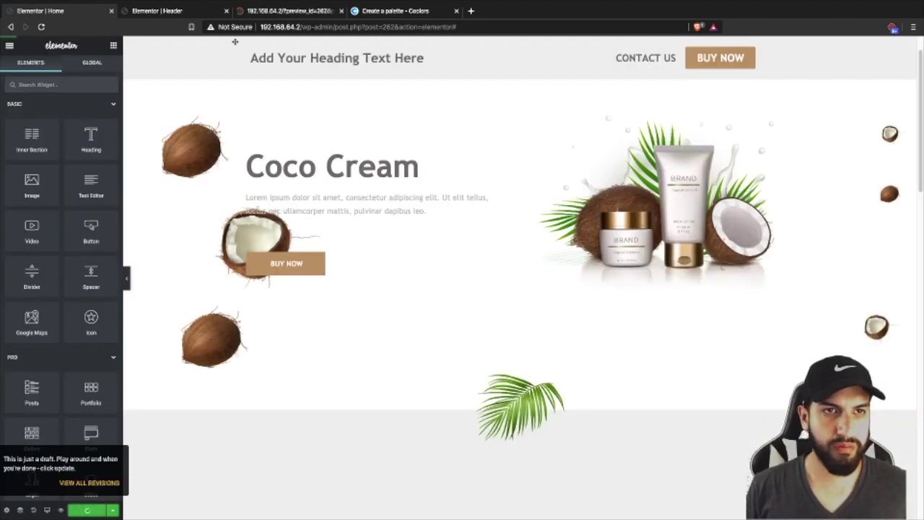
click(146, 11)
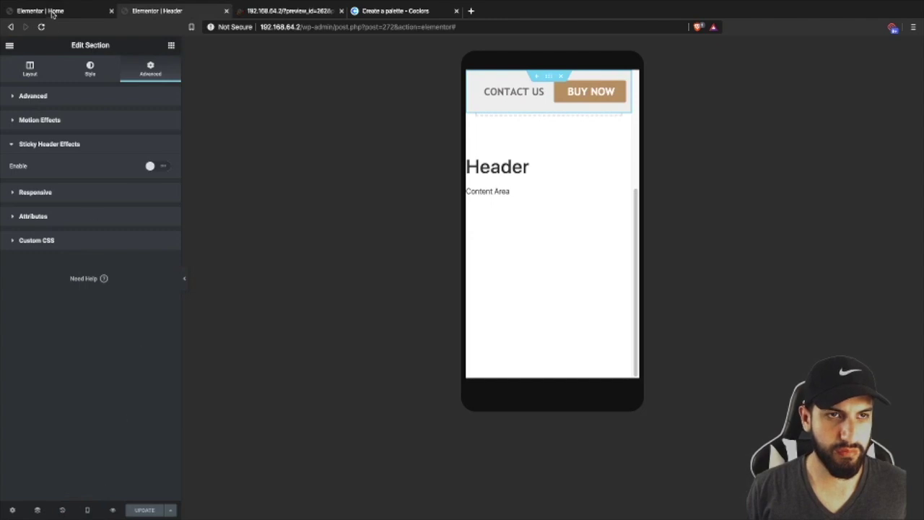
click(52, 12)
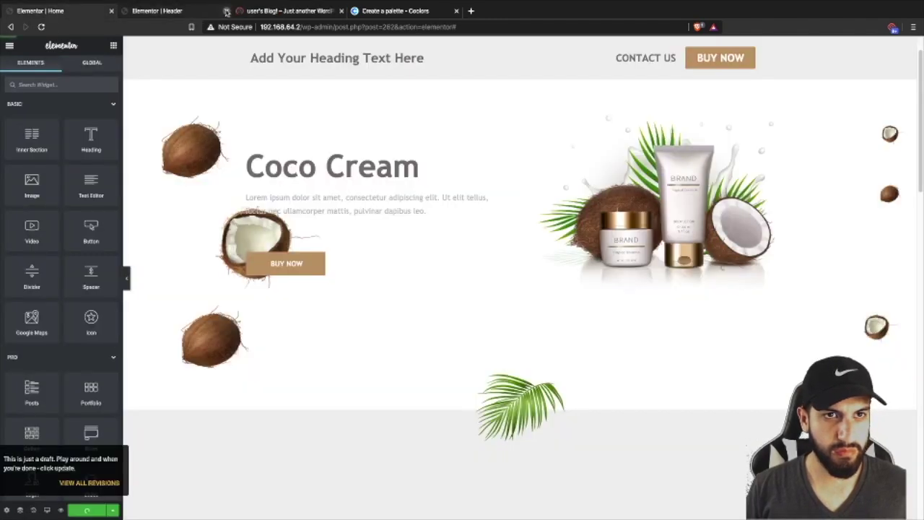
- Close the header editor and scroll through the Home page preview
click(226, 11)
click(195, 11)
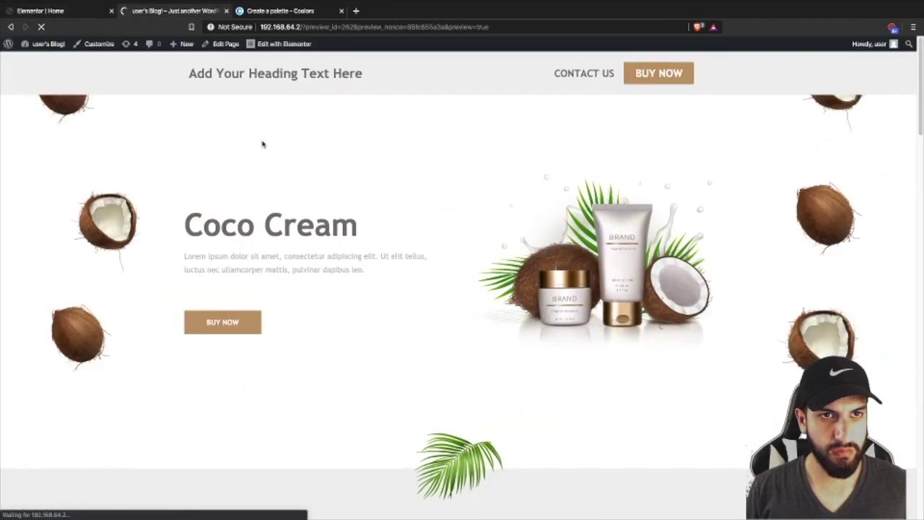
drag(301, 27, 670, 31)
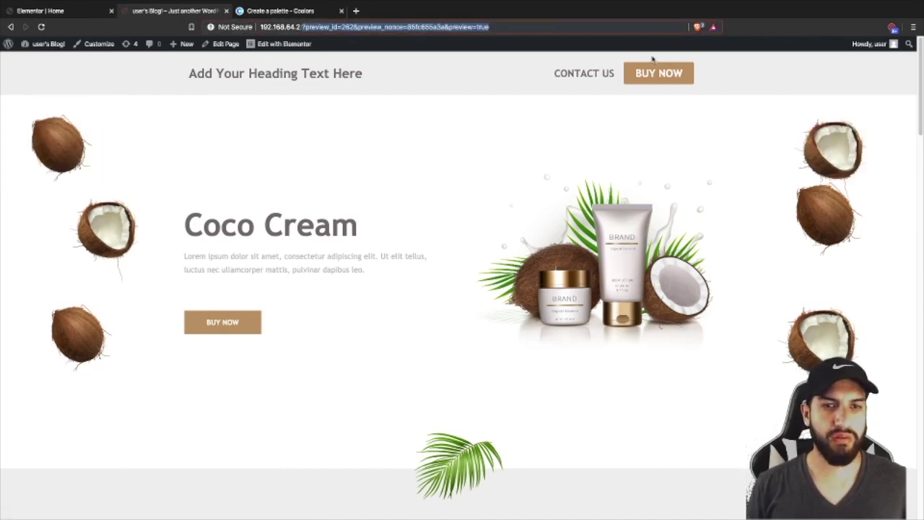
scroll(632, 185, down, 15)
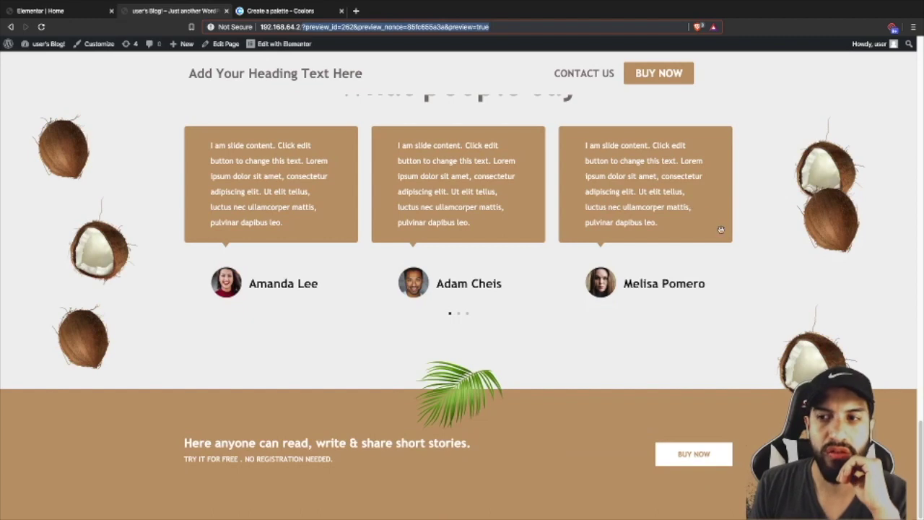
scroll(721, 229, up, 15)
scroll(837, 208, down, 3)
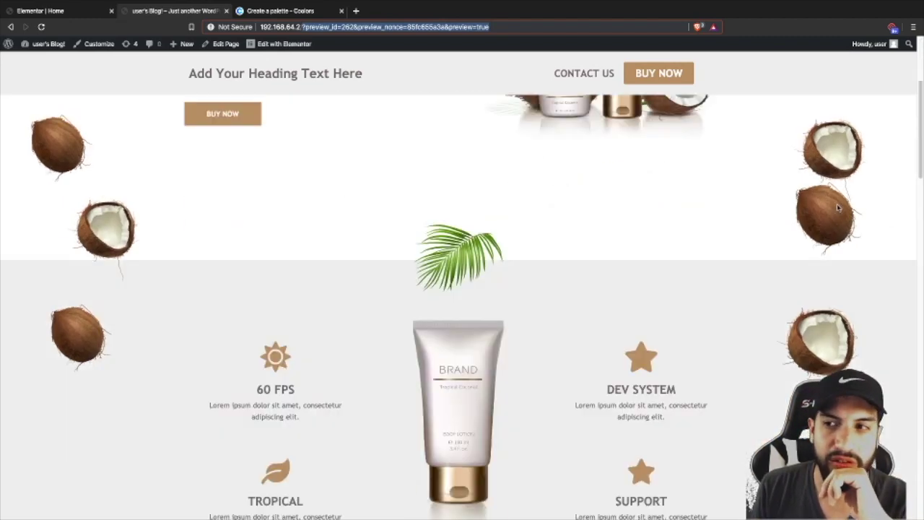
scroll(838, 208, down, 3)
- Save the Home page again and reload the preview to show the changes
click(72, 14)
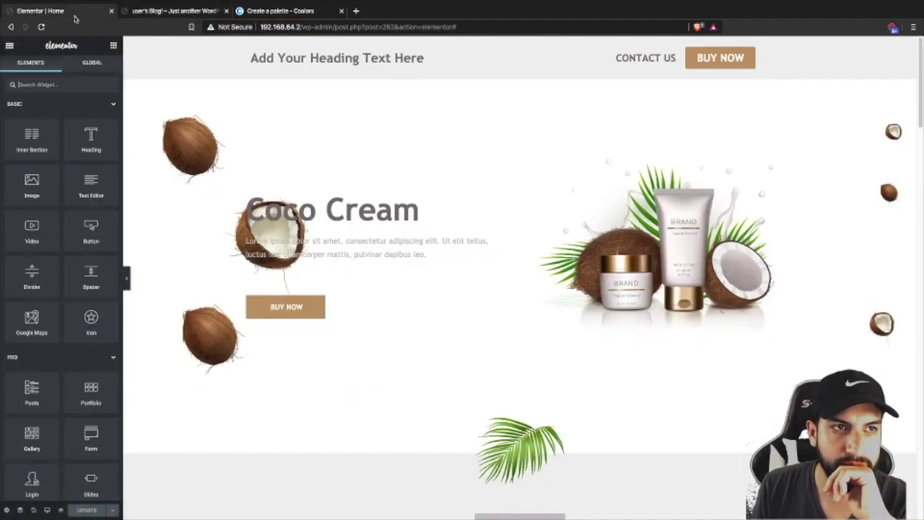
click(878, 210)
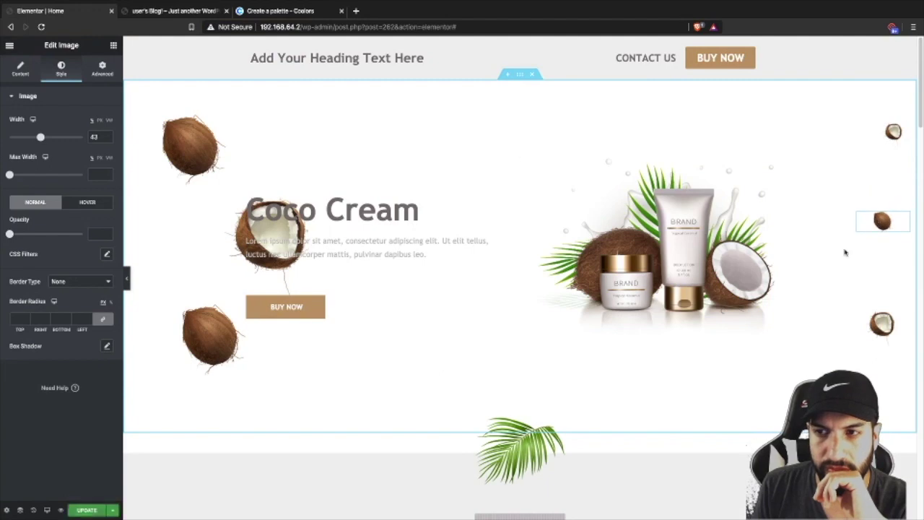
click(87, 509)
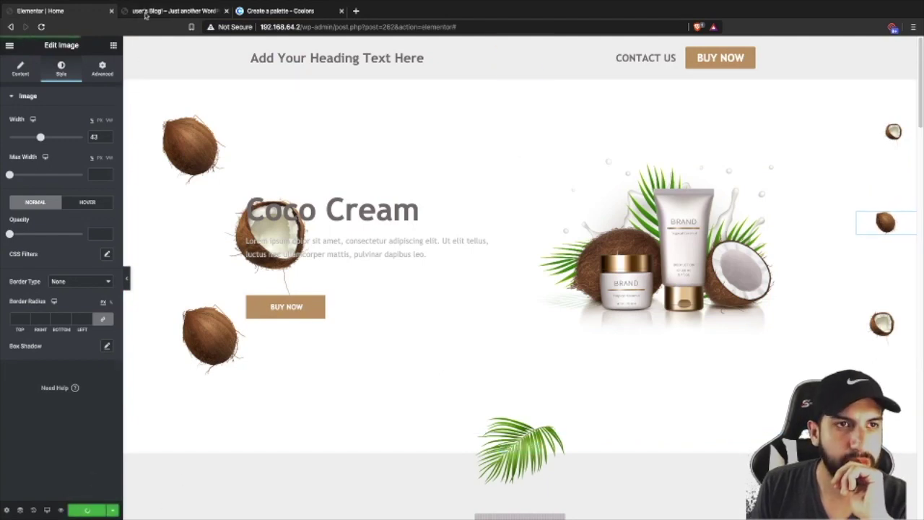
click(146, 14)
key(ctrl+r)
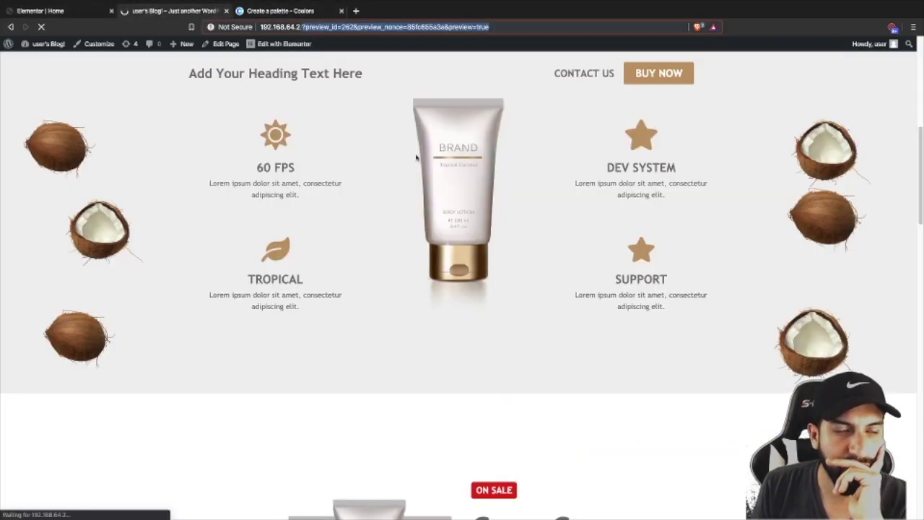
- Scroll to check the sticky header, then follow BUY NOW to the not-found /checkout page
scroll(572, 276, down, 14)
scroll(577, 278, down, 9)
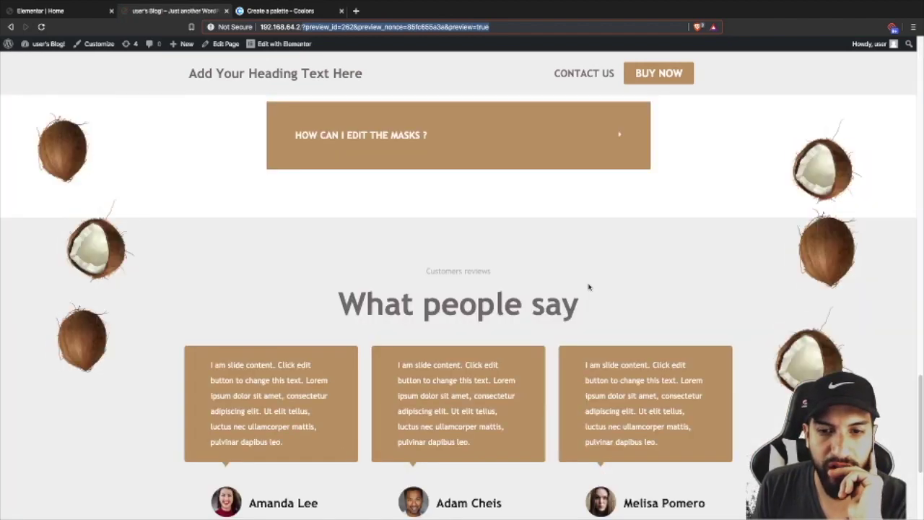
scroll(587, 289, up, 11)
scroll(547, 255, up, 1)
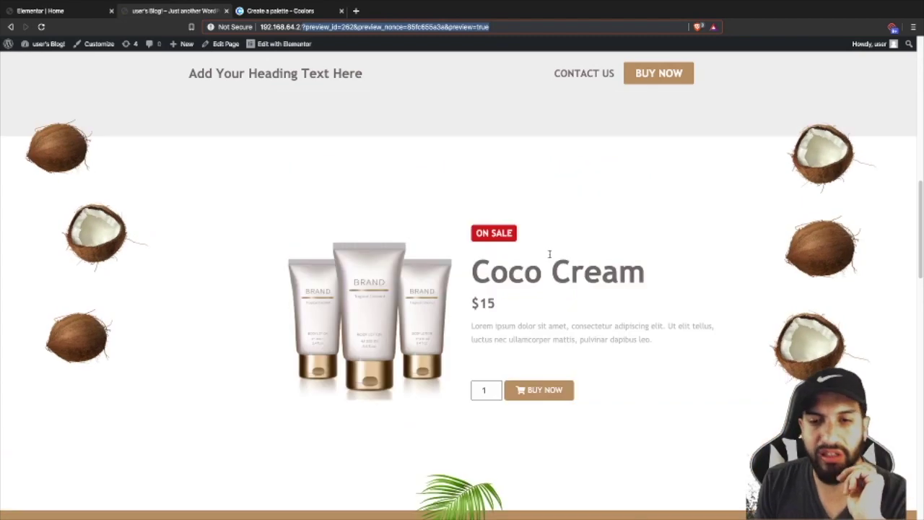
scroll(555, 274, down, 1)
click(531, 306)
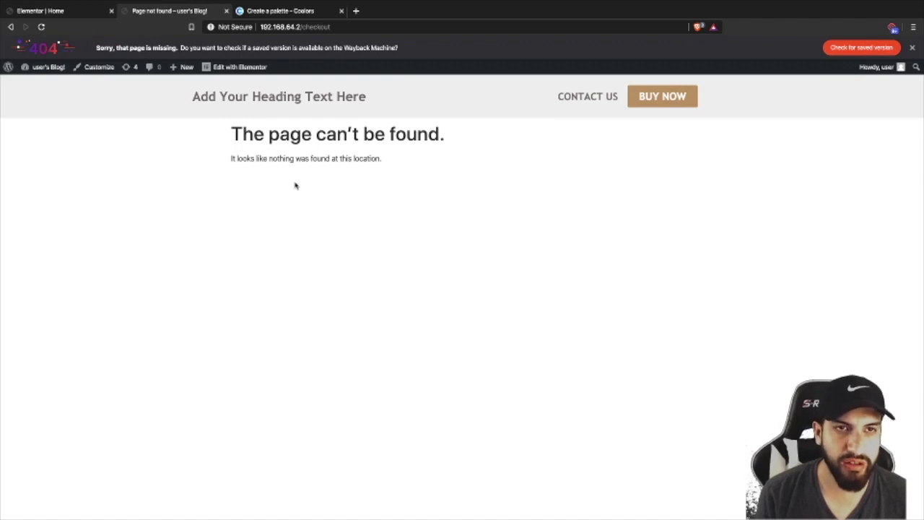
- From the Dashboard, go to CartFlows Flows, open the Flows Library, and import Evergreen Product 01
mouse_move(45, 67)
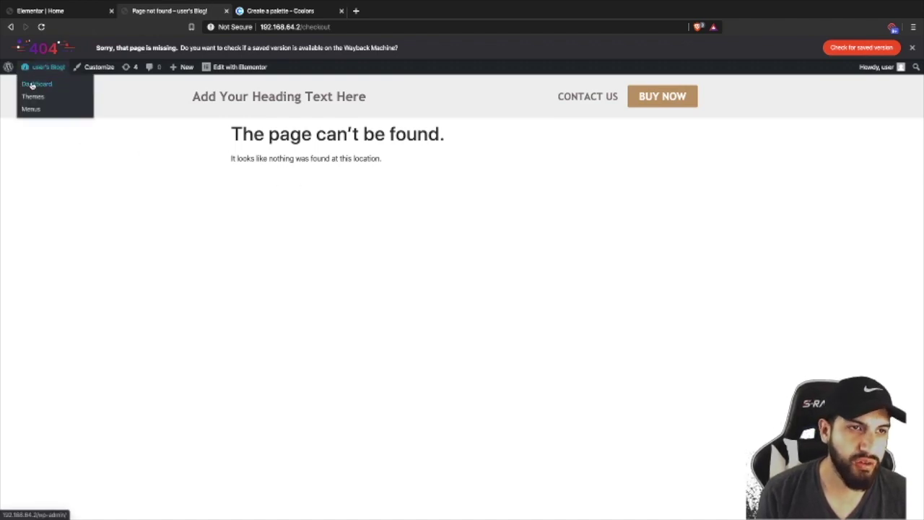
click(30, 83)
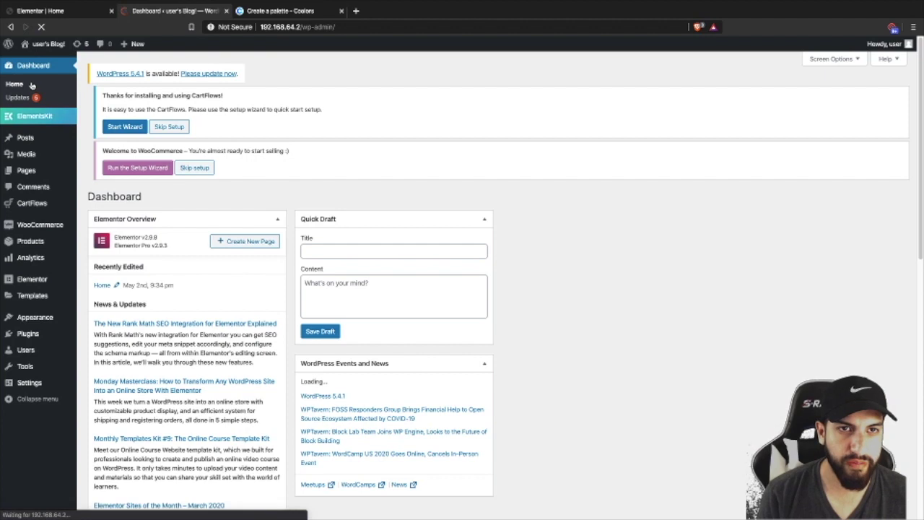
click(48, 208)
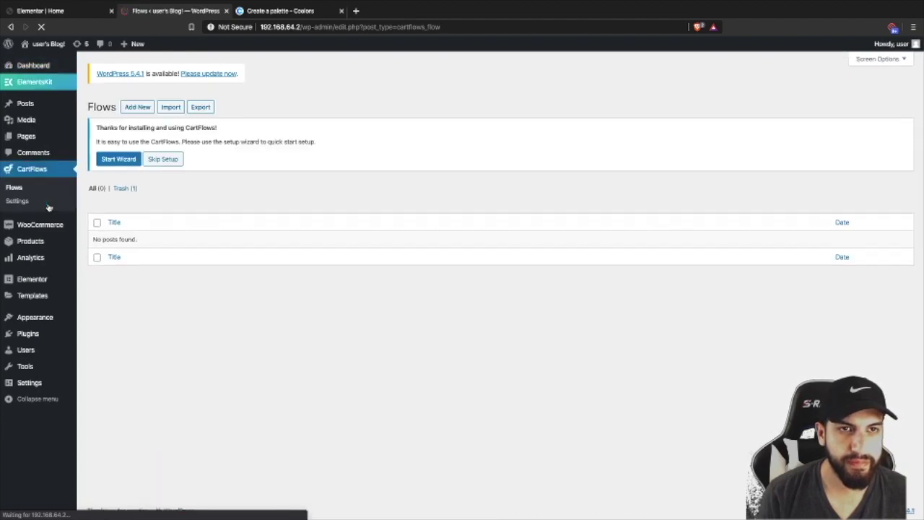
click(144, 107)
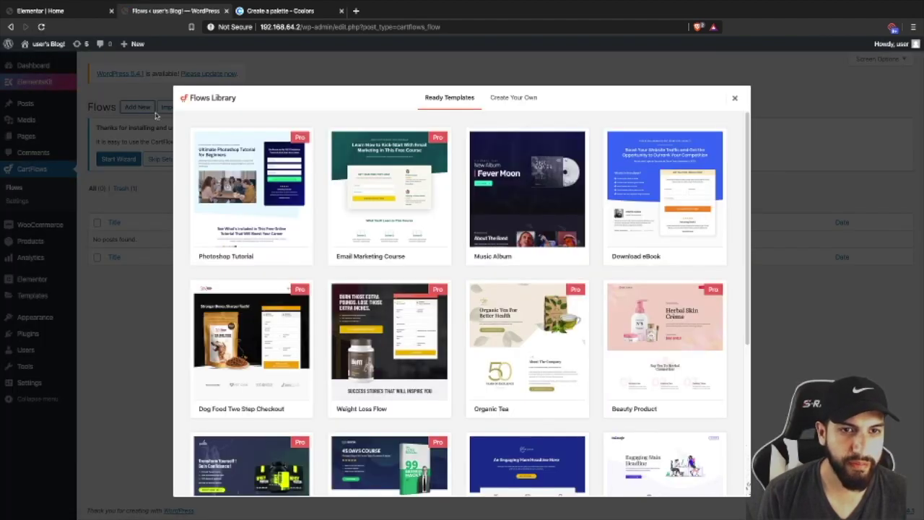
scroll(461, 214, down, 5)
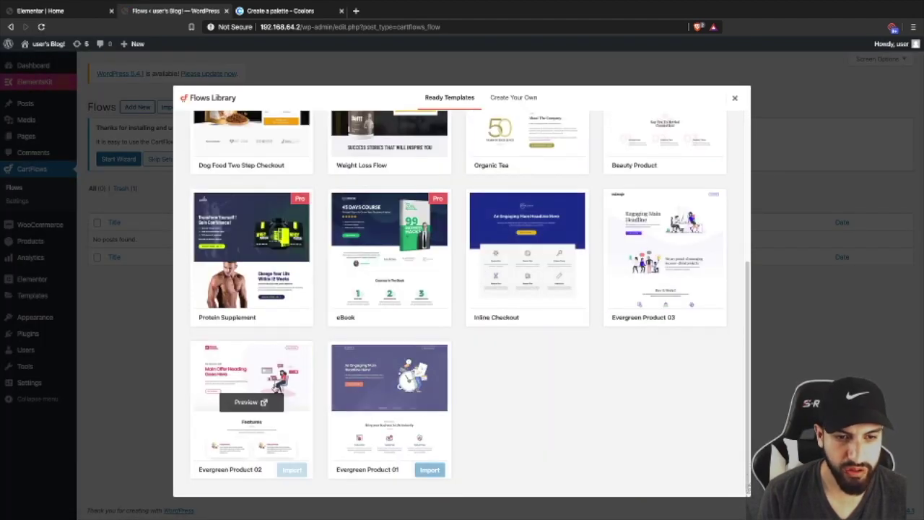
click(425, 469)
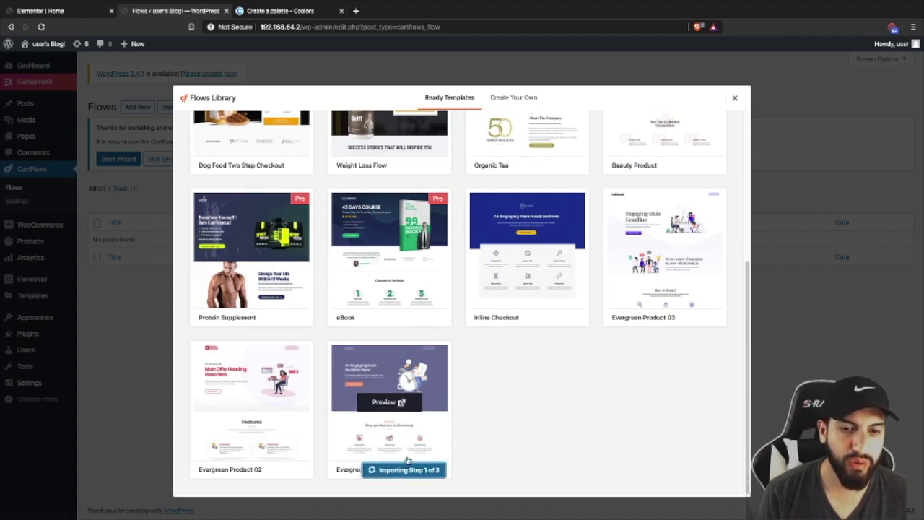
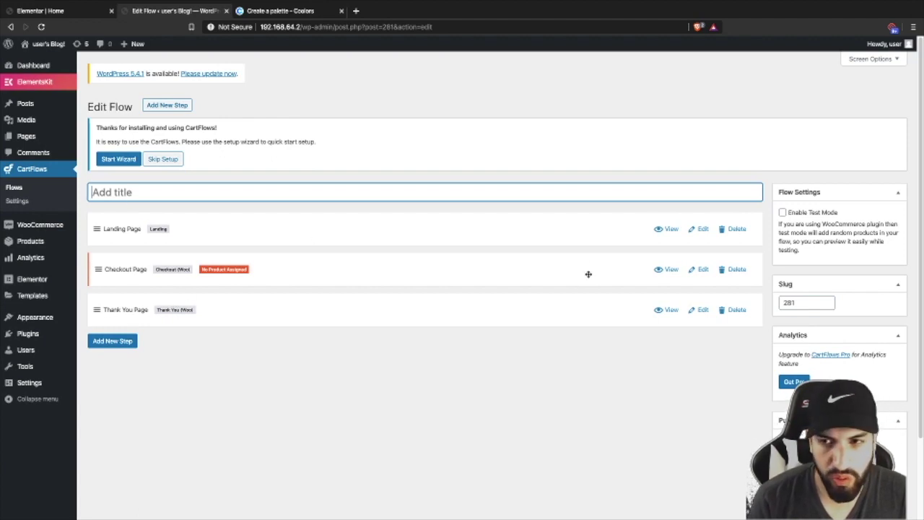
- Delete the Landing Page step, leaving Checkout and Thank You, and save the flow titled 'Checkout Page'
click(736, 229)
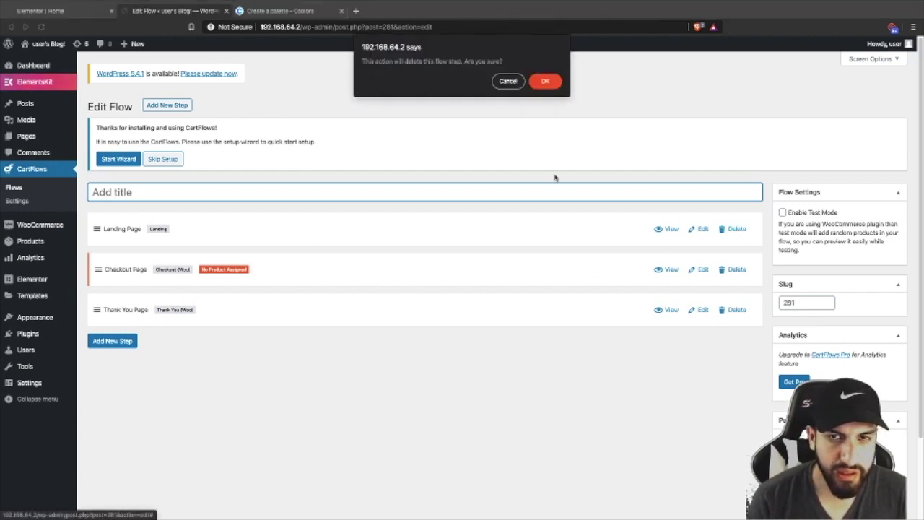
click(545, 81)
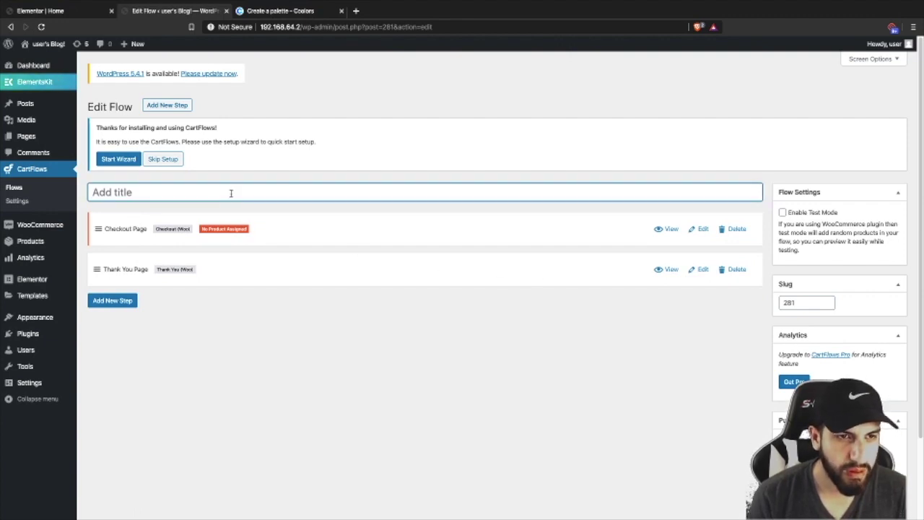
text(Chec)
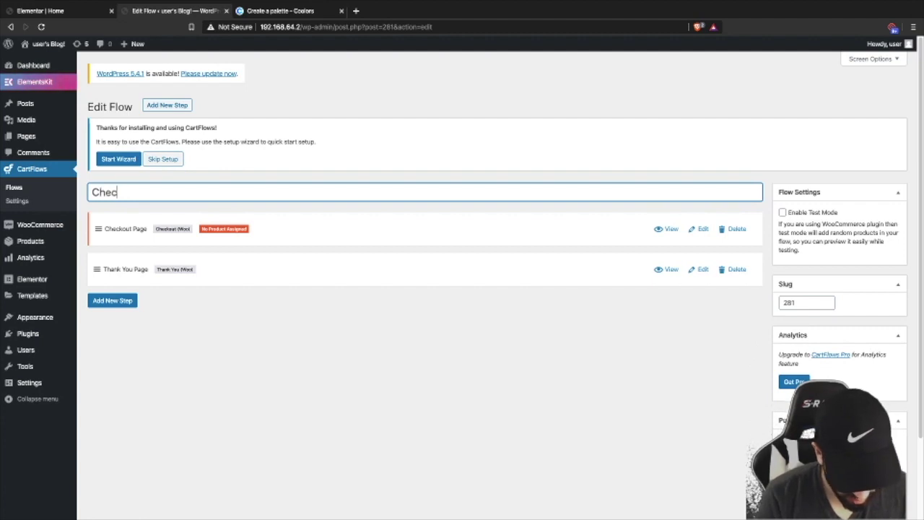
text(kout Page)
click(424, 423)
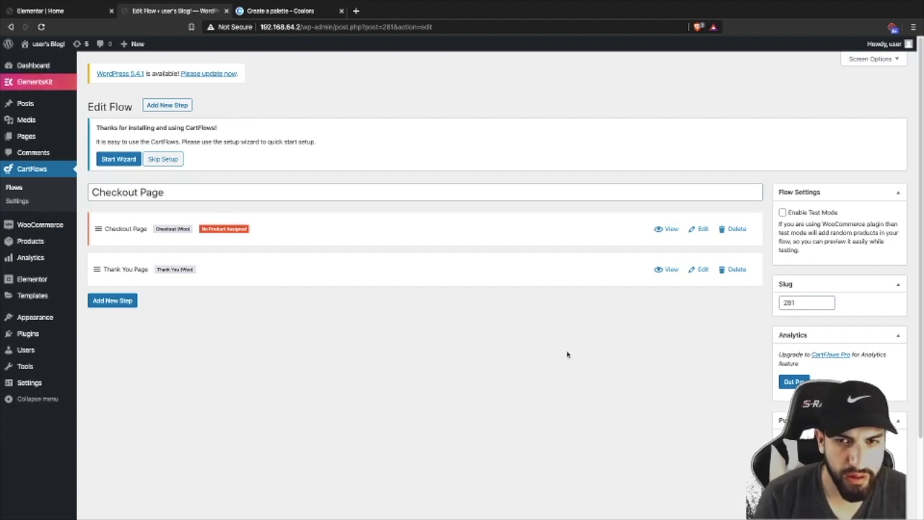
scroll(713, 365, down, 2)
click(885, 422)
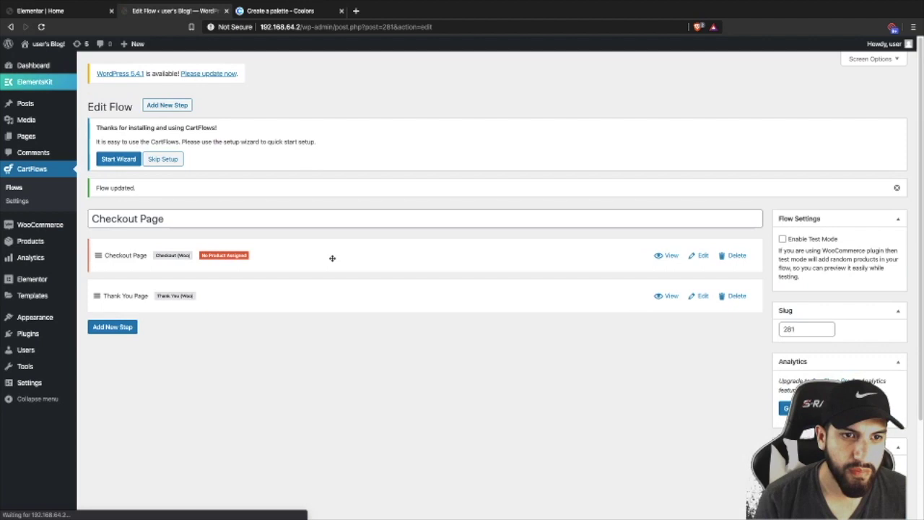
- Open the Checkout Page step and trim its title to 'Checkout'
click(703, 258)
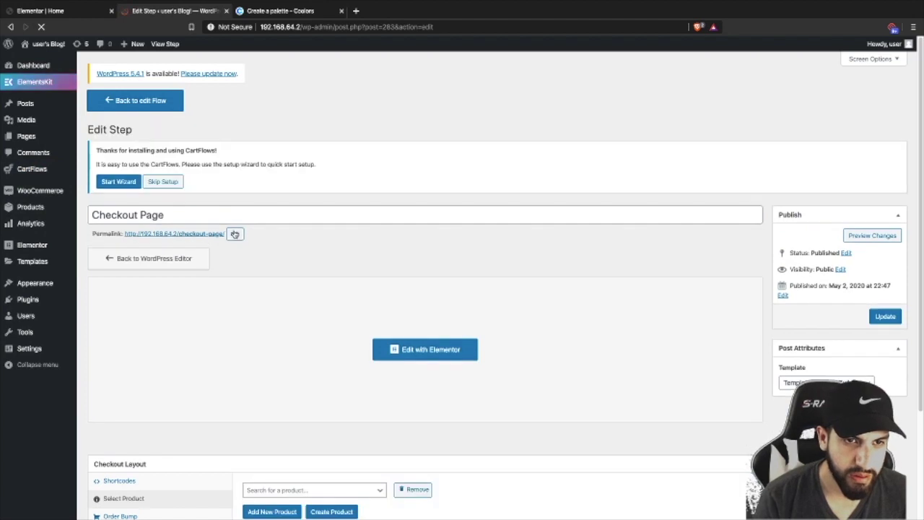
drag(137, 214, 264, 212)
key(BackSpace)
- Shorten the step's permalink slug from 'checkout-page' to 'checkout'
click(235, 233)
drag(209, 235, 311, 238)
key(BackSpace)
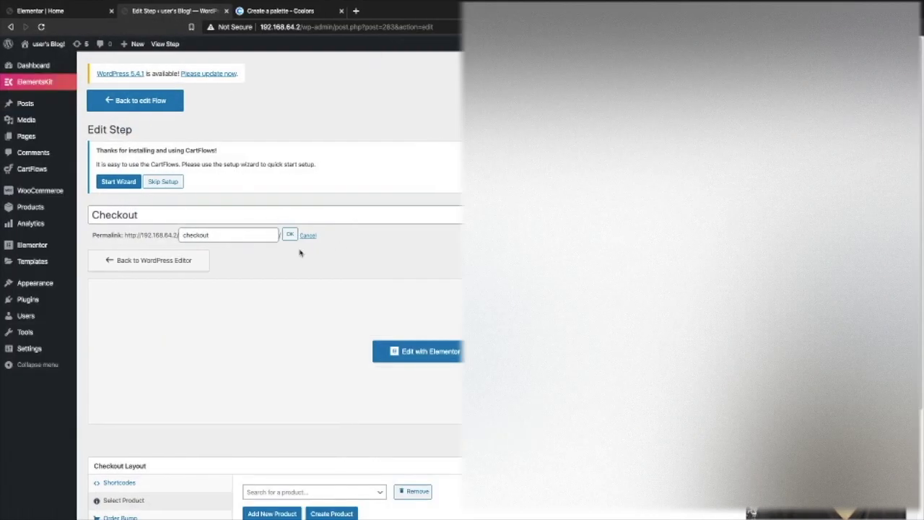
click(238, 234)
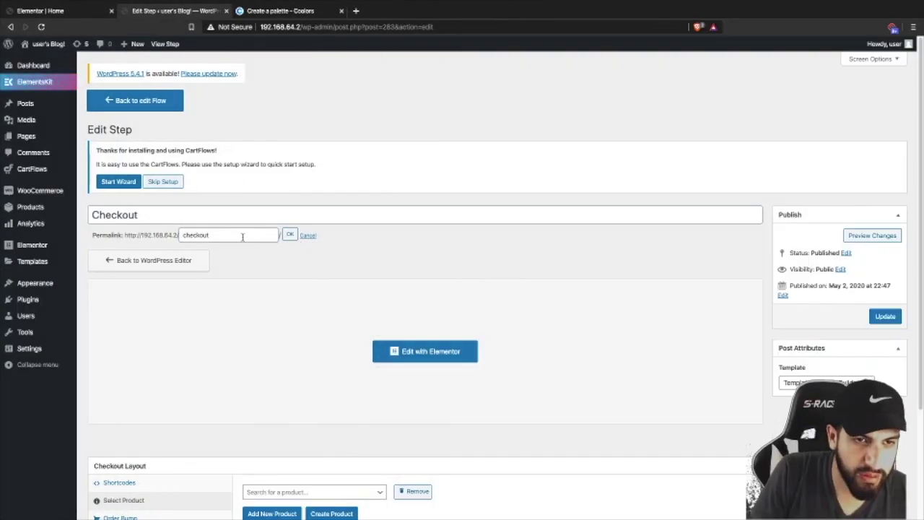
click(243, 237)
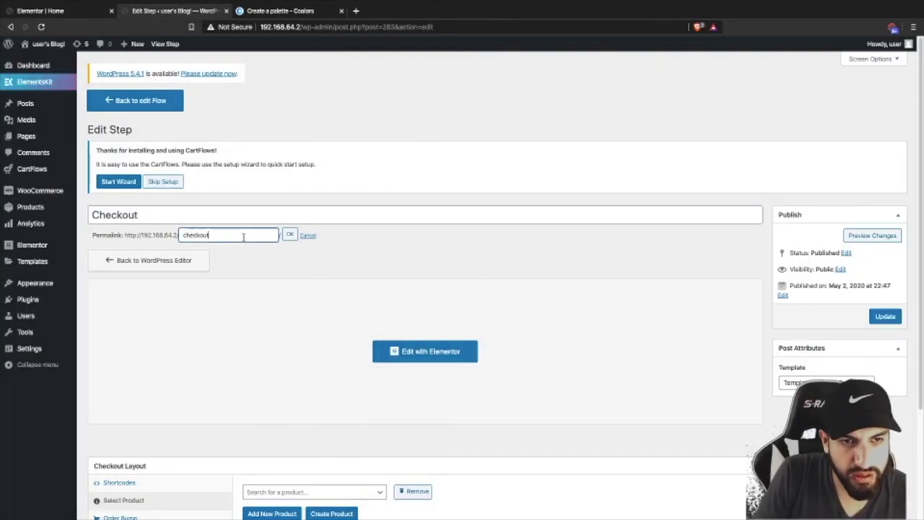
click(291, 237)
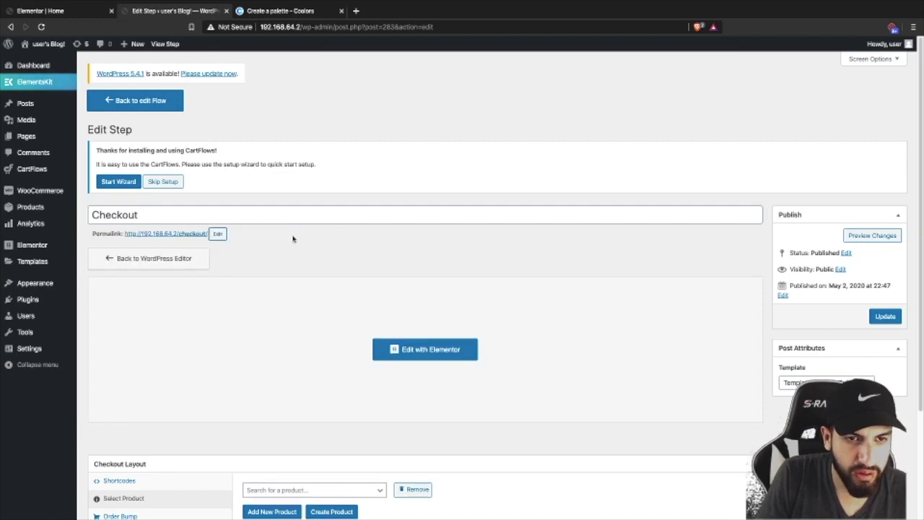
scroll(697, 270, down, 2)
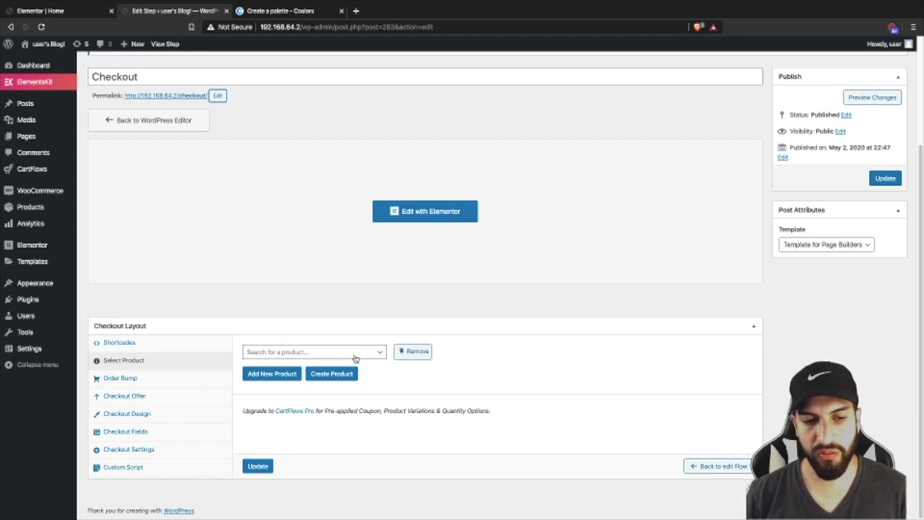
- Search the checkout products for 'coc' and try removing the assigned product, dismissing the alert
click(355, 359)
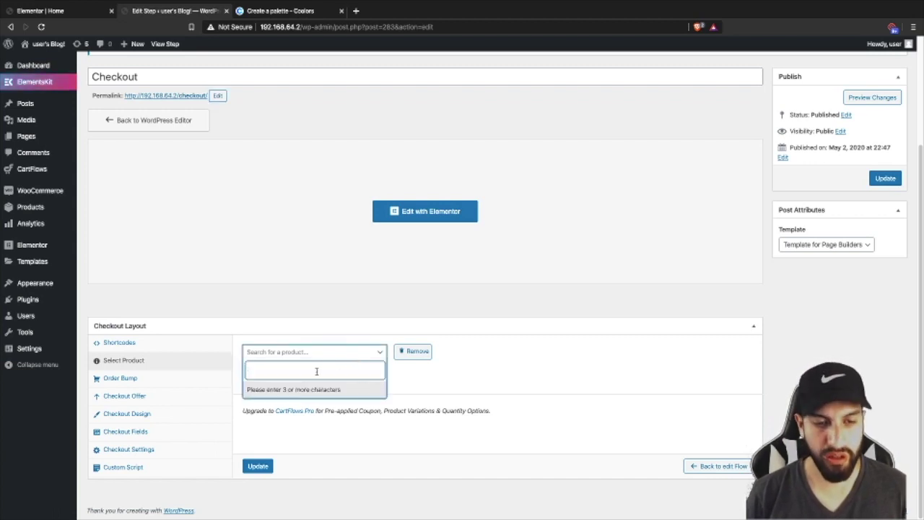
text(coc)
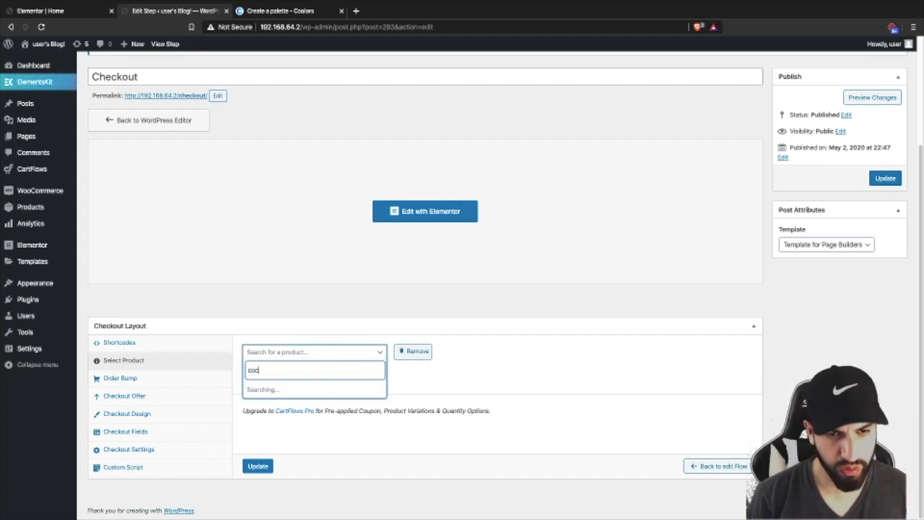
click(418, 408)
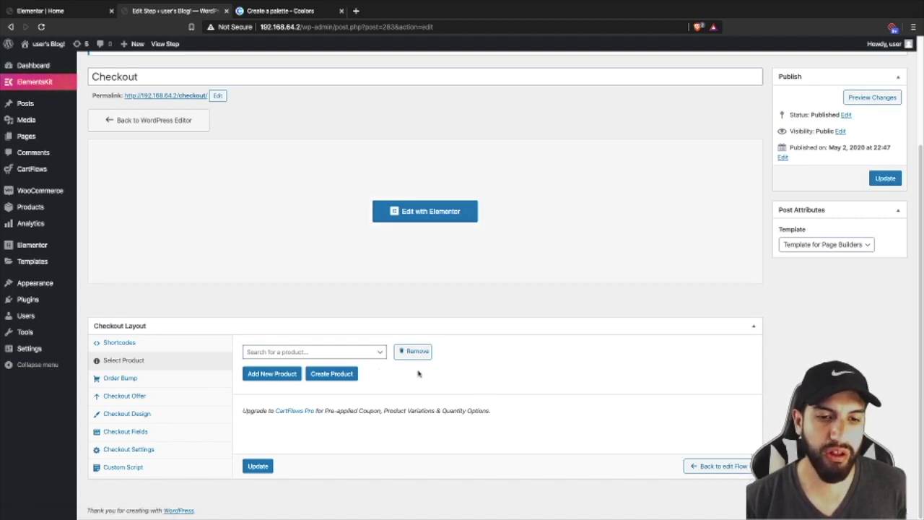
click(342, 352)
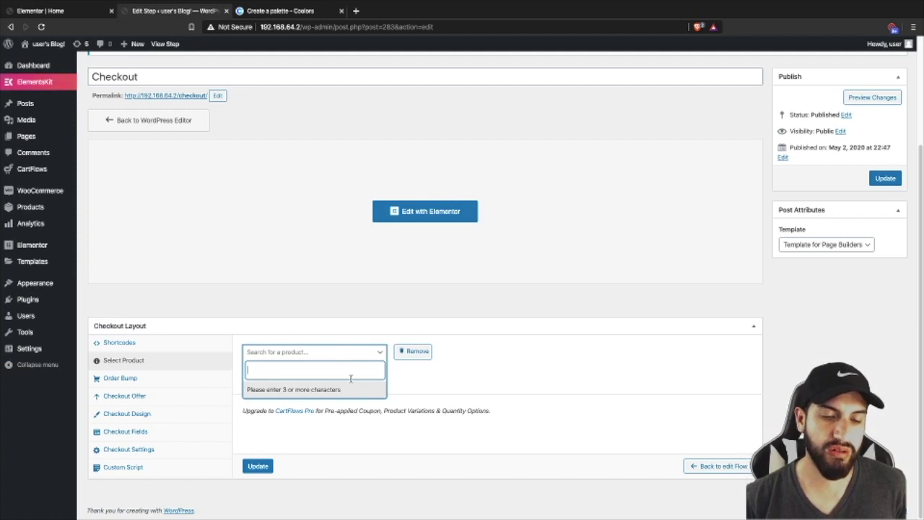
click(424, 366)
click(416, 353)
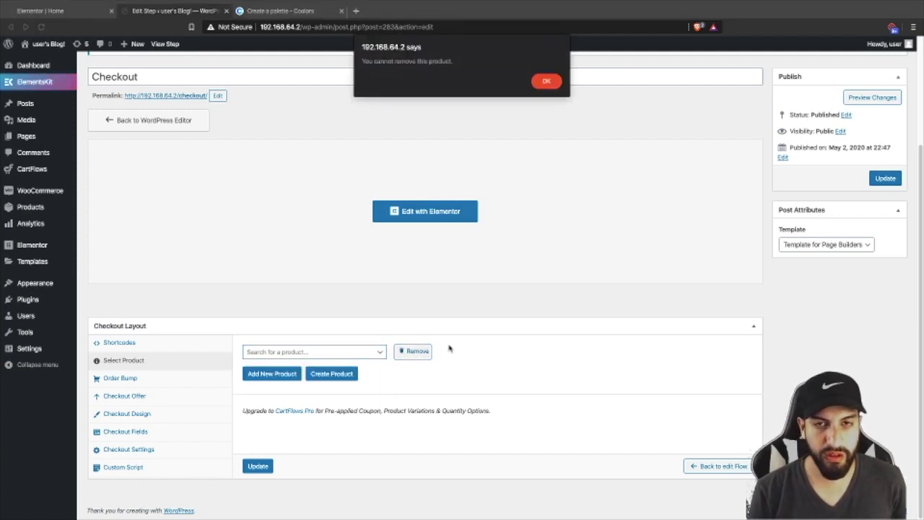
click(546, 81)
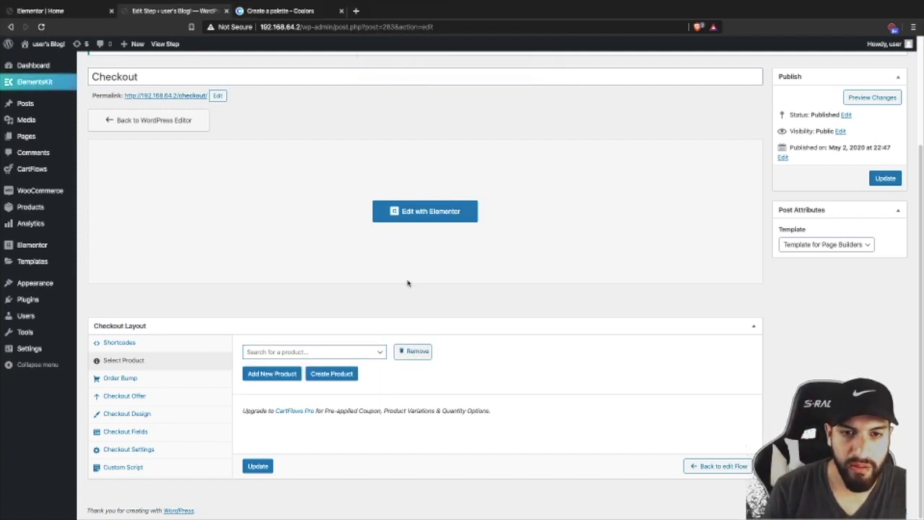
scroll(426, 297, up, 3)
scroll(416, 266, down, 2)
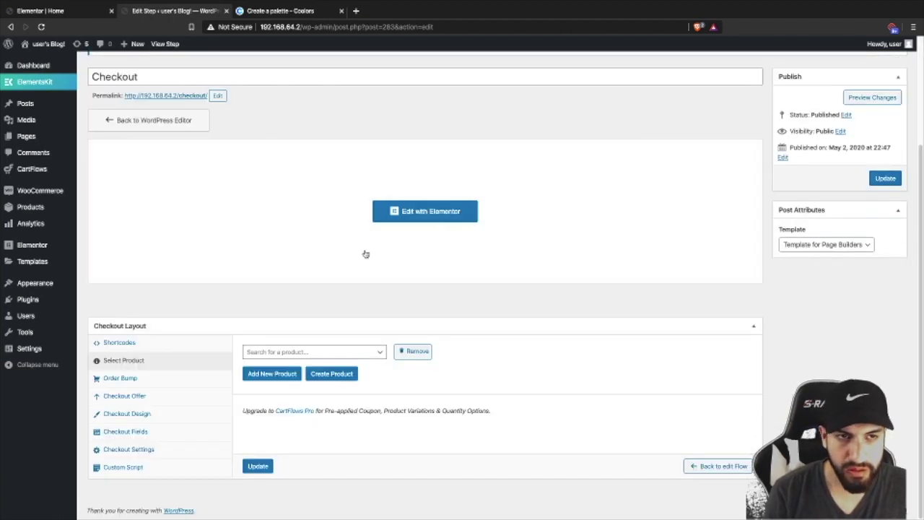
scroll(466, 254, up, 2)
- Stay on the page at the Leave site prompt and update the Checkout step
click(443, 351)
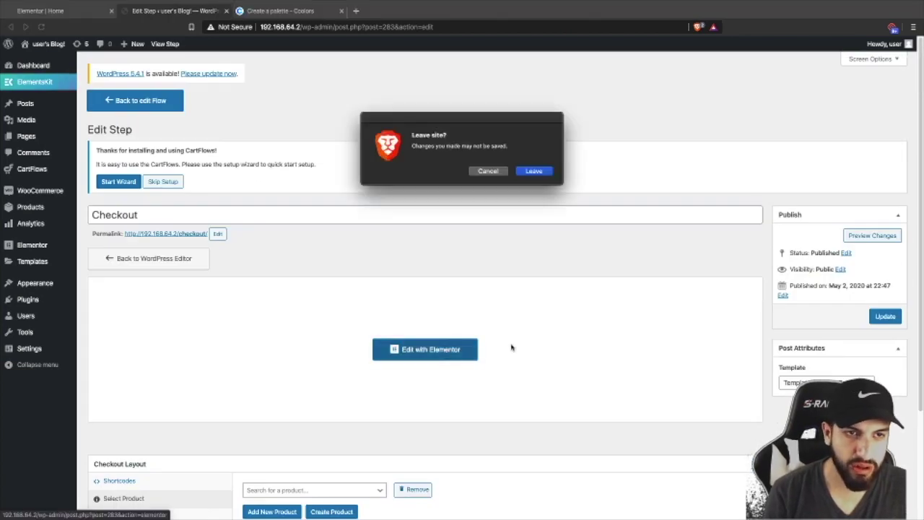
click(493, 172)
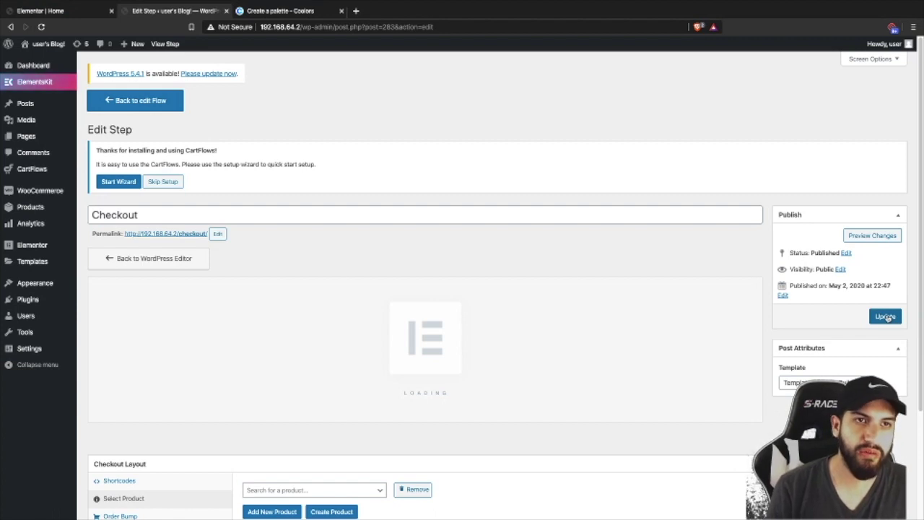
click(886, 318)
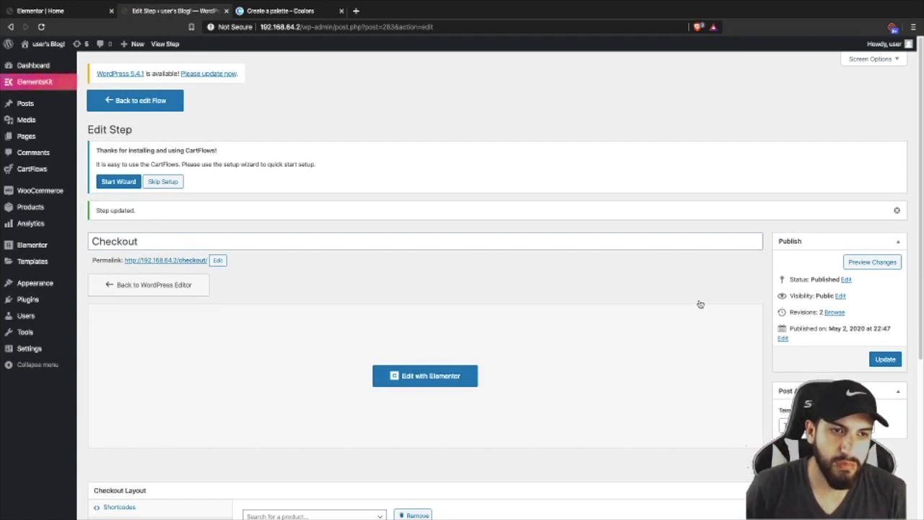
scroll(596, 347, down, 3)
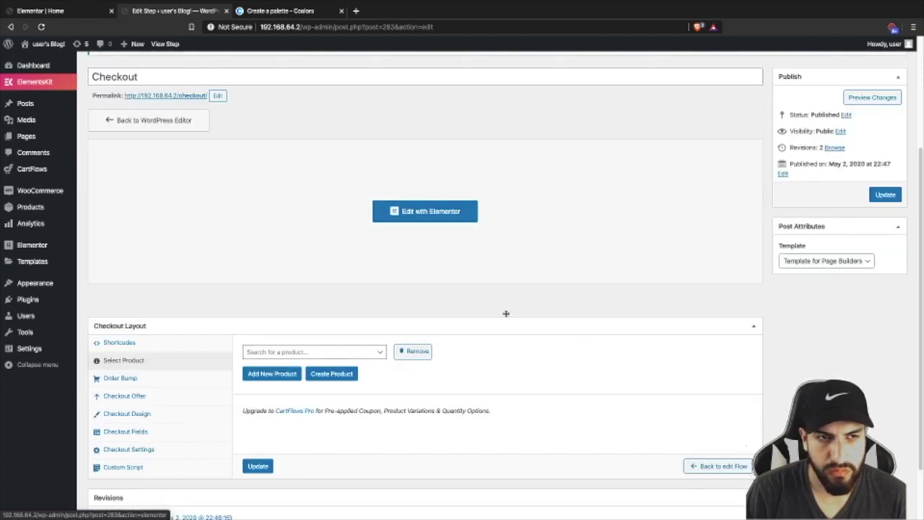
- Open the Checkout page in Elementor and delete the Features You'll Love and money-back badge sections
click(430, 216)
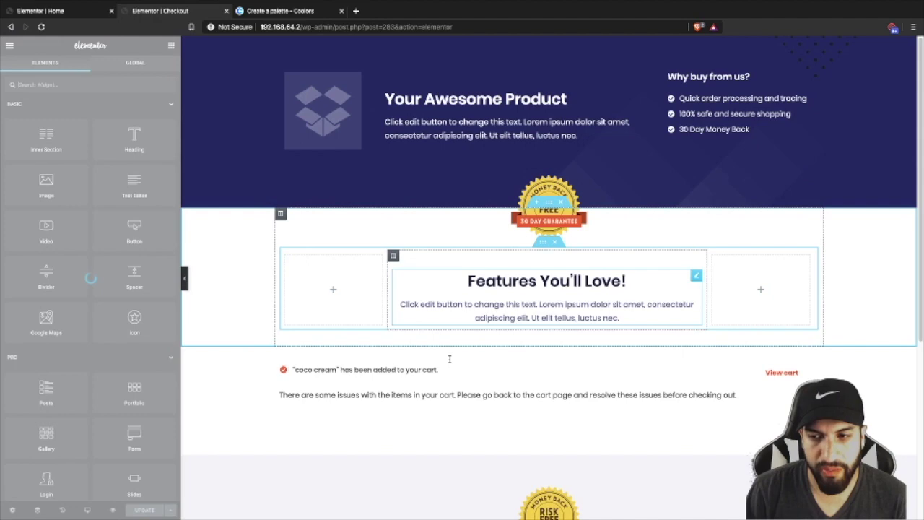
scroll(449, 359, down, 4)
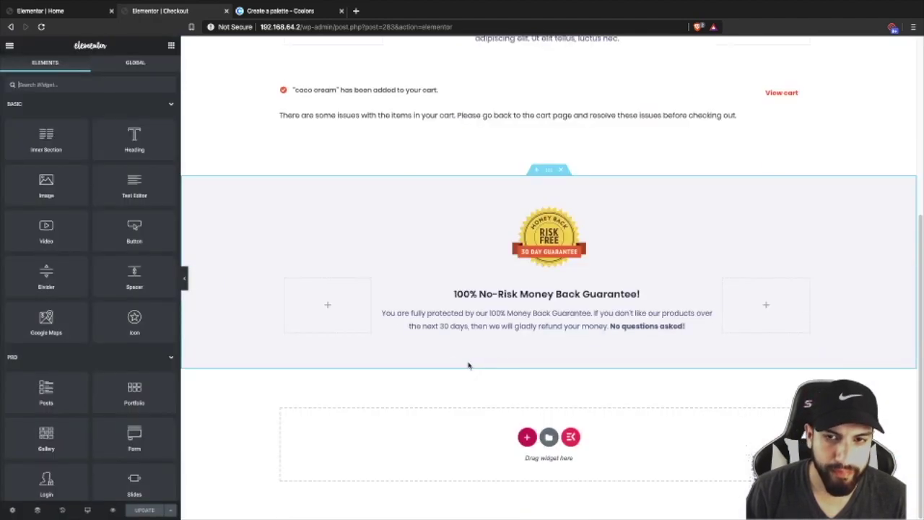
scroll(596, 353, up, 4)
scroll(436, 296, down, 1)
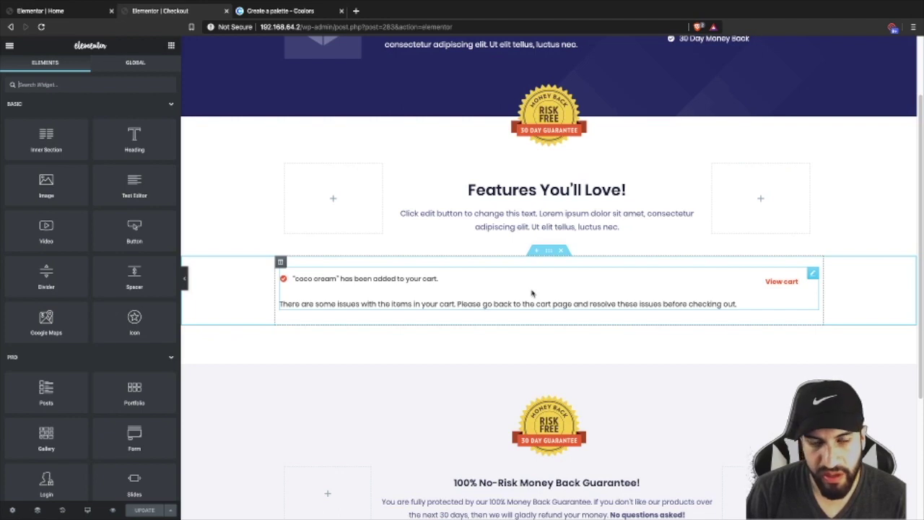
scroll(531, 292, up, 1)
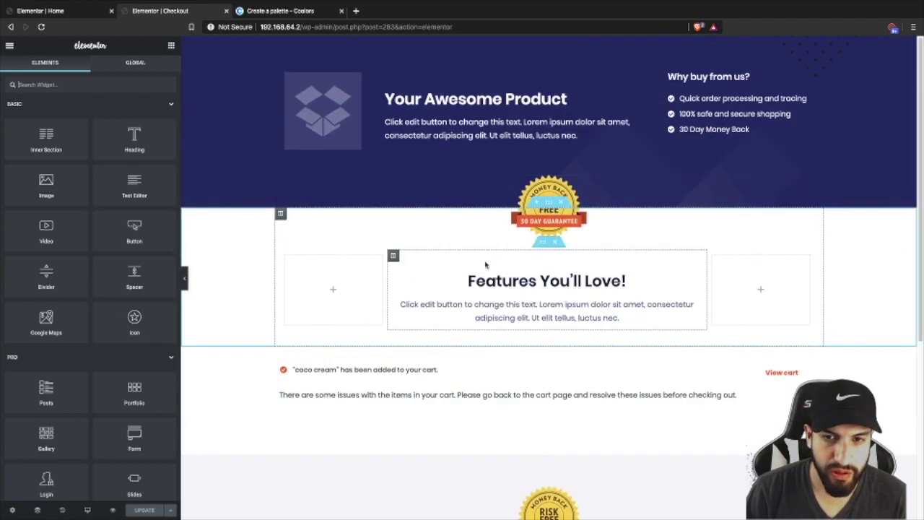
click(555, 242)
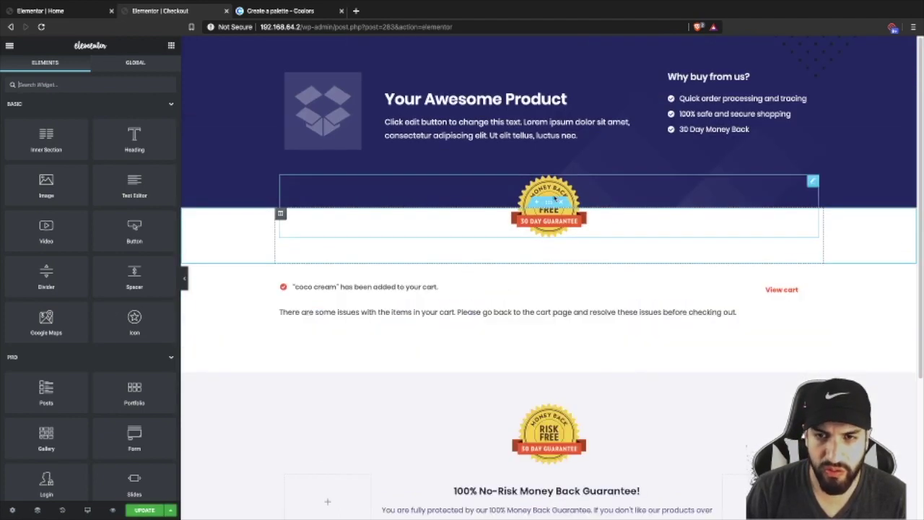
click(561, 203)
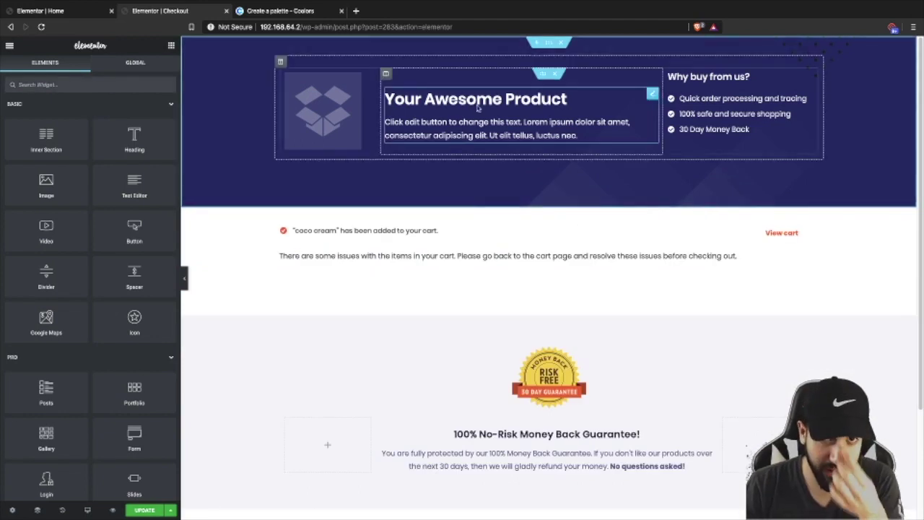
- Replace the hero's placeholder image with the cream tubes photo from the Media Library
click(555, 45)
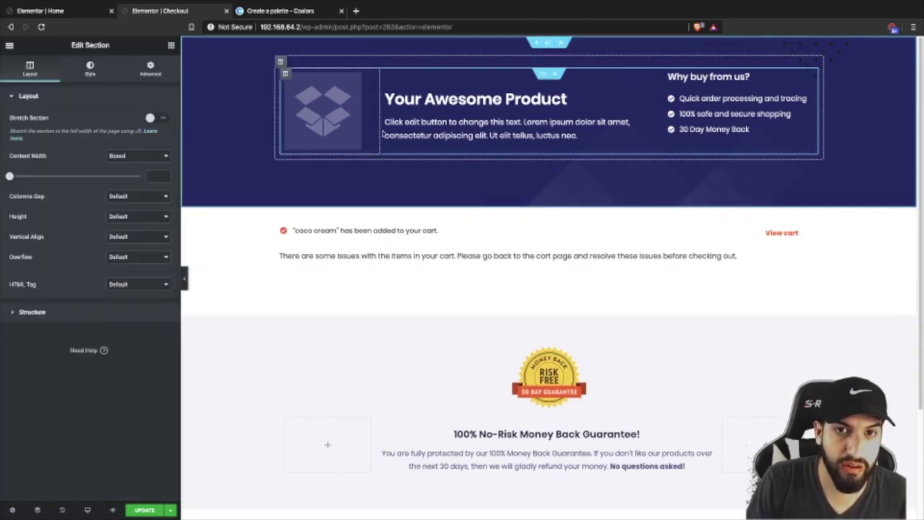
right_click(299, 110)
click(331, 247)
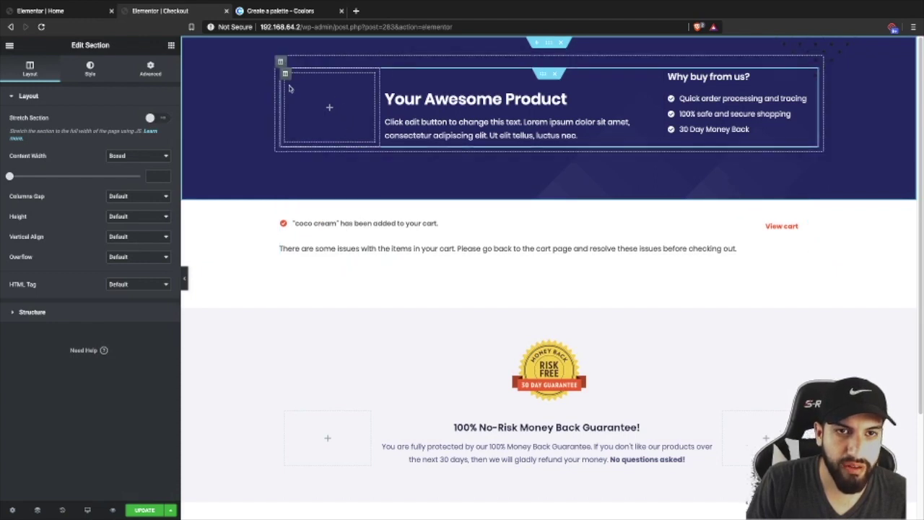
click(329, 106)
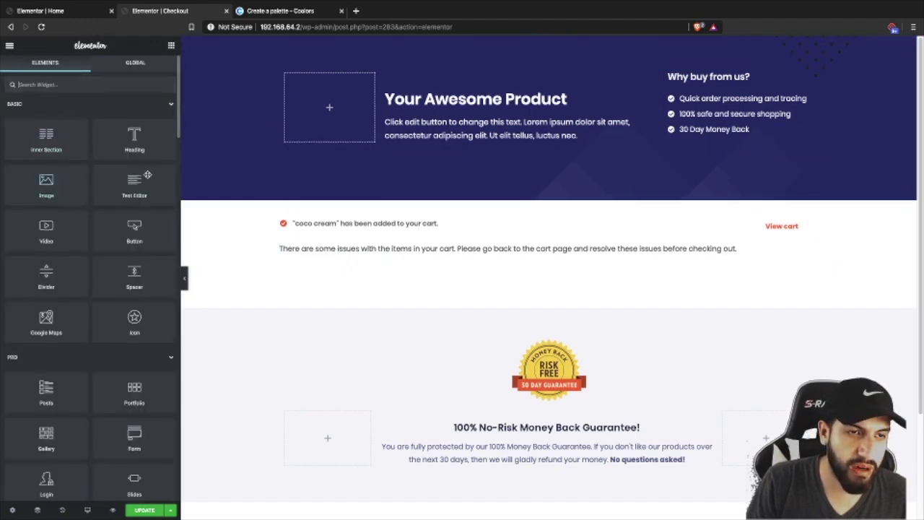
drag(45, 190, 329, 108)
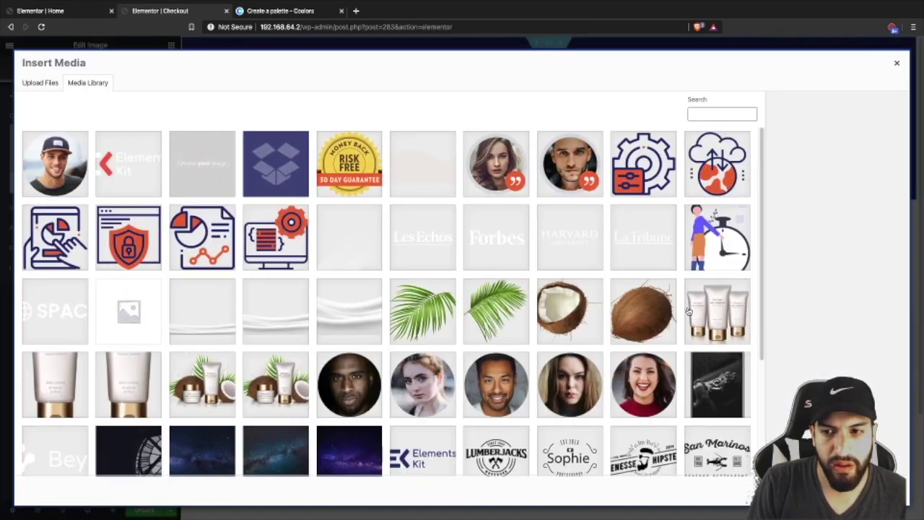
click(718, 324)
click(877, 491)
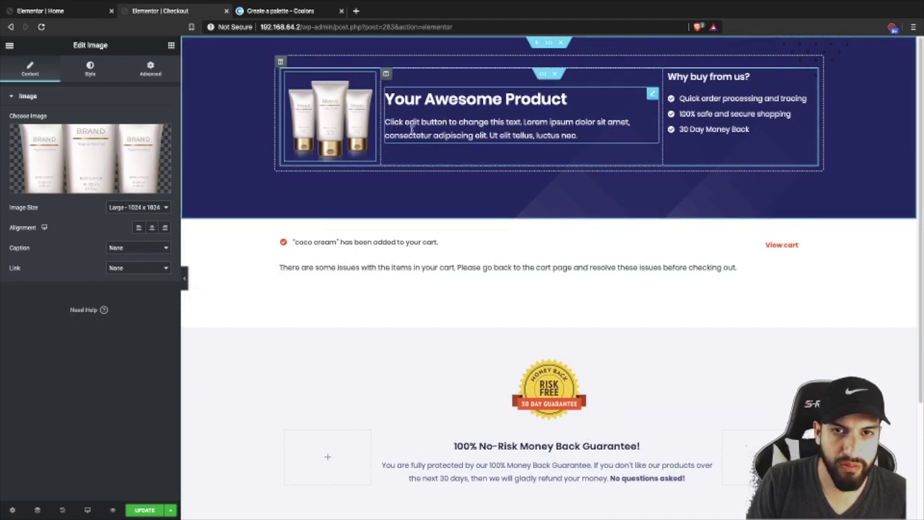
- Retitle the hero's icon box to 'COCO Cream'
click(393, 133)
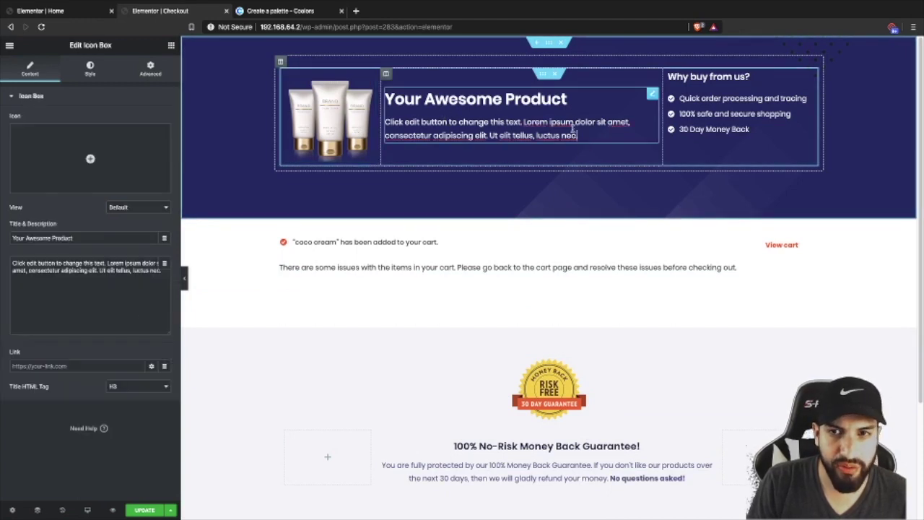
click(119, 294)
key(ctrl+a)
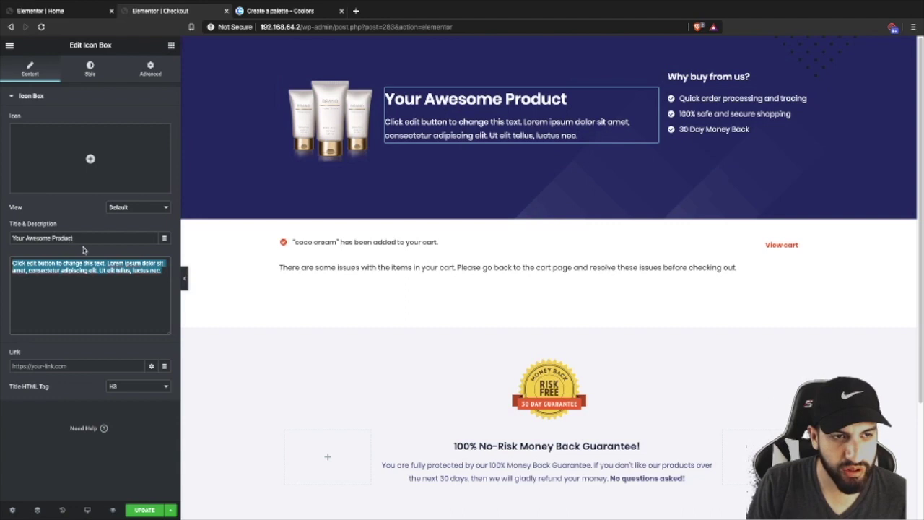
drag(70, 242, 2, 235)
text(COCO Cream)
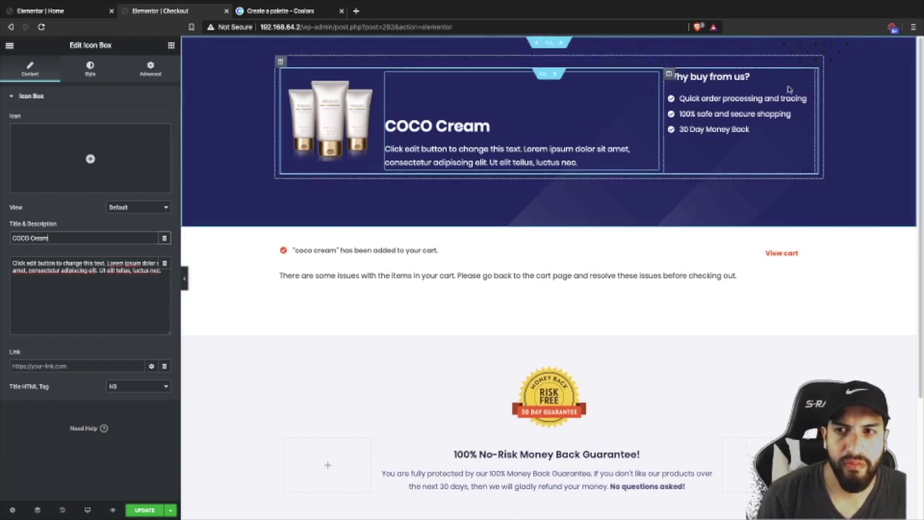
- Delete the Why buy from us? column and narrow the image column beside the text
right_click(669, 75)
click(697, 211)
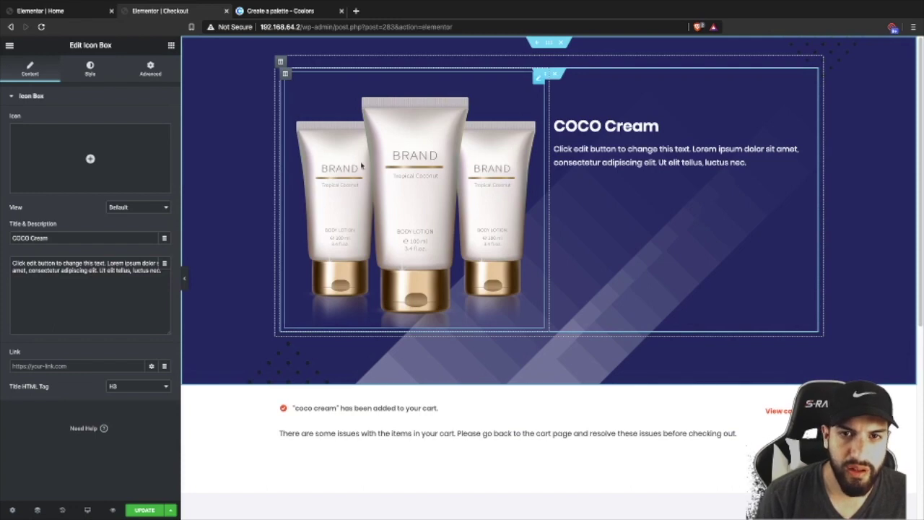
click(431, 171)
click(89, 71)
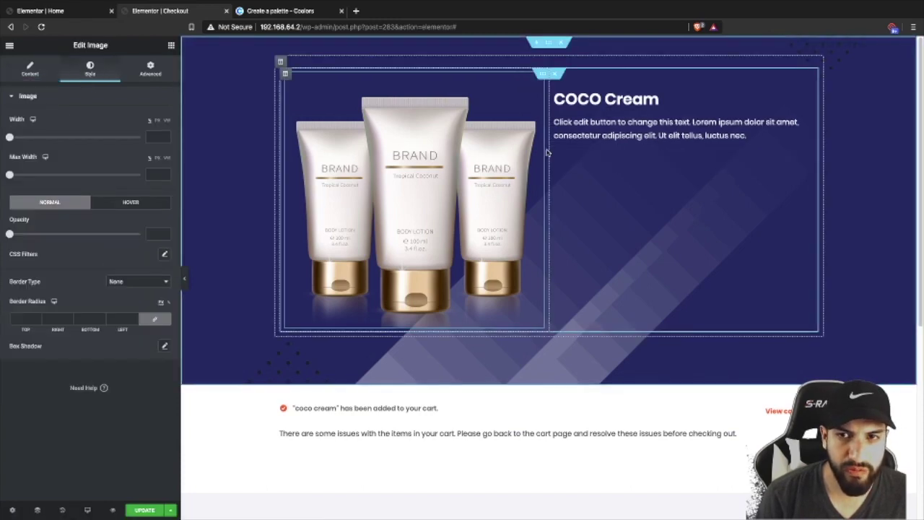
drag(549, 150, 383, 138)
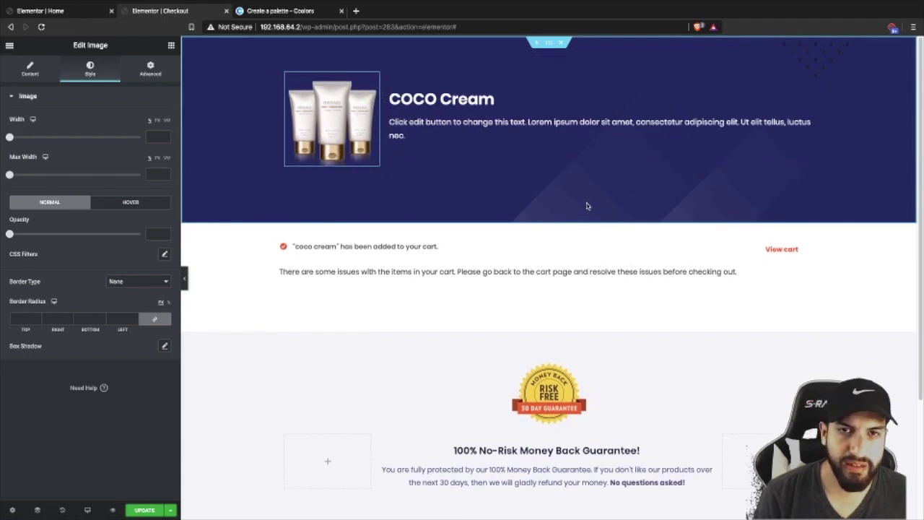
click(448, 99)
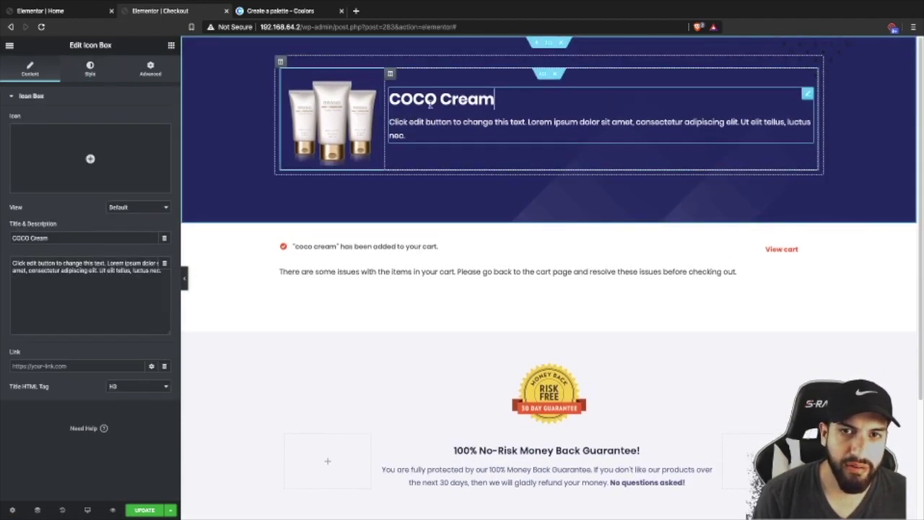
triple_click(66, 238)
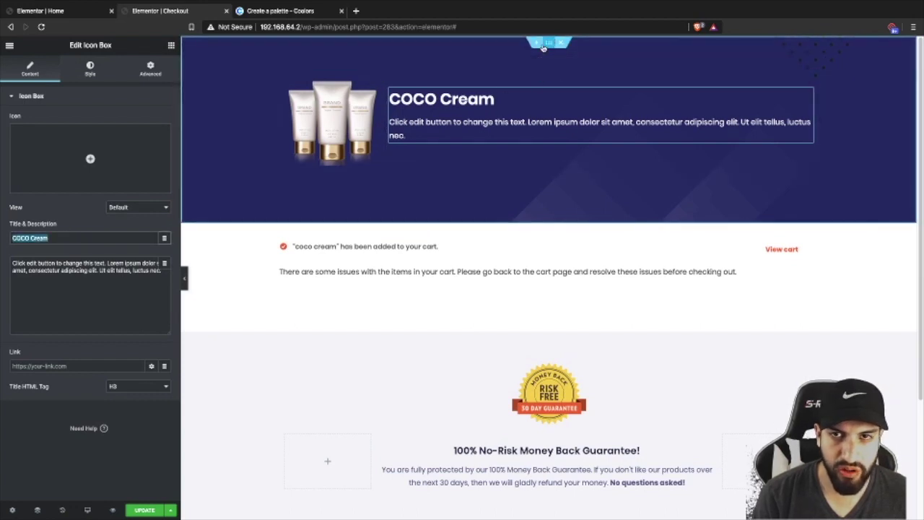
- Duplicate the hero and give the copy padding 0 top, 20 bottom and a light grey background
right_click(547, 47)
click(572, 66)
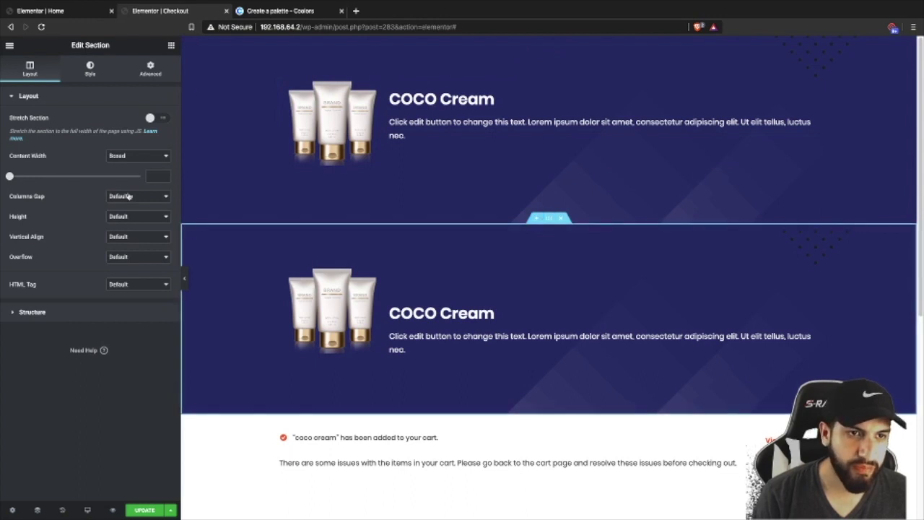
click(150, 68)
click(23, 181)
text(0)
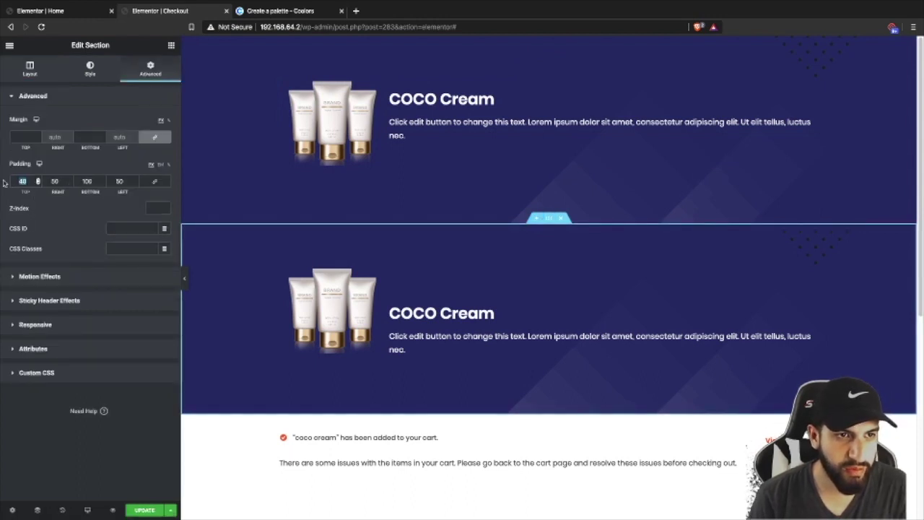
text(0)
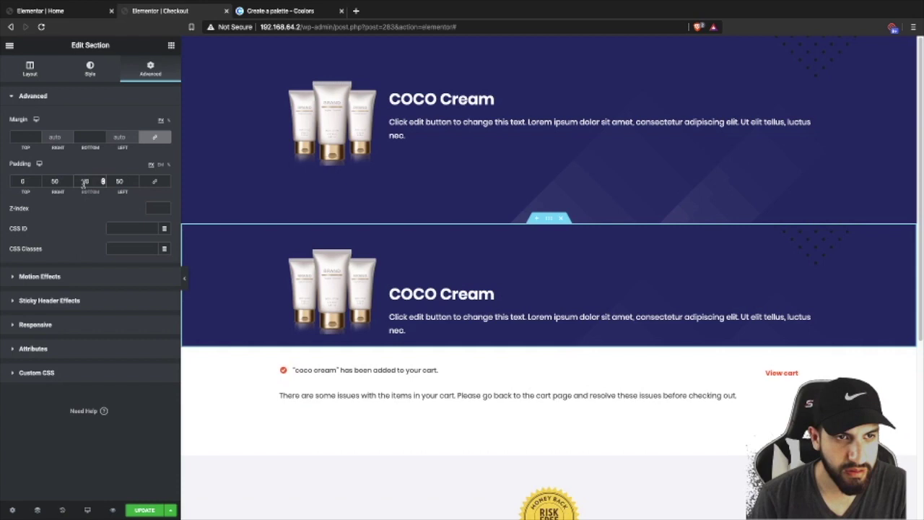
text(20)
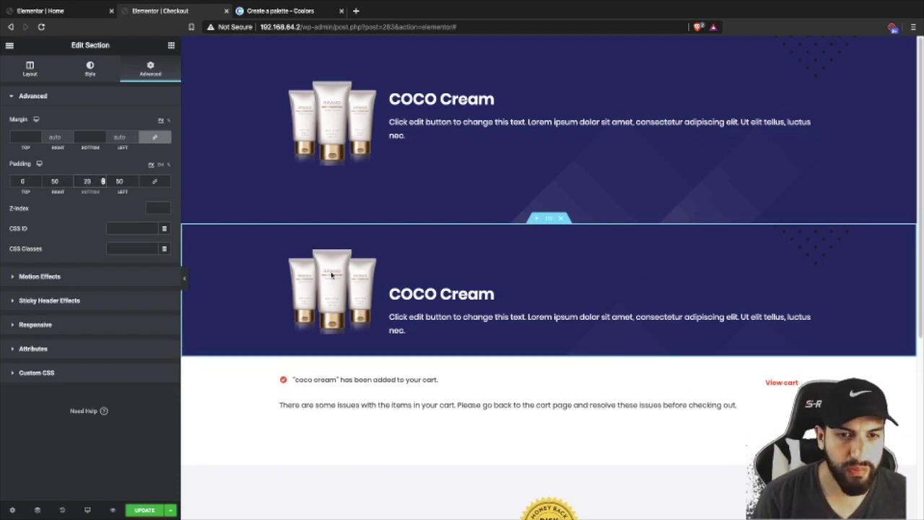
click(89, 68)
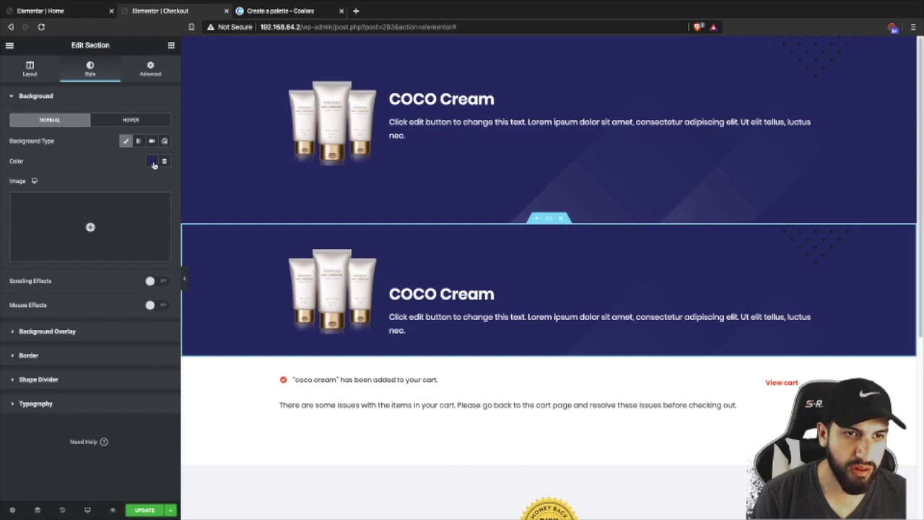
click(151, 161)
click(58, 197)
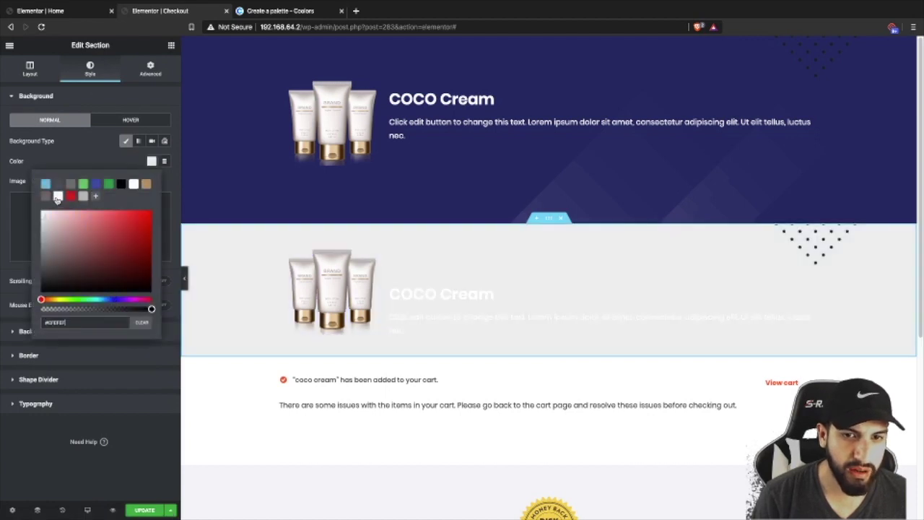
- Make the copied block's COCO Cream title and description text grey
click(433, 294)
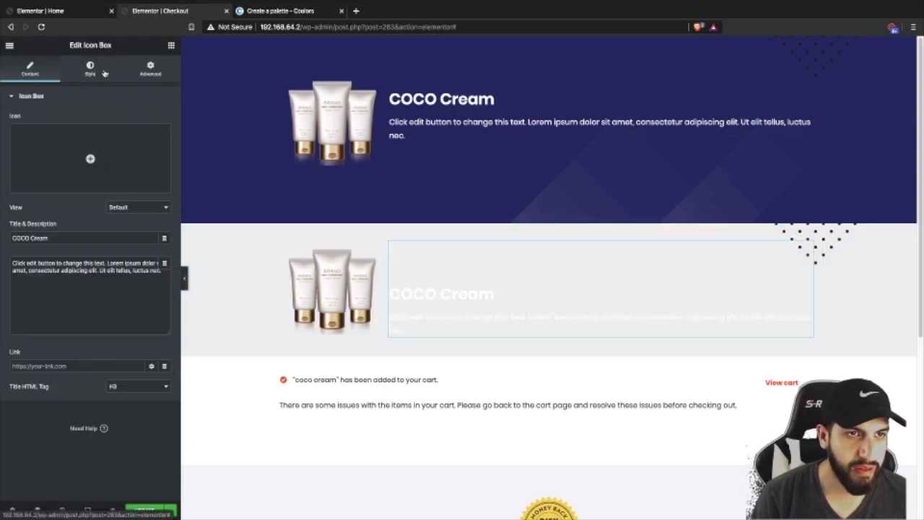
click(100, 71)
click(151, 218)
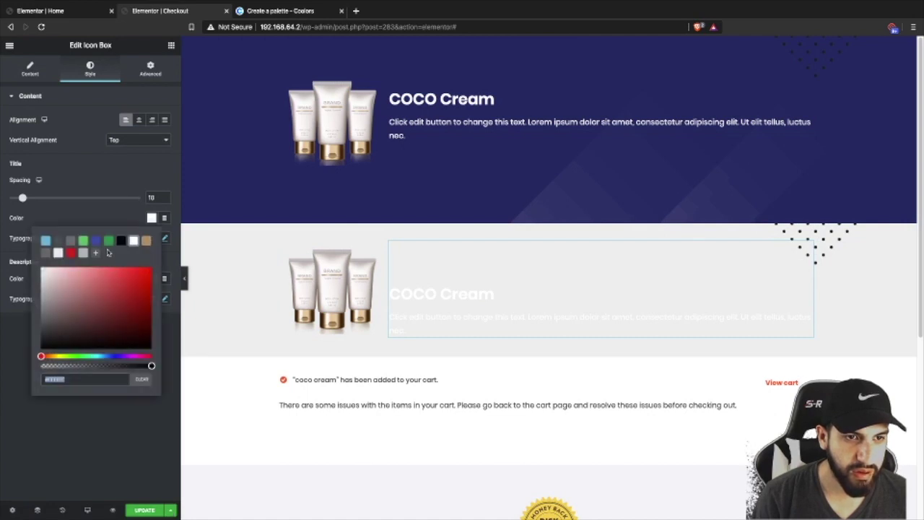
click(45, 253)
click(151, 278)
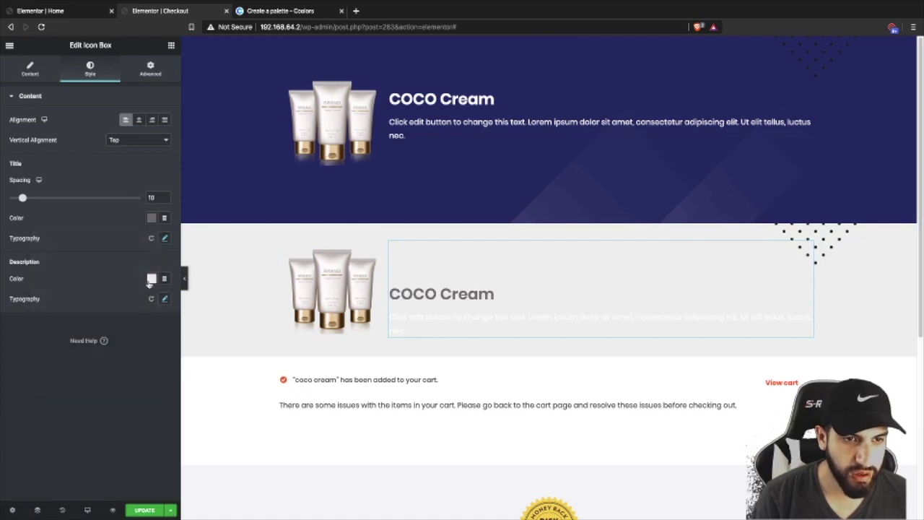
click(151, 278)
click(46, 302)
click(481, 274)
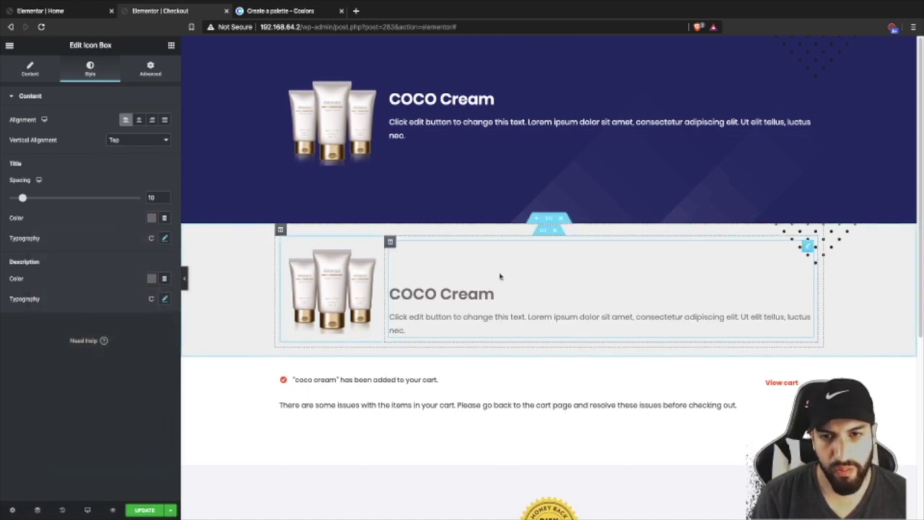
click(312, 116)
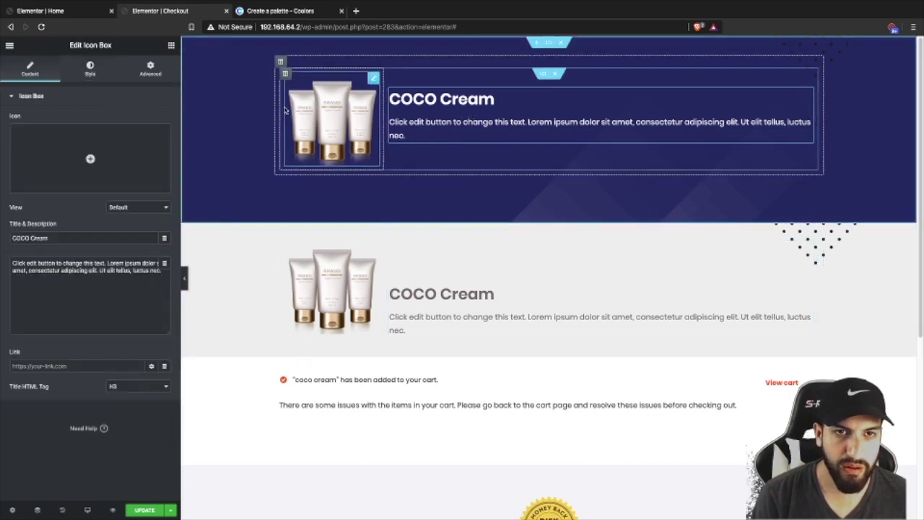
- Remove the product image and its empty column from the top hero section
right_click(308, 111)
click(336, 245)
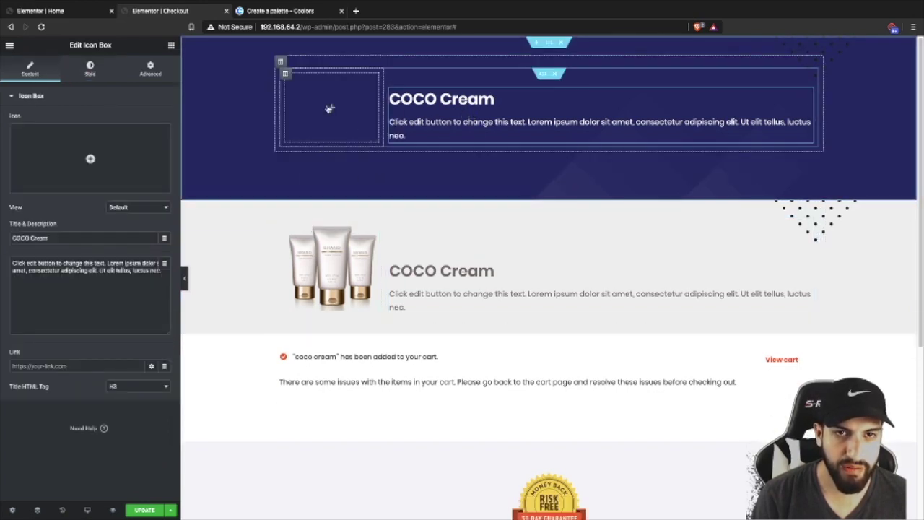
right_click(285, 77)
click(323, 212)
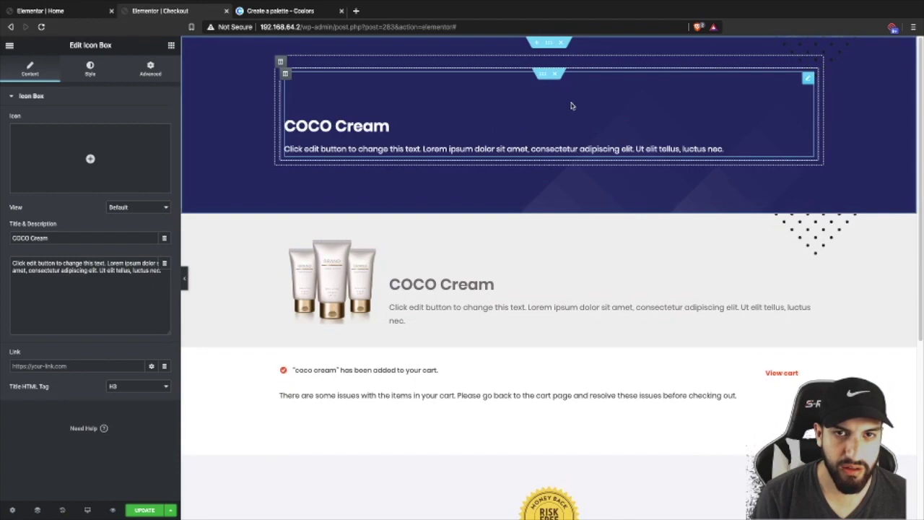
click(710, 144)
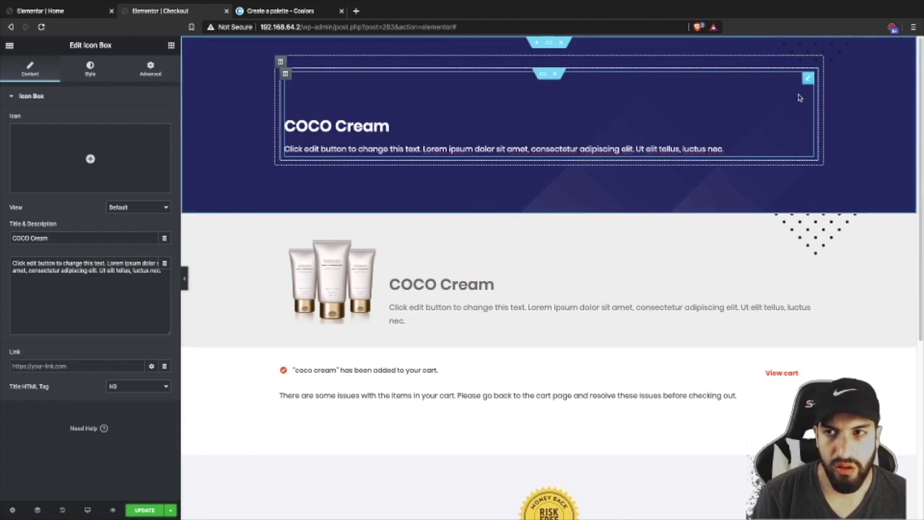
drag(809, 81, 542, 101)
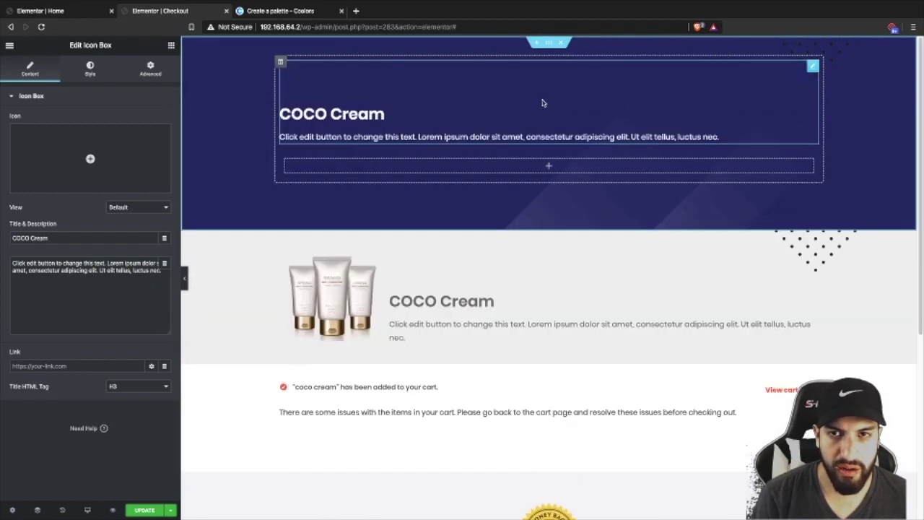
click(554, 161)
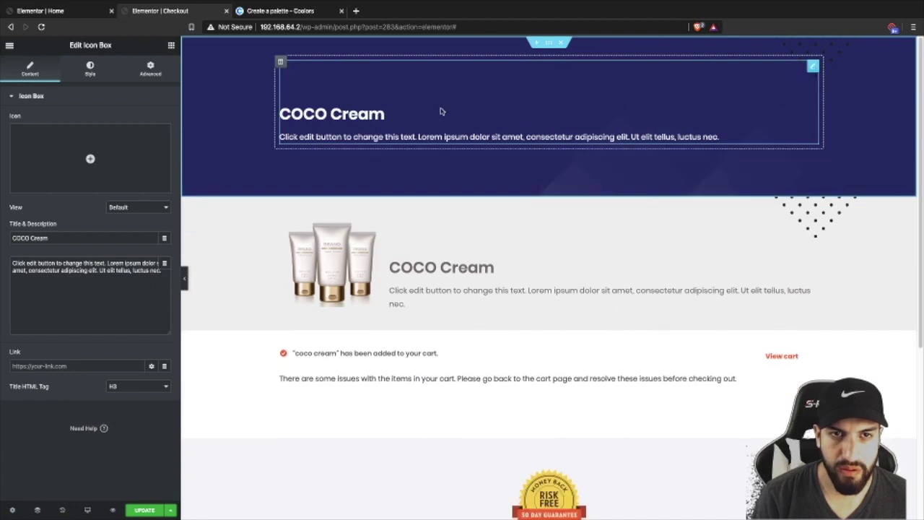
triple_click(114, 284)
- Replace the top COCO Cream block with a new Checkout heading
click(171, 45)
drag(134, 138, 540, 92)
right_click(508, 143)
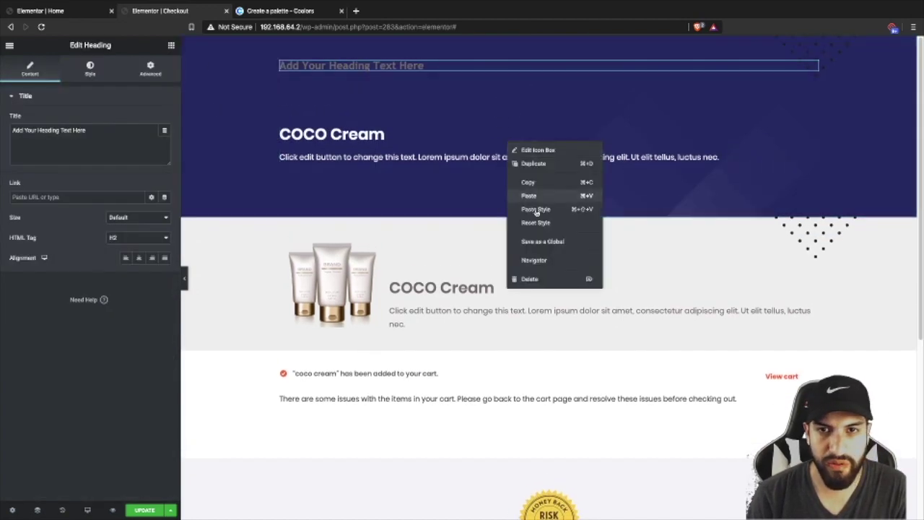
click(544, 279)
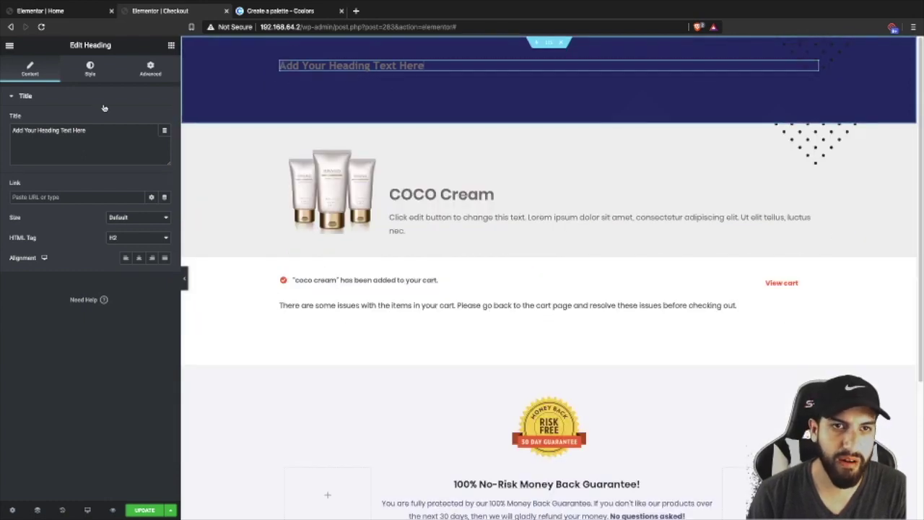
triple_click(14, 130)
key(BackSpace)
text(Checkout)
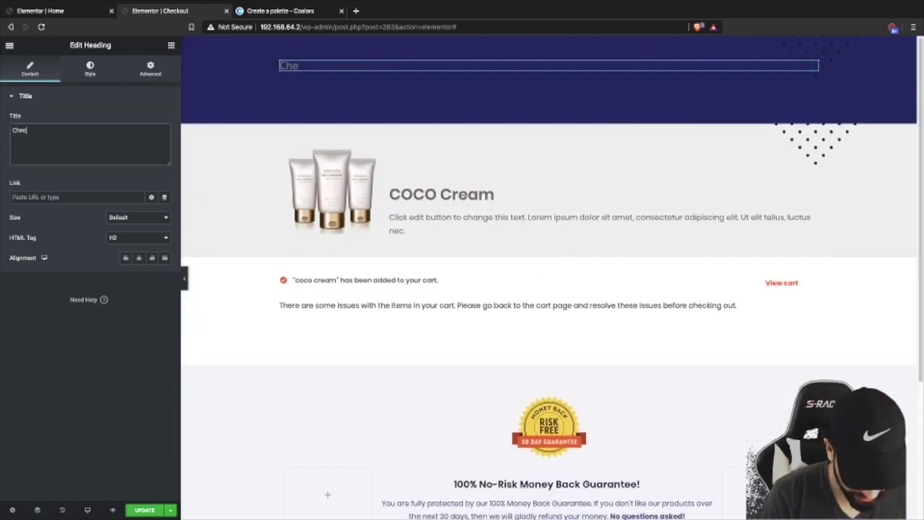
- Make the CHECKOUT heading uppercase, size 77 and white
click(89, 72)
click(164, 140)
click(121, 226)
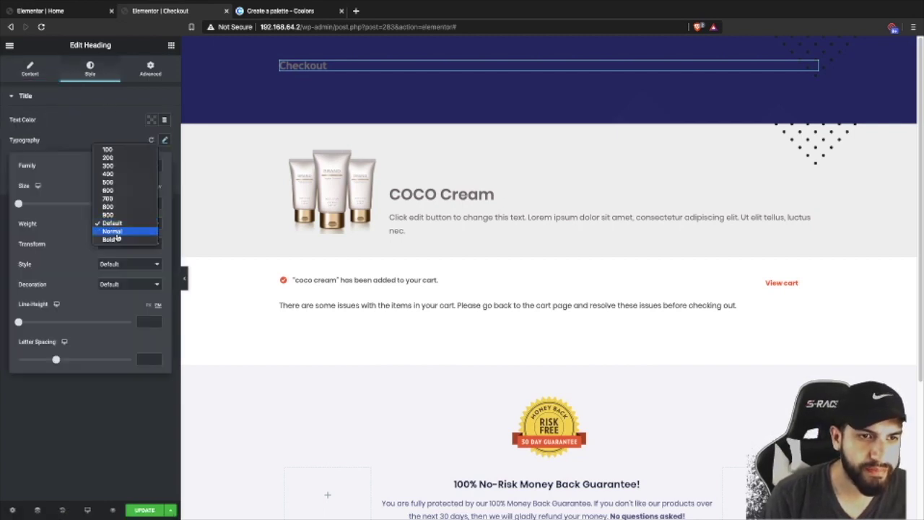
click(115, 244)
click(115, 251)
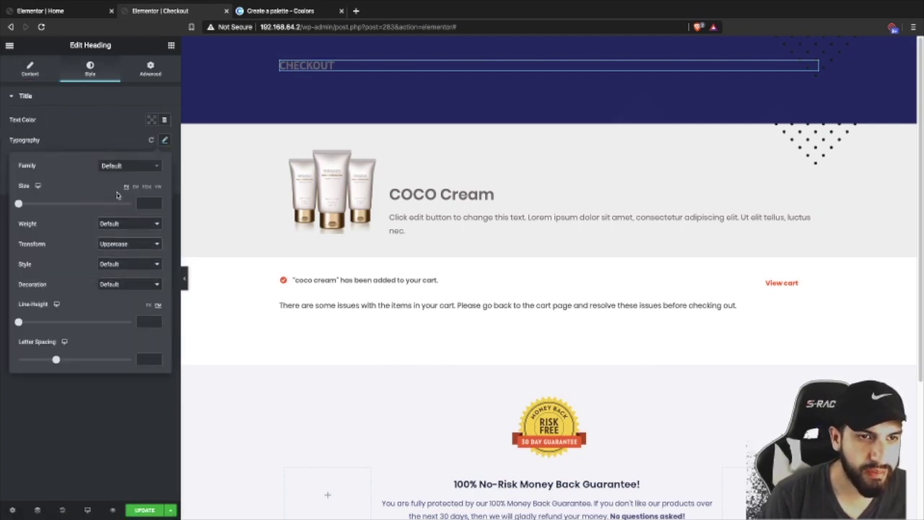
drag(18, 202, 61, 204)
click(149, 124)
click(149, 124)
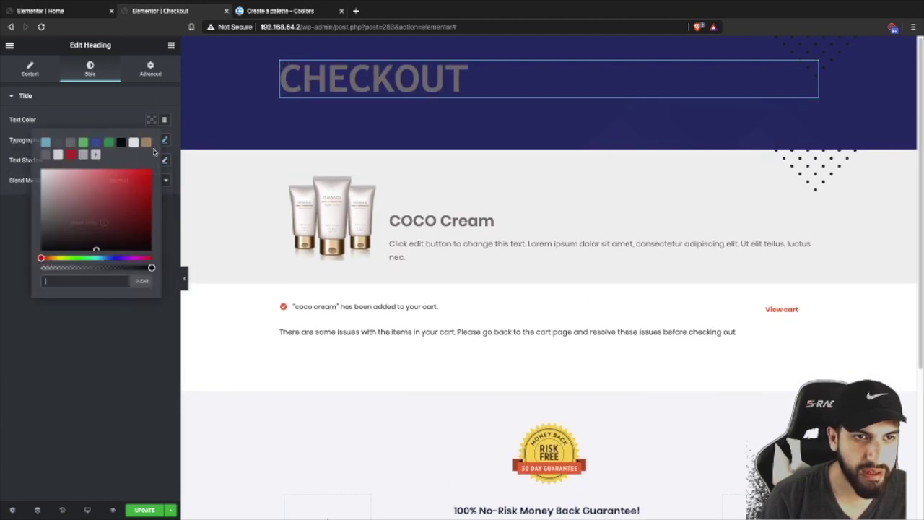
click(137, 148)
click(329, 109)
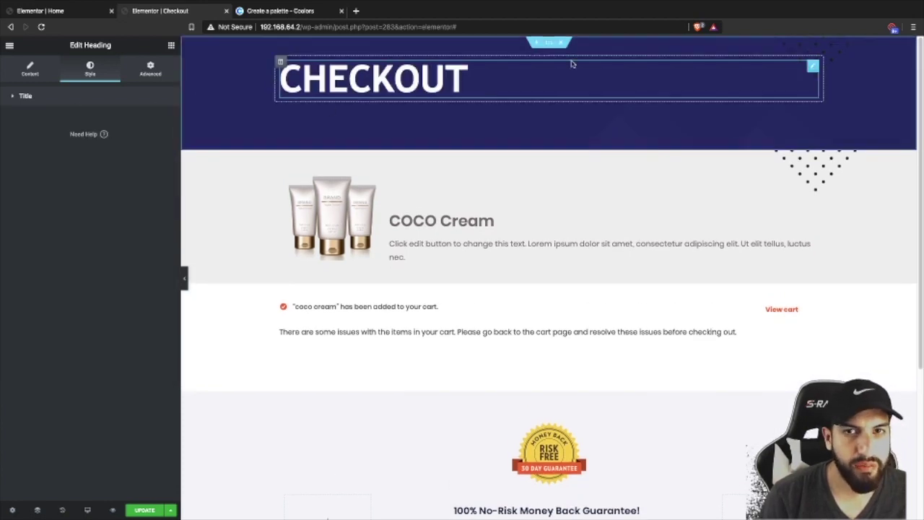
click(549, 42)
click(143, 73)
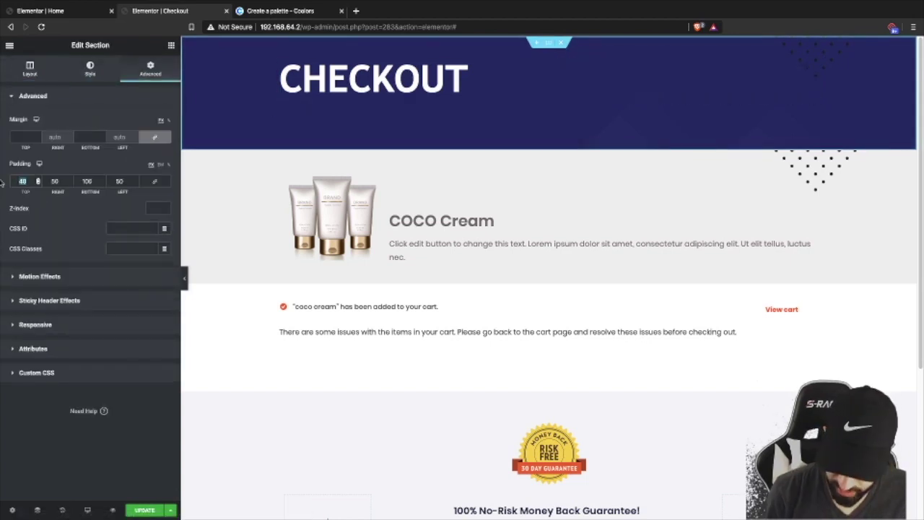
- Give the CHECKOUT header 70 top padding and a brown background, then preview the page
text(070)
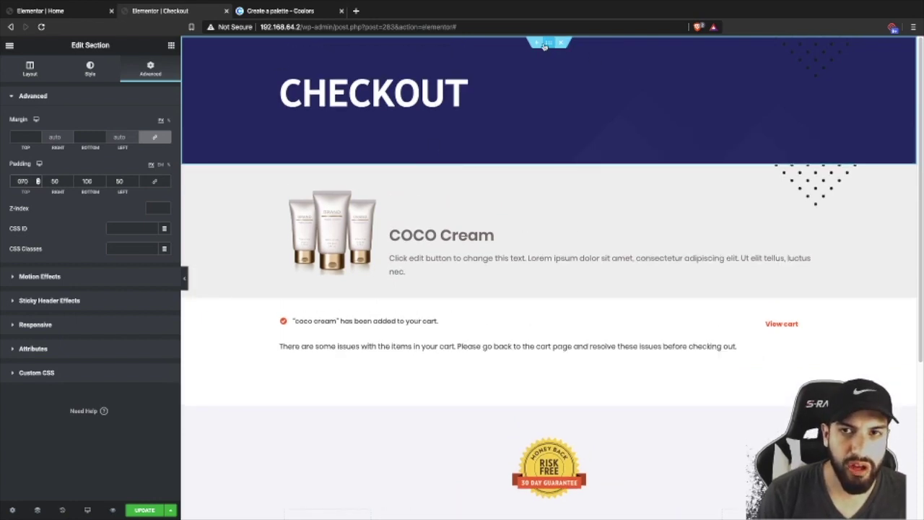
click(89, 71)
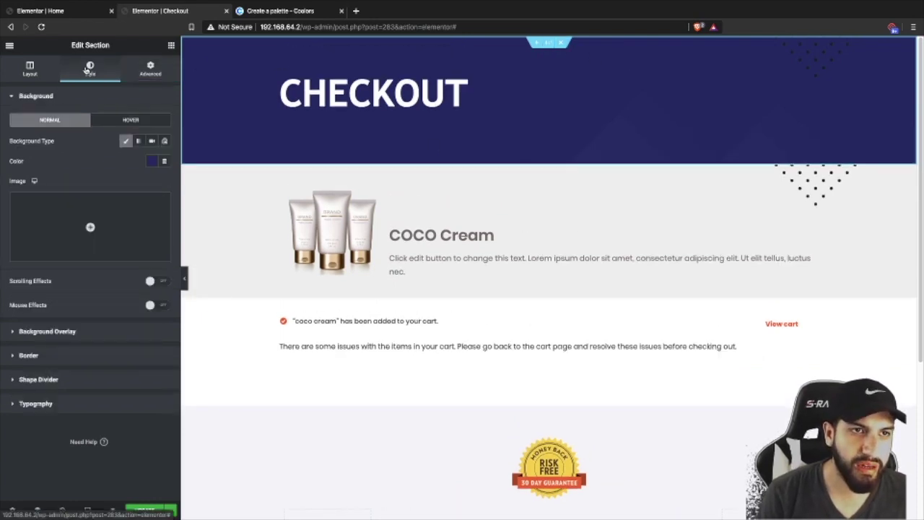
click(152, 163)
click(124, 185)
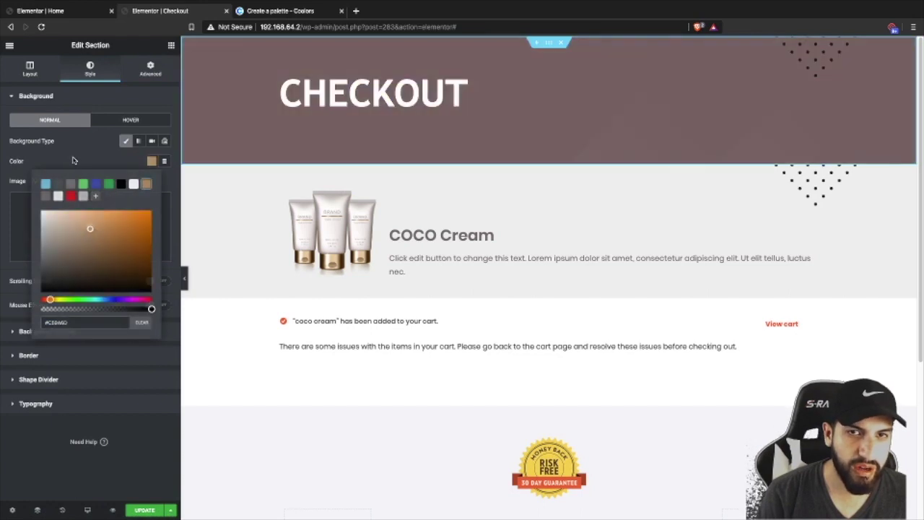
click(510, 153)
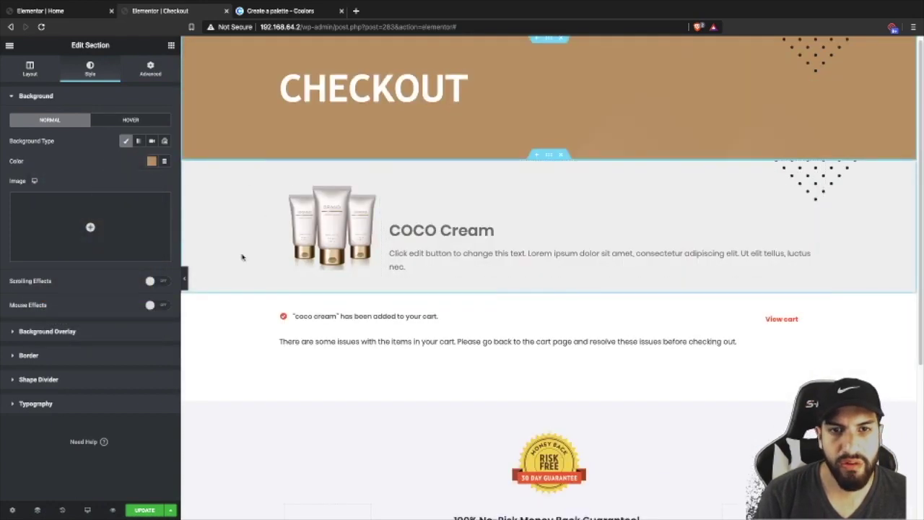
click(184, 280)
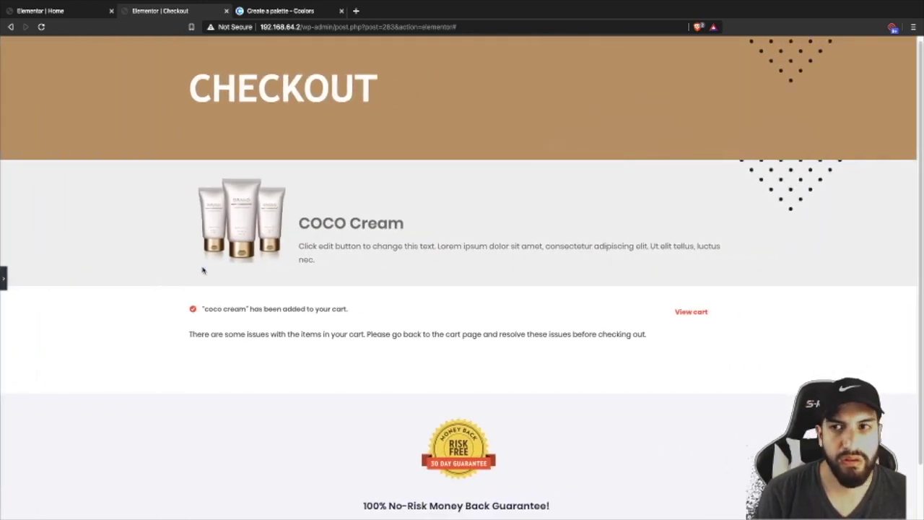
scroll(202, 268, down, 2)
scroll(168, 243, up, 2)
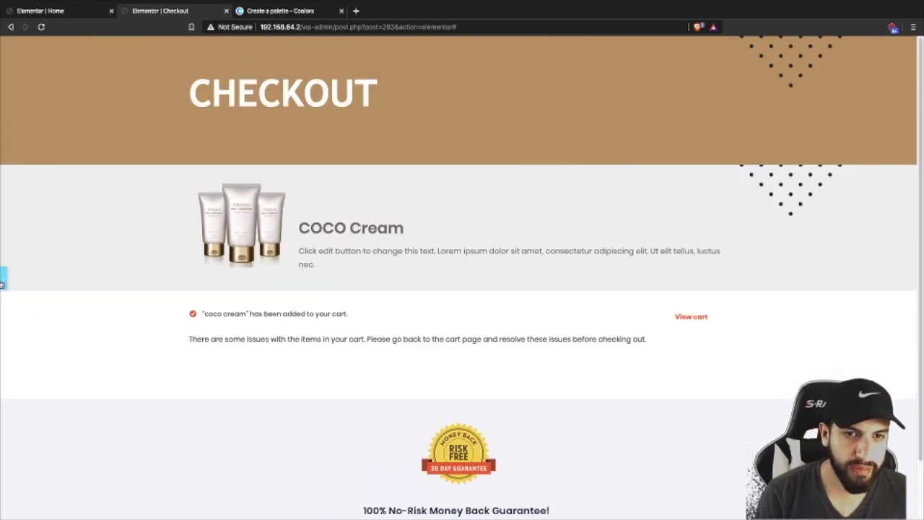
click(3, 279)
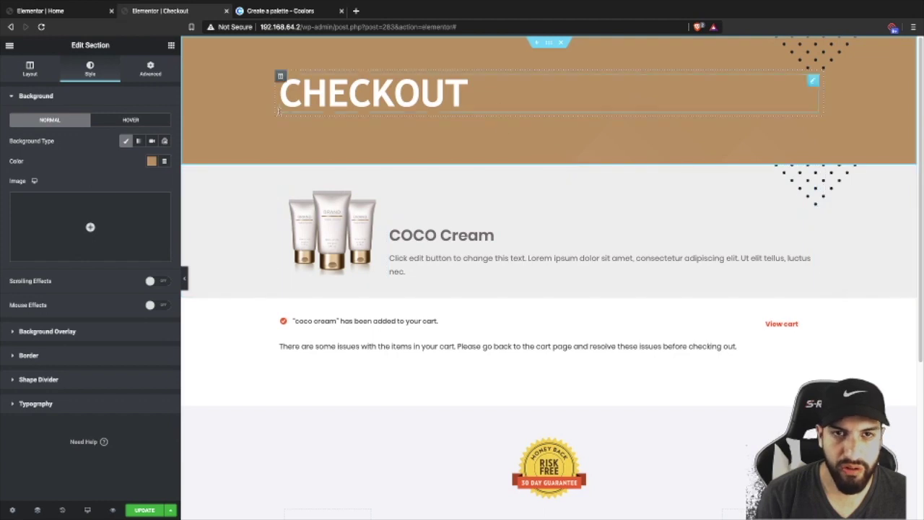
- Place an Icon Box widget above the cart notice, discarding a stray star icon first
scroll(573, 200, down, 3)
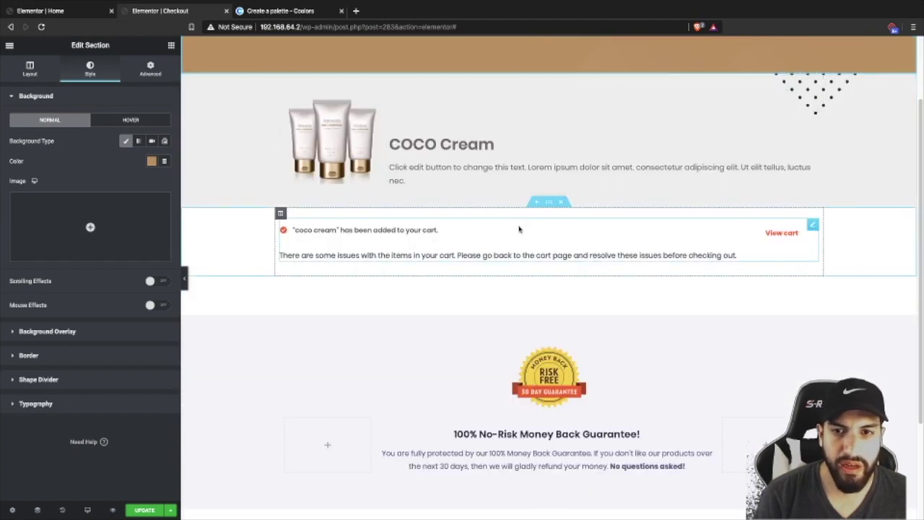
scroll(577, 187, down, 3)
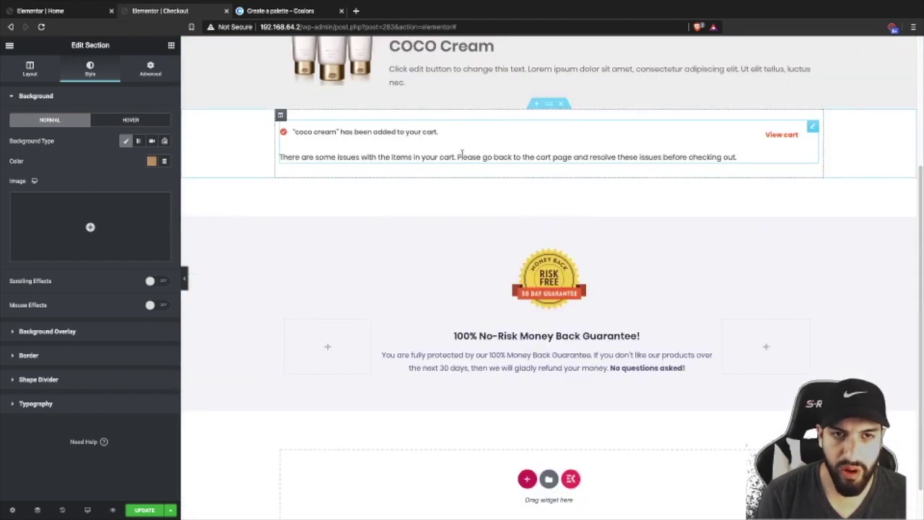
scroll(573, 179, up, 1)
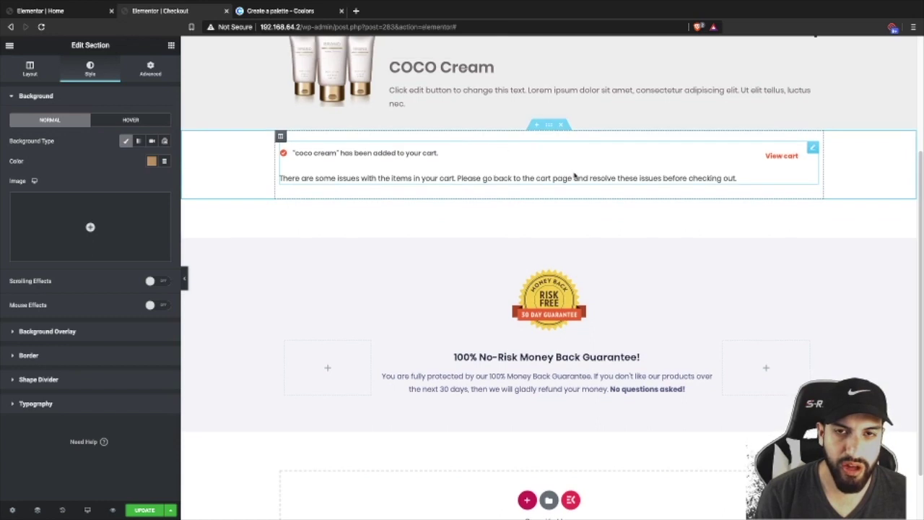
click(171, 46)
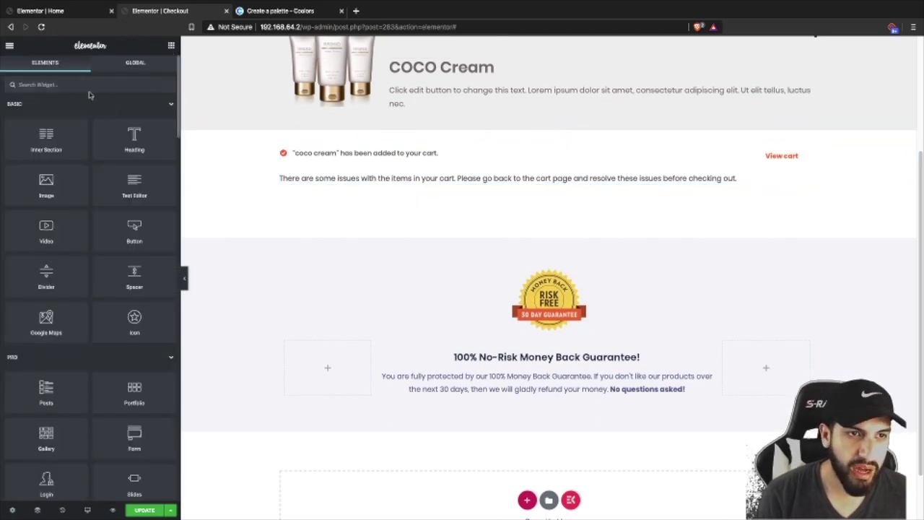
text(icon)
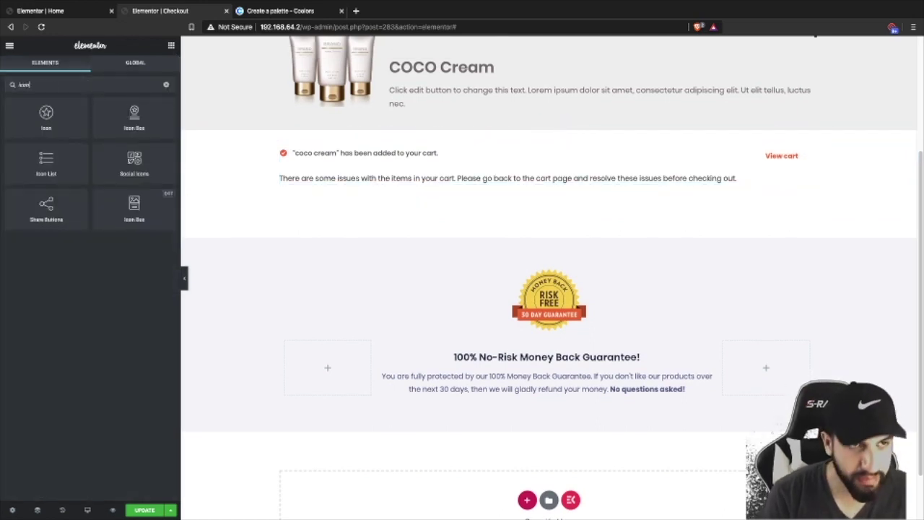
drag(50, 133, 522, 129)
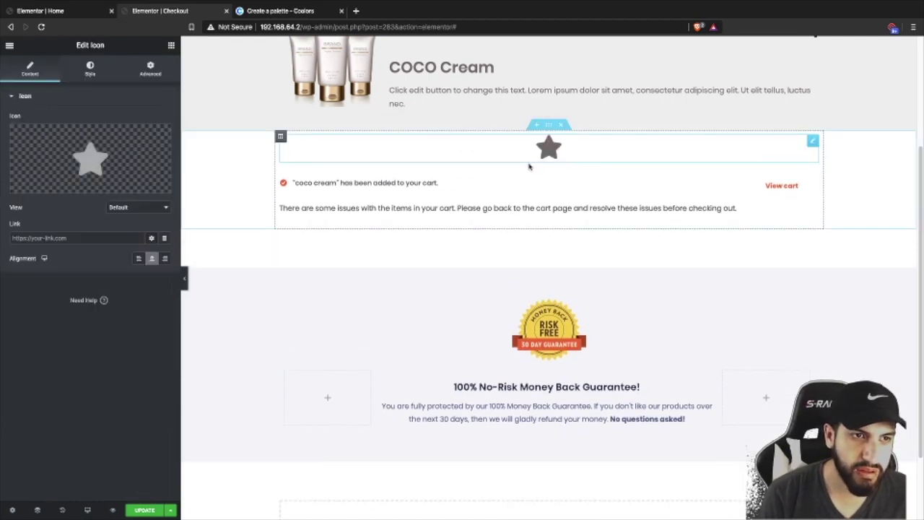
right_click(404, 155)
click(425, 290)
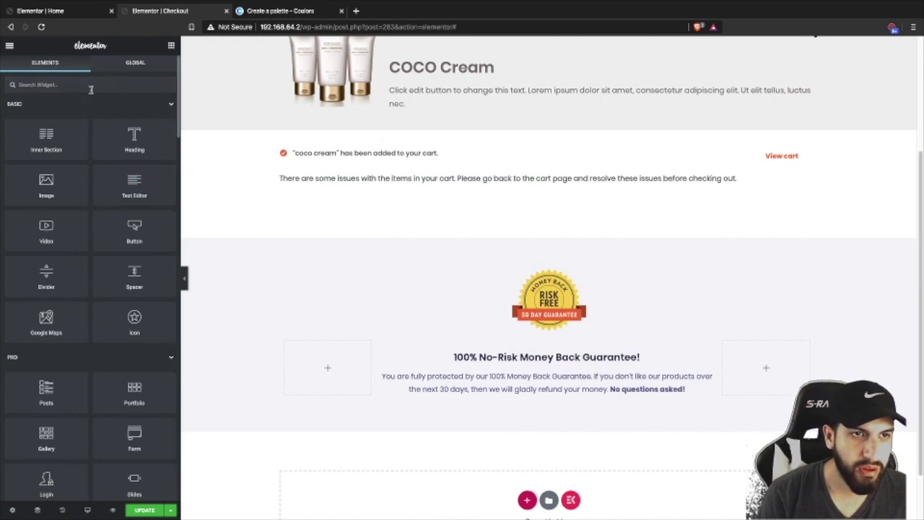
text(icon)
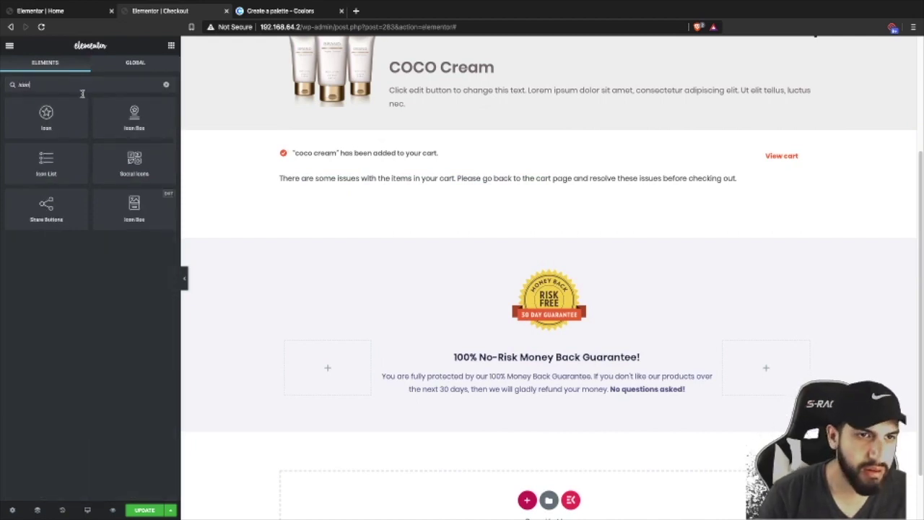
drag(137, 125, 477, 151)
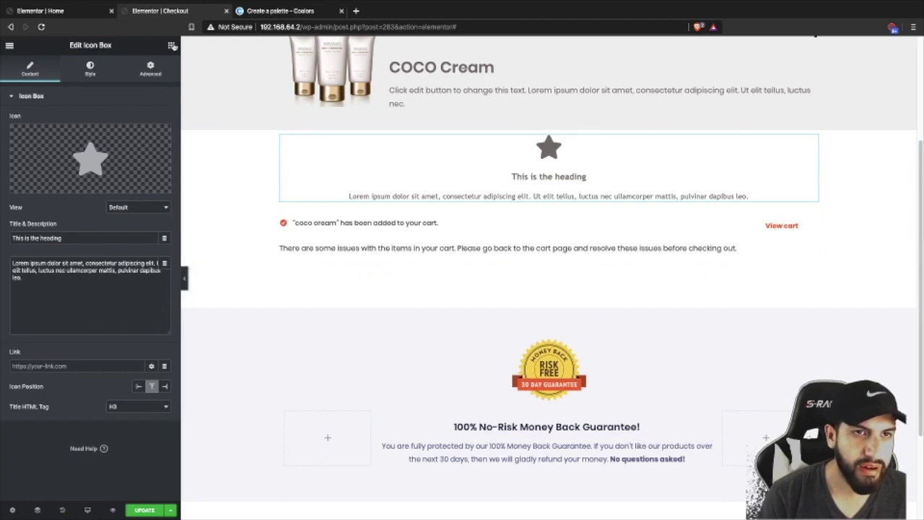
- Put the icon box in an inner section and duplicate its column into three, deleting the empty one
click(172, 45)
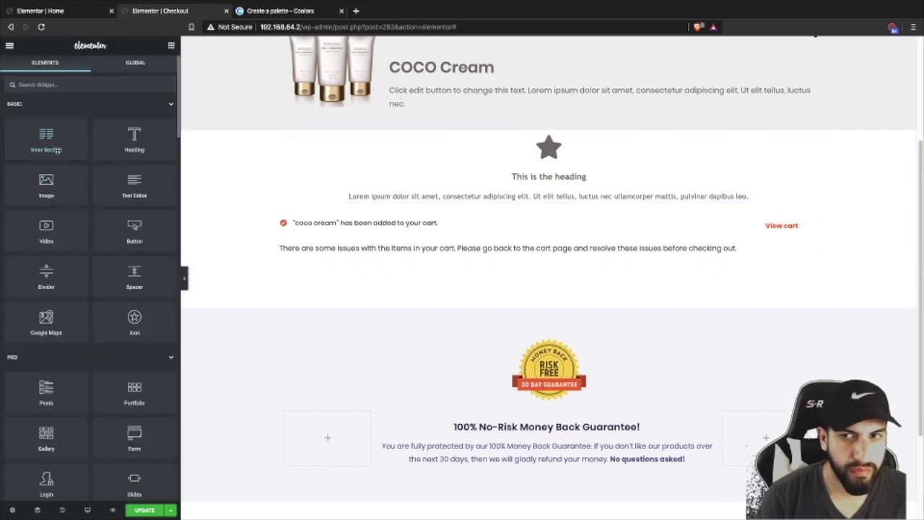
drag(56, 148, 433, 154)
right_click(285, 149)
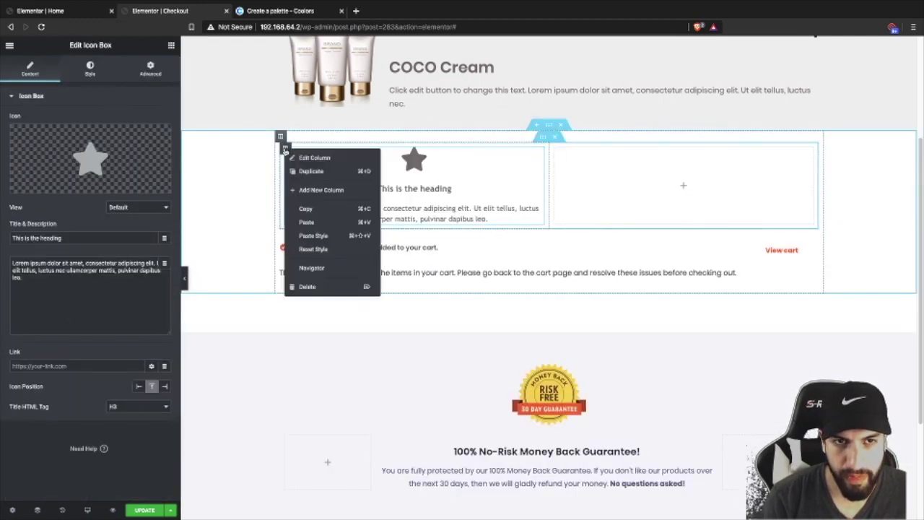
click(309, 172)
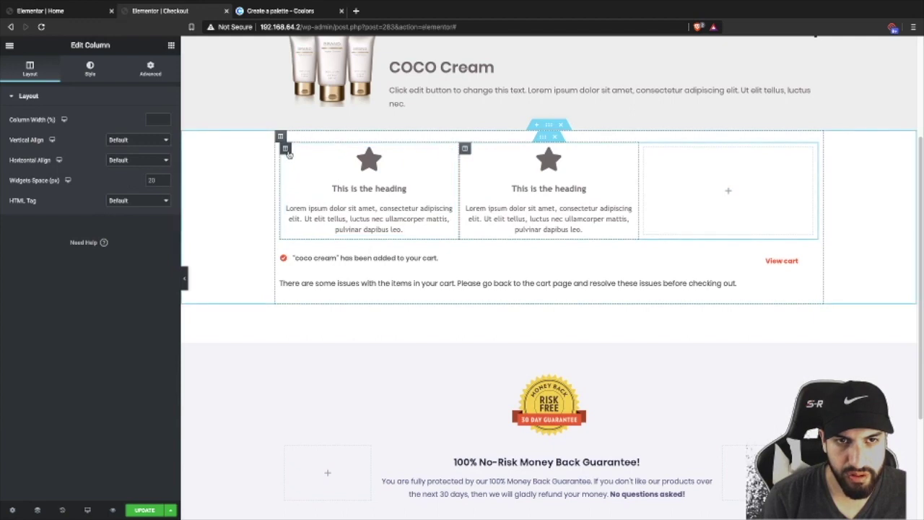
right_click(287, 151)
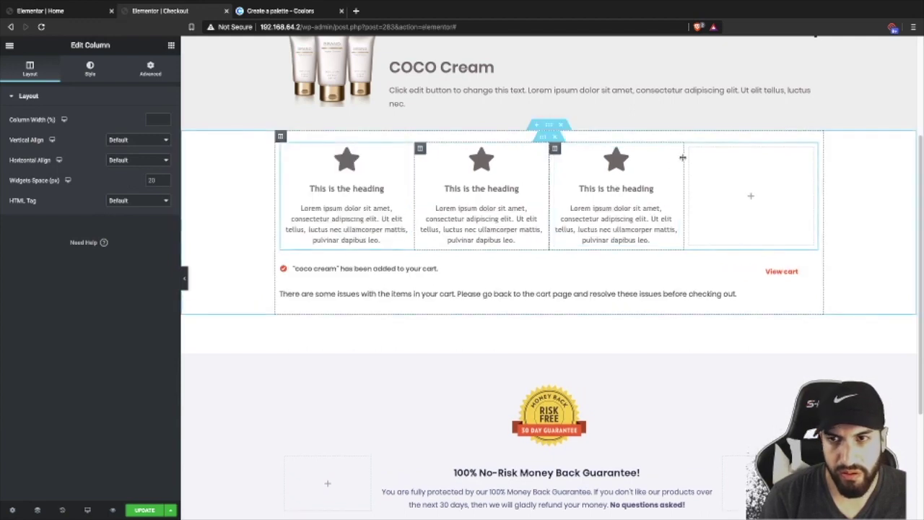
right_click(693, 153)
click(729, 287)
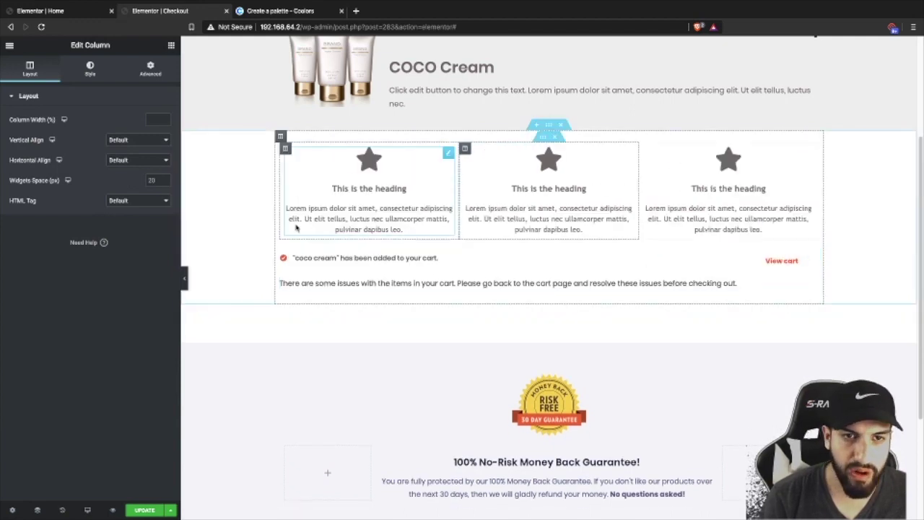
click(397, 202)
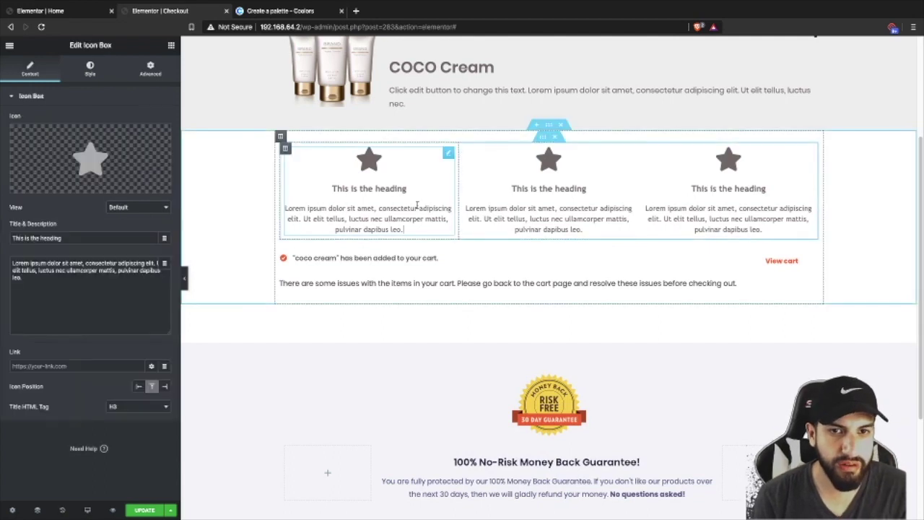
- Title the first icon box 'Secure Checkout' with a lock icon and no description
click(135, 275)
key(ctrl+a)
key(BackSpace)
click(79, 237)
key(ctrl+a)
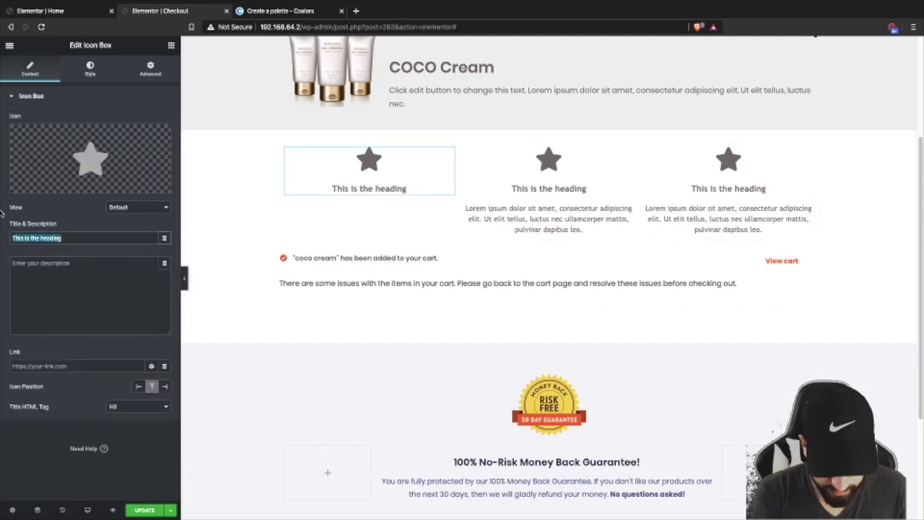
key(BackSpace)
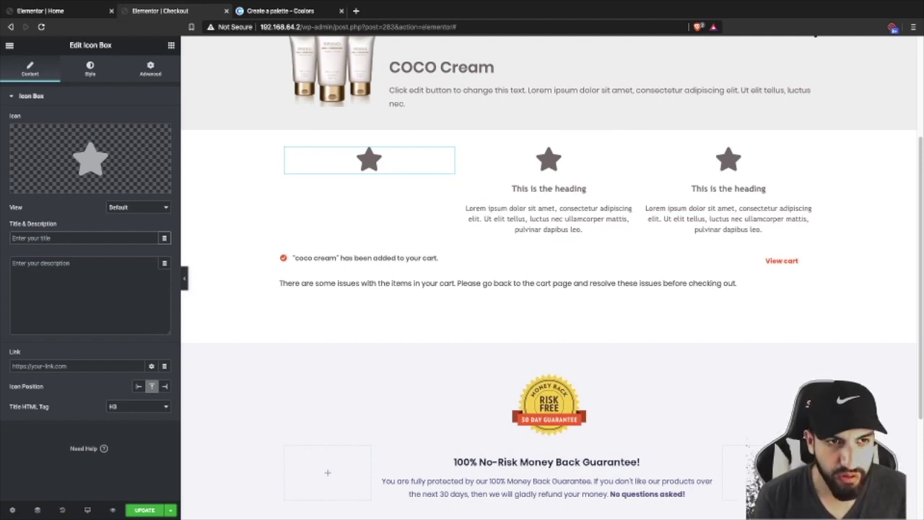
text(Secure Checkout)
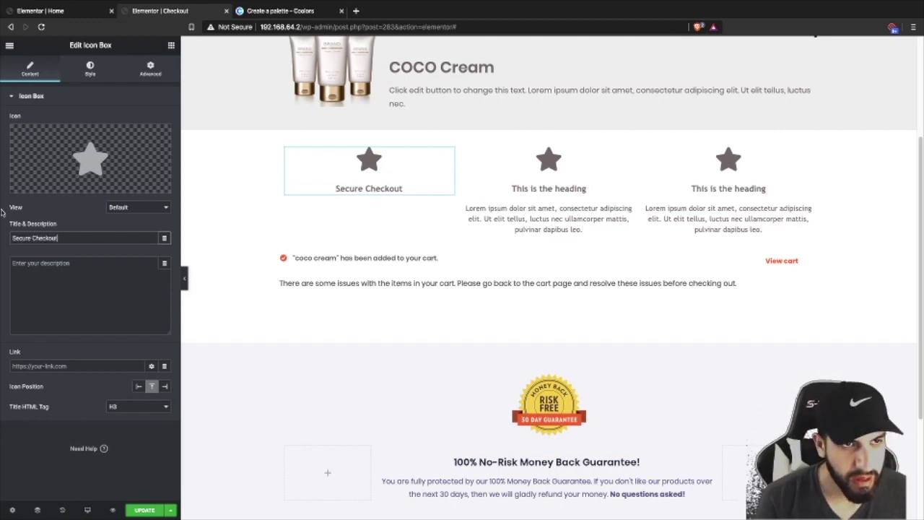
click(90, 159)
click(436, 127)
text(lock)
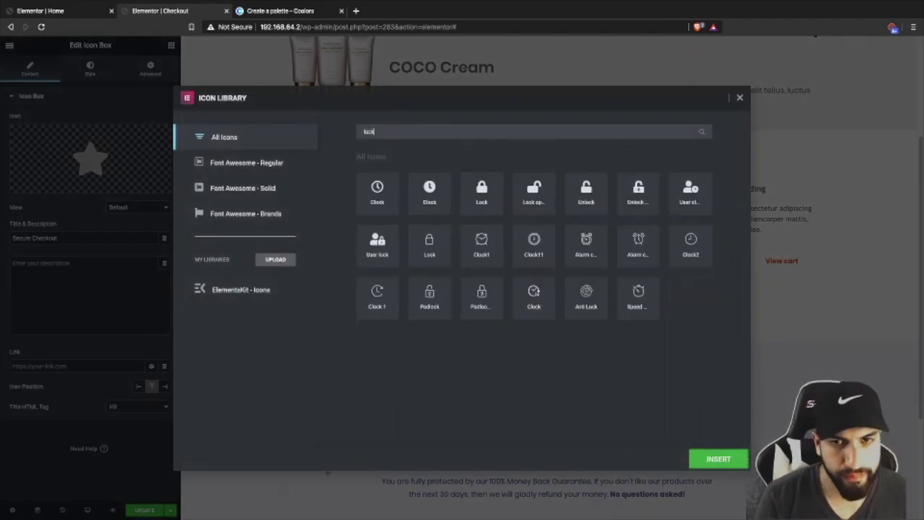
click(482, 204)
click(715, 459)
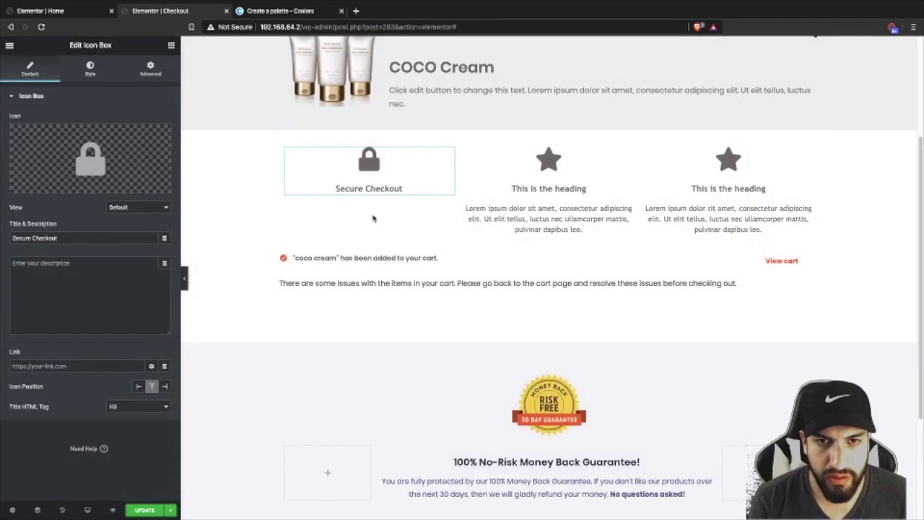
- Give the middle box a truck icon, the title 'Fast Shipping' and no description
click(476, 170)
click(85, 155)
scroll(530, 289, down, 10)
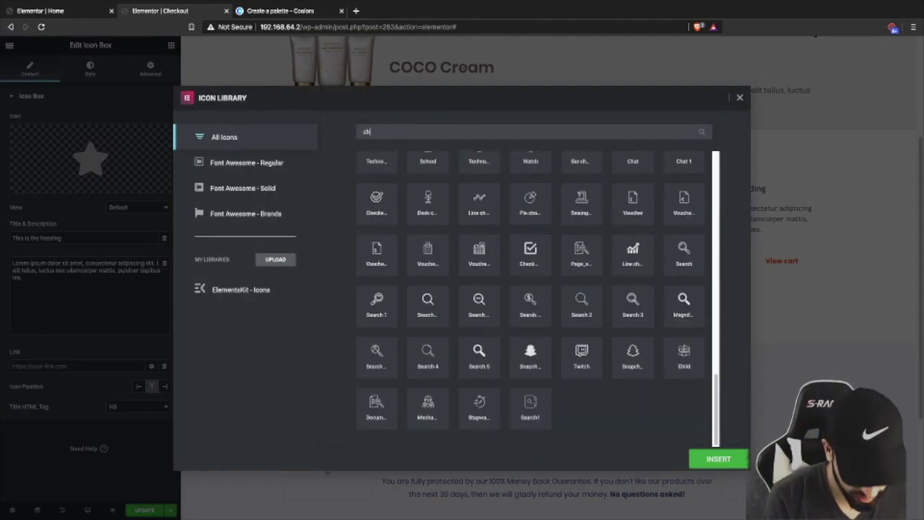
text(se)
key(BackSpace)
key(BackSpace)
text(truck)
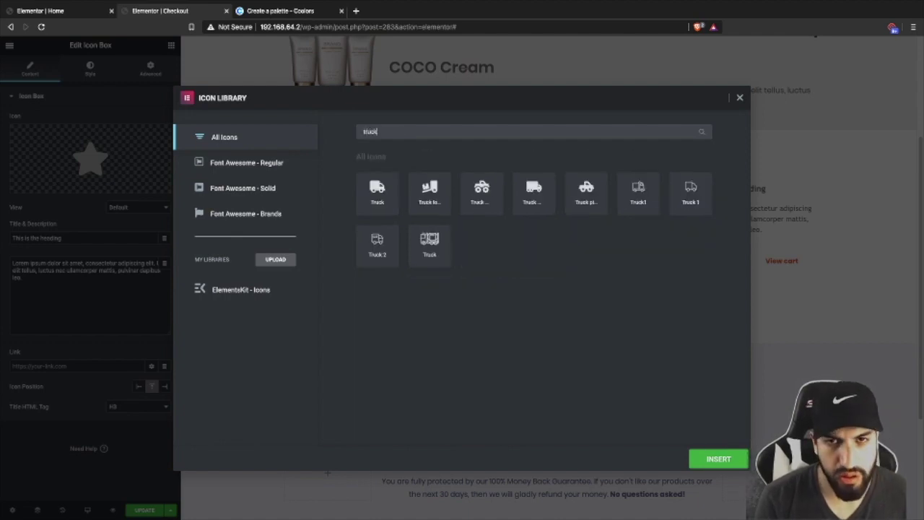
click(377, 191)
click(719, 459)
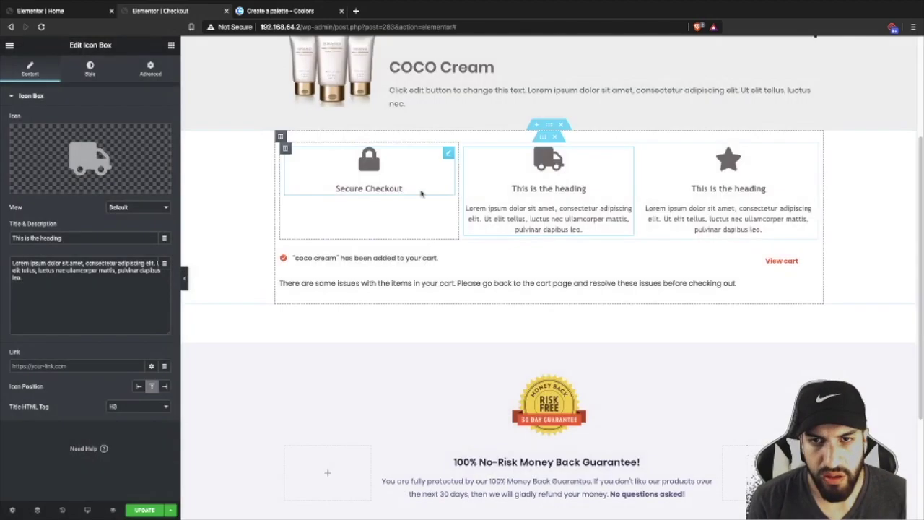
triple_click(36, 238)
text(F)
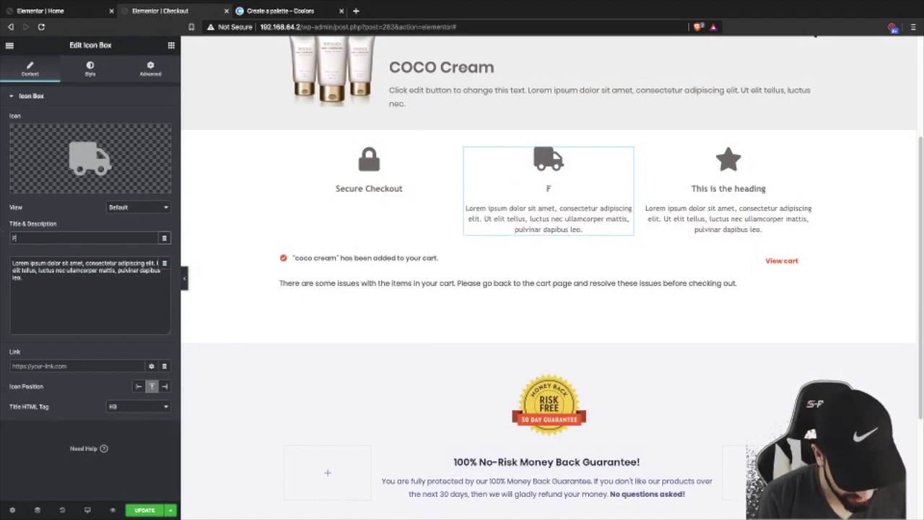
text(ast Shipping)
triple_click(78, 304)
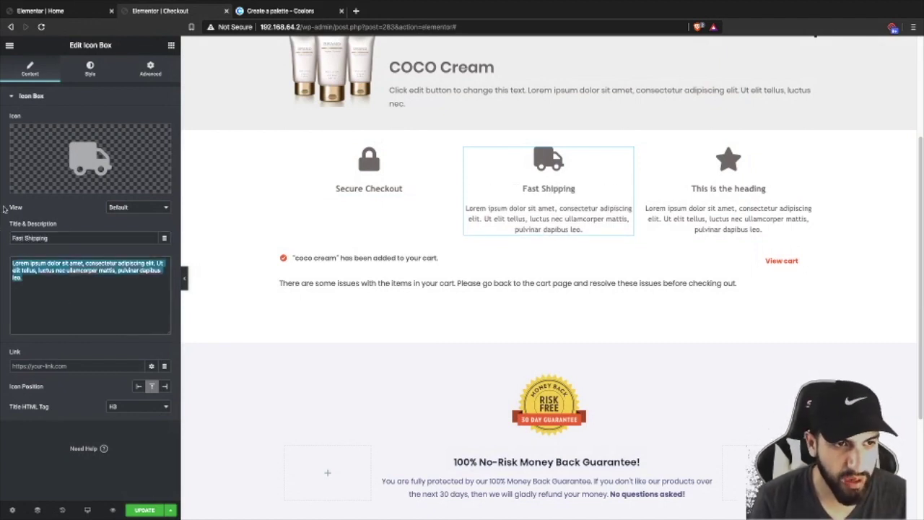
key(BackSpace)
- Retitle the star box 'Paypal', swap in the PayPal icon, and clear its description
click(723, 175)
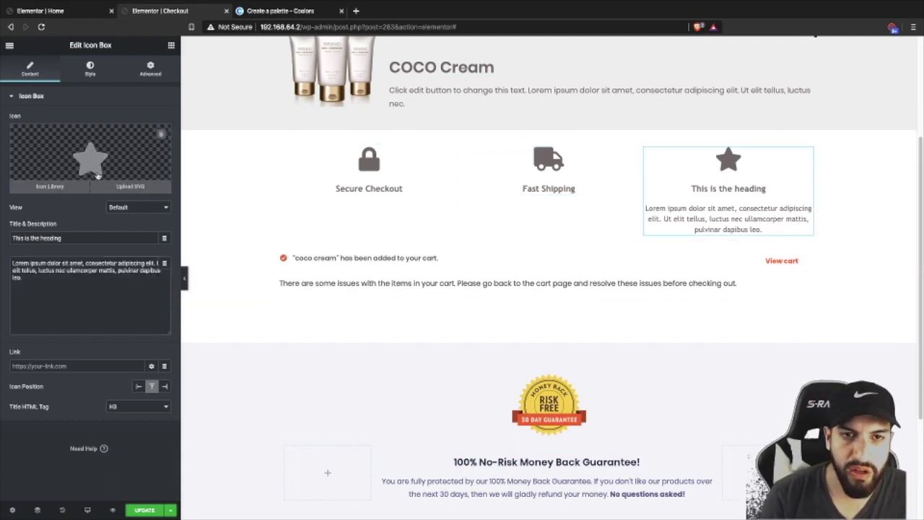
triple_click(74, 238)
key(BackSpace)
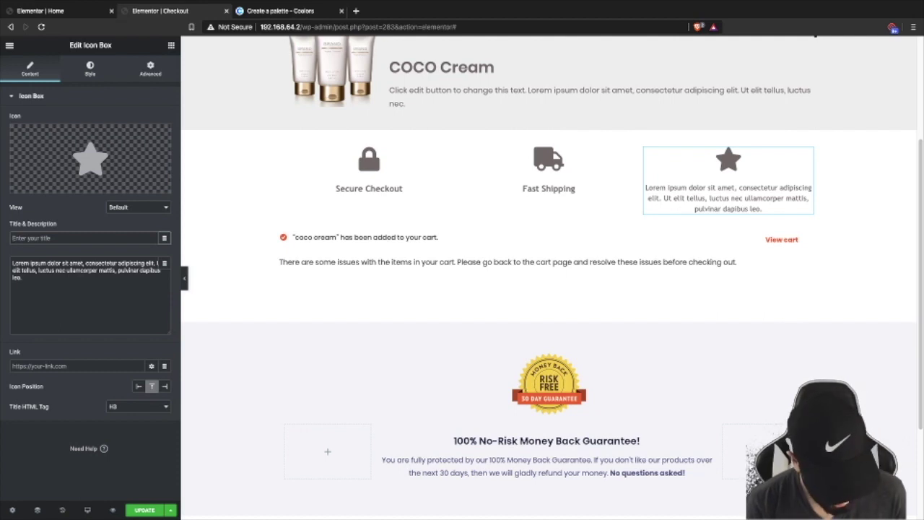
text(Paypa)
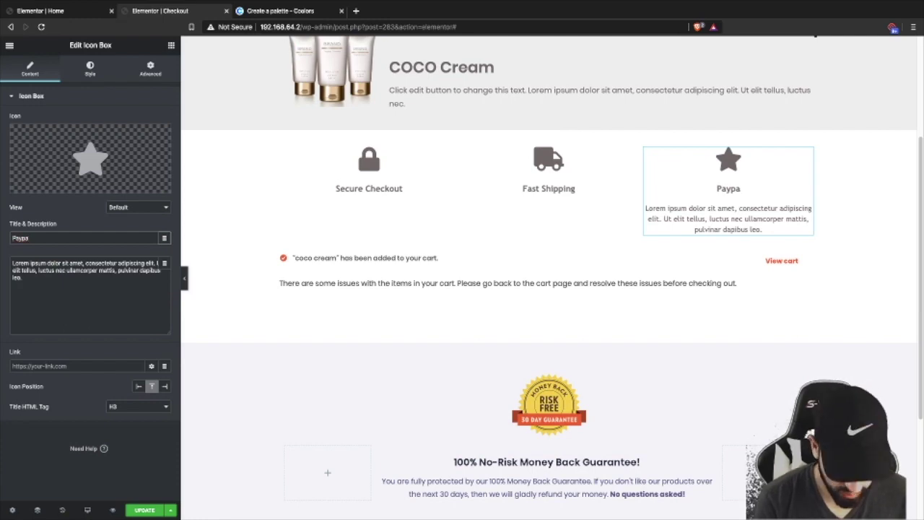
text(l)
click(50, 186)
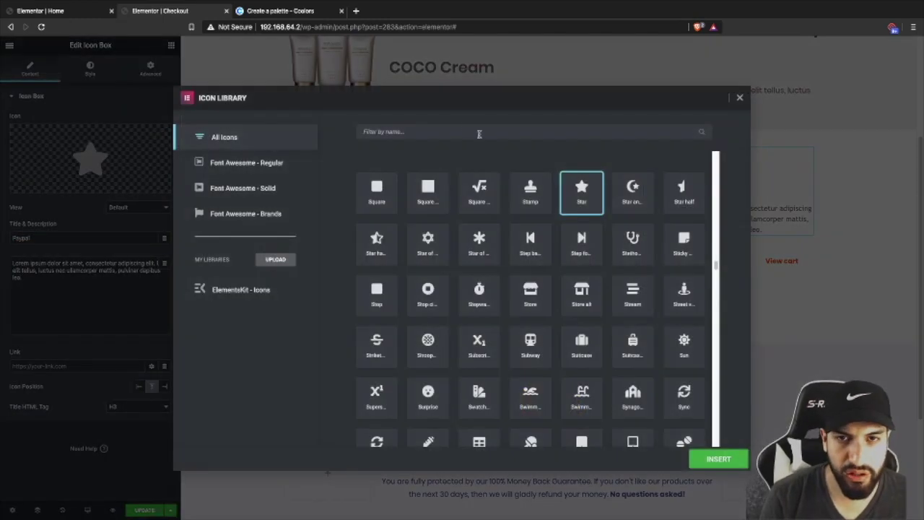
text(pay)
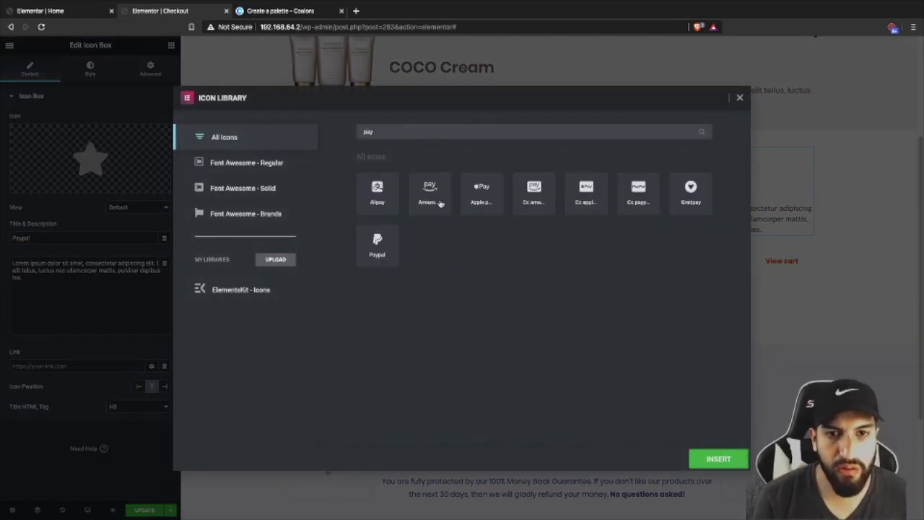
click(378, 249)
click(718, 459)
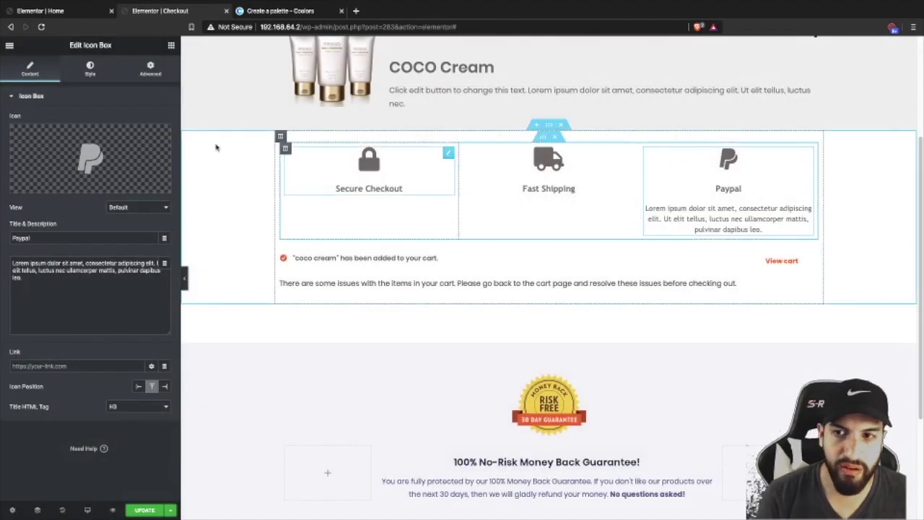
click(75, 291)
key(ctrl+a)
key(BackSpace)
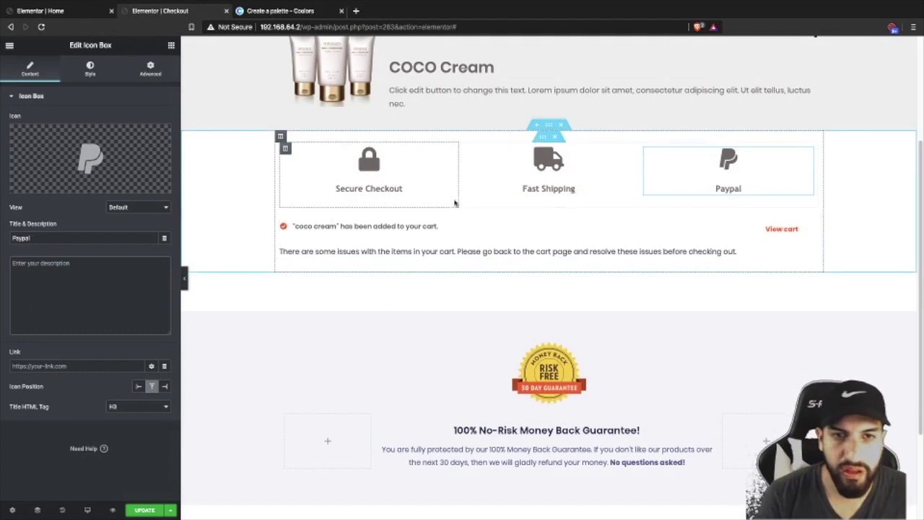
- Style the Paypal box: icon size 68, title spacing 0, title size 30, tan icon colour
click(90, 68)
drag(9, 217, 37, 217)
click(58, 276)
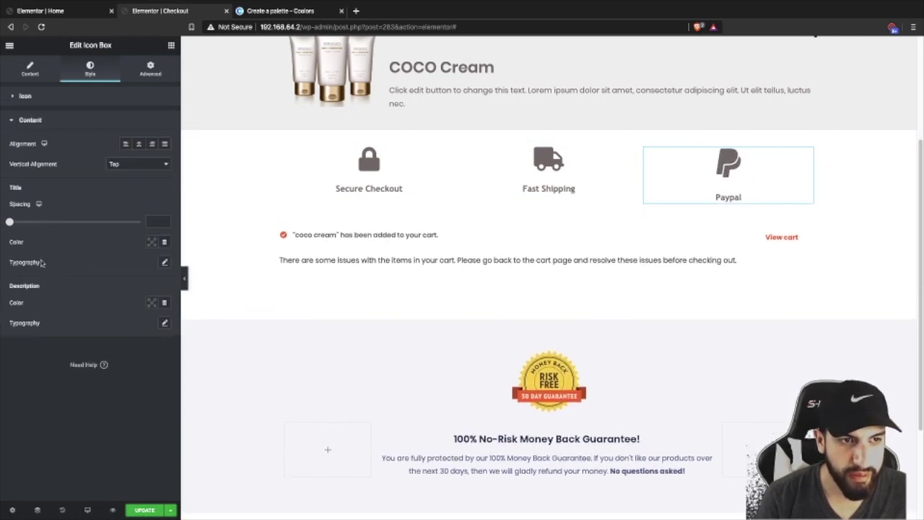
click(9, 222)
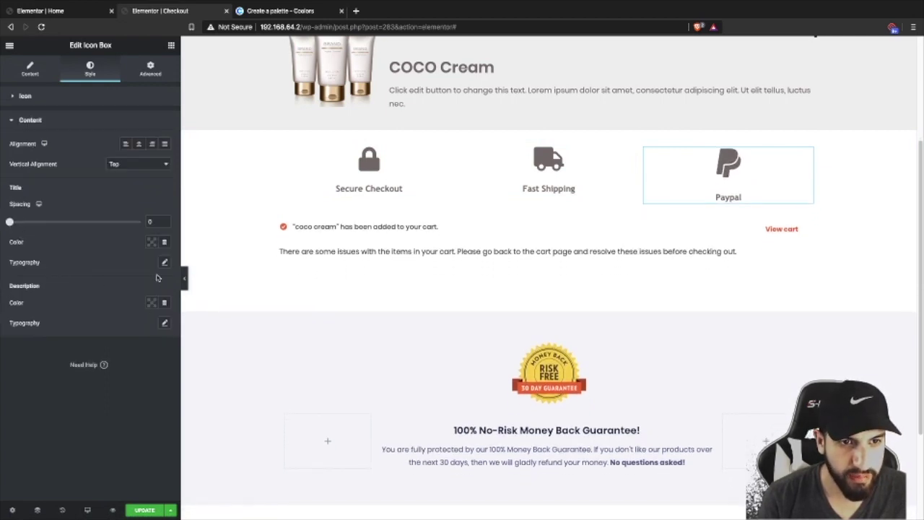
click(164, 262)
drag(19, 326, 33, 326)
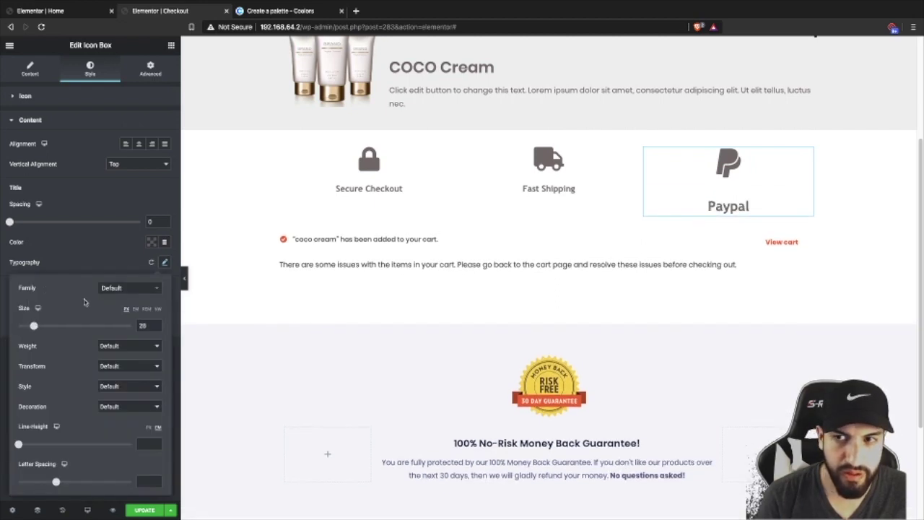
click(38, 101)
click(40, 69)
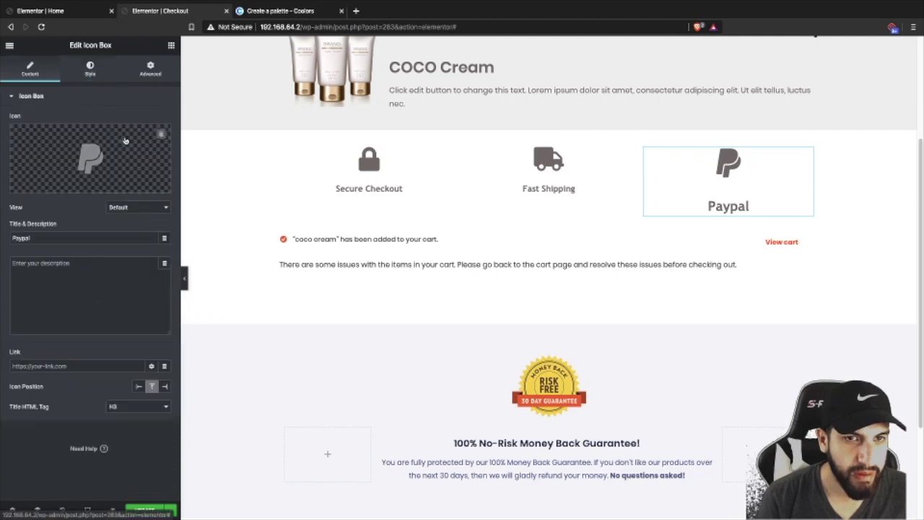
click(90, 70)
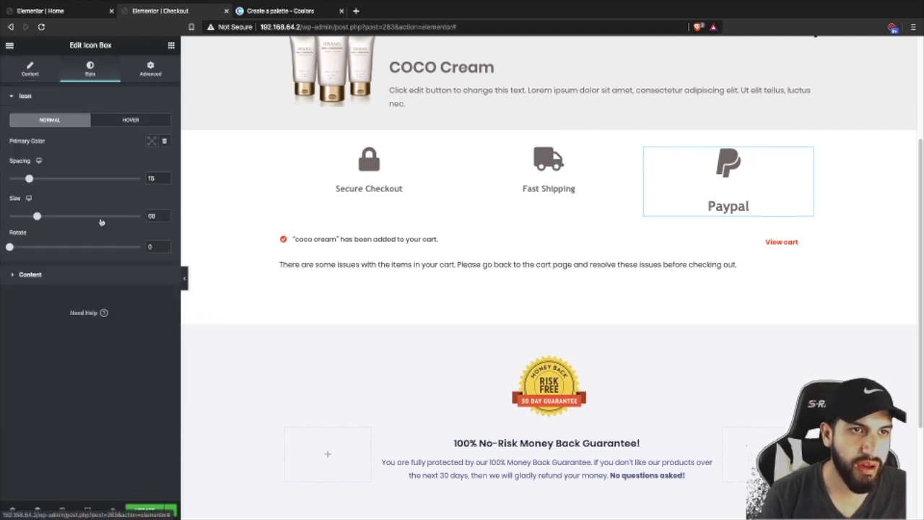
click(152, 141)
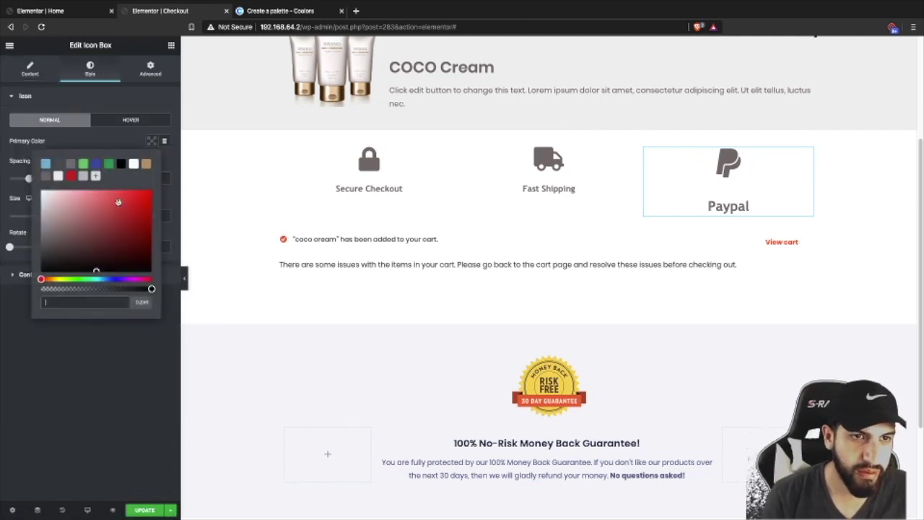
click(147, 164)
- Copy the Paypal box and paste its style onto Fast Shipping and Secure Checkout
right_click(777, 197)
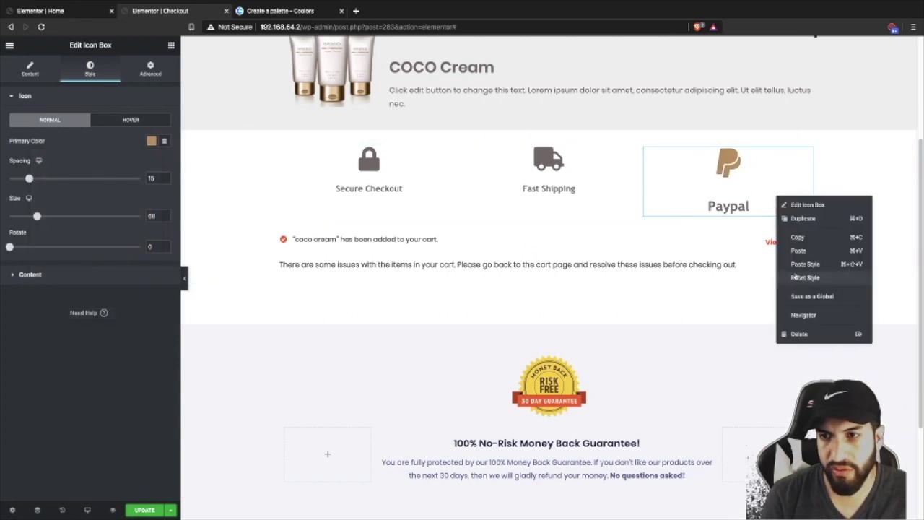
right_click(593, 174)
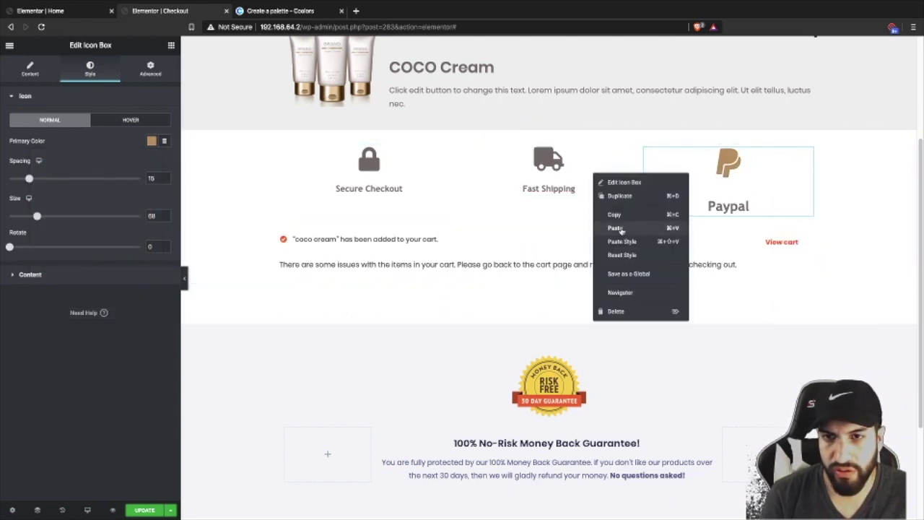
click(622, 241)
right_click(356, 175)
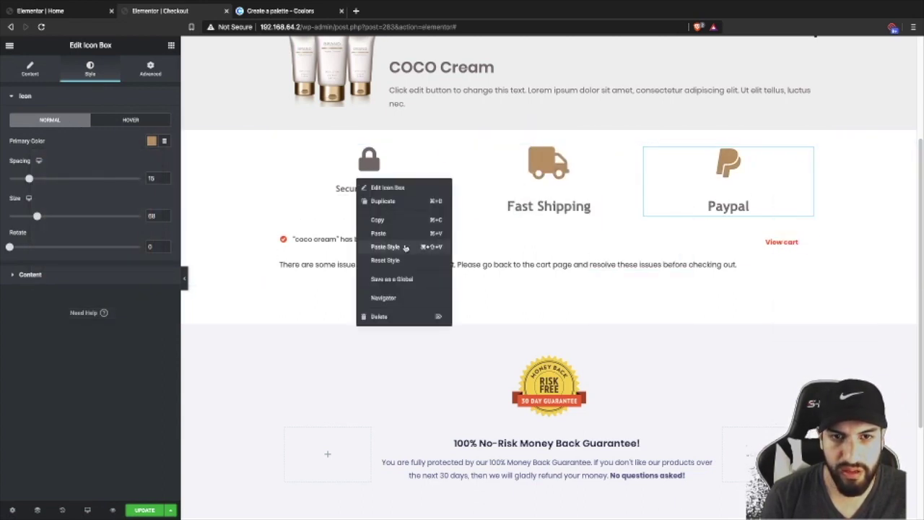
click(382, 242)
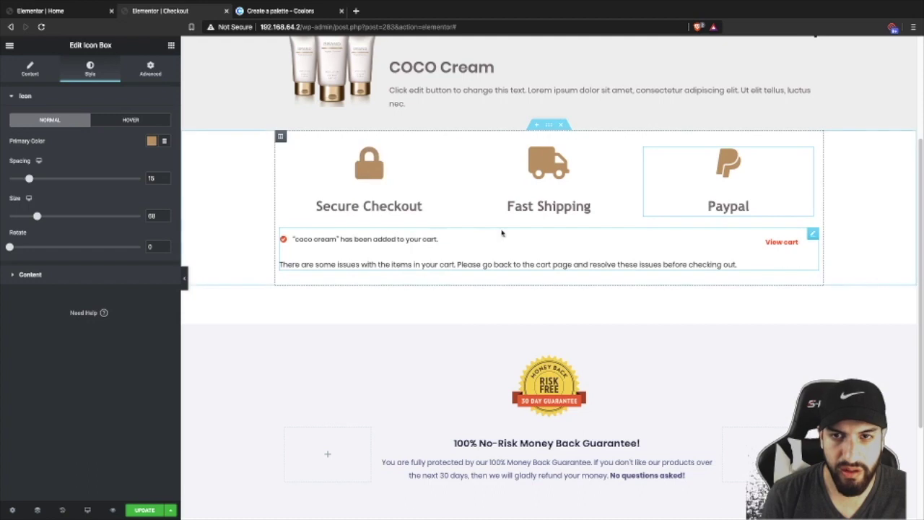
click(549, 248)
click(371, 180)
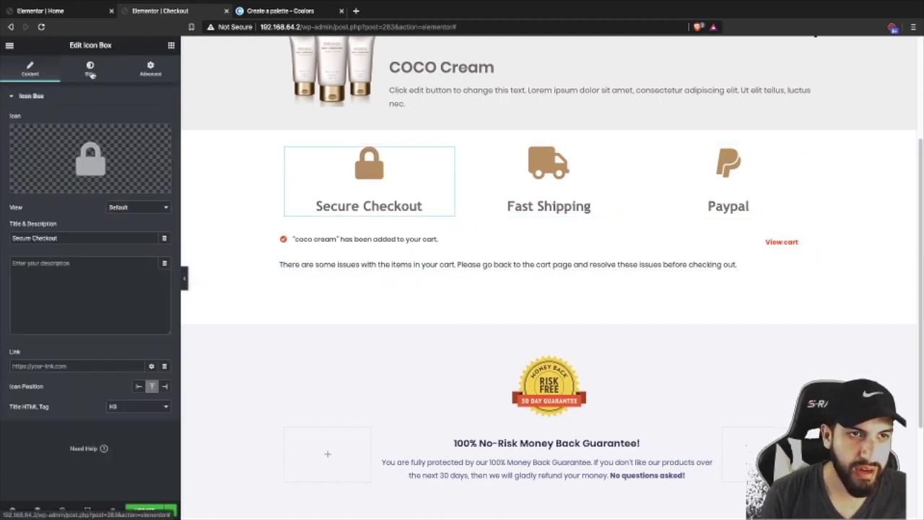
- Give the Secure Checkout box a solid, nearly white border
click(90, 69)
click(150, 68)
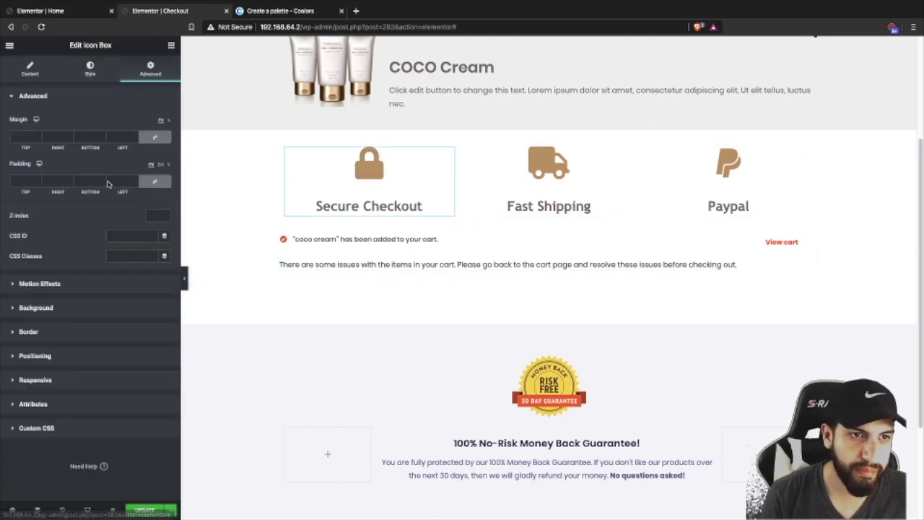
click(64, 332)
click(130, 214)
click(126, 229)
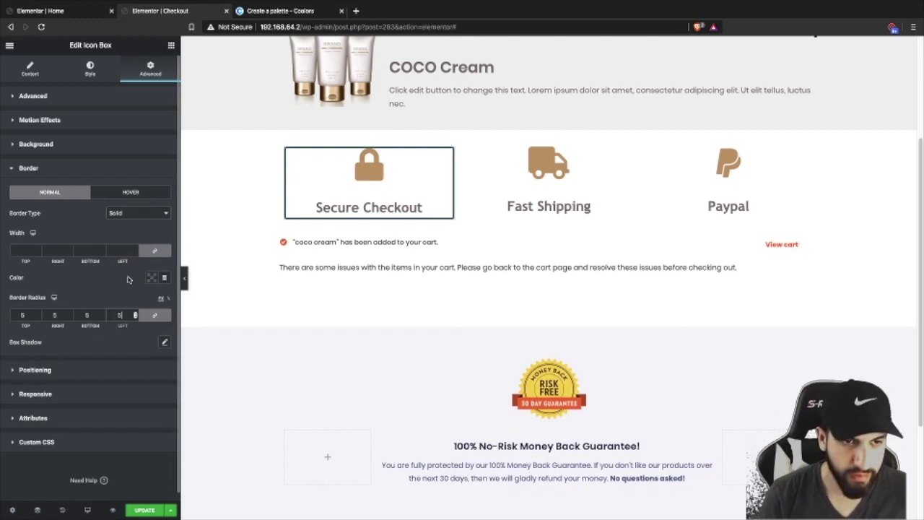
click(151, 277)
click(45, 313)
click(58, 314)
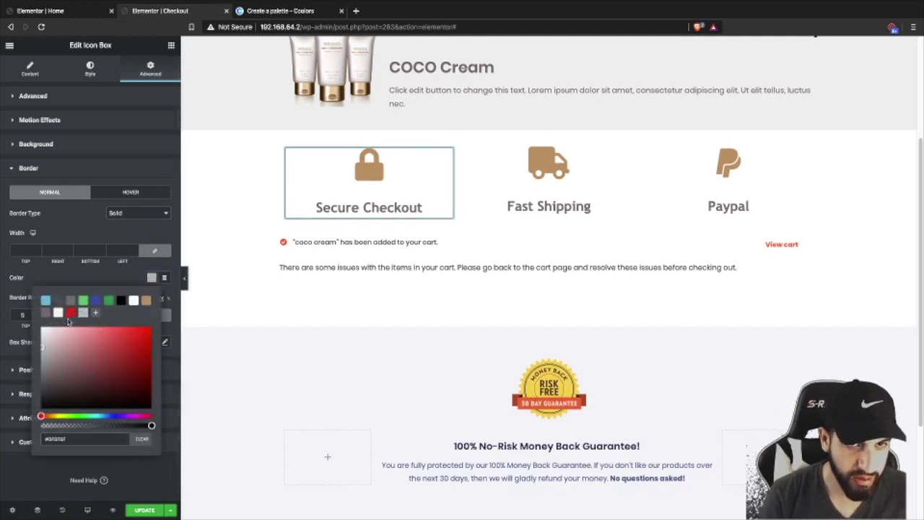
click(59, 314)
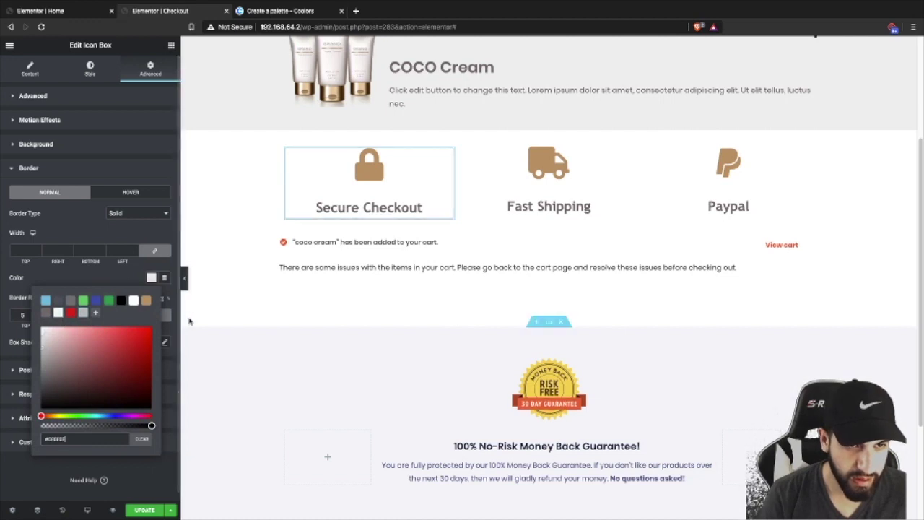
click(185, 285)
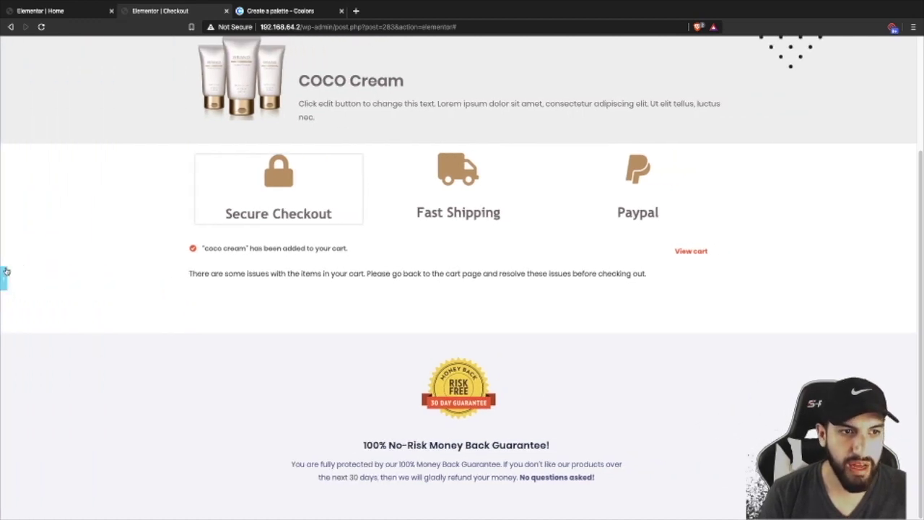
click(3, 276)
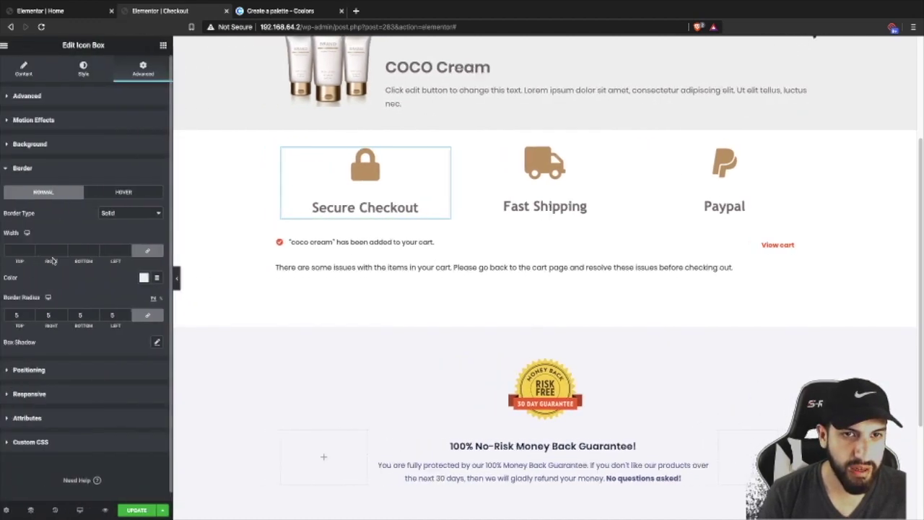
- Set Secure Checkout's top margin to 0 and top padding to 10
click(147, 96)
click(38, 137)
text(6)
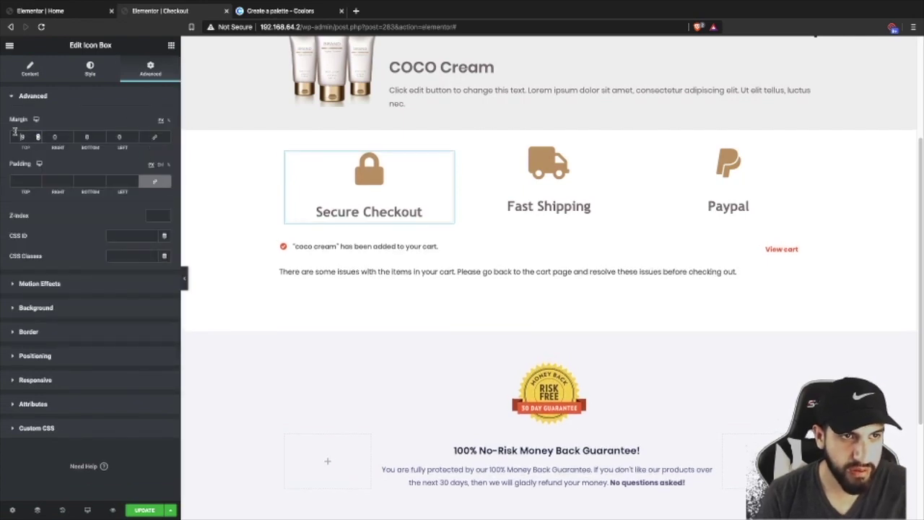
key(BackSpace)
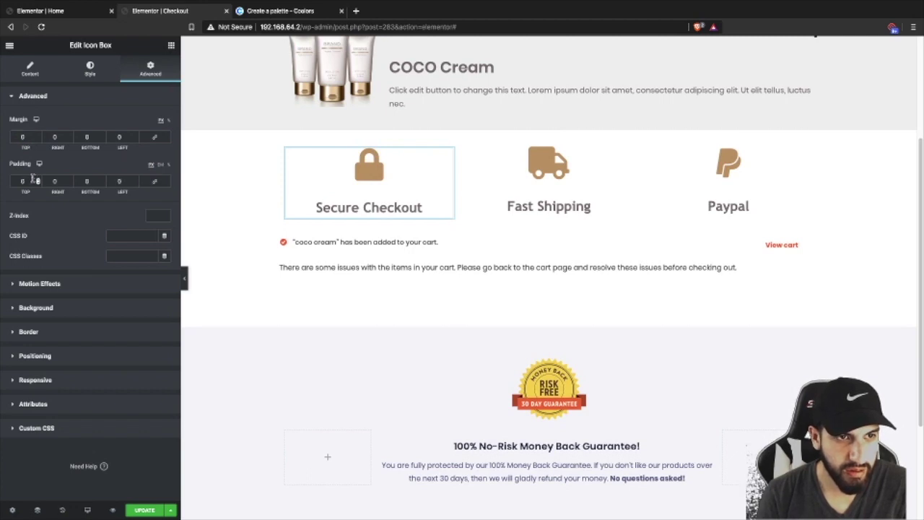
click(38, 181)
text(10)
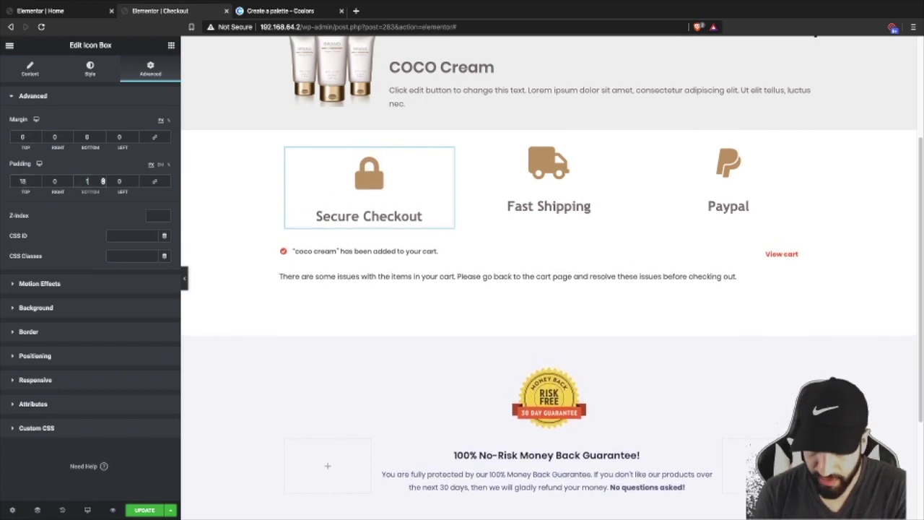
- Copy Secure Checkout's styling and paste it onto the Fast Shipping and Paypal boxes
right_click(343, 176)
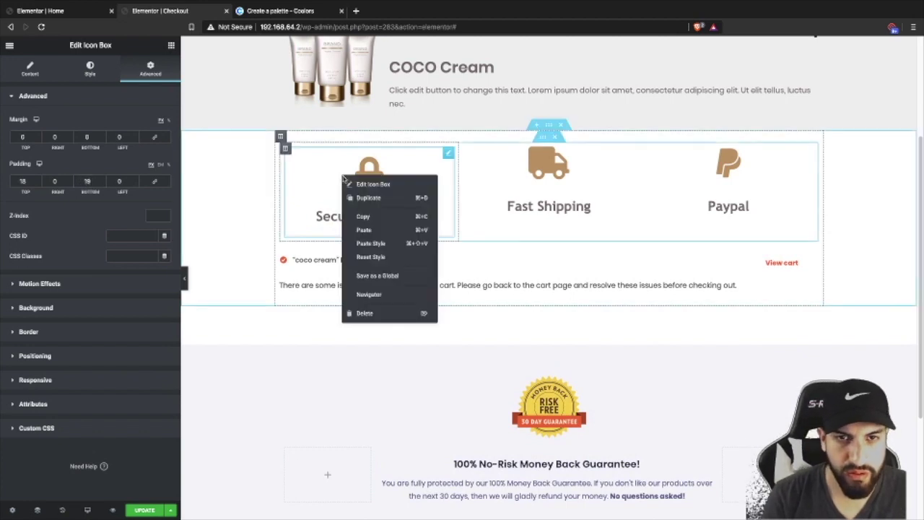
click(363, 215)
right_click(552, 195)
click(593, 263)
right_click(767, 200)
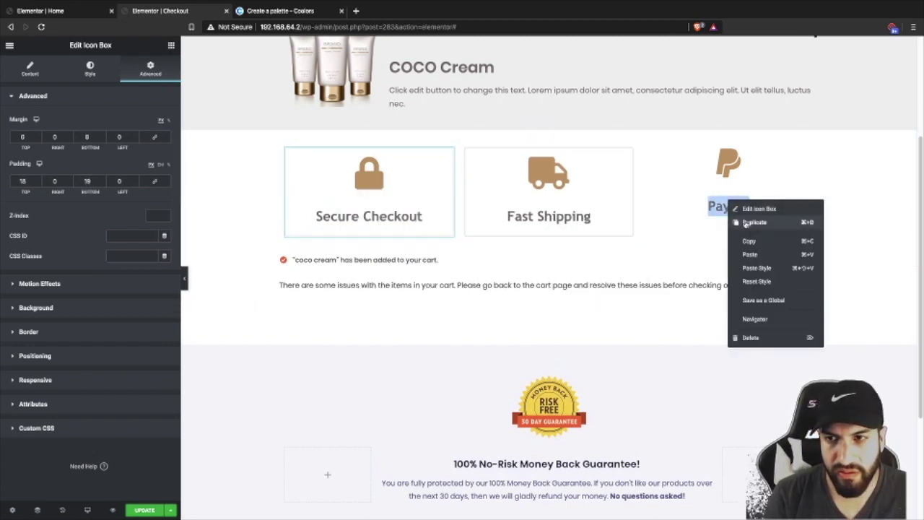
click(764, 266)
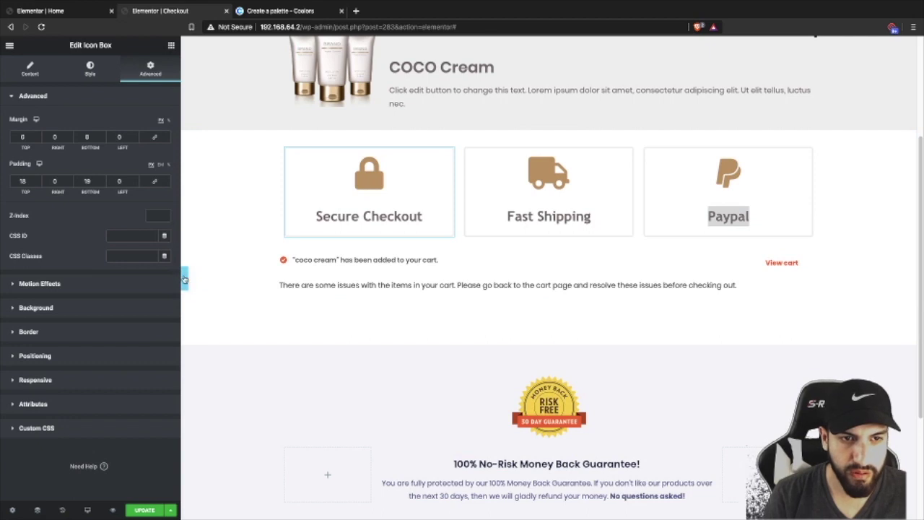
click(184, 278)
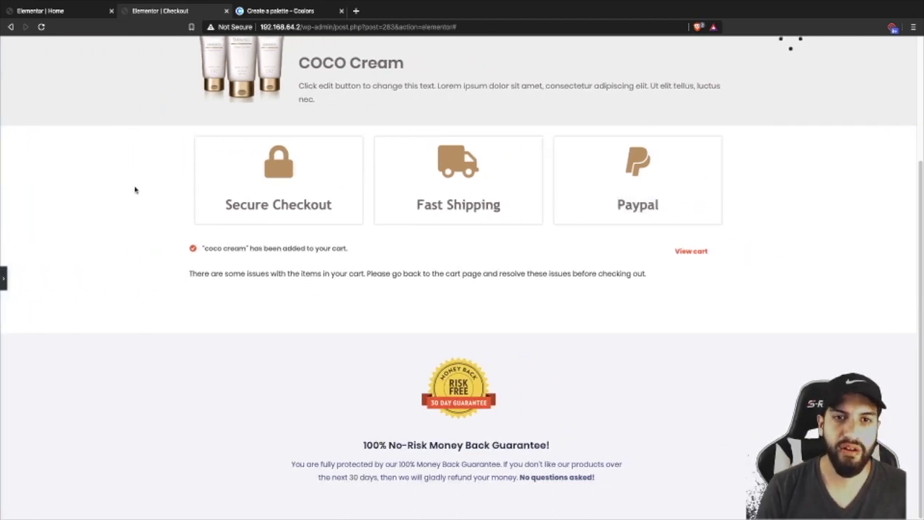
click(5, 276)
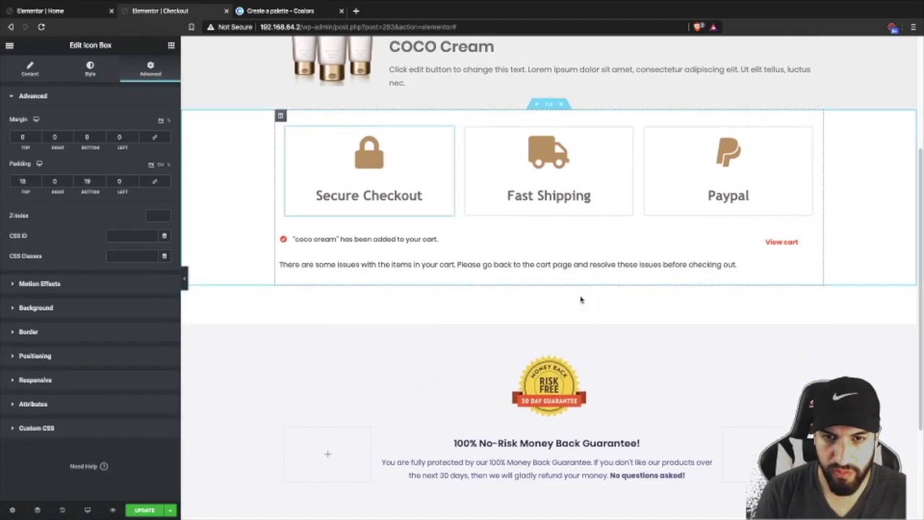
- Delete the money-back badge image, the guarantee text and the emptied section, then add a section
scroll(581, 303, down, 2)
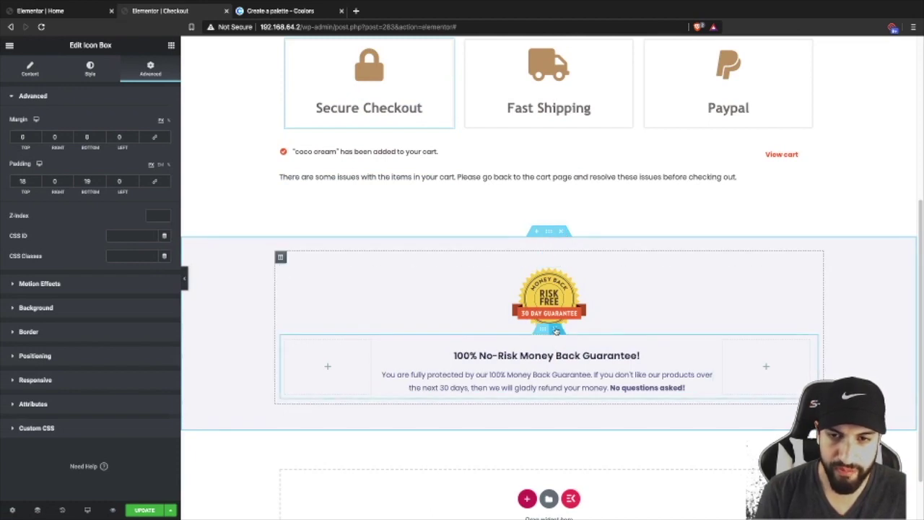
scroll(547, 260, up, 4)
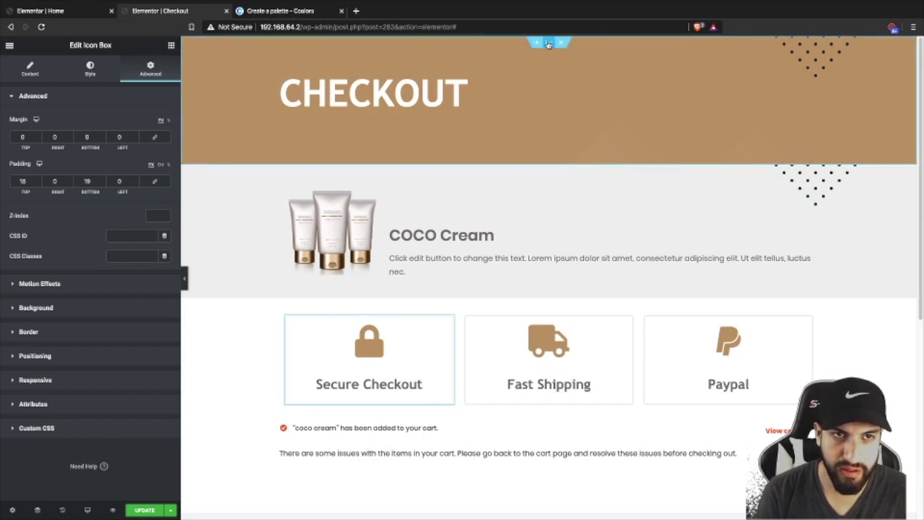
scroll(607, 255, down, 3)
scroll(607, 256, down, 1)
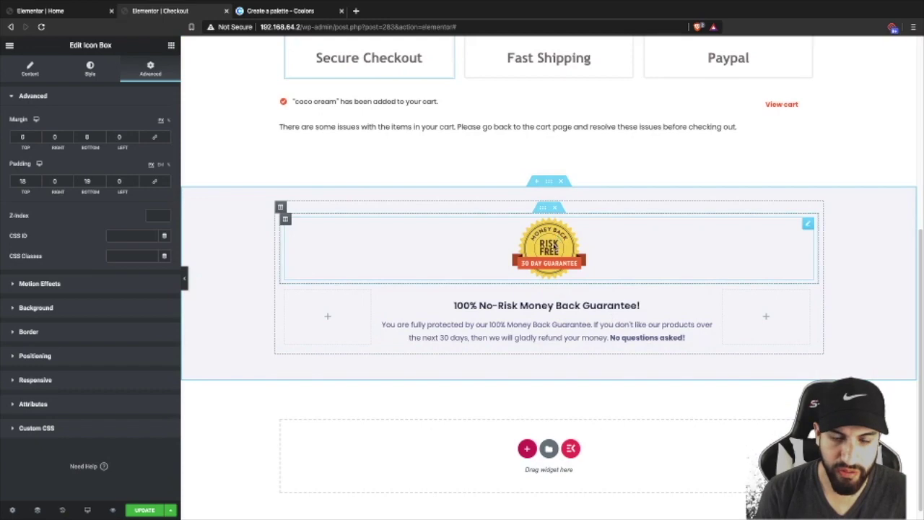
scroll(613, 264, up, 1)
scroll(613, 264, down, 2)
scroll(613, 264, up, 1)
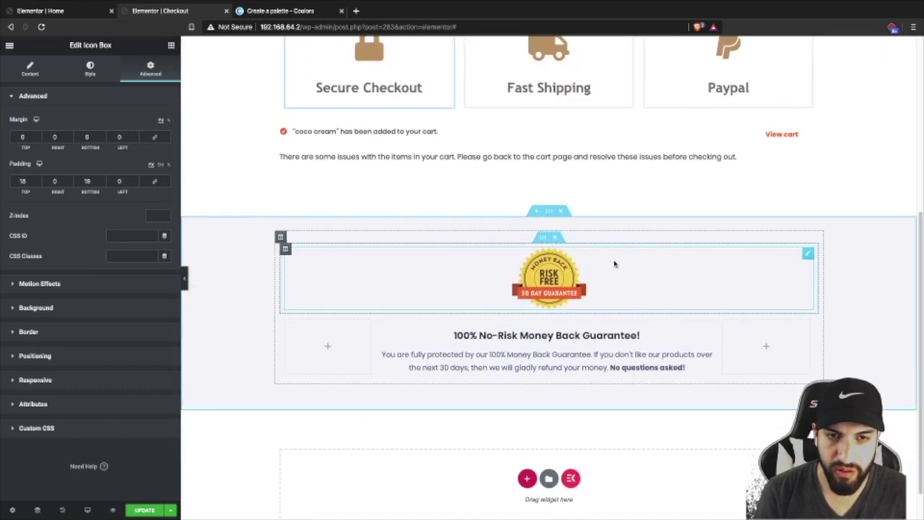
scroll(615, 264, down, 1)
right_click(596, 249)
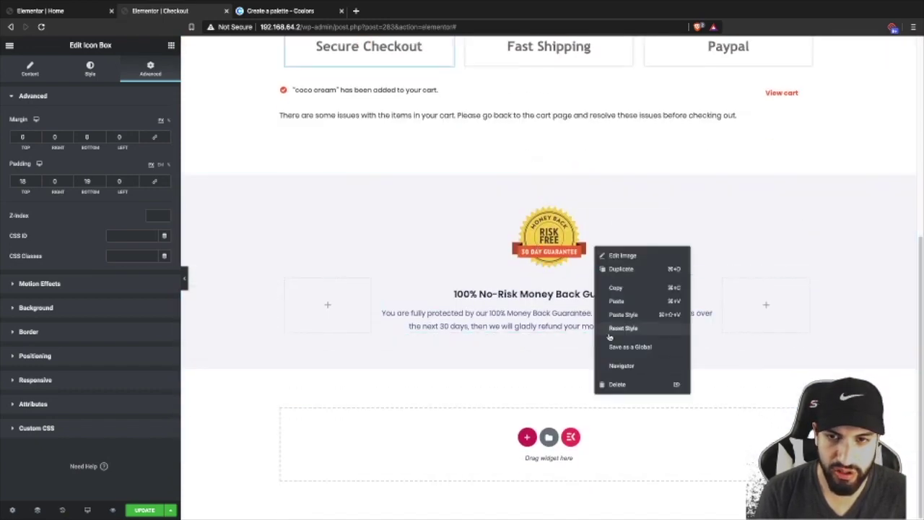
click(617, 384)
right_click(537, 306)
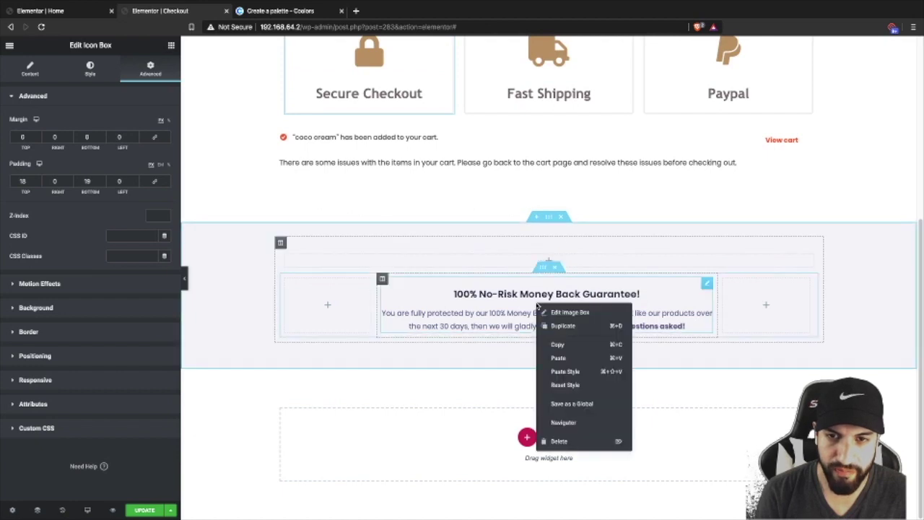
click(558, 439)
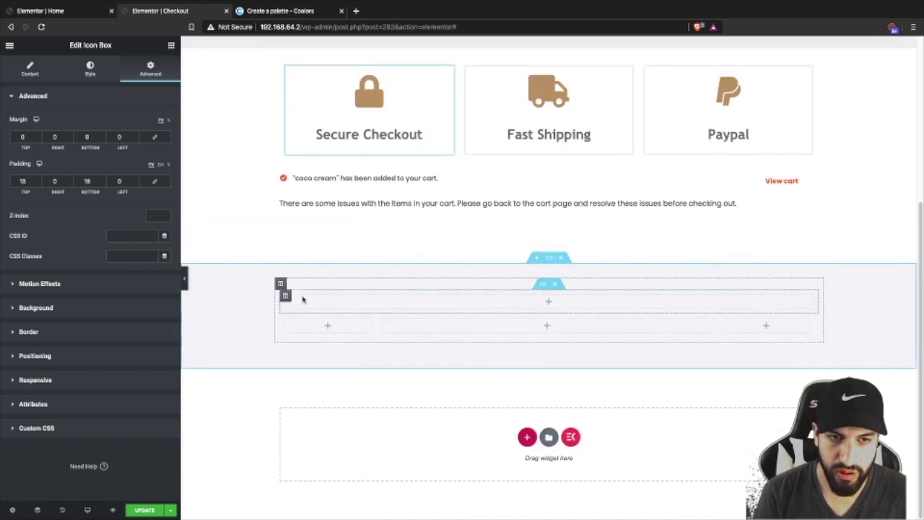
click(560, 258)
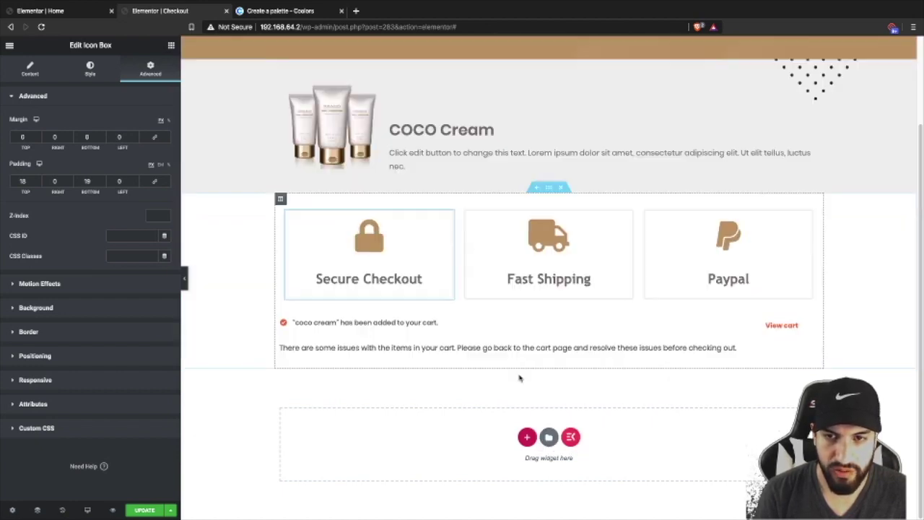
click(528, 438)
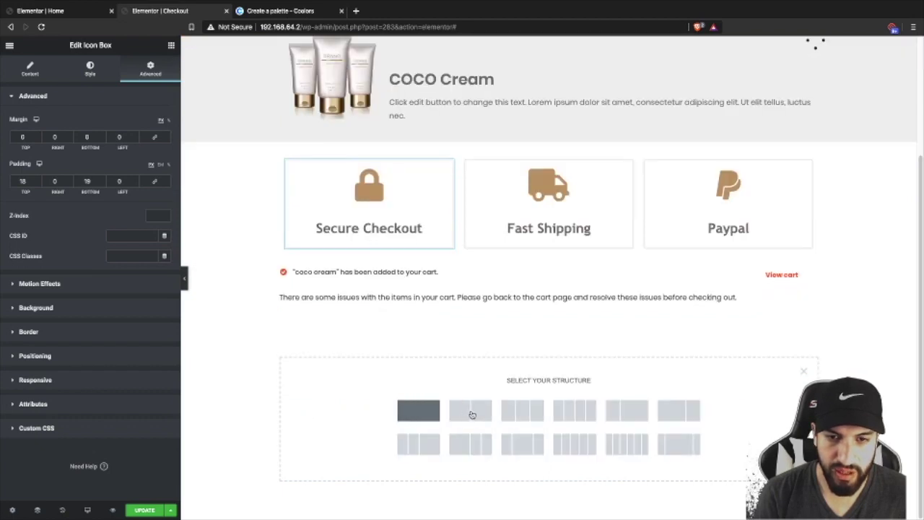
- Insert a one-column section and add a second column to it
click(426, 410)
right_click(282, 351)
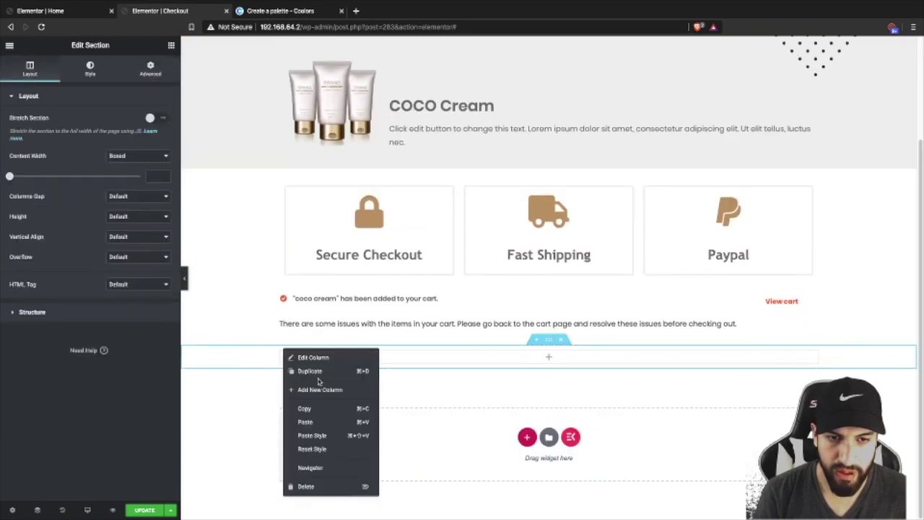
click(317, 391)
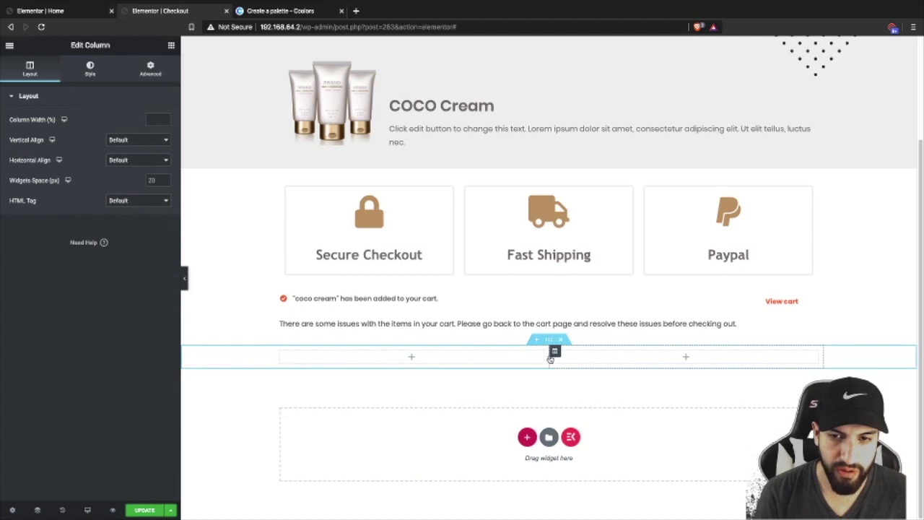
drag(552, 351, 472, 358)
click(336, 359)
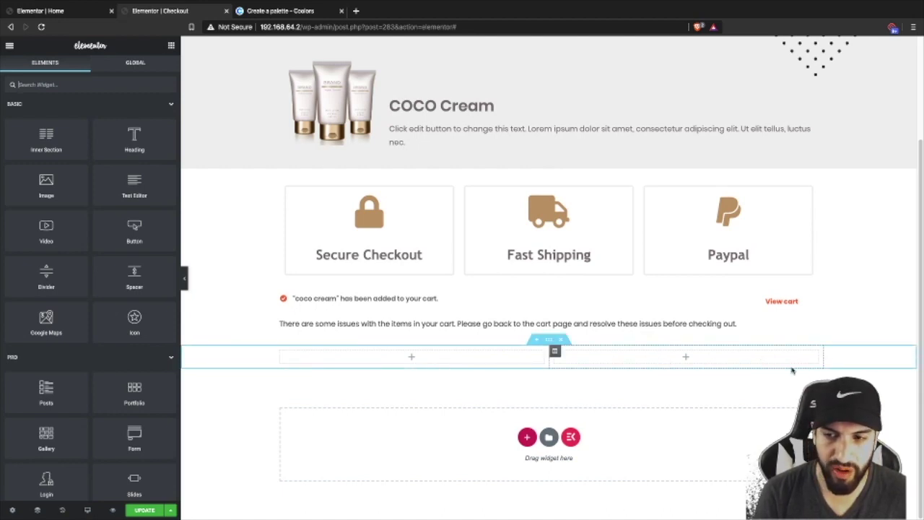
- Delete the empty two-column section and save the page with Update
scroll(720, 318, up, 2)
scroll(667, 306, down, 2)
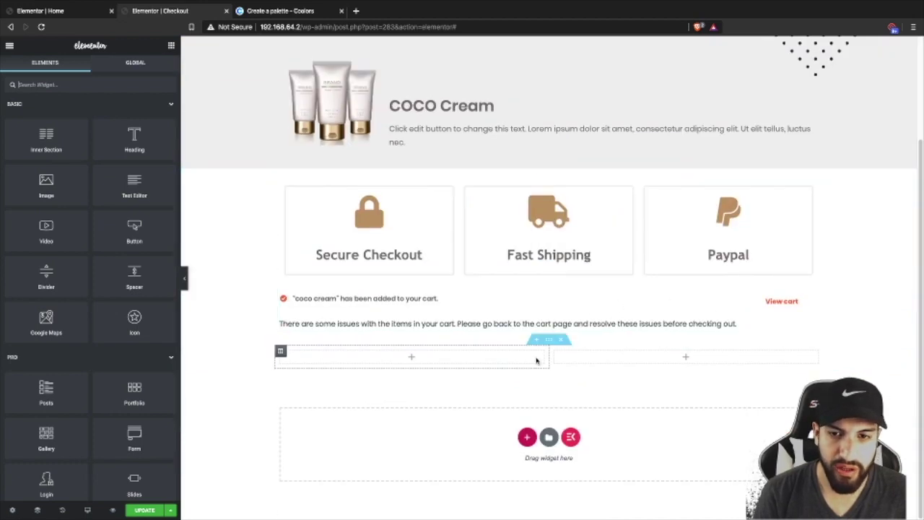
click(560, 341)
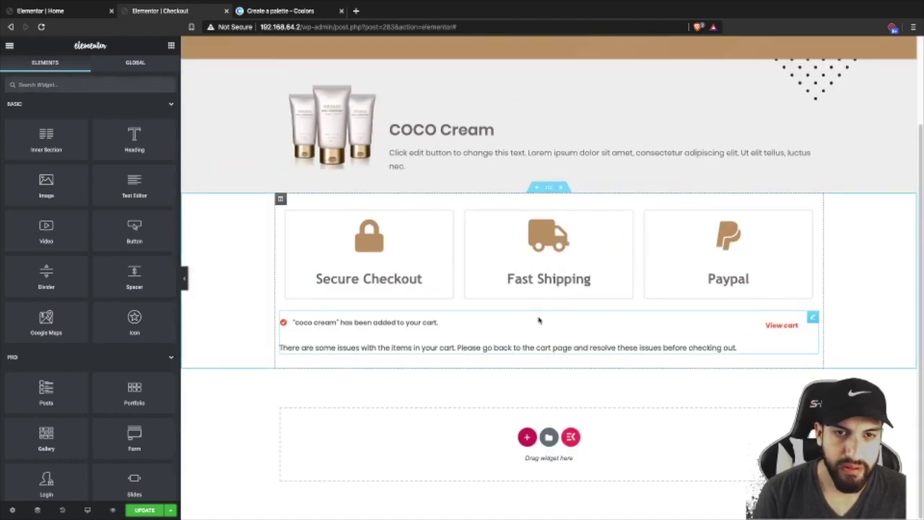
click(145, 510)
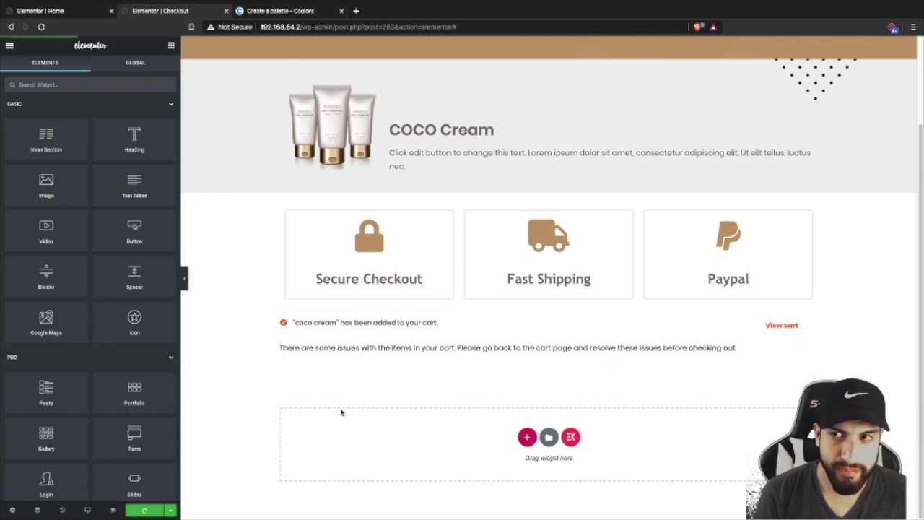
- Insert a metro footer from the template library's Blocks, filtered to the Footer category
click(547, 438)
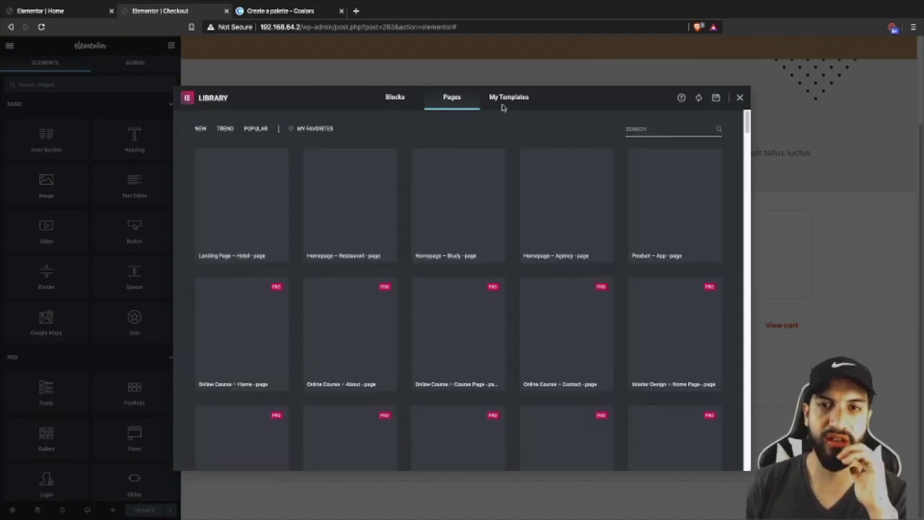
click(505, 98)
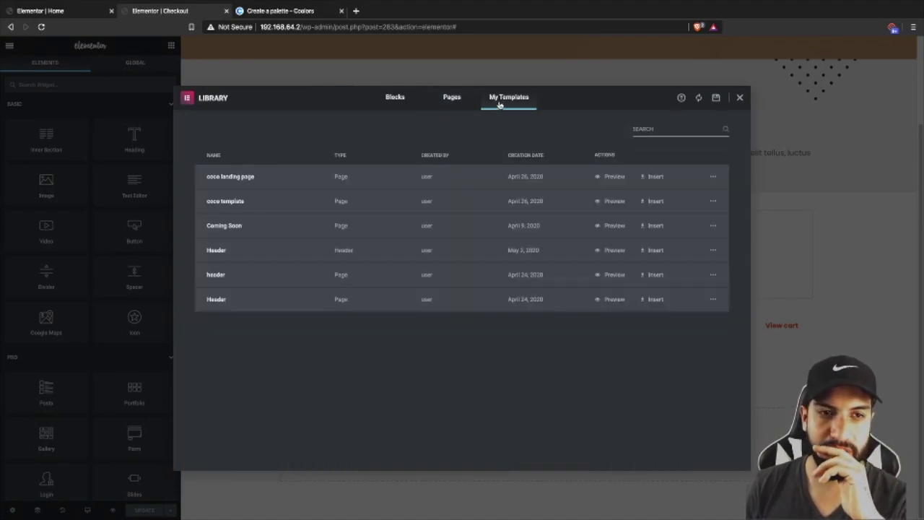
click(451, 97)
scroll(435, 126, down, 10)
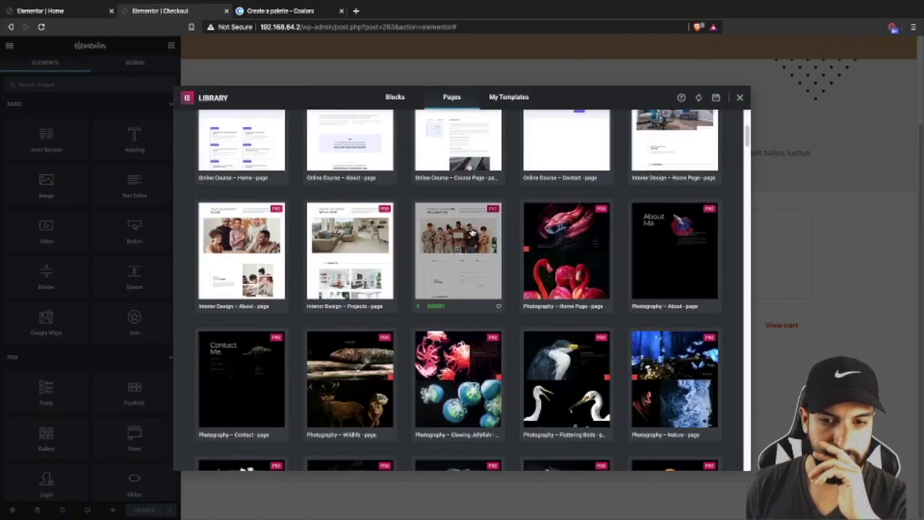
click(387, 101)
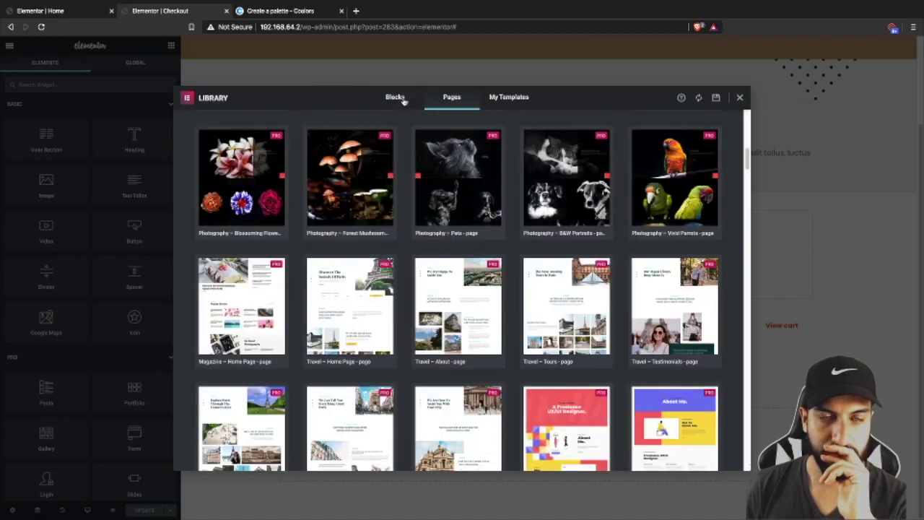
click(401, 99)
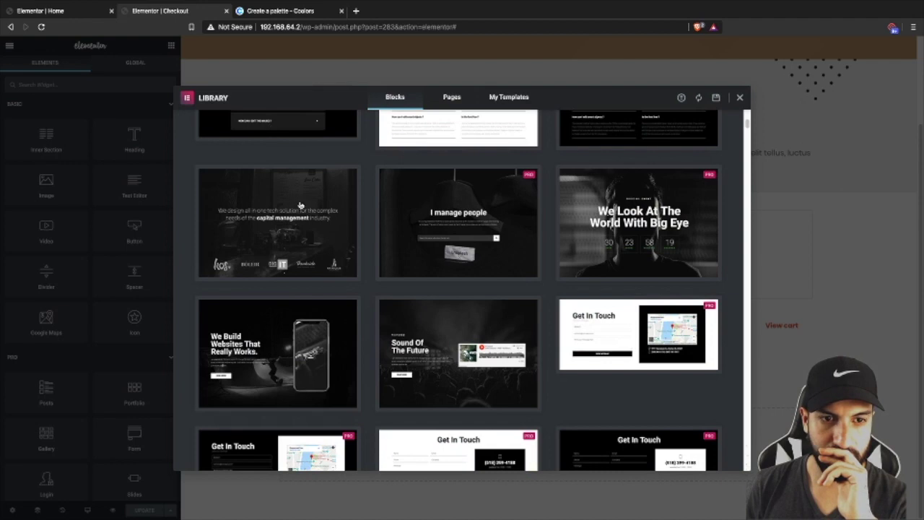
scroll(303, 209, down, 2)
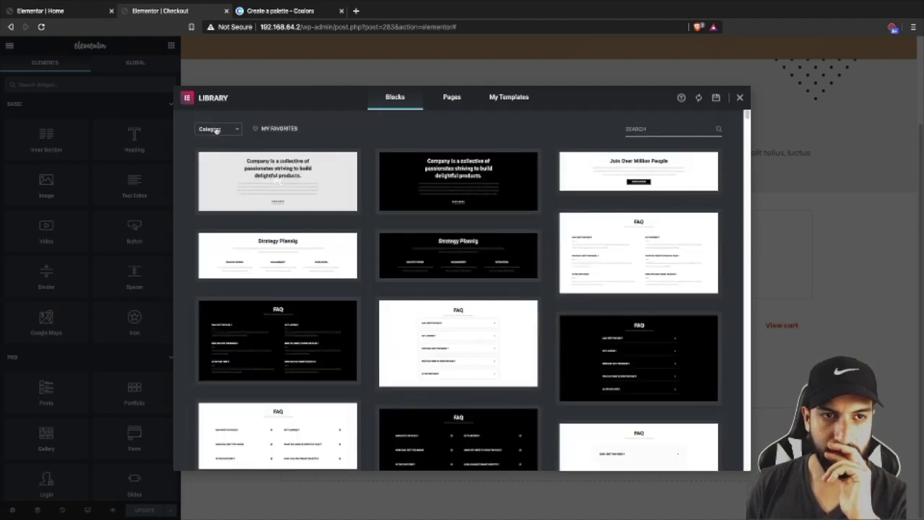
click(215, 130)
text(foo)
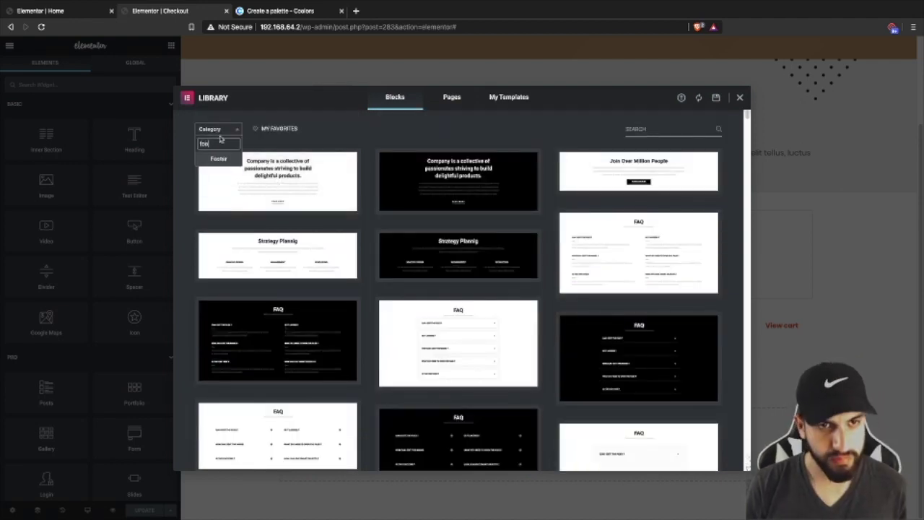
key(Return)
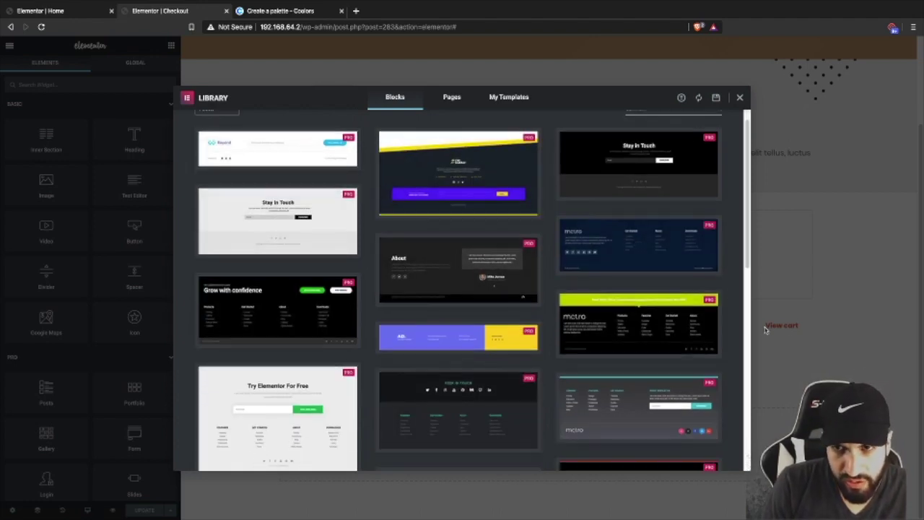
scroll(686, 322, down, 3)
scroll(689, 321, down, 2)
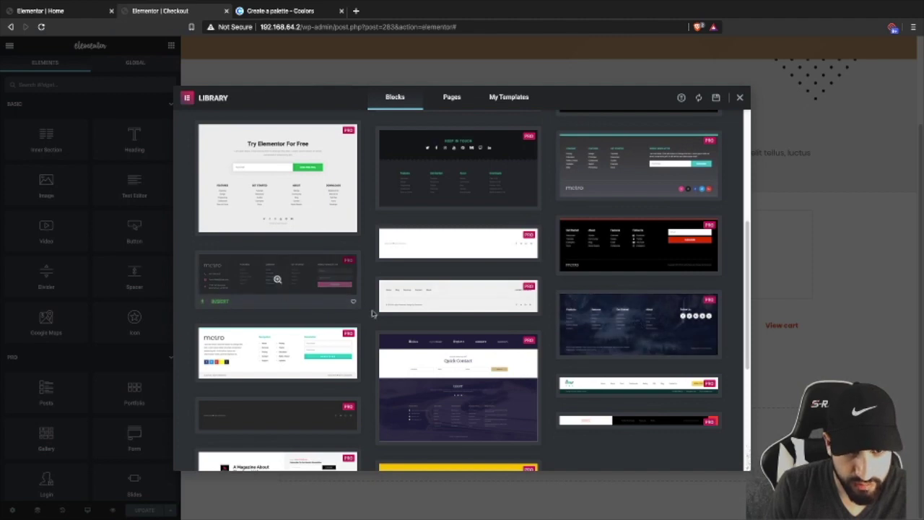
scroll(429, 323, down, 1)
click(215, 320)
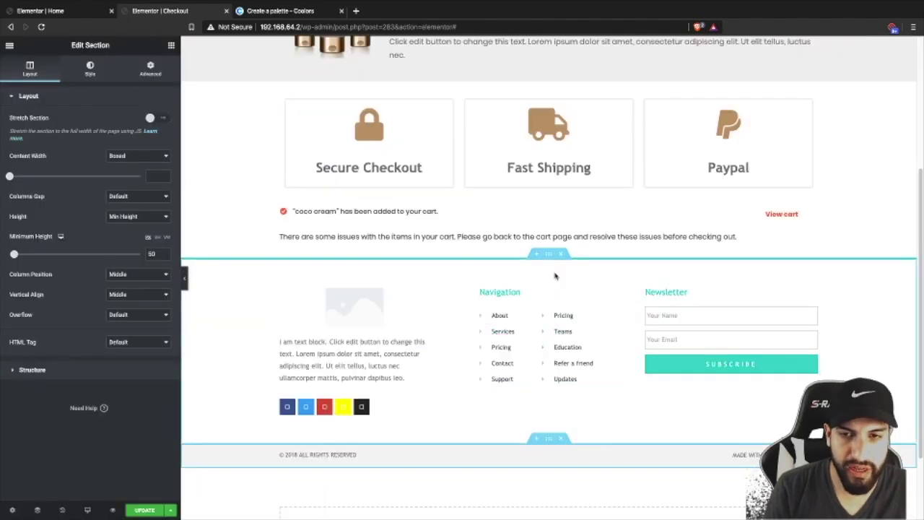
- Undo the footer's upper part and erase the made-with-Elementor credit text
key(ctrl+z)
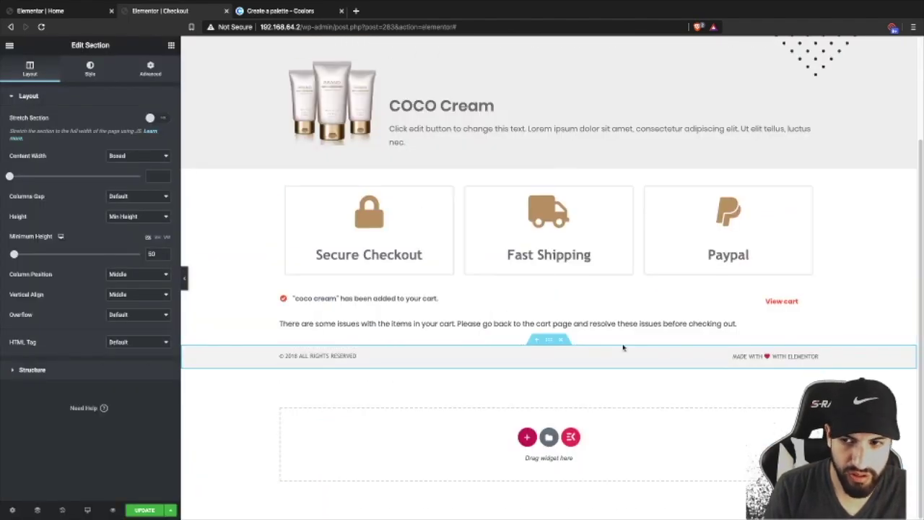
click(721, 356)
click(99, 158)
key(ctrl+a)
key(BackSpace)
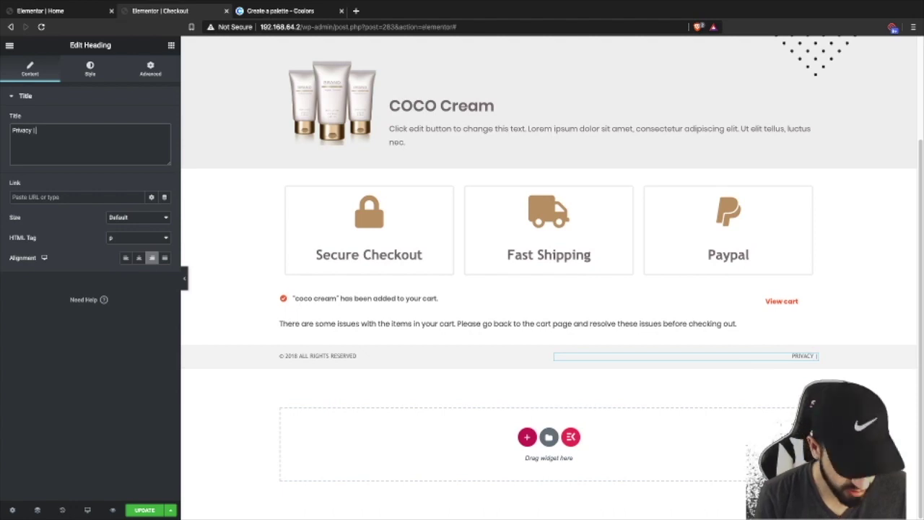
- Change the copyright line to '© 2020 My website All rights reserved' and update the page
scroll(600, 176, up, 3)
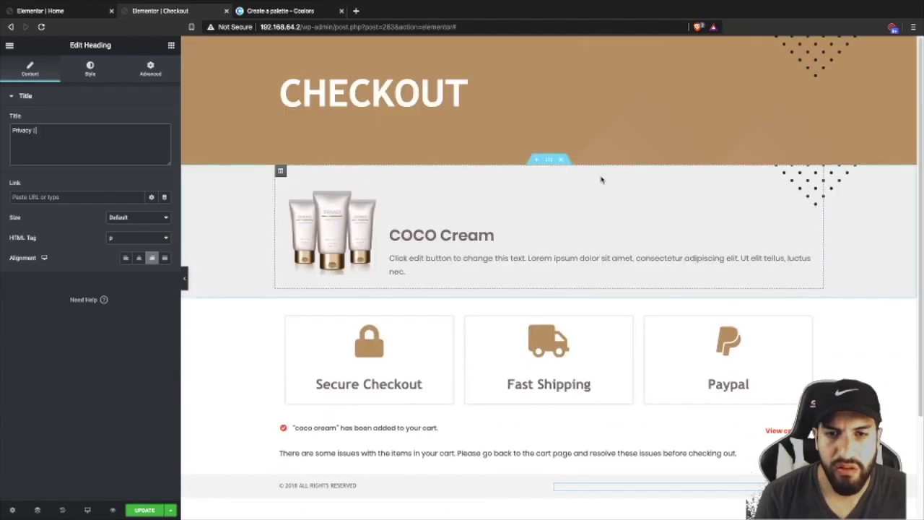
scroll(600, 175, down, 3)
scroll(530, 309, up, 1)
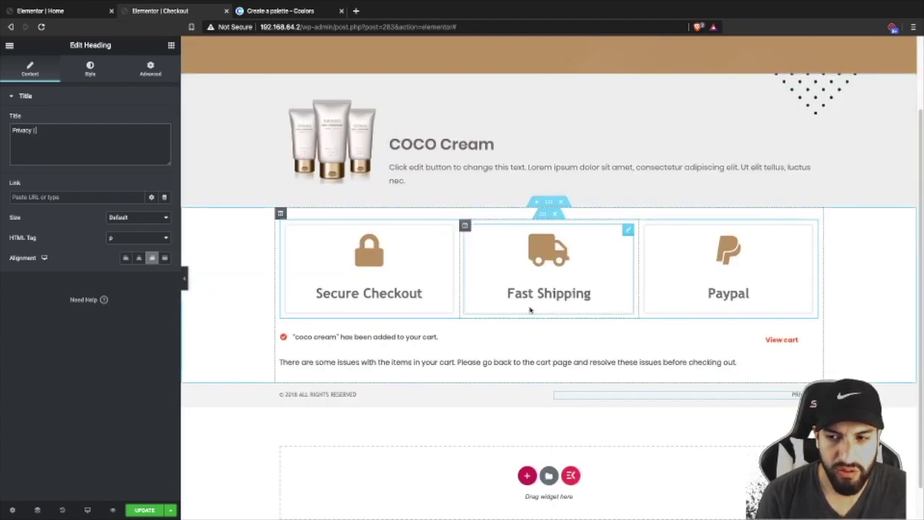
click(328, 395)
click(31, 130)
key(BackSpace)
key(BackSpace)
text(20)
text(My web)
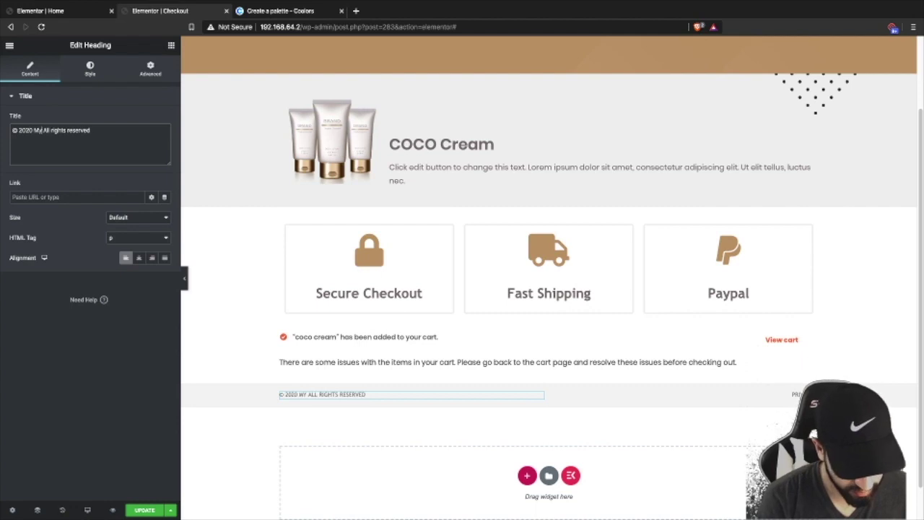
text(site)
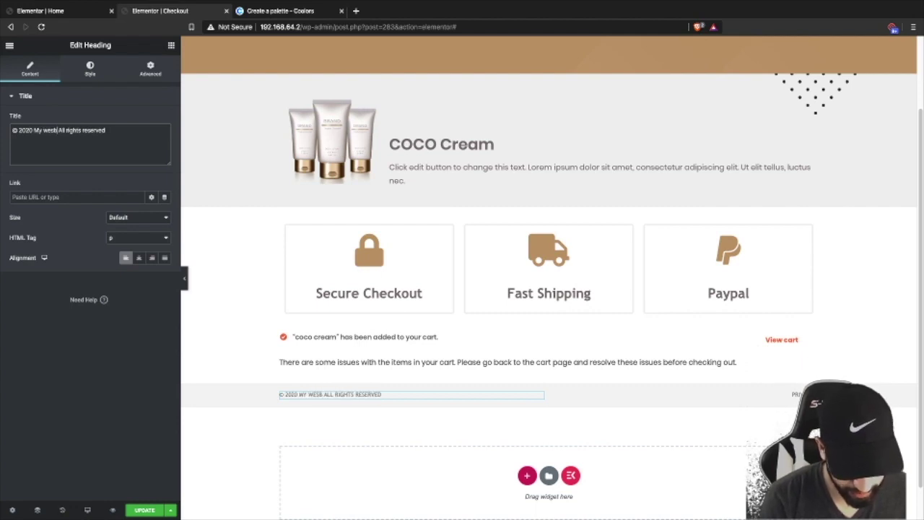
key(BackSpace)
key(BackSpace)
key(BackSpace)
key(BackSpace)
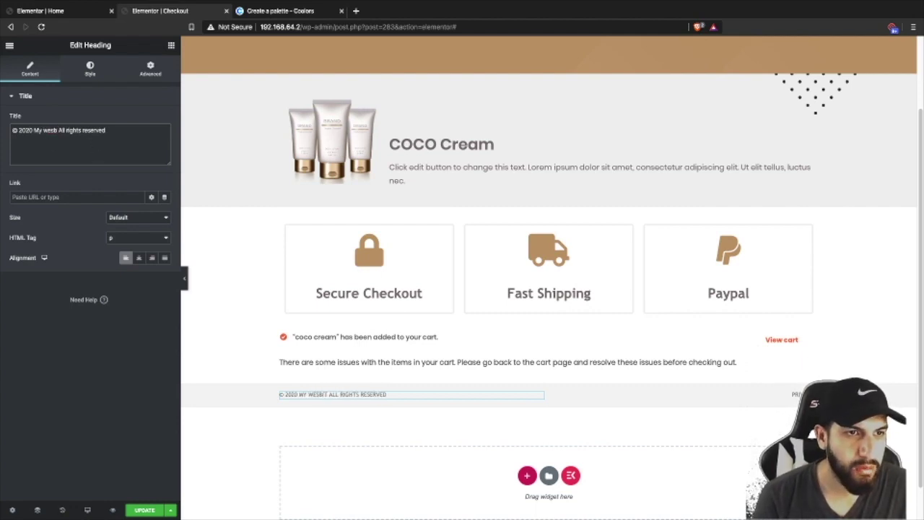
text(ite)
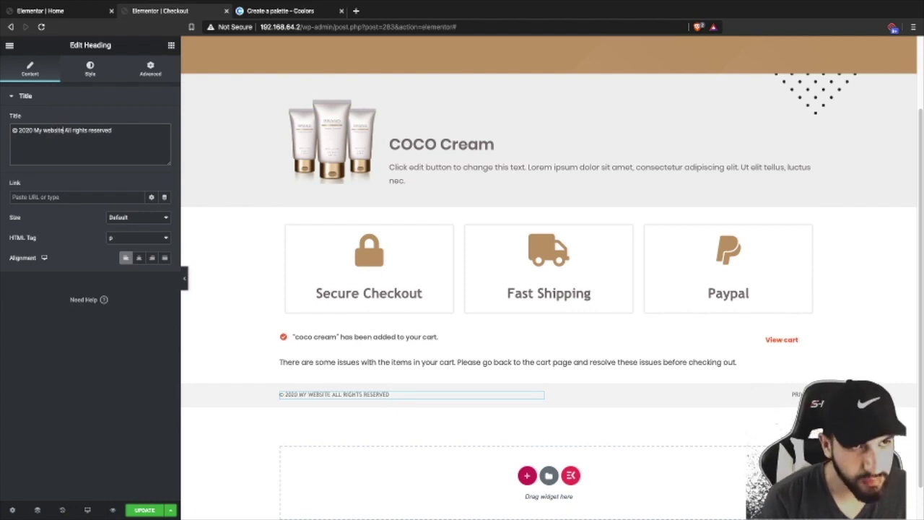
scroll(490, 340, up, 2)
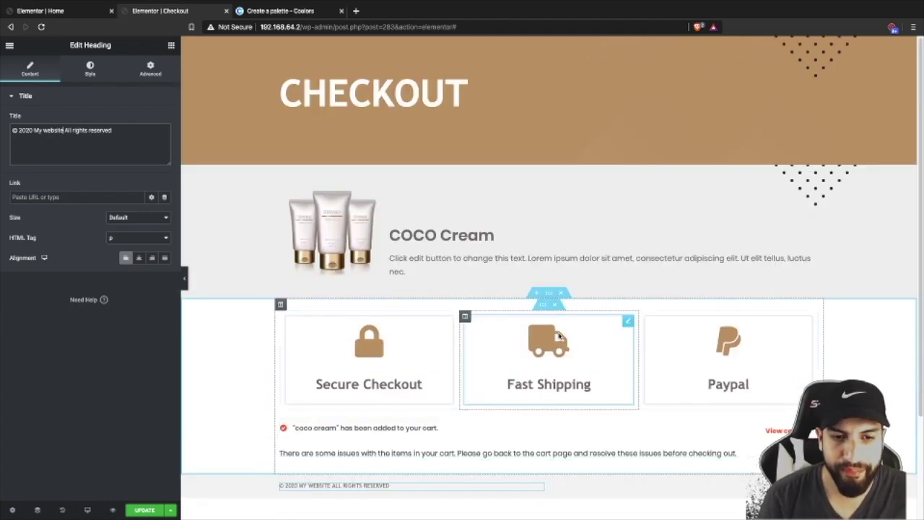
scroll(570, 336, down, 2)
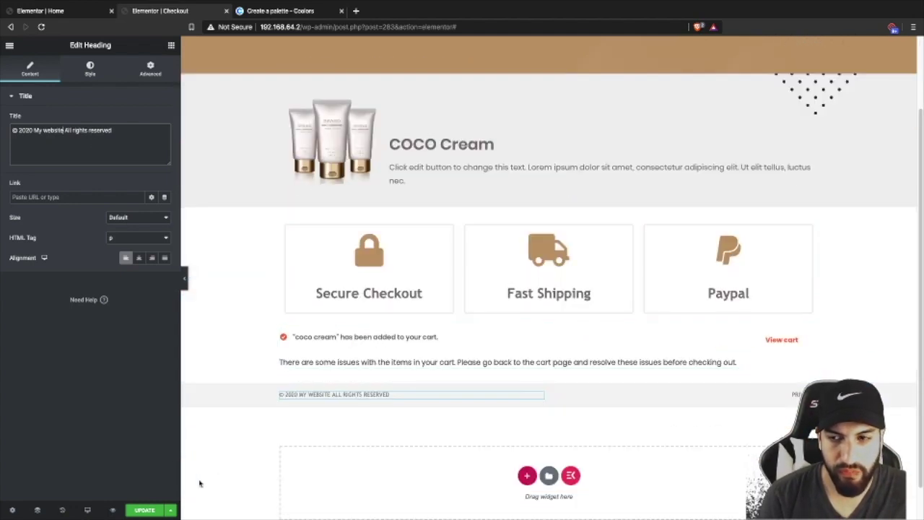
click(143, 510)
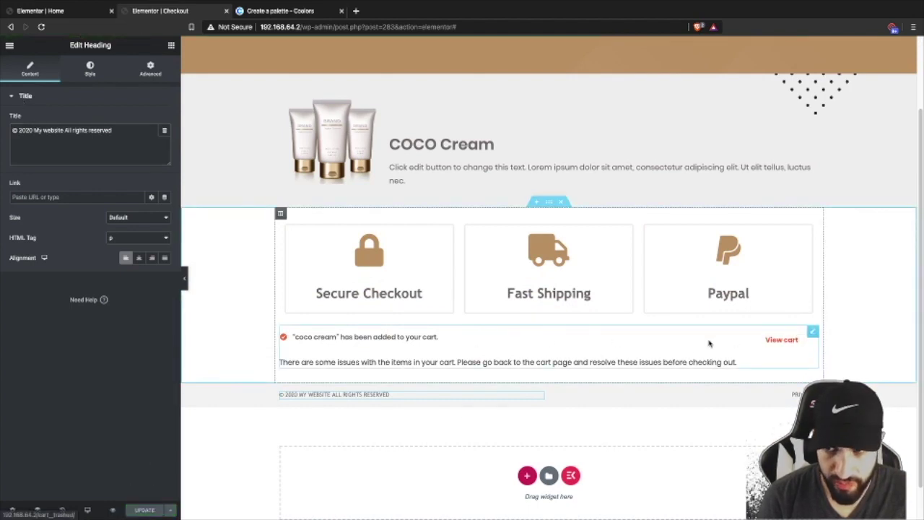
- Copy the tan background hex colour from the CHECKOUT header section's colour picker
click(9, 46)
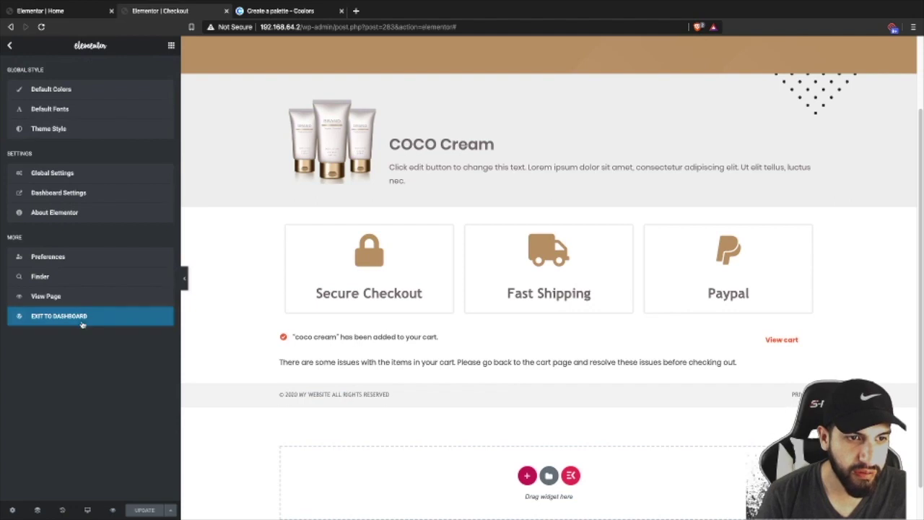
scroll(320, 69, up, 2)
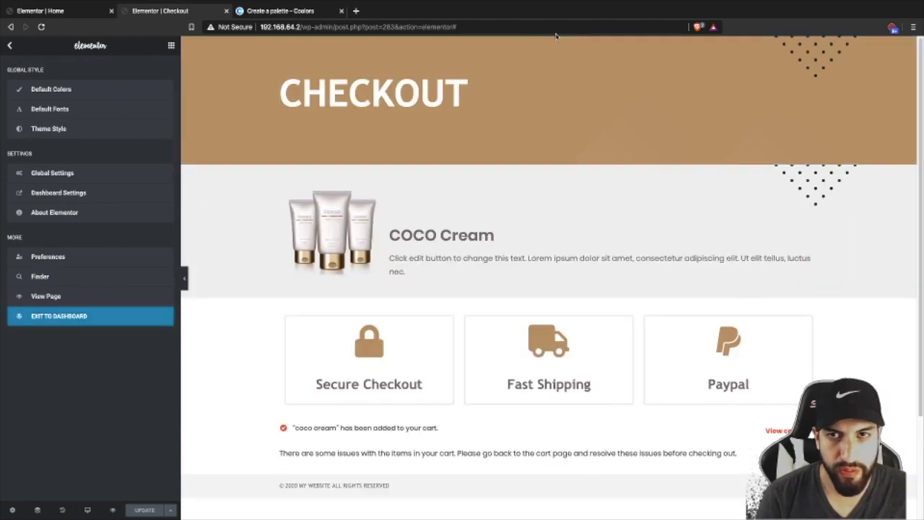
click(93, 73)
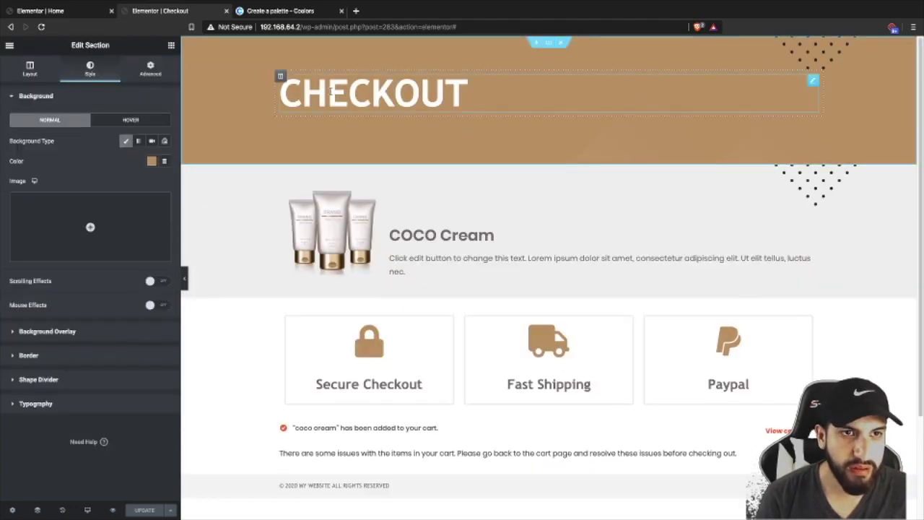
click(151, 162)
key(BackSpace)
text(#C59A6D)
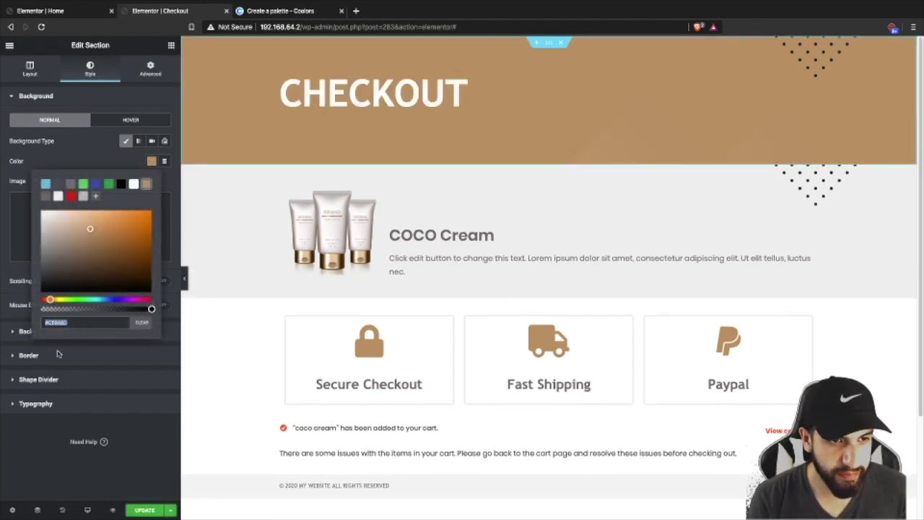
click(11, 46)
- Save the checkout page with Update and exit Elementor to the WordPress Checkout step page
click(9, 45)
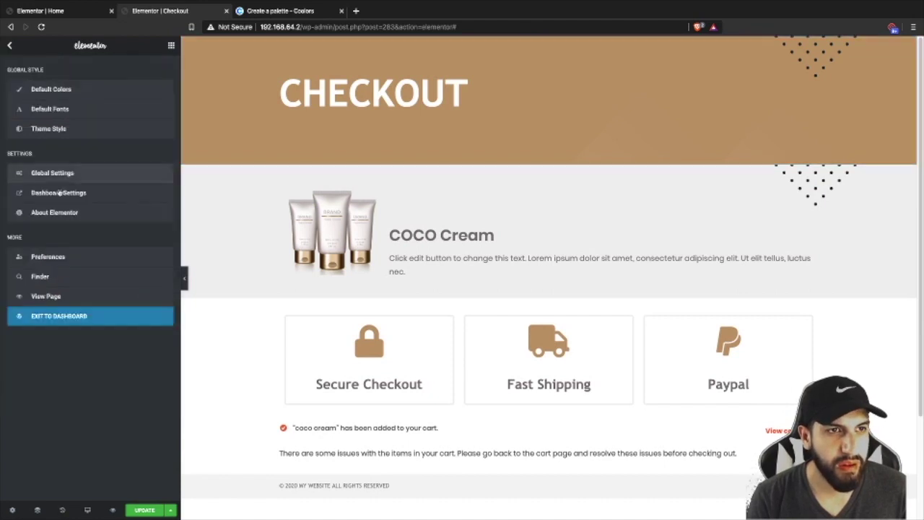
click(55, 316)
click(488, 171)
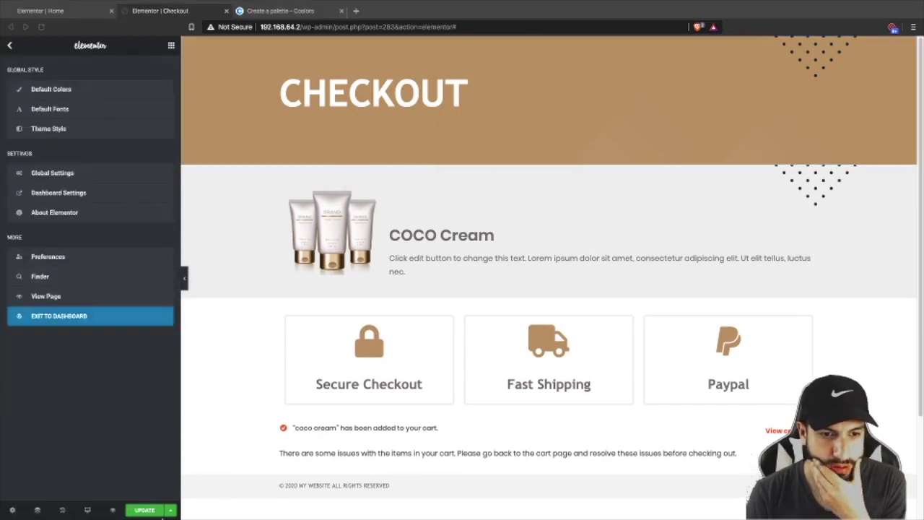
click(145, 510)
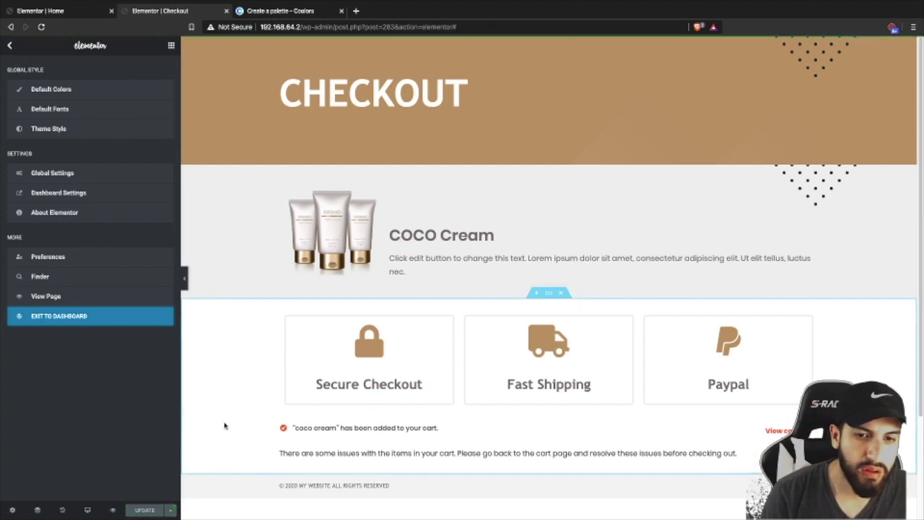
click(8, 46)
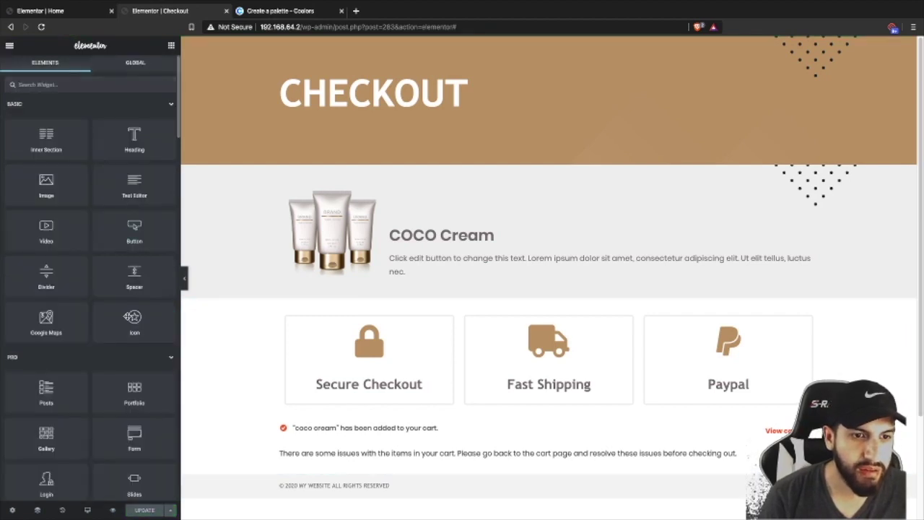
click(9, 46)
click(127, 315)
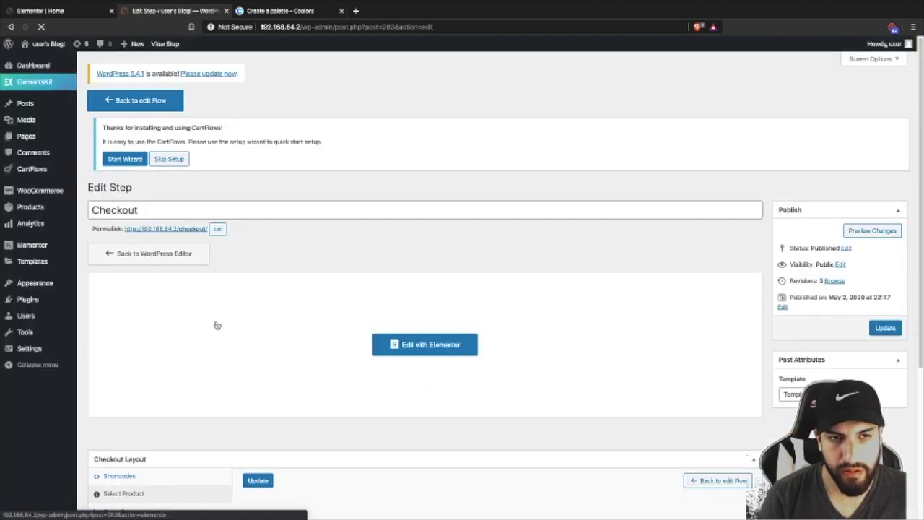
- Replace the red Checkout Design primary colour with the copied tan hex, save, and return to the flow
scroll(447, 259, down, 3)
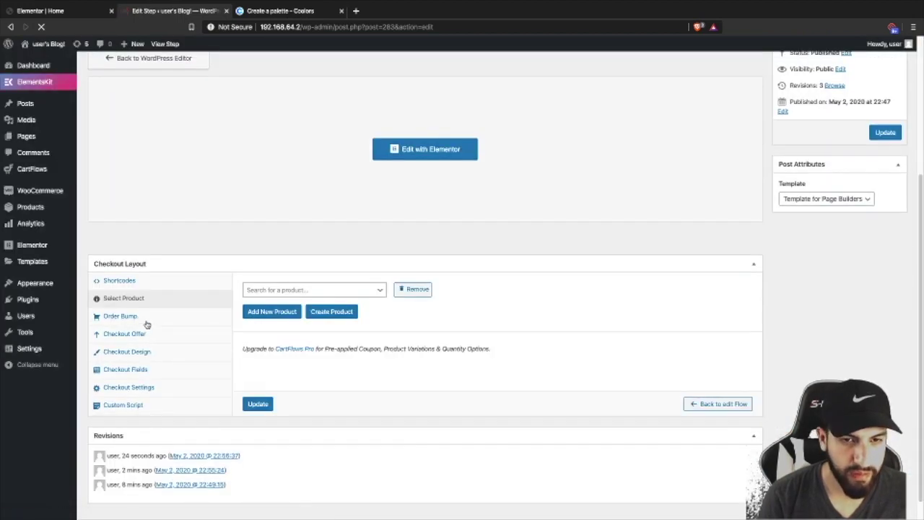
click(144, 351)
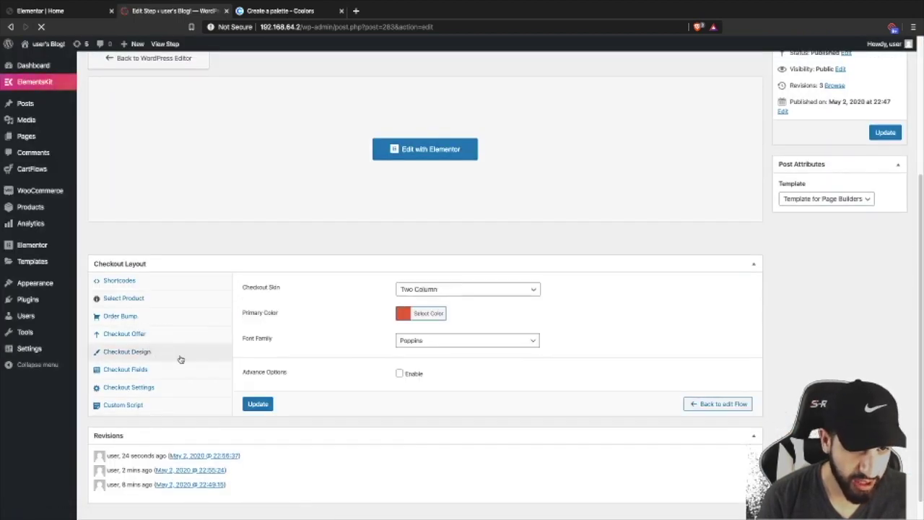
click(402, 314)
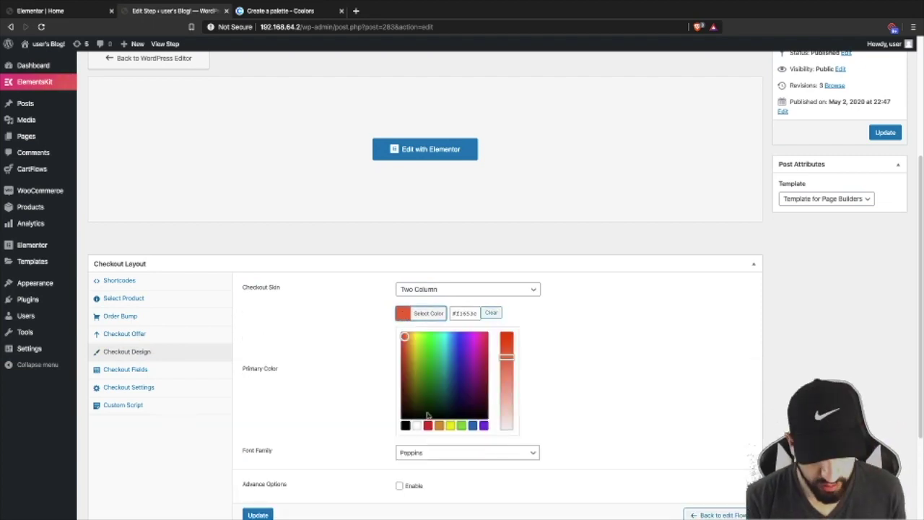
triple_click(474, 313)
text(#c69a6d)
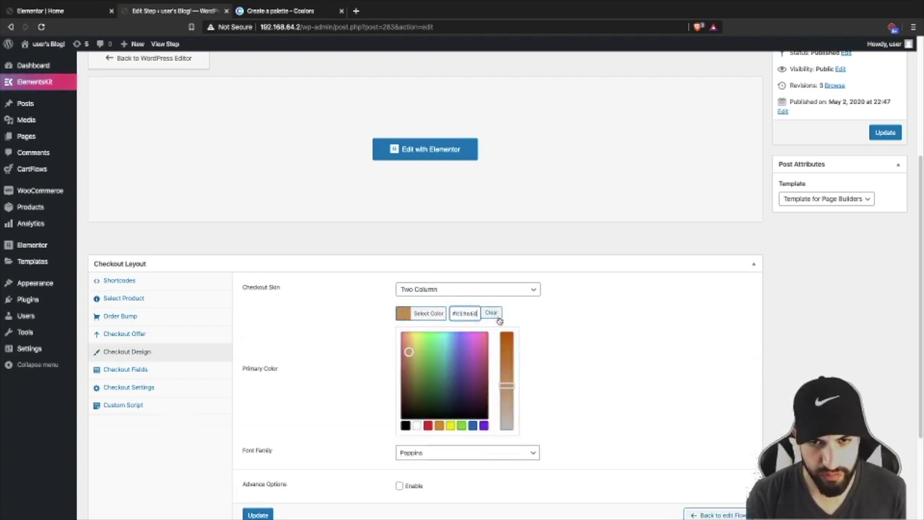
click(594, 333)
click(257, 404)
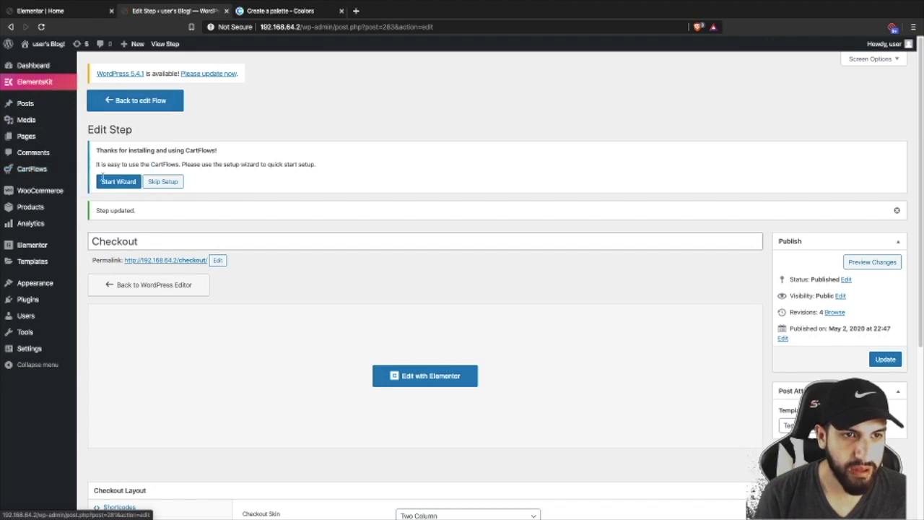
click(135, 100)
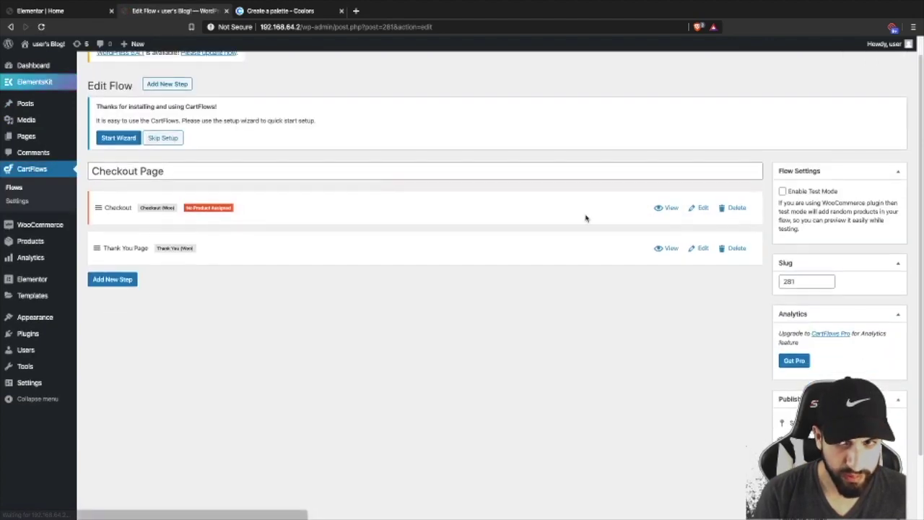
- Edit the Thank You Page step and launch it with Elementor
click(703, 250)
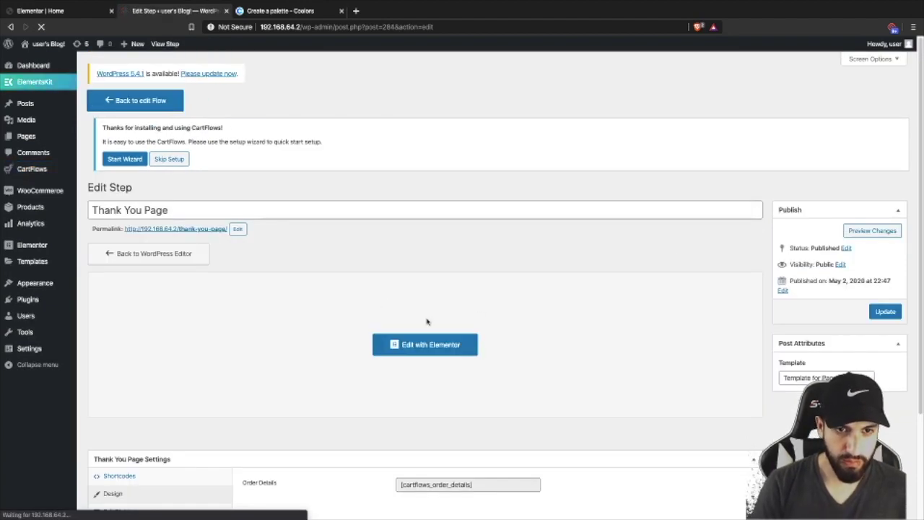
scroll(433, 309, down, 1)
click(422, 273)
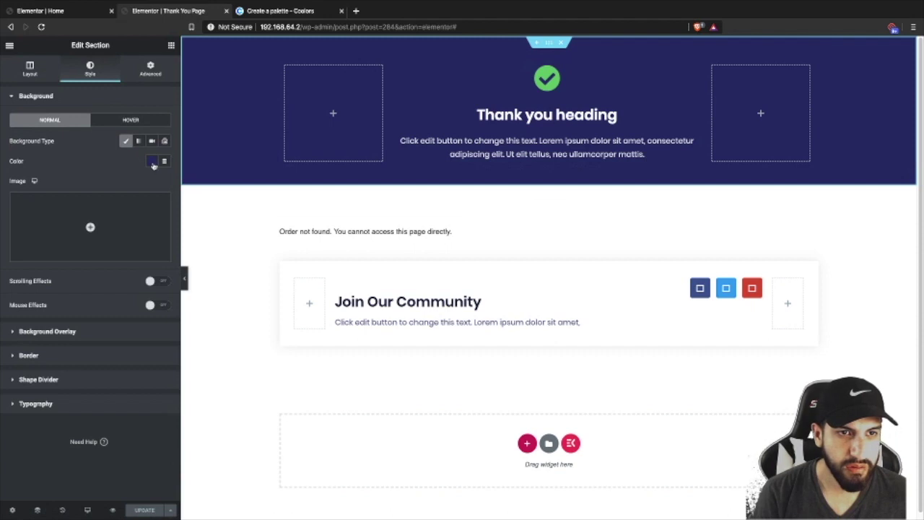
- Make the Thank you banner background tan, clear the icon box description, and delete Join Our Community
click(152, 163)
click(146, 185)
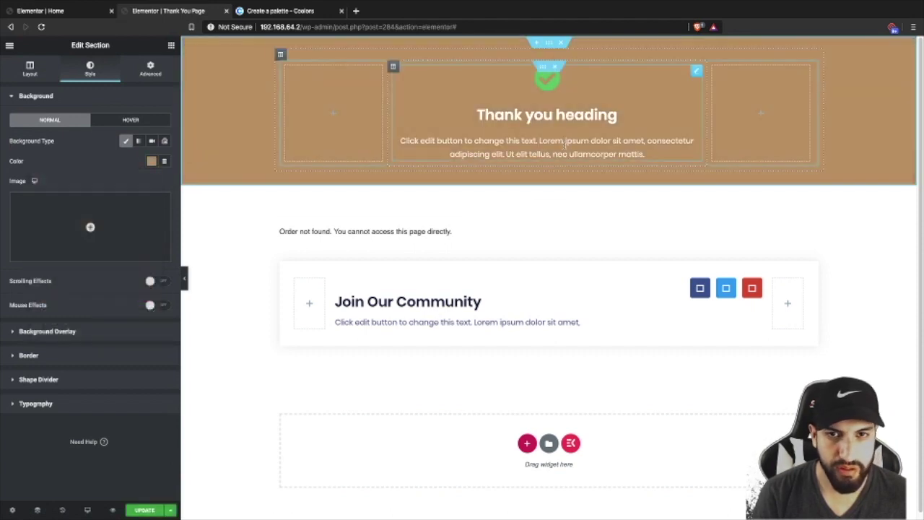
click(506, 147)
triple_click(90, 289)
key(BackSpace)
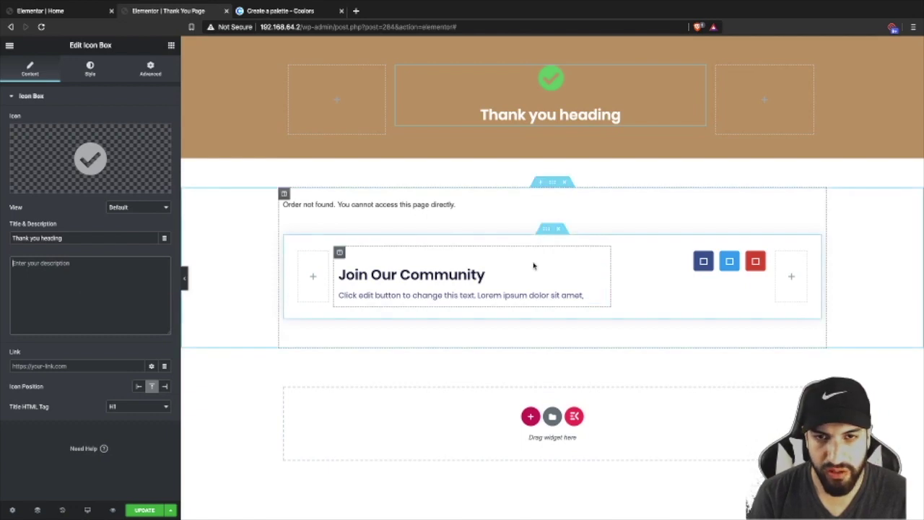
click(558, 229)
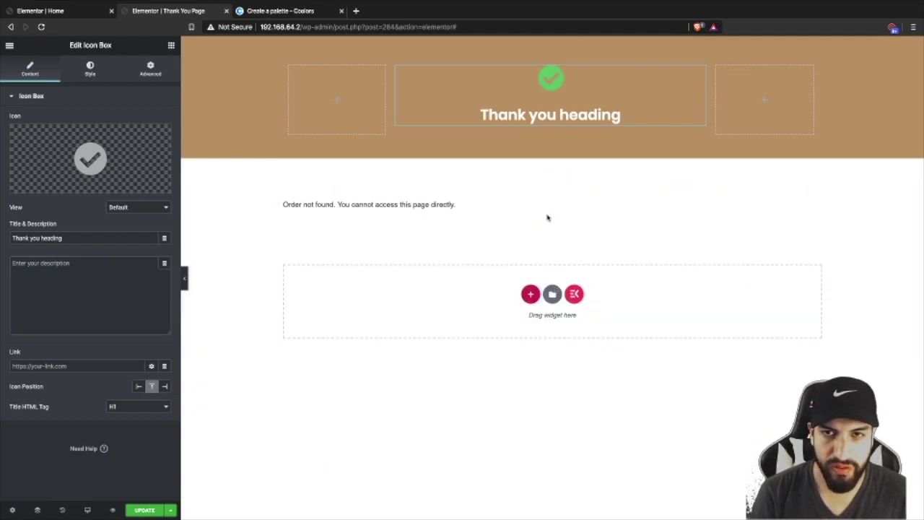
- Set the check icon colour to white, then save the page and exit to the step page
click(90, 69)
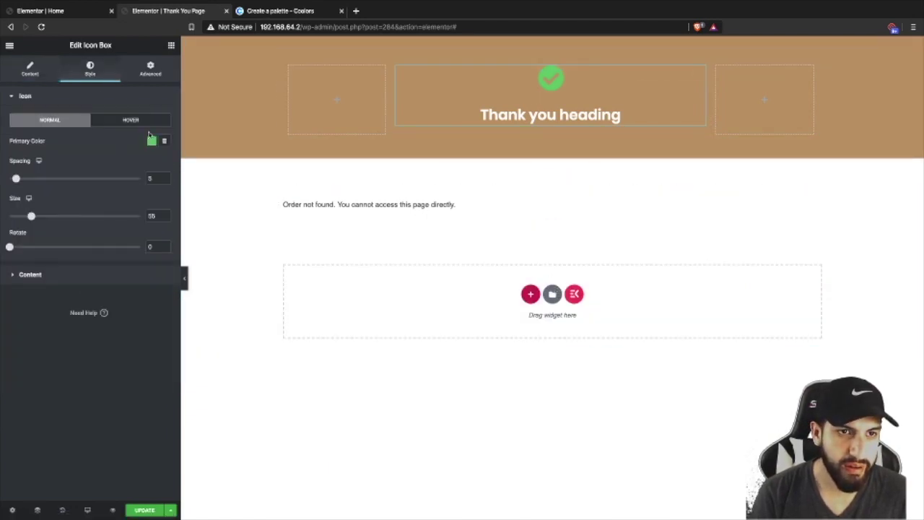
click(151, 140)
click(134, 164)
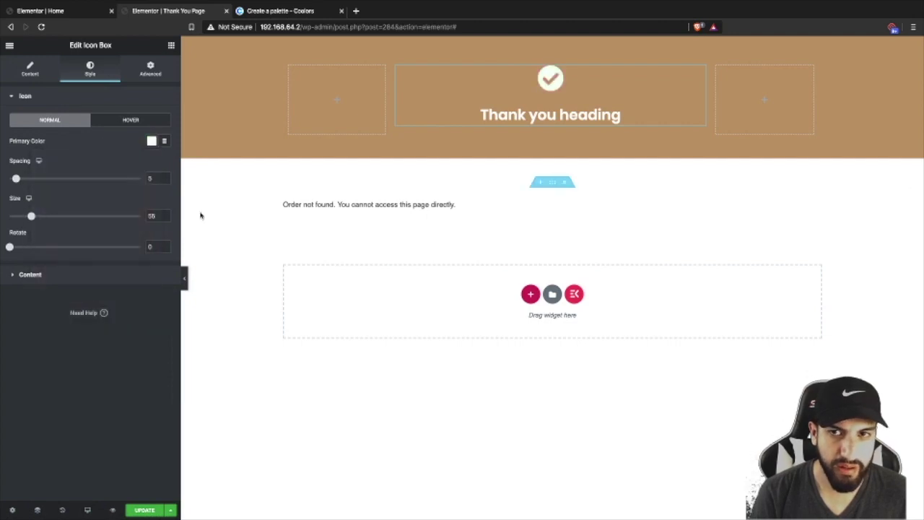
click(145, 509)
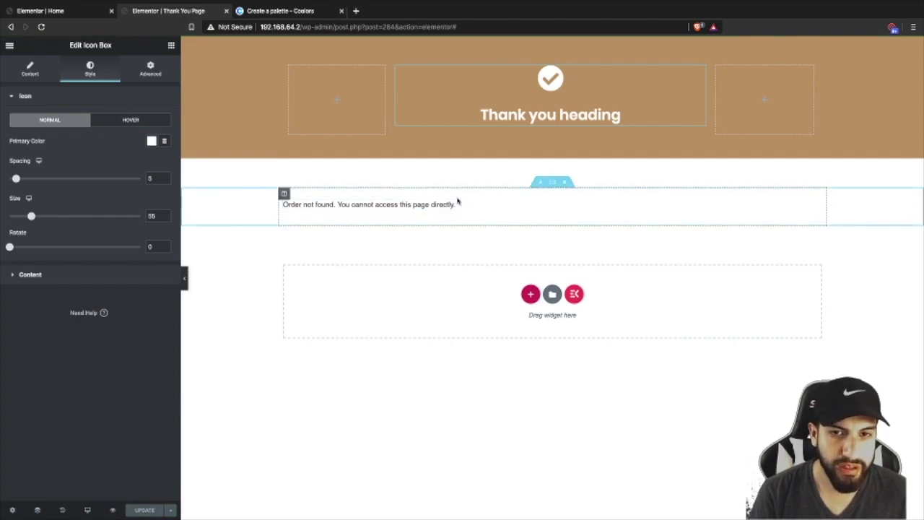
click(7, 46)
click(85, 318)
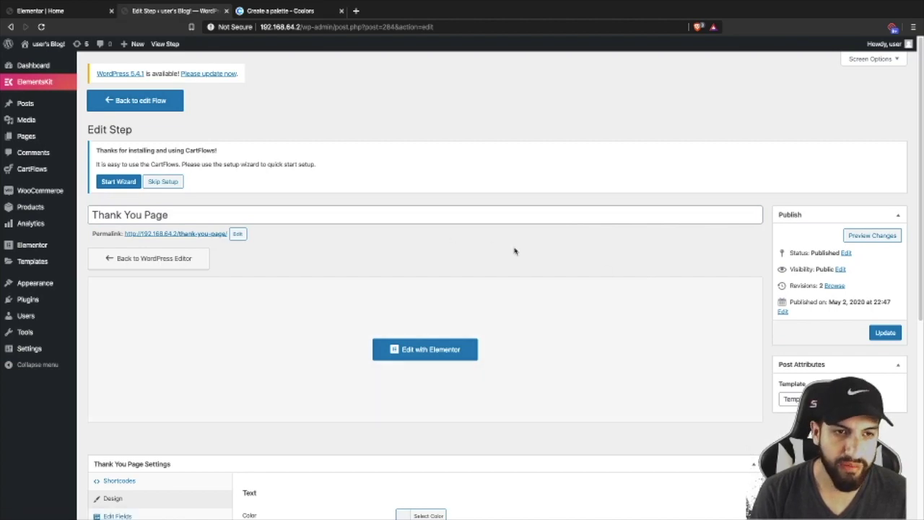
- Go from the Thank You Page step back to the Checkout Page flow overview
scroll(573, 262, down, 3)
scroll(576, 266, down, 3)
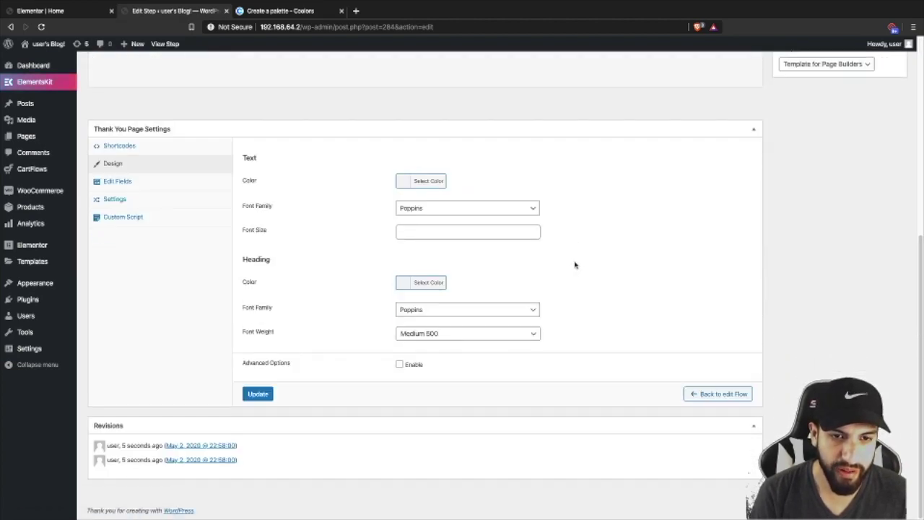
scroll(574, 265, up, 5)
scroll(573, 262, down, 5)
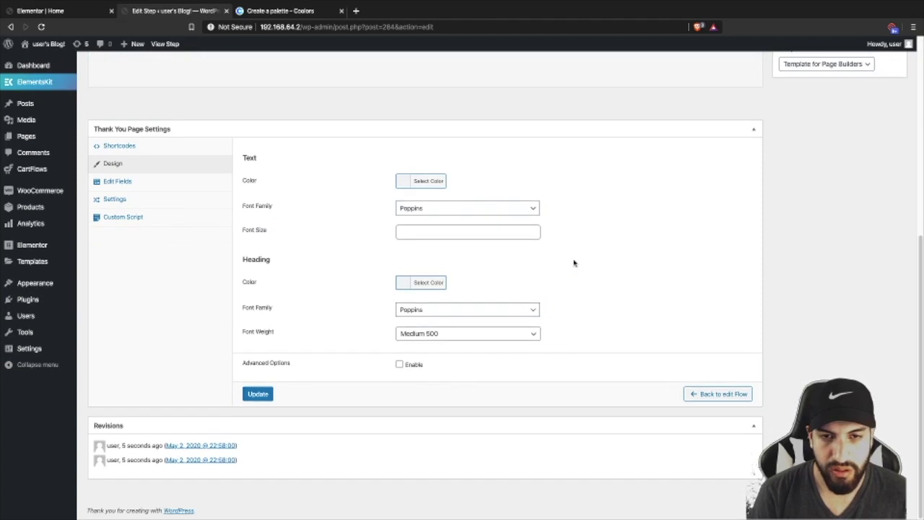
scroll(573, 263, up, 5)
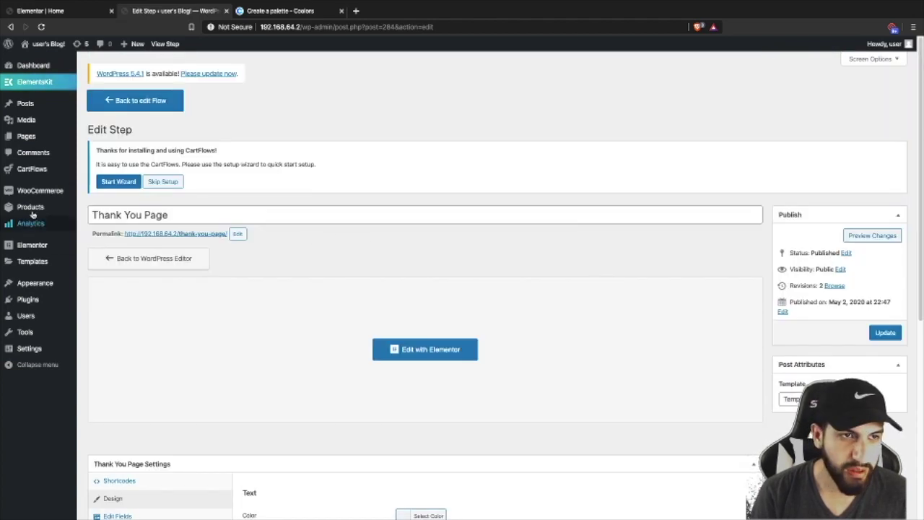
click(124, 108)
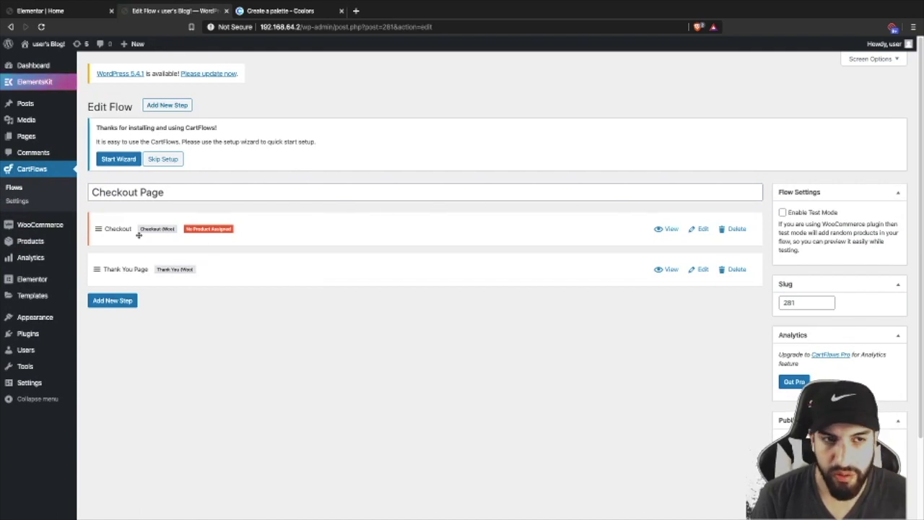
scroll(411, 267, down, 2)
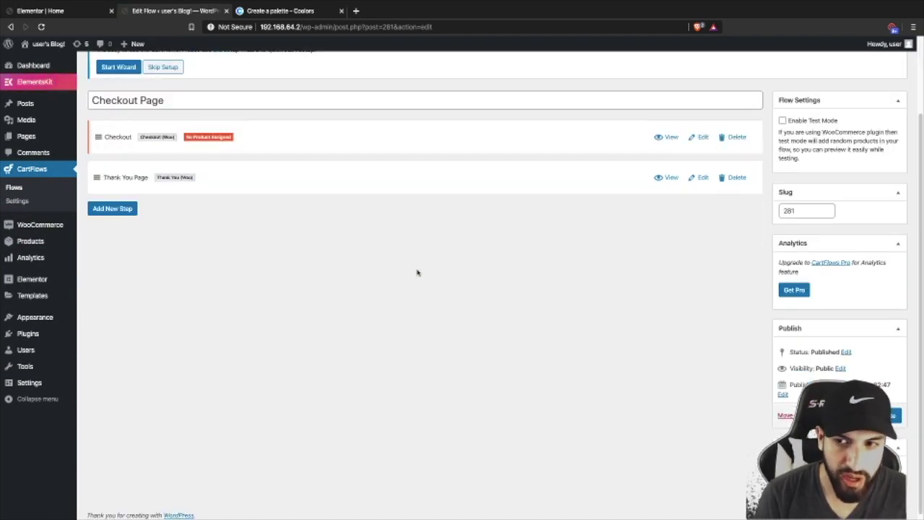
scroll(466, 293, up, 2)
- Choose Checkout (#283) as the Global Checkout in CartFlows Settings and save the changes
click(17, 200)
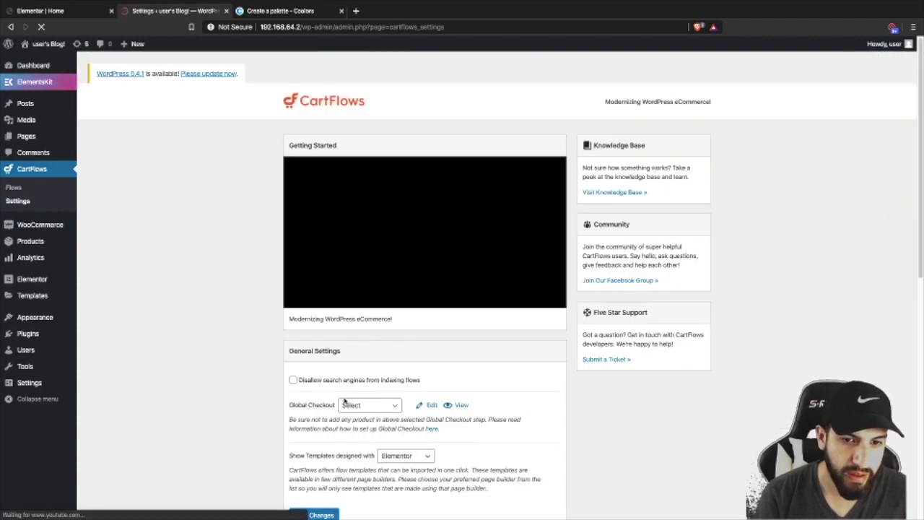
scroll(365, 391, down, 2)
click(353, 292)
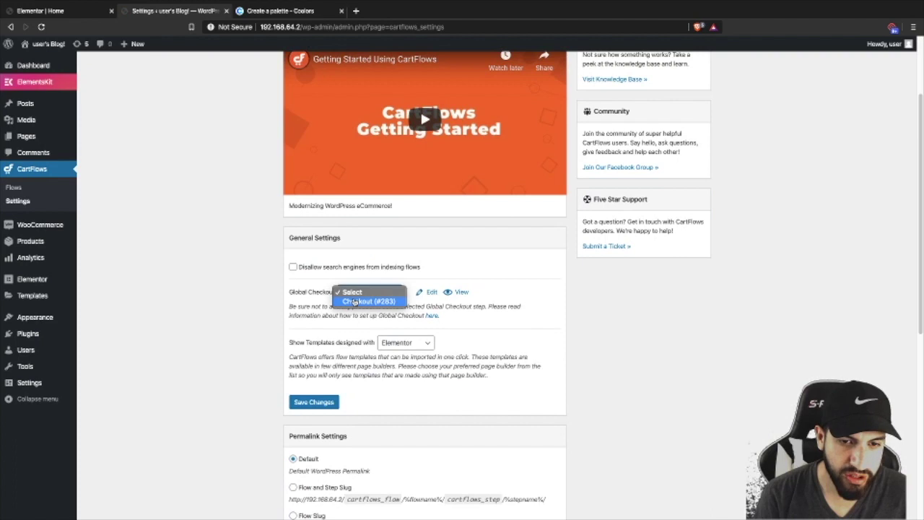
click(354, 302)
click(314, 402)
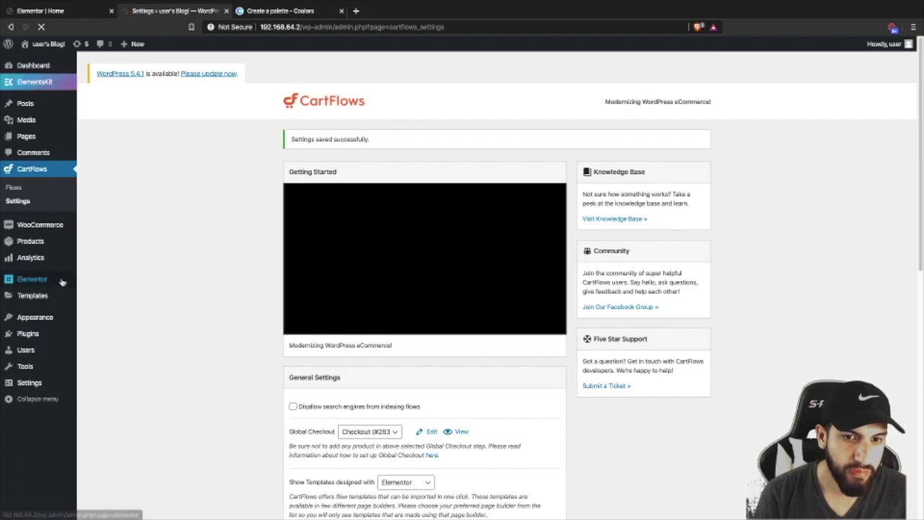
- Visit the live site and click BUY NOW, which opens the coco cream product page
mouse_move(42, 55)
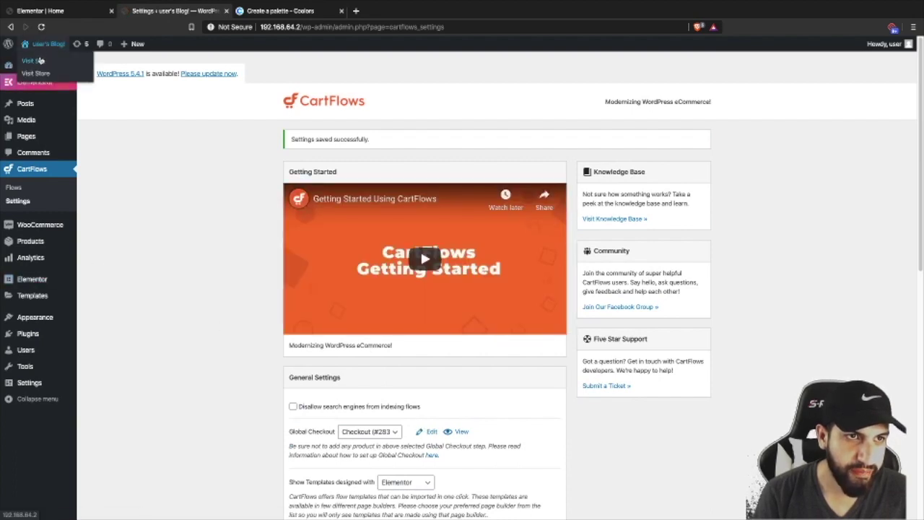
click(71, 70)
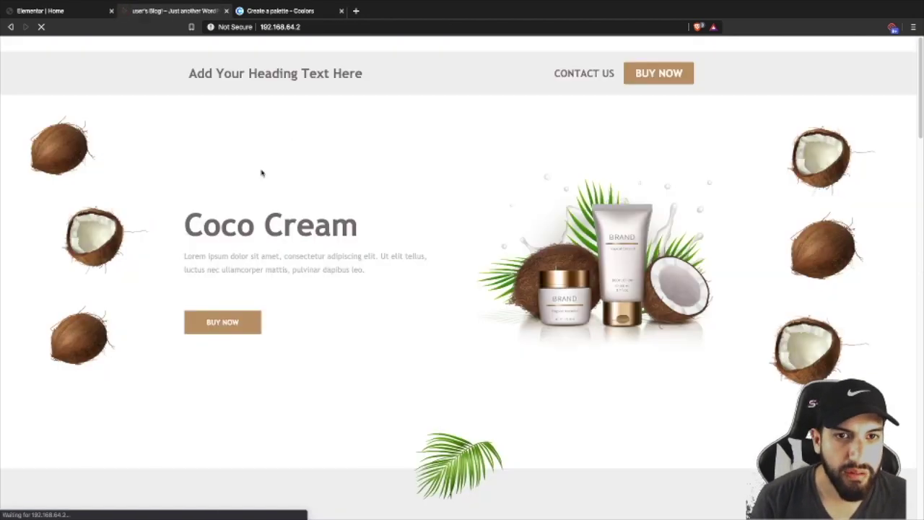
scroll(450, 264, down, 12)
scroll(495, 267, up, 3)
click(539, 292)
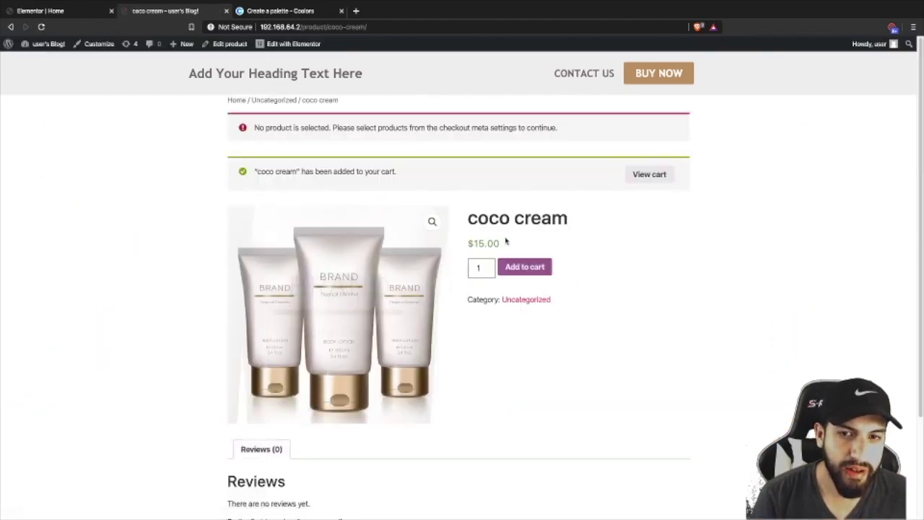
- Return from the coco cream product page to the WordPress admin Dashboard
scroll(432, 293, down, 2)
scroll(431, 292, up, 2)
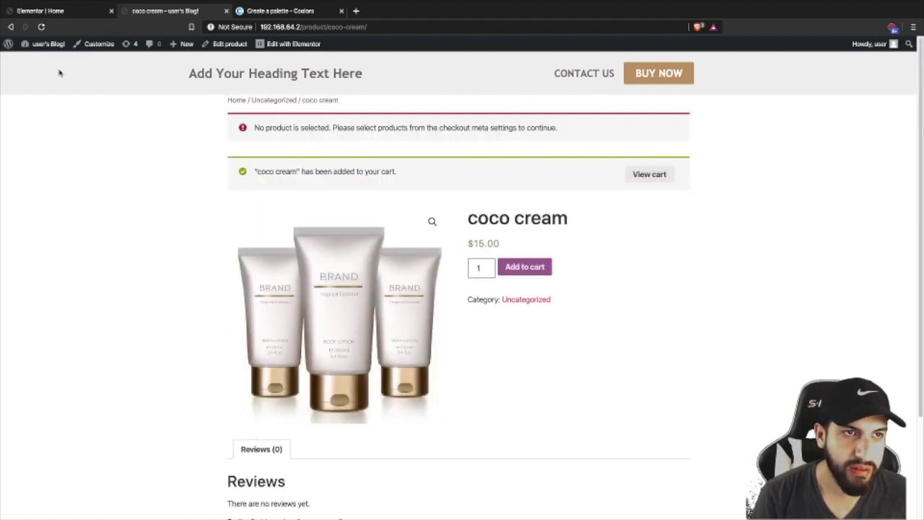
mouse_move(40, 45)
click(36, 62)
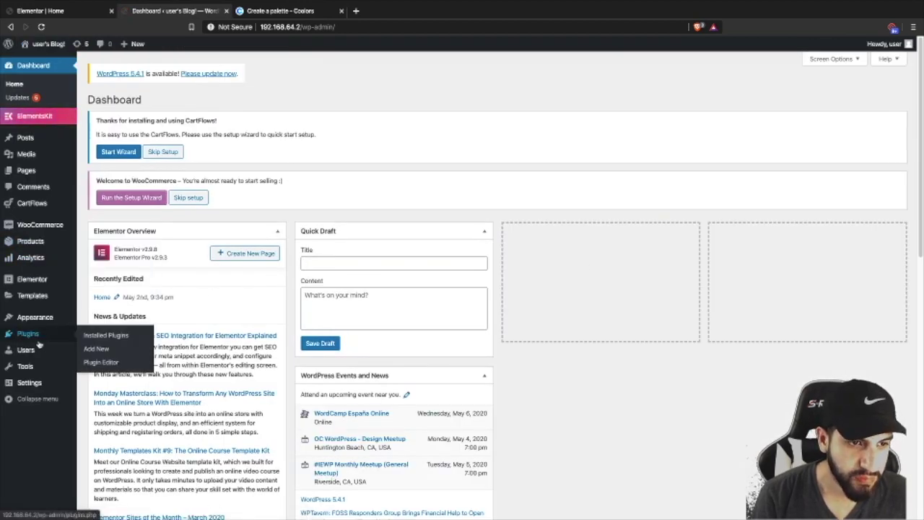
- In Permalinks settings, switch to Plain and back to Post name, then save the structure
mouse_move(32, 390)
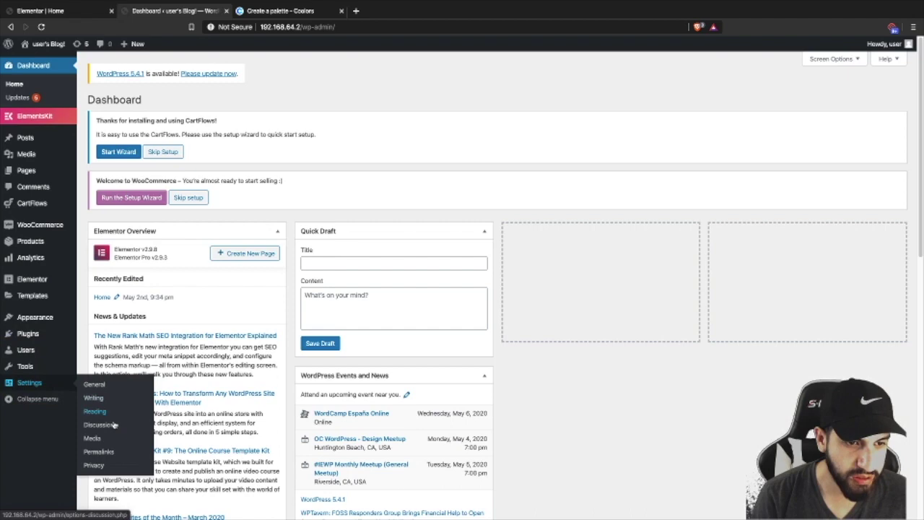
click(98, 451)
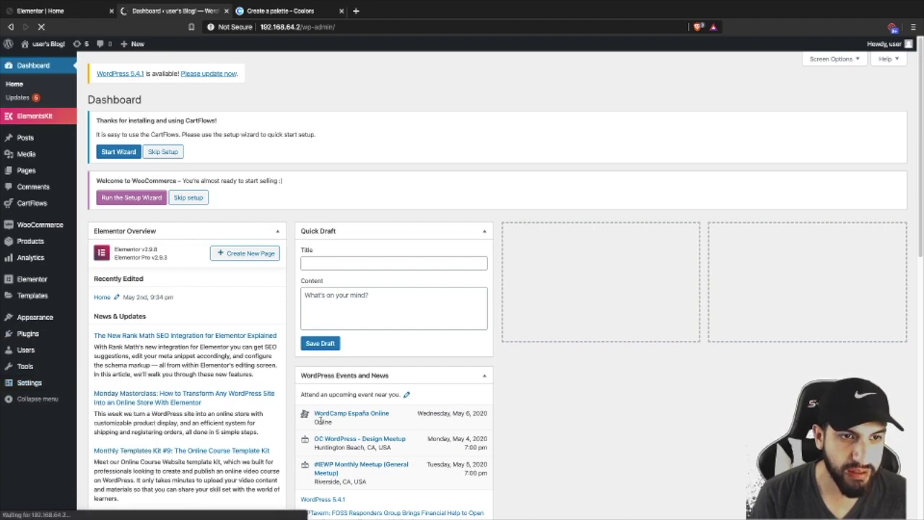
scroll(316, 359, down, 1)
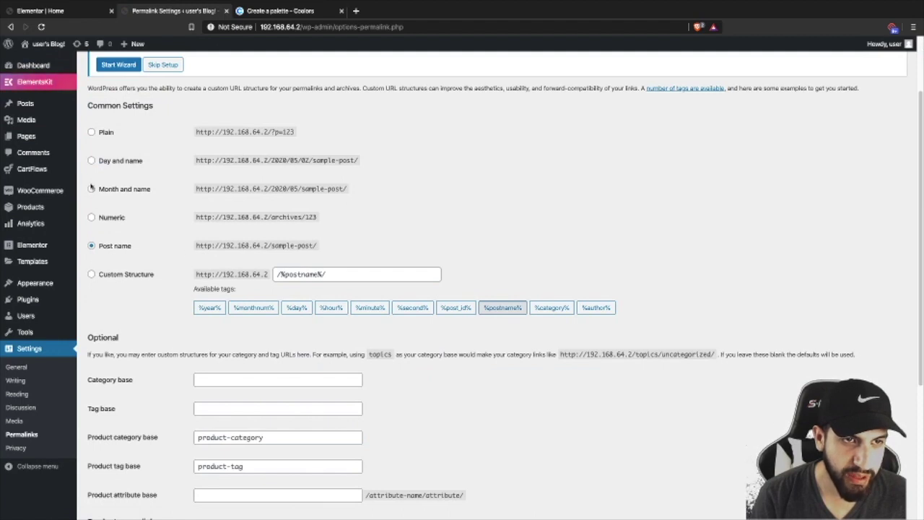
click(92, 133)
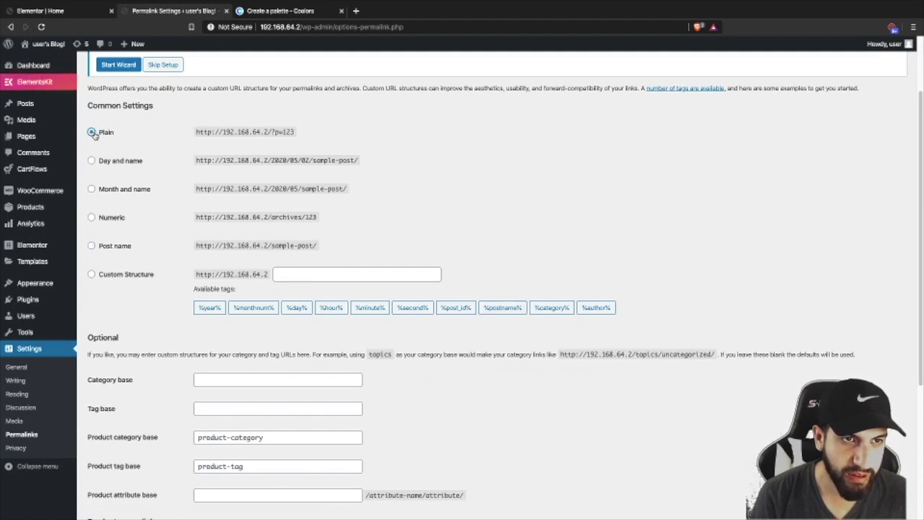
click(91, 245)
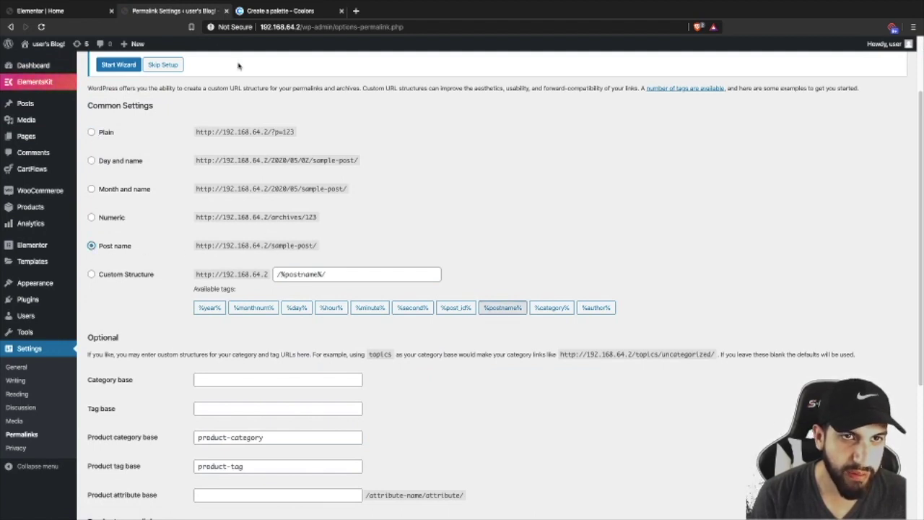
drag(303, 26, 449, 33)
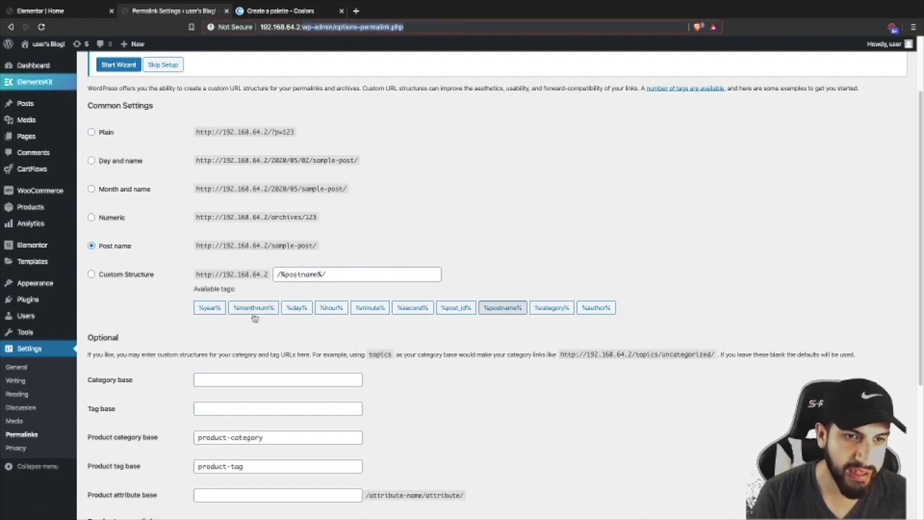
scroll(254, 318, down, 3)
click(112, 469)
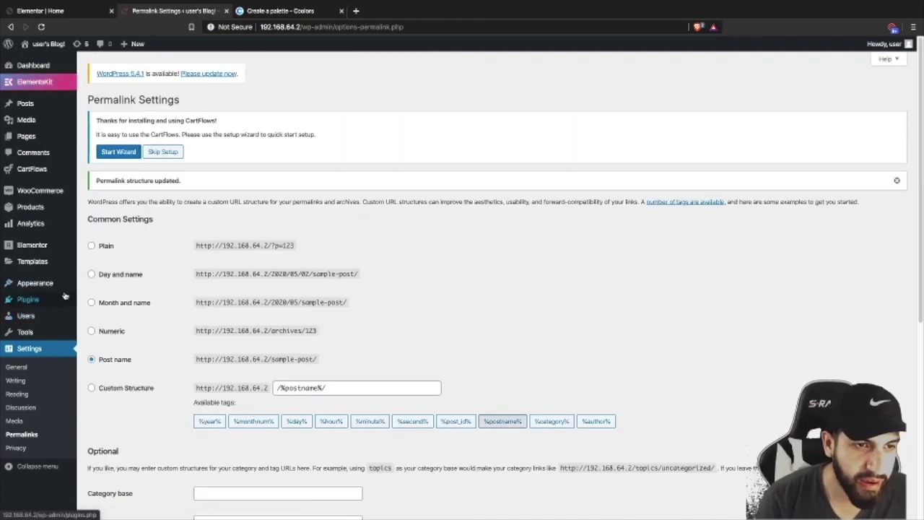
mouse_move(72, 300)
scroll(72, 300, down, 2)
scroll(72, 300, up, 2)
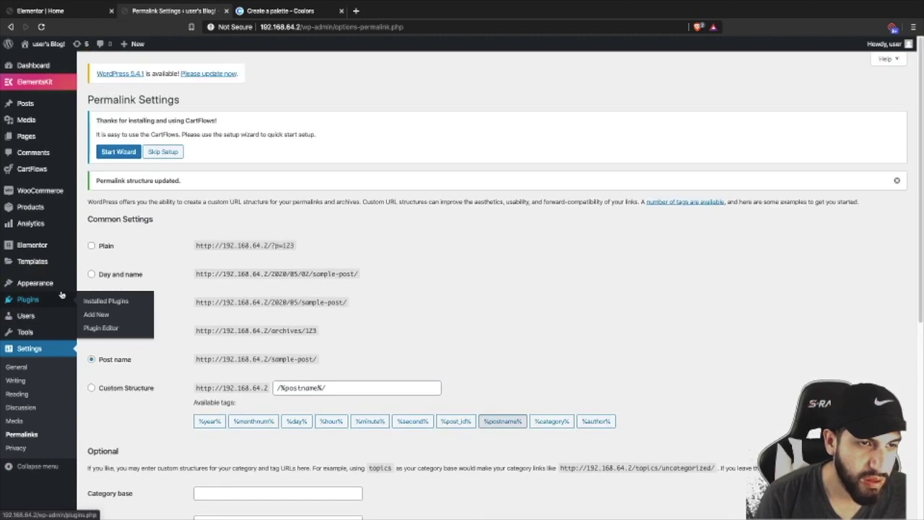
mouse_move(33, 228)
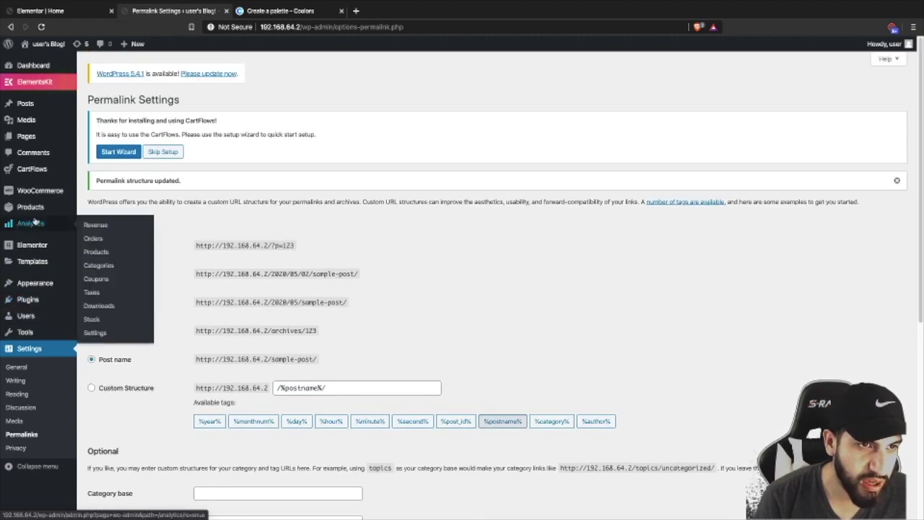
mouse_move(26, 212)
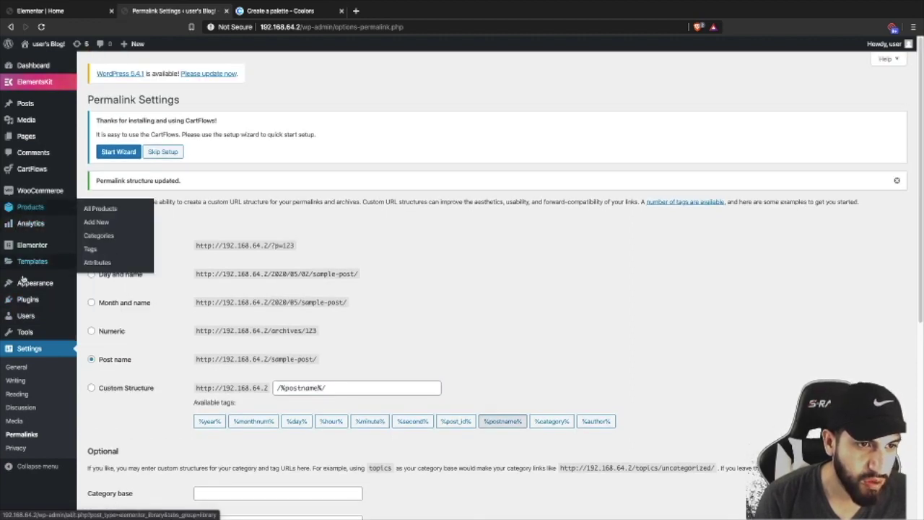
- Add a new empty page titled 'checkout 2' and publish it
click(96, 151)
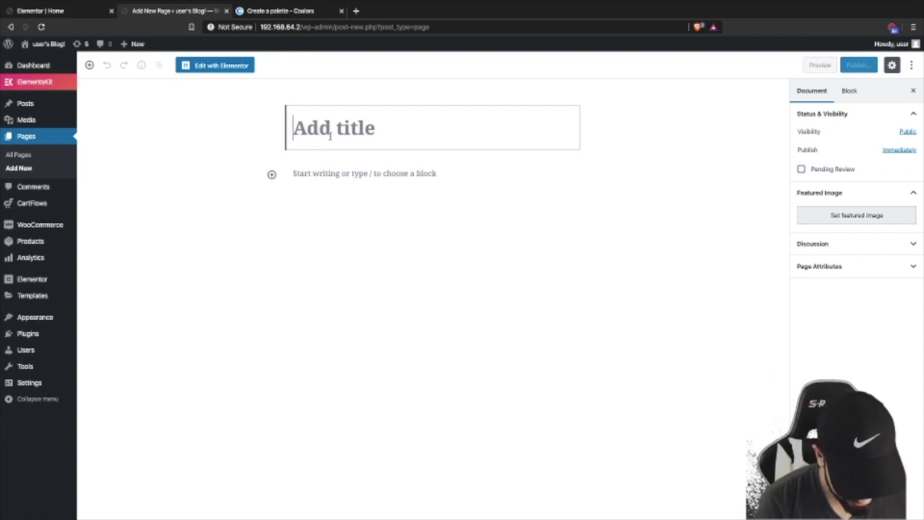
text(checko)
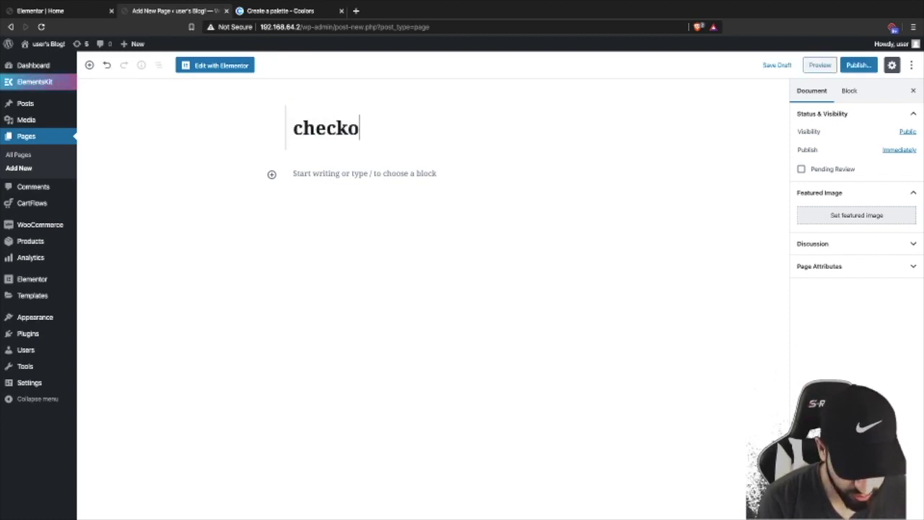
text(ut 2)
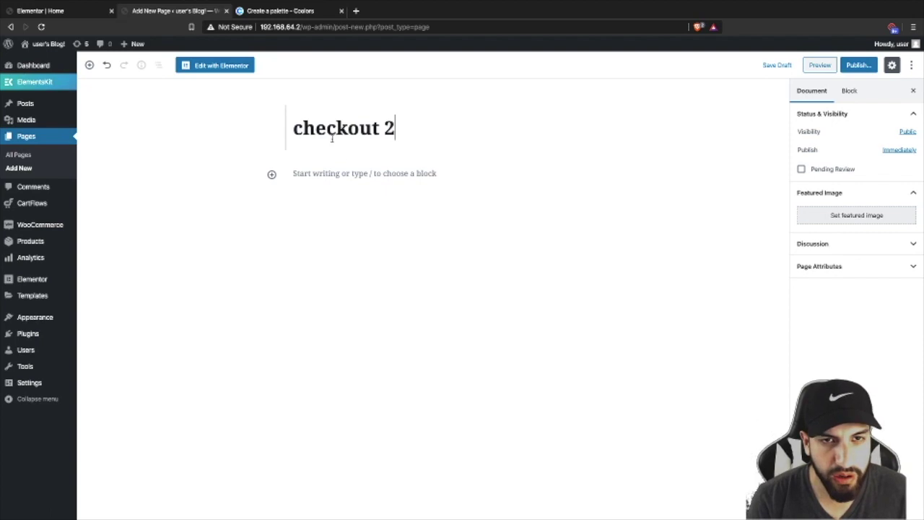
click(379, 212)
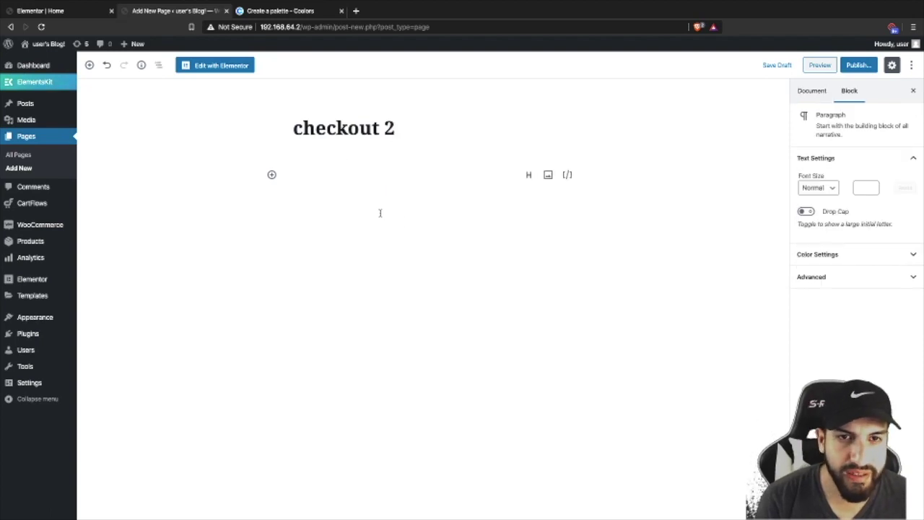
click(853, 66)
click(862, 65)
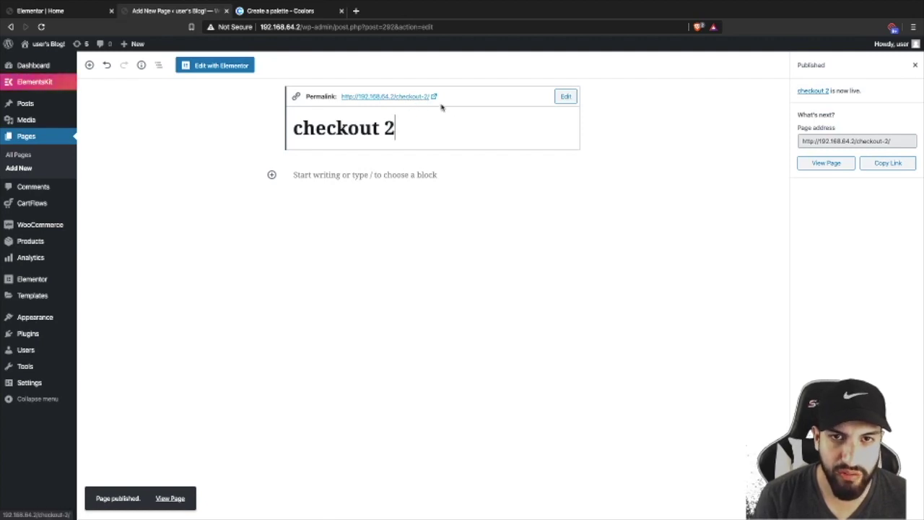
click(701, 152)
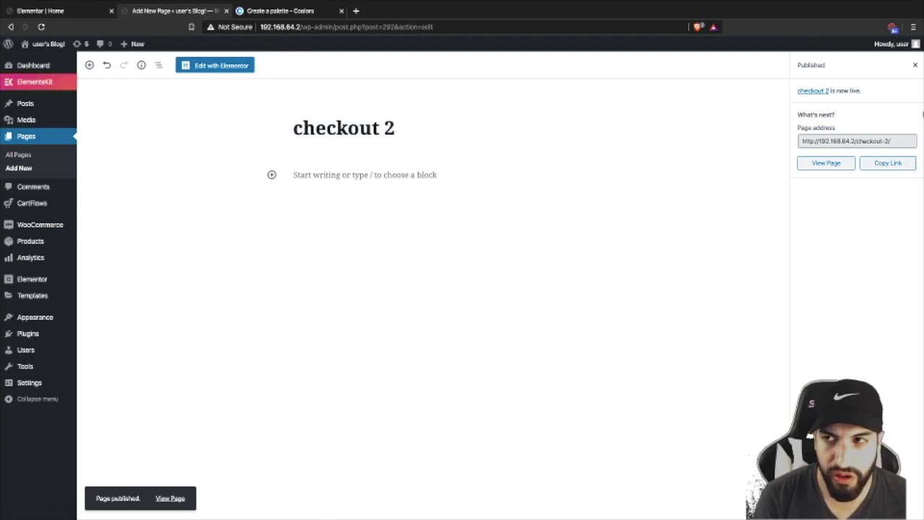
click(914, 65)
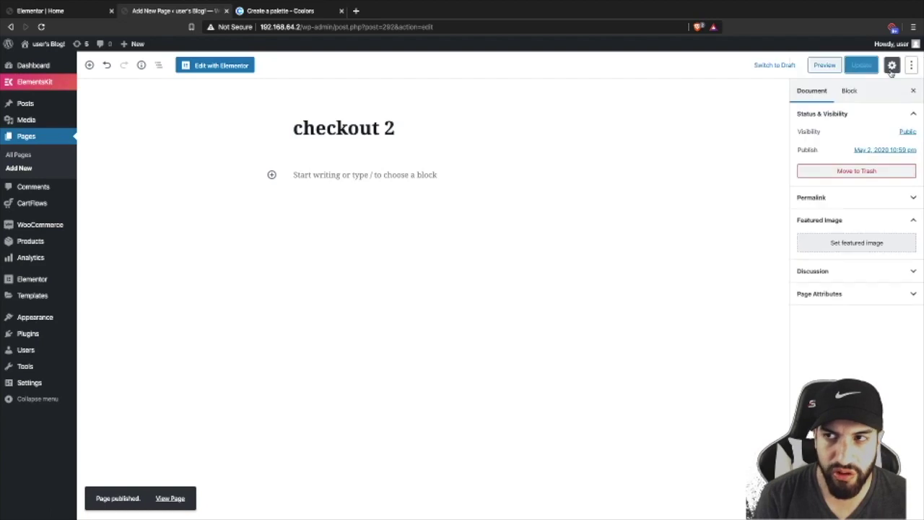
click(434, 133)
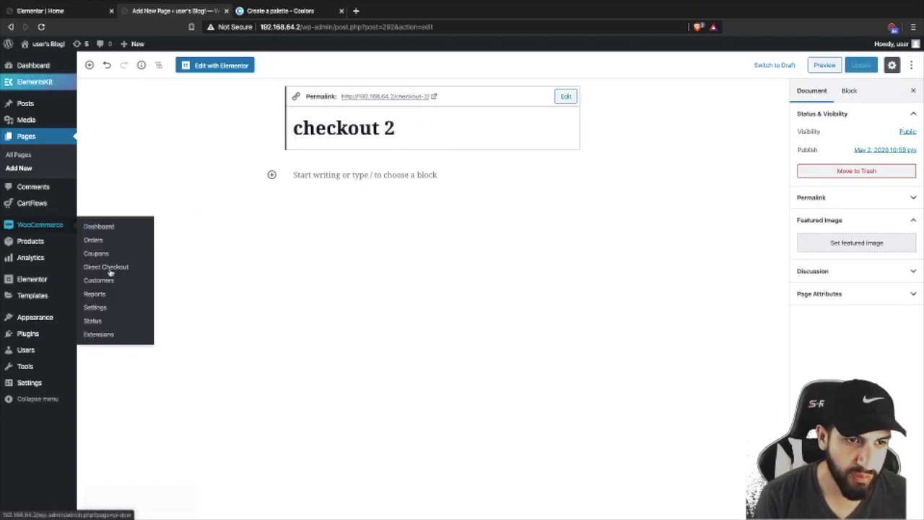
- Set 'checkout 2' as the Checkout page in WooCommerce Advanced settings and save
click(90, 305)
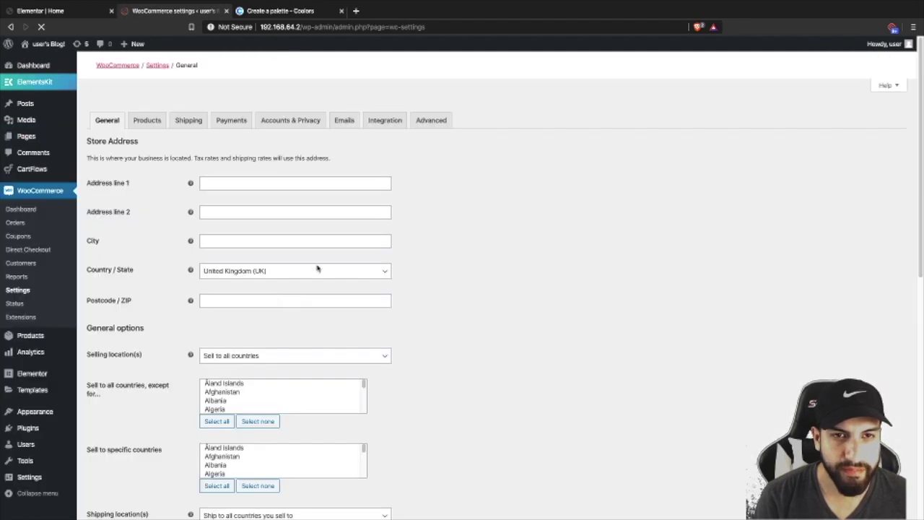
click(431, 121)
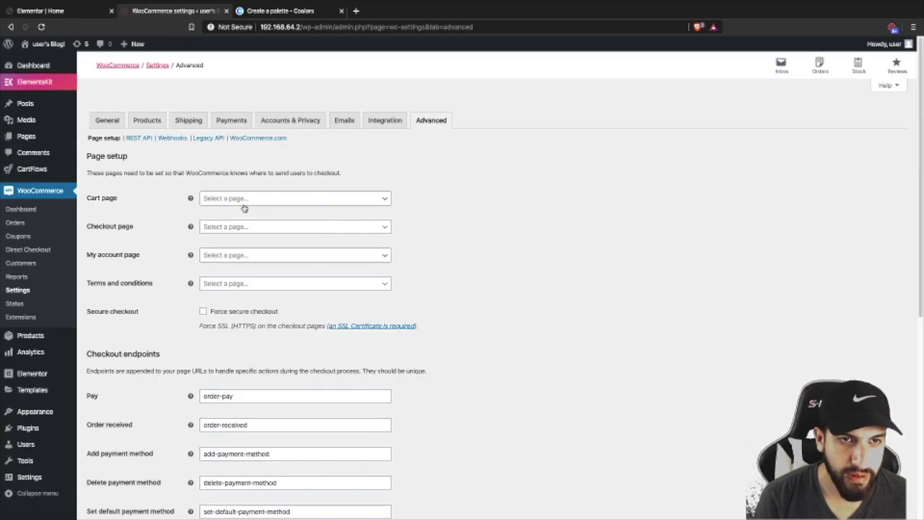
click(219, 228)
click(234, 257)
scroll(439, 296, down, 5)
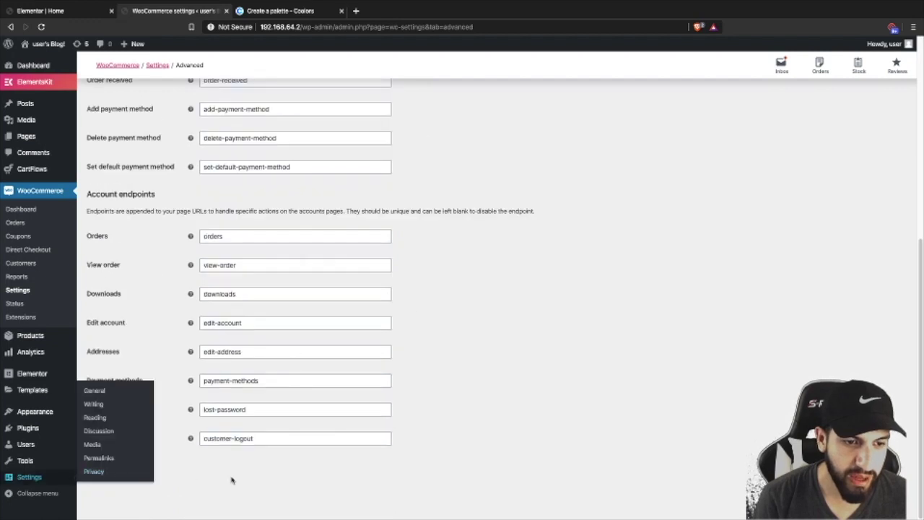
click(111, 470)
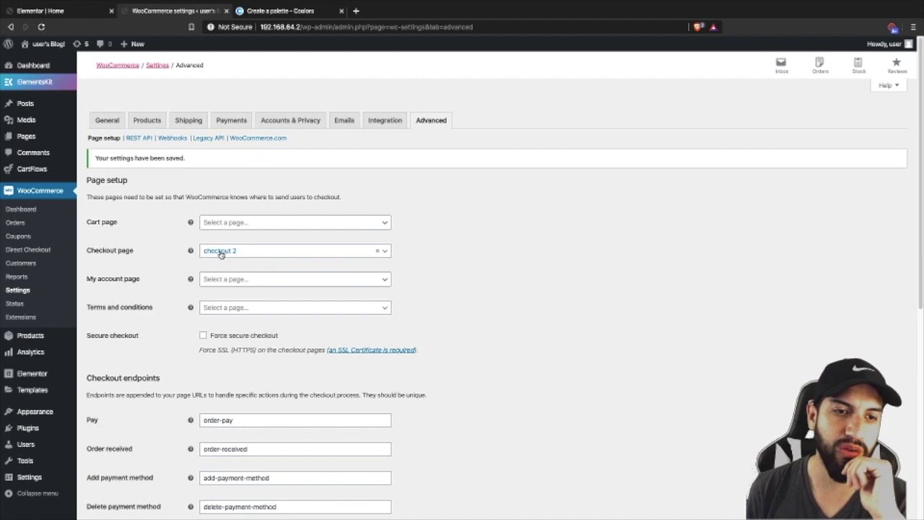
- Return from WooCommerce settings to the WordPress admin Dashboard
scroll(78, 296, down, 2)
scroll(58, 216, up, 2)
scroll(28, 117, down, 2)
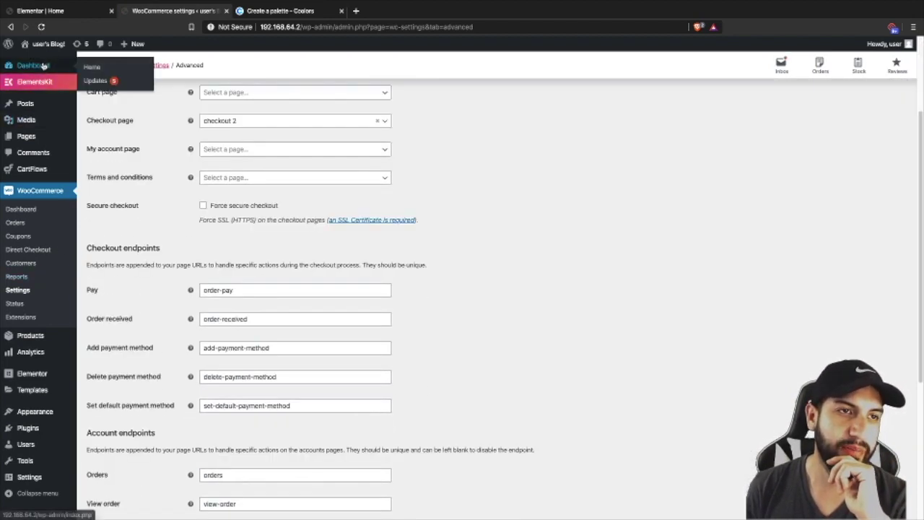
click(96, 67)
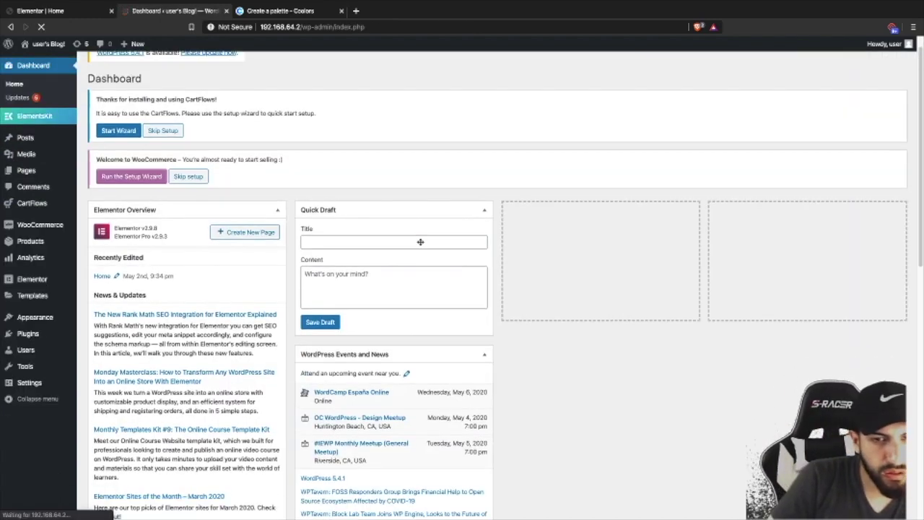
- Visit the live site and press BUY NOW on Coco Cream on the homepage
scroll(412, 237, down, 3)
mouse_move(45, 44)
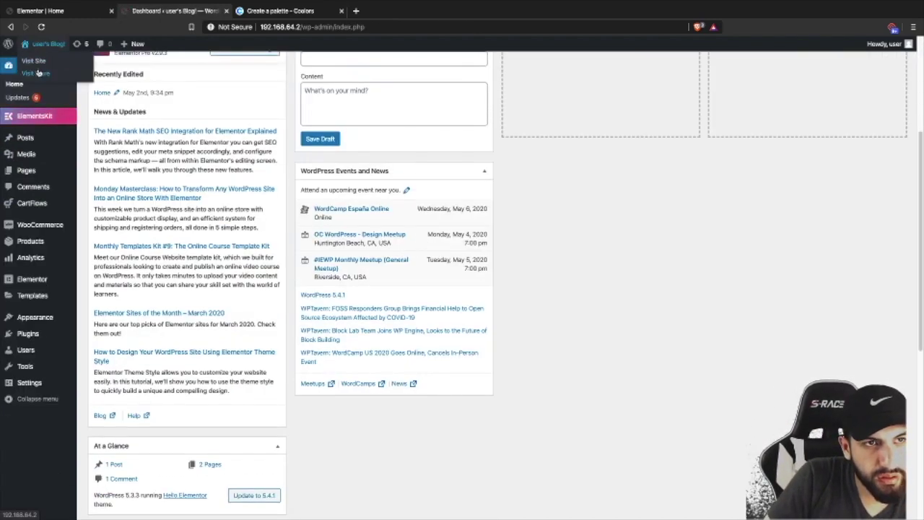
click(34, 61)
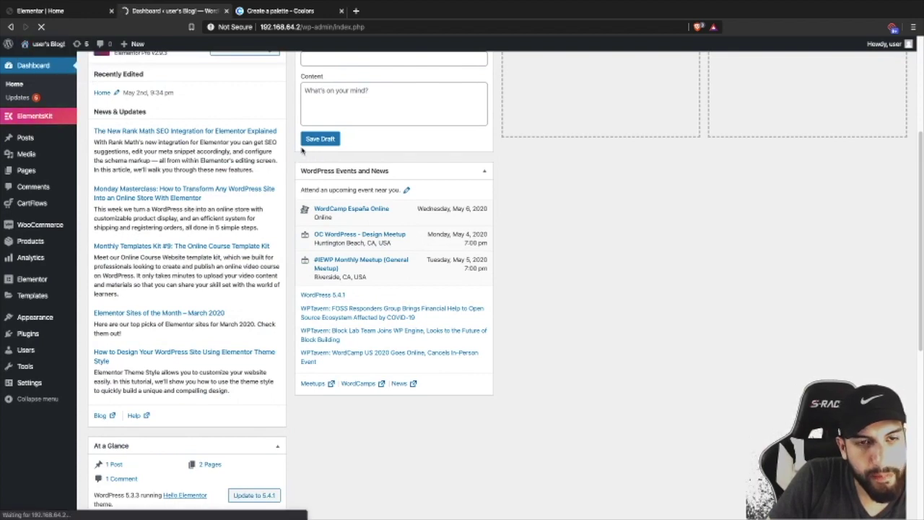
scroll(469, 250, down, 5)
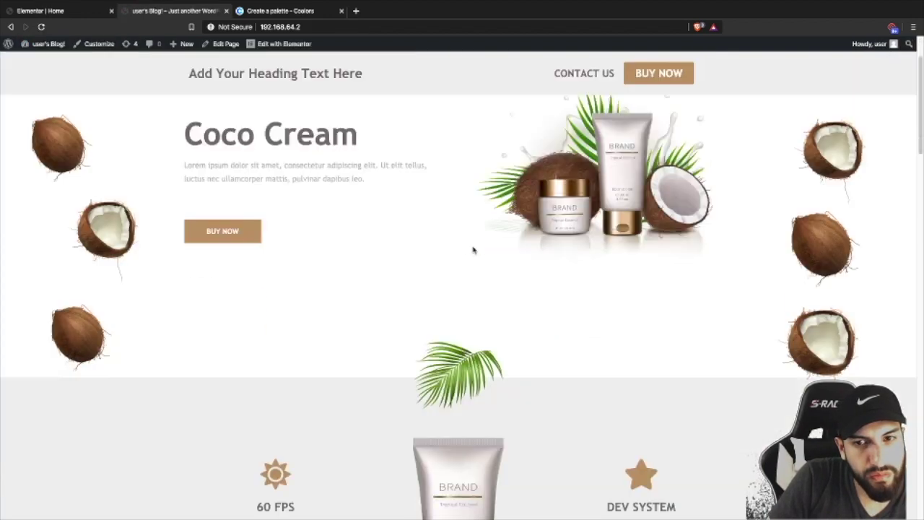
scroll(469, 250, down, 4)
click(524, 277)
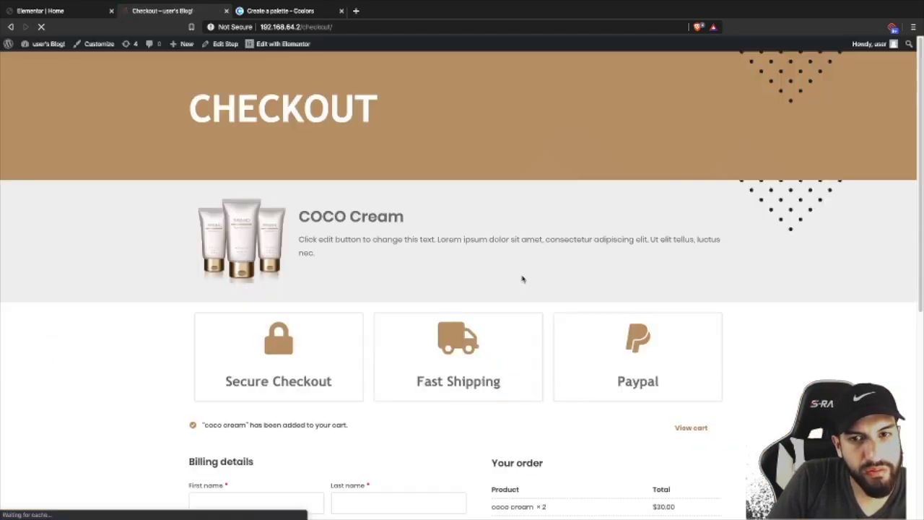
- Review the brown CHECKOUT page, then return to the admin Dashboard
scroll(522, 278, down, 5)
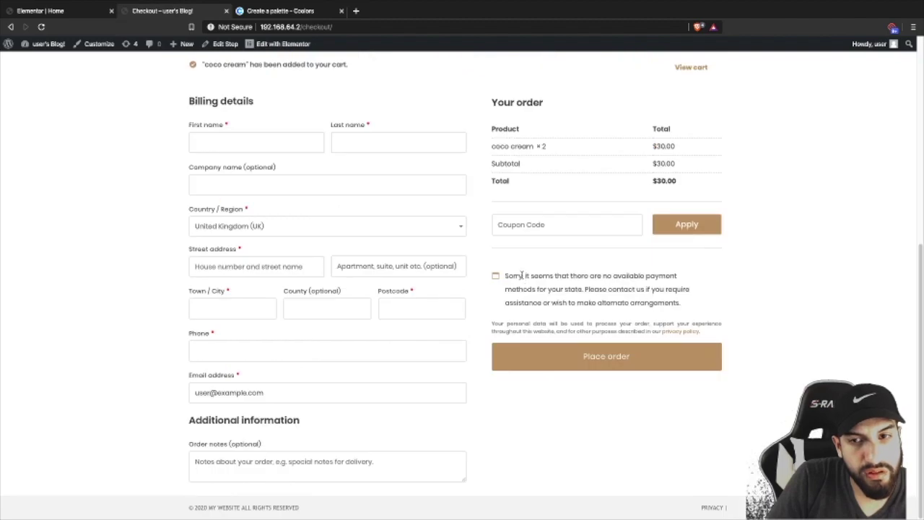
scroll(522, 275, up, 5)
scroll(522, 276, down, 4)
scroll(521, 276, up, 4)
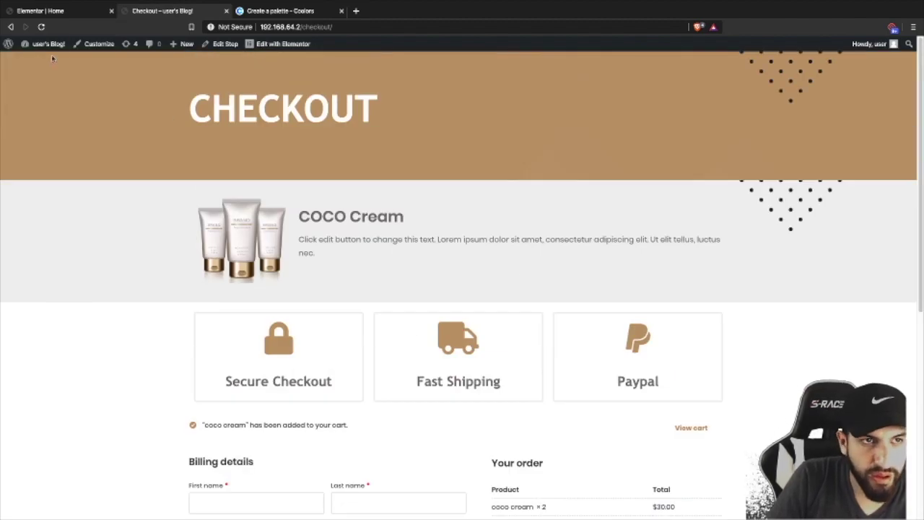
mouse_move(48, 44)
click(40, 60)
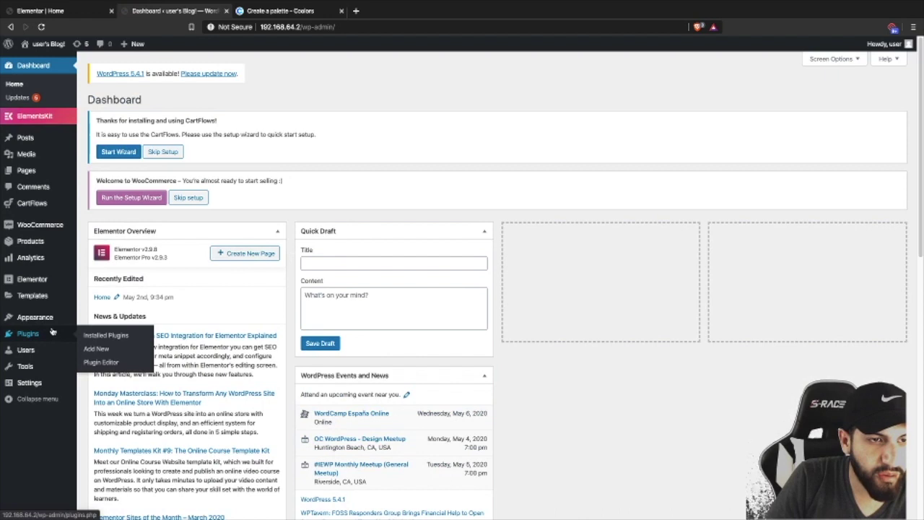
- Turn on Disable cart page in the WooCommerce Direct Checkout settings
mouse_move(24, 205)
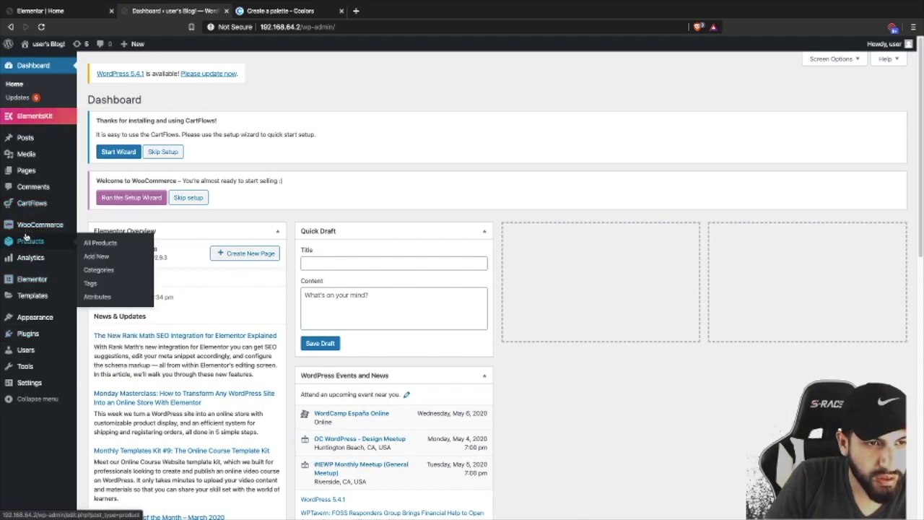
mouse_move(25, 225)
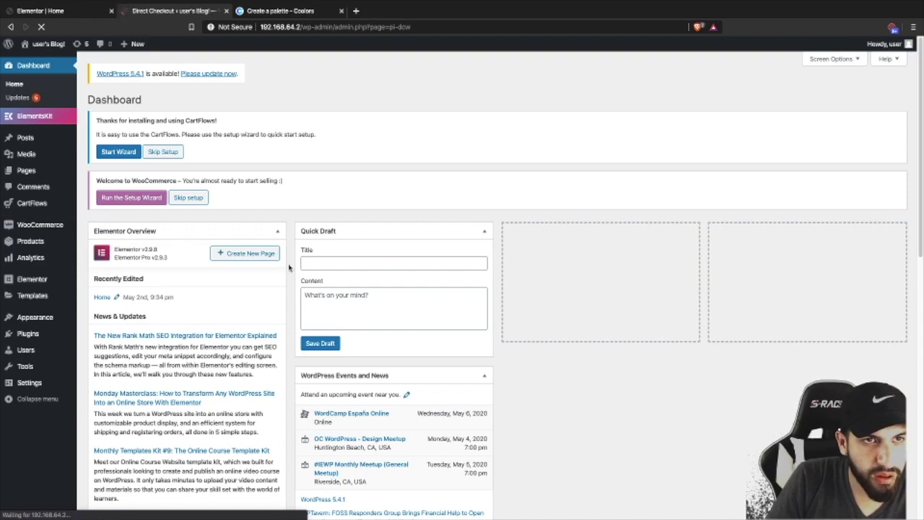
scroll(417, 299, down, 1)
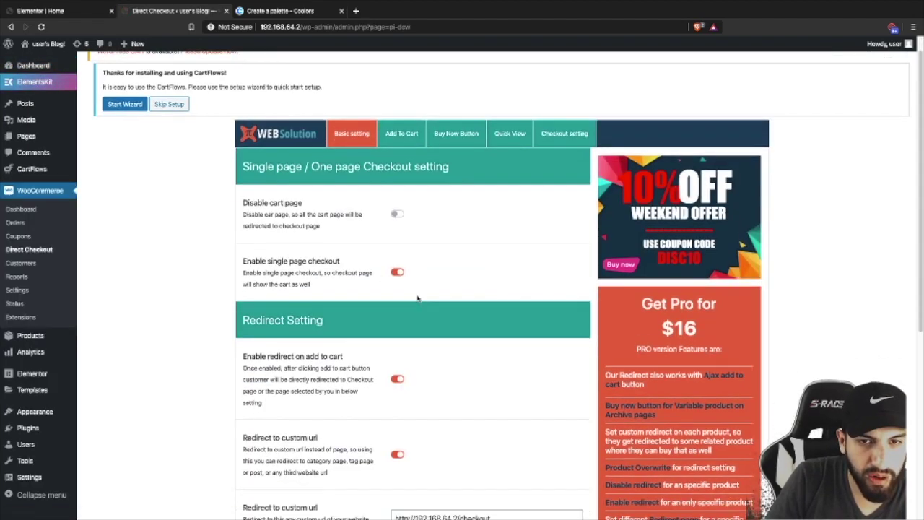
click(396, 210)
- Clear the custom redirect address, switch Redirect to custom url off, and visit the site
scroll(397, 339, down, 2)
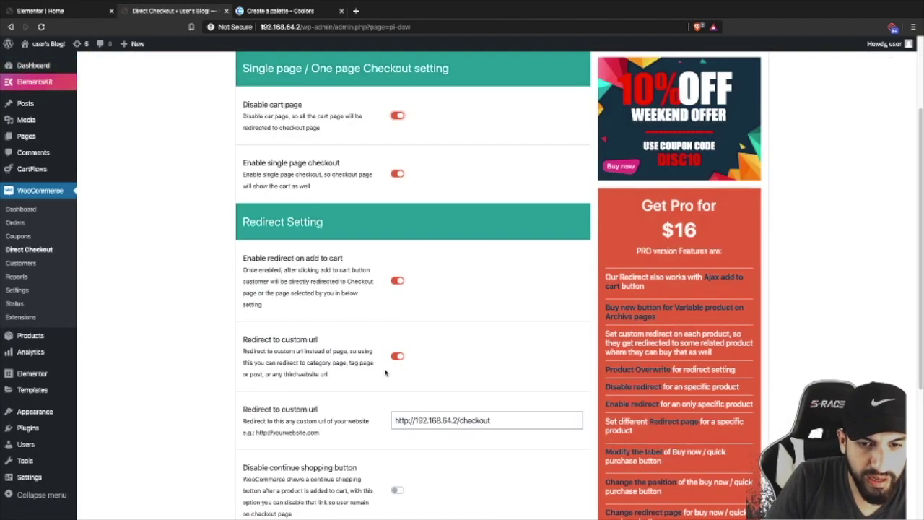
click(398, 357)
scroll(463, 367, down, 2)
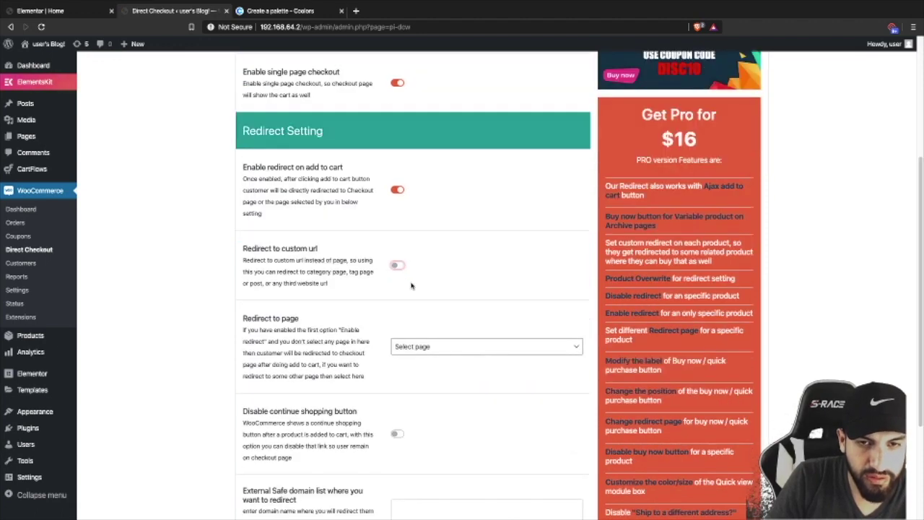
click(398, 265)
triple_click(511, 329)
key(BackSpace)
click(398, 265)
scroll(398, 265, down, 3)
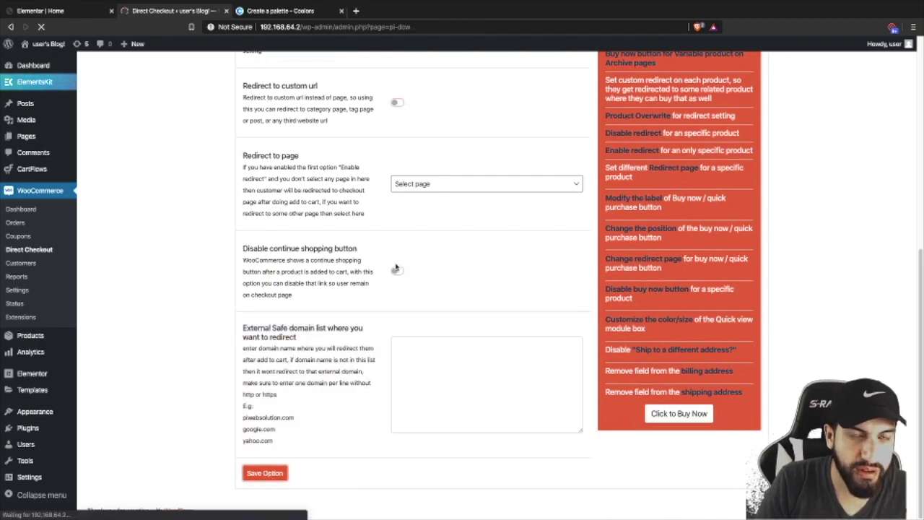
mouse_move(60, 46)
click(34, 60)
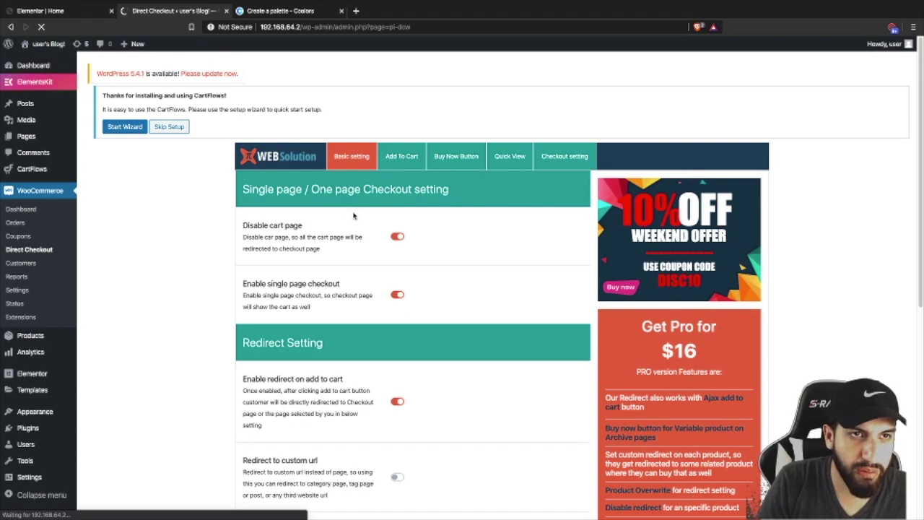
- Press BUY NOW on Coco Cream and check the checkout summary for three creams at $45.00, then return to the Dashboard
scroll(397, 303, down, 2)
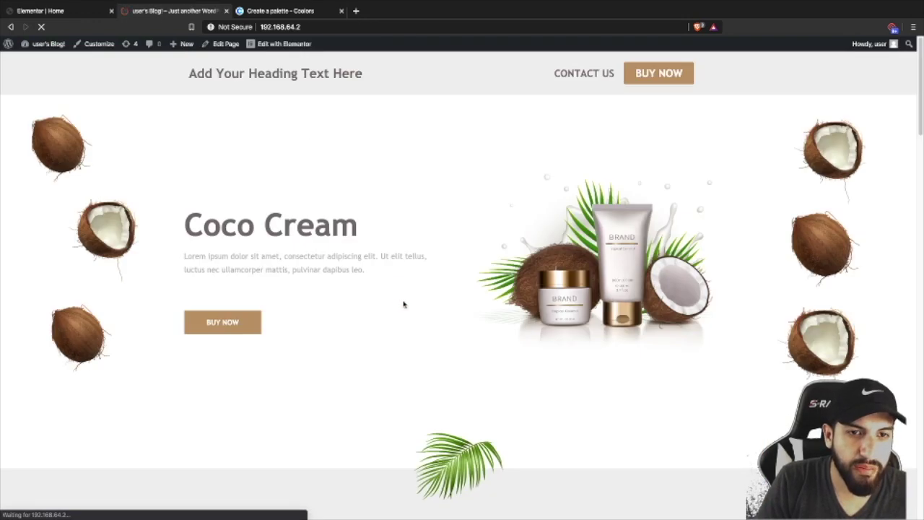
scroll(401, 304, down, 10)
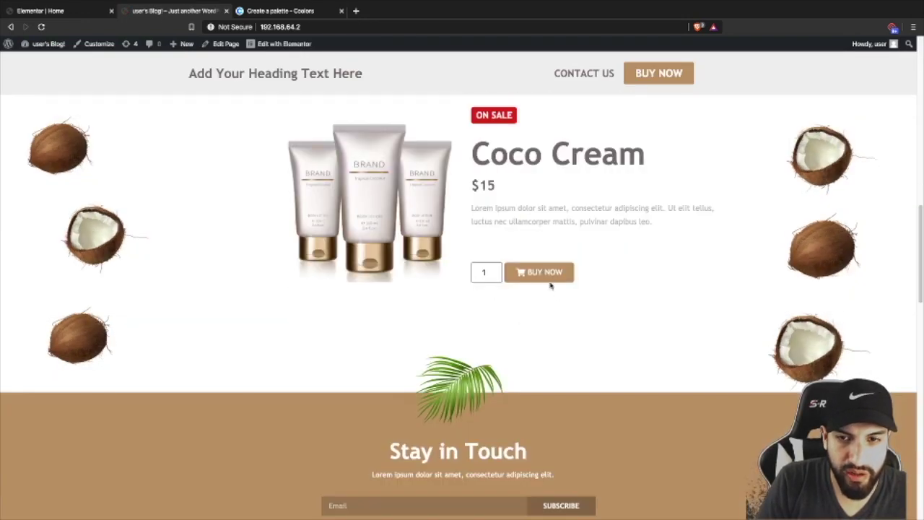
click(548, 281)
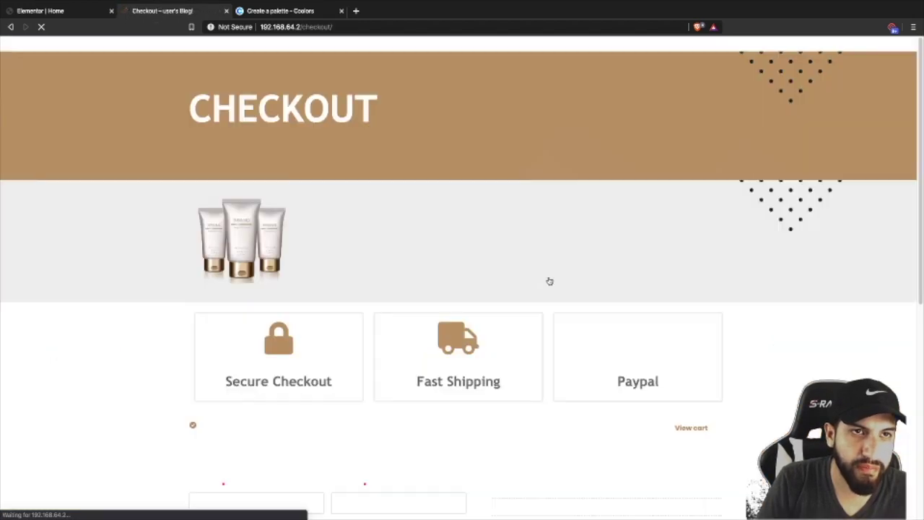
scroll(442, 314, down, 5)
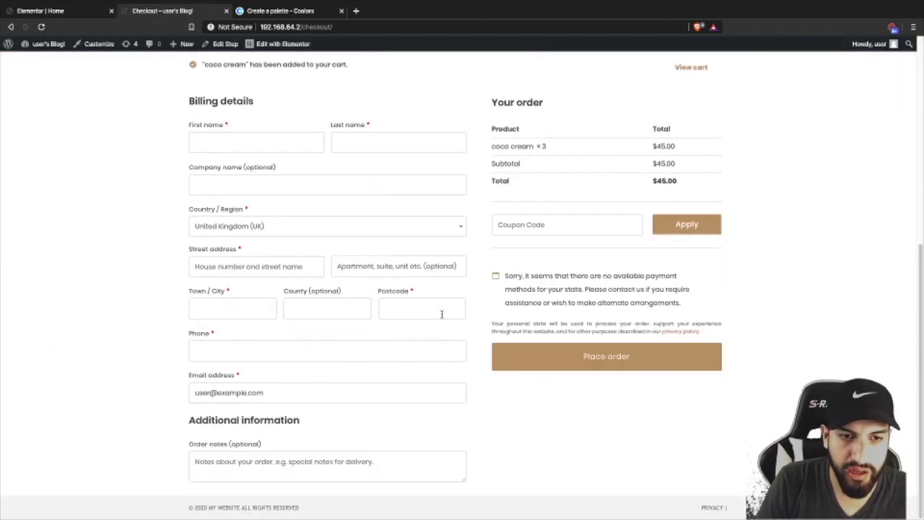
scroll(438, 312, up, 5)
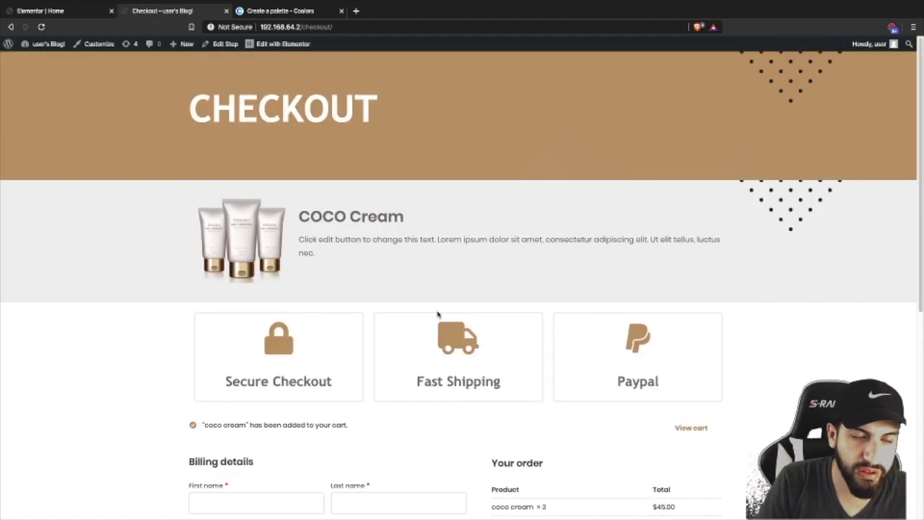
mouse_move(43, 43)
click(36, 62)
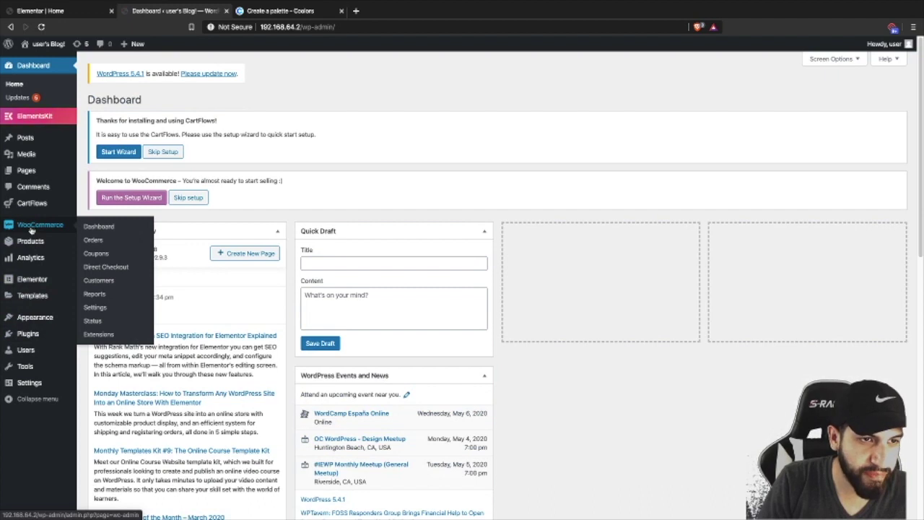
- In Direct Checkout settings, switch Disable cart page back off
click(106, 268)
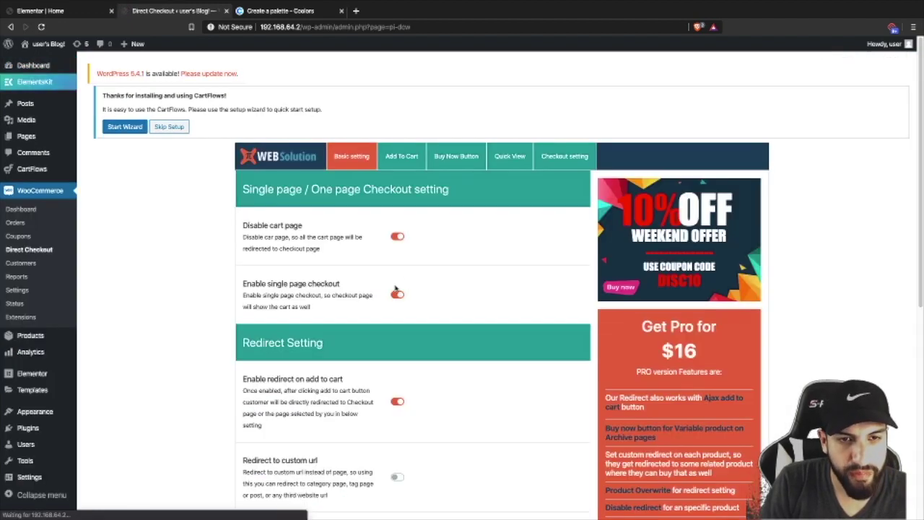
click(396, 237)
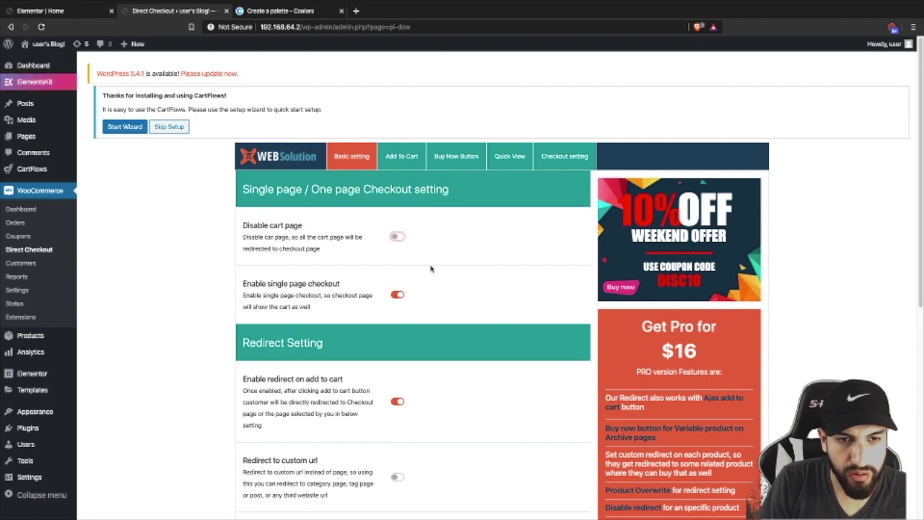
scroll(430, 268, down, 3)
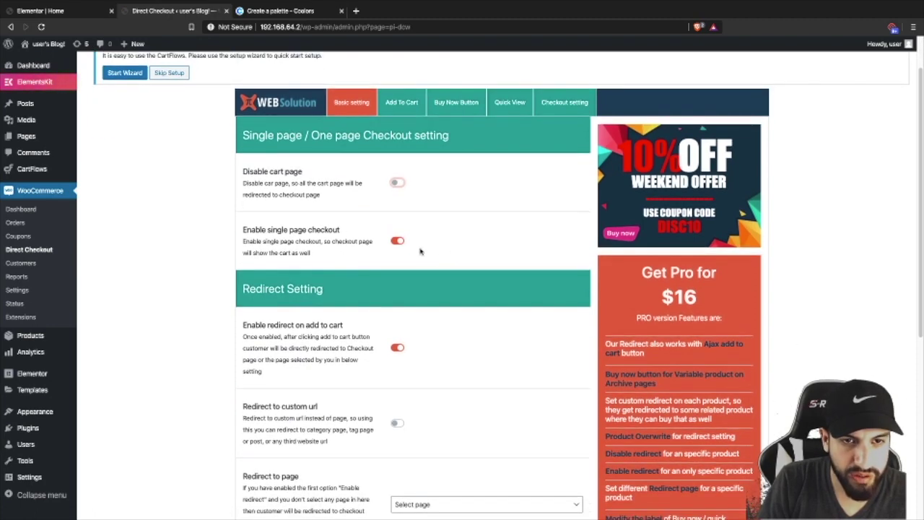
scroll(399, 241, down, 5)
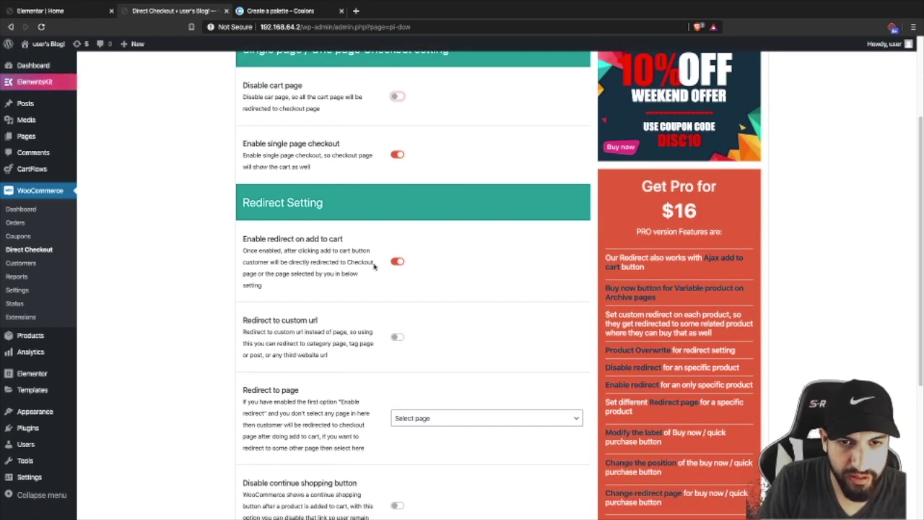
scroll(389, 263, down, 1)
scroll(403, 290, down, 1)
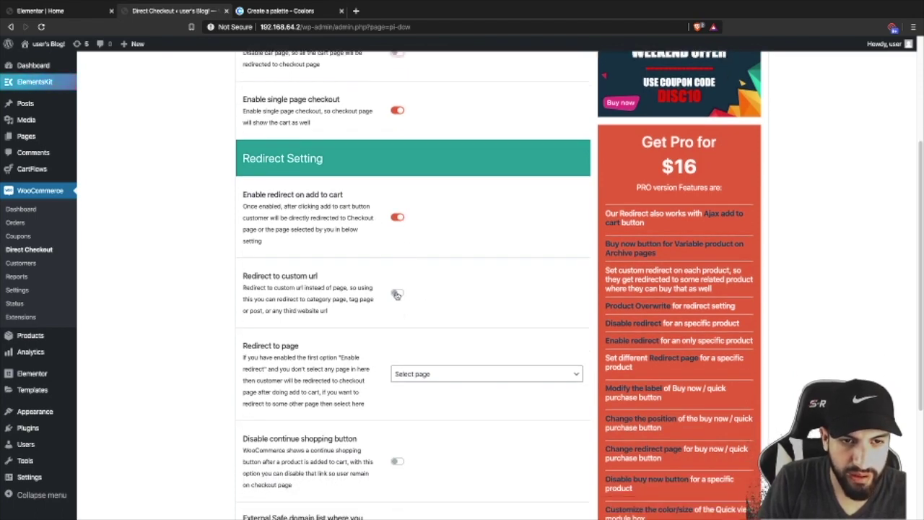
- Turn on Redirect to custom url and enter the address mywebsite.com/checkout
click(397, 294)
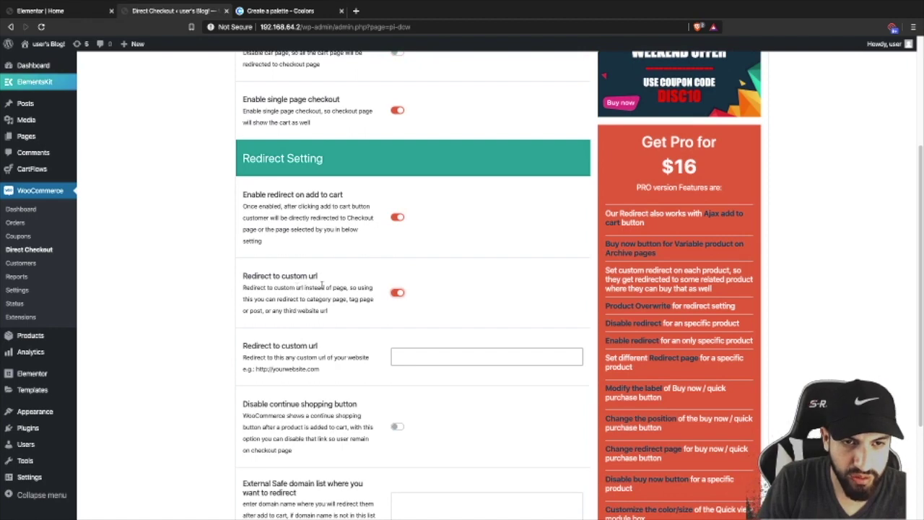
click(409, 355)
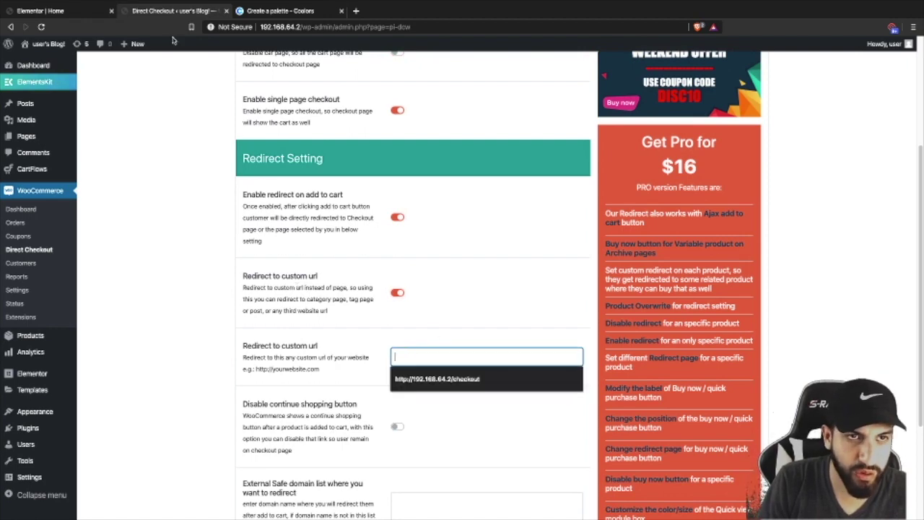
drag(301, 27, 259, 28)
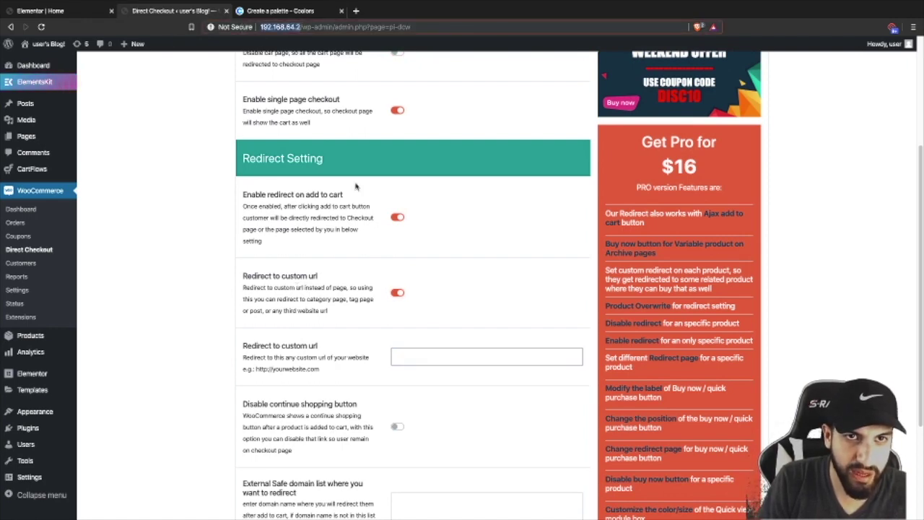
click(393, 355)
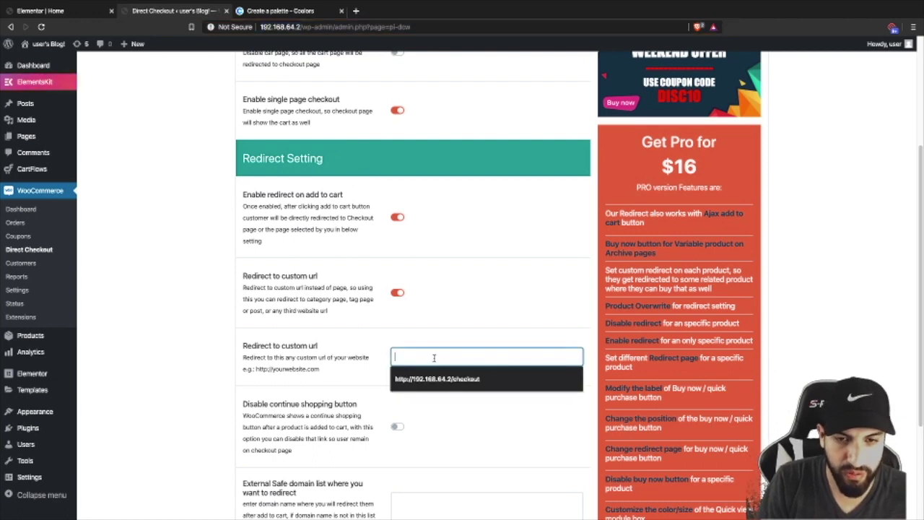
text(mywebsite.com/checkout)
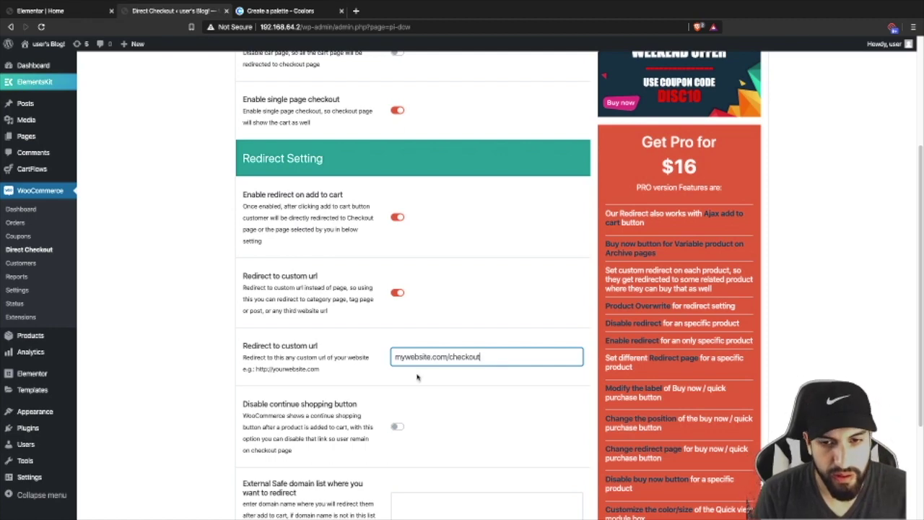
click(438, 381)
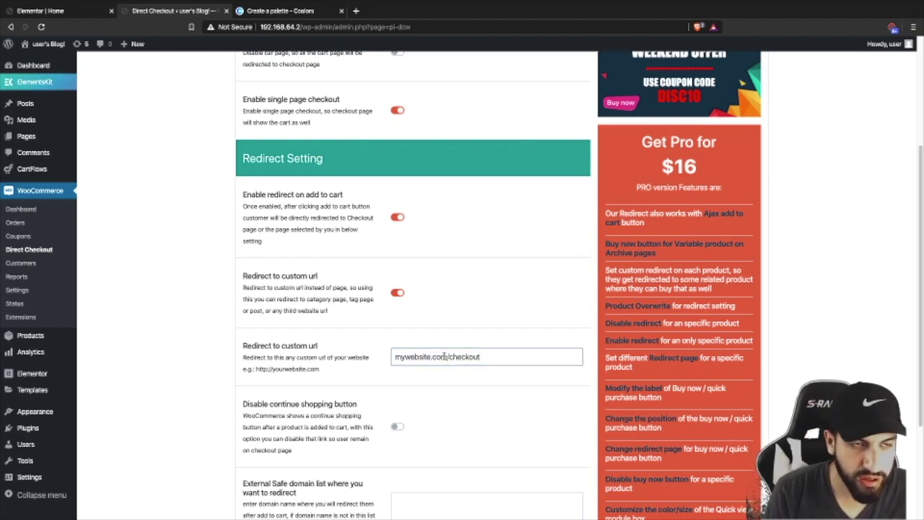
mouse_move(25, 170)
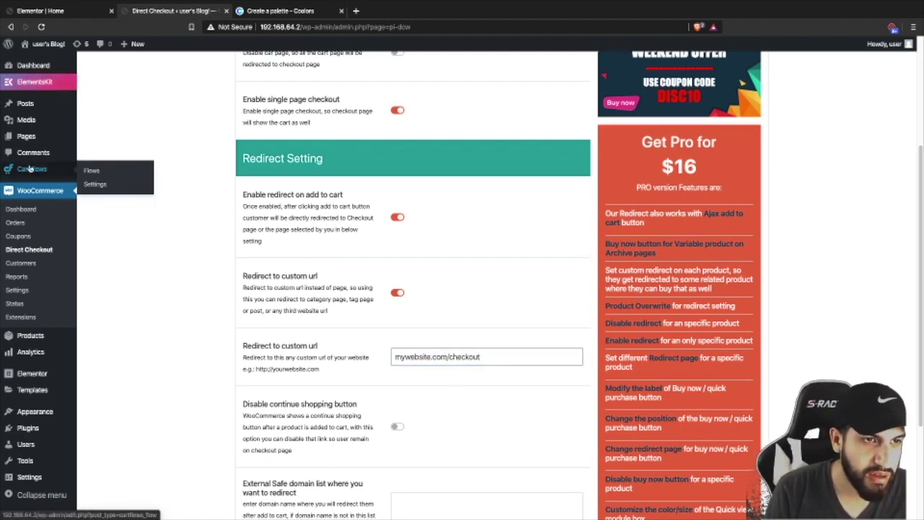
- In a separate tab, open the Checkout step of the CartFlows Checkout Page flow for editing
middle_click(35, 170)
click(260, 13)
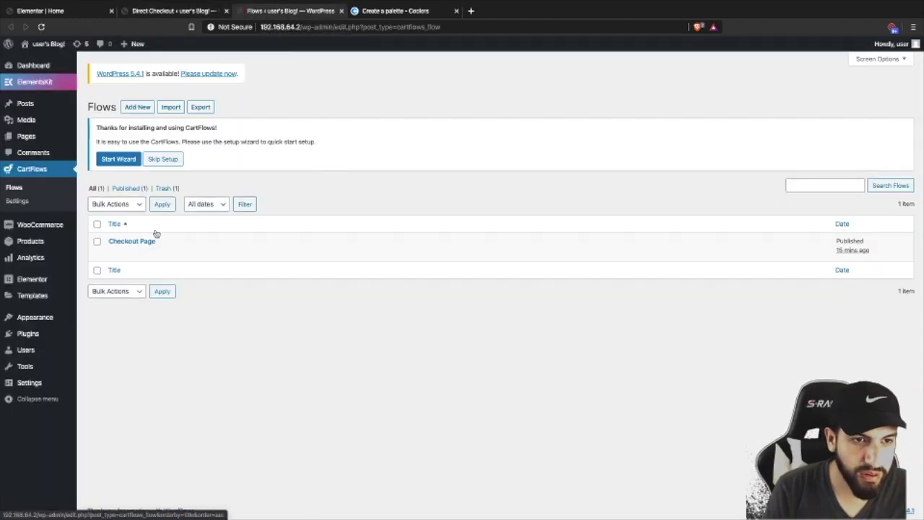
click(113, 252)
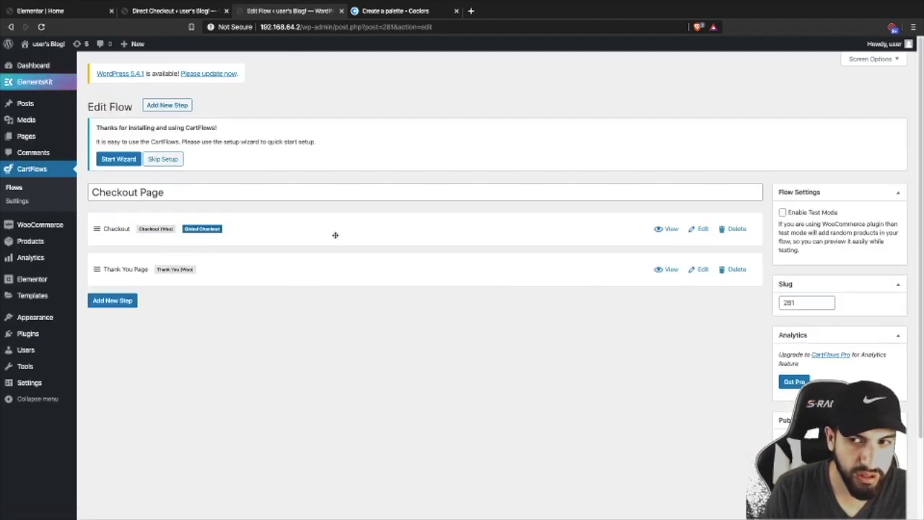
click(702, 230)
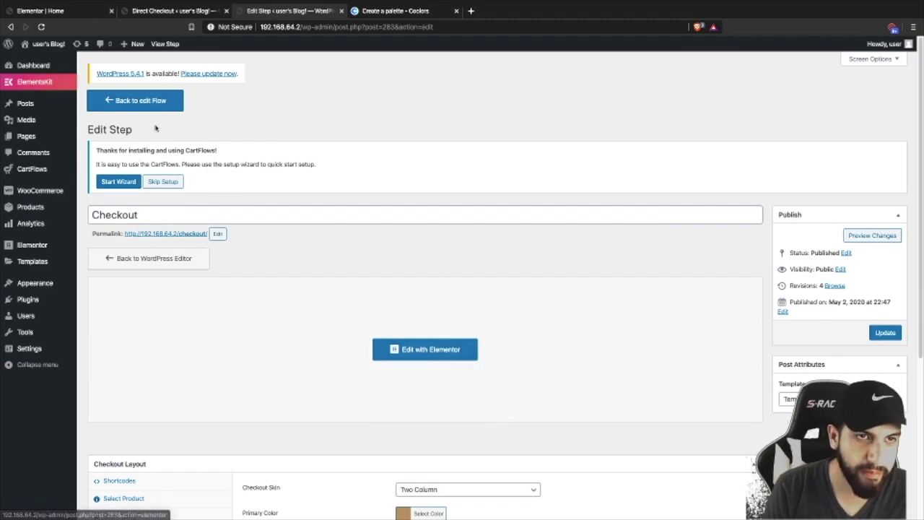
- Back in Direct Checkout settings, inspect the redirect URL and select the site's address to copy
click(156, 11)
scroll(443, 325, down, 1)
double_click(450, 339)
key(End)
double_click(296, 27)
key(ctrl+c)
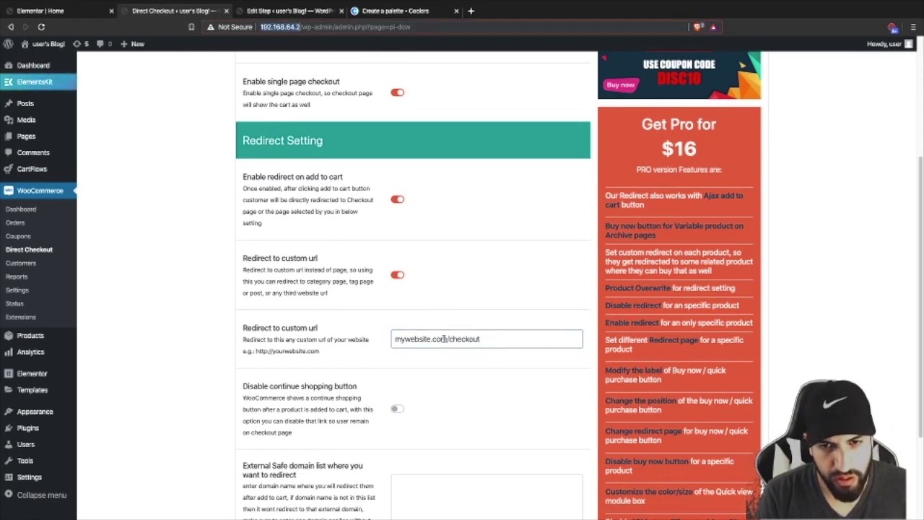
drag(446, 338, 355, 328)
key(ctrl+v)
scroll(511, 378, down, 1)
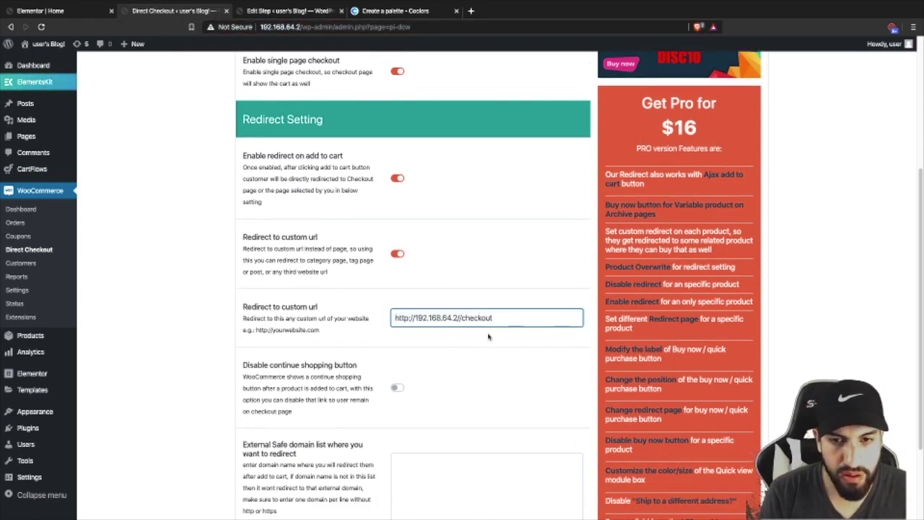
key(BackSpace)
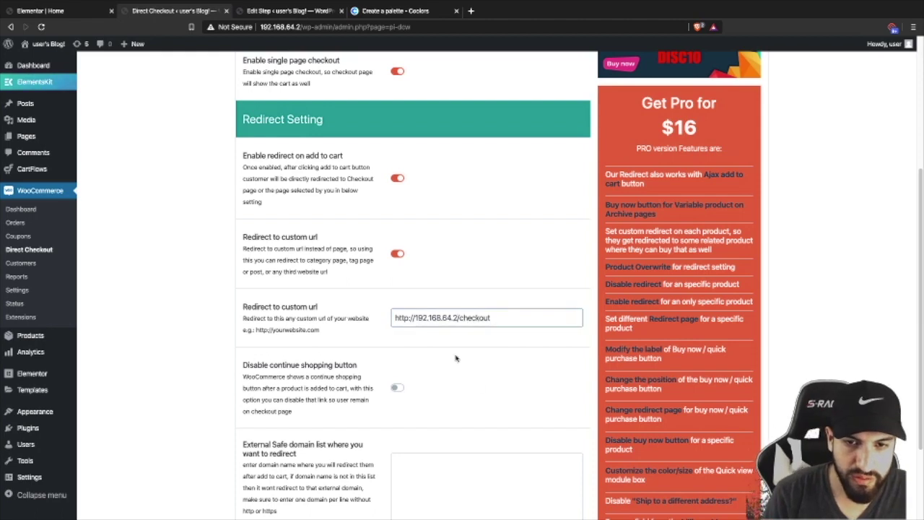
scroll(455, 356, down, 3)
click(264, 474)
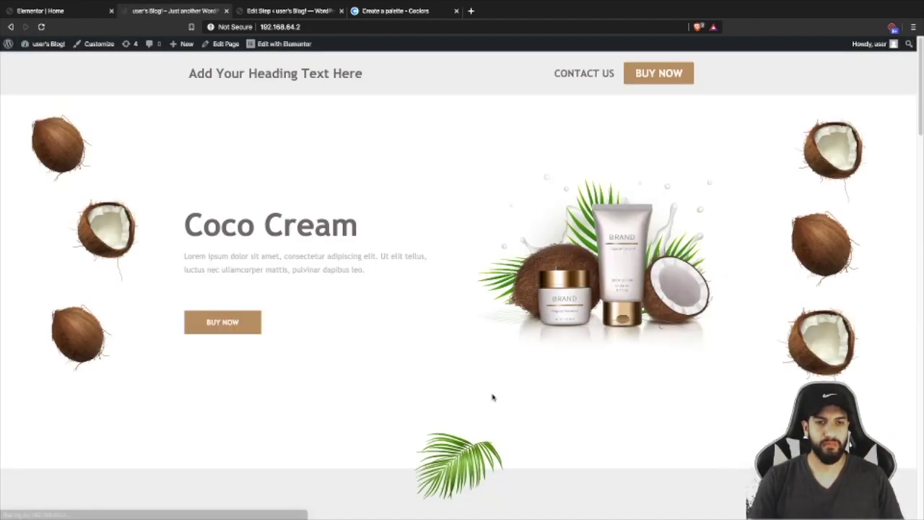
- Raise the Coco Cream quantity on the homepage and press Buy Now to reach checkout
click(209, 317)
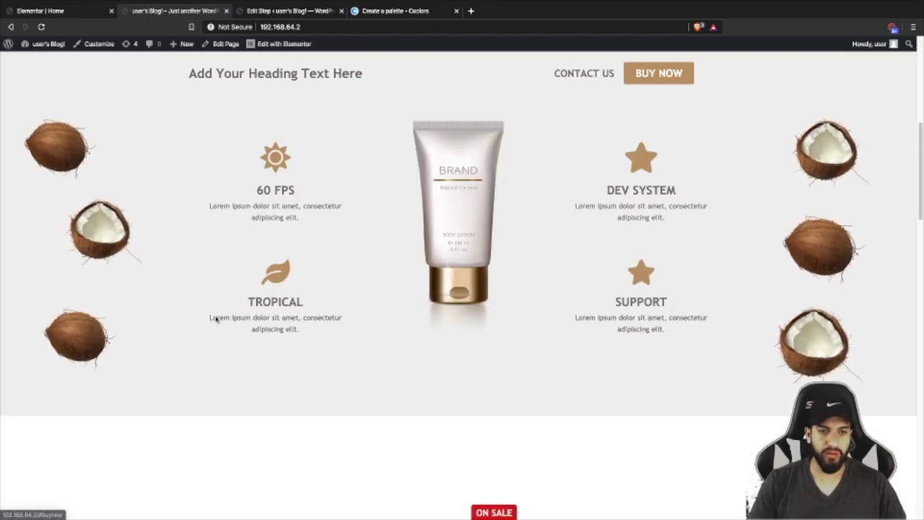
click(492, 346)
click(493, 346)
click(552, 352)
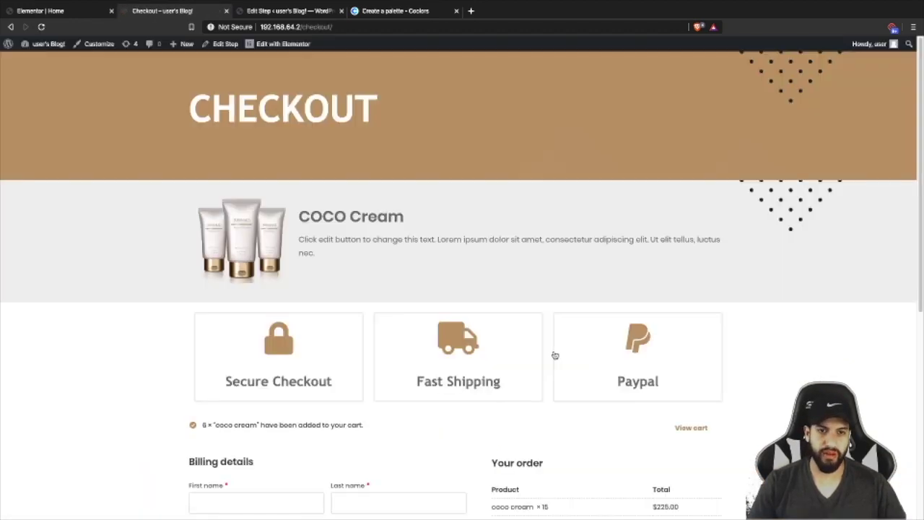
- Review the checkout page showing 15 coco creams at $225.00 and no payment methods, then return to the Dashboard
scroll(459, 314, down, 4)
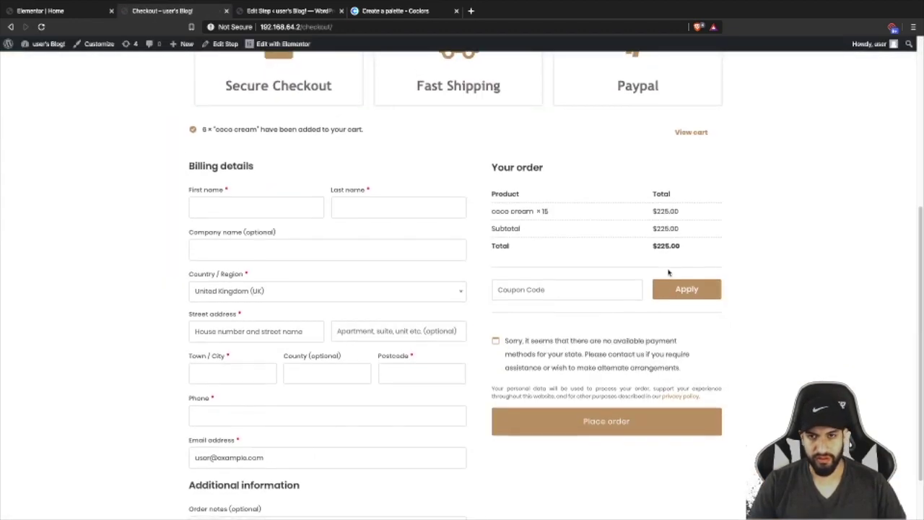
scroll(628, 256, up, 1)
drag(538, 225, 573, 238)
scroll(524, 249, down, 1)
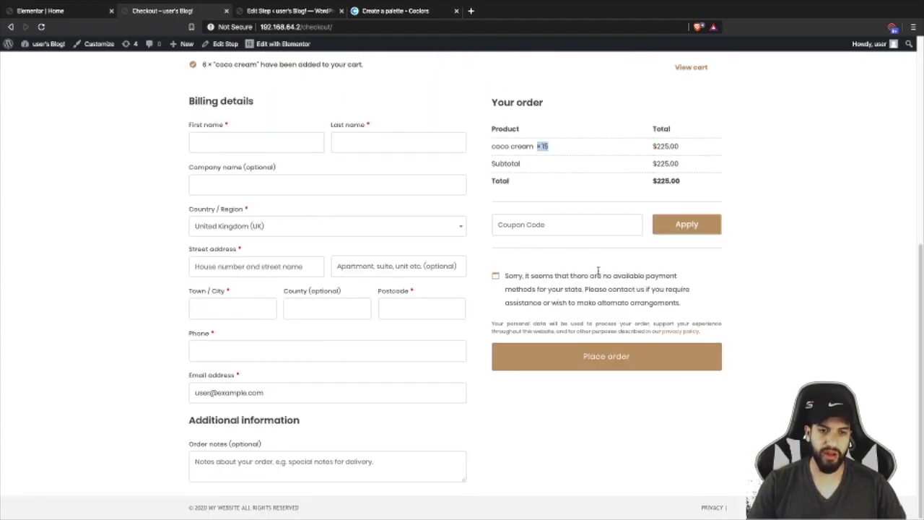
scroll(598, 270, up, 5)
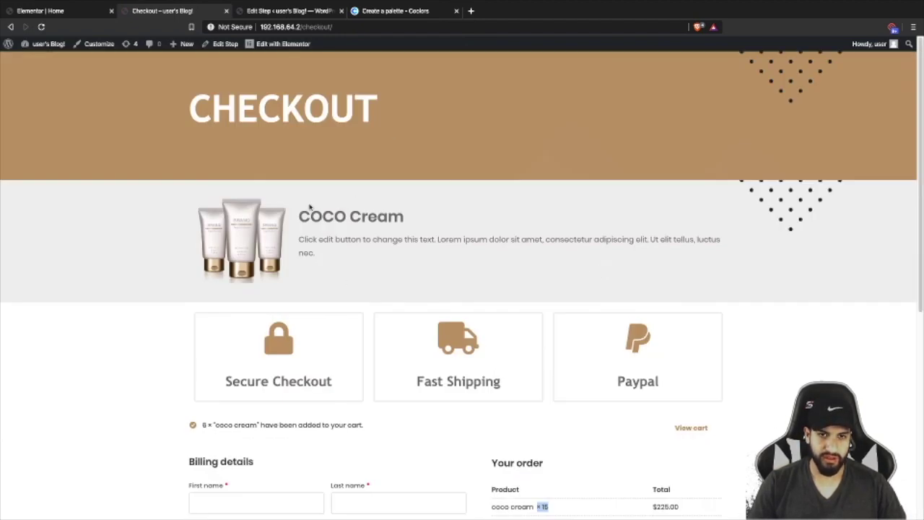
scroll(314, 211, down, 5)
scroll(599, 285, up, 4)
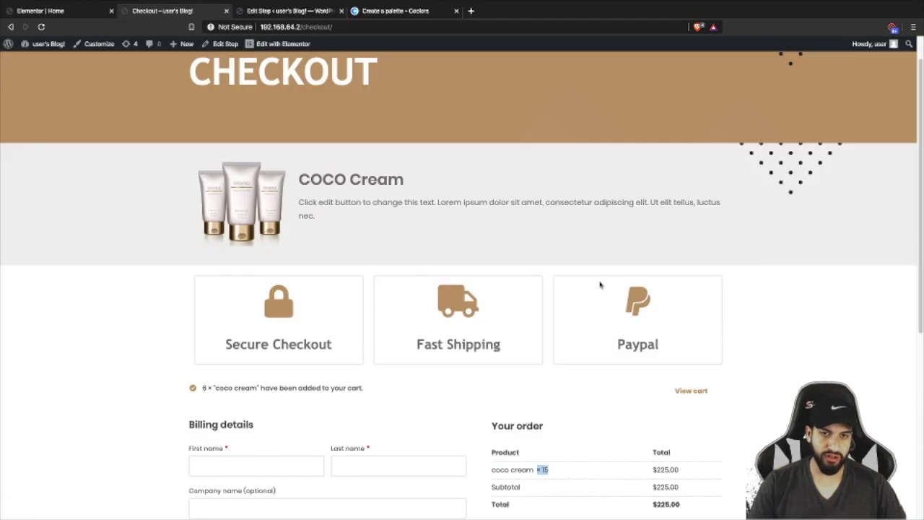
scroll(574, 287, down, 1)
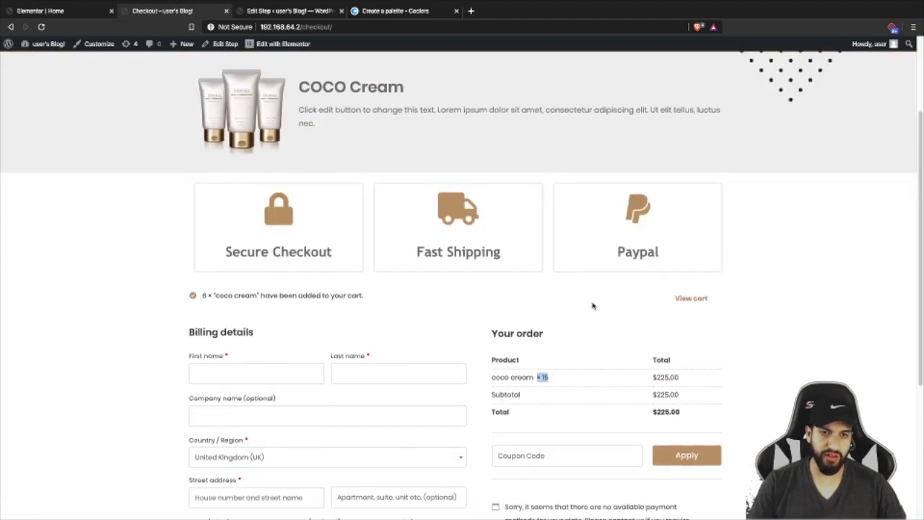
scroll(593, 306, down, 3)
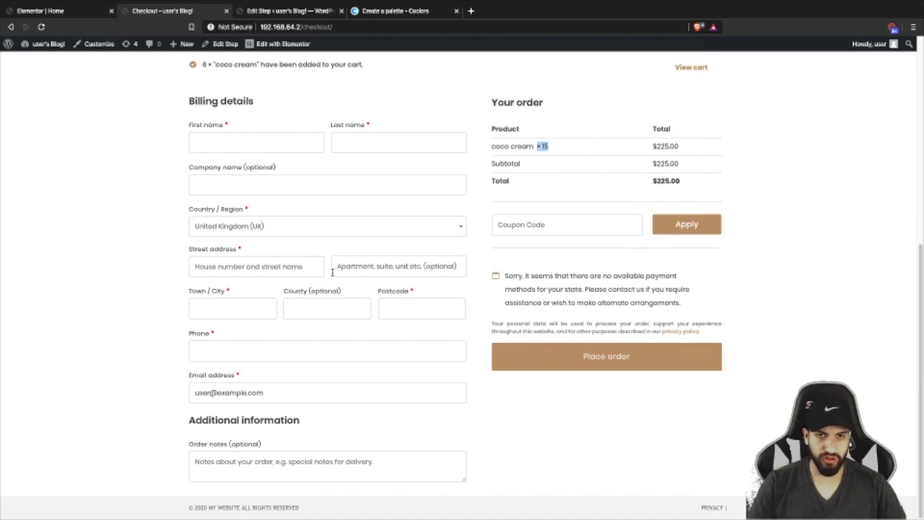
scroll(477, 231, up, 1)
scroll(546, 231, down, 1)
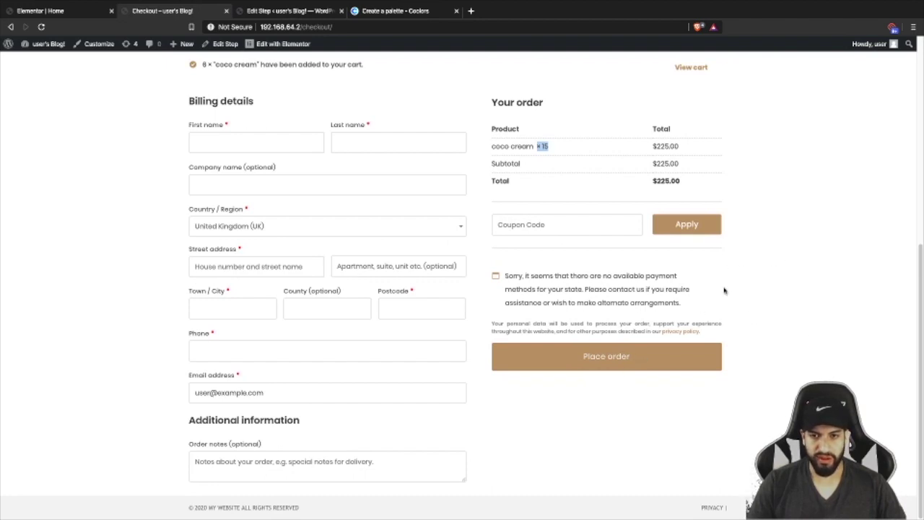
click(36, 58)
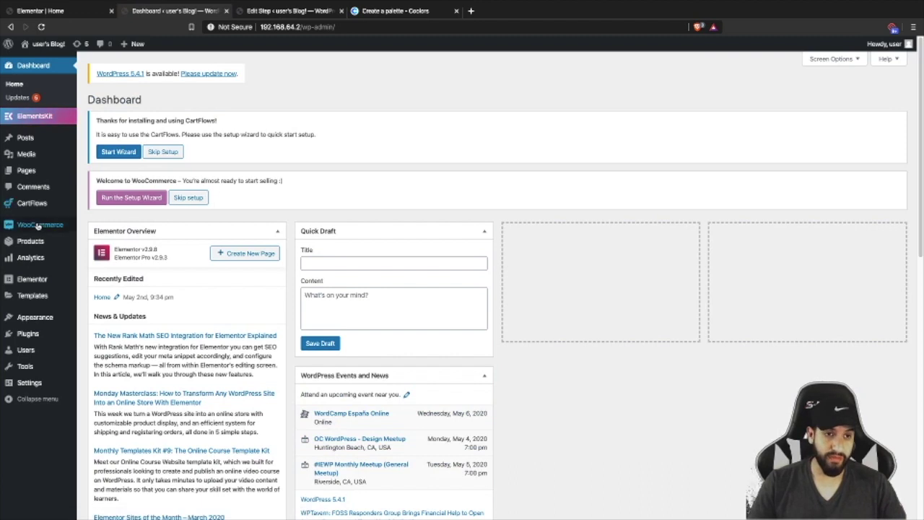
- Open the Payments section of WooCommerce Settings
mouse_move(44, 225)
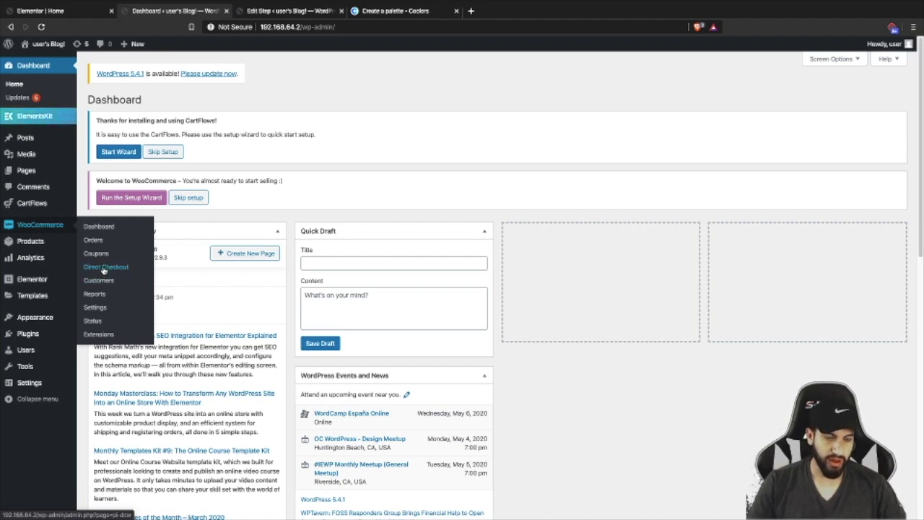
click(94, 307)
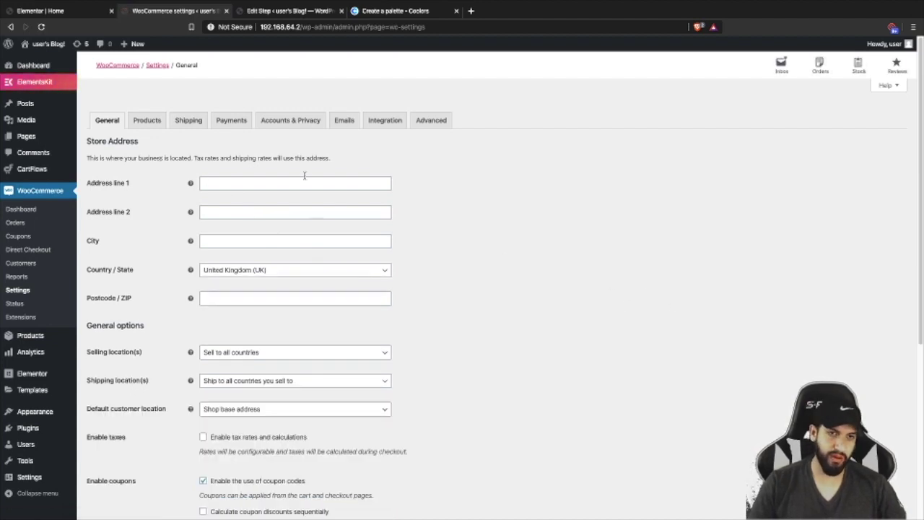
click(230, 122)
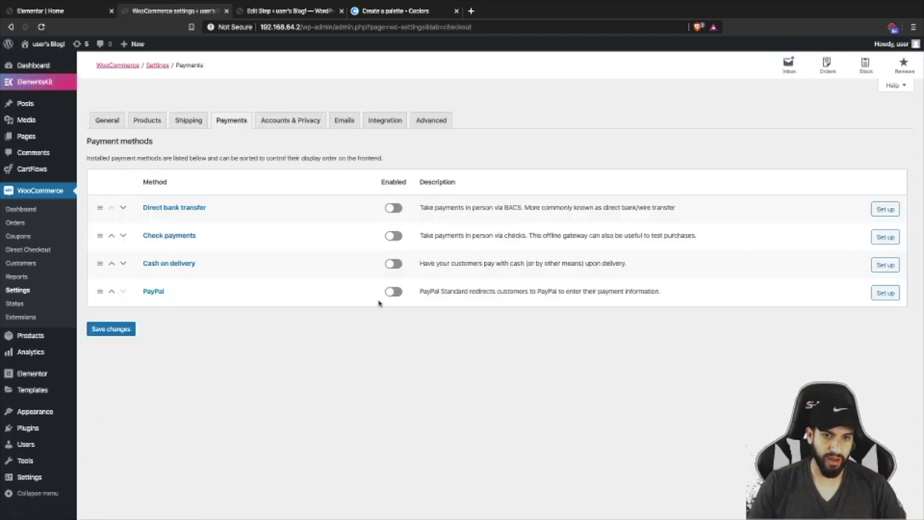
- Set up PayPal, tick Enable PayPal Standard, and review its remaining settings
click(894, 296)
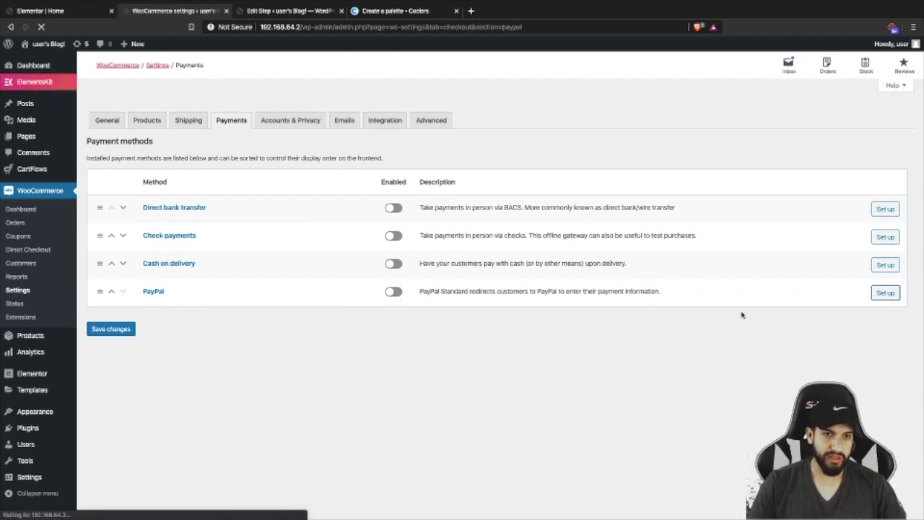
click(203, 183)
scroll(538, 254, down, 3)
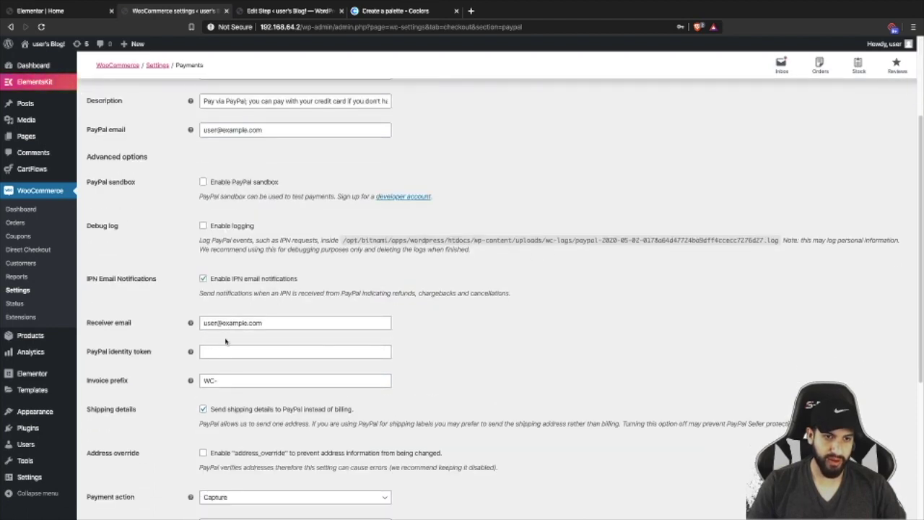
scroll(226, 341, down, 2)
click(223, 263)
scroll(497, 283, down, 3)
scroll(462, 275, up, 4)
scroll(433, 267, down, 4)
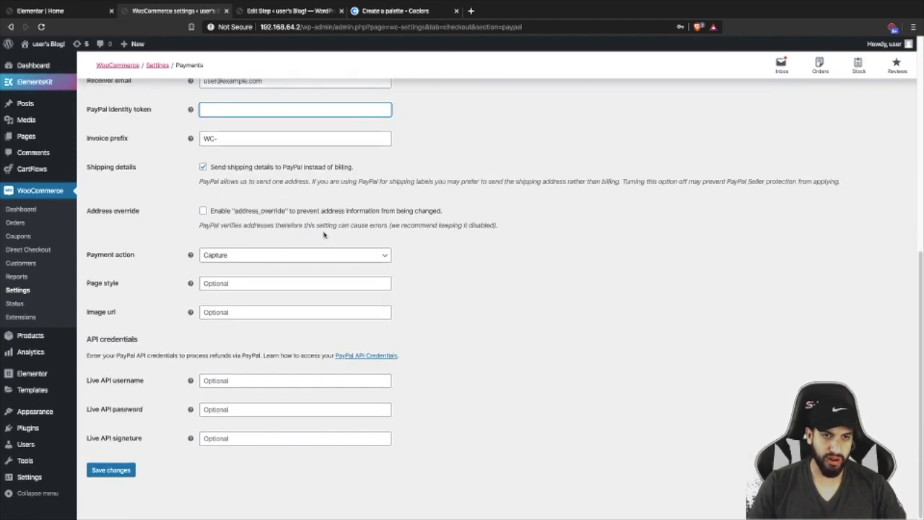
scroll(369, 261, up, 4)
scroll(371, 265, up, 3)
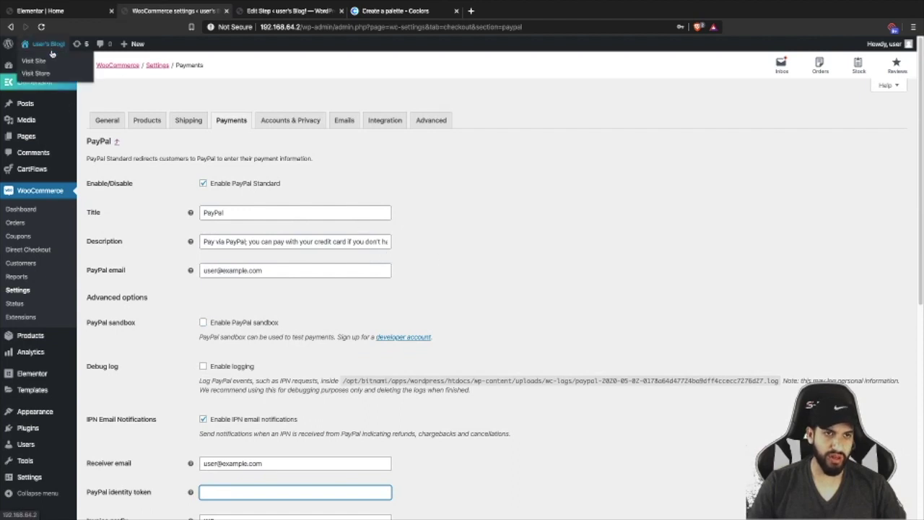
- Open the live Coco Cream homepage and scroll down to its Stay in Touch and FAQ sections
click(49, 61)
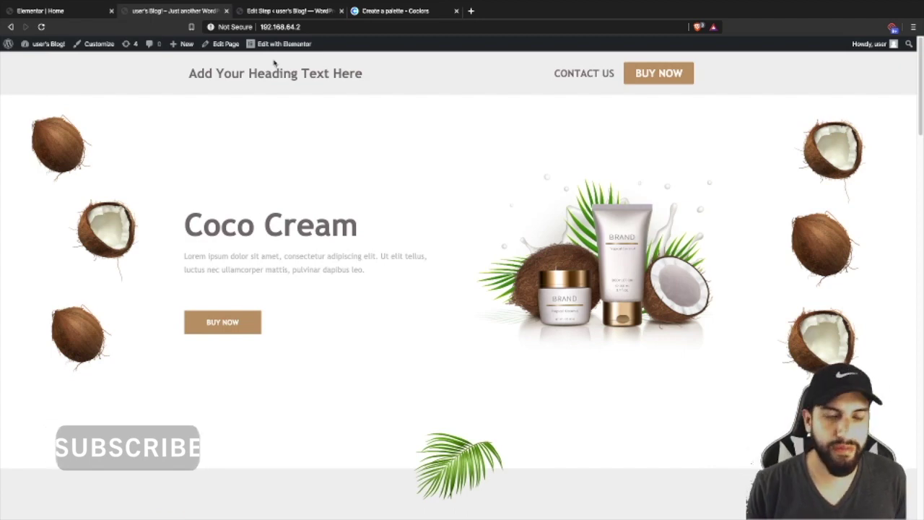
scroll(356, 184, down, 6)
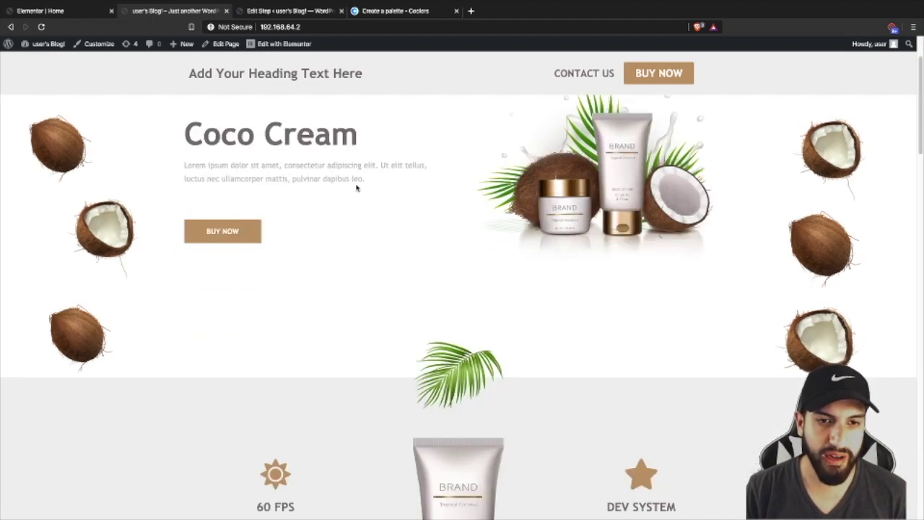
scroll(349, 185, down, 6)
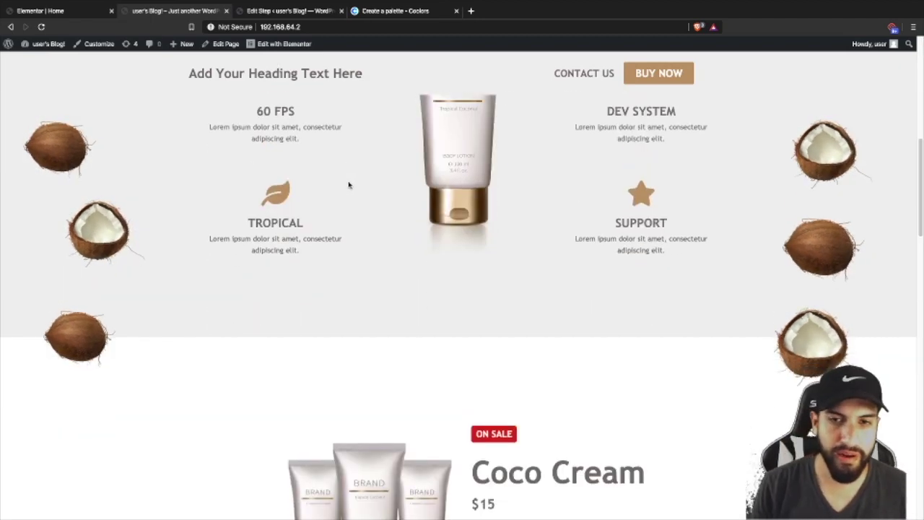
scroll(348, 185, down, 9)
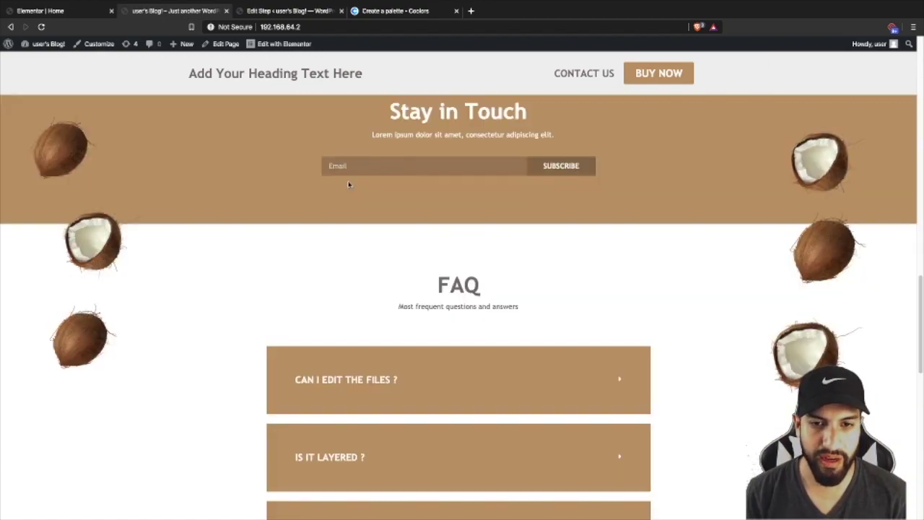